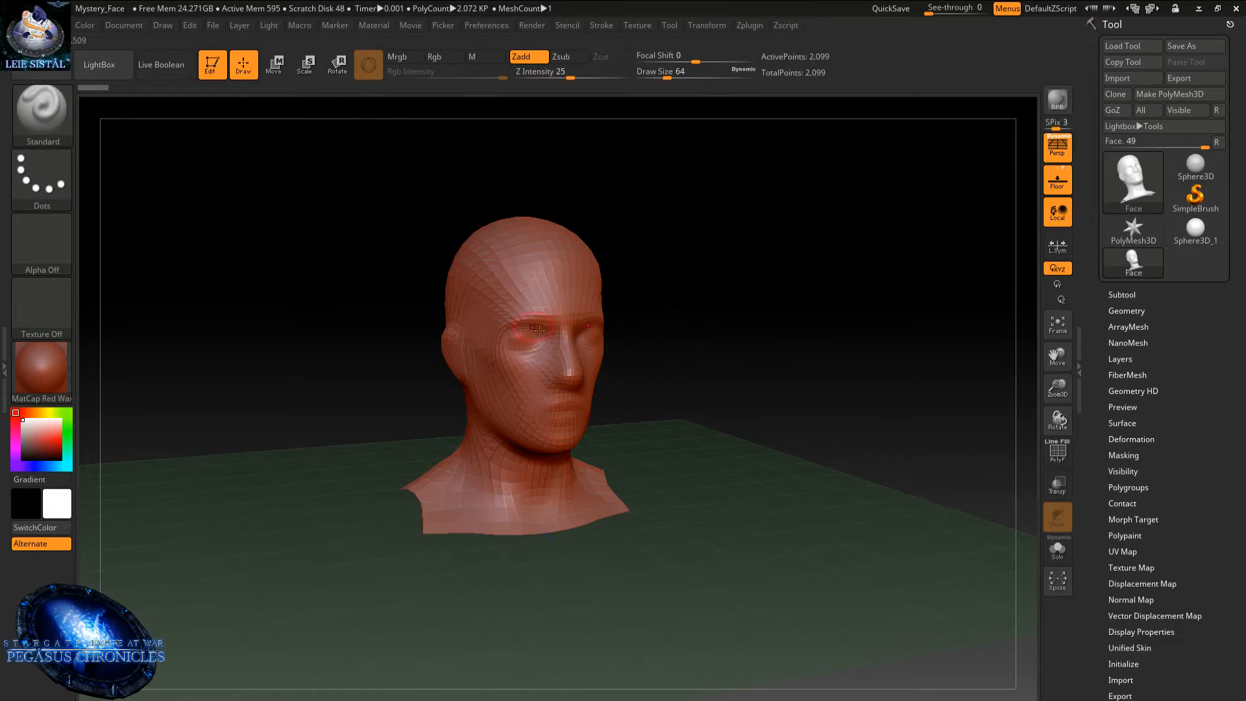
- Choose the Move sculpting brush for the head and set its draw size to 239
{"action": "mouse_move", "coordinate": [695, 221]}
{"action": "left_mouse_down"}
{"action": "mouse_move", "coordinate": [640, 188]}
{"action": "mouse_move", "coordinate": [733, 259]}
{"action": "mouse_move", "coordinate": [781, 275]}
{"action": "mouse_move", "coordinate": [714, 339]}
{"action": "mouse_move", "coordinate": [649, 286]}
{"action": "mouse_move", "coordinate": [668, 279]}
{"action": "mouse_move", "coordinate": [634, 193]}
{"action": "mouse_move", "coordinate": [689, 234]}
{"action": "mouse_move", "coordinate": [638, 207]}
{"action": "mouse_move", "coordinate": [679, 212]}
{"action": "left_mouse_up"}
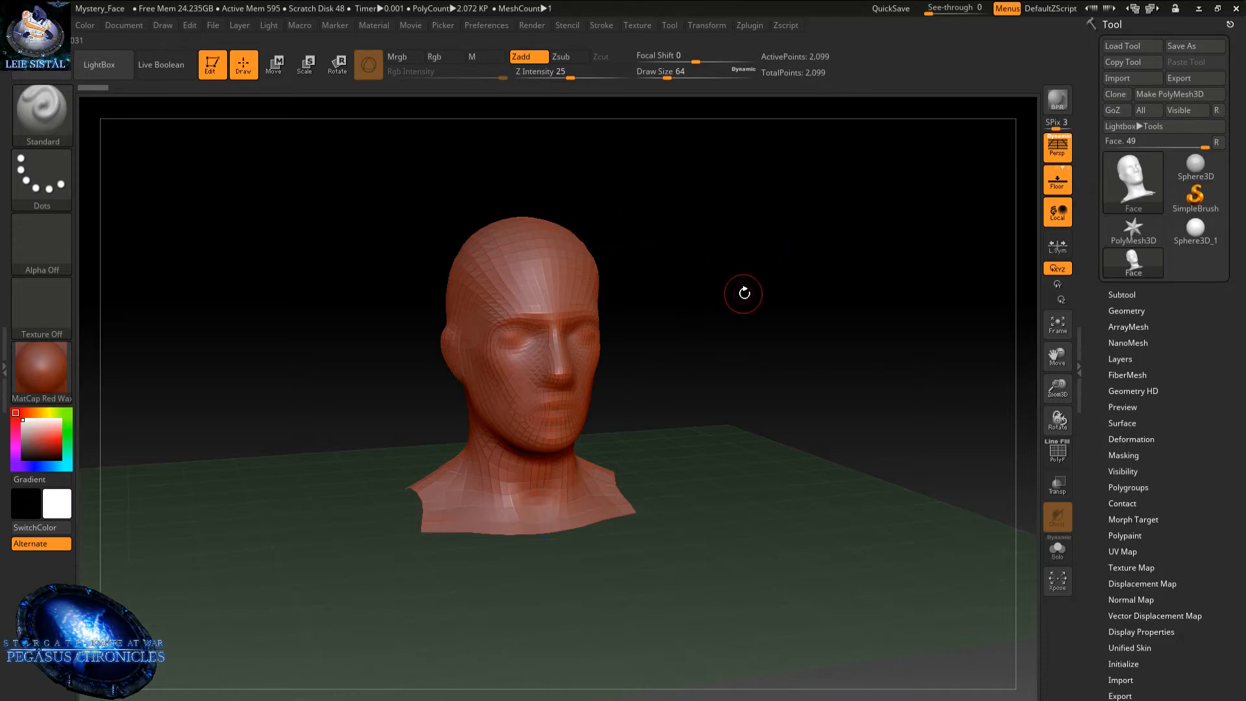
{"action": "left_click_drag", "start_coordinate": [640, 245], "coordinate": [687, 251]}
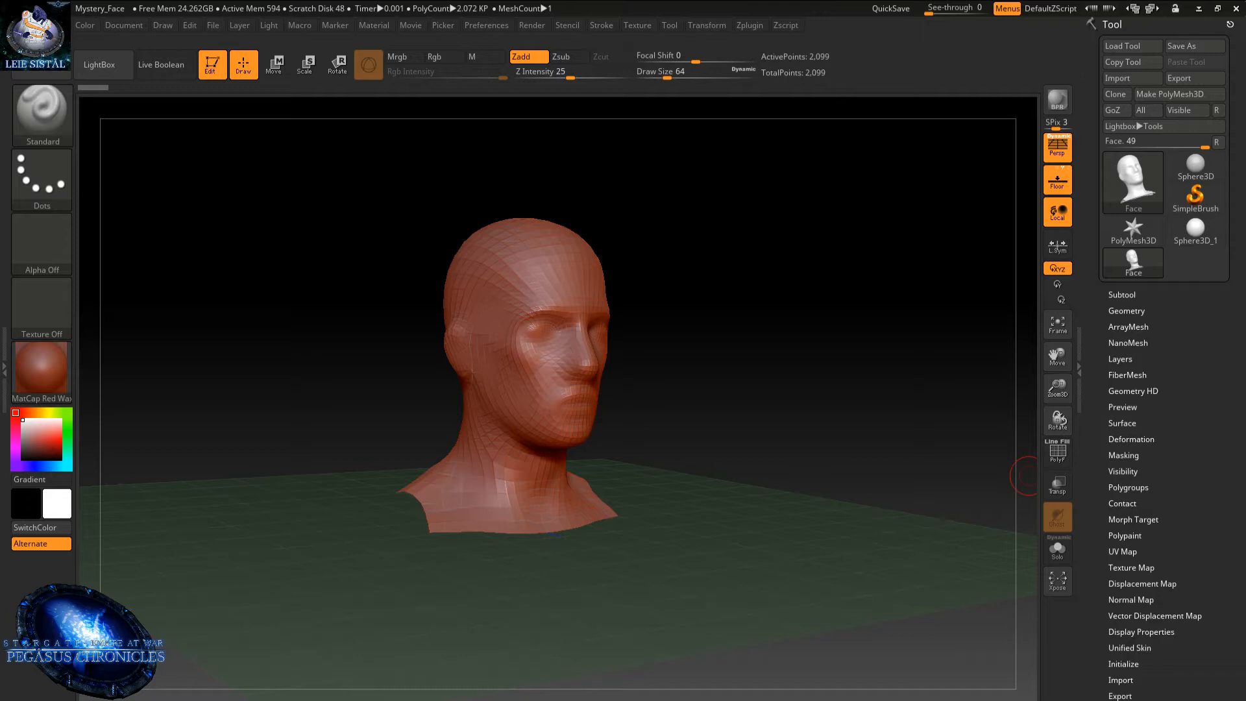
{"action": "left_click_drag", "start_coordinate": [673, 289], "coordinate": [634, 425]}
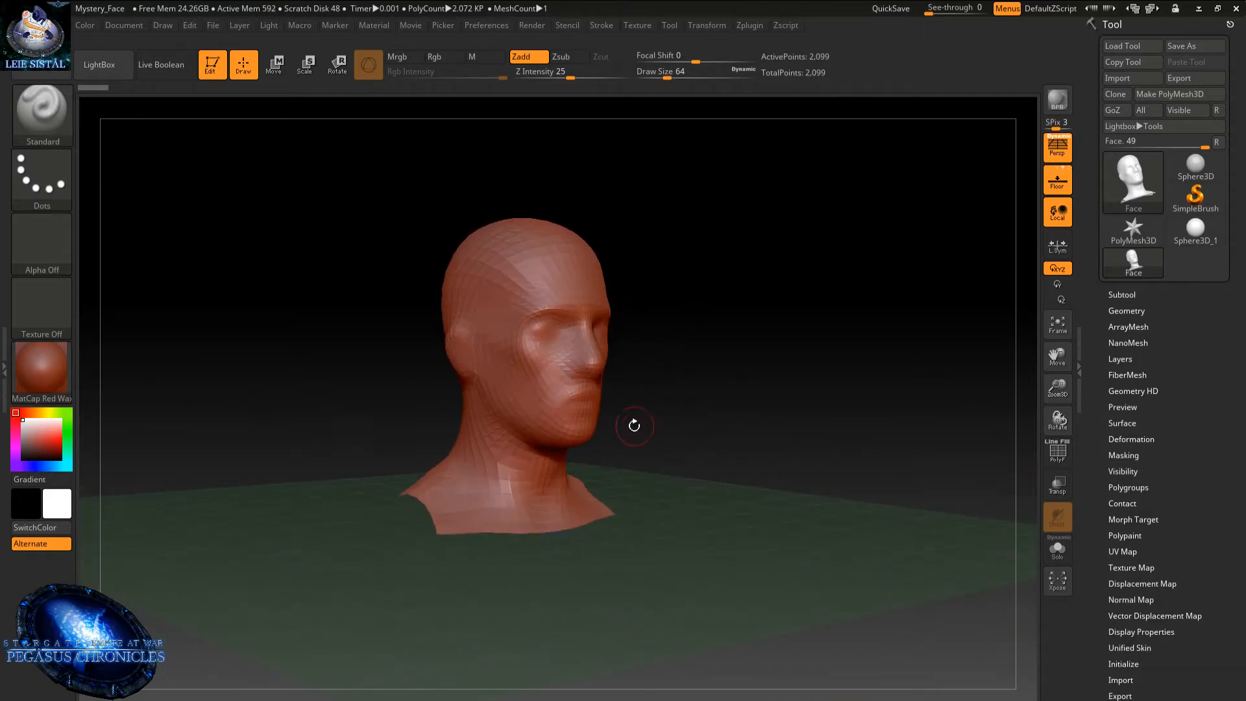
{"action": "left_click", "coordinate": [39, 107]}
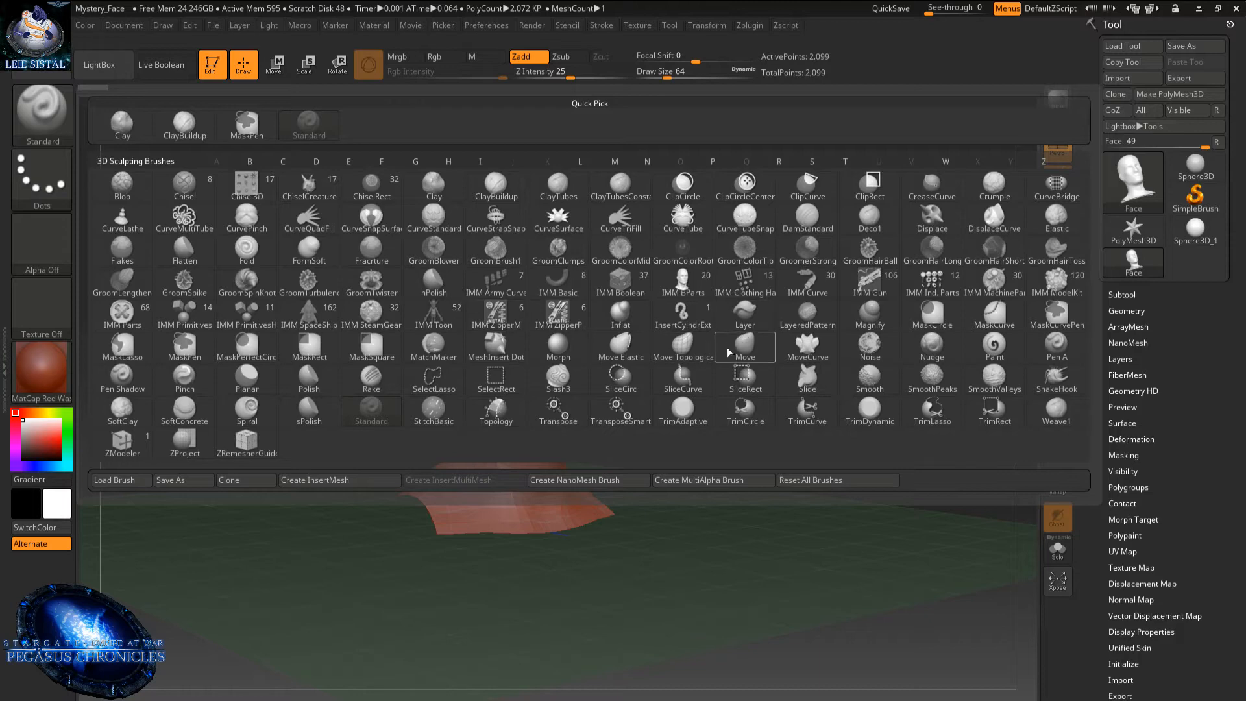
{"action": "left_click", "coordinate": [745, 347]}
{"action": "key", "text": "space"}
{"action": "left_click_drag", "start_coordinate": [680, 321], "coordinate": [707, 321]}
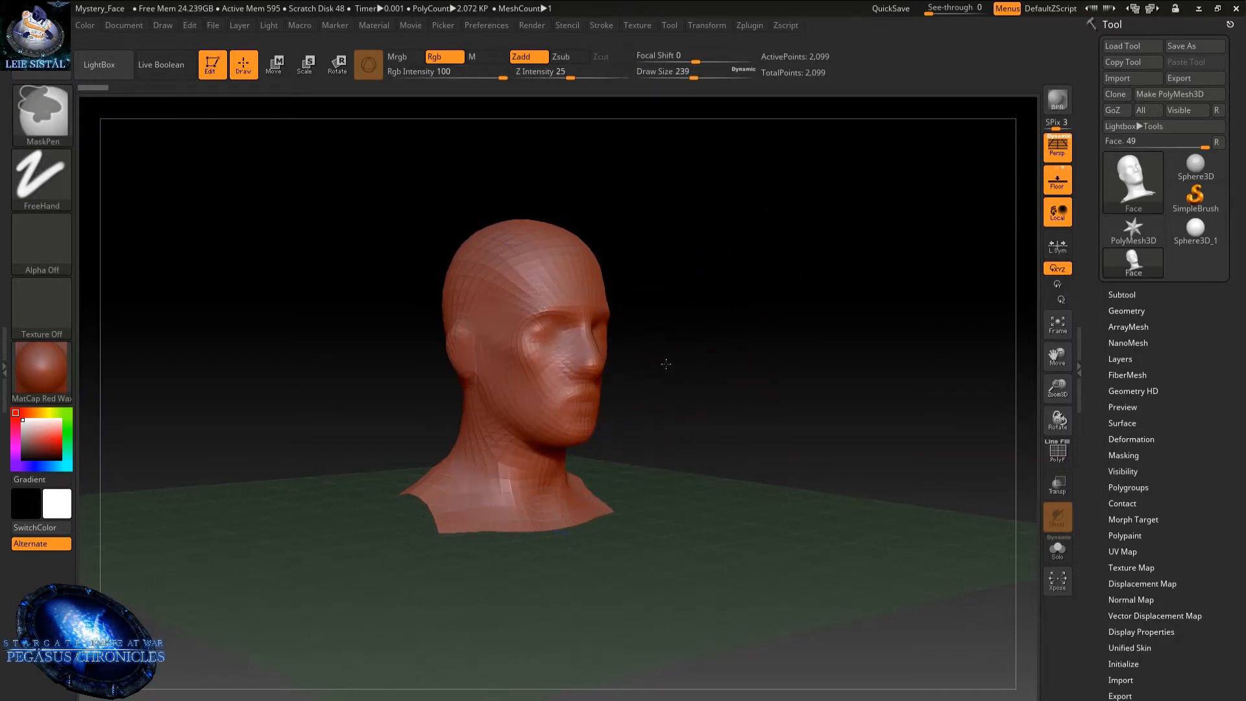
- Reshape the back of the jaw below the ear with the Move brush in side view
{"action": "right_click_drag", "start_coordinate": [665, 361], "coordinate": [652, 584], "text": "ctrl"}
{"action": "mouse_move", "coordinate": [631, 478]}
{"action": "right_mouse_down", "text": "ctrl"}
{"action": "mouse_move", "coordinate": [651, 349]}
{"action": "mouse_move", "coordinate": [765, 321]}
{"action": "right_mouse_up", "text": "ctrl"}
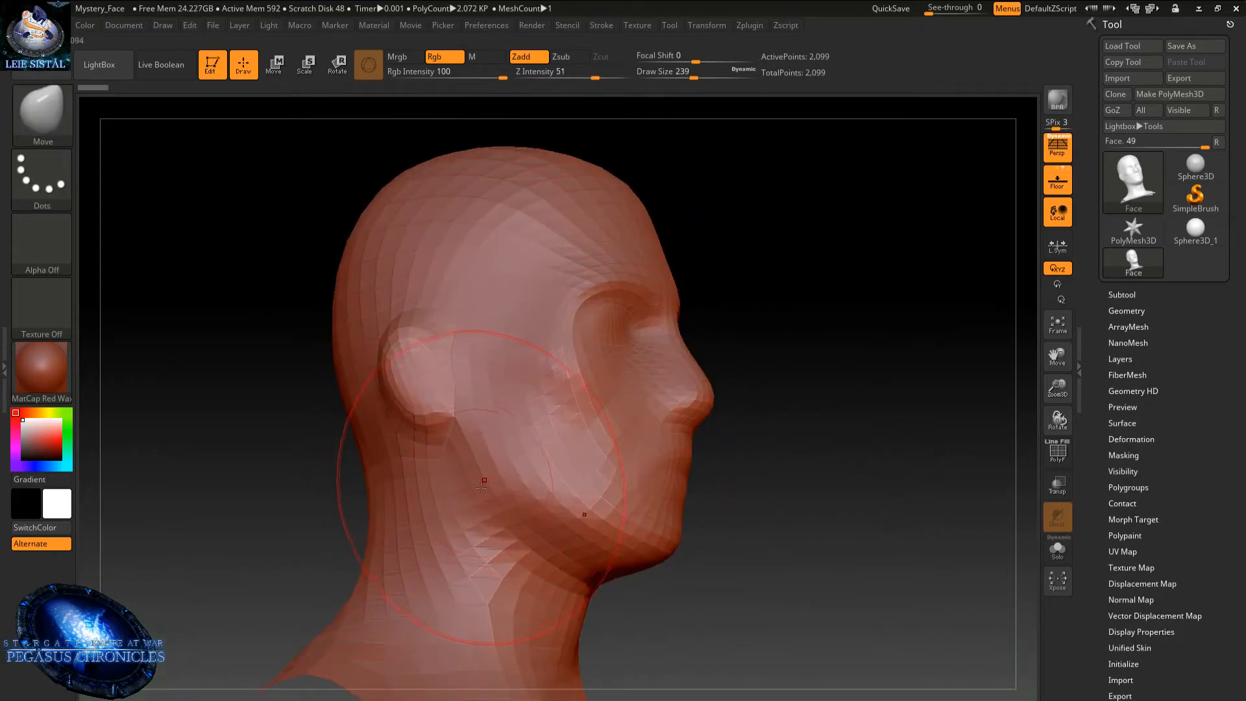
{"action": "left_click_drag", "start_coordinate": [479, 482], "coordinate": [463, 470]}
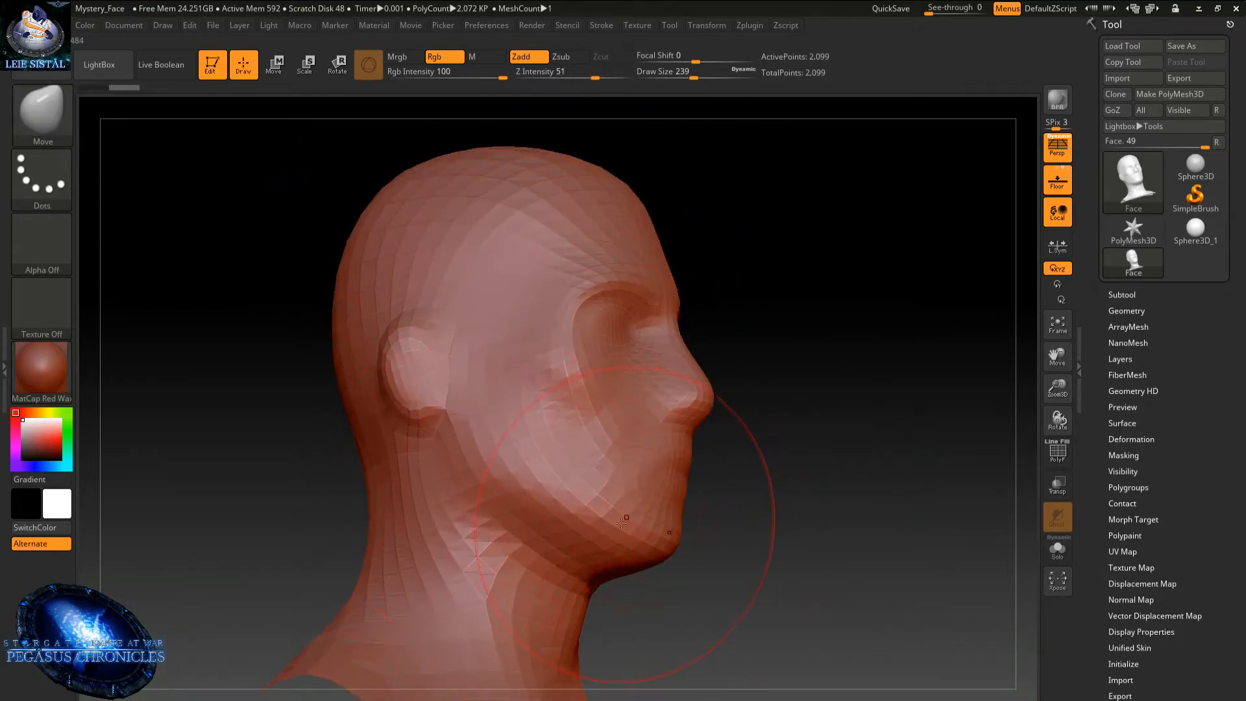
- Set the Move brush's draw size to 94 and reshape the underside of the chin and jawline
{"action": "mouse_move", "coordinate": [621, 522]}
{"action": "right_mouse_down"}
{"action": "mouse_move", "coordinate": [613, 536]}
{"action": "mouse_move", "coordinate": [583, 477]}
{"action": "mouse_move", "coordinate": [589, 455]}
{"action": "mouse_move", "coordinate": [626, 446]}
{"action": "mouse_move", "coordinate": [555, 354]}
{"action": "mouse_move", "coordinate": [532, 273]}
{"action": "right_mouse_up"}
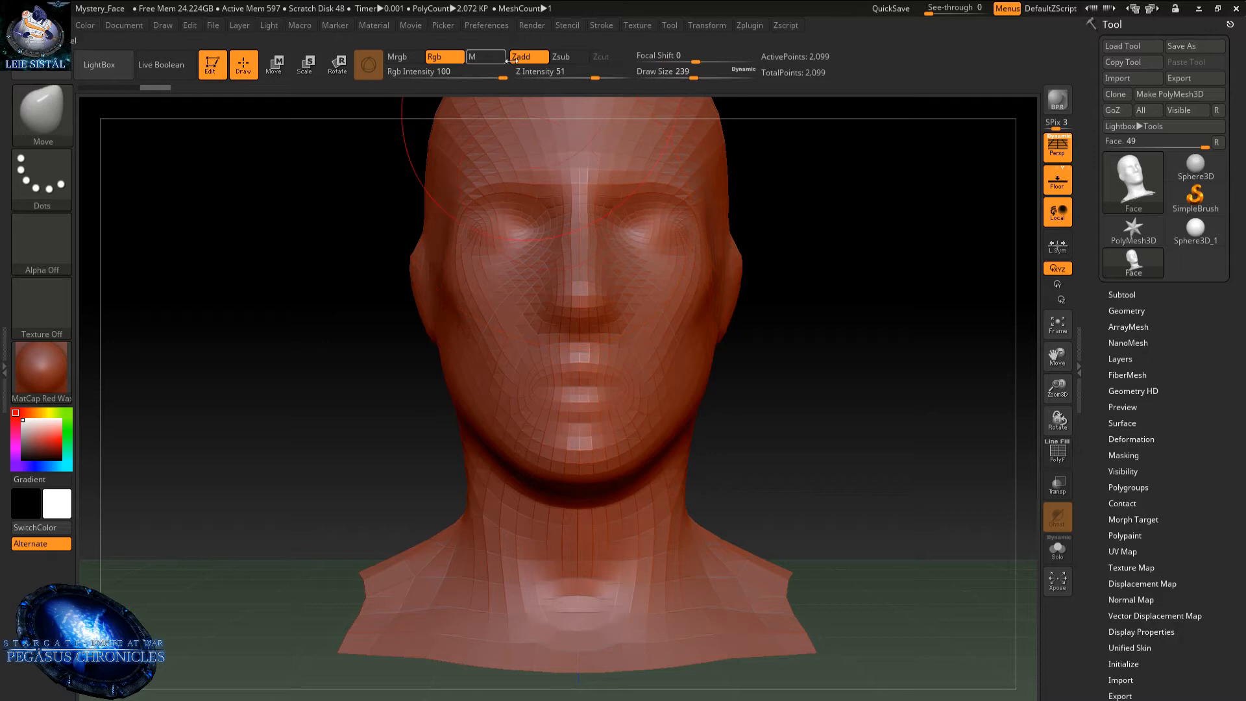
{"action": "left_click_drag", "start_coordinate": [696, 57], "coordinate": [673, 73]}
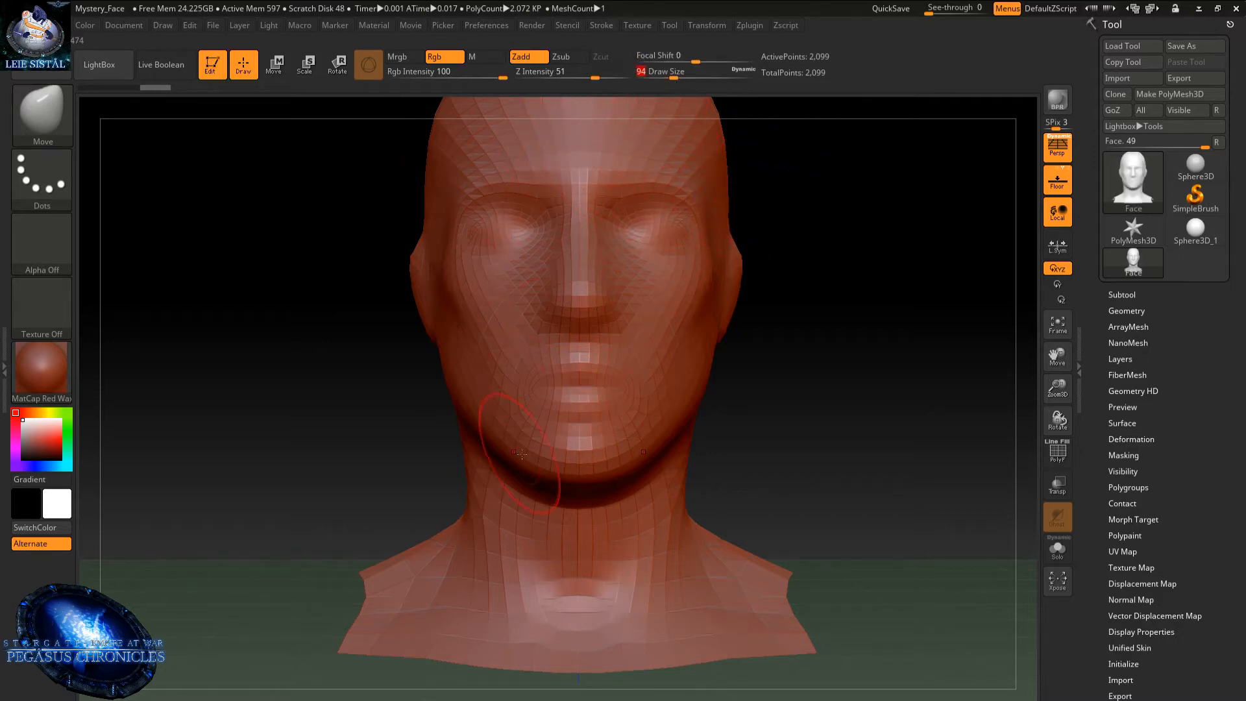
{"action": "right_click_drag", "start_coordinate": [521, 453], "coordinate": [549, 448]}
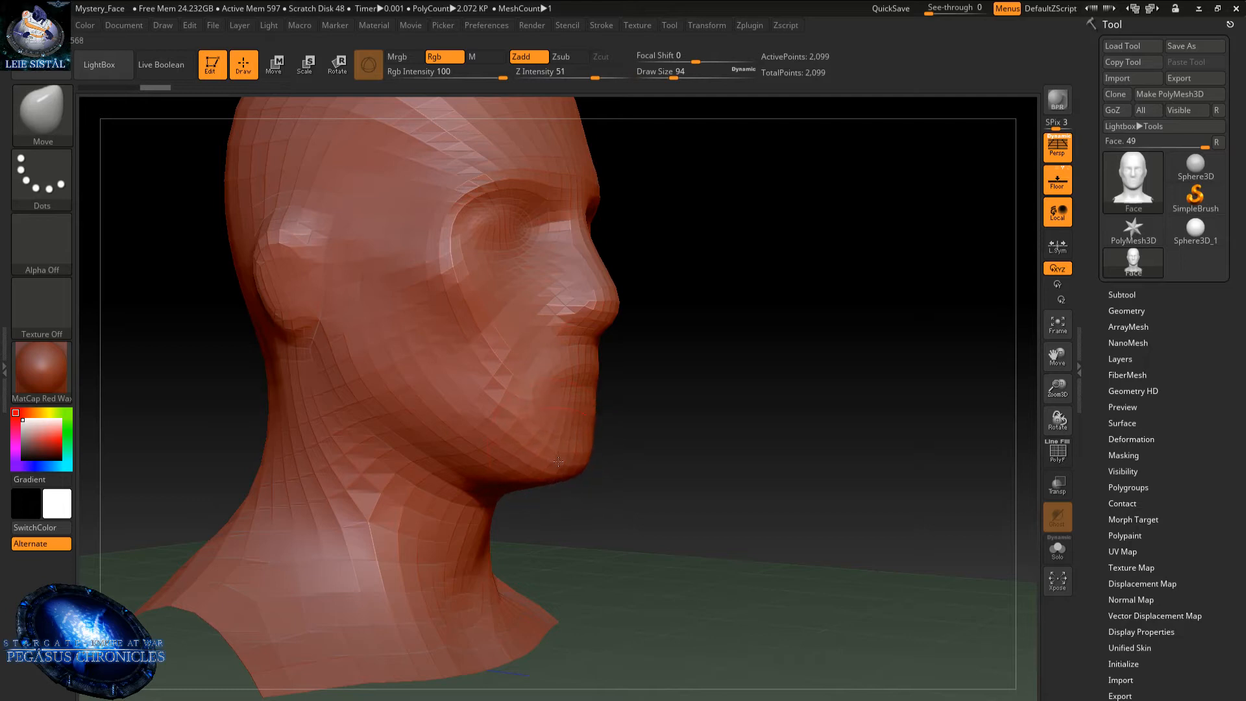
{"action": "right_click_drag", "start_coordinate": [503, 457], "coordinate": [499, 480]}
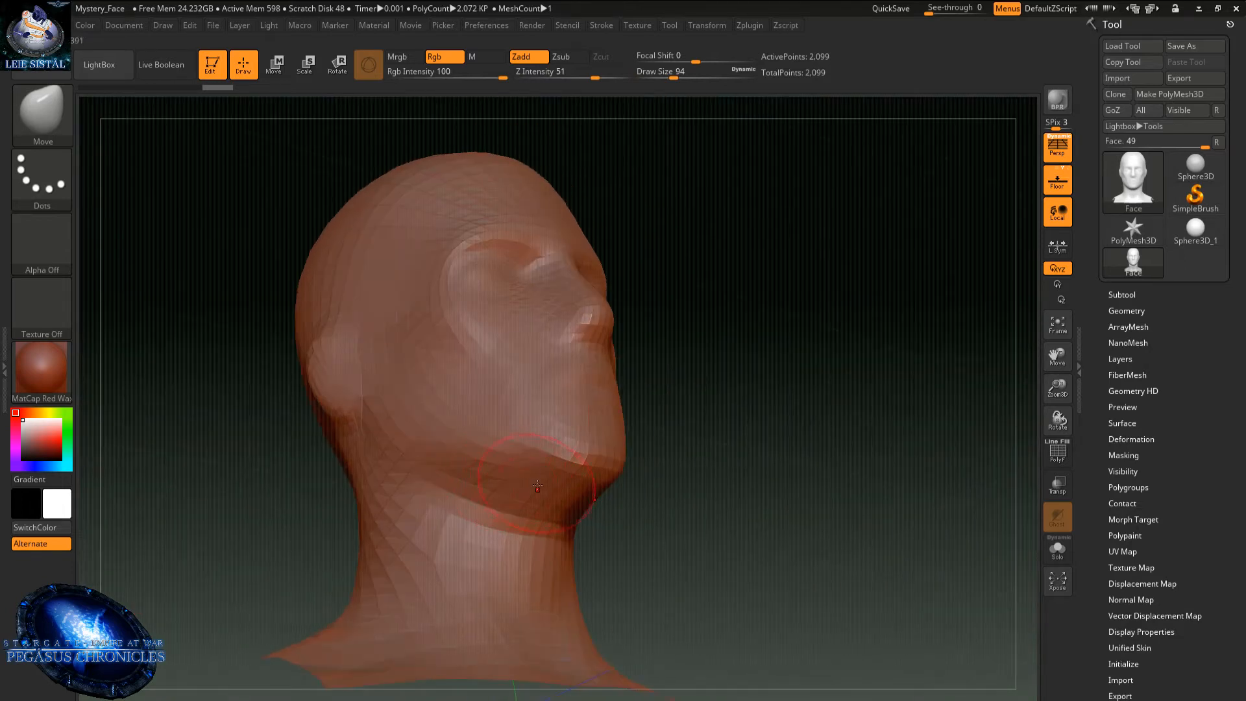
{"action": "left_click_drag", "start_coordinate": [557, 500], "coordinate": [552, 491]}
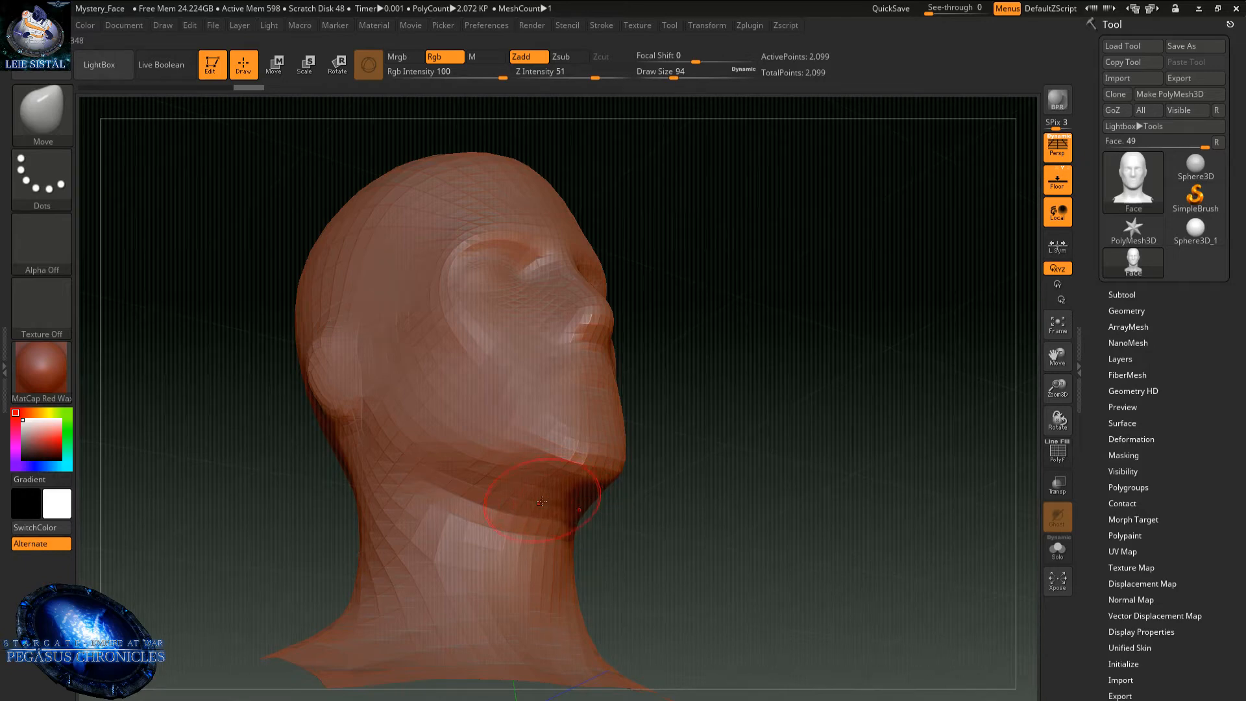
{"action": "mouse_move", "coordinate": [552, 493]}
{"action": "right_mouse_down"}
{"action": "mouse_move", "coordinate": [511, 513]}
{"action": "mouse_move", "coordinate": [499, 548]}
{"action": "mouse_move", "coordinate": [528, 523]}
{"action": "mouse_move", "coordinate": [473, 459]}
{"action": "right_mouse_up"}
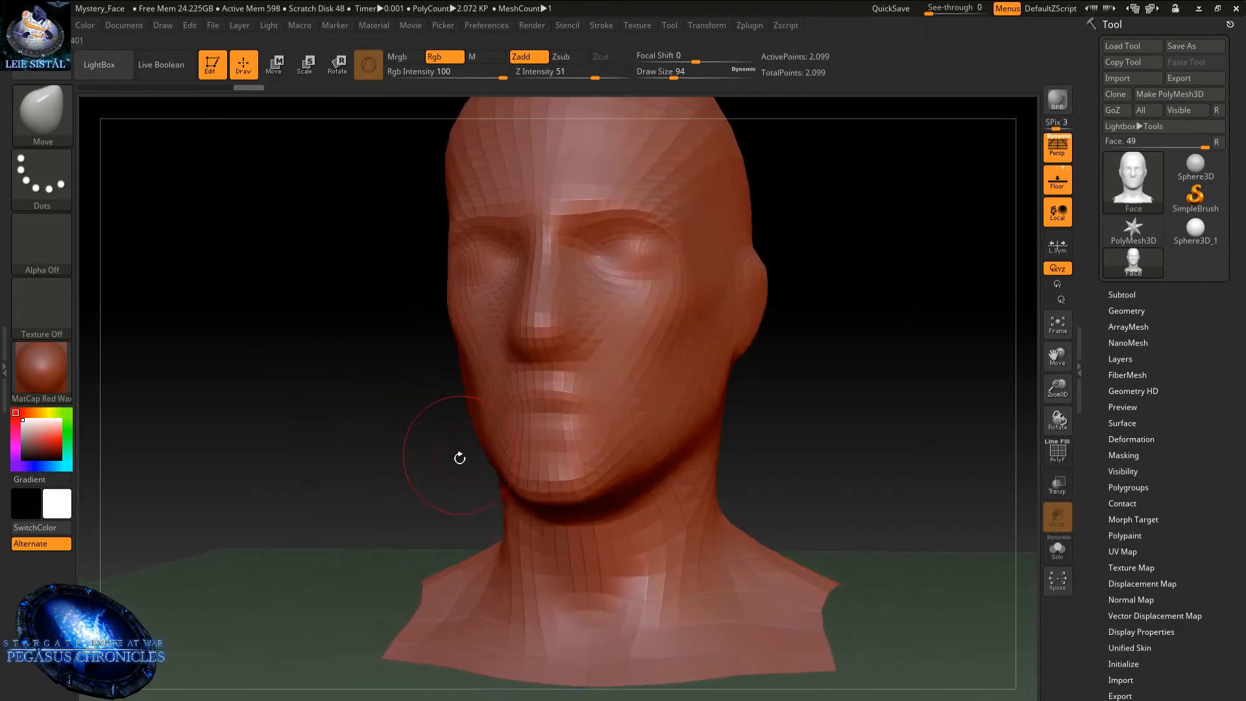
- Set the Move brush's draw size to 44 and refine the lower face beside the mouth
{"action": "key", "text": "space"}
{"action": "left_click_drag", "start_coordinate": [457, 464], "coordinate": [445, 464]}
{"action": "mouse_move", "coordinate": [539, 391]}
{"action": "right_mouse_down", "text": "alt"}
{"action": "mouse_move", "coordinate": [464, 300]}
{"action": "mouse_move", "coordinate": [515, 336]}
{"action": "mouse_move", "coordinate": [519, 378]}
{"action": "right_mouse_up", "text": "alt"}
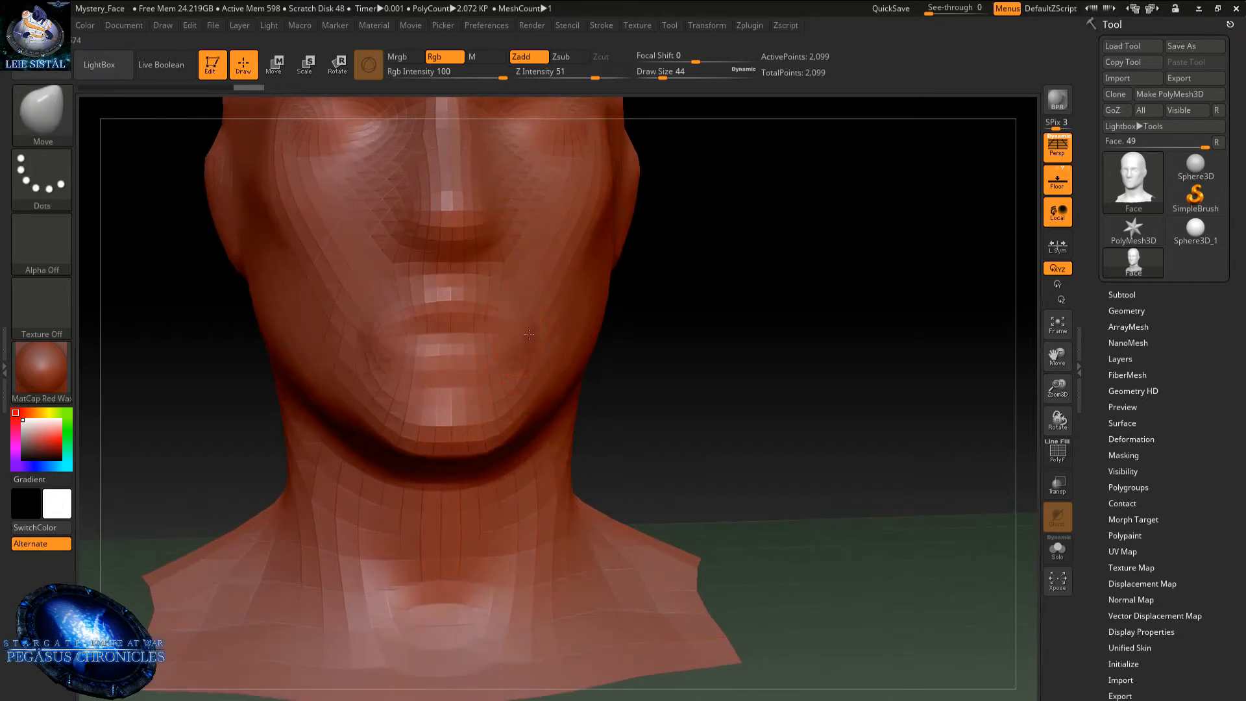
{"action": "right_click_drag", "start_coordinate": [512, 333], "coordinate": [534, 366]}
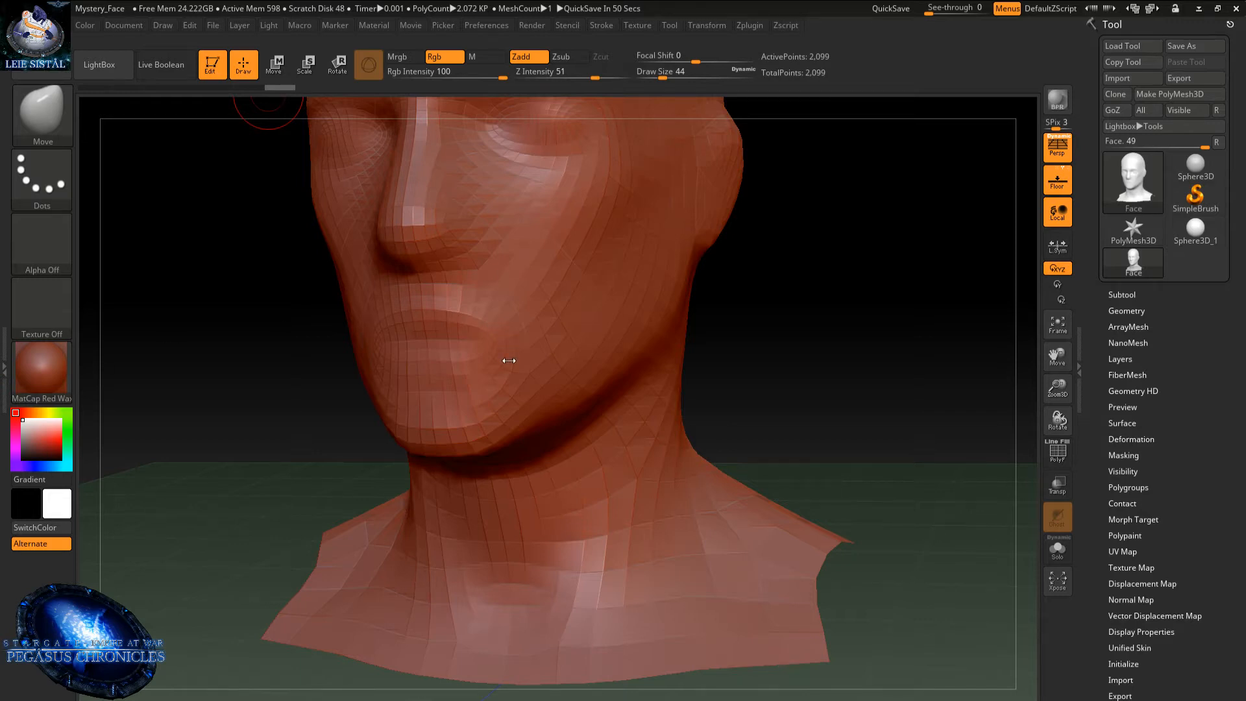
- Refine the bridge and lower part of the nose with the Move brush
{"action": "mouse_move", "coordinate": [571, 331]}
{"action": "right_mouse_down"}
{"action": "mouse_move", "coordinate": [617, 285]}
{"action": "mouse_move", "coordinate": [579, 335]}
{"action": "mouse_move", "coordinate": [580, 395]}
{"action": "mouse_move", "coordinate": [577, 308]}
{"action": "mouse_move", "coordinate": [547, 365]}
{"action": "mouse_move", "coordinate": [547, 407]}
{"action": "mouse_move", "coordinate": [551, 339]}
{"action": "right_mouse_up"}
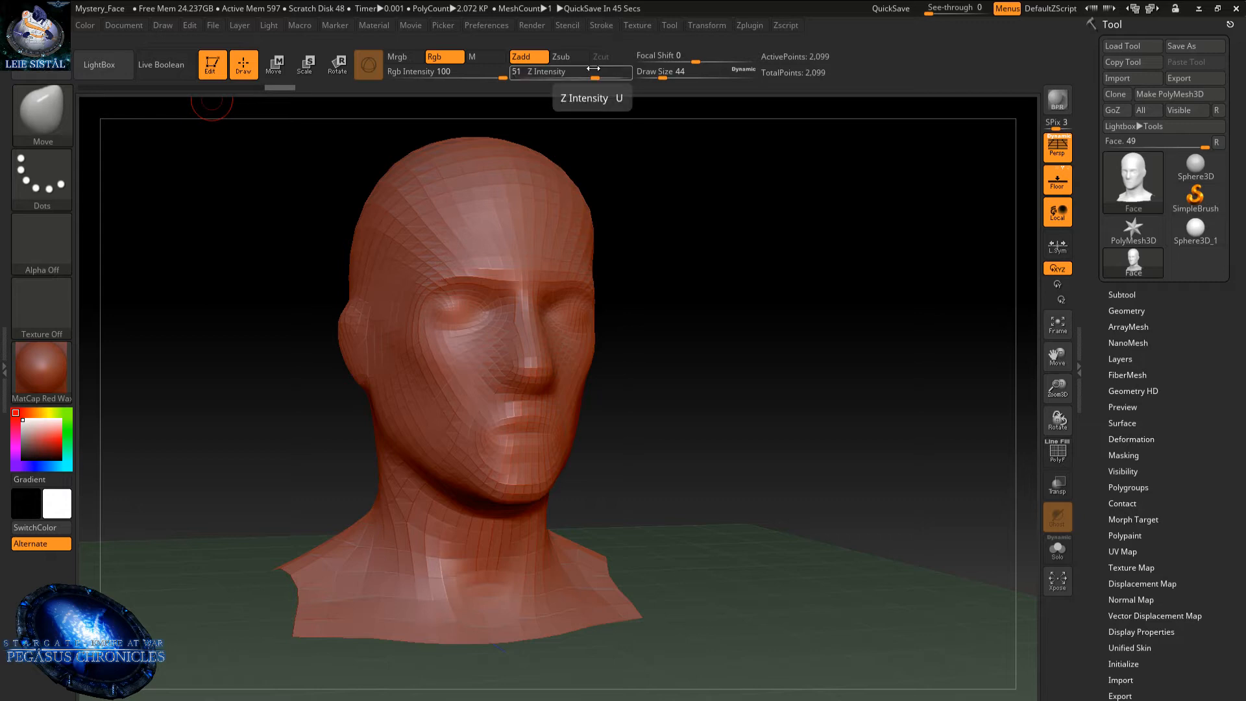
{"action": "left_click_drag", "start_coordinate": [658, 389], "coordinate": [548, 297]}
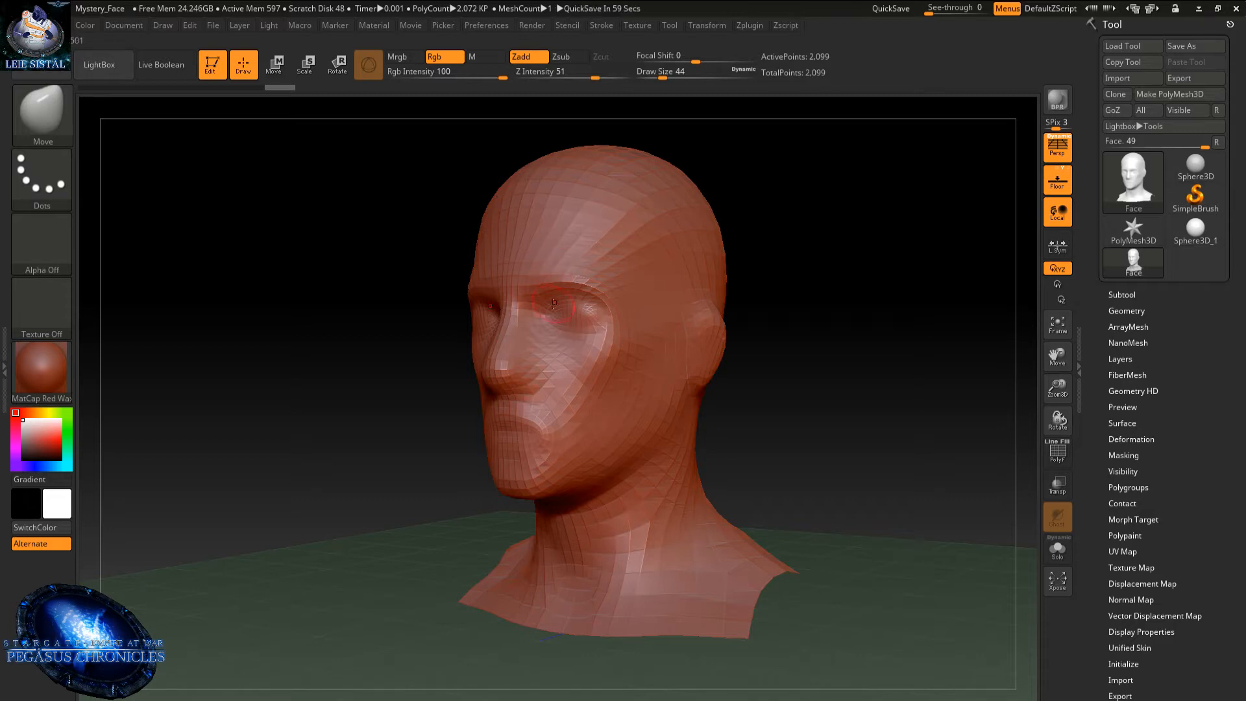
{"action": "mouse_move", "coordinate": [554, 303]}
{"action": "right_mouse_down", "text": "ctrl"}
{"action": "mouse_move", "coordinate": [554, 337]}
{"action": "mouse_move", "coordinate": [554, 303]}
{"action": "right_mouse_up", "text": "ctrl"}
{"action": "mouse_move", "coordinate": [554, 303]}
{"action": "right_mouse_down"}
{"action": "mouse_move", "coordinate": [611, 304]}
{"action": "mouse_move", "coordinate": [641, 336]}
{"action": "right_mouse_up"}
{"action": "right_click_drag", "start_coordinate": [523, 266], "coordinate": [545, 241], "text": "ctrl"}
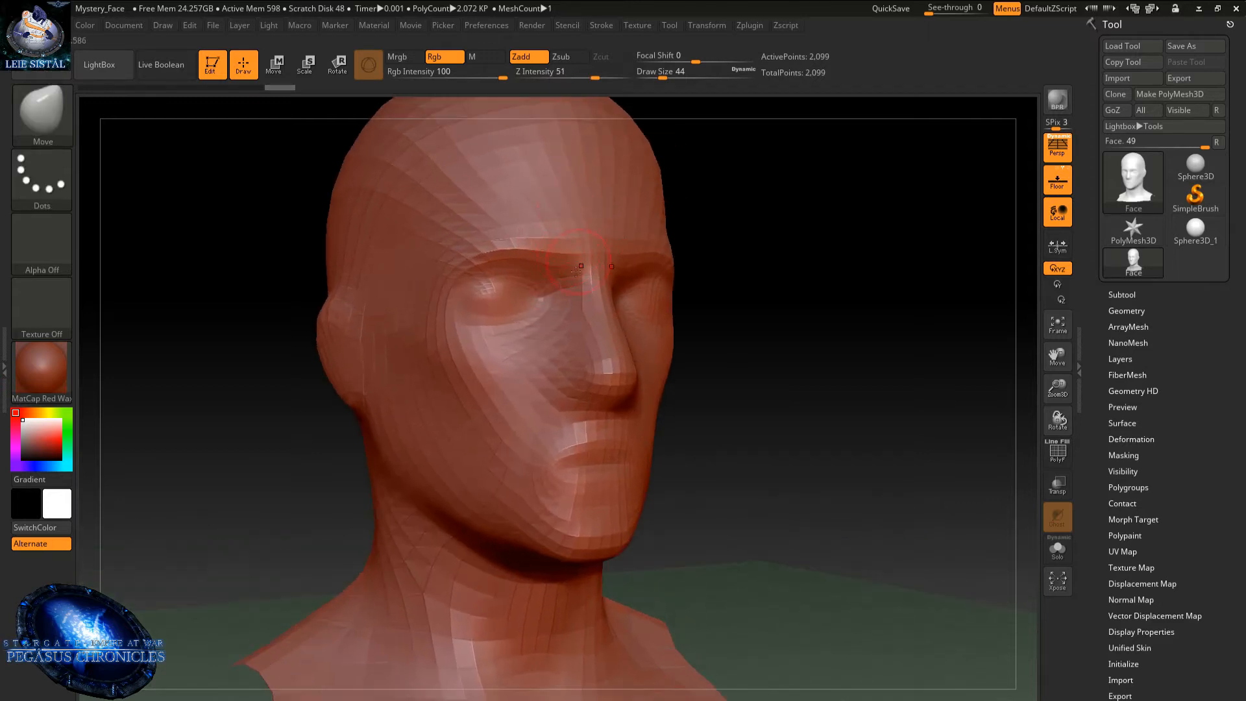
{"action": "mouse_move", "coordinate": [581, 279]}
{"action": "right_mouse_down"}
{"action": "mouse_move", "coordinate": [561, 299]}
{"action": "mouse_move", "coordinate": [603, 284]}
{"action": "right_mouse_up"}
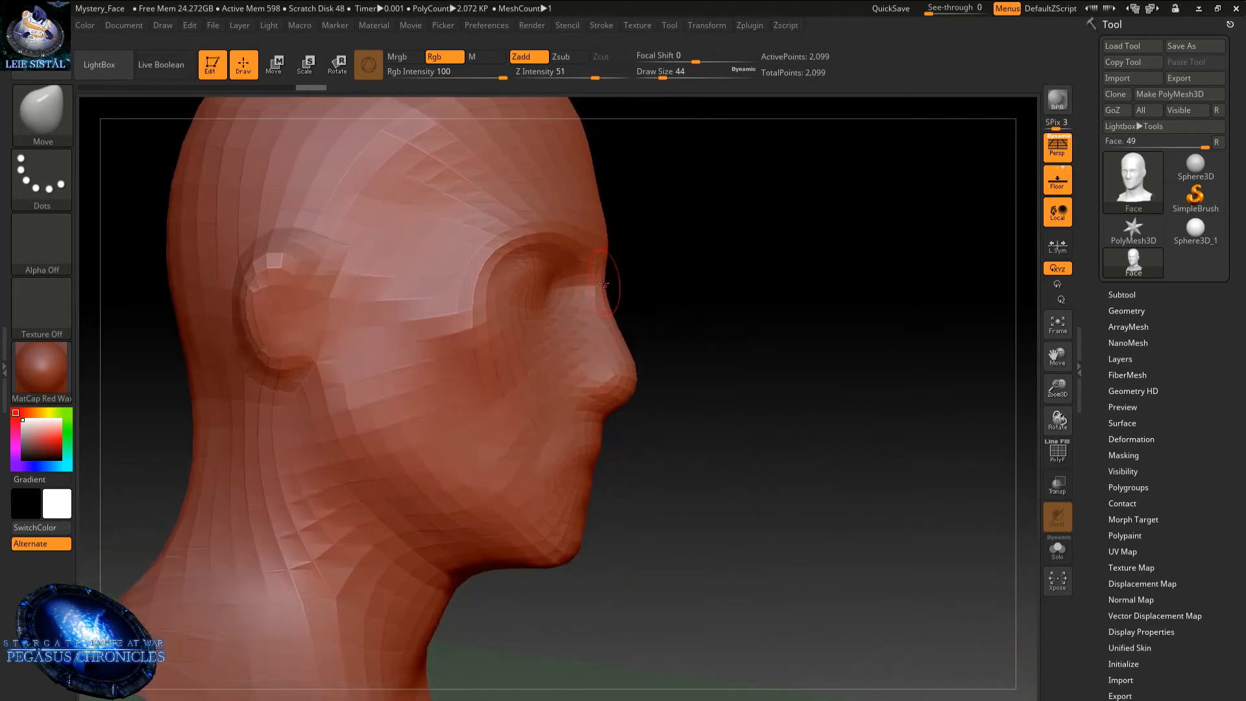
{"action": "left_click_drag", "start_coordinate": [598, 281], "coordinate": [604, 292]}
{"action": "right_click_drag", "start_coordinate": [604, 292], "coordinate": [630, 385]}
{"action": "left_click_drag", "start_coordinate": [607, 377], "coordinate": [570, 374]}
{"action": "mouse_move", "coordinate": [569, 374]}
{"action": "right_mouse_down"}
{"action": "mouse_move", "coordinate": [603, 394]}
{"action": "mouse_move", "coordinate": [570, 388]}
{"action": "right_mouse_up"}
- Set the Move brush's draw size to 124 and reshape the cheek beside the mouth corner and the lower jaw
{"action": "key", "text": "space"}
{"action": "left_click_drag", "start_coordinate": [573, 388], "coordinate": [591, 388]}
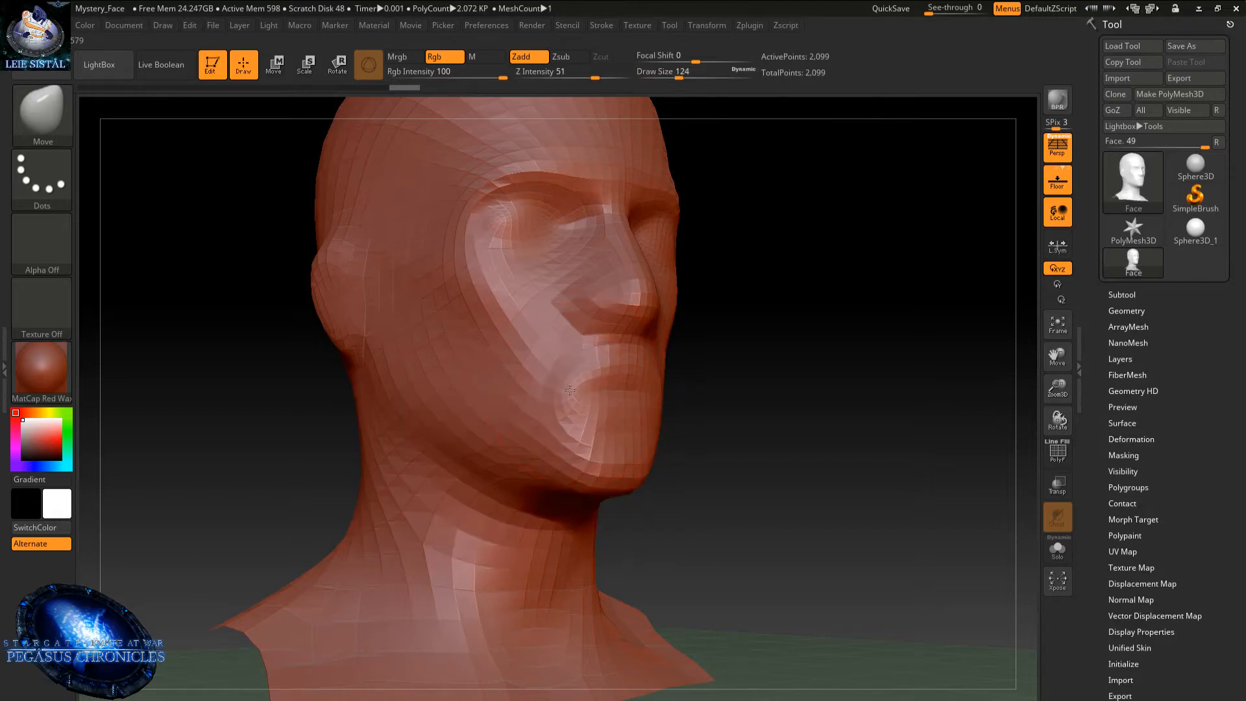
{"action": "right_click_drag", "start_coordinate": [570, 390], "coordinate": [587, 414]}
{"action": "left_click_drag", "start_coordinate": [553, 380], "coordinate": [546, 389]}
{"action": "right_click_drag", "start_coordinate": [546, 389], "coordinate": [584, 481]}
{"action": "left_click_drag", "start_coordinate": [583, 482], "coordinate": [531, 459]}
- Reshape the side of the head and the upper skull, enlarging the Move brush's draw size to 460 for broad adjustments
{"action": "right_click_drag", "start_coordinate": [531, 459], "coordinate": [448, 448]}
{"action": "left_click_drag", "start_coordinate": [430, 397], "coordinate": [407, 402]}
{"action": "mouse_move", "coordinate": [432, 416]}
{"action": "right_mouse_down"}
{"action": "mouse_move", "coordinate": [533, 393]}
{"action": "mouse_move", "coordinate": [499, 413]}
{"action": "mouse_move", "coordinate": [550, 522]}
{"action": "right_mouse_up"}
{"action": "right_click_drag", "start_coordinate": [481, 353], "coordinate": [507, 492], "text": "alt"}
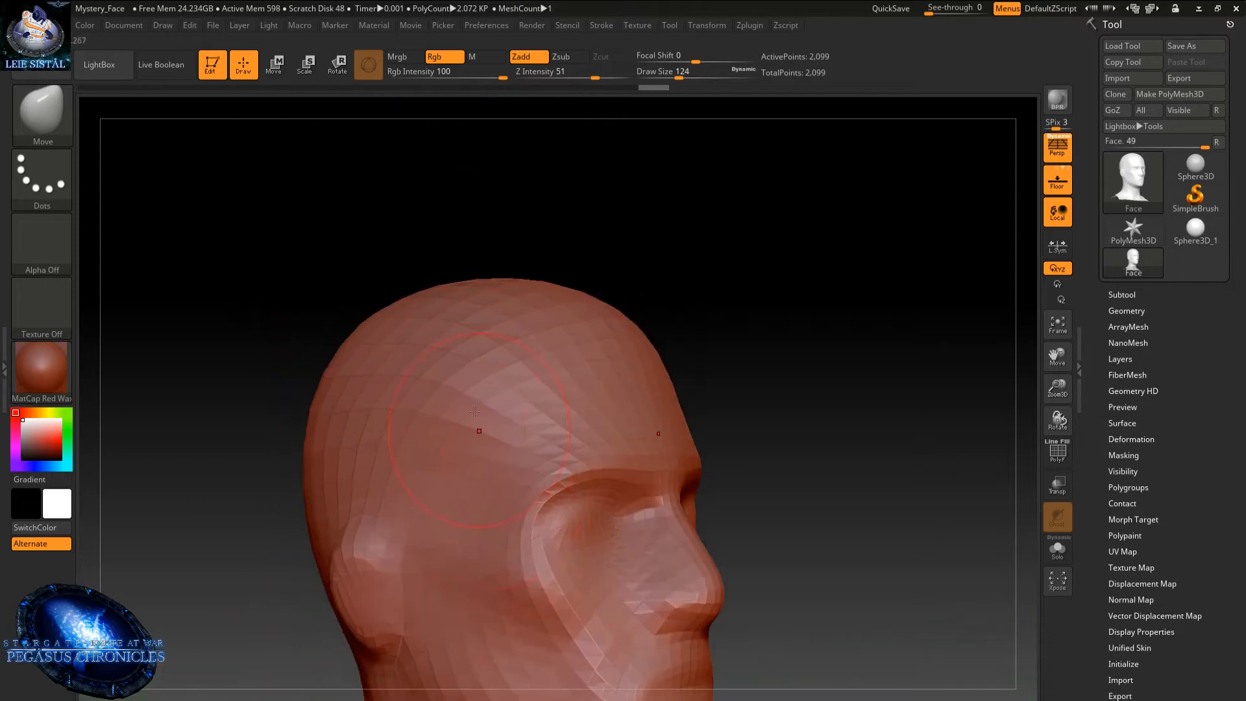
{"action": "left_click_drag", "start_coordinate": [471, 362], "coordinate": [454, 367]}
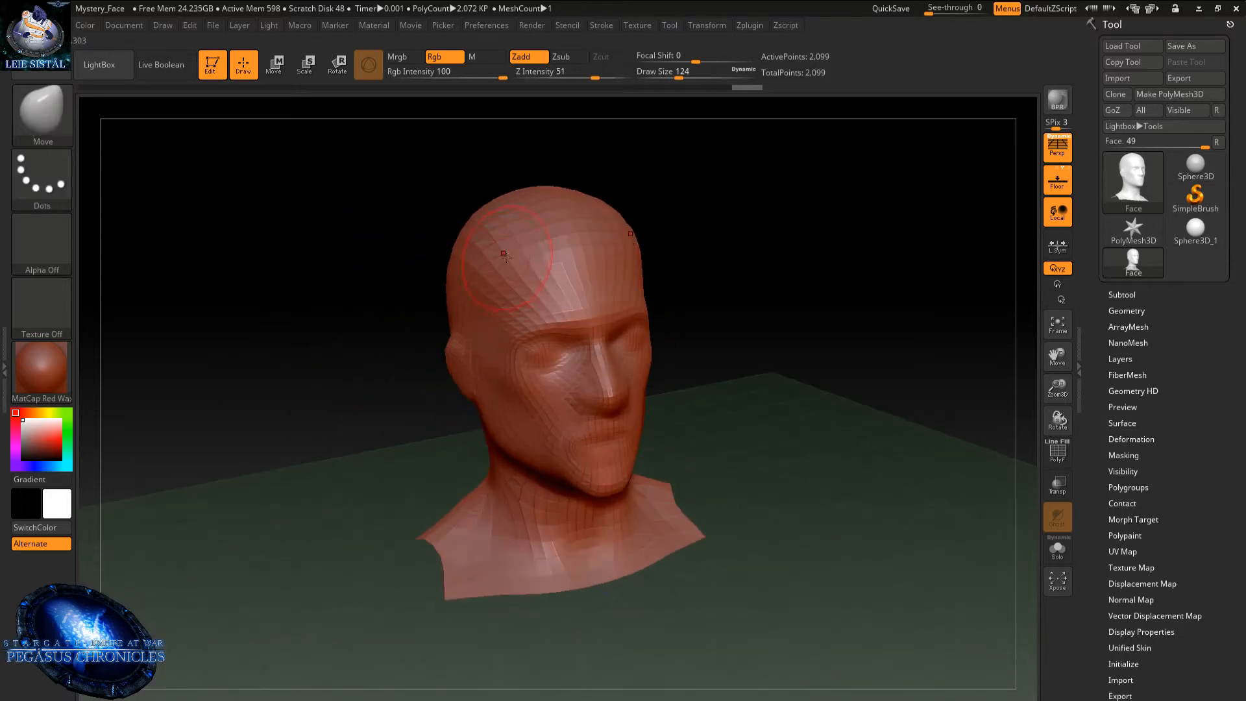
{"action": "key", "text": "space"}
{"action": "left_click_drag", "start_coordinate": [506, 257], "coordinate": [545, 257]}
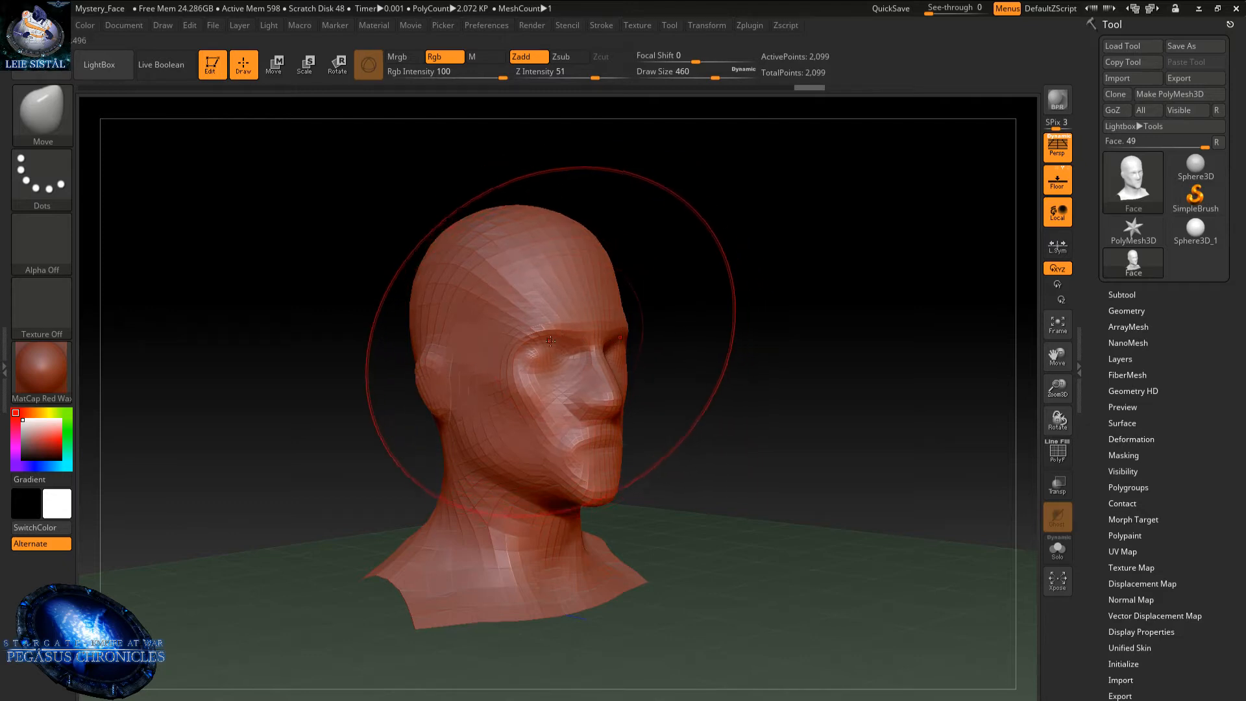
- Set the Move brush's draw size to 112 and adjust the front and lower edge of the chin
{"action": "key", "text": "space"}
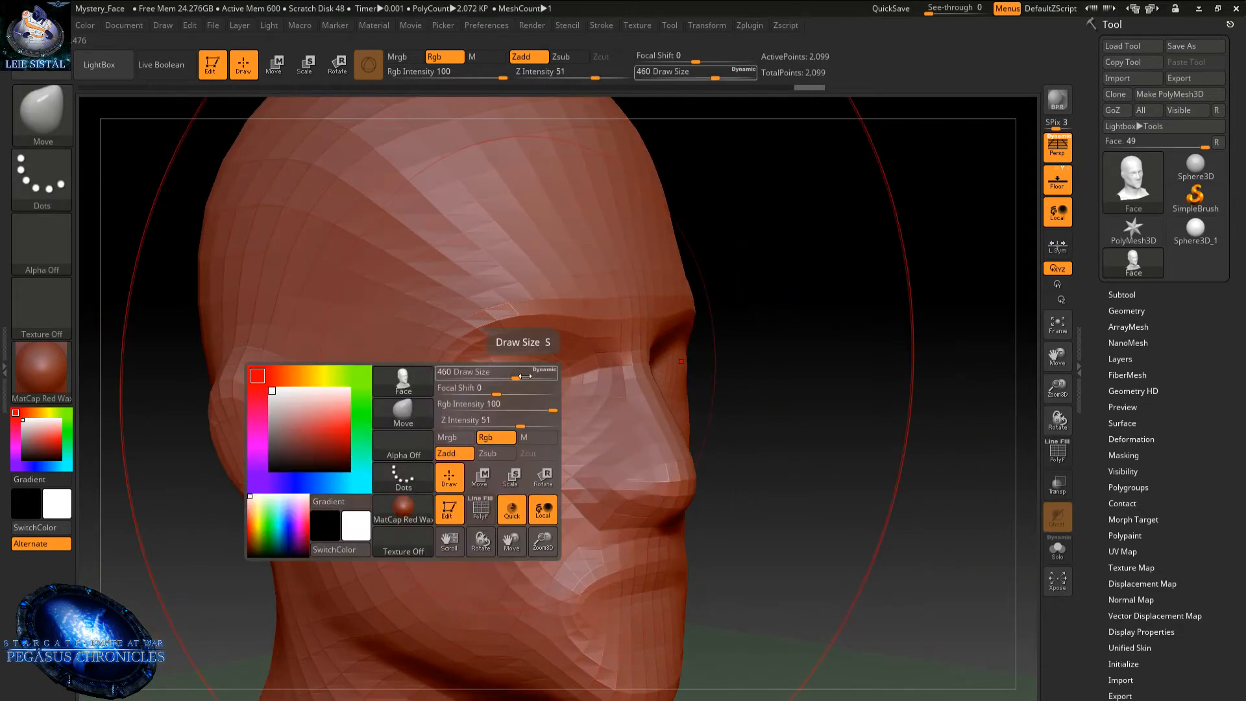
{"action": "left_click_drag", "start_coordinate": [524, 375], "coordinate": [479, 377]}
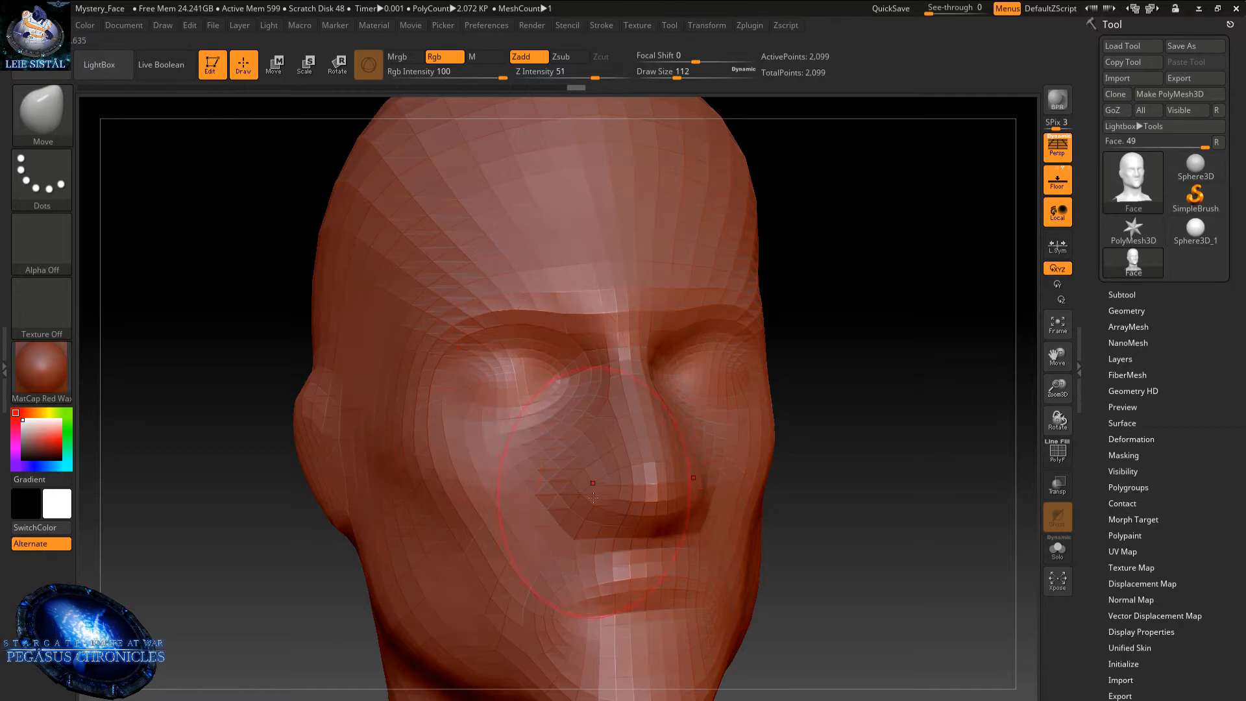
{"action": "mouse_move", "coordinate": [579, 495]}
{"action": "right_mouse_down", "text": "ctrl"}
{"action": "mouse_move", "coordinate": [578, 512]}
{"action": "mouse_move", "coordinate": [481, 425]}
{"action": "mouse_move", "coordinate": [467, 428]}
{"action": "mouse_move", "coordinate": [701, 453]}
{"action": "mouse_move", "coordinate": [610, 492]}
{"action": "mouse_move", "coordinate": [549, 548]}
{"action": "right_mouse_up", "text": "ctrl"}
{"action": "right_click_drag", "start_coordinate": [481, 596], "coordinate": [584, 468]}
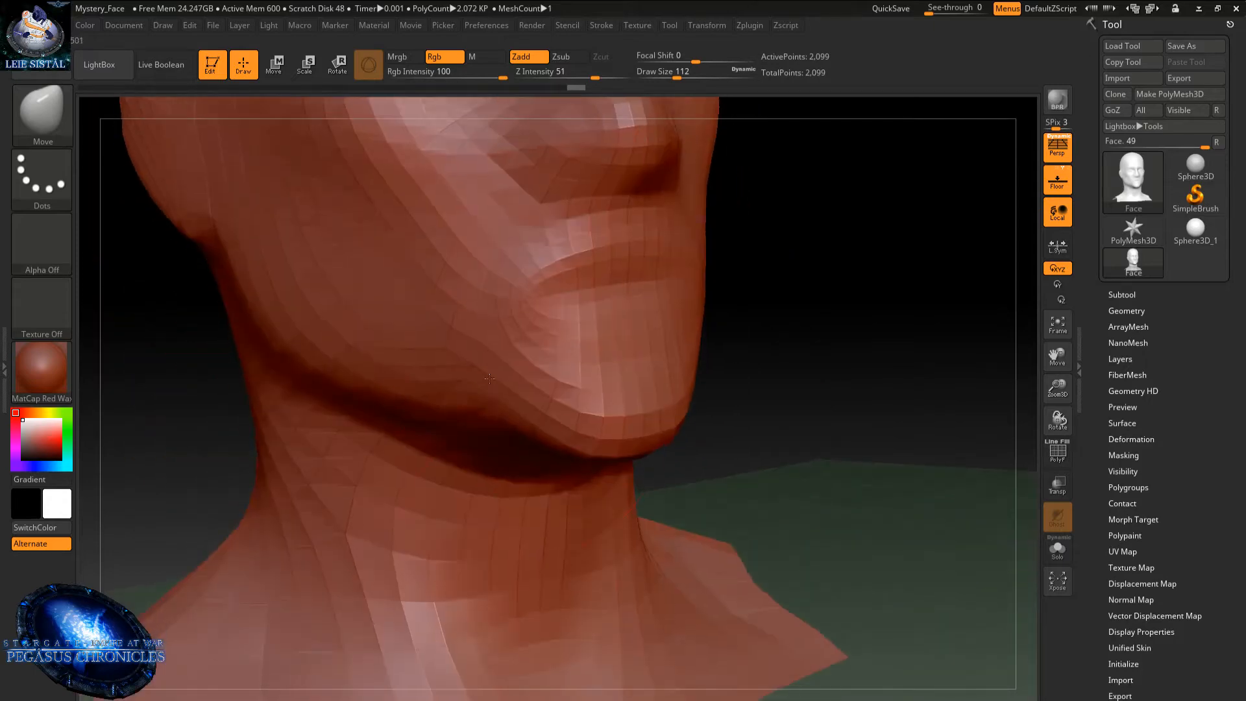
{"action": "left_click_drag", "start_coordinate": [608, 423], "coordinate": [600, 410]}
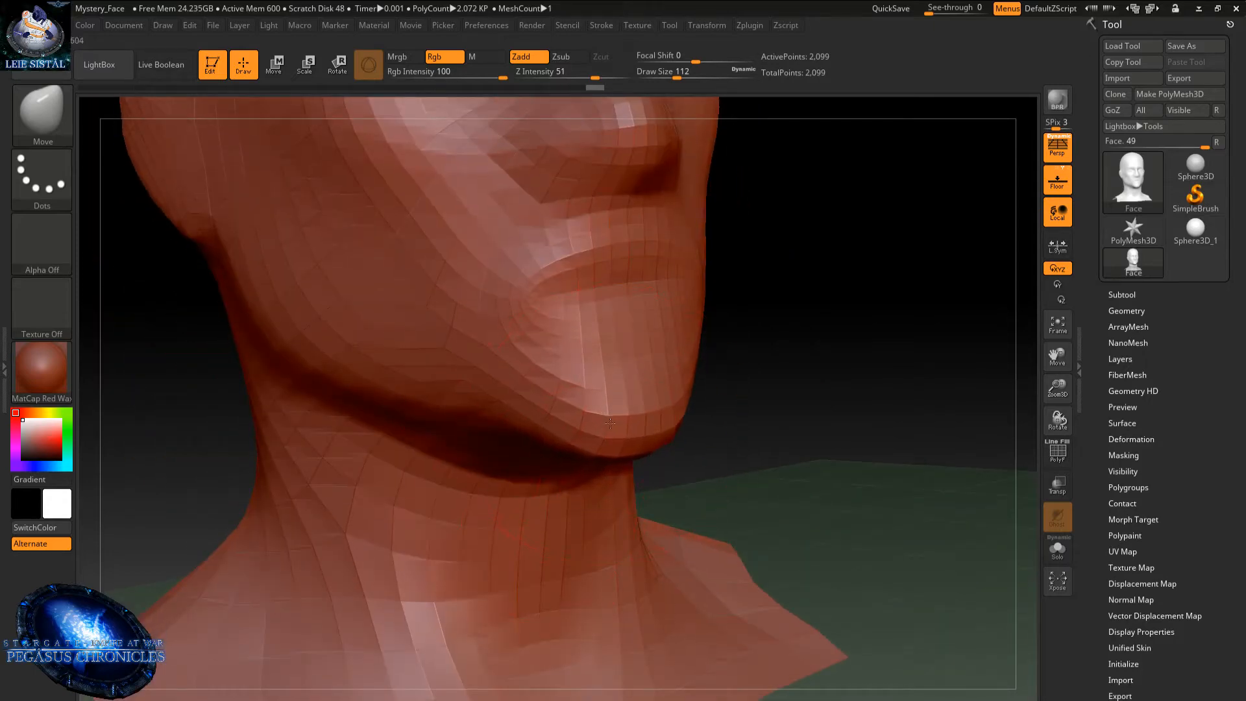
{"action": "right_click_drag", "start_coordinate": [713, 415], "coordinate": [590, 417]}
{"action": "left_click_drag", "start_coordinate": [591, 417], "coordinate": [590, 409]}
- Set the Move brush's draw size to 56 and refine the profile around the lips
{"action": "right_click_drag", "start_coordinate": [588, 408], "coordinate": [600, 363]}
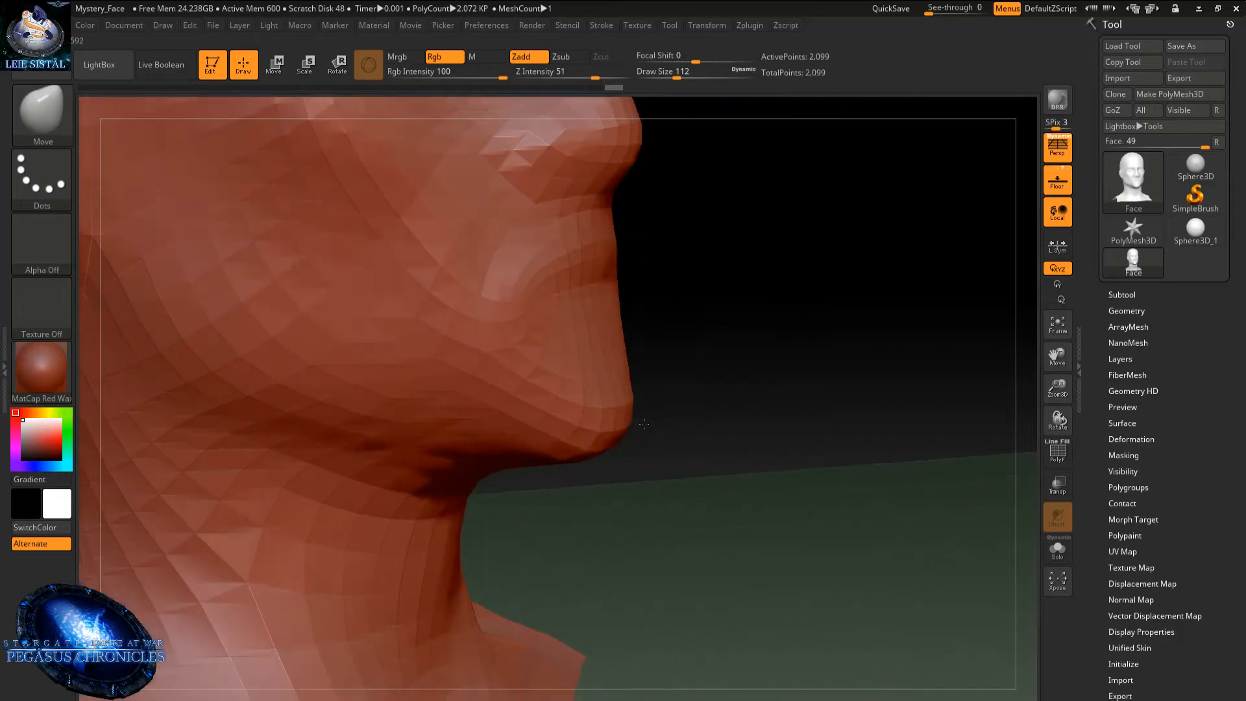
{"action": "key", "text": "space"}
{"action": "left_click_drag", "start_coordinate": [604, 301], "coordinate": [590, 299]}
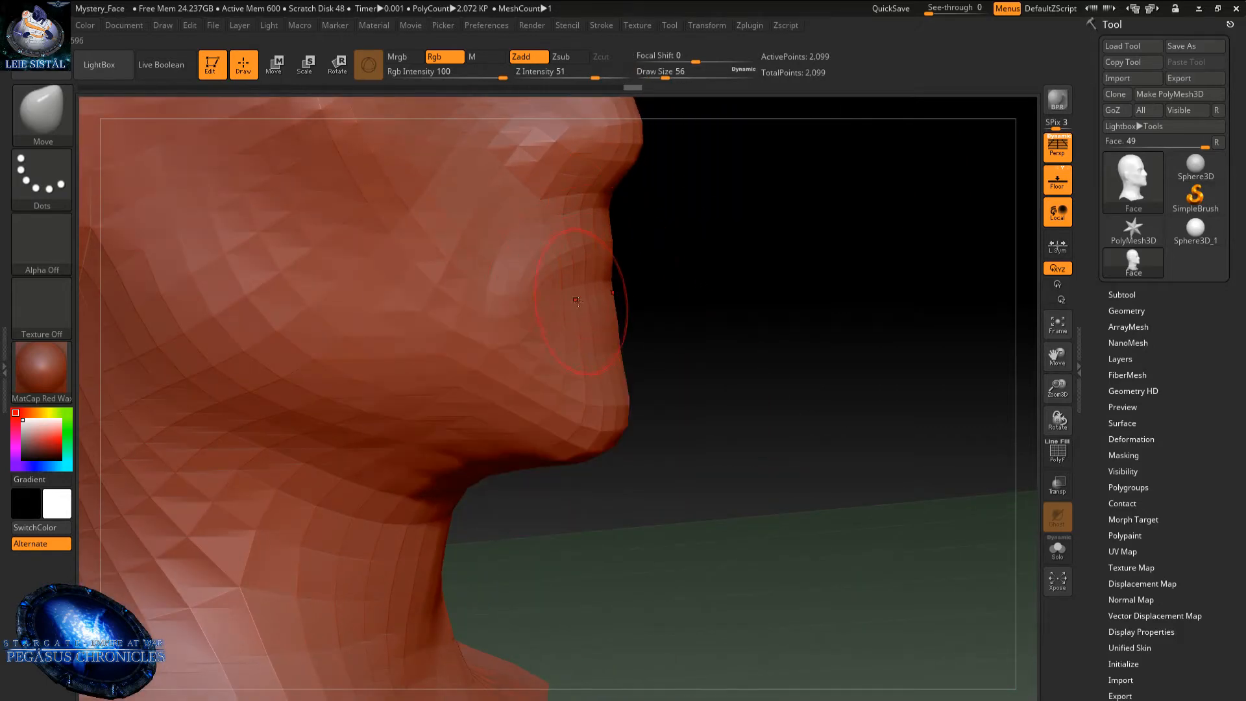
{"action": "mouse_move", "coordinate": [572, 299]}
{"action": "right_mouse_down"}
{"action": "mouse_move", "coordinate": [583, 294]}
{"action": "mouse_move", "coordinate": [545, 300]}
{"action": "mouse_move", "coordinate": [526, 286]}
{"action": "mouse_move", "coordinate": [526, 262]}
{"action": "right_mouse_up"}
- Set the Move brush's draw size to 172 and reshape the upper side of the forehead
{"action": "right_click_drag", "start_coordinate": [566, 226], "coordinate": [680, 259]}
{"action": "key", "text": "space"}
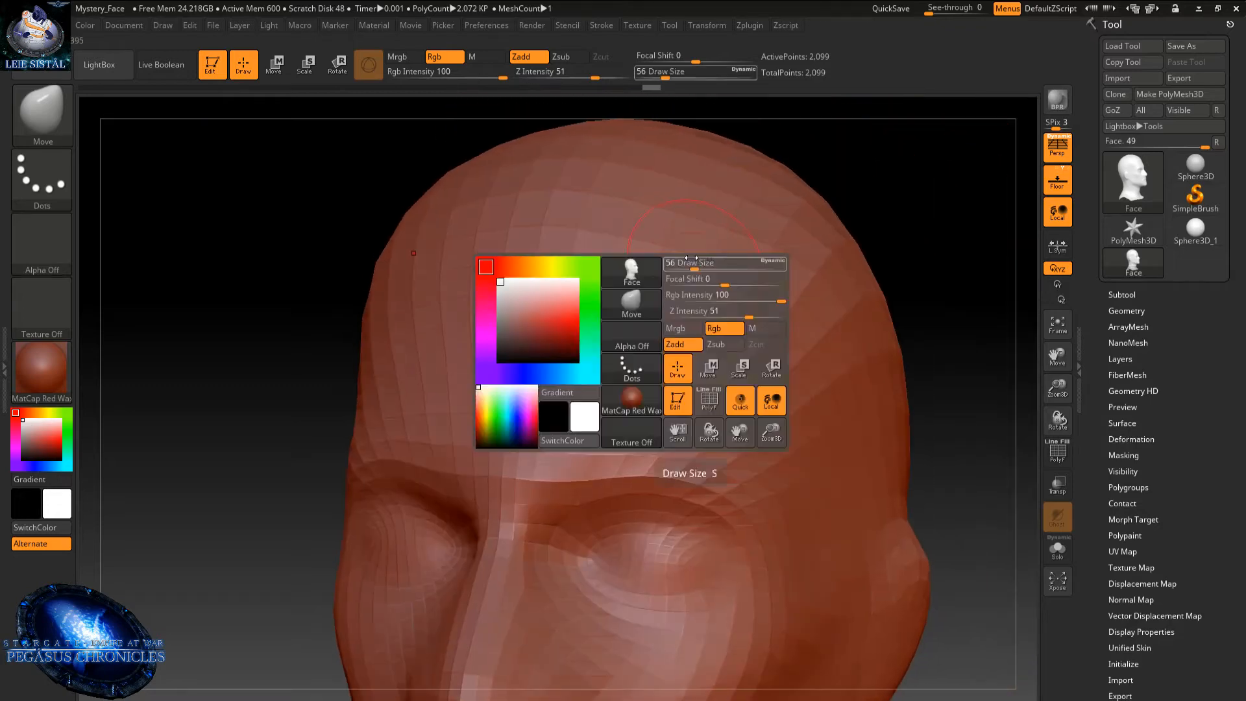
{"action": "left_click_drag", "start_coordinate": [680, 259], "coordinate": [746, 249]}
{"action": "right_click_drag", "start_coordinate": [765, 241], "coordinate": [842, 239]}
{"action": "left_click_drag", "start_coordinate": [719, 252], "coordinate": [730, 218]}
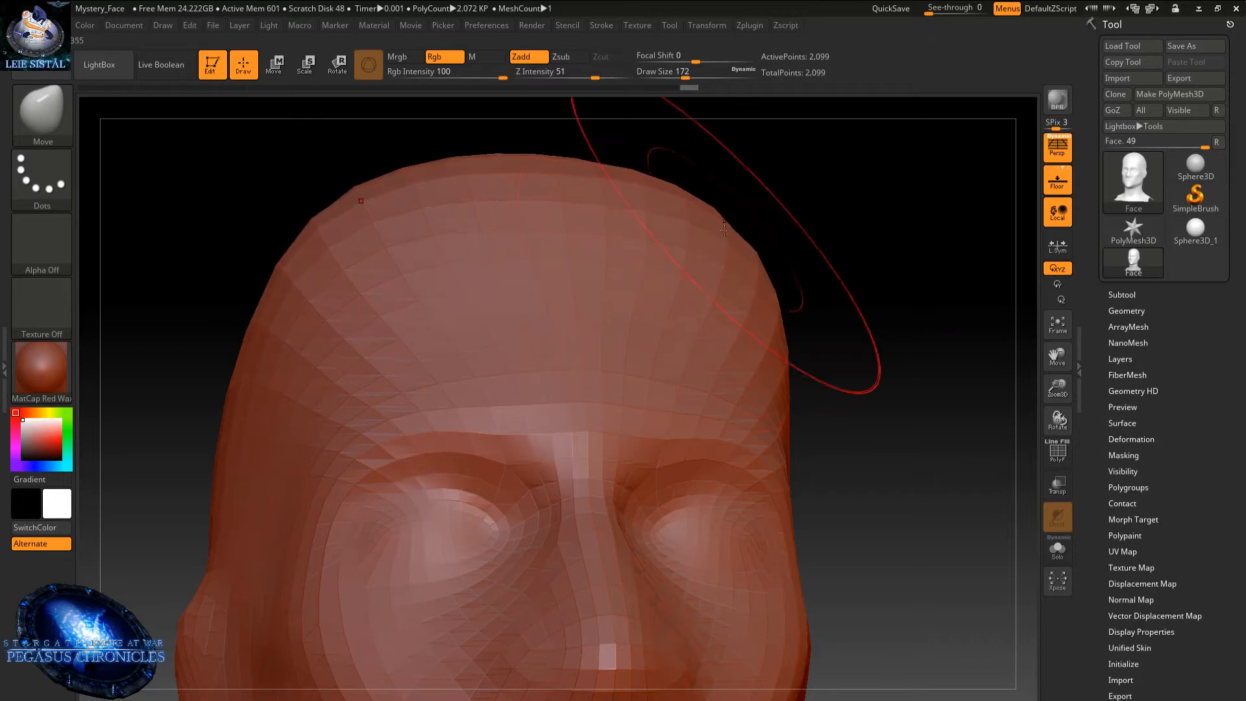
{"action": "mouse_move", "coordinate": [731, 218]}
{"action": "right_mouse_down"}
{"action": "mouse_move", "coordinate": [602, 308]}
{"action": "mouse_move", "coordinate": [633, 271]}
{"action": "mouse_move", "coordinate": [635, 219]}
{"action": "right_mouse_up"}
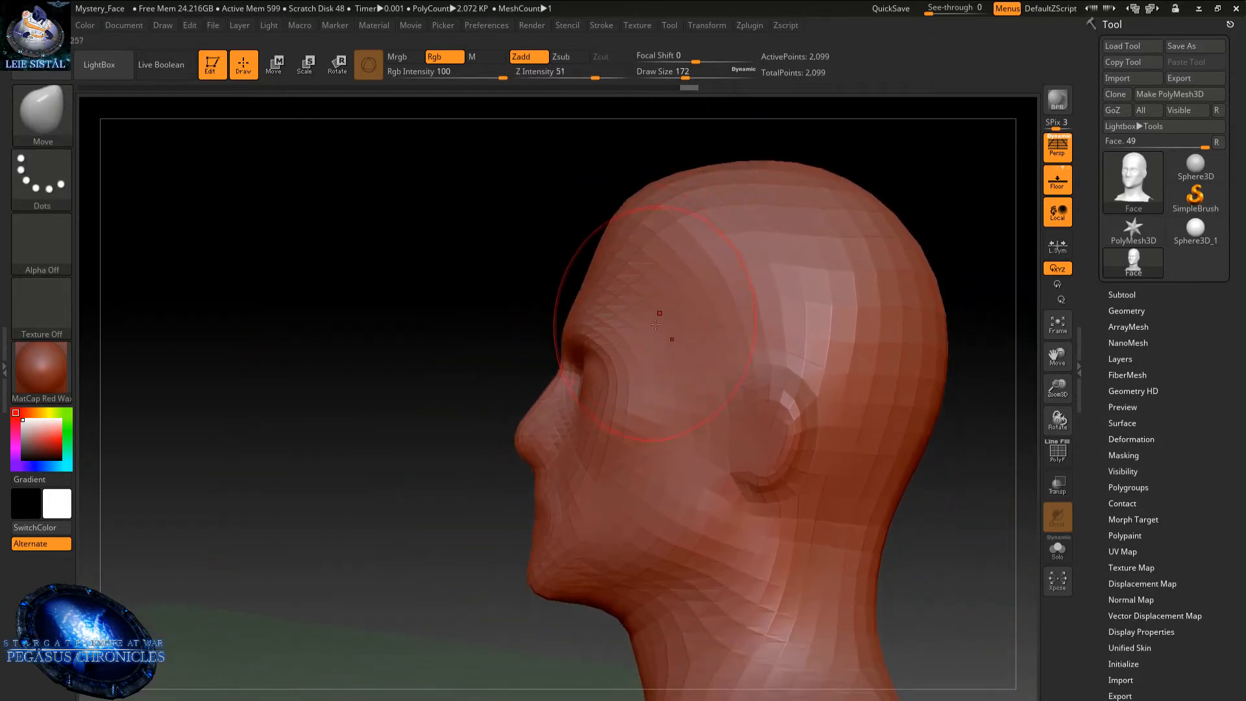
- Set the Move brush's draw size to 104 and reshape the cheek and the side of the jaw
{"action": "mouse_move", "coordinate": [670, 334]}
{"action": "right_mouse_down"}
{"action": "mouse_move", "coordinate": [673, 312]}
{"action": "mouse_move", "coordinate": [643, 297]}
{"action": "mouse_move", "coordinate": [604, 247]}
{"action": "mouse_move", "coordinate": [602, 208]}
{"action": "mouse_move", "coordinate": [631, 244]}
{"action": "right_mouse_up"}
{"action": "mouse_move", "coordinate": [619, 289]}
{"action": "right_mouse_down"}
{"action": "mouse_move", "coordinate": [675, 297]}
{"action": "mouse_move", "coordinate": [668, 281]}
{"action": "mouse_move", "coordinate": [495, 295]}
{"action": "right_mouse_up"}
{"action": "right_click", "coordinate": [493, 295]}
{"action": "left_click", "coordinate": [492, 295]}
{"action": "left_click_drag", "start_coordinate": [491, 295], "coordinate": [477, 294]}
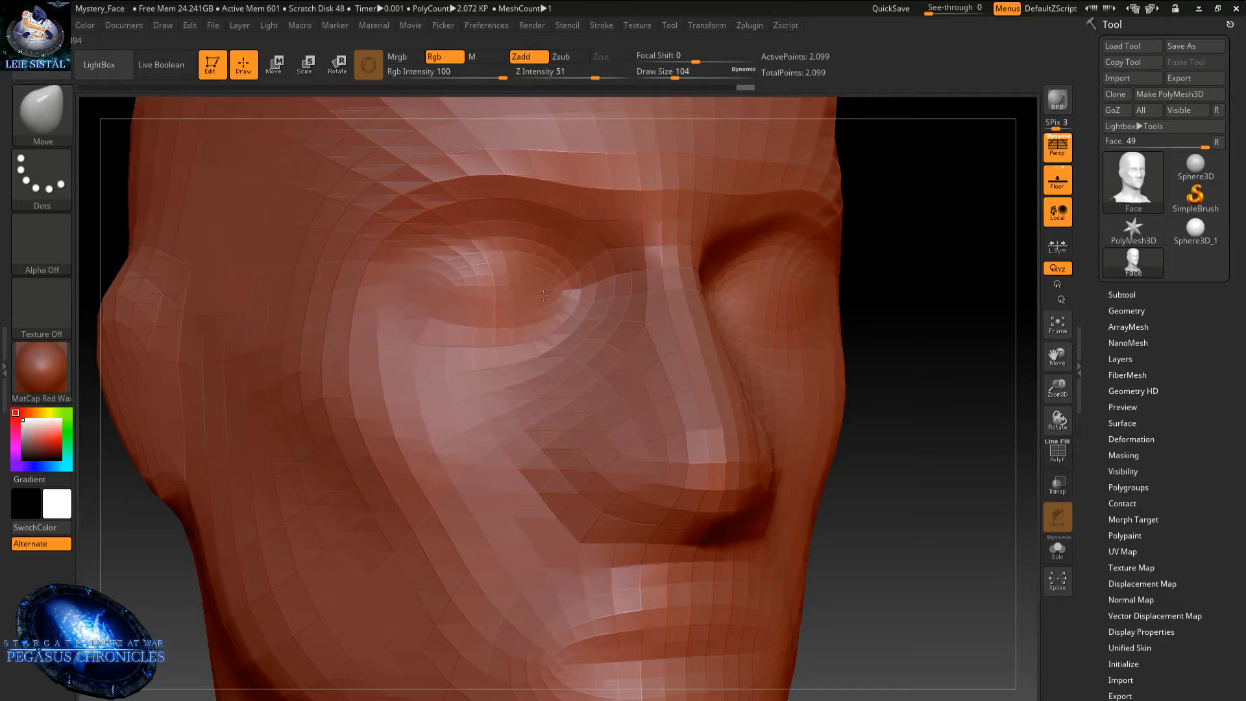
{"action": "right_click_drag", "start_coordinate": [558, 428], "coordinate": [562, 373], "text": "ctrl"}
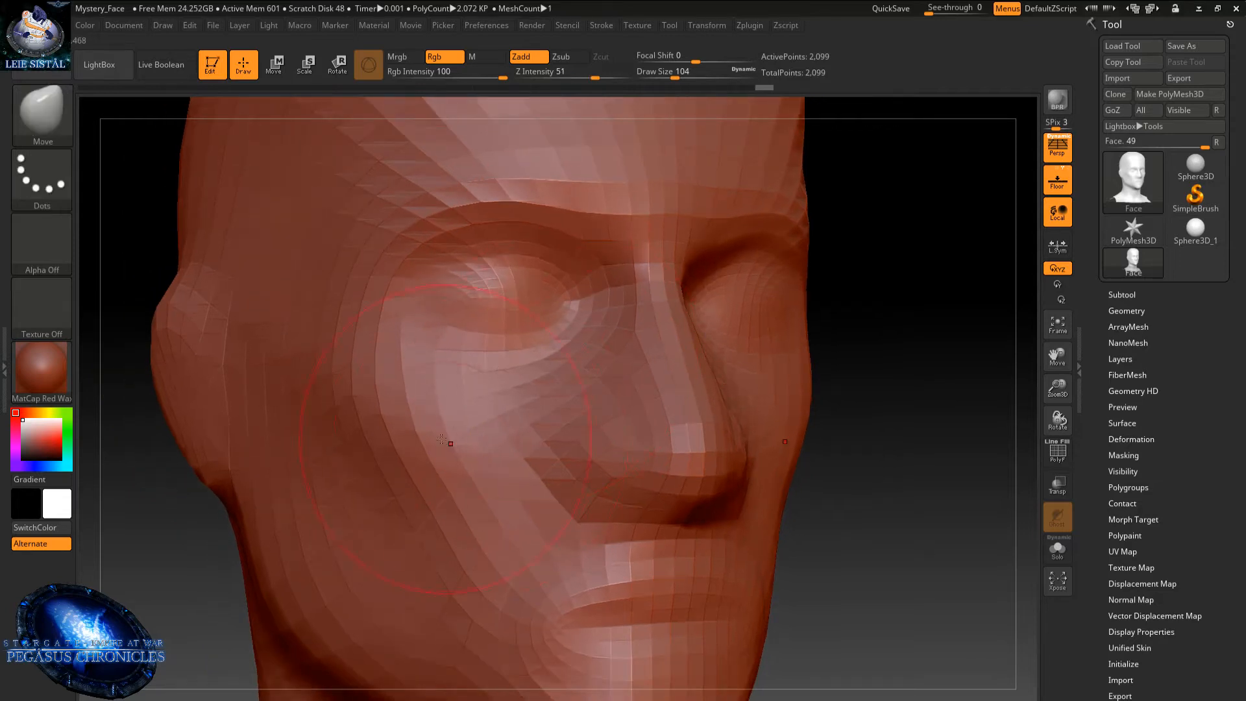
{"action": "right_click_drag", "start_coordinate": [441, 439], "coordinate": [467, 333]}
{"action": "mouse_move", "coordinate": [460, 424]}
{"action": "left_mouse_down"}
{"action": "mouse_move", "coordinate": [462, 398]}
{"action": "mouse_move", "coordinate": [459, 414]}
{"action": "left_mouse_up"}
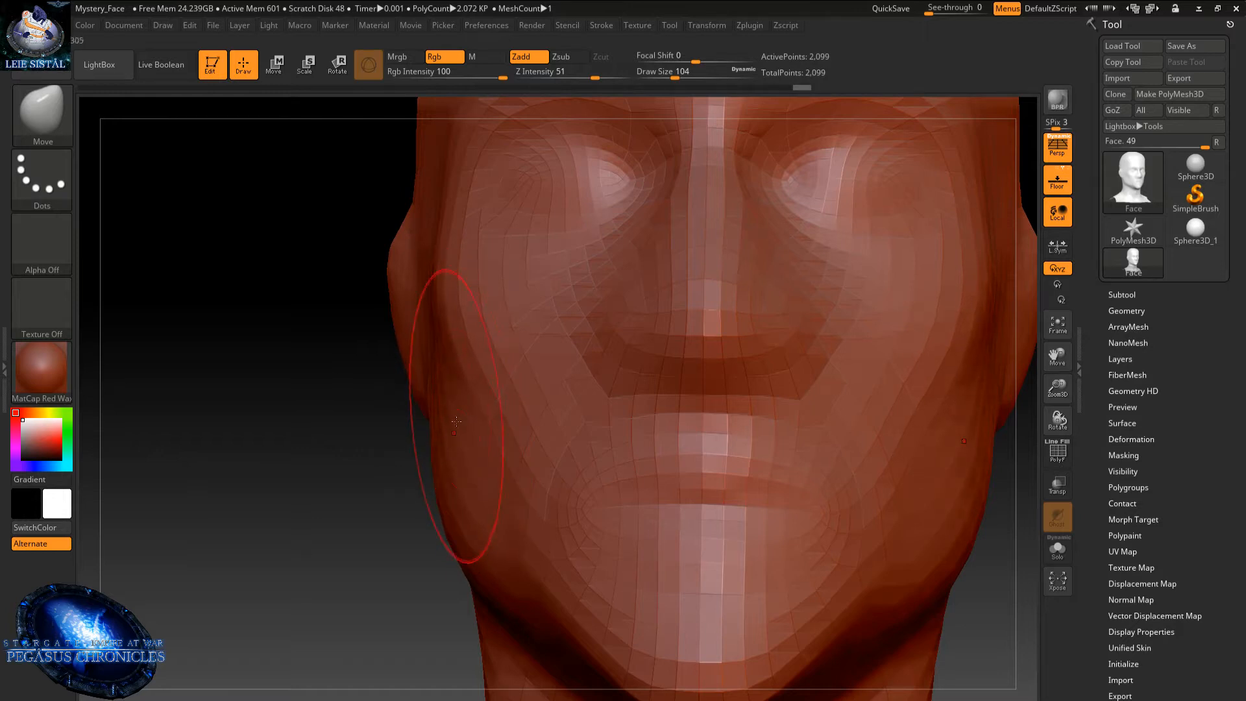
- Smooth out the contour of the lower cheek and jawline with small Move brush strokes, working from front and side
{"action": "left_click_drag", "start_coordinate": [465, 494], "coordinate": [466, 506]}
{"action": "right_click_drag", "start_coordinate": [484, 521], "coordinate": [545, 336], "text": "alt"}
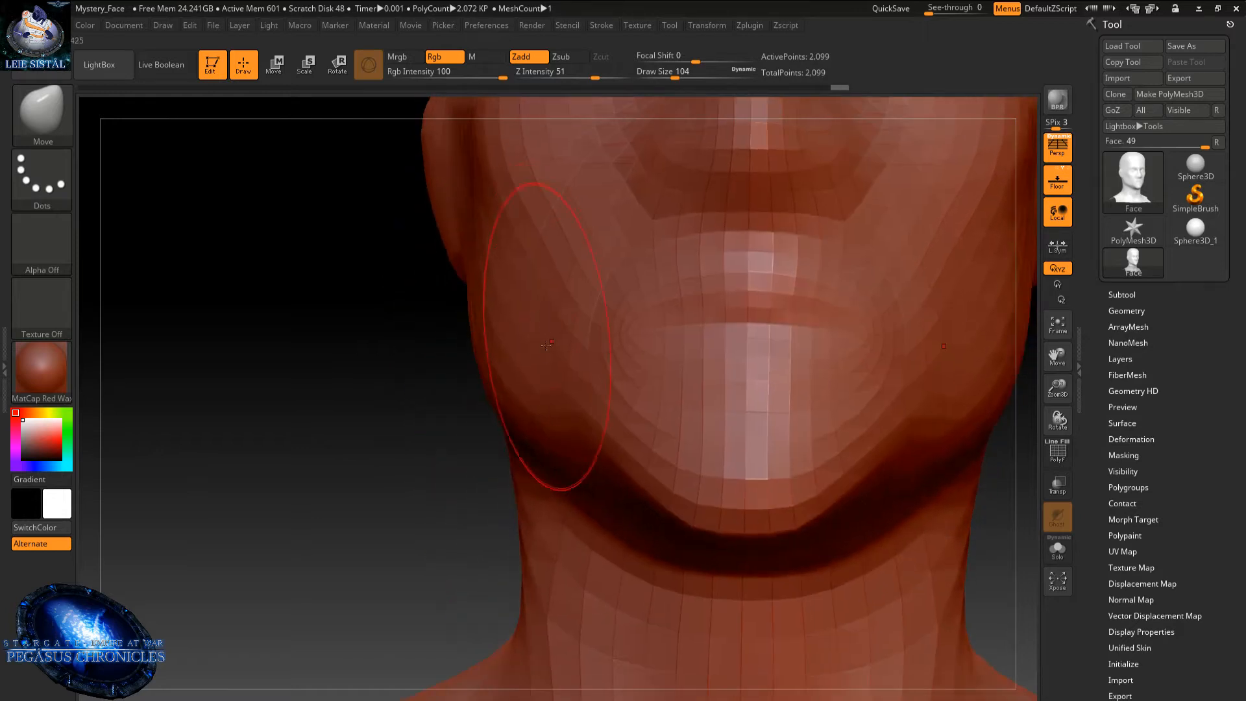
{"action": "mouse_move", "coordinate": [547, 388]}
{"action": "right_mouse_down", "text": "ctrl"}
{"action": "mouse_move", "coordinate": [546, 415]}
{"action": "mouse_move", "coordinate": [503, 425]}
{"action": "right_mouse_up", "text": "ctrl"}
{"action": "mouse_move", "coordinate": [557, 421]}
{"action": "left_mouse_down"}
{"action": "mouse_move", "coordinate": [575, 422]}
{"action": "mouse_move", "coordinate": [562, 420]}
{"action": "left_mouse_up"}
{"action": "mouse_move", "coordinate": [562, 419]}
{"action": "right_mouse_down"}
{"action": "mouse_move", "coordinate": [642, 454]}
{"action": "mouse_move", "coordinate": [548, 342]}
{"action": "mouse_move", "coordinate": [588, 314]}
{"action": "right_mouse_up"}
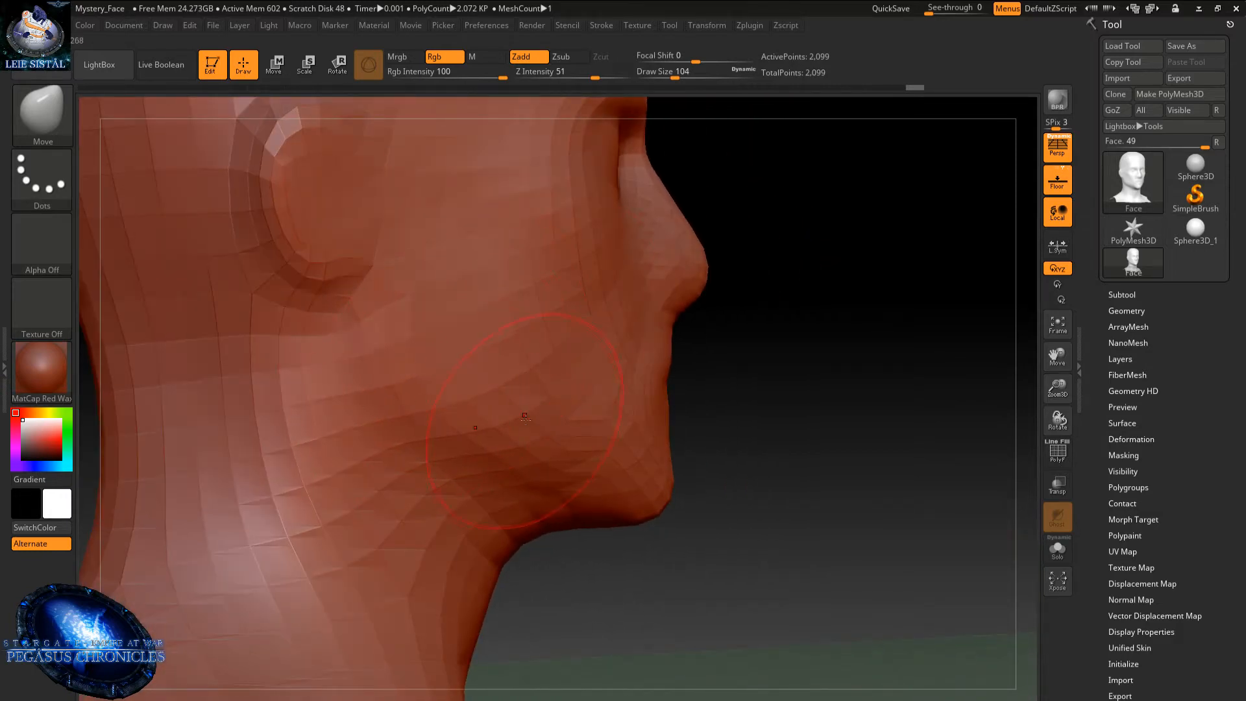
{"action": "right_click_drag", "start_coordinate": [497, 415], "coordinate": [423, 506]}
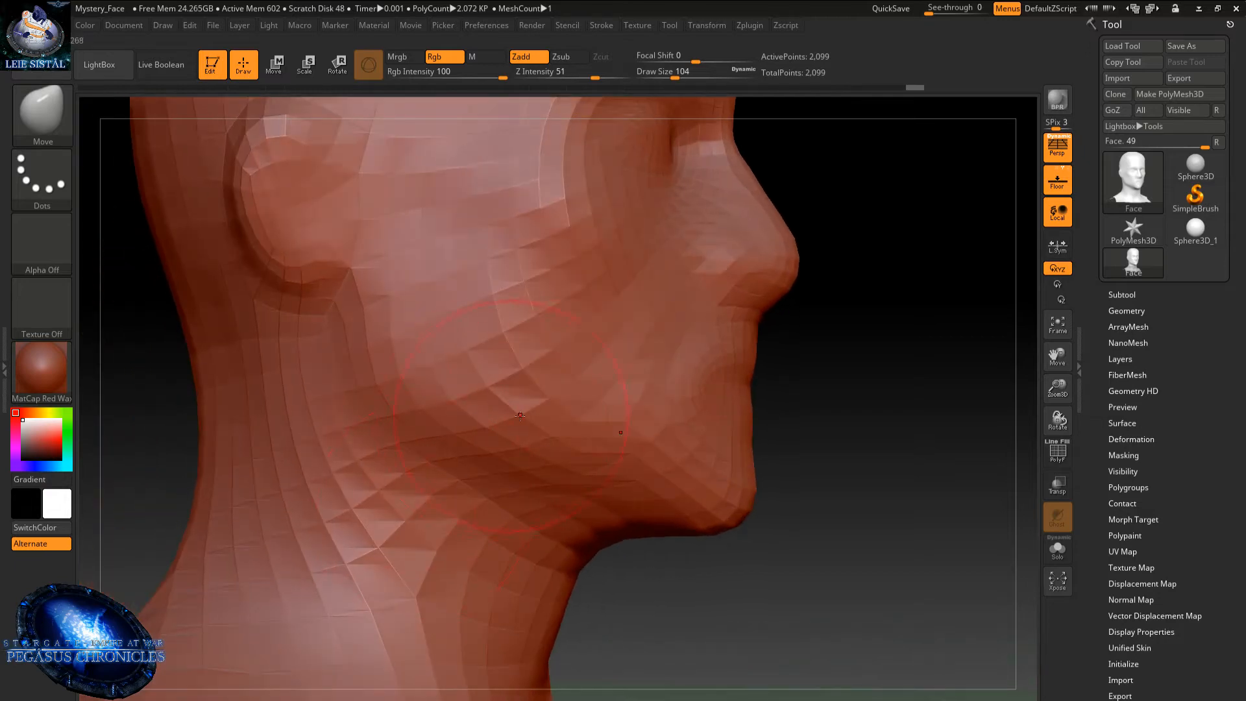
{"action": "right_click_drag", "start_coordinate": [519, 432], "coordinate": [500, 435]}
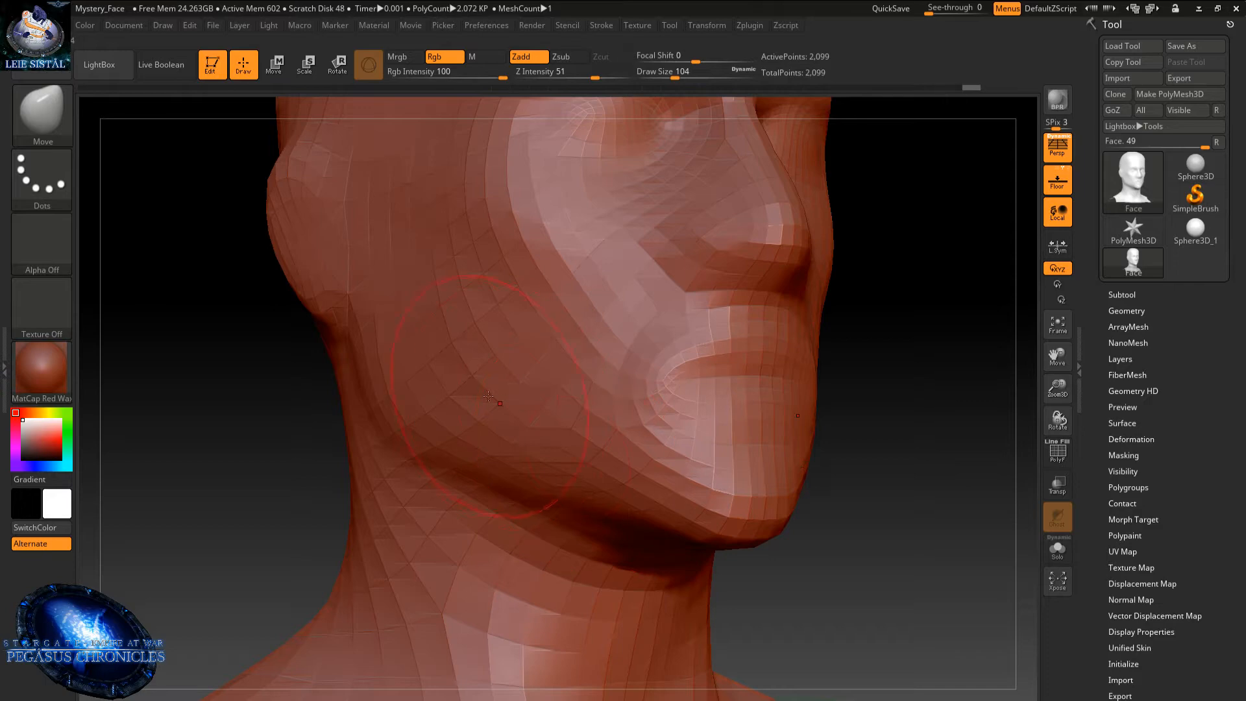
{"action": "right_click_drag", "start_coordinate": [577, 455], "coordinate": [534, 404]}
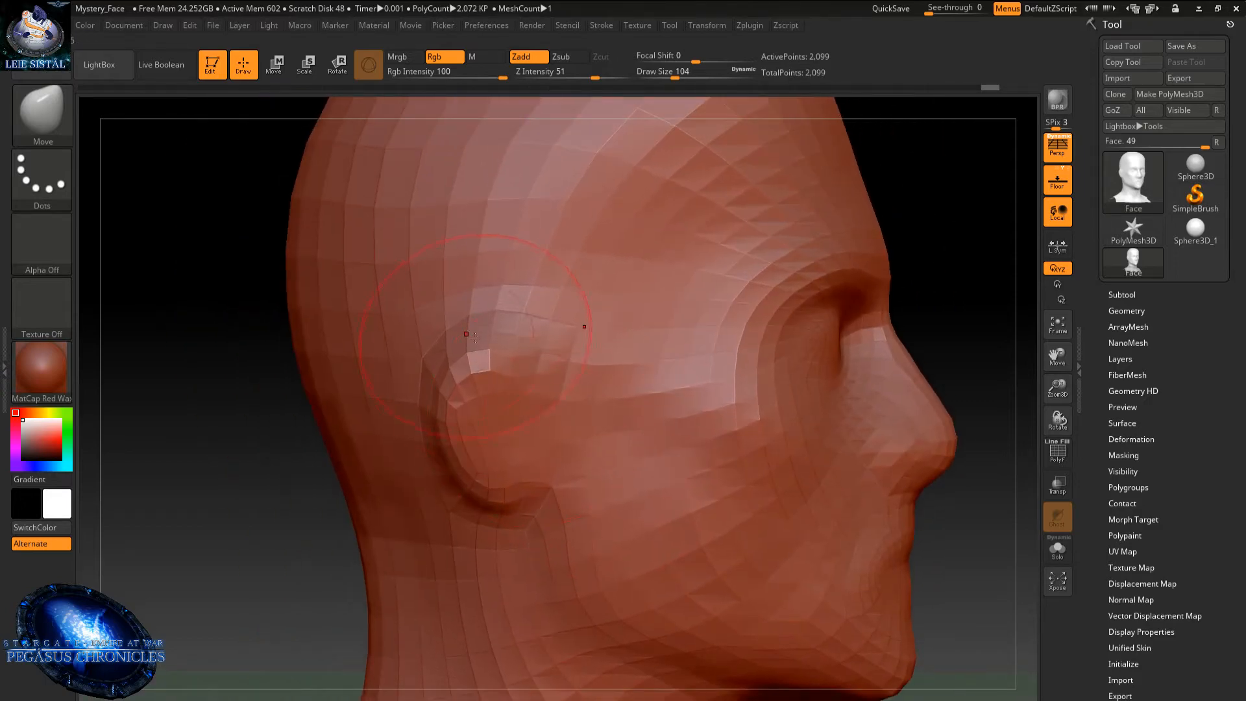
- Pull the upper edge of the ear area upward with the Move brush at draw size 104
{"action": "left_click_drag", "start_coordinate": [478, 340], "coordinate": [476, 299]}
{"action": "mouse_move", "coordinate": [512, 336]}
{"action": "right_mouse_down"}
{"action": "mouse_move", "coordinate": [474, 357]}
{"action": "mouse_move", "coordinate": [451, 328]}
{"action": "mouse_move", "coordinate": [495, 488]}
{"action": "mouse_move", "coordinate": [441, 396]}
{"action": "mouse_move", "coordinate": [462, 224]}
{"action": "mouse_move", "coordinate": [431, 146]}
{"action": "right_mouse_up"}
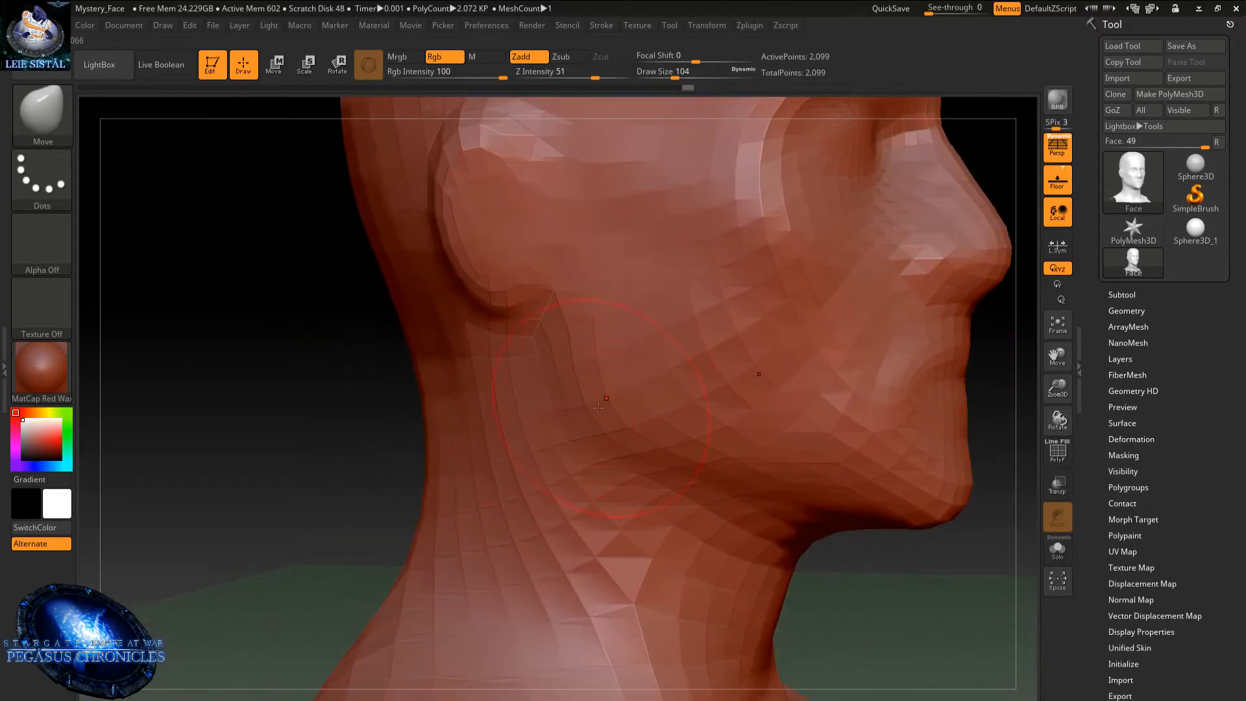
{"action": "mouse_move", "coordinate": [539, 396]}
{"action": "right_mouse_down"}
{"action": "mouse_move", "coordinate": [535, 378]}
{"action": "mouse_move", "coordinate": [443, 435]}
{"action": "mouse_move", "coordinate": [482, 373]}
{"action": "right_mouse_up"}
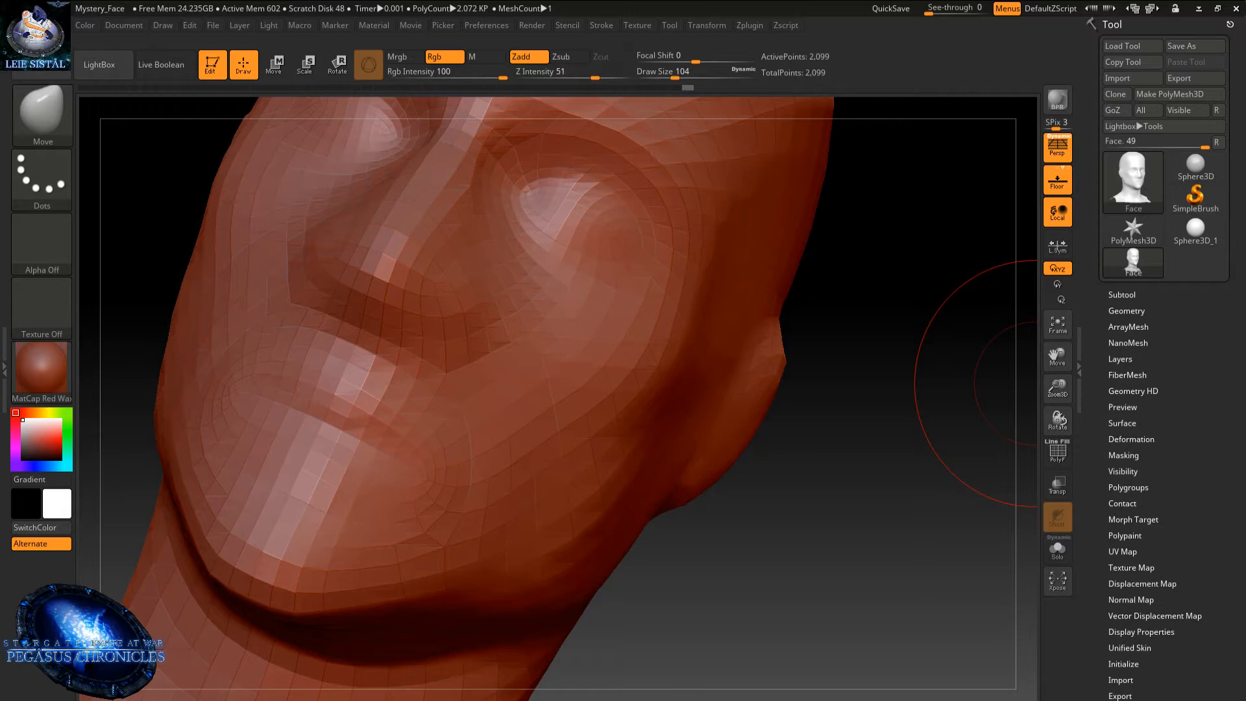
{"action": "key", "text": "ctrl"}
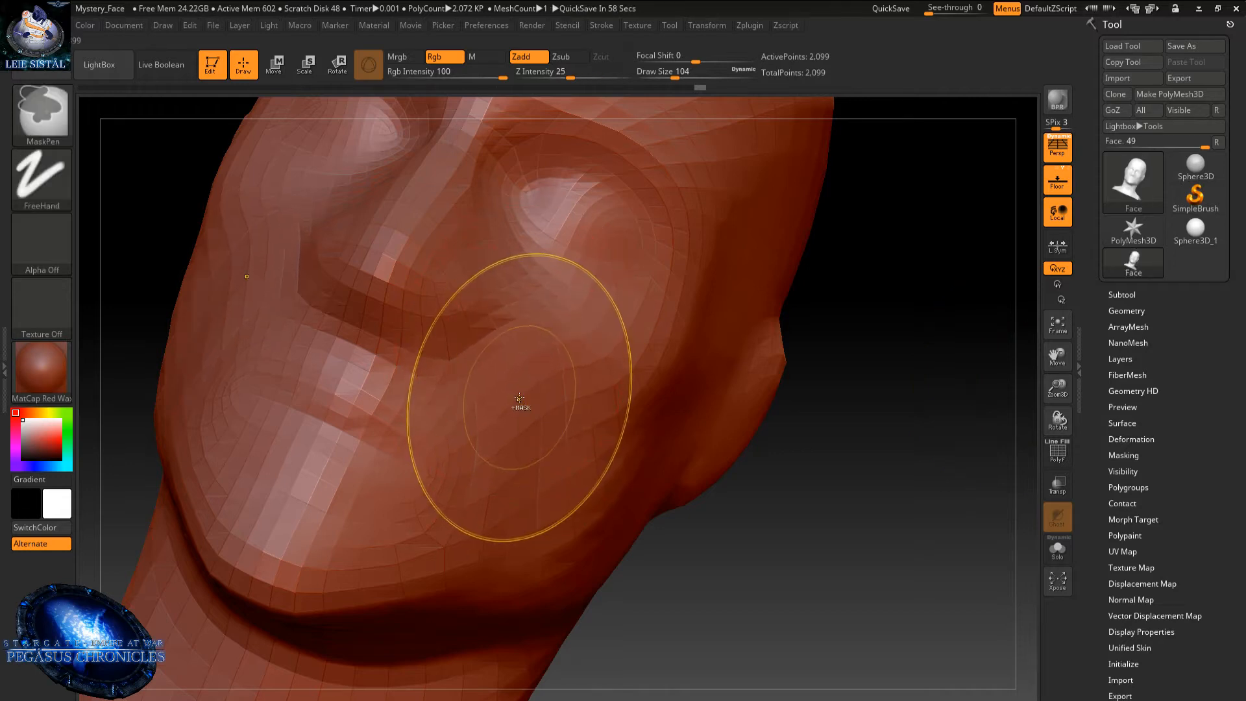
{"action": "mouse_move", "coordinate": [519, 399]}
{"action": "right_mouse_down"}
{"action": "mouse_move", "coordinate": [546, 438]}
{"action": "mouse_move", "coordinate": [552, 287]}
{"action": "mouse_move", "coordinate": [495, 398]}
{"action": "mouse_move", "coordinate": [459, 356]}
{"action": "mouse_move", "coordinate": [484, 351]}
{"action": "right_mouse_up"}
{"action": "mouse_move", "coordinate": [587, 346]}
{"action": "right_mouse_down", "text": "ctrl"}
{"action": "mouse_move", "coordinate": [520, 375]}
{"action": "mouse_move", "coordinate": [528, 470]}
{"action": "mouse_move", "coordinate": [538, 408]}
{"action": "mouse_move", "coordinate": [467, 421]}
{"action": "right_mouse_up", "text": "ctrl"}
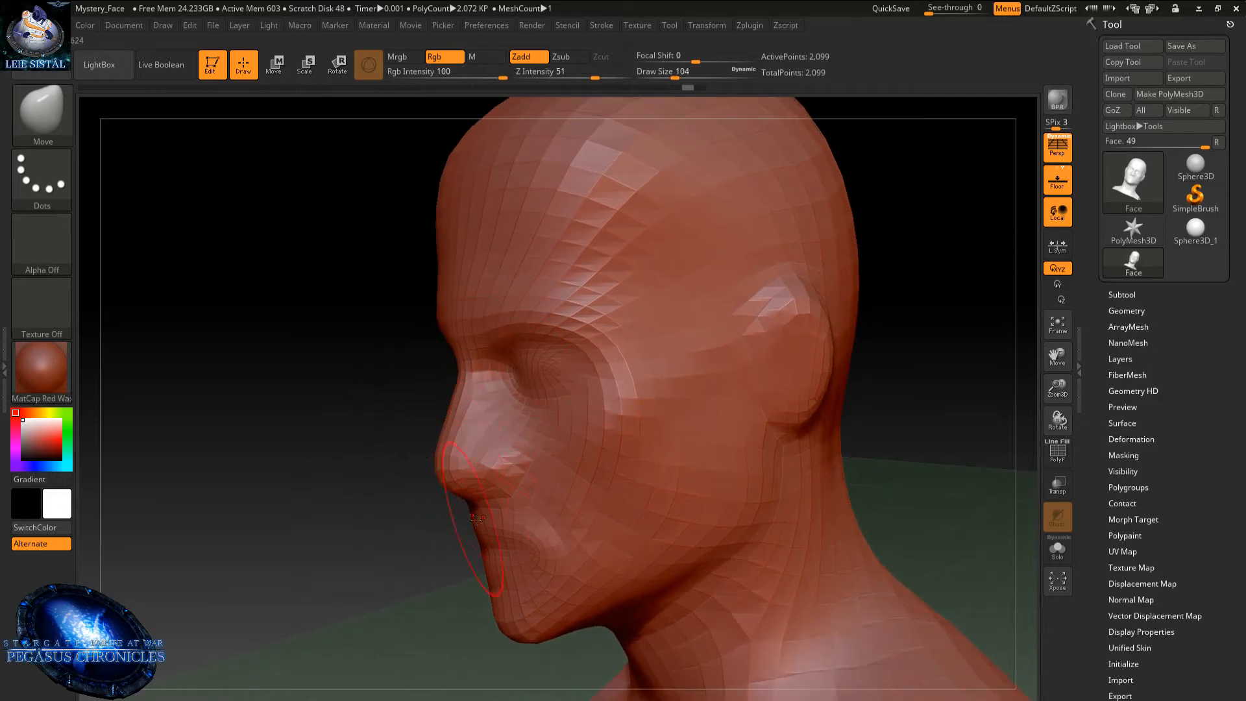
- Nudge the underside of the nose slightly upward with the Move brush
{"action": "left_click_drag", "start_coordinate": [457, 486], "coordinate": [461, 477]}
{"action": "right_click_drag", "start_coordinate": [441, 453], "coordinate": [499, 450]}
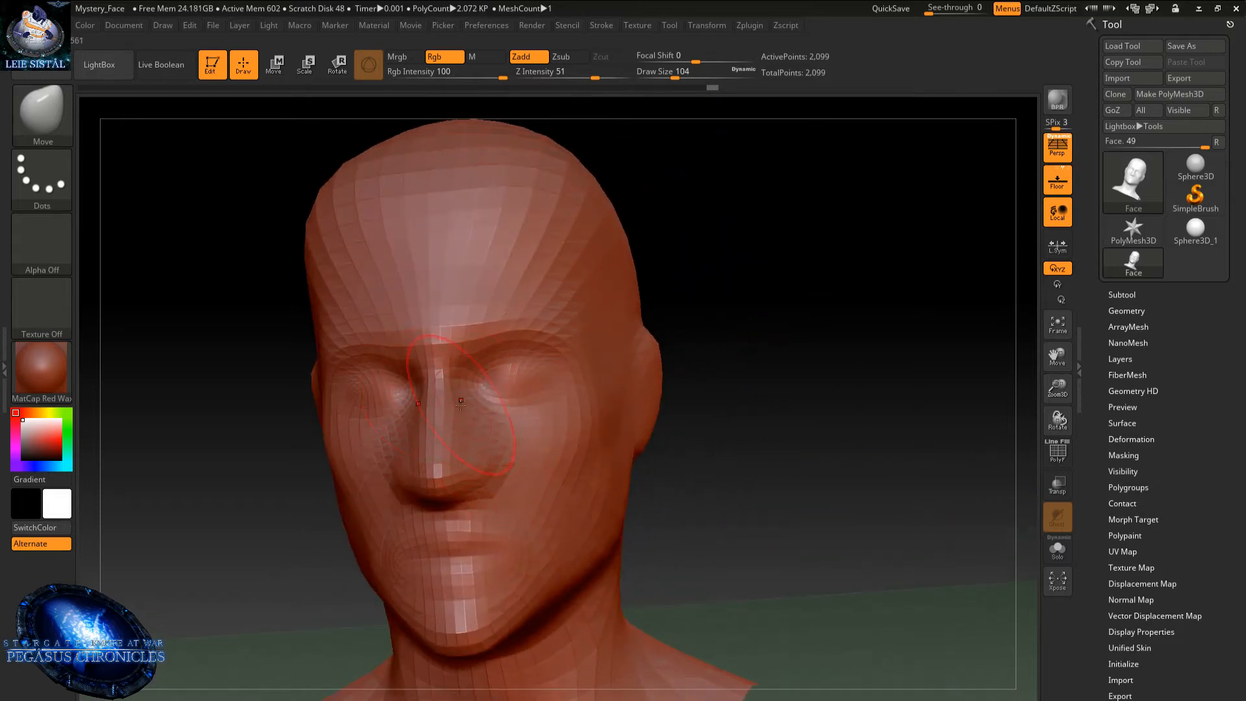
{"action": "mouse_move", "coordinate": [477, 476]}
{"action": "right_mouse_down"}
{"action": "mouse_move", "coordinate": [431, 502]}
{"action": "mouse_move", "coordinate": [469, 462]}
{"action": "right_mouse_up"}
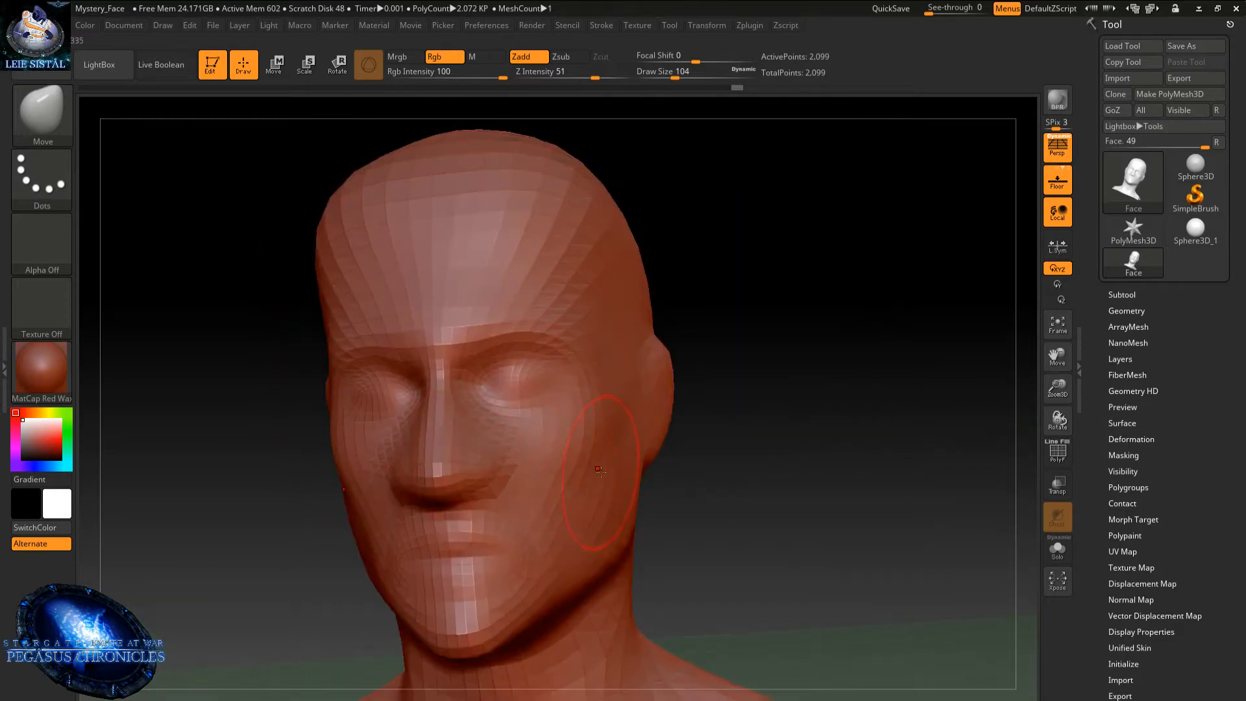
{"action": "mouse_move", "coordinate": [534, 301]}
{"action": "right_mouse_down"}
{"action": "mouse_move", "coordinate": [576, 302]}
{"action": "mouse_move", "coordinate": [494, 305]}
{"action": "mouse_move", "coordinate": [541, 272]}
{"action": "mouse_move", "coordinate": [524, 283]}
{"action": "right_mouse_up"}
- Set the Move brush's draw size to 280 and reshape the forehead and upper skull
{"action": "key", "text": "space"}
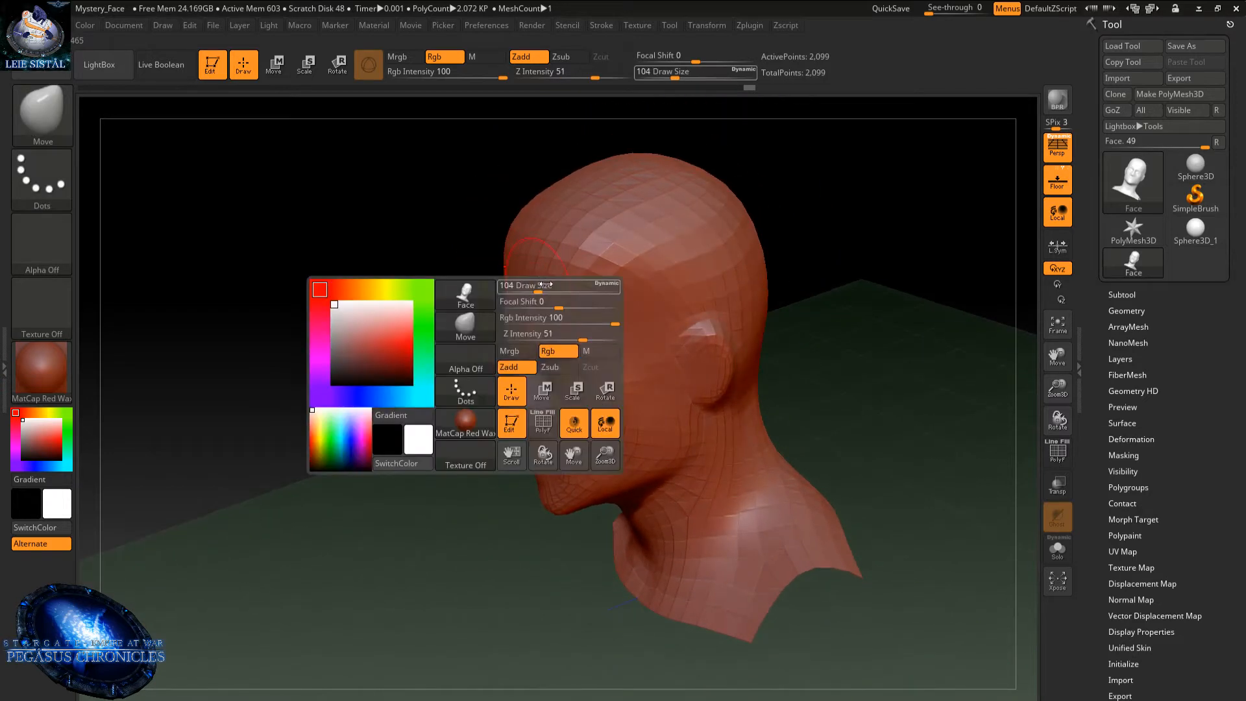
{"action": "left_click_drag", "start_coordinate": [540, 285], "coordinate": [563, 286]}
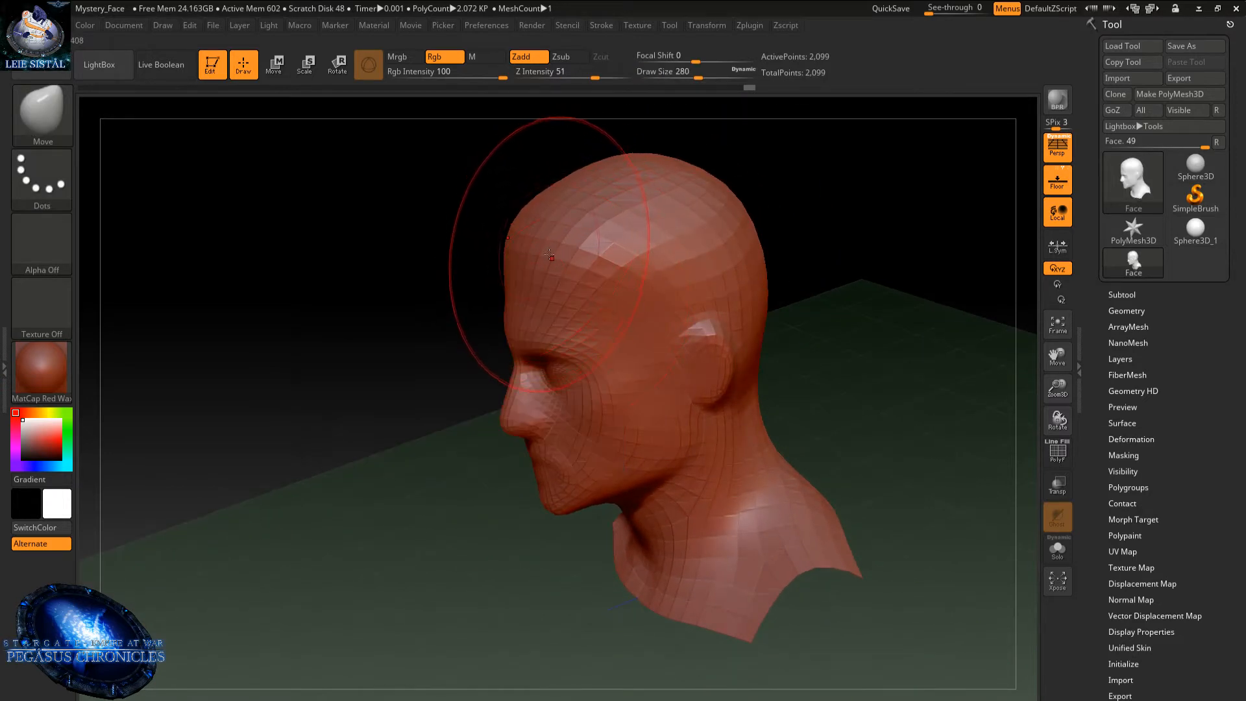
{"action": "mouse_move", "coordinate": [541, 239]}
{"action": "right_mouse_down"}
{"action": "mouse_move", "coordinate": [565, 239]}
{"action": "mouse_move", "coordinate": [426, 292]}
{"action": "right_mouse_up"}
{"action": "mouse_move", "coordinate": [484, 245]}
{"action": "right_mouse_down"}
{"action": "mouse_move", "coordinate": [492, 437]}
{"action": "mouse_move", "coordinate": [473, 298]}
{"action": "mouse_move", "coordinate": [481, 353]}
{"action": "right_mouse_up"}
{"action": "mouse_move", "coordinate": [520, 302]}
{"action": "right_mouse_down"}
{"action": "mouse_move", "coordinate": [587, 291]}
{"action": "mouse_move", "coordinate": [575, 352]}
{"action": "mouse_move", "coordinate": [639, 390]}
{"action": "mouse_move", "coordinate": [590, 409]}
{"action": "mouse_move", "coordinate": [568, 393]}
{"action": "mouse_move", "coordinate": [587, 383]}
{"action": "mouse_move", "coordinate": [543, 392]}
{"action": "mouse_move", "coordinate": [584, 375]}
{"action": "right_mouse_up"}
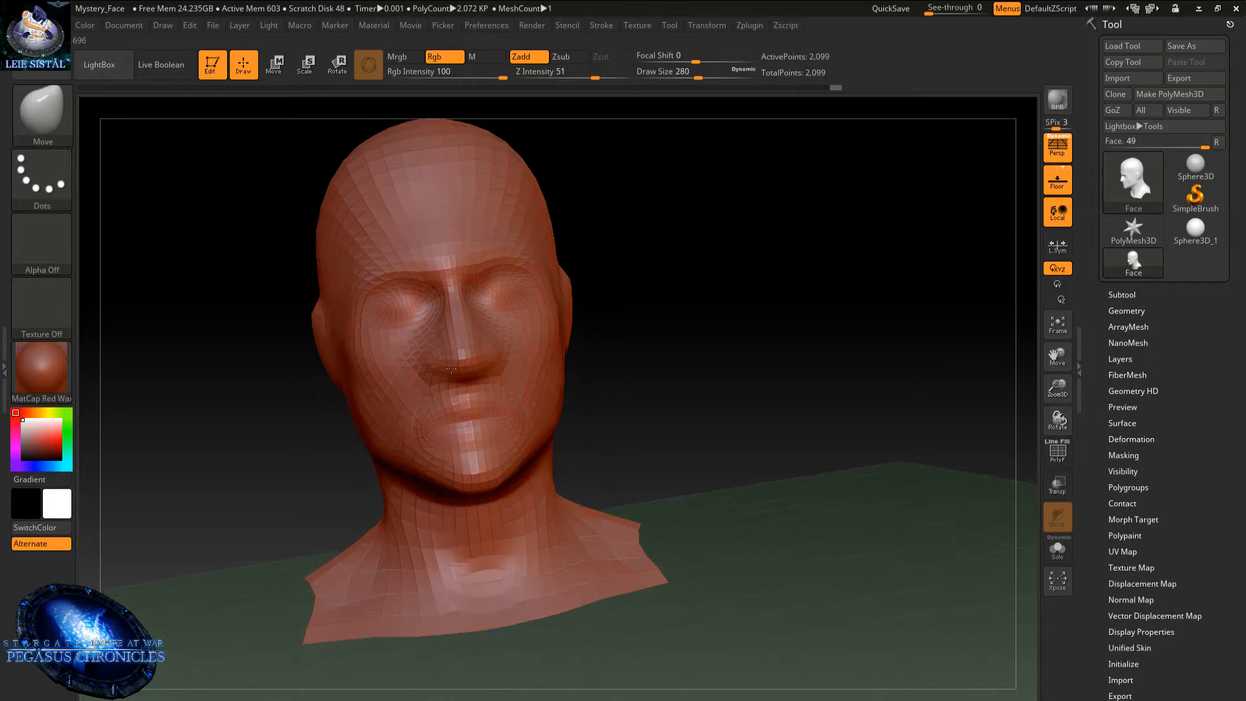
- Set the Move brush's draw size to 77 and refine the nose bridge and the inner brow
{"action": "key", "text": "space"}
{"action": "left_click_drag", "start_coordinate": [457, 374], "coordinate": [422, 374]}
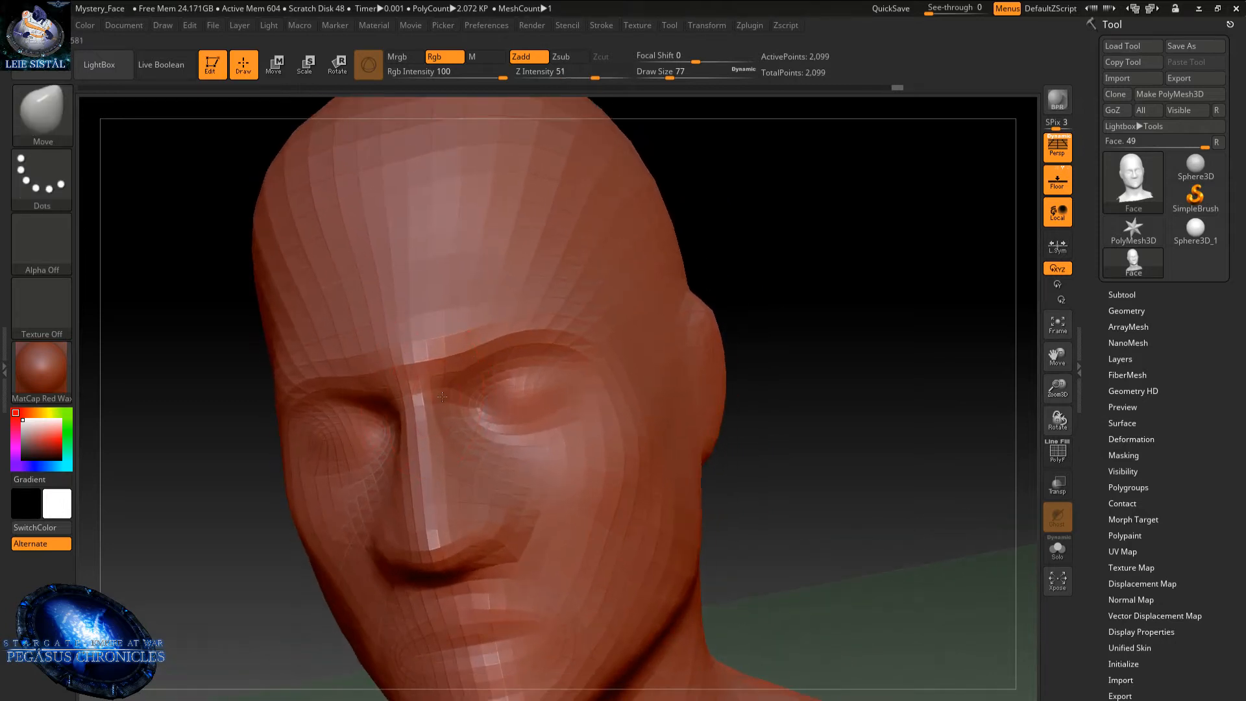
{"action": "right_click_drag", "start_coordinate": [434, 407], "coordinate": [448, 450]}
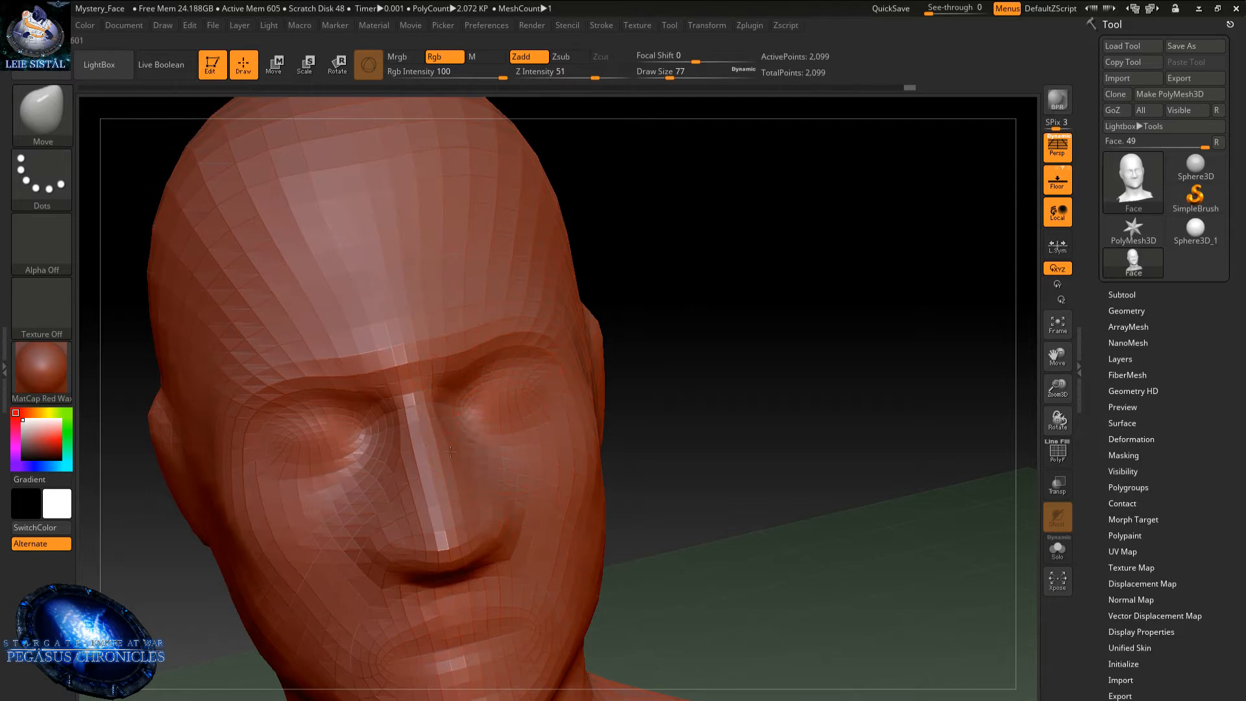
{"action": "right_click_drag", "start_coordinate": [450, 450], "coordinate": [430, 441]}
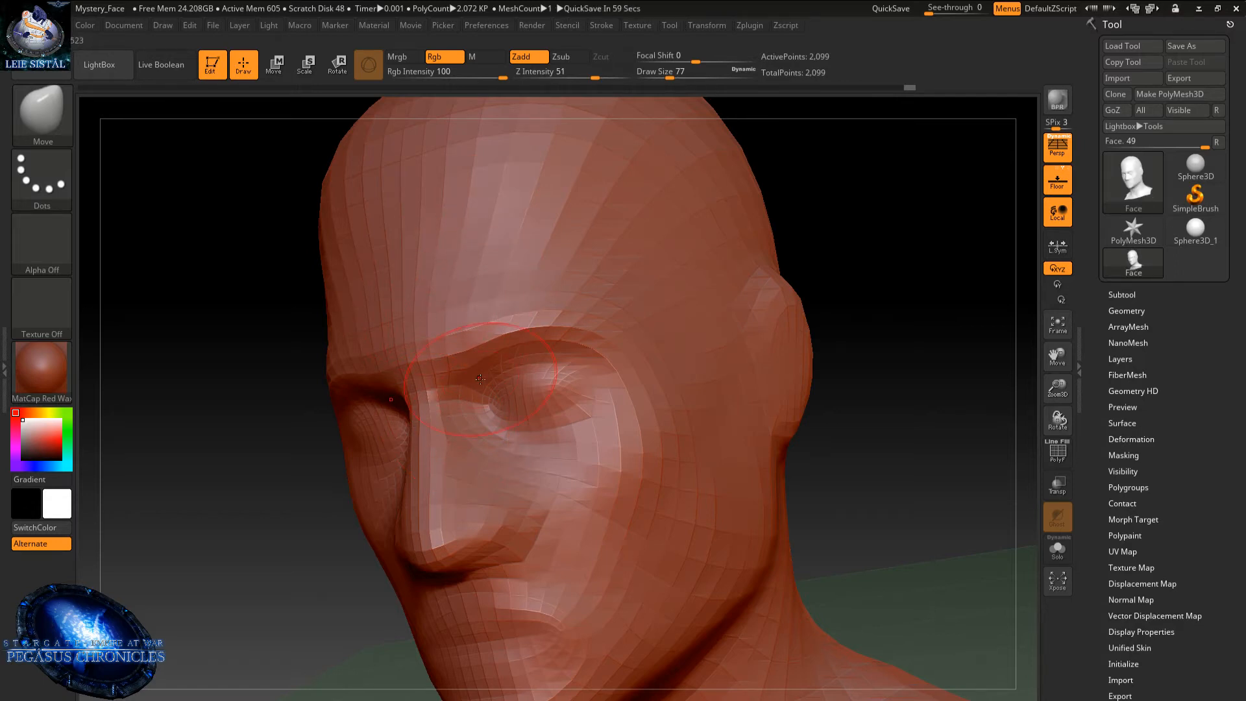
{"action": "right_click_drag", "start_coordinate": [500, 403], "coordinate": [649, 409]}
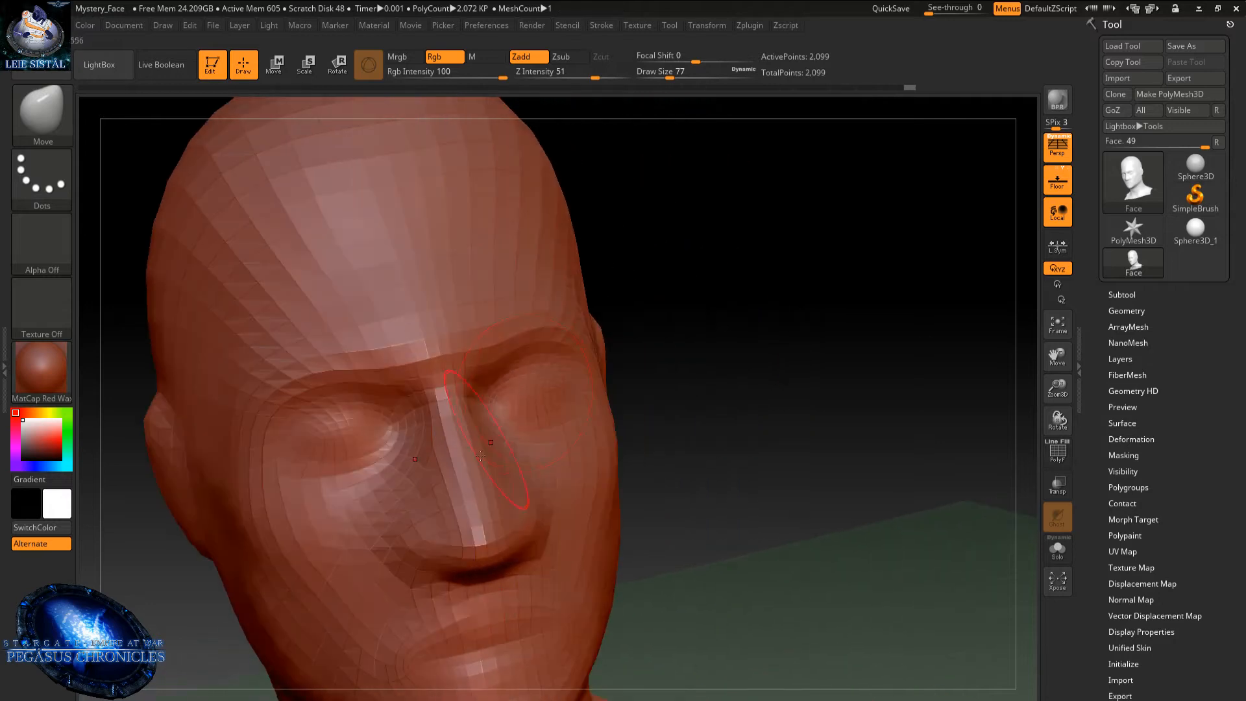
{"action": "mouse_move", "coordinate": [467, 416]}
{"action": "right_mouse_down"}
{"action": "mouse_move", "coordinate": [432, 409]}
{"action": "mouse_move", "coordinate": [430, 454]}
{"action": "mouse_move", "coordinate": [425, 433]}
{"action": "right_mouse_up"}
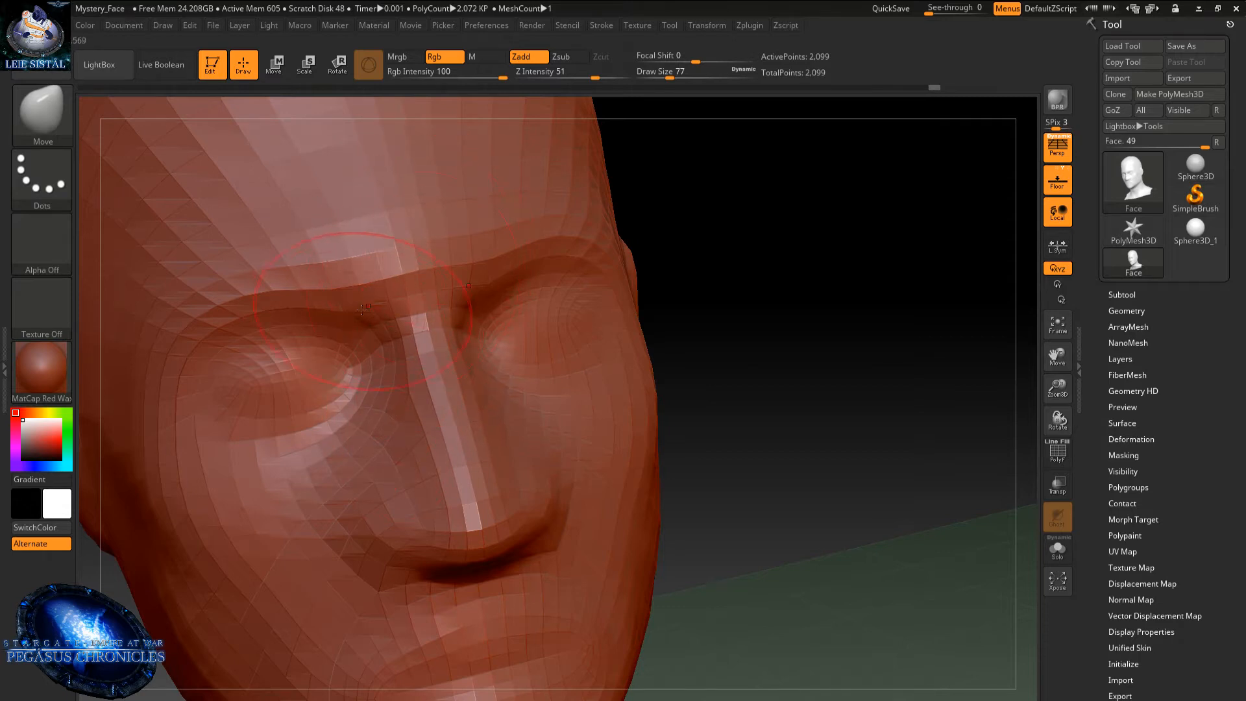
{"action": "right_click_drag", "start_coordinate": [373, 388], "coordinate": [362, 379]}
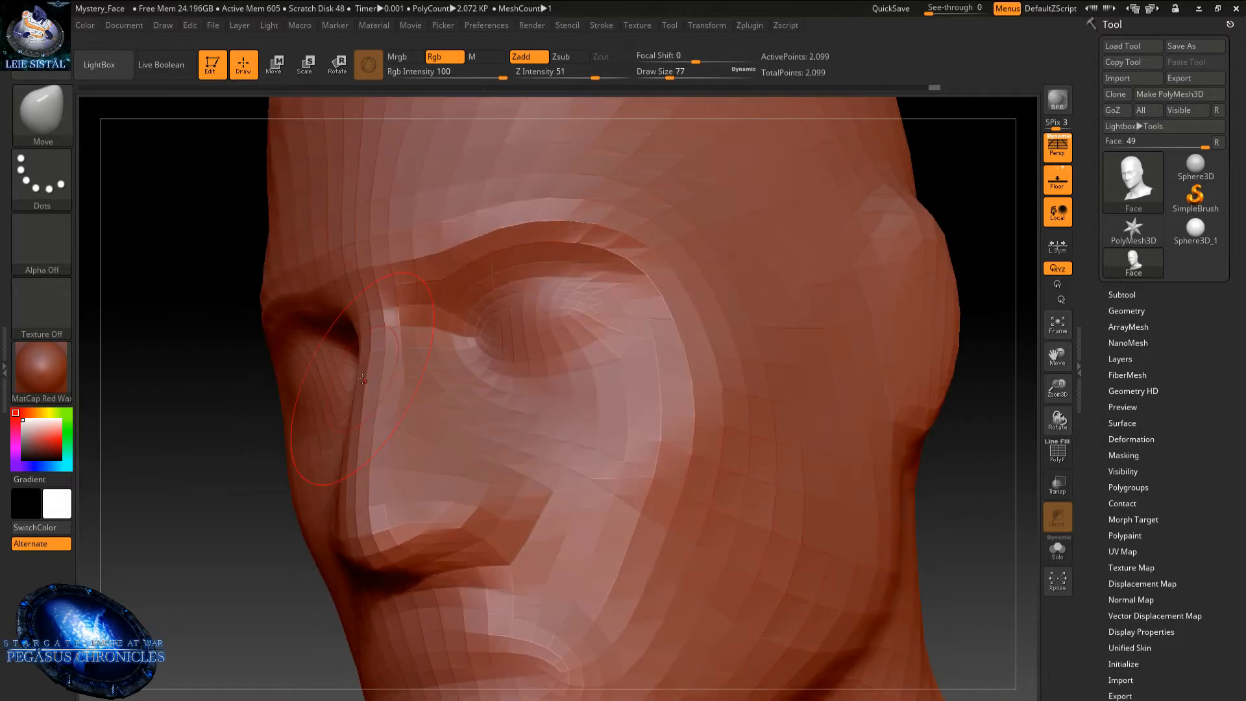
{"action": "right_click_drag", "start_coordinate": [227, 312], "coordinate": [365, 362]}
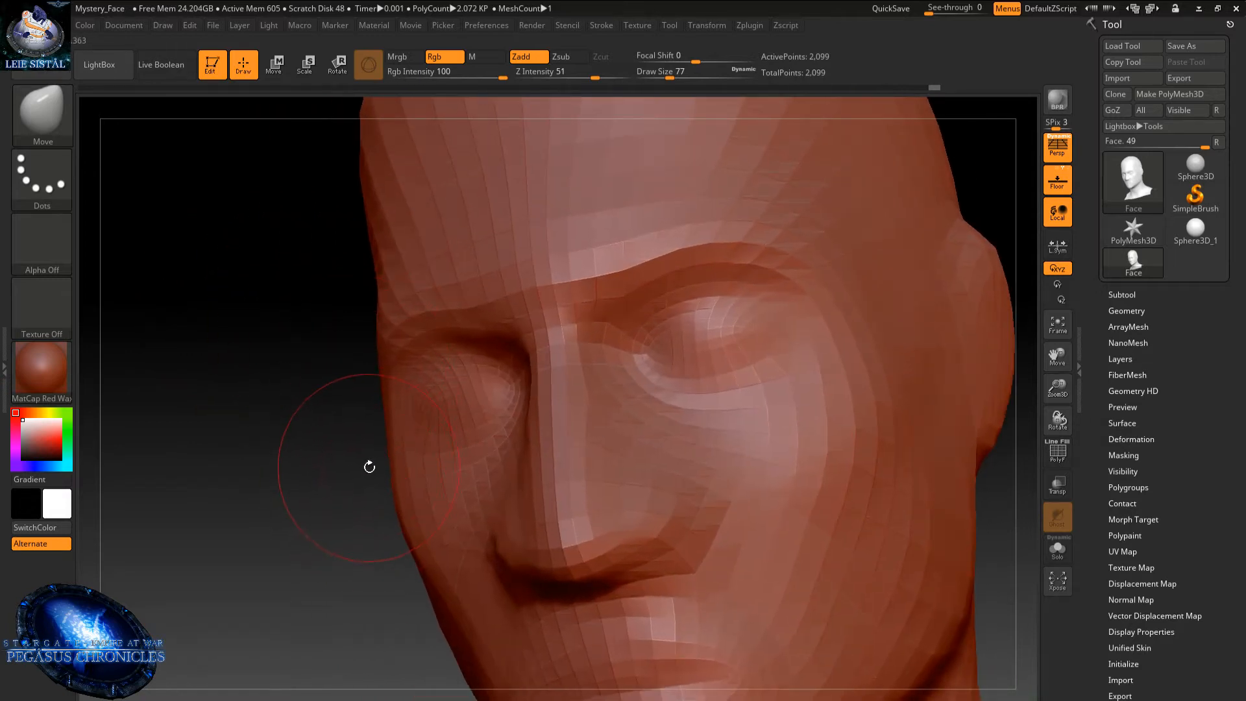
- Adjust the outer cheekbone beside the eye and the temple with the Move brush at draw size 77
{"action": "mouse_move", "coordinate": [370, 466]}
{"action": "right_mouse_down"}
{"action": "mouse_move", "coordinate": [472, 442]}
{"action": "mouse_move", "coordinate": [403, 458]}
{"action": "right_mouse_up"}
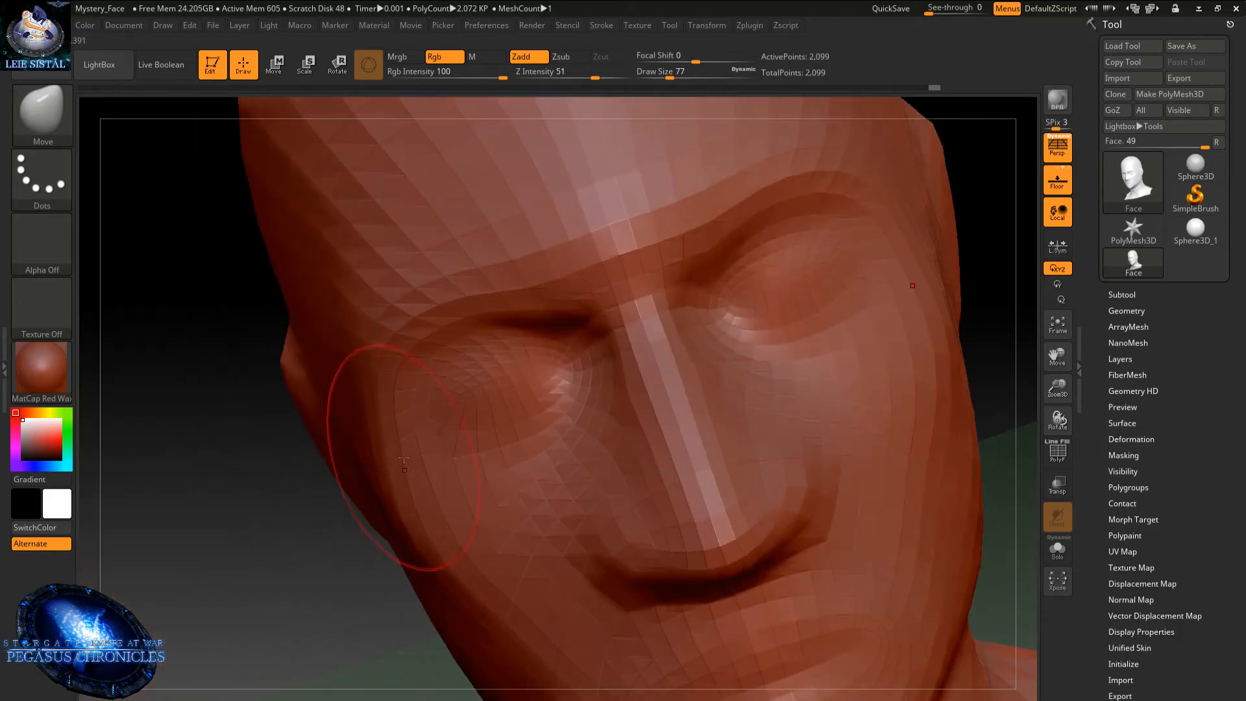
{"action": "mouse_move", "coordinate": [459, 537]}
{"action": "right_mouse_down"}
{"action": "mouse_move", "coordinate": [524, 403]}
{"action": "mouse_move", "coordinate": [377, 556]}
{"action": "right_mouse_up"}
{"action": "right_click_drag", "start_coordinate": [335, 459], "coordinate": [329, 409], "text": "ctrl"}
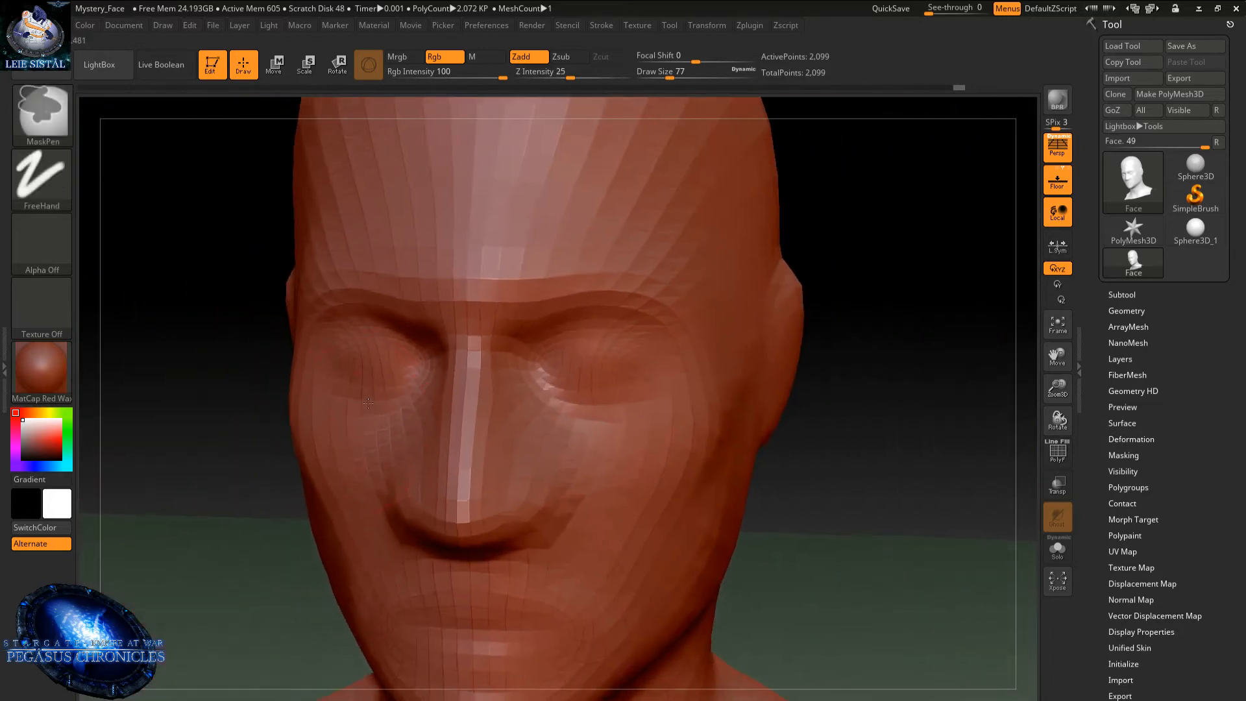
{"action": "mouse_move", "coordinate": [328, 467]}
{"action": "right_mouse_down"}
{"action": "mouse_move", "coordinate": [285, 460]}
{"action": "mouse_move", "coordinate": [388, 436]}
{"action": "mouse_move", "coordinate": [364, 341]}
{"action": "right_mouse_up"}
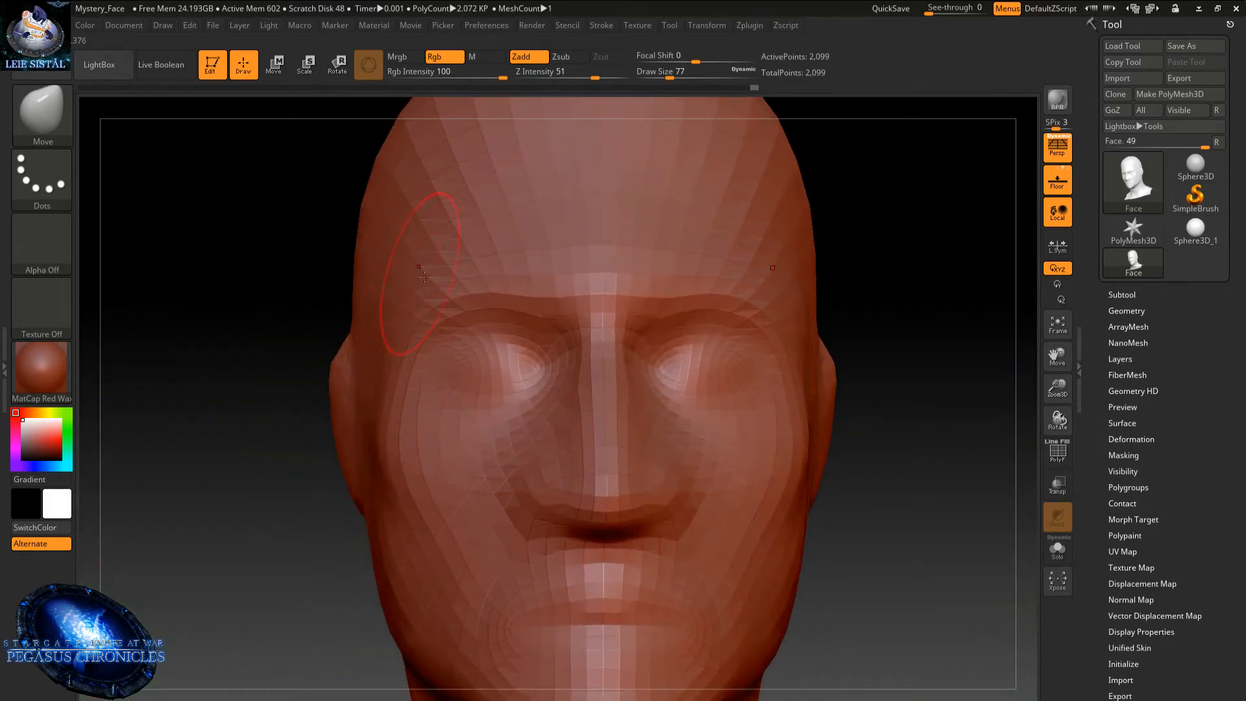
{"action": "right_click_drag", "start_coordinate": [510, 299], "coordinate": [430, 323]}
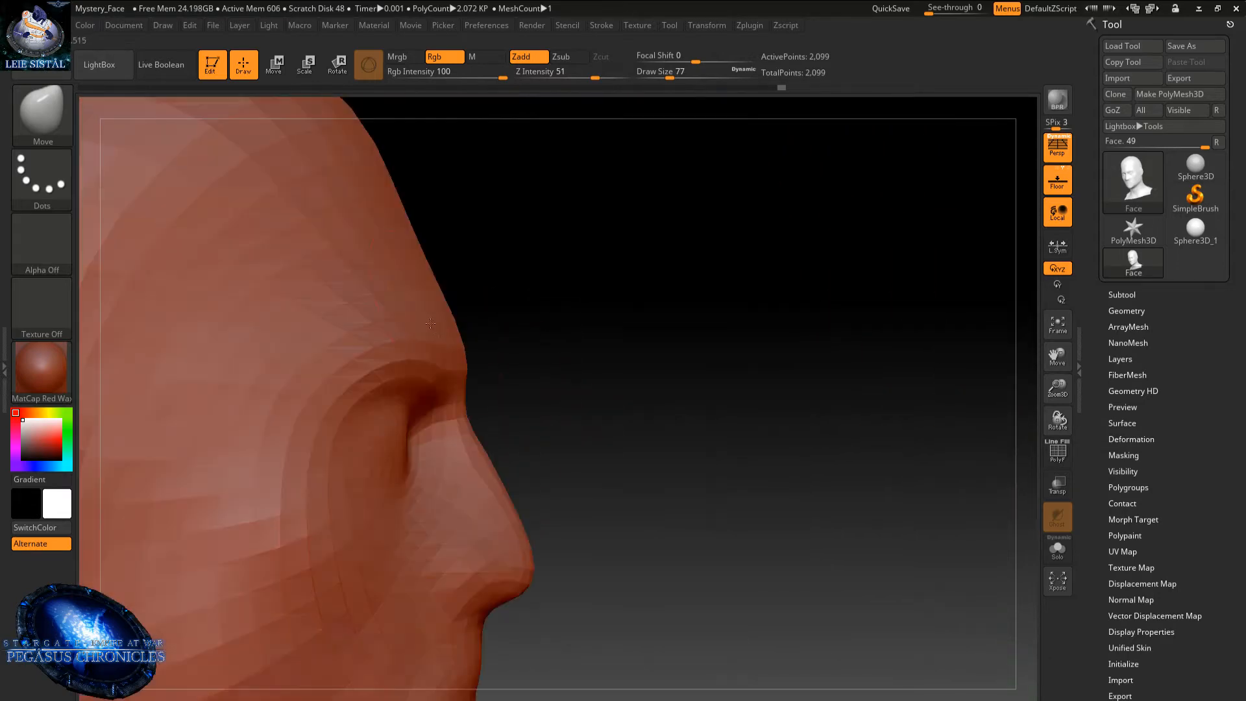
- Restrict the view rotation to the Y axis and frame the head in side profile
{"action": "left_click", "coordinate": [1057, 284]}
{"action": "right_click_drag", "start_coordinate": [834, 361], "coordinate": [622, 438]}
{"action": "mouse_move", "coordinate": [428, 340]}
{"action": "right_mouse_down", "text": "alt"}
{"action": "mouse_move", "coordinate": [537, 343]}
{"action": "mouse_move", "coordinate": [476, 323]}
{"action": "mouse_move", "coordinate": [433, 375]}
{"action": "mouse_move", "coordinate": [469, 391]}
{"action": "mouse_move", "coordinate": [434, 397]}
{"action": "mouse_move", "coordinate": [486, 314]}
{"action": "mouse_move", "coordinate": [468, 283]}
{"action": "right_mouse_up", "text": "alt"}
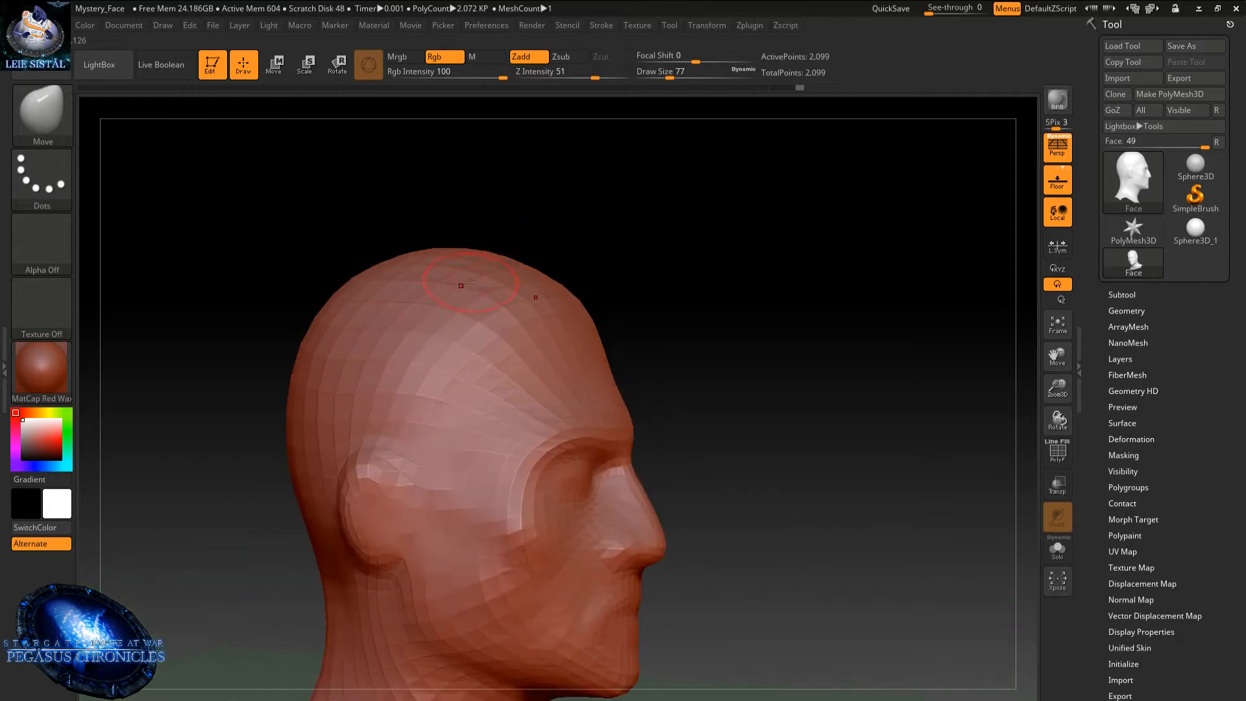
- Set the Move brush's draw size to 234 and round out the crown and the top of the forehead
{"action": "right_click", "coordinate": [446, 284]}
{"action": "left_click_drag", "start_coordinate": [443, 286], "coordinate": [468, 286]}
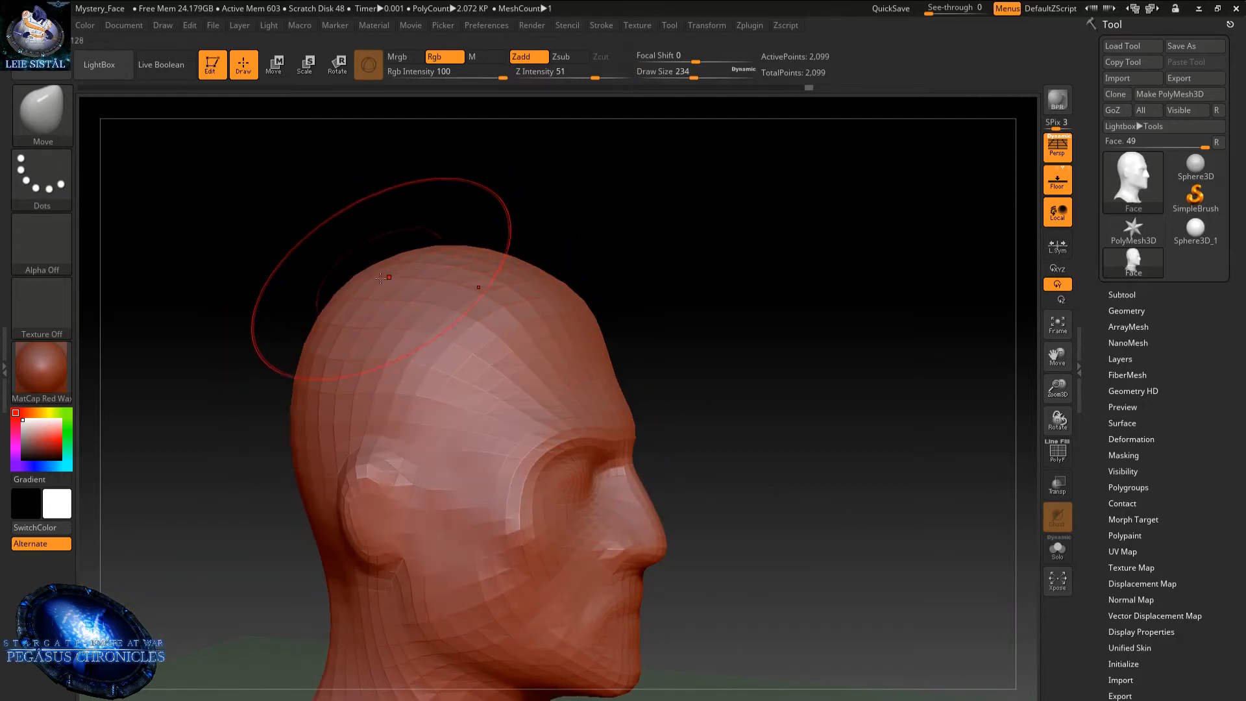
{"action": "right_click_drag", "start_coordinate": [385, 314], "coordinate": [339, 263]}
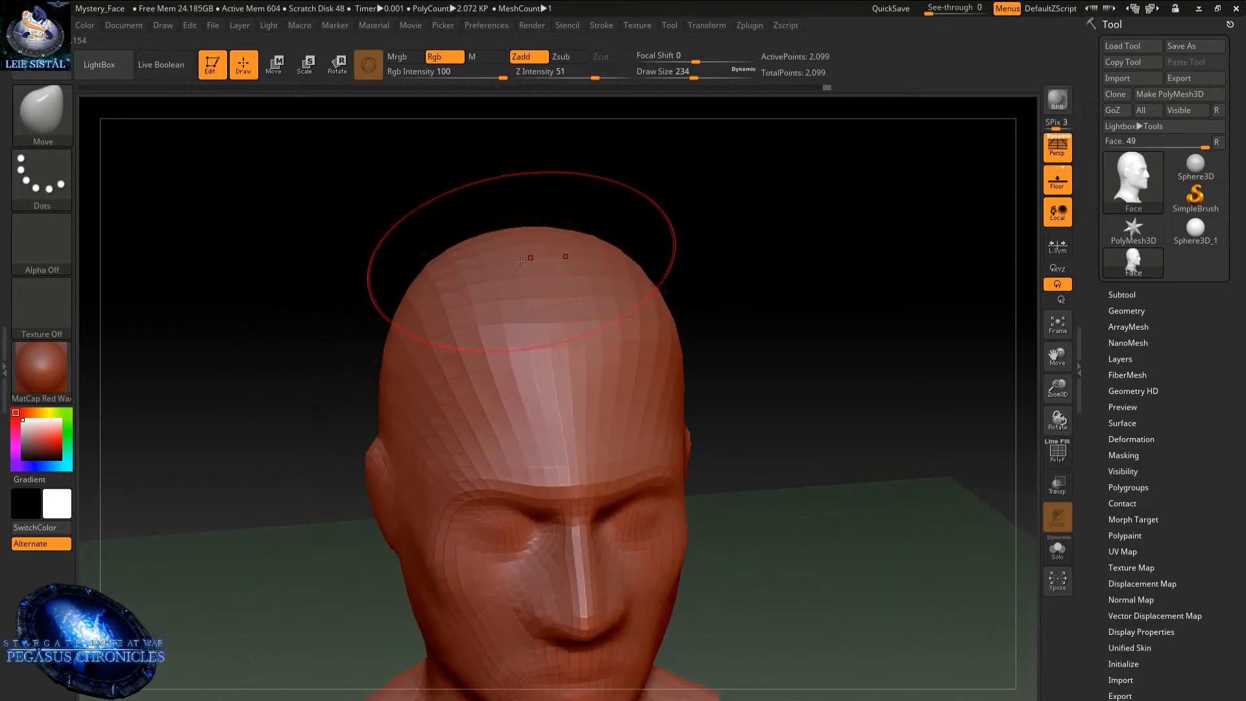
{"action": "right_click_drag", "start_coordinate": [506, 240], "coordinate": [545, 279]}
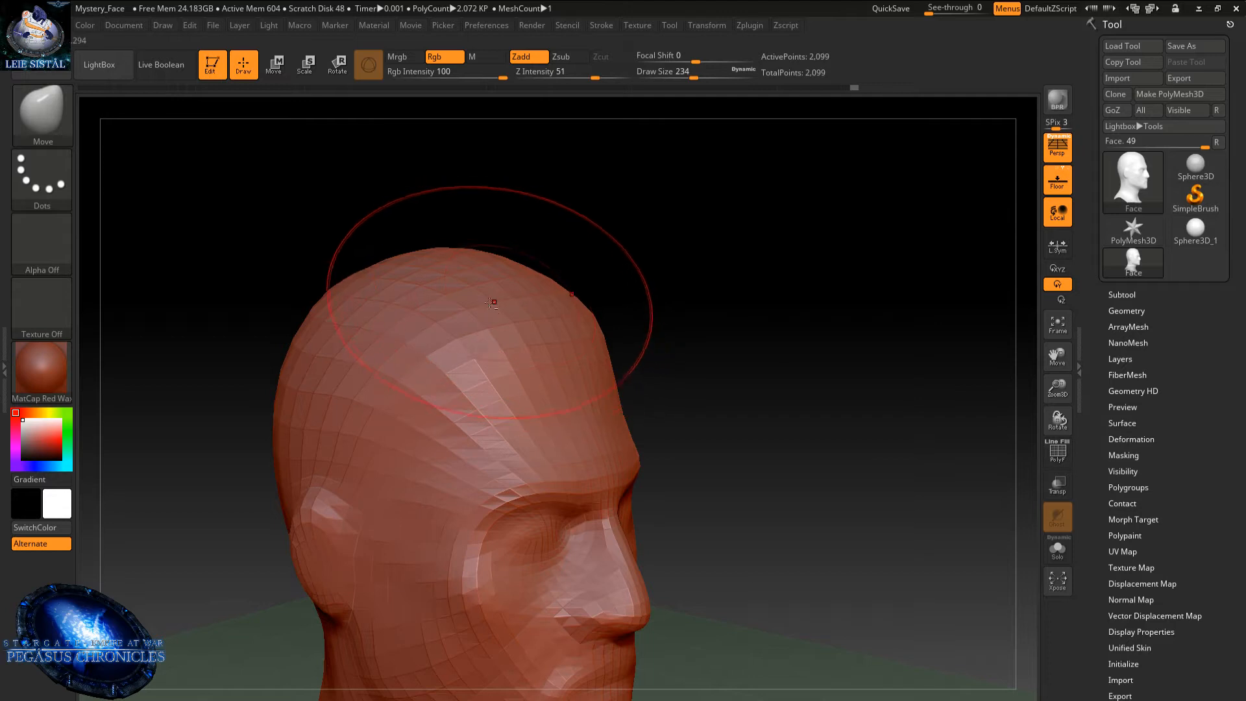
{"action": "mouse_move", "coordinate": [519, 293]}
{"action": "right_mouse_down"}
{"action": "mouse_move", "coordinate": [526, 235]}
{"action": "mouse_move", "coordinate": [468, 311]}
{"action": "mouse_move", "coordinate": [478, 323]}
{"action": "right_mouse_up"}
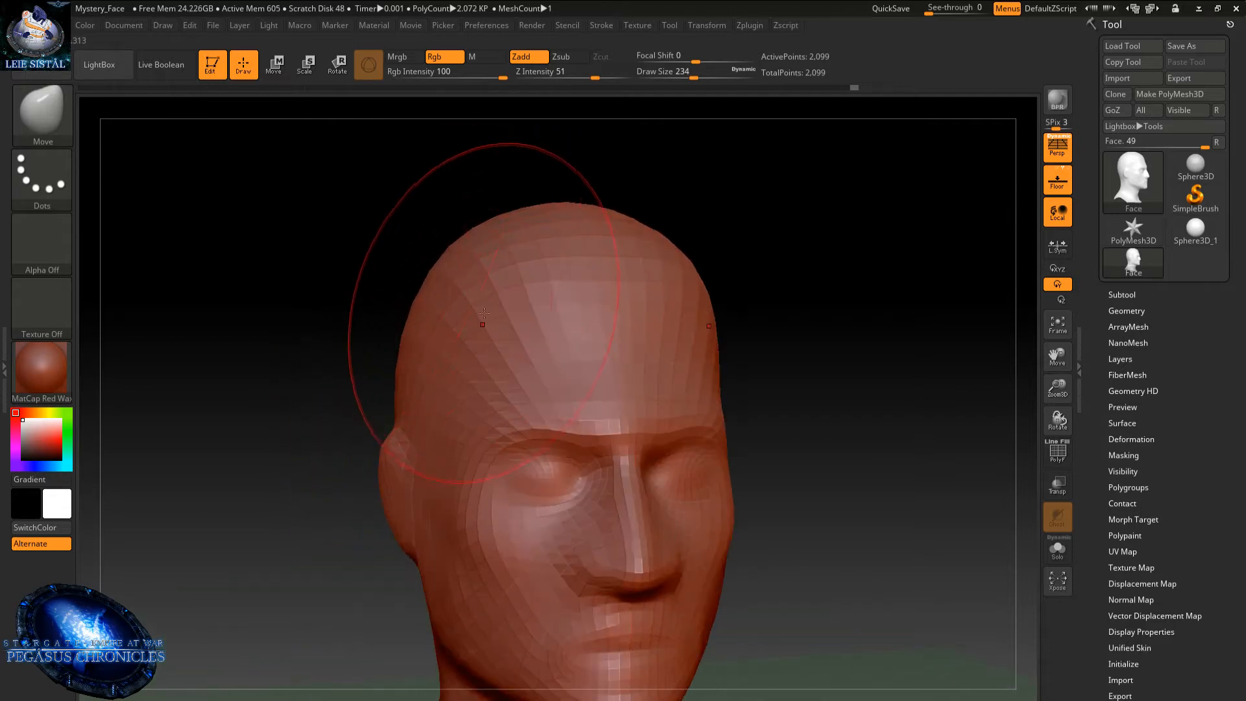
- Adjust the side of the skull above and around the ear with the Move brush at draw size 234
{"action": "right_click_drag", "start_coordinate": [396, 350], "coordinate": [408, 311]}
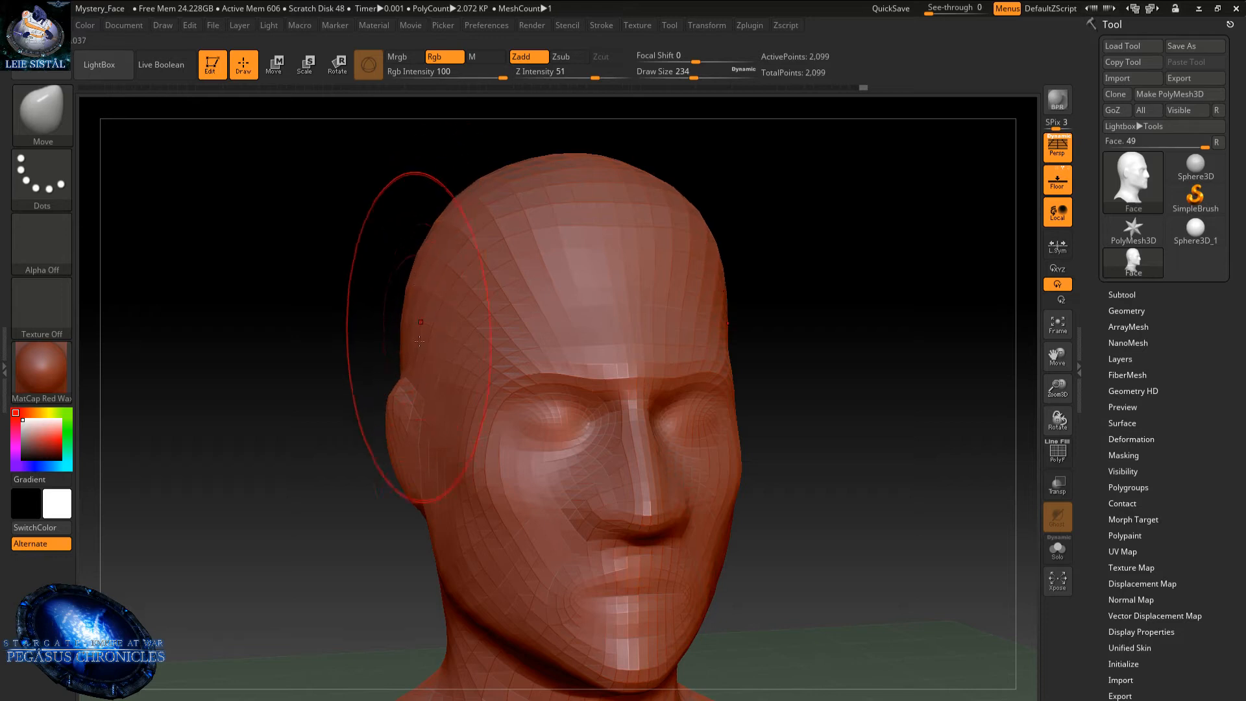
{"action": "right_click_drag", "start_coordinate": [417, 337], "coordinate": [437, 305]}
{"action": "right_click_drag", "start_coordinate": [434, 370], "coordinate": [439, 264]}
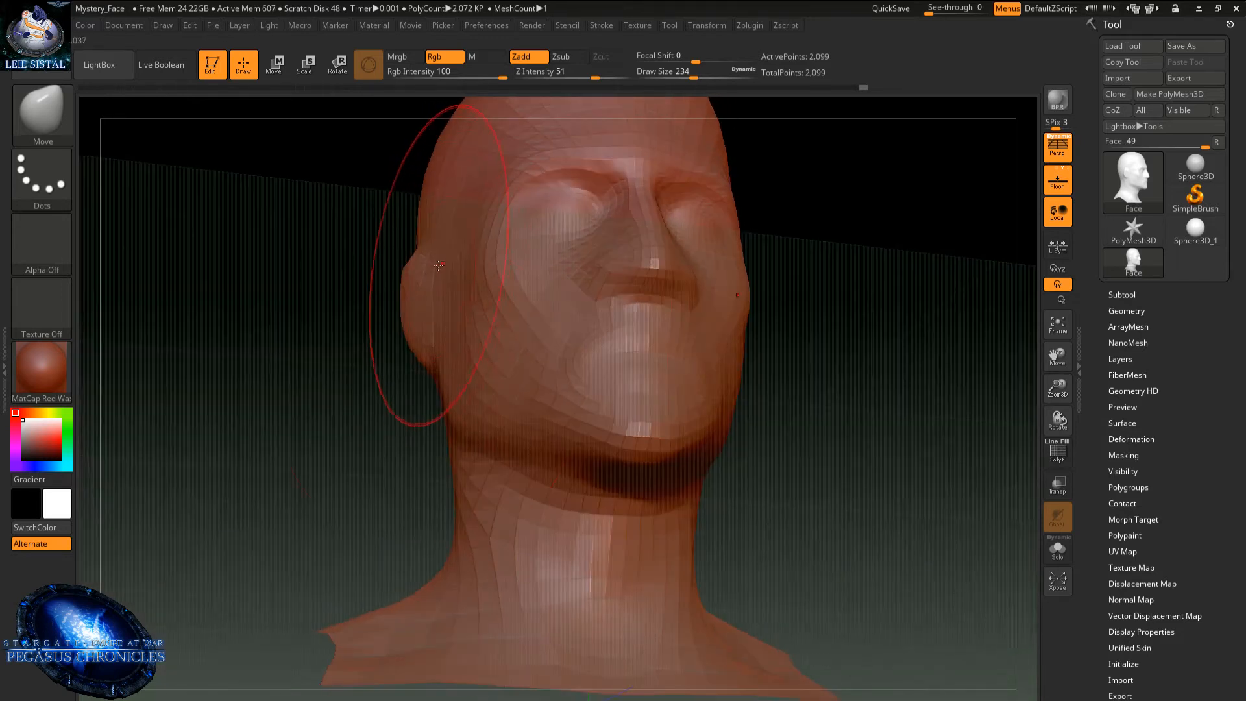
{"action": "right_click_drag", "start_coordinate": [510, 403], "coordinate": [441, 339]}
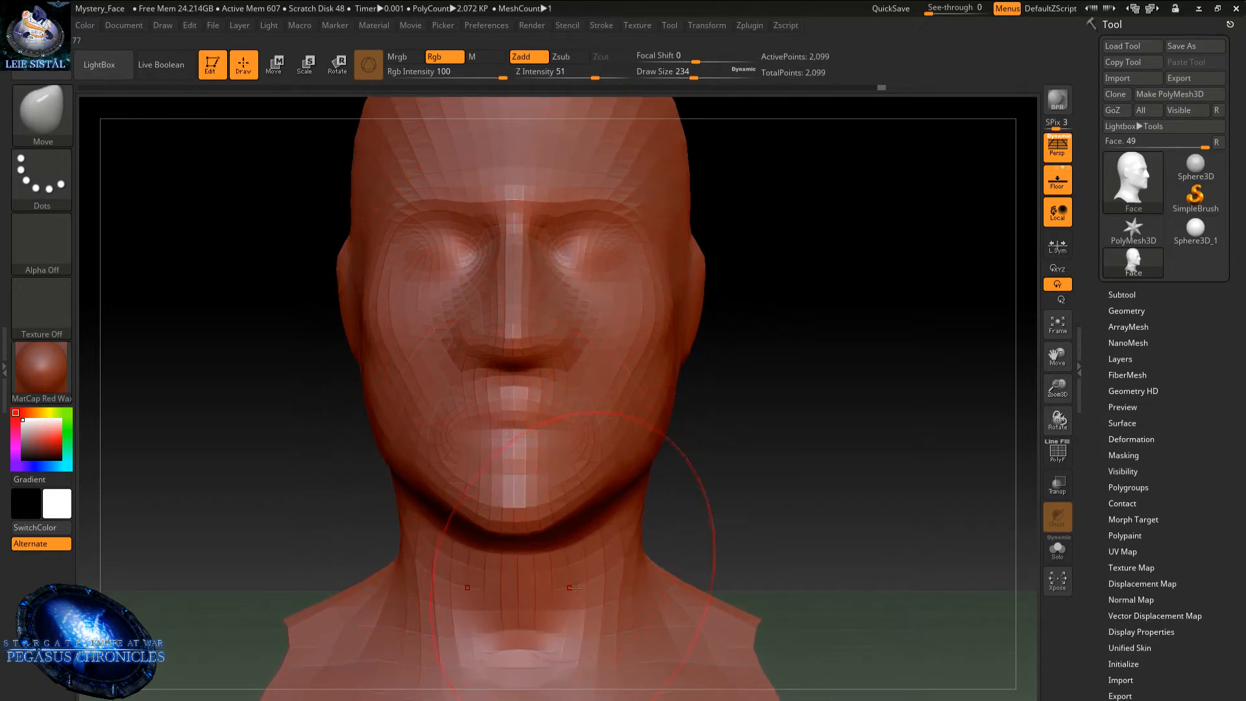
{"action": "mouse_move", "coordinate": [544, 489]}
{"action": "right_mouse_down", "text": "ctrl"}
{"action": "mouse_move", "coordinate": [525, 345]}
{"action": "mouse_move", "coordinate": [538, 649]}
{"action": "right_mouse_up", "text": "ctrl"}
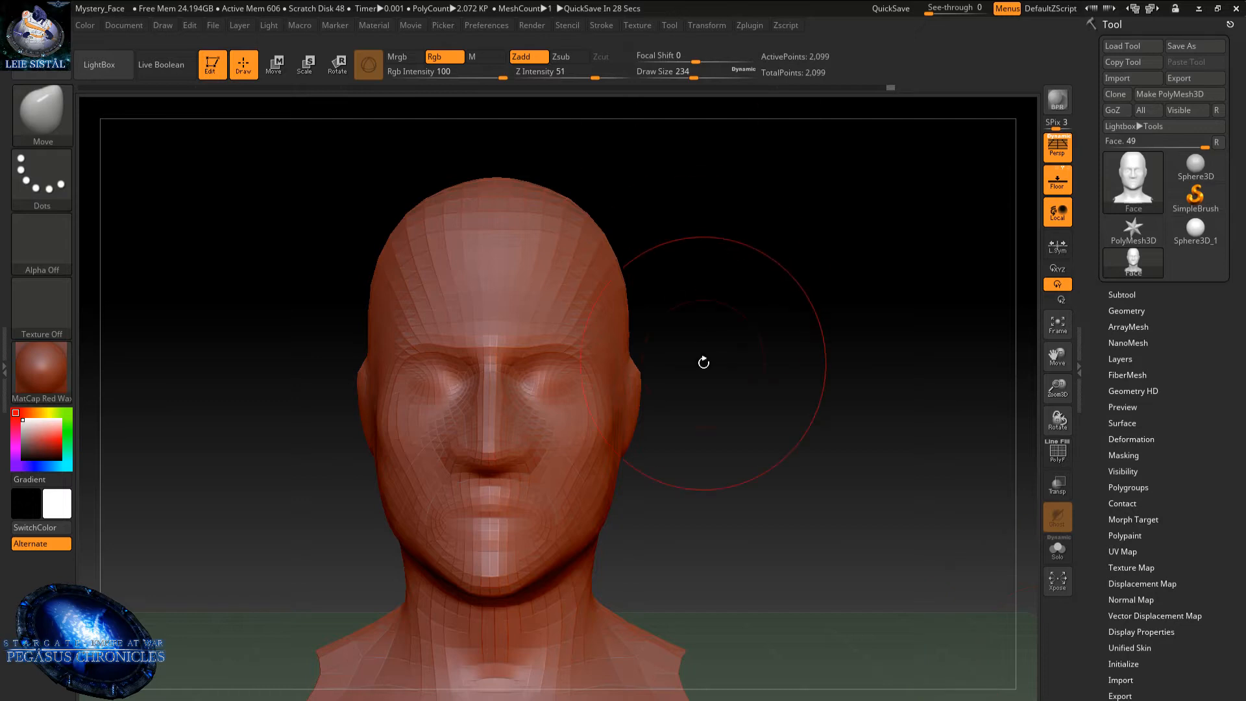
- Shape the upper forehead and temple with the Move brush at draw size 234, working on both sides of the head
{"action": "right_click_drag", "start_coordinate": [628, 334], "coordinate": [675, 290], "text": "alt"}
{"action": "right_click_drag", "start_coordinate": [551, 292], "coordinate": [659, 186]}
{"action": "mouse_move", "coordinate": [587, 222]}
{"action": "right_mouse_down"}
{"action": "mouse_move", "coordinate": [606, 316]}
{"action": "mouse_move", "coordinate": [600, 224]}
{"action": "mouse_move", "coordinate": [564, 255]}
{"action": "right_mouse_up"}
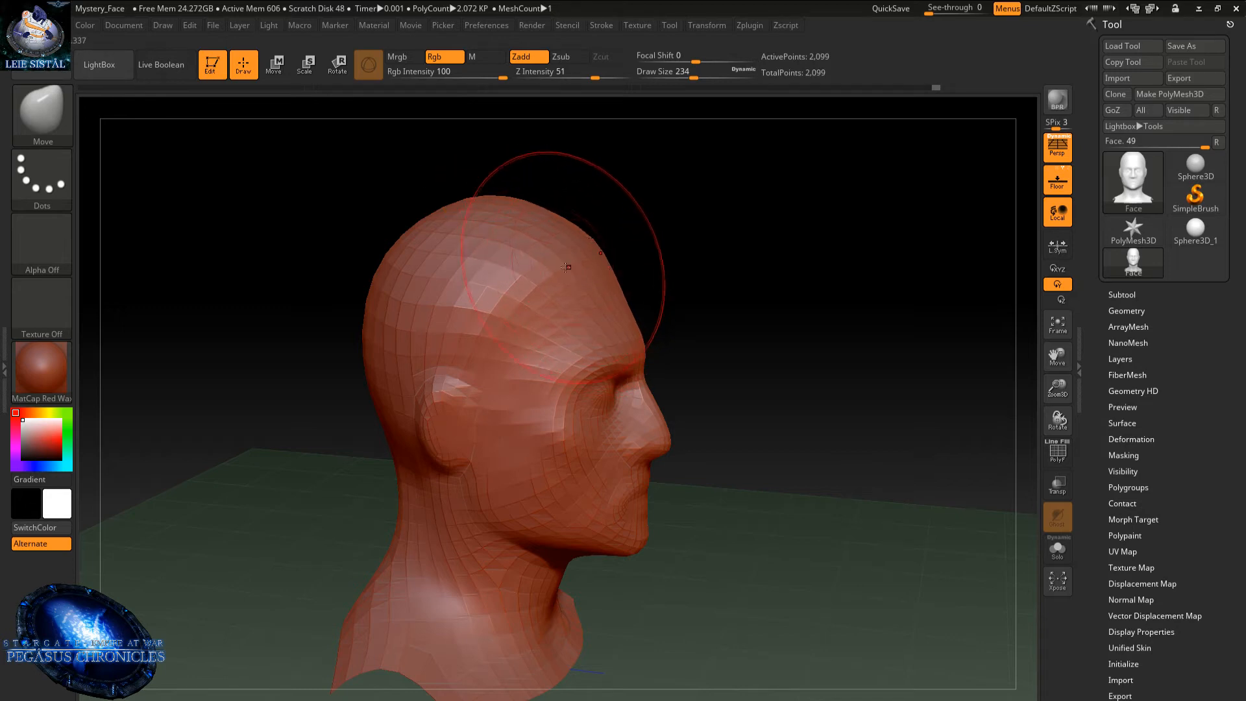
{"action": "mouse_move", "coordinate": [566, 266]}
{"action": "right_mouse_down"}
{"action": "mouse_move", "coordinate": [506, 253]}
{"action": "mouse_move", "coordinate": [555, 283]}
{"action": "mouse_move", "coordinate": [533, 286]}
{"action": "mouse_move", "coordinate": [485, 253]}
{"action": "right_mouse_up"}
{"action": "right_click_drag", "start_coordinate": [607, 328], "coordinate": [597, 388], "text": "ctrl"}
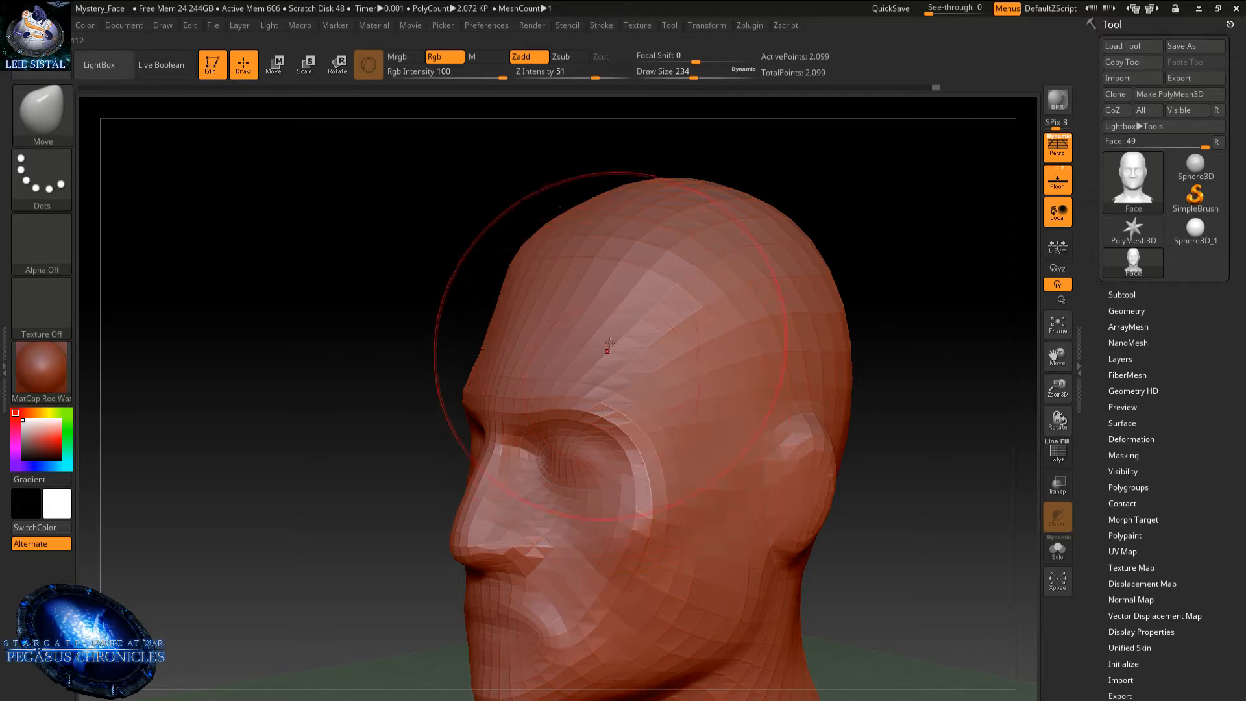
{"action": "right_click_drag", "start_coordinate": [603, 278], "coordinate": [548, 256]}
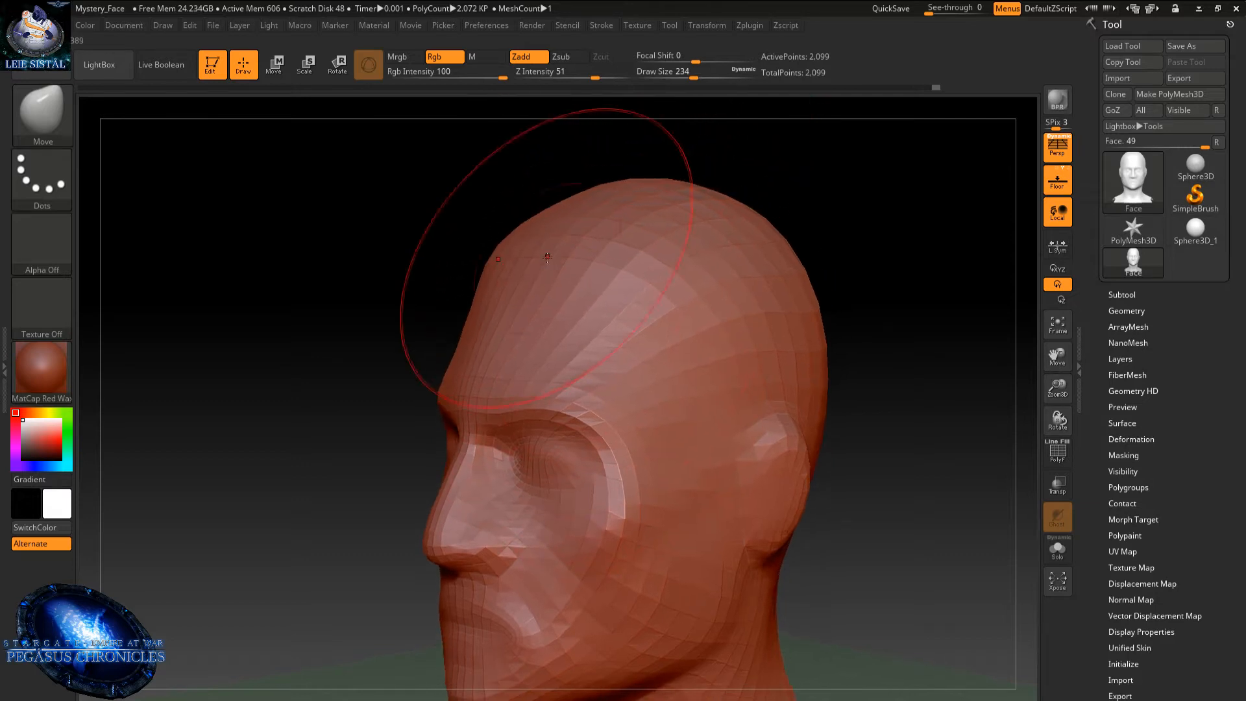
- Refine the front curve and upper corners of the forehead with the Move brush at draw size 234
{"action": "right_click", "coordinate": [581, 269]}
{"action": "right_click_drag", "start_coordinate": [623, 256], "coordinate": [554, 242]}
{"action": "right_click_drag", "start_coordinate": [580, 337], "coordinate": [594, 226]}
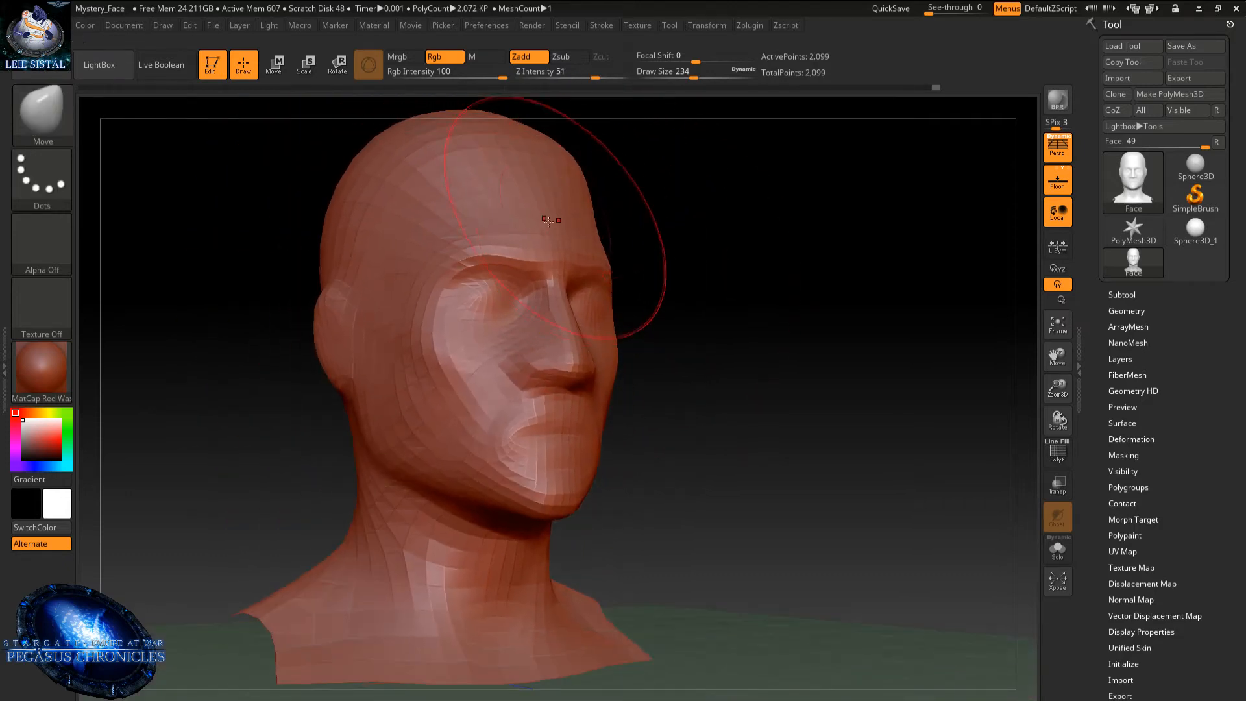
{"action": "mouse_move", "coordinate": [469, 310]}
{"action": "right_mouse_down", "text": "alt"}
{"action": "mouse_move", "coordinate": [474, 360]}
{"action": "mouse_move", "coordinate": [429, 354]}
{"action": "right_mouse_up", "text": "alt"}
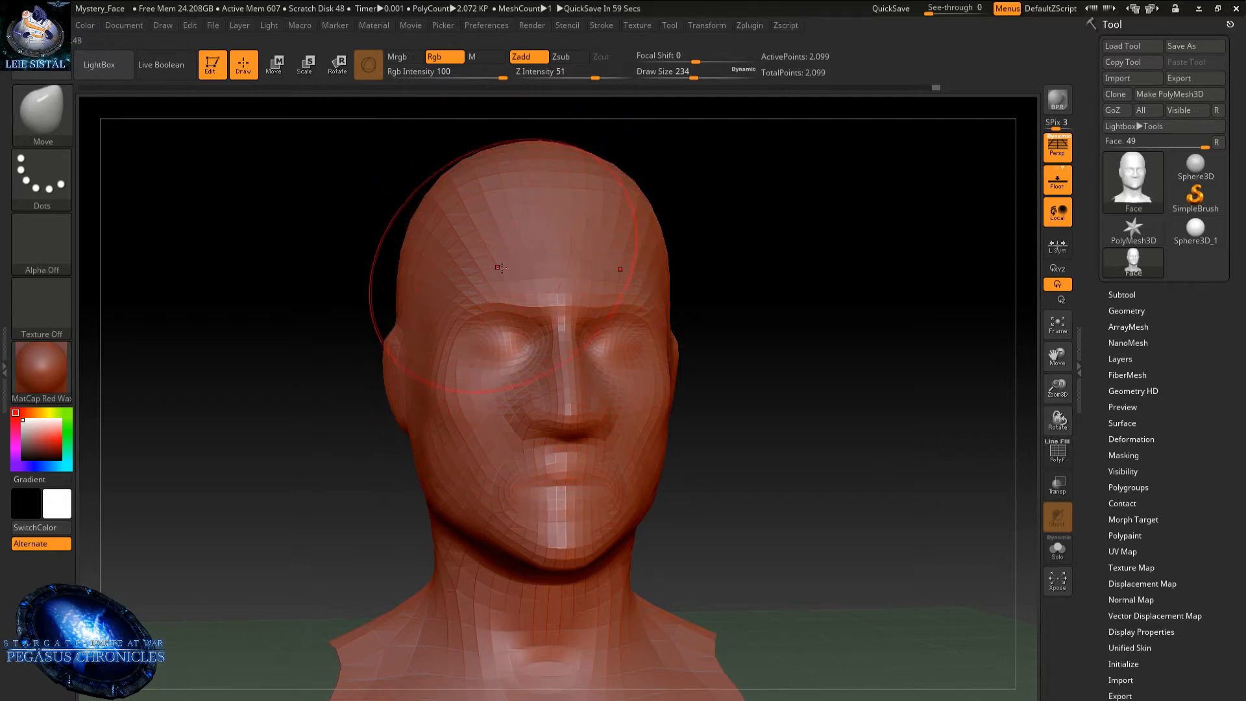
{"action": "mouse_move", "coordinate": [517, 306]}
{"action": "right_mouse_down"}
{"action": "mouse_move", "coordinate": [506, 324]}
{"action": "mouse_move", "coordinate": [525, 396]}
{"action": "mouse_move", "coordinate": [490, 402]}
{"action": "mouse_move", "coordinate": [537, 384]}
{"action": "right_mouse_up"}
- Set the Move brush's draw size to 132 and adjust the eye area and upper cheek beside the nose
{"action": "key", "text": "ctrl"}
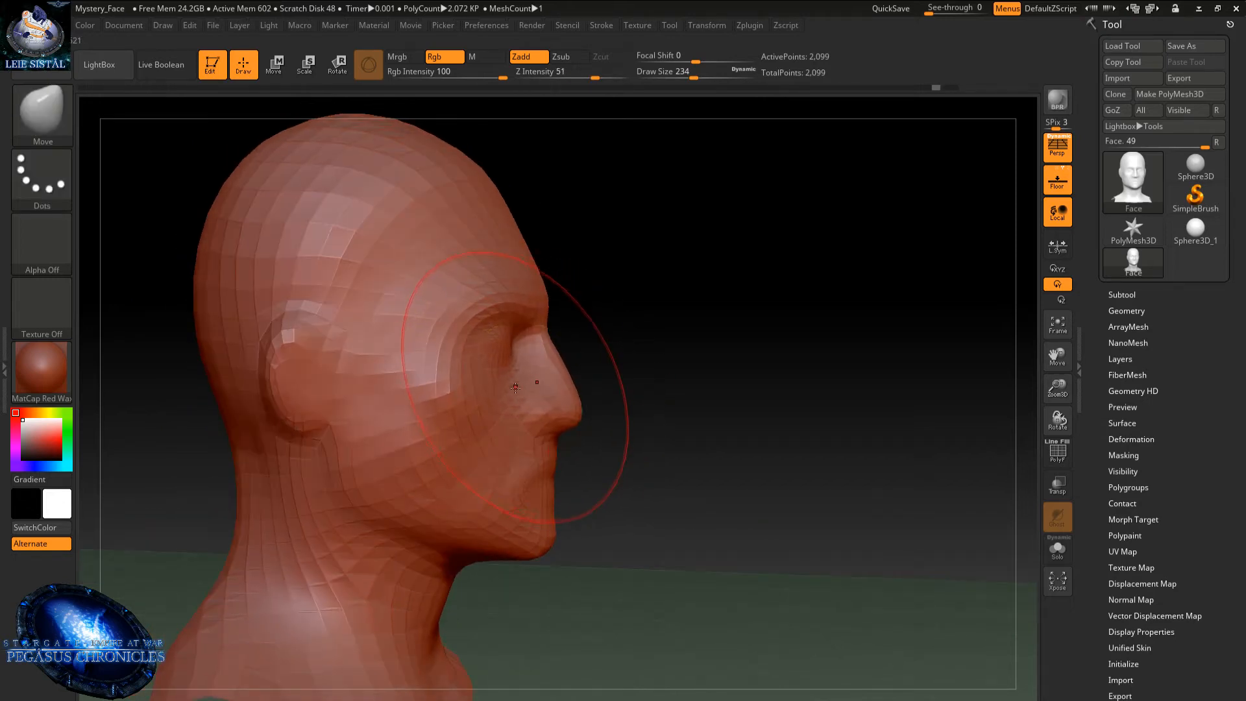
{"action": "right_click", "coordinate": [532, 384]}
{"action": "left_click_drag", "start_coordinate": [517, 388], "coordinate": [499, 387]}
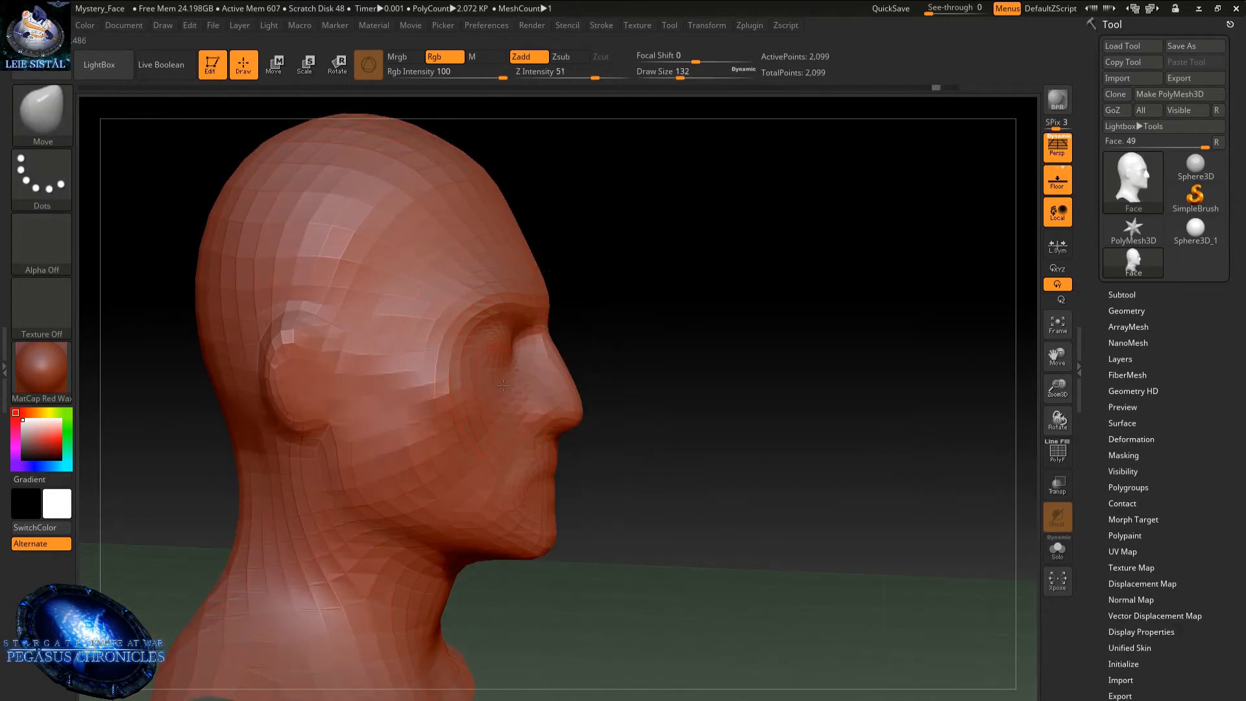
{"action": "right_click_drag", "start_coordinate": [507, 385], "coordinate": [489, 391]}
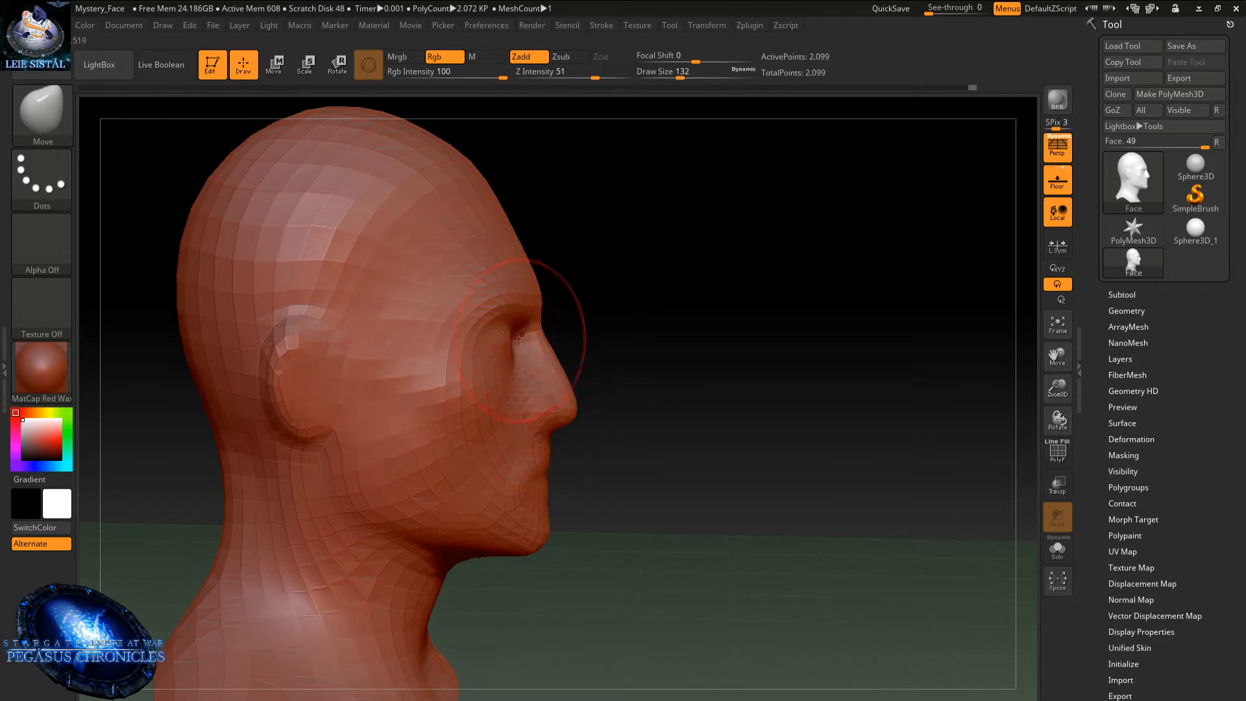
{"action": "right_click_drag", "start_coordinate": [522, 370], "coordinate": [501, 456], "text": "ctrl"}
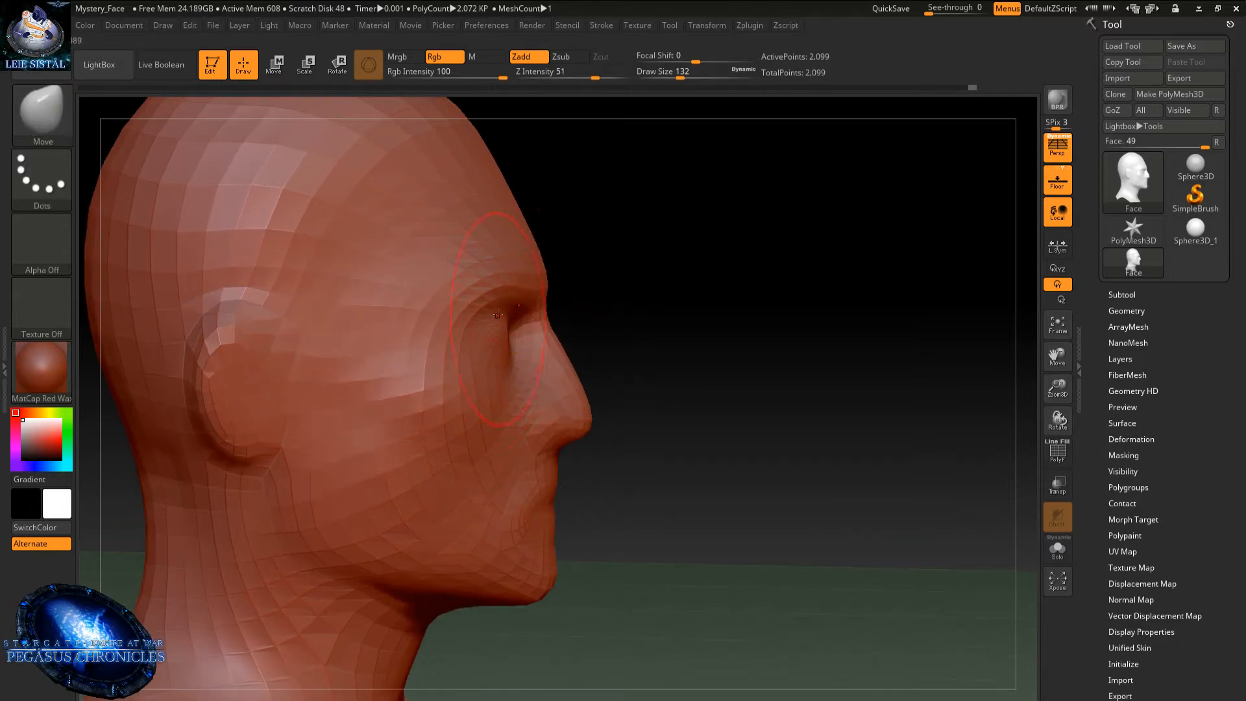
- Adjust the jawline and the side of the cheek with the Move brush at draw size 132
{"action": "mouse_move", "coordinate": [493, 282]}
{"action": "right_mouse_down"}
{"action": "mouse_move", "coordinate": [451, 297]}
{"action": "mouse_move", "coordinate": [447, 322]}
{"action": "right_mouse_up"}
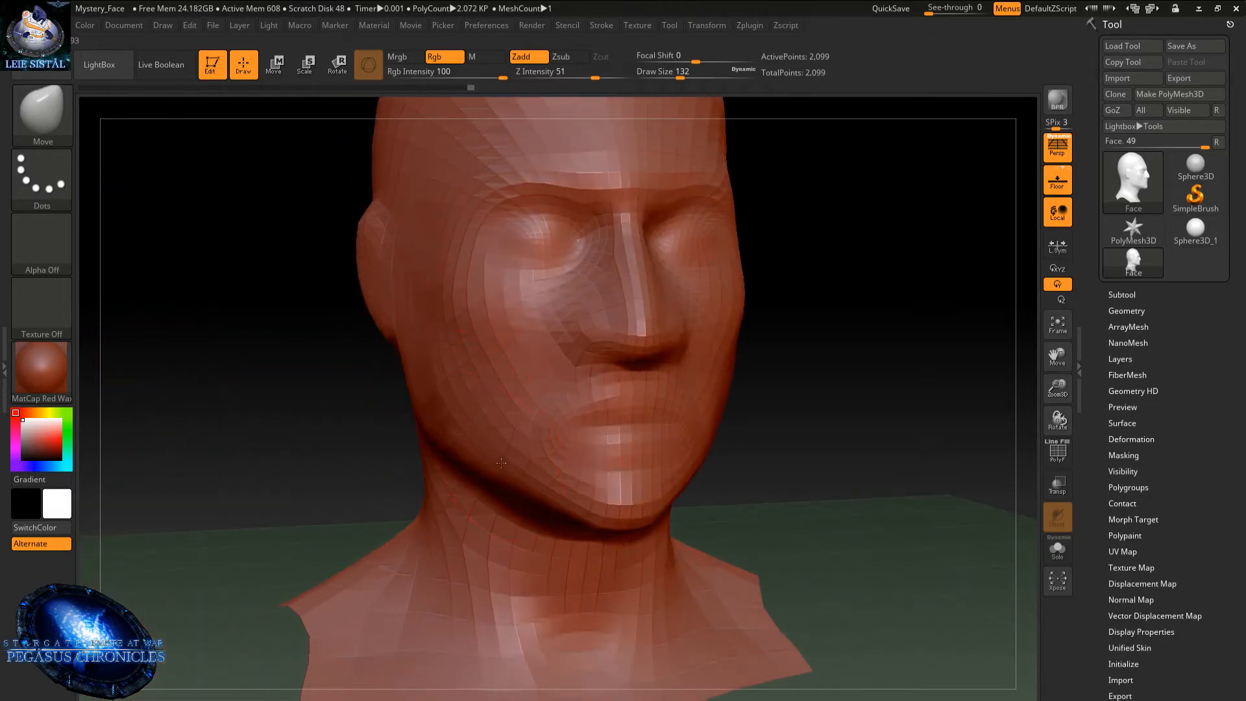
{"action": "right_click_drag", "start_coordinate": [505, 479], "coordinate": [453, 484]}
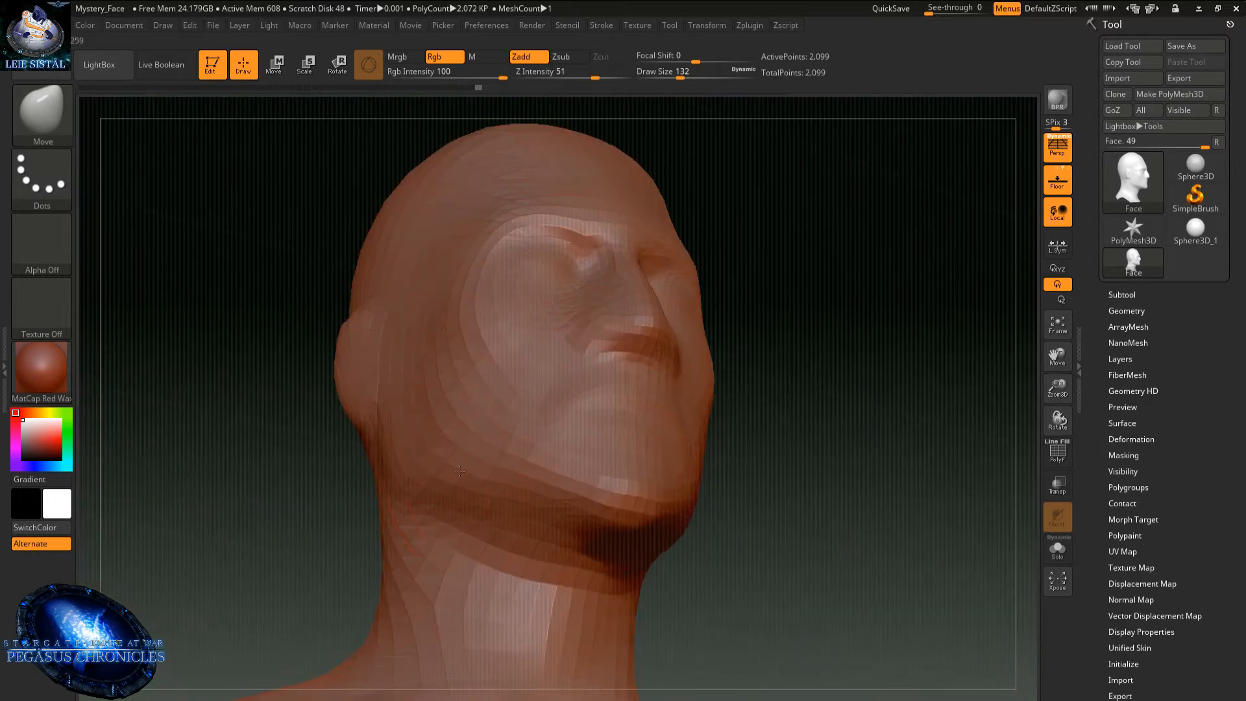
{"action": "right_click_drag", "start_coordinate": [554, 481], "coordinate": [407, 448]}
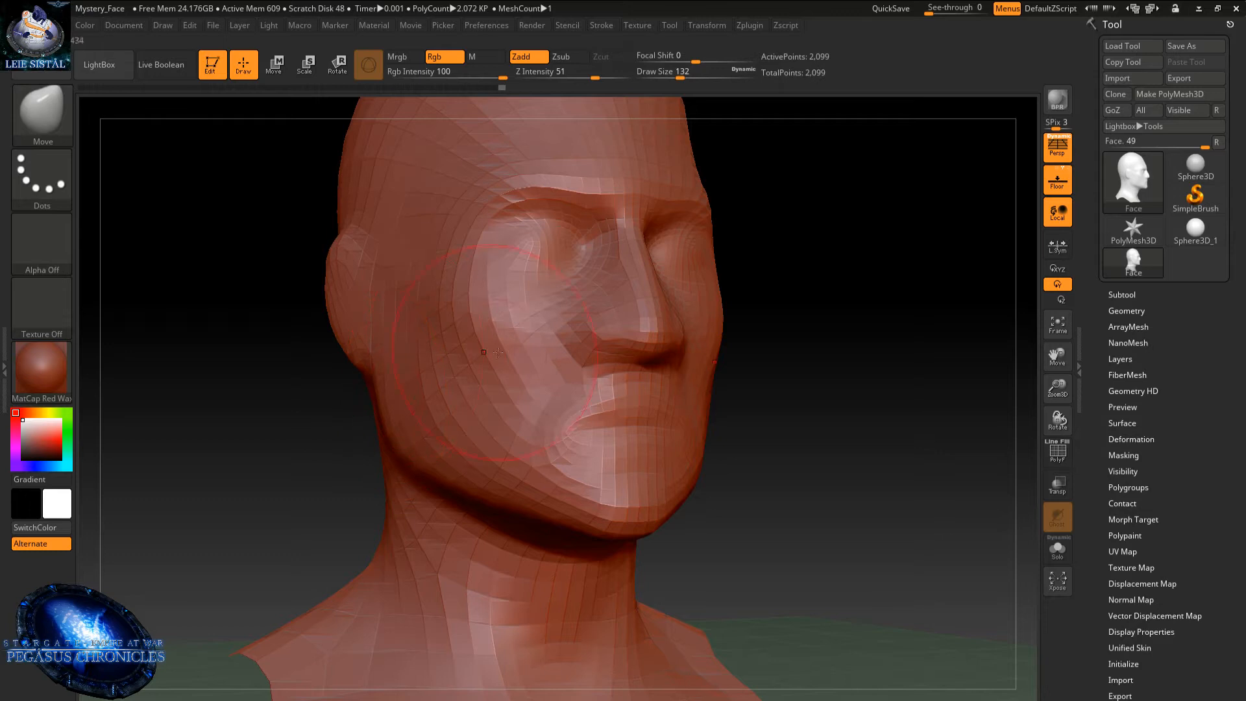
{"action": "mouse_move", "coordinate": [600, 388]}
{"action": "right_mouse_down"}
{"action": "mouse_move", "coordinate": [483, 393]}
{"action": "mouse_move", "coordinate": [501, 438]}
{"action": "mouse_move", "coordinate": [550, 436]}
{"action": "right_mouse_up"}
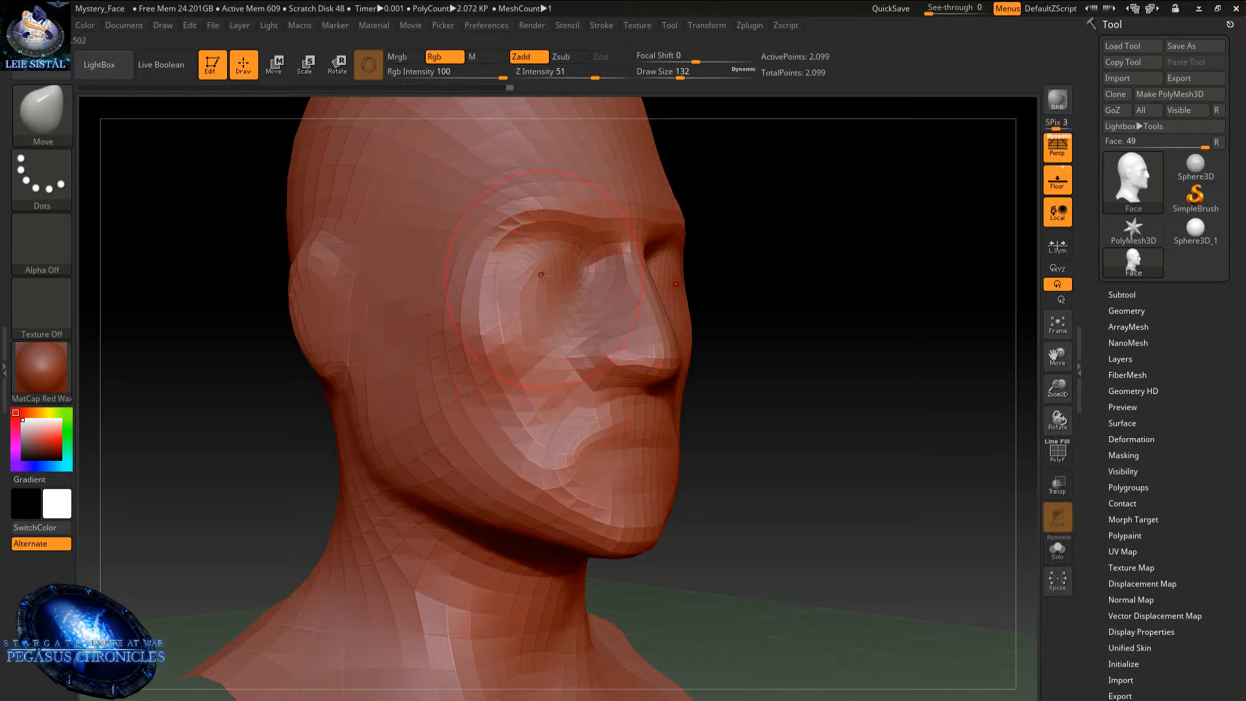
- Reshape the side and back of the skull around the ear with the Move brush at draw size 132
{"action": "right_click_drag", "start_coordinate": [555, 270], "coordinate": [522, 391], "text": "shift"}
{"action": "right_click_drag", "start_coordinate": [517, 267], "coordinate": [519, 332], "text": "alt"}
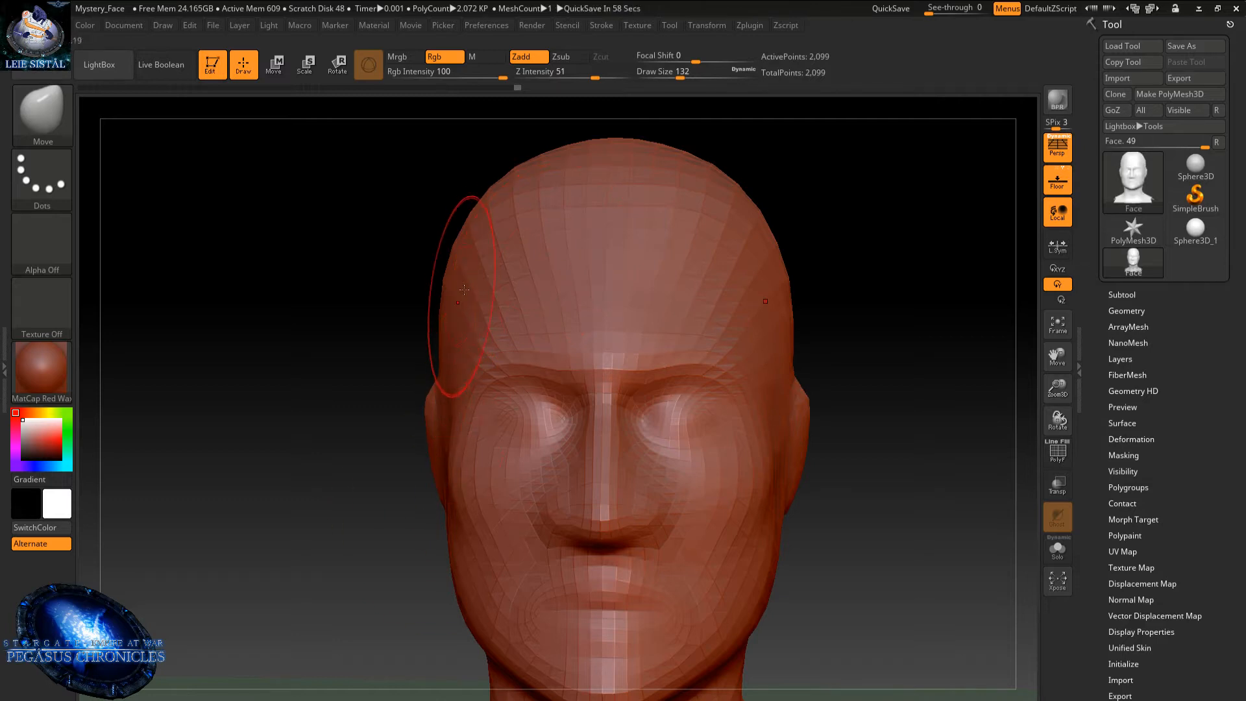
{"action": "right_click_drag", "start_coordinate": [448, 227], "coordinate": [494, 226]}
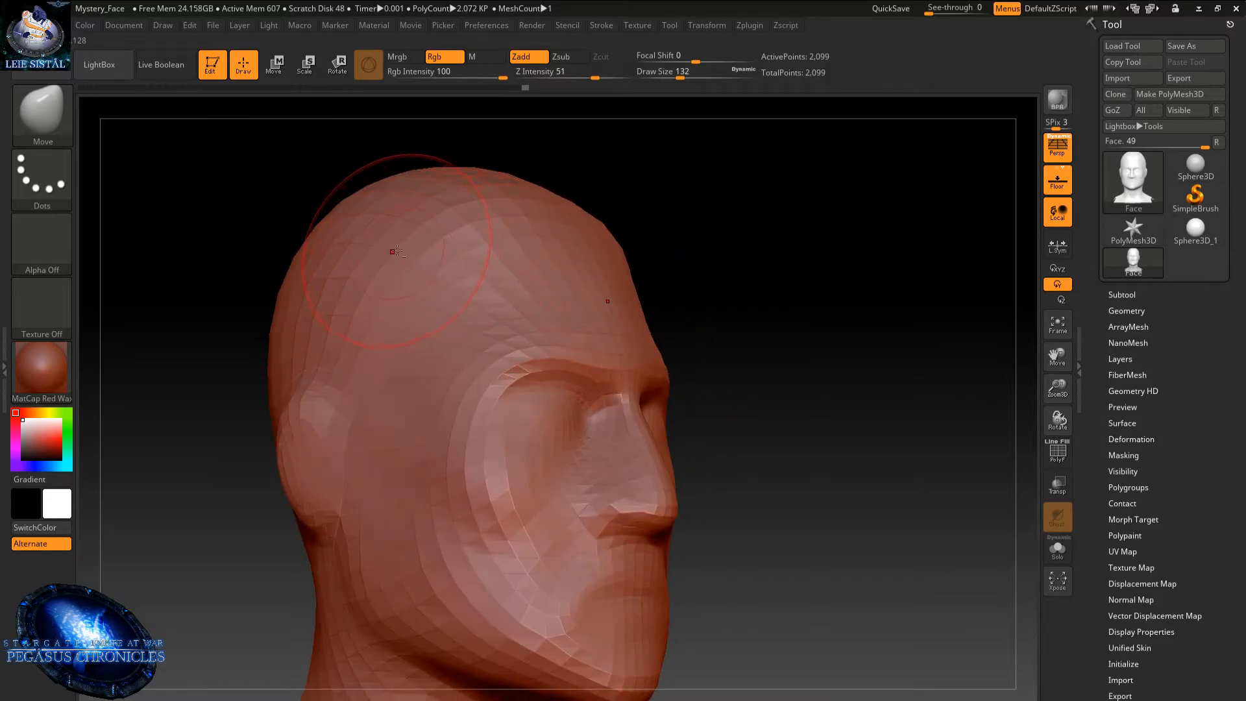
{"action": "left_click_drag", "start_coordinate": [393, 251], "coordinate": [403, 250]}
{"action": "right_click_drag", "start_coordinate": [419, 271], "coordinate": [434, 294]}
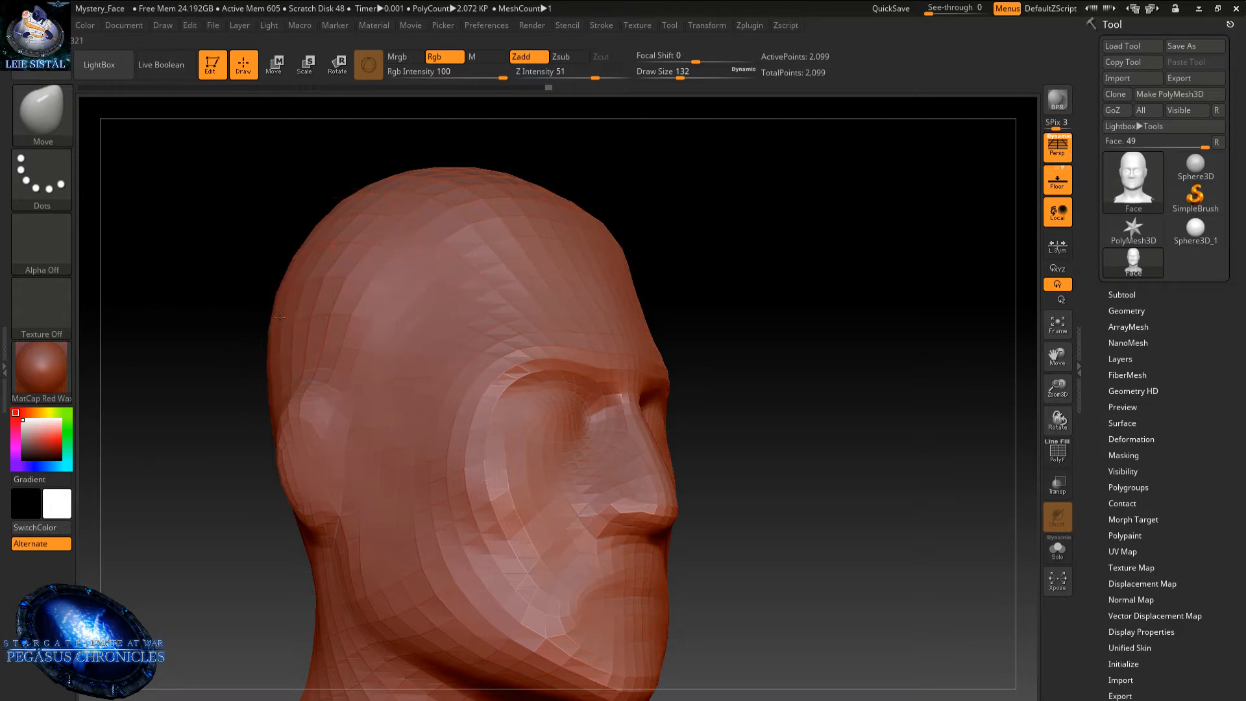
{"action": "right_click_drag", "start_coordinate": [270, 349], "coordinate": [330, 332]}
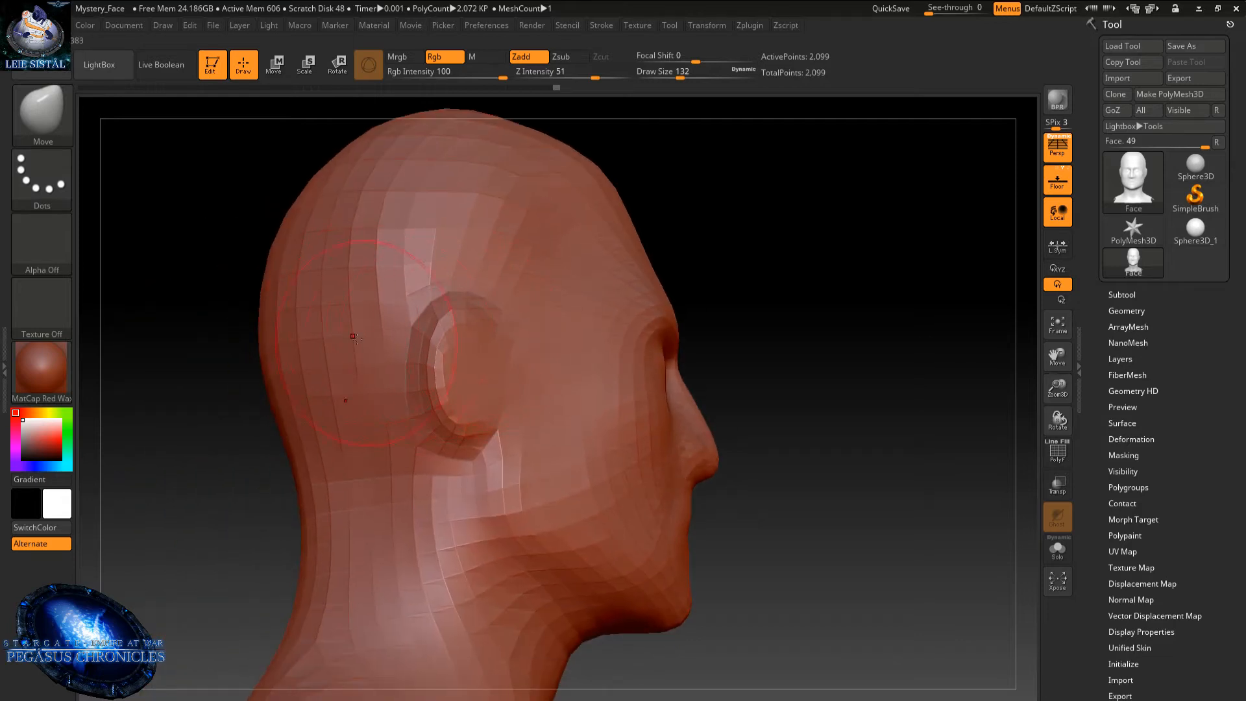
{"action": "right_click_drag", "start_coordinate": [410, 393], "coordinate": [423, 446]}
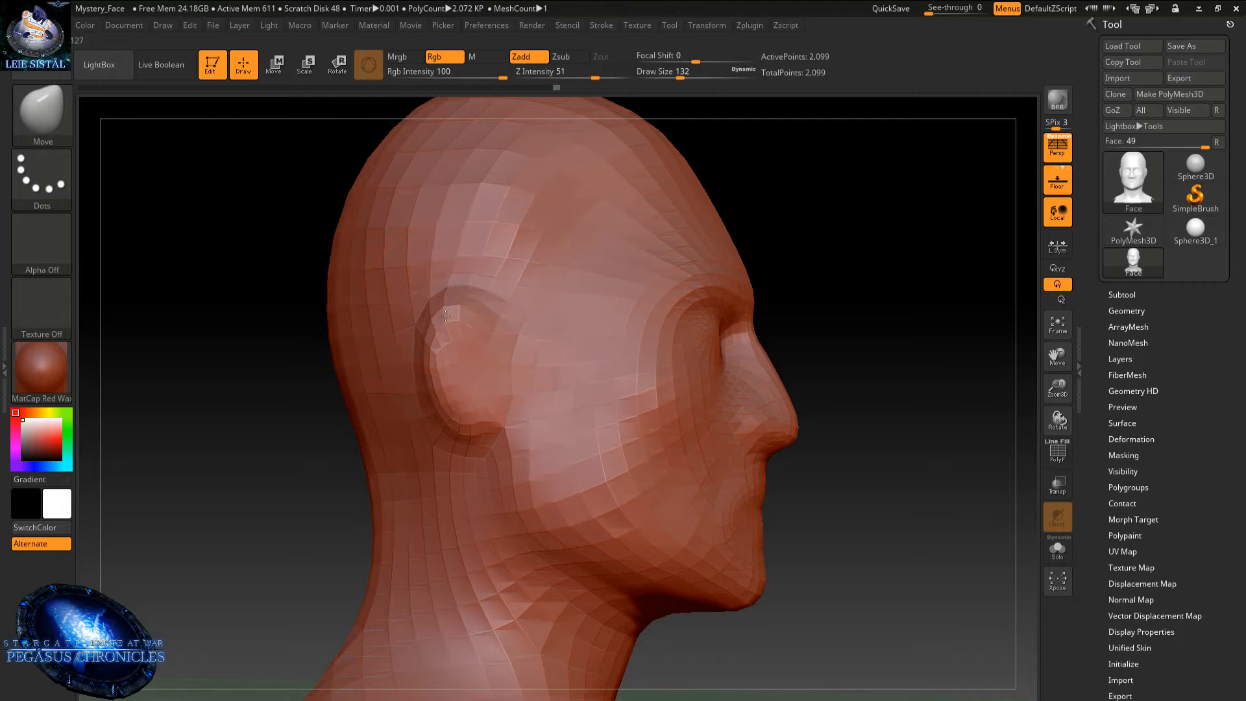
- Smooth out the forehead's profile from the hairline to the brow with the Move brush at draw size 132
{"action": "right_click_drag", "start_coordinate": [652, 256], "coordinate": [632, 305], "text": "alt"}
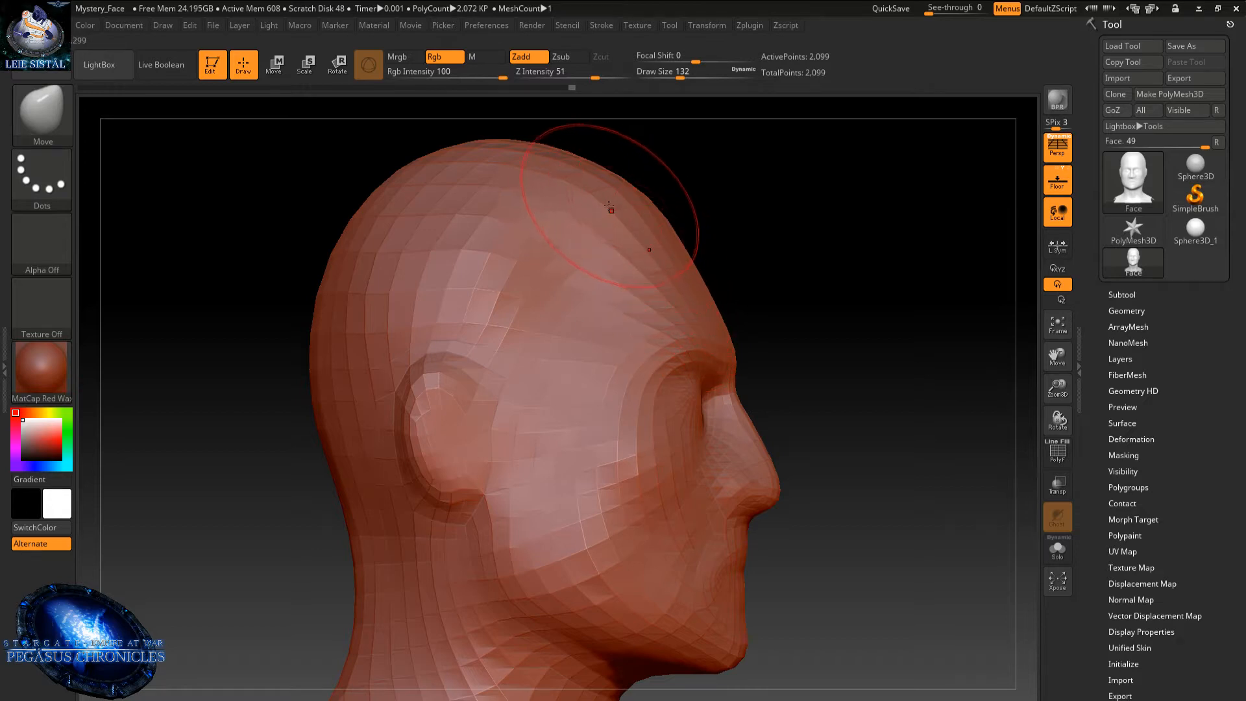
{"action": "left_click_drag", "start_coordinate": [609, 205], "coordinate": [589, 189]}
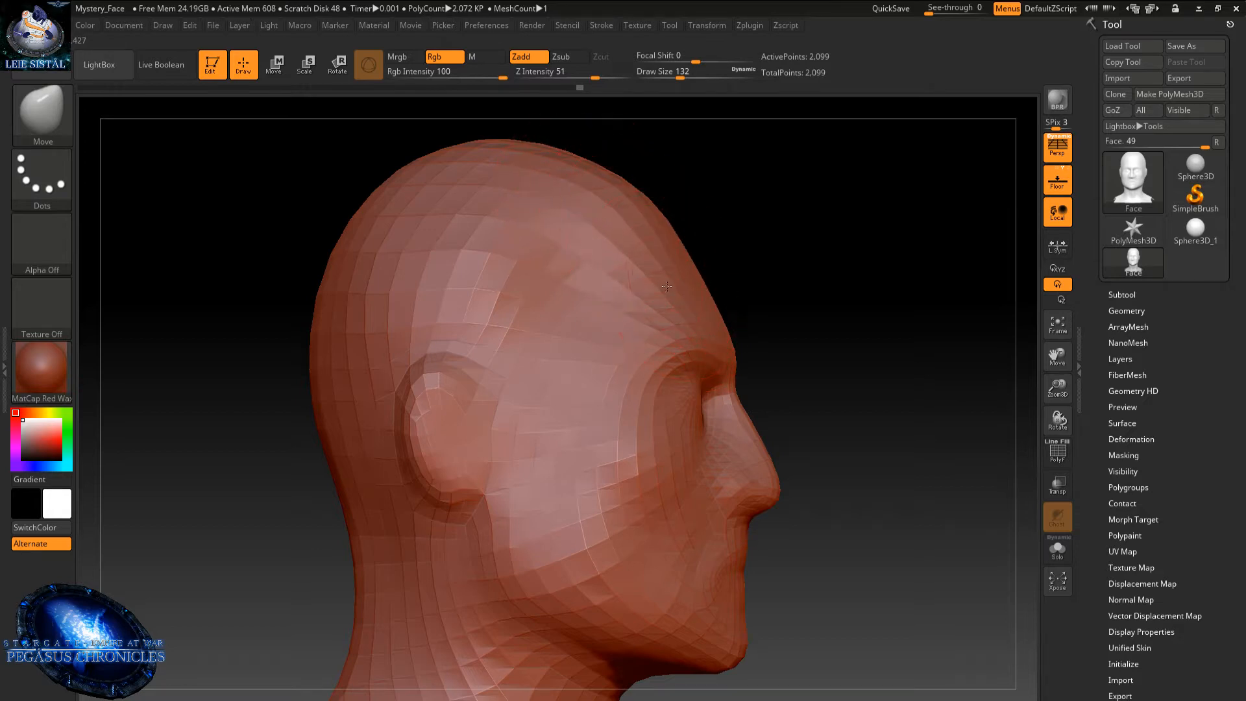
{"action": "mouse_move", "coordinate": [711, 261]}
{"action": "left_mouse_down"}
{"action": "mouse_move", "coordinate": [582, 314]}
{"action": "mouse_move", "coordinate": [642, 289]}
{"action": "left_mouse_up"}
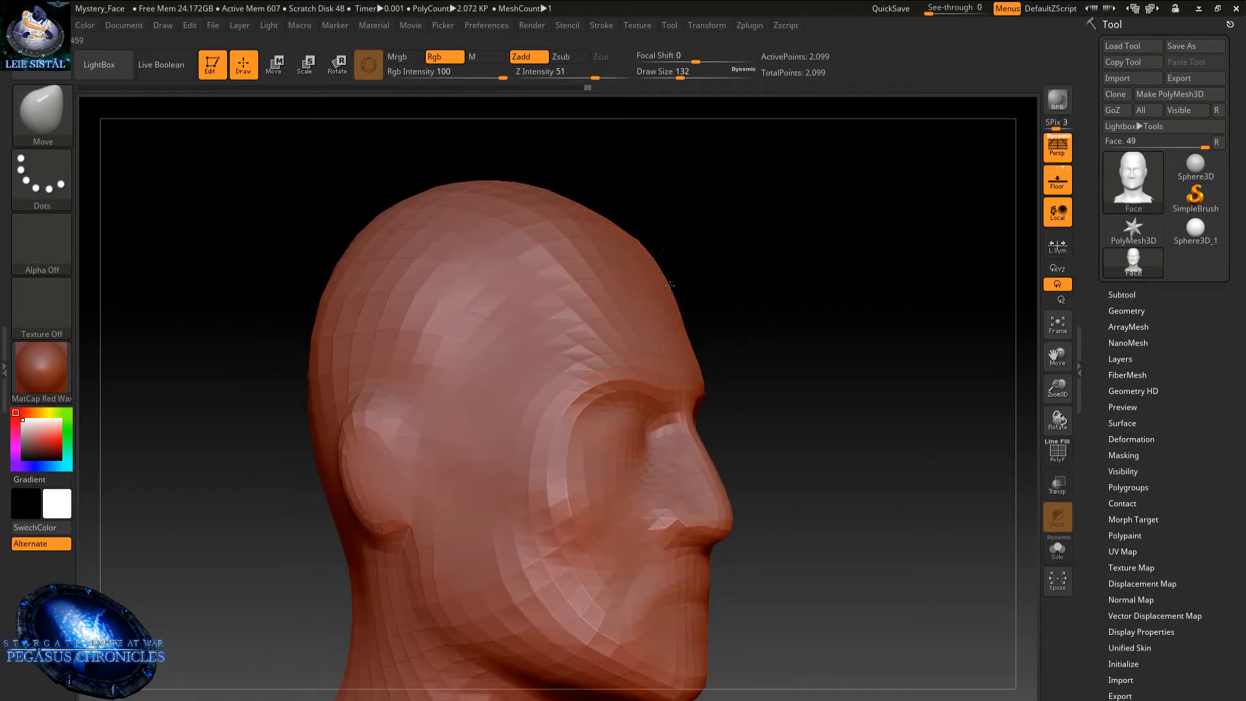
{"action": "mouse_move", "coordinate": [698, 276]}
{"action": "left_mouse_down"}
{"action": "mouse_move", "coordinate": [642, 303]}
{"action": "mouse_move", "coordinate": [659, 208]}
{"action": "mouse_move", "coordinate": [675, 245]}
{"action": "left_mouse_up"}
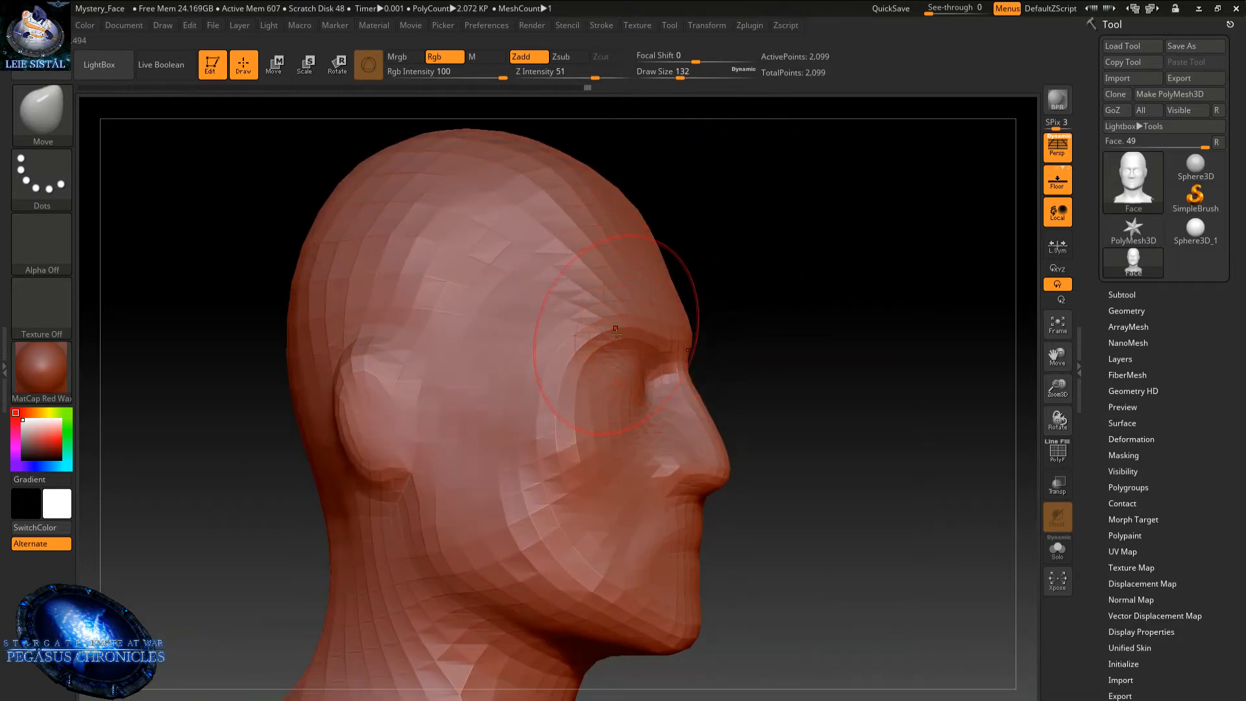
- Set the Move brush's draw size to 33 and reshape the bridge and tip of the nose in profile
{"action": "right_click_drag", "start_coordinate": [616, 334], "coordinate": [661, 417]}
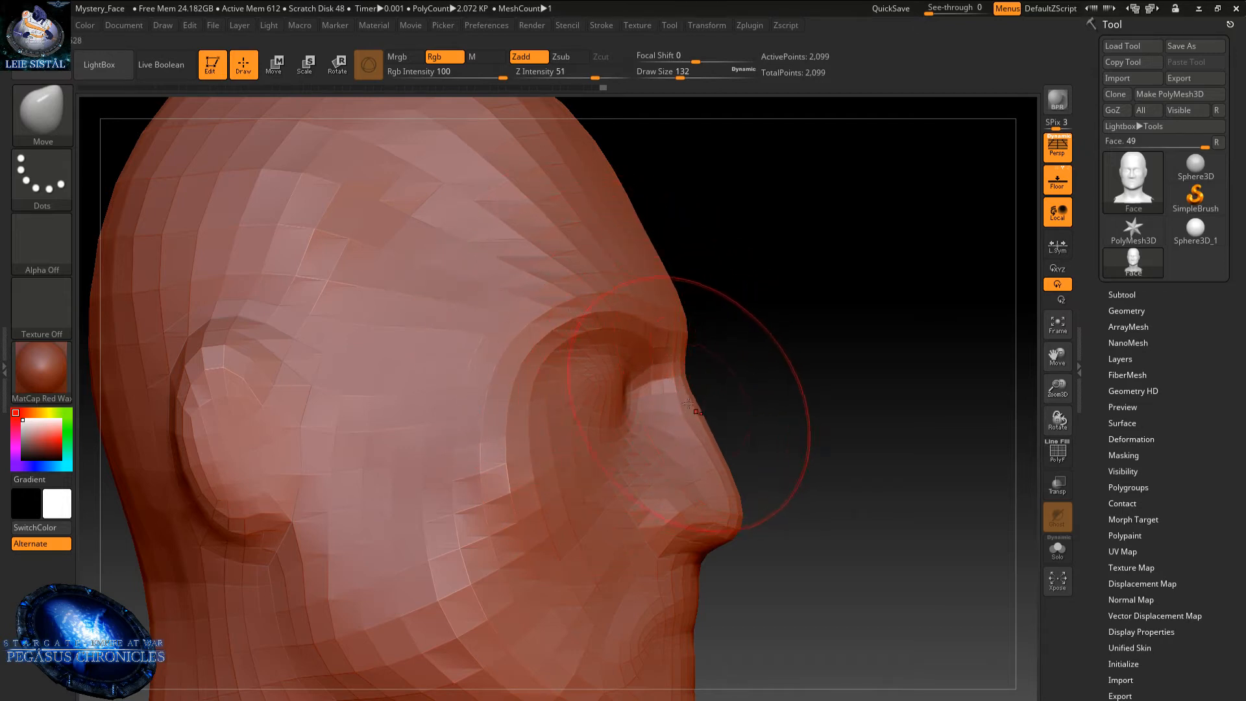
{"action": "key", "text": "space"}
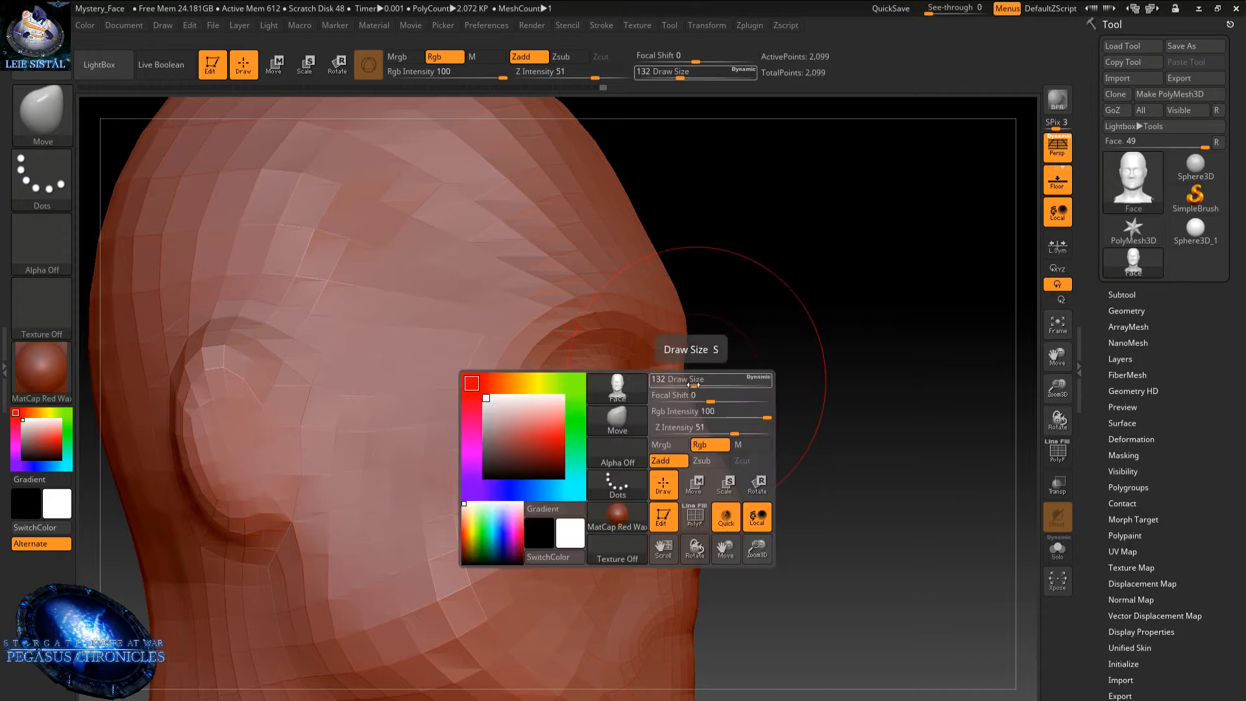
{"action": "left_click_drag", "start_coordinate": [695, 378], "coordinate": [673, 378]}
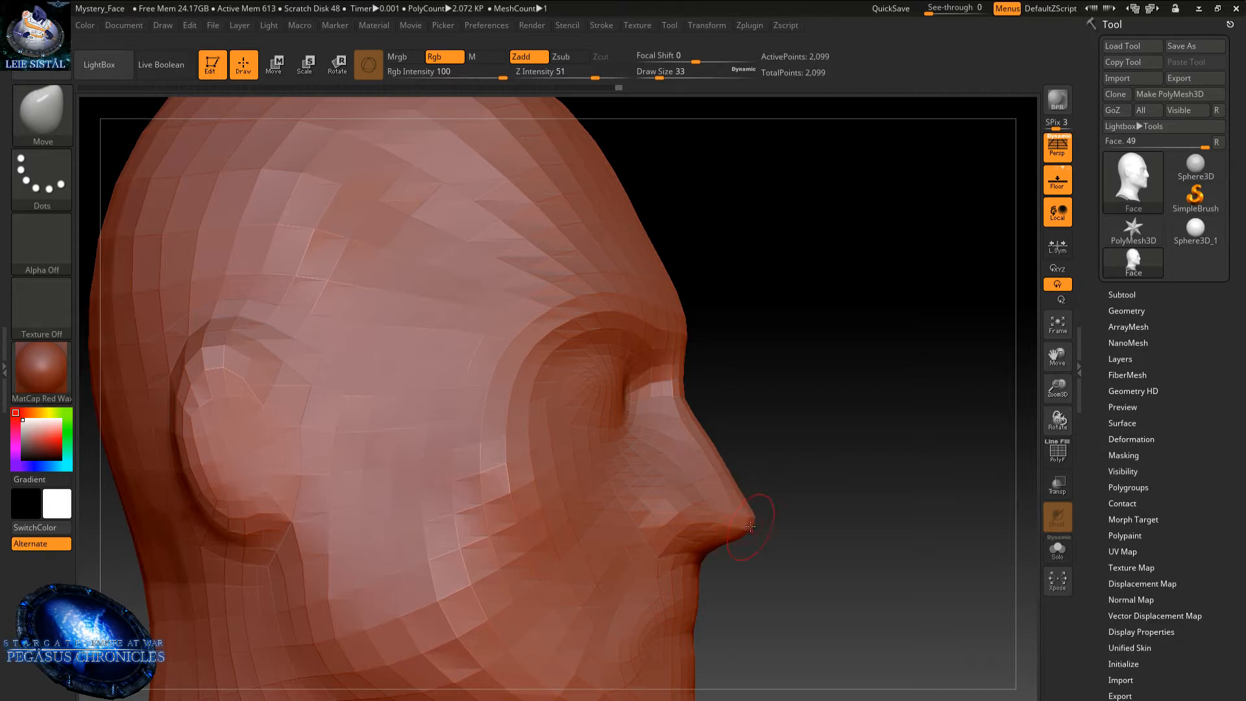
{"action": "right_click_drag", "start_coordinate": [734, 477], "coordinate": [716, 446]}
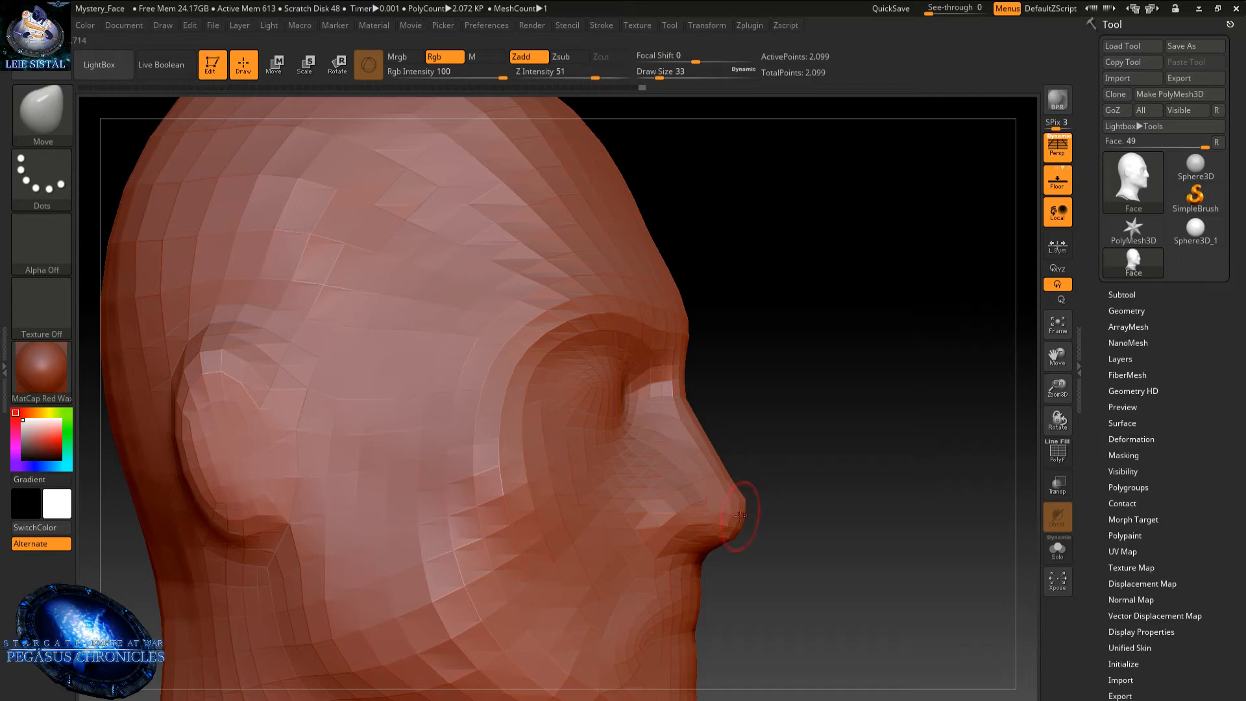
- Adjust the nose wings and the underside of the nose with the Move brush at draw size 33
{"action": "right_click_drag", "start_coordinate": [677, 423], "coordinate": [543, 386]}
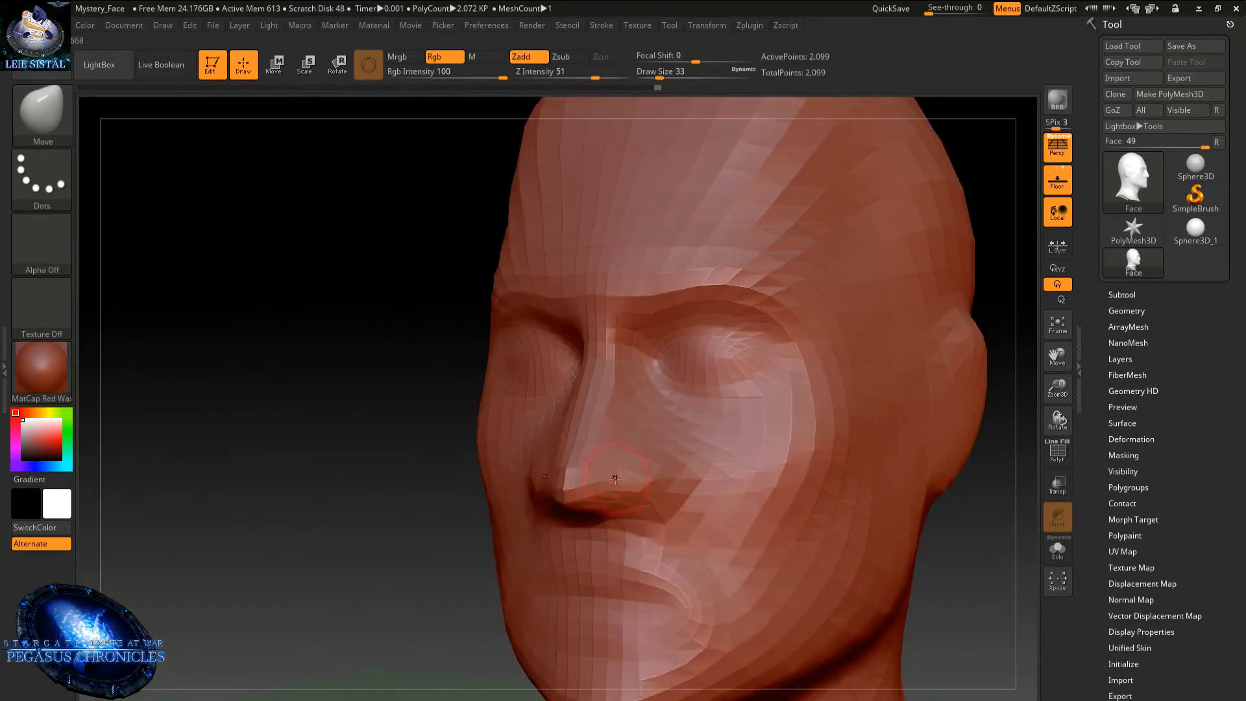
{"action": "mouse_move", "coordinate": [608, 482]}
{"action": "right_mouse_down"}
{"action": "mouse_move", "coordinate": [639, 451]}
{"action": "mouse_move", "coordinate": [629, 460]}
{"action": "mouse_move", "coordinate": [597, 433]}
{"action": "right_mouse_up"}
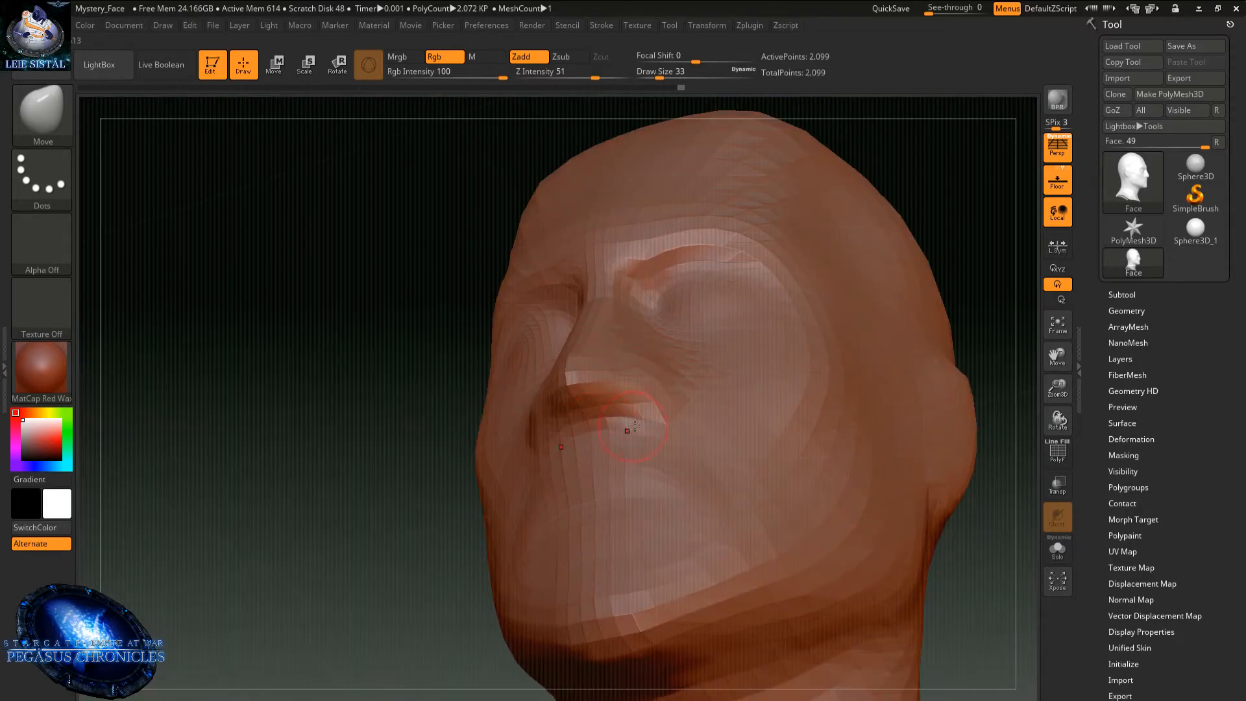
{"action": "mouse_move", "coordinate": [662, 408]}
{"action": "right_mouse_down"}
{"action": "mouse_move", "coordinate": [683, 492]}
{"action": "mouse_move", "coordinate": [506, 345]}
{"action": "mouse_move", "coordinate": [714, 383]}
{"action": "mouse_move", "coordinate": [636, 421]}
{"action": "right_mouse_up"}
{"action": "left_click_drag", "start_coordinate": [636, 421], "coordinate": [630, 412], "text": "shift"}
{"action": "right_click_drag", "start_coordinate": [611, 329], "coordinate": [548, 410]}
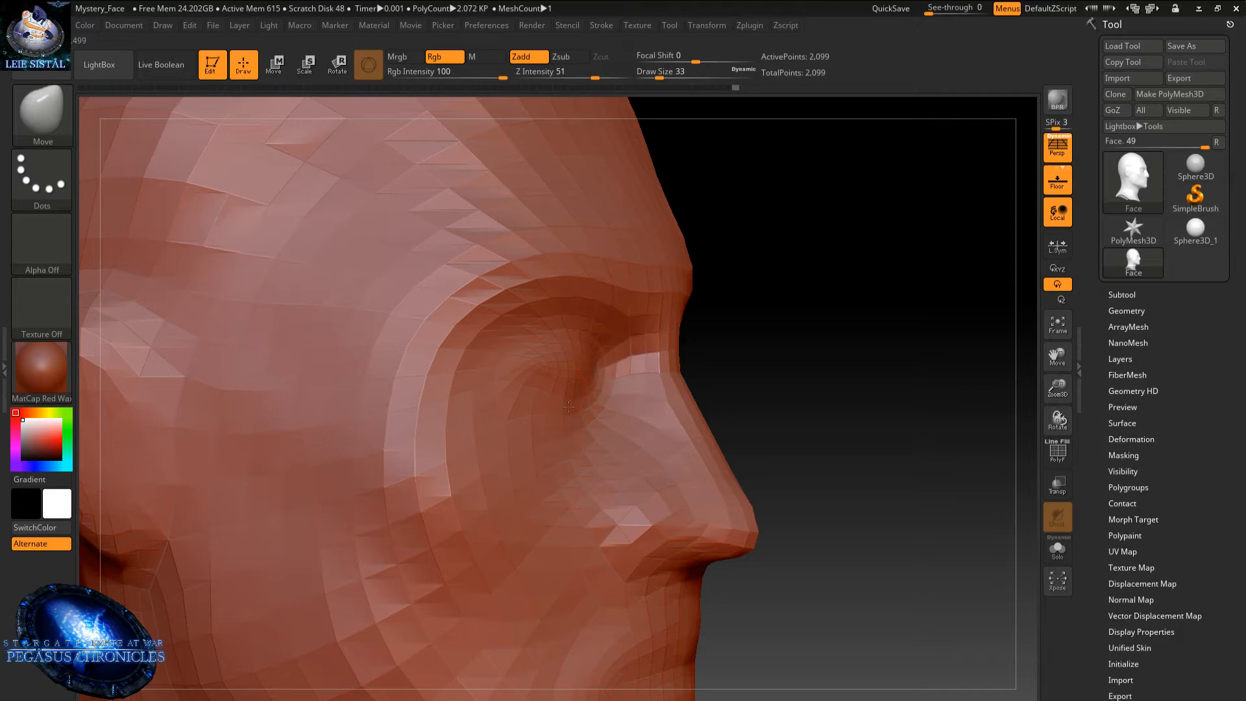
- Shape the eye socket and its inner corner beside the nose bridge with the Move brush at draw size 33
{"action": "right_click_drag", "start_coordinate": [541, 355], "coordinate": [493, 337]}
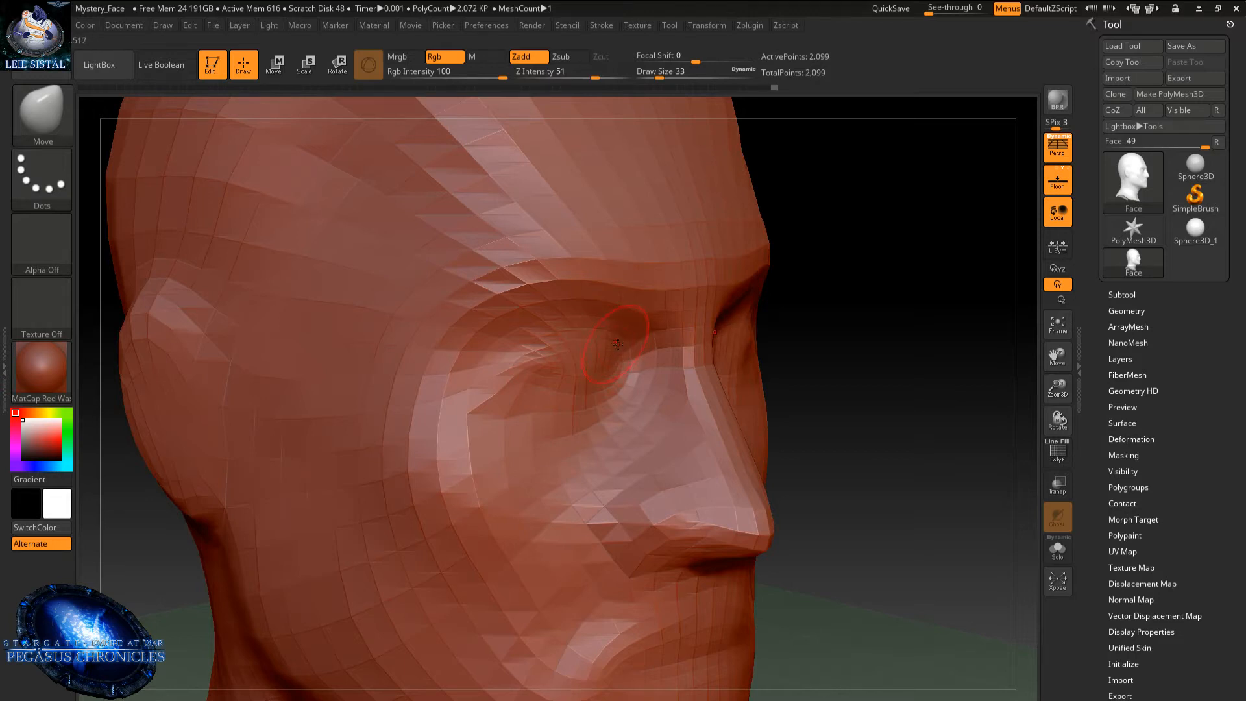
{"action": "right_click_drag", "start_coordinate": [617, 344], "coordinate": [628, 336]}
{"action": "key", "text": "ctrl"}
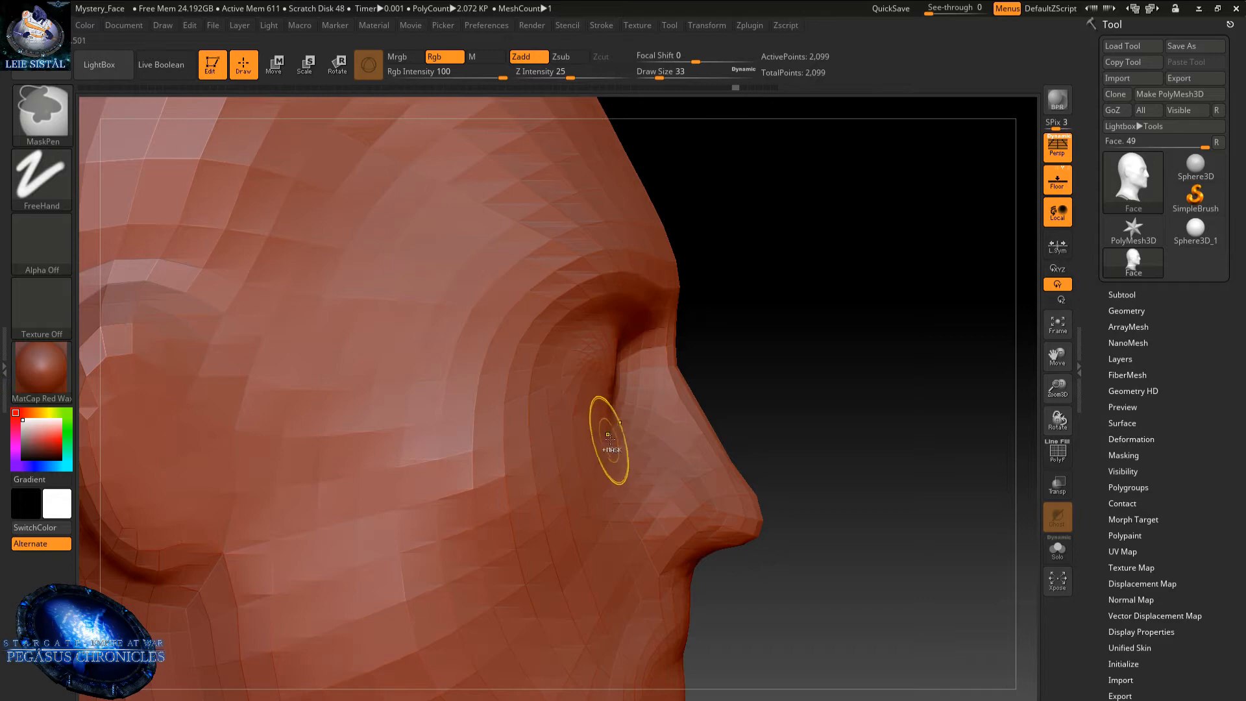
{"action": "right_click_drag", "start_coordinate": [605, 422], "coordinate": [591, 393]}
- Set the Move brush's draw size to 101 and reshape the outer edge of the eye sockets and the cheekbones
{"action": "key", "text": "space"}
{"action": "mouse_move", "coordinate": [601, 387]}
{"action": "left_mouse_down"}
{"action": "mouse_move", "coordinate": [625, 387]}
{"action": "mouse_move", "coordinate": [579, 380]}
{"action": "left_mouse_up"}
{"action": "key", "text": "space"}
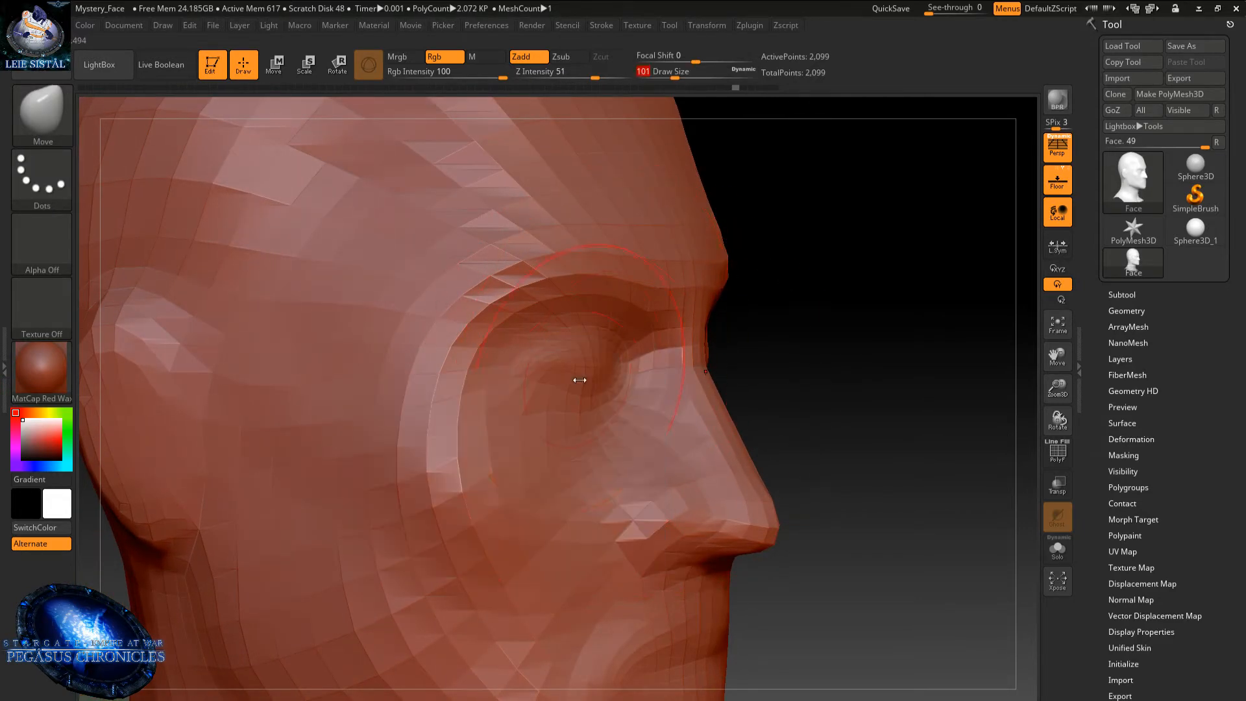
{"action": "right_click_drag", "start_coordinate": [593, 397], "coordinate": [581, 388]}
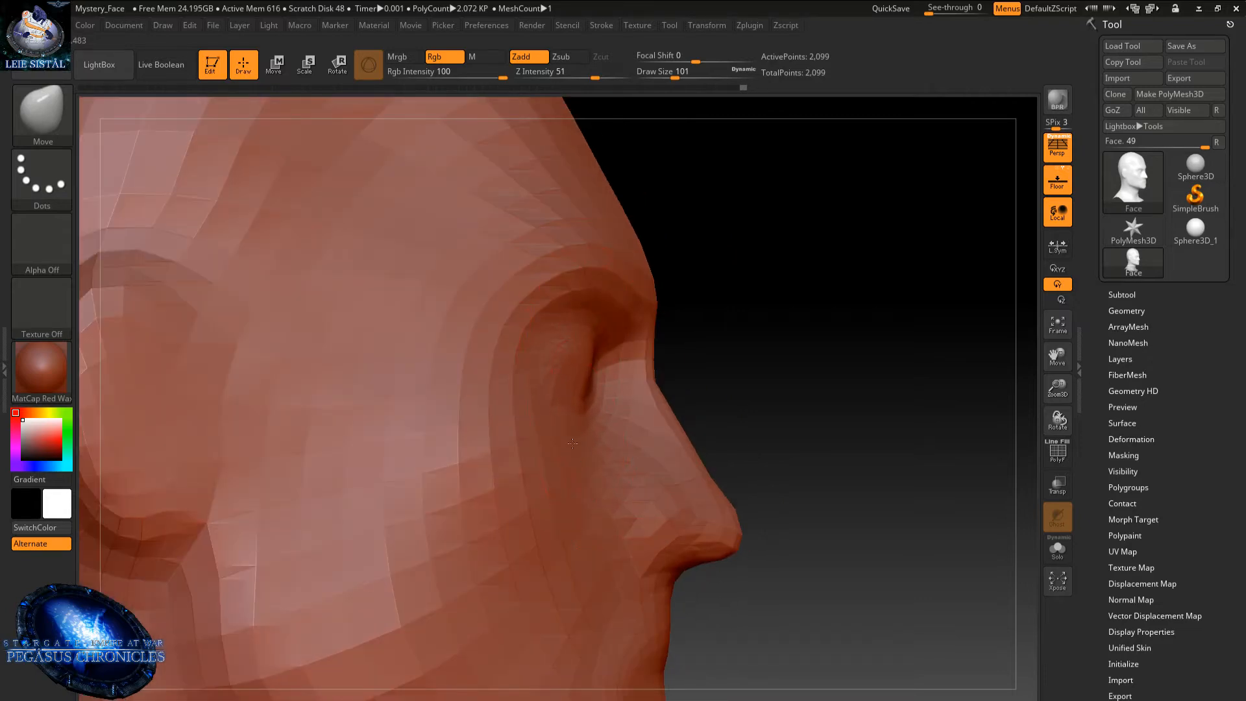
{"action": "mouse_move", "coordinate": [579, 489]}
{"action": "right_mouse_down"}
{"action": "mouse_move", "coordinate": [596, 512]}
{"action": "mouse_move", "coordinate": [557, 527]}
{"action": "mouse_move", "coordinate": [493, 513]}
{"action": "right_mouse_up"}
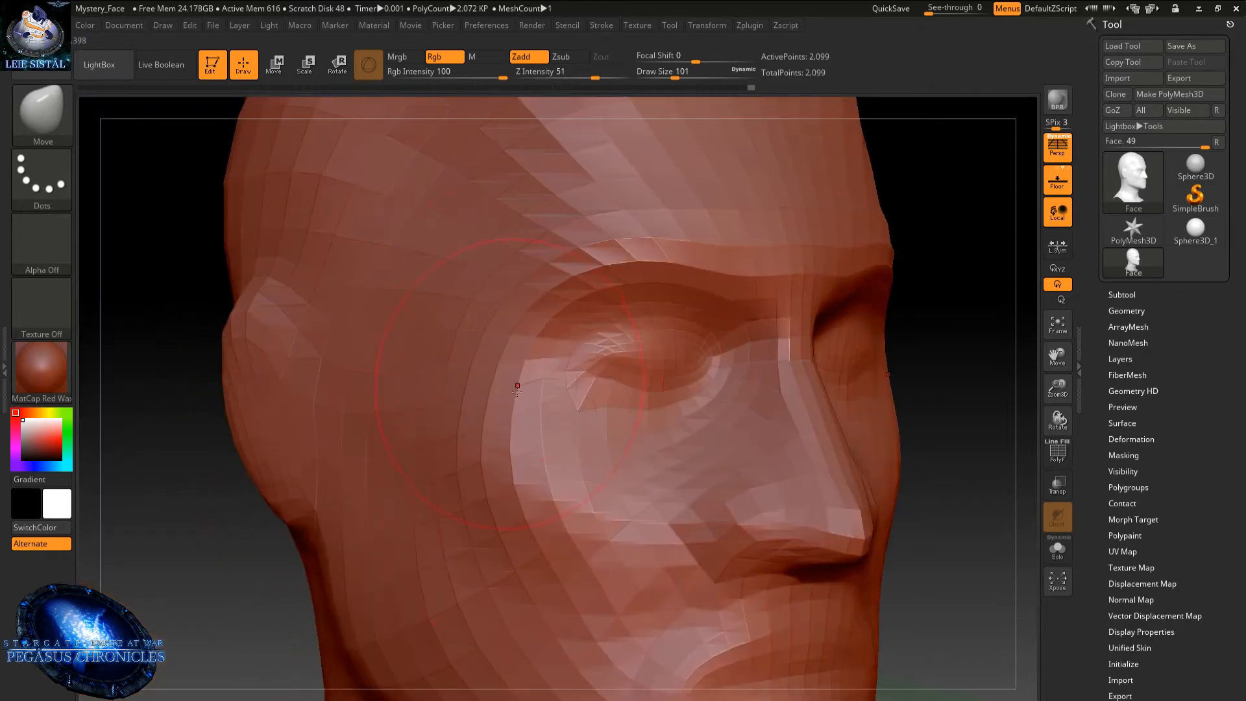
{"action": "mouse_move", "coordinate": [517, 388]}
{"action": "right_mouse_down"}
{"action": "mouse_move", "coordinate": [500, 385]}
{"action": "mouse_move", "coordinate": [534, 445]}
{"action": "mouse_move", "coordinate": [636, 372]}
{"action": "right_mouse_up"}
{"action": "mouse_move", "coordinate": [520, 460]}
{"action": "right_mouse_down", "text": "alt"}
{"action": "mouse_move", "coordinate": [539, 344]}
{"action": "mouse_move", "coordinate": [520, 356]}
{"action": "mouse_move", "coordinate": [560, 318]}
{"action": "mouse_move", "coordinate": [506, 264]}
{"action": "right_mouse_up", "text": "alt"}
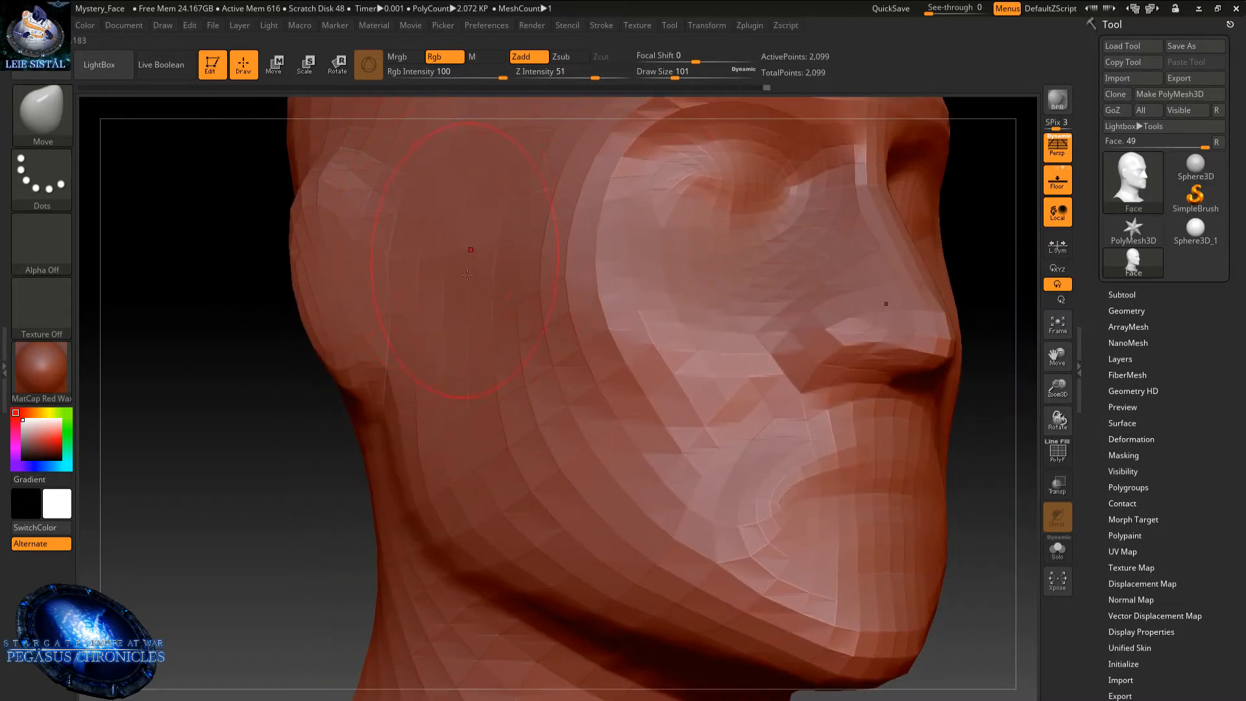
- Refine the temples and the sides of the face with the Move brush at draw size 101
{"action": "right_click_drag", "start_coordinate": [517, 425], "coordinate": [483, 464], "text": "ctrl"}
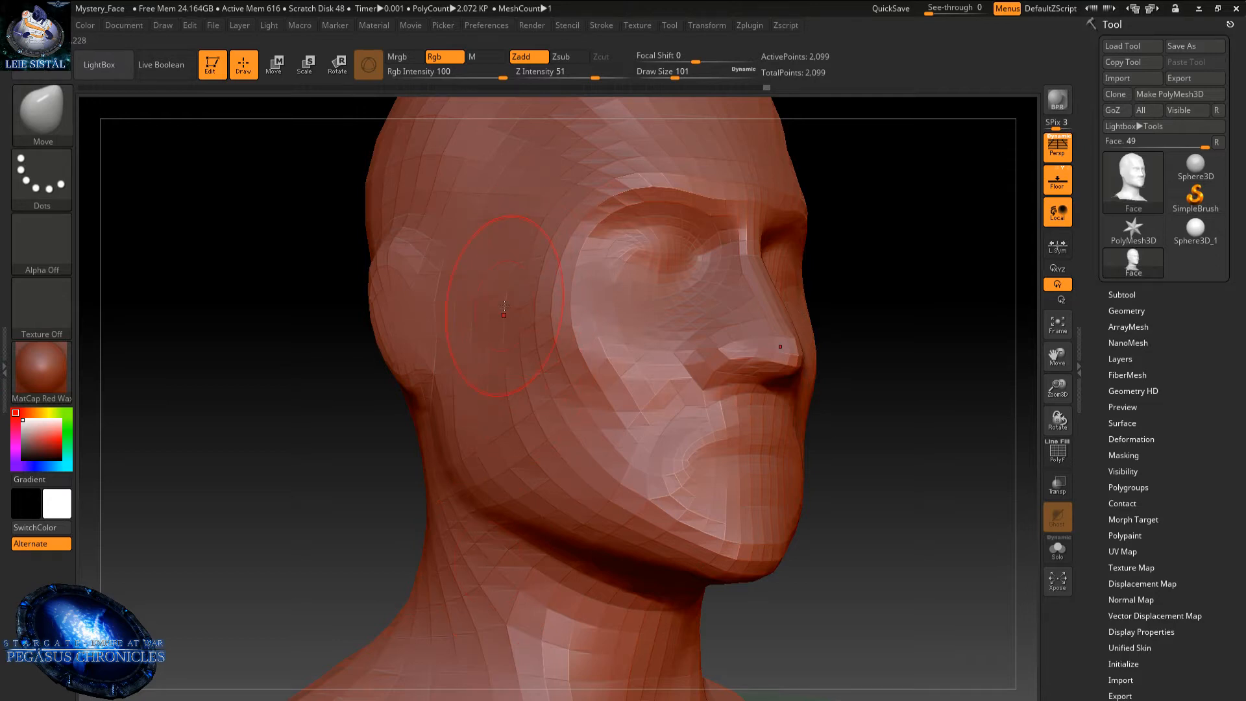
{"action": "right_click_drag", "start_coordinate": [506, 475], "coordinate": [544, 531], "text": "alt"}
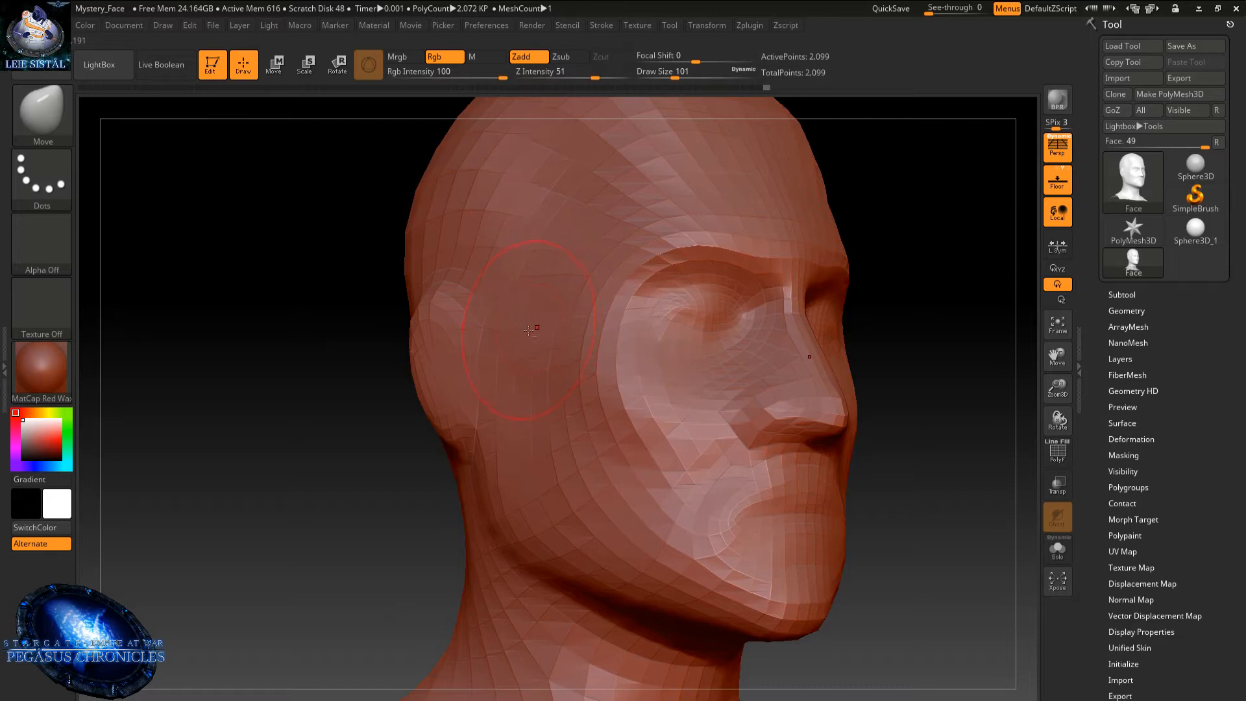
{"action": "right_click_drag", "start_coordinate": [520, 325], "coordinate": [521, 270]}
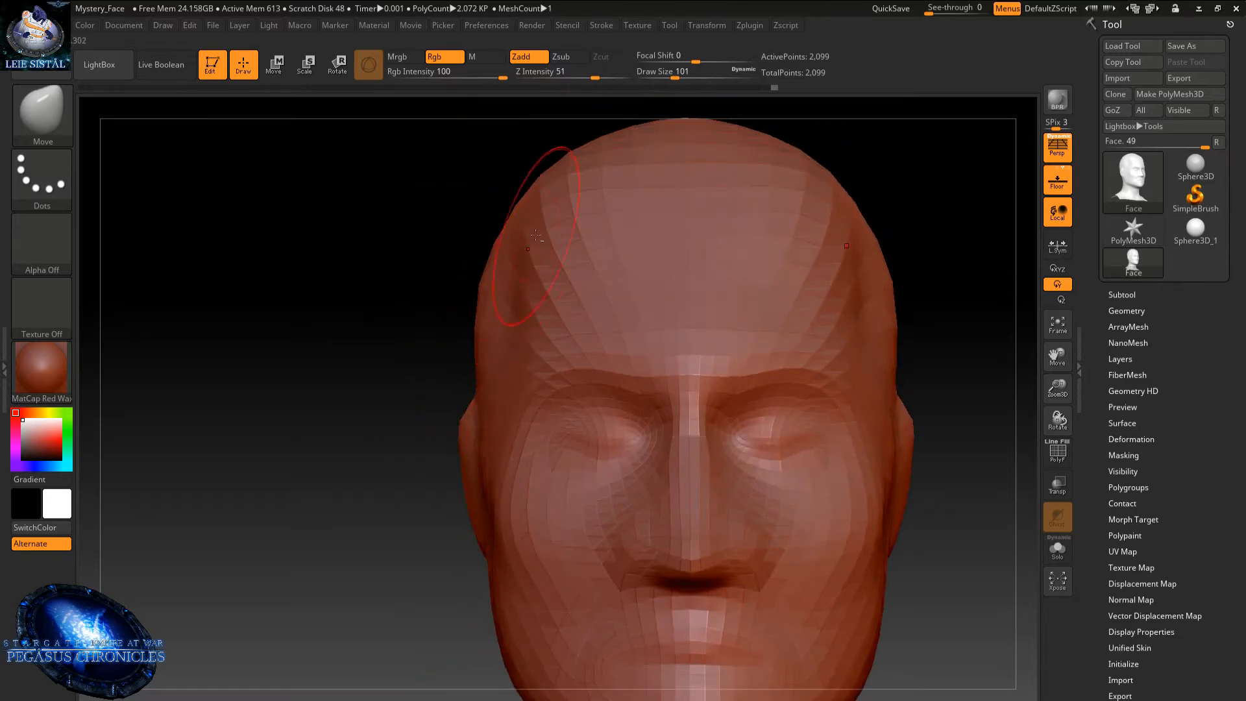
{"action": "right_click_drag", "start_coordinate": [524, 383], "coordinate": [551, 385]}
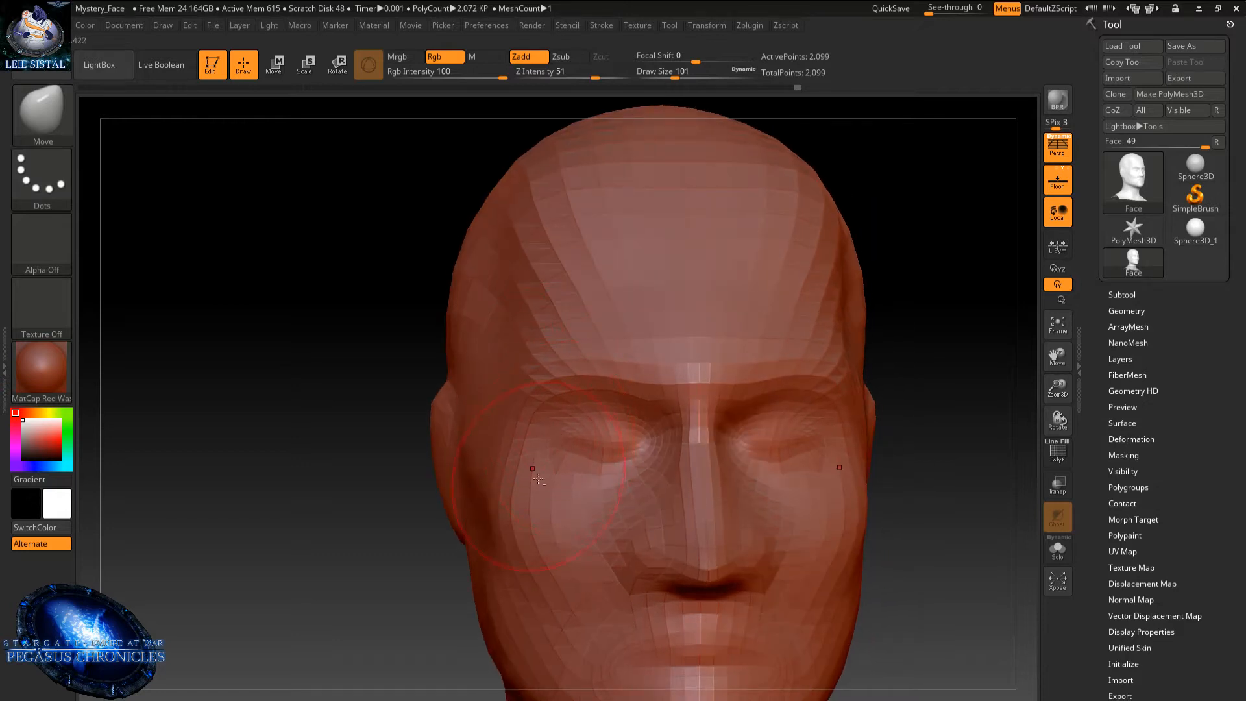
{"action": "mouse_move", "coordinate": [538, 479]}
{"action": "right_mouse_down", "text": "alt"}
{"action": "mouse_move", "coordinate": [495, 384]}
{"action": "mouse_move", "coordinate": [511, 452]}
{"action": "right_mouse_up", "text": "alt"}
{"action": "key", "text": "space"}
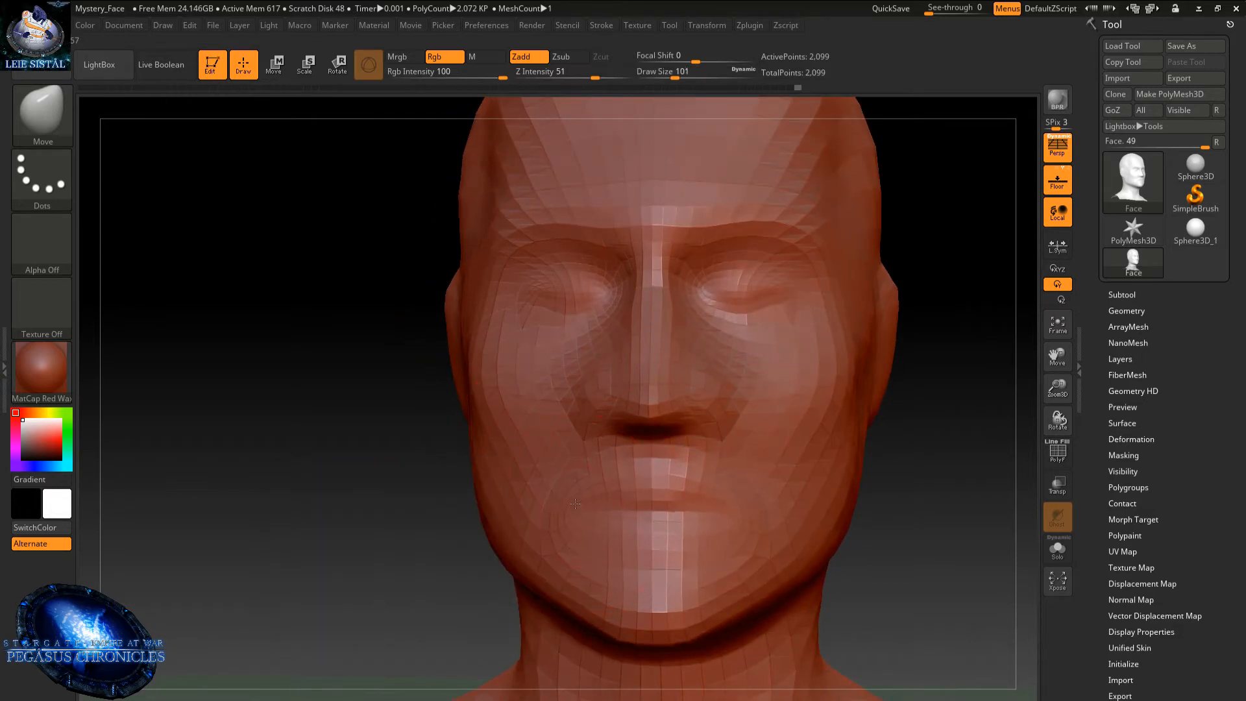
{"action": "mouse_move", "coordinate": [568, 500]}
{"action": "right_mouse_down"}
{"action": "mouse_move", "coordinate": [641, 538]}
{"action": "mouse_move", "coordinate": [624, 482]}
{"action": "mouse_move", "coordinate": [582, 446]}
{"action": "mouse_move", "coordinate": [615, 403]}
{"action": "mouse_move", "coordinate": [662, 389]}
{"action": "mouse_move", "coordinate": [679, 278]}
{"action": "right_mouse_up"}
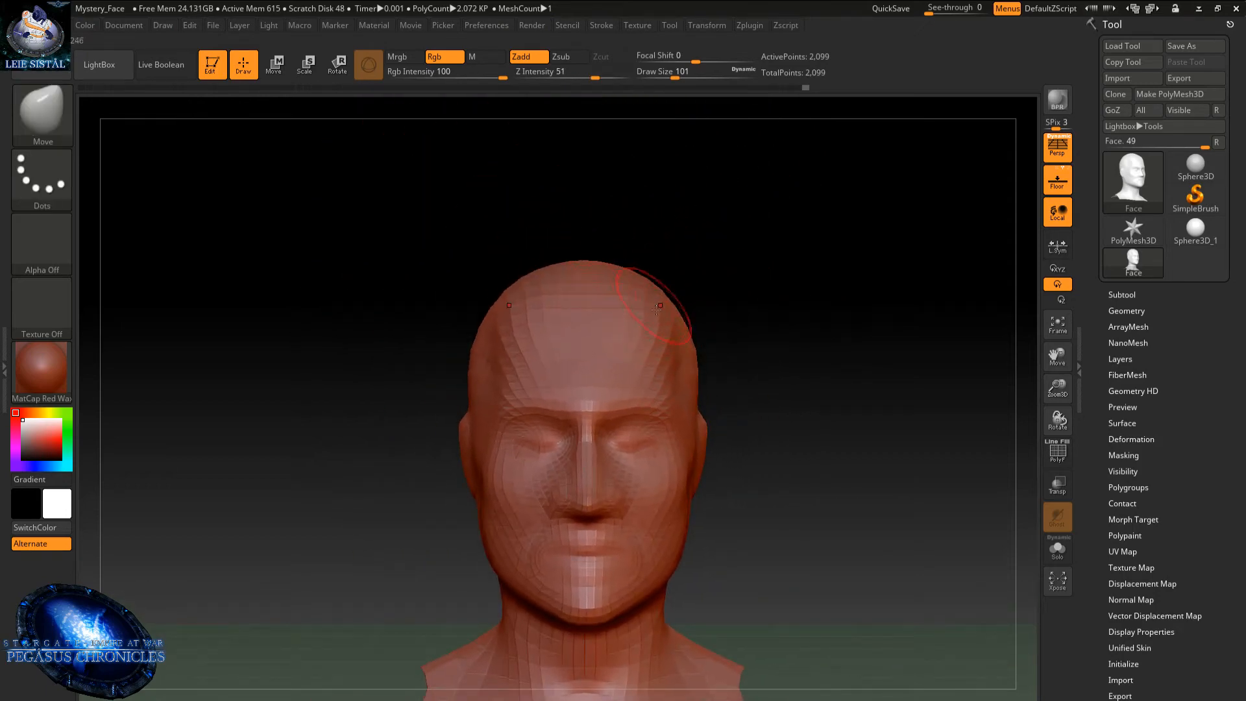
- Adjust the overall width of the skull's sides with the Move brush at draw sizes 445 and 286
{"action": "right_click_drag", "start_coordinate": [656, 308], "coordinate": [615, 323]}
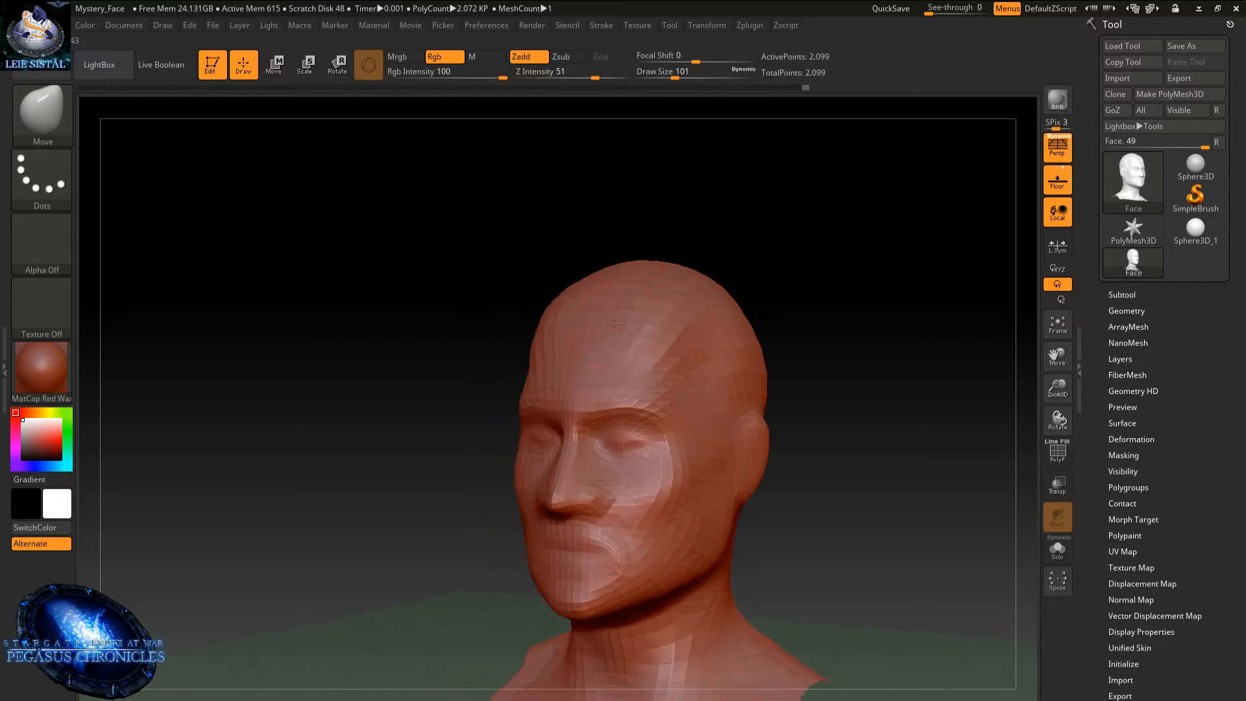
{"action": "right_click_drag", "start_coordinate": [735, 357], "coordinate": [740, 361], "text": "shift"}
{"action": "right_click", "coordinate": [724, 359]}
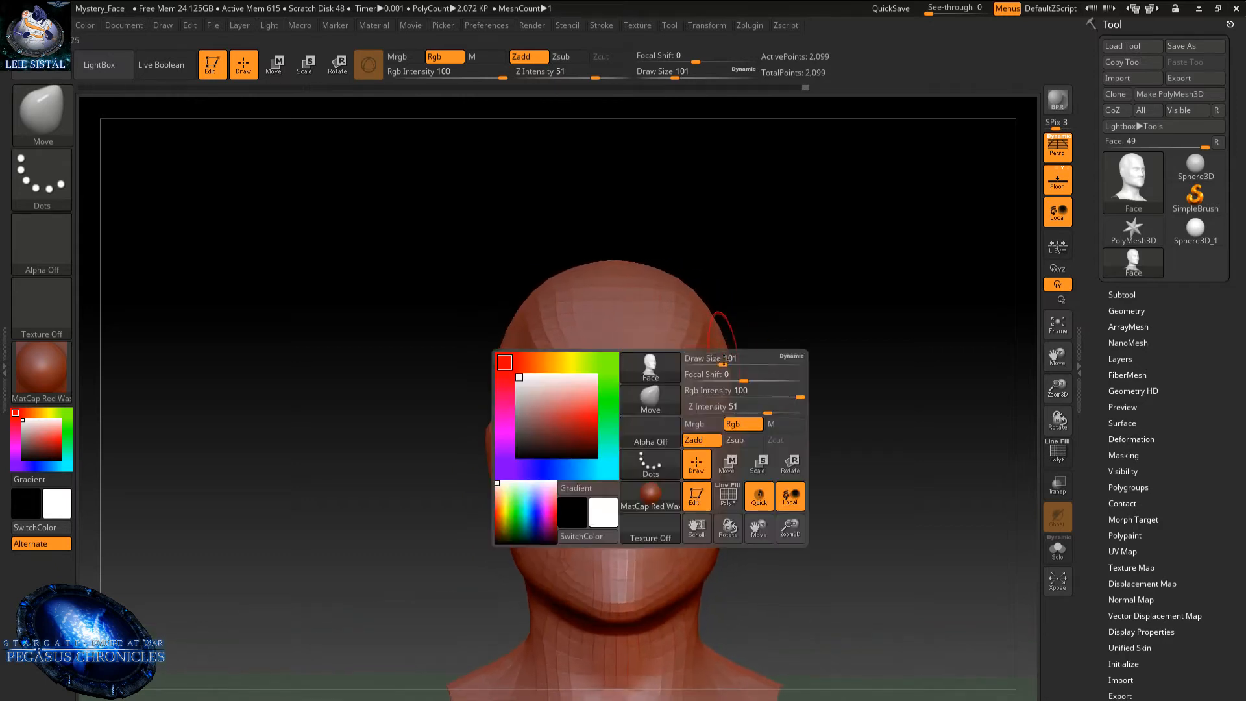
{"action": "left_click_drag", "start_coordinate": [723, 361], "coordinate": [764, 364]}
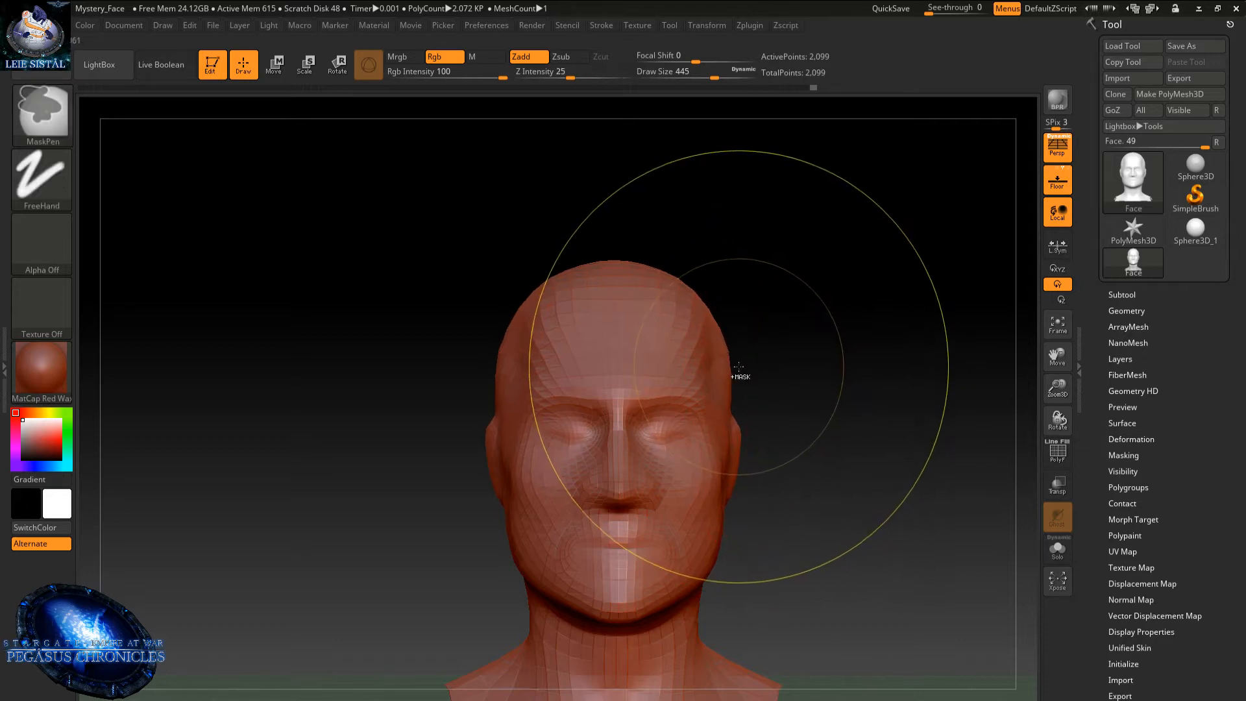
{"action": "mouse_move", "coordinate": [737, 370]}
{"action": "left_mouse_down"}
{"action": "mouse_move", "coordinate": [771, 354]}
{"action": "mouse_move", "coordinate": [823, 357]}
{"action": "mouse_move", "coordinate": [821, 343]}
{"action": "left_mouse_up"}
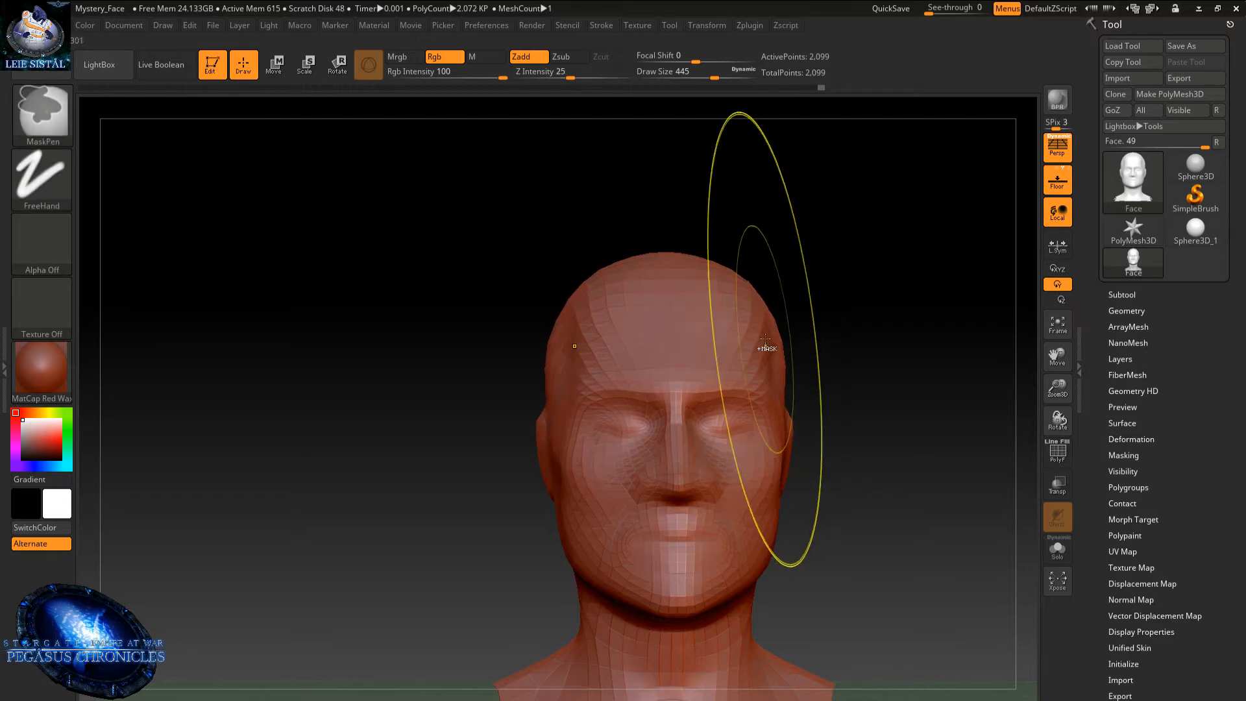
{"action": "key", "text": "space"}
{"action": "mouse_move", "coordinate": [741, 337]}
{"action": "left_mouse_down"}
{"action": "mouse_move", "coordinate": [727, 335]}
{"action": "mouse_move", "coordinate": [752, 336]}
{"action": "left_mouse_up"}
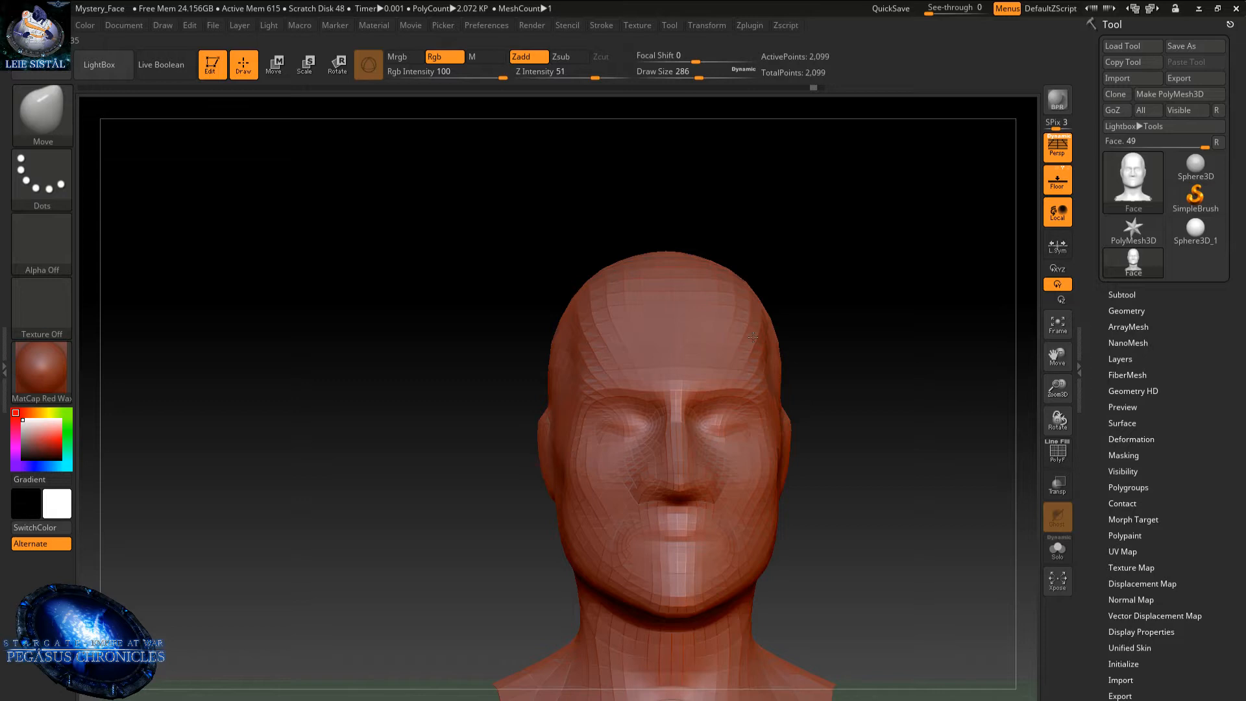
{"action": "mouse_move", "coordinate": [755, 347]}
{"action": "right_mouse_down", "text": "alt"}
{"action": "mouse_move", "coordinate": [693, 325]}
{"action": "mouse_move", "coordinate": [698, 349]}
{"action": "right_mouse_up", "text": "alt"}
- Set the Move brush's draw size to 140 and reshape the brow ridge above the eyes
{"action": "mouse_move", "coordinate": [710, 399]}
{"action": "left_mouse_down"}
{"action": "mouse_move", "coordinate": [686, 418]}
{"action": "mouse_move", "coordinate": [716, 409]}
{"action": "left_mouse_up"}
{"action": "key", "text": "space"}
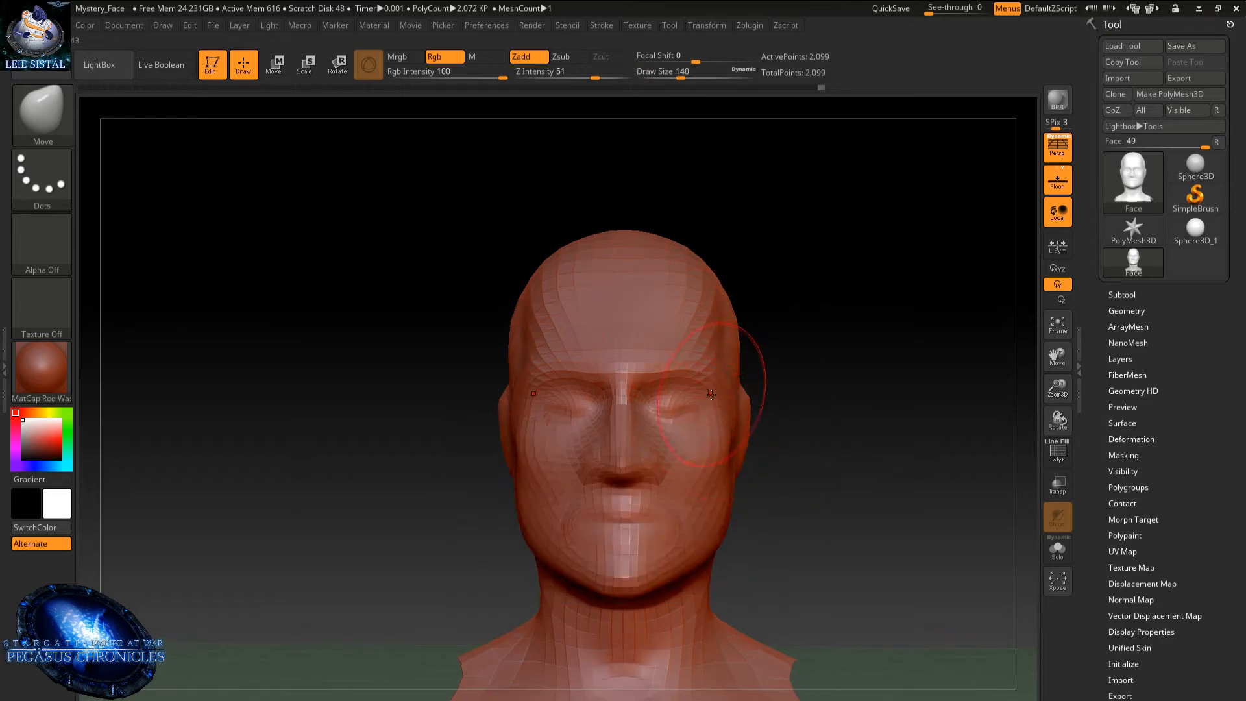
{"action": "right_click_drag", "start_coordinate": [751, 361], "coordinate": [708, 390]}
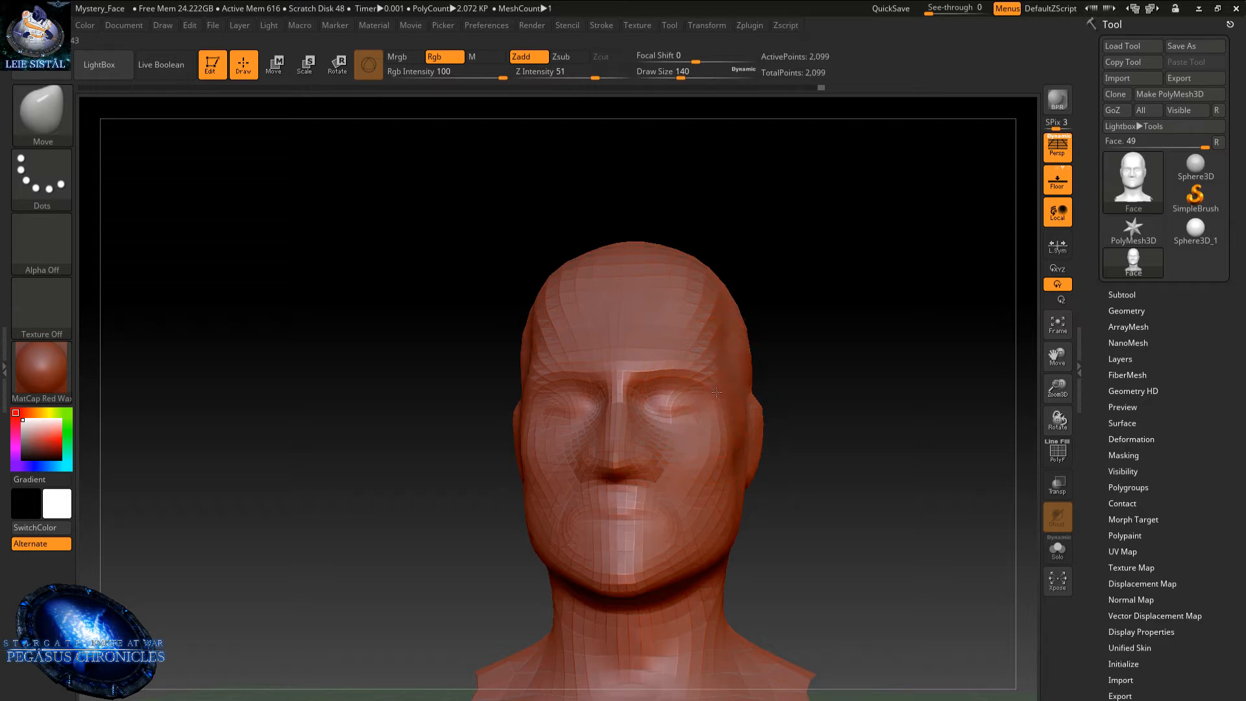
{"action": "right_click_drag", "start_coordinate": [721, 362], "coordinate": [733, 369]}
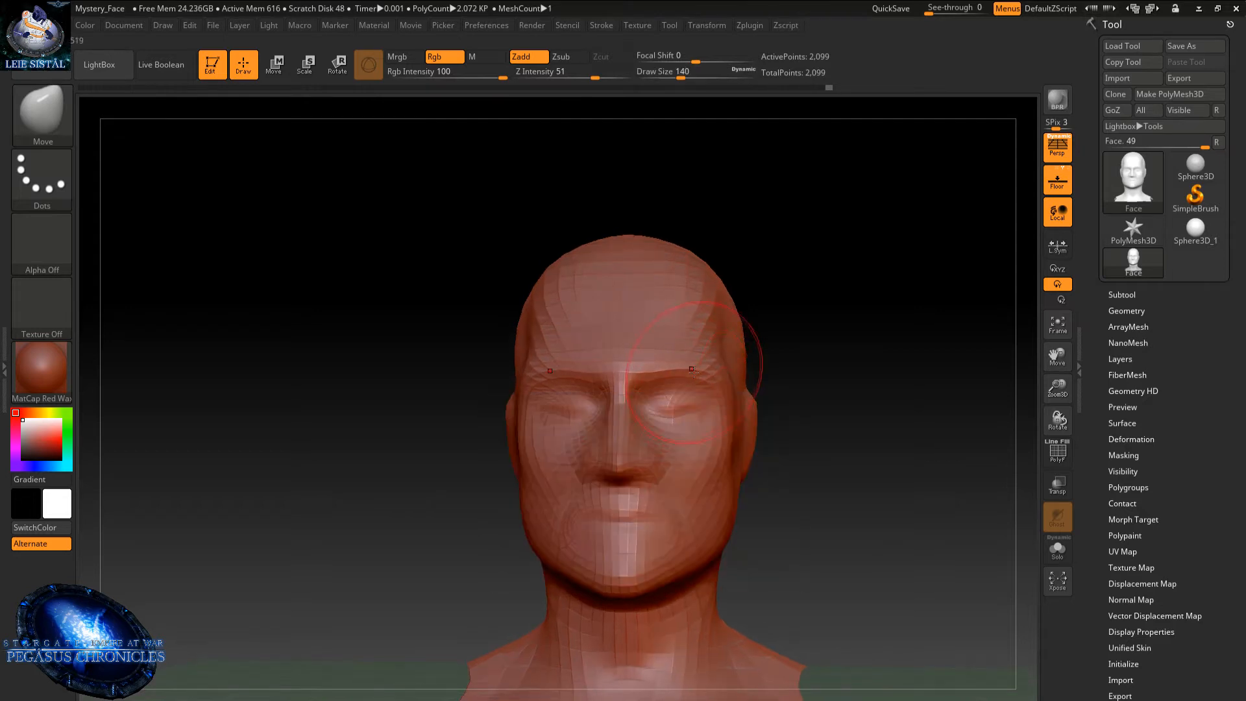
{"action": "left_click_drag", "start_coordinate": [650, 373], "coordinate": [656, 374]}
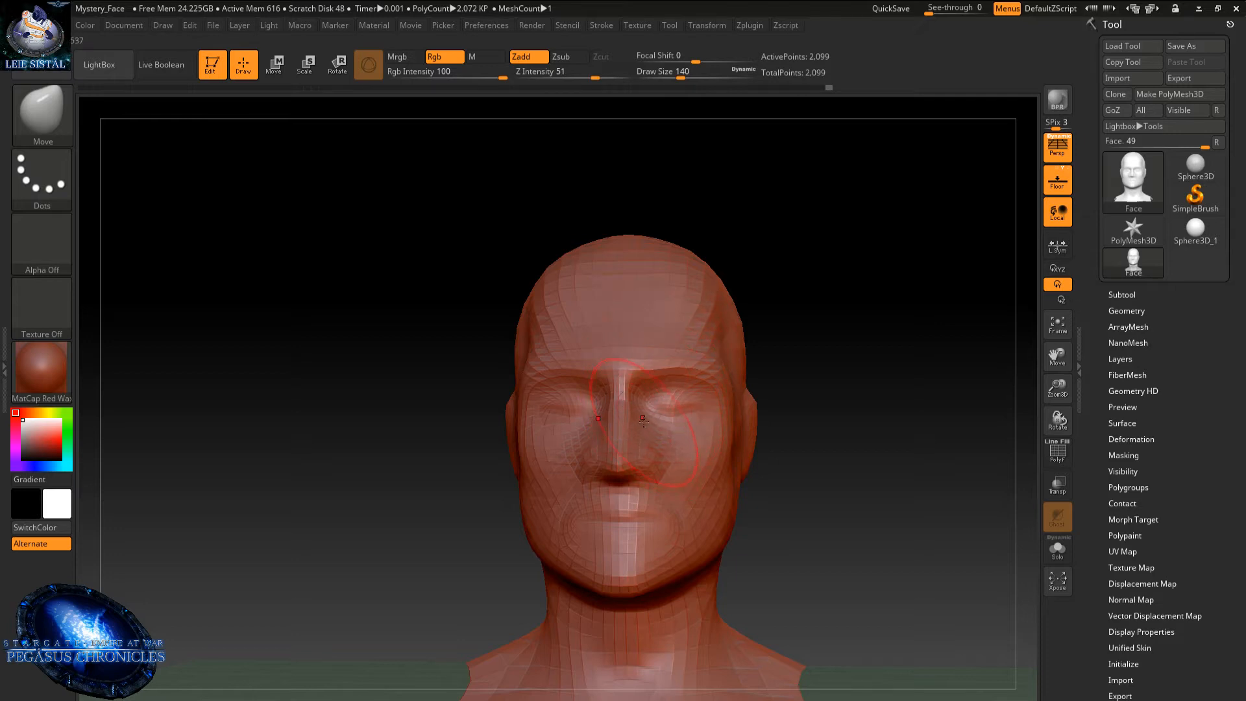
- Adjust the lower cheeks and the jaw contour beside the mouth with the Move brush at draw size 140
{"action": "mouse_move", "coordinate": [652, 412]}
{"action": "right_mouse_down"}
{"action": "mouse_move", "coordinate": [633, 418]}
{"action": "mouse_move", "coordinate": [688, 412]}
{"action": "right_mouse_up"}
{"action": "right_click_drag", "start_coordinate": [673, 479], "coordinate": [676, 489]}
{"action": "left_click_drag", "start_coordinate": [677, 490], "coordinate": [683, 508]}
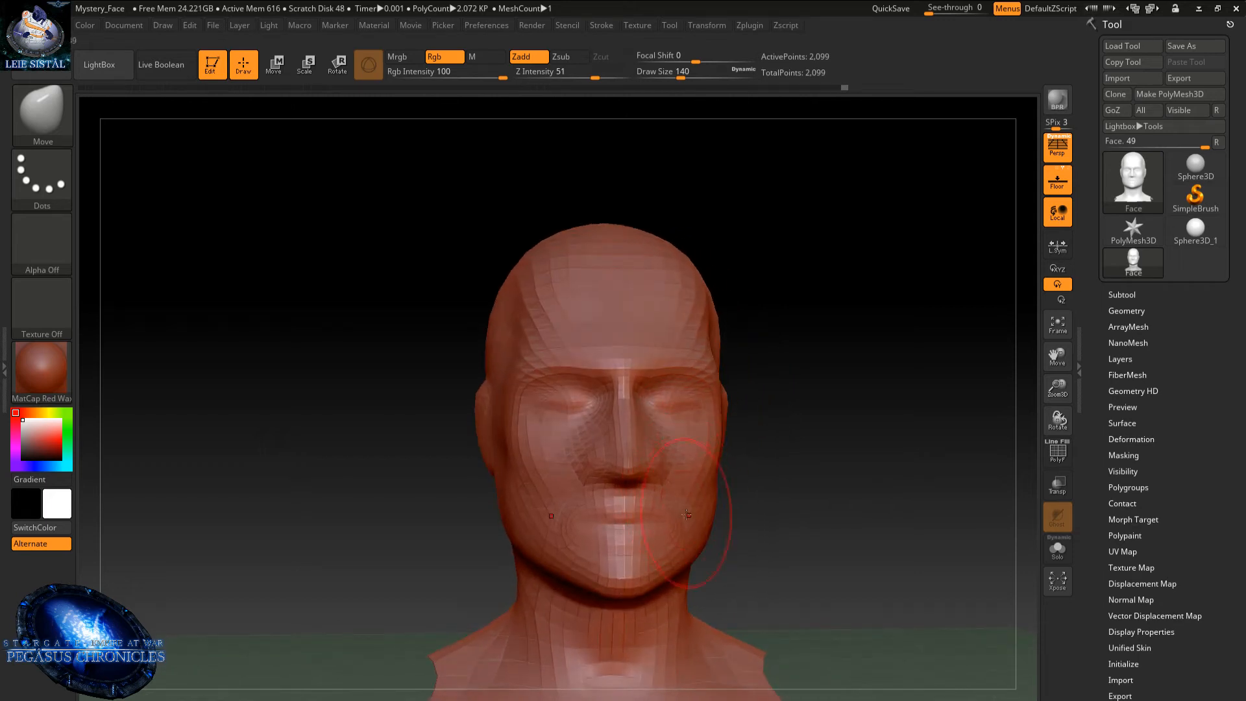
{"action": "mouse_move", "coordinate": [680, 514]}
{"action": "right_mouse_down"}
{"action": "mouse_move", "coordinate": [598, 519]}
{"action": "mouse_move", "coordinate": [626, 526]}
{"action": "mouse_move", "coordinate": [695, 462]}
{"action": "right_mouse_up"}
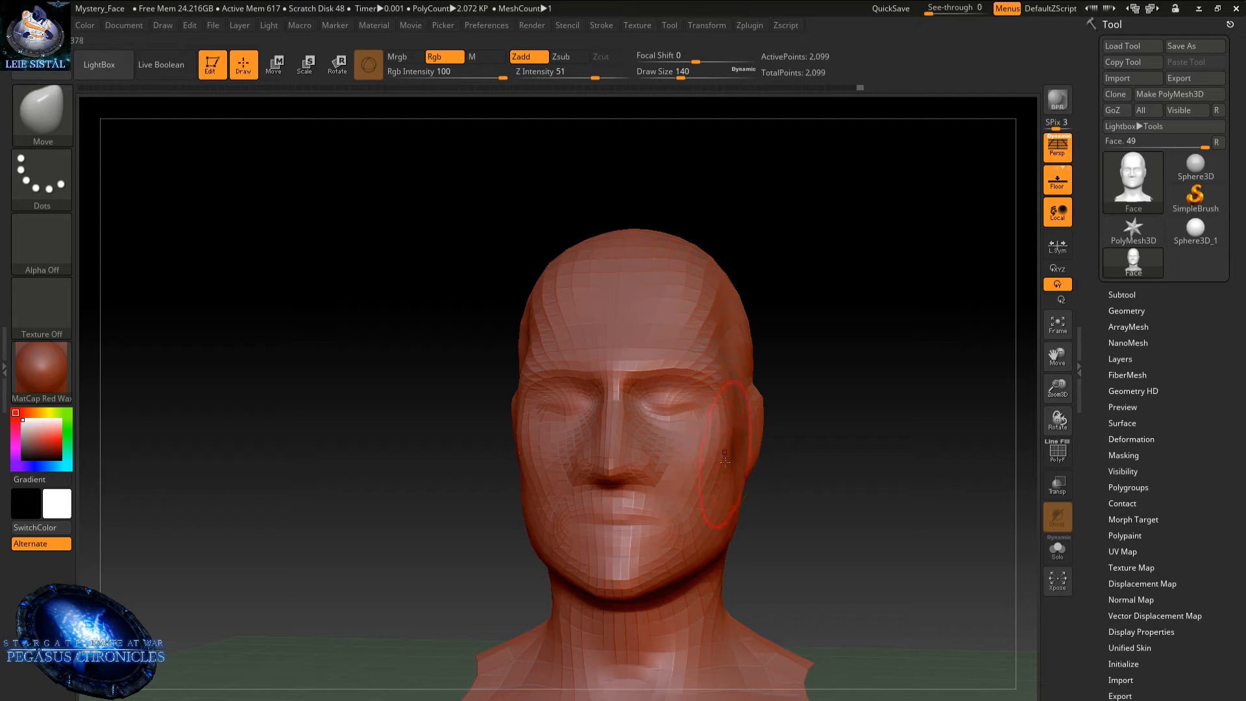
{"action": "right_click", "coordinate": [721, 504]}
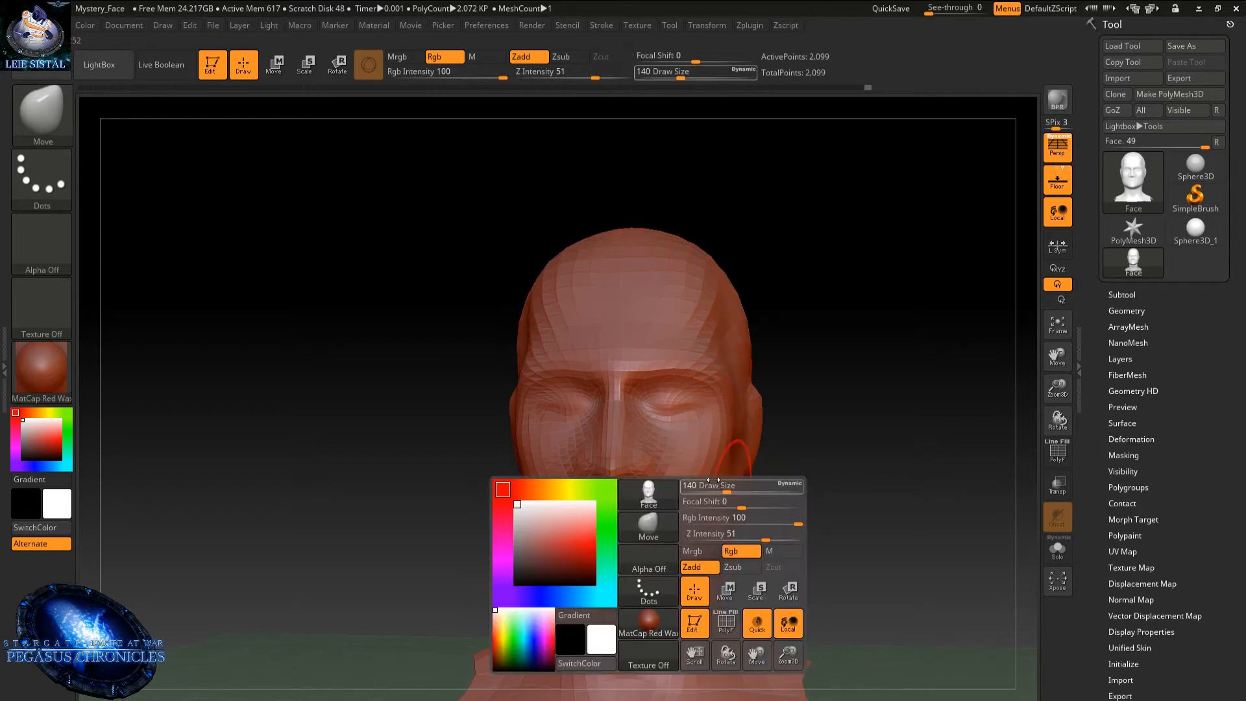
{"action": "right_click_drag", "start_coordinate": [844, 474], "coordinate": [782, 499]}
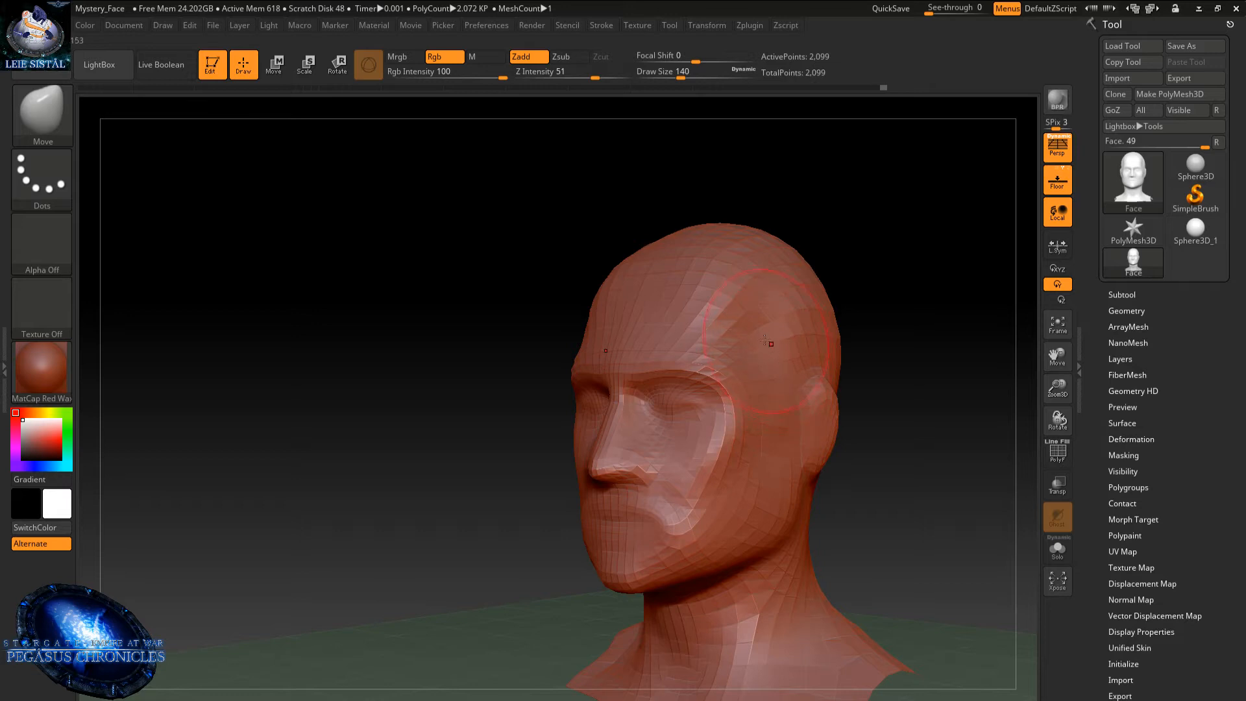
- Round out the upper sides of the skull above the temples with the Move brush at draw size 140
{"action": "left_click_drag", "start_coordinate": [770, 329], "coordinate": [784, 314]}
{"action": "mouse_move", "coordinate": [775, 312]}
{"action": "right_mouse_down"}
{"action": "mouse_move", "coordinate": [826, 317]}
{"action": "mouse_move", "coordinate": [812, 314]}
{"action": "right_mouse_up"}
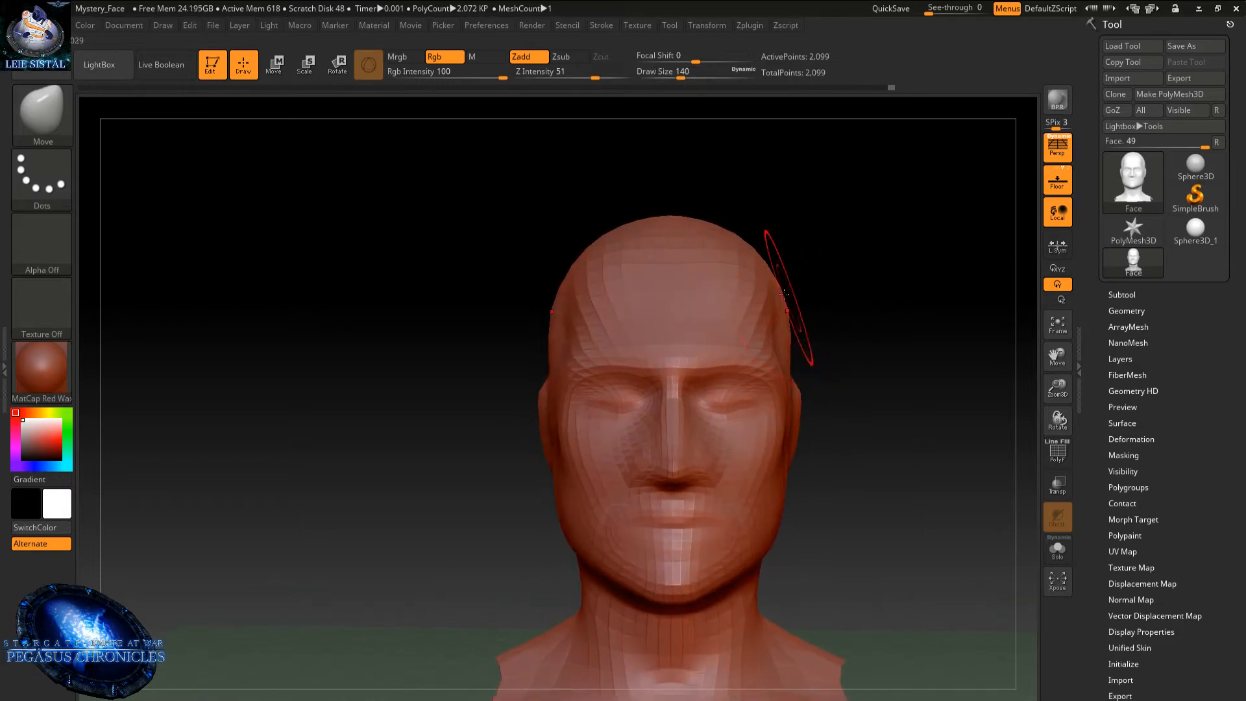
{"action": "left_click_drag", "start_coordinate": [760, 288], "coordinate": [763, 292]}
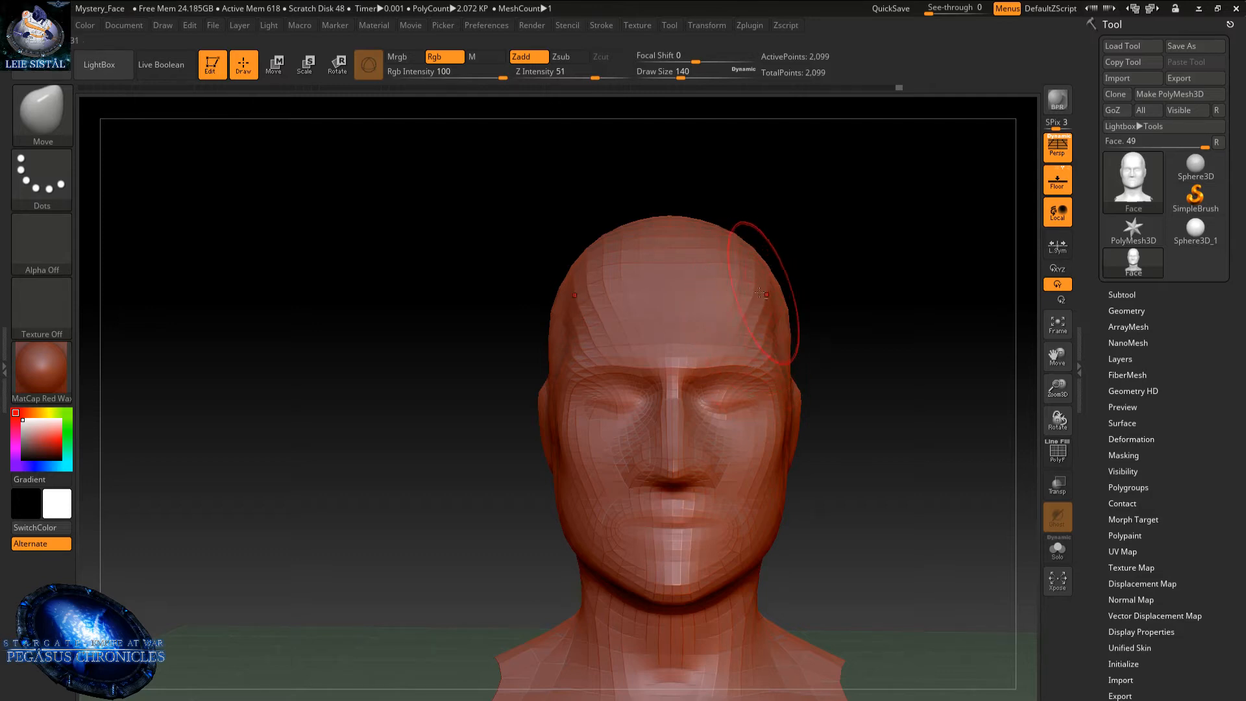
{"action": "right_click_drag", "start_coordinate": [735, 292], "coordinate": [666, 309], "text": "alt"}
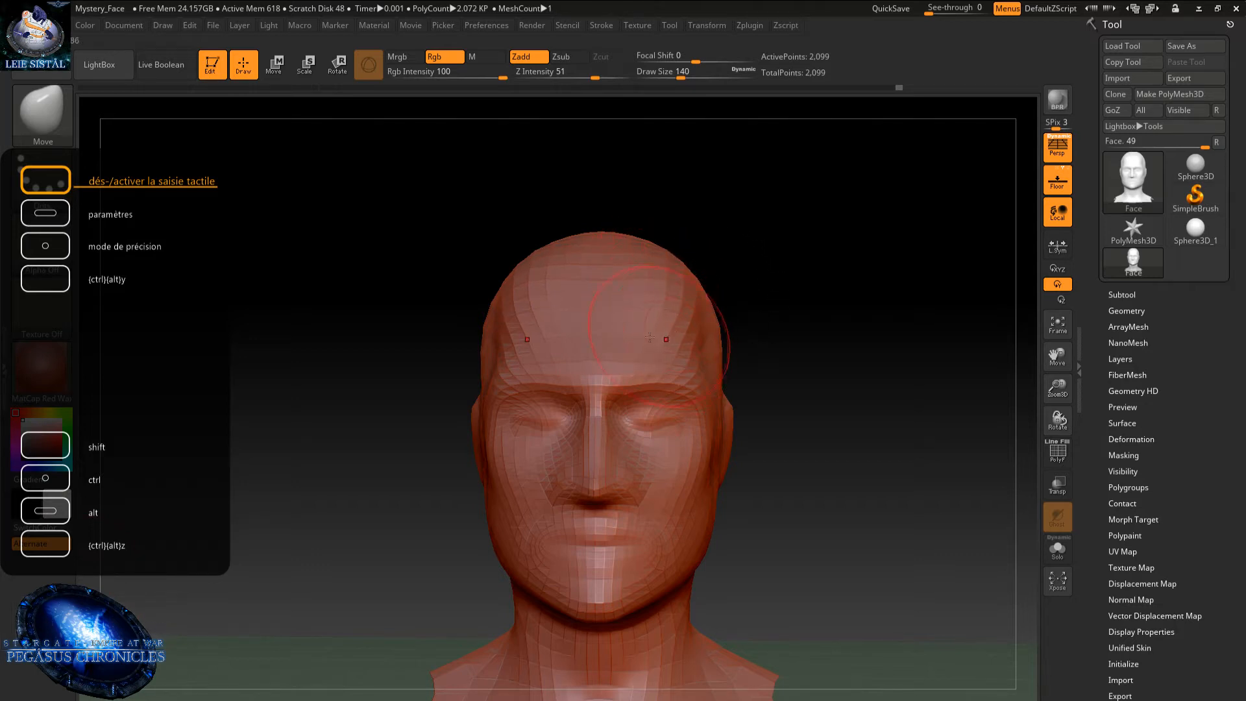
{"action": "mouse_move", "coordinate": [663, 325]}
{"action": "right_mouse_down"}
{"action": "mouse_move", "coordinate": [610, 321]}
{"action": "mouse_move", "coordinate": [658, 299]}
{"action": "mouse_move", "coordinate": [675, 269]}
{"action": "right_mouse_up"}
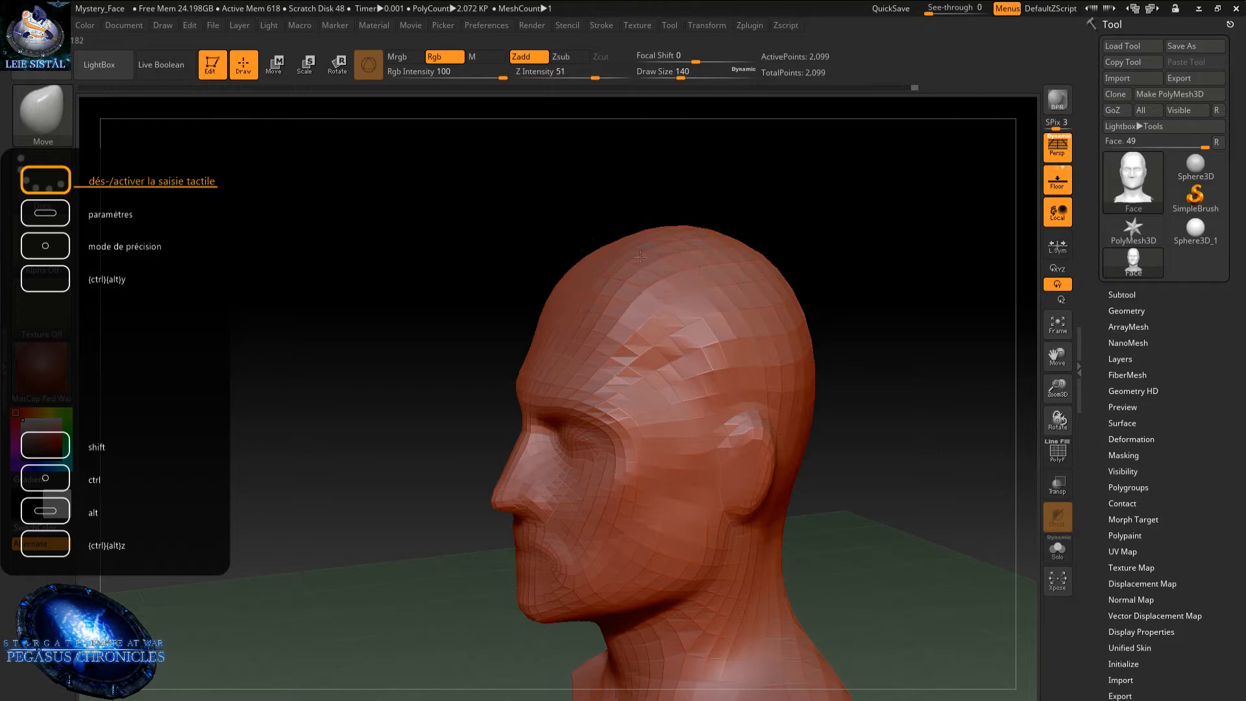
{"action": "mouse_move", "coordinate": [657, 260]}
{"action": "right_mouse_down"}
{"action": "mouse_move", "coordinate": [714, 292]}
{"action": "mouse_move", "coordinate": [700, 331]}
{"action": "mouse_move", "coordinate": [713, 365]}
{"action": "mouse_move", "coordinate": [774, 383]}
{"action": "right_mouse_up"}
- Set the Move brush's draw size to 112 and refine the cheeks below the eyes and the side of the jaw
{"action": "mouse_move", "coordinate": [747, 426]}
{"action": "right_mouse_down"}
{"action": "mouse_move", "coordinate": [745, 312]}
{"action": "mouse_move", "coordinate": [701, 347]}
{"action": "right_mouse_up"}
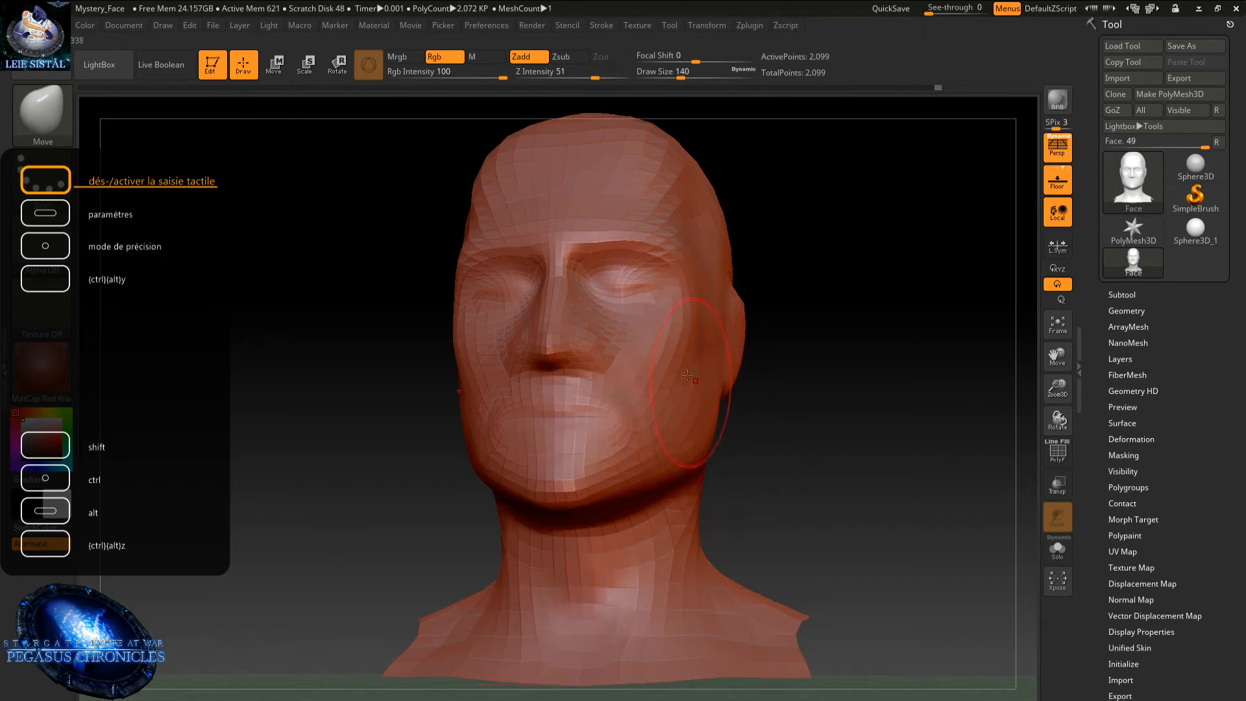
{"action": "right_click_drag", "start_coordinate": [570, 366], "coordinate": [598, 348], "text": "ctrl"}
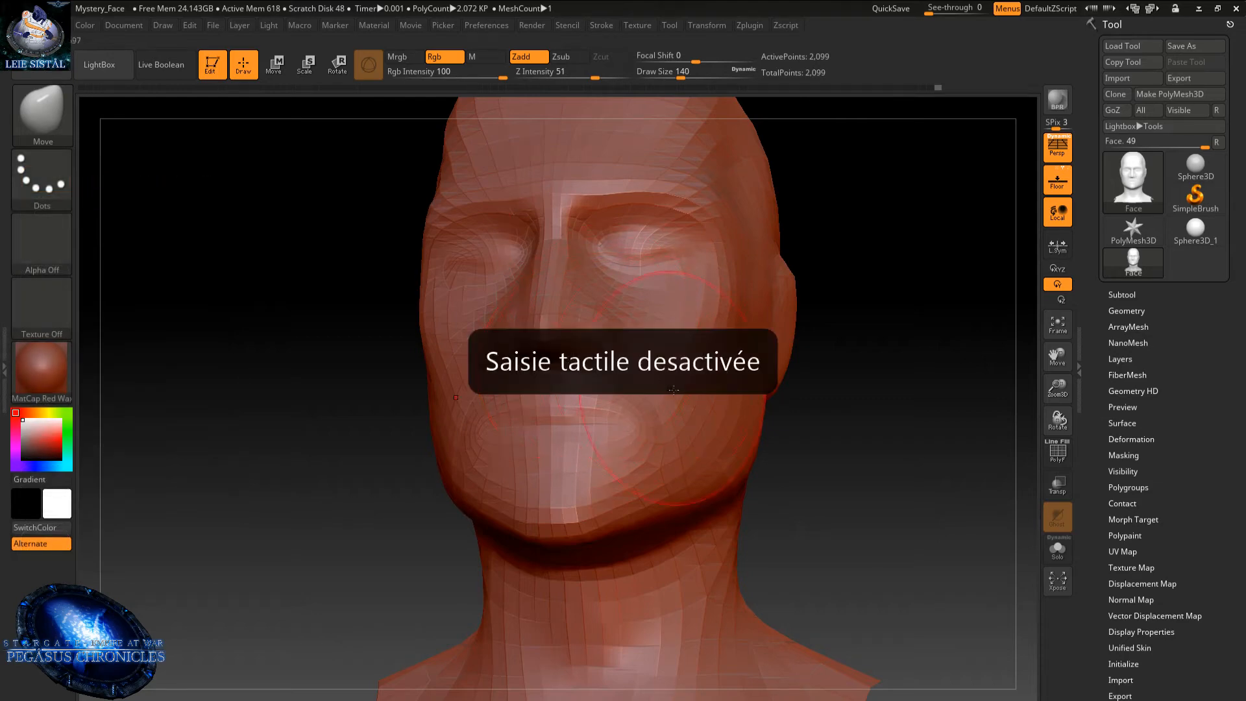
{"action": "right_click_drag", "start_coordinate": [589, 357], "coordinate": [526, 351]}
{"action": "right_click", "coordinate": [604, 327]}
{"action": "left_click_drag", "start_coordinate": [606, 330], "coordinate": [602, 330]}
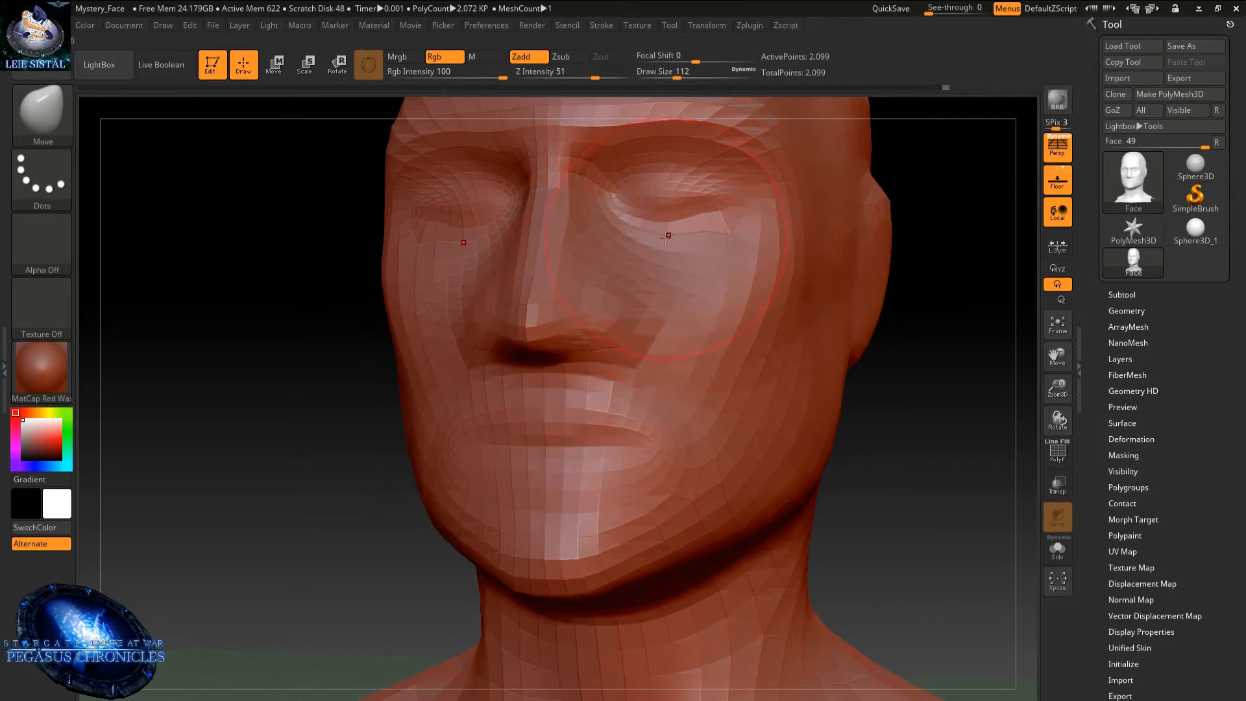
{"action": "mouse_move", "coordinate": [678, 357]}
{"action": "right_mouse_down"}
{"action": "mouse_move", "coordinate": [701, 433]}
{"action": "mouse_move", "coordinate": [738, 472]}
{"action": "right_mouse_up"}
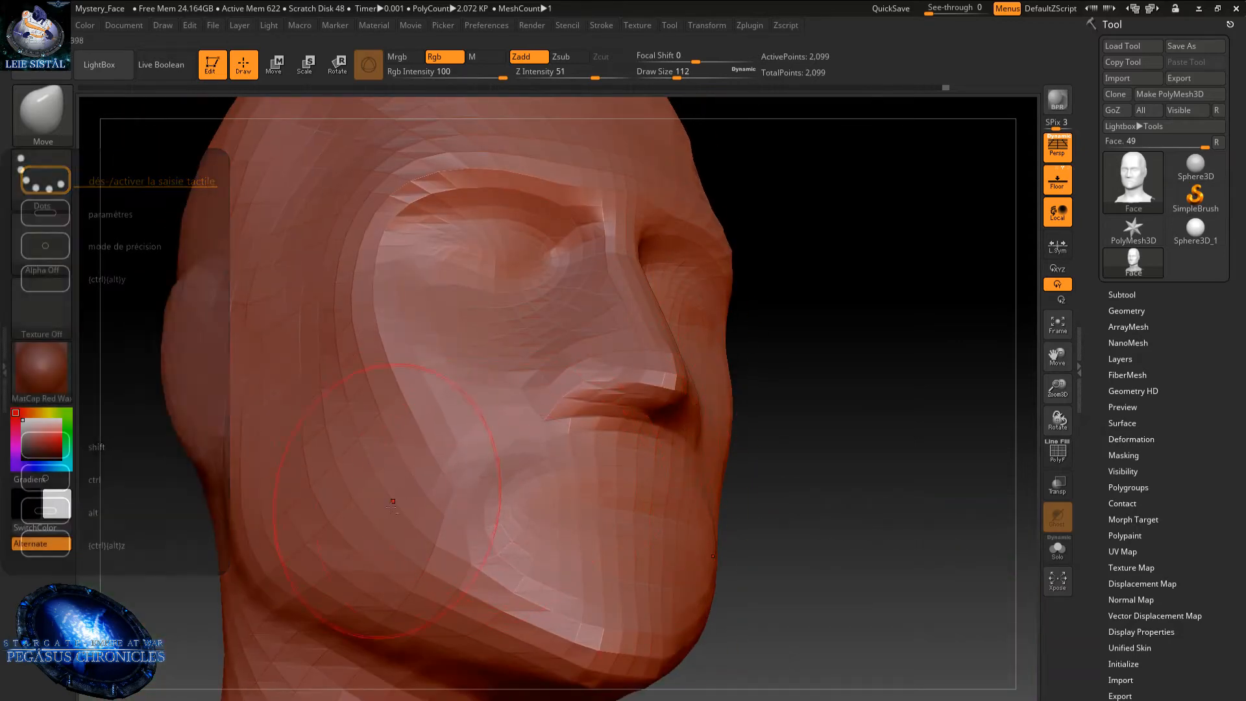
{"action": "right_click_drag", "start_coordinate": [484, 501], "coordinate": [458, 562], "text": "alt"}
{"action": "mouse_move", "coordinate": [292, 361]}
{"action": "right_mouse_down", "text": "alt"}
{"action": "mouse_move", "coordinate": [324, 421]}
{"action": "mouse_move", "coordinate": [299, 344]}
{"action": "right_mouse_up", "text": "alt"}
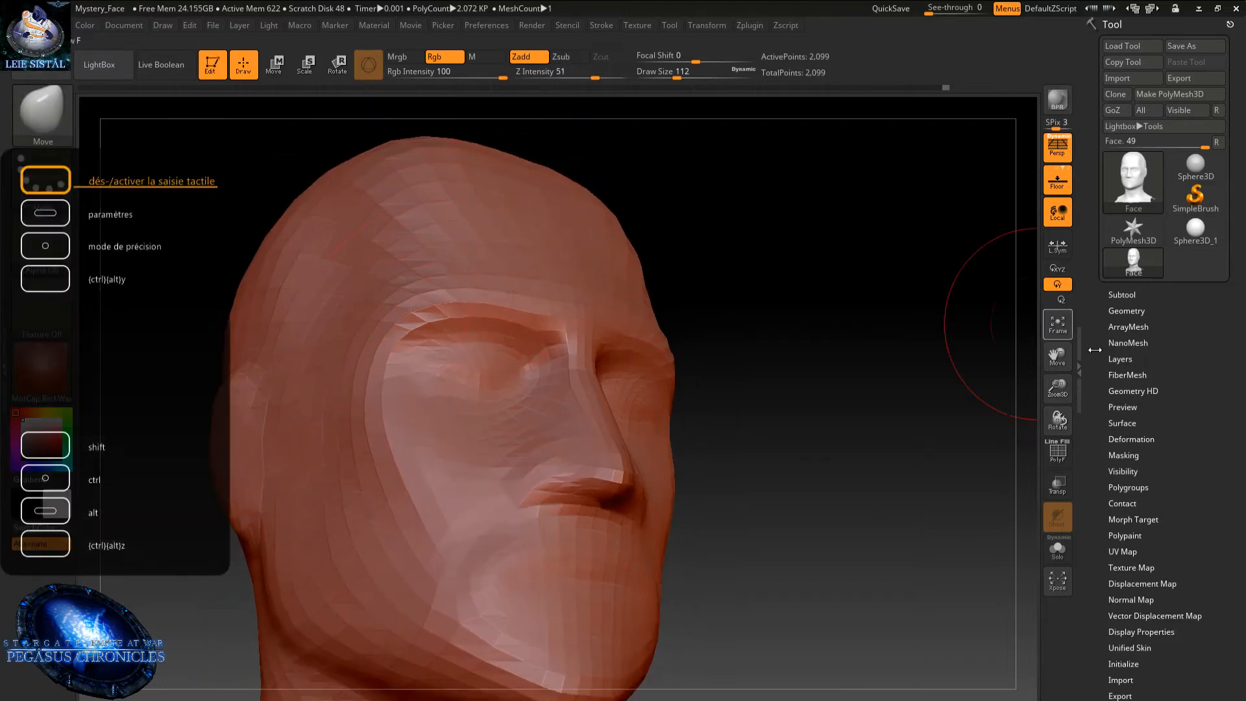
- Divide the head mesh once to subdivision level 2 with smoothing on, and check the forehead and skull
{"action": "left_click", "coordinate": [1126, 311]}
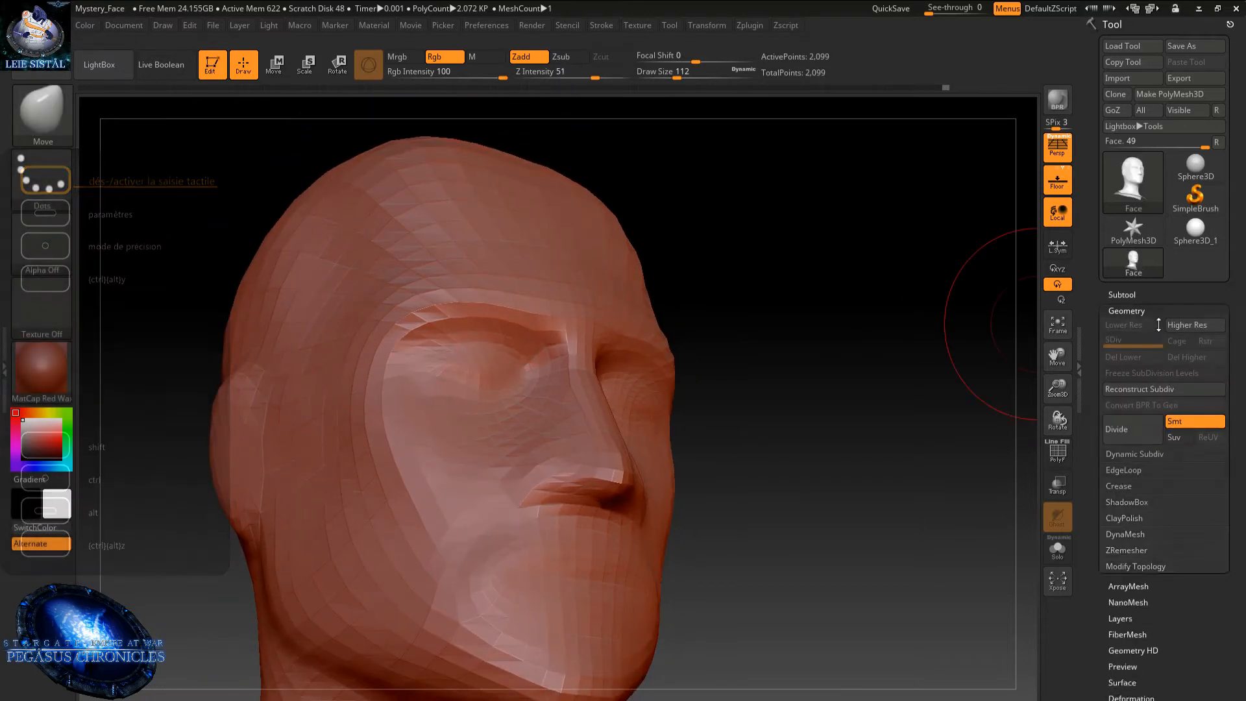
{"action": "left_click", "coordinate": [1131, 433]}
{"action": "mouse_move", "coordinate": [860, 286]}
{"action": "right_mouse_down"}
{"action": "mouse_move", "coordinate": [812, 380]}
{"action": "mouse_move", "coordinate": [736, 370]}
{"action": "mouse_move", "coordinate": [713, 351]}
{"action": "right_mouse_up"}
{"action": "mouse_move", "coordinate": [703, 281]}
{"action": "right_mouse_down"}
{"action": "mouse_move", "coordinate": [733, 275]}
{"action": "mouse_move", "coordinate": [718, 389]}
{"action": "mouse_move", "coordinate": [731, 259]}
{"action": "mouse_move", "coordinate": [649, 305]}
{"action": "right_mouse_up"}
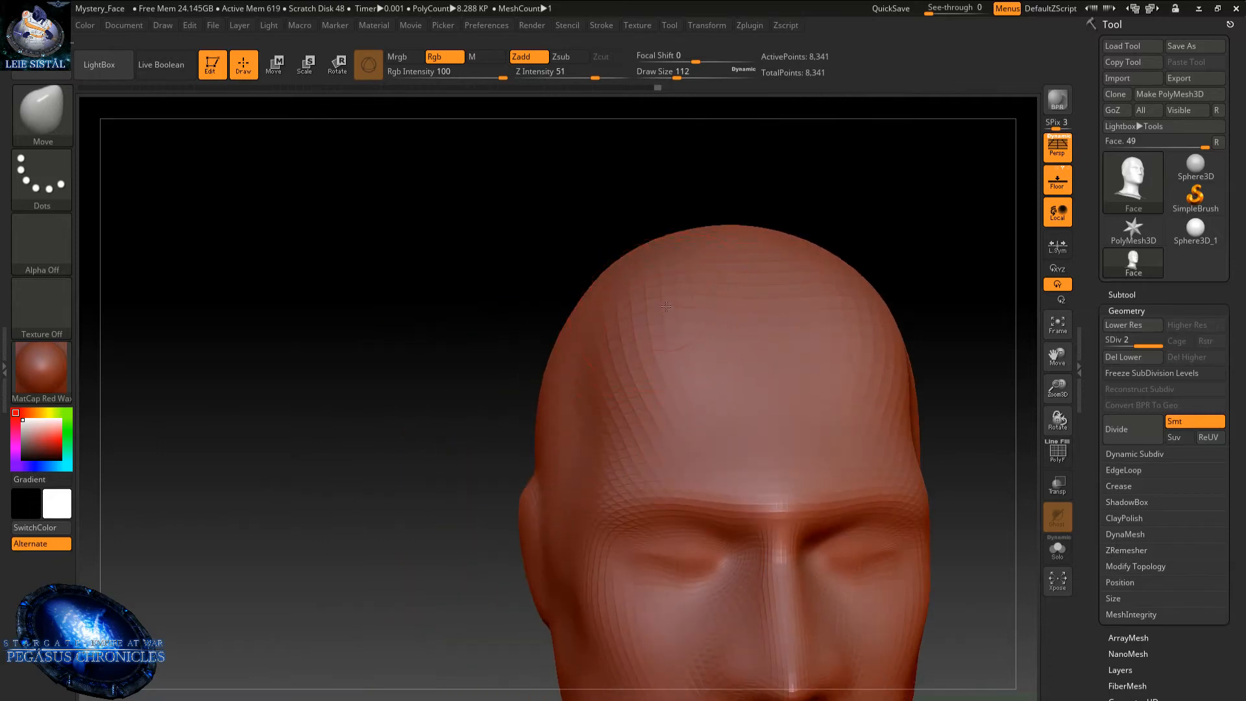
{"action": "mouse_move", "coordinate": [769, 338]}
{"action": "right_mouse_down"}
{"action": "mouse_move", "coordinate": [779, 375]}
{"action": "mouse_move", "coordinate": [798, 270]}
{"action": "mouse_move", "coordinate": [725, 231]}
{"action": "right_mouse_up"}
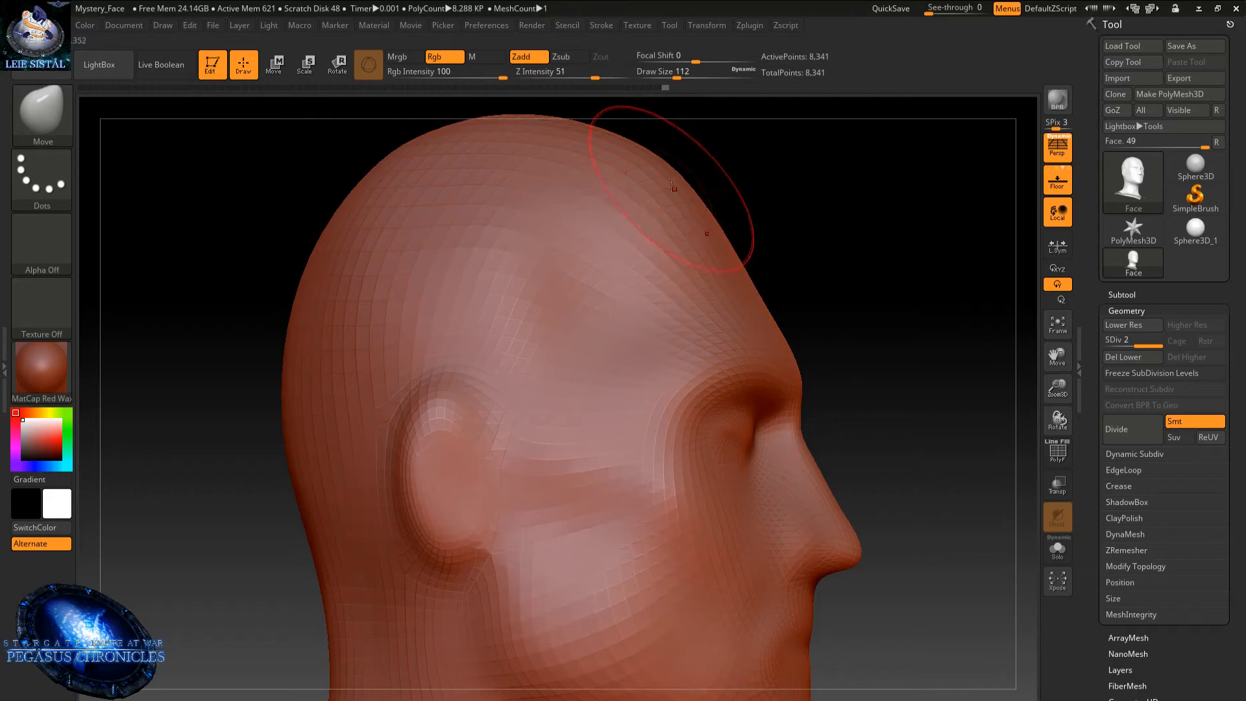
- Smooth the forehead and the side of the upper face with the Smooth brush at draw size 112
{"action": "key", "text": "shift"}
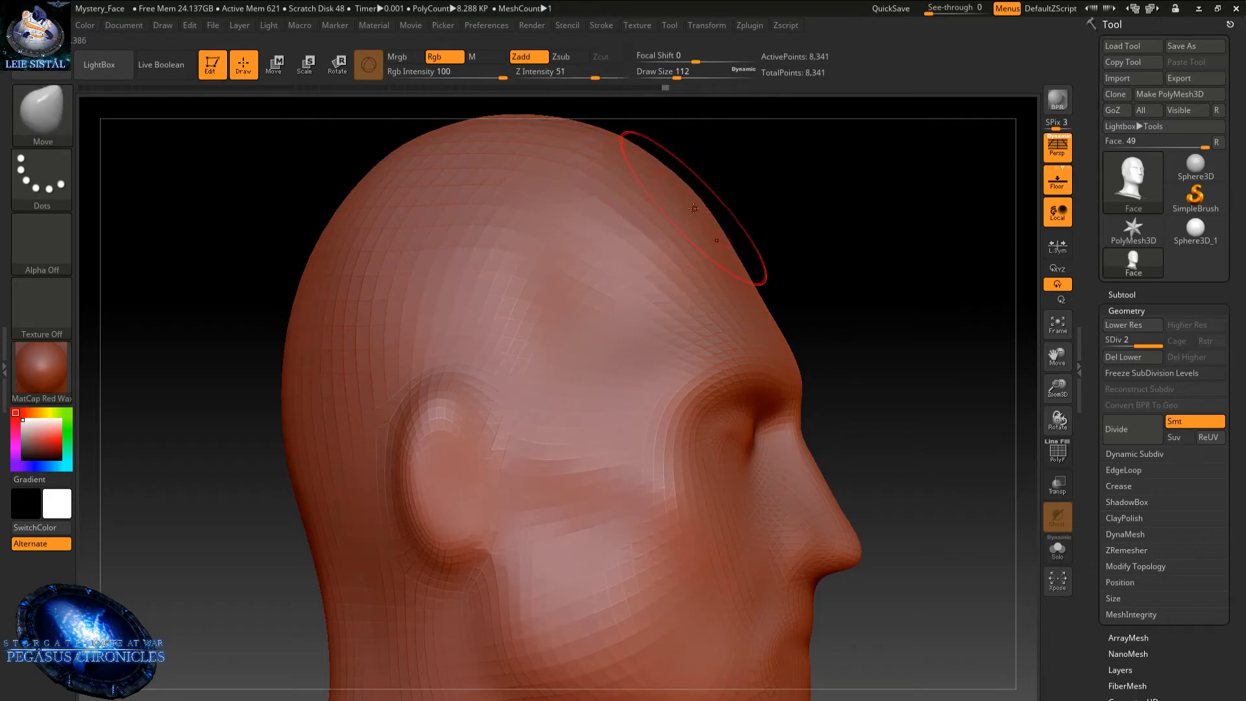
{"action": "left_click_drag", "start_coordinate": [692, 208], "coordinate": [689, 200], "text": "shift"}
{"action": "mouse_move", "coordinate": [720, 230]}
{"action": "right_mouse_down"}
{"action": "mouse_move", "coordinate": [656, 199]}
{"action": "mouse_move", "coordinate": [656, 350]}
{"action": "right_mouse_up"}
{"action": "mouse_move", "coordinate": [656, 350]}
{"action": "left_mouse_down", "text": "shift"}
{"action": "mouse_move", "coordinate": [716, 350]}
{"action": "mouse_move", "coordinate": [721, 364]}
{"action": "left_mouse_up", "text": "shift"}
{"action": "mouse_move", "coordinate": [747, 429]}
{"action": "left_mouse_down", "text": "shift"}
{"action": "mouse_move", "coordinate": [738, 399]}
{"action": "mouse_move", "coordinate": [671, 369]}
{"action": "mouse_move", "coordinate": [606, 382]}
{"action": "mouse_move", "coordinate": [562, 370]}
{"action": "left_mouse_up", "text": "shift"}
{"action": "right_click_drag", "start_coordinate": [591, 442], "coordinate": [616, 217], "text": "alt"}
{"action": "right_click_drag", "start_coordinate": [654, 435], "coordinate": [584, 378]}
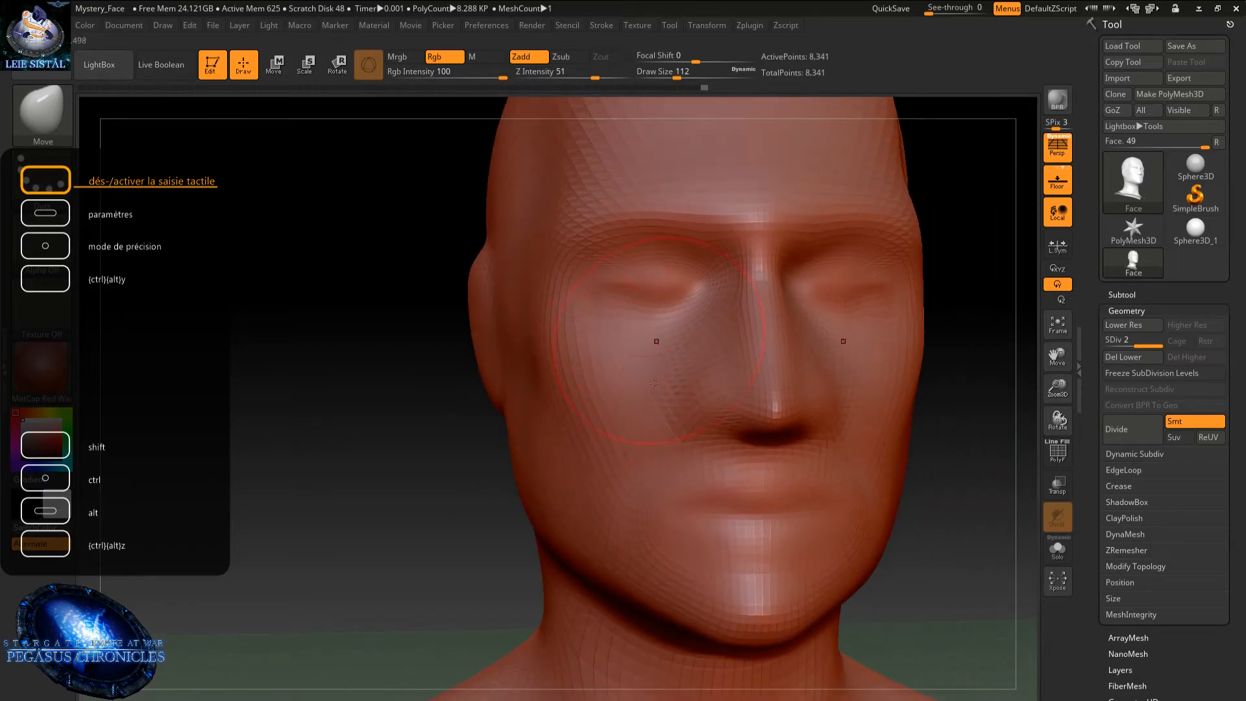
- Build up the underside of the nose with the ClayBuildup brush at draw size 31
{"action": "left_click", "coordinate": [37, 114]}
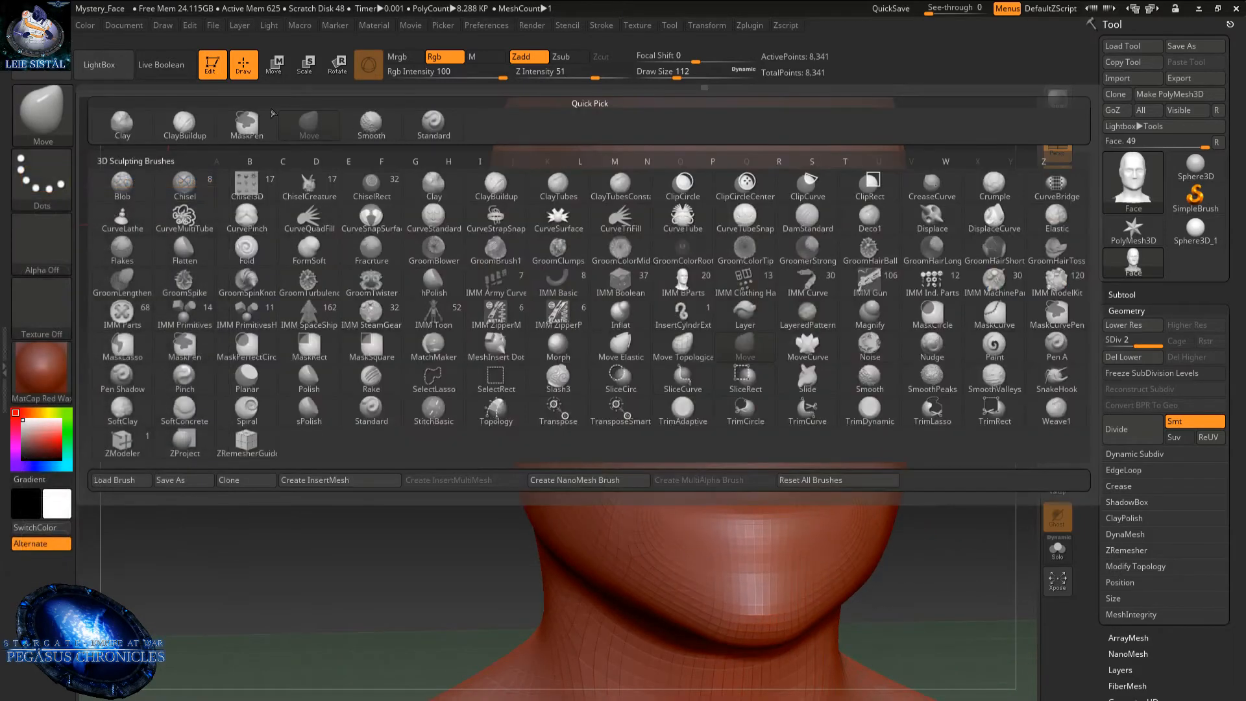
{"action": "left_click", "coordinate": [184, 122]}
{"action": "right_click", "coordinate": [720, 361]}
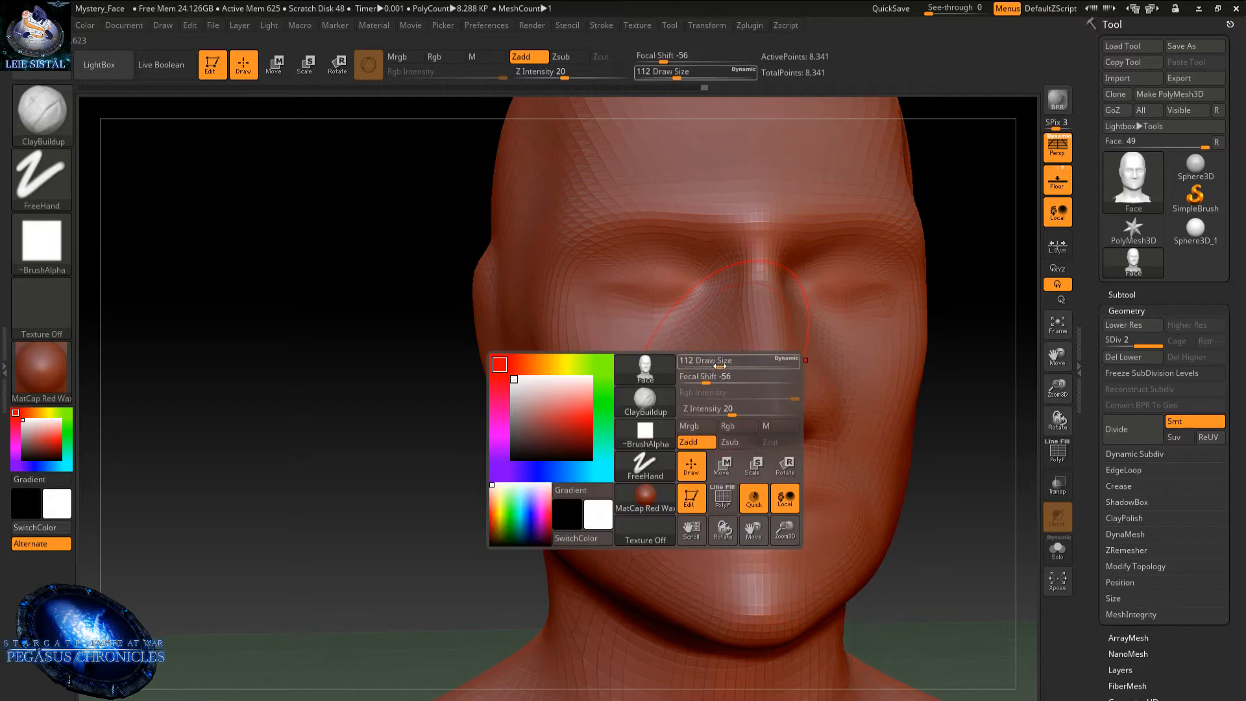
{"action": "left_click_drag", "start_coordinate": [719, 362], "coordinate": [701, 362]}
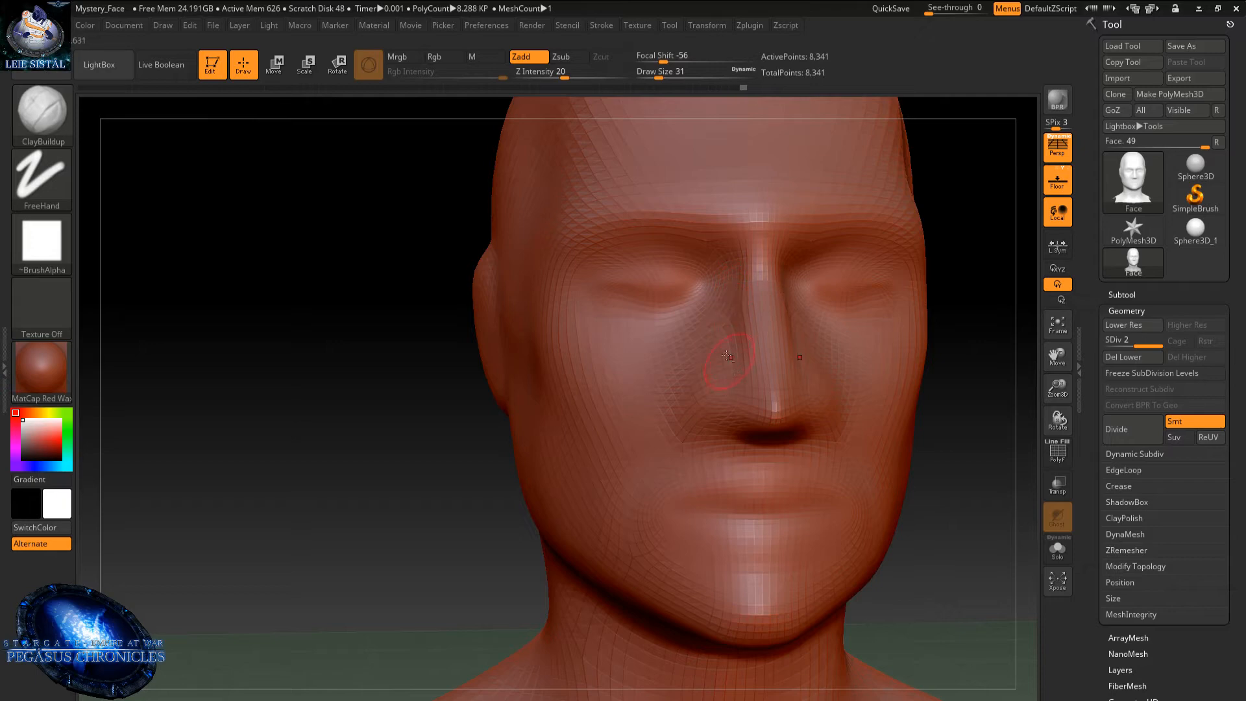
{"action": "left_click_drag", "start_coordinate": [715, 449], "coordinate": [769, 447]}
{"action": "mouse_move", "coordinate": [756, 449]}
{"action": "right_mouse_down"}
{"action": "mouse_move", "coordinate": [698, 352]}
{"action": "mouse_move", "coordinate": [631, 355]}
{"action": "right_mouse_up"}
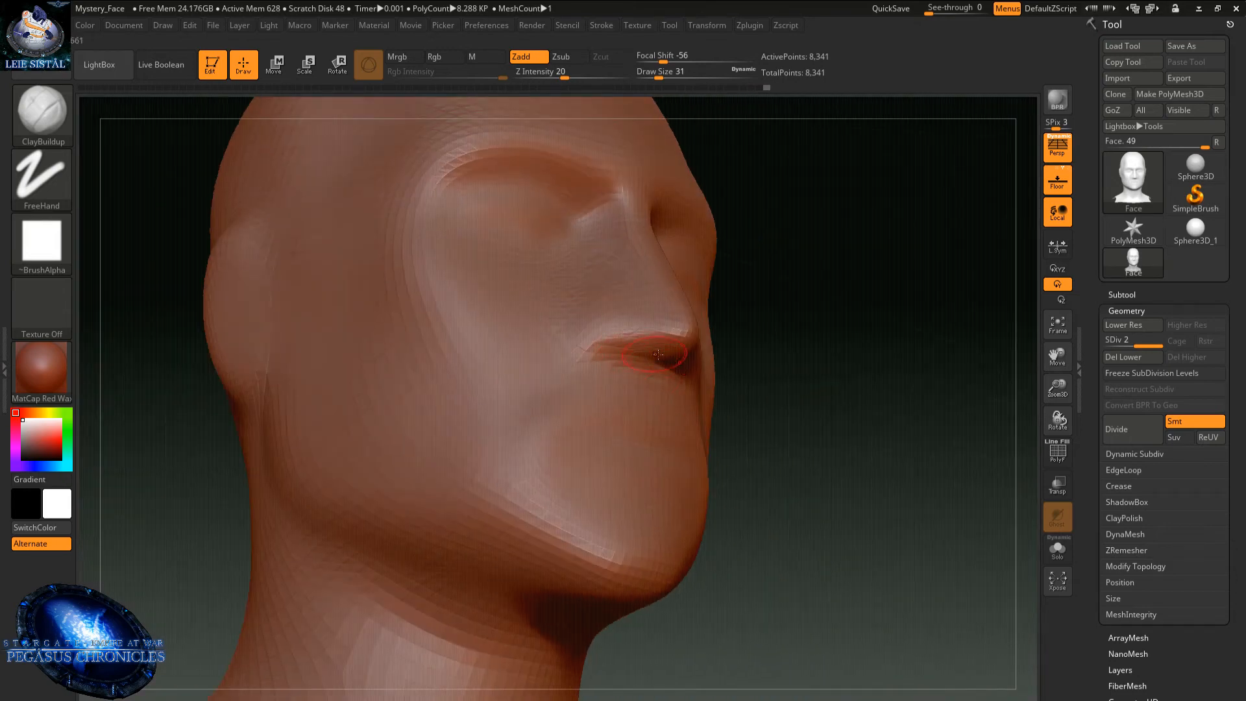
{"action": "left_click_drag", "start_coordinate": [684, 354], "coordinate": [664, 357]}
{"action": "right_click_drag", "start_coordinate": [665, 357], "coordinate": [633, 374]}
{"action": "left_click_drag", "start_coordinate": [633, 374], "coordinate": [652, 357]}
{"action": "right_click_drag", "start_coordinate": [692, 377], "coordinate": [676, 284]}
{"action": "right_click_drag", "start_coordinate": [673, 372], "coordinate": [682, 424]}
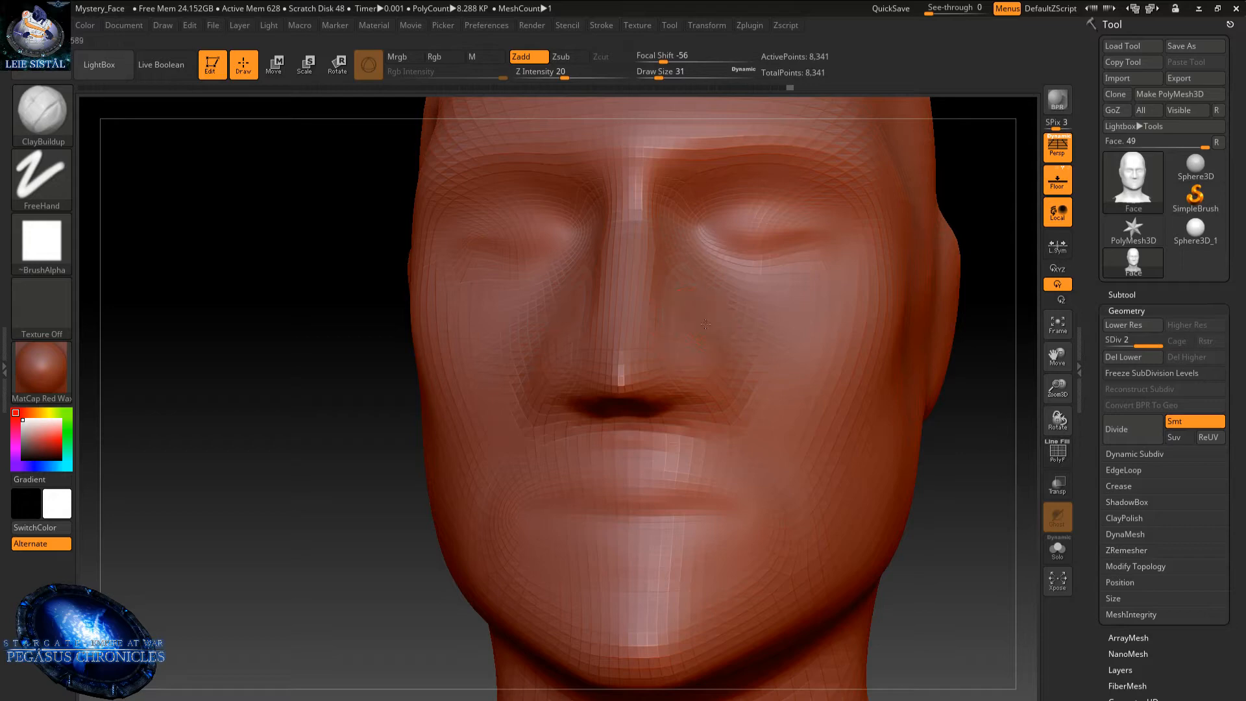
- Carve the side of the nose below the bridge with ClayBuildup at draw size 31 and smooth the strokes
{"action": "right_click_drag", "start_coordinate": [705, 323], "coordinate": [743, 286]}
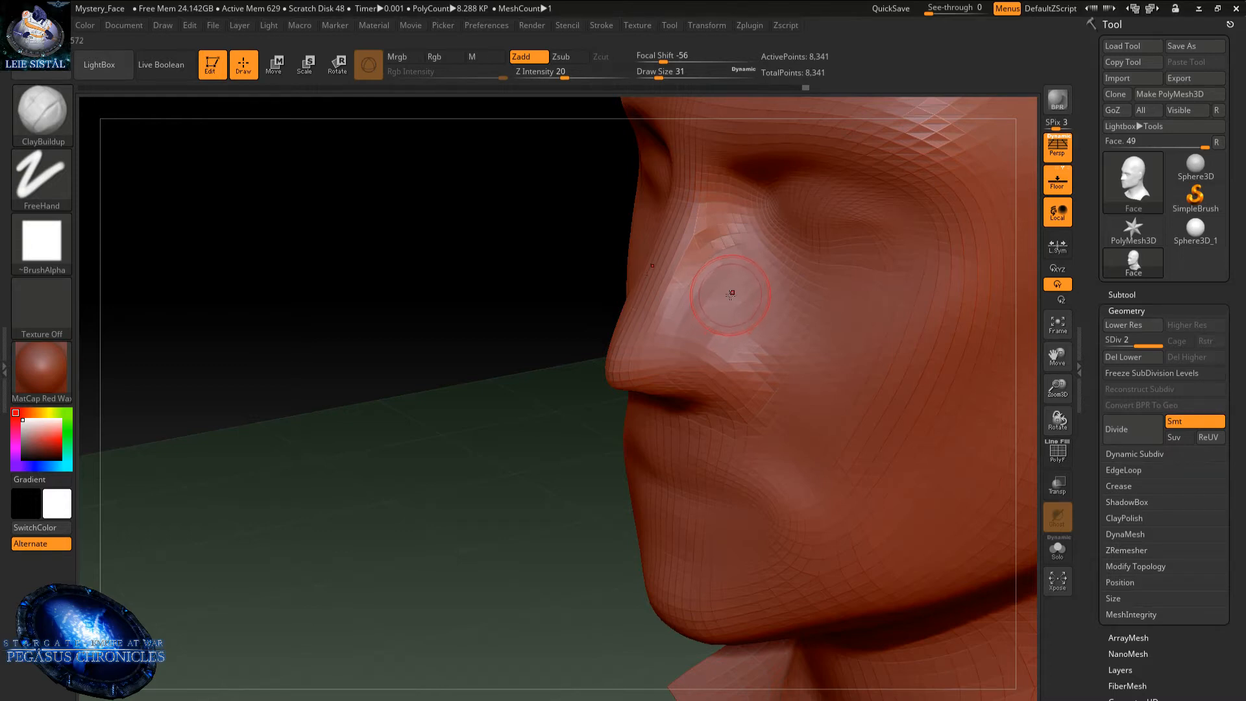
{"action": "mouse_move", "coordinate": [731, 294]}
{"action": "left_mouse_down", "text": "alt"}
{"action": "mouse_move", "coordinate": [740, 270]}
{"action": "mouse_move", "coordinate": [783, 278]}
{"action": "left_mouse_up", "text": "alt"}
{"action": "right_click_drag", "start_coordinate": [726, 214], "coordinate": [716, 309], "text": "alt"}
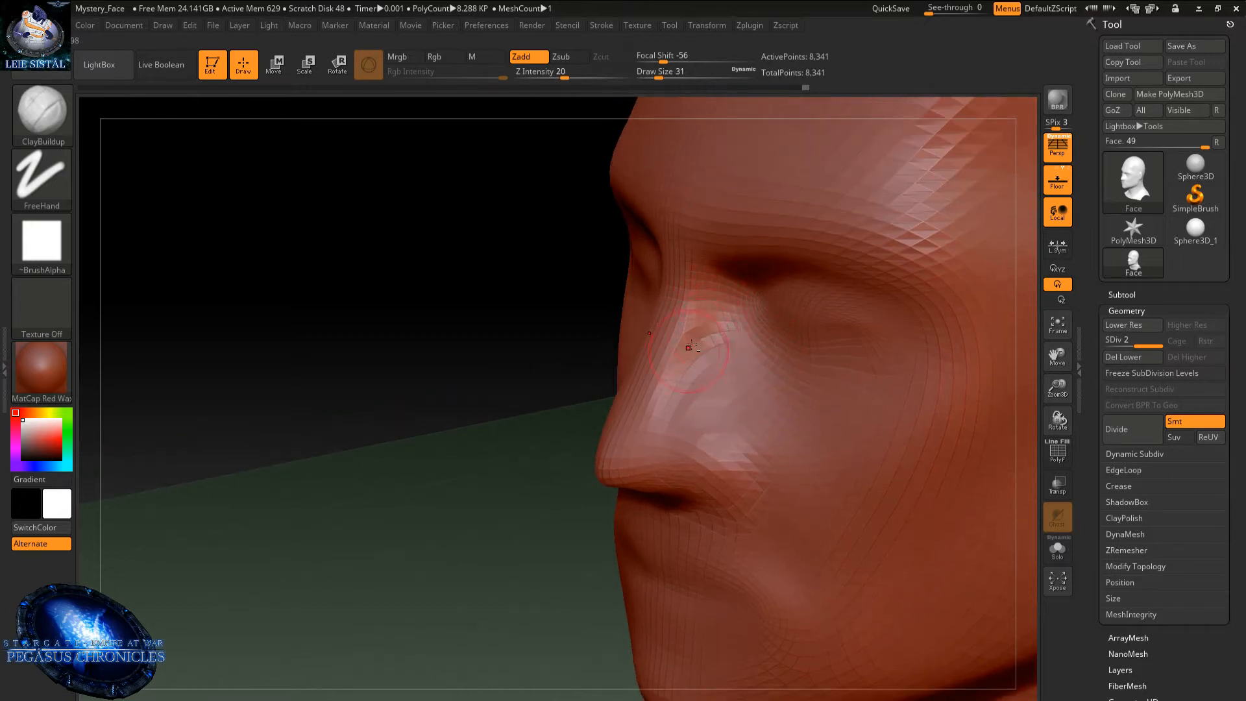
{"action": "key", "text": "shift"}
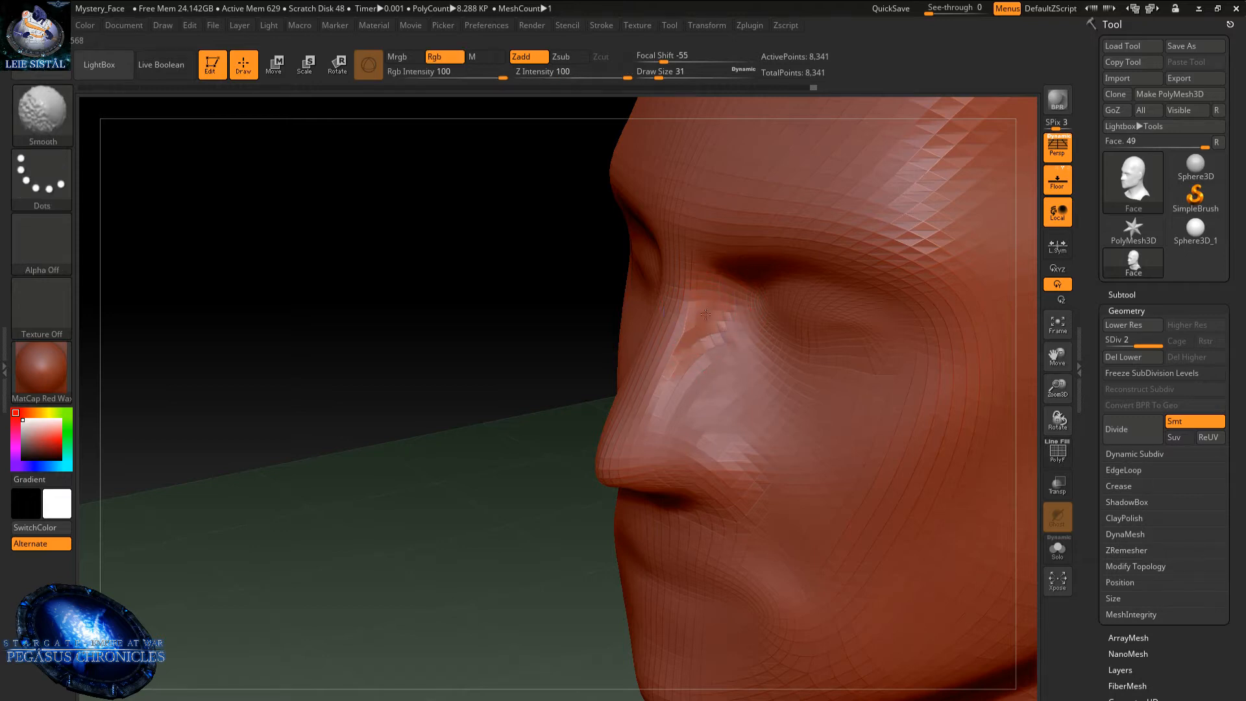
{"action": "left_click_drag", "start_coordinate": [705, 315], "coordinate": [651, 415], "text": "shift"}
{"action": "right_click_drag", "start_coordinate": [651, 415], "coordinate": [723, 342]}
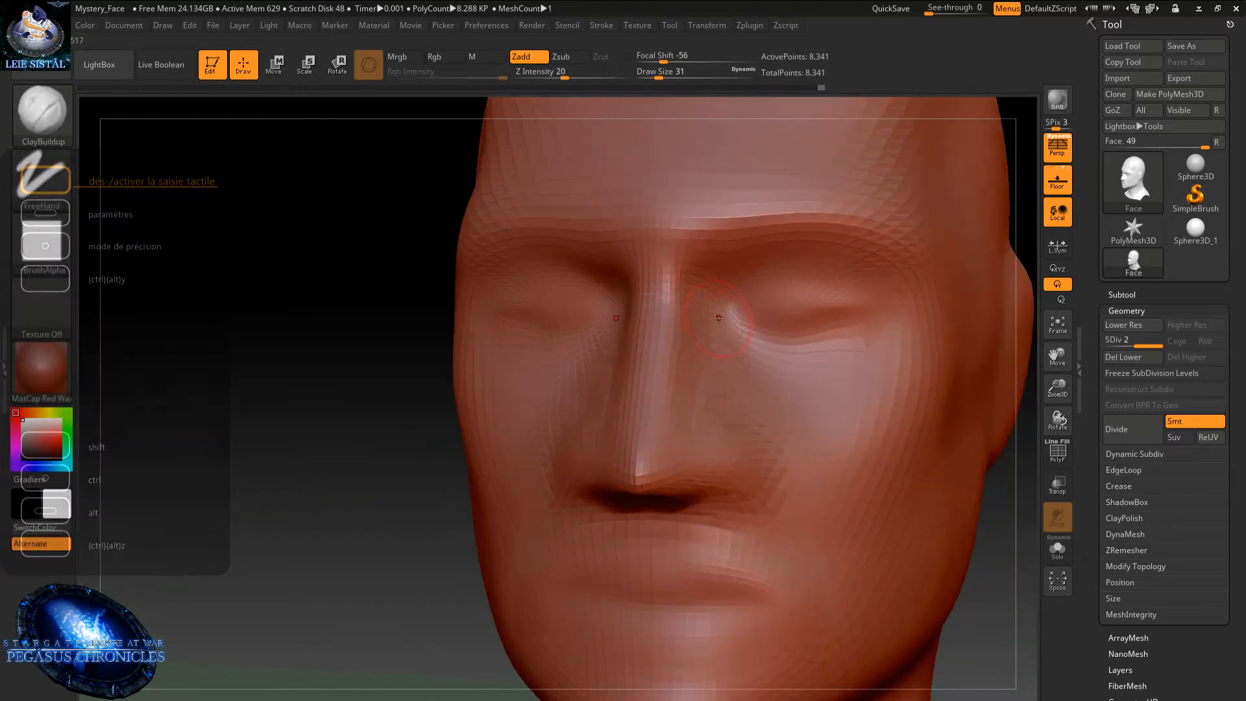
- Add clay between the inner eye corner and the side of the nose, and blend it into the cheek
{"action": "mouse_move", "coordinate": [717, 349]}
{"action": "left_mouse_down"}
{"action": "mouse_move", "coordinate": [740, 371]}
{"action": "mouse_move", "coordinate": [724, 368]}
{"action": "left_mouse_up"}
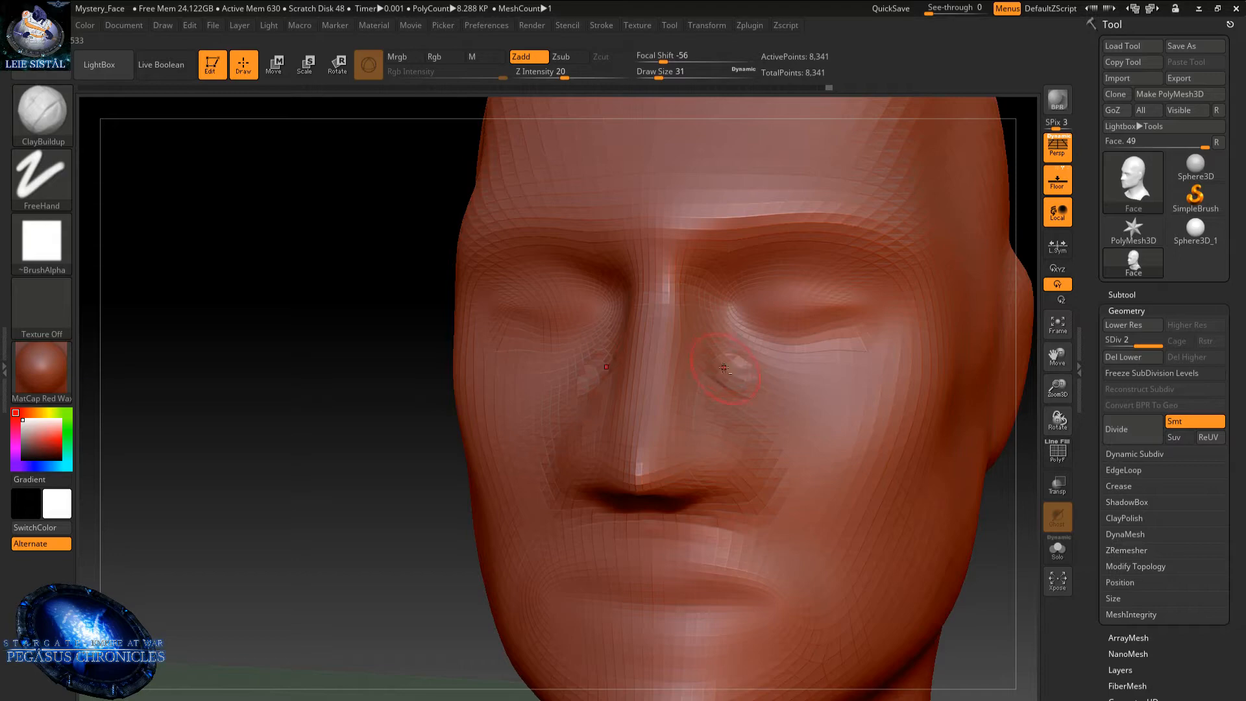
{"action": "right_click_drag", "start_coordinate": [737, 362], "coordinate": [723, 373]}
{"action": "left_click_drag", "start_coordinate": [718, 370], "coordinate": [735, 385], "text": "shift"}
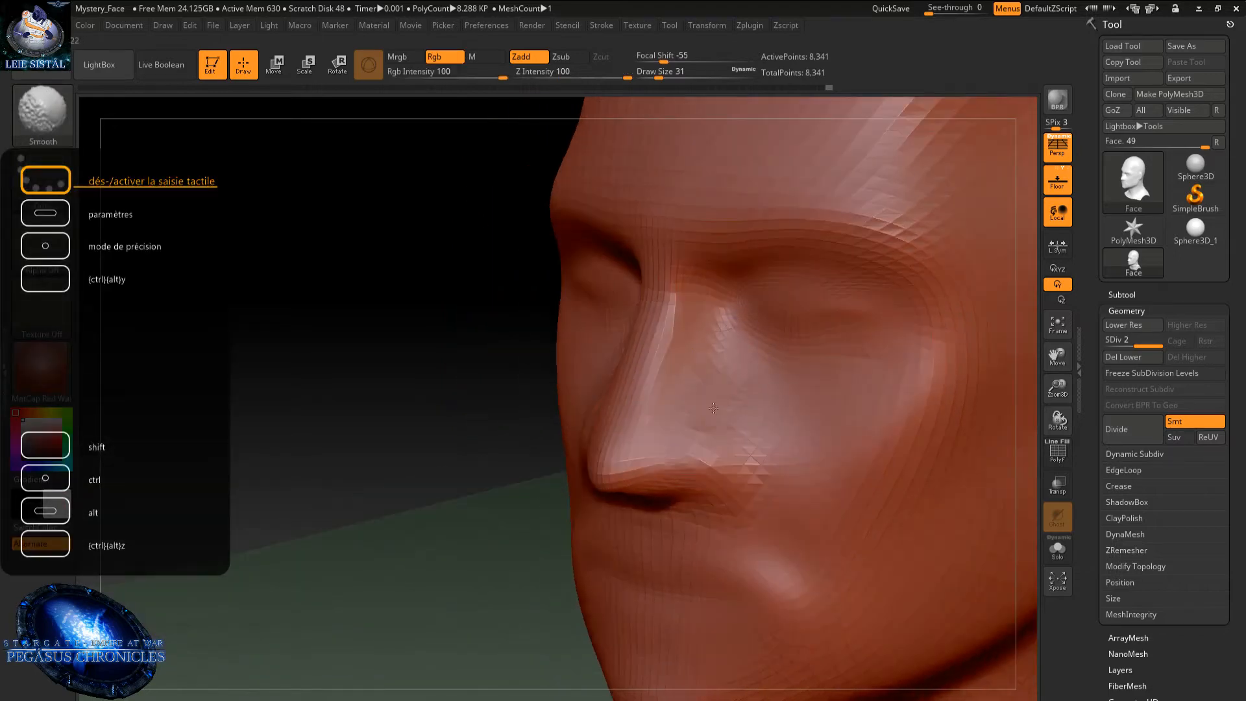
{"action": "mouse_move", "coordinate": [734, 385]}
{"action": "right_mouse_down"}
{"action": "mouse_move", "coordinate": [769, 391]}
{"action": "mouse_move", "coordinate": [743, 373]}
{"action": "right_mouse_up"}
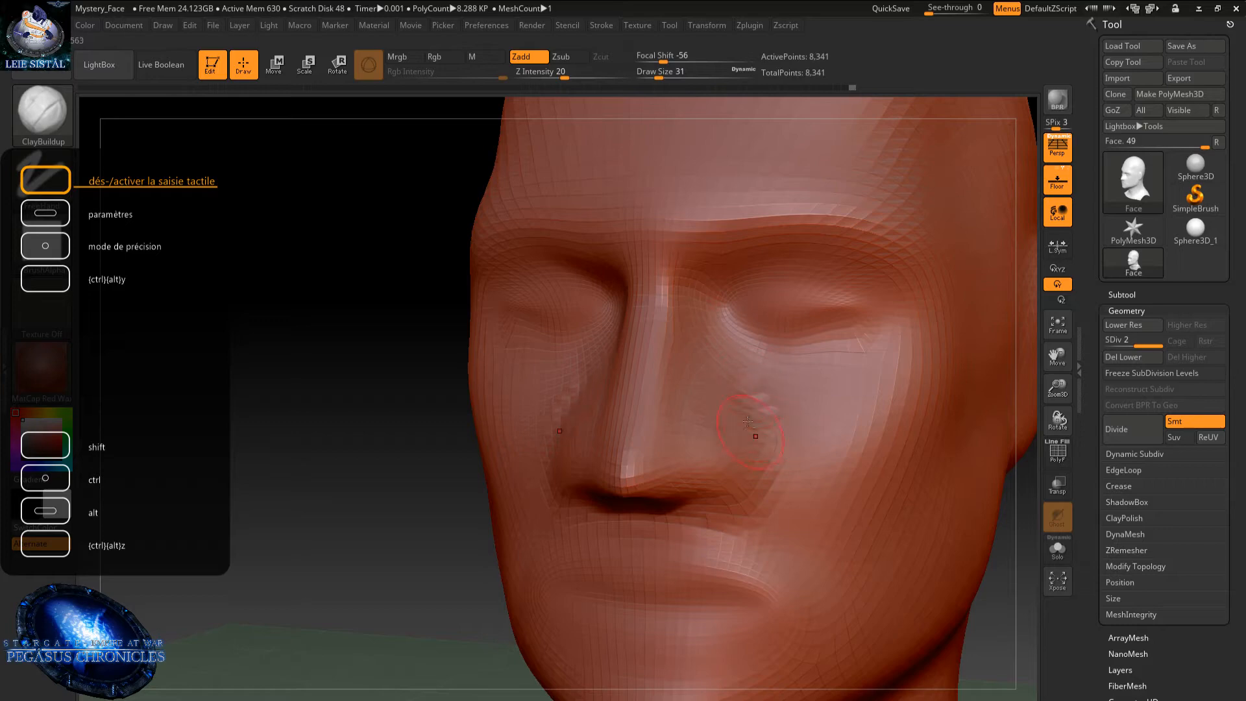
{"action": "mouse_move", "coordinate": [729, 478]}
{"action": "right_mouse_down", "text": "alt"}
{"action": "mouse_move", "coordinate": [730, 316]}
{"action": "mouse_move", "coordinate": [726, 355]}
{"action": "right_mouse_up", "text": "alt"}
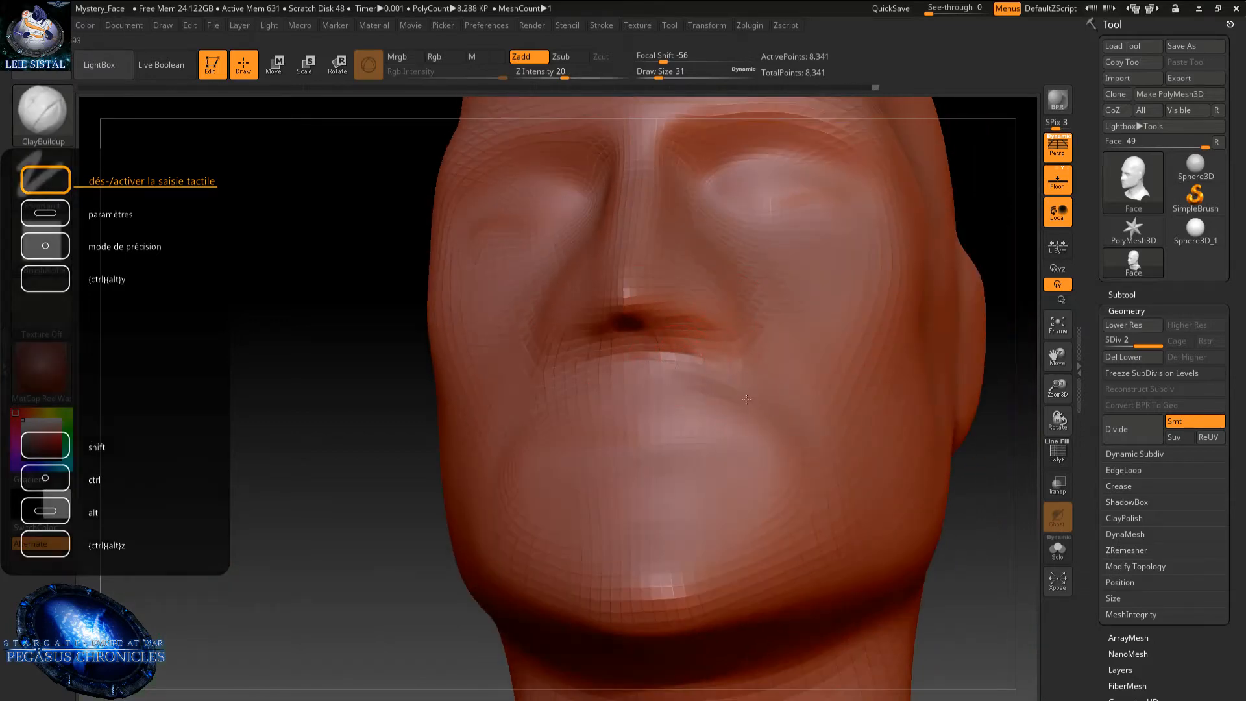
- Build up the lower cheek beside the corner of the mouth with ClayBuildup, and smooth the area
{"action": "key", "text": "shift"}
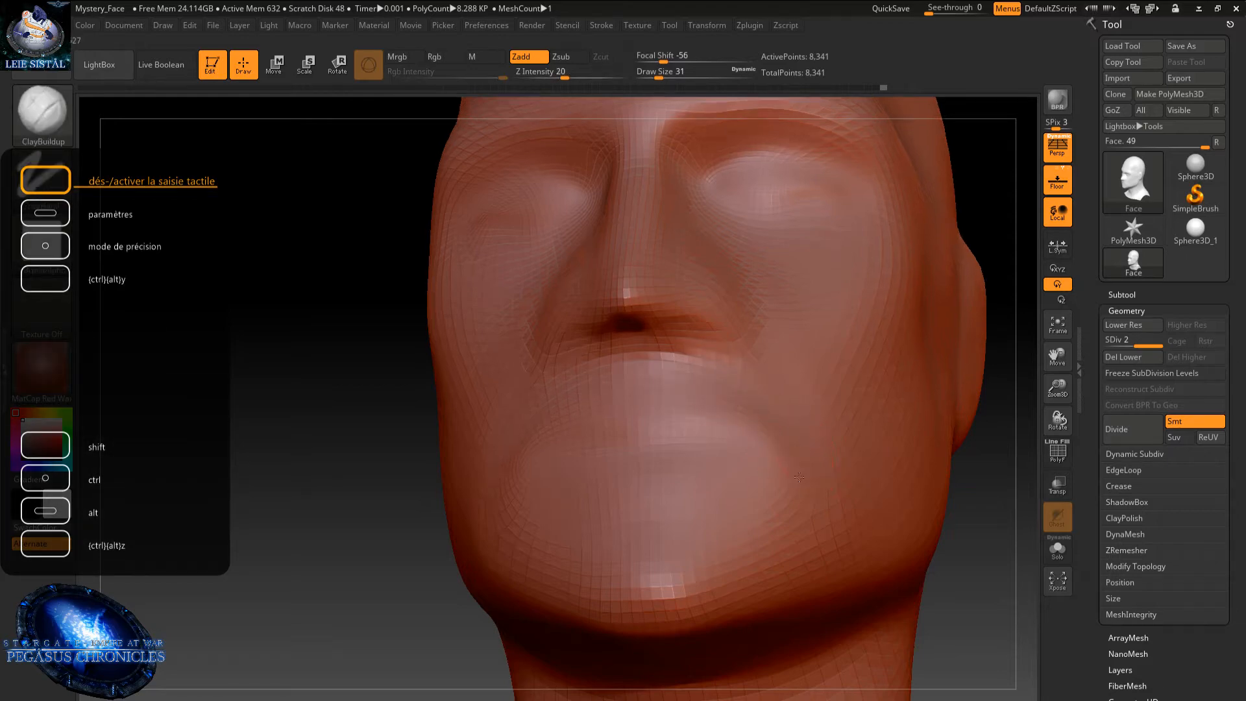
{"action": "right_click_drag", "start_coordinate": [814, 396], "coordinate": [802, 449]}
{"action": "left_click", "coordinate": [809, 425]}
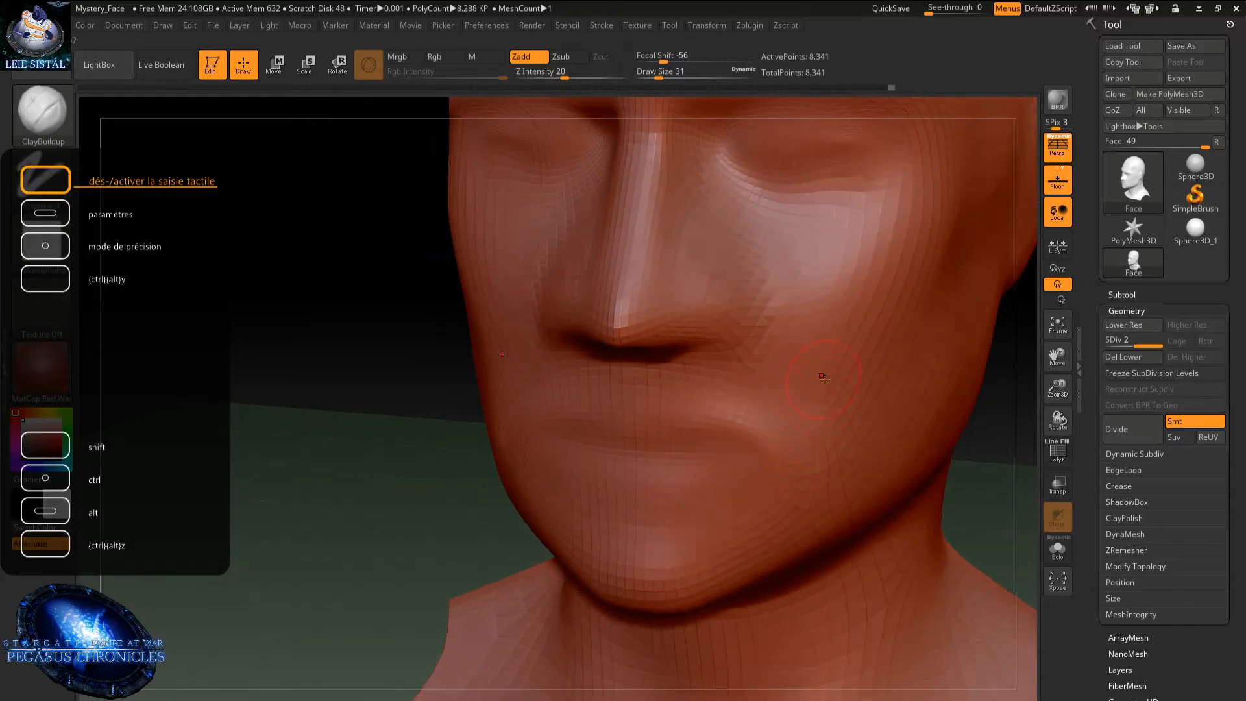
{"action": "mouse_move", "coordinate": [838, 494]}
{"action": "left_mouse_down"}
{"action": "mouse_move", "coordinate": [846, 445]}
{"action": "mouse_move", "coordinate": [819, 464]}
{"action": "left_mouse_up"}
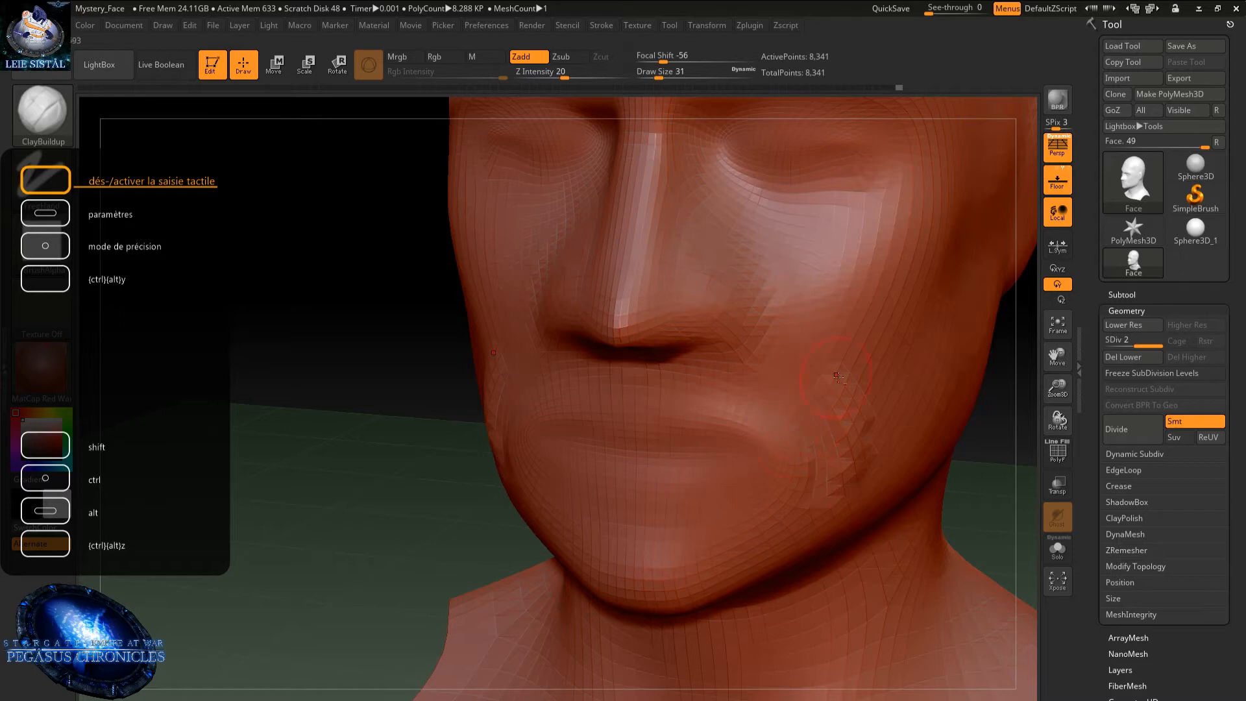
{"action": "left_click_drag", "start_coordinate": [803, 403], "coordinate": [755, 448], "text": "shift"}
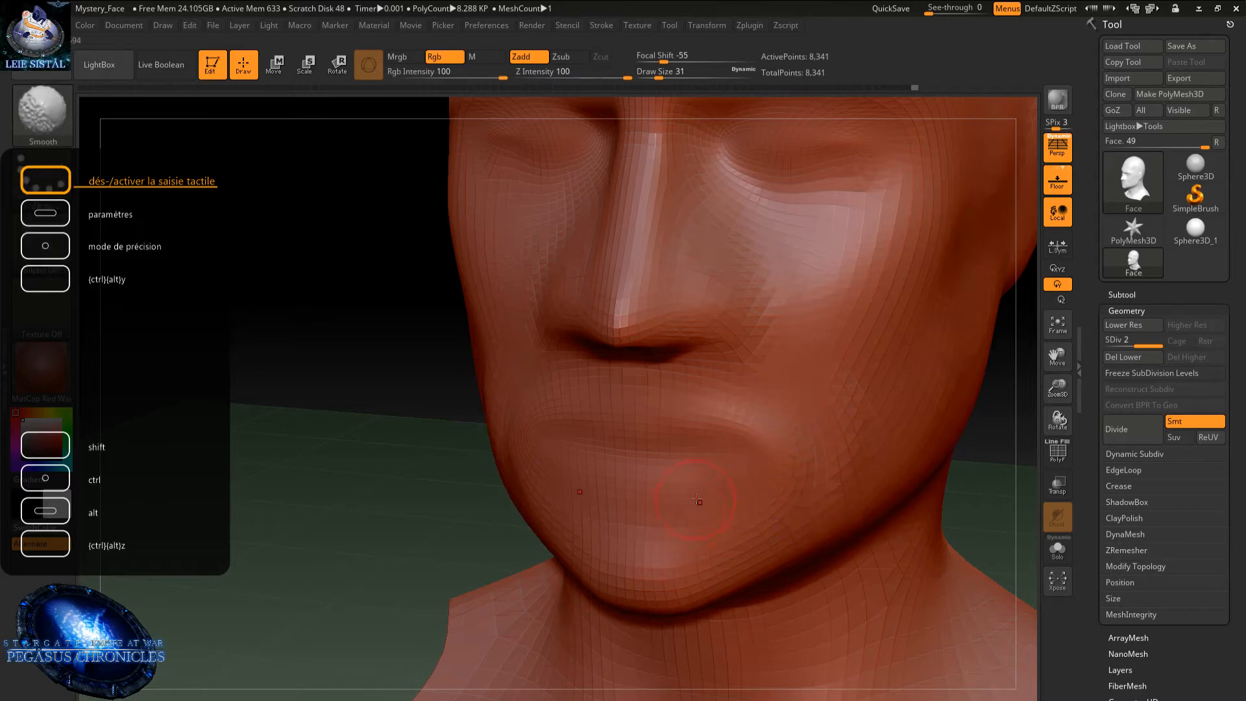
- Form the lower lip with ClayBuildup strokes across the mouth and soften its edges
{"action": "mouse_move", "coordinate": [617, 500]}
{"action": "right_mouse_down"}
{"action": "mouse_move", "coordinate": [594, 424]}
{"action": "mouse_move", "coordinate": [622, 406]}
{"action": "right_mouse_up"}
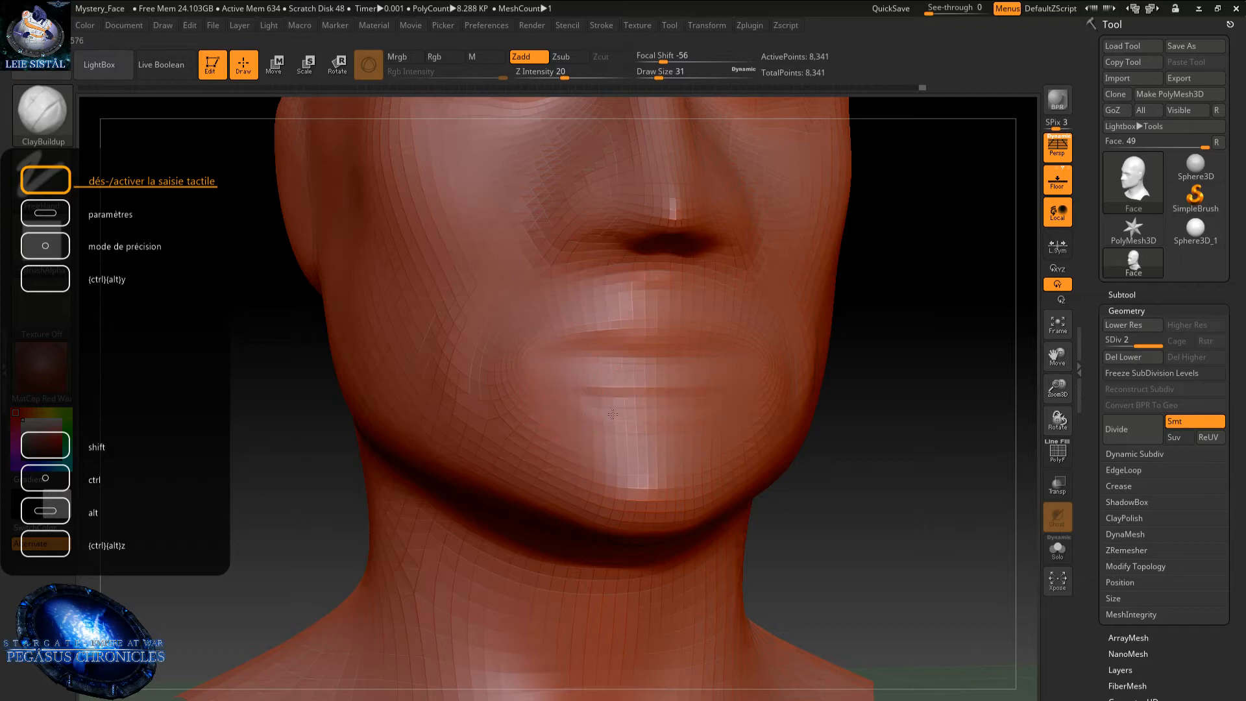
{"action": "mouse_move", "coordinate": [644, 374]}
{"action": "left_mouse_down"}
{"action": "mouse_move", "coordinate": [620, 383]}
{"action": "mouse_move", "coordinate": [536, 367]}
{"action": "left_mouse_up"}
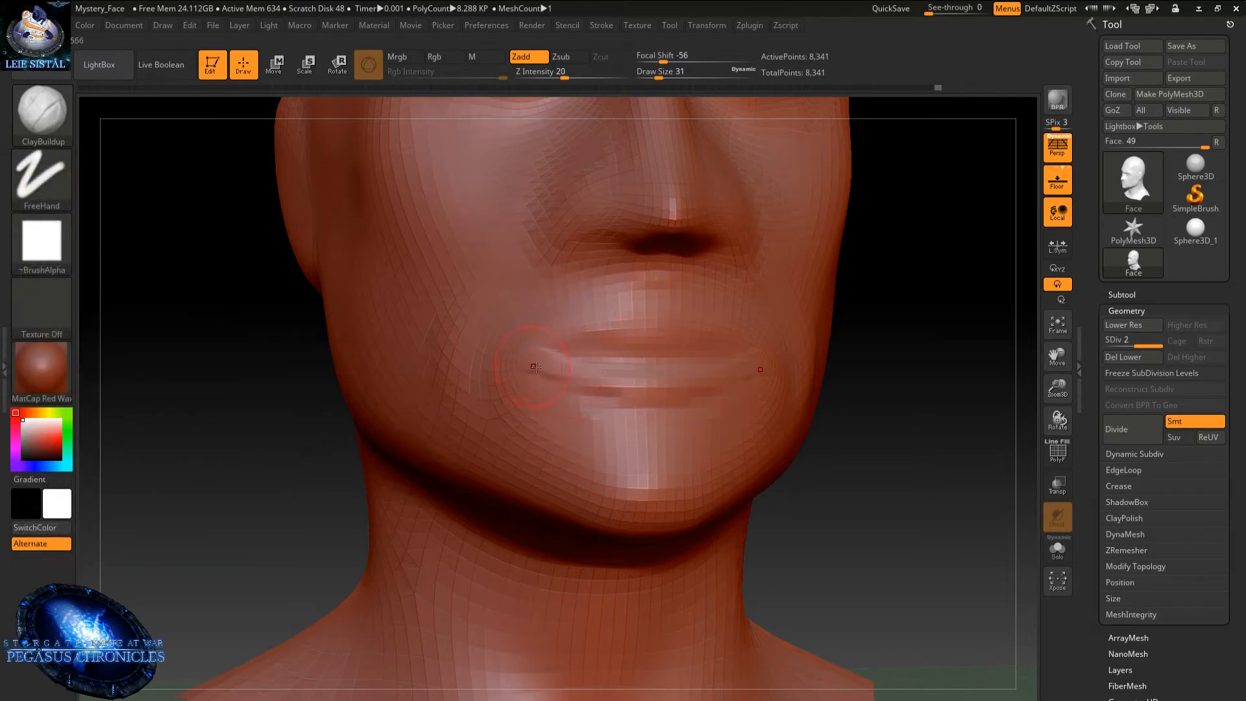
{"action": "mouse_move", "coordinate": [624, 345]}
{"action": "left_mouse_down"}
{"action": "mouse_move", "coordinate": [582, 362]}
{"action": "mouse_move", "coordinate": [576, 403]}
{"action": "mouse_move", "coordinate": [711, 411]}
{"action": "left_mouse_up"}
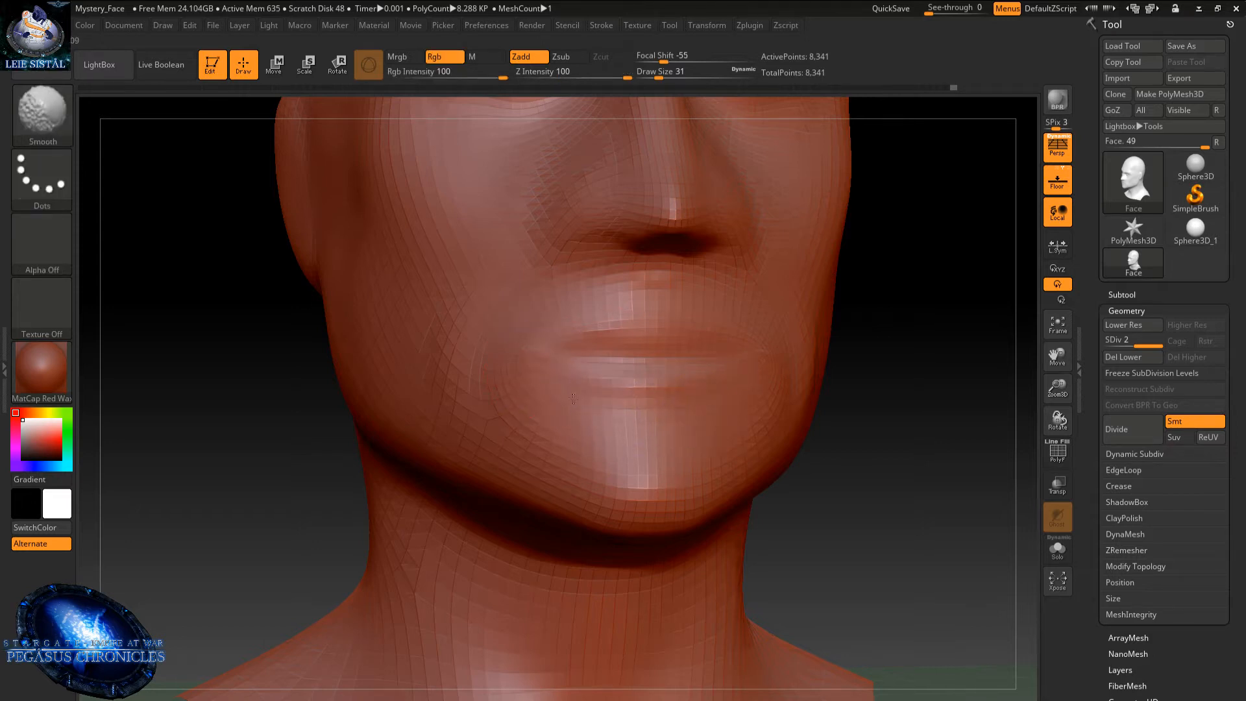
- Shape the inner corners of the eyes with ClayBuildup at draw size 31 and smooth them
{"action": "key", "text": "ctrl"}
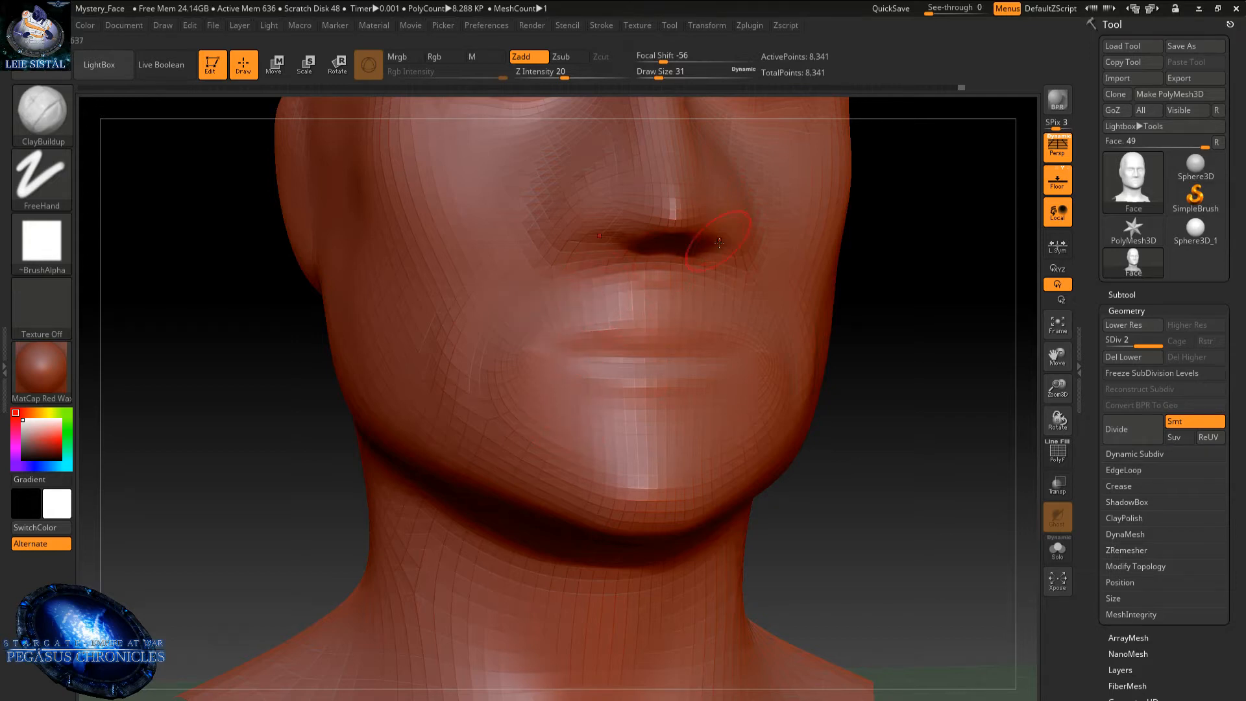
{"action": "mouse_move", "coordinate": [610, 356]}
{"action": "right_mouse_down", "text": "ctrl"}
{"action": "mouse_move", "coordinate": [559, 409]}
{"action": "mouse_move", "coordinate": [509, 325]}
{"action": "right_mouse_up", "text": "ctrl"}
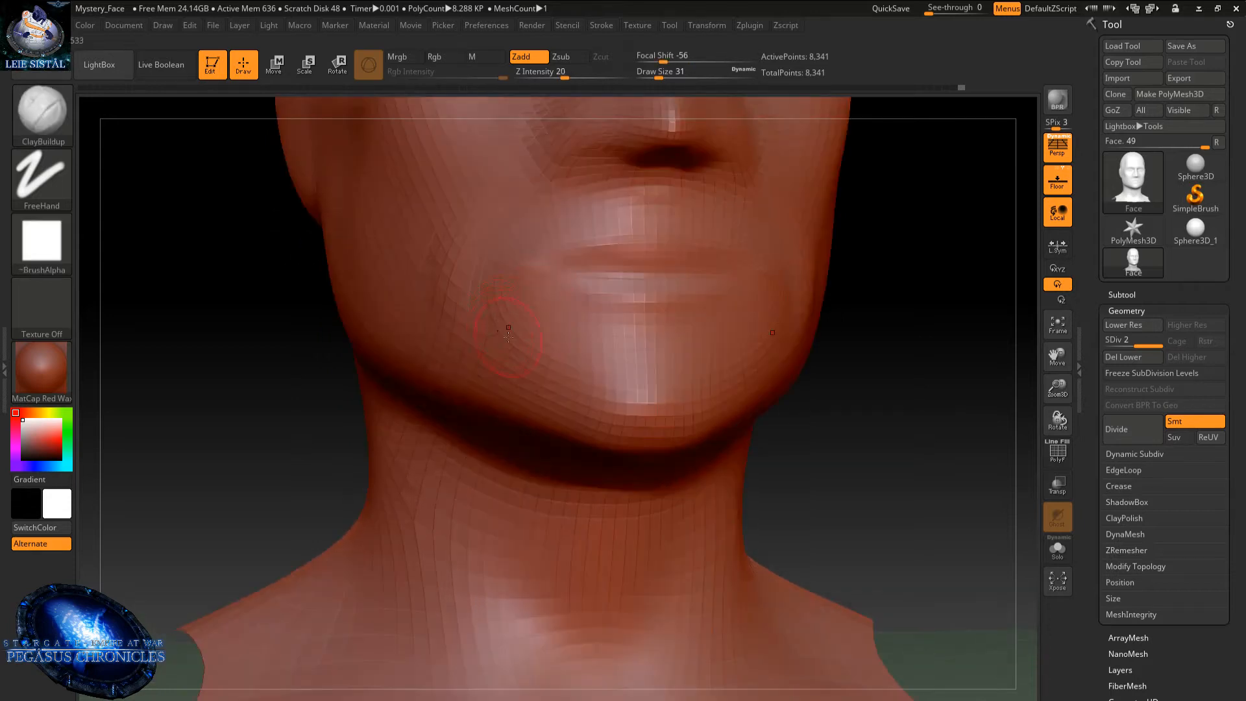
{"action": "mouse_move", "coordinate": [475, 282]}
{"action": "right_mouse_down"}
{"action": "mouse_move", "coordinate": [502, 342]}
{"action": "mouse_move", "coordinate": [523, 348]}
{"action": "right_mouse_up"}
{"action": "mouse_move", "coordinate": [500, 296]}
{"action": "right_mouse_down", "text": "ctrl"}
{"action": "mouse_move", "coordinate": [498, 200]}
{"action": "mouse_move", "coordinate": [511, 281]}
{"action": "right_mouse_up", "text": "ctrl"}
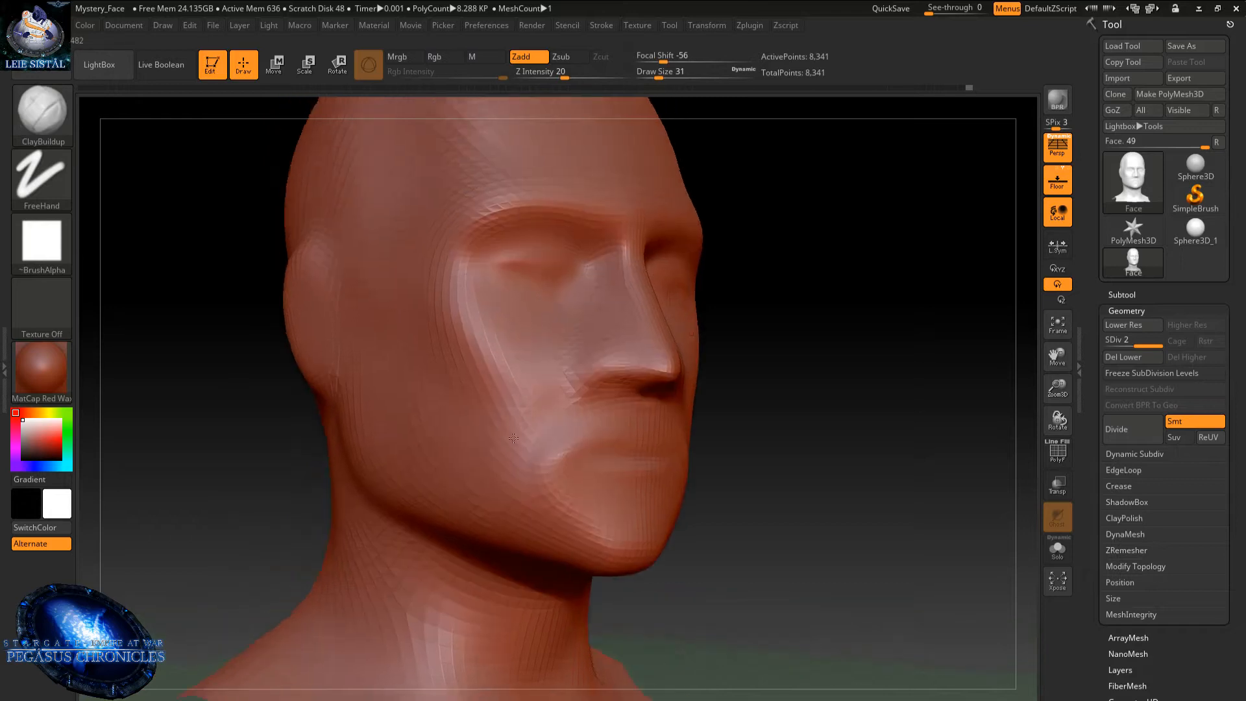
{"action": "mouse_move", "coordinate": [623, 296]}
{"action": "right_mouse_down"}
{"action": "mouse_move", "coordinate": [550, 305]}
{"action": "mouse_move", "coordinate": [553, 356]}
{"action": "right_mouse_up"}
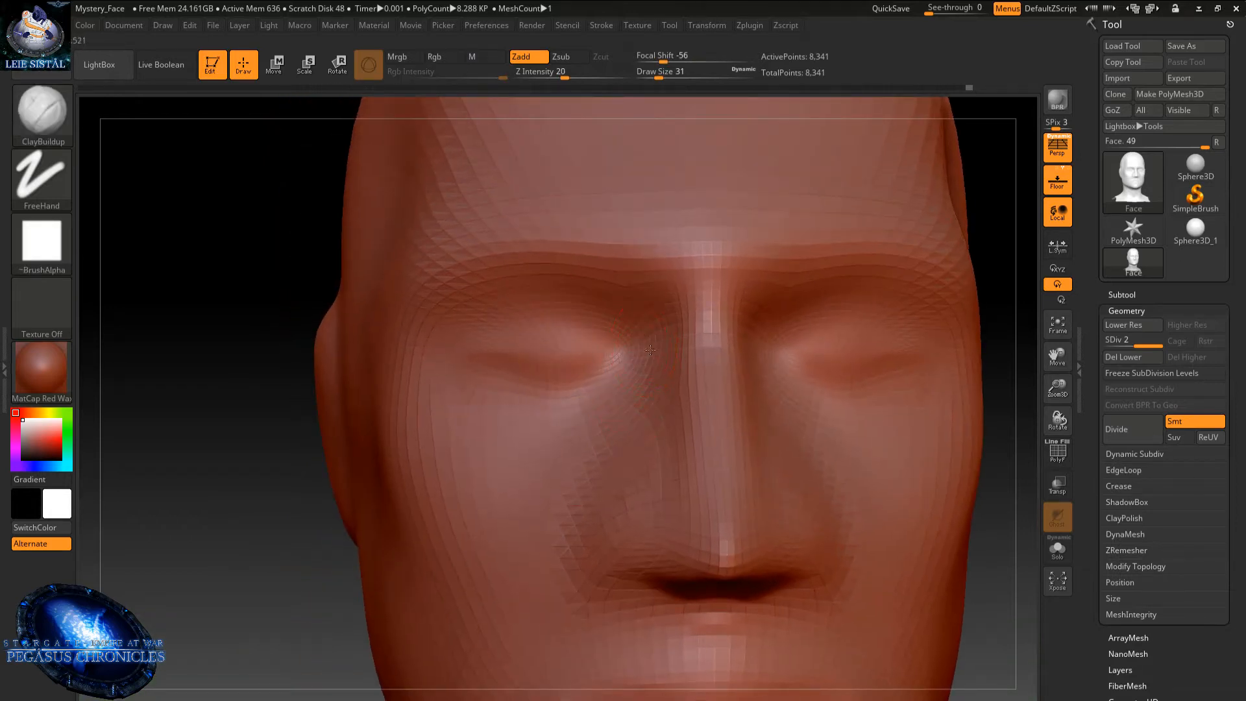
{"action": "mouse_move", "coordinate": [619, 338]}
{"action": "left_mouse_down"}
{"action": "mouse_move", "coordinate": [623, 365]}
{"action": "mouse_move", "coordinate": [609, 327]}
{"action": "left_mouse_up"}
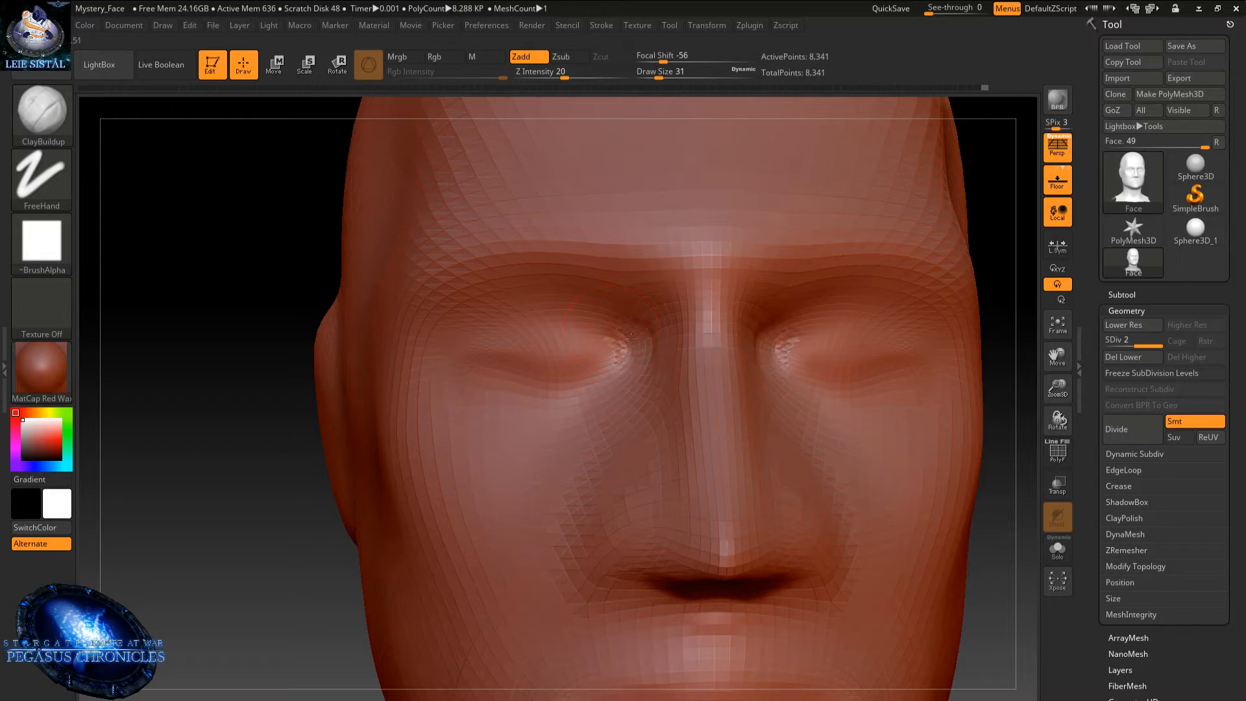
{"action": "key", "text": "shift"}
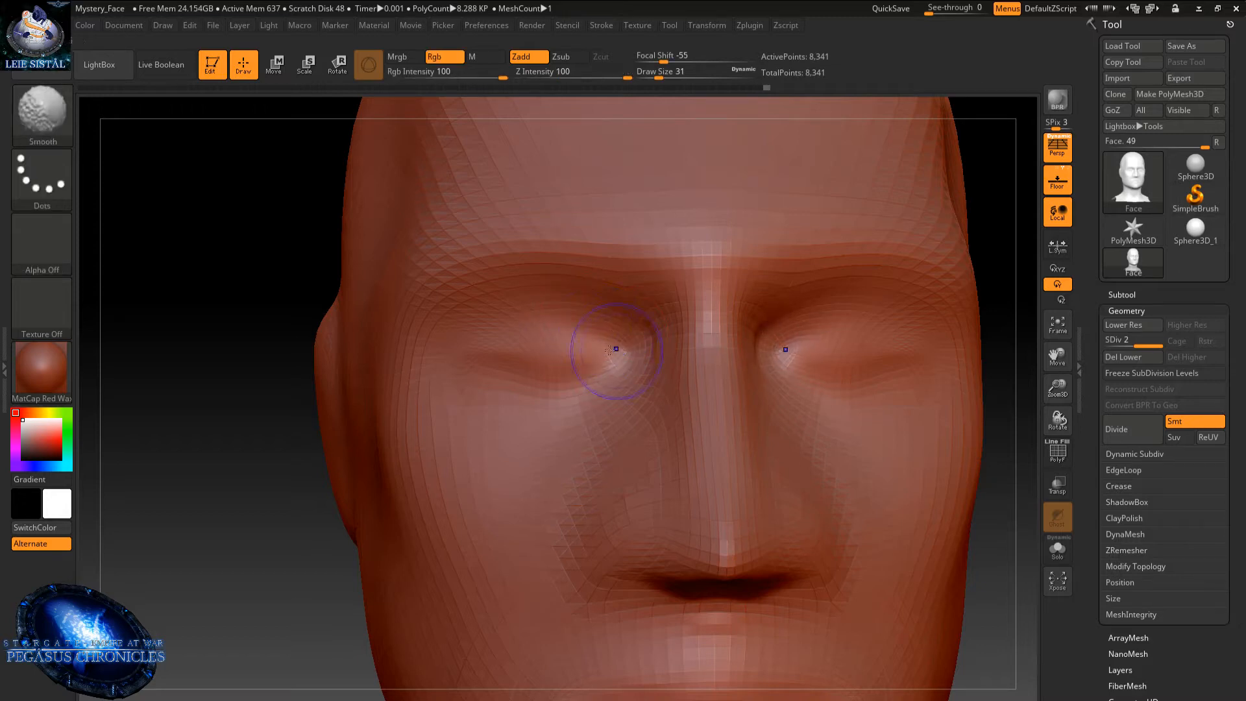
{"action": "left_click_drag", "start_coordinate": [609, 349], "coordinate": [616, 331], "text": "shift"}
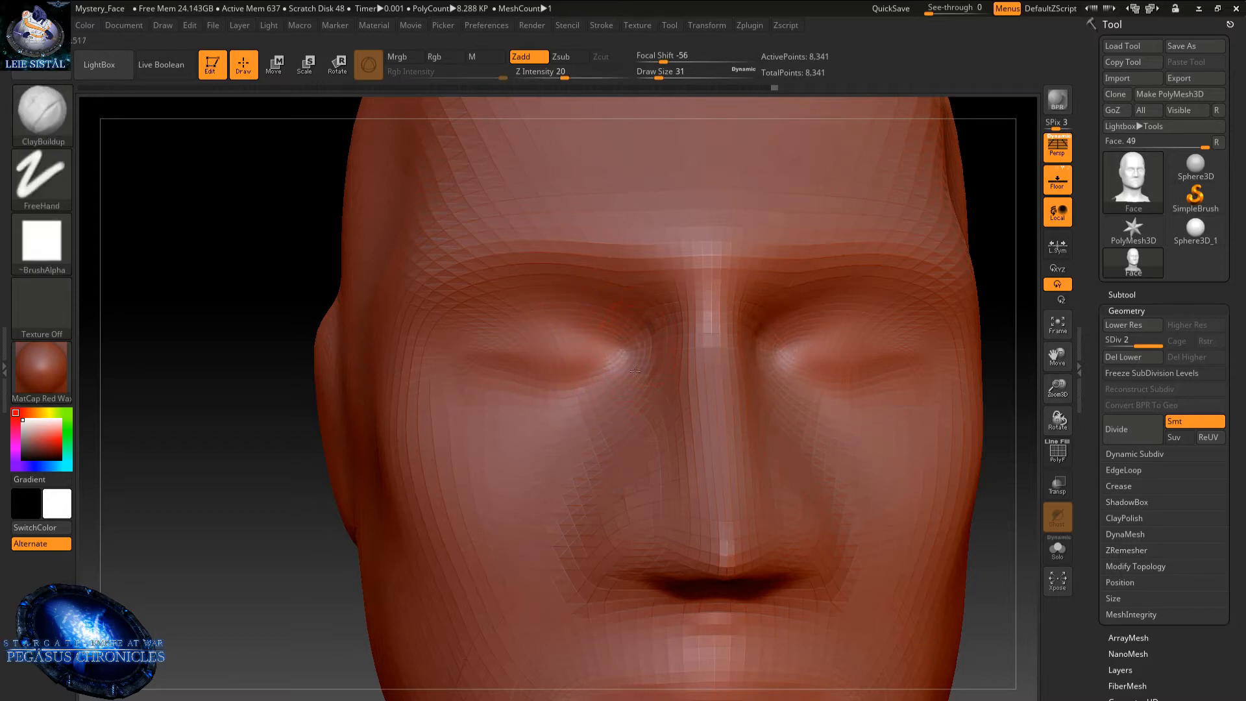
{"action": "key", "text": "shift"}
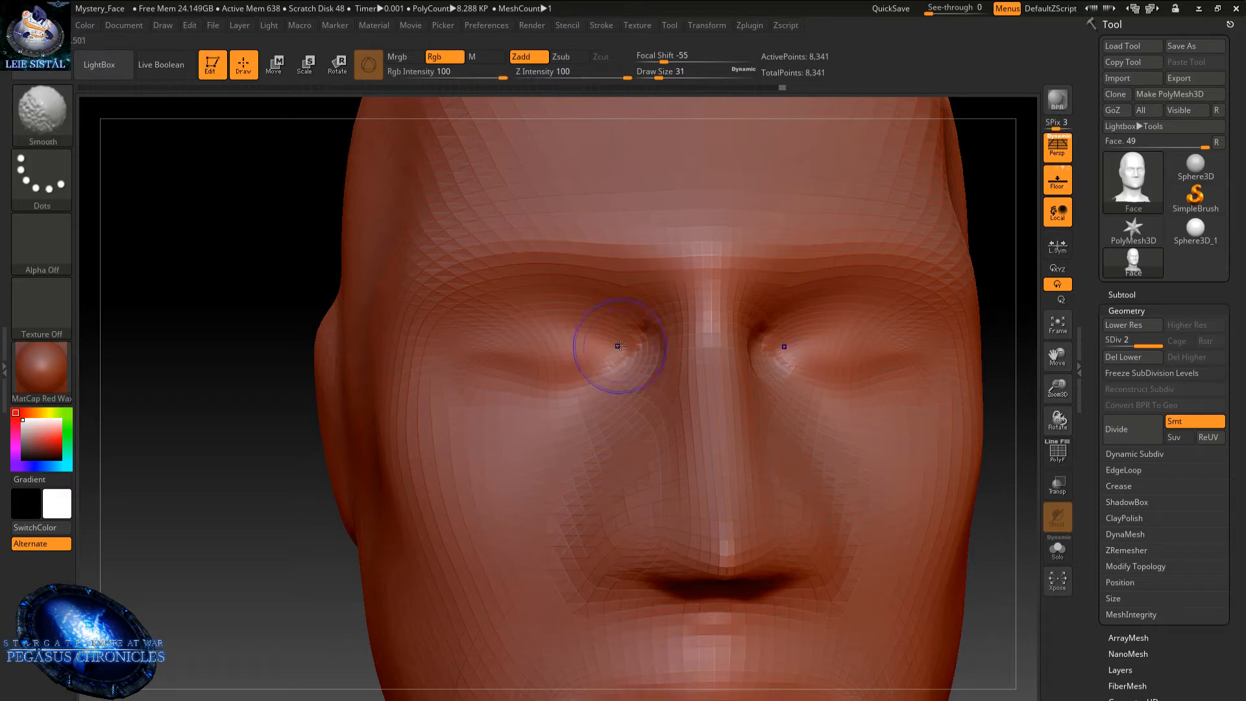
- Define the brow ridge above the eye towards the top of the nose with ClayBuildup
{"action": "right_click_drag", "start_coordinate": [617, 409], "coordinate": [576, 461], "text": "alt"}
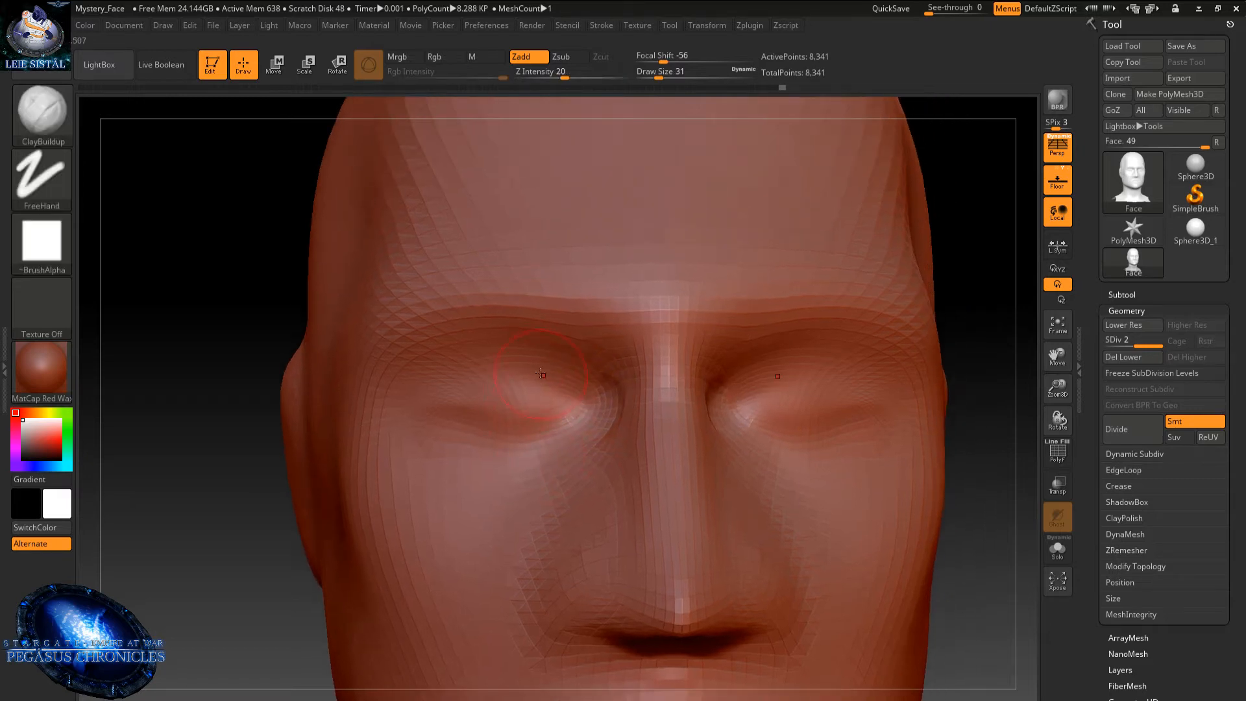
{"action": "mouse_move", "coordinate": [529, 368]}
{"action": "right_mouse_down"}
{"action": "mouse_move", "coordinate": [553, 368]}
{"action": "mouse_move", "coordinate": [510, 315]}
{"action": "right_mouse_up"}
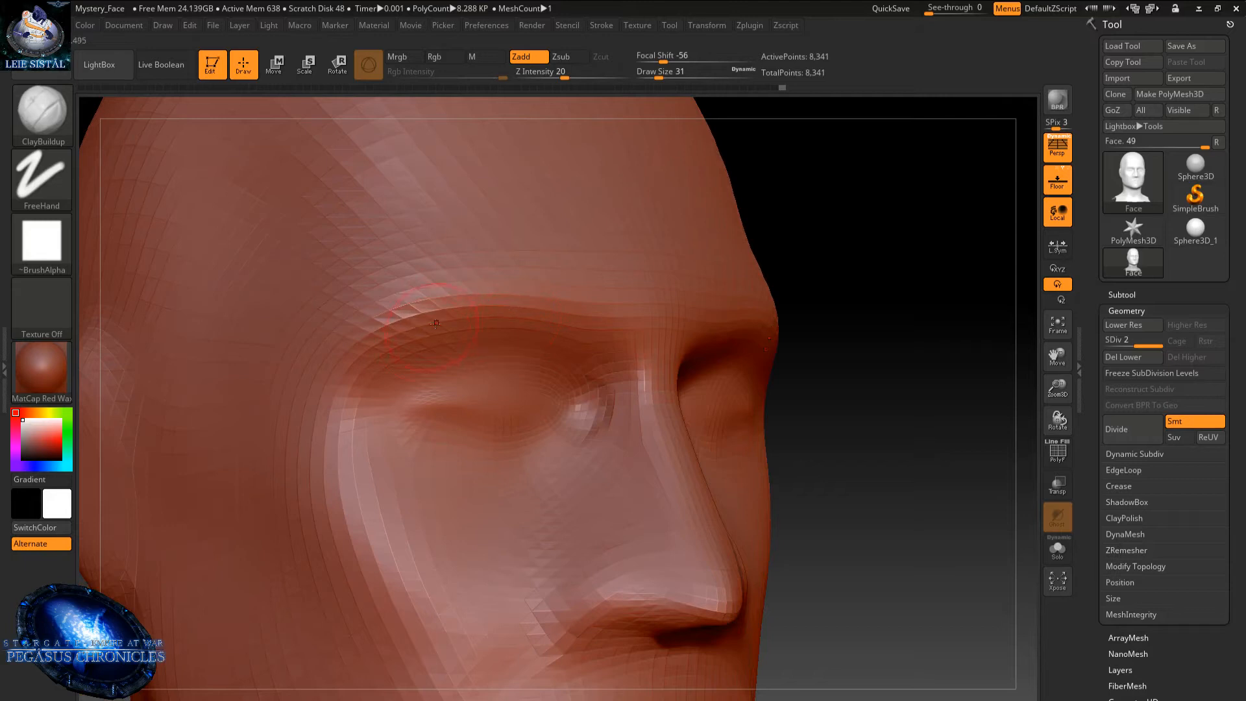
{"action": "left_click_drag", "start_coordinate": [654, 322], "coordinate": [667, 317]}
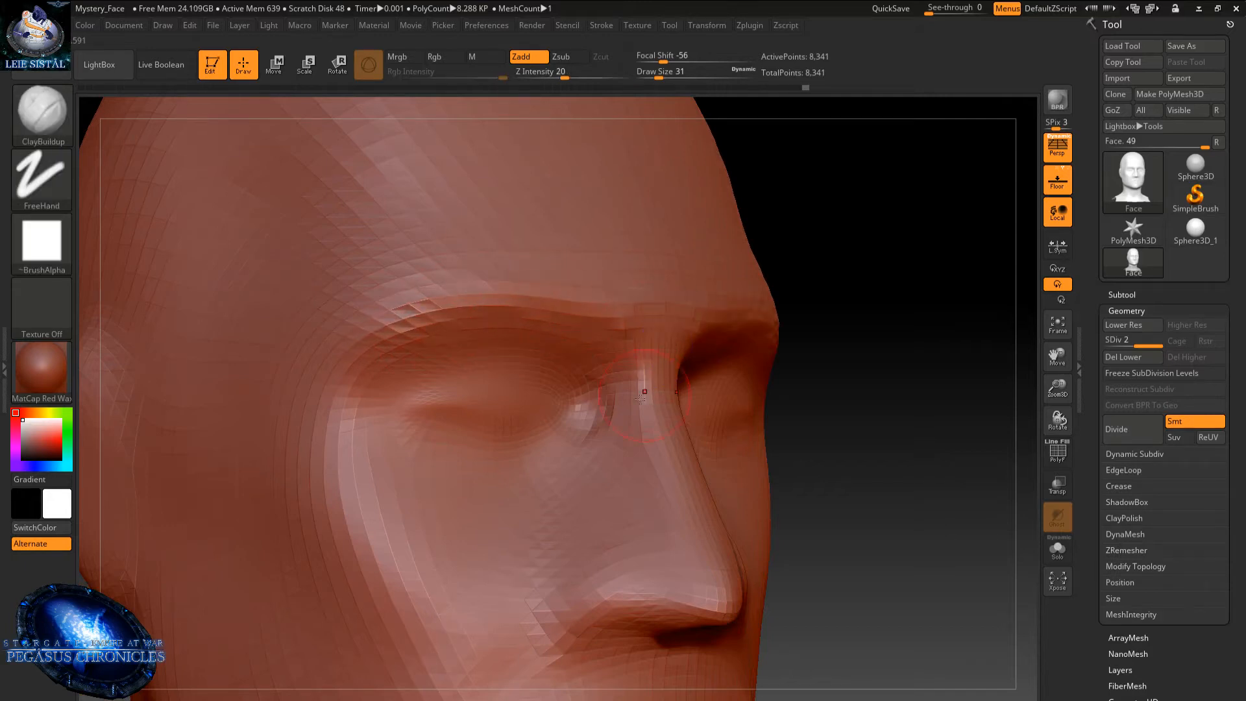
- Sculpt the sides of the nose bridge beside the inner eye corners and smooth the strokes
{"action": "right_click_drag", "start_coordinate": [645, 392], "coordinate": [589, 376]}
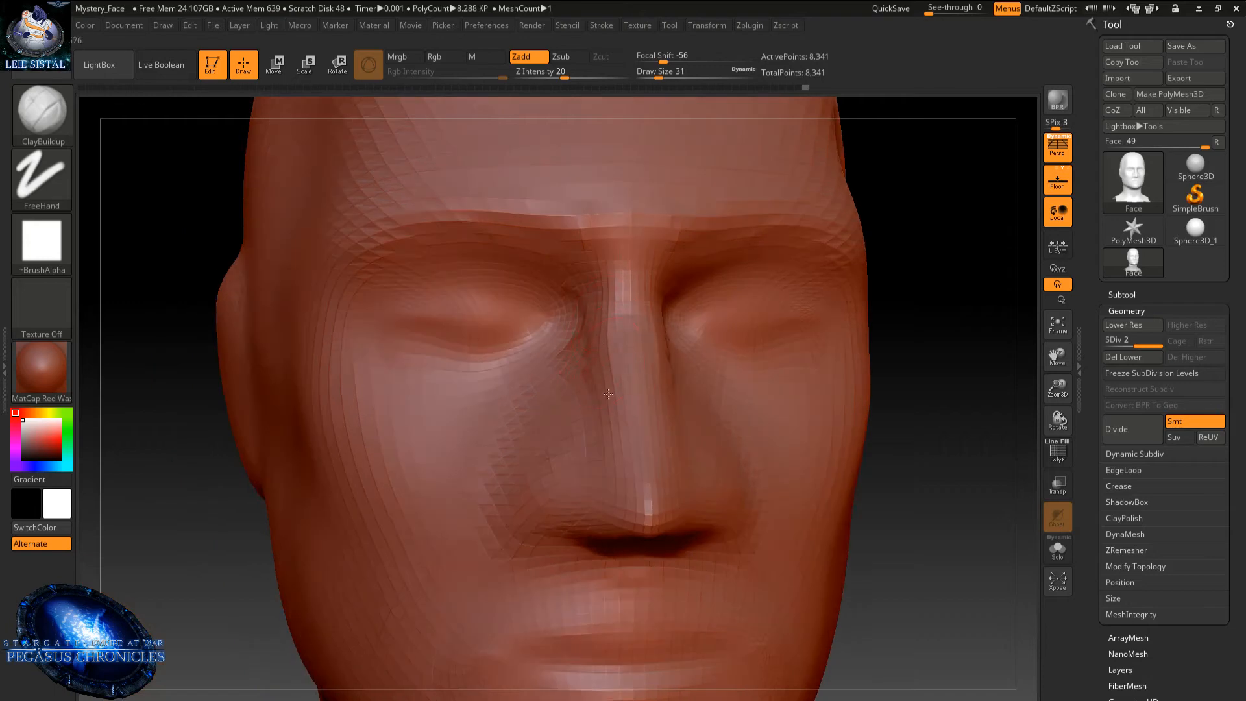
{"action": "left_click_drag", "start_coordinate": [608, 394], "coordinate": [606, 395]}
{"action": "left_click_drag", "start_coordinate": [610, 331], "coordinate": [632, 403], "text": "shift"}
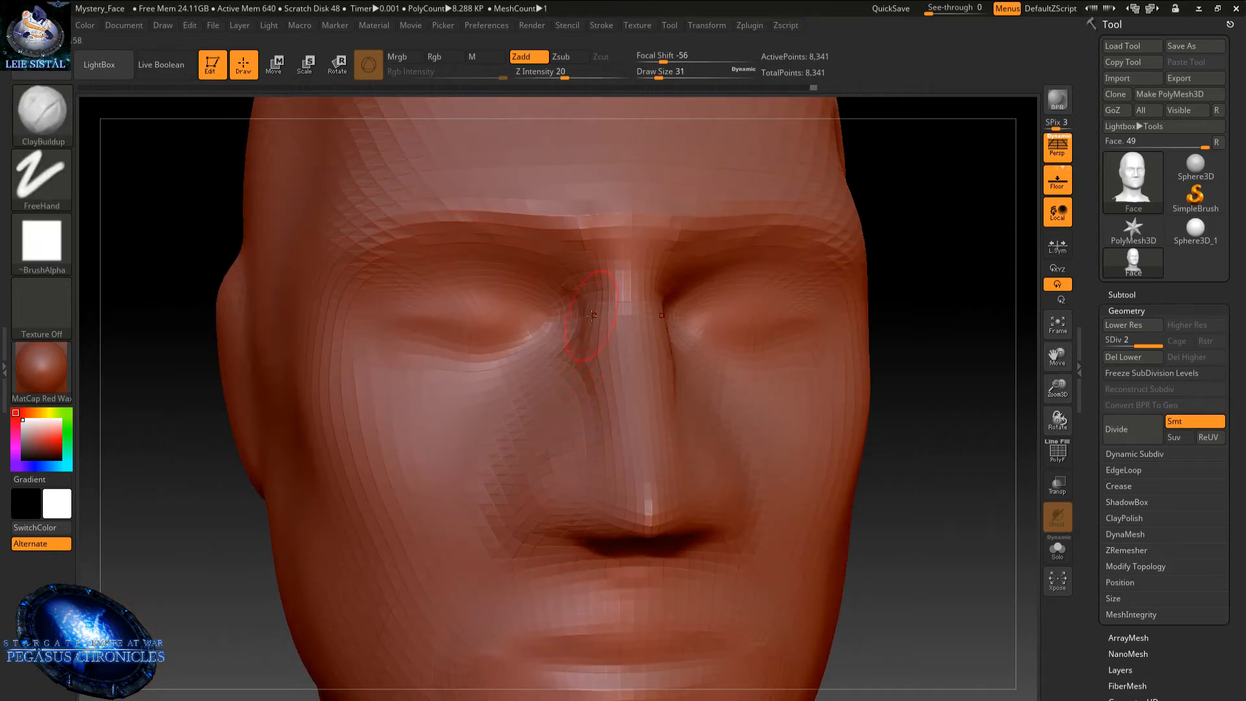
- Add a ClayBuildup stroke down the side of the nose bridge and smooth the cheek fold beside the mouth corner
{"action": "left_click_drag", "start_coordinate": [592, 316], "coordinate": [582, 388]}
{"action": "right_click_drag", "start_coordinate": [305, 405], "coordinate": [412, 329], "text": "alt"}
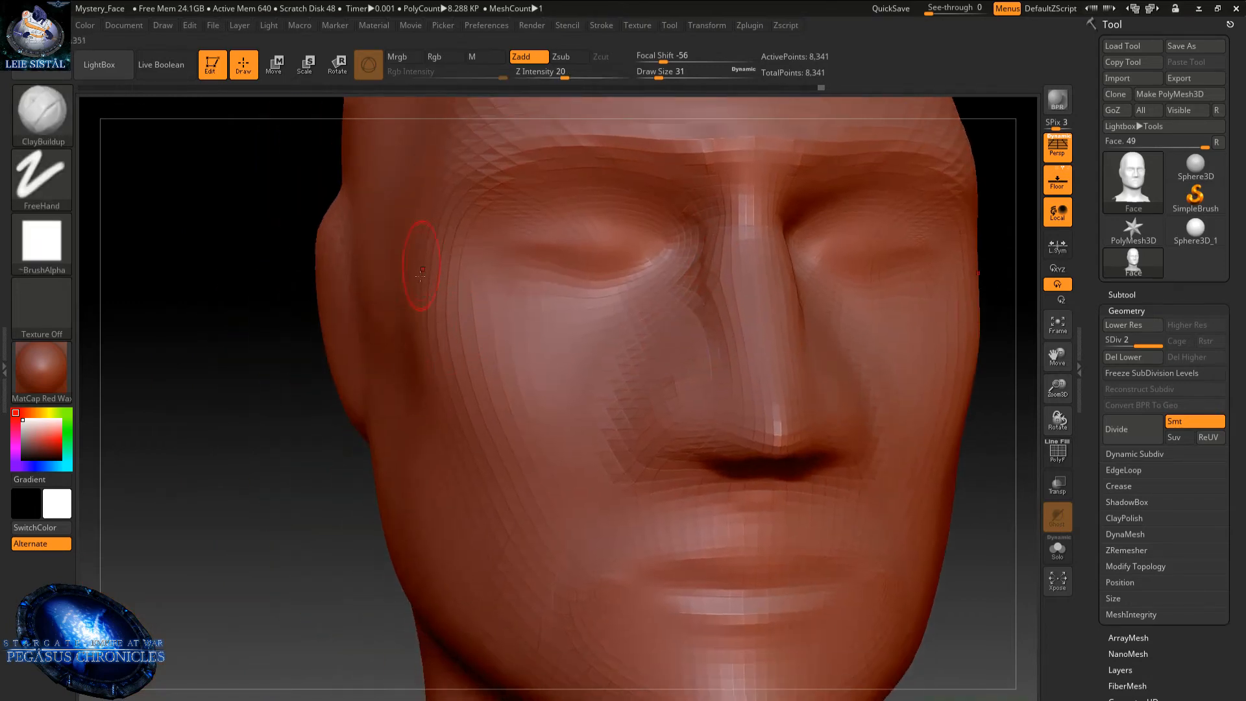
{"action": "key", "text": "shift+f"}
{"action": "key", "text": "shift"}
{"action": "mouse_move", "coordinate": [349, 427]}
{"action": "right_mouse_down", "text": "ctrl"}
{"action": "mouse_move", "coordinate": [350, 363]}
{"action": "mouse_move", "coordinate": [520, 383]}
{"action": "mouse_move", "coordinate": [558, 432]}
{"action": "right_mouse_up", "text": "ctrl"}
{"action": "right_click_drag", "start_coordinate": [558, 432], "coordinate": [421, 432]}
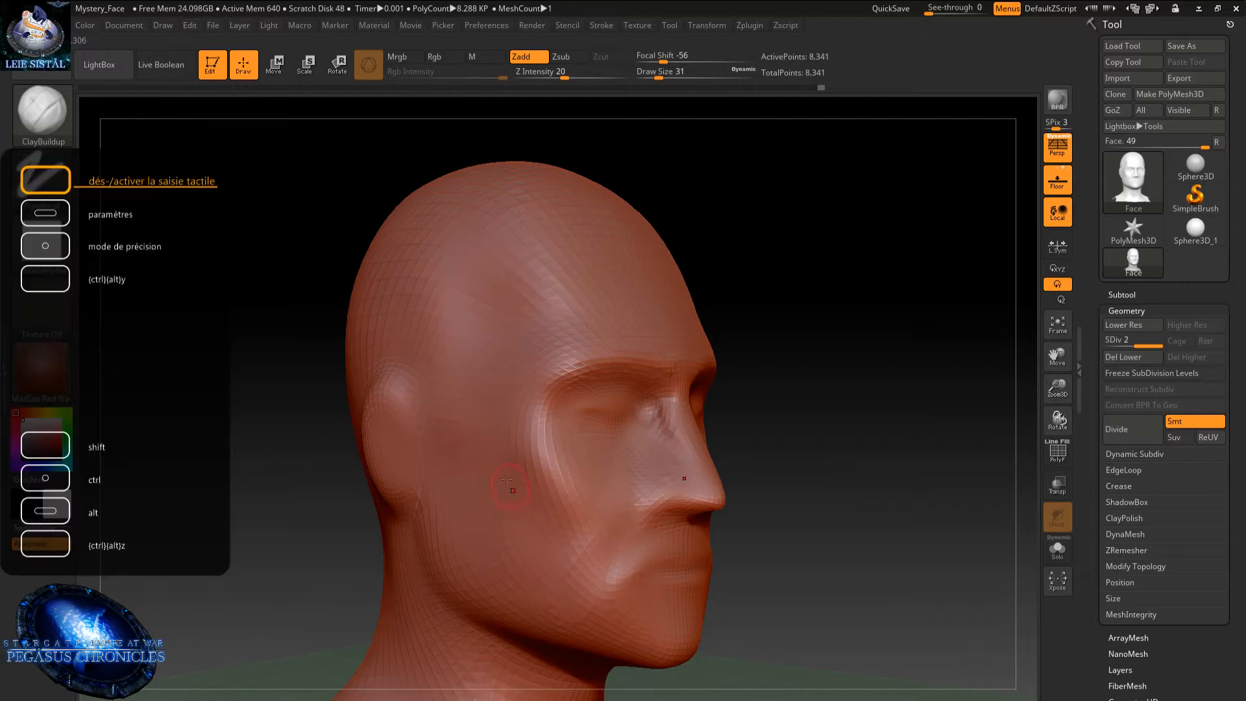
{"action": "key", "text": "shift"}
{"action": "left_click_drag", "start_coordinate": [581, 570], "coordinate": [615, 544], "text": "shift"}
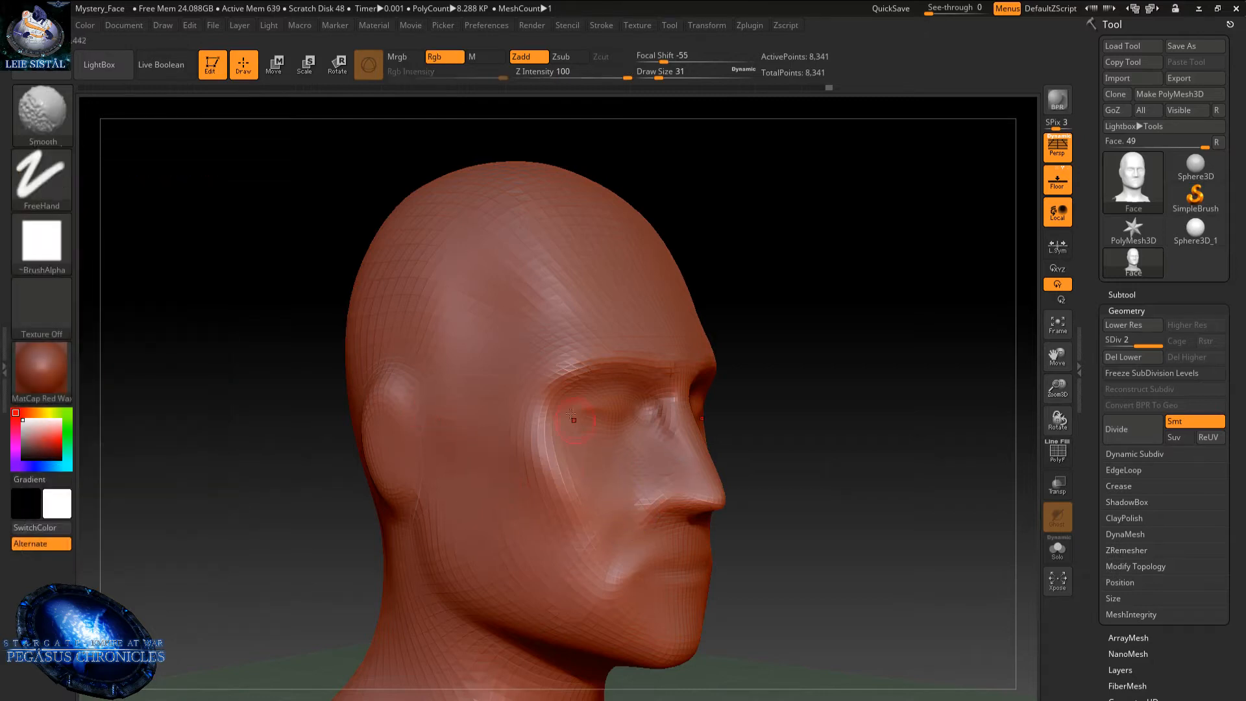
- Shape the nostril wing with ClayBuildup and smooth the nose tip and the cheek beside the nostril
{"action": "right_click_drag", "start_coordinate": [576, 420], "coordinate": [497, 390], "text": "alt"}
{"action": "right_click_drag", "start_coordinate": [636, 411], "coordinate": [641, 425], "text": "ctrl"}
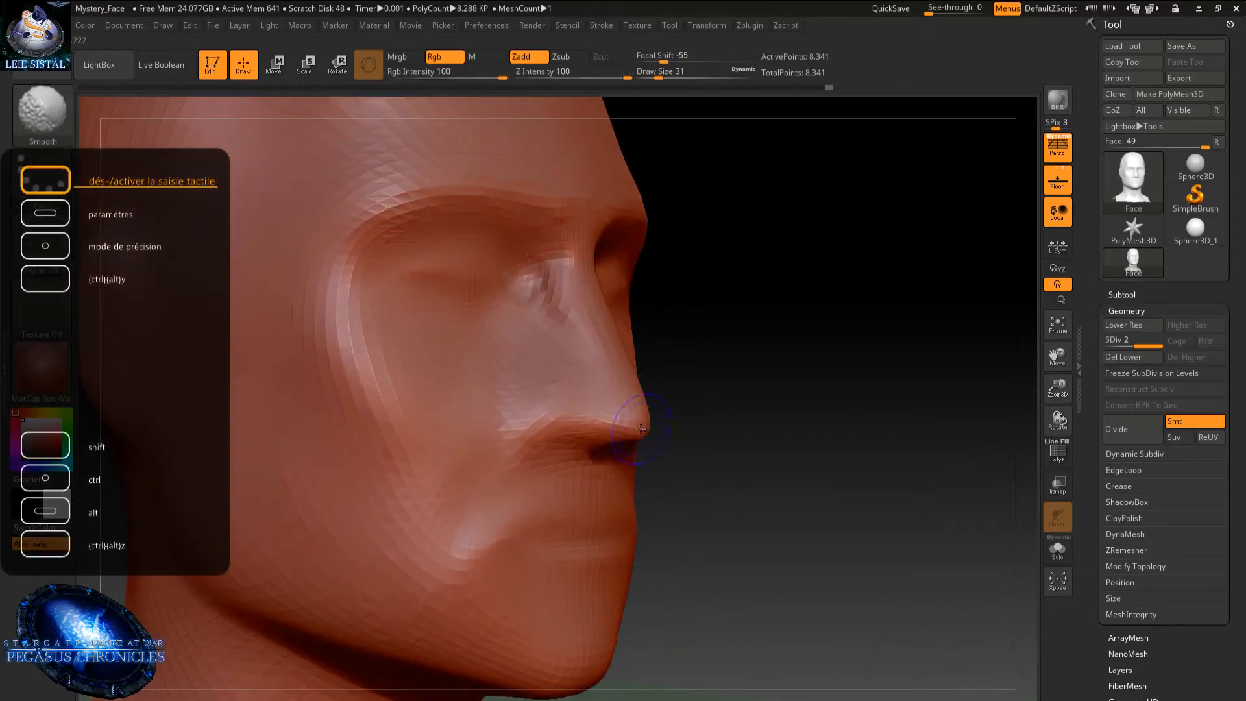
{"action": "left_click_drag", "start_coordinate": [623, 420], "coordinate": [631, 428], "text": "shift"}
{"action": "right_click_drag", "start_coordinate": [608, 435], "coordinate": [571, 447]}
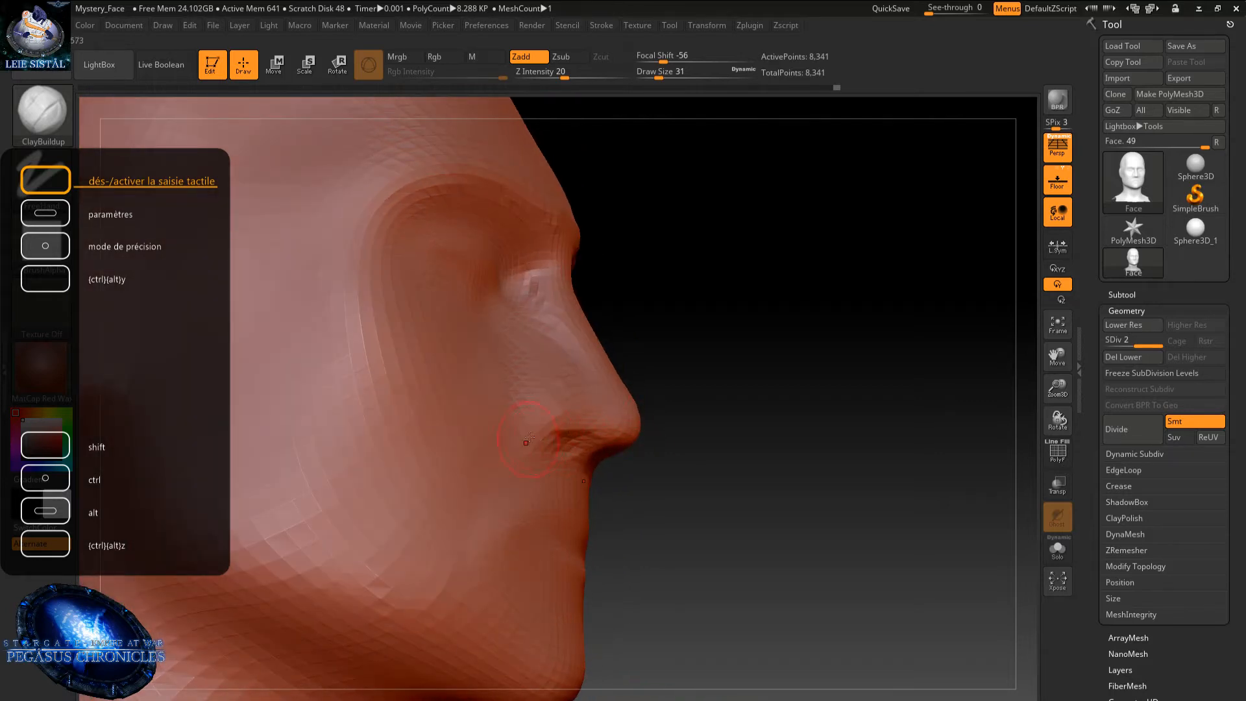
{"action": "right_click_drag", "start_coordinate": [603, 425], "coordinate": [547, 422]}
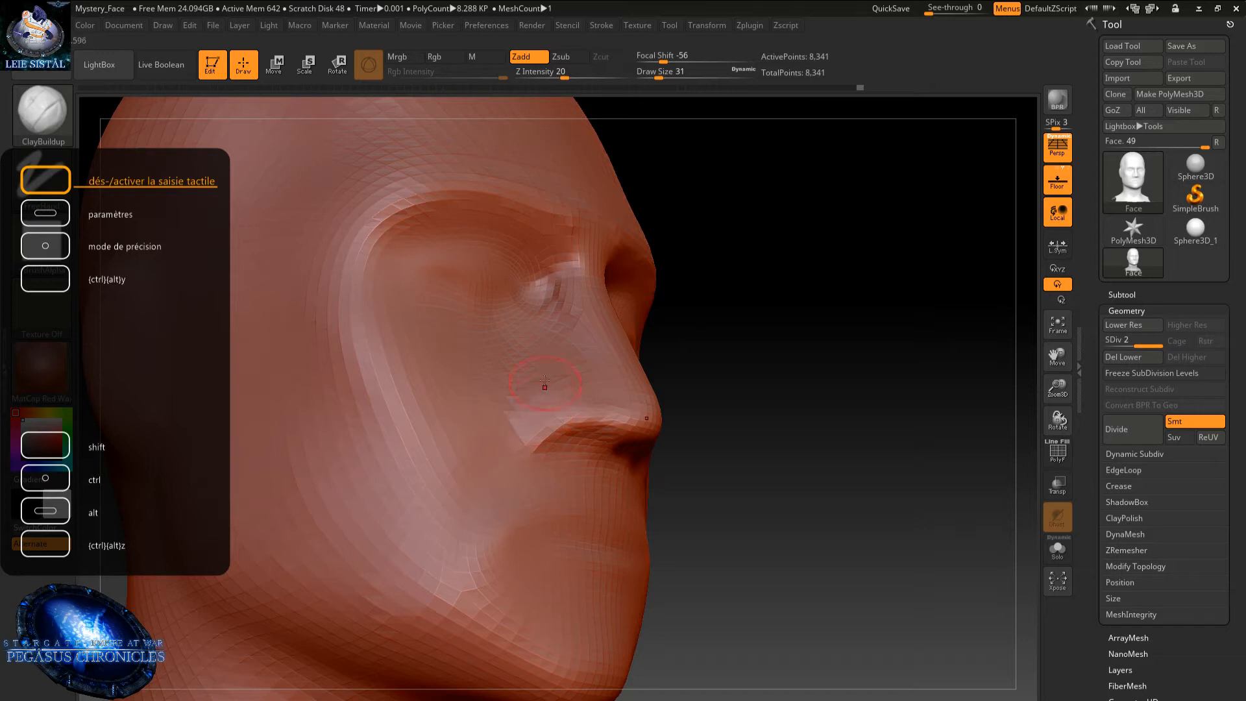
{"action": "mouse_move", "coordinate": [577, 391]}
{"action": "left_mouse_down"}
{"action": "mouse_move", "coordinate": [546, 387]}
{"action": "mouse_move", "coordinate": [578, 393]}
{"action": "left_mouse_up"}
{"action": "right_click_drag", "start_coordinate": [578, 393], "coordinate": [539, 447]}
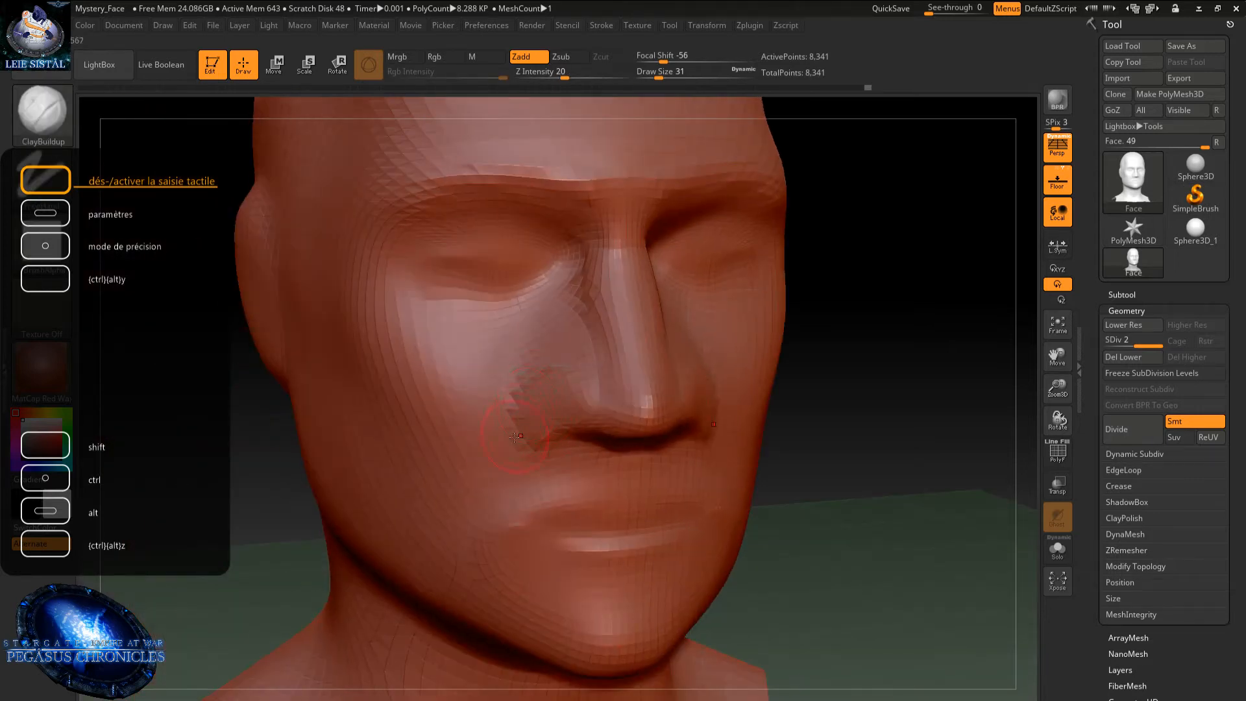
{"action": "mouse_move", "coordinate": [514, 437]}
{"action": "left_mouse_down", "text": "shift"}
{"action": "mouse_move", "coordinate": [519, 388]}
{"action": "mouse_move", "coordinate": [536, 442]}
{"action": "left_mouse_up", "text": "shift"}
- Smooth the area beneath the nose and form the philtrum above the upper lip with ClayBuildup
{"action": "right_click_drag", "start_coordinate": [580, 447], "coordinate": [569, 393]}
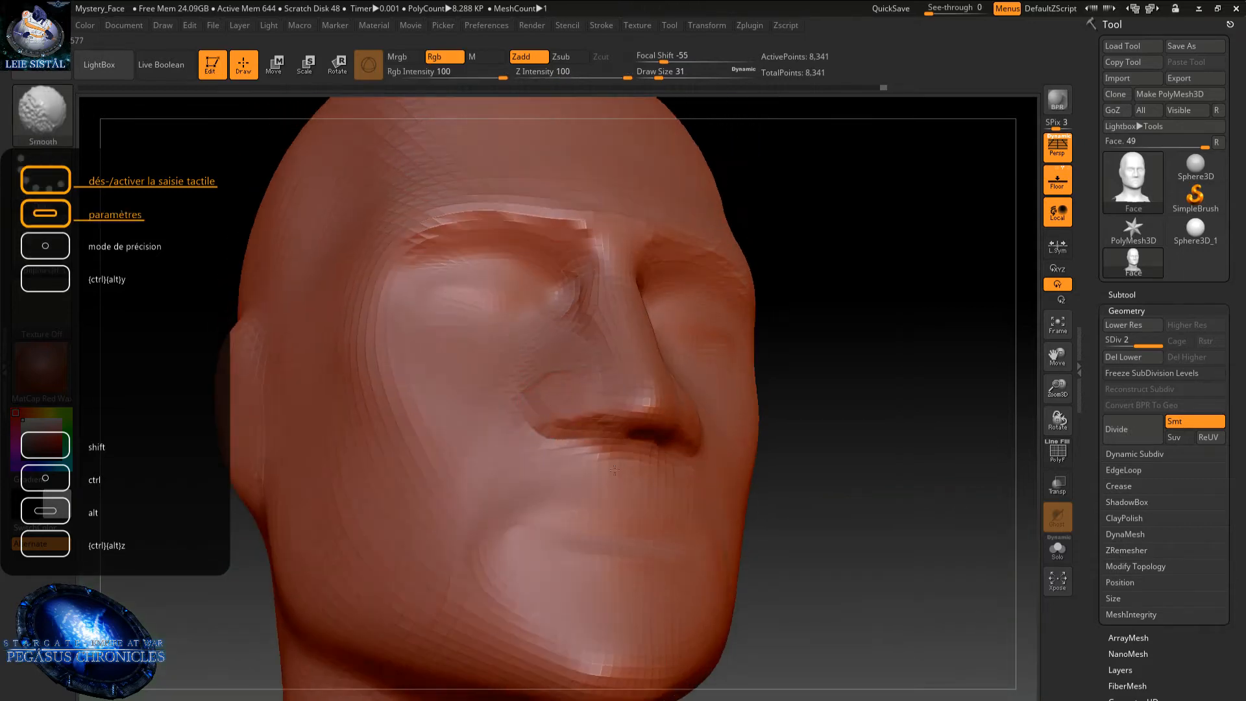
{"action": "left_click_drag", "start_coordinate": [539, 461], "coordinate": [637, 462], "text": "shift"}
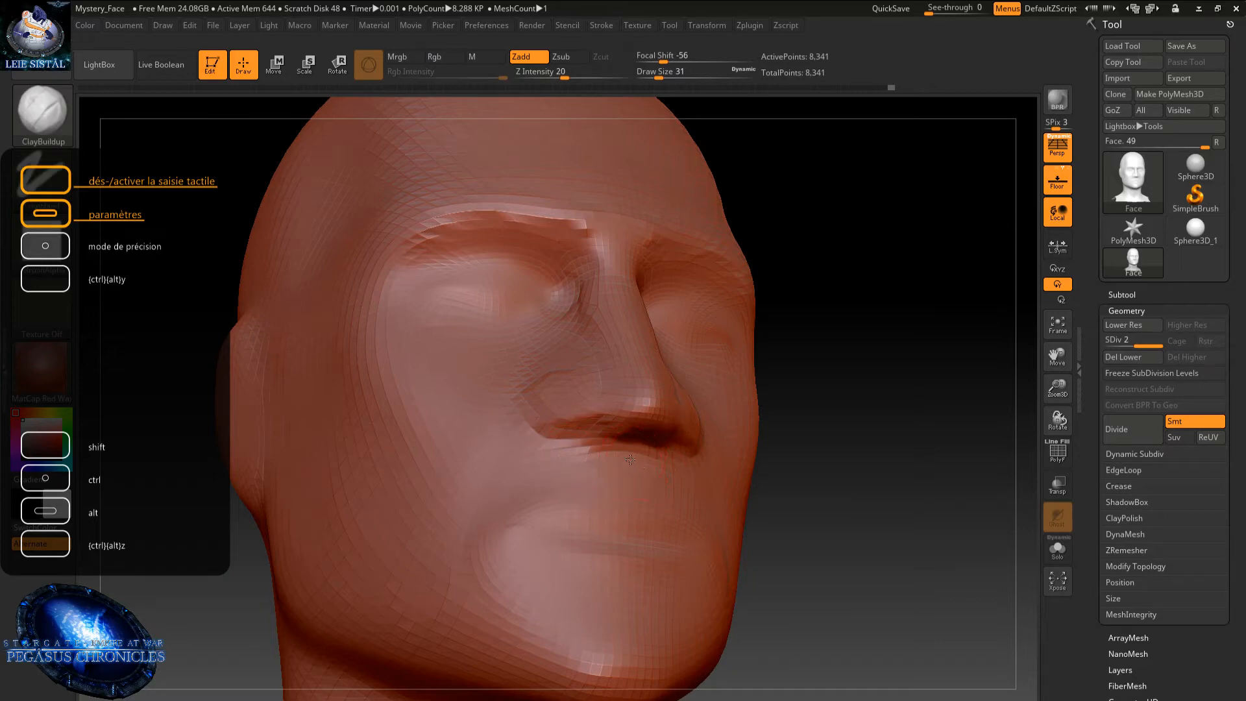
{"action": "right_click_drag", "start_coordinate": [628, 461], "coordinate": [720, 493]}
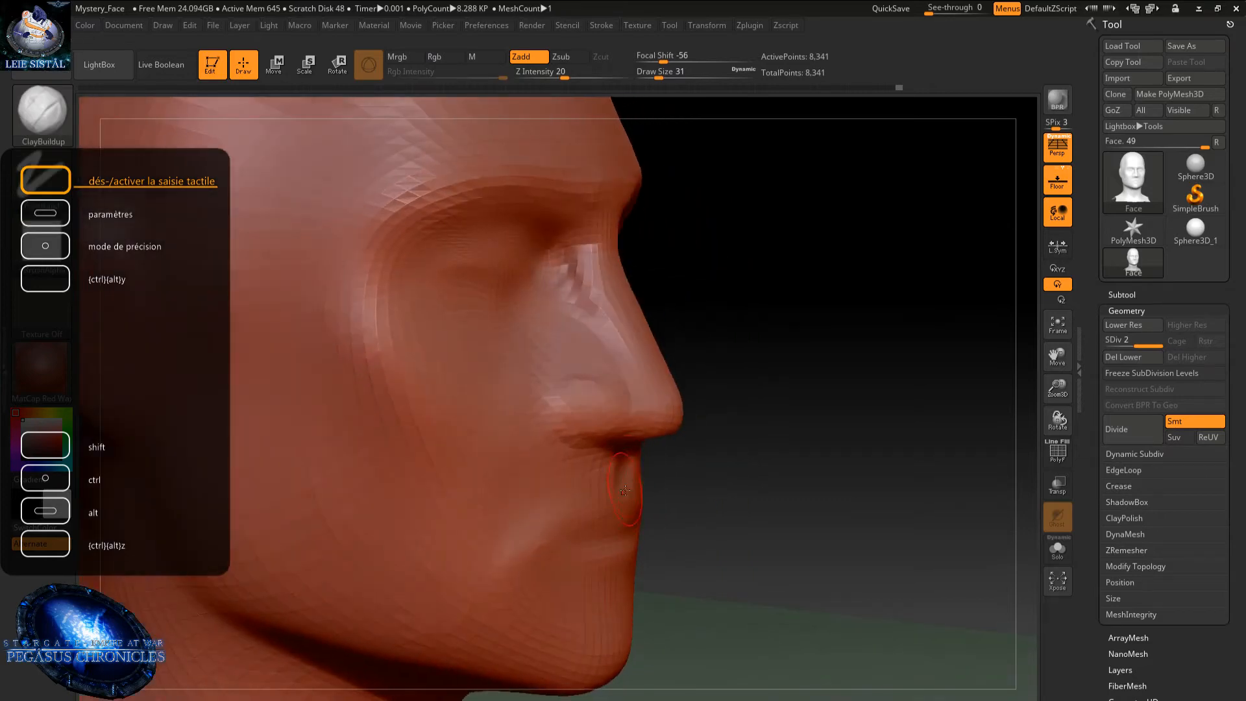
{"action": "mouse_move", "coordinate": [593, 475]}
{"action": "right_mouse_down", "text": "alt"}
{"action": "mouse_move", "coordinate": [540, 358]}
{"action": "mouse_move", "coordinate": [503, 347]}
{"action": "right_mouse_up", "text": "alt"}
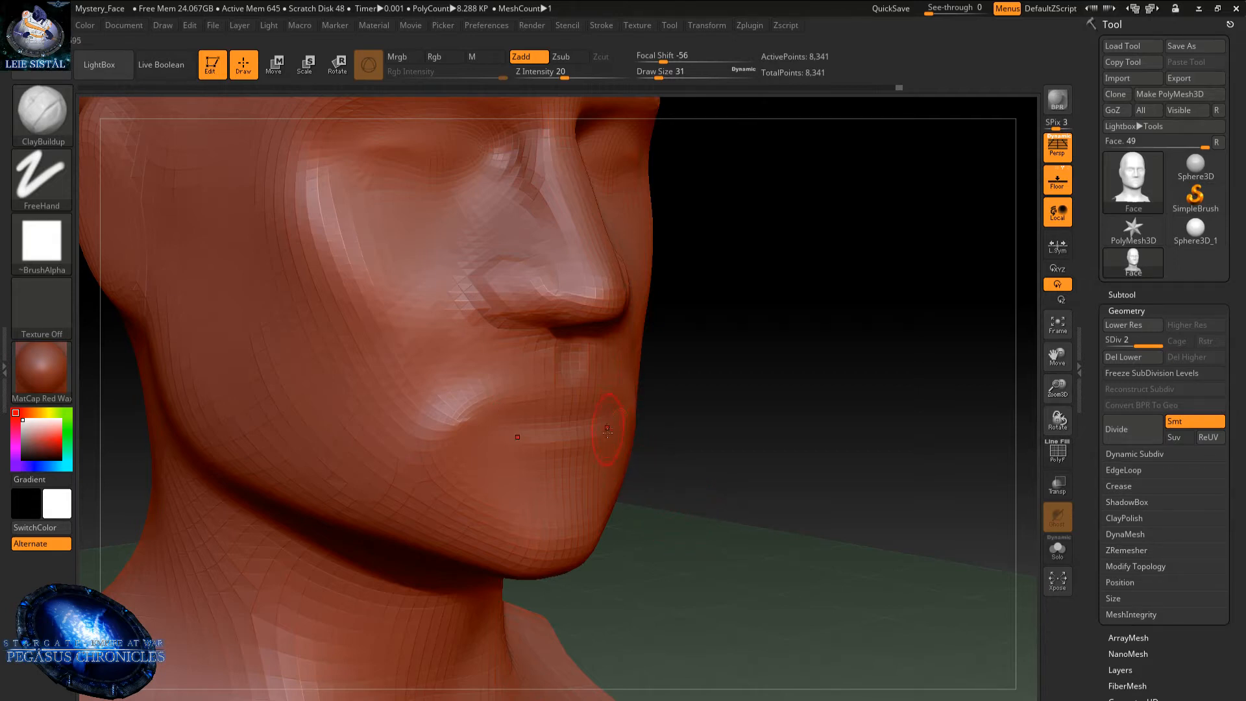
- Smooth the nostril wings and the side of the nose near the inner eye corner
{"action": "mouse_move", "coordinate": [634, 403]}
{"action": "right_mouse_down", "text": "ctrl"}
{"action": "mouse_move", "coordinate": [633, 385]}
{"action": "mouse_move", "coordinate": [640, 493]}
{"action": "mouse_move", "coordinate": [611, 409]}
{"action": "mouse_move", "coordinate": [600, 490]}
{"action": "right_mouse_up", "text": "ctrl"}
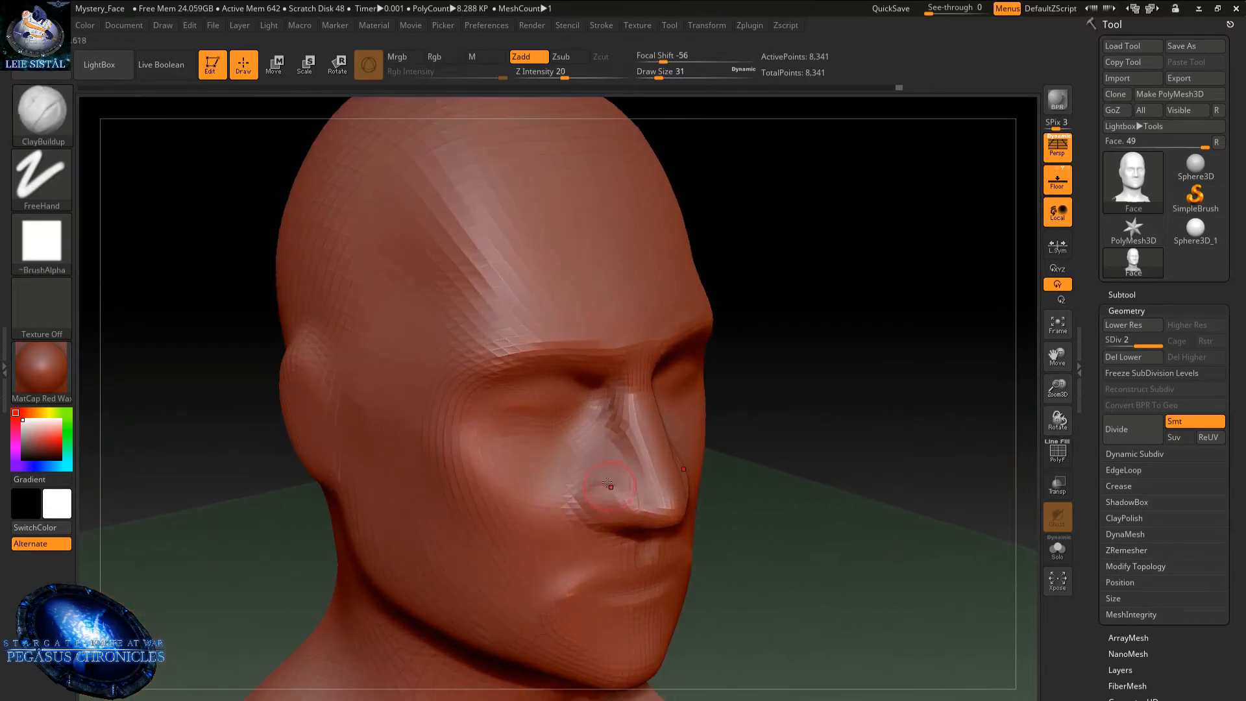
{"action": "mouse_move", "coordinate": [601, 489]}
{"action": "left_mouse_down", "text": "shift"}
{"action": "mouse_move", "coordinate": [611, 488]}
{"action": "mouse_move", "coordinate": [590, 486]}
{"action": "left_mouse_up", "text": "shift"}
{"action": "mouse_move", "coordinate": [574, 446]}
{"action": "right_mouse_down", "text": "ctrl"}
{"action": "mouse_move", "coordinate": [576, 513]}
{"action": "mouse_move", "coordinate": [601, 433]}
{"action": "mouse_move", "coordinate": [595, 379]}
{"action": "right_mouse_up", "text": "ctrl"}
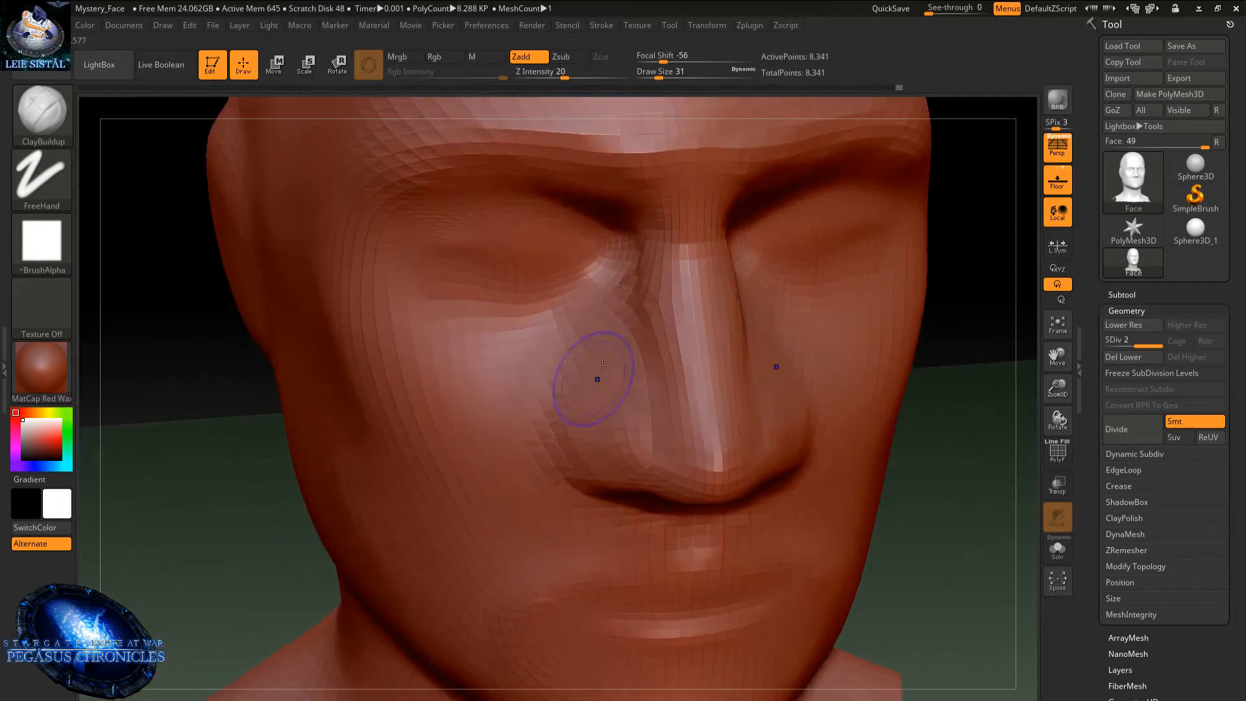
{"action": "left_click_drag", "start_coordinate": [633, 279], "coordinate": [652, 318], "text": "shift"}
{"action": "key", "text": "shift"}
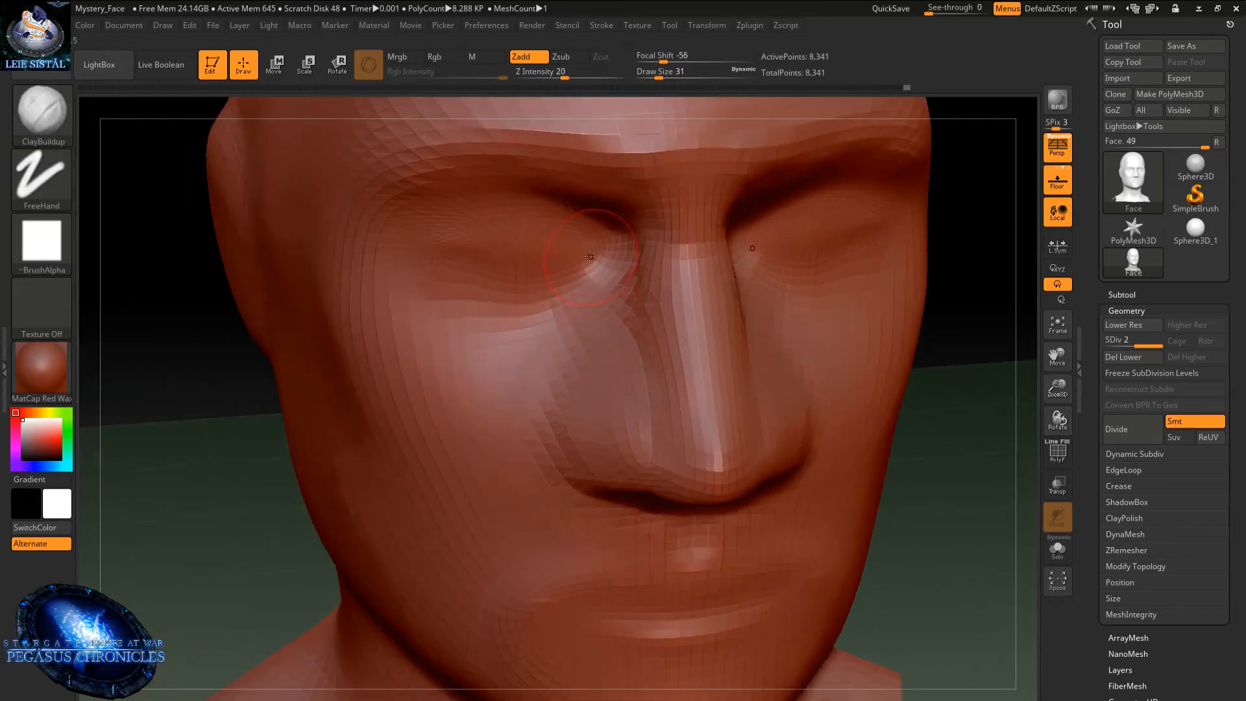
- Divide the mesh twice and step back down to subdivision level 3
{"action": "key", "text": "ctrl+d"}
{"action": "left_click", "coordinate": [1132, 429]}
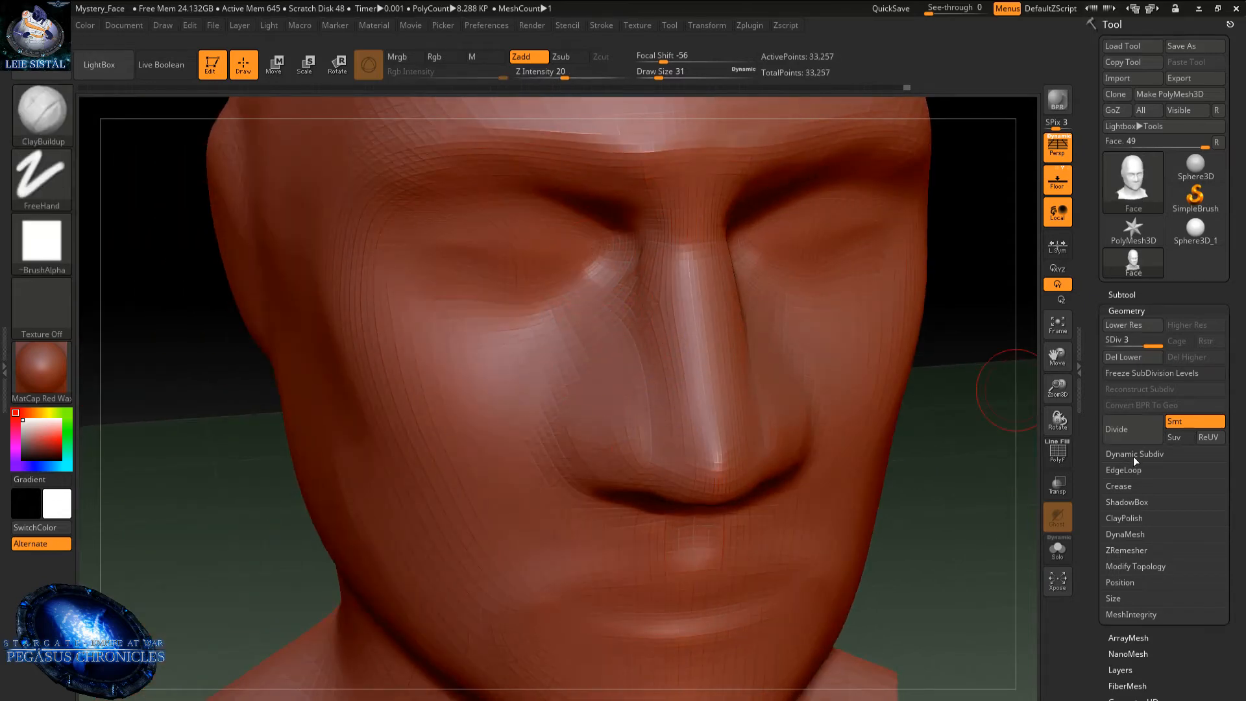
{"action": "key", "text": "shift+d"}
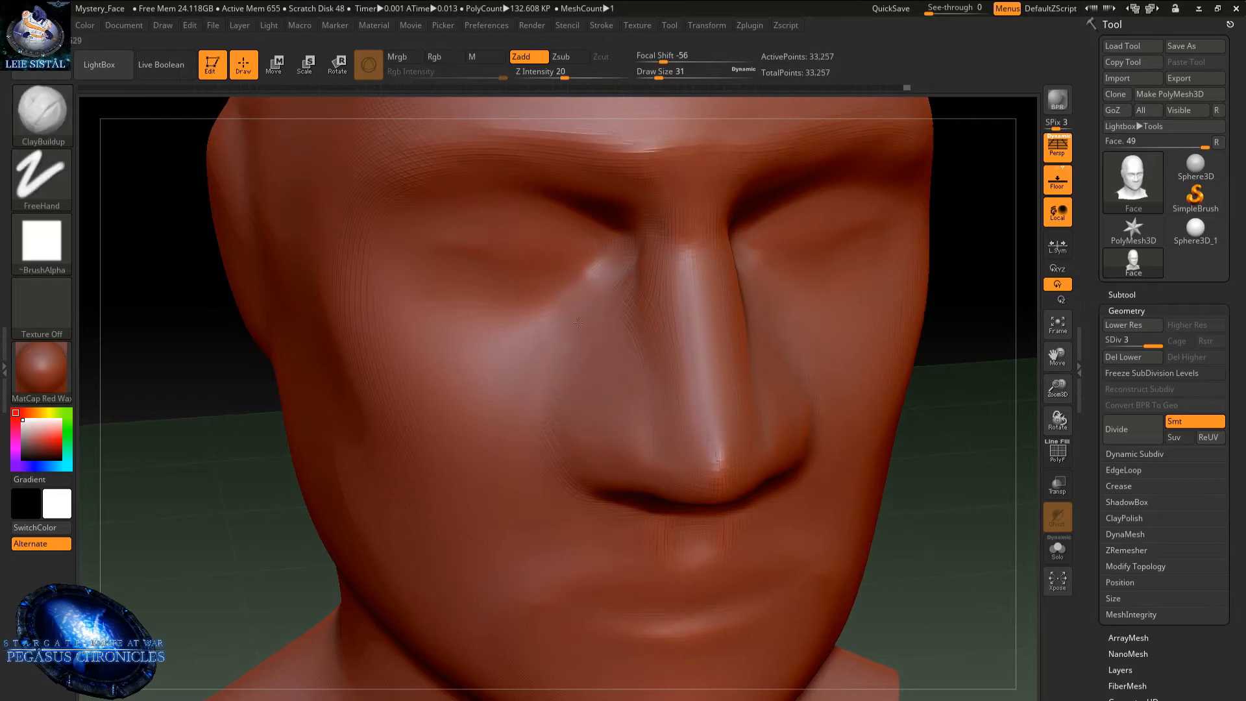
- Refine the side of the nose and the fold below the nostril with ClayBuildup, smoothing the strokes into the cheek
{"action": "mouse_move", "coordinate": [587, 399]}
{"action": "right_mouse_down"}
{"action": "mouse_move", "coordinate": [581, 288]}
{"action": "mouse_move", "coordinate": [615, 209]}
{"action": "right_mouse_up"}
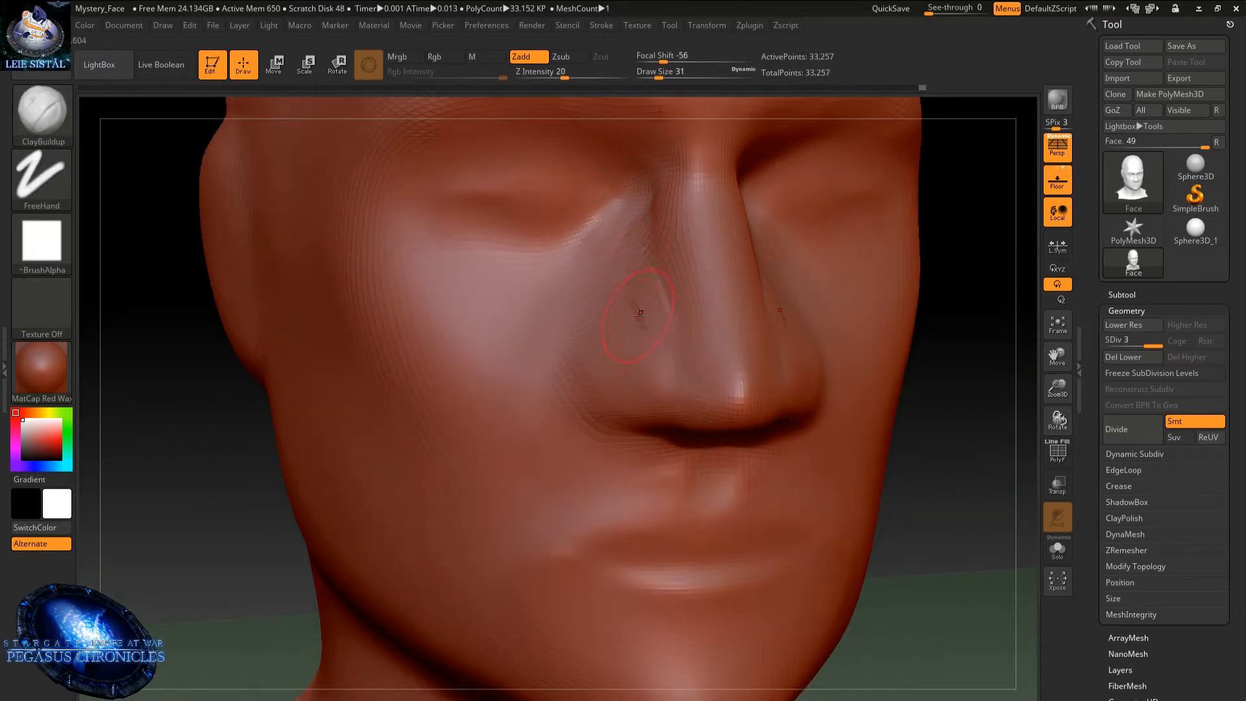
{"action": "key", "text": "ctrl"}
{"action": "mouse_move", "coordinate": [646, 277]}
{"action": "left_mouse_down", "text": "shift"}
{"action": "mouse_move", "coordinate": [665, 281]}
{"action": "mouse_move", "coordinate": [659, 323]}
{"action": "mouse_move", "coordinate": [635, 289]}
{"action": "left_mouse_up", "text": "shift"}
{"action": "left_click_drag", "start_coordinate": [580, 425], "coordinate": [617, 458]}
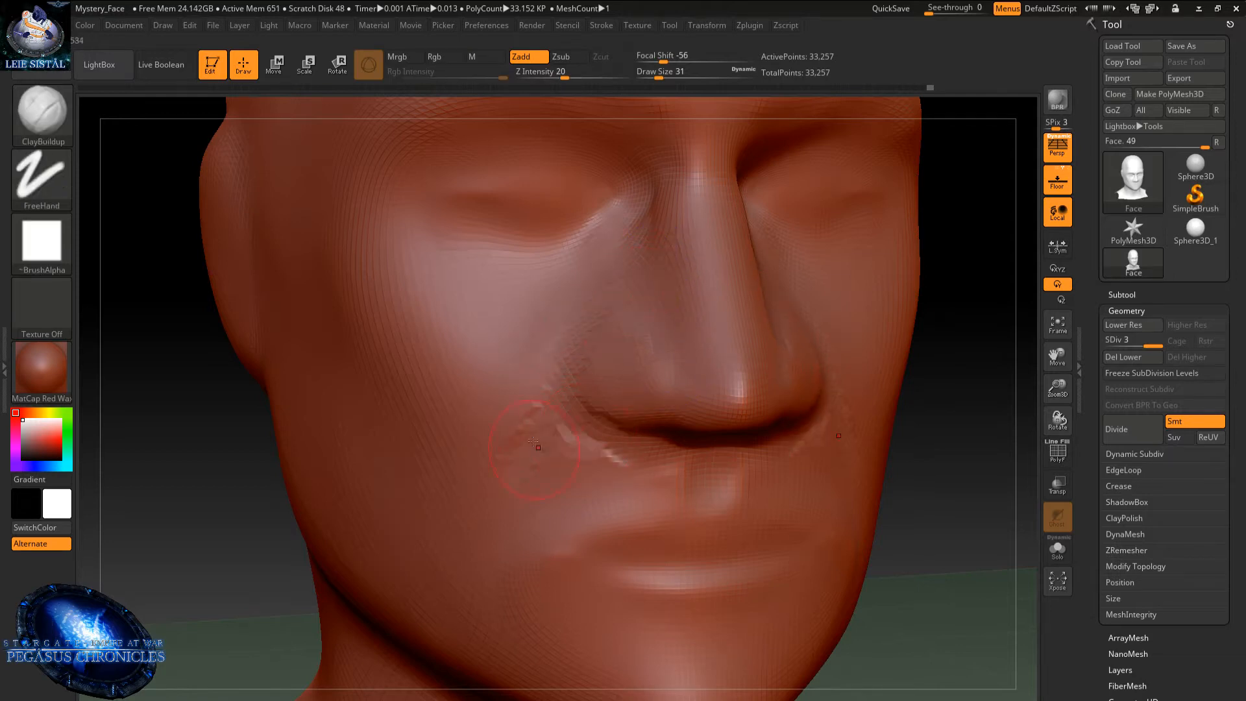
{"action": "mouse_move", "coordinate": [542, 439]}
{"action": "left_mouse_down", "text": "shift"}
{"action": "mouse_move", "coordinate": [545, 418]}
{"action": "mouse_move", "coordinate": [529, 467]}
{"action": "mouse_move", "coordinate": [574, 324]}
{"action": "left_mouse_up", "text": "shift"}
{"action": "key", "text": "shift"}
{"action": "left_click_drag", "start_coordinate": [589, 449], "coordinate": [576, 484], "text": "shift"}
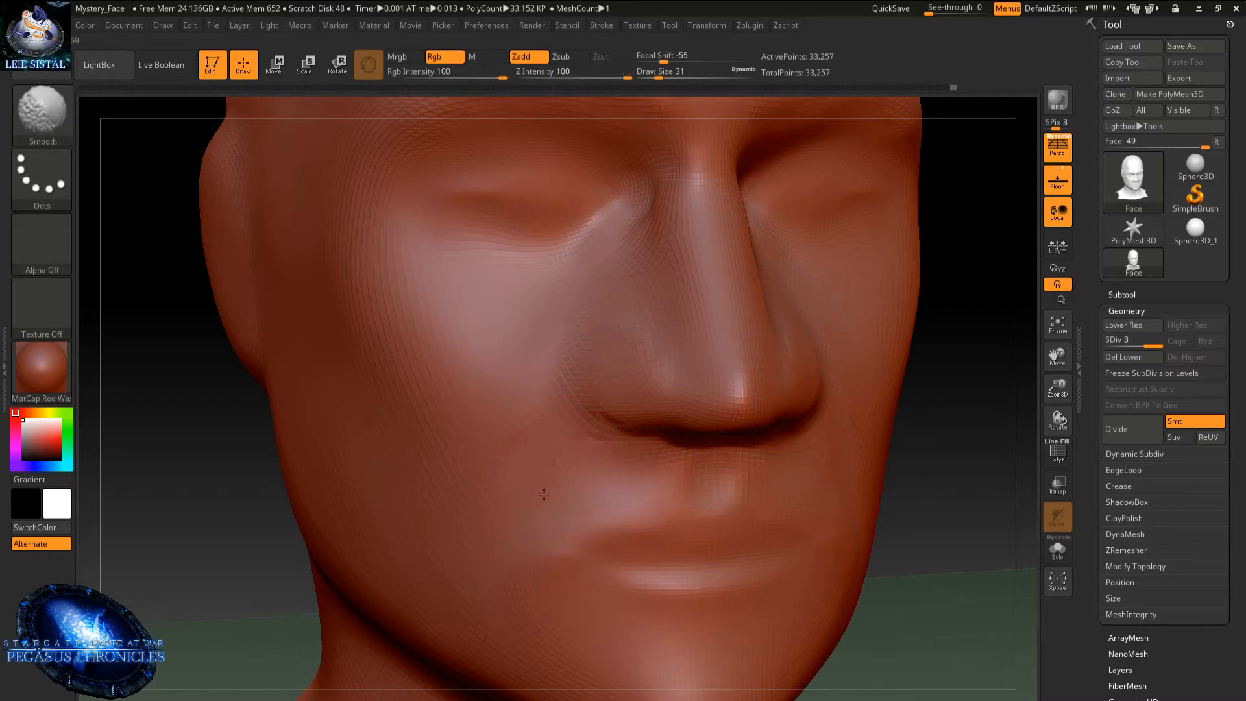
- Smooth the underside of the nostrils and the surface between the nose and the upper lip
{"action": "mouse_move", "coordinate": [587, 523]}
{"action": "right_mouse_down", "text": "alt"}
{"action": "mouse_move", "coordinate": [553, 411]}
{"action": "mouse_move", "coordinate": [586, 264]}
{"action": "mouse_move", "coordinate": [578, 235]}
{"action": "right_mouse_up", "text": "alt"}
{"action": "mouse_move", "coordinate": [587, 305]}
{"action": "left_mouse_down", "text": "shift"}
{"action": "mouse_move", "coordinate": [605, 328]}
{"action": "mouse_move", "coordinate": [596, 303]}
{"action": "mouse_move", "coordinate": [635, 298]}
{"action": "mouse_move", "coordinate": [642, 317]}
{"action": "mouse_move", "coordinate": [675, 312]}
{"action": "mouse_move", "coordinate": [653, 317]}
{"action": "left_mouse_up", "text": "shift"}
{"action": "key", "text": "shift"}
{"action": "key", "text": "shift"}
{"action": "right_click_drag", "start_coordinate": [650, 326], "coordinate": [649, 386]}
{"action": "left_click_drag", "start_coordinate": [634, 333], "coordinate": [616, 332], "text": "shift"}
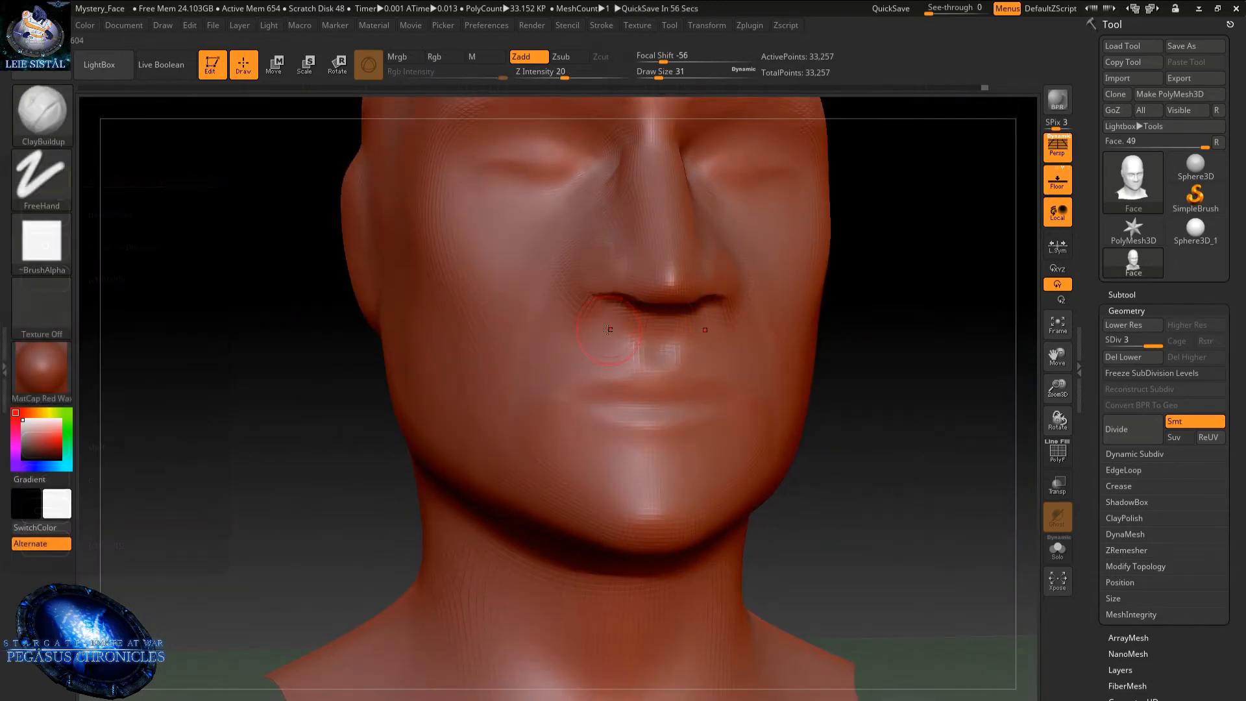
- Define the upper lip from centre to corner with ClayBuildup and sharpen the philtrum ridges above it
{"action": "mouse_move", "coordinate": [608, 329]}
{"action": "right_mouse_down", "text": "ctrl"}
{"action": "mouse_move", "coordinate": [528, 381]}
{"action": "mouse_move", "coordinate": [580, 416]}
{"action": "right_mouse_up", "text": "ctrl"}
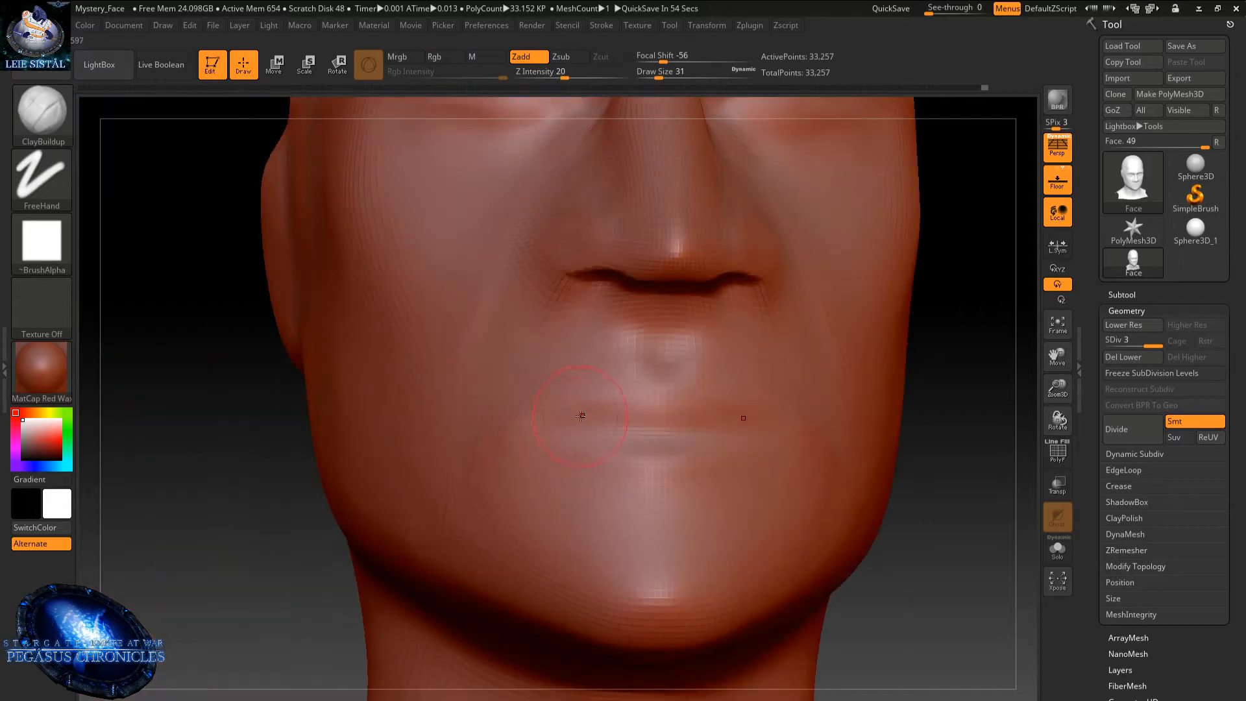
{"action": "mouse_move", "coordinate": [571, 415]}
{"action": "left_mouse_down"}
{"action": "mouse_move", "coordinate": [663, 417]}
{"action": "mouse_move", "coordinate": [569, 434]}
{"action": "left_mouse_up"}
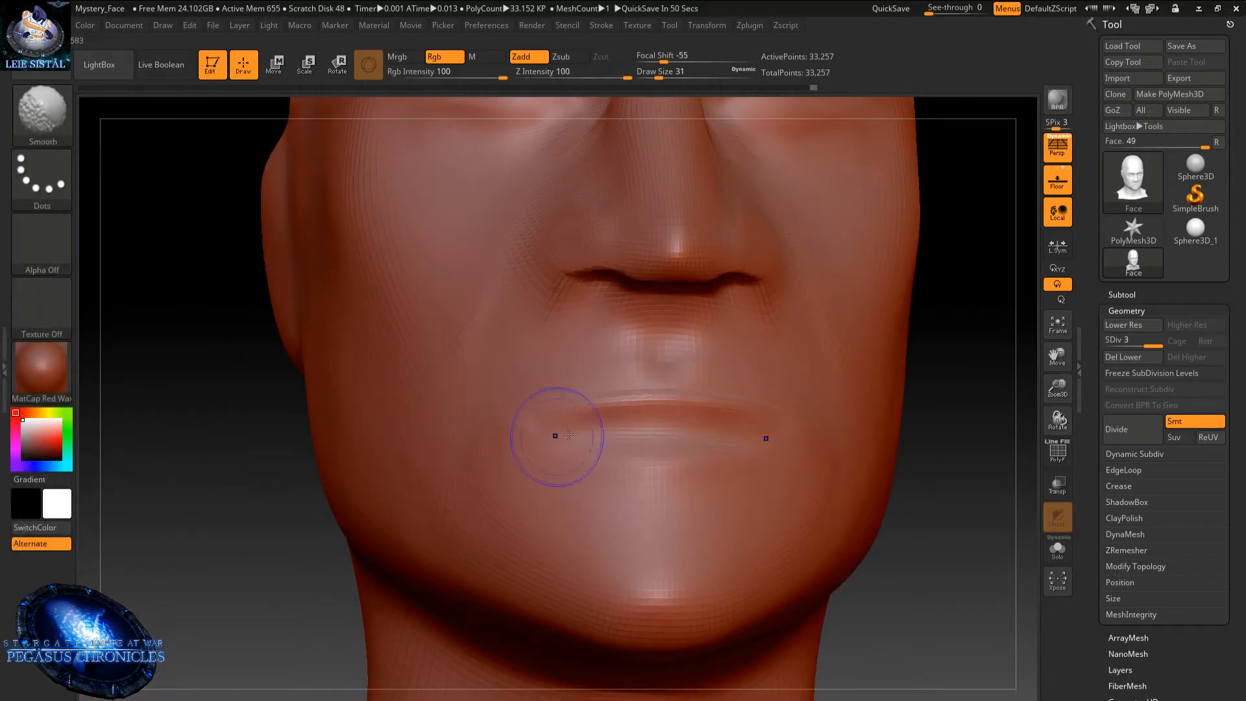
{"action": "left_click_drag", "start_coordinate": [653, 422], "coordinate": [552, 415]}
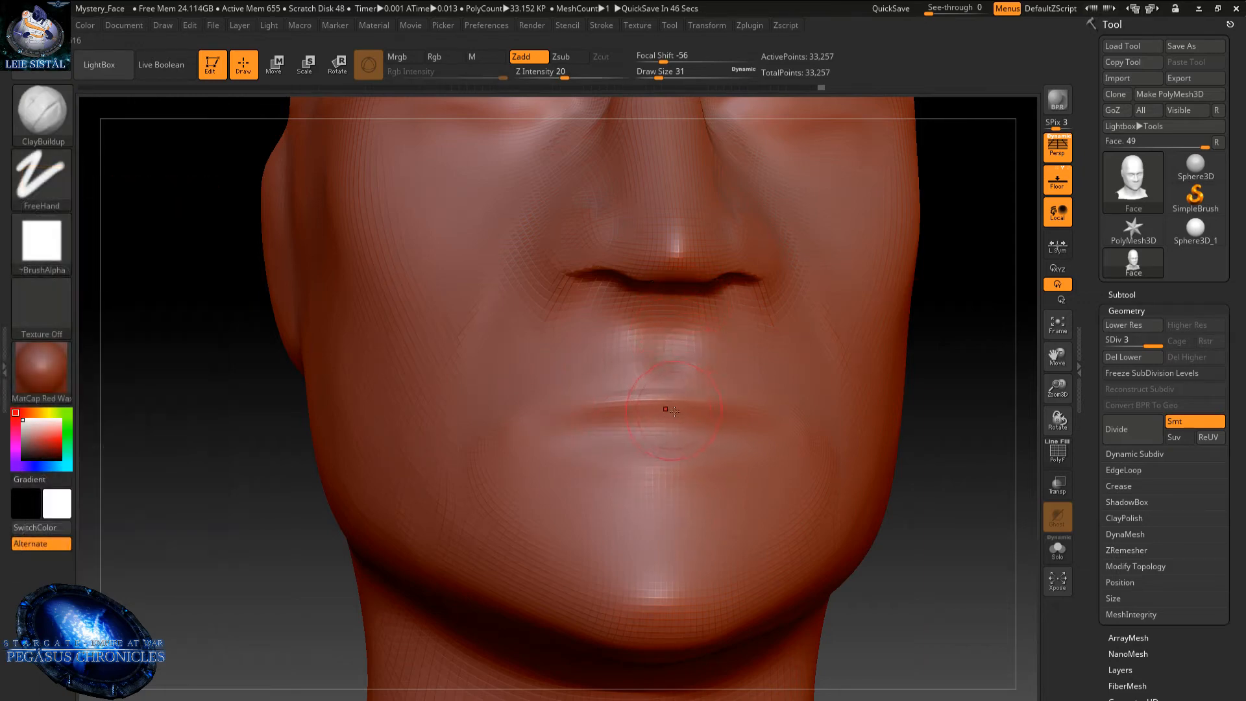
{"action": "mouse_move", "coordinate": [629, 372]}
{"action": "right_mouse_down", "text": "ctrl"}
{"action": "mouse_move", "coordinate": [606, 452]}
{"action": "mouse_move", "coordinate": [681, 348]}
{"action": "right_mouse_up", "text": "ctrl"}
{"action": "left_click_drag", "start_coordinate": [691, 397], "coordinate": [683, 381]}
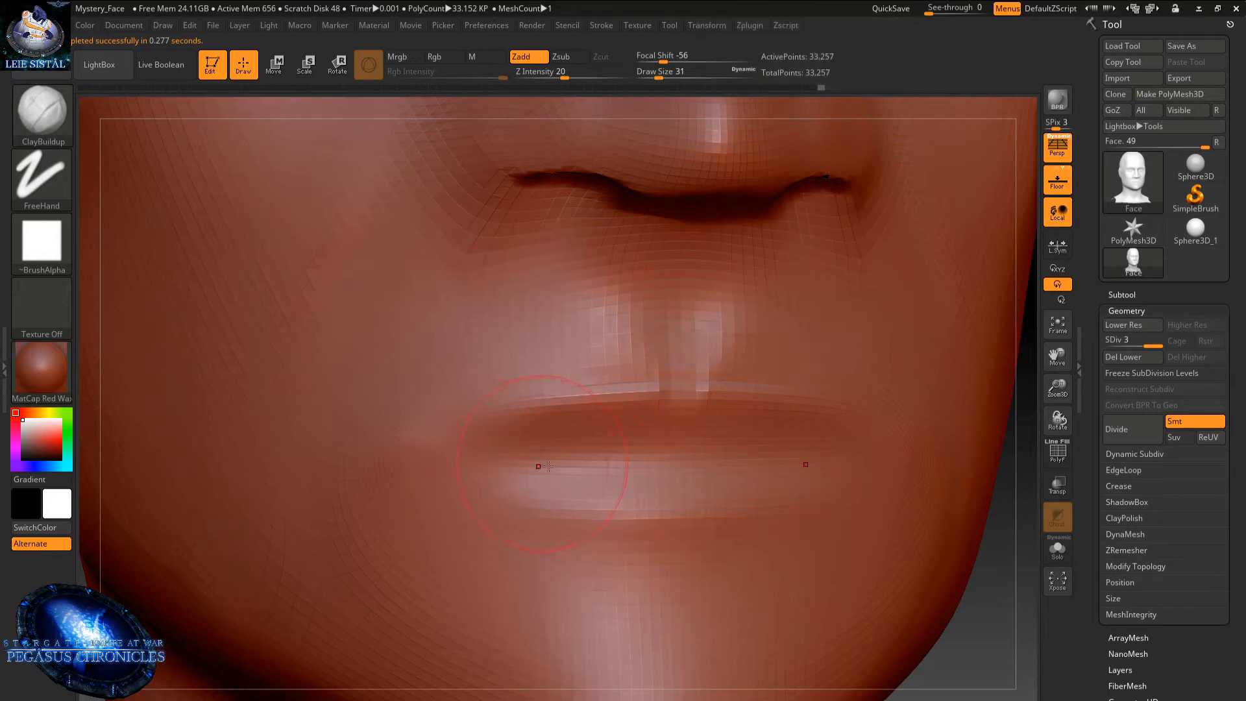
- Carve the line between the lips with inverted ClayBuildup at draw size 17 and raise the upper lip's edge
{"action": "key", "text": "ctrl"}
{"action": "mouse_move", "coordinate": [561, 455]}
{"action": "right_mouse_down"}
{"action": "mouse_move", "coordinate": [402, 490]}
{"action": "mouse_move", "coordinate": [620, 448]}
{"action": "mouse_move", "coordinate": [603, 478]}
{"action": "right_mouse_up"}
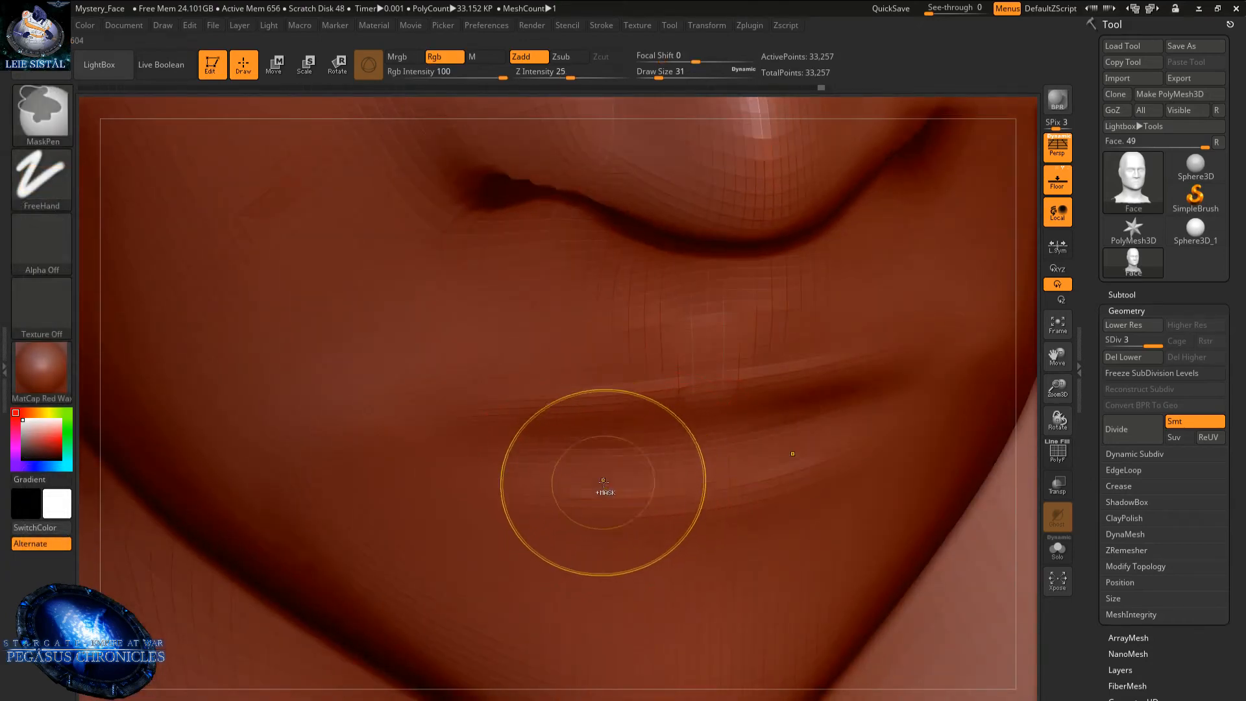
{"action": "key", "text": "space"}
{"action": "left_click_drag", "start_coordinate": [620, 480], "coordinate": [584, 484]}
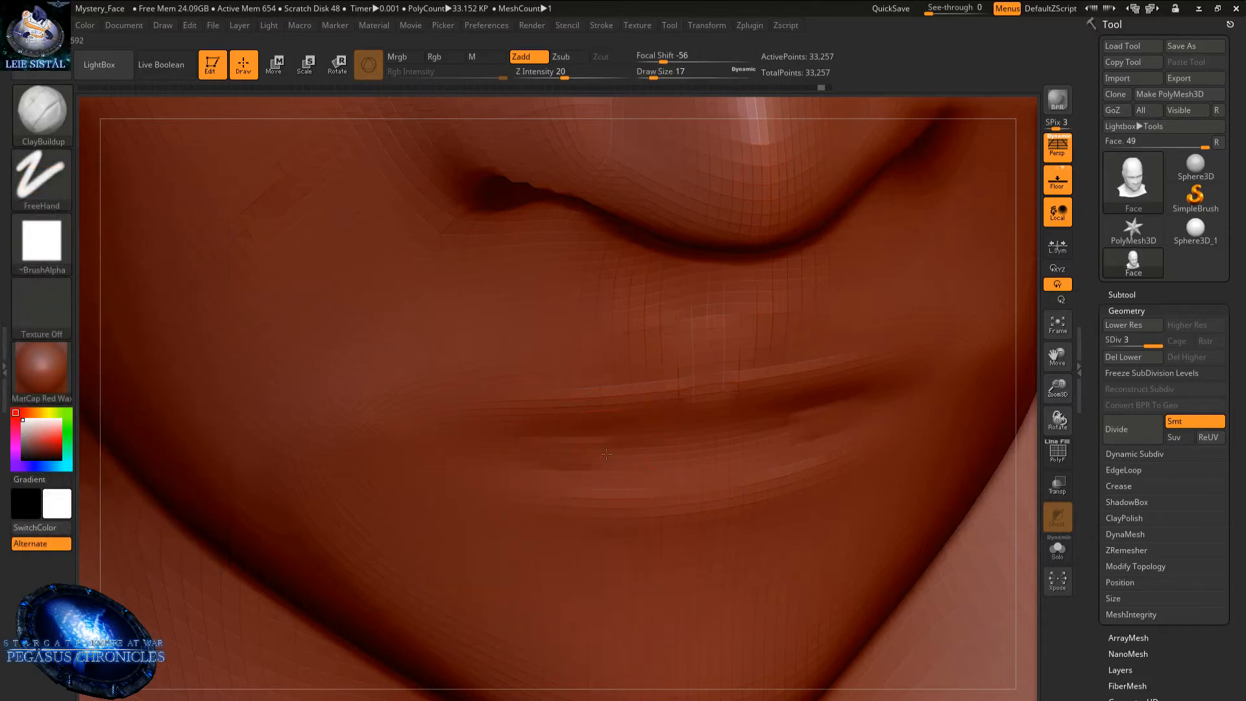
{"action": "left_click_drag", "start_coordinate": [525, 454], "coordinate": [689, 446], "text": "alt"}
{"action": "right_click_drag", "start_coordinate": [689, 446], "coordinate": [550, 445]}
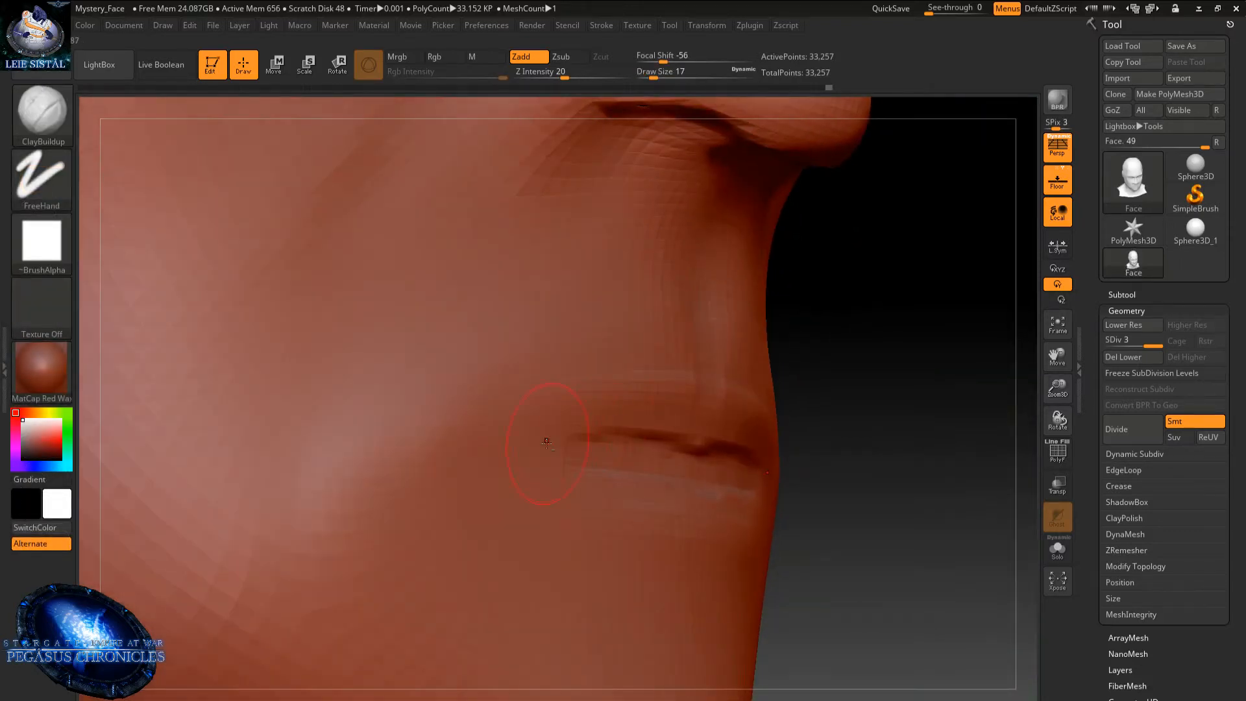
{"action": "mouse_move", "coordinate": [562, 441]}
{"action": "left_mouse_down", "text": "alt"}
{"action": "mouse_move", "coordinate": [733, 447]}
{"action": "mouse_move", "coordinate": [747, 459]}
{"action": "left_mouse_up", "text": "alt"}
{"action": "mouse_move", "coordinate": [545, 396]}
{"action": "left_mouse_down"}
{"action": "mouse_move", "coordinate": [675, 390]}
{"action": "mouse_move", "coordinate": [697, 399]}
{"action": "mouse_move", "coordinate": [698, 423]}
{"action": "left_mouse_up"}
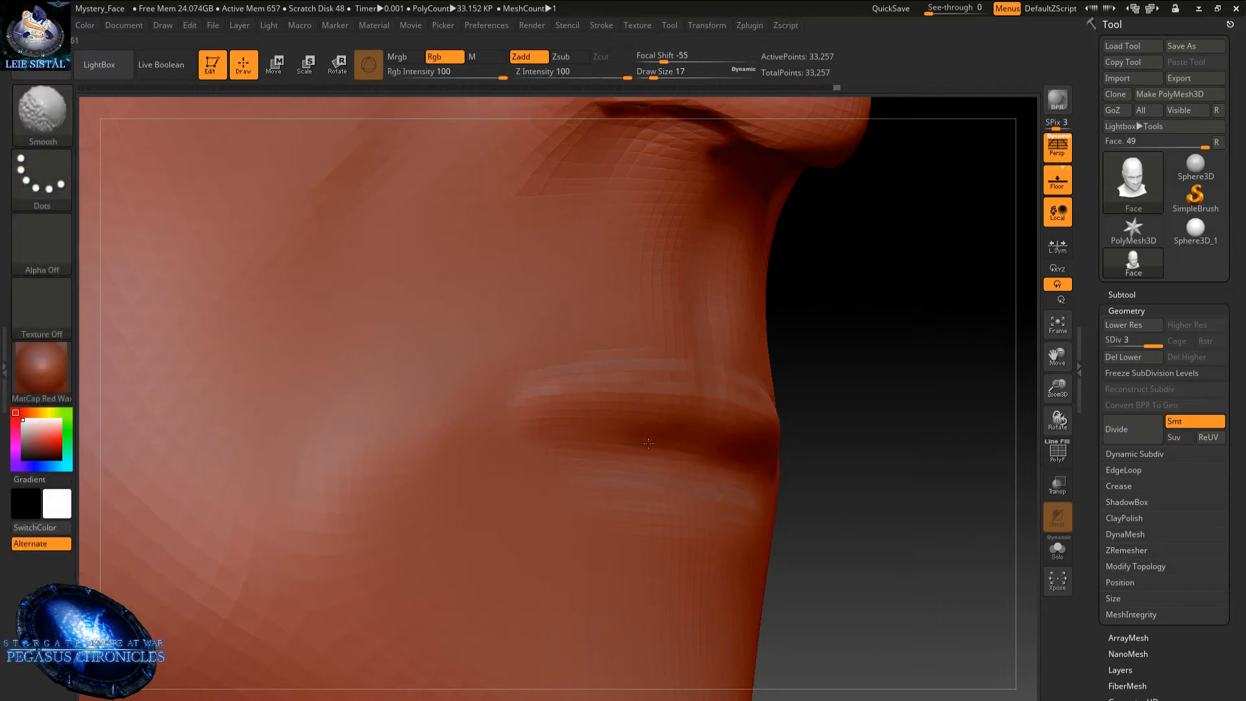
- Build up the lower lip with repeated ClayBuildup strokes along its length and smooth it into the chin
{"action": "right_click_drag", "start_coordinate": [608, 469], "coordinate": [576, 506]}
{"action": "left_click_drag", "start_coordinate": [570, 493], "coordinate": [778, 474]}
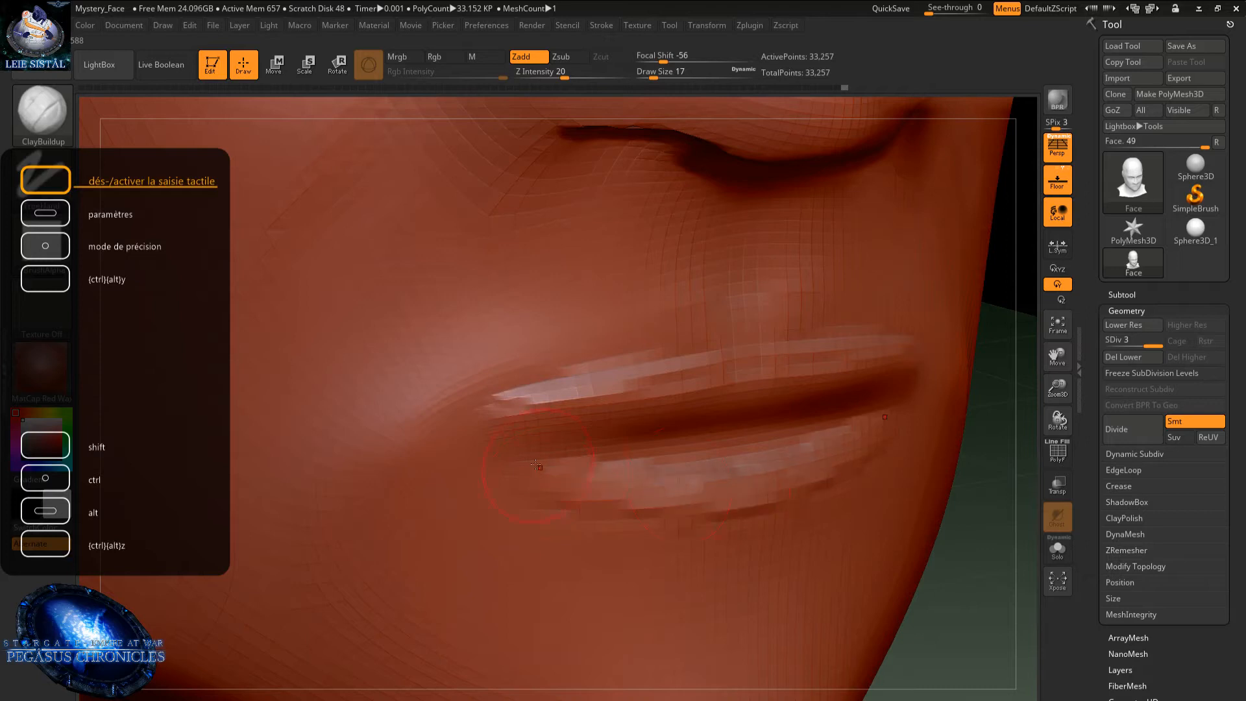
{"action": "mouse_move", "coordinate": [551, 470]}
{"action": "left_mouse_down"}
{"action": "mouse_move", "coordinate": [849, 428]}
{"action": "mouse_move", "coordinate": [733, 436]}
{"action": "left_mouse_up"}
{"action": "left_click_drag", "start_coordinate": [488, 473], "coordinate": [699, 494]}
{"action": "left_click_drag", "start_coordinate": [524, 501], "coordinate": [739, 532]}
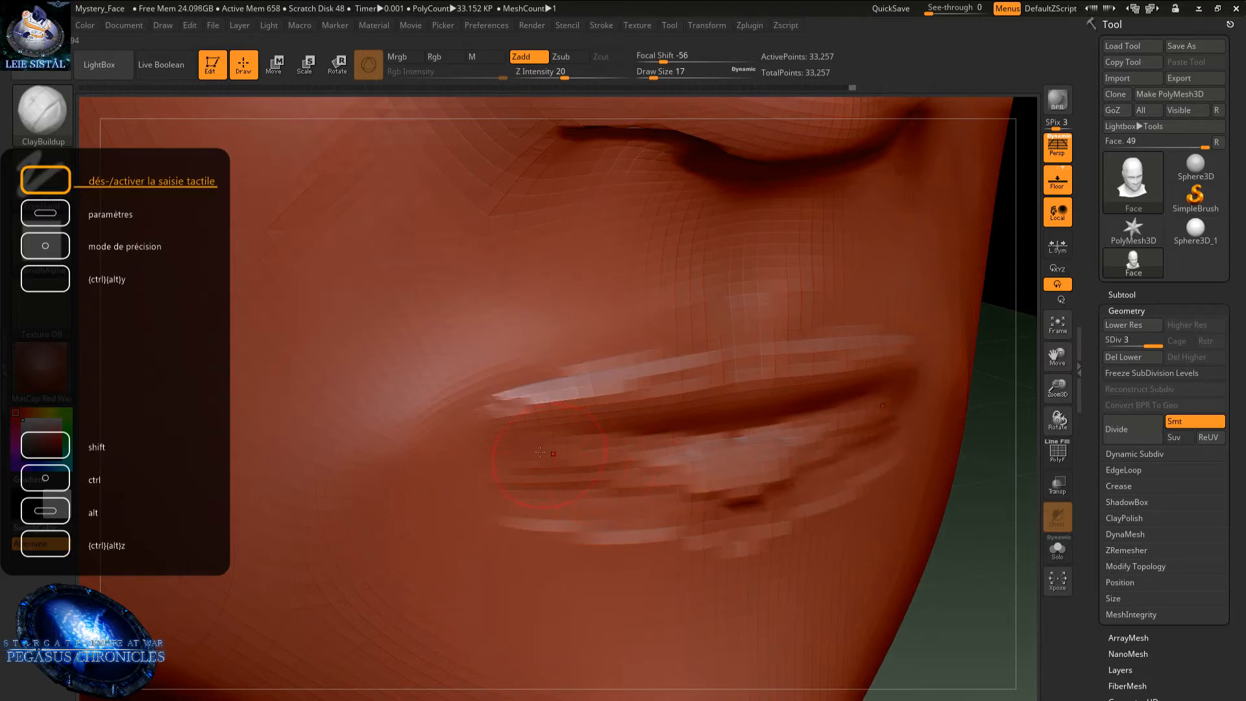
{"action": "left_click_drag", "start_coordinate": [556, 459], "coordinate": [720, 491]}
{"action": "left_click_drag", "start_coordinate": [551, 493], "coordinate": [727, 487]}
{"action": "mouse_move", "coordinate": [571, 473]}
{"action": "left_mouse_down"}
{"action": "mouse_move", "coordinate": [739, 457]}
{"action": "mouse_move", "coordinate": [723, 455]}
{"action": "left_mouse_up"}
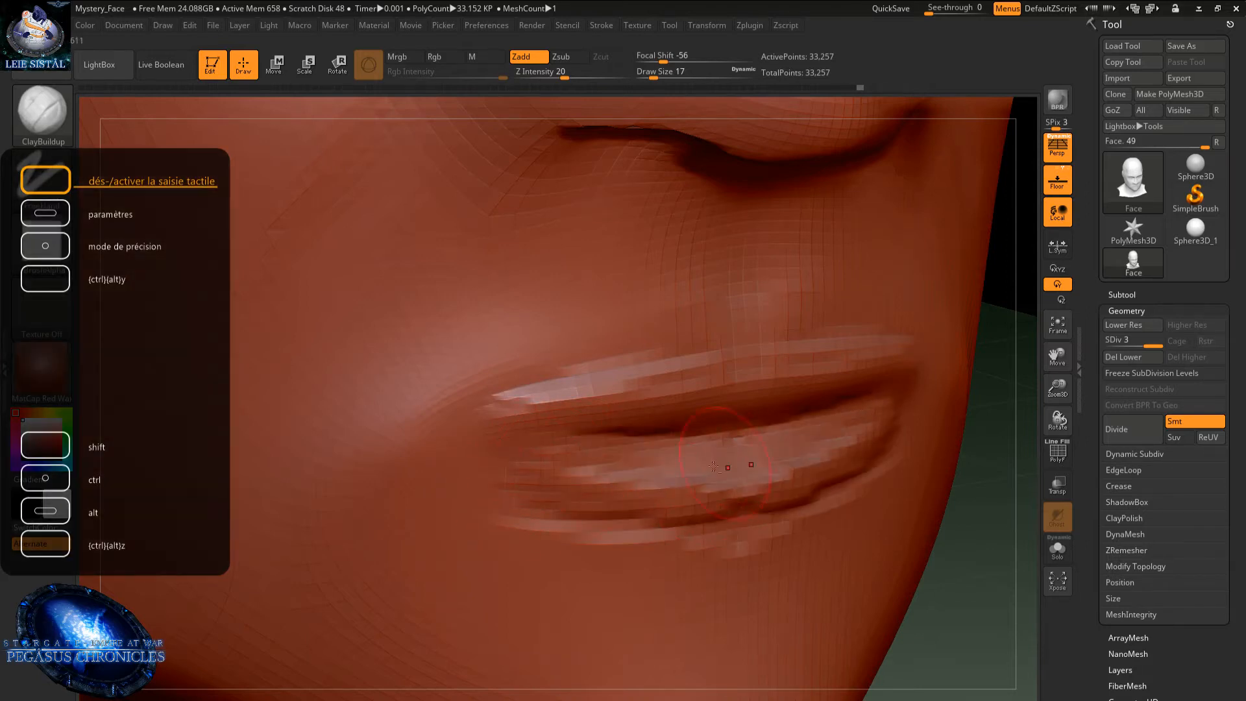
{"action": "mouse_move", "coordinate": [631, 524]}
{"action": "left_mouse_down", "text": "shift"}
{"action": "mouse_move", "coordinate": [617, 480]}
{"action": "mouse_move", "coordinate": [569, 445]}
{"action": "left_mouse_up", "text": "shift"}
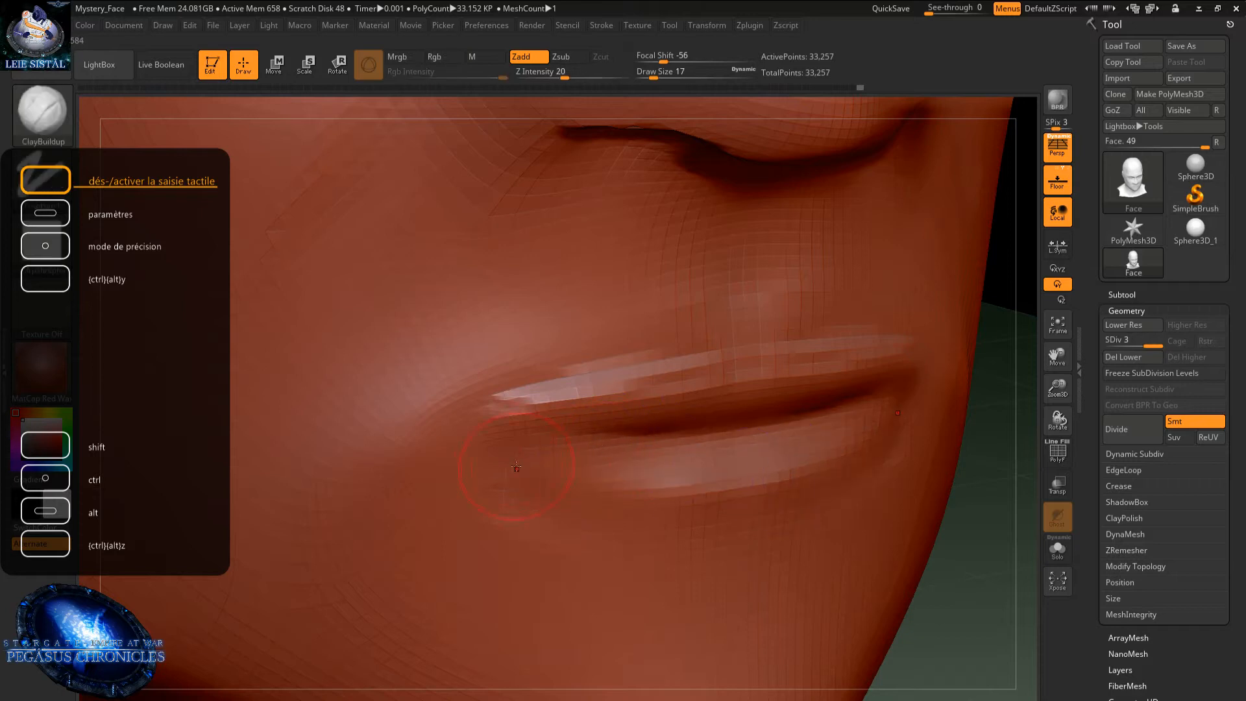
- Extend the upper lip's edge to the mouth corner, strengthen the lower lip, and smooth the parting line between them
{"action": "mouse_move", "coordinate": [428, 442]}
{"action": "left_mouse_down"}
{"action": "mouse_move", "coordinate": [633, 418]}
{"action": "mouse_move", "coordinate": [616, 422]}
{"action": "left_mouse_up"}
{"action": "mouse_move", "coordinate": [399, 458]}
{"action": "left_mouse_down"}
{"action": "mouse_move", "coordinate": [457, 438]}
{"action": "mouse_move", "coordinate": [639, 421]}
{"action": "left_mouse_up"}
{"action": "mouse_move", "coordinate": [532, 452]}
{"action": "left_mouse_down", "text": "shift"}
{"action": "mouse_move", "coordinate": [454, 447]}
{"action": "mouse_move", "coordinate": [908, 425]}
{"action": "left_mouse_up", "text": "shift"}
{"action": "left_click_drag", "start_coordinate": [484, 483], "coordinate": [876, 457]}
{"action": "mouse_move", "coordinate": [506, 500]}
{"action": "left_mouse_down"}
{"action": "mouse_move", "coordinate": [899, 455]}
{"action": "mouse_move", "coordinate": [863, 480]}
{"action": "mouse_move", "coordinate": [686, 535]}
{"action": "mouse_move", "coordinate": [529, 490]}
{"action": "left_mouse_up"}
{"action": "mouse_move", "coordinate": [538, 447]}
{"action": "left_mouse_down", "text": "alt"}
{"action": "mouse_move", "coordinate": [900, 399]}
{"action": "mouse_move", "coordinate": [529, 461]}
{"action": "left_mouse_up", "text": "alt"}
{"action": "left_click_drag", "start_coordinate": [694, 419], "coordinate": [564, 431], "text": "shift"}
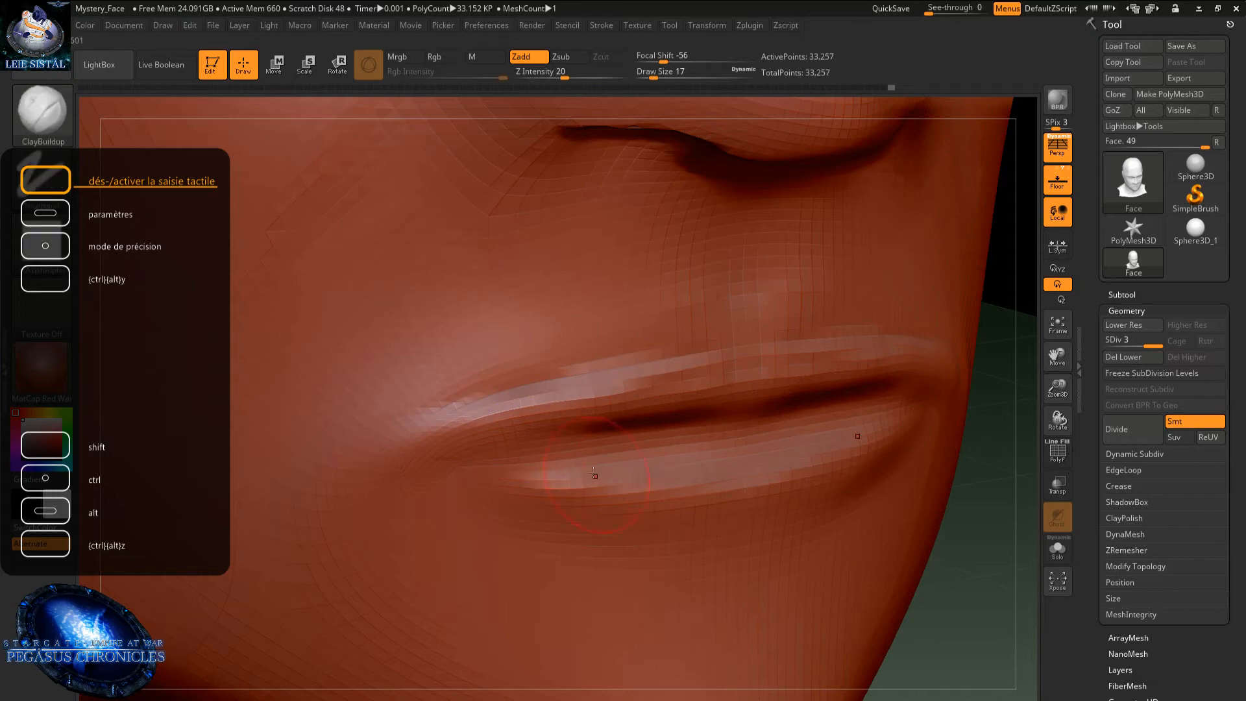
- Smooth the skin around the mouth corner and check the whole face from the front
{"action": "mouse_move", "coordinate": [847, 436]}
{"action": "right_mouse_down"}
{"action": "mouse_move", "coordinate": [557, 444]}
{"action": "mouse_move", "coordinate": [733, 442]}
{"action": "mouse_move", "coordinate": [542, 425]}
{"action": "right_mouse_up"}
{"action": "left_click_drag", "start_coordinate": [543, 425], "coordinate": [496, 424], "text": "shift"}
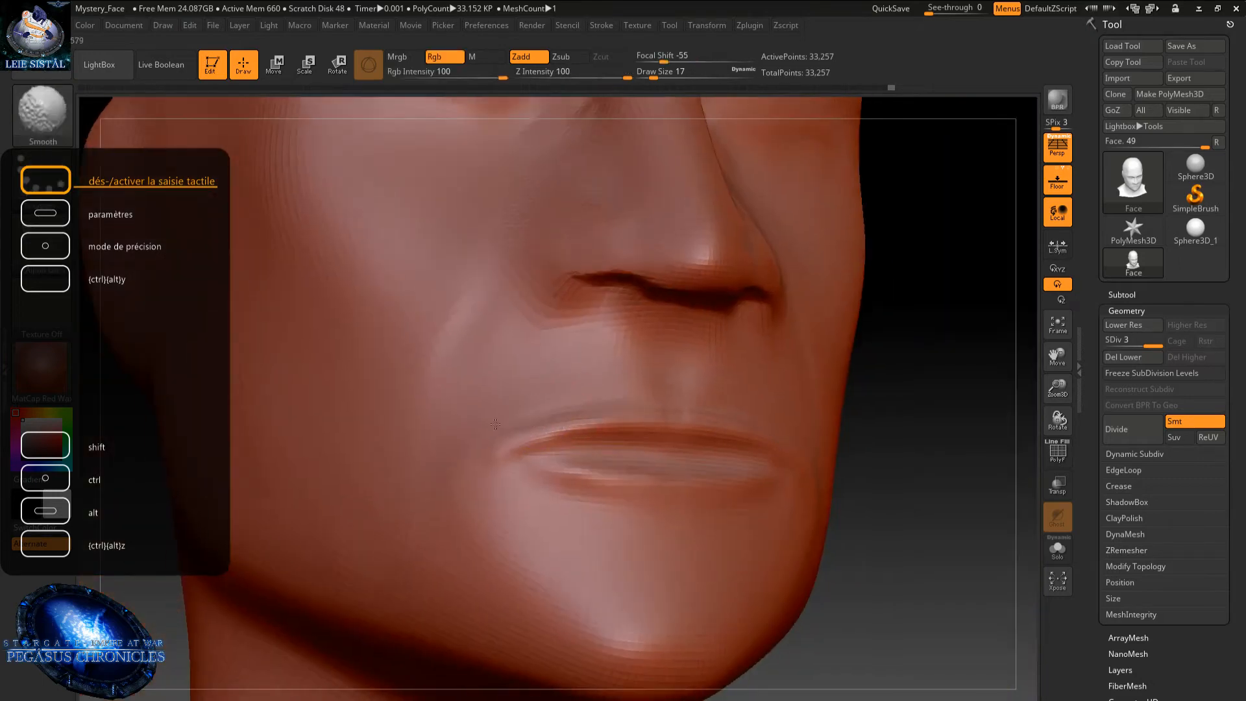
{"action": "right_click_drag", "start_coordinate": [464, 480], "coordinate": [570, 507]}
{"action": "key", "text": "shift"}
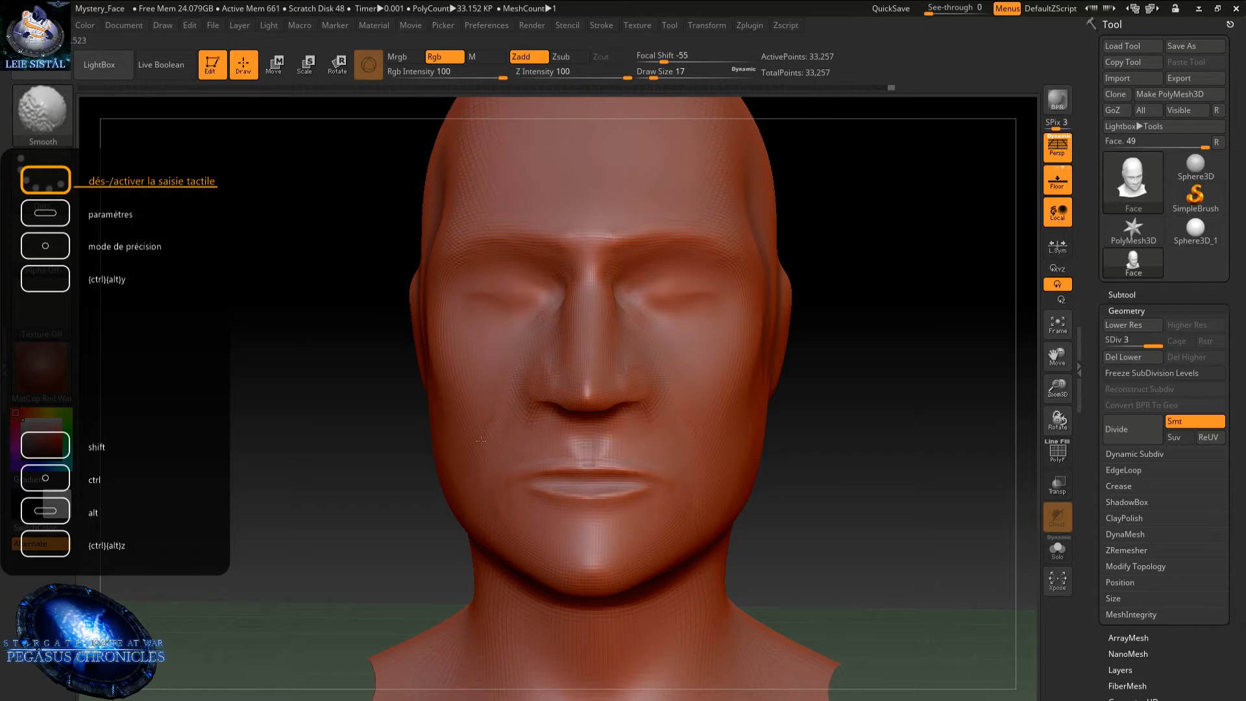
- Extend the crease at the mouth corners with ClayBuildup and smooth it into the surrounding cheek
{"action": "right_click_drag", "start_coordinate": [528, 479], "coordinate": [487, 478], "text": "ctrl"}
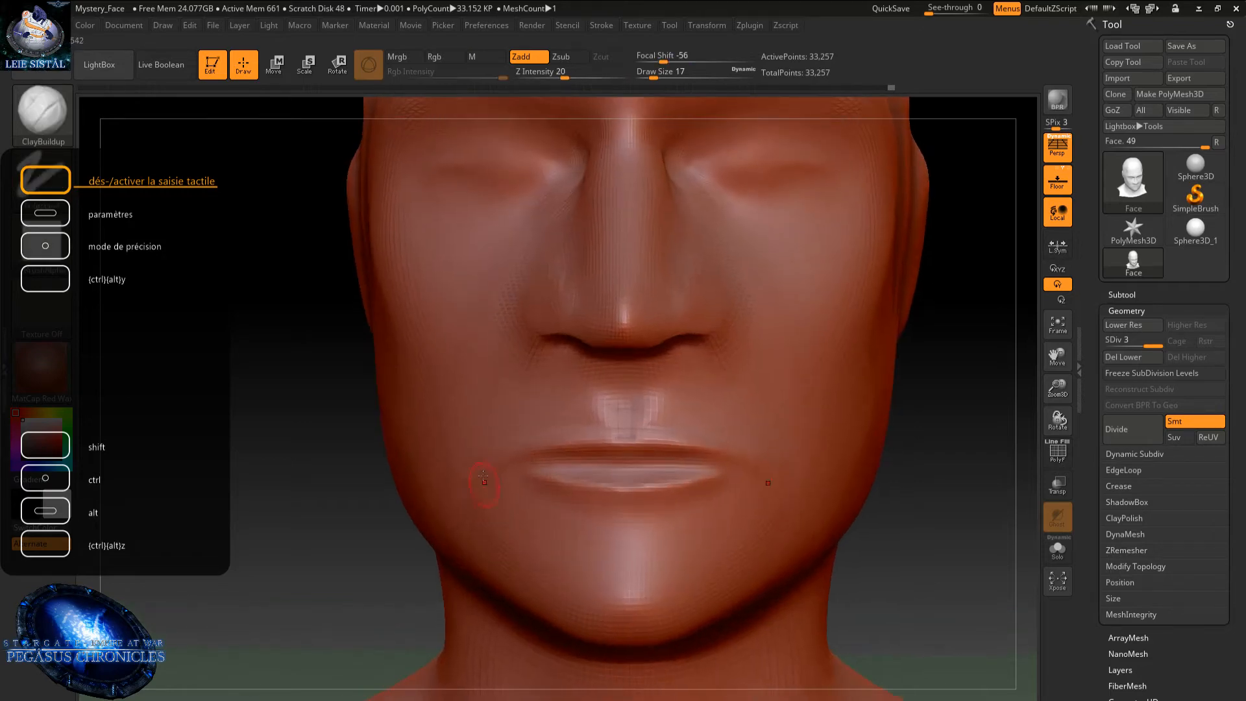
{"action": "key", "text": "shift"}
{"action": "mouse_move", "coordinate": [521, 518]}
{"action": "left_mouse_down", "text": "shift"}
{"action": "mouse_move", "coordinate": [539, 479]}
{"action": "mouse_move", "coordinate": [564, 480]}
{"action": "left_mouse_up", "text": "shift"}
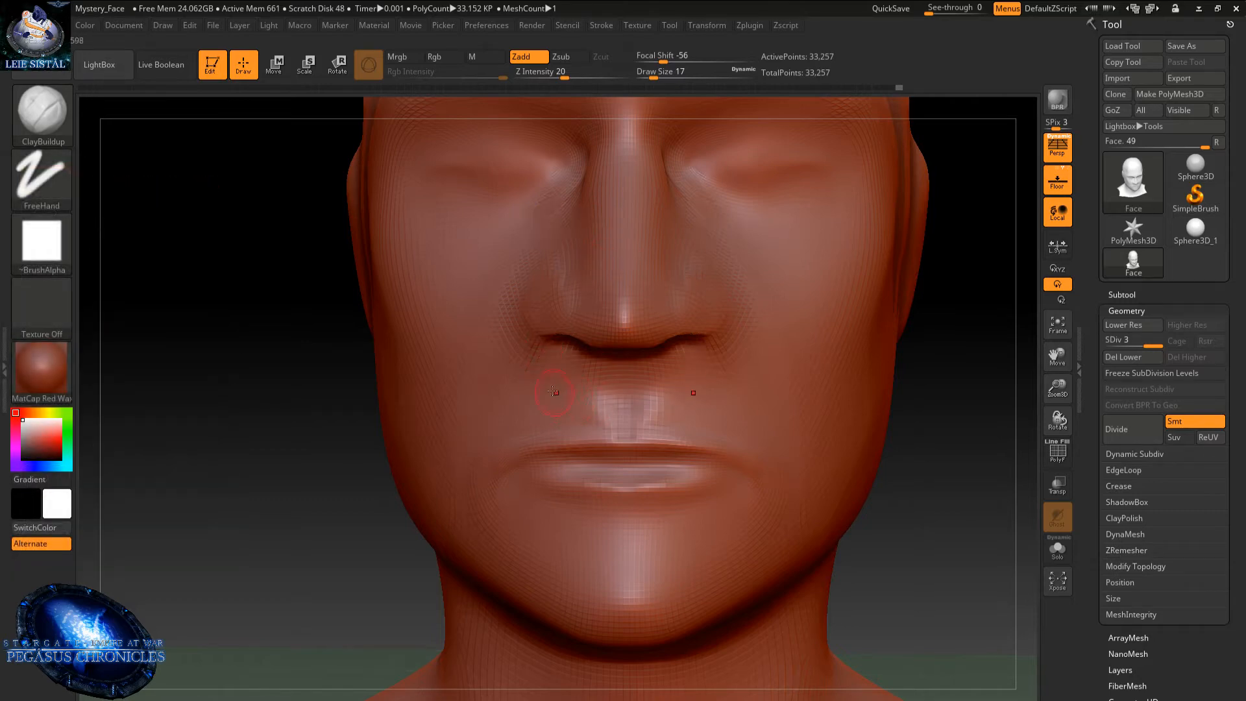
{"action": "key", "text": "shift"}
{"action": "mouse_move", "coordinate": [502, 490]}
{"action": "right_mouse_down"}
{"action": "mouse_move", "coordinate": [545, 472]}
{"action": "mouse_move", "coordinate": [526, 483]}
{"action": "right_mouse_up"}
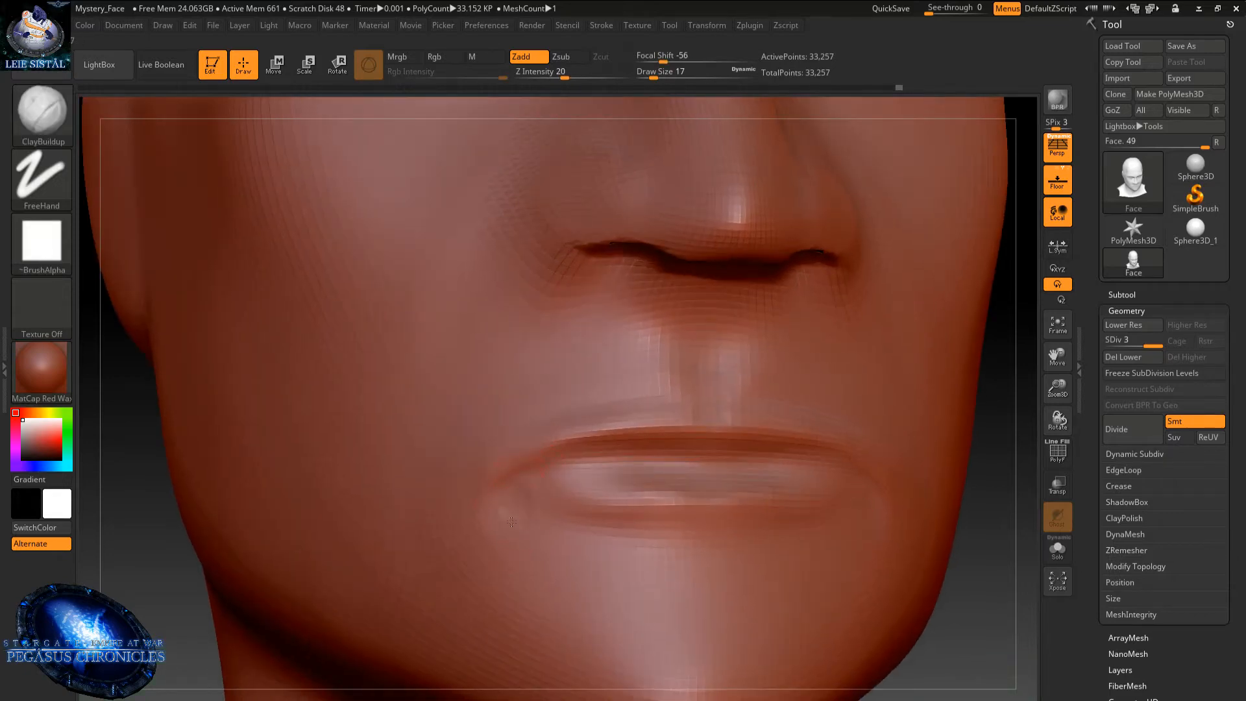
{"action": "key", "text": "shift"}
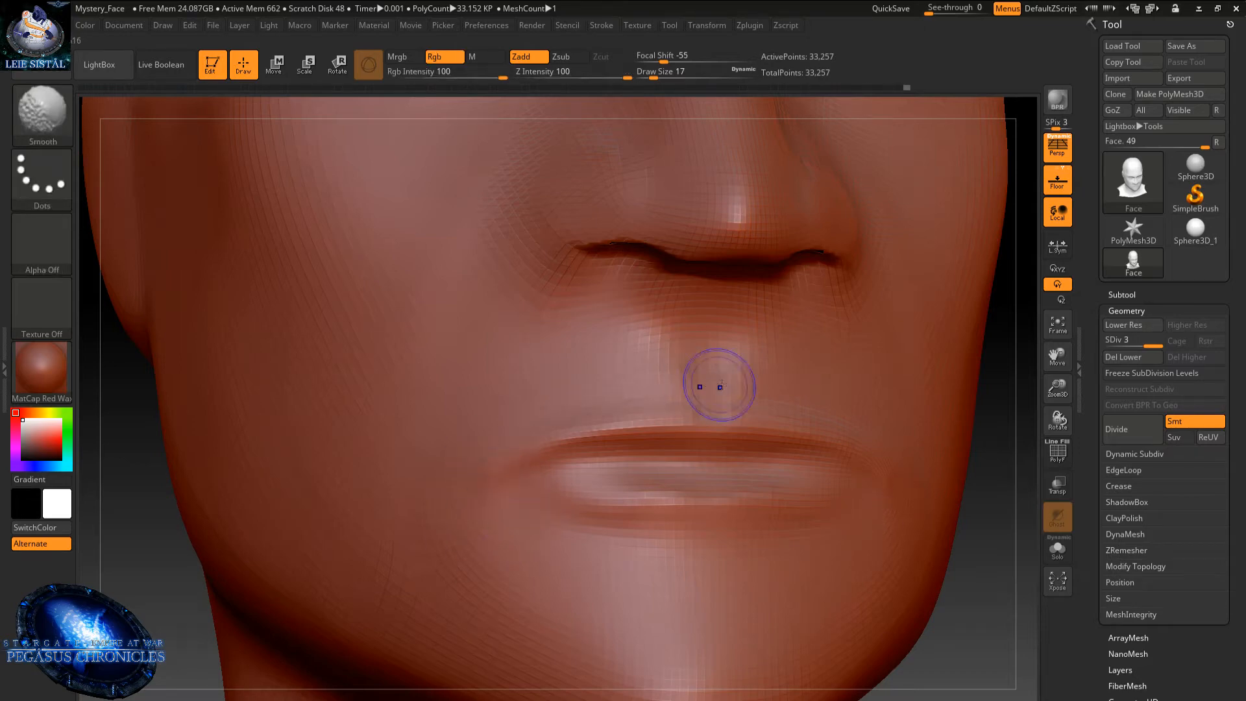
- Carve the philtrum groove between nose and upper lip with inverted ClayBuildup and smooth its upper end
{"action": "left_click_drag", "start_coordinate": [716, 354], "coordinate": [719, 389], "text": "alt"}
{"action": "left_click_drag", "start_coordinate": [717, 331], "coordinate": [722, 418], "text": "alt"}
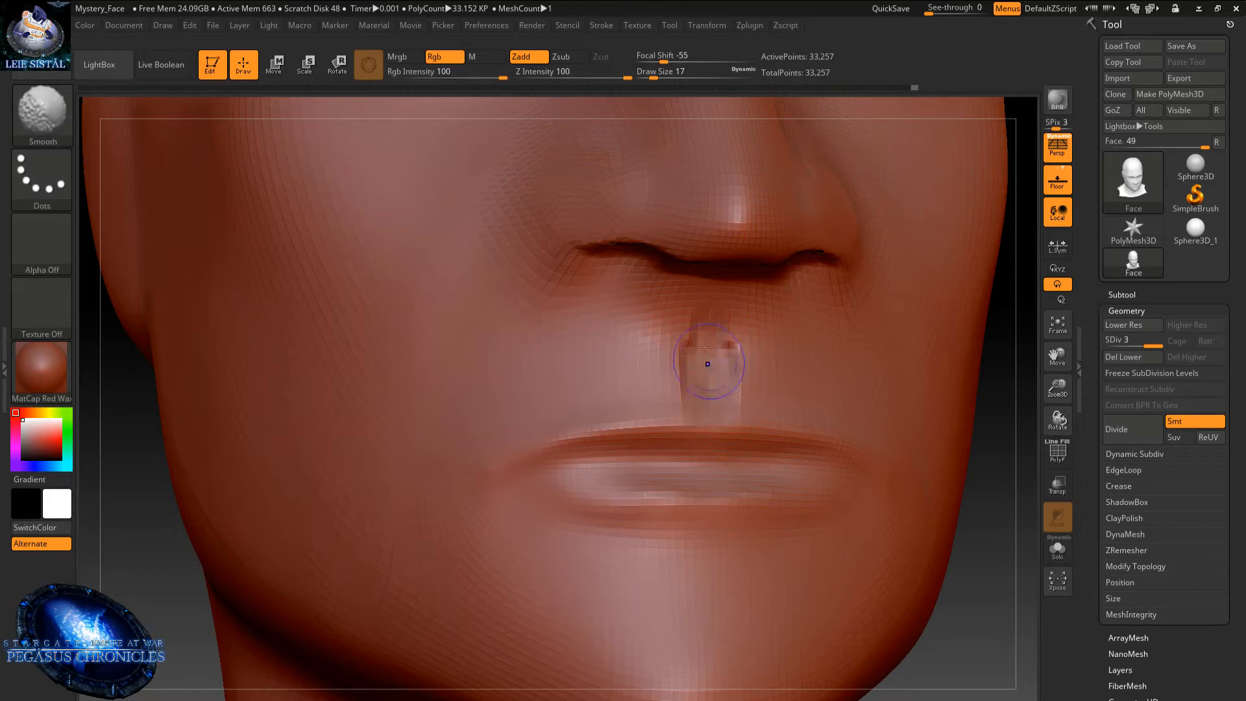
{"action": "mouse_move", "coordinate": [709, 362]}
{"action": "left_mouse_down", "text": "shift"}
{"action": "mouse_move", "coordinate": [710, 393]}
{"action": "mouse_move", "coordinate": [705, 322]}
{"action": "mouse_move", "coordinate": [709, 308]}
{"action": "mouse_move", "coordinate": [724, 318]}
{"action": "mouse_move", "coordinate": [726, 295]}
{"action": "left_mouse_up", "text": "shift"}
- Hollow out the nostrils on the underside of the nose with inverted ClayBuildup and smooth their outer edges
{"action": "right_click_drag", "start_coordinate": [717, 324], "coordinate": [712, 286]}
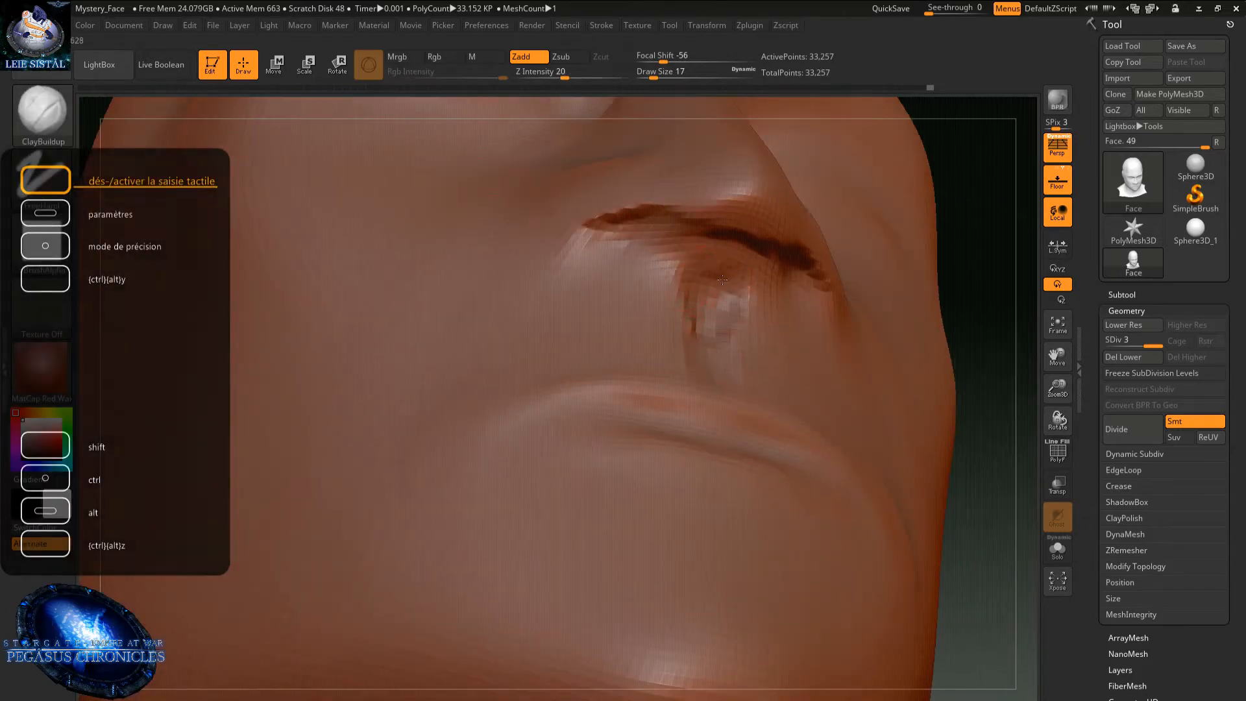
{"action": "mouse_move", "coordinate": [712, 285]}
{"action": "left_mouse_down", "text": "alt"}
{"action": "mouse_move", "coordinate": [639, 258]}
{"action": "mouse_move", "coordinate": [783, 299]}
{"action": "mouse_move", "coordinate": [648, 260]}
{"action": "mouse_move", "coordinate": [772, 253]}
{"action": "mouse_move", "coordinate": [617, 217]}
{"action": "left_mouse_up", "text": "alt"}
{"action": "mouse_move", "coordinate": [764, 244]}
{"action": "left_mouse_down"}
{"action": "mouse_move", "coordinate": [707, 263]}
{"action": "mouse_move", "coordinate": [633, 233]}
{"action": "mouse_move", "coordinate": [610, 241]}
{"action": "mouse_move", "coordinate": [639, 256]}
{"action": "mouse_move", "coordinate": [594, 246]}
{"action": "left_mouse_up"}
{"action": "left_click_drag", "start_coordinate": [676, 241], "coordinate": [610, 260], "text": "shift"}
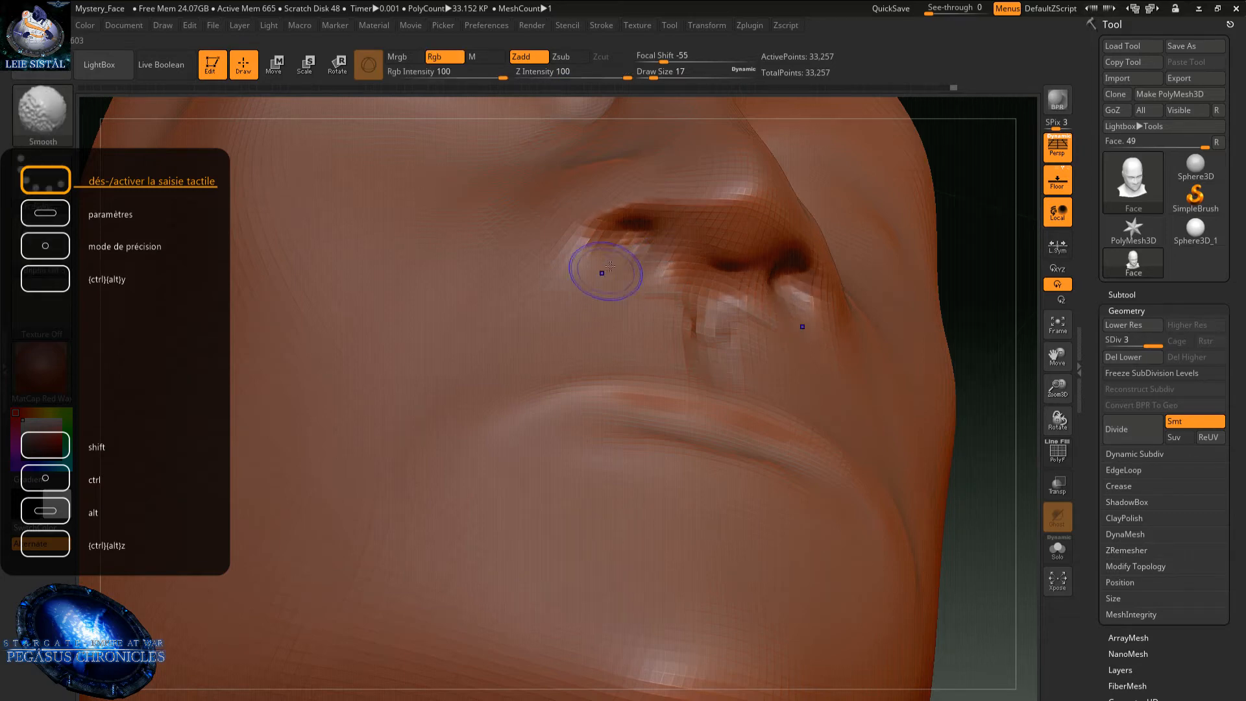
{"action": "mouse_move", "coordinate": [604, 271]}
{"action": "right_mouse_down"}
{"action": "mouse_move", "coordinate": [620, 283]}
{"action": "mouse_move", "coordinate": [616, 226]}
{"action": "right_mouse_up"}
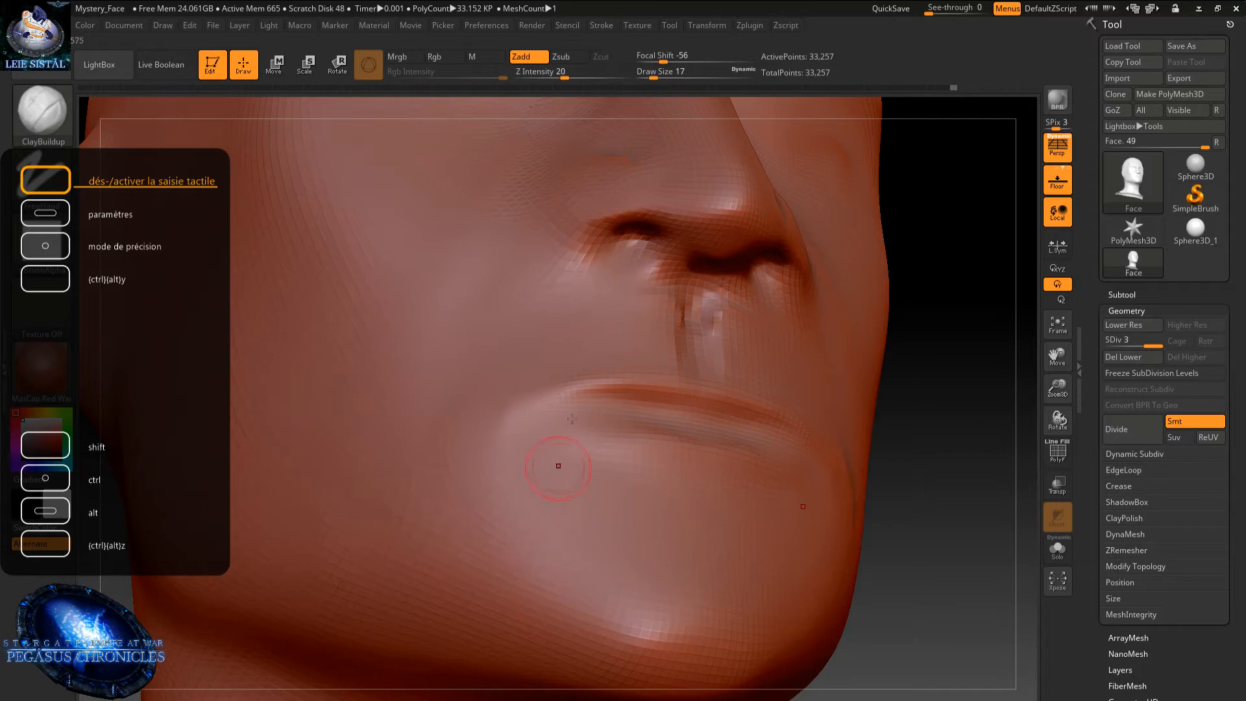
- Define the two philtrum ridges from the nose base to the upper lip and soften their upper ends
{"action": "right_click_drag", "start_coordinate": [595, 292], "coordinate": [718, 306]}
{"action": "left_click_drag", "start_coordinate": [718, 306], "coordinate": [716, 331], "text": "shift"}
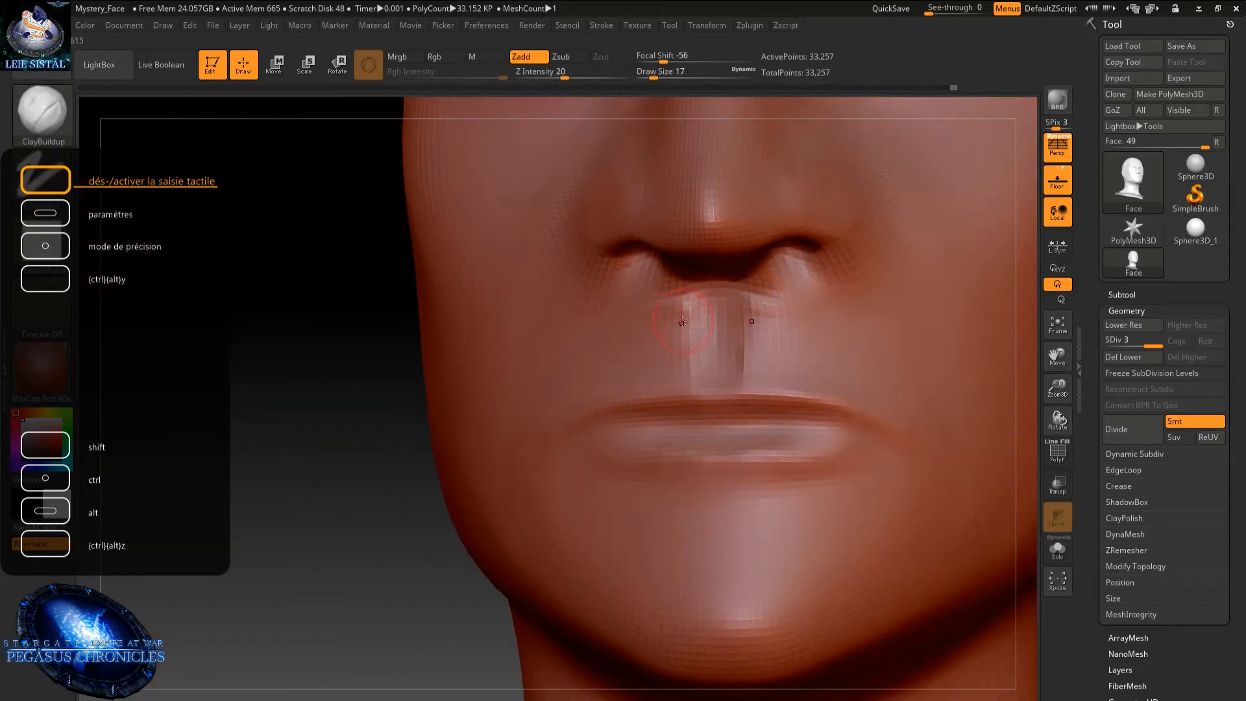
{"action": "right_click_drag", "start_coordinate": [682, 322], "coordinate": [686, 305]}
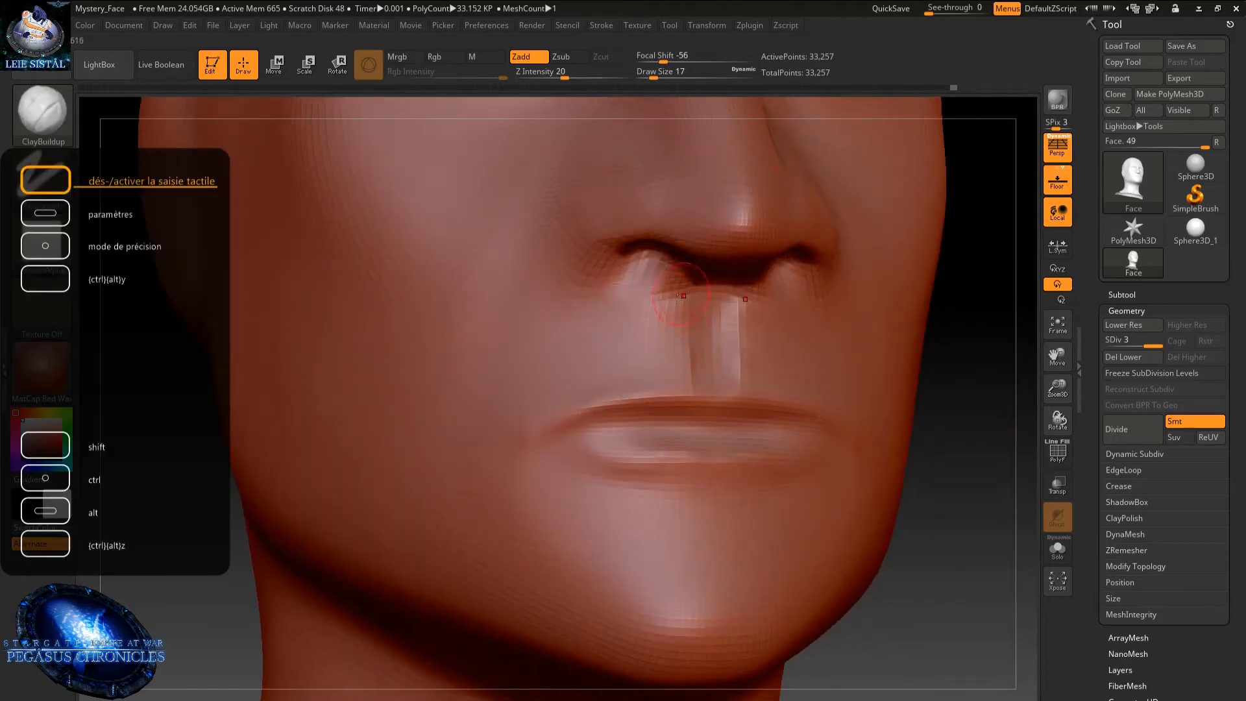
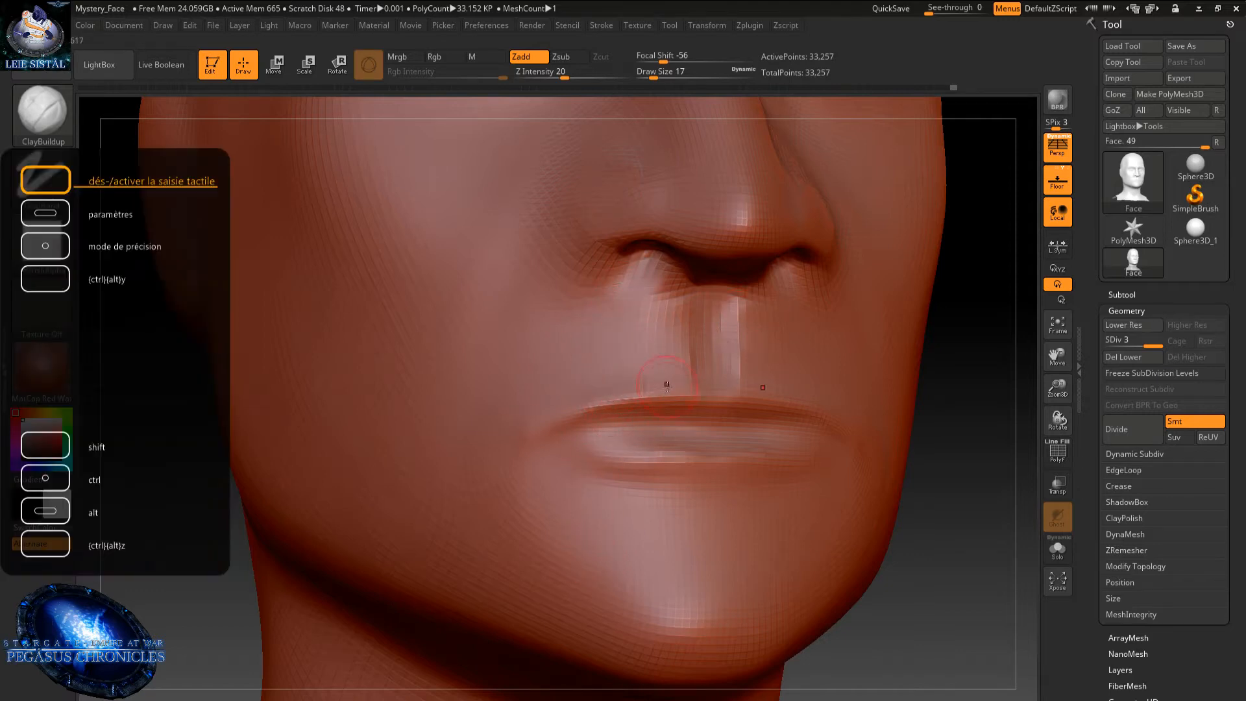
- Build up a curved fold on the cheek beside the mouth with ClayBuildup and smooth it into the skin
{"action": "right_click_drag", "start_coordinate": [725, 410], "coordinate": [584, 406]}
{"action": "right_click_drag", "start_coordinate": [824, 375], "coordinate": [648, 370], "text": "alt"}
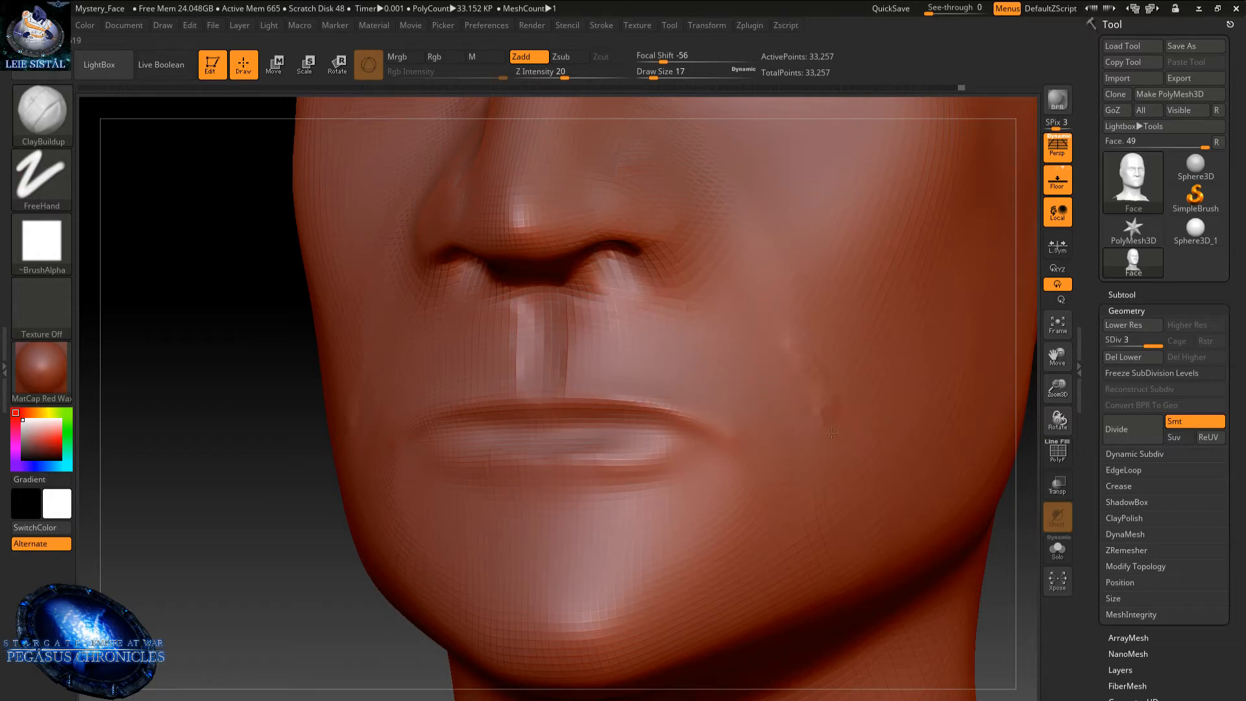
{"action": "mouse_move", "coordinate": [831, 433]}
{"action": "left_mouse_down"}
{"action": "mouse_move", "coordinate": [819, 480]}
{"action": "mouse_move", "coordinate": [791, 496]}
{"action": "left_mouse_up"}
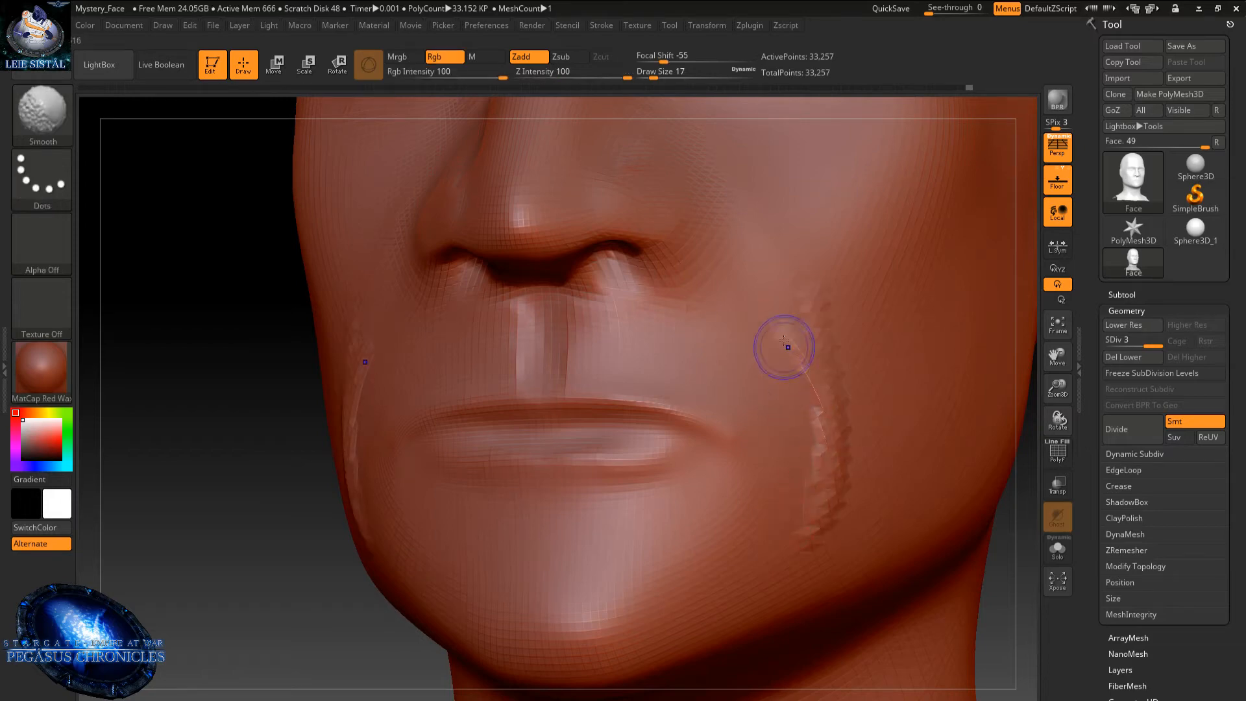
{"action": "left_click_drag", "start_coordinate": [787, 339], "coordinate": [822, 471], "text": "shift"}
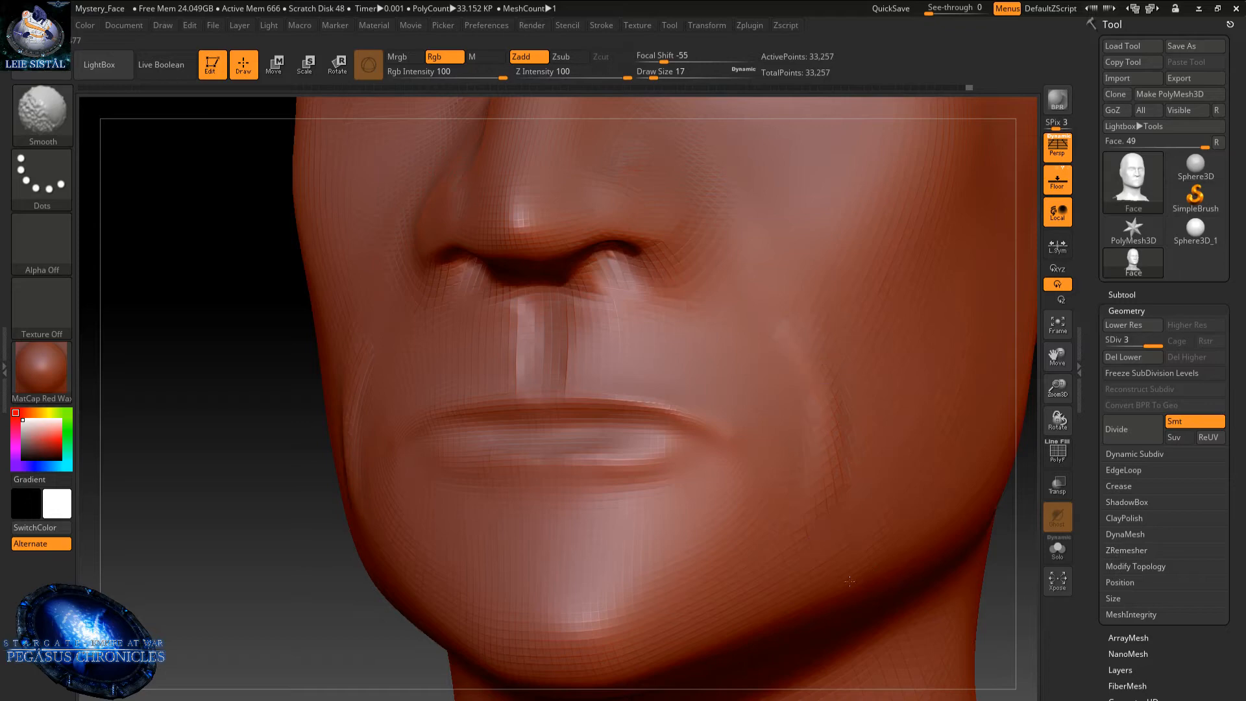
{"action": "mouse_move", "coordinate": [784, 320]}
{"action": "left_mouse_down"}
{"action": "mouse_move", "coordinate": [846, 498]}
{"action": "mouse_move", "coordinate": [834, 557]}
{"action": "mouse_move", "coordinate": [823, 526]}
{"action": "left_mouse_up"}
{"action": "left_click_drag", "start_coordinate": [765, 283], "coordinate": [824, 519], "text": "shift"}
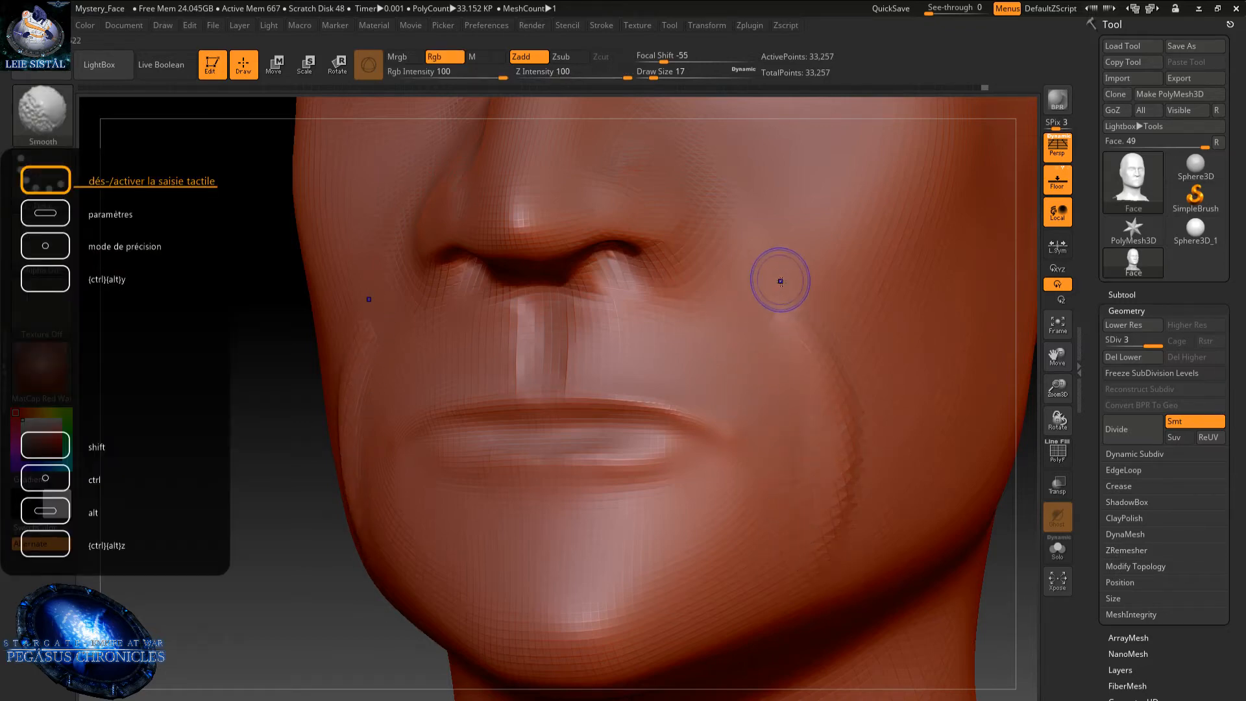
- Shape the nostril wing and the crease around it with ClayBuildup, smoothing the transition into the cheek
{"action": "right_click_drag", "start_coordinate": [813, 281], "coordinate": [714, 305], "text": "shift"}
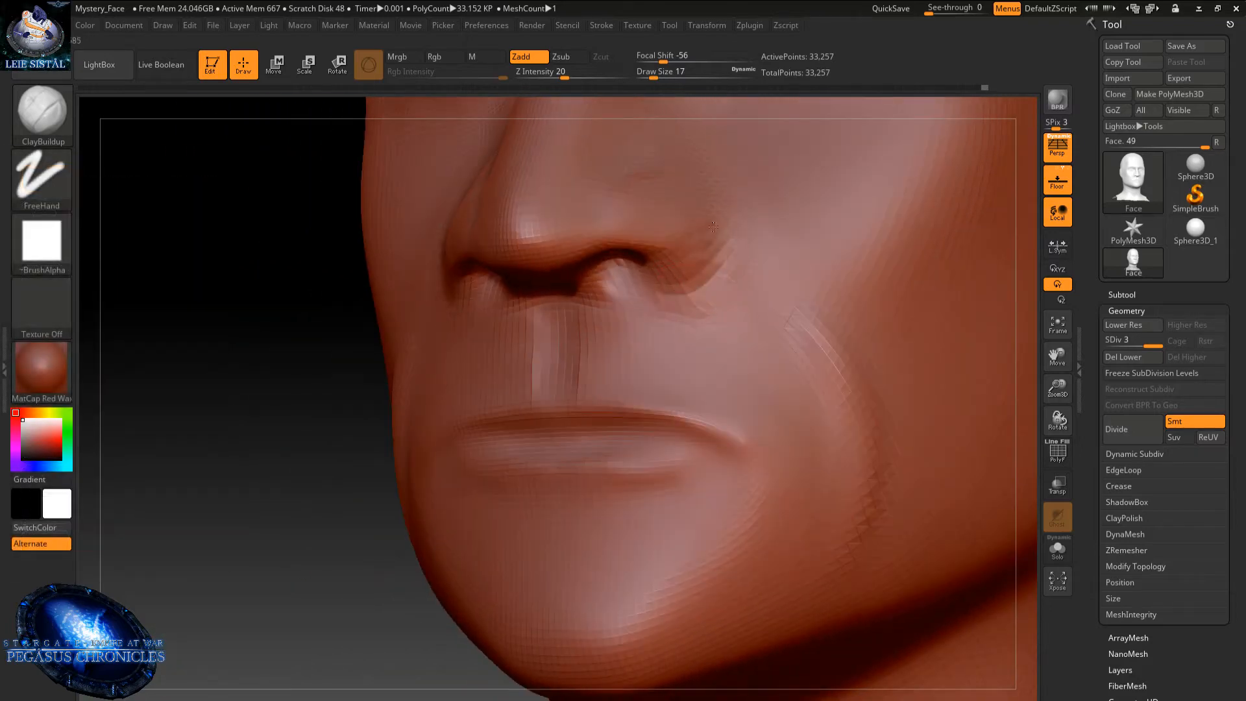
{"action": "mouse_move", "coordinate": [650, 315]}
{"action": "left_mouse_down"}
{"action": "mouse_move", "coordinate": [714, 260]}
{"action": "mouse_move", "coordinate": [703, 222]}
{"action": "left_mouse_up"}
{"action": "mouse_move", "coordinate": [721, 282]}
{"action": "left_mouse_down", "text": "shift"}
{"action": "mouse_move", "coordinate": [688, 295]}
{"action": "mouse_move", "coordinate": [723, 240]}
{"action": "mouse_move", "coordinate": [725, 314]}
{"action": "left_mouse_up", "text": "shift"}
{"action": "mouse_move", "coordinate": [632, 309]}
{"action": "left_mouse_down", "text": "shift"}
{"action": "mouse_move", "coordinate": [709, 325]}
{"action": "mouse_move", "coordinate": [643, 301]}
{"action": "mouse_move", "coordinate": [704, 279]}
{"action": "mouse_move", "coordinate": [707, 230]}
{"action": "mouse_move", "coordinate": [723, 250]}
{"action": "left_mouse_up", "text": "shift"}
{"action": "right_click_drag", "start_coordinate": [743, 256], "coordinate": [699, 321], "text": "ctrl"}
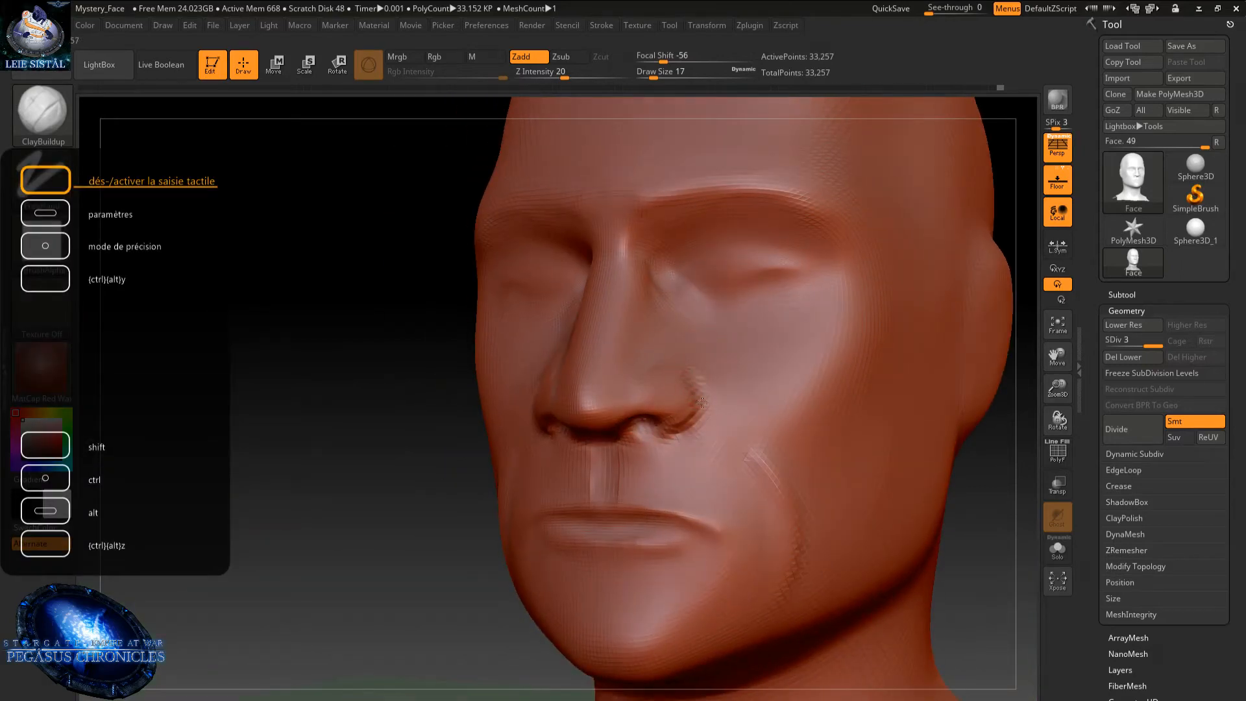
{"action": "left_click_drag", "start_coordinate": [698, 374], "coordinate": [707, 436]}
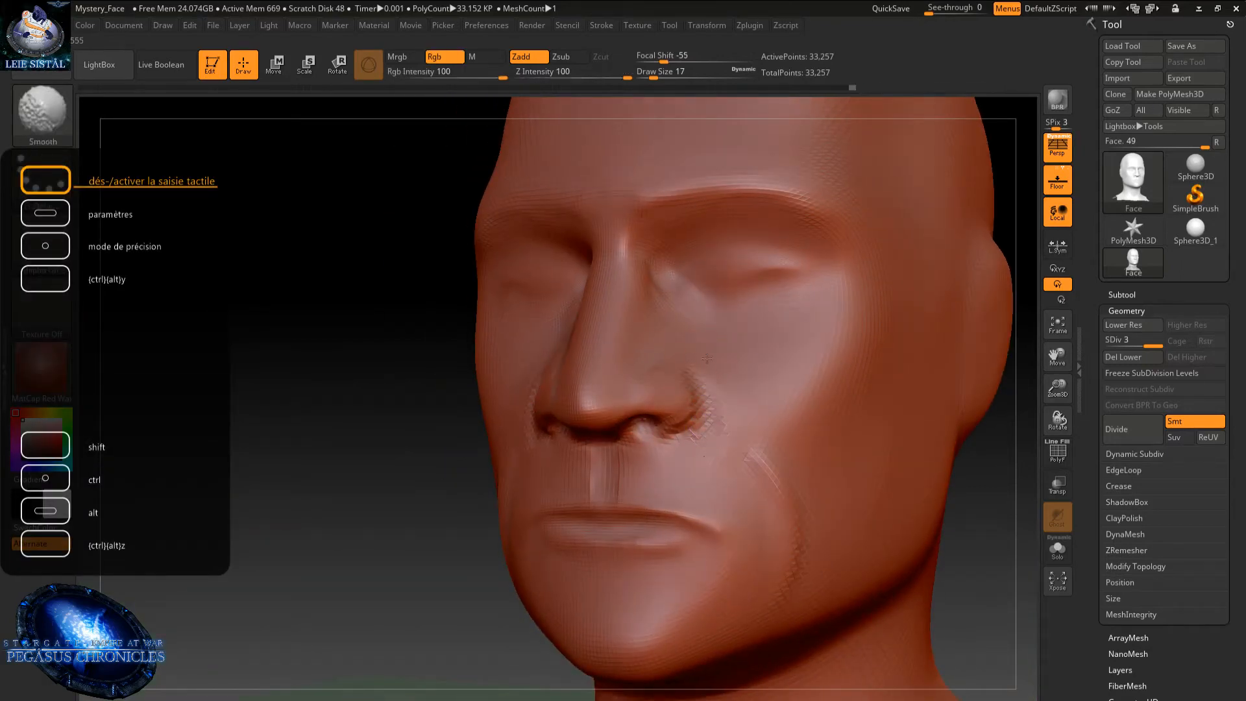
{"action": "right_click_drag", "start_coordinate": [670, 421], "coordinate": [684, 422]}
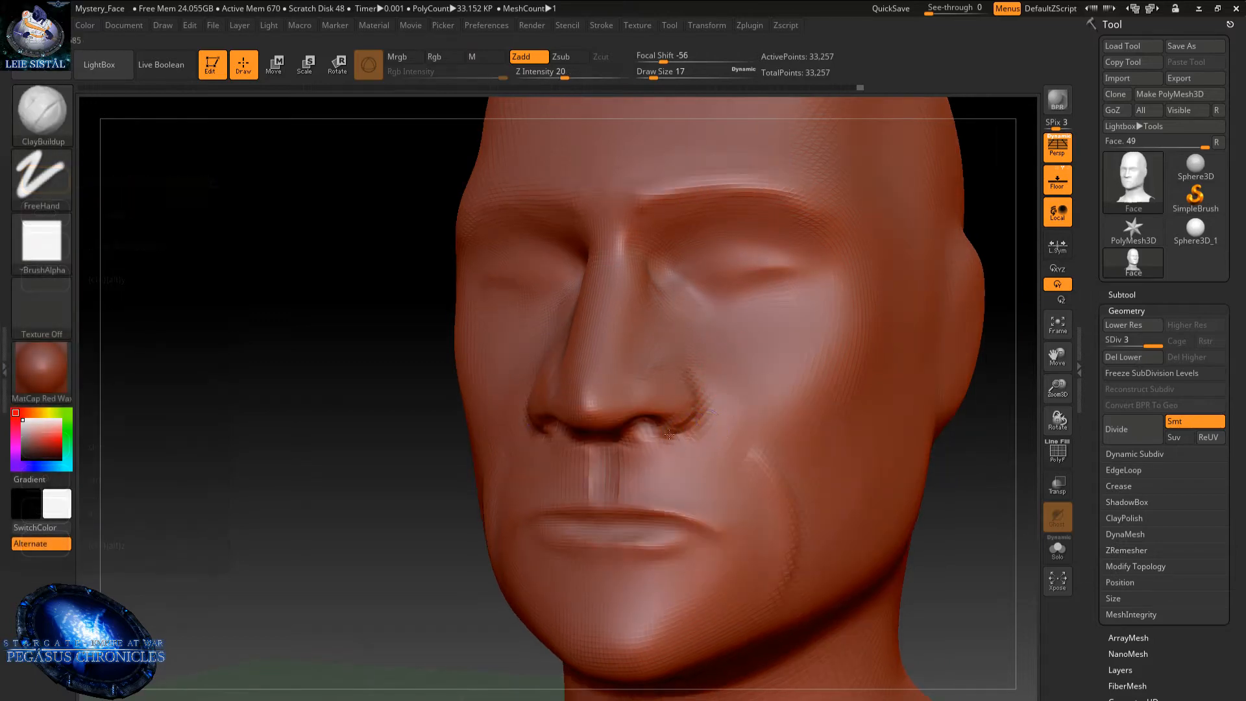
{"action": "key", "text": "ctrl"}
{"action": "left_click_drag", "start_coordinate": [715, 439], "coordinate": [698, 443]}
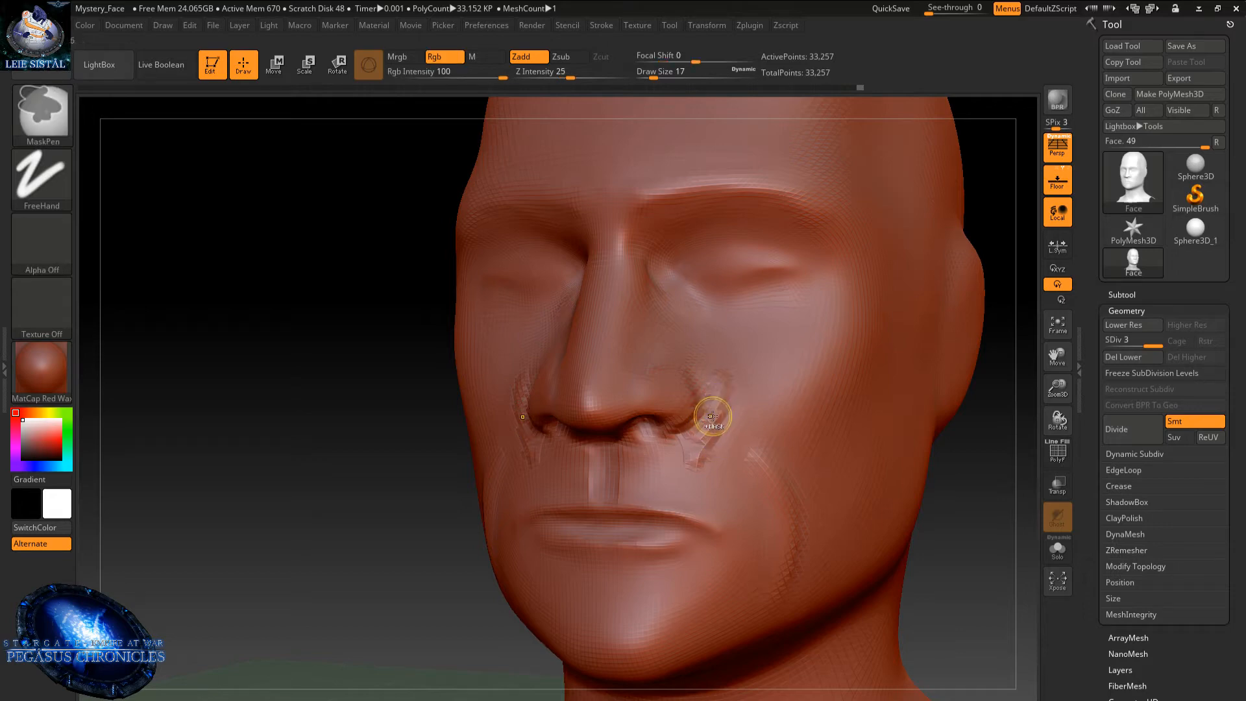
{"action": "key", "text": "ctrl+z"}
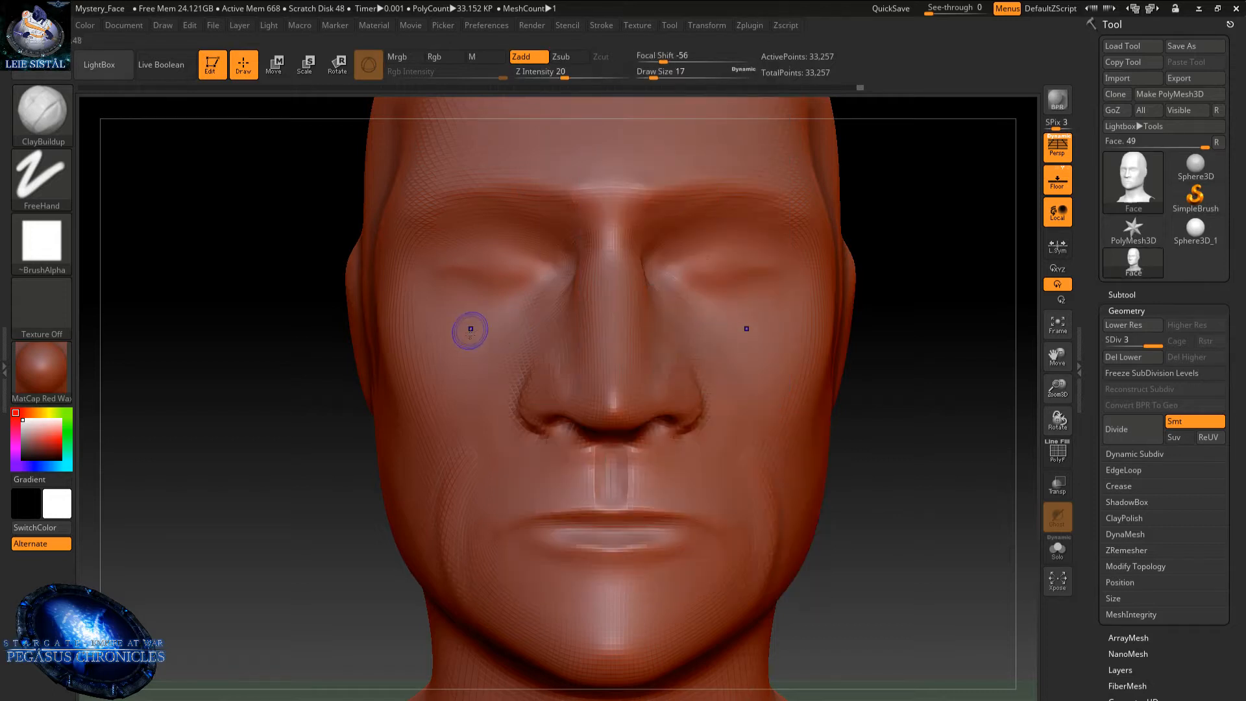
{"action": "left_click_drag", "start_coordinate": [469, 330], "coordinate": [472, 357]}
{"action": "key", "text": "ctrl+z"}
{"action": "left_click", "coordinate": [40, 120]}
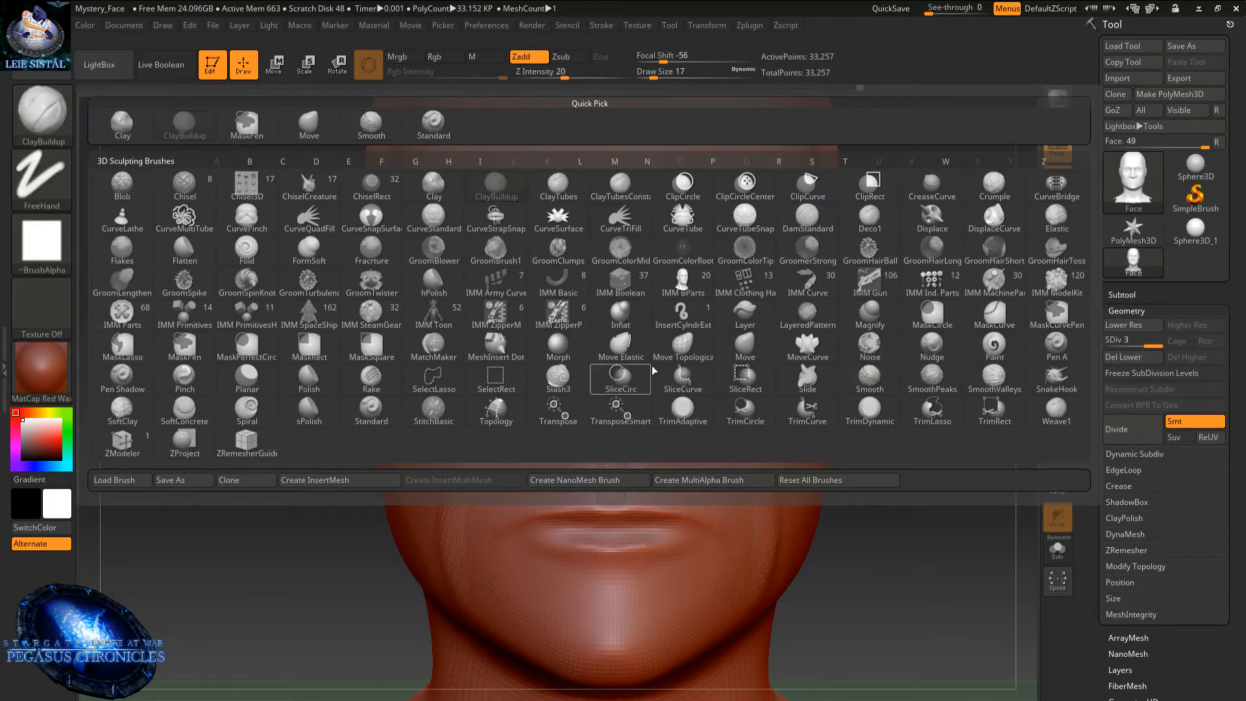
- Soften the skin around the nostril wings and cheek folds, checking the face from several angles
{"action": "key", "text": "shift"}
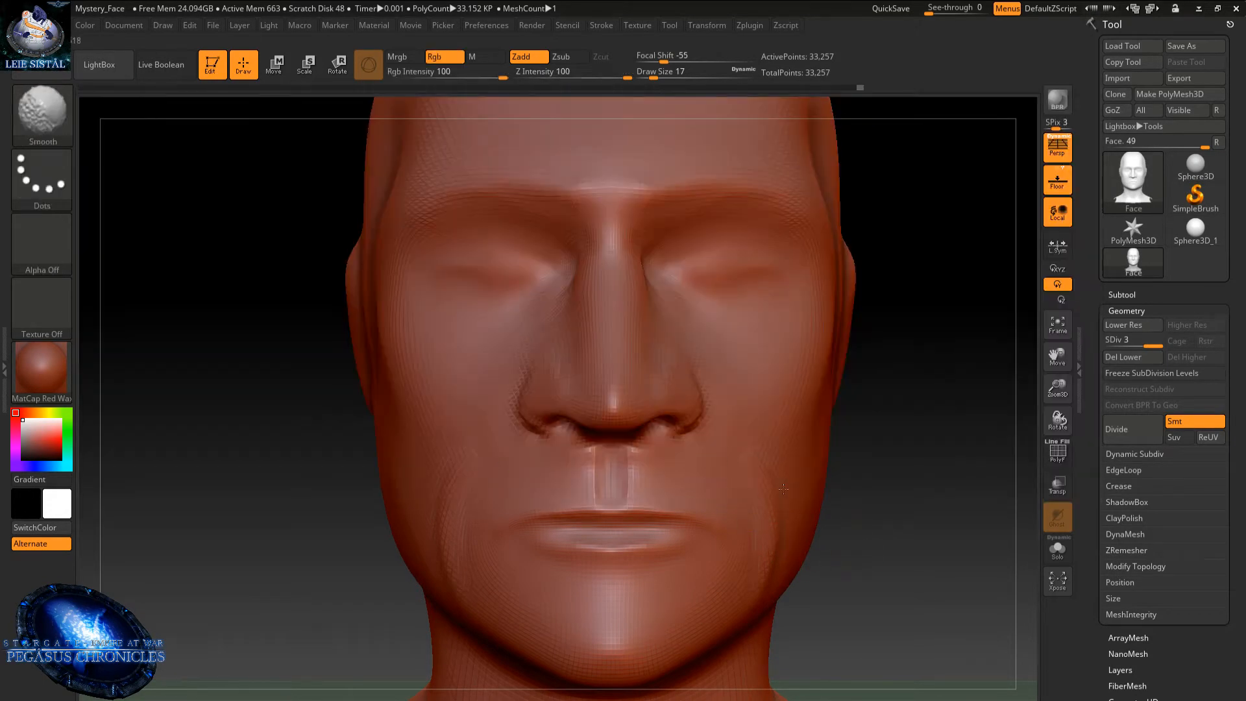
{"action": "right_click_drag", "start_coordinate": [716, 398], "coordinate": [655, 404]}
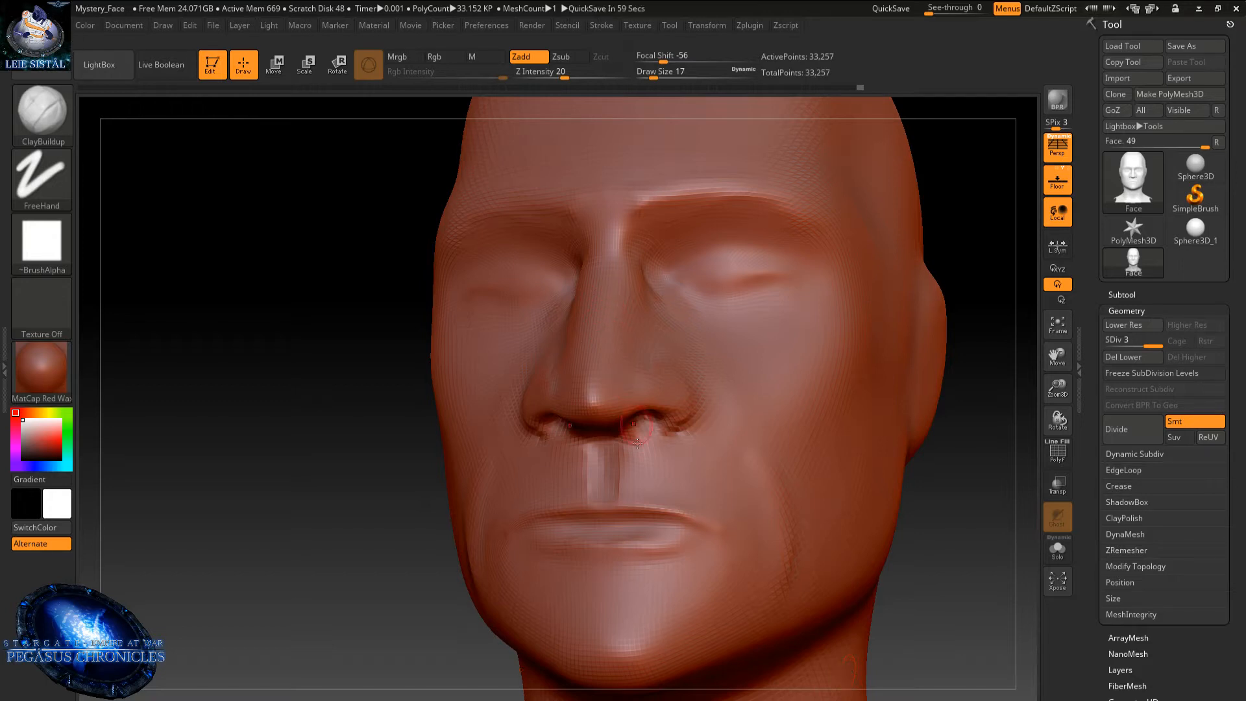
{"action": "right_click_drag", "start_coordinate": [685, 463], "coordinate": [629, 412], "text": "ctrl"}
{"action": "mouse_move", "coordinate": [629, 412]}
{"action": "left_mouse_down"}
{"action": "mouse_move", "coordinate": [679, 380]}
{"action": "mouse_move", "coordinate": [643, 414]}
{"action": "left_mouse_up"}
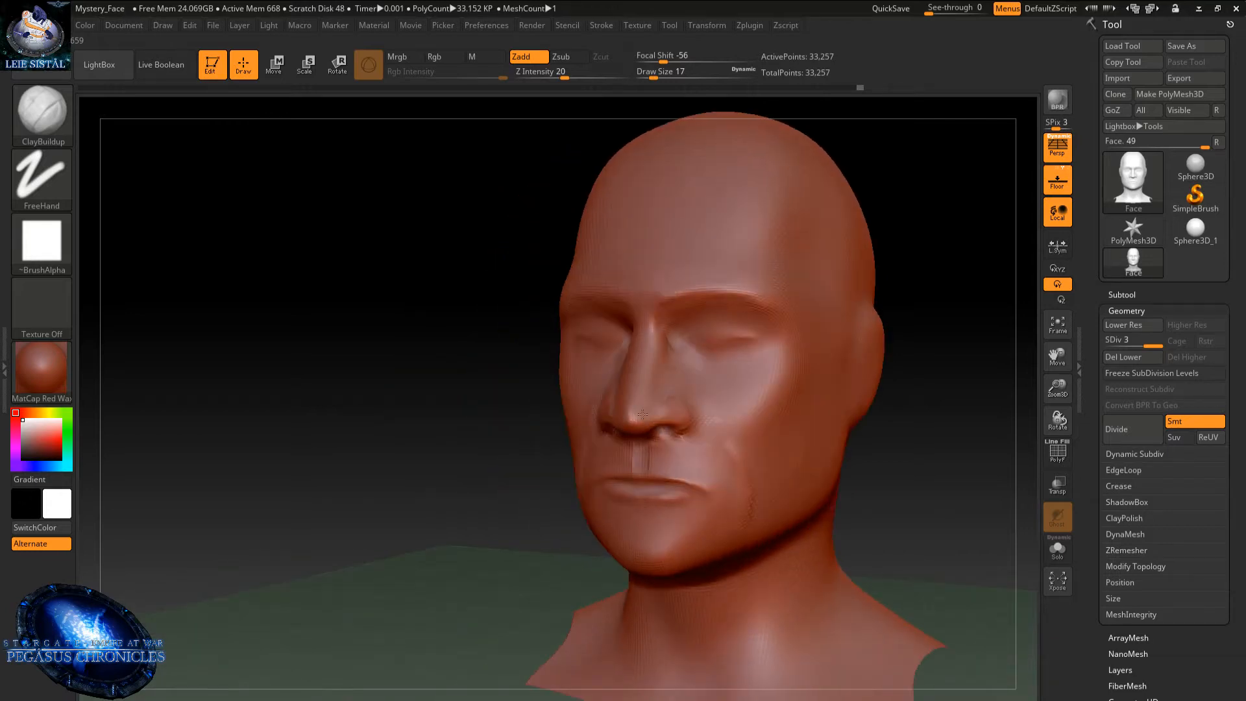
{"action": "mouse_move", "coordinate": [642, 414]}
{"action": "right_mouse_down", "text": "ctrl"}
{"action": "mouse_move", "coordinate": [592, 348]}
{"action": "mouse_move", "coordinate": [603, 363]}
{"action": "right_mouse_up", "text": "ctrl"}
{"action": "mouse_move", "coordinate": [717, 400]}
{"action": "right_mouse_down", "text": "ctrl"}
{"action": "mouse_move", "coordinate": [772, 574]}
{"action": "mouse_move", "coordinate": [673, 337]}
{"action": "mouse_move", "coordinate": [702, 395]}
{"action": "right_mouse_up", "text": "ctrl"}
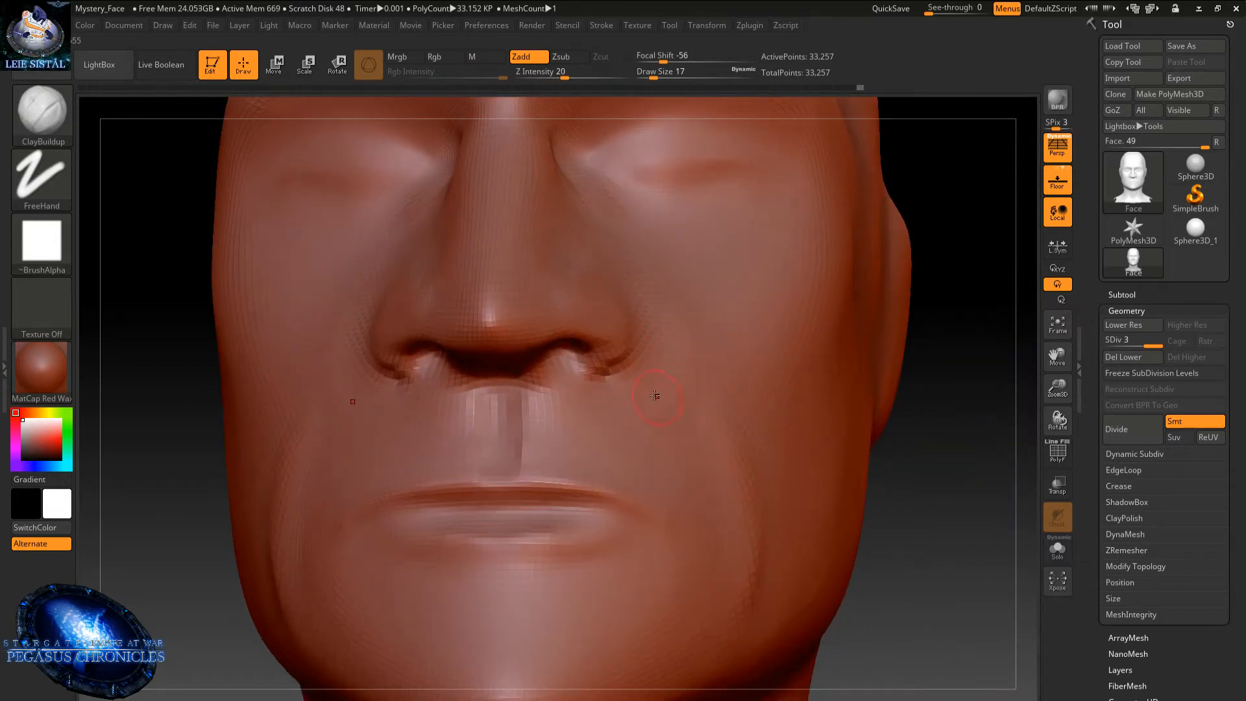
- Draw a ClayBuildup stroke from beside the nostril across the cheek and smooth away the old fold beside the mouth
{"action": "right_click_drag", "start_coordinate": [483, 356], "coordinate": [539, 294]}
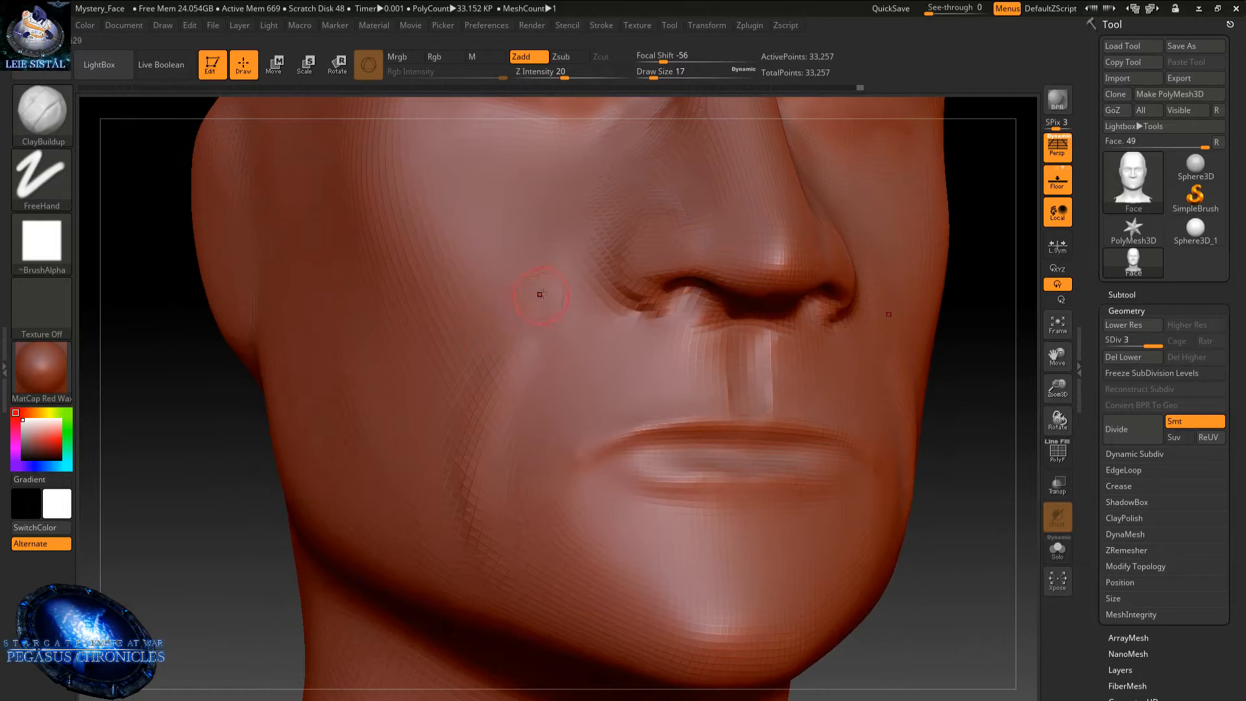
{"action": "left_click_drag", "start_coordinate": [562, 297], "coordinate": [470, 329]}
{"action": "key", "text": "shift"}
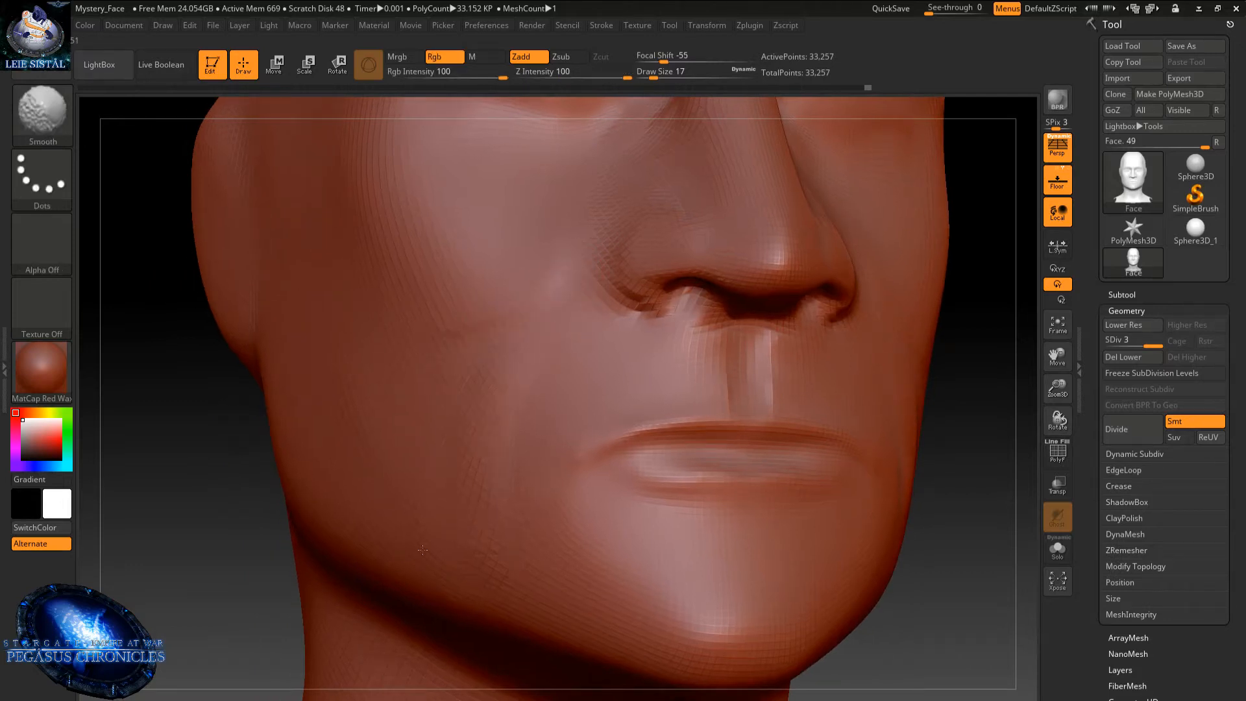
{"action": "key", "text": "ctrl+z"}
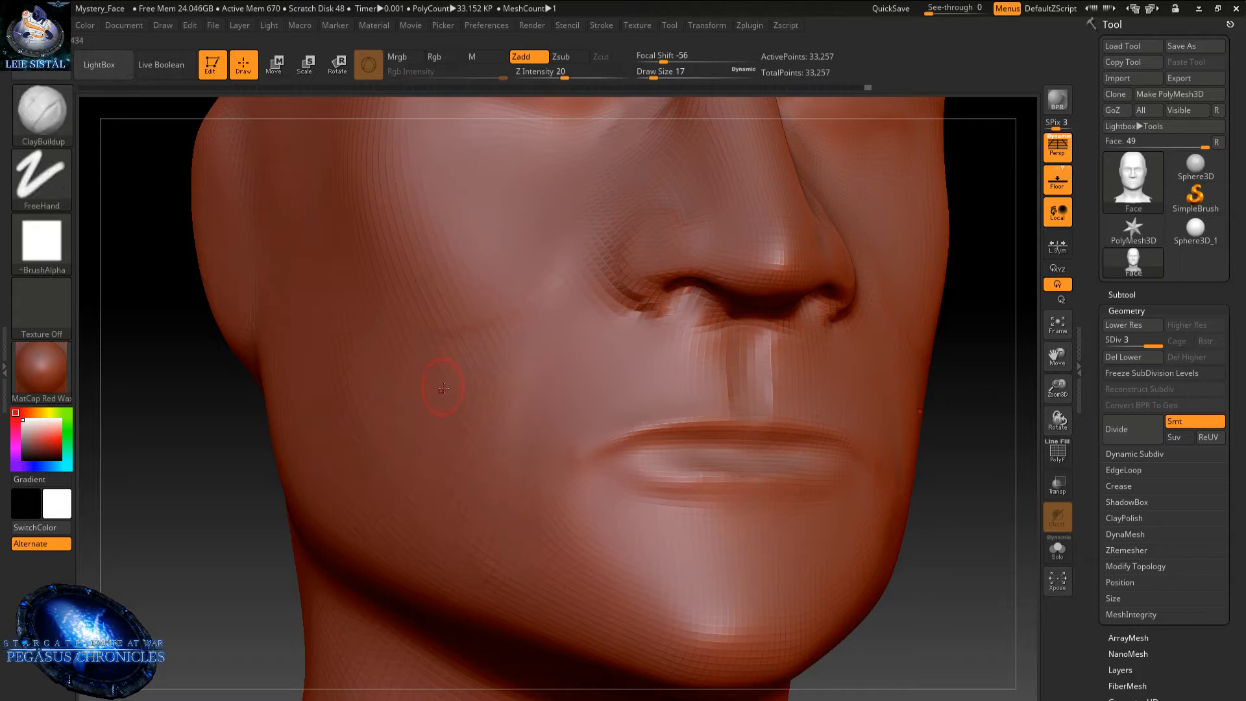
{"action": "right_click_drag", "start_coordinate": [453, 319], "coordinate": [460, 231], "text": "alt"}
{"action": "key", "text": "shift"}
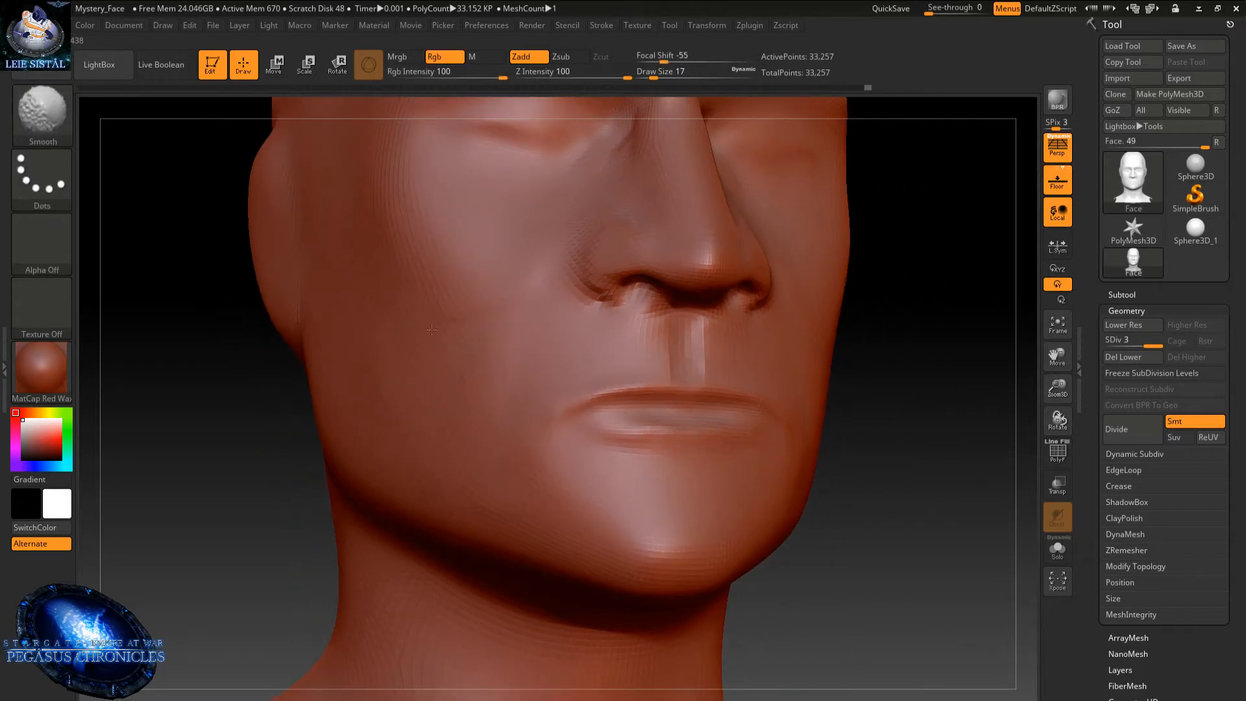
- Define a diagonal crease from the nostril wing across the cheek and smooth the area around the mouth corner
{"action": "left_click_drag", "start_coordinate": [457, 319], "coordinate": [523, 296]}
{"action": "mouse_move", "coordinate": [419, 333]}
{"action": "left_mouse_down"}
{"action": "mouse_move", "coordinate": [512, 306]}
{"action": "mouse_move", "coordinate": [464, 349]}
{"action": "left_mouse_up"}
{"action": "key", "text": "shift"}
{"action": "right_click_drag", "start_coordinate": [532, 498], "coordinate": [457, 448]}
{"action": "left_click_drag", "start_coordinate": [612, 421], "coordinate": [560, 413], "text": "shift"}
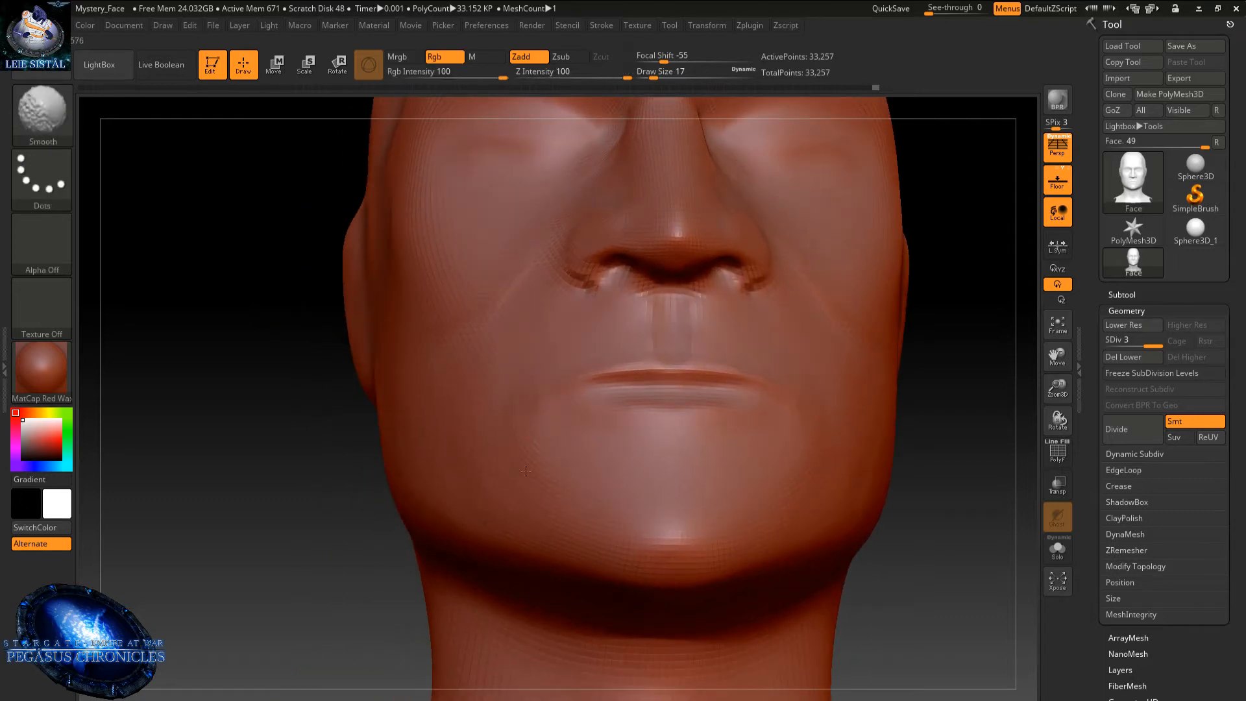
- Smooth the outer crease of the nostril wing into the cheek and inspect the side of the nose up close
{"action": "right_click_drag", "start_coordinate": [439, 302], "coordinate": [396, 413], "text": "alt"}
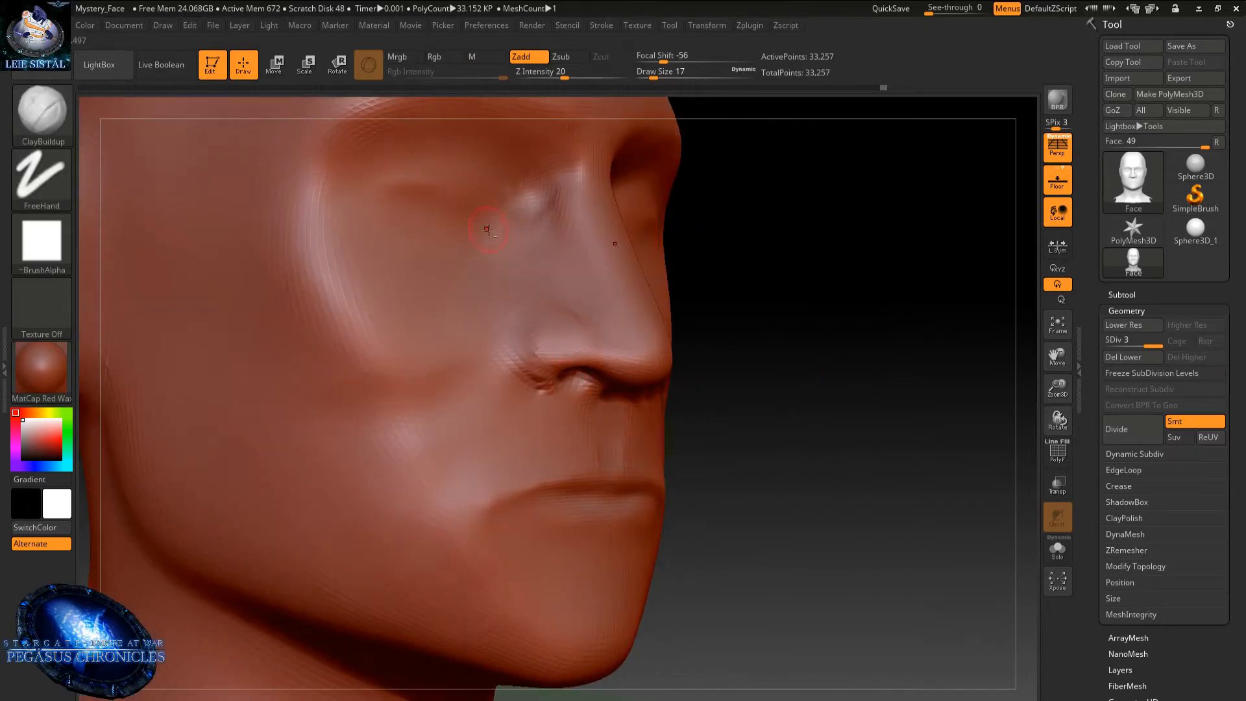
{"action": "right_click_drag", "start_coordinate": [509, 293], "coordinate": [589, 468], "text": "alt"}
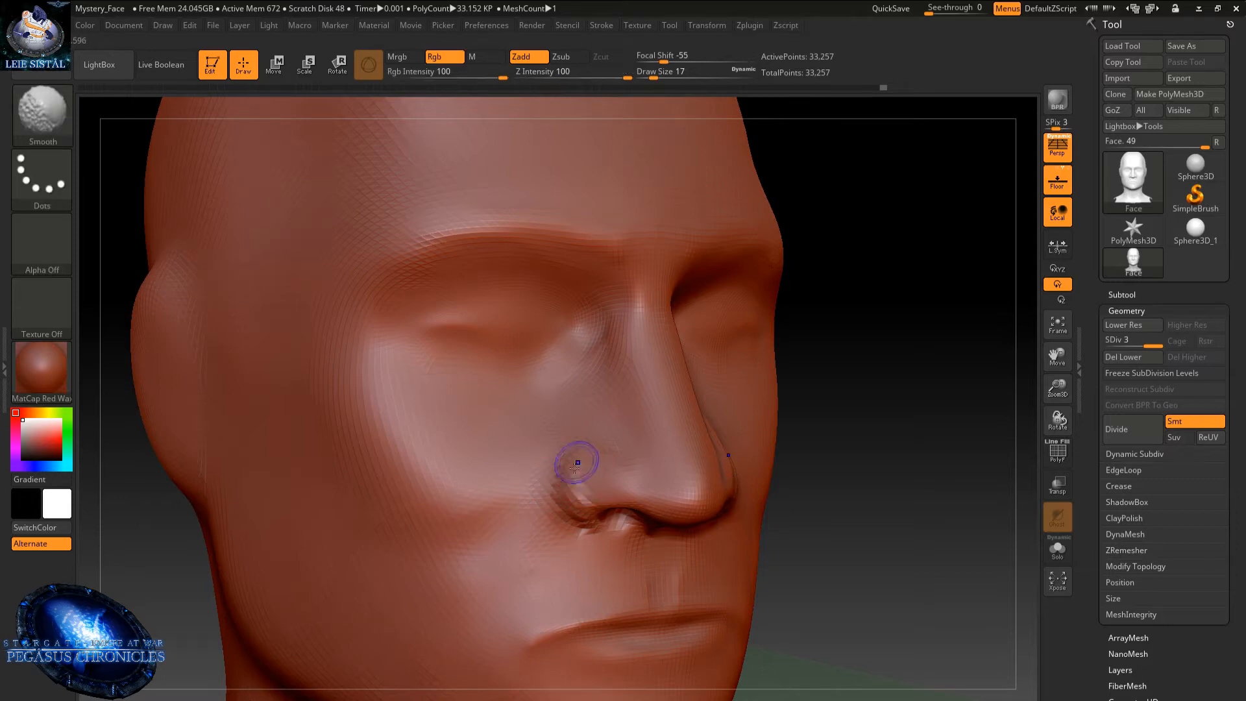
{"action": "left_click_drag", "start_coordinate": [571, 465], "coordinate": [582, 515], "text": "shift"}
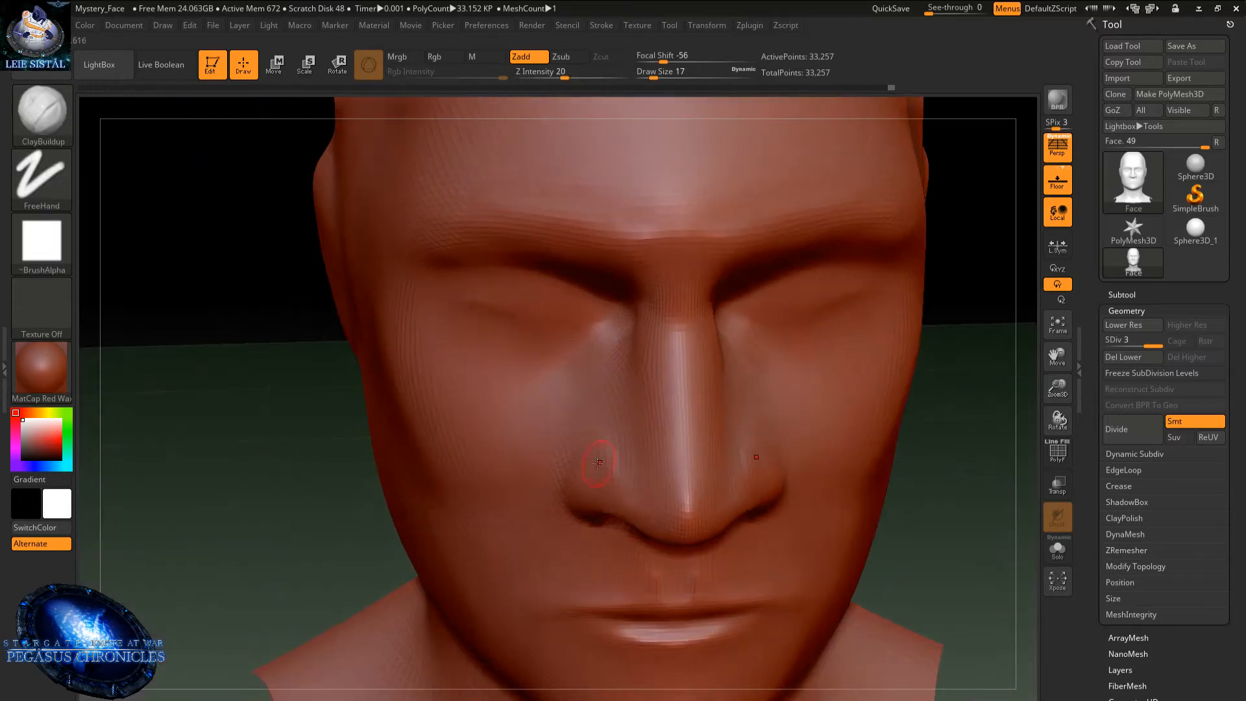
{"action": "right_click_drag", "start_coordinate": [590, 494], "coordinate": [609, 466], "text": "ctrl"}
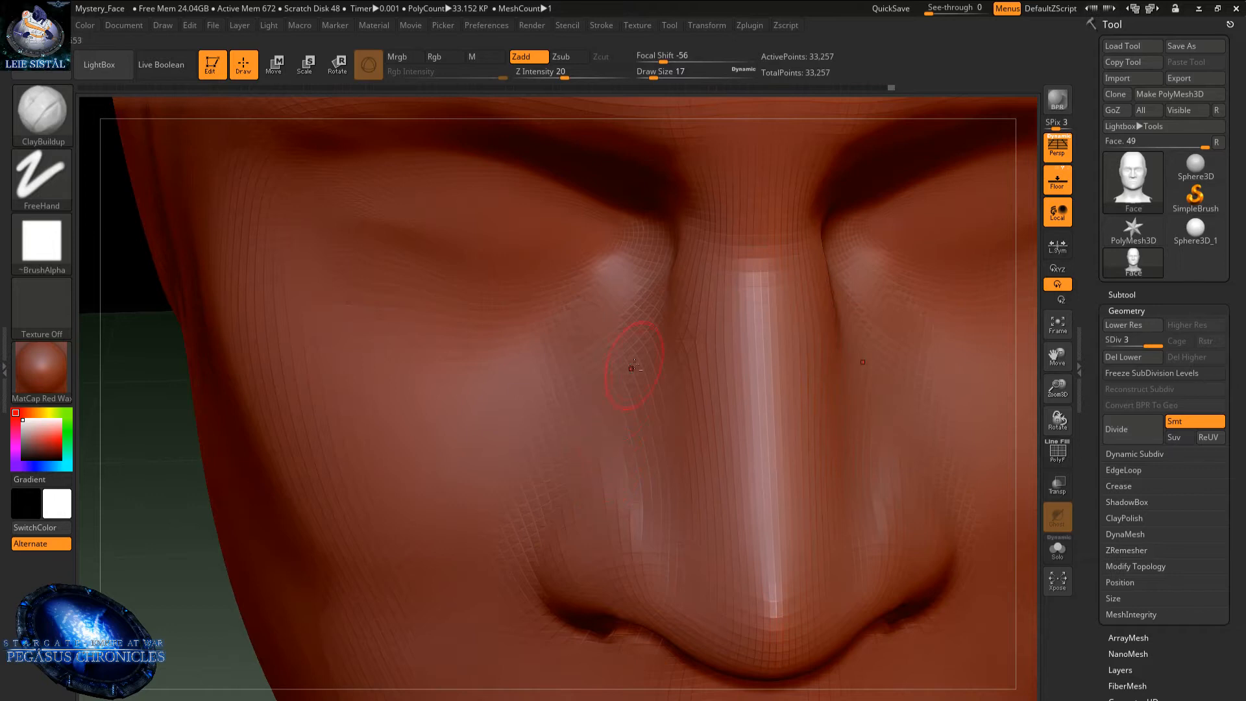
- Build up the inner eye corner with ClayBuildup and smooth it into the skin under the eye
{"action": "key", "text": "shift"}
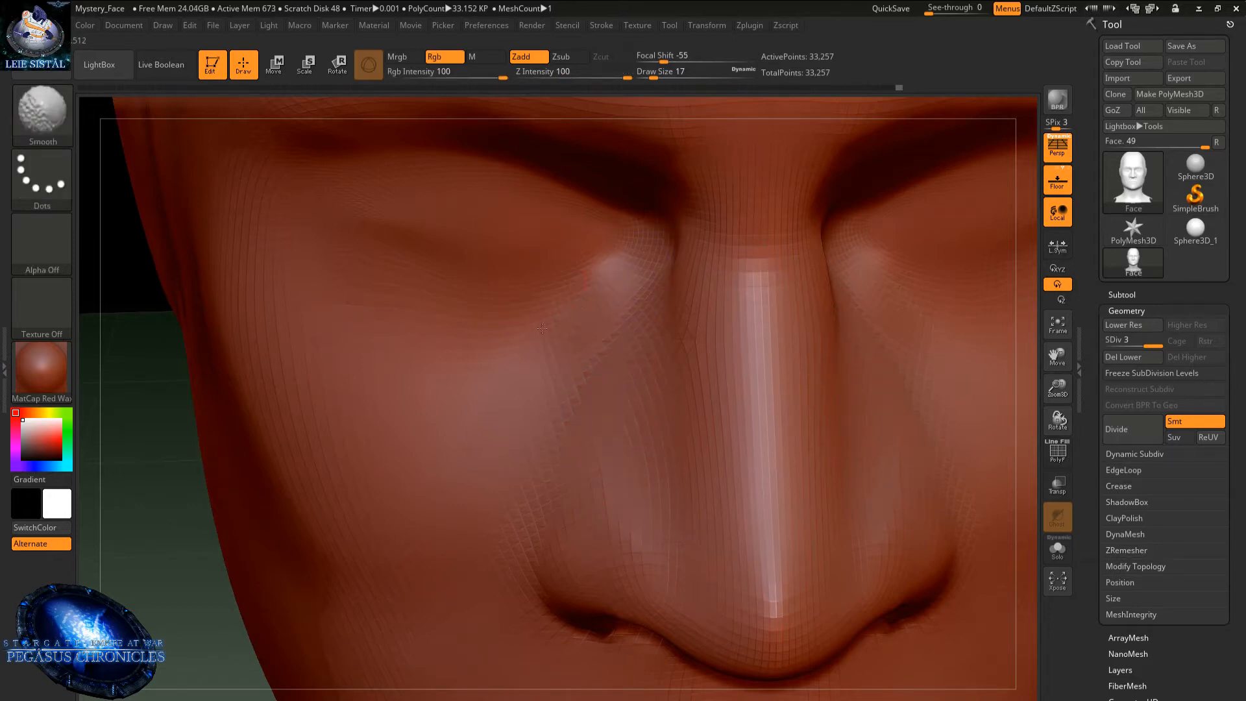
{"action": "mouse_move", "coordinate": [542, 328]}
{"action": "right_mouse_down"}
{"action": "mouse_move", "coordinate": [559, 341]}
{"action": "mouse_move", "coordinate": [598, 313]}
{"action": "right_mouse_up"}
{"action": "left_click_drag", "start_coordinate": [599, 310], "coordinate": [603, 279]}
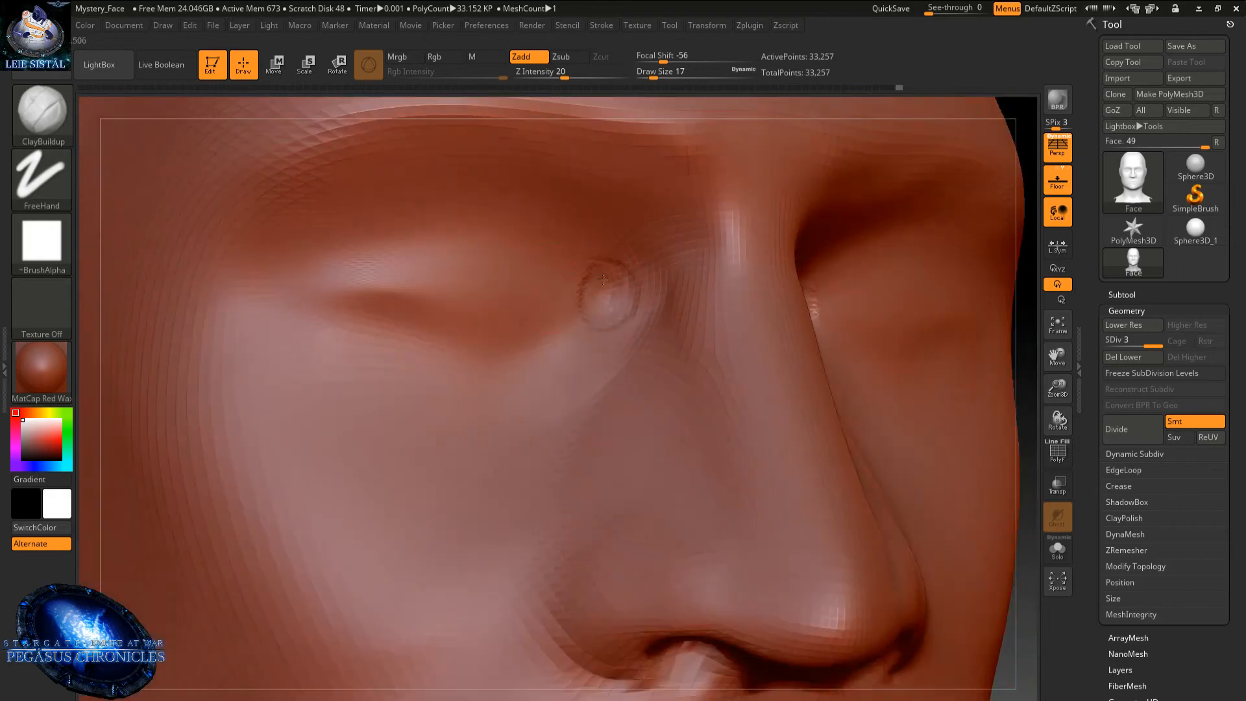
{"action": "mouse_move", "coordinate": [556, 328]}
{"action": "left_mouse_down", "text": "shift"}
{"action": "mouse_move", "coordinate": [558, 255]}
{"action": "mouse_move", "coordinate": [612, 276]}
{"action": "mouse_move", "coordinate": [537, 348]}
{"action": "left_mouse_up", "text": "shift"}
{"action": "mouse_move", "coordinate": [593, 286]}
{"action": "left_mouse_down"}
{"action": "mouse_move", "coordinate": [539, 355]}
{"action": "mouse_move", "coordinate": [334, 314]}
{"action": "mouse_move", "coordinate": [453, 364]}
{"action": "mouse_move", "coordinate": [361, 360]}
{"action": "left_mouse_up"}
{"action": "mouse_move", "coordinate": [557, 383]}
{"action": "left_mouse_down", "text": "shift"}
{"action": "mouse_move", "coordinate": [601, 288]}
{"action": "mouse_move", "coordinate": [472, 340]}
{"action": "mouse_move", "coordinate": [375, 311]}
{"action": "left_mouse_up", "text": "shift"}
- Add a ClayBuildup fold along the upper eyelid to its outer corner and smooth it into the eye socket
{"action": "right_click_drag", "start_coordinate": [345, 256], "coordinate": [450, 304], "text": "alt"}
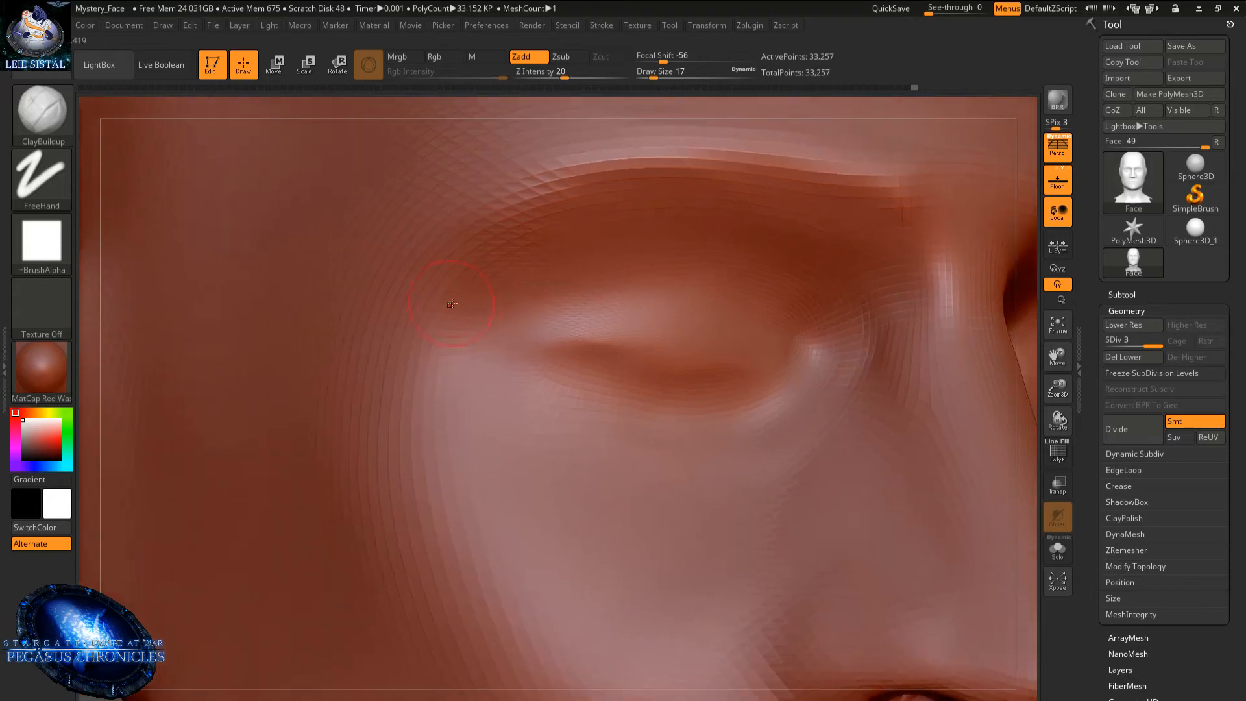
{"action": "mouse_move", "coordinate": [496, 341]}
{"action": "left_mouse_down"}
{"action": "mouse_move", "coordinate": [548, 285]}
{"action": "mouse_move", "coordinate": [691, 266]}
{"action": "mouse_move", "coordinate": [751, 294]}
{"action": "left_mouse_up"}
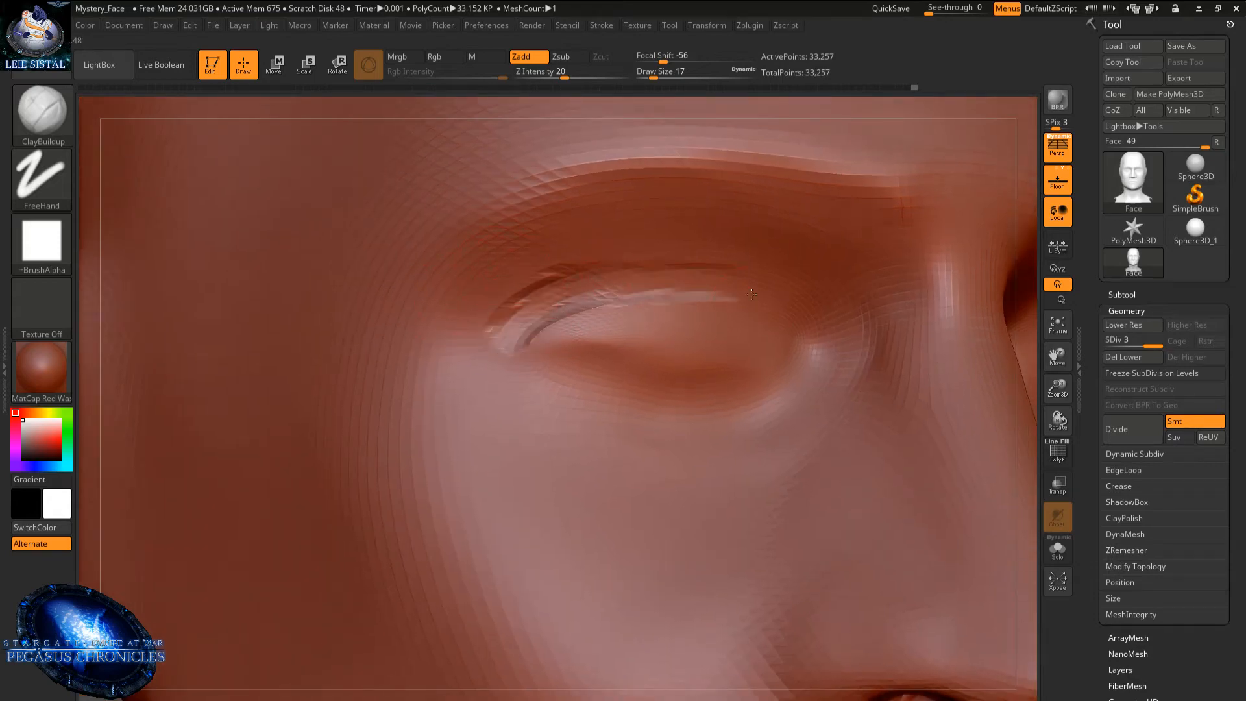
{"action": "mouse_move", "coordinate": [526, 331]}
{"action": "left_mouse_down", "text": "shift"}
{"action": "mouse_move", "coordinate": [700, 285]}
{"action": "mouse_move", "coordinate": [542, 289]}
{"action": "mouse_move", "coordinate": [445, 371]}
{"action": "left_mouse_up", "text": "shift"}
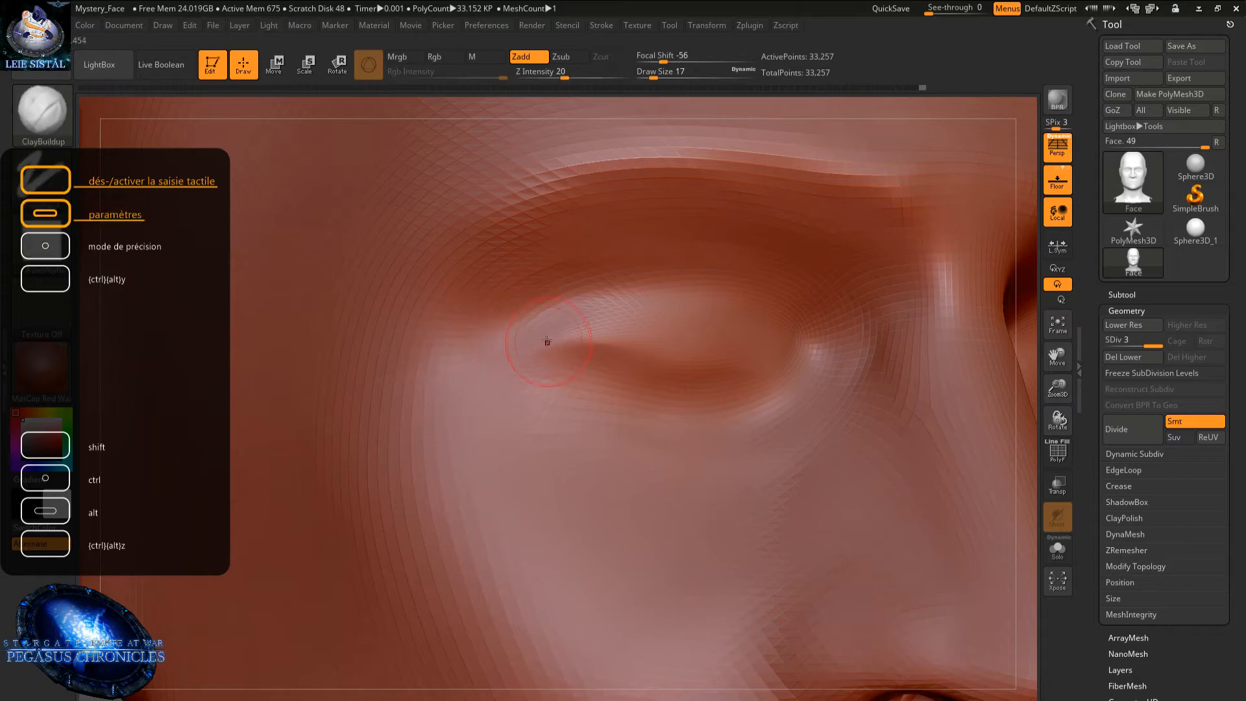
{"action": "mouse_move", "coordinate": [529, 328]}
{"action": "left_mouse_down"}
{"action": "mouse_move", "coordinate": [495, 339]}
{"action": "mouse_move", "coordinate": [504, 324]}
{"action": "left_mouse_up"}
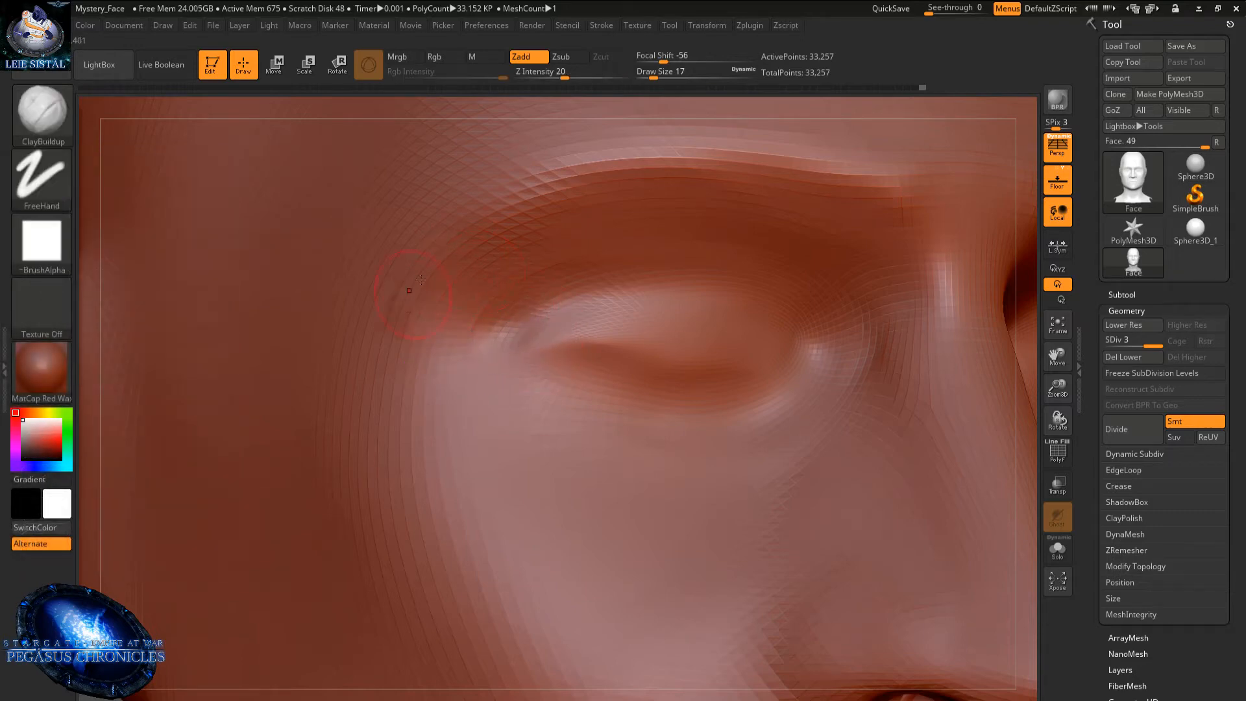
- Build up the outer rim of the eye socket below the brow's end and smooth it into the temple
{"action": "mouse_move", "coordinate": [403, 315]}
{"action": "left_mouse_down"}
{"action": "mouse_move", "coordinate": [538, 206]}
{"action": "mouse_move", "coordinate": [474, 237]}
{"action": "mouse_move", "coordinate": [418, 301]}
{"action": "left_mouse_up"}
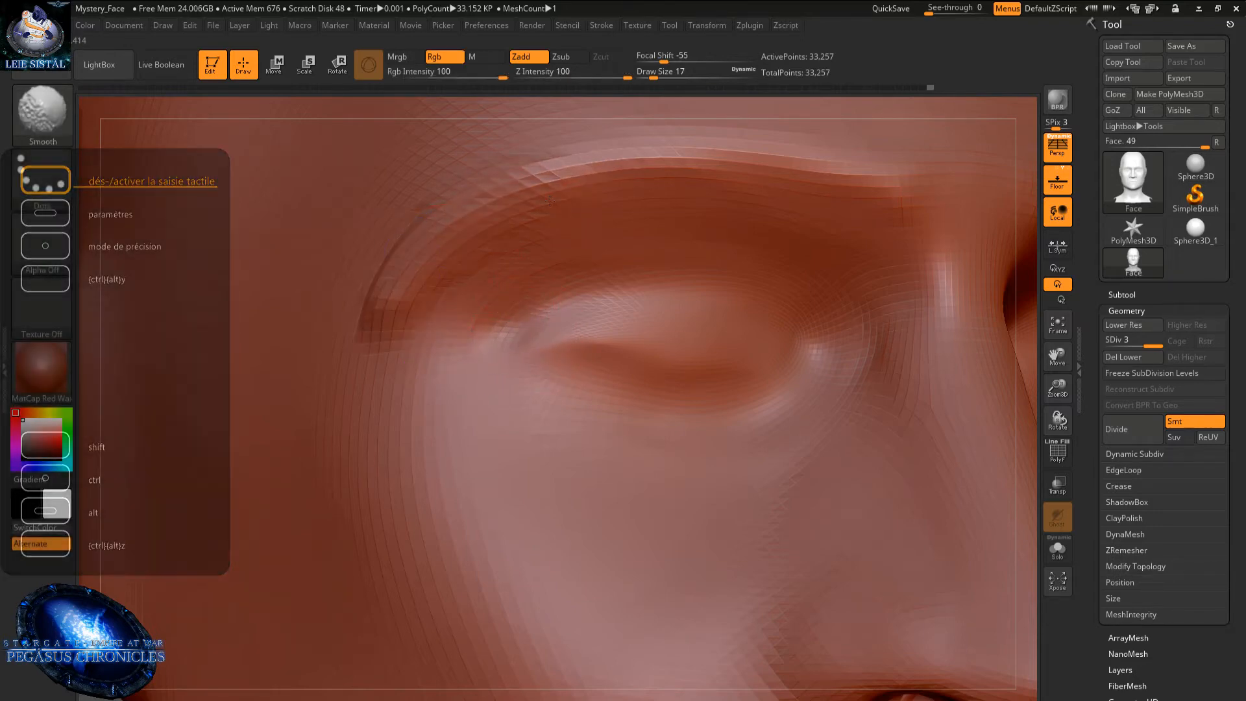
{"action": "mouse_move", "coordinate": [550, 200]}
{"action": "left_mouse_down", "text": "shift"}
{"action": "mouse_move", "coordinate": [389, 279]}
{"action": "mouse_move", "coordinate": [528, 178]}
{"action": "left_mouse_up", "text": "shift"}
{"action": "mouse_move", "coordinate": [500, 292]}
{"action": "right_mouse_down", "text": "ctrl"}
{"action": "mouse_move", "coordinate": [477, 251]}
{"action": "mouse_move", "coordinate": [467, 279]}
{"action": "right_mouse_up", "text": "ctrl"}
{"action": "left_click_drag", "start_coordinate": [581, 178], "coordinate": [519, 194], "text": "shift"}
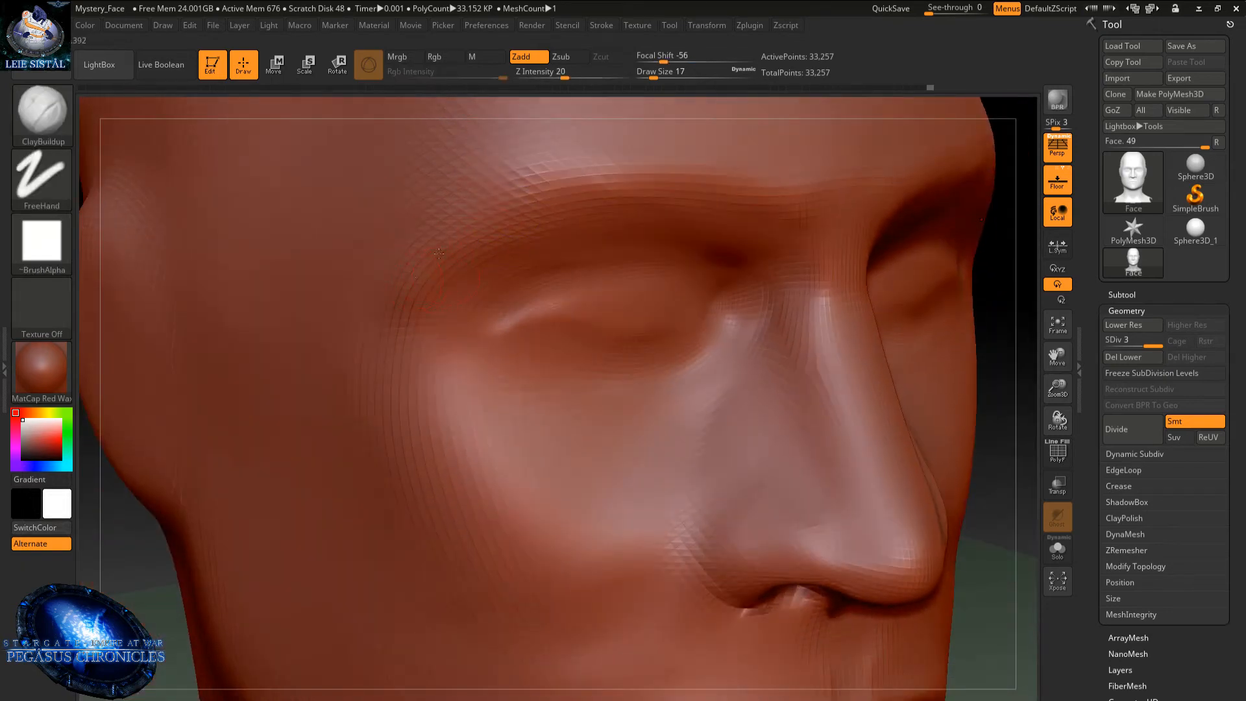
- Thicken the brow ridge above the eye with ClayBuildup strokes and smooth it into the forehead
{"action": "left_click_drag", "start_coordinate": [439, 253], "coordinate": [590, 185]}
{"action": "mouse_move", "coordinate": [431, 214]}
{"action": "left_mouse_down"}
{"action": "mouse_move", "coordinate": [519, 188]}
{"action": "mouse_move", "coordinate": [672, 194]}
{"action": "mouse_move", "coordinate": [715, 175]}
{"action": "mouse_move", "coordinate": [532, 195]}
{"action": "mouse_move", "coordinate": [644, 142]}
{"action": "left_mouse_up"}
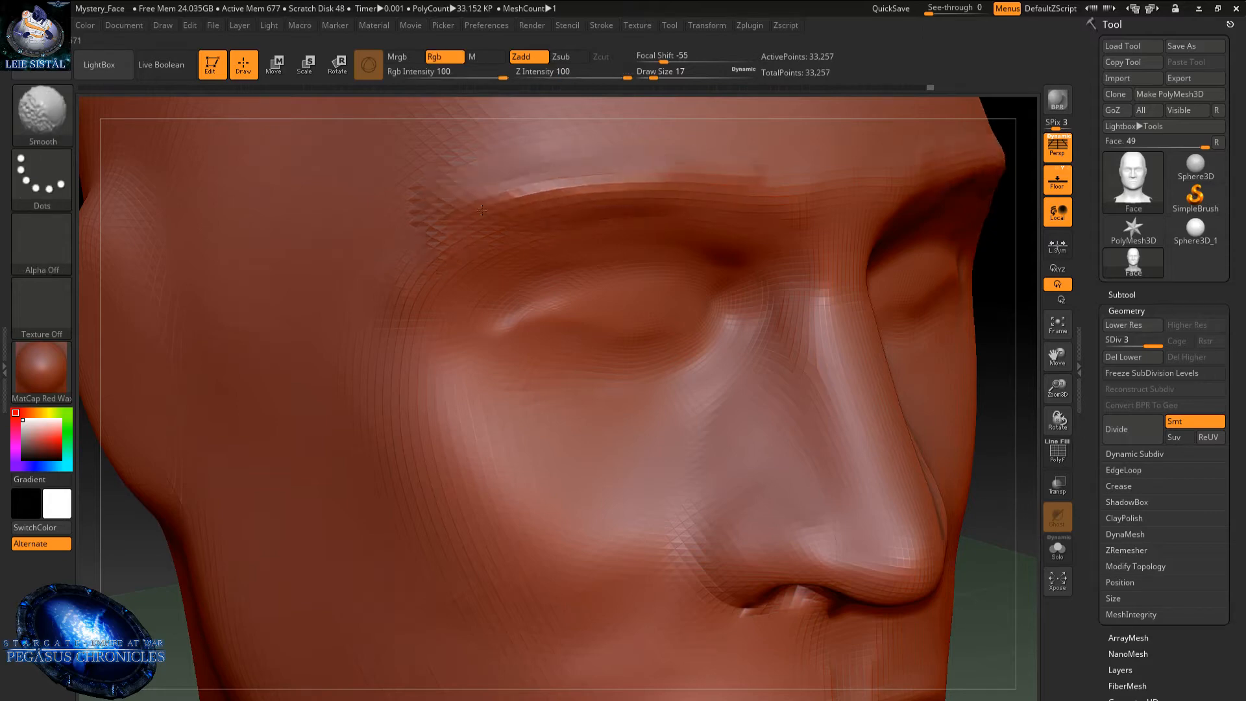
{"action": "left_click_drag", "start_coordinate": [642, 199], "coordinate": [594, 189], "text": "shift"}
{"action": "mouse_move", "coordinate": [571, 236]}
{"action": "right_mouse_down"}
{"action": "mouse_move", "coordinate": [550, 153]}
{"action": "mouse_move", "coordinate": [507, 248]}
{"action": "mouse_move", "coordinate": [529, 204]}
{"action": "right_mouse_up"}
{"action": "key", "text": "shift"}
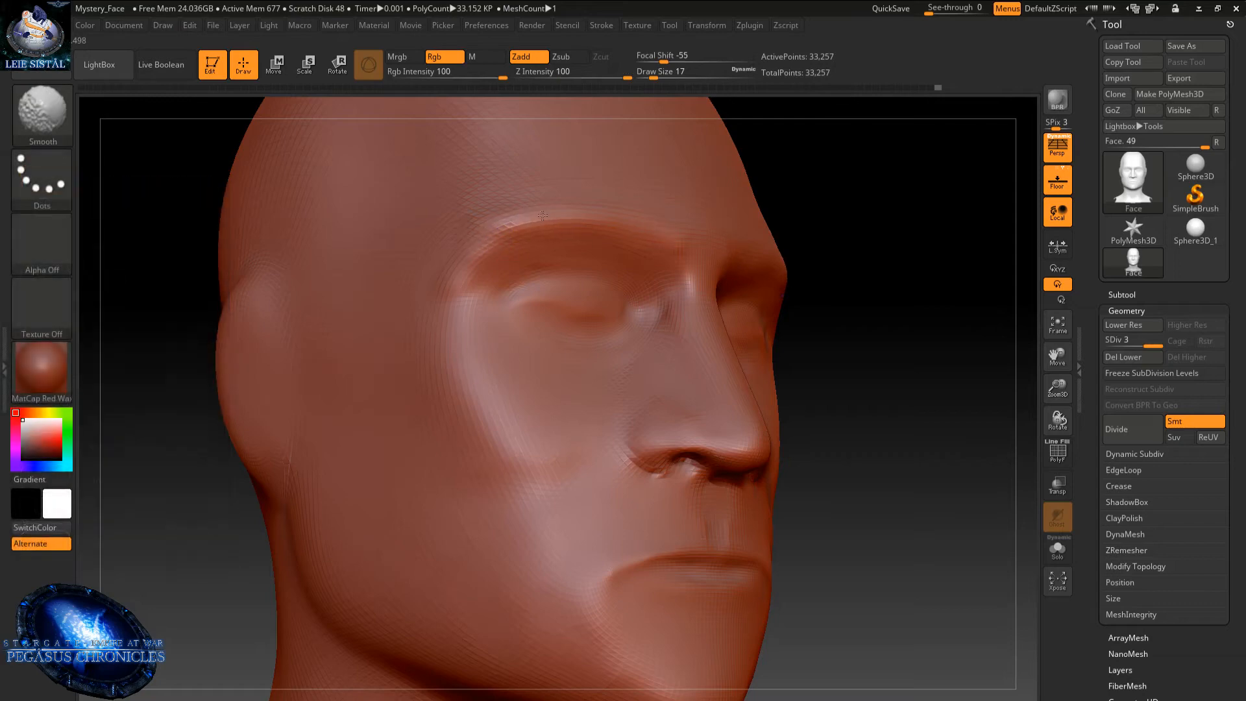
- Build up the area between the eyebrows down to the nose bridge and smooth it into the inner brows
{"action": "left_click_drag", "start_coordinate": [699, 246], "coordinate": [703, 273]}
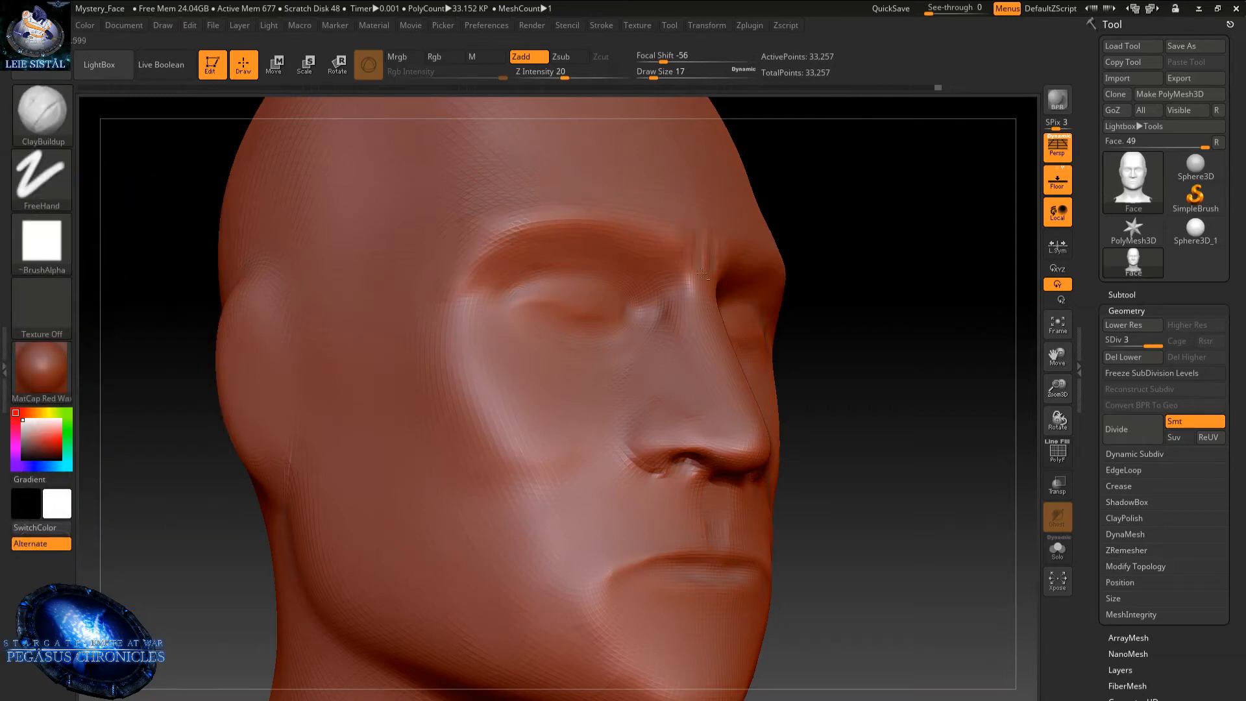
{"action": "left_click_drag", "start_coordinate": [704, 221], "coordinate": [699, 270]}
{"action": "key", "text": "shift"}
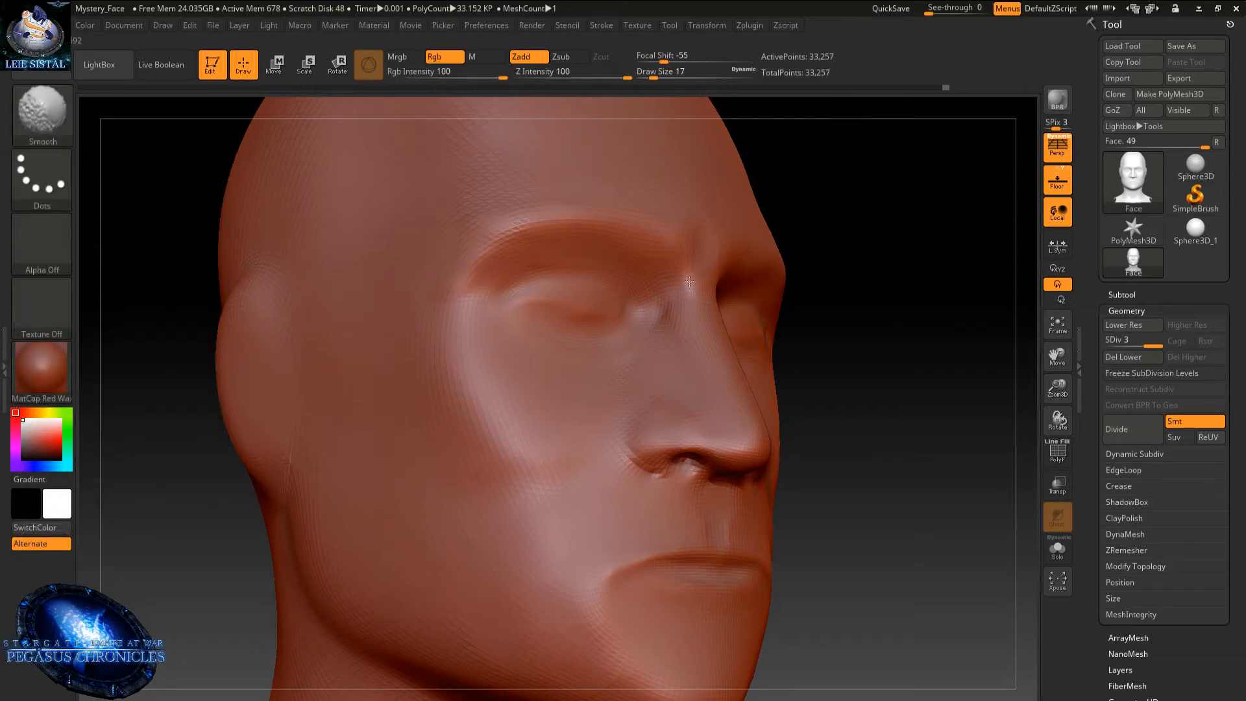
{"action": "right_click_drag", "start_coordinate": [672, 275], "coordinate": [667, 228]}
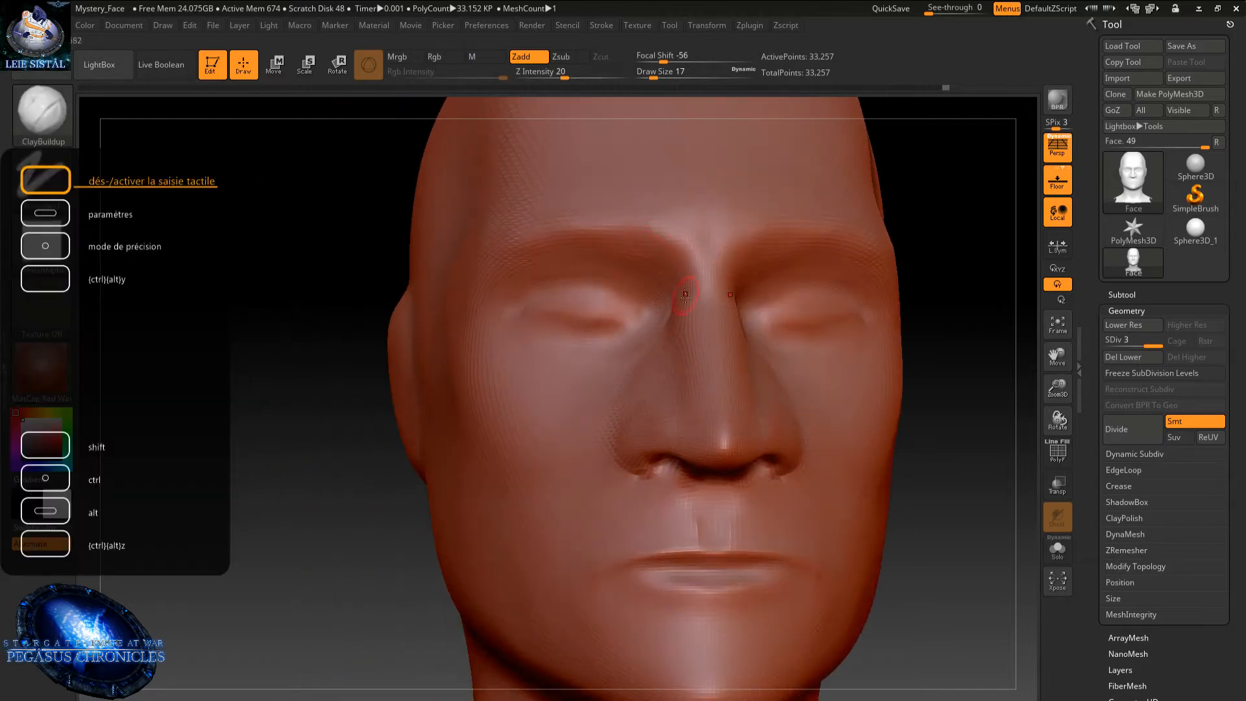
{"action": "mouse_move", "coordinate": [649, 233]}
{"action": "left_mouse_down", "text": "shift"}
{"action": "mouse_move", "coordinate": [688, 265]}
{"action": "mouse_move", "coordinate": [662, 243]}
{"action": "mouse_move", "coordinate": [653, 268]}
{"action": "left_mouse_up", "text": "shift"}
{"action": "key", "text": "shift"}
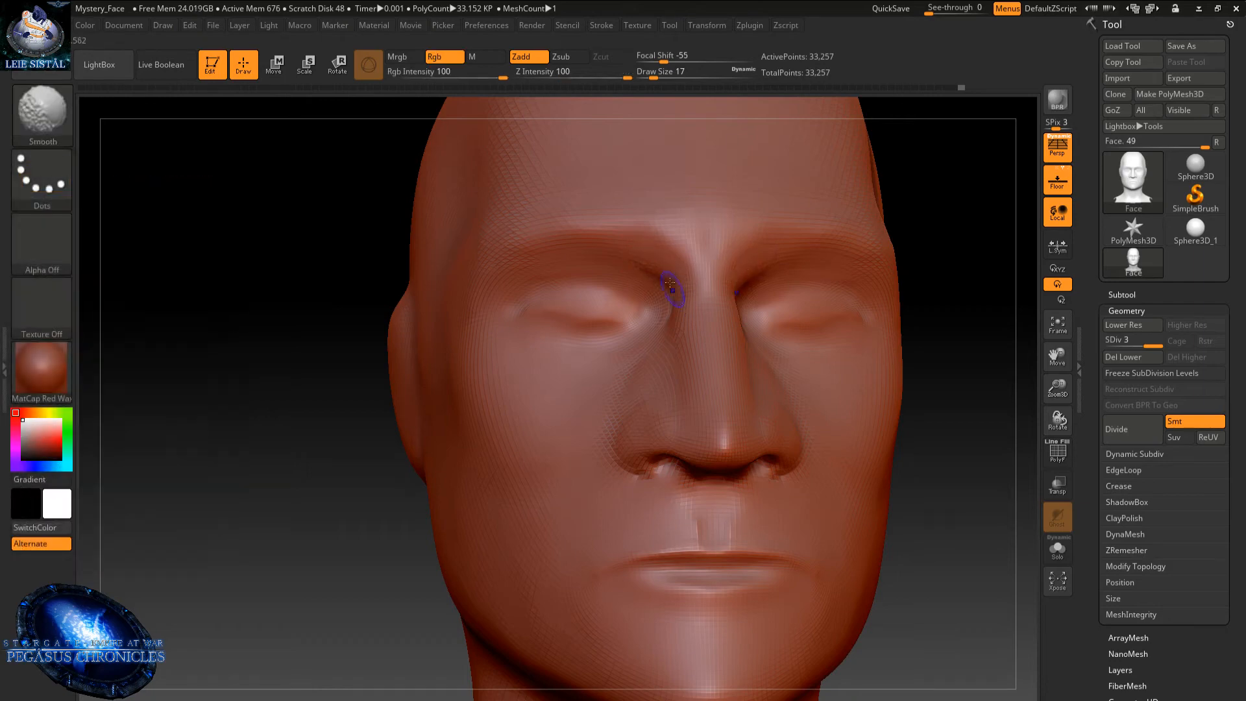
- Refine the side of the upper nose beside the inner eye corner with ClayBuildup and Smooth strokes
{"action": "mouse_move", "coordinate": [716, 383]}
{"action": "right_mouse_down"}
{"action": "mouse_move", "coordinate": [652, 330]}
{"action": "mouse_move", "coordinate": [662, 300]}
{"action": "mouse_move", "coordinate": [649, 408]}
{"action": "right_mouse_up"}
{"action": "left_click_drag", "start_coordinate": [592, 386], "coordinate": [578, 454], "text": "alt"}
{"action": "key", "text": "shift"}
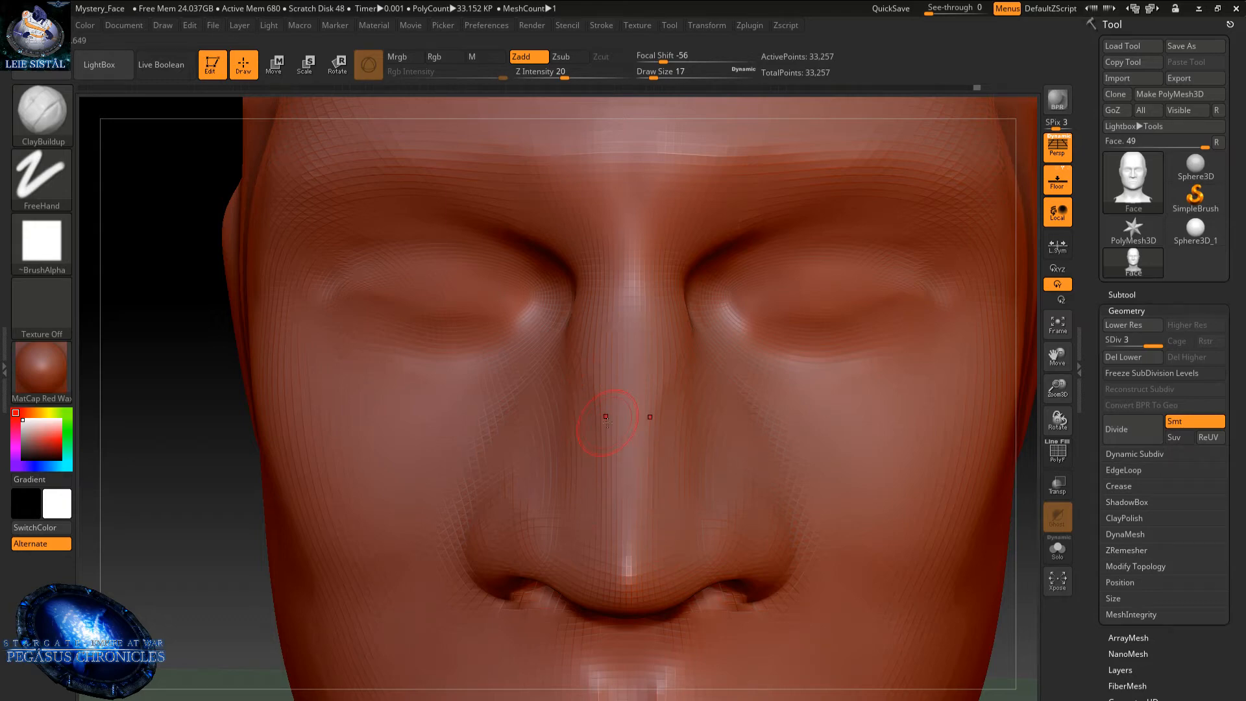
{"action": "right_click_drag", "start_coordinate": [568, 297], "coordinate": [564, 227], "text": "alt"}
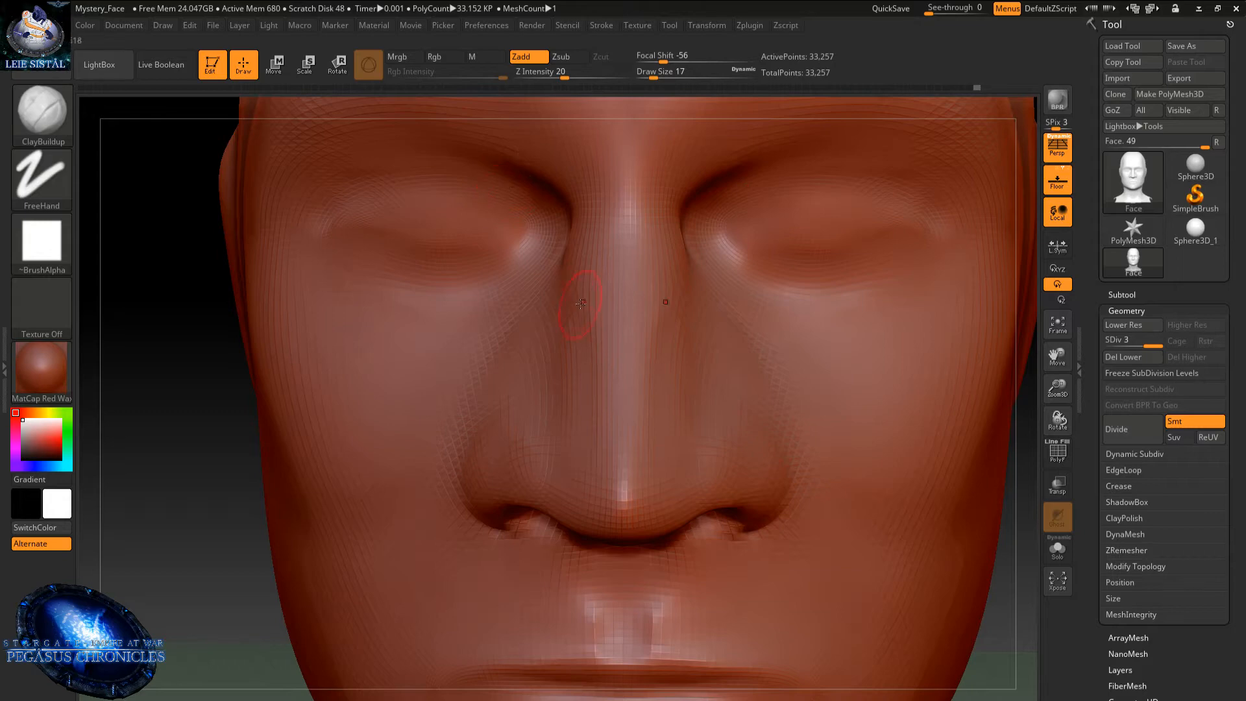
{"action": "right_click_drag", "start_coordinate": [565, 306], "coordinate": [559, 305]}
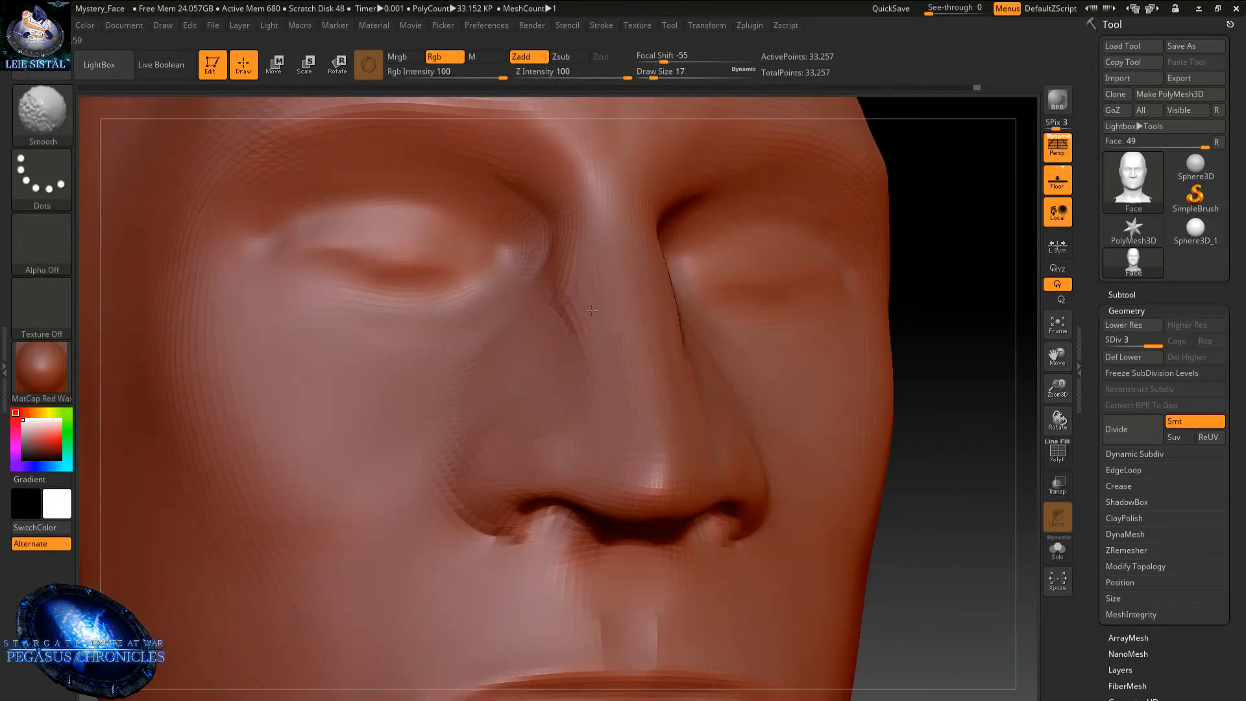
{"action": "right_click_drag", "start_coordinate": [580, 324], "coordinate": [495, 302]}
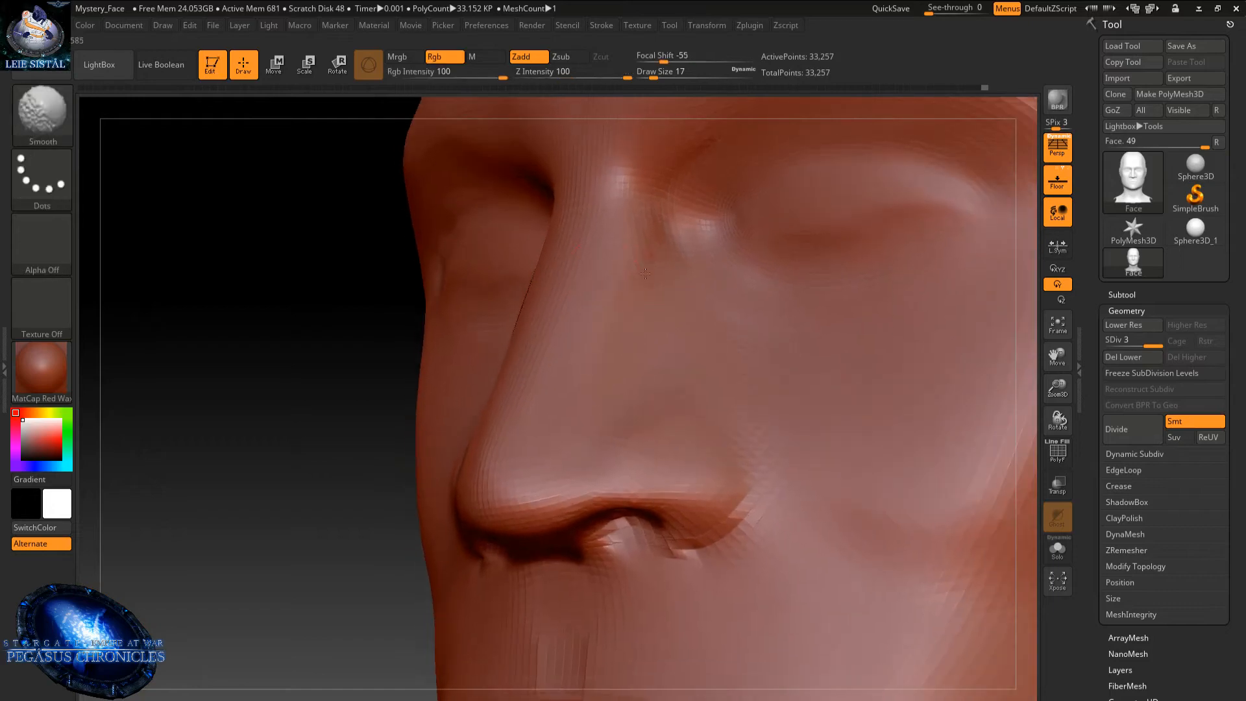
{"action": "right_click_drag", "start_coordinate": [644, 306], "coordinate": [634, 331]}
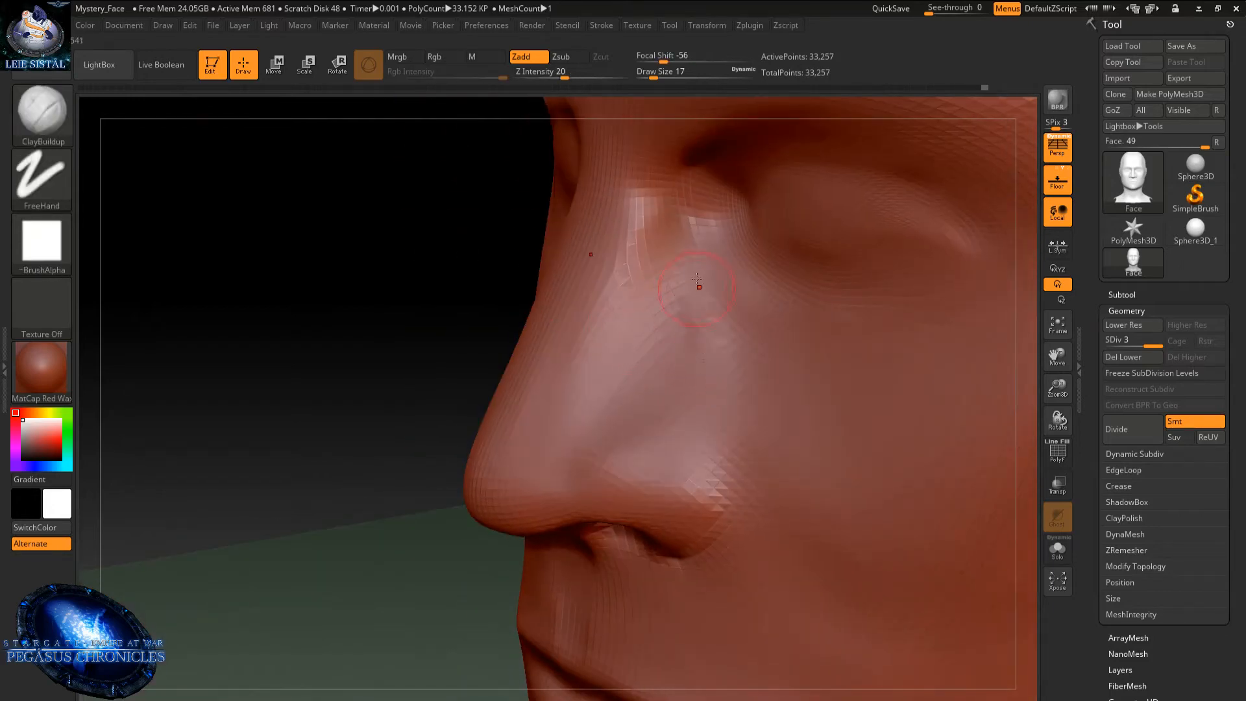
{"action": "right_click_drag", "start_coordinate": [704, 292], "coordinate": [713, 328]}
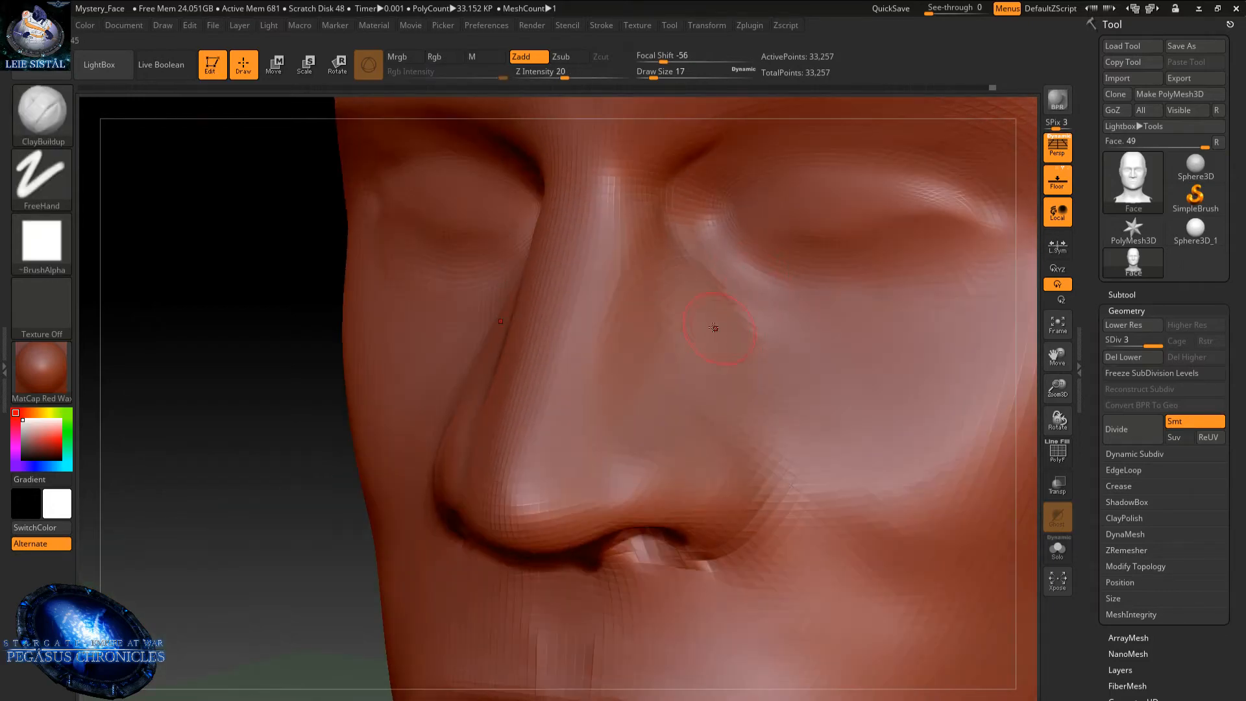
- Fill the hollow between the nose and the cheek with ClayBuildup strokes and smooth them out
{"action": "mouse_move", "coordinate": [703, 370]}
{"action": "right_mouse_down"}
{"action": "mouse_move", "coordinate": [726, 355]}
{"action": "mouse_move", "coordinate": [721, 399]}
{"action": "right_mouse_up"}
{"action": "right_click", "coordinate": [726, 354]}
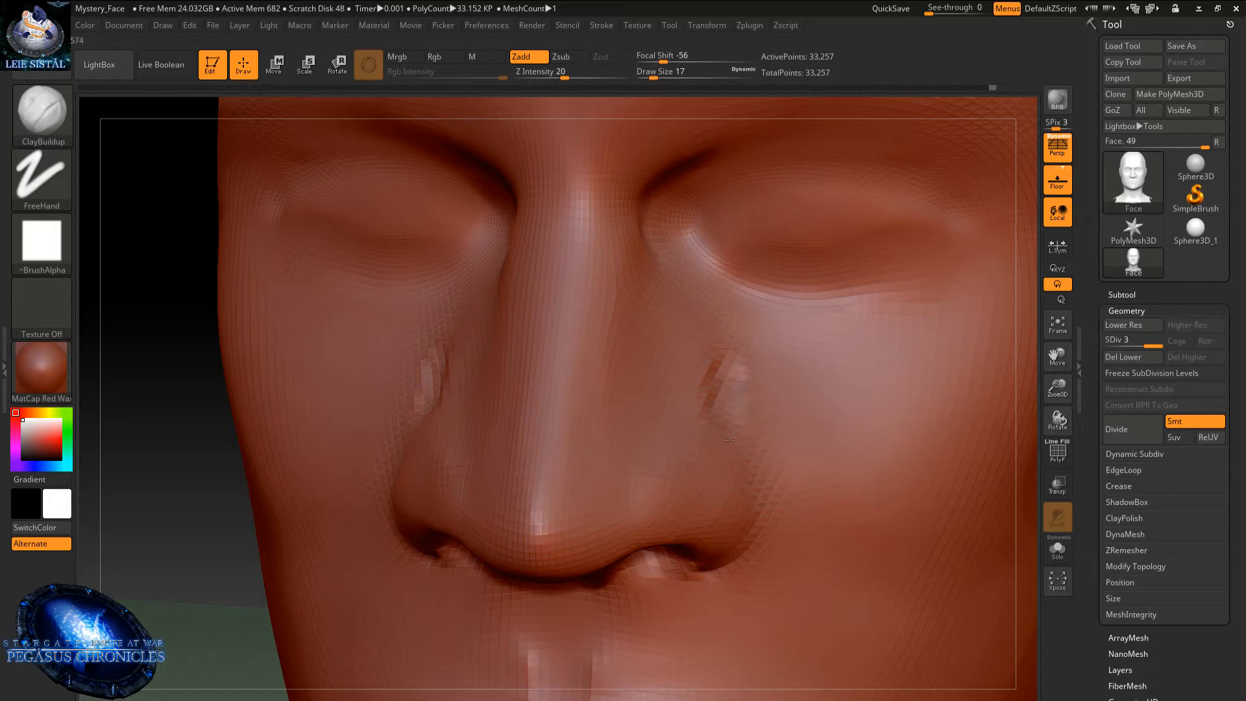
{"action": "key", "text": "shift"}
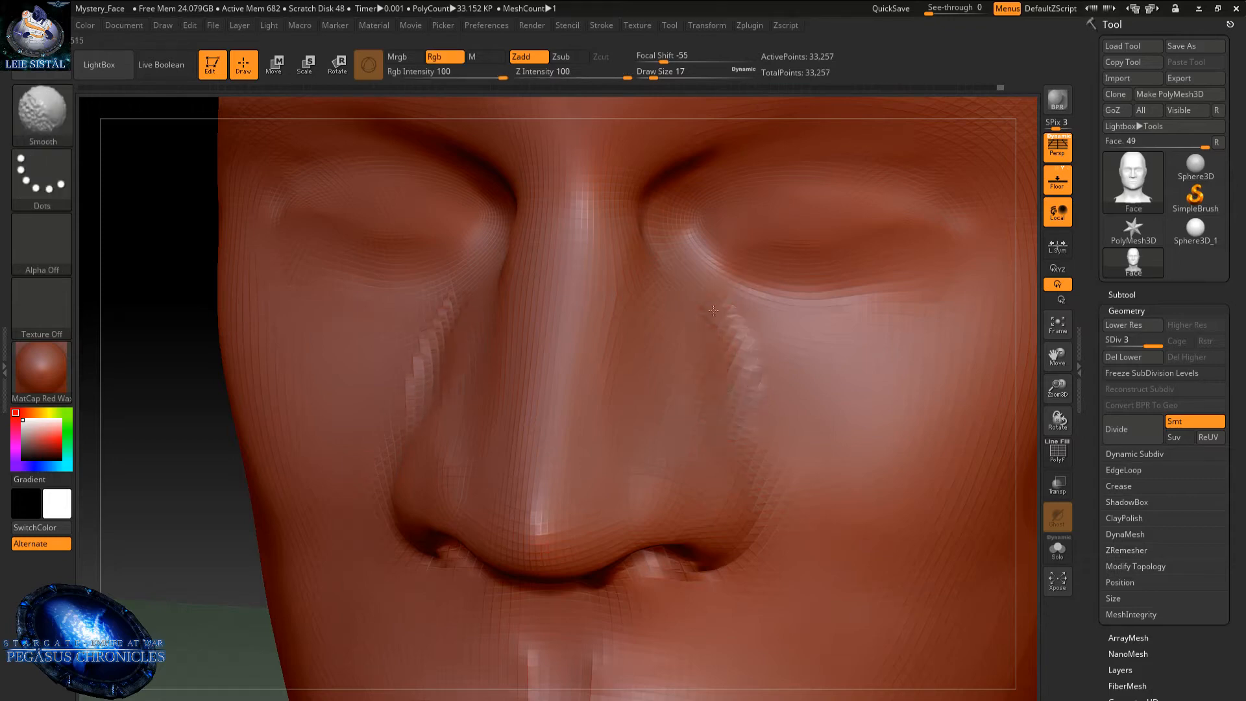
{"action": "right_click_drag", "start_coordinate": [745, 449], "coordinate": [586, 278]}
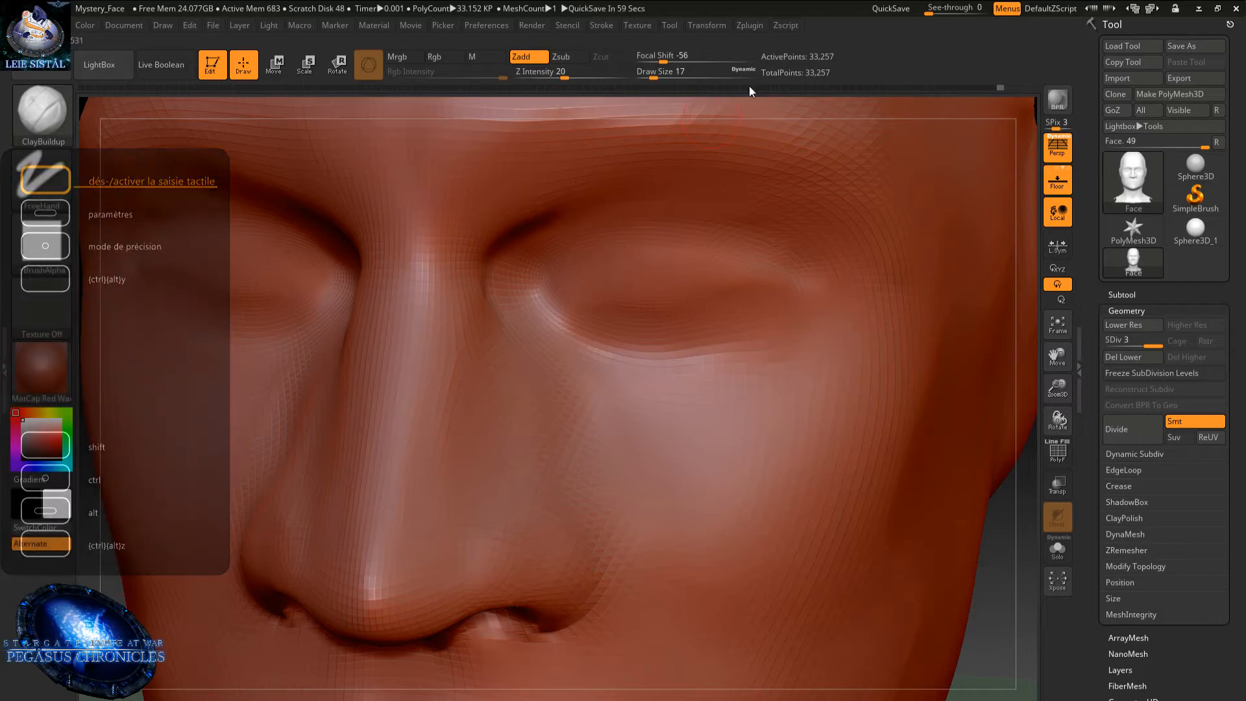
- Smooth the transition from the side of the nose to the cheek and touch up the inner eye corner
{"action": "key", "text": "ctrl"}
{"action": "mouse_move", "coordinate": [654, 335]}
{"action": "right_mouse_down", "text": "ctrl"}
{"action": "mouse_move", "coordinate": [650, 411]}
{"action": "mouse_move", "coordinate": [669, 378]}
{"action": "mouse_move", "coordinate": [617, 411]}
{"action": "right_mouse_up", "text": "ctrl"}
{"action": "key", "text": "shift"}
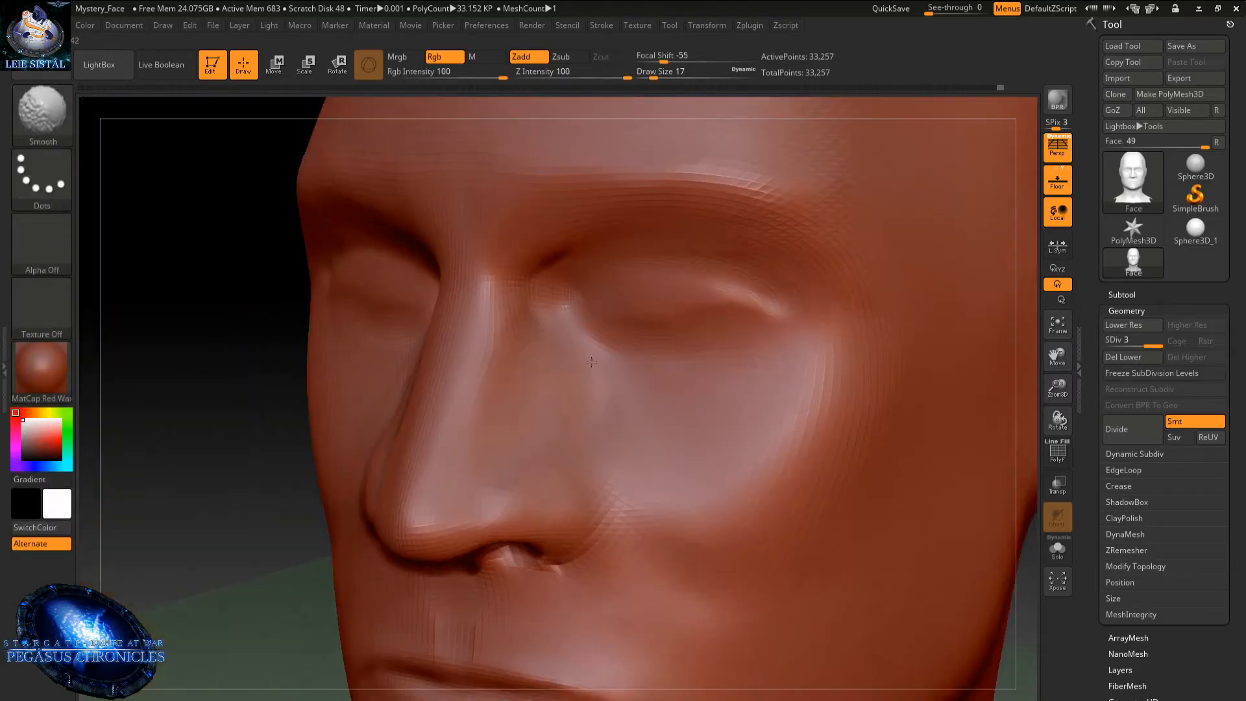
{"action": "left_click_drag", "start_coordinate": [592, 362], "coordinate": [629, 462], "text": "shift"}
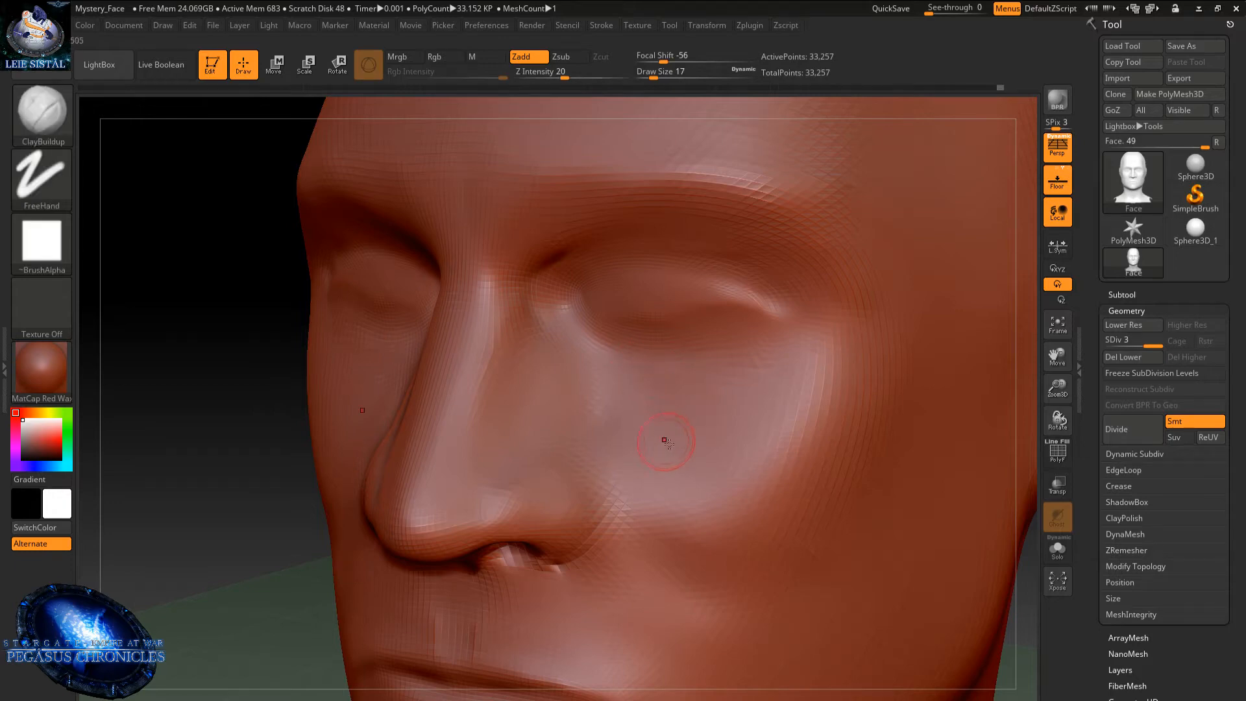
{"action": "right_click_drag", "start_coordinate": [582, 375], "coordinate": [565, 292]}
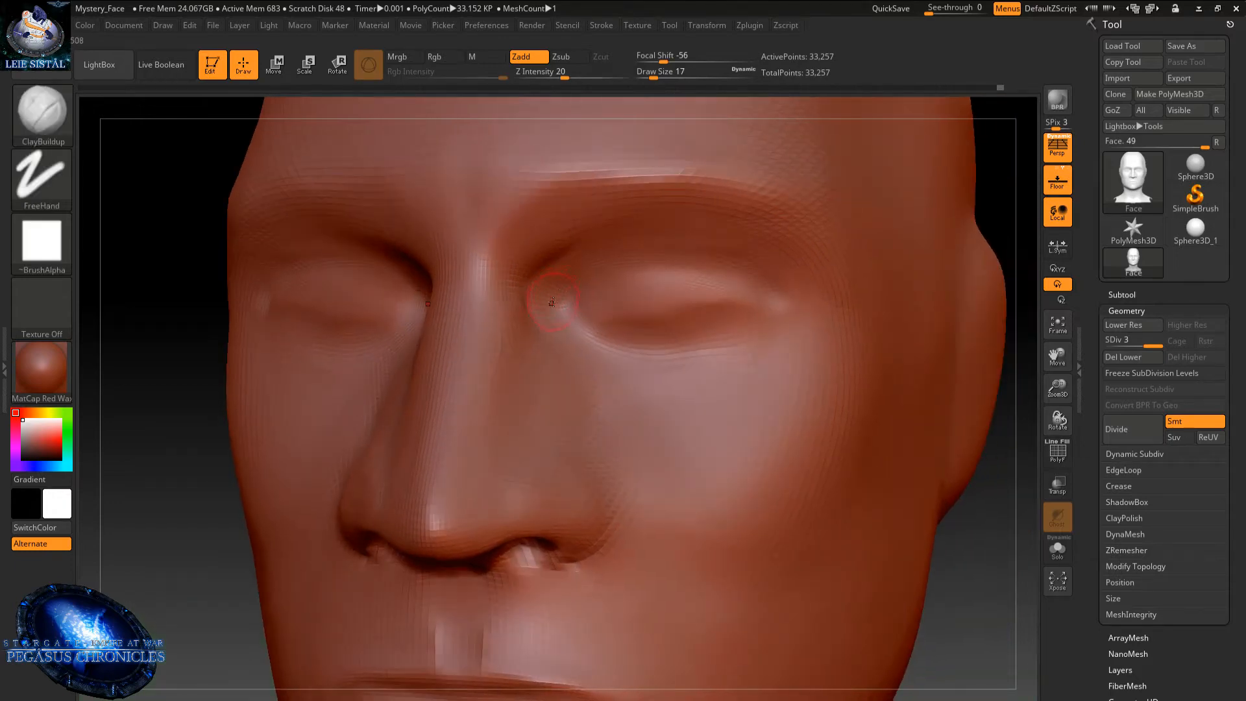
{"action": "left_click_drag", "start_coordinate": [559, 292], "coordinate": [555, 282]}
- Set the brush's draw size to 149, then build up and smooth the rear cheek in front of the ear
{"action": "mouse_move", "coordinate": [560, 296]}
{"action": "right_mouse_down"}
{"action": "mouse_move", "coordinate": [645, 329]}
{"action": "mouse_move", "coordinate": [717, 320]}
{"action": "mouse_move", "coordinate": [656, 315]}
{"action": "mouse_move", "coordinate": [638, 333]}
{"action": "right_mouse_up"}
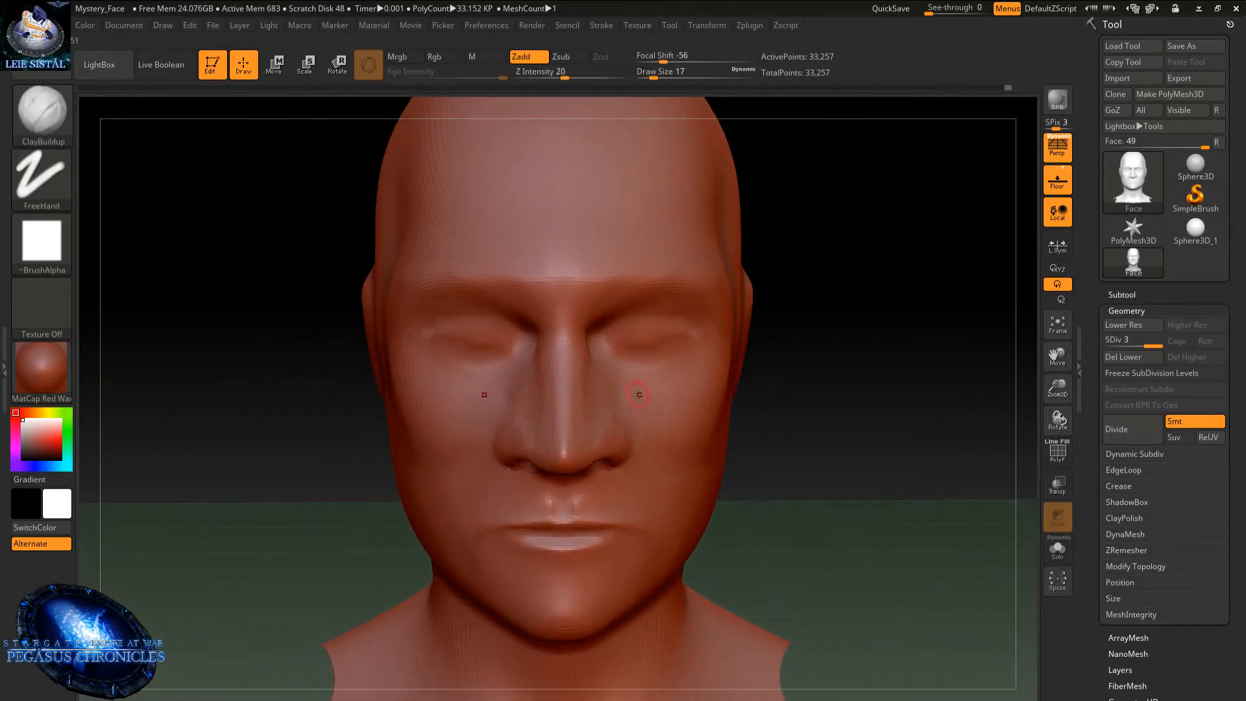
{"action": "right_click_drag", "start_coordinate": [609, 407], "coordinate": [655, 440]}
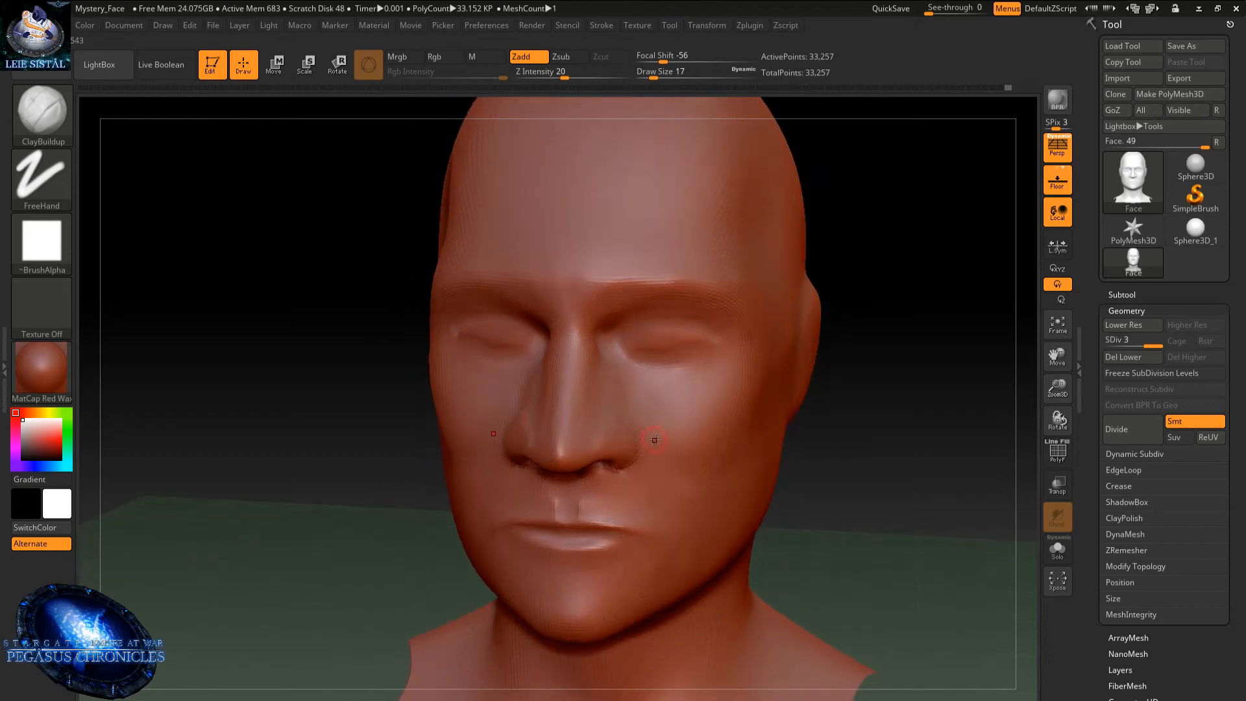
{"action": "right_click_drag", "start_coordinate": [605, 474], "coordinate": [649, 412]}
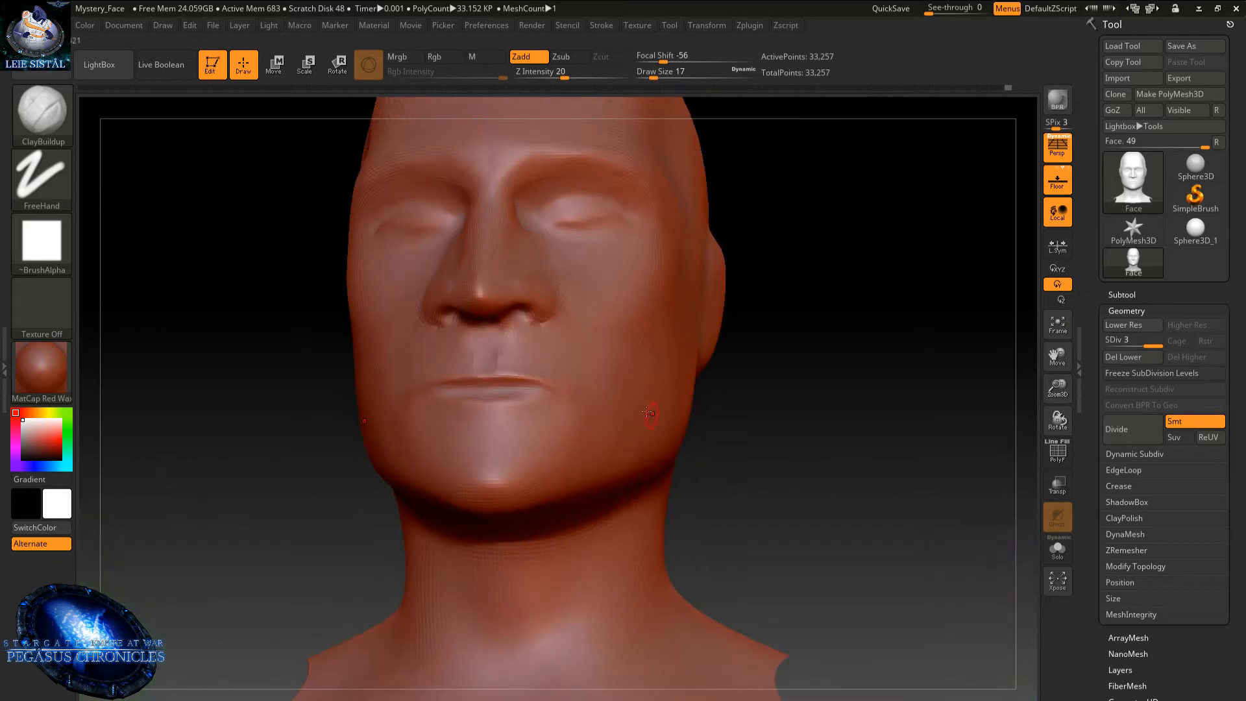
{"action": "right_click_drag", "start_coordinate": [602, 356], "coordinate": [606, 356]}
{"action": "left_click", "coordinate": [617, 347]}
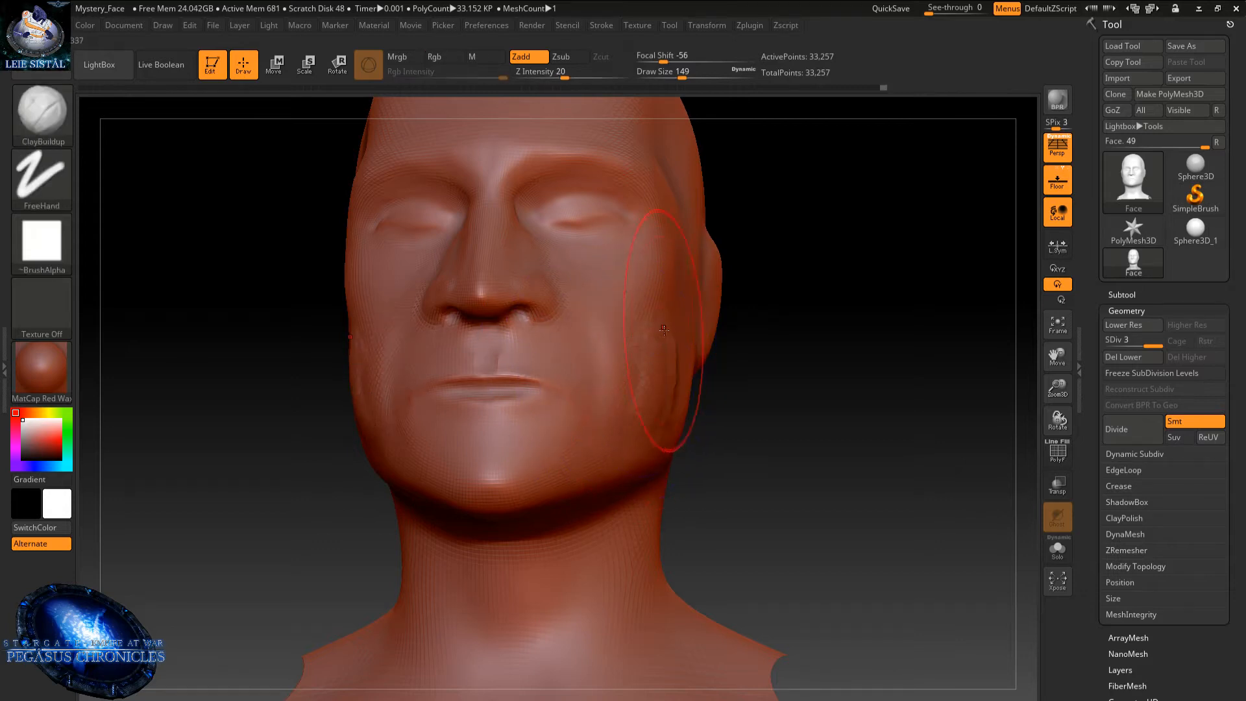
{"action": "key", "text": "shift"}
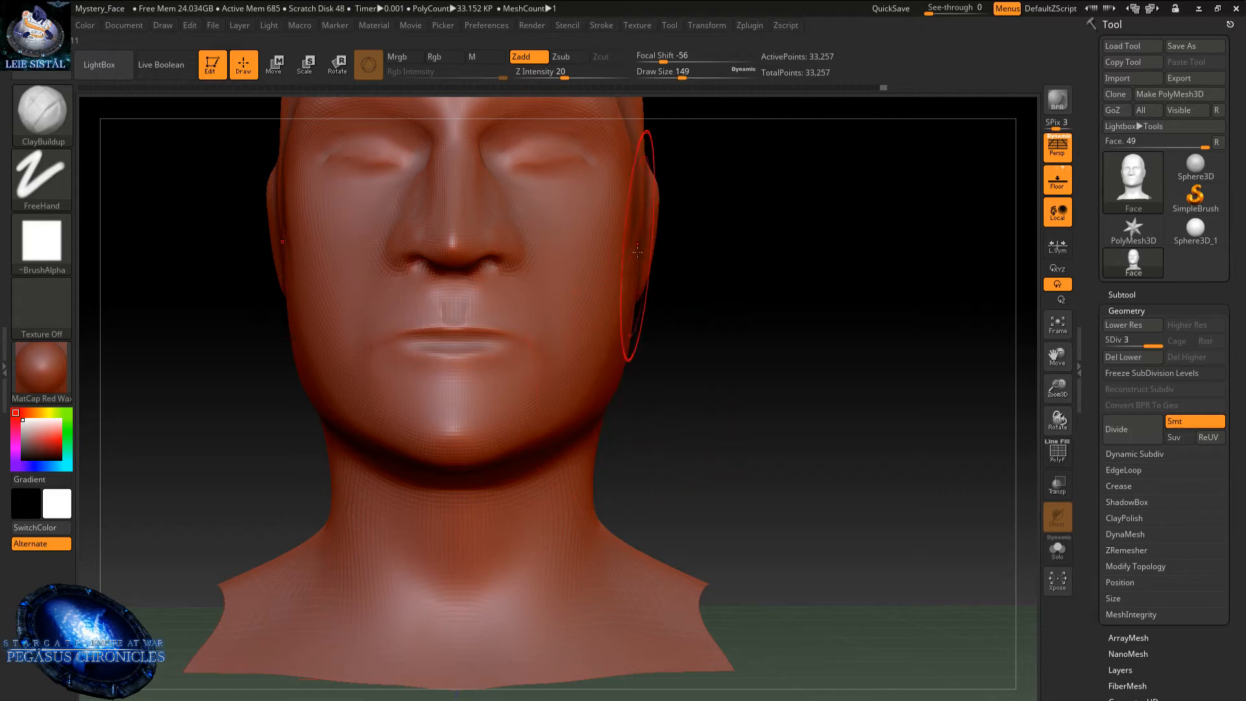
- Smooth the jawline and the side of the lower face with the 149 draw size
{"action": "key", "text": "shift"}
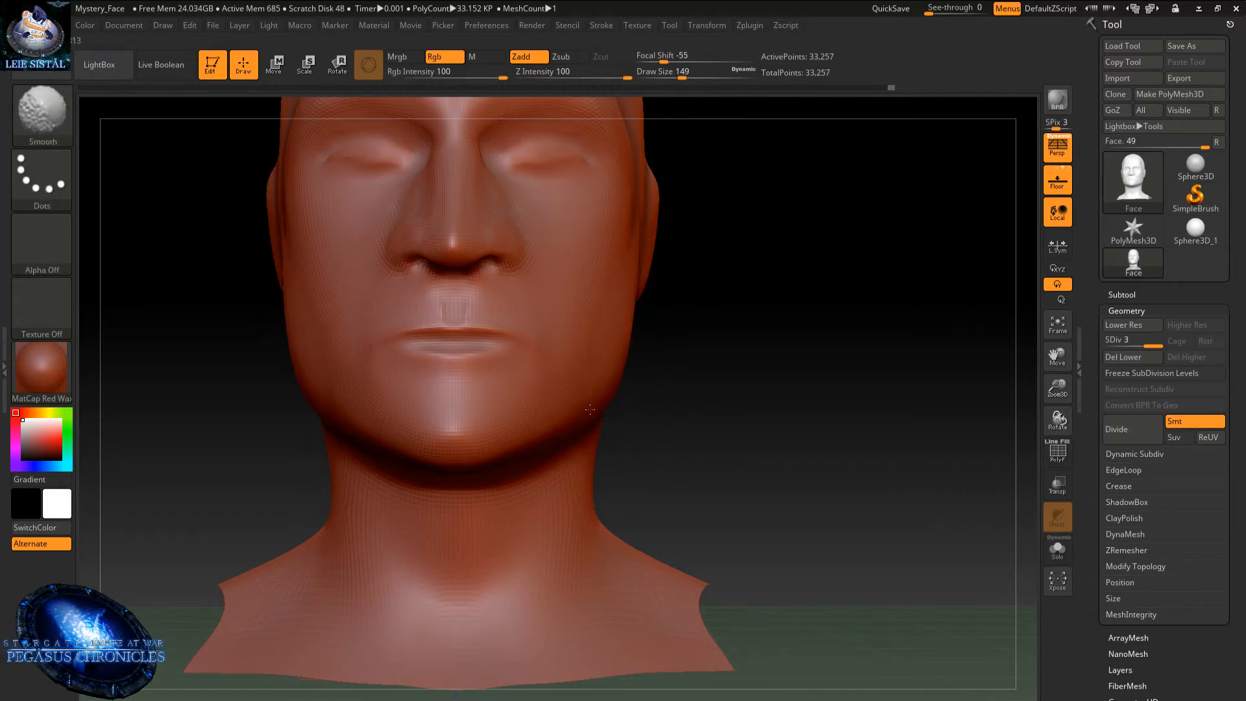
{"action": "left_click_drag", "start_coordinate": [542, 430], "coordinate": [551, 445], "text": "shift"}
{"action": "mouse_move", "coordinate": [633, 422]}
{"action": "left_mouse_down"}
{"action": "mouse_move", "coordinate": [564, 418]}
{"action": "mouse_move", "coordinate": [541, 393]}
{"action": "mouse_move", "coordinate": [593, 338]}
{"action": "left_mouse_up"}
{"action": "left_click_drag", "start_coordinate": [567, 389], "coordinate": [532, 350], "text": "shift"}
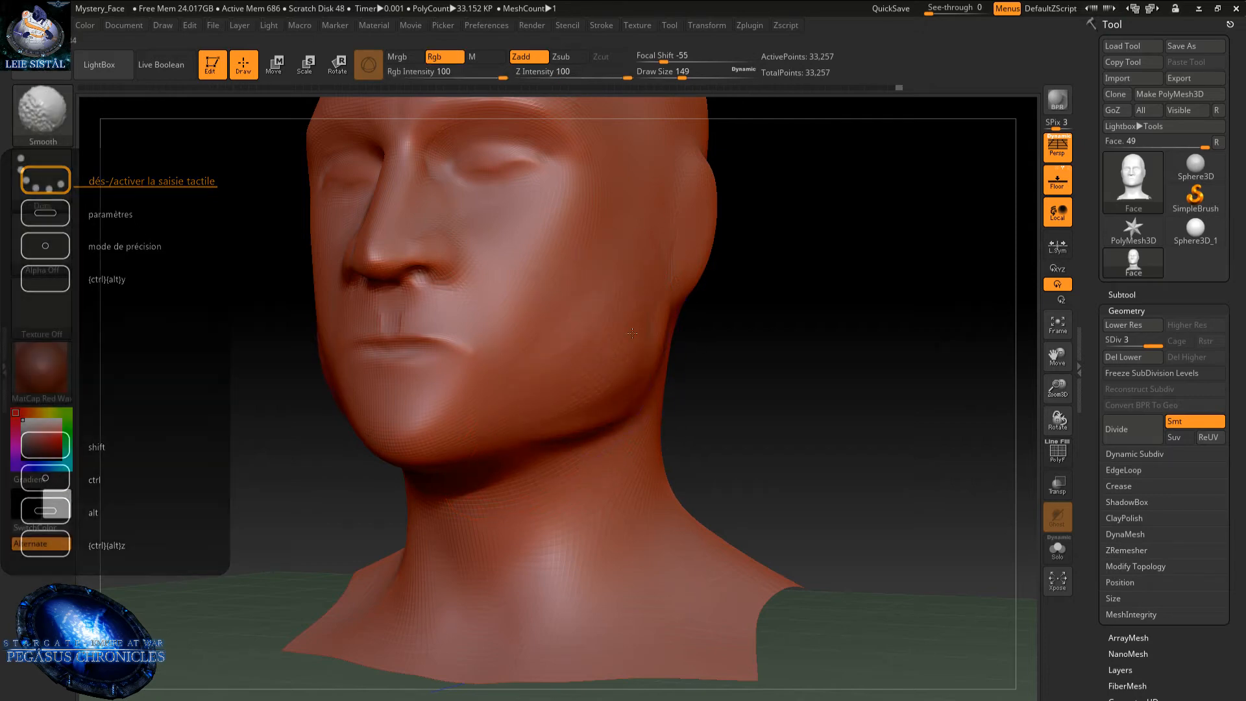
- Build up the side of the head from the temple to the cheek in front of the ear and smooth it
{"action": "mouse_move", "coordinate": [558, 363]}
{"action": "right_mouse_down"}
{"action": "mouse_move", "coordinate": [600, 350]}
{"action": "mouse_move", "coordinate": [639, 284]}
{"action": "mouse_move", "coordinate": [603, 348]}
{"action": "mouse_move", "coordinate": [598, 436]}
{"action": "right_mouse_up"}
{"action": "key", "text": "ctrl"}
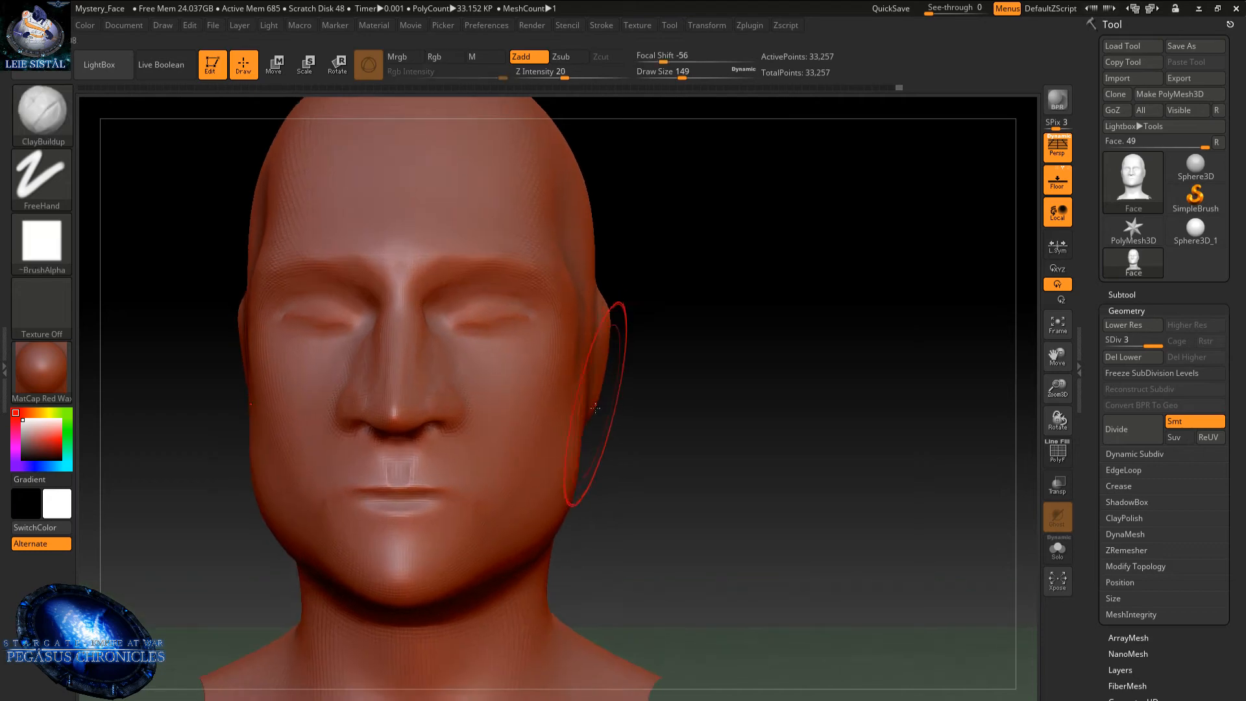
{"action": "left_click_drag", "start_coordinate": [587, 329], "coordinate": [580, 414]}
{"action": "mouse_move", "coordinate": [583, 217]}
{"action": "left_mouse_down"}
{"action": "mouse_move", "coordinate": [579, 379]}
{"action": "mouse_move", "coordinate": [578, 195]}
{"action": "mouse_move", "coordinate": [584, 312]}
{"action": "mouse_move", "coordinate": [576, 260]}
{"action": "left_mouse_up"}
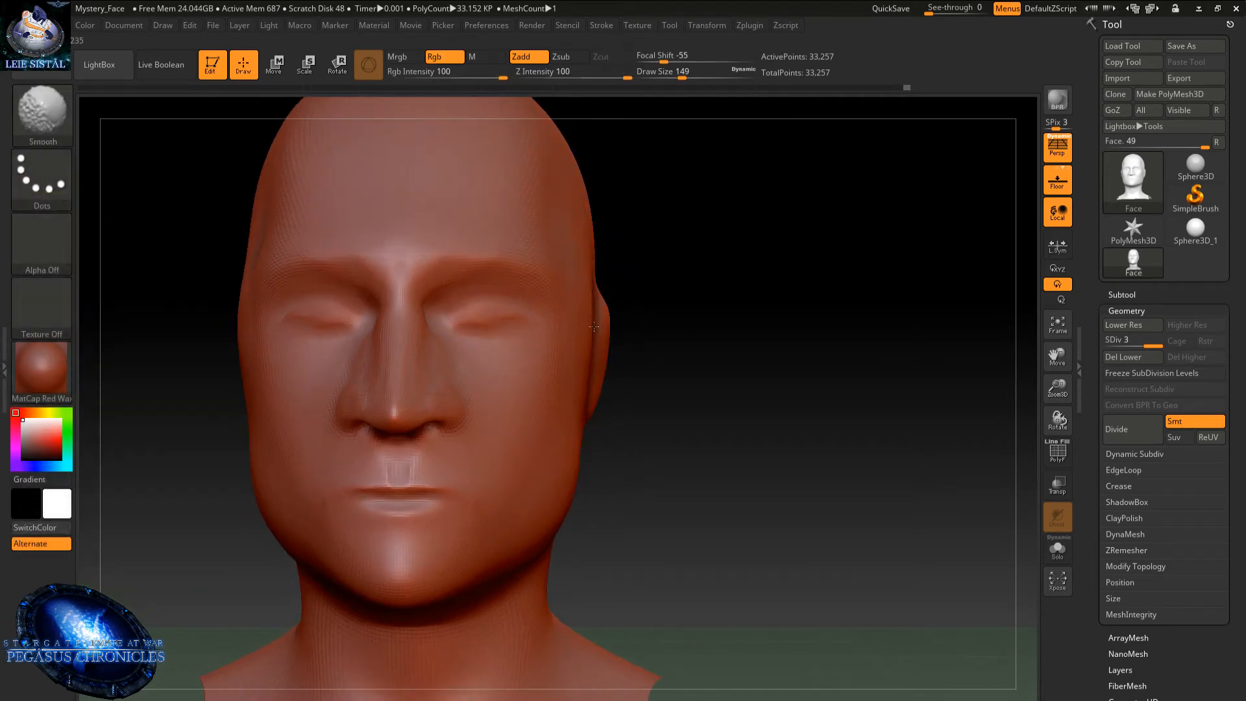
- Smooth the side of the head between the cheek and the temple
{"action": "left_click_drag", "start_coordinate": [594, 327], "coordinate": [584, 194], "text": "shift"}
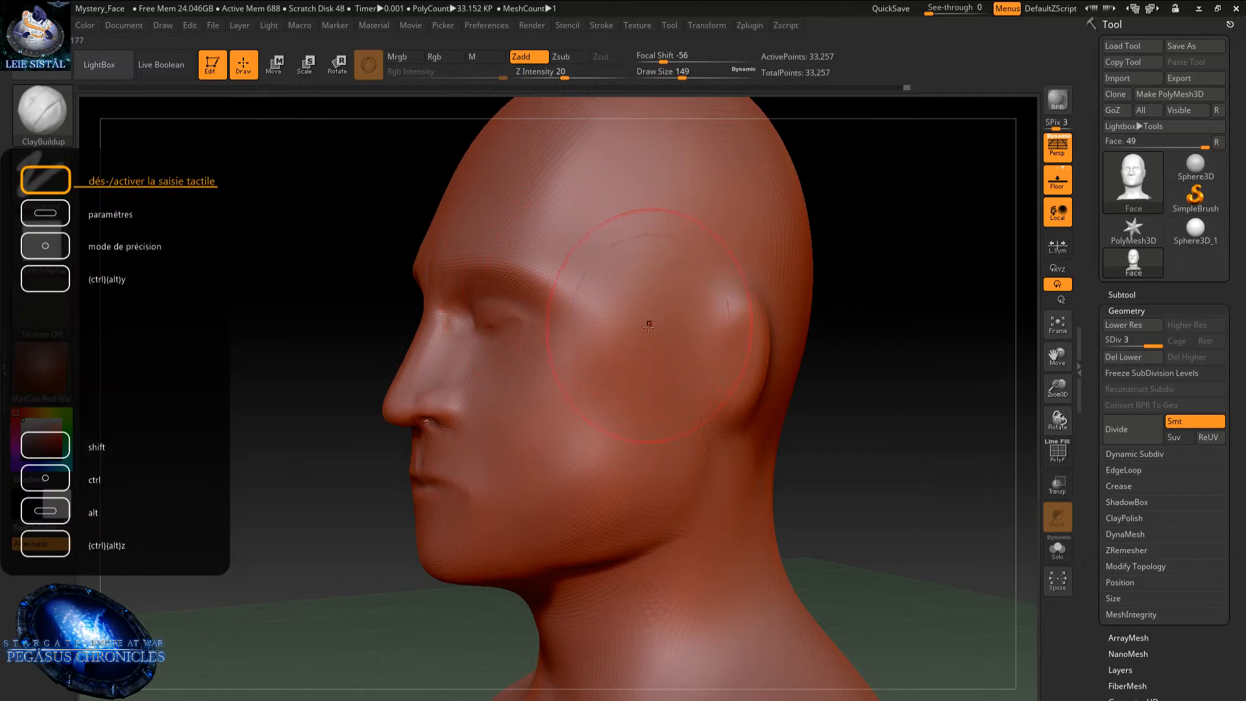
{"action": "key", "text": "shift"}
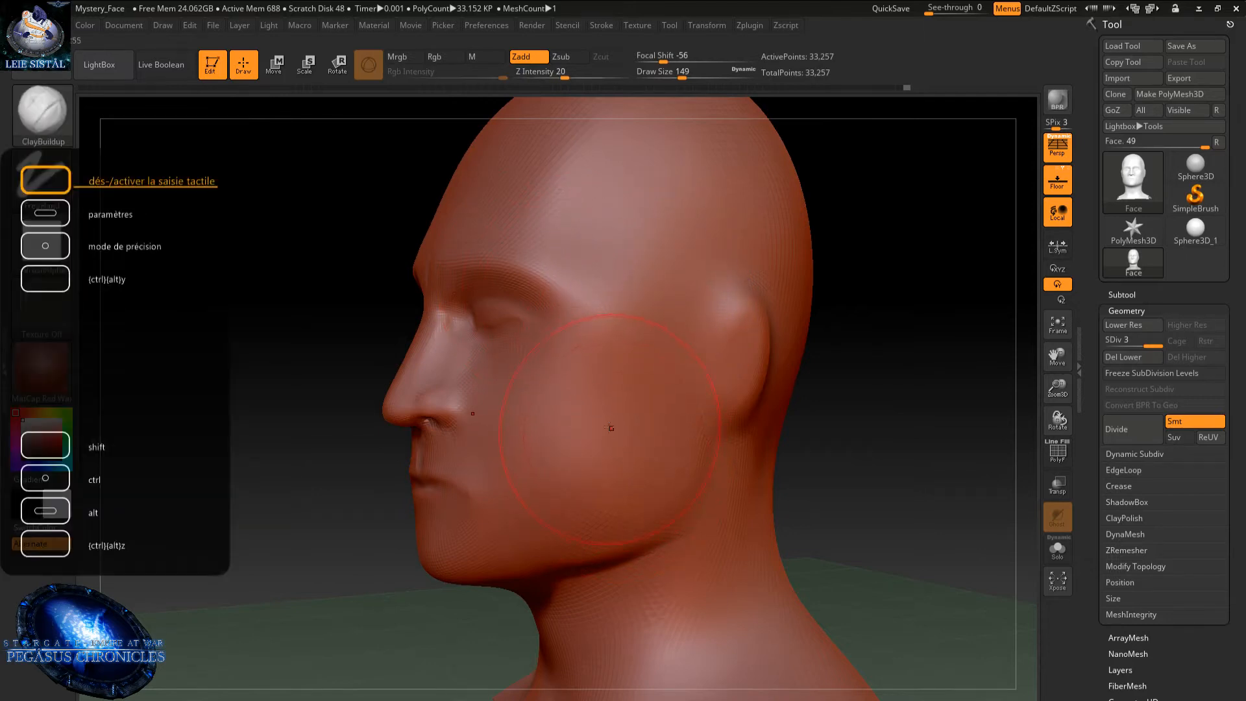
{"action": "mouse_move", "coordinate": [610, 324]}
{"action": "right_mouse_down", "text": "ctrl"}
{"action": "mouse_move", "coordinate": [613, 284]}
{"action": "mouse_move", "coordinate": [590, 286]}
{"action": "mouse_move", "coordinate": [634, 251]}
{"action": "mouse_move", "coordinate": [612, 354]}
{"action": "mouse_move", "coordinate": [629, 344]}
{"action": "mouse_move", "coordinate": [705, 391]}
{"action": "right_mouse_up", "text": "ctrl"}
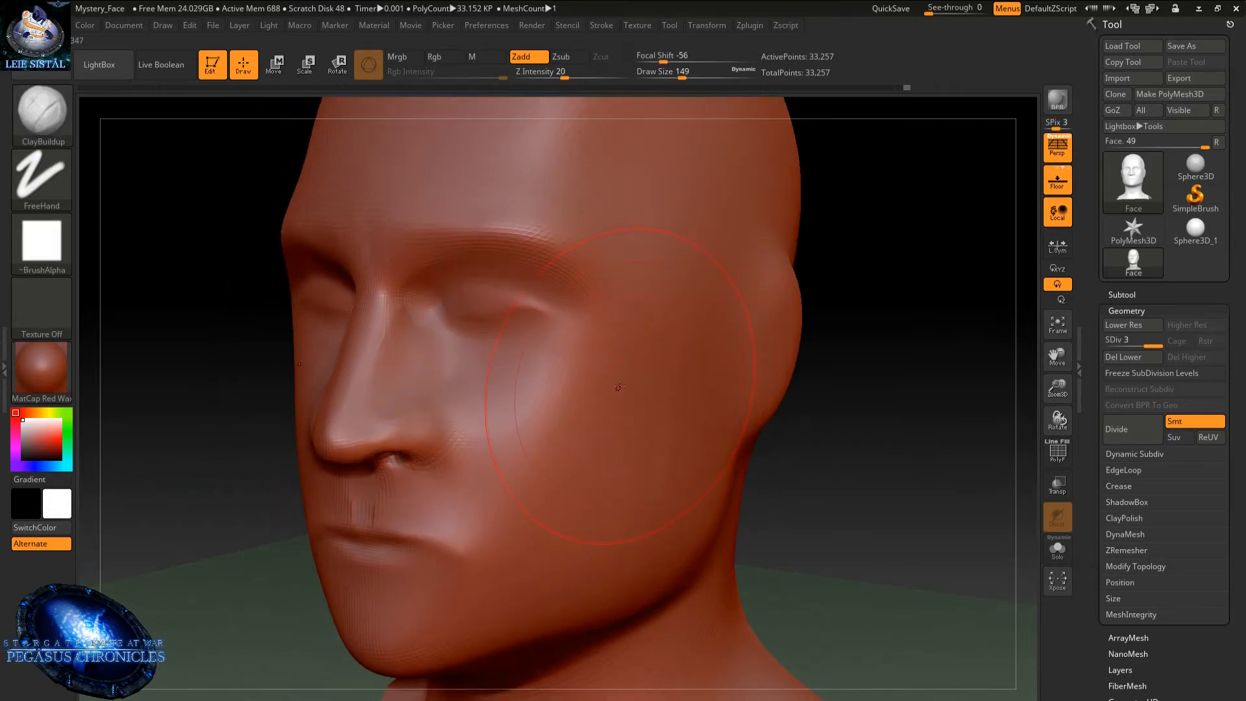
- Set the brush's draw size to 12, extend the mouth line at the corners, and shape and smooth the lower lip
{"action": "right_click_drag", "start_coordinate": [588, 414], "coordinate": [632, 282], "text": "alt"}
{"action": "mouse_move", "coordinate": [558, 305]}
{"action": "right_mouse_down"}
{"action": "mouse_move", "coordinate": [612, 316]}
{"action": "mouse_move", "coordinate": [595, 382]}
{"action": "mouse_move", "coordinate": [592, 349]}
{"action": "right_mouse_up"}
{"action": "key", "text": "space"}
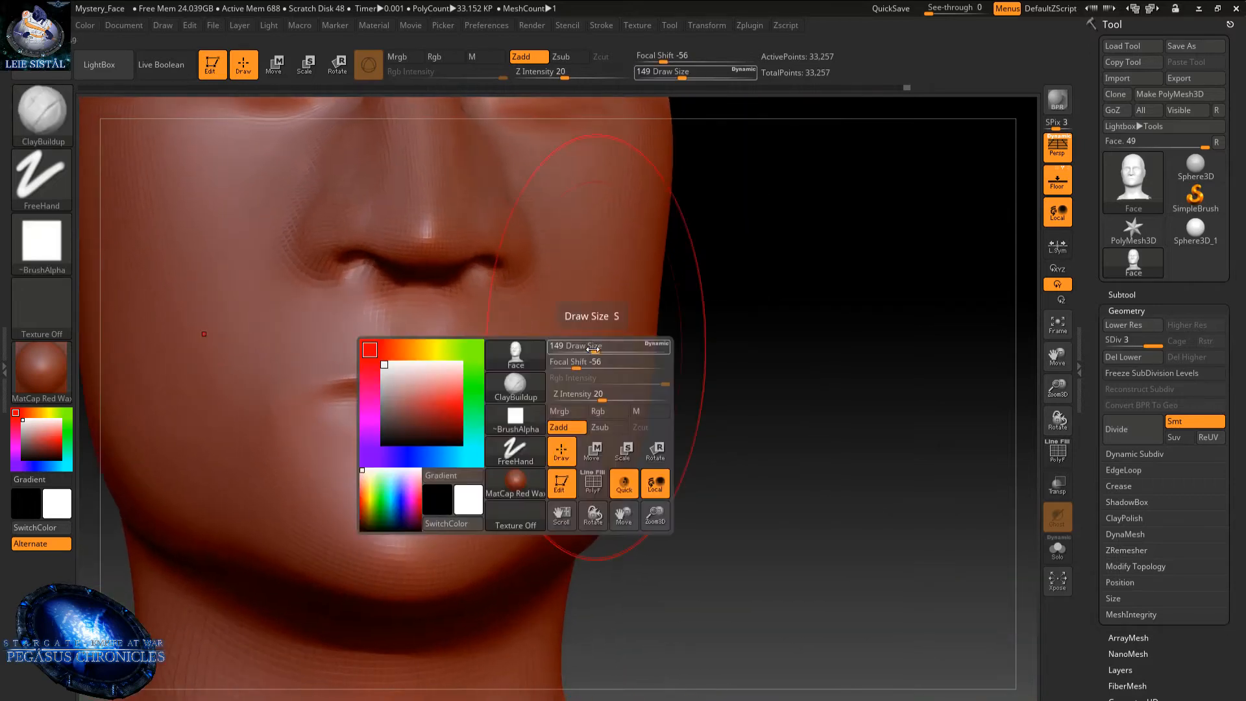
{"action": "left_click_drag", "start_coordinate": [567, 343], "coordinate": [563, 350]}
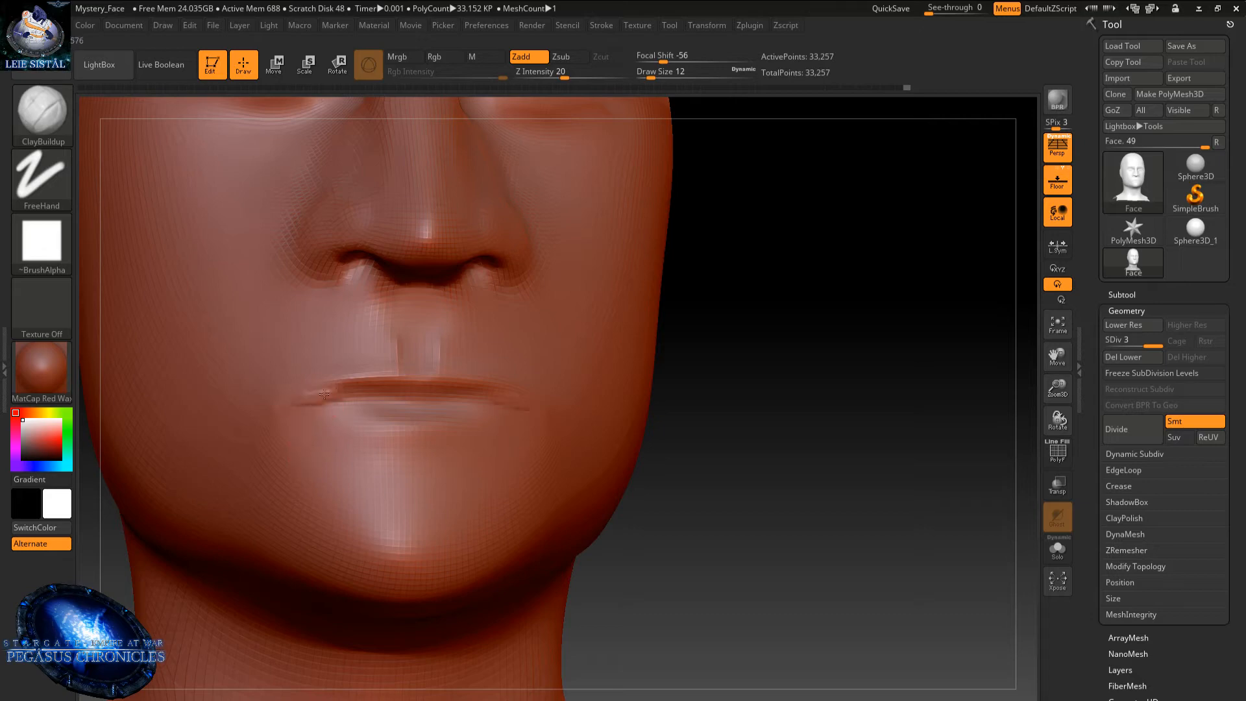
{"action": "key", "text": "shift"}
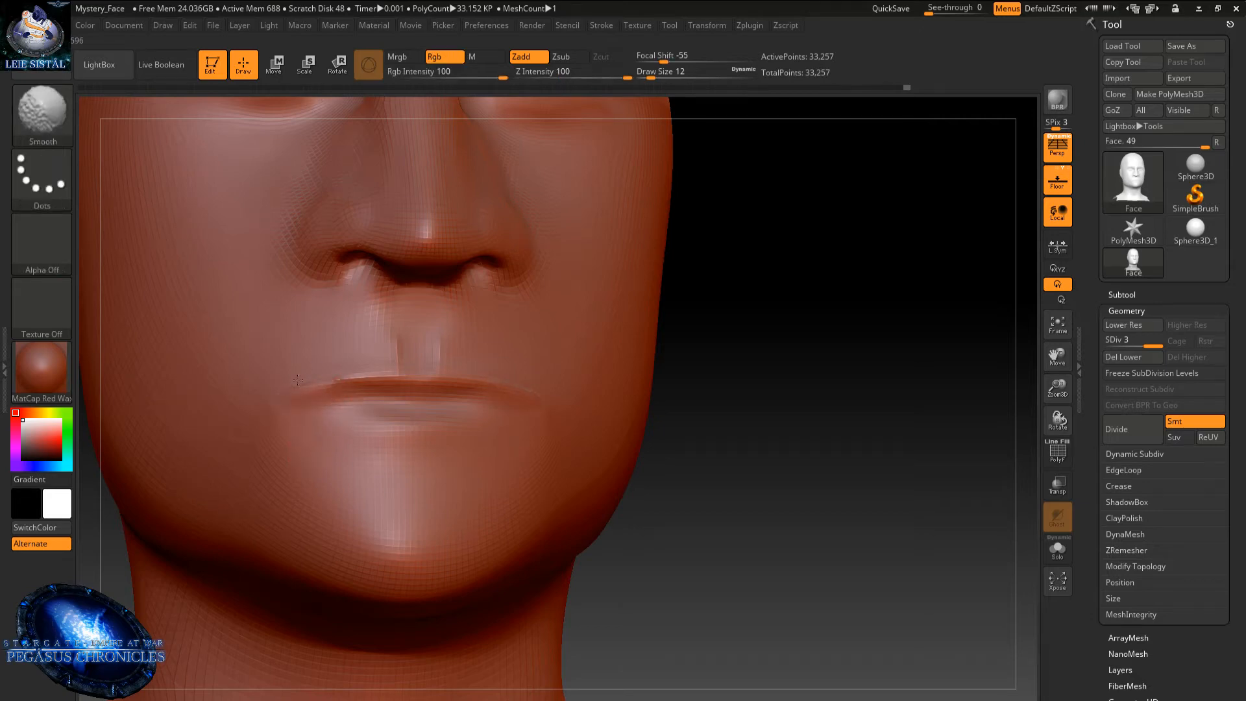
{"action": "mouse_move", "coordinate": [319, 410]}
{"action": "left_mouse_down"}
{"action": "mouse_move", "coordinate": [383, 429]}
{"action": "mouse_move", "coordinate": [321, 431]}
{"action": "mouse_move", "coordinate": [318, 411]}
{"action": "mouse_move", "coordinate": [401, 441]}
{"action": "mouse_move", "coordinate": [337, 411]}
{"action": "left_mouse_up"}
{"action": "left_click_drag", "start_coordinate": [409, 425], "coordinate": [338, 422]}
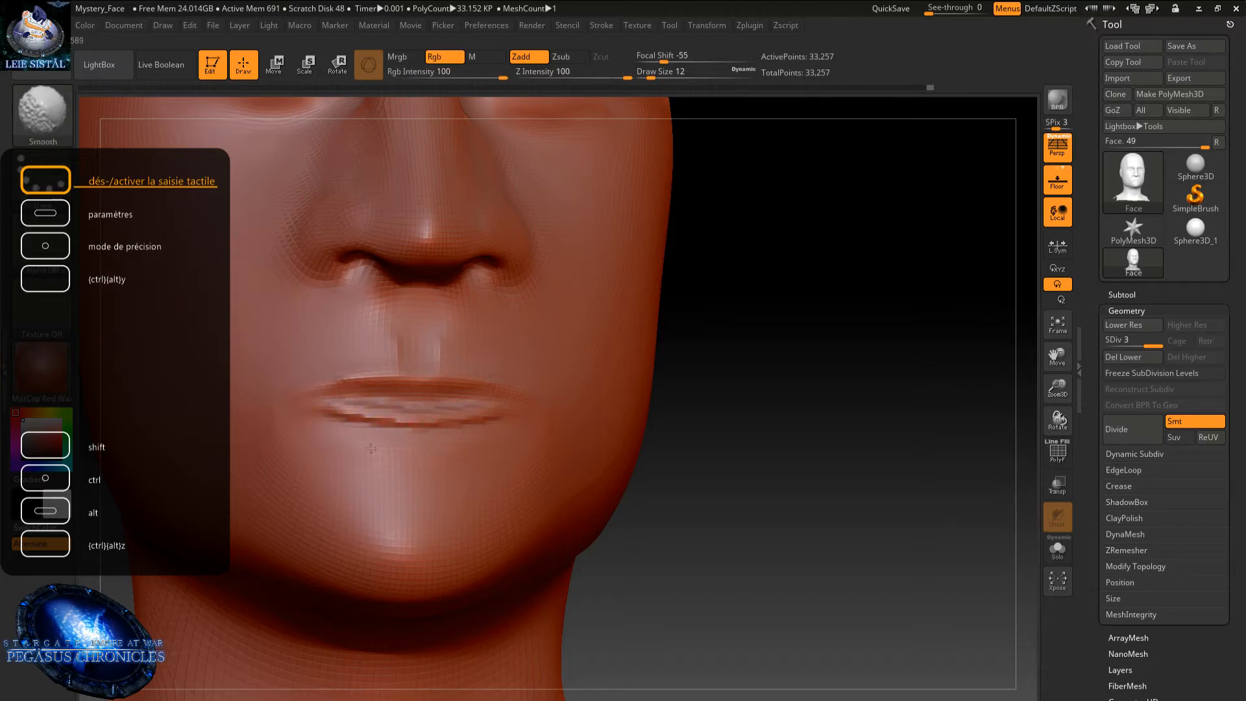
{"action": "mouse_move", "coordinate": [422, 436]}
{"action": "left_mouse_down"}
{"action": "mouse_move", "coordinate": [511, 403]}
{"action": "mouse_move", "coordinate": [551, 405]}
{"action": "left_mouse_up"}
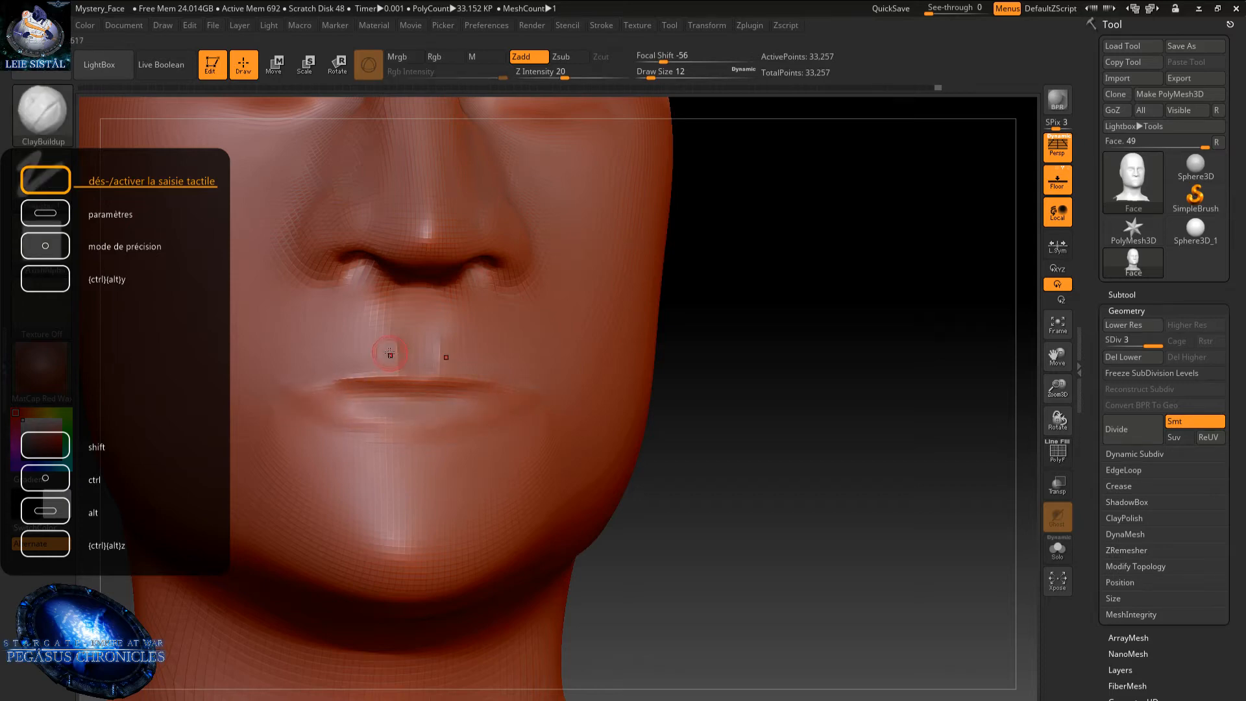
- Deepen the line between the lips out to the mouth corners and define the lower lip's edge
{"action": "mouse_move", "coordinate": [386, 353]}
{"action": "right_mouse_down", "text": "ctrl"}
{"action": "mouse_move", "coordinate": [403, 387]}
{"action": "mouse_move", "coordinate": [350, 331]}
{"action": "mouse_move", "coordinate": [373, 330]}
{"action": "mouse_move", "coordinate": [356, 420]}
{"action": "right_mouse_up", "text": "ctrl"}
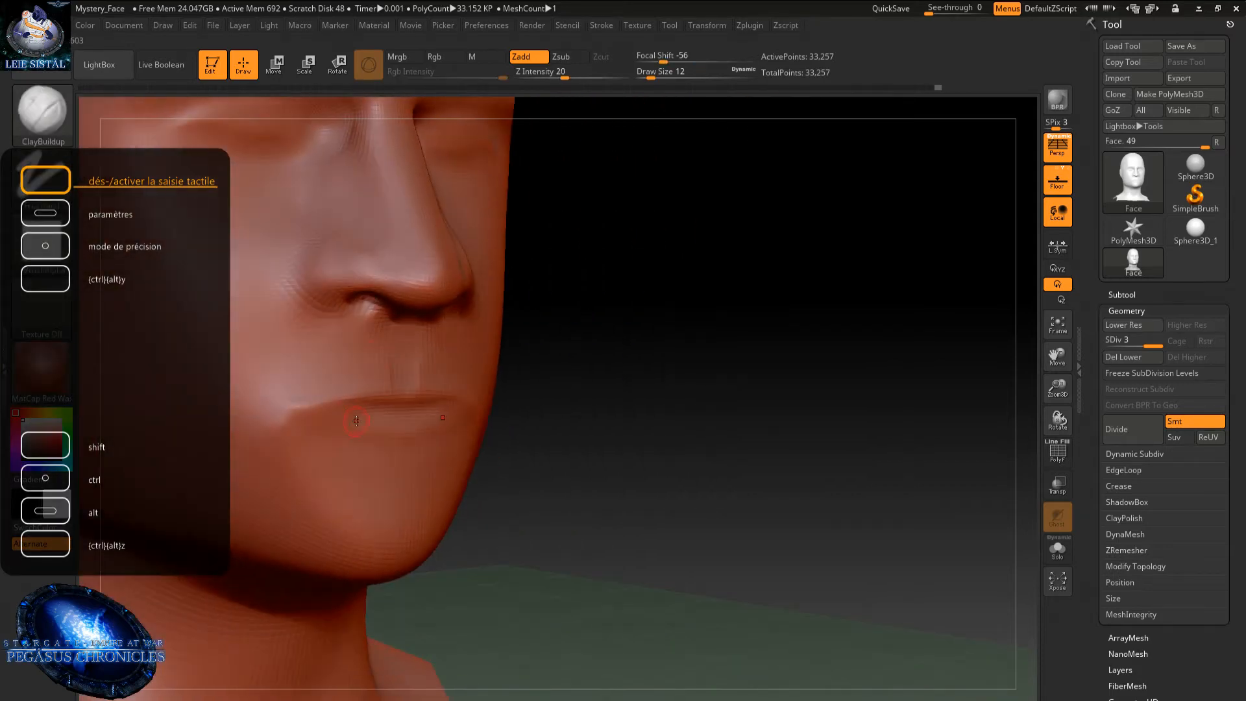
{"action": "key", "text": "shift"}
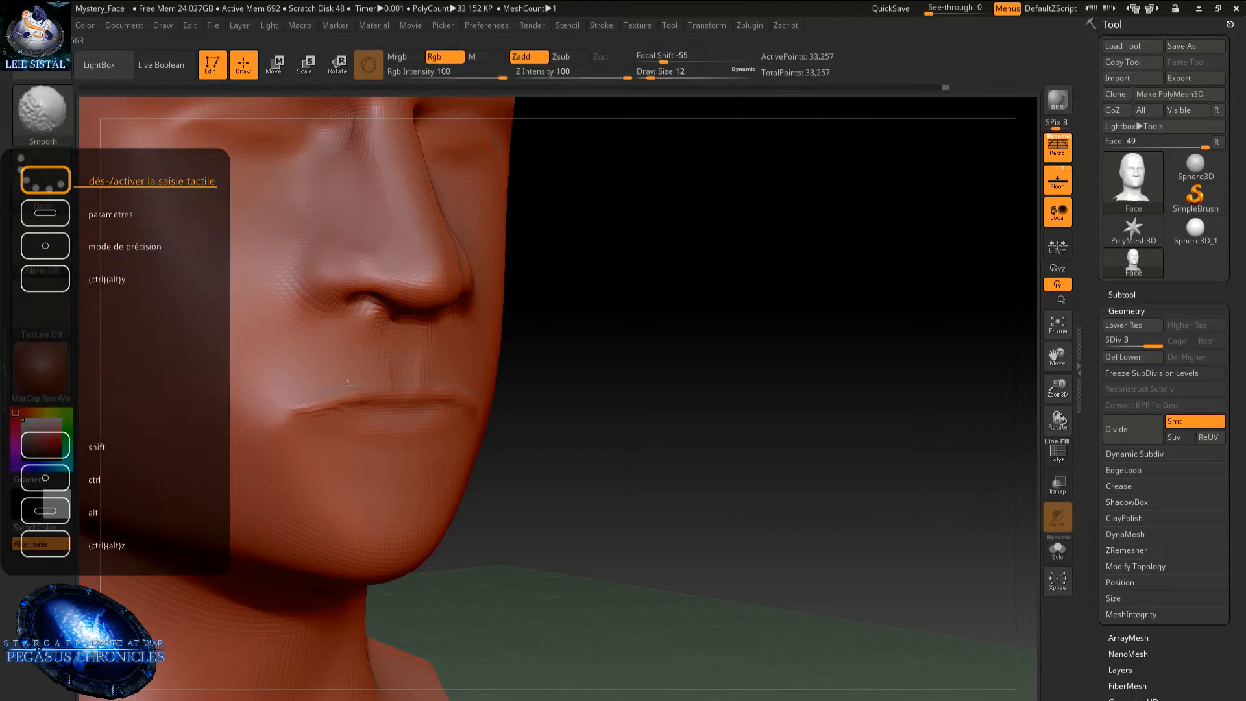
{"action": "mouse_move", "coordinate": [400, 428]}
{"action": "right_mouse_down", "text": "ctrl"}
{"action": "mouse_move", "coordinate": [431, 439]}
{"action": "mouse_move", "coordinate": [524, 388]}
{"action": "right_mouse_up", "text": "ctrl"}
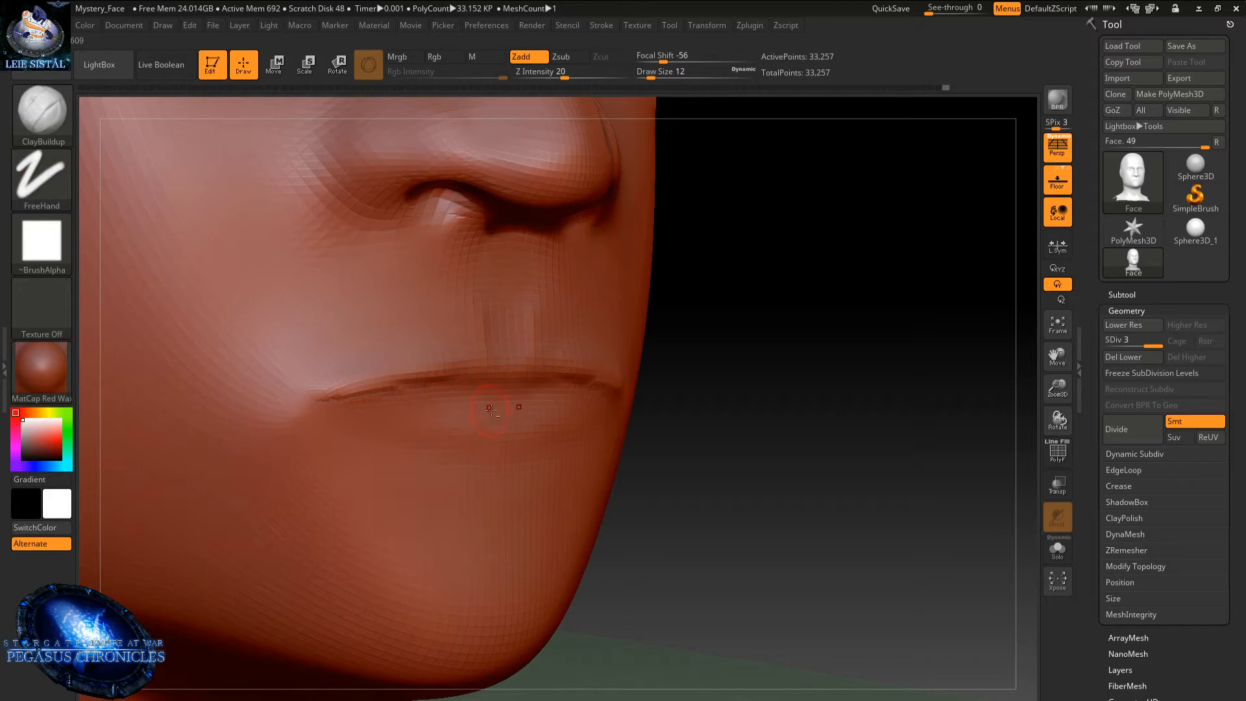
{"action": "mouse_move", "coordinate": [492, 411]}
{"action": "left_mouse_down", "text": "alt"}
{"action": "mouse_move", "coordinate": [389, 411]}
{"action": "mouse_move", "coordinate": [364, 427]}
{"action": "left_mouse_up", "text": "alt"}
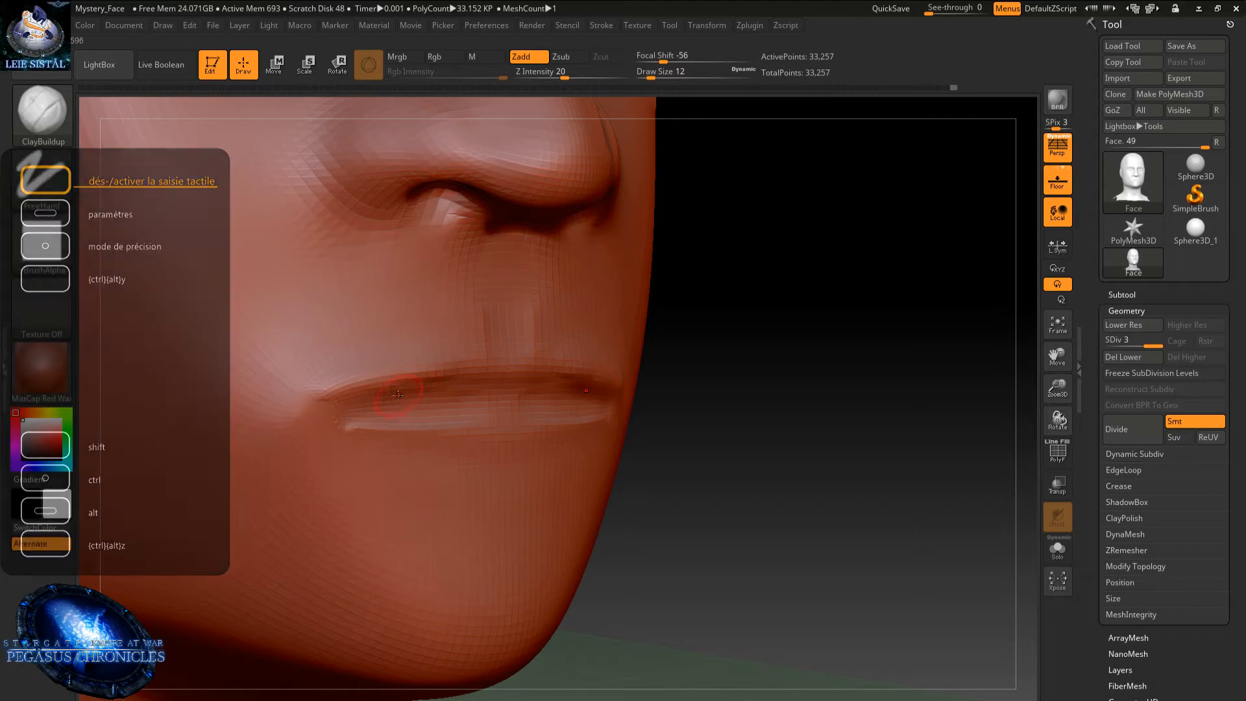
{"action": "right_click_drag", "start_coordinate": [428, 412], "coordinate": [325, 364]}
{"action": "right_click_drag", "start_coordinate": [411, 381], "coordinate": [390, 198], "text": "ctrl"}
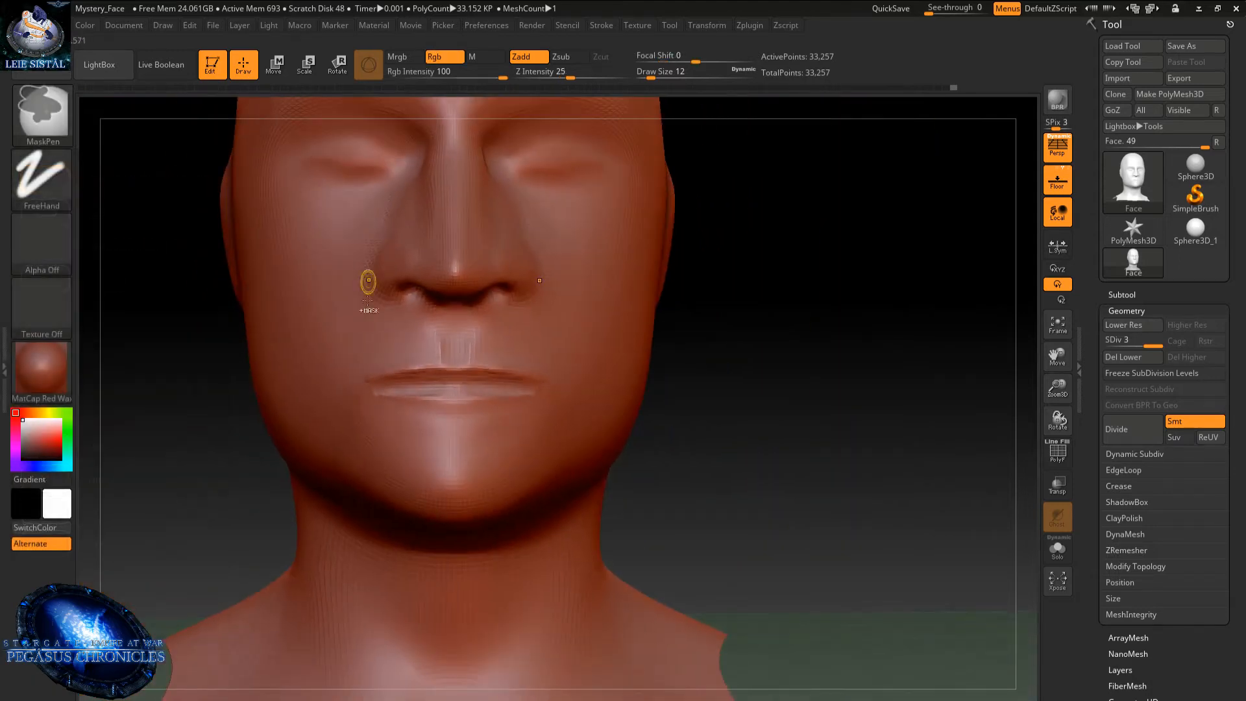
- Round and smooth the lower lip's outline toward the corners, and rework the philtrum between the nose and upper lip
{"action": "right_click_drag", "start_coordinate": [367, 283], "coordinate": [434, 487], "text": "ctrl"}
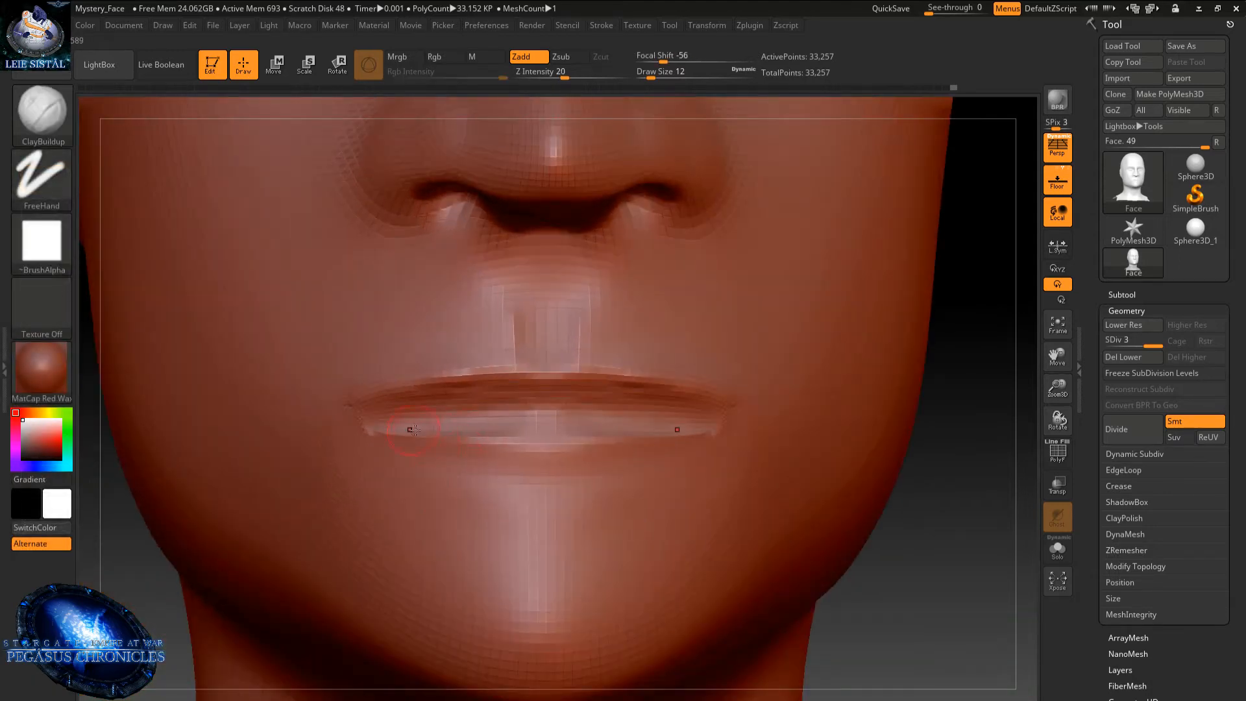
{"action": "left_click_drag", "start_coordinate": [374, 407], "coordinate": [480, 446]}
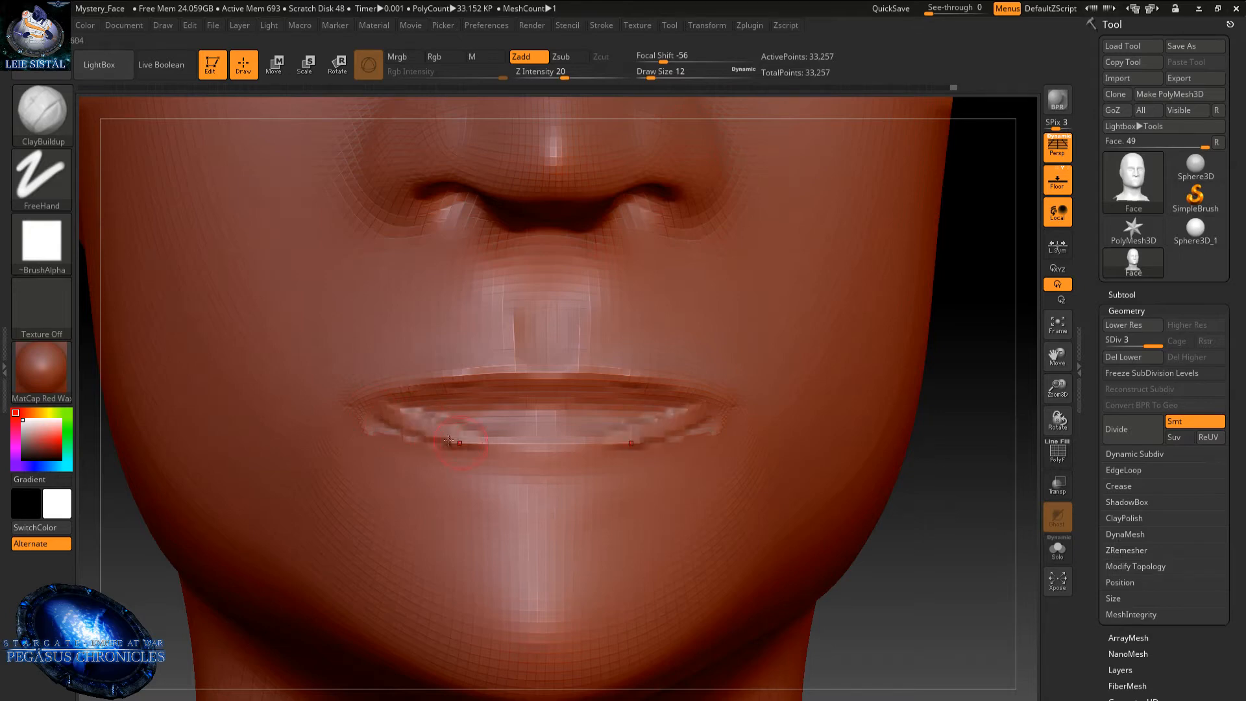
{"action": "left_click_drag", "start_coordinate": [367, 430], "coordinate": [445, 455], "text": "shift"}
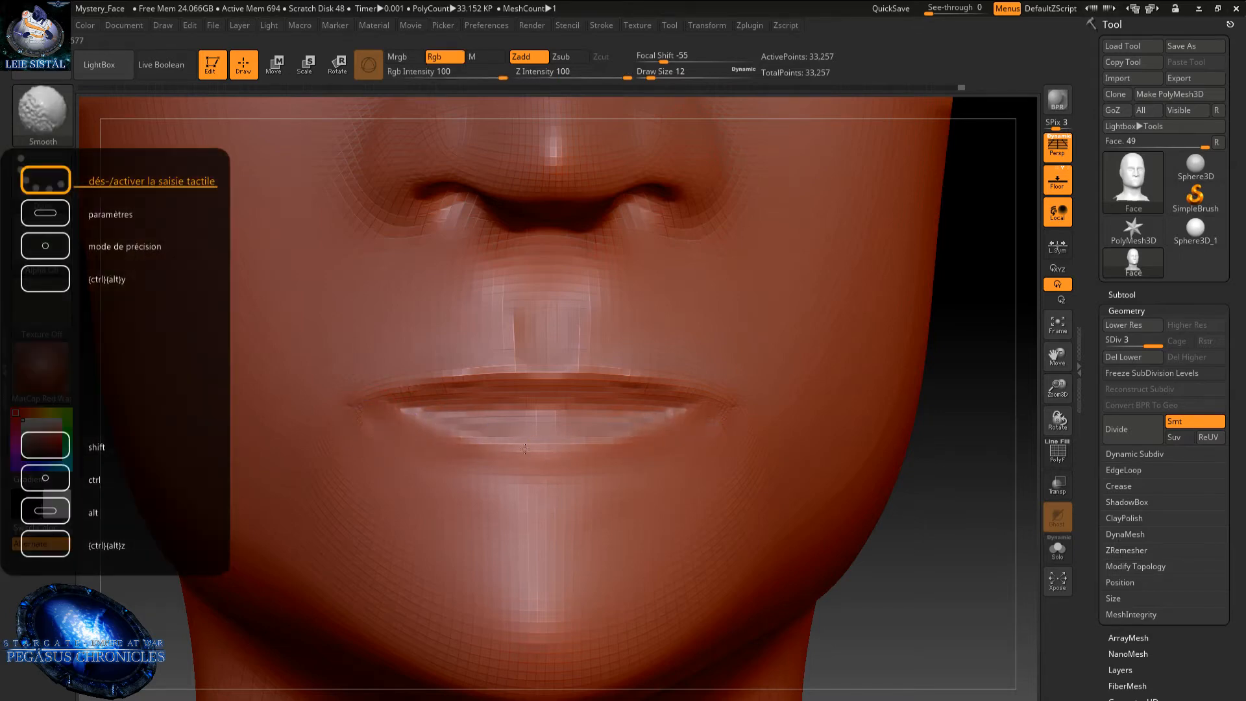
{"action": "left_click_drag", "start_coordinate": [409, 411], "coordinate": [533, 450]}
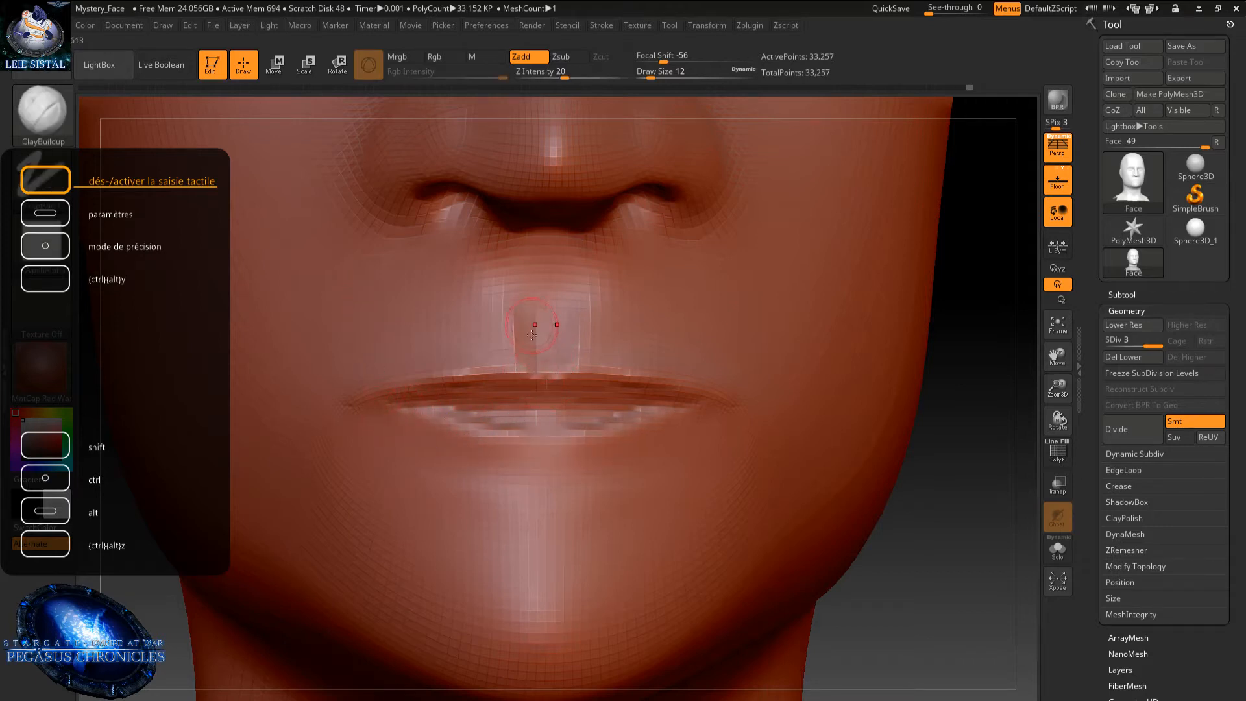
{"action": "left_click_drag", "start_coordinate": [556, 370], "coordinate": [553, 276]}
{"action": "left_click_drag", "start_coordinate": [555, 334], "coordinate": [553, 256]}
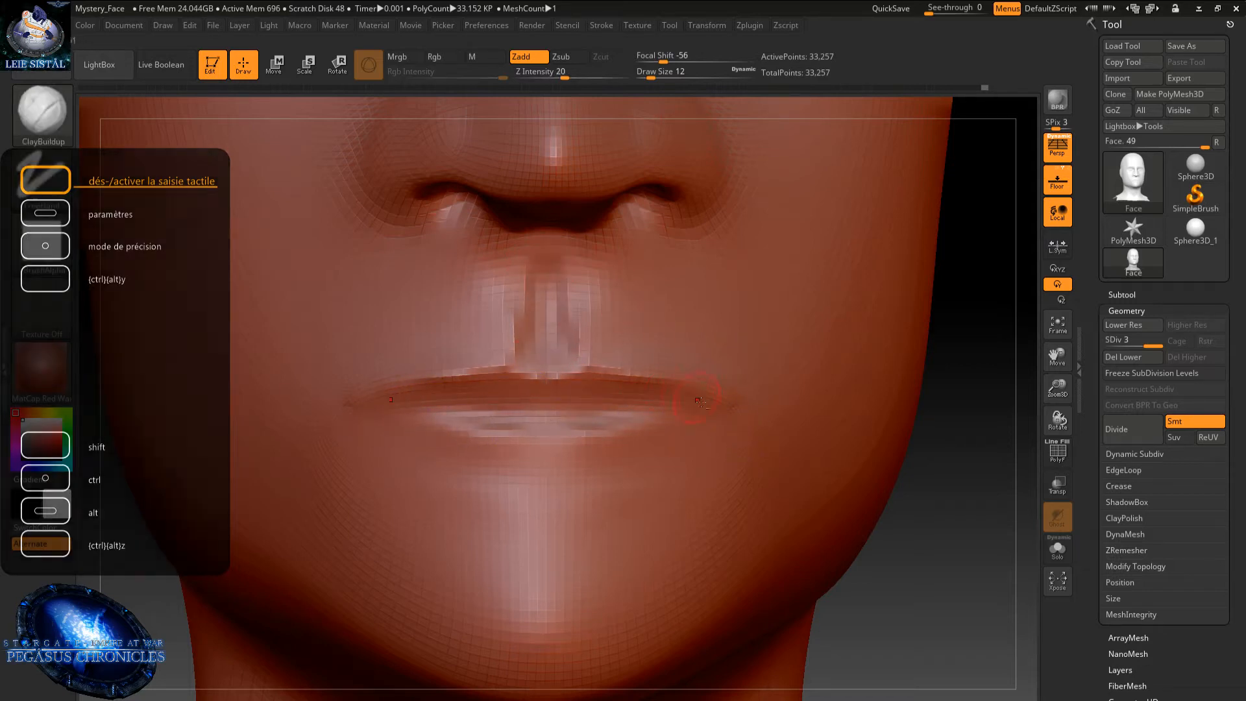
- Sculpt a curved cheek crease on each side of the mouth and smooth it into the surrounding cheek
{"action": "right_click_drag", "start_coordinate": [719, 409], "coordinate": [646, 451], "text": "alt"}
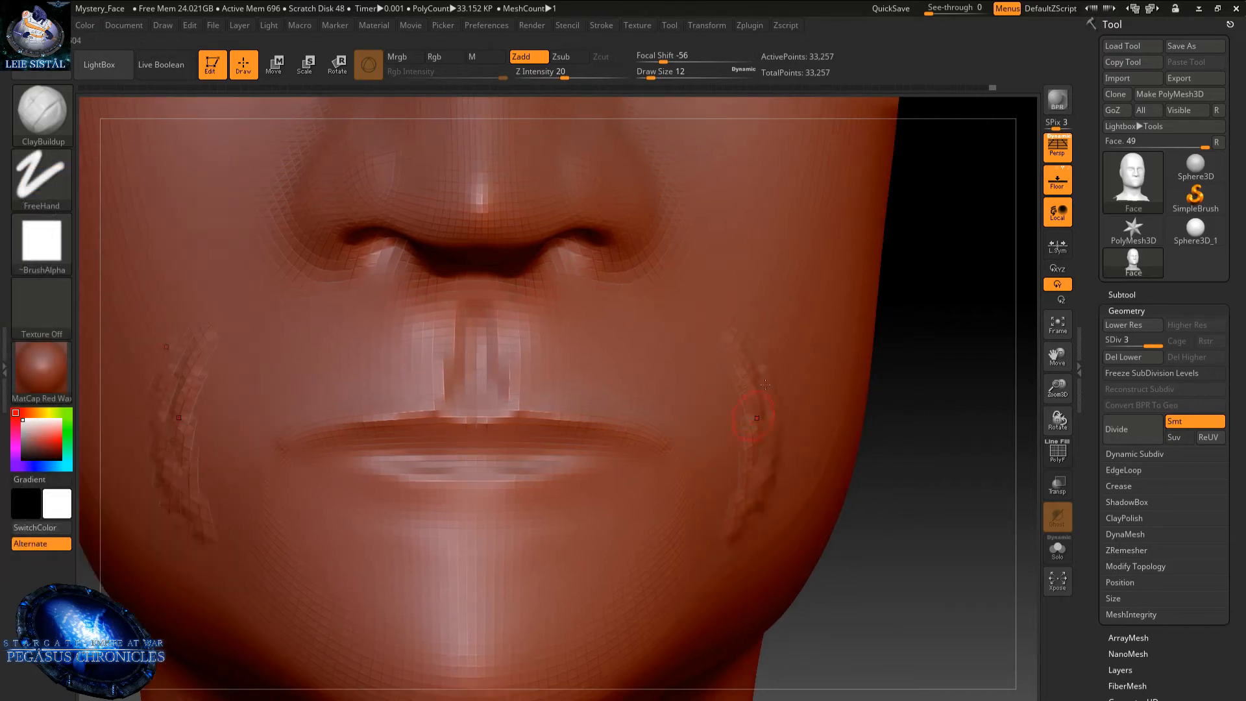
{"action": "left_click_drag", "start_coordinate": [753, 364], "coordinate": [740, 510], "text": "shift"}
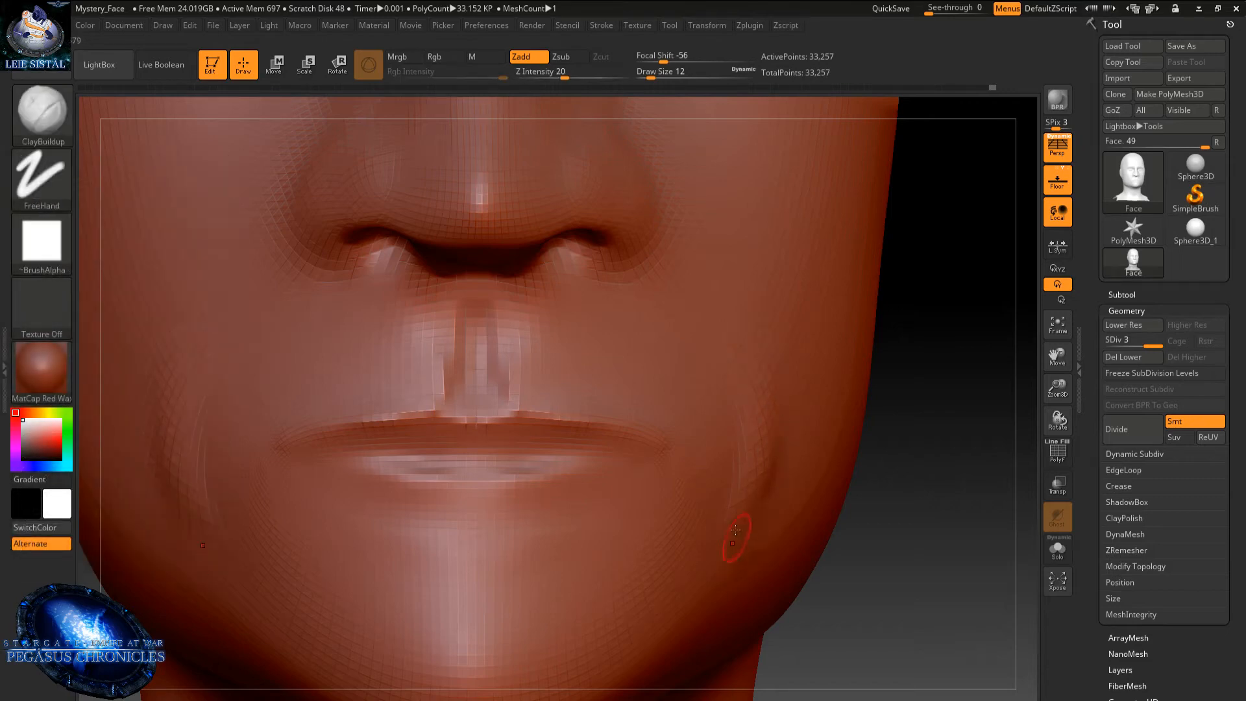
{"action": "mouse_move", "coordinate": [737, 534]}
{"action": "right_mouse_down", "text": "ctrl"}
{"action": "mouse_move", "coordinate": [668, 317]}
{"action": "mouse_move", "coordinate": [597, 324]}
{"action": "right_mouse_up", "text": "ctrl"}
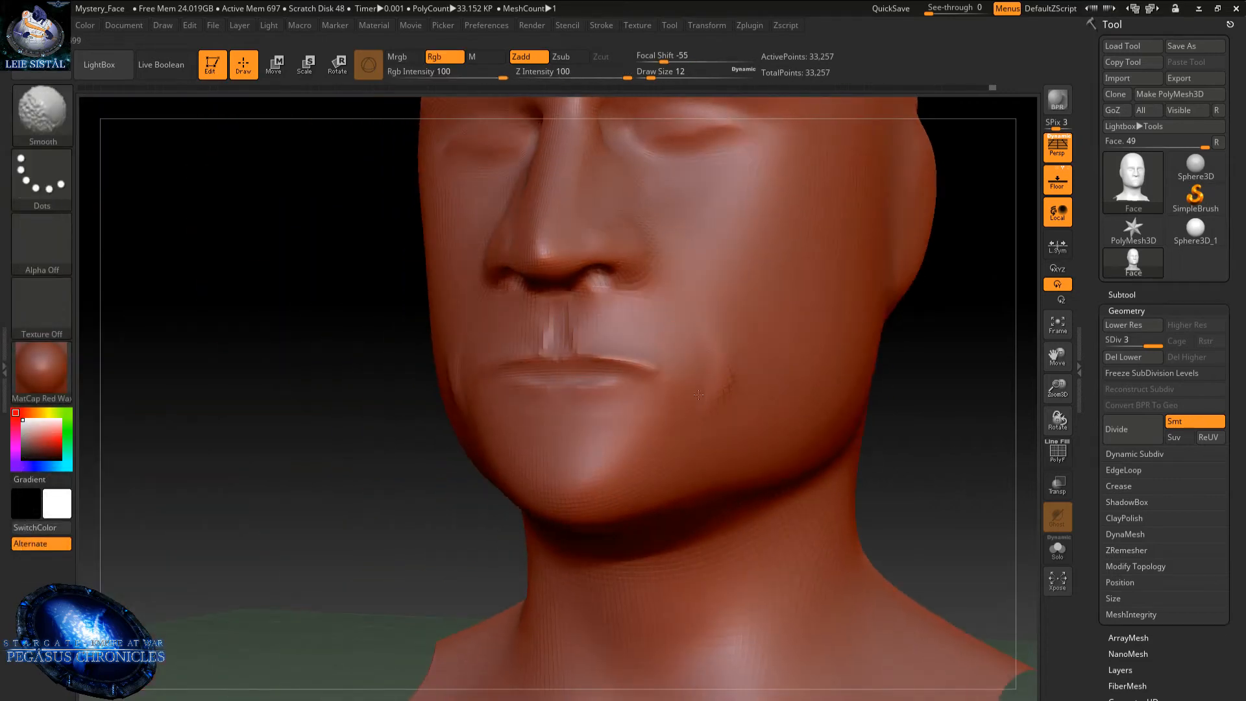
{"action": "mouse_move", "coordinate": [703, 392]}
{"action": "right_mouse_down"}
{"action": "mouse_move", "coordinate": [622, 409]}
{"action": "mouse_move", "coordinate": [642, 389]}
{"action": "mouse_move", "coordinate": [610, 445]}
{"action": "right_mouse_up"}
- Set the draw size to 4, then carve the opening between the lips and smooth along it
{"action": "mouse_move", "coordinate": [589, 376]}
{"action": "right_mouse_down", "text": "ctrl"}
{"action": "mouse_move", "coordinate": [575, 408]}
{"action": "mouse_move", "coordinate": [662, 364]}
{"action": "right_mouse_up", "text": "ctrl"}
{"action": "key", "text": "space"}
{"action": "left_click_drag", "start_coordinate": [620, 362], "coordinate": [605, 361]}
{"action": "left_click_drag", "start_coordinate": [524, 365], "coordinate": [674, 353], "text": "alt"}
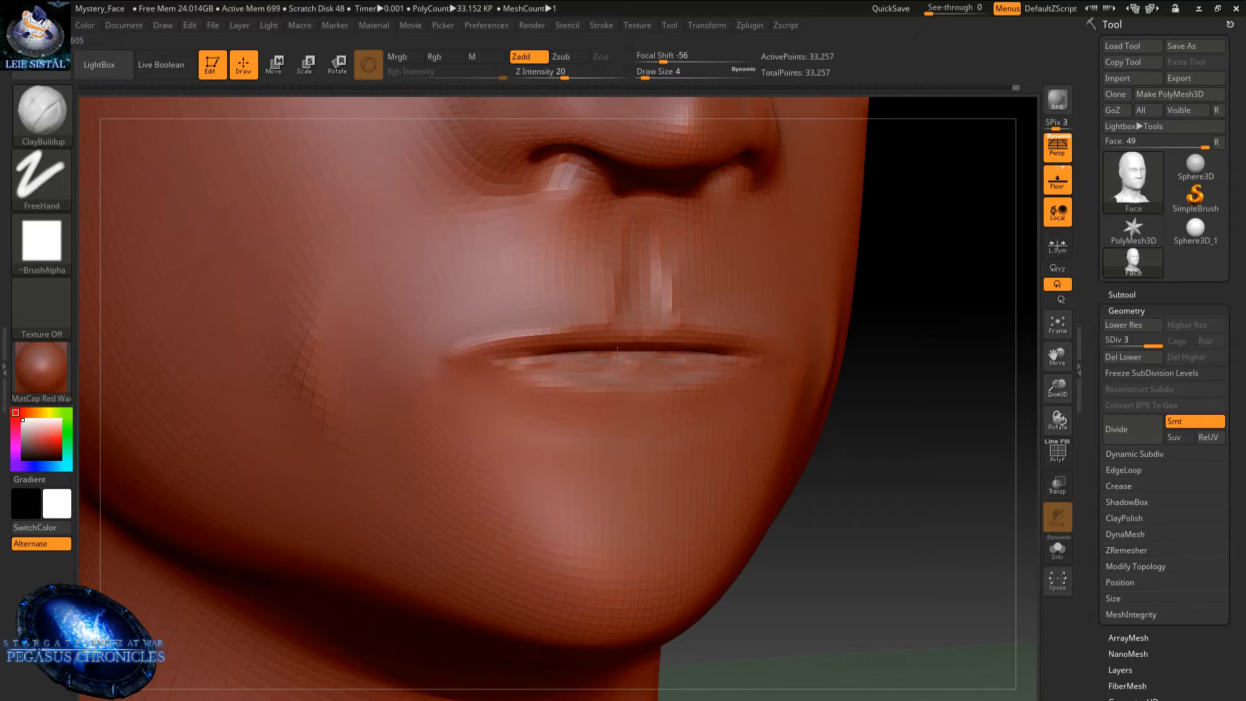
{"action": "mouse_move", "coordinate": [617, 352]}
{"action": "right_mouse_down"}
{"action": "mouse_move", "coordinate": [637, 314]}
{"action": "mouse_move", "coordinate": [632, 376]}
{"action": "right_mouse_up"}
{"action": "mouse_move", "coordinate": [633, 376]}
{"action": "left_mouse_down", "text": "shift"}
{"action": "mouse_move", "coordinate": [779, 390]}
{"action": "mouse_move", "coordinate": [389, 370]}
{"action": "mouse_move", "coordinate": [401, 380]}
{"action": "left_mouse_up", "text": "shift"}
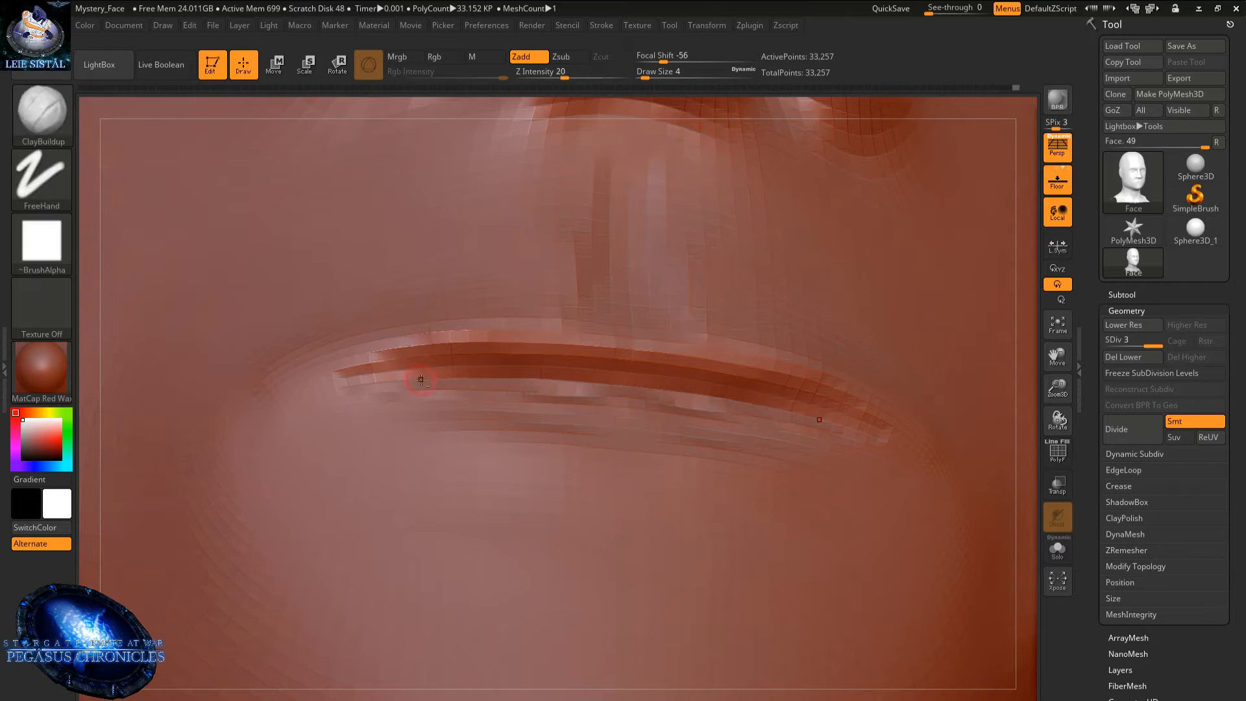
- Deepen the lip opening and build up the lower lip's volume with the 4 draw size, smoothing its upper surface
{"action": "right_click_drag", "start_coordinate": [421, 379], "coordinate": [438, 429]}
{"action": "mouse_move", "coordinate": [551, 382]}
{"action": "left_mouse_down", "text": "alt"}
{"action": "mouse_move", "coordinate": [583, 380]}
{"action": "mouse_move", "coordinate": [369, 389]}
{"action": "mouse_move", "coordinate": [583, 441]}
{"action": "left_mouse_up", "text": "alt"}
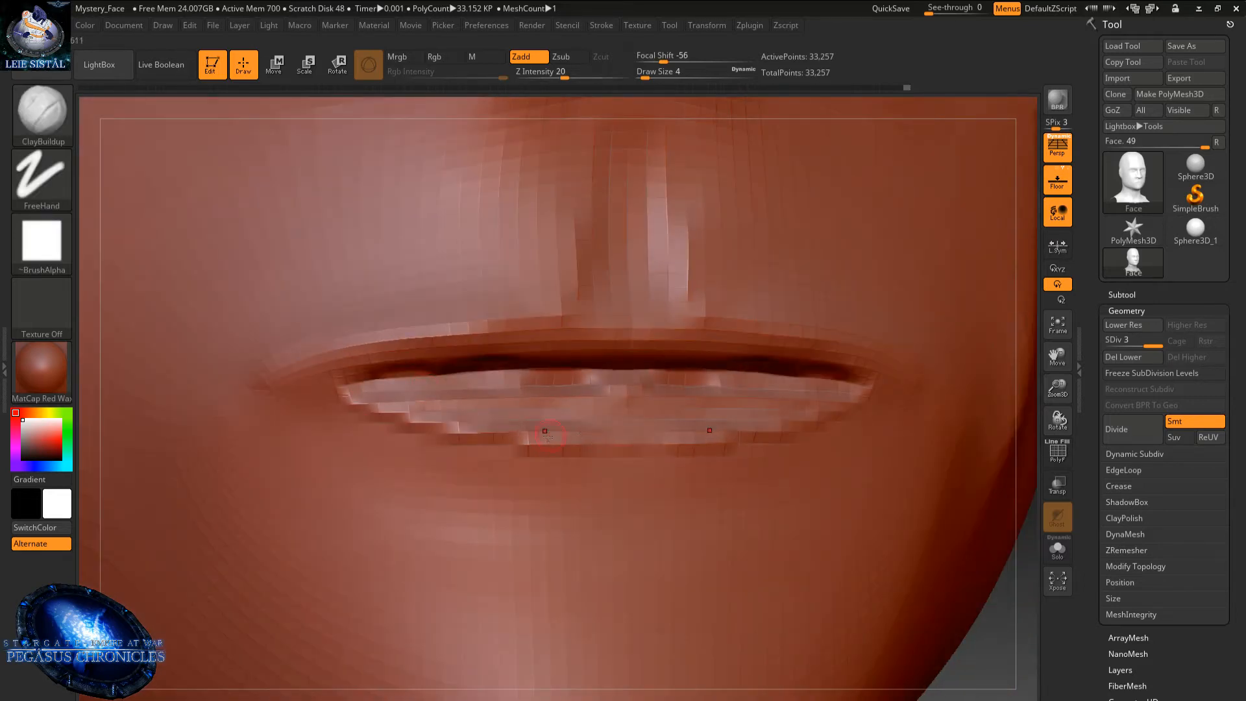
{"action": "left_click_drag", "start_coordinate": [370, 419], "coordinate": [539, 441]}
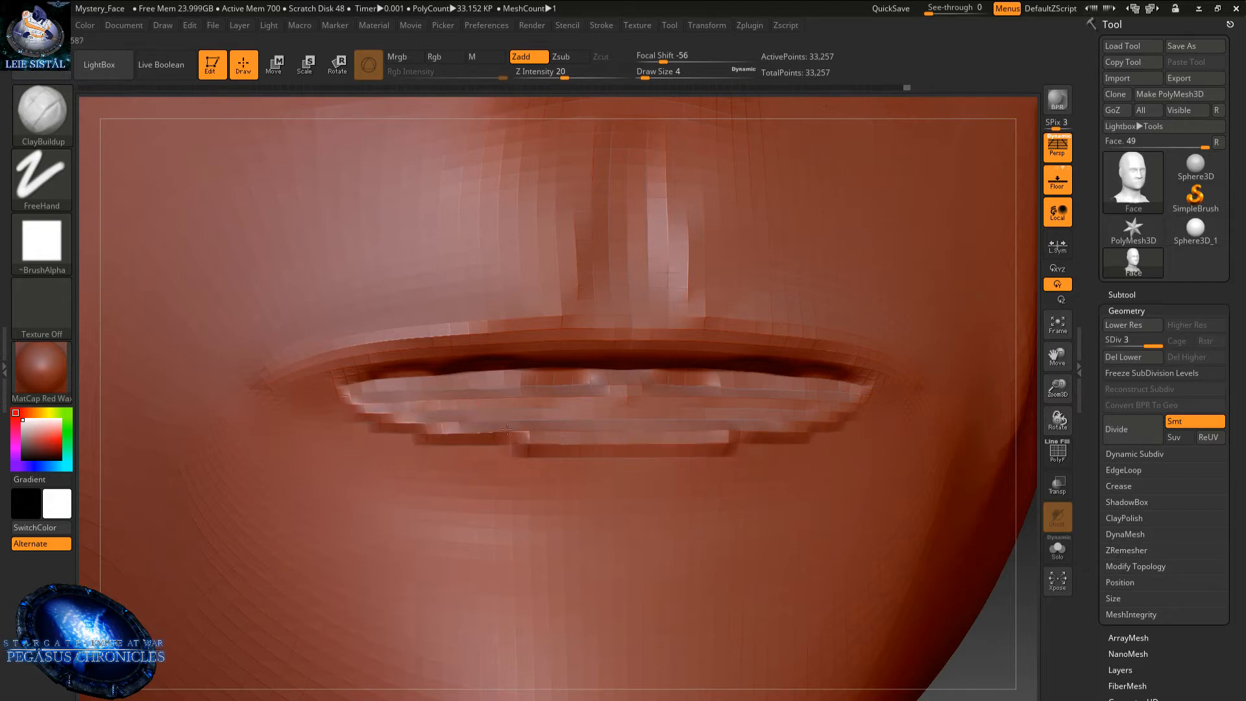
{"action": "left_click_drag", "start_coordinate": [331, 404], "coordinate": [595, 434]}
{"action": "mouse_move", "coordinate": [457, 429]}
{"action": "left_mouse_down"}
{"action": "mouse_move", "coordinate": [603, 444]}
{"action": "mouse_move", "coordinate": [415, 422]}
{"action": "mouse_move", "coordinate": [584, 458]}
{"action": "mouse_move", "coordinate": [415, 441]}
{"action": "mouse_move", "coordinate": [603, 444]}
{"action": "left_mouse_up"}
{"action": "mouse_move", "coordinate": [465, 397]}
{"action": "left_mouse_down", "text": "shift"}
{"action": "mouse_move", "coordinate": [554, 386]}
{"action": "mouse_move", "coordinate": [485, 374]}
{"action": "mouse_move", "coordinate": [363, 389]}
{"action": "mouse_move", "coordinate": [584, 397]}
{"action": "mouse_move", "coordinate": [363, 389]}
{"action": "mouse_move", "coordinate": [545, 375]}
{"action": "left_mouse_up", "text": "shift"}
{"action": "right_click_drag", "start_coordinate": [506, 422], "coordinate": [529, 387]}
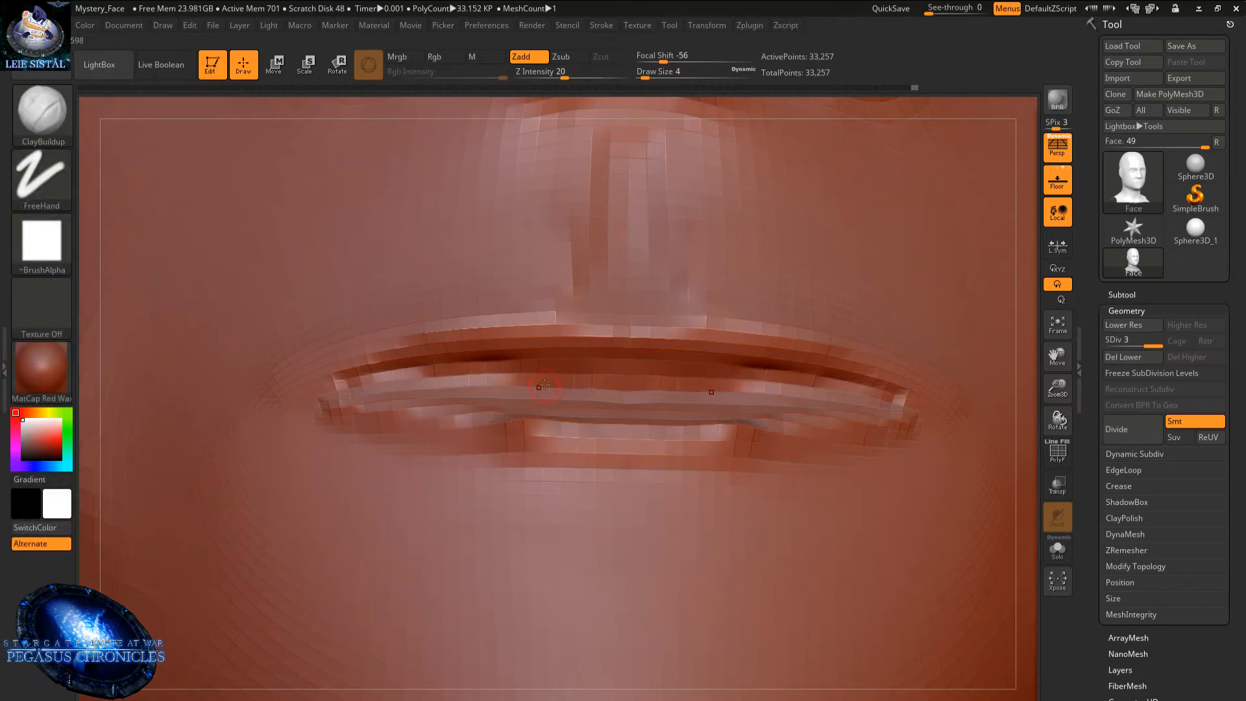
- Build up the upper lip's edge from the mouth corner toward the centre and smooth it
{"action": "mouse_move", "coordinate": [364, 386]}
{"action": "right_mouse_down"}
{"action": "mouse_move", "coordinate": [545, 382]}
{"action": "mouse_move", "coordinate": [501, 341]}
{"action": "right_mouse_up"}
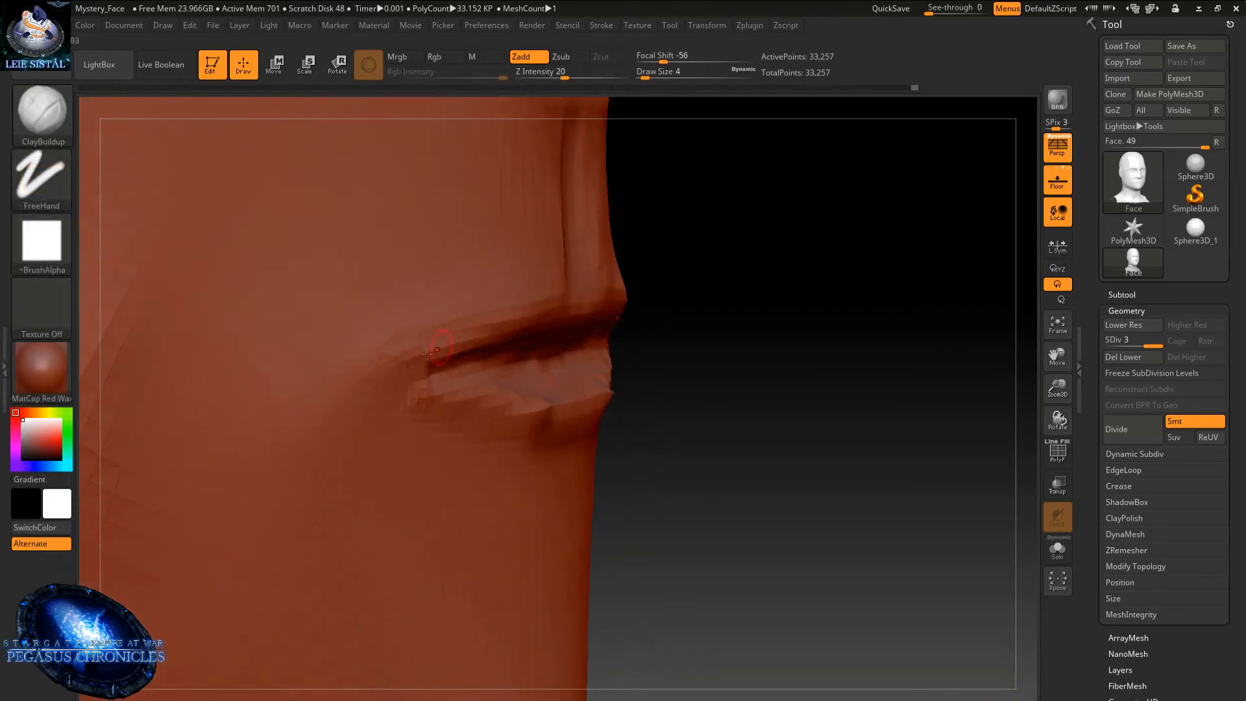
{"action": "mouse_move", "coordinate": [426, 353]}
{"action": "left_mouse_down"}
{"action": "mouse_move", "coordinate": [613, 313]}
{"action": "mouse_move", "coordinate": [506, 341]}
{"action": "left_mouse_up"}
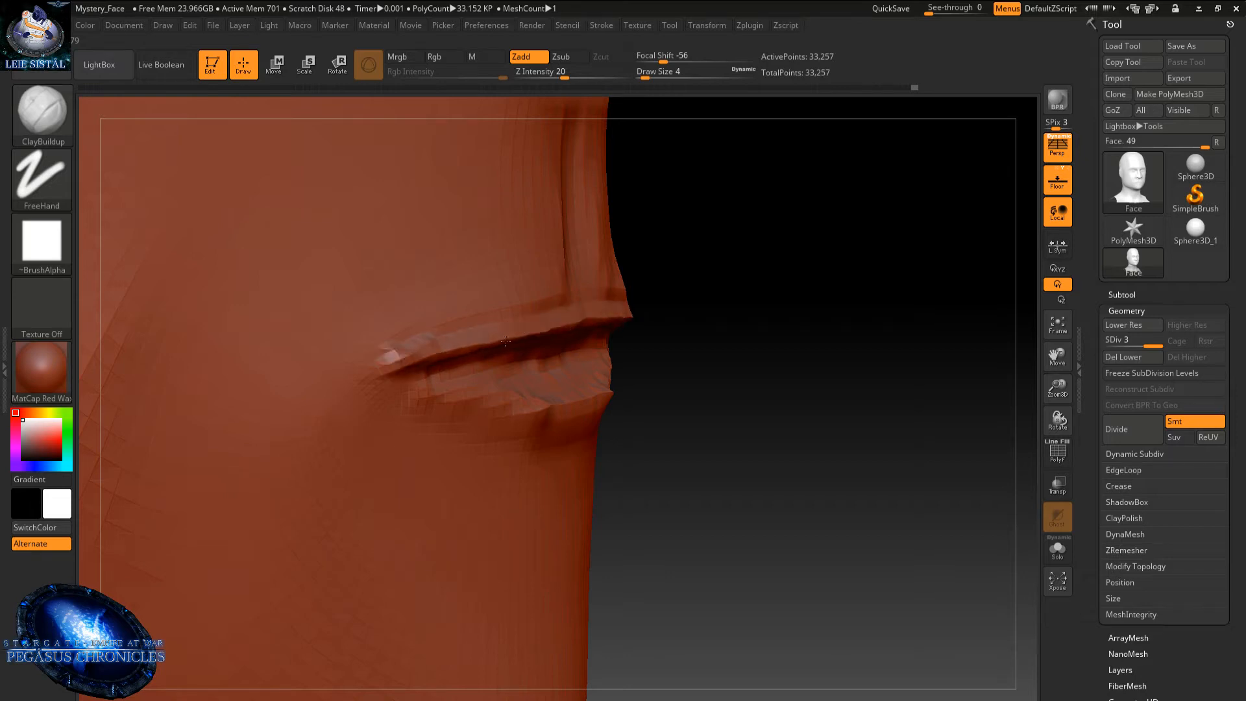
{"action": "left_click_drag", "start_coordinate": [382, 363], "coordinate": [519, 339]}
{"action": "left_click_drag", "start_coordinate": [406, 344], "coordinate": [610, 297], "text": "shift"}
{"action": "left_click_drag", "start_coordinate": [447, 347], "coordinate": [617, 311], "text": "shift"}
{"action": "left_click_drag", "start_coordinate": [506, 341], "coordinate": [383, 370], "text": "shift"}
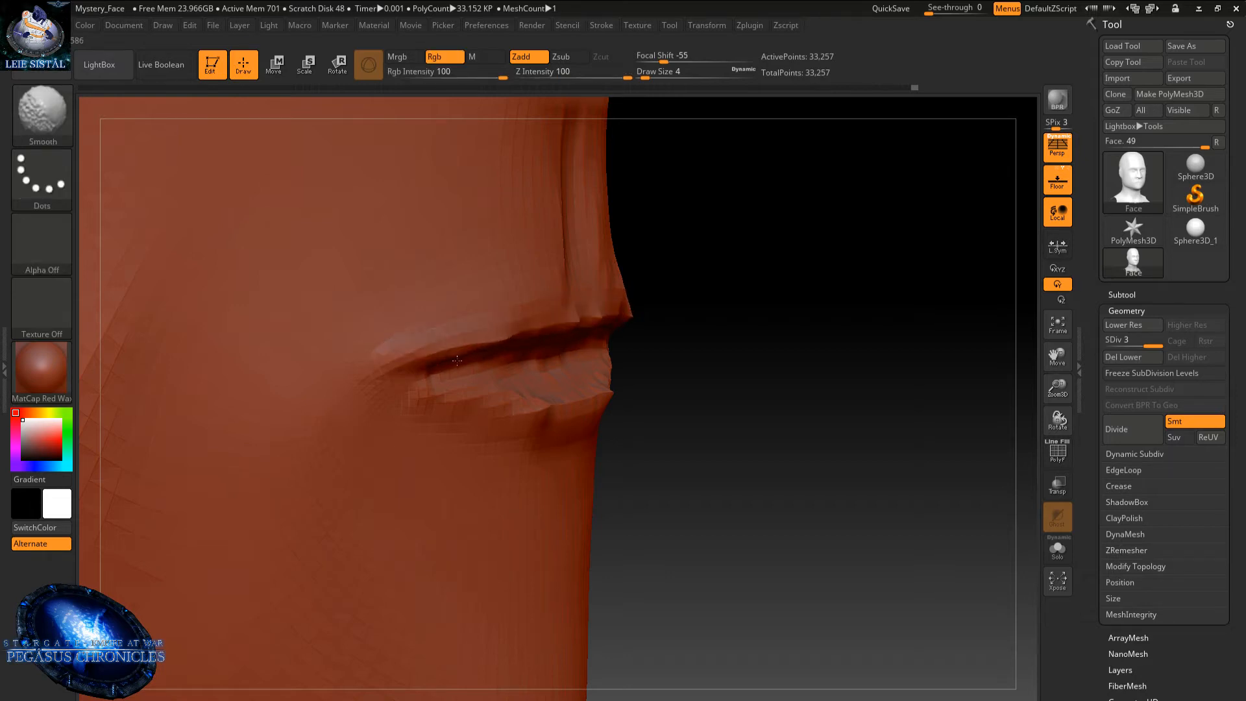
{"action": "left_click_drag", "start_coordinate": [457, 360], "coordinate": [436, 366], "text": "shift"}
- Touch up and smooth the mouth corner along the line between the lips
{"action": "mouse_move", "coordinate": [543, 278]}
{"action": "right_mouse_down"}
{"action": "mouse_move", "coordinate": [534, 189]}
{"action": "mouse_move", "coordinate": [571, 227]}
{"action": "mouse_move", "coordinate": [548, 297]}
{"action": "mouse_move", "coordinate": [598, 320]}
{"action": "mouse_move", "coordinate": [650, 258]}
{"action": "mouse_move", "coordinate": [704, 266]}
{"action": "right_mouse_up"}
{"action": "right_click_drag", "start_coordinate": [633, 279], "coordinate": [616, 298], "text": "ctrl"}
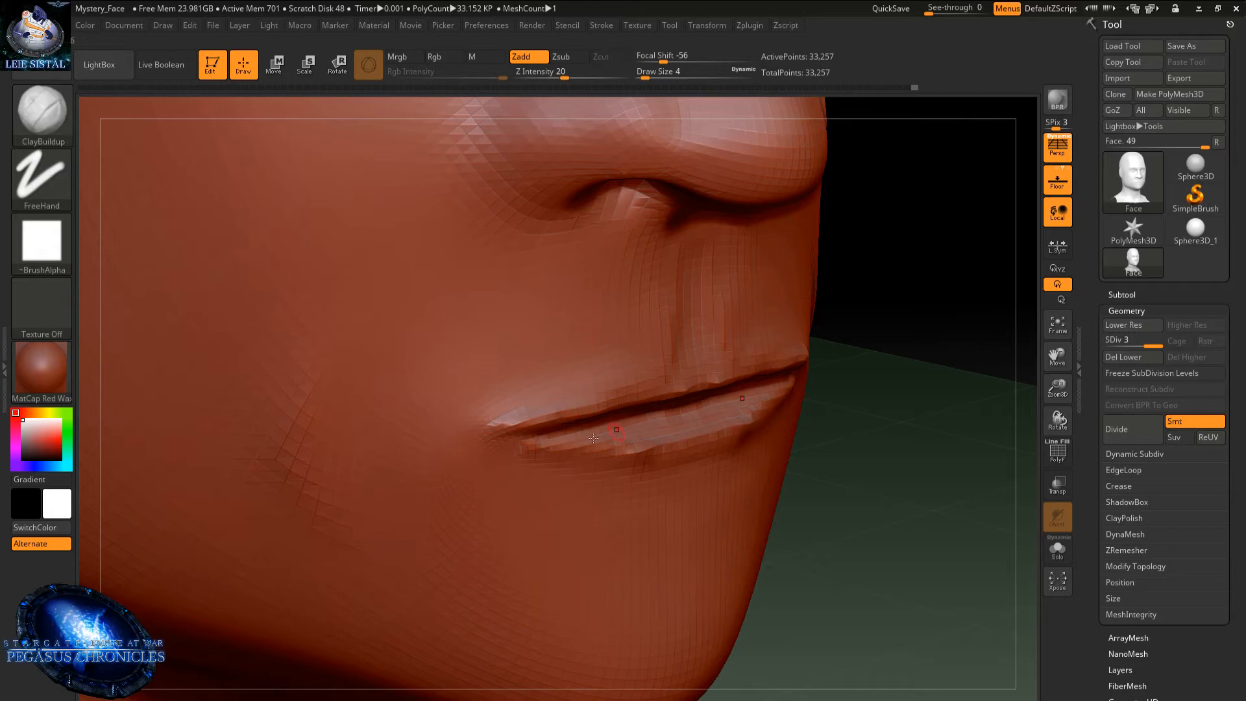
{"action": "key", "text": "shift"}
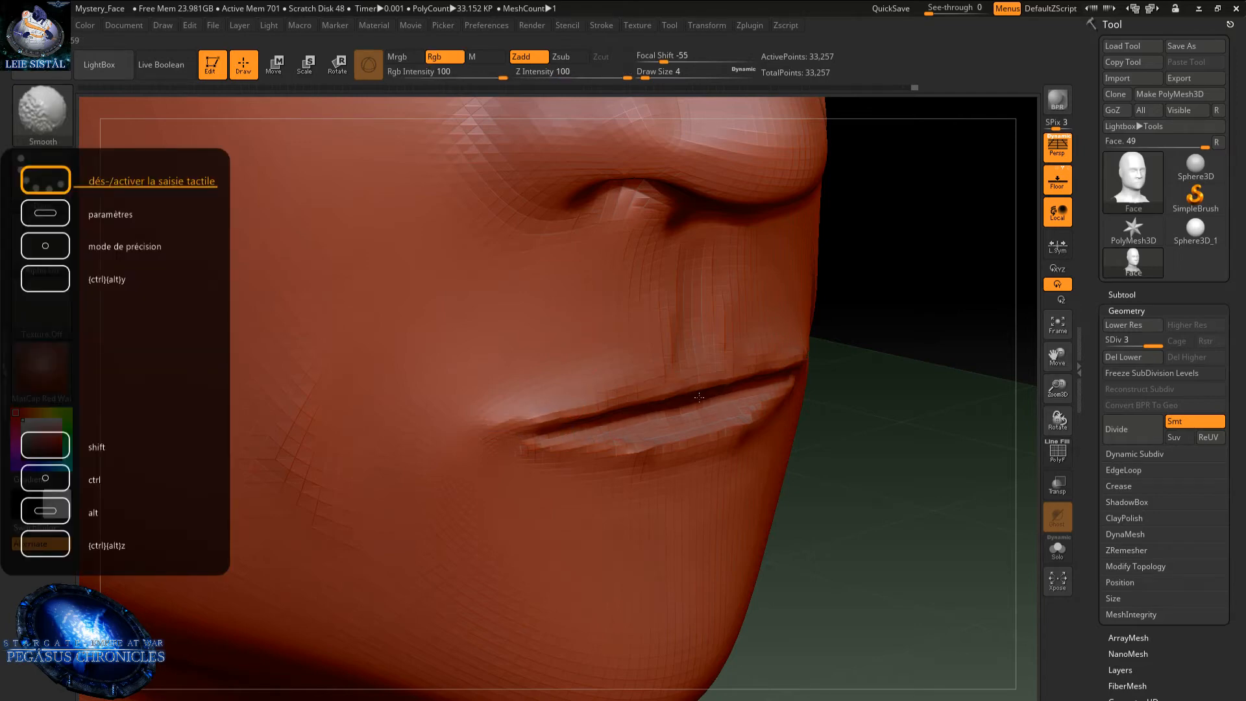
{"action": "left_click_drag", "start_coordinate": [573, 412], "coordinate": [555, 413], "text": "shift"}
- Set the draw size to 11, then build up the upper lip out to the corners and smooth the lips
{"action": "mouse_move", "coordinate": [565, 409]}
{"action": "right_mouse_down"}
{"action": "mouse_move", "coordinate": [659, 320]}
{"action": "mouse_move", "coordinate": [658, 464]}
{"action": "mouse_move", "coordinate": [584, 519]}
{"action": "right_mouse_up"}
{"action": "key", "text": "space"}
{"action": "left_click_drag", "start_coordinate": [618, 440], "coordinate": [640, 440]}
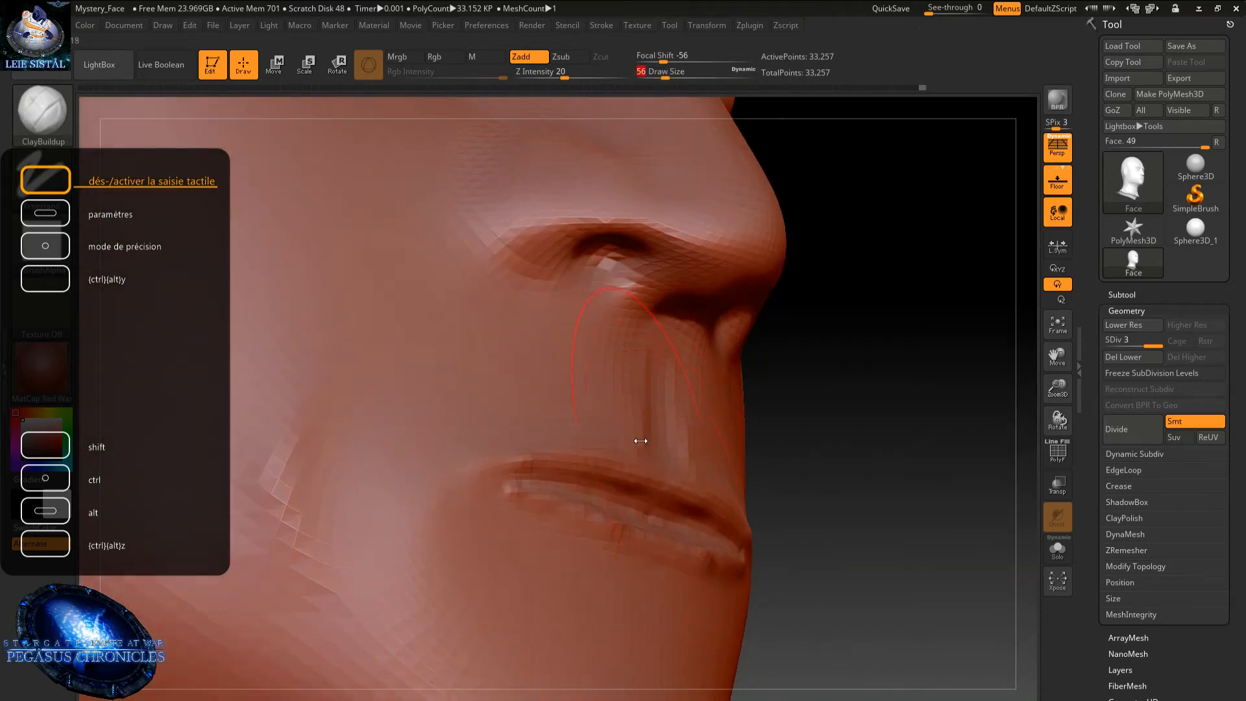
{"action": "right_click_drag", "start_coordinate": [672, 458], "coordinate": [665, 461]}
{"action": "key", "text": "space"}
{"action": "left_click_drag", "start_coordinate": [670, 460], "coordinate": [654, 460]}
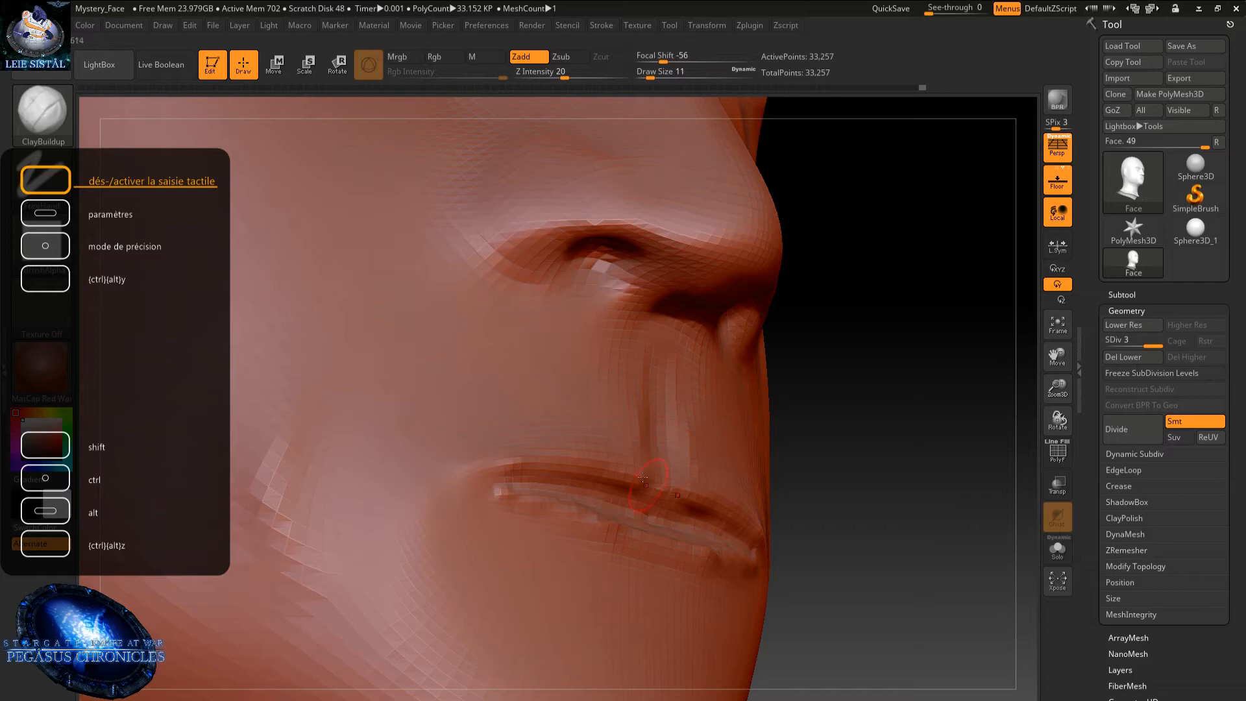
{"action": "right_click_drag", "start_coordinate": [642, 477], "coordinate": [598, 442]}
{"action": "mouse_move", "coordinate": [545, 473]}
{"action": "left_mouse_down"}
{"action": "mouse_move", "coordinate": [627, 473]}
{"action": "mouse_move", "coordinate": [506, 488]}
{"action": "mouse_move", "coordinate": [652, 472]}
{"action": "left_mouse_up"}
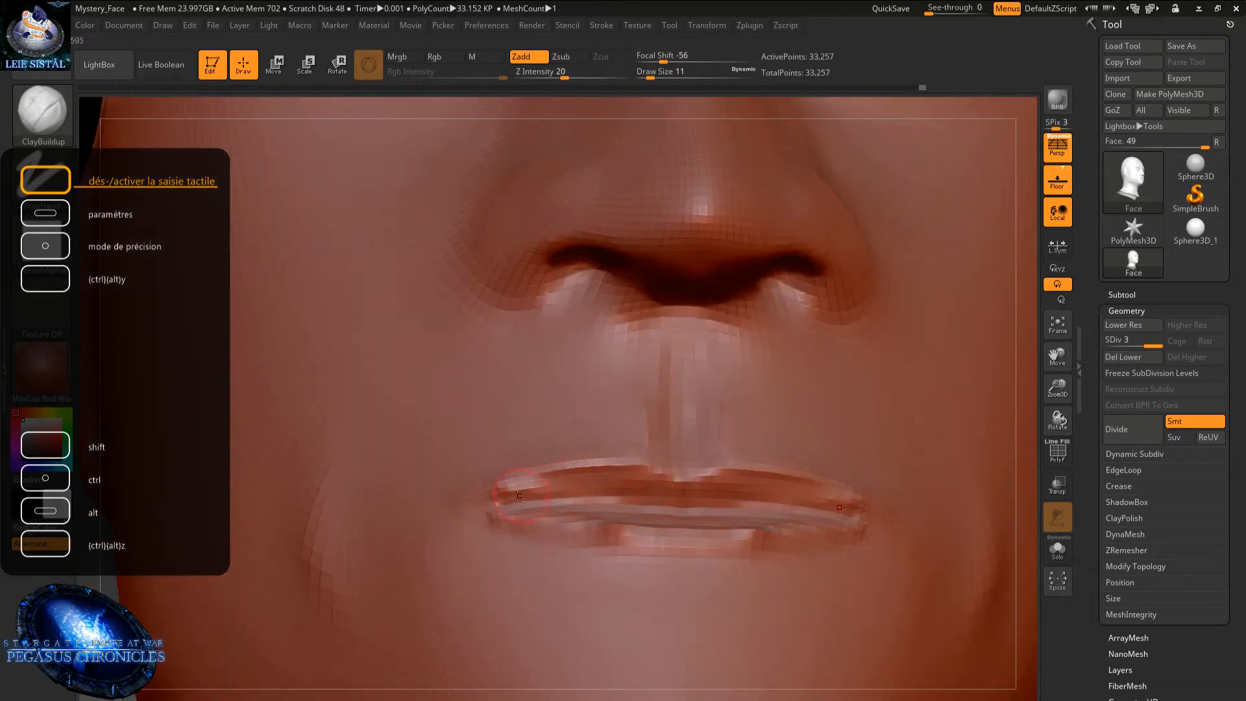
{"action": "mouse_move", "coordinate": [519, 496]}
{"action": "left_mouse_down"}
{"action": "mouse_move", "coordinate": [509, 489]}
{"action": "mouse_move", "coordinate": [630, 485]}
{"action": "left_mouse_up"}
{"action": "mouse_move", "coordinate": [528, 517]}
{"action": "right_mouse_down"}
{"action": "mouse_move", "coordinate": [659, 434]}
{"action": "mouse_move", "coordinate": [610, 495]}
{"action": "mouse_move", "coordinate": [669, 495]}
{"action": "right_mouse_up"}
{"action": "mouse_move", "coordinate": [670, 506]}
{"action": "left_mouse_down", "text": "shift"}
{"action": "mouse_move", "coordinate": [844, 540]}
{"action": "mouse_move", "coordinate": [665, 514]}
{"action": "mouse_move", "coordinate": [740, 528]}
{"action": "left_mouse_up", "text": "shift"}
- Switch to the Move brush at draw size 59 and push the centre of the lips back in profile
{"action": "right_click_drag", "start_coordinate": [659, 510], "coordinate": [630, 433], "text": "ctrl"}
{"action": "key", "text": "b"}
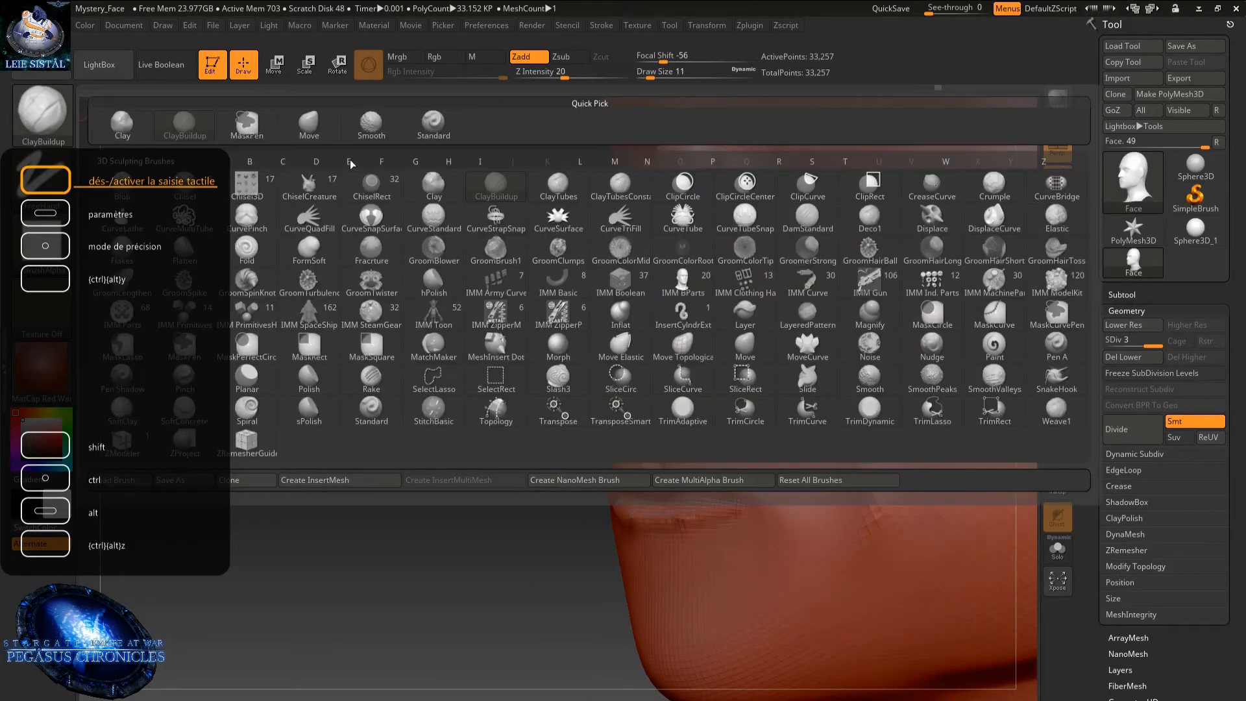
{"action": "key", "text": "m"}
{"action": "key", "text": "v"}
{"action": "key", "text": "space"}
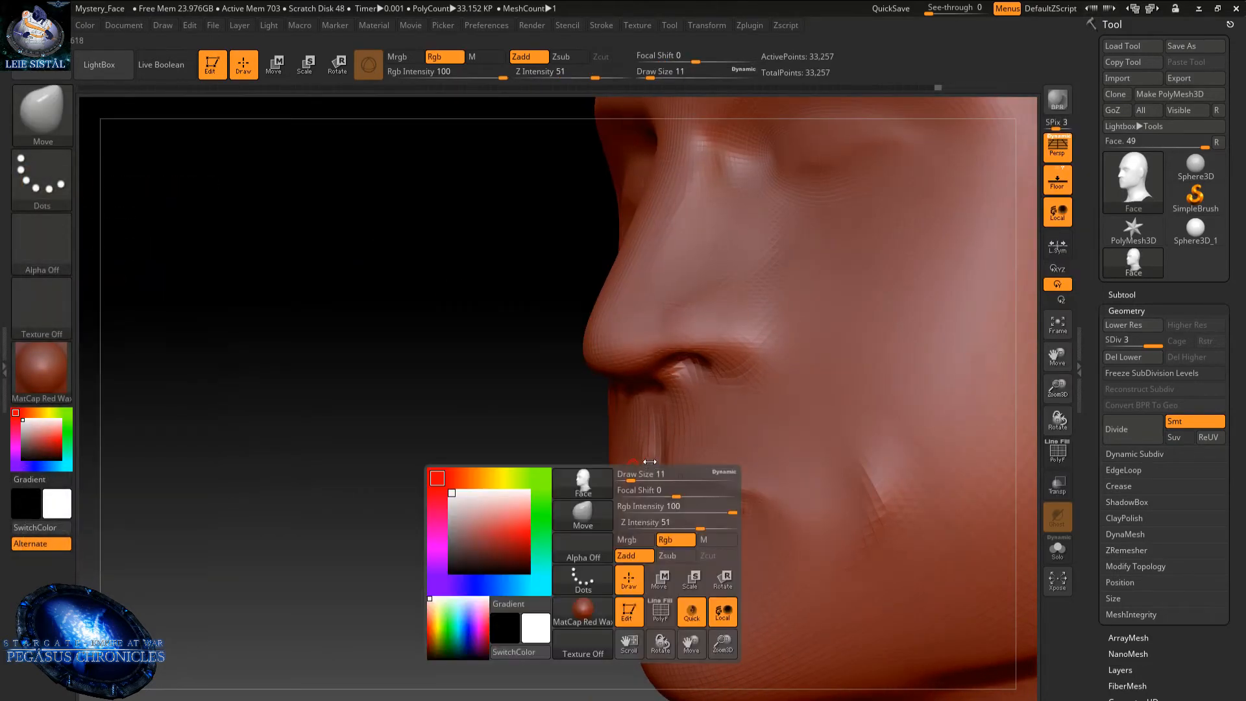
{"action": "left_click_drag", "start_coordinate": [631, 481], "coordinate": [655, 481]}
{"action": "mouse_move", "coordinate": [648, 481]}
{"action": "right_mouse_down"}
{"action": "mouse_move", "coordinate": [629, 503]}
{"action": "mouse_move", "coordinate": [651, 501]}
{"action": "right_mouse_up"}
{"action": "mouse_move", "coordinate": [620, 495]}
{"action": "left_mouse_down"}
{"action": "mouse_move", "coordinate": [636, 435]}
{"action": "mouse_move", "coordinate": [612, 452]}
{"action": "left_mouse_up"}
{"action": "right_click", "coordinate": [612, 482]}
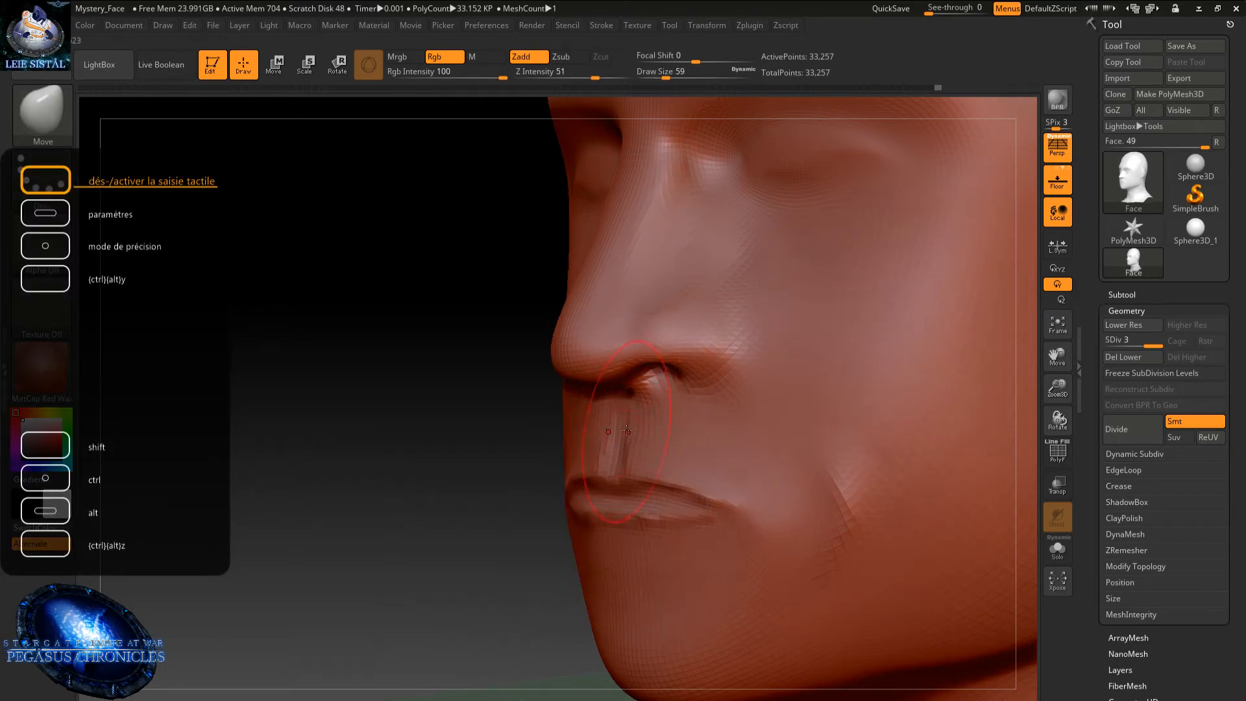
{"action": "right_click_drag", "start_coordinate": [606, 486], "coordinate": [597, 397]}
{"action": "right_click", "coordinate": [602, 482]}
{"action": "left_click_drag", "start_coordinate": [608, 454], "coordinate": [617, 457]}
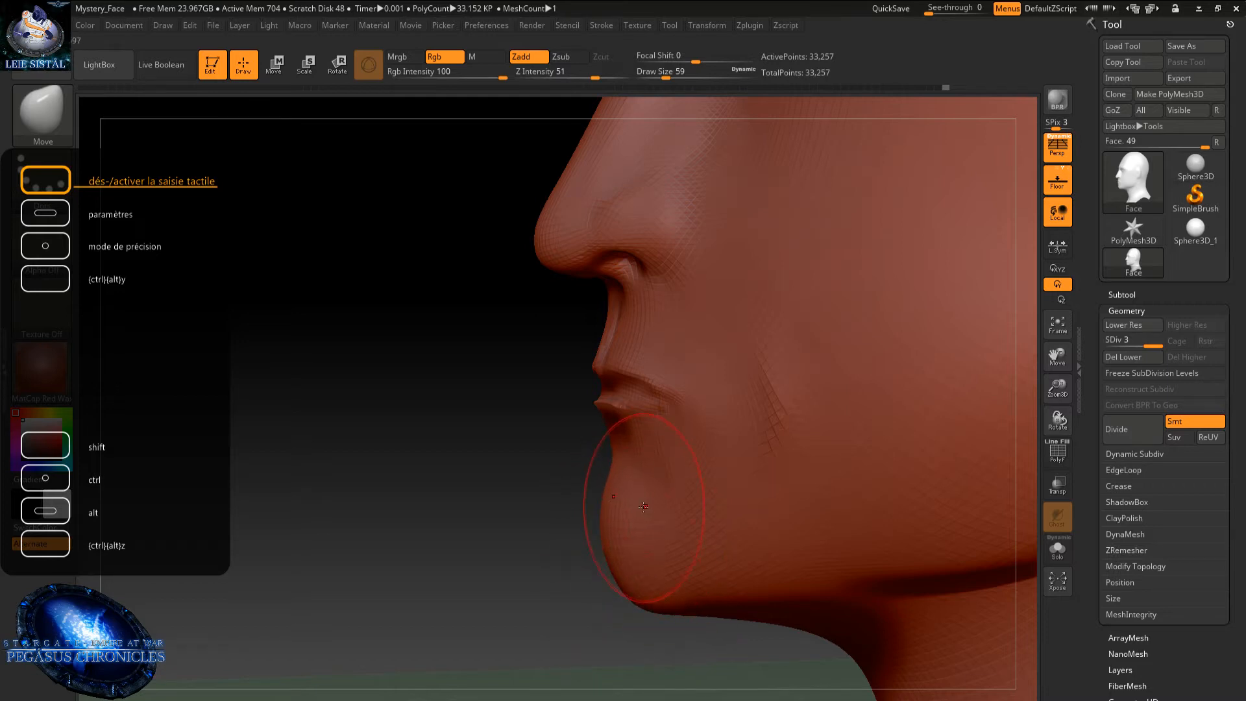
- Pull the mouth corner back toward the cheek with the Move brush to curve the lips around the face
{"action": "right_click_drag", "start_coordinate": [643, 507], "coordinate": [684, 507]}
{"action": "left_click_drag", "start_coordinate": [652, 391], "coordinate": [681, 395]}
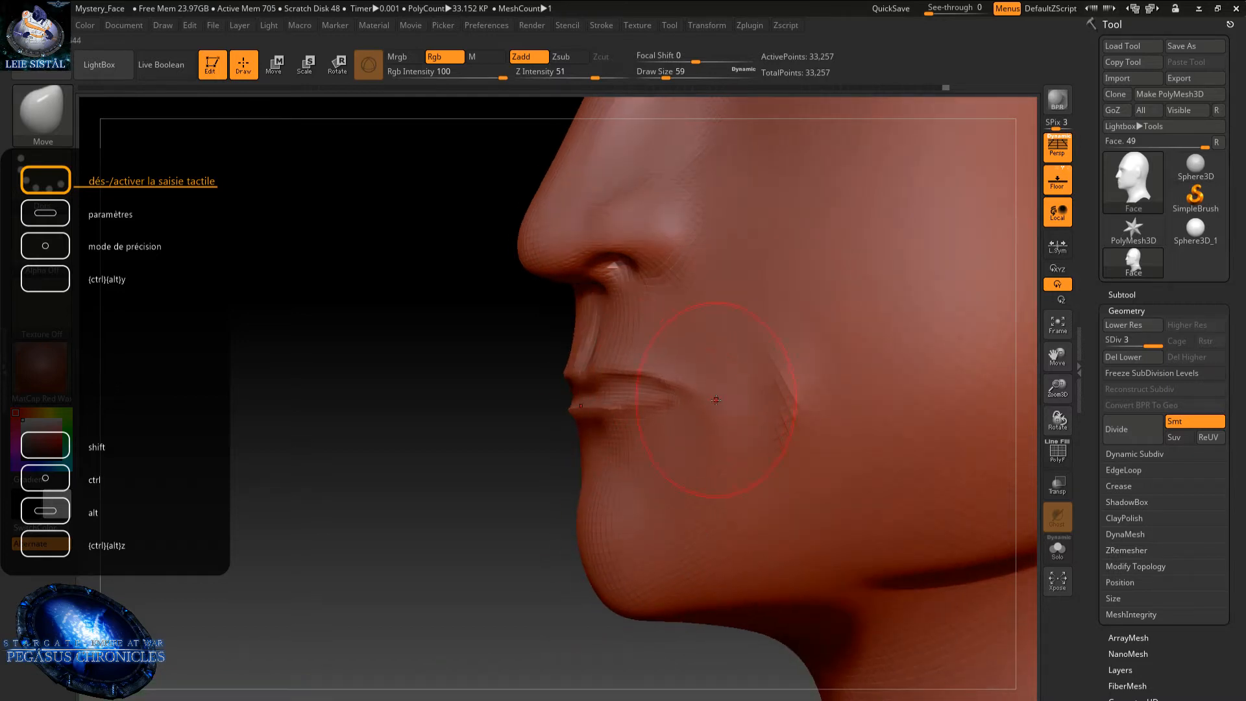
{"action": "mouse_move", "coordinate": [718, 399]}
{"action": "right_mouse_down"}
{"action": "mouse_move", "coordinate": [802, 387]}
{"action": "mouse_move", "coordinate": [734, 392]}
{"action": "right_mouse_up"}
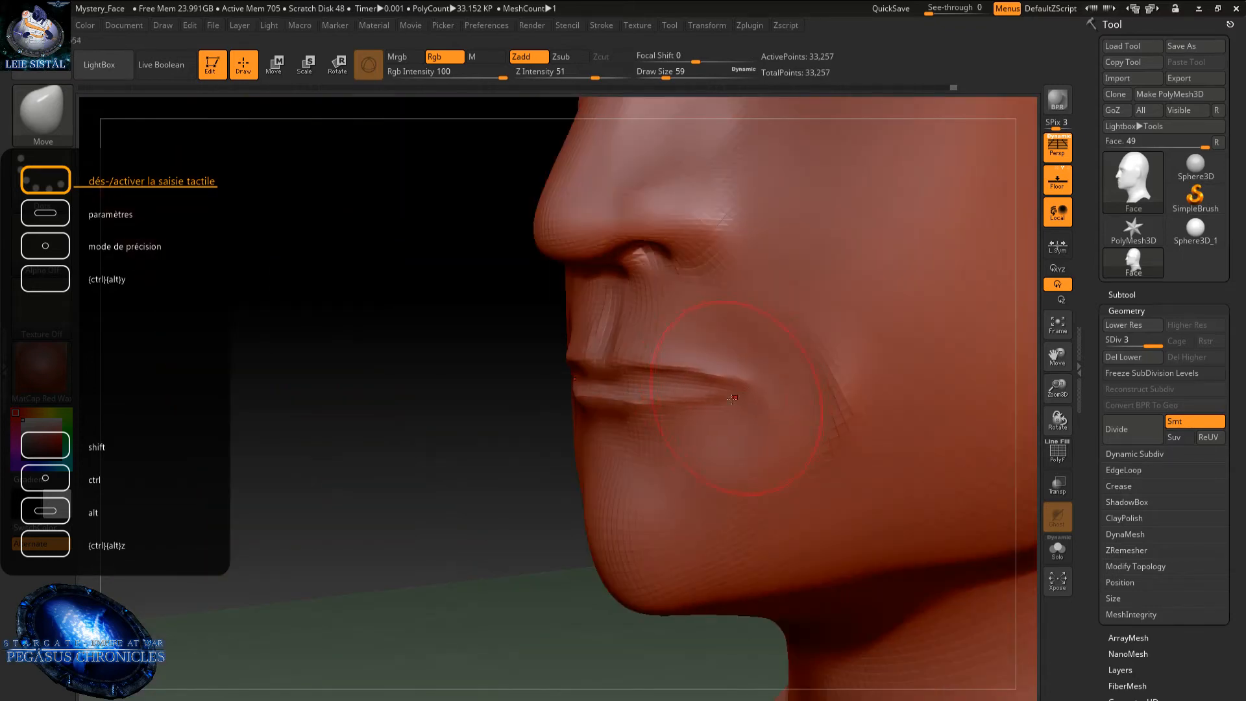
{"action": "right_click_drag", "start_coordinate": [713, 394], "coordinate": [766, 434]}
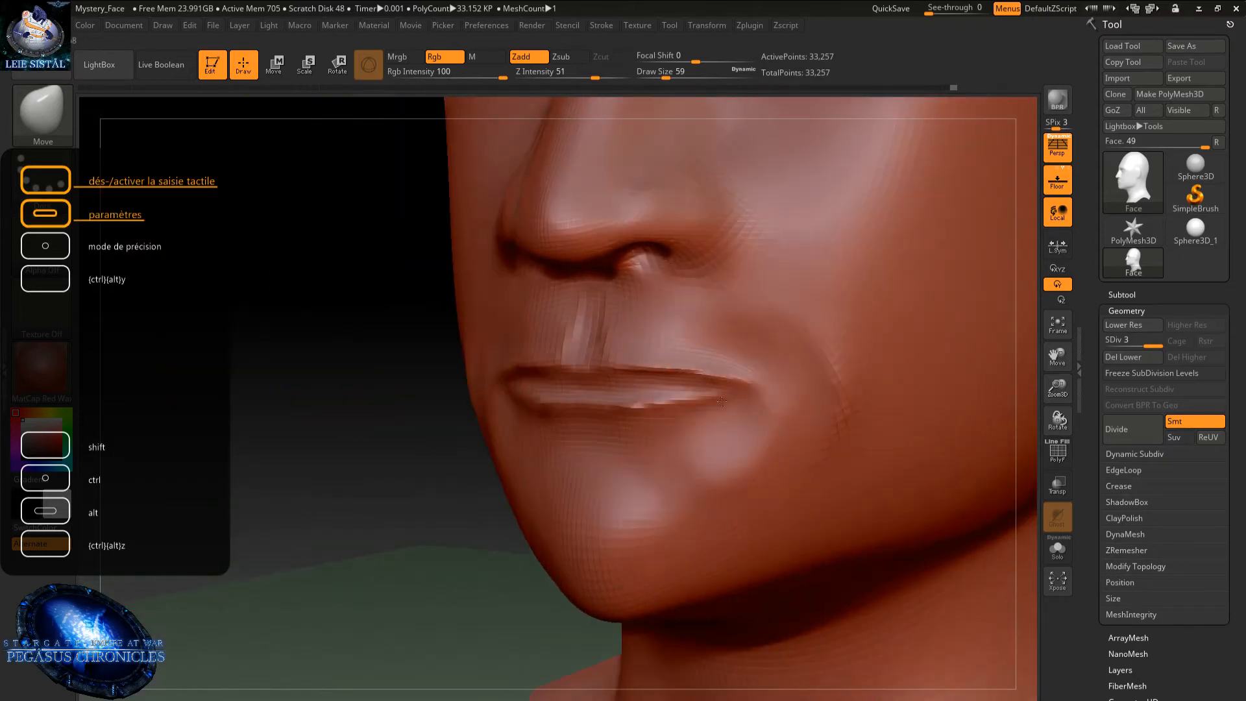
- Smooth the chin and the area around the mouth below the lower lip
{"action": "mouse_move", "coordinate": [712, 470]}
{"action": "right_mouse_down", "text": "ctrl"}
{"action": "mouse_move", "coordinate": [728, 365]}
{"action": "mouse_move", "coordinate": [801, 379]}
{"action": "right_mouse_up", "text": "ctrl"}
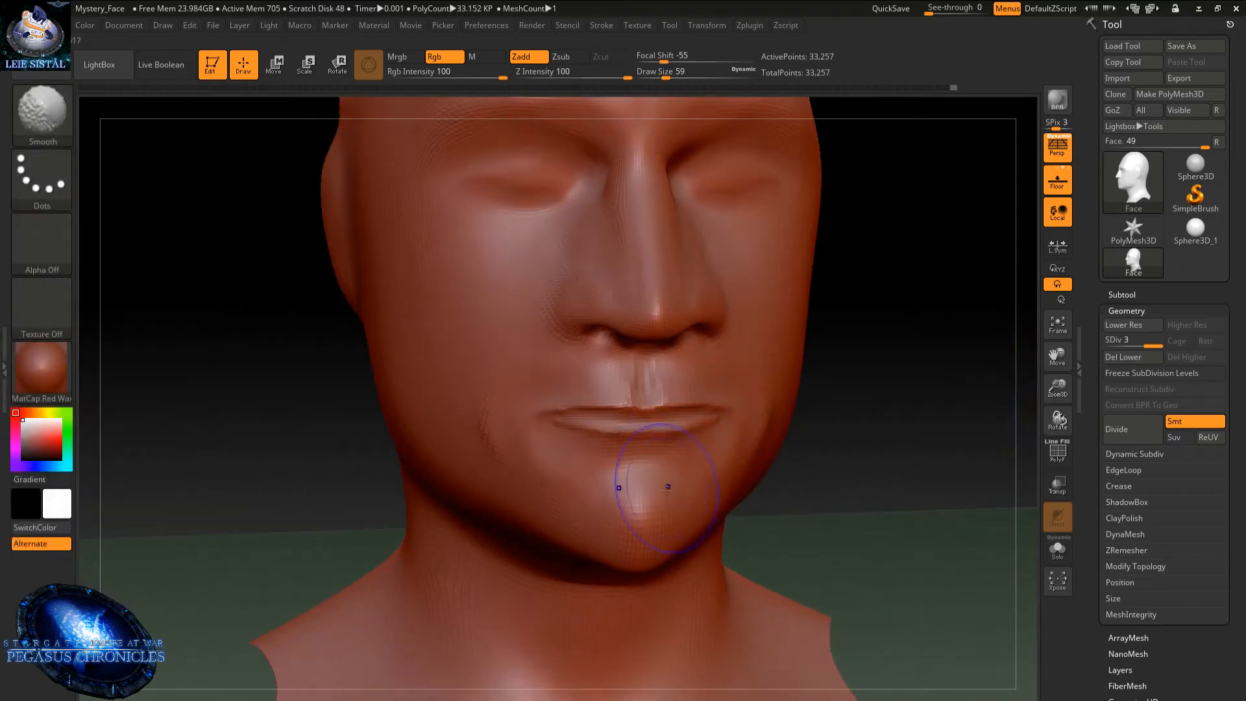
{"action": "mouse_move", "coordinate": [667, 486]}
{"action": "left_mouse_down", "text": "shift"}
{"action": "mouse_move", "coordinate": [673, 460]}
{"action": "mouse_move", "coordinate": [613, 445]}
{"action": "mouse_move", "coordinate": [701, 403]}
{"action": "mouse_move", "coordinate": [608, 418]}
{"action": "mouse_move", "coordinate": [589, 461]}
{"action": "left_mouse_up", "text": "shift"}
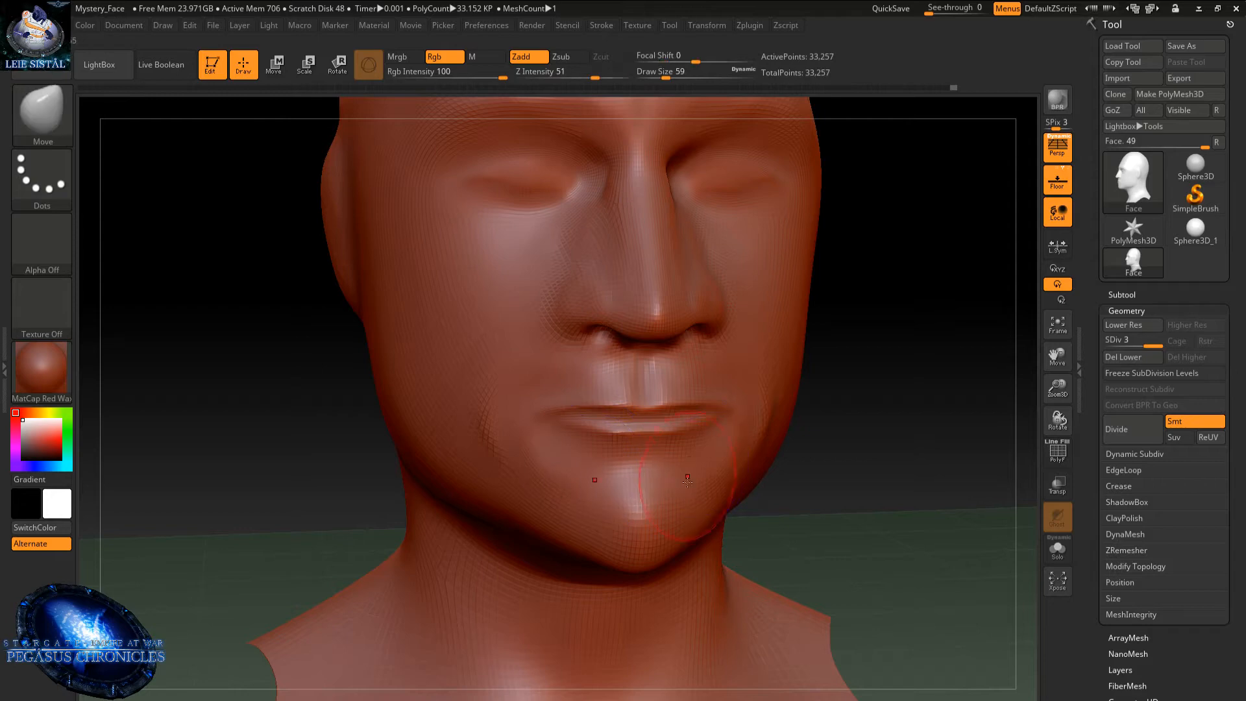
{"action": "right_click_drag", "start_coordinate": [675, 467], "coordinate": [711, 490]}
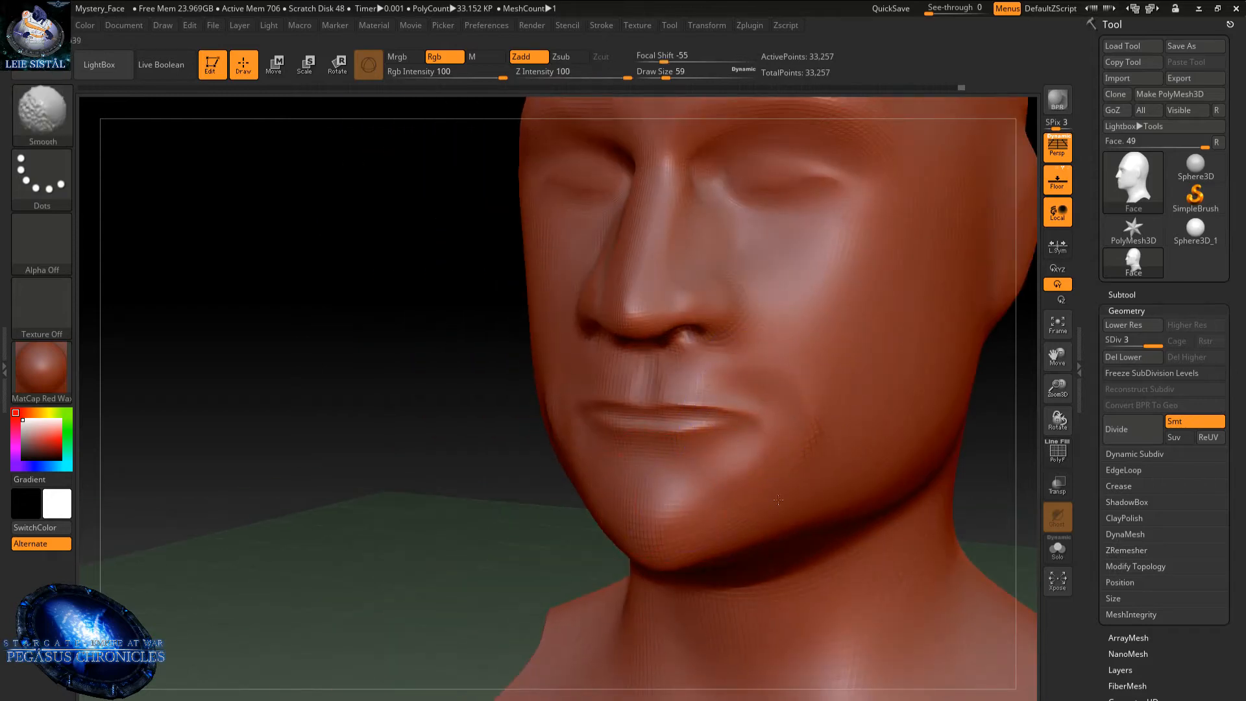
{"action": "mouse_move", "coordinate": [787, 412]}
{"action": "right_mouse_down", "text": "shift"}
{"action": "mouse_move", "coordinate": [791, 312]}
{"action": "mouse_move", "coordinate": [703, 430]}
{"action": "right_mouse_up", "text": "shift"}
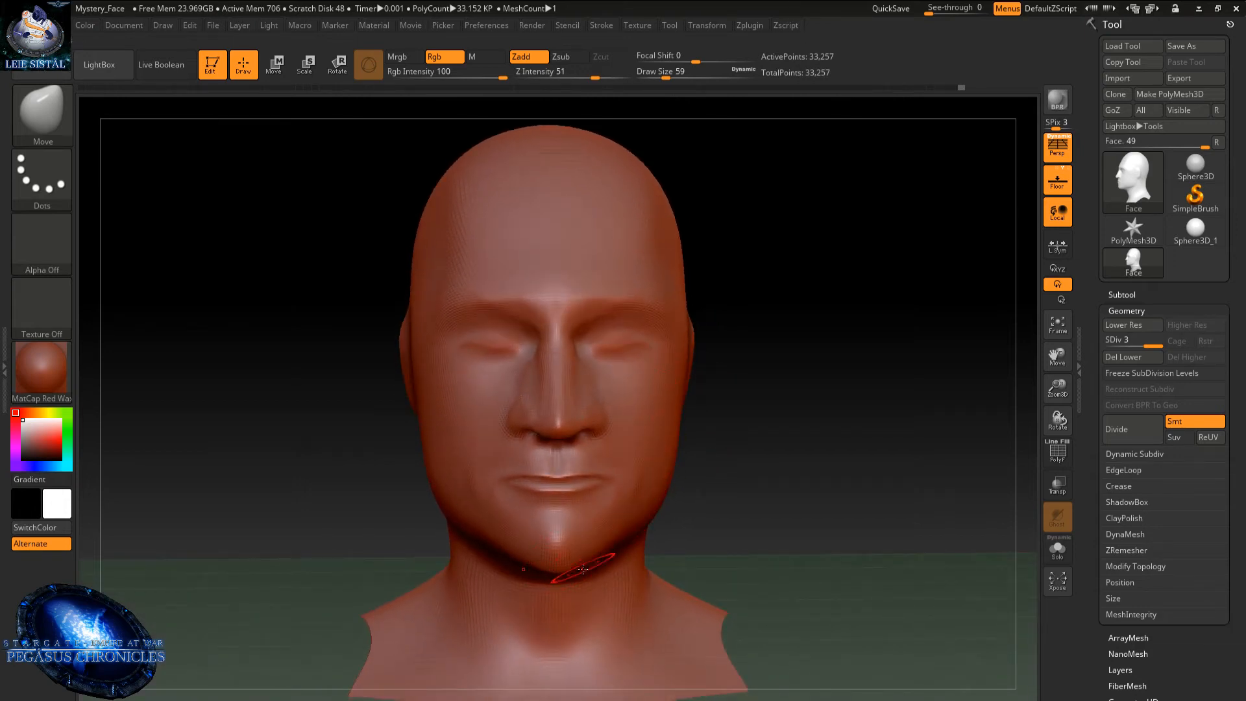
- Pull the lower sides of the chin outward to widen it and smooth its front
{"action": "right_click_drag", "start_coordinate": [581, 563], "coordinate": [578, 578], "text": "ctrl"}
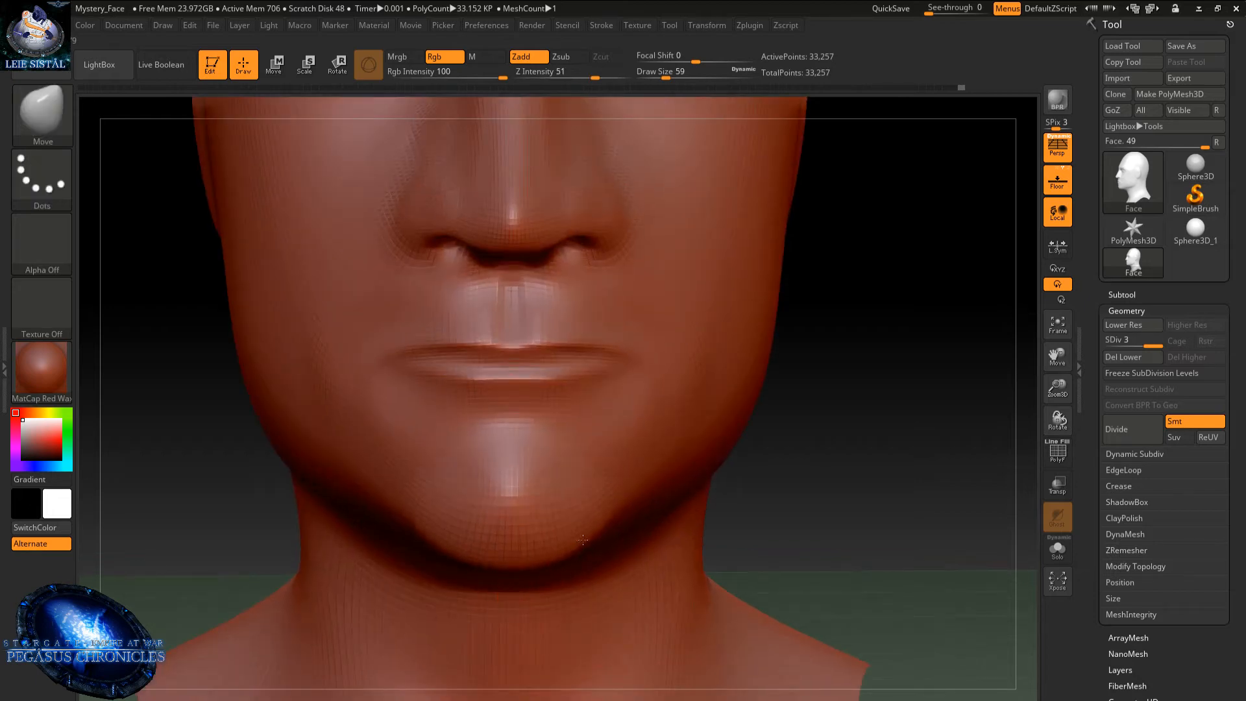
{"action": "left_click_drag", "start_coordinate": [569, 546], "coordinate": [567, 553]}
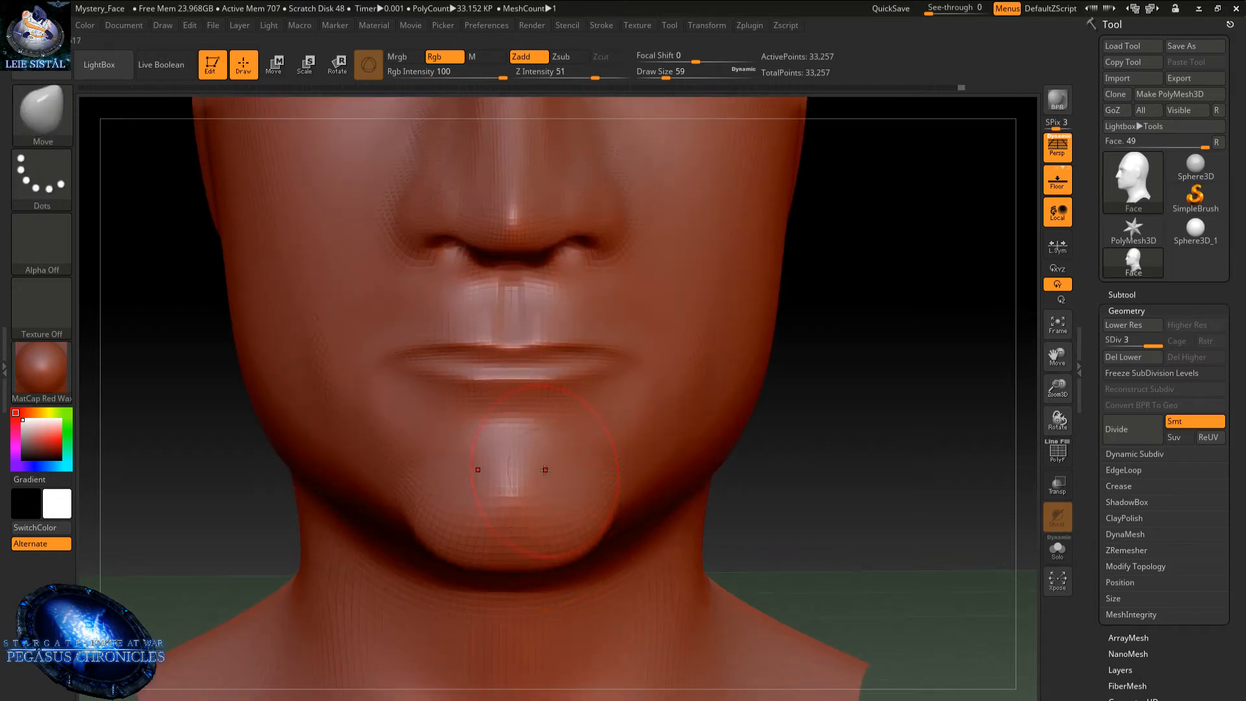
{"action": "mouse_move", "coordinate": [545, 473]}
{"action": "left_mouse_down", "text": "shift"}
{"action": "mouse_move", "coordinate": [511, 481]}
{"action": "mouse_move", "coordinate": [551, 535]}
{"action": "mouse_move", "coordinate": [515, 463]}
{"action": "left_mouse_up", "text": "shift"}
- Nudge the underside of the lower lip slightly upward with the Move brush
{"action": "right_click_drag", "start_coordinate": [514, 464], "coordinate": [603, 480]}
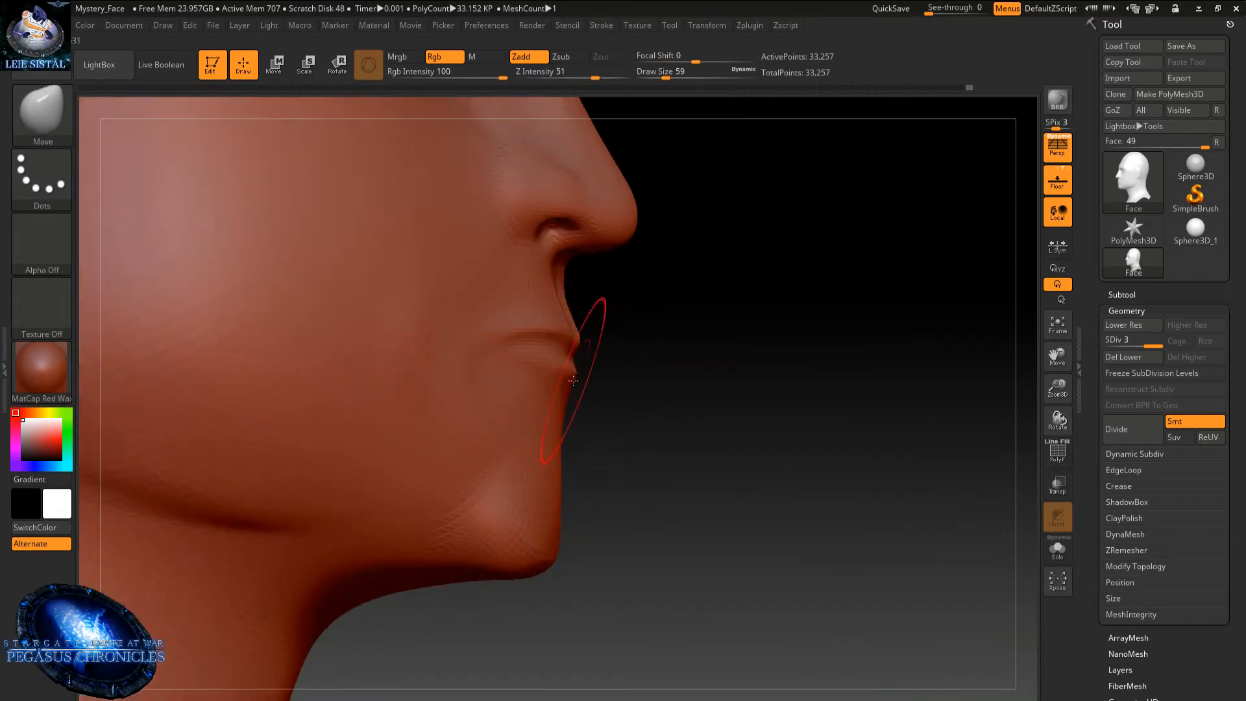
{"action": "right_click_drag", "start_coordinate": [542, 398], "coordinate": [504, 338]}
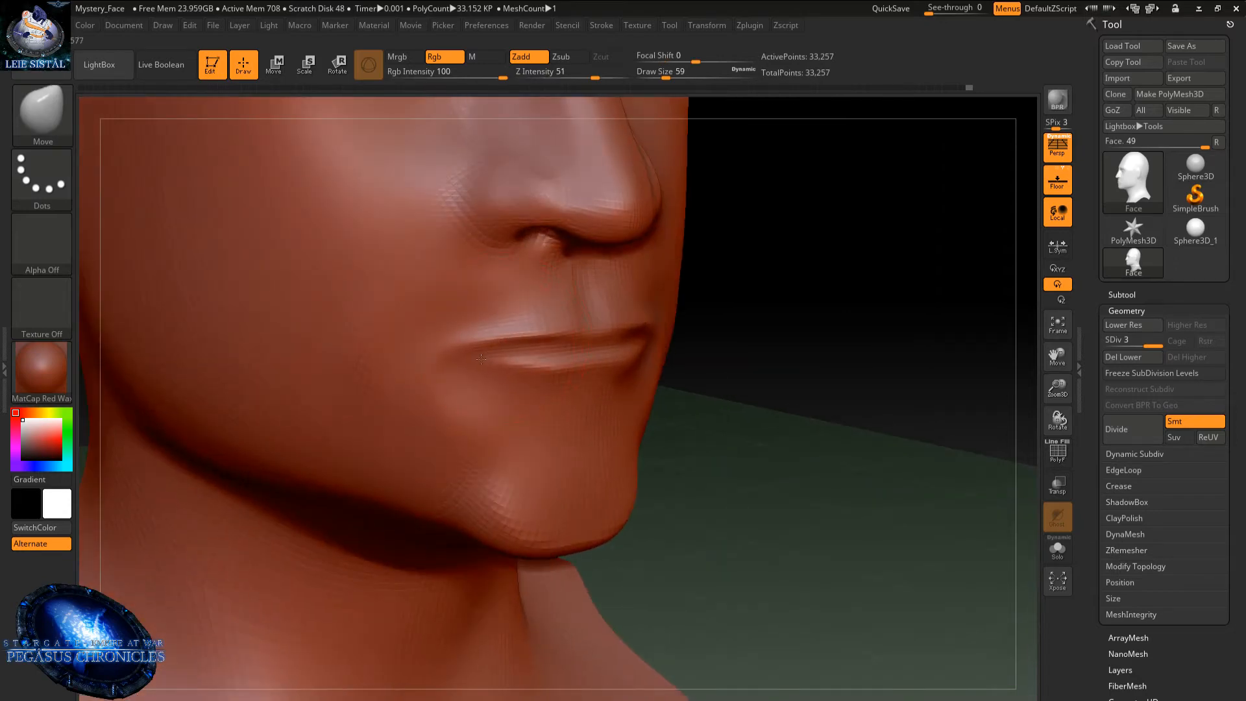
{"action": "left_click_drag", "start_coordinate": [544, 375], "coordinate": [547, 369]}
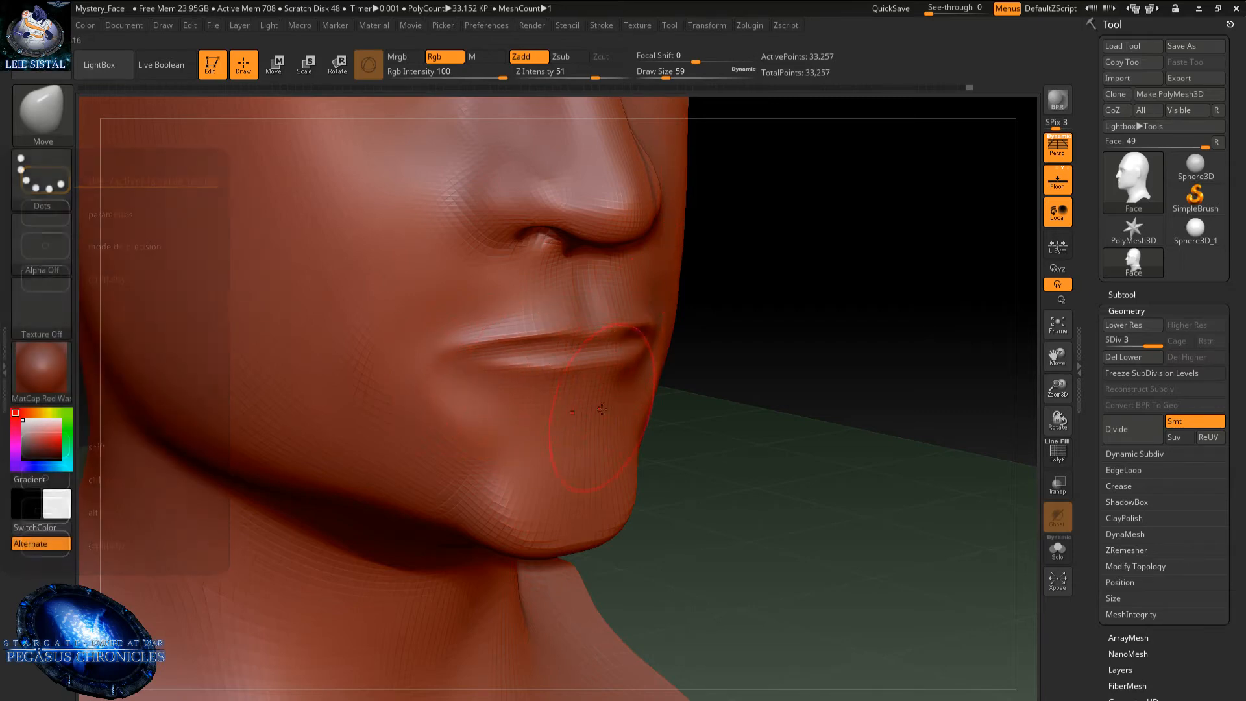
- Smooth the lower jaw from the side of the chin back along the jawline toward the ear
{"action": "right_click_drag", "start_coordinate": [570, 409], "coordinate": [554, 380]}
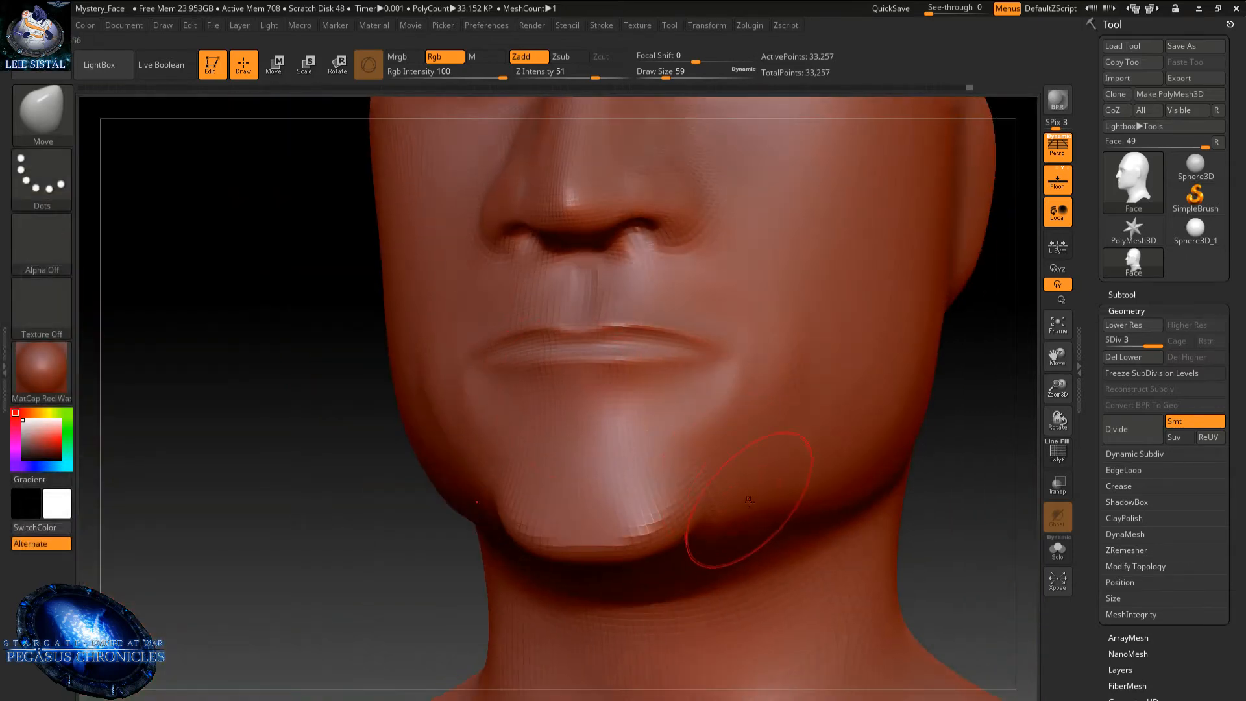
{"action": "key", "text": "shift"}
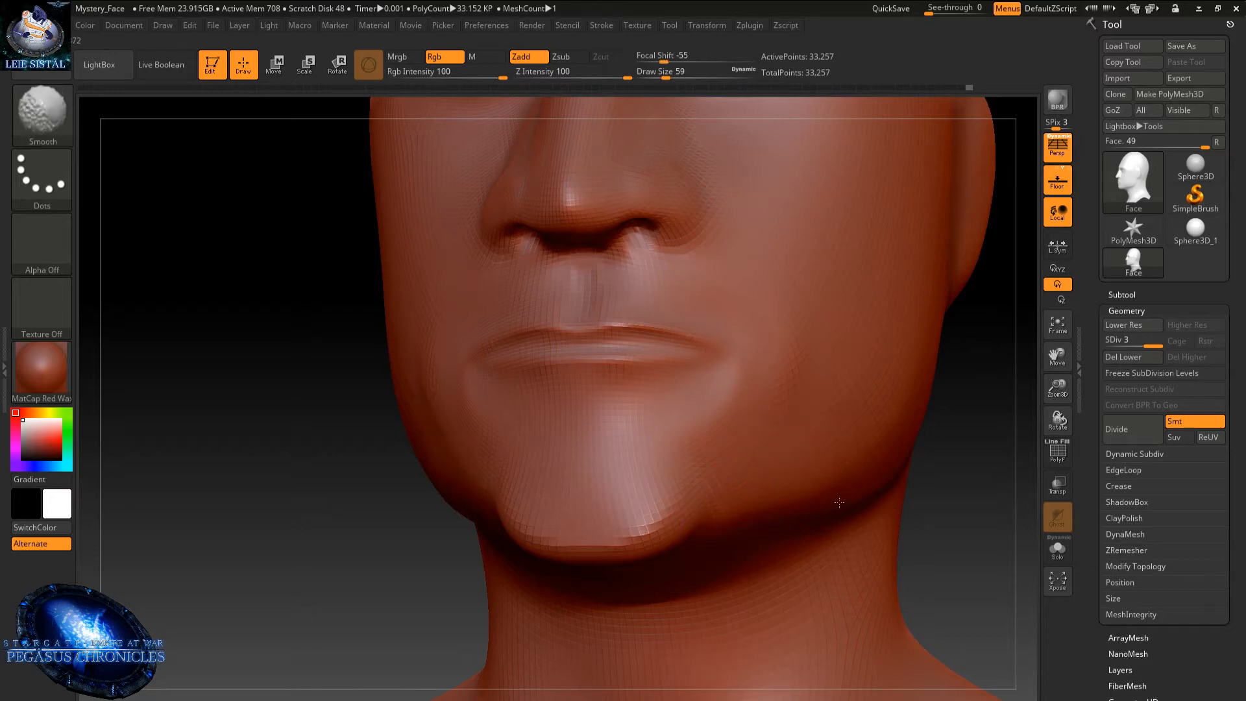
{"action": "mouse_move", "coordinate": [701, 558]}
{"action": "right_mouse_down"}
{"action": "mouse_move", "coordinate": [720, 516]}
{"action": "mouse_move", "coordinate": [711, 435]}
{"action": "mouse_move", "coordinate": [649, 440]}
{"action": "mouse_move", "coordinate": [686, 415]}
{"action": "mouse_move", "coordinate": [671, 393]}
{"action": "right_mouse_up"}
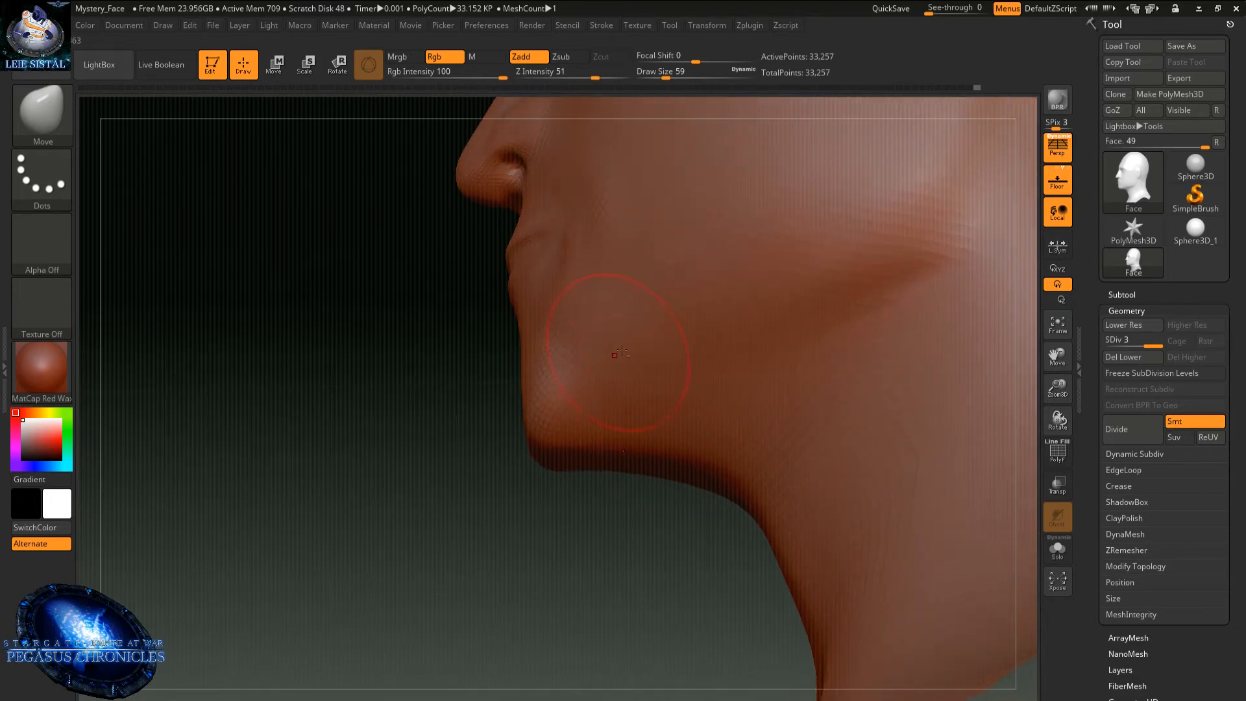
{"action": "left_click_drag", "start_coordinate": [778, 266], "coordinate": [896, 206]}
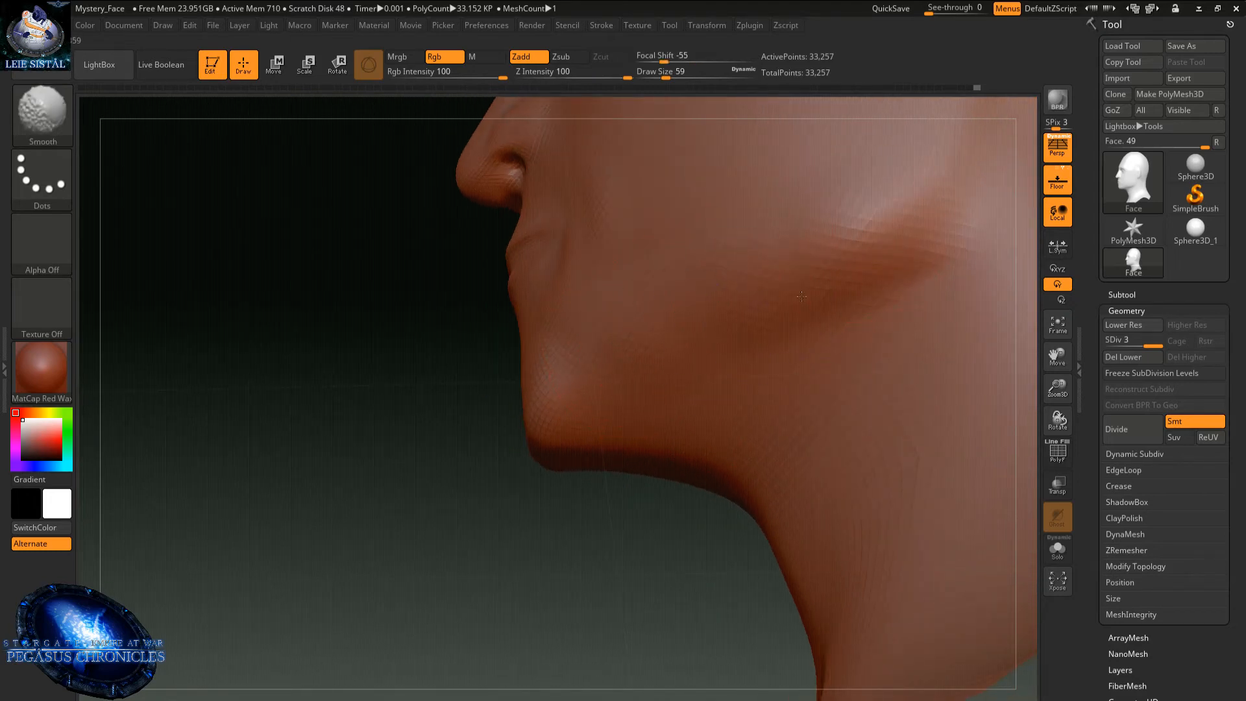
{"action": "mouse_move", "coordinate": [736, 350]}
{"action": "right_mouse_down"}
{"action": "mouse_move", "coordinate": [805, 307]}
{"action": "mouse_move", "coordinate": [804, 342]}
{"action": "mouse_move", "coordinate": [737, 257]}
{"action": "mouse_move", "coordinate": [737, 408]}
{"action": "right_mouse_up"}
{"action": "key", "text": "shift"}
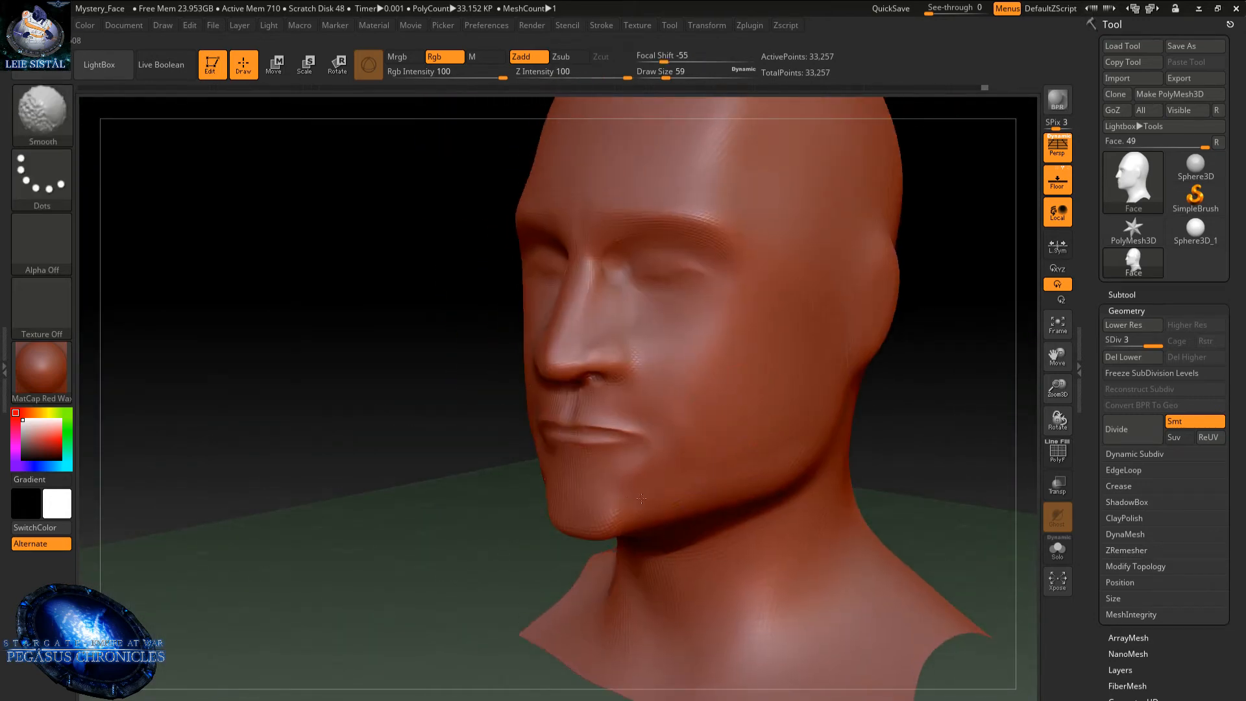
{"action": "right_click_drag", "start_coordinate": [661, 430], "coordinate": [674, 519], "text": "alt"}
{"action": "key", "text": "shift"}
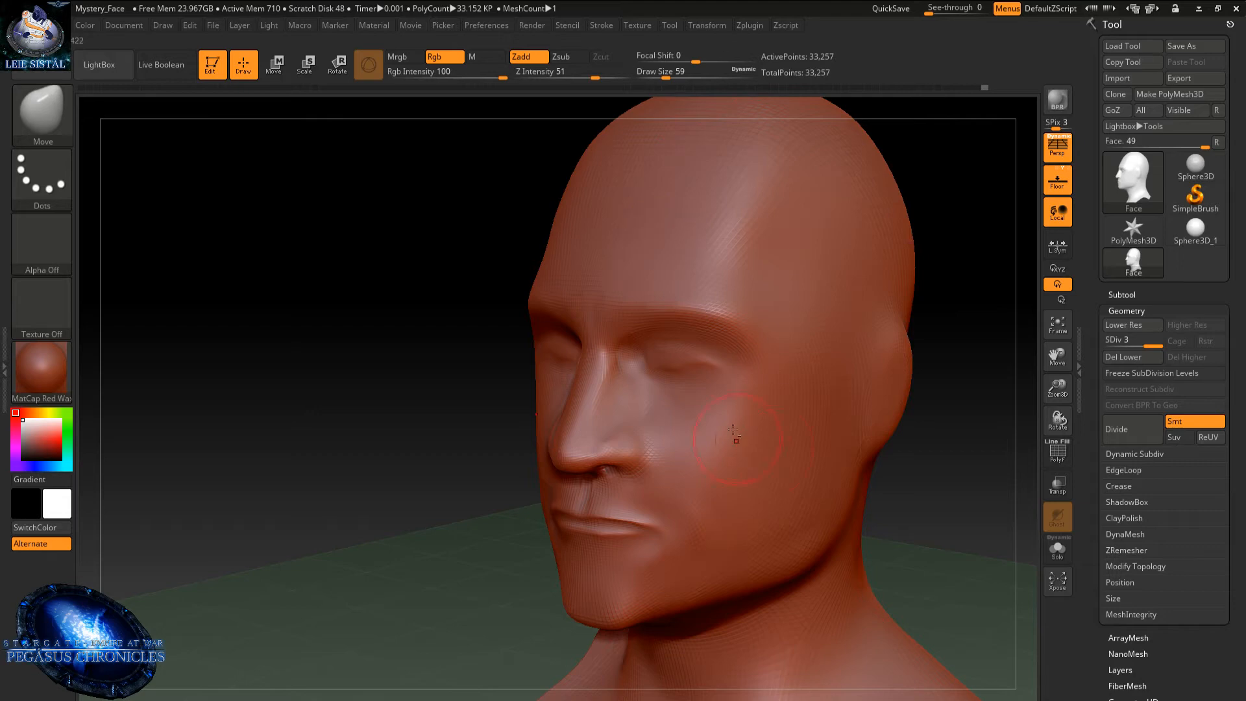
- Set the Move brush draw size to 104 and reshape the temples and upper sides of the forehead
{"action": "right_click_drag", "start_coordinate": [732, 430], "coordinate": [769, 414], "text": "alt"}
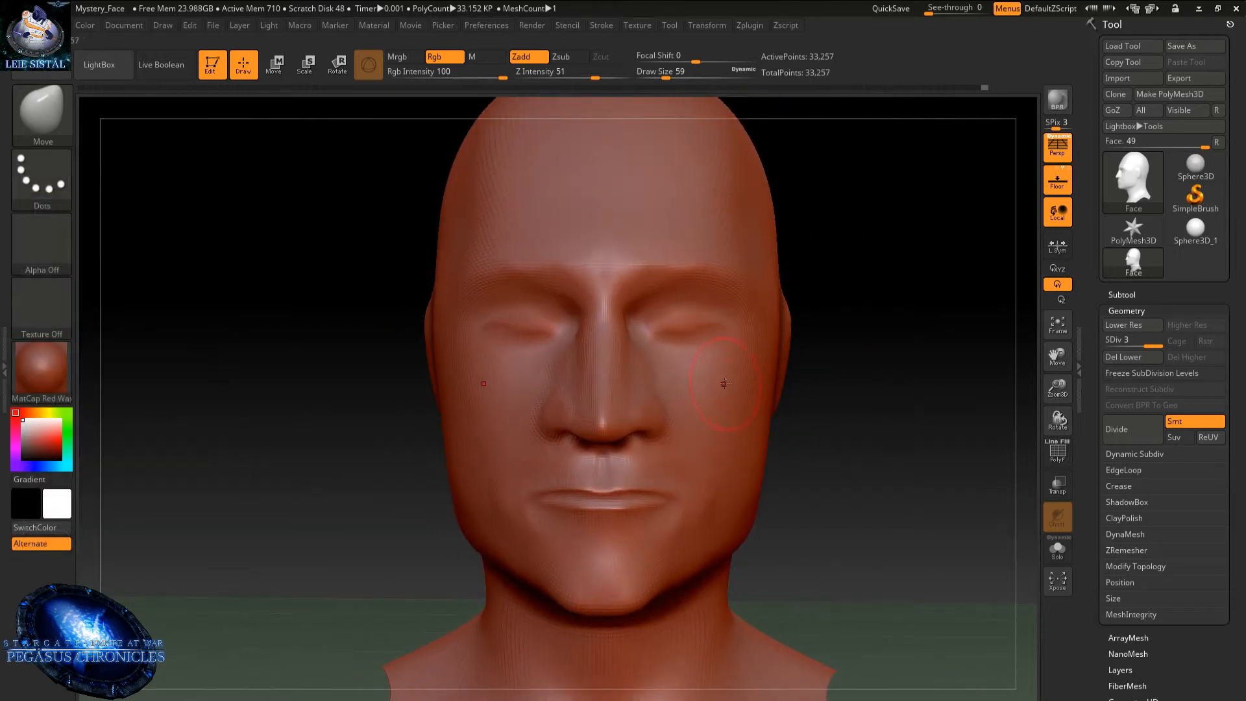
{"action": "right_click", "coordinate": [724, 383]}
{"action": "left_click", "coordinate": [741, 393]}
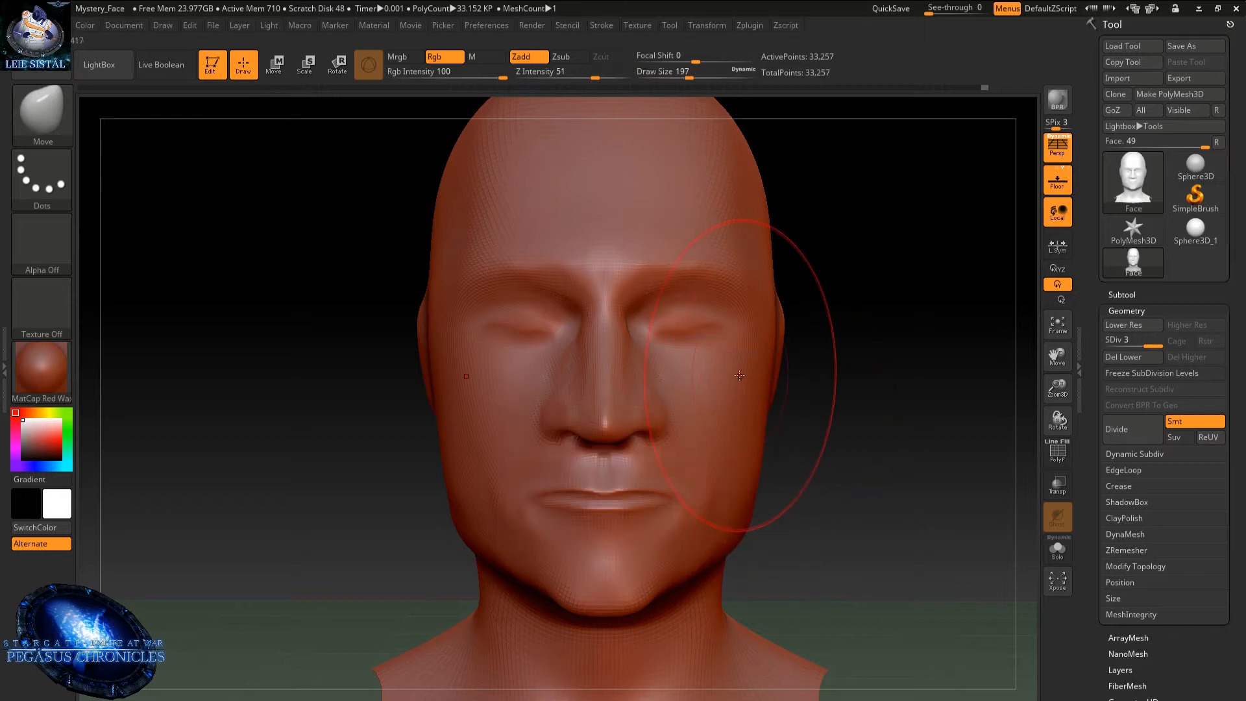
{"action": "right_click", "coordinate": [740, 375]}
{"action": "mouse_move", "coordinate": [740, 370]}
{"action": "left_mouse_down"}
{"action": "mouse_move", "coordinate": [757, 324]}
{"action": "mouse_move", "coordinate": [752, 273]}
{"action": "left_mouse_up"}
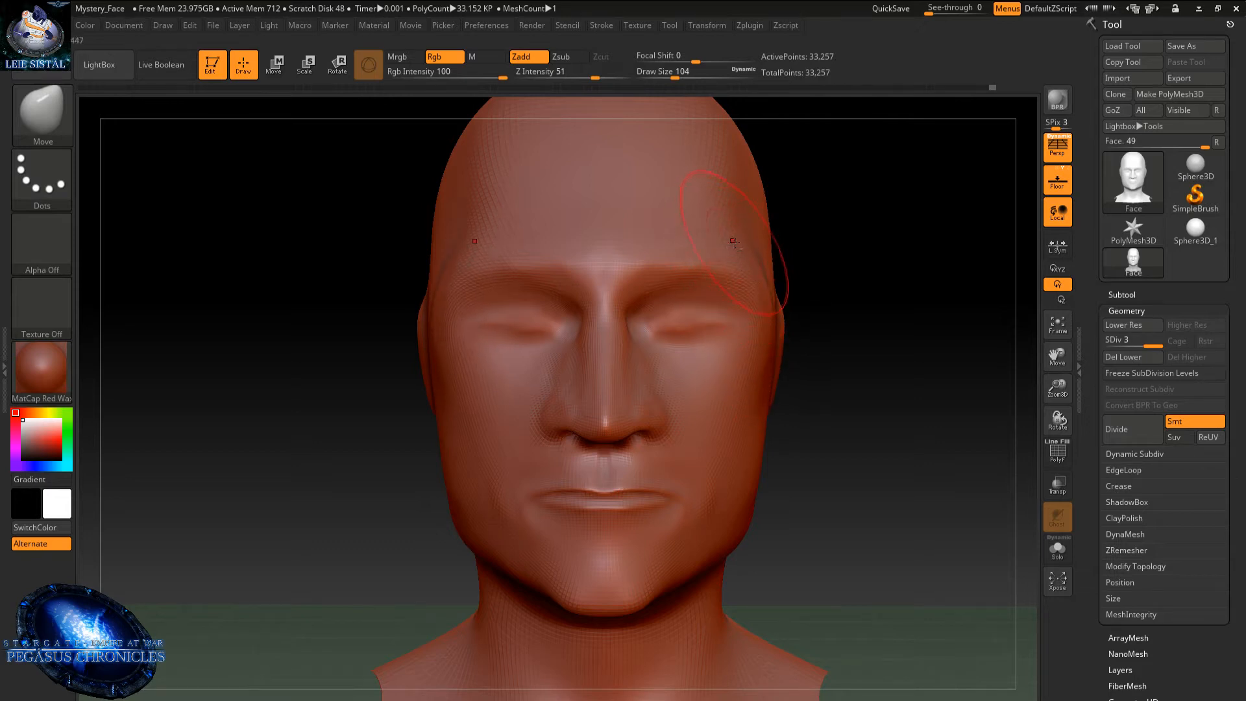
{"action": "left_click_drag", "start_coordinate": [739, 220], "coordinate": [736, 202]}
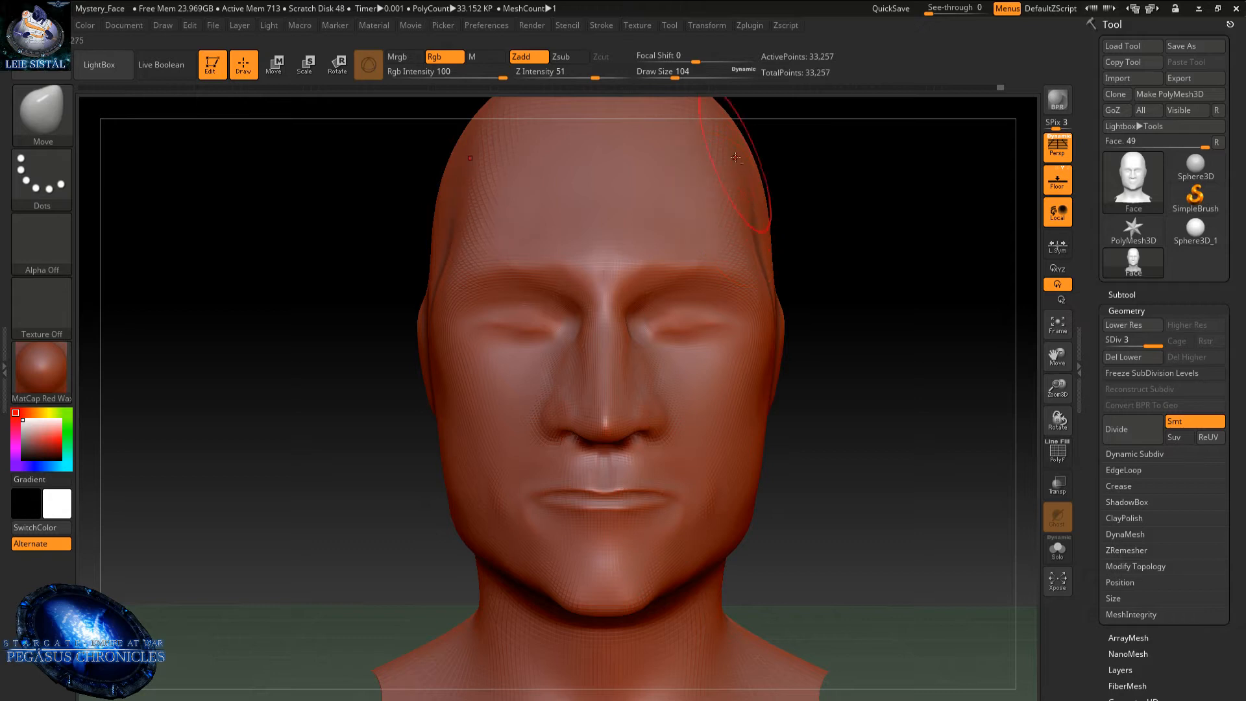
{"action": "left_click_drag", "start_coordinate": [735, 157], "coordinate": [734, 145]}
{"action": "left_click_drag", "start_coordinate": [755, 241], "coordinate": [759, 237]}
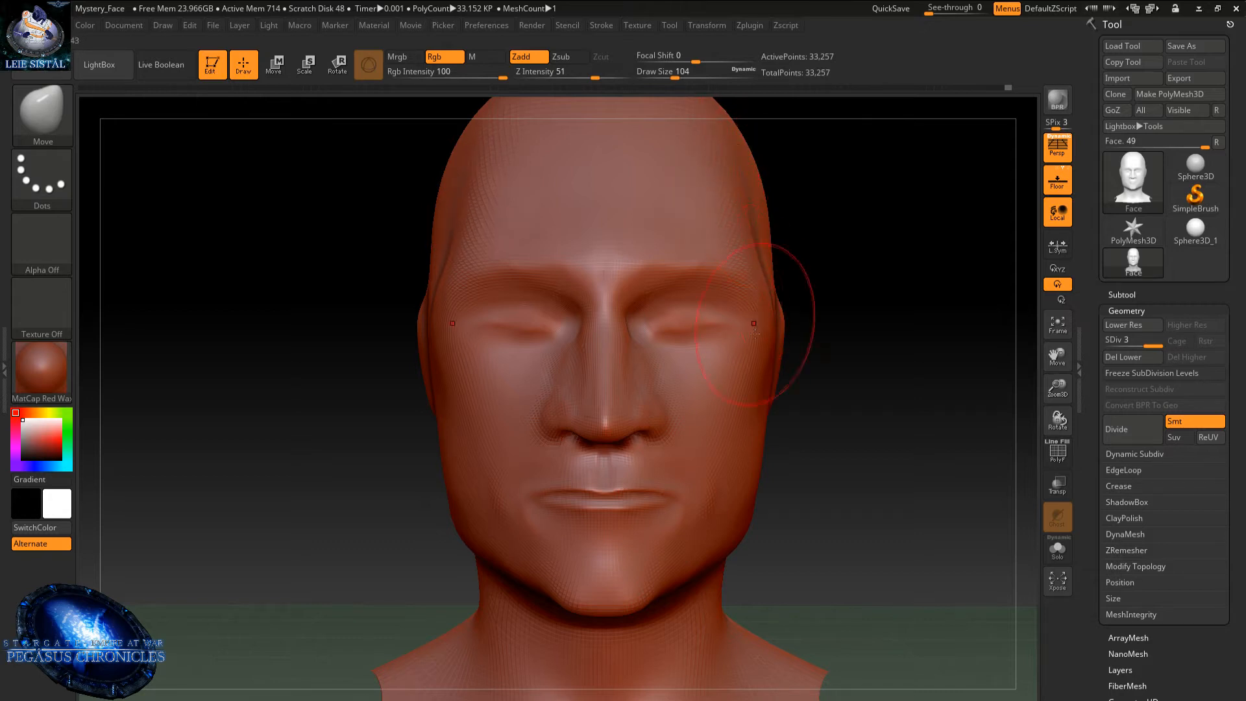
{"action": "mouse_move", "coordinate": [754, 334]}
{"action": "right_mouse_down", "text": "ctrl"}
{"action": "mouse_move", "coordinate": [776, 247]}
{"action": "mouse_move", "coordinate": [733, 277]}
{"action": "mouse_move", "coordinate": [721, 263]}
{"action": "mouse_move", "coordinate": [647, 340]}
{"action": "right_mouse_up", "text": "ctrl"}
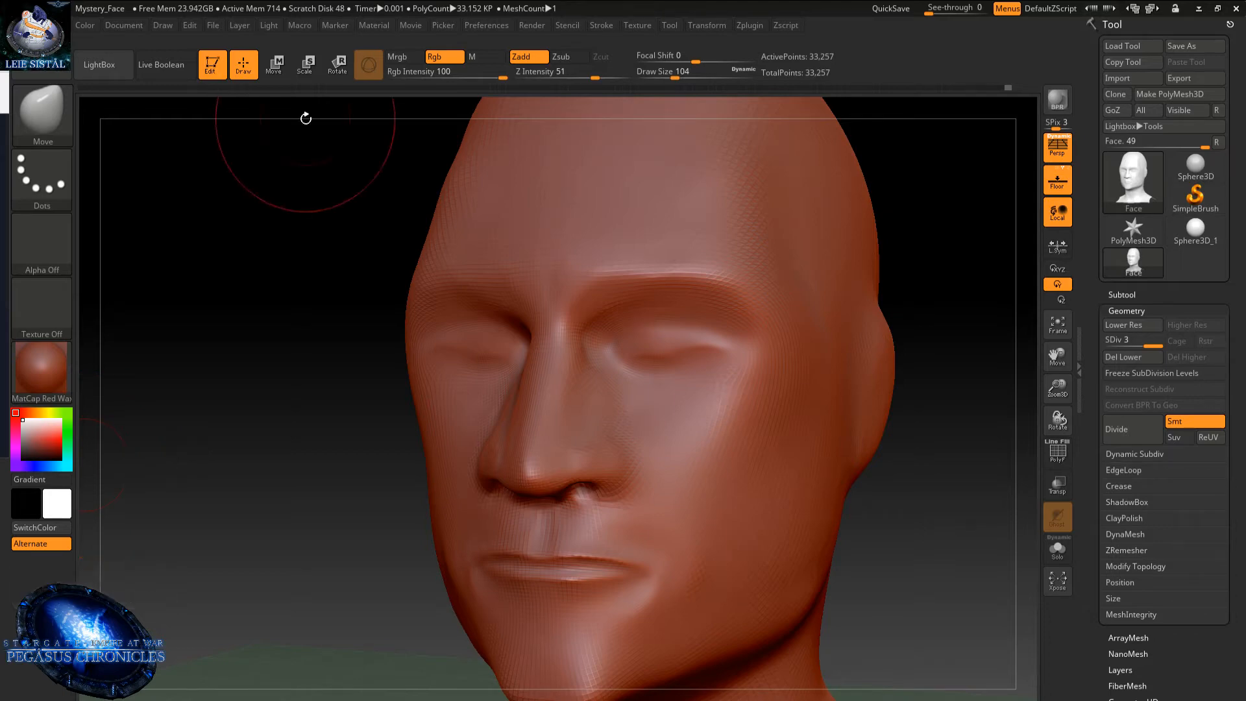
- Reshape the brow ridge above the eyes with the Move brush
{"action": "right_click_drag", "start_coordinate": [704, 449], "coordinate": [747, 448]}
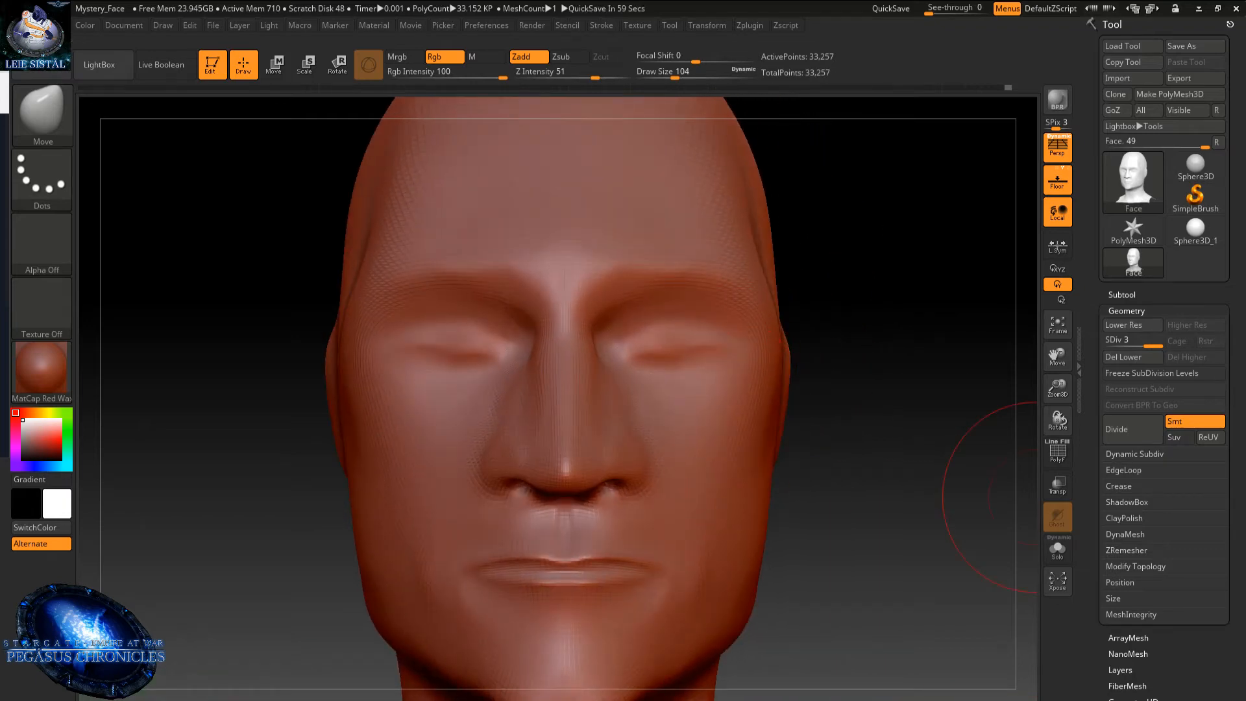
{"action": "right_click_drag", "start_coordinate": [625, 375], "coordinate": [537, 407], "text": "alt"}
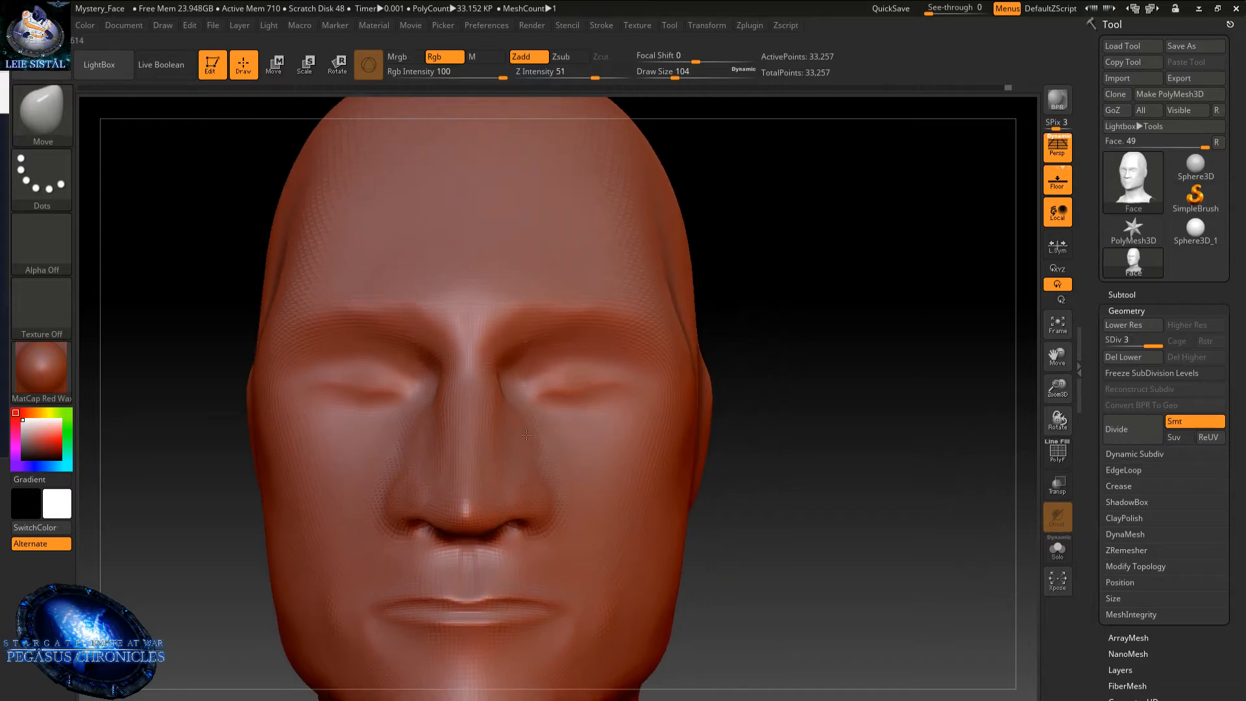
{"action": "key", "text": "ctrl"}
{"action": "right_click_drag", "start_coordinate": [530, 492], "coordinate": [525, 386], "text": "ctrl"}
{"action": "right_click", "coordinate": [524, 386]}
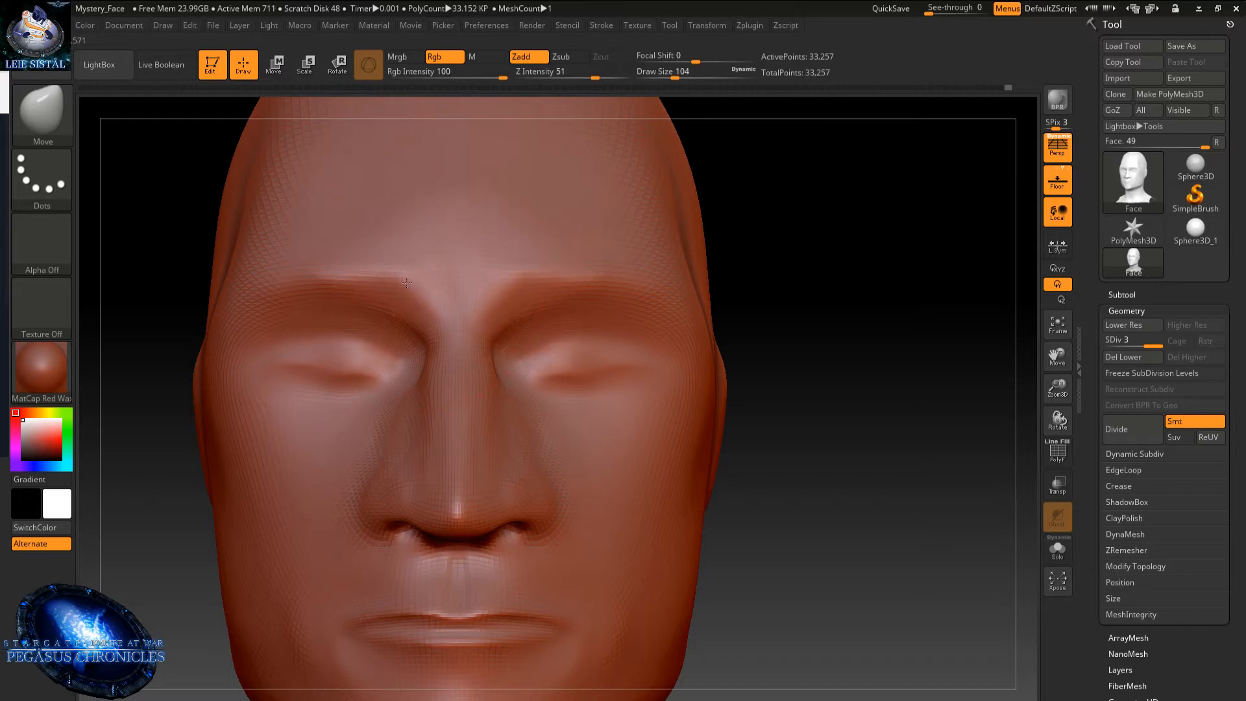
{"action": "mouse_move", "coordinate": [407, 283]}
{"action": "right_mouse_down"}
{"action": "mouse_move", "coordinate": [476, 260]}
{"action": "mouse_move", "coordinate": [406, 273]}
{"action": "right_mouse_up"}
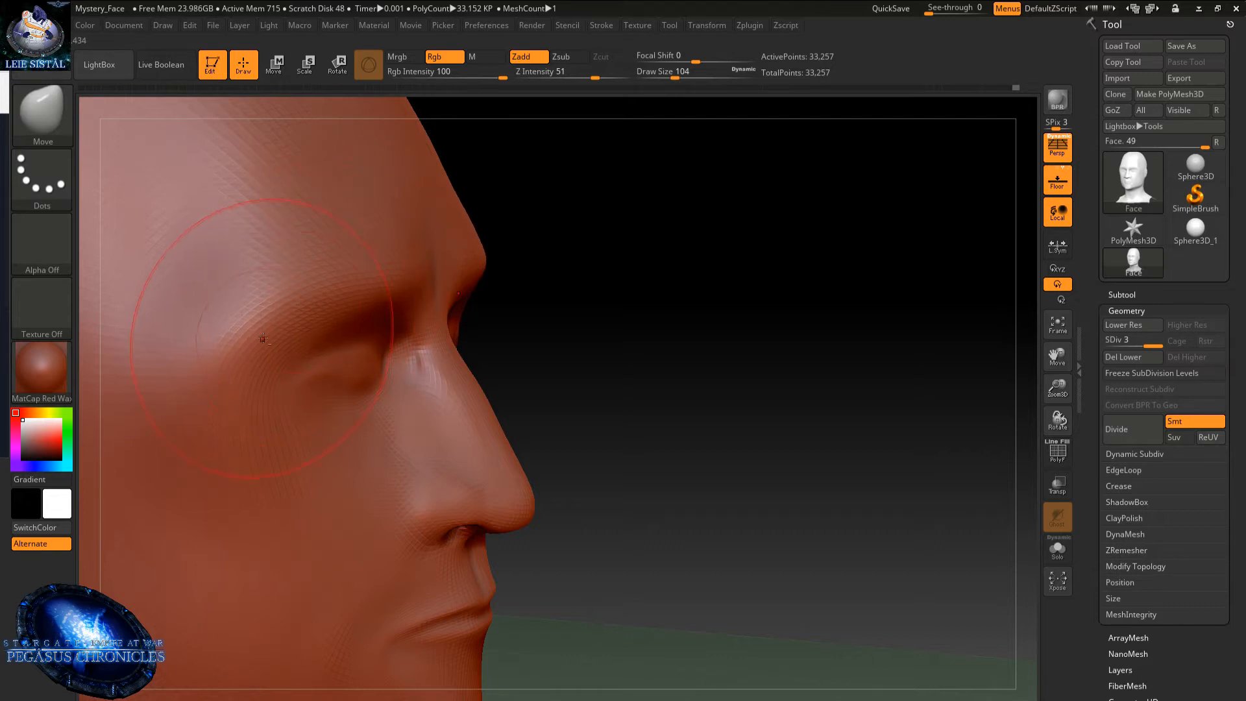
- Refine the brow and nose in profile with the Move brush and smooth the side of the cheek
{"action": "right_click_drag", "start_coordinate": [253, 337], "coordinate": [269, 306], "text": "alt"}
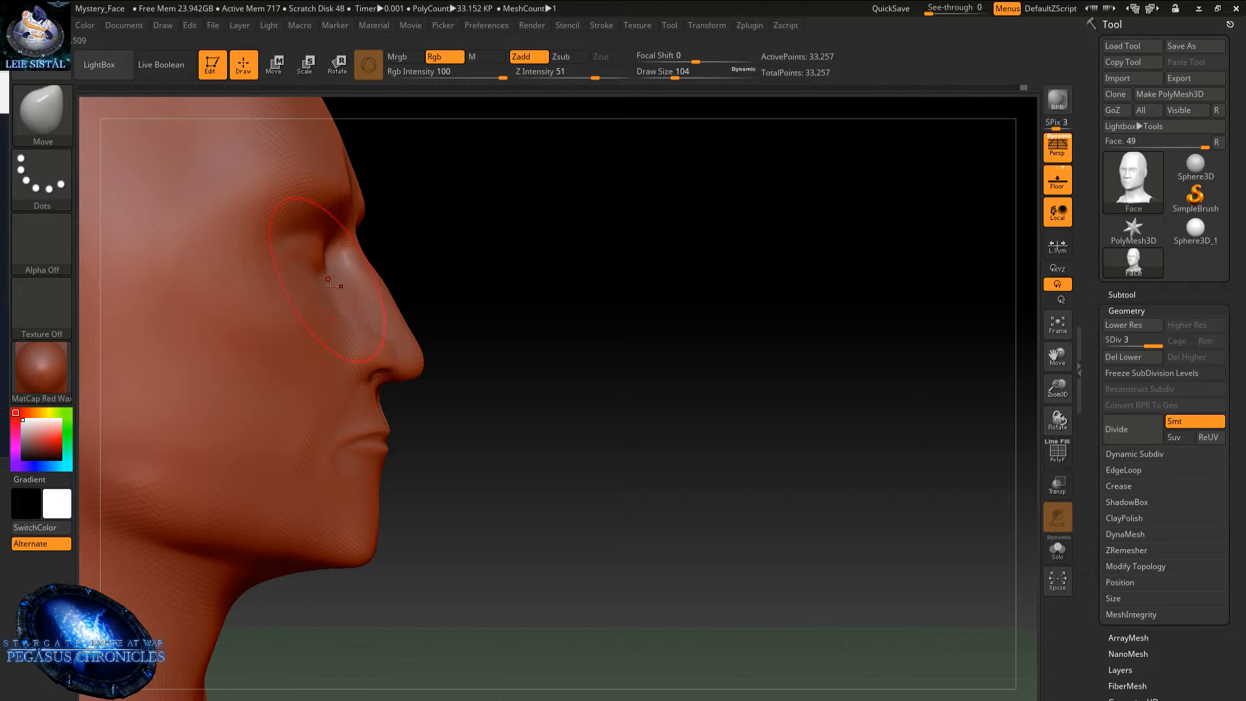
{"action": "right_click_drag", "start_coordinate": [330, 284], "coordinate": [336, 329], "text": "alt"}
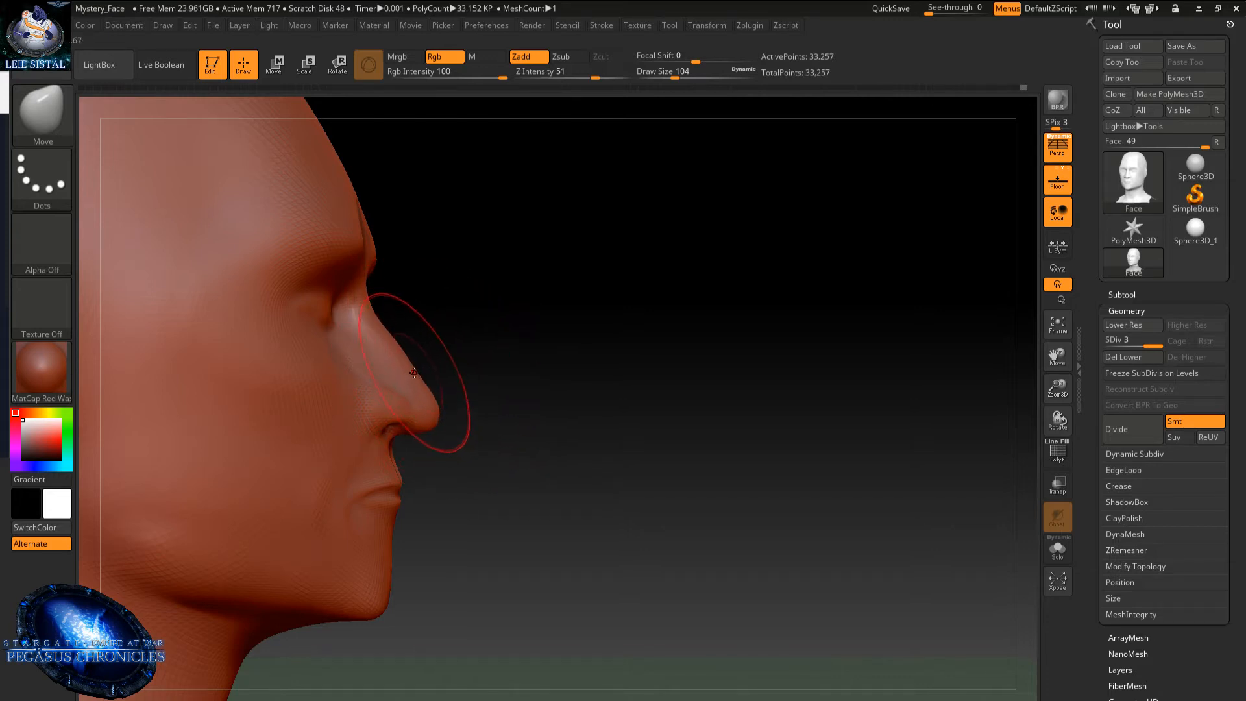
{"action": "mouse_move", "coordinate": [417, 365]}
{"action": "right_mouse_down"}
{"action": "mouse_move", "coordinate": [378, 356]}
{"action": "mouse_move", "coordinate": [462, 368]}
{"action": "right_mouse_up"}
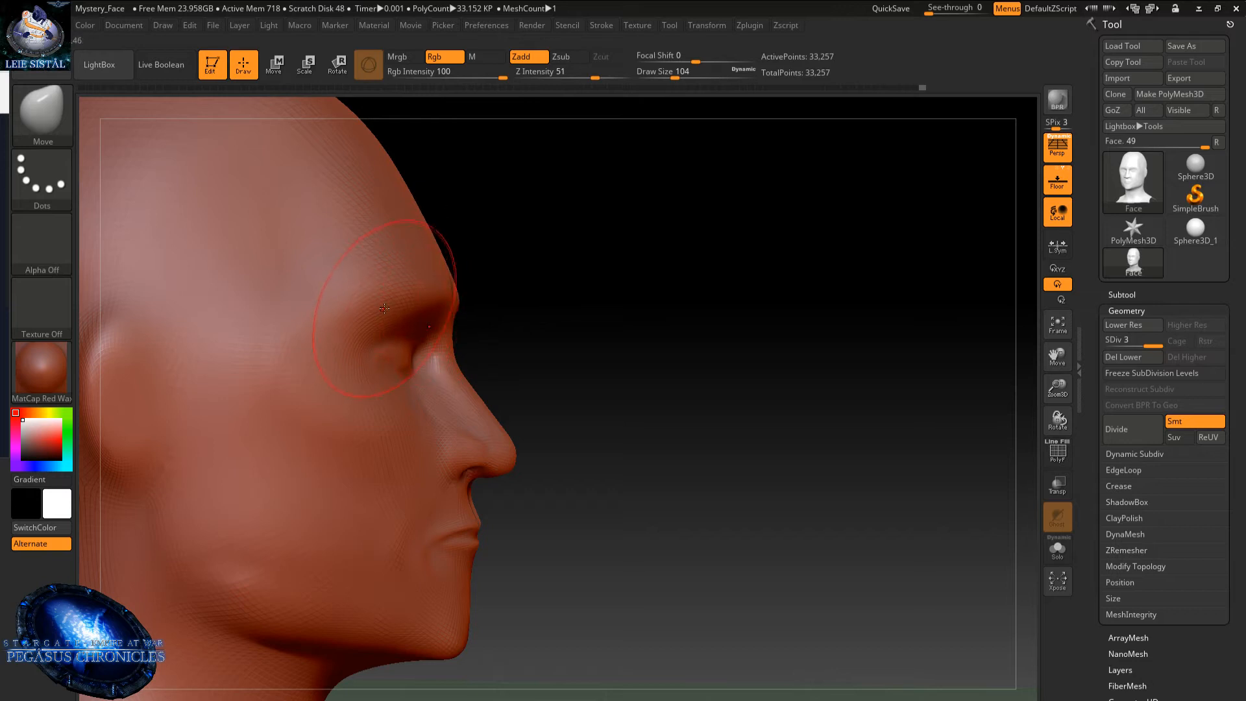
{"action": "mouse_move", "coordinate": [440, 416]}
{"action": "right_mouse_down", "text": "ctrl"}
{"action": "mouse_move", "coordinate": [461, 389]}
{"action": "mouse_move", "coordinate": [446, 381]}
{"action": "mouse_move", "coordinate": [426, 327]}
{"action": "mouse_move", "coordinate": [411, 382]}
{"action": "right_mouse_up", "text": "ctrl"}
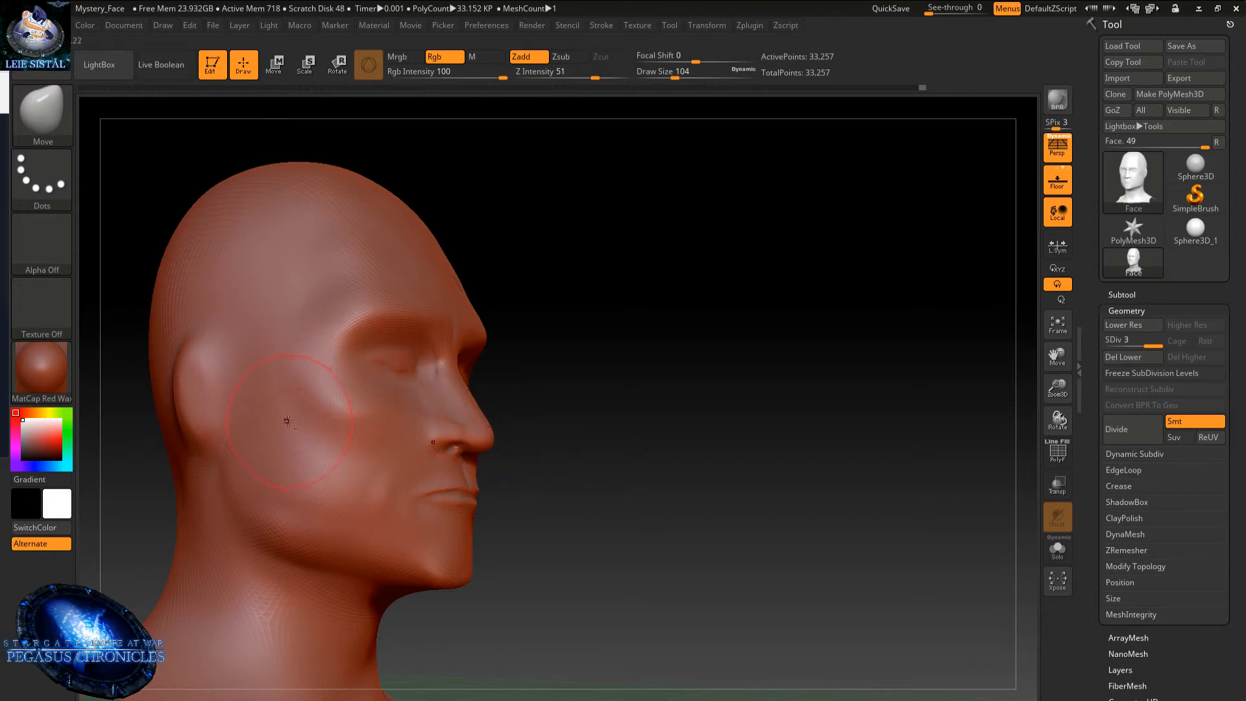
{"action": "key", "text": "shift"}
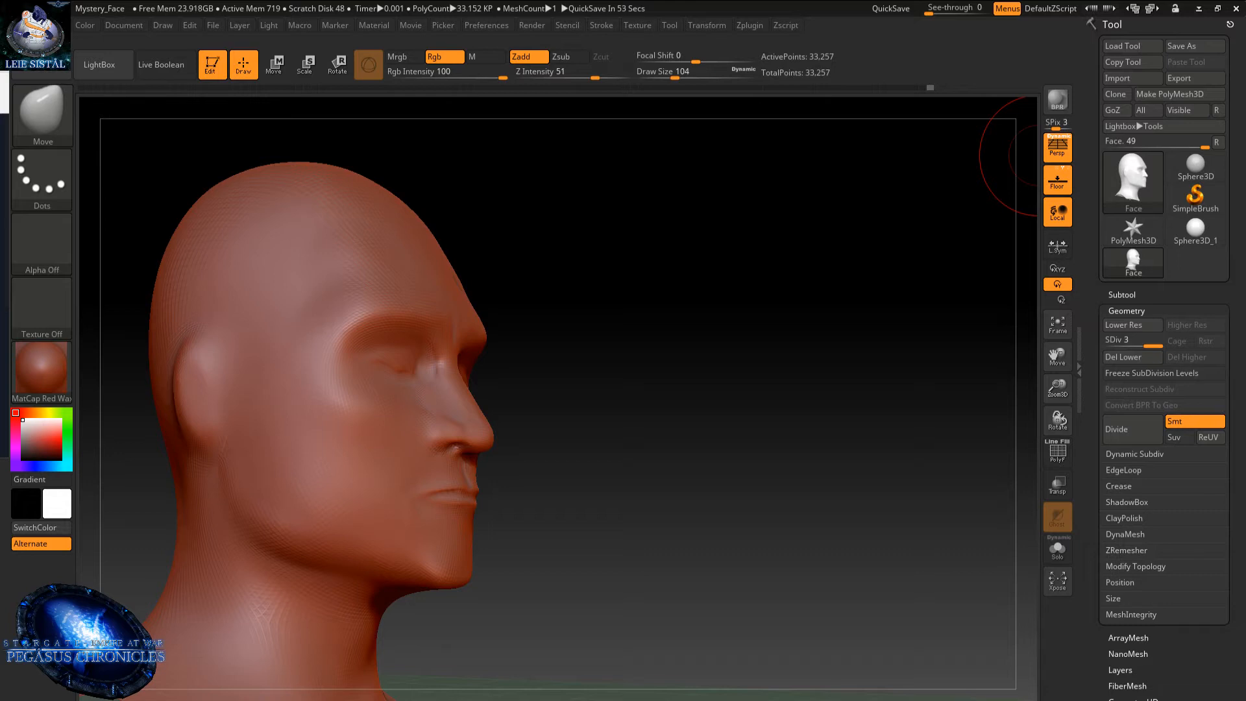
- Reshape the bridge of the nose between the eyes with the Move brush
{"action": "left_click_drag", "start_coordinate": [569, 361], "coordinate": [720, 319]}
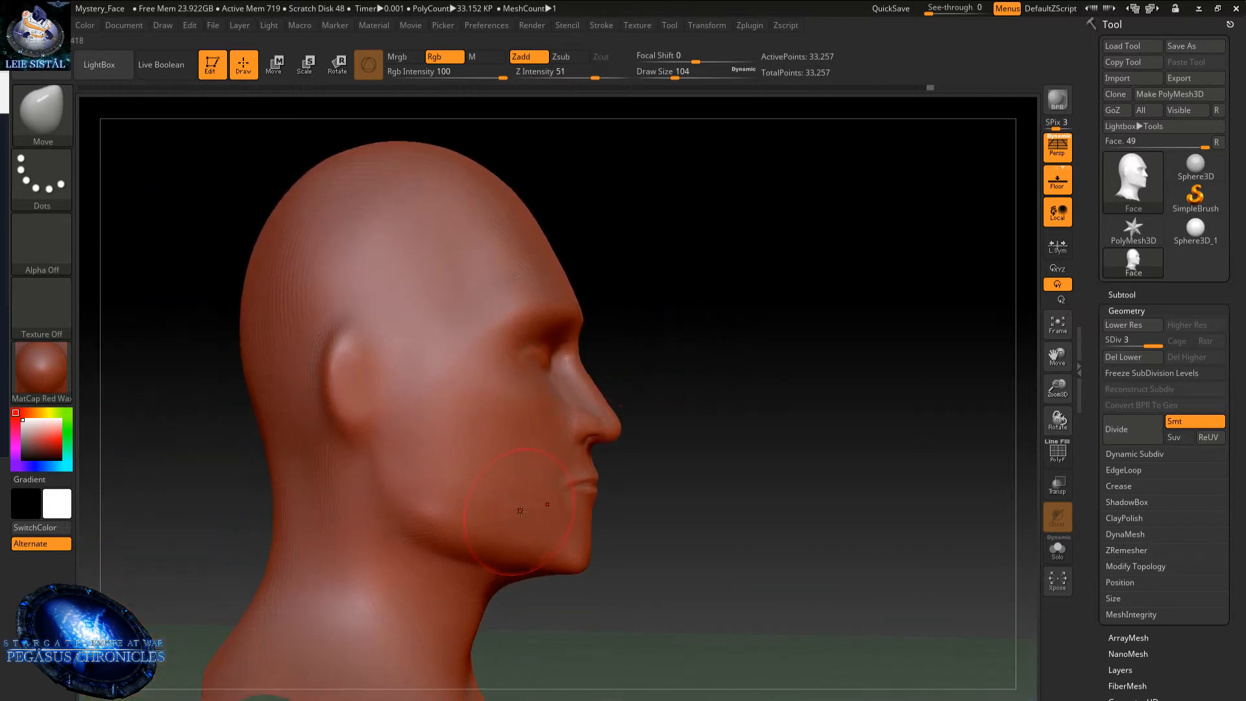
{"action": "left_click_drag", "start_coordinate": [614, 561], "coordinate": [586, 570]}
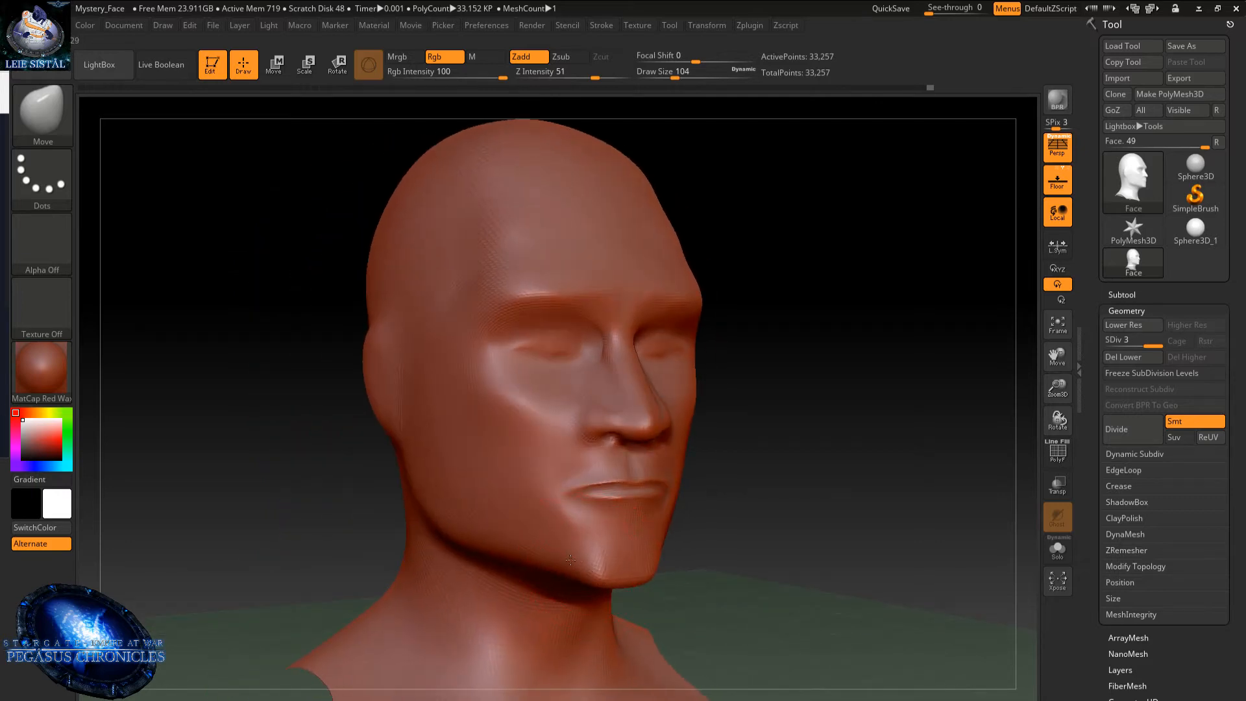
{"action": "mouse_move", "coordinate": [467, 551]}
{"action": "left_mouse_down"}
{"action": "mouse_move", "coordinate": [529, 552]}
{"action": "mouse_move", "coordinate": [522, 566]}
{"action": "left_mouse_up"}
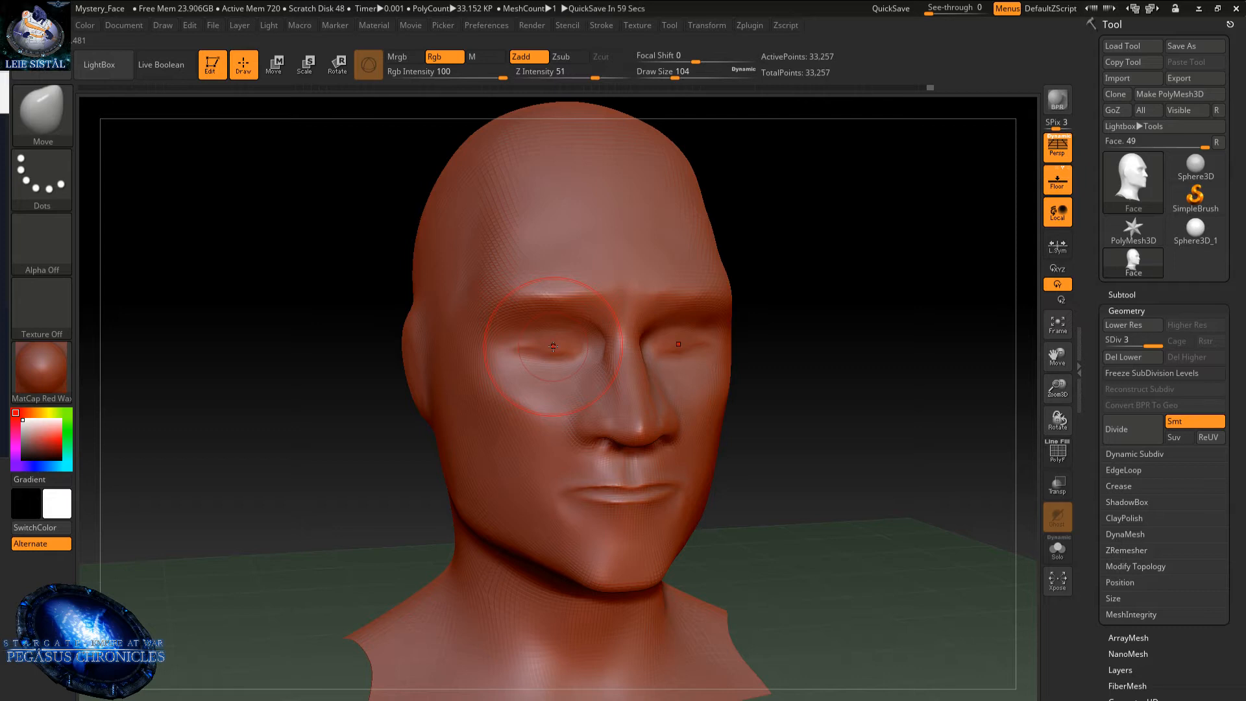
{"action": "mouse_move", "coordinate": [618, 508]}
{"action": "right_mouse_down"}
{"action": "mouse_move", "coordinate": [674, 506]}
{"action": "mouse_move", "coordinate": [571, 511]}
{"action": "right_mouse_up"}
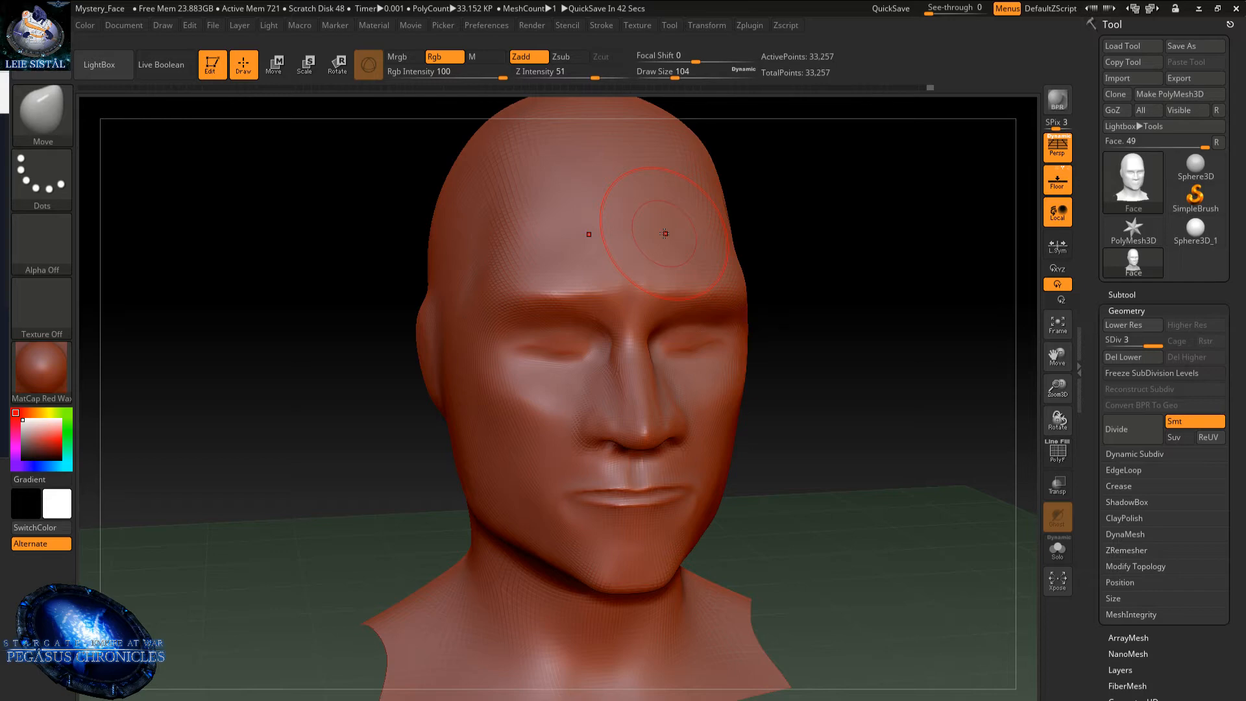
{"action": "mouse_move", "coordinate": [616, 356]}
{"action": "right_mouse_down", "text": "ctrl"}
{"action": "mouse_move", "coordinate": [603, 425]}
{"action": "mouse_move", "coordinate": [607, 285]}
{"action": "right_mouse_up", "text": "ctrl"}
{"action": "left_click_drag", "start_coordinate": [626, 294], "coordinate": [633, 307]}
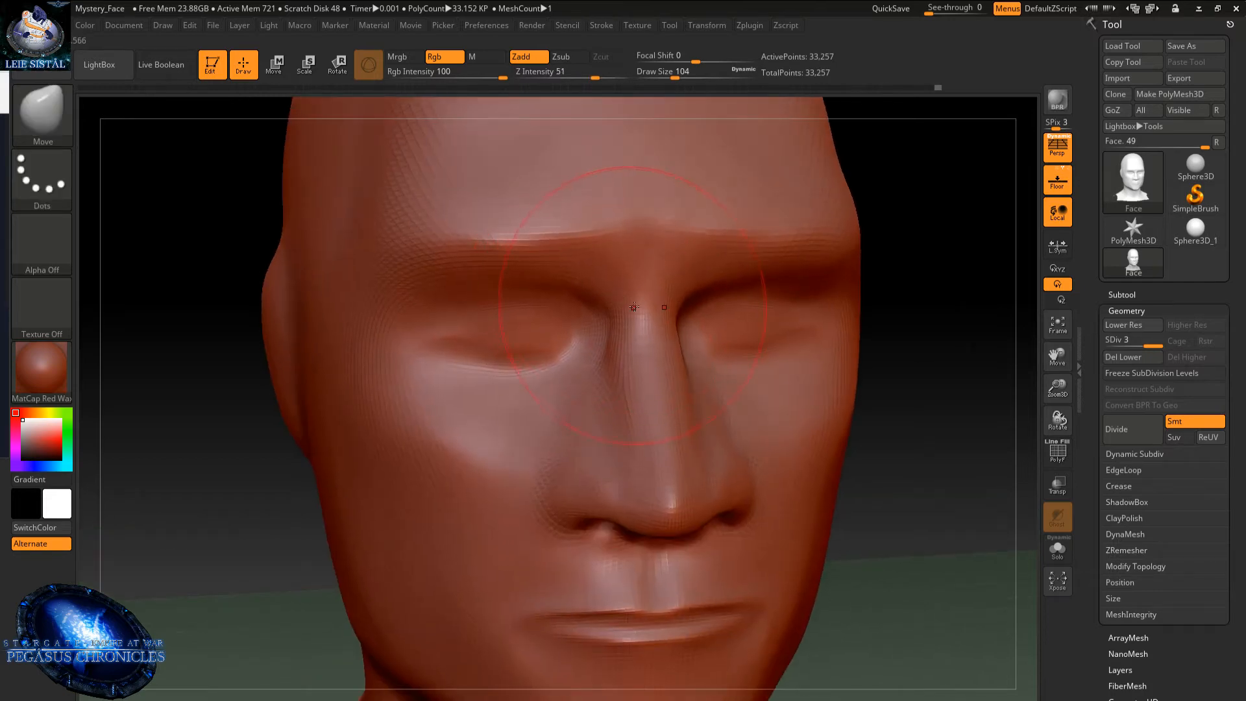
{"action": "mouse_move", "coordinate": [634, 307]}
{"action": "right_mouse_down"}
{"action": "mouse_move", "coordinate": [574, 343]}
{"action": "mouse_move", "coordinate": [598, 280]}
{"action": "mouse_move", "coordinate": [598, 290]}
{"action": "right_mouse_up"}
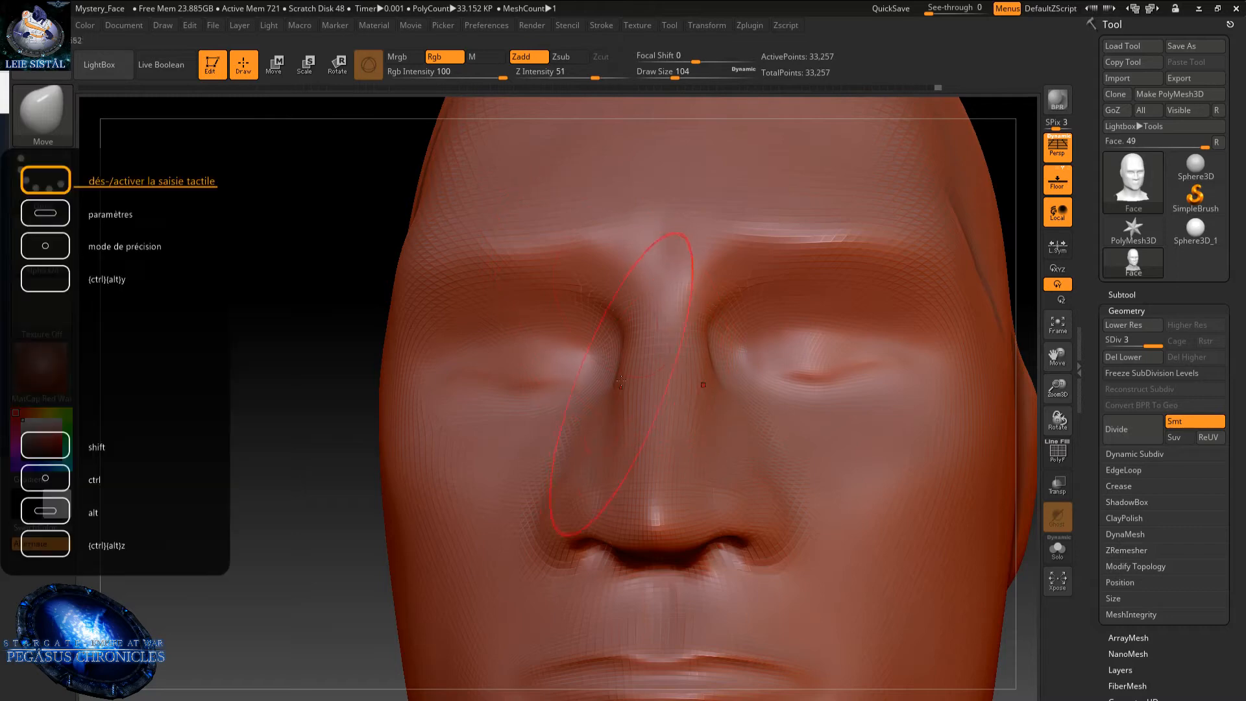
{"action": "right_click_drag", "start_coordinate": [621, 381], "coordinate": [571, 433]}
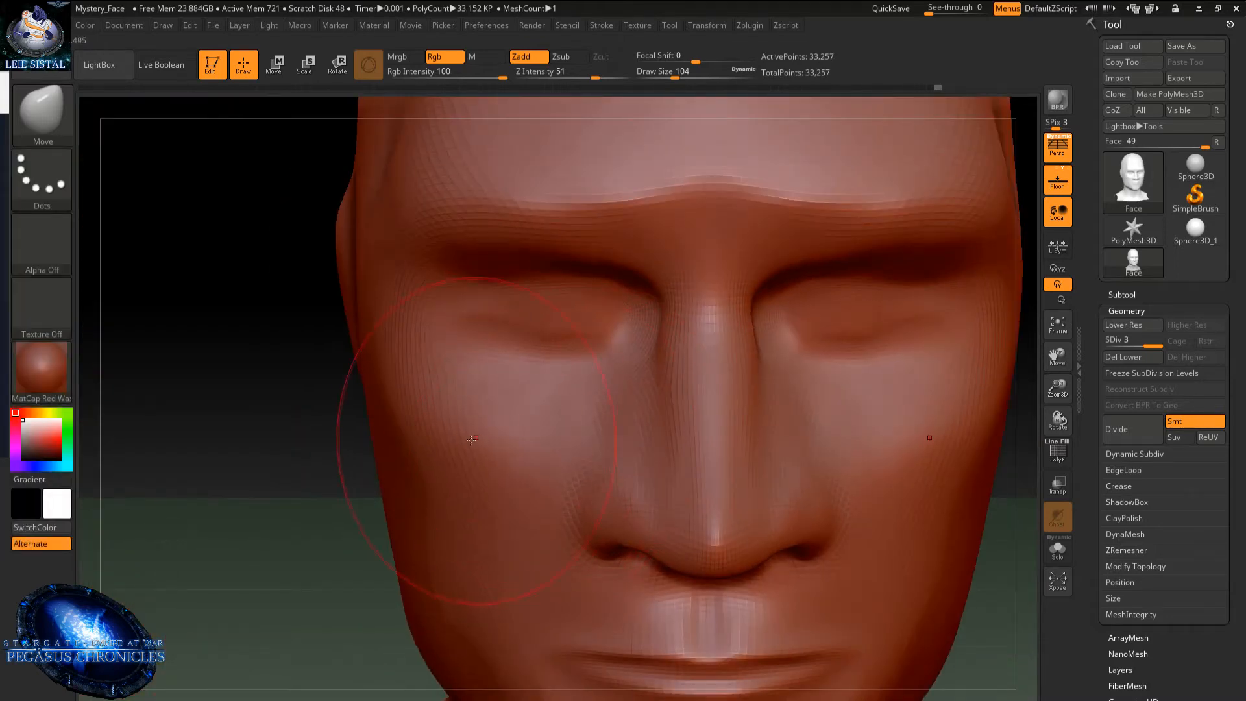
{"action": "right_click_drag", "start_coordinate": [473, 438], "coordinate": [589, 481]}
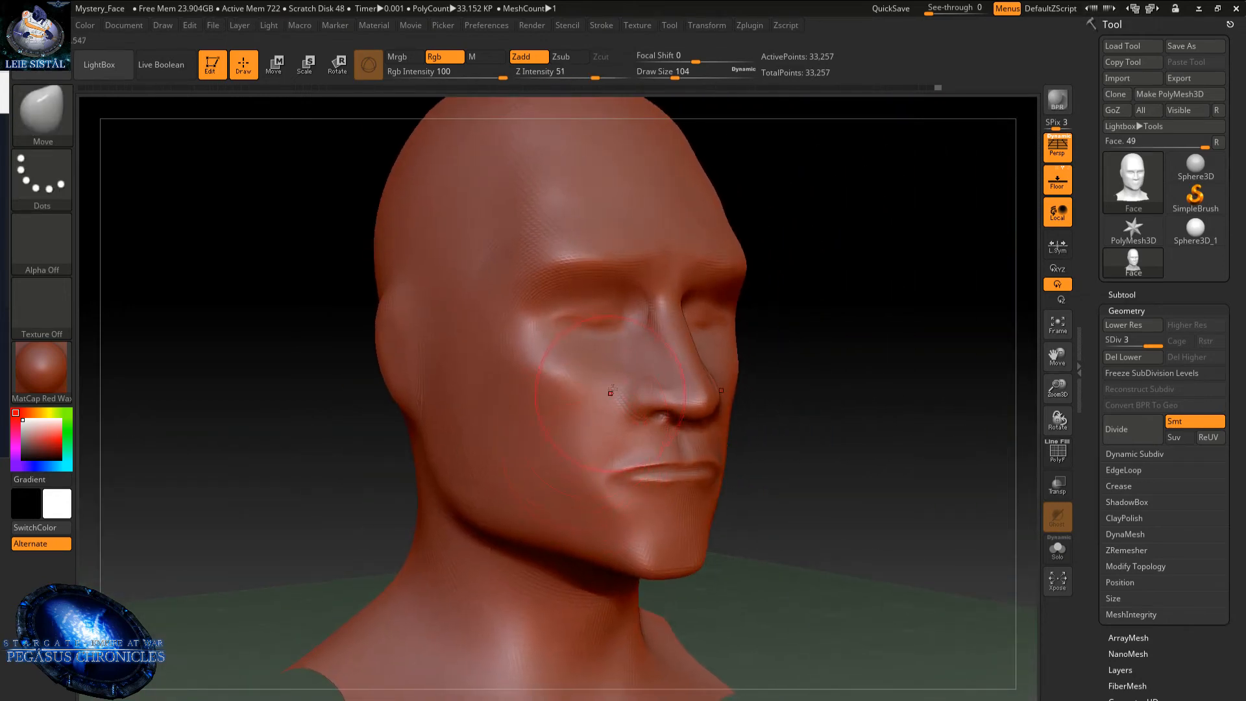
- Reduce the draw size to 31 and switch to the ClayBuildup brush
{"action": "right_click_drag", "start_coordinate": [619, 376], "coordinate": [609, 377], "text": "ctrl"}
{"action": "key", "text": "space"}
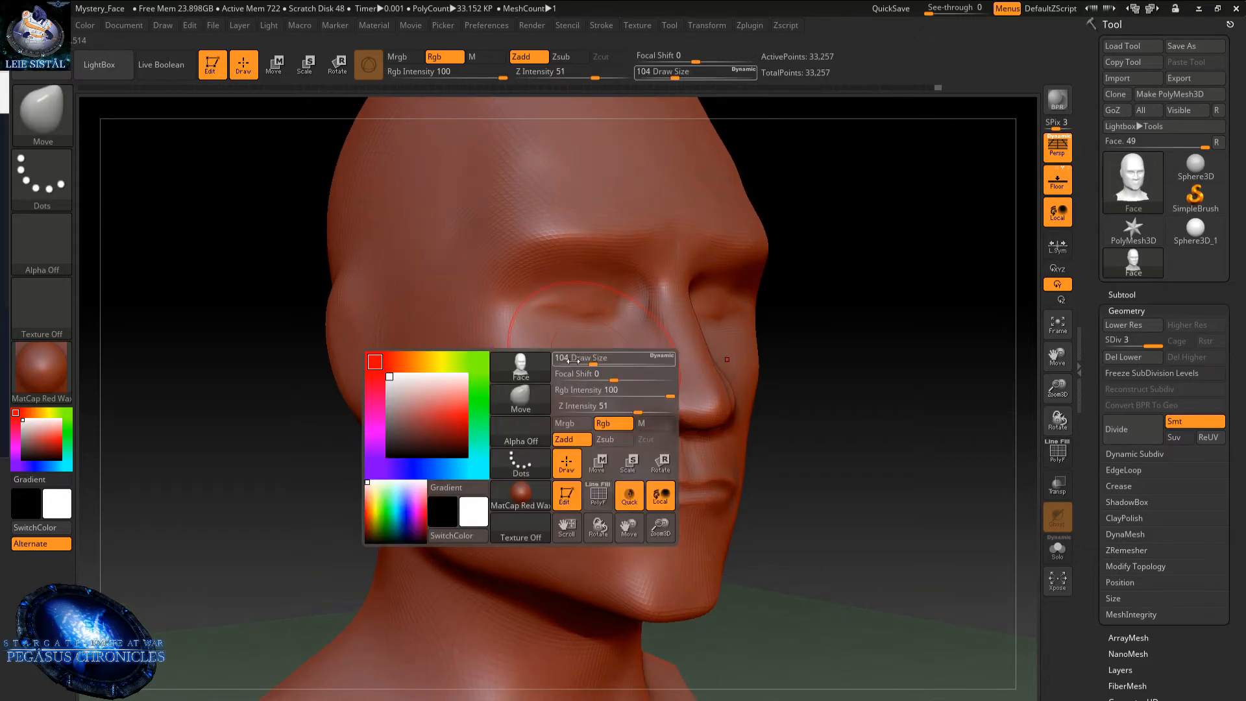
{"action": "left_click_drag", "start_coordinate": [585, 358], "coordinate": [576, 358]}
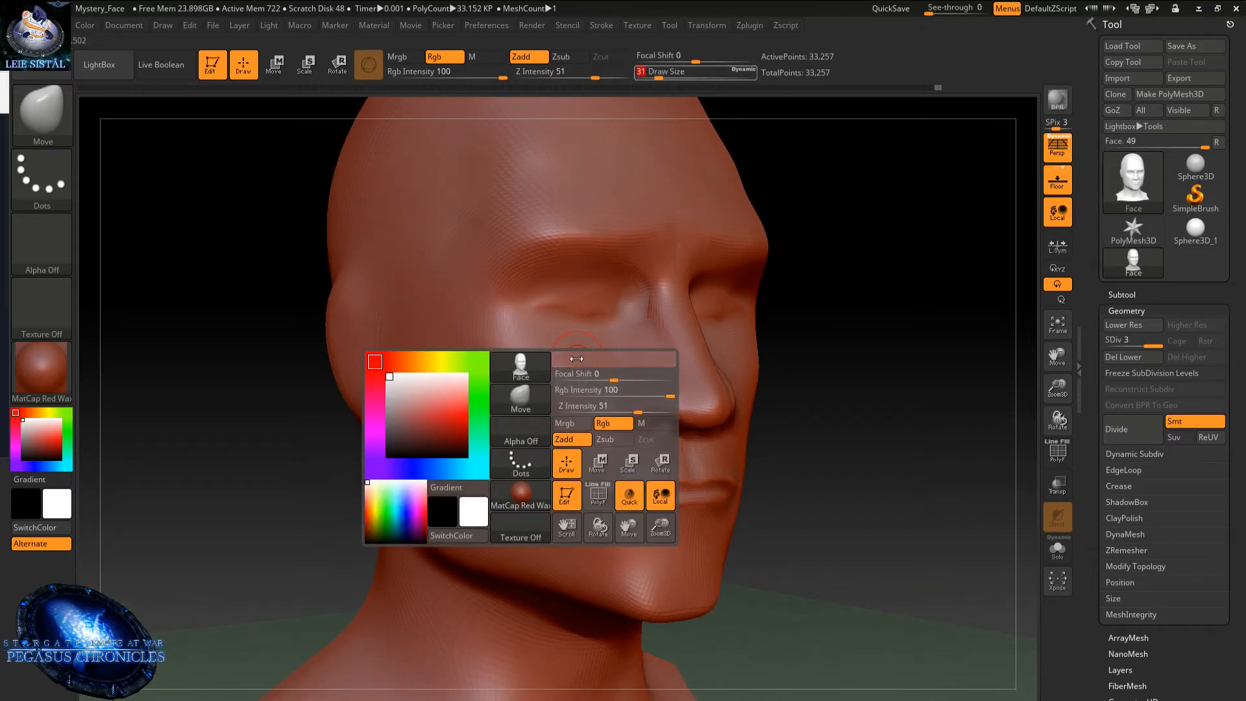
{"action": "left_click", "coordinate": [50, 105]}
{"action": "left_click", "coordinate": [184, 125]}
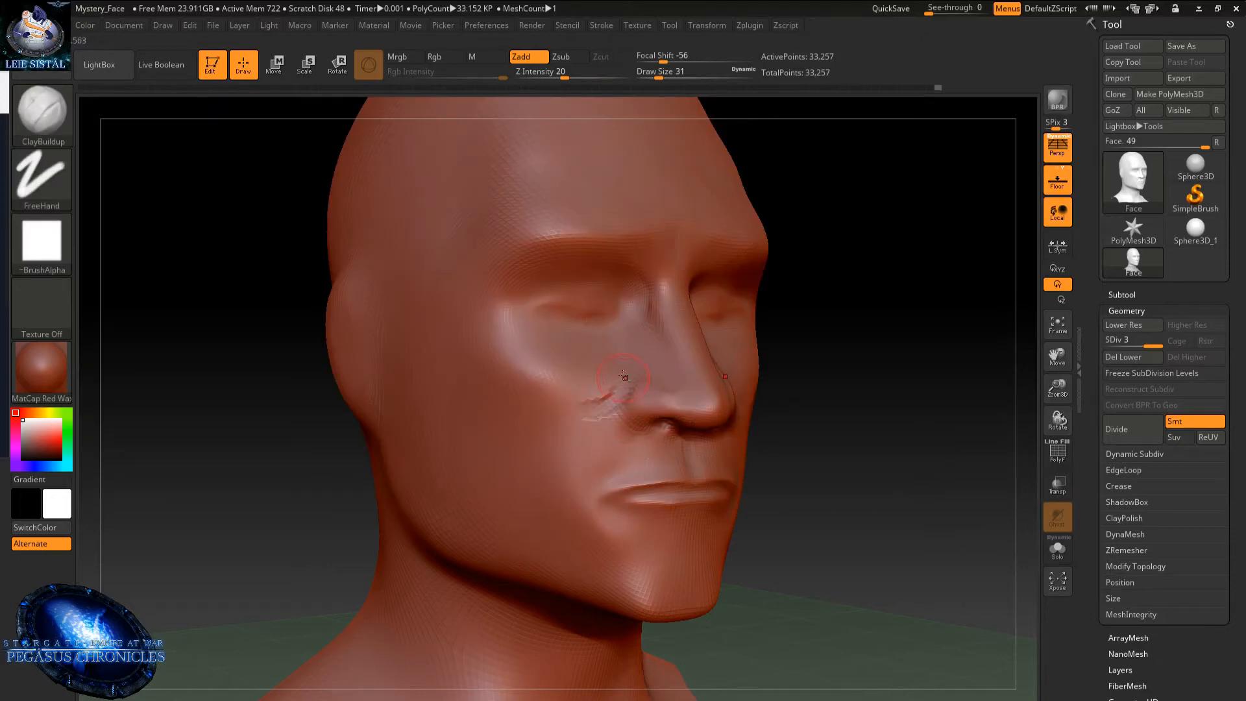
- Build up clay where the nostril wings meet the cheeks and smooth the strokes
{"action": "key", "text": "shift"}
{"action": "left_click_drag", "start_coordinate": [701, 484], "coordinate": [716, 487]}
{"action": "mouse_move", "coordinate": [621, 434]}
{"action": "right_mouse_down"}
{"action": "mouse_move", "coordinate": [590, 414]}
{"action": "mouse_move", "coordinate": [621, 400]}
{"action": "right_mouse_up"}
{"action": "mouse_move", "coordinate": [620, 401]}
{"action": "left_mouse_down"}
{"action": "mouse_move", "coordinate": [586, 411]}
{"action": "mouse_move", "coordinate": [601, 418]}
{"action": "mouse_move", "coordinate": [579, 433]}
{"action": "mouse_move", "coordinate": [598, 444]}
{"action": "mouse_move", "coordinate": [559, 437]}
{"action": "mouse_move", "coordinate": [580, 443]}
{"action": "left_mouse_up"}
{"action": "mouse_move", "coordinate": [639, 433]}
{"action": "right_mouse_down"}
{"action": "mouse_move", "coordinate": [608, 428]}
{"action": "mouse_move", "coordinate": [617, 490]}
{"action": "right_mouse_up"}
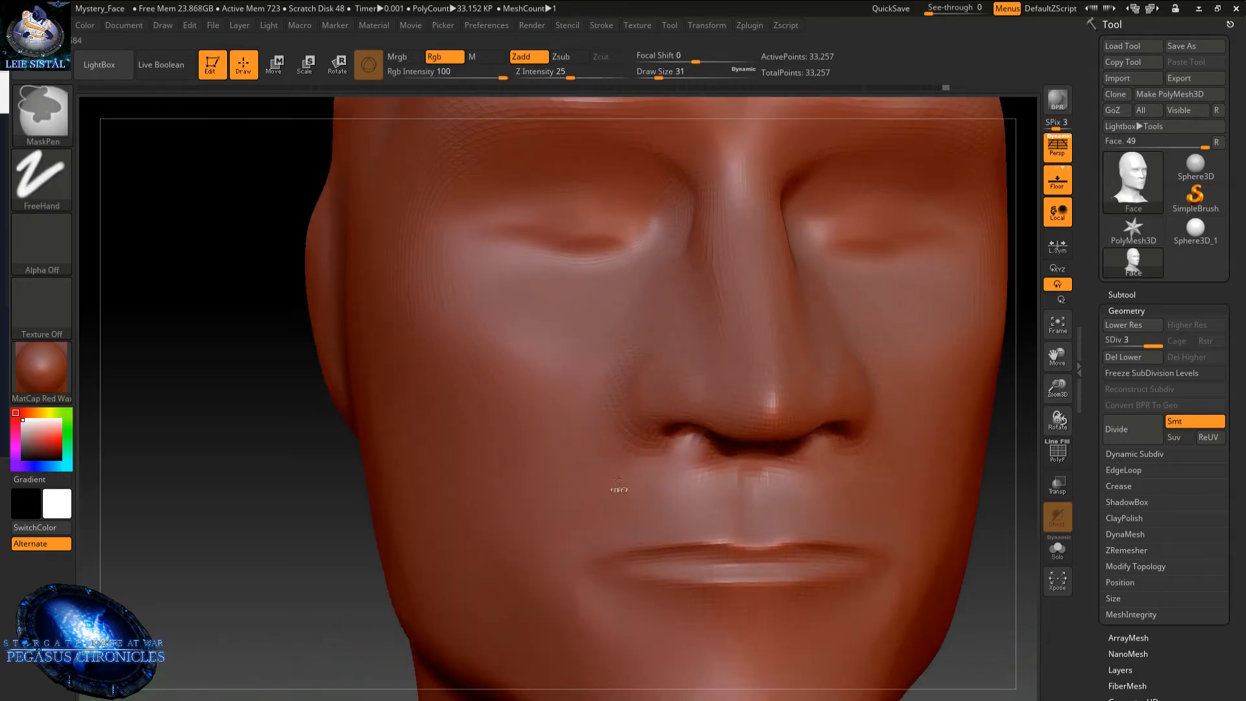
{"action": "mouse_move", "coordinate": [626, 457]}
{"action": "left_mouse_down"}
{"action": "mouse_move", "coordinate": [591, 425]}
{"action": "mouse_move", "coordinate": [610, 444]}
{"action": "mouse_move", "coordinate": [605, 428]}
{"action": "left_mouse_up"}
{"action": "right_click_drag", "start_coordinate": [606, 406], "coordinate": [642, 393]}
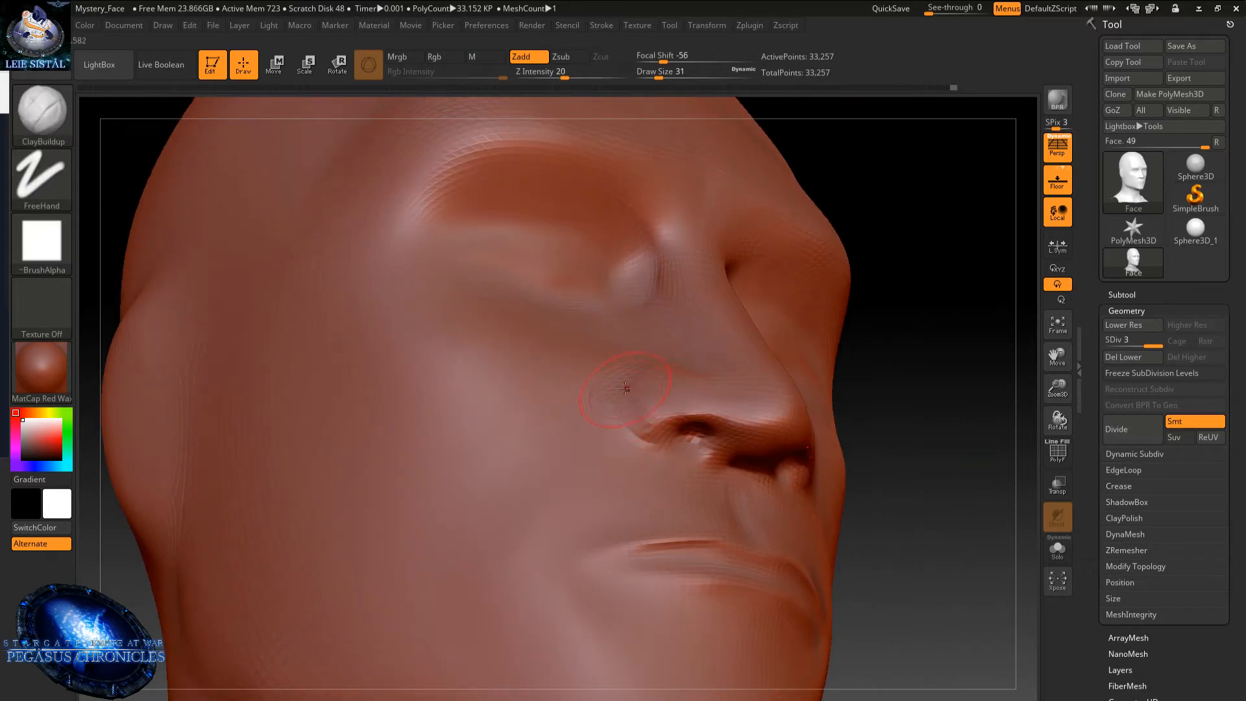
{"action": "mouse_move", "coordinate": [626, 389]}
{"action": "left_mouse_down"}
{"action": "mouse_move", "coordinate": [640, 428]}
{"action": "mouse_move", "coordinate": [642, 404]}
{"action": "mouse_move", "coordinate": [610, 419]}
{"action": "left_mouse_up"}
{"action": "right_click_drag", "start_coordinate": [613, 429], "coordinate": [606, 458]}
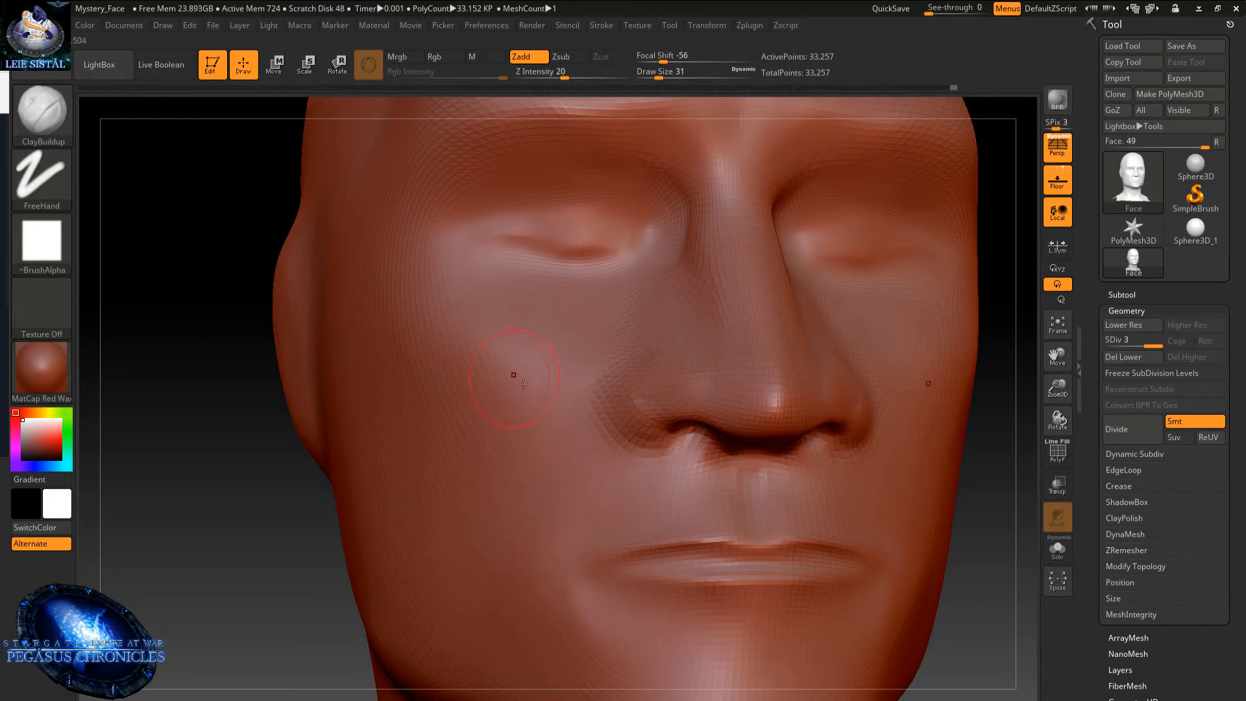
- Carve the crease around the nostril wings toward the upper lip and smooth the surrounding area
{"action": "right_click_drag", "start_coordinate": [483, 357], "coordinate": [590, 413]}
{"action": "mouse_move", "coordinate": [590, 393]}
{"action": "left_mouse_down"}
{"action": "mouse_move", "coordinate": [503, 477]}
{"action": "mouse_move", "coordinate": [559, 427]}
{"action": "left_mouse_up"}
{"action": "left_click_drag", "start_coordinate": [536, 507], "coordinate": [536, 489], "text": "shift"}
{"action": "right_click_drag", "start_coordinate": [573, 442], "coordinate": [578, 434]}
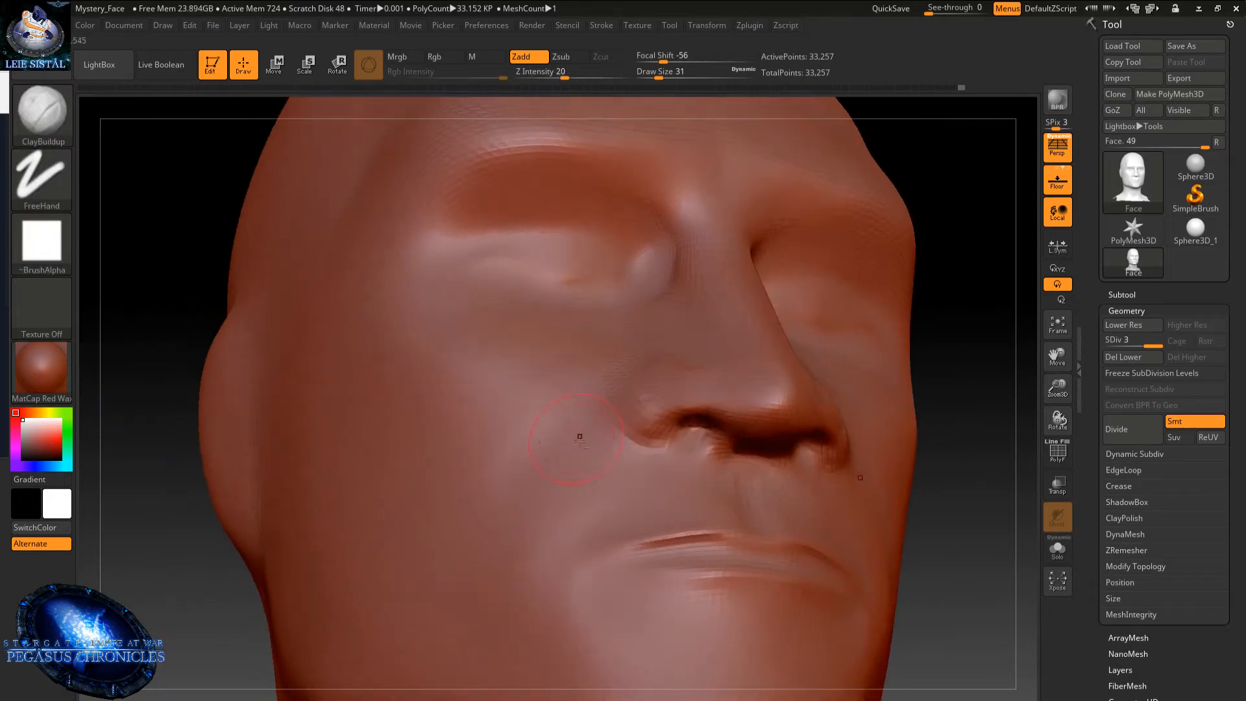
{"action": "mouse_move", "coordinate": [610, 447]}
{"action": "left_mouse_down", "text": "alt"}
{"action": "mouse_move", "coordinate": [593, 431]}
{"action": "mouse_move", "coordinate": [704, 458]}
{"action": "left_mouse_up", "text": "alt"}
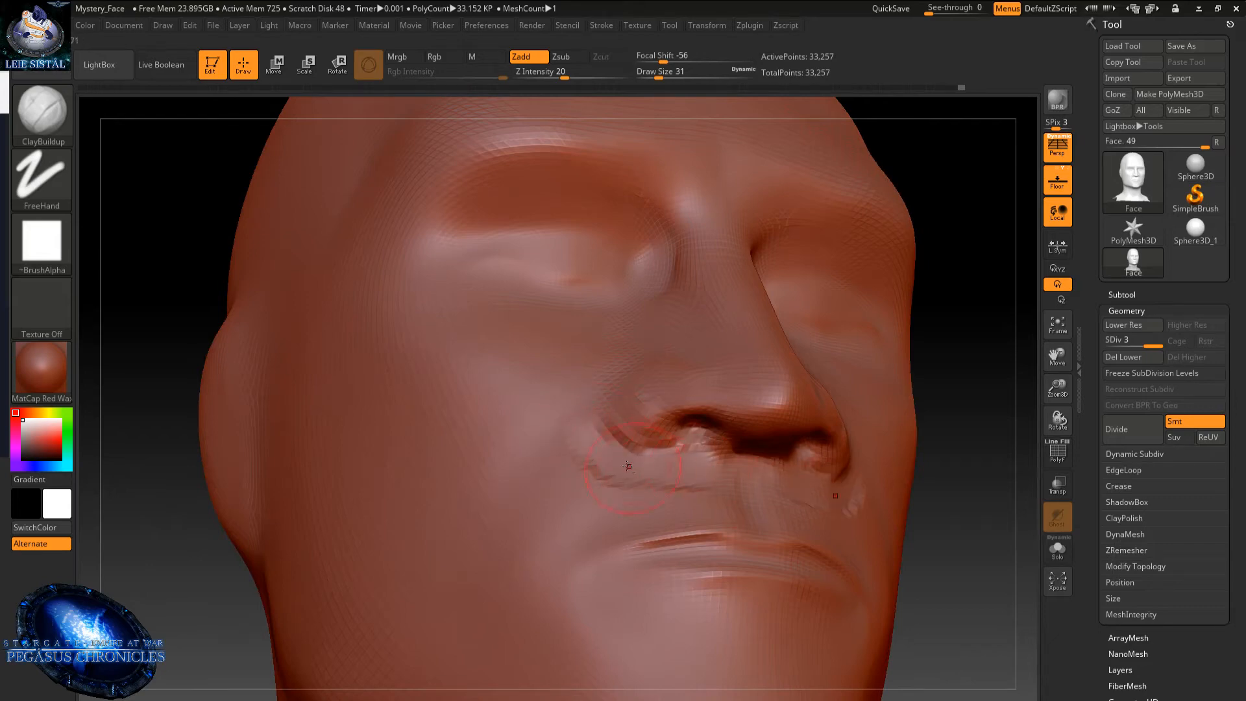
{"action": "left_click_drag", "start_coordinate": [600, 425], "coordinate": [667, 492], "text": "shift"}
{"action": "right_click_drag", "start_coordinate": [666, 493], "coordinate": [659, 539]}
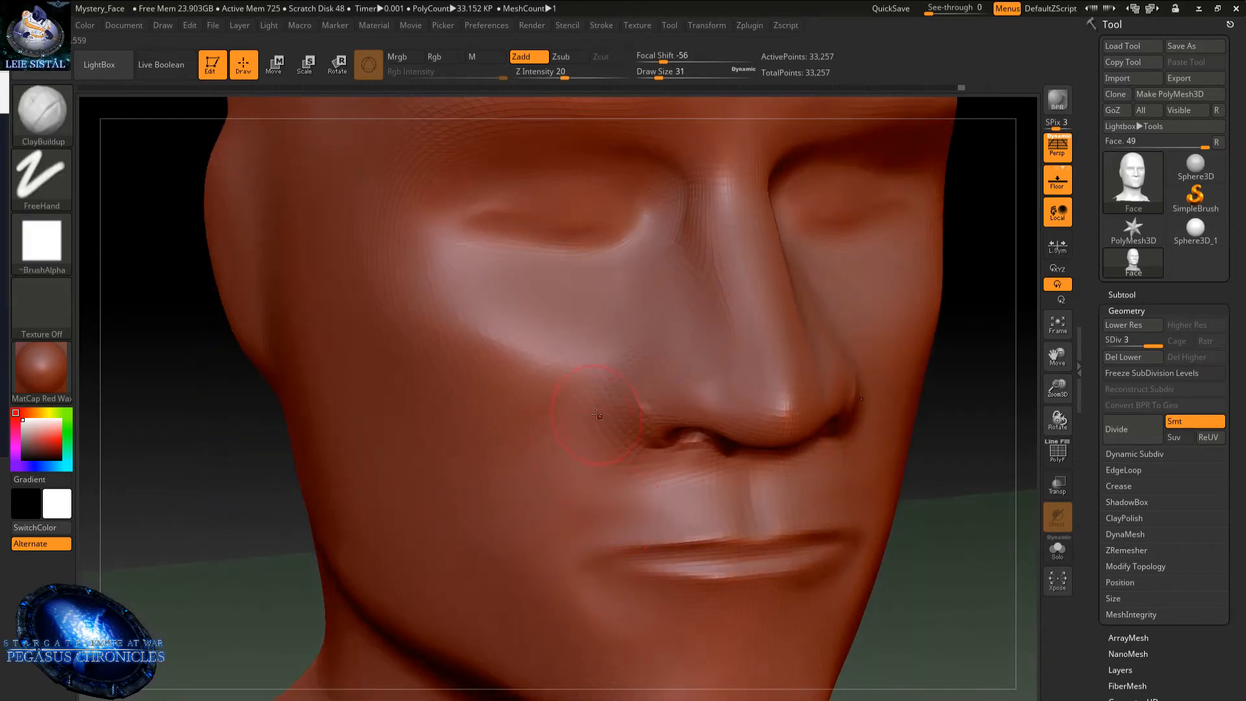
- Hollow the cheeks diagonally from beside the nostrils toward the jaw and smooth the transition
{"action": "left_click_drag", "start_coordinate": [566, 422], "coordinate": [457, 499], "text": "alt"}
{"action": "key", "text": "shift"}
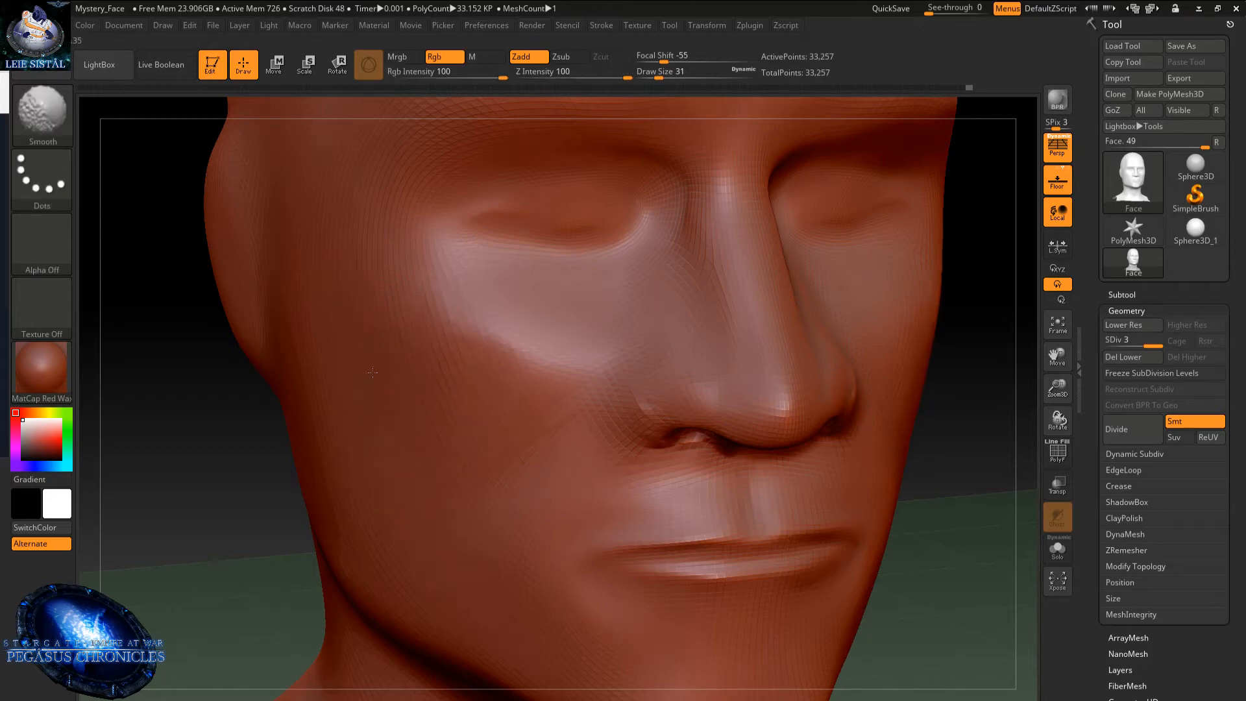
{"action": "key", "text": "shift"}
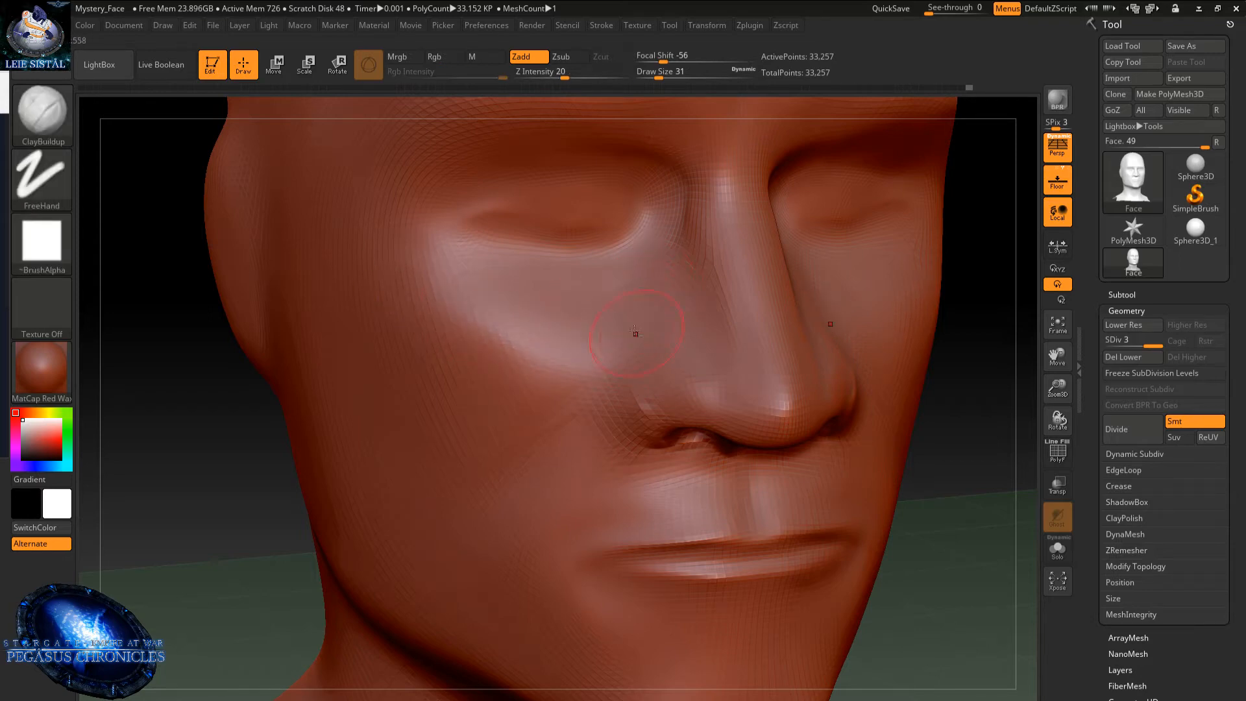
{"action": "key", "text": "shift"}
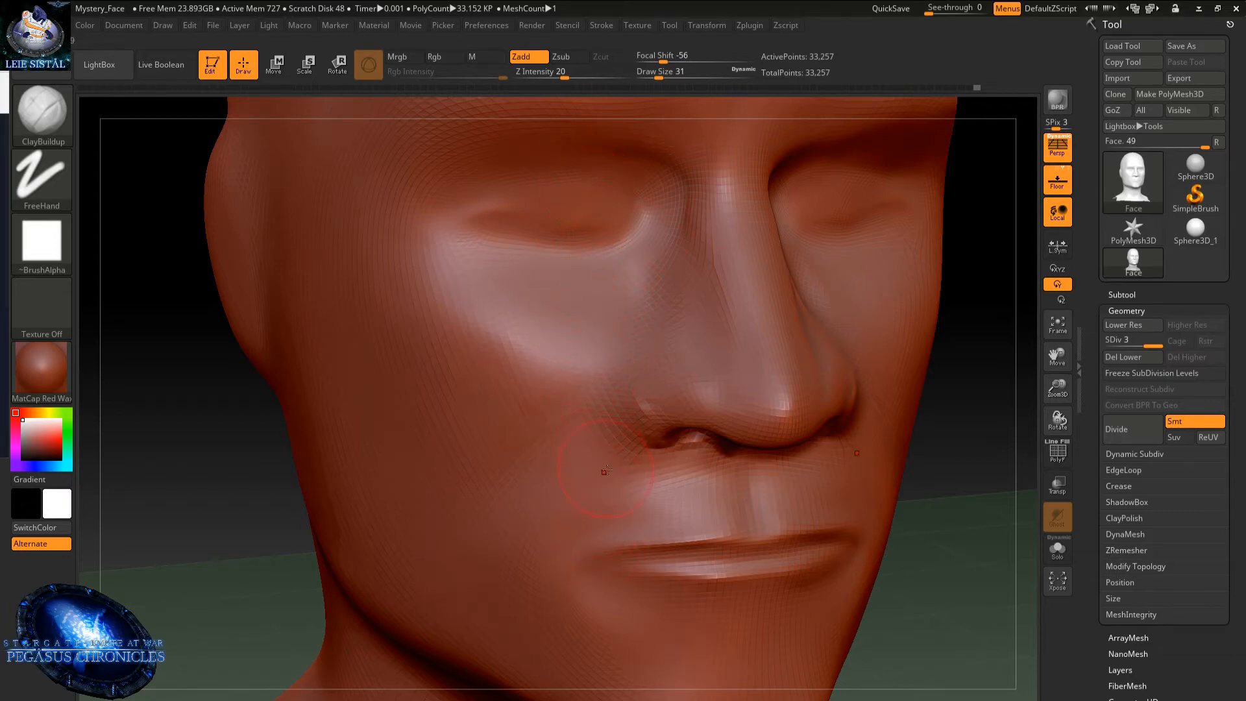
{"action": "right_click_drag", "start_coordinate": [543, 341], "coordinate": [582, 313], "text": "ctrl"}
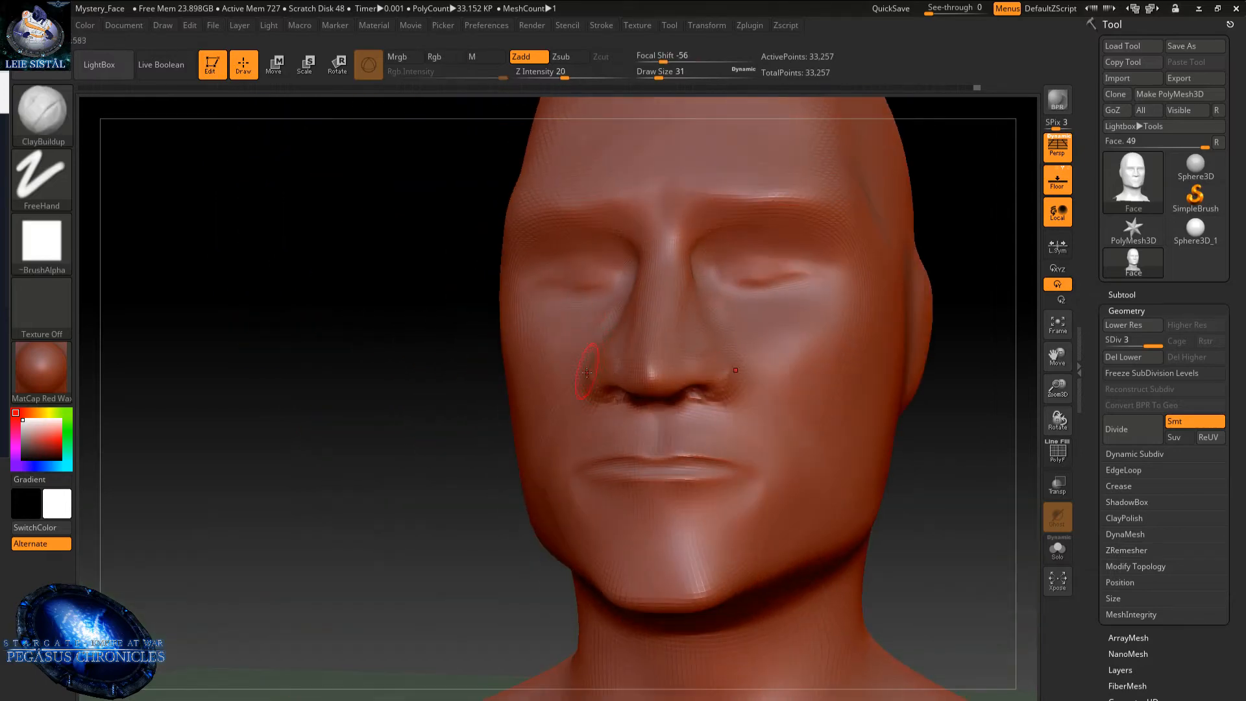
{"action": "right_click_drag", "start_coordinate": [586, 373], "coordinate": [598, 426]}
{"action": "left_click_drag", "start_coordinate": [562, 413], "coordinate": [570, 395], "text": "shift"}
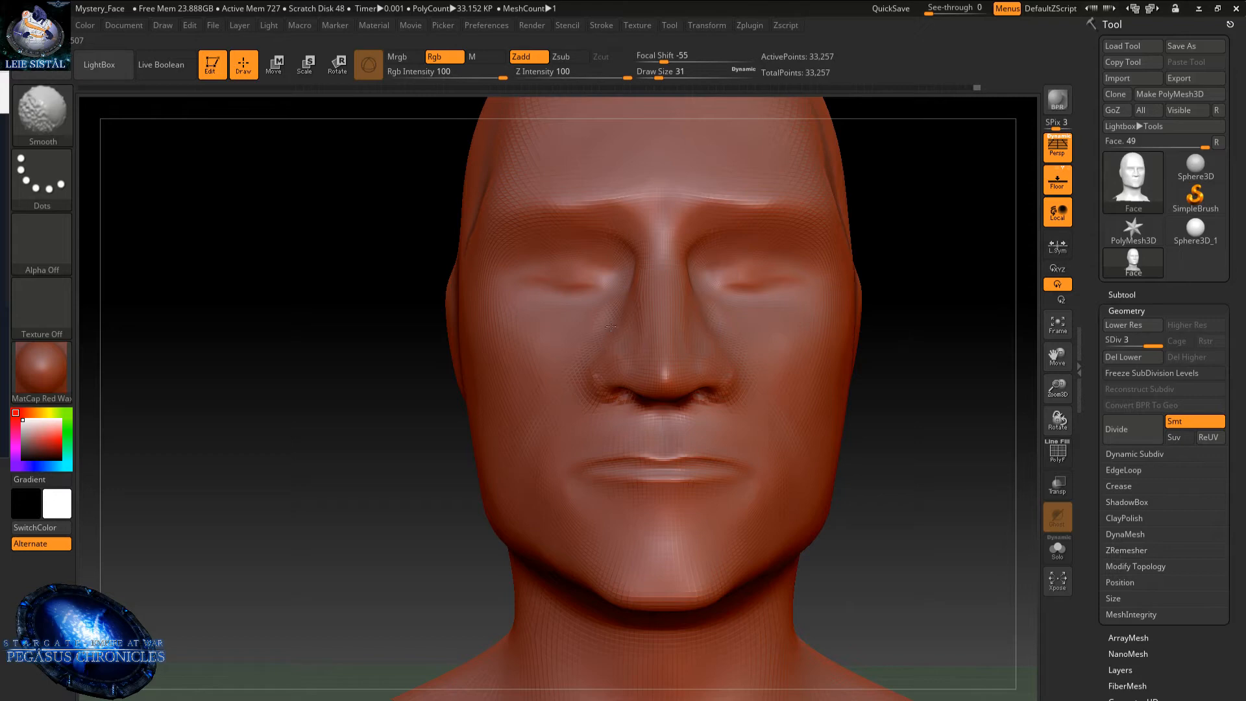
- Sculpt the outer cheekbones below the temples with ClayBuildup and smooth them
{"action": "mouse_move", "coordinate": [611, 326]}
{"action": "right_mouse_down"}
{"action": "mouse_move", "coordinate": [624, 321]}
{"action": "mouse_move", "coordinate": [597, 319]}
{"action": "right_mouse_up"}
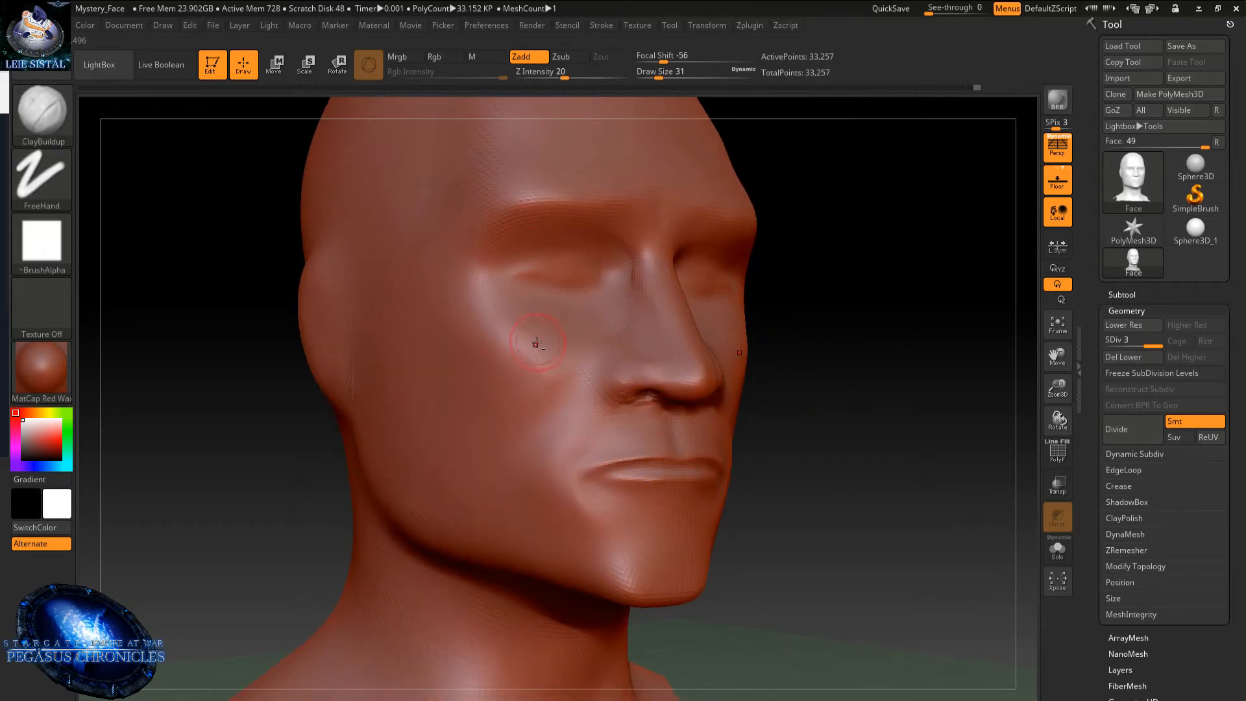
{"action": "right_click_drag", "start_coordinate": [535, 344], "coordinate": [570, 370]}
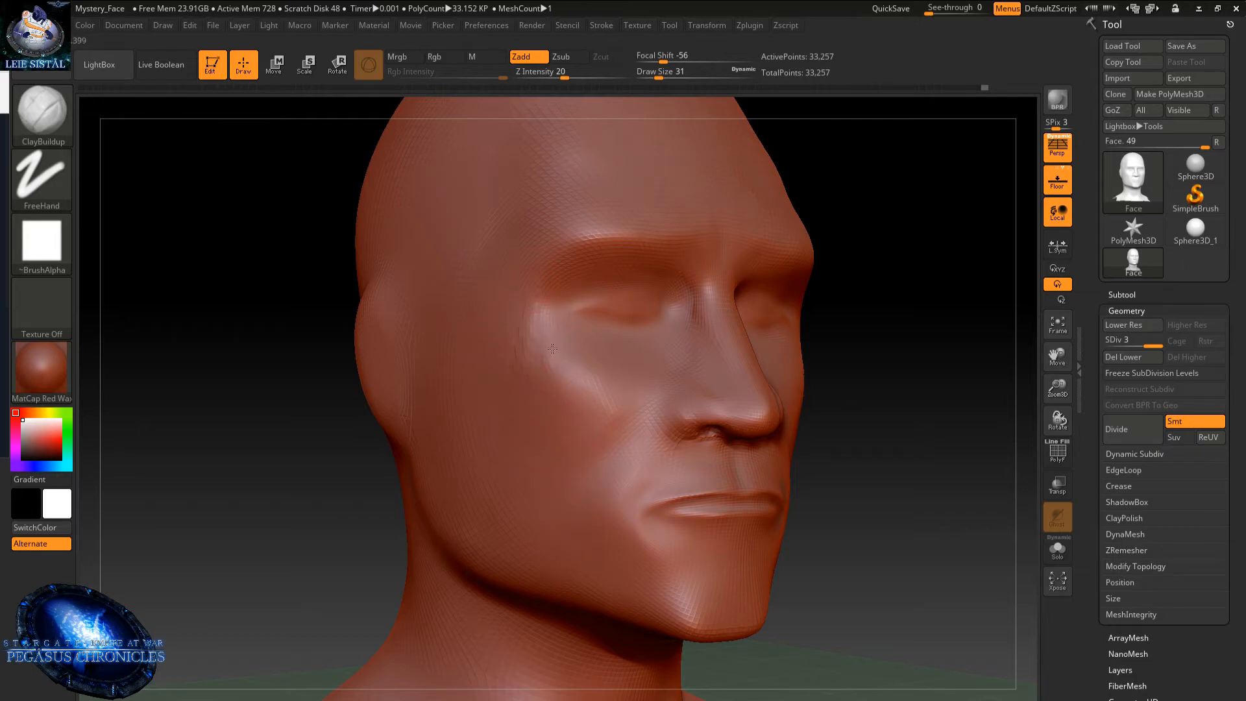
{"action": "key", "text": "shift"}
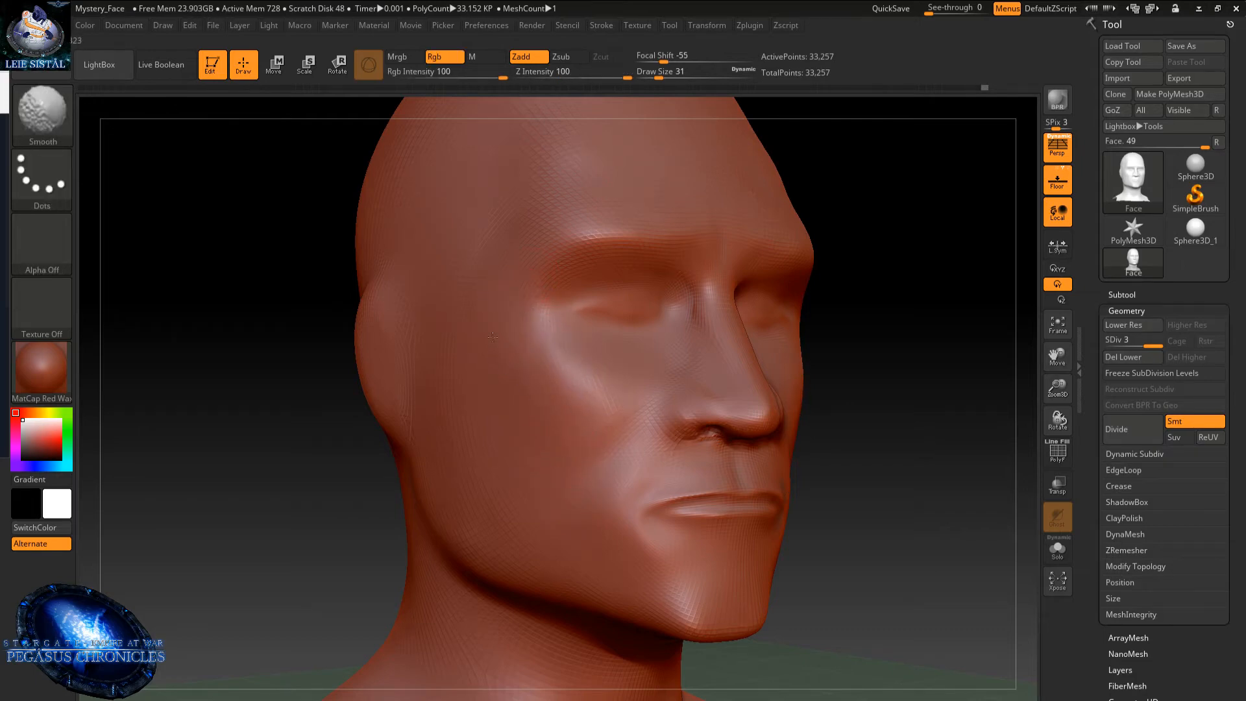
{"action": "right_click_drag", "start_coordinate": [498, 340], "coordinate": [506, 304]}
- Smooth the outer brow area, add clay along the upper eyelids and blend it in
{"action": "key", "text": "shift"}
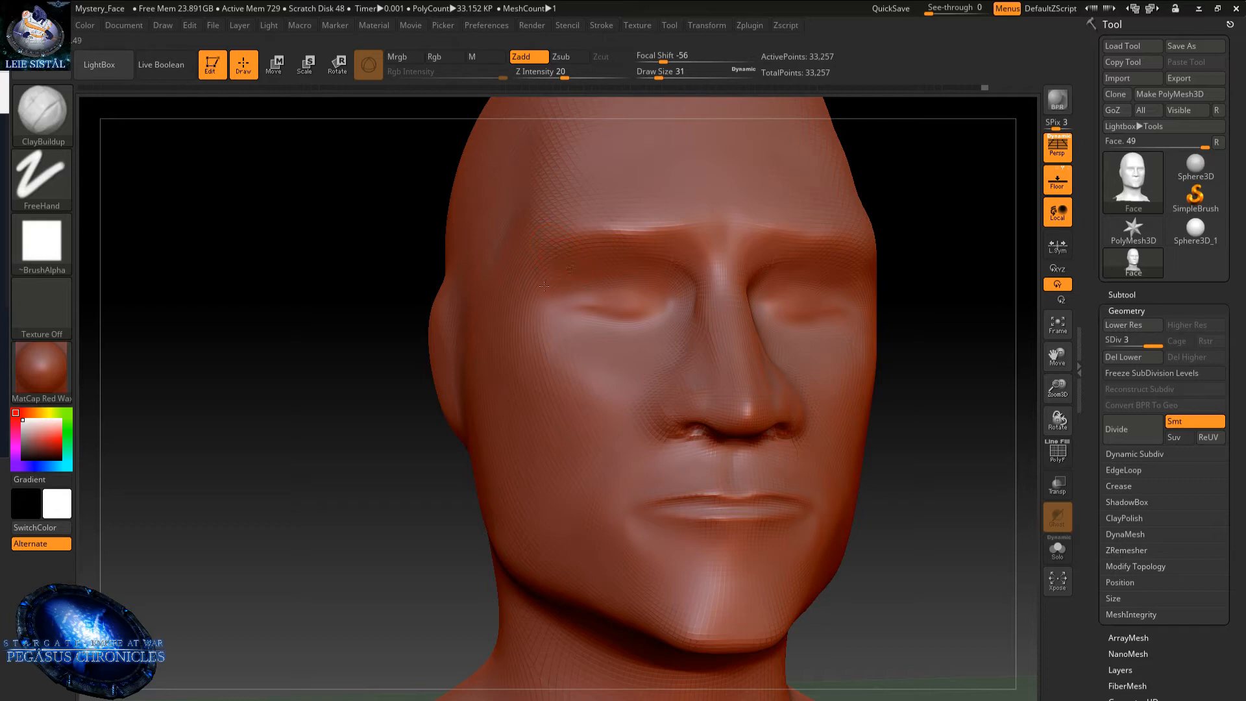
{"action": "key", "text": "shift"}
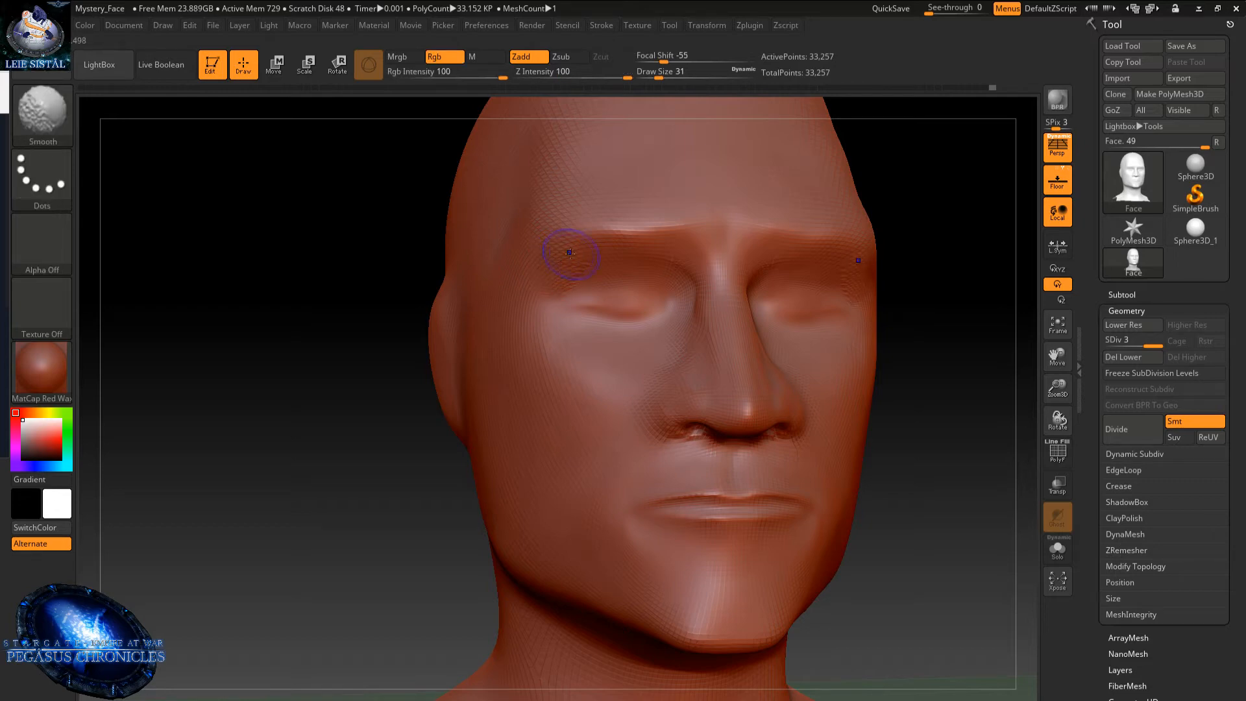
{"action": "mouse_move", "coordinate": [639, 256]}
{"action": "left_mouse_down"}
{"action": "mouse_move", "coordinate": [587, 258]}
{"action": "mouse_move", "coordinate": [639, 249]}
{"action": "mouse_move", "coordinate": [613, 250]}
{"action": "mouse_move", "coordinate": [625, 263]}
{"action": "left_mouse_up"}
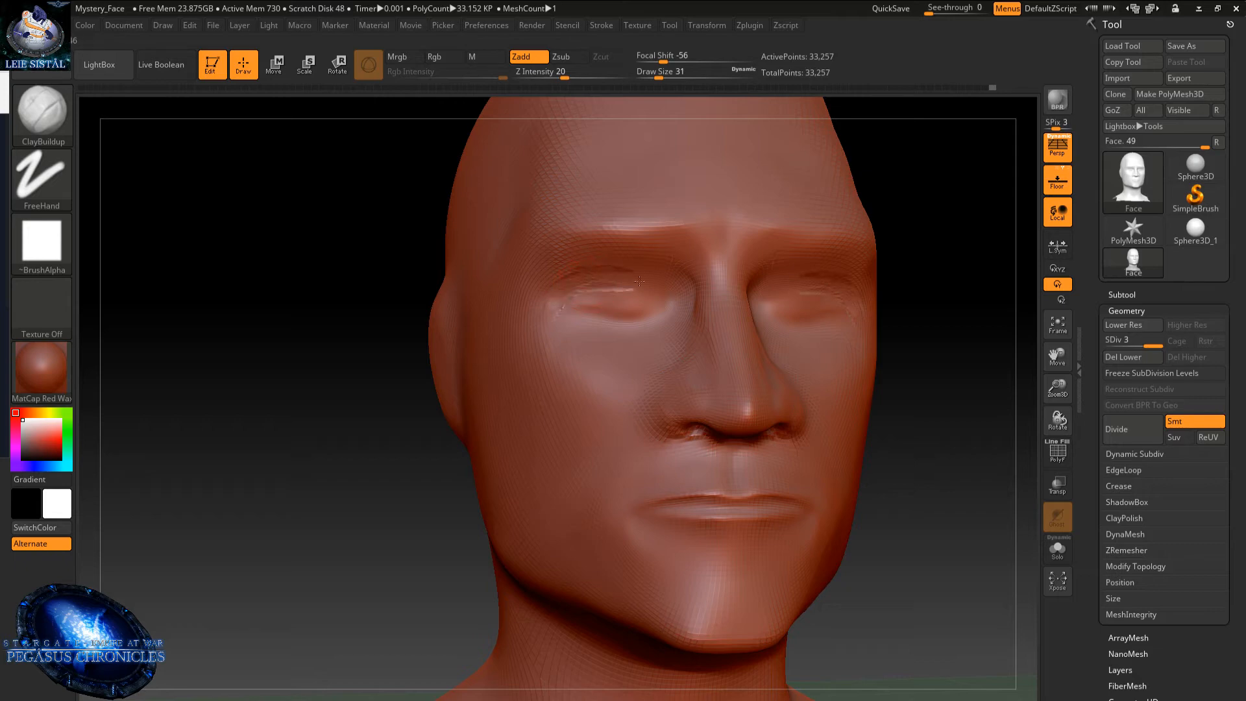
{"action": "key", "text": "shift"}
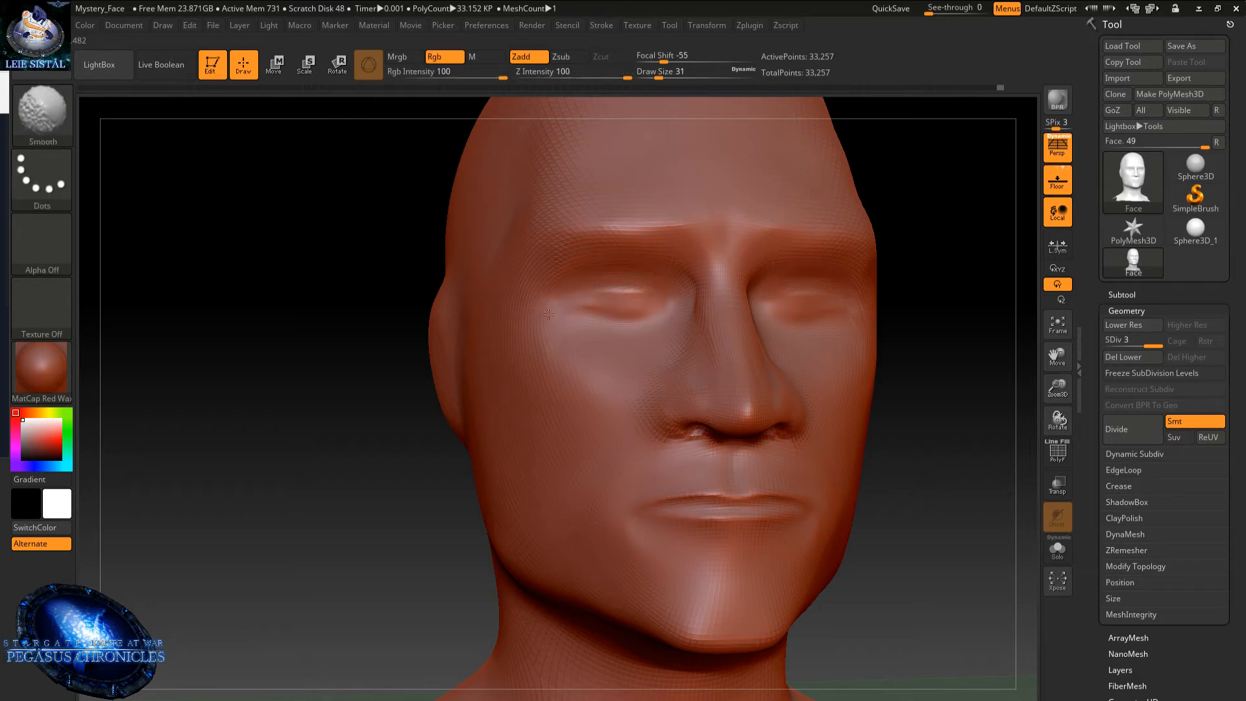
- Sculpt the outer corners of the eye sockets with ClayBuildup and smooth the strokes
{"action": "right_click_drag", "start_coordinate": [550, 312], "coordinate": [529, 295]}
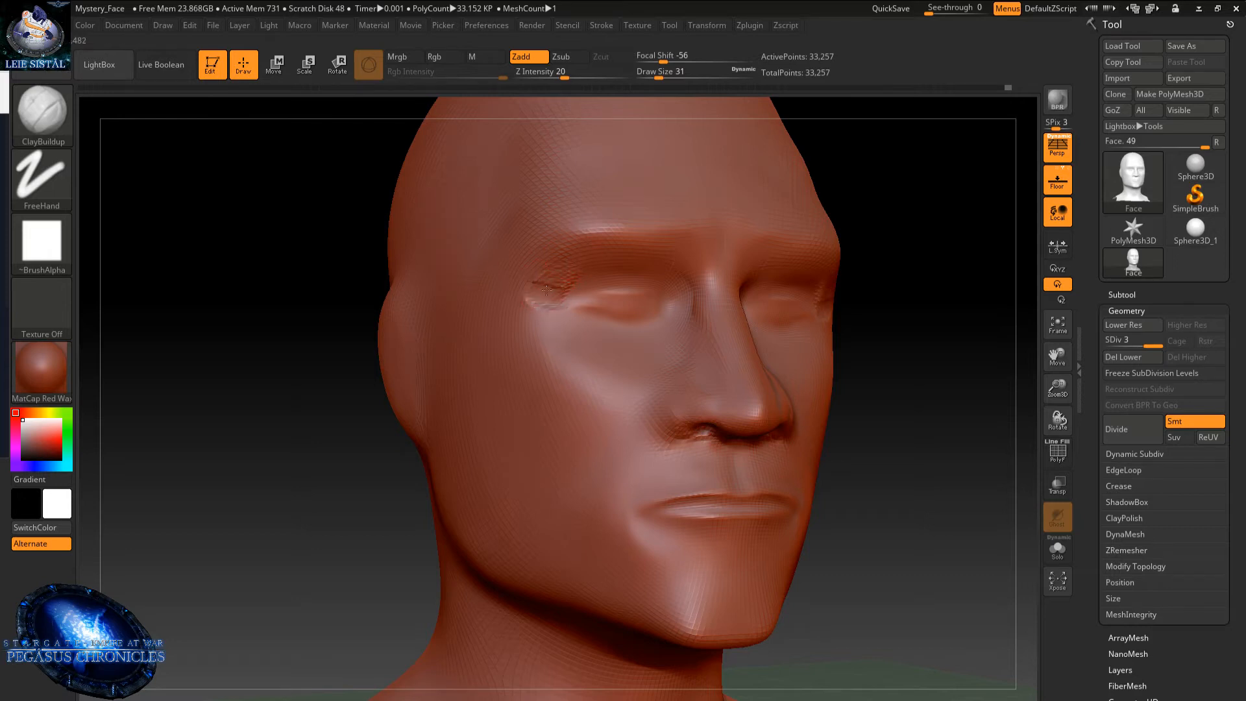
{"action": "key", "text": "shift"}
{"action": "mouse_move", "coordinate": [568, 291]}
{"action": "left_mouse_down"}
{"action": "mouse_move", "coordinate": [559, 286]}
{"action": "mouse_move", "coordinate": [571, 306]}
{"action": "left_mouse_up"}
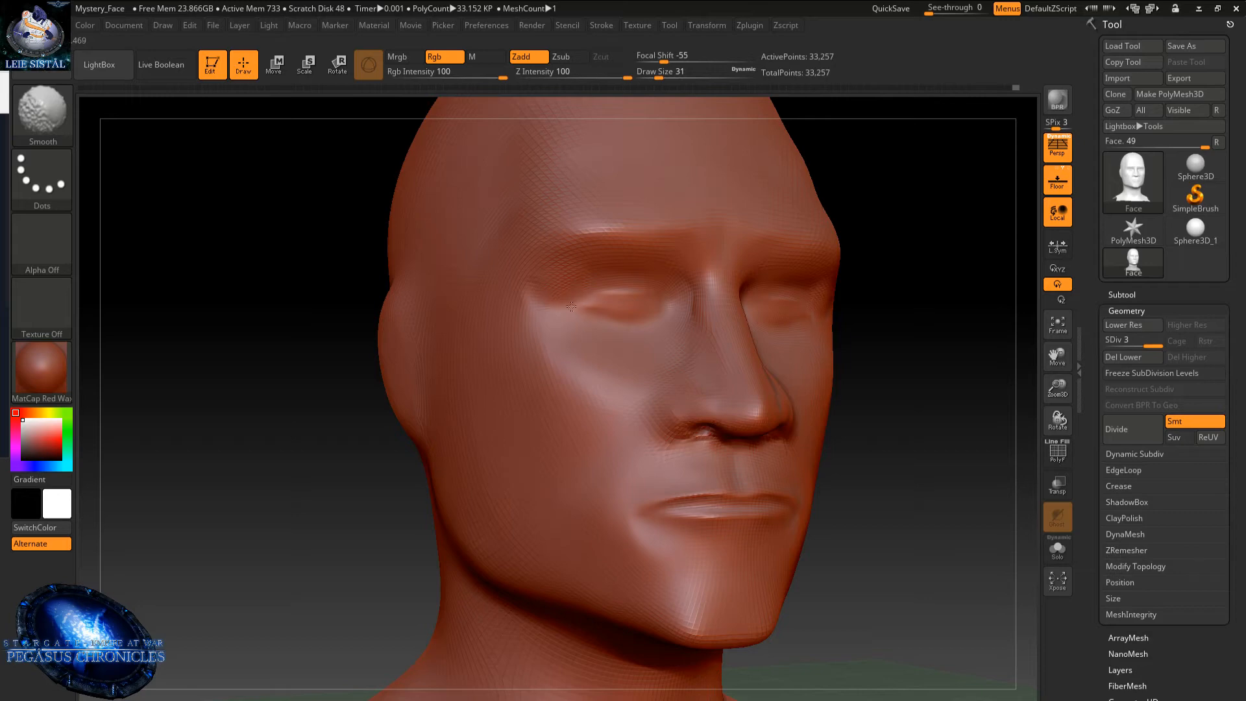
- Shape the outer rim of the eye sockets from the brow ends down to the cheekbones and smooth it
{"action": "right_click_drag", "start_coordinate": [566, 290], "coordinate": [538, 292]}
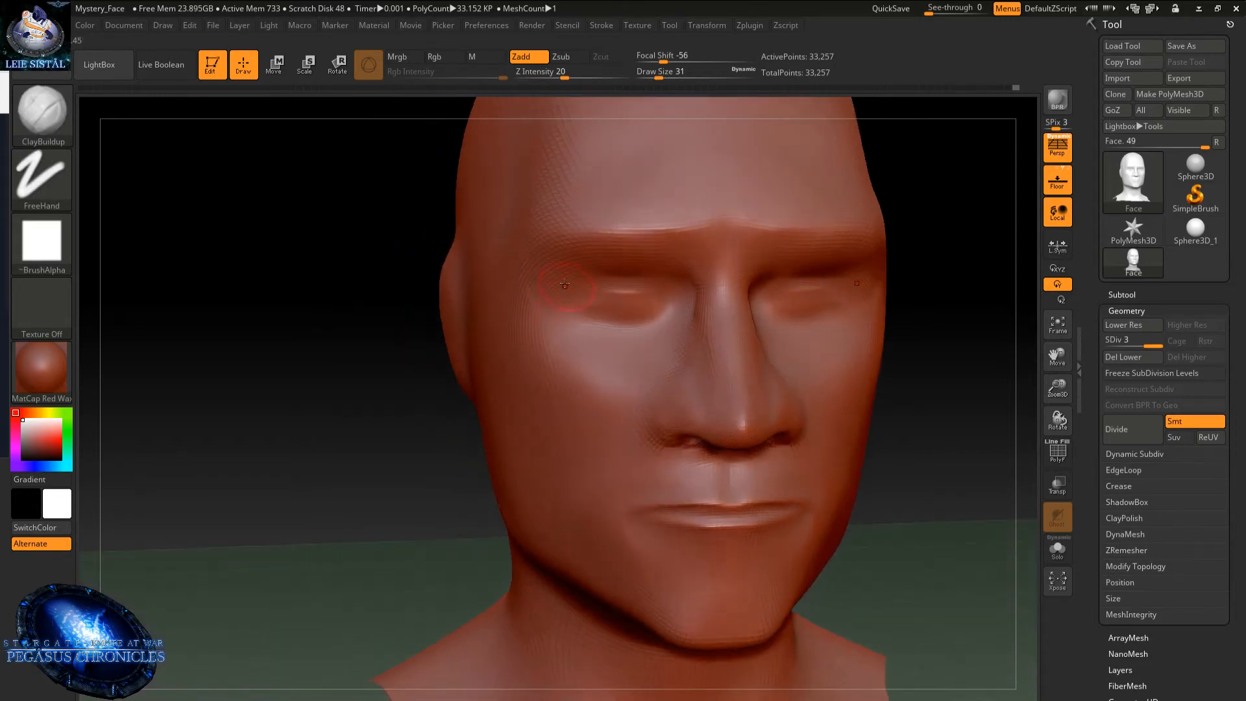
{"action": "mouse_move", "coordinate": [537, 292]}
{"action": "left_mouse_down"}
{"action": "mouse_move", "coordinate": [552, 258]}
{"action": "mouse_move", "coordinate": [555, 295]}
{"action": "left_mouse_up"}
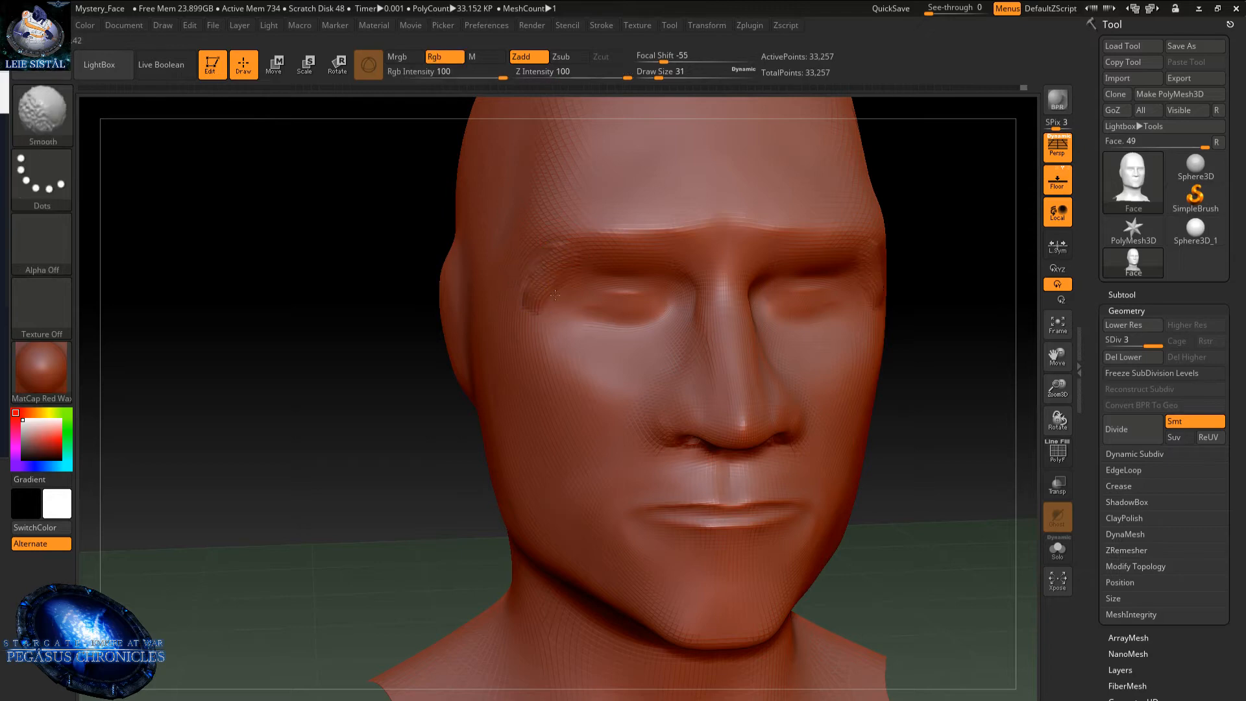
{"action": "right_click_drag", "start_coordinate": [576, 259], "coordinate": [551, 259]}
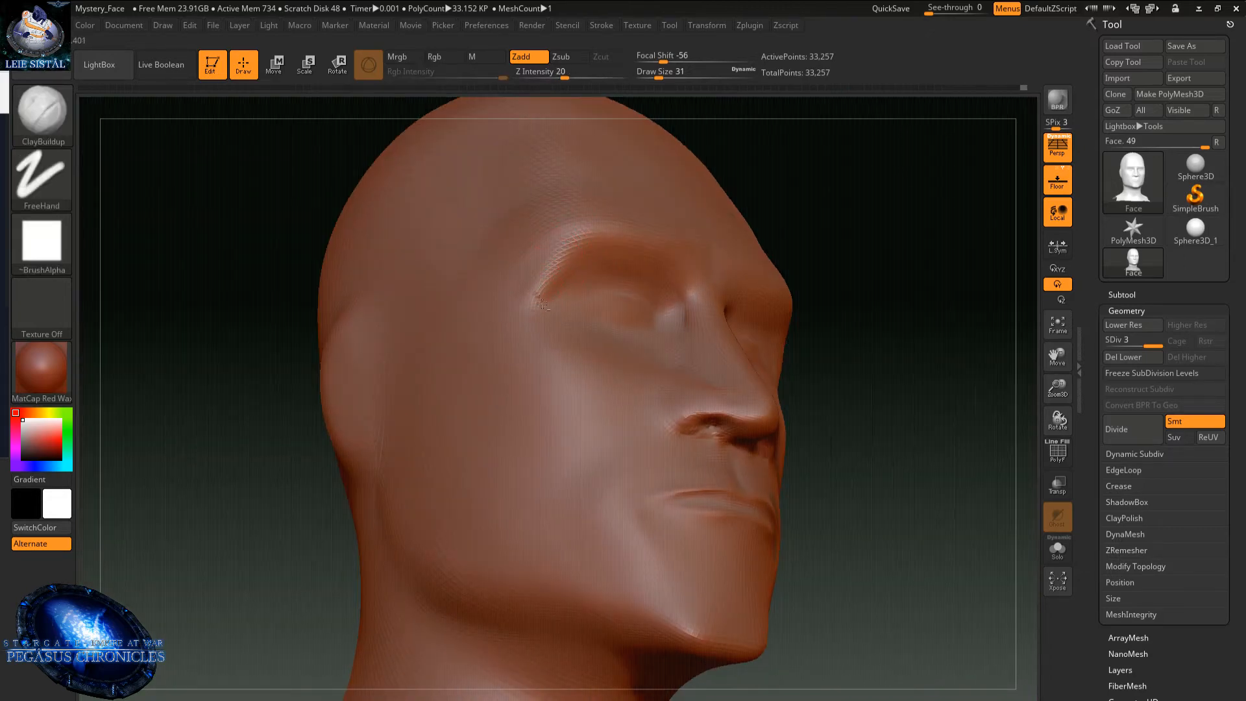
{"action": "mouse_move", "coordinate": [549, 284]}
{"action": "left_mouse_down", "text": "shift"}
{"action": "mouse_move", "coordinate": [538, 300]}
{"action": "mouse_move", "coordinate": [550, 322]}
{"action": "left_mouse_up", "text": "shift"}
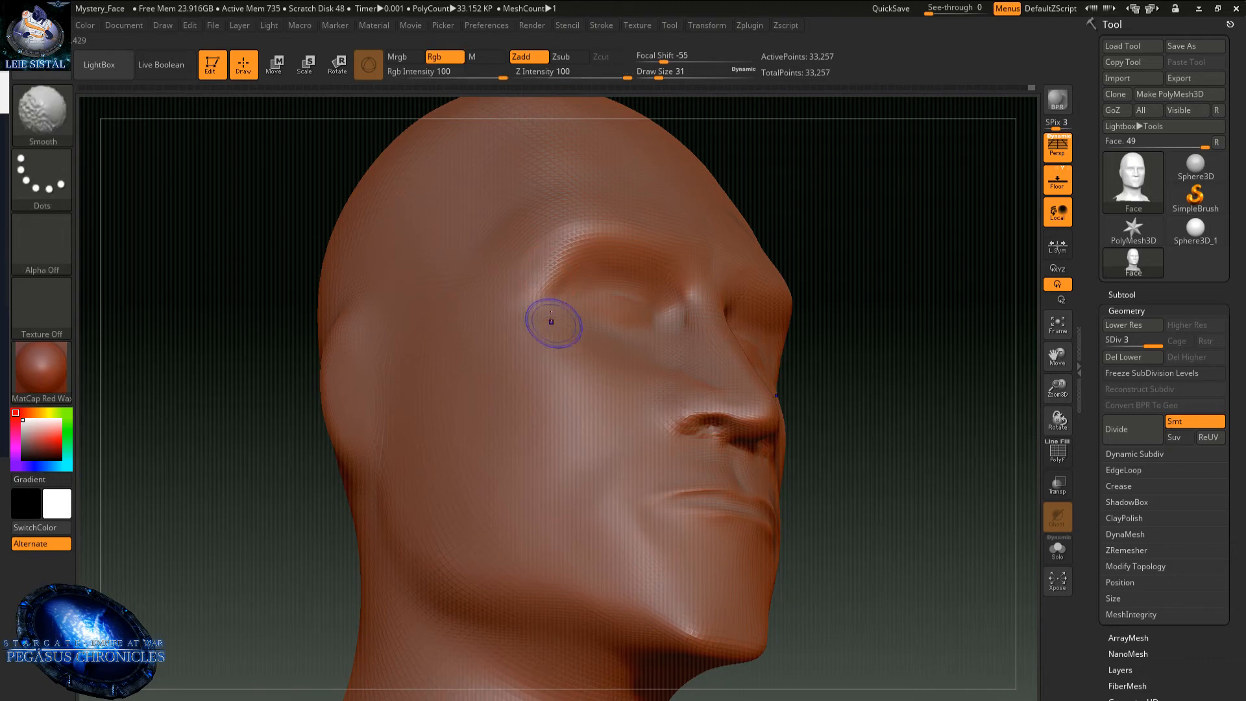
- Build up the cheekbones below the outer eye corners with ClayBuildup and smooth the strokes into the cheeks
{"action": "right_click_drag", "start_coordinate": [551, 323], "coordinate": [525, 314]}
{"action": "mouse_move", "coordinate": [525, 314]}
{"action": "left_mouse_down"}
{"action": "mouse_move", "coordinate": [551, 360]}
{"action": "mouse_move", "coordinate": [509, 345]}
{"action": "left_mouse_up"}
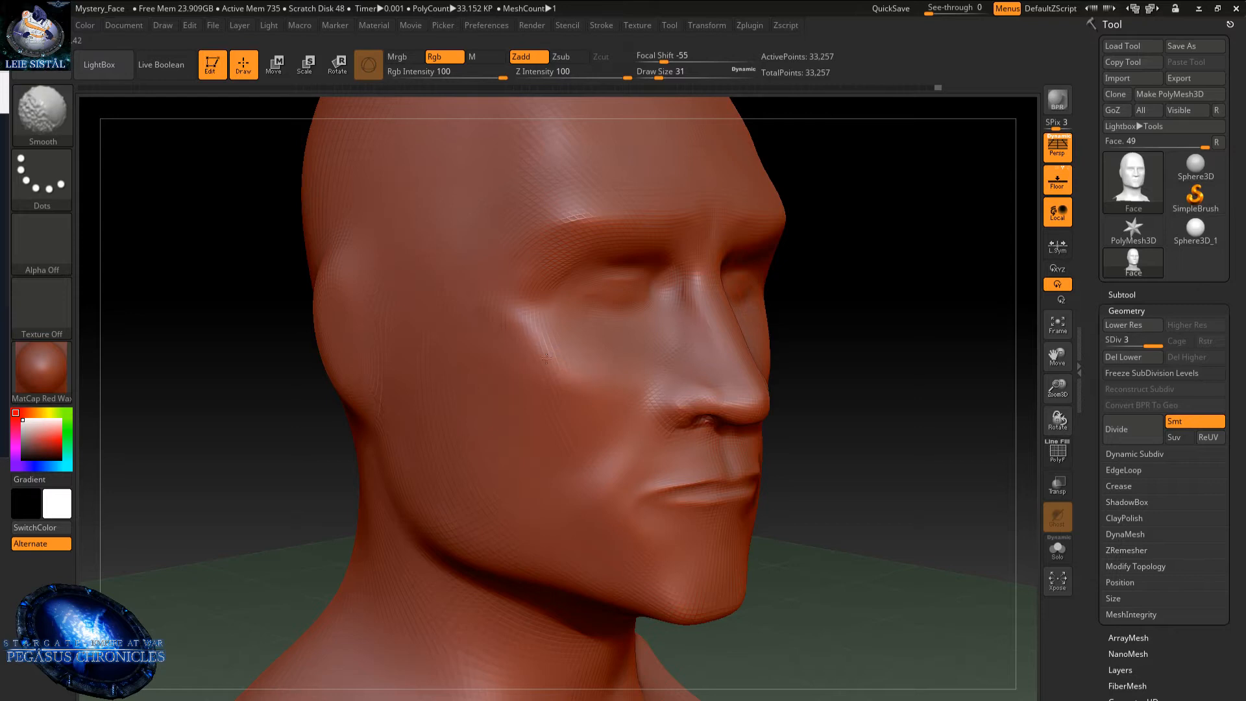
{"action": "right_click_drag", "start_coordinate": [547, 358], "coordinate": [491, 323]}
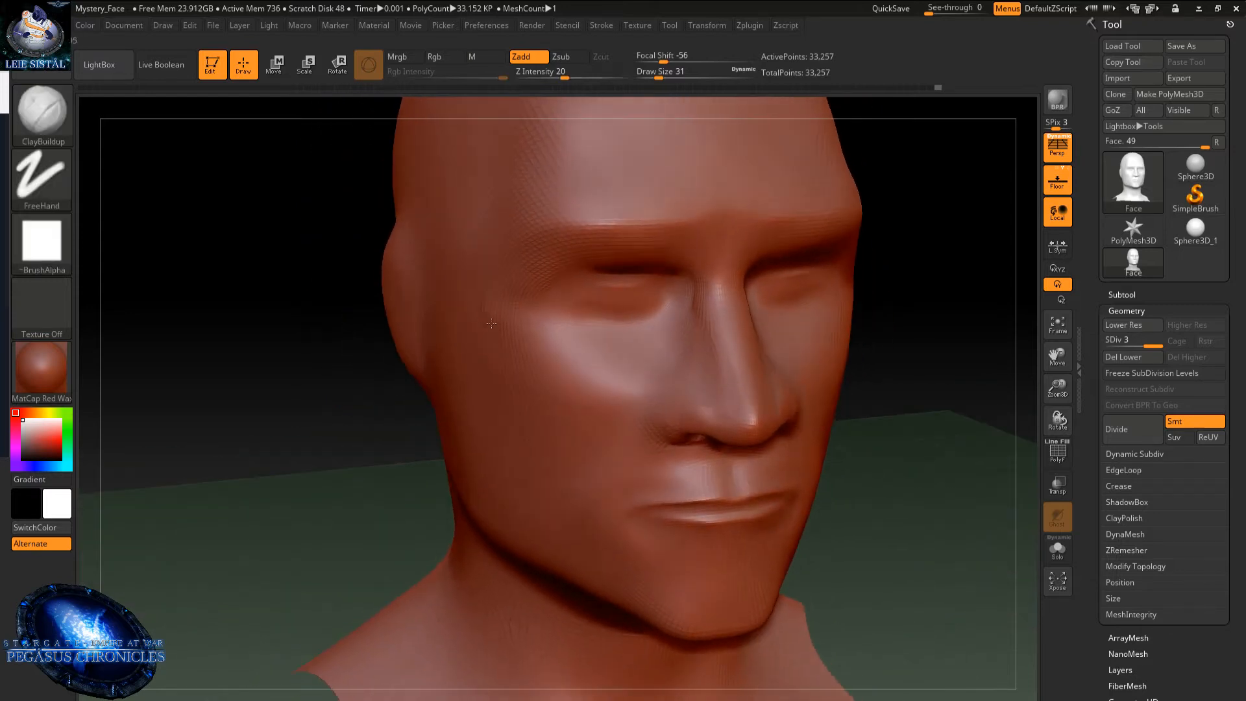
{"action": "mouse_move", "coordinate": [495, 319]}
{"action": "left_mouse_down"}
{"action": "mouse_move", "coordinate": [529, 344]}
{"action": "mouse_move", "coordinate": [512, 356]}
{"action": "mouse_move", "coordinate": [531, 373]}
{"action": "mouse_move", "coordinate": [532, 320]}
{"action": "left_mouse_up"}
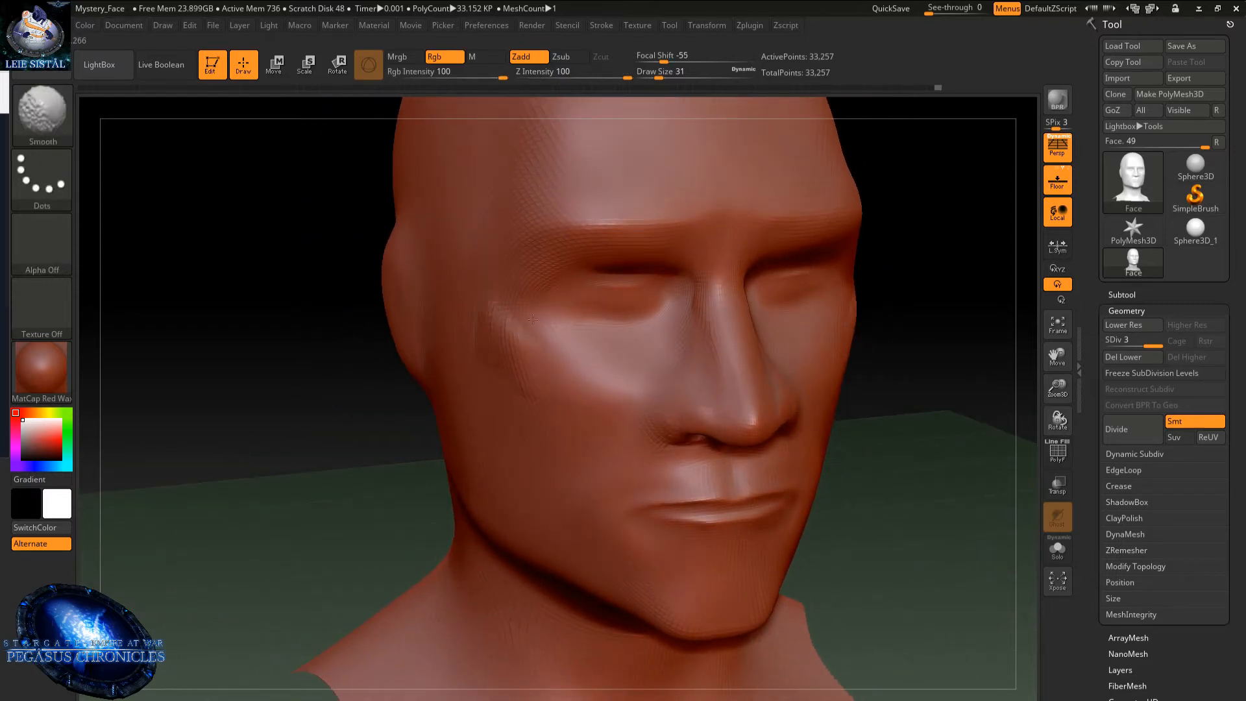
{"action": "mouse_move", "coordinate": [584, 407]}
{"action": "left_mouse_down"}
{"action": "mouse_move", "coordinate": [512, 342]}
{"action": "mouse_move", "coordinate": [558, 383]}
{"action": "mouse_move", "coordinate": [545, 357]}
{"action": "mouse_move", "coordinate": [569, 337]}
{"action": "mouse_move", "coordinate": [555, 379]}
{"action": "left_mouse_up"}
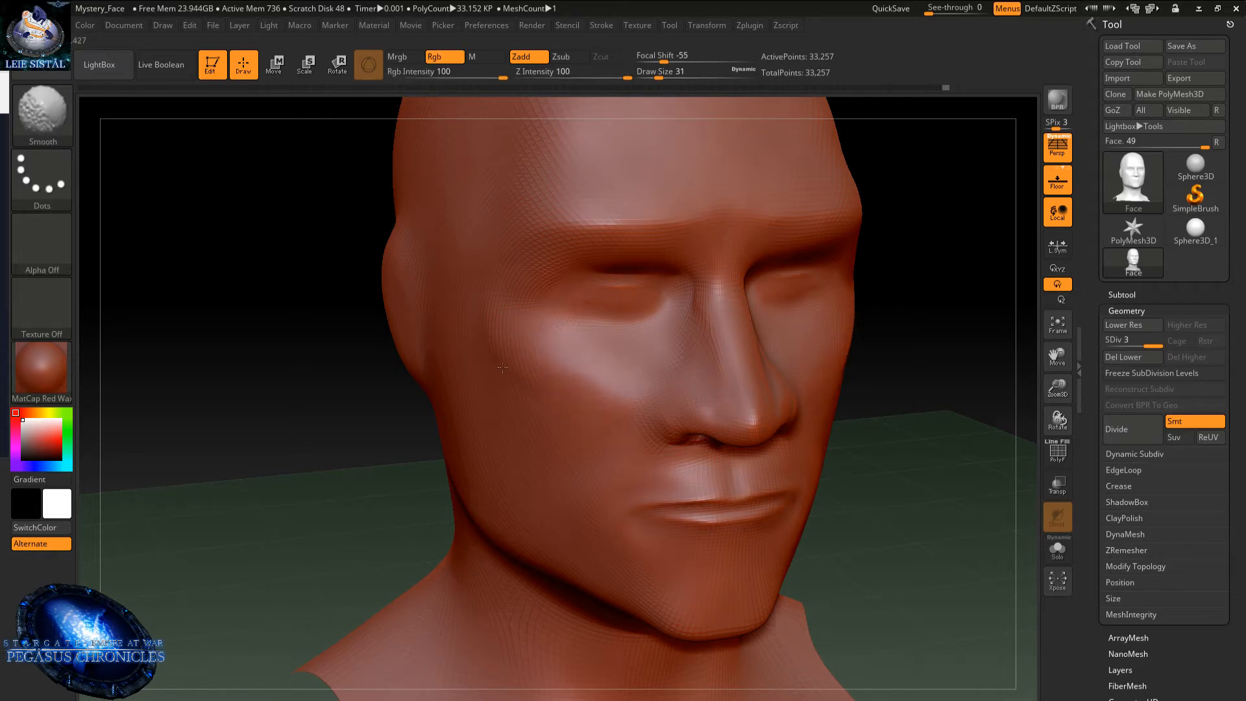
{"action": "mouse_move", "coordinate": [606, 393]}
{"action": "left_mouse_down", "text": "shift"}
{"action": "mouse_move", "coordinate": [491, 329]}
{"action": "mouse_move", "coordinate": [496, 312]}
{"action": "left_mouse_up", "text": "shift"}
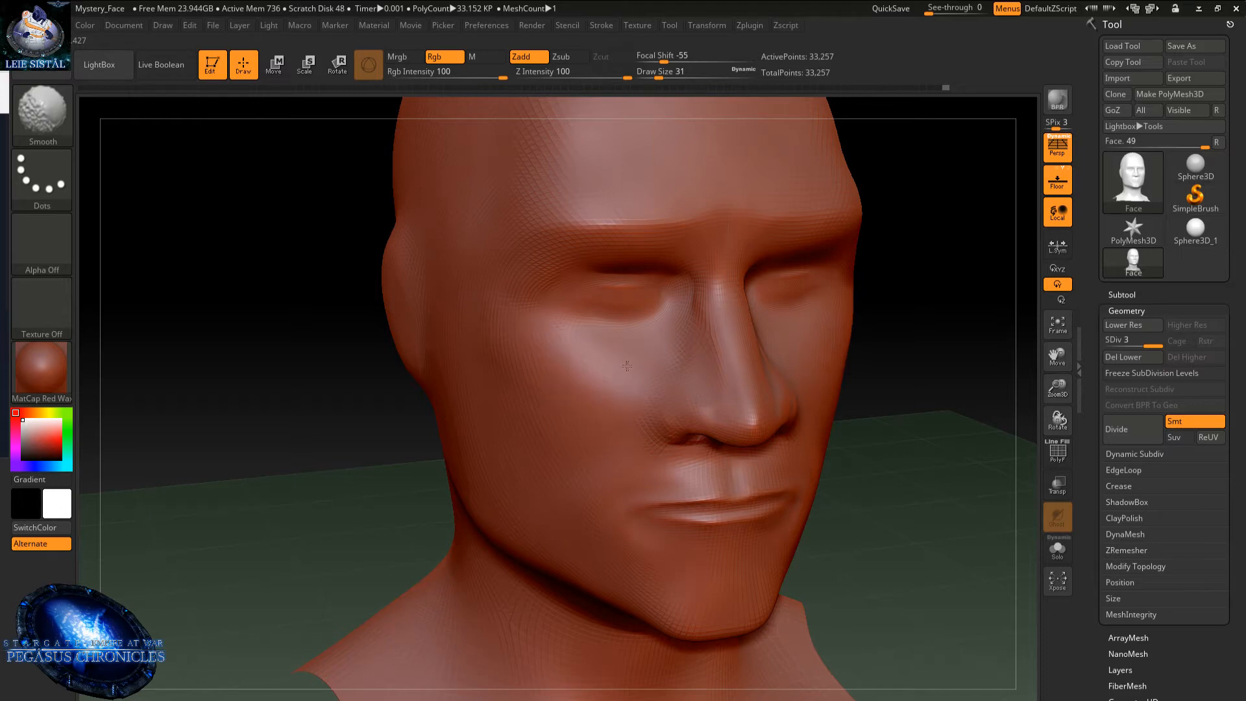
- Smooth the inner eye sockets beside the nose bridge and soften the surface around the nose and cheeks
{"action": "mouse_move", "coordinate": [675, 389]}
{"action": "right_mouse_down"}
{"action": "mouse_move", "coordinate": [587, 371]}
{"action": "mouse_move", "coordinate": [538, 435]}
{"action": "right_mouse_up"}
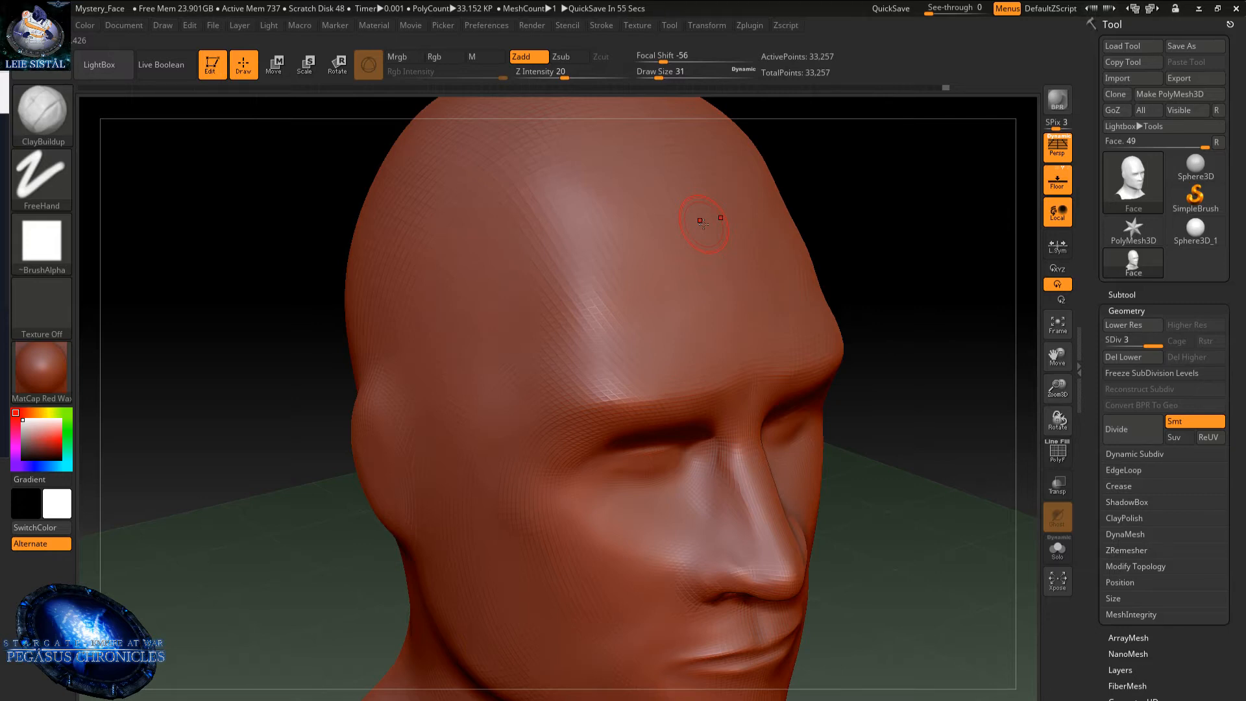
{"action": "mouse_move", "coordinate": [516, 430]}
{"action": "right_mouse_down"}
{"action": "mouse_move", "coordinate": [471, 399]}
{"action": "mouse_move", "coordinate": [471, 268]}
{"action": "right_mouse_up"}
{"action": "left_click_drag", "start_coordinate": [714, 425], "coordinate": [714, 441], "text": "shift"}
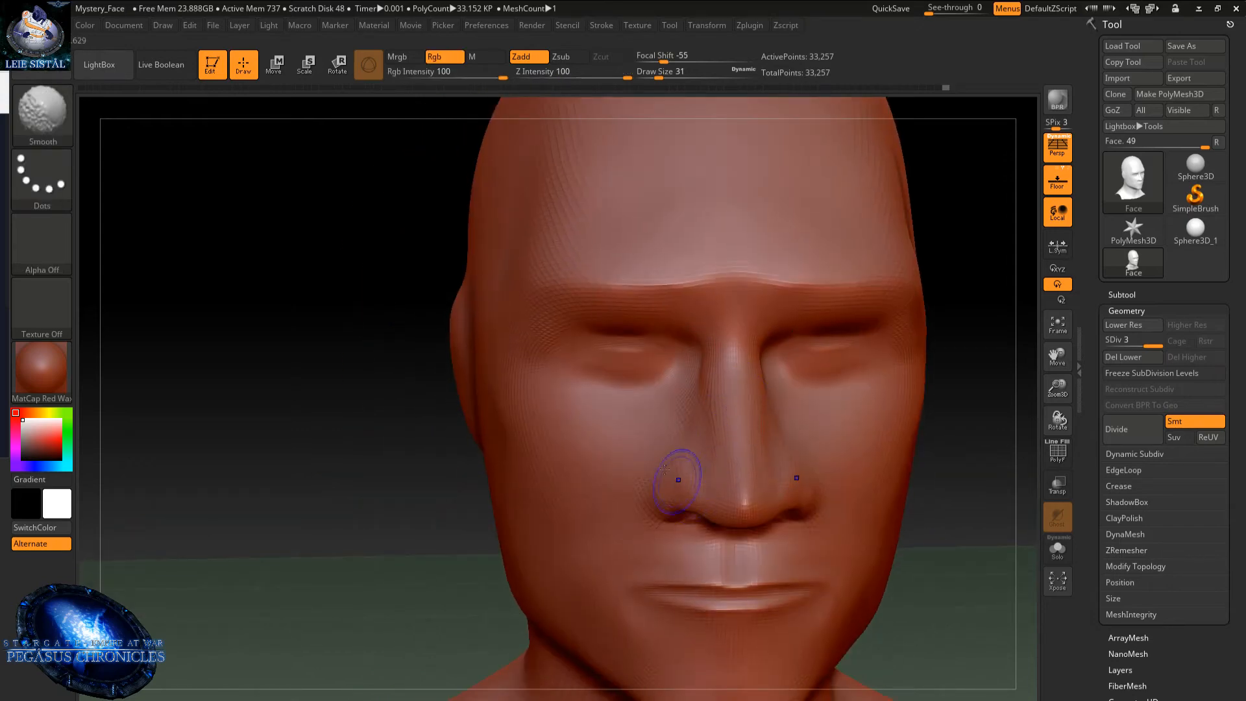
{"action": "right_click_drag", "start_coordinate": [457, 409], "coordinate": [510, 365]}
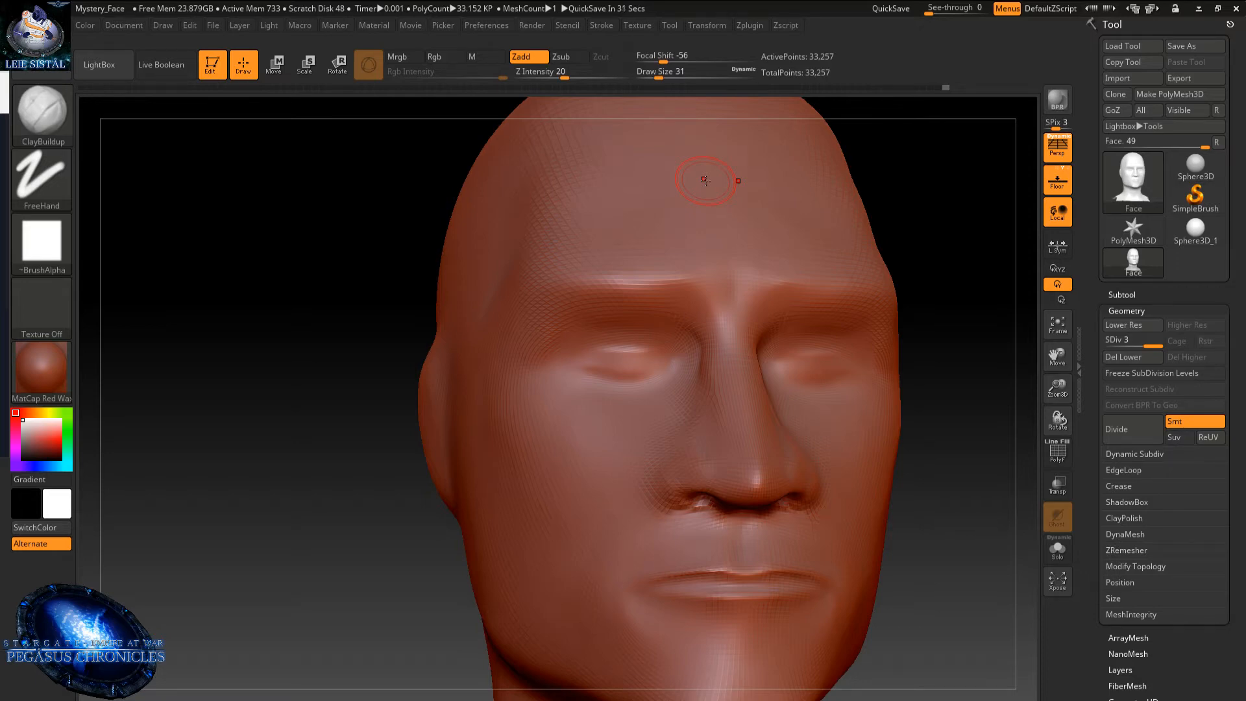
{"action": "mouse_move", "coordinate": [502, 491]}
{"action": "right_mouse_down"}
{"action": "mouse_move", "coordinate": [512, 453]}
{"action": "mouse_move", "coordinate": [454, 487]}
{"action": "mouse_move", "coordinate": [556, 523]}
{"action": "mouse_move", "coordinate": [651, 471]}
{"action": "mouse_move", "coordinate": [768, 449]}
{"action": "right_mouse_up"}
{"action": "key", "text": "shift"}
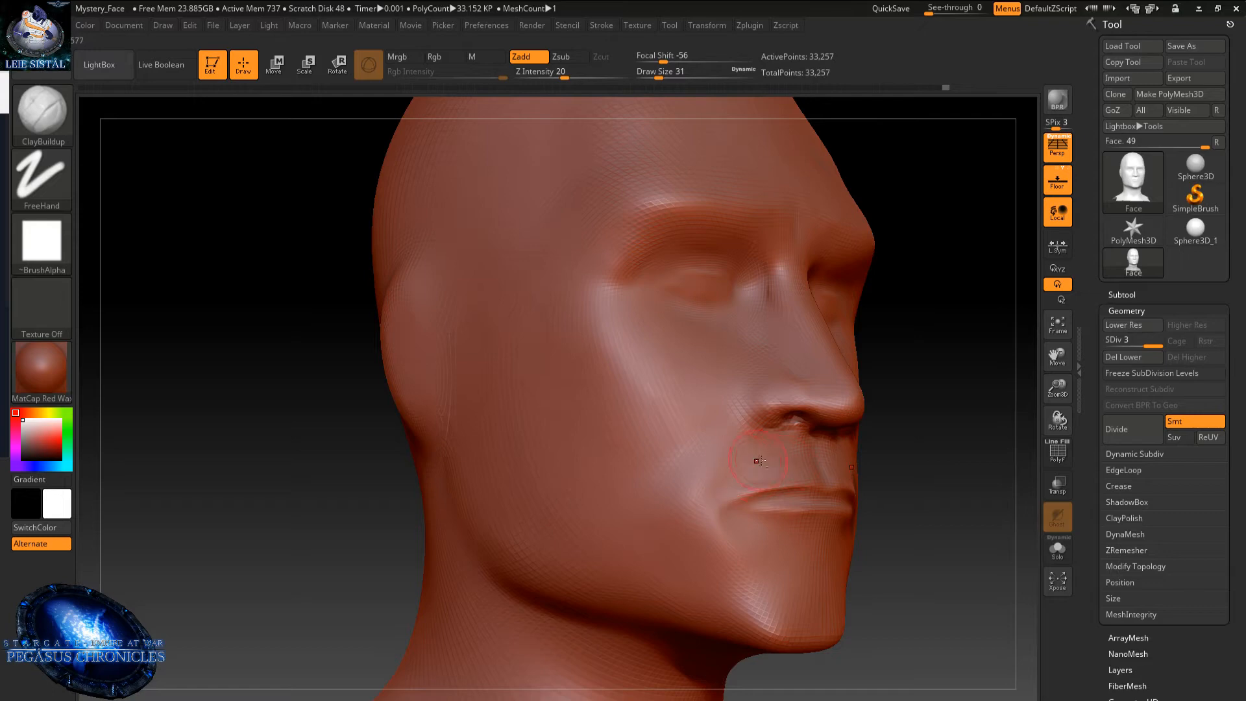
{"action": "key", "text": "shift"}
{"action": "right_click_drag", "start_coordinate": [659, 395], "coordinate": [659, 520], "text": "alt"}
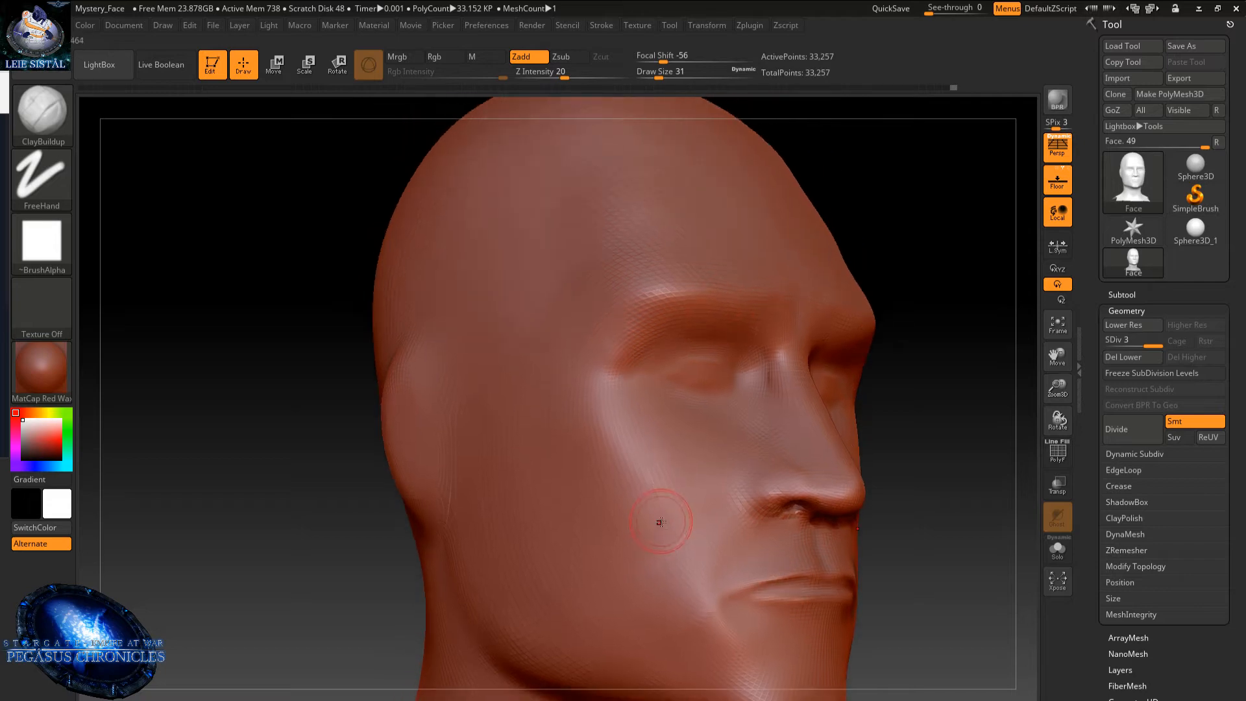
- Add clay to the upper side corners of the forehead with ClayBuildup and smooth the strokes
{"action": "right_click_drag", "start_coordinate": [675, 364], "coordinate": [658, 369]}
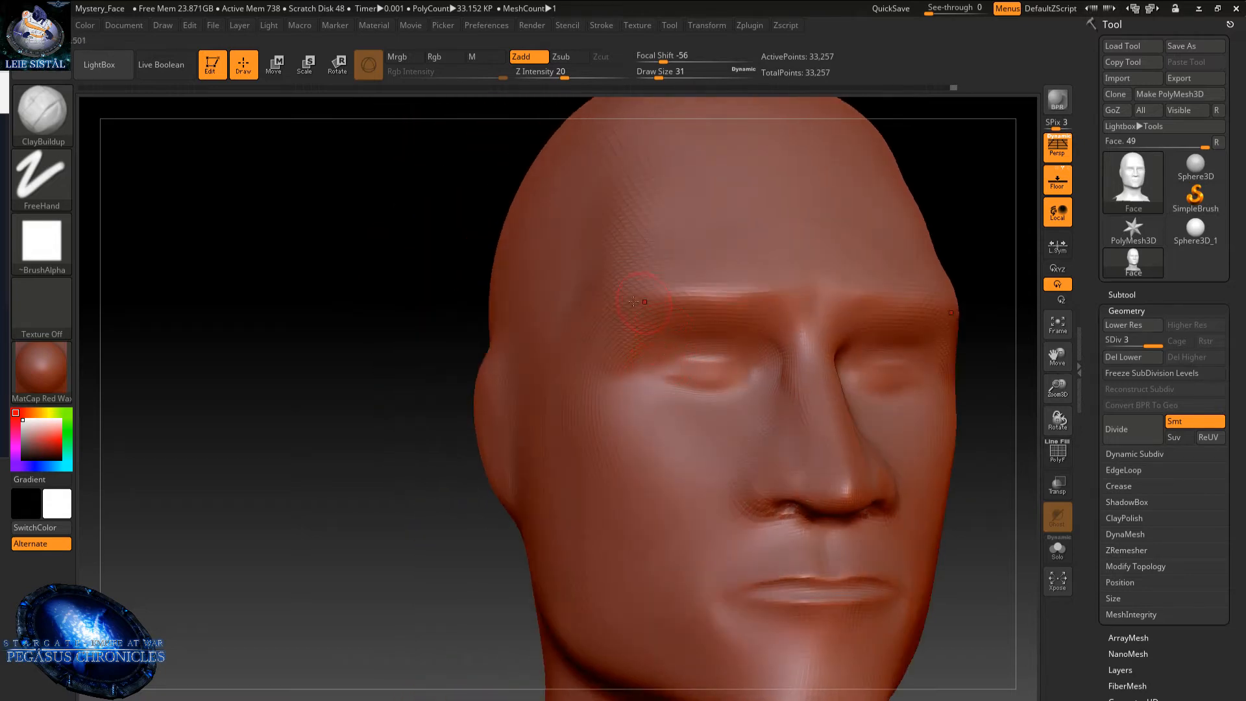
{"action": "key", "text": "shift"}
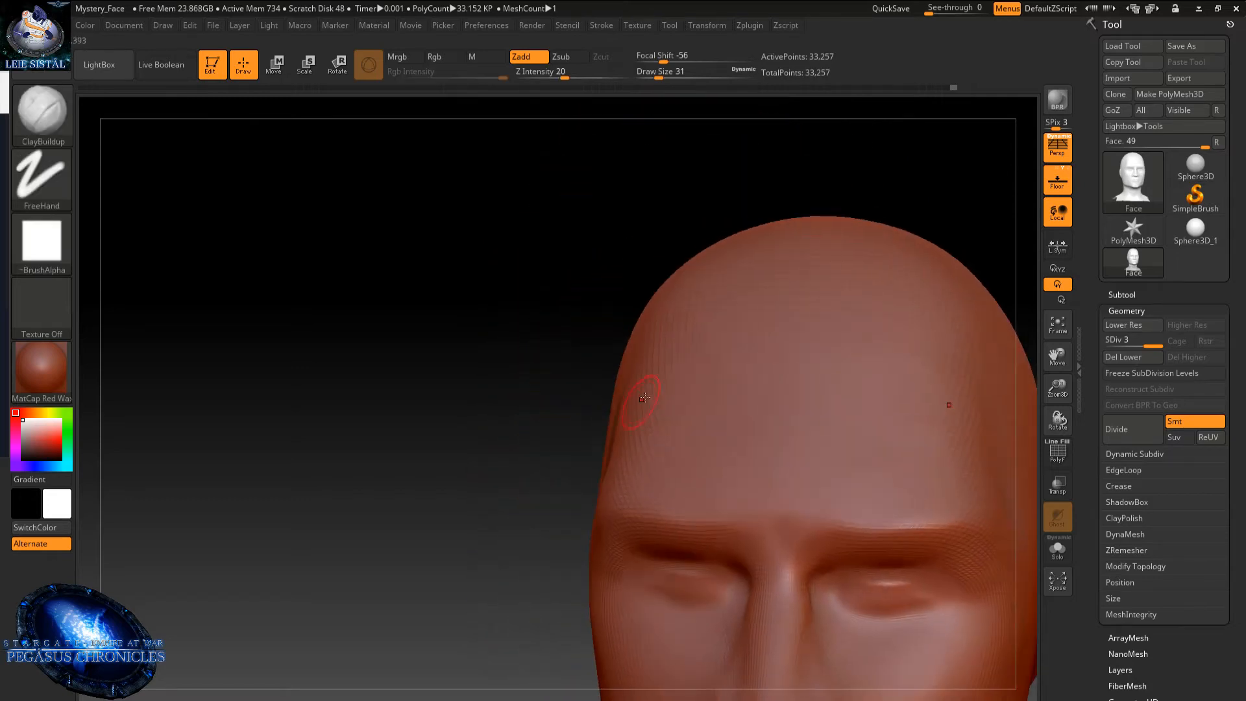
{"action": "key", "text": "shift"}
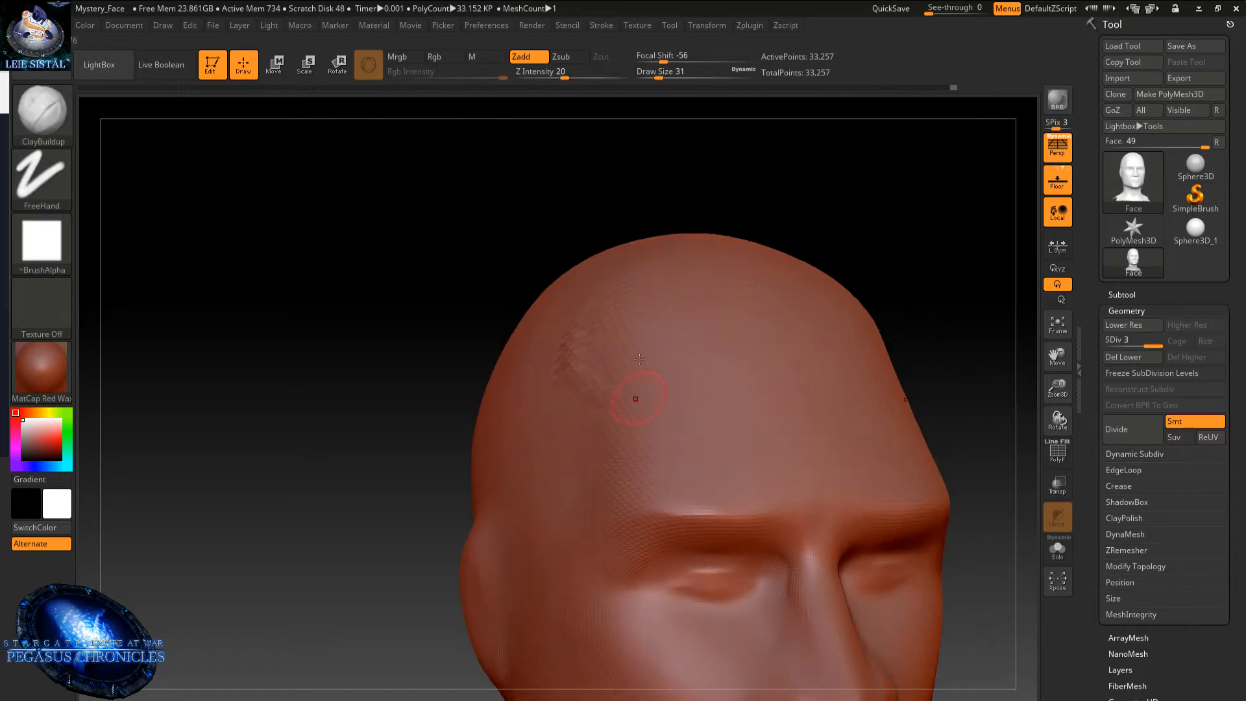
{"action": "key", "text": "shift"}
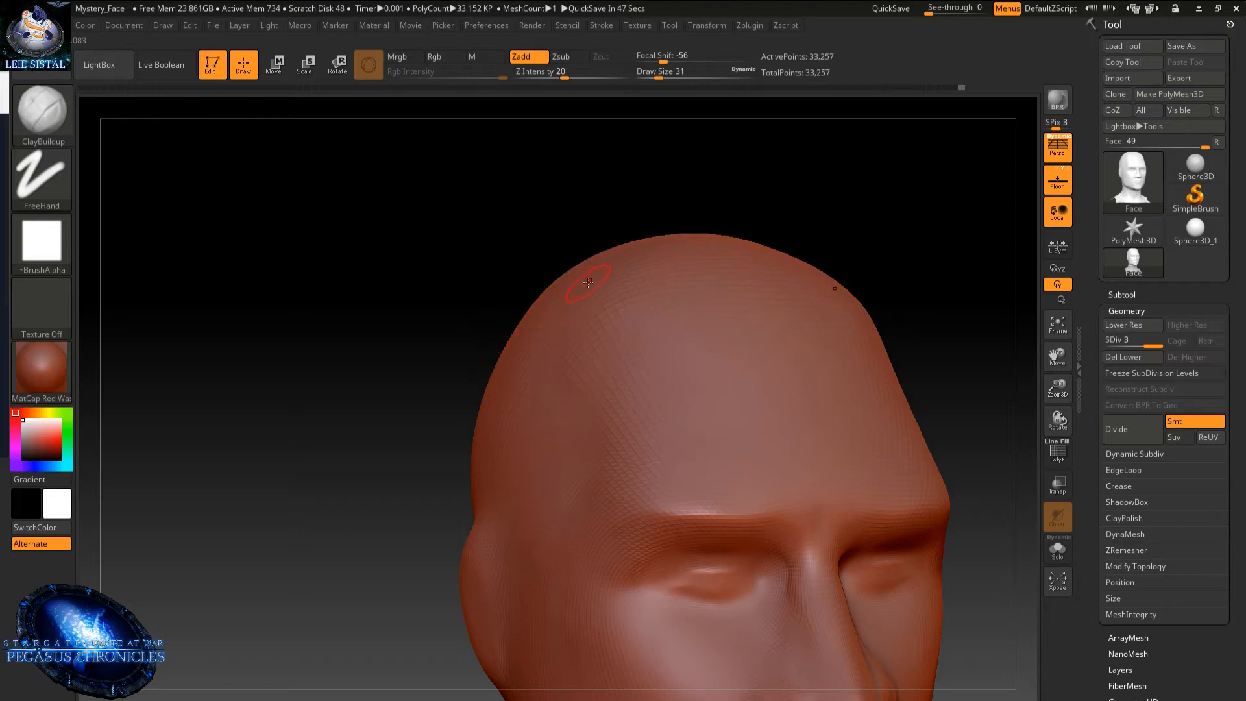
- Sculpt the side edges of the forehead from the crown toward the temples and smooth them
{"action": "right_click_drag", "start_coordinate": [584, 384], "coordinate": [570, 445]}
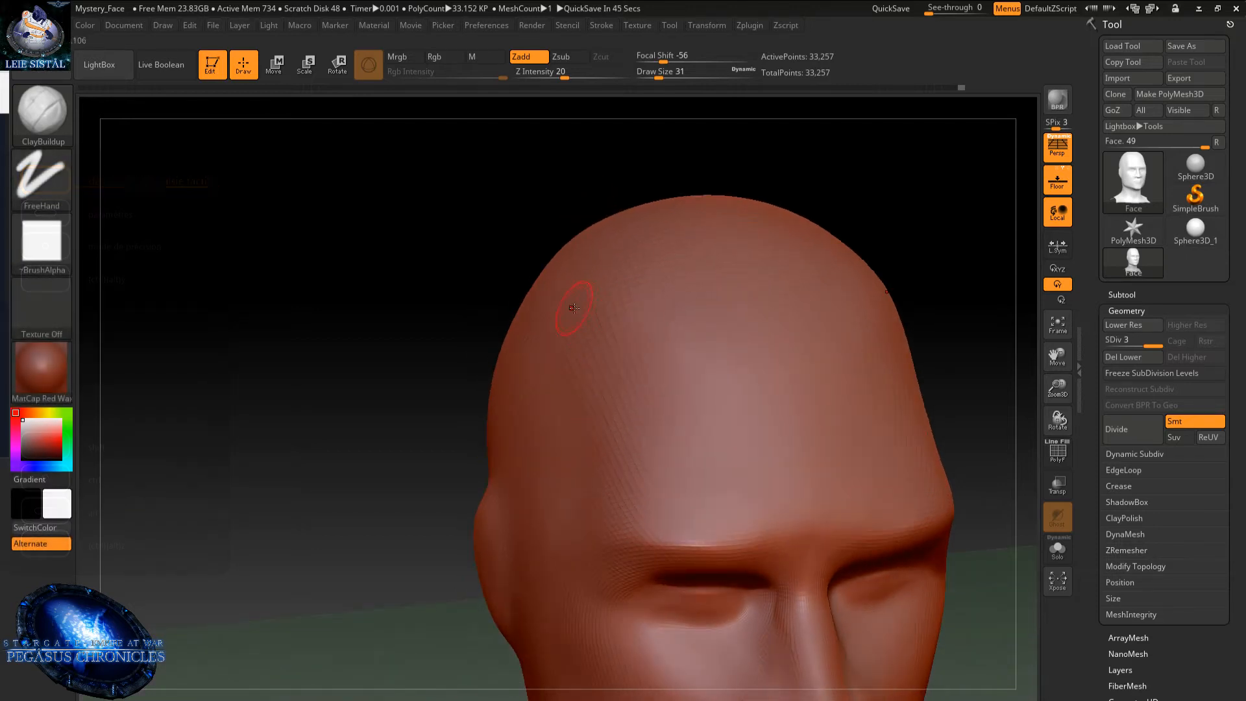
{"action": "mouse_move", "coordinate": [573, 308]}
{"action": "left_mouse_down"}
{"action": "mouse_move", "coordinate": [612, 411]}
{"action": "mouse_move", "coordinate": [606, 478]}
{"action": "mouse_move", "coordinate": [569, 445]}
{"action": "left_mouse_up"}
{"action": "mouse_move", "coordinate": [583, 286]}
{"action": "left_mouse_down", "text": "shift"}
{"action": "mouse_move", "coordinate": [575, 331]}
{"action": "mouse_move", "coordinate": [594, 418]}
{"action": "mouse_move", "coordinate": [606, 258]}
{"action": "left_mouse_up", "text": "shift"}
{"action": "right_click_drag", "start_coordinate": [545, 363], "coordinate": [578, 309]}
{"action": "left_click_drag", "start_coordinate": [579, 309], "coordinate": [592, 365], "text": "shift"}
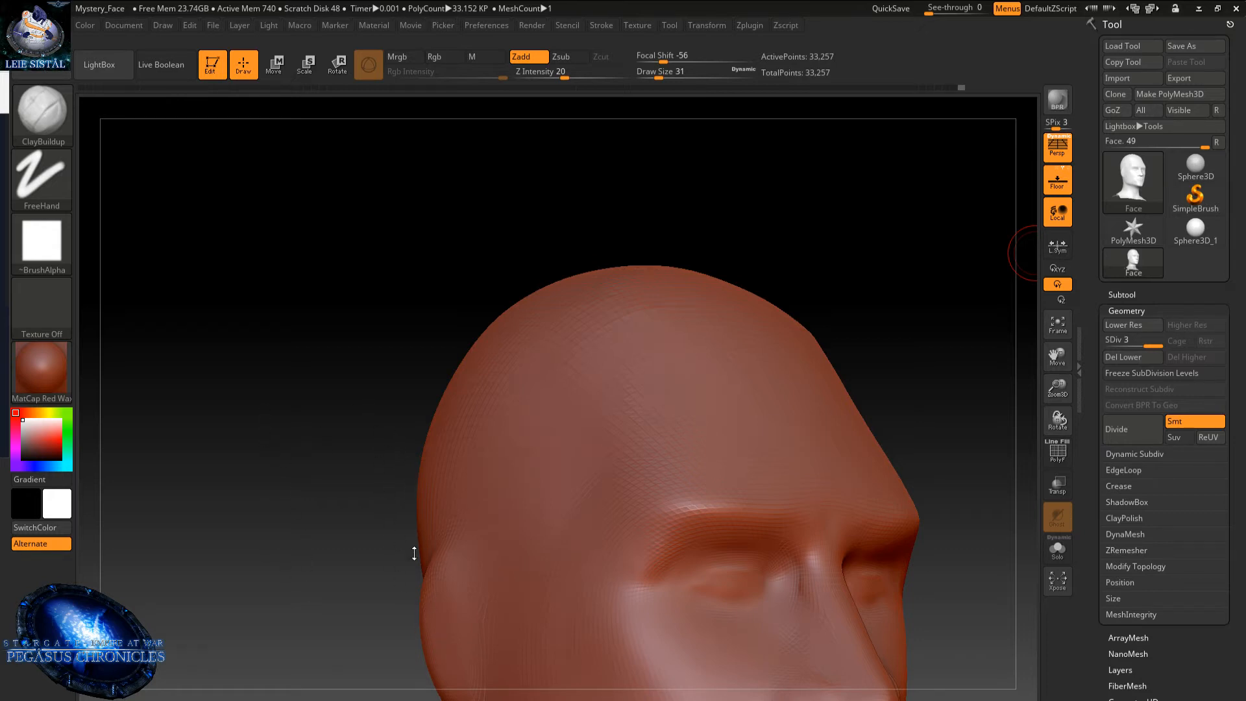
- Add clay beneath the inner brows above the eyelids with ClayBuildup and smooth it
{"action": "mouse_move", "coordinate": [456, 356]}
{"action": "left_mouse_down"}
{"action": "mouse_move", "coordinate": [470, 423]}
{"action": "mouse_move", "coordinate": [486, 260]}
{"action": "mouse_move", "coordinate": [511, 381]}
{"action": "left_mouse_up"}
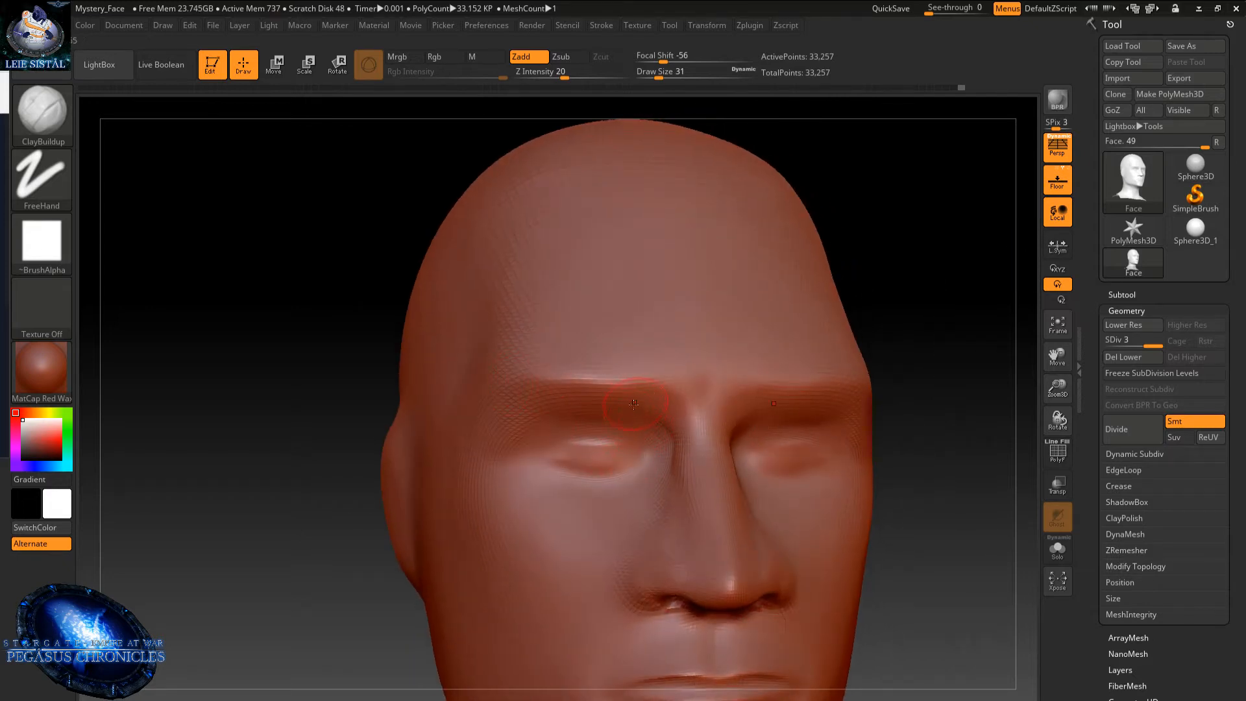
{"action": "left_click", "coordinate": [614, 418]}
{"action": "mouse_move", "coordinate": [616, 393]}
{"action": "right_mouse_down", "text": "ctrl"}
{"action": "mouse_move", "coordinate": [616, 426]}
{"action": "mouse_move", "coordinate": [632, 348]}
{"action": "right_mouse_up", "text": "ctrl"}
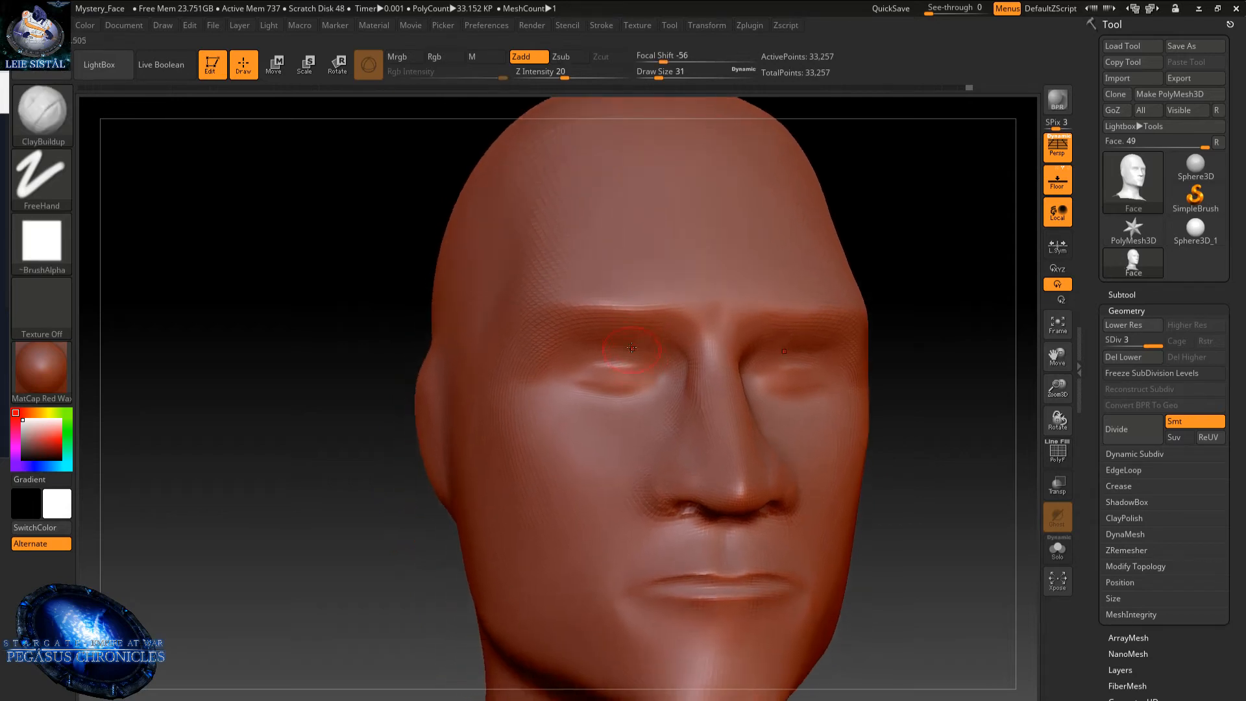
{"action": "left_click_drag", "start_coordinate": [633, 341], "coordinate": [657, 347], "text": "shift"}
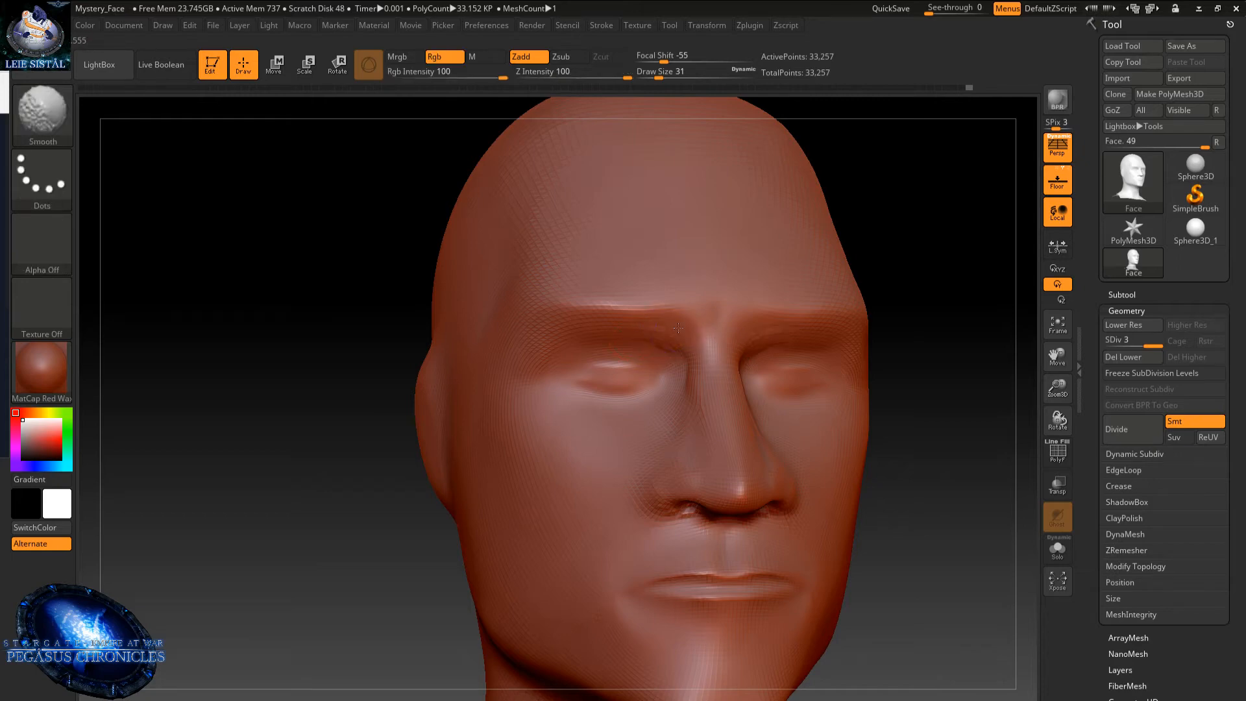
{"action": "mouse_move", "coordinate": [657, 345]}
{"action": "right_mouse_down"}
{"action": "mouse_move", "coordinate": [602, 373]}
{"action": "mouse_move", "coordinate": [656, 394]}
{"action": "right_mouse_up"}
- Sculpt the sides of the nose bridge beside the inner eye corners and smooth the strokes
{"action": "right_click_drag", "start_coordinate": [673, 445], "coordinate": [667, 332], "text": "alt"}
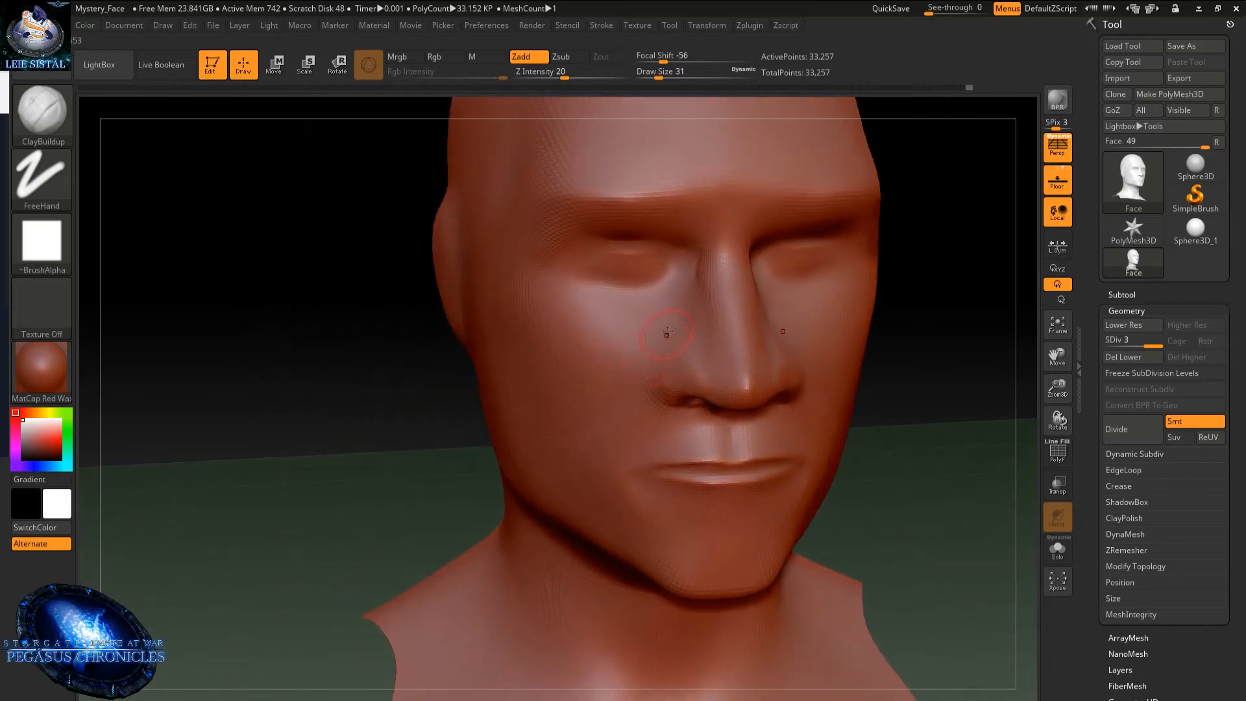
{"action": "mouse_move", "coordinate": [708, 269]}
{"action": "left_mouse_down"}
{"action": "mouse_move", "coordinate": [714, 304]}
{"action": "mouse_move", "coordinate": [714, 289]}
{"action": "left_mouse_up"}
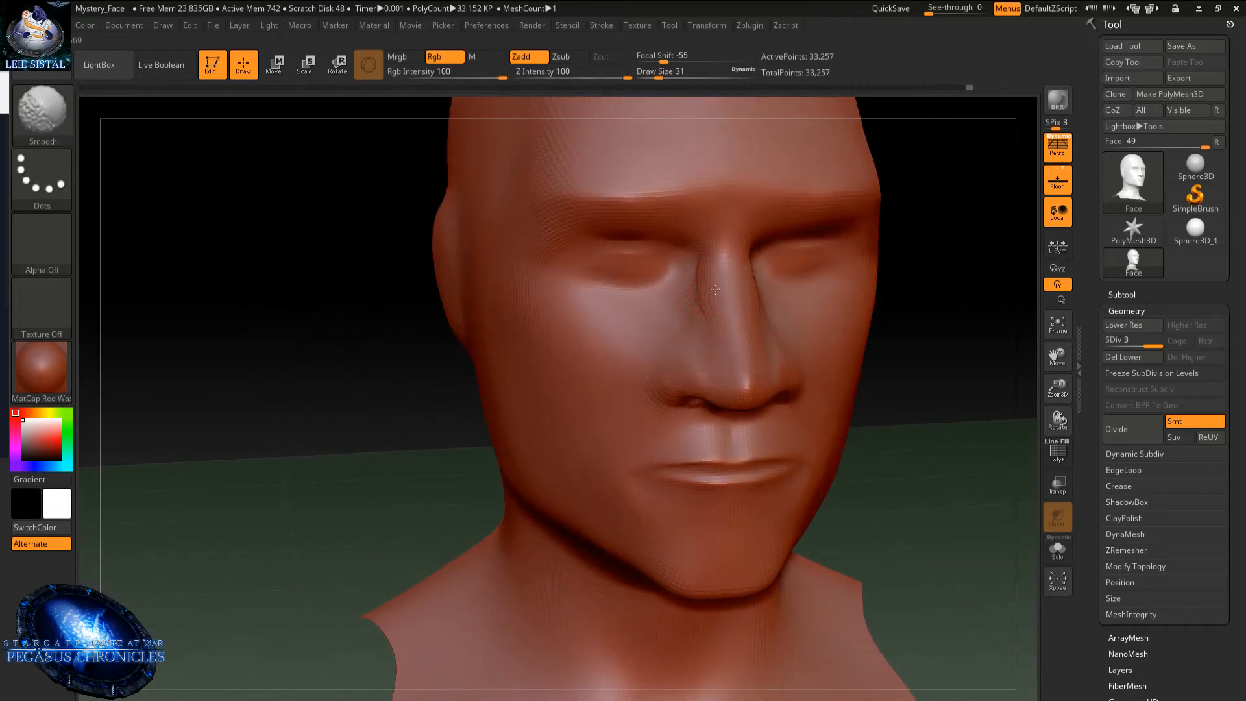
{"action": "mouse_move", "coordinate": [648, 275]}
{"action": "right_mouse_down"}
{"action": "mouse_move", "coordinate": [612, 314]}
{"action": "mouse_move", "coordinate": [594, 258]}
{"action": "mouse_move", "coordinate": [555, 236]}
{"action": "right_mouse_up"}
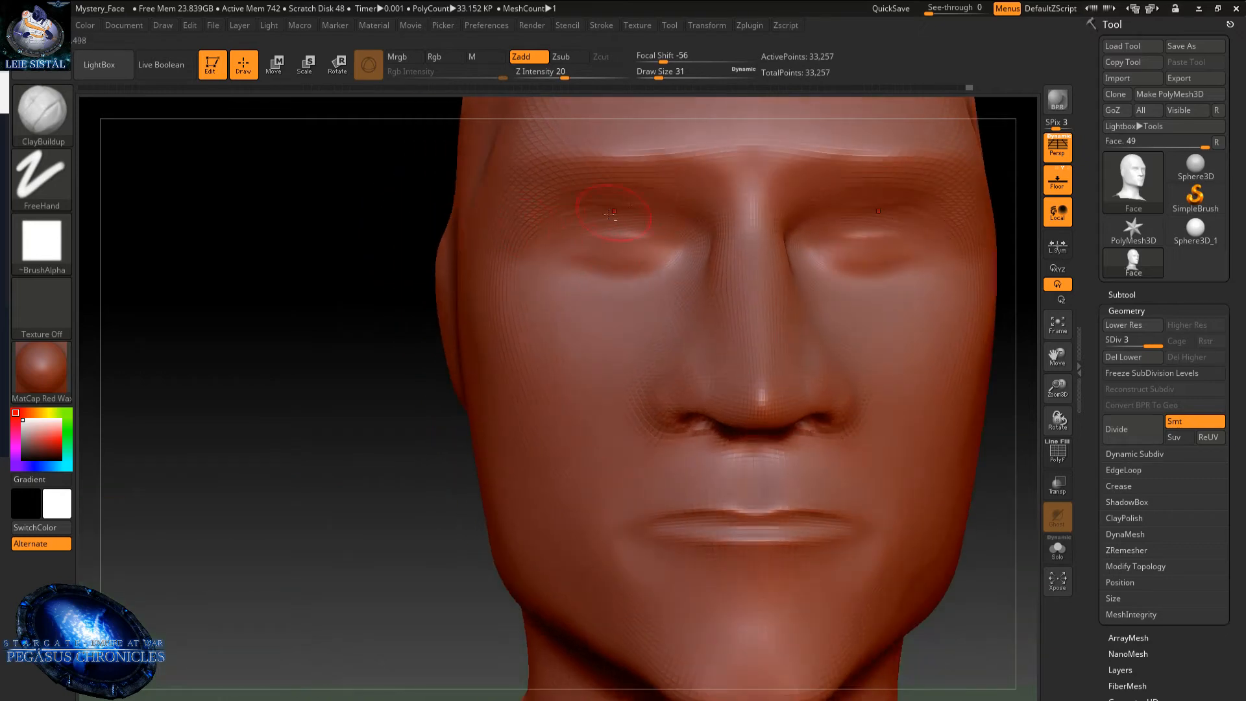
- Add clay above the eyelids and around the outer eye sockets and temples, and blend it in
{"action": "mouse_move", "coordinate": [610, 213]}
{"action": "left_mouse_down"}
{"action": "mouse_move", "coordinate": [589, 210]}
{"action": "mouse_move", "coordinate": [648, 227]}
{"action": "mouse_move", "coordinate": [559, 200]}
{"action": "mouse_move", "coordinate": [652, 192]}
{"action": "mouse_move", "coordinate": [588, 204]}
{"action": "left_mouse_up"}
{"action": "right_click_drag", "start_coordinate": [507, 283], "coordinate": [598, 348], "text": "alt"}
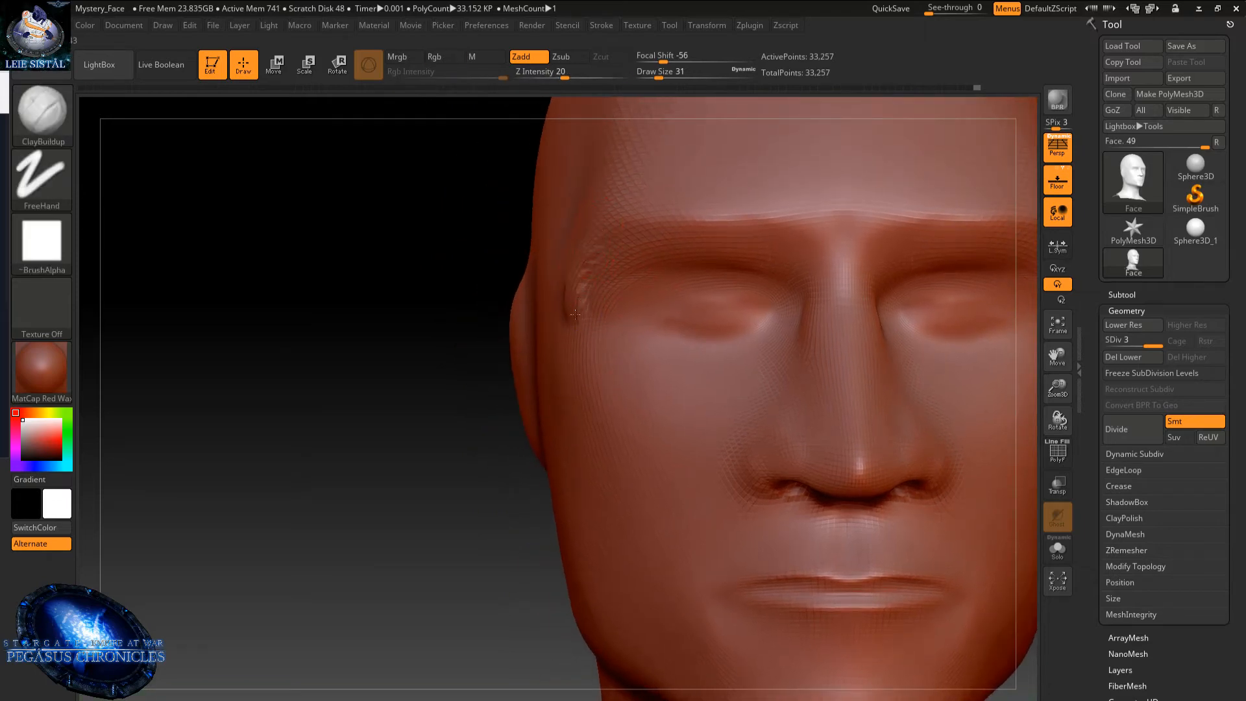
{"action": "key", "text": "shift"}
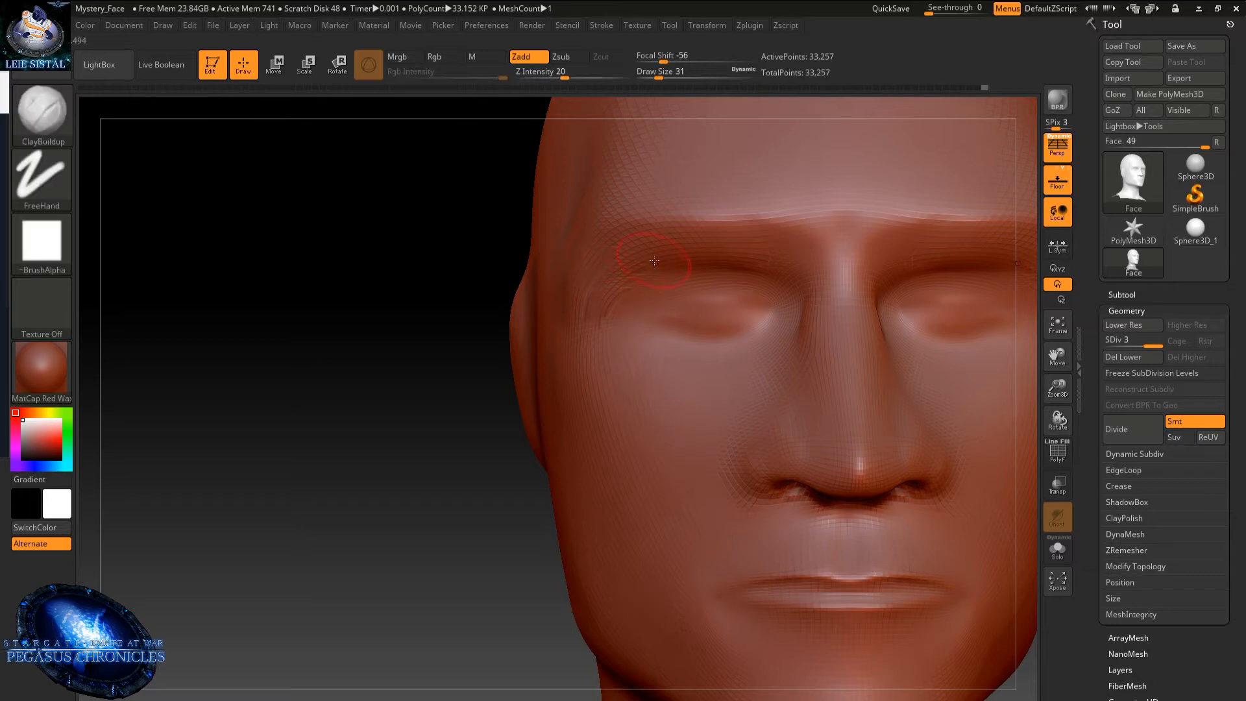
{"action": "key", "text": "shift"}
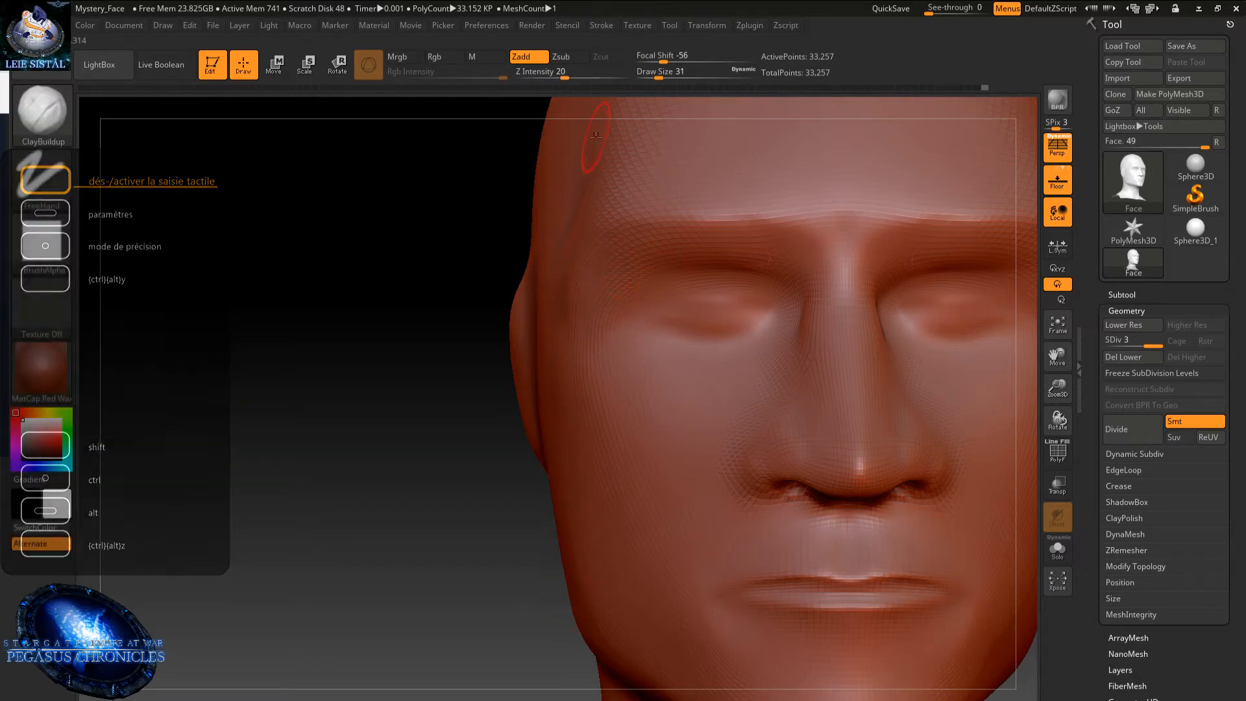
- Smooth the outer ends of the brows and their transition into the temples
{"action": "right_click_drag", "start_coordinate": [597, 329], "coordinate": [646, 329]}
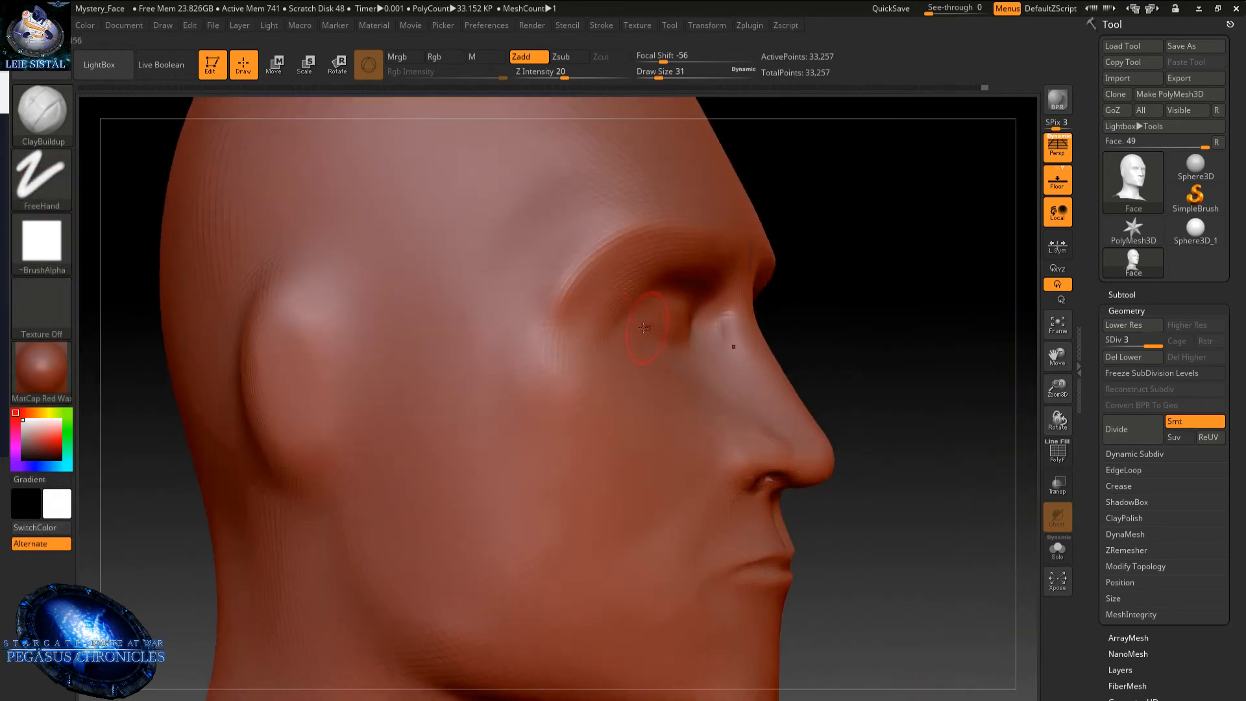
{"action": "right_click_drag", "start_coordinate": [566, 258], "coordinate": [586, 273]}
{"action": "left_click_drag", "start_coordinate": [586, 273], "coordinate": [595, 255], "text": "shift"}
{"action": "mouse_move", "coordinate": [595, 254]}
{"action": "right_mouse_down"}
{"action": "mouse_move", "coordinate": [570, 270]}
{"action": "mouse_move", "coordinate": [593, 336]}
{"action": "mouse_move", "coordinate": [617, 342]}
{"action": "right_mouse_up"}
{"action": "key", "text": "shift"}
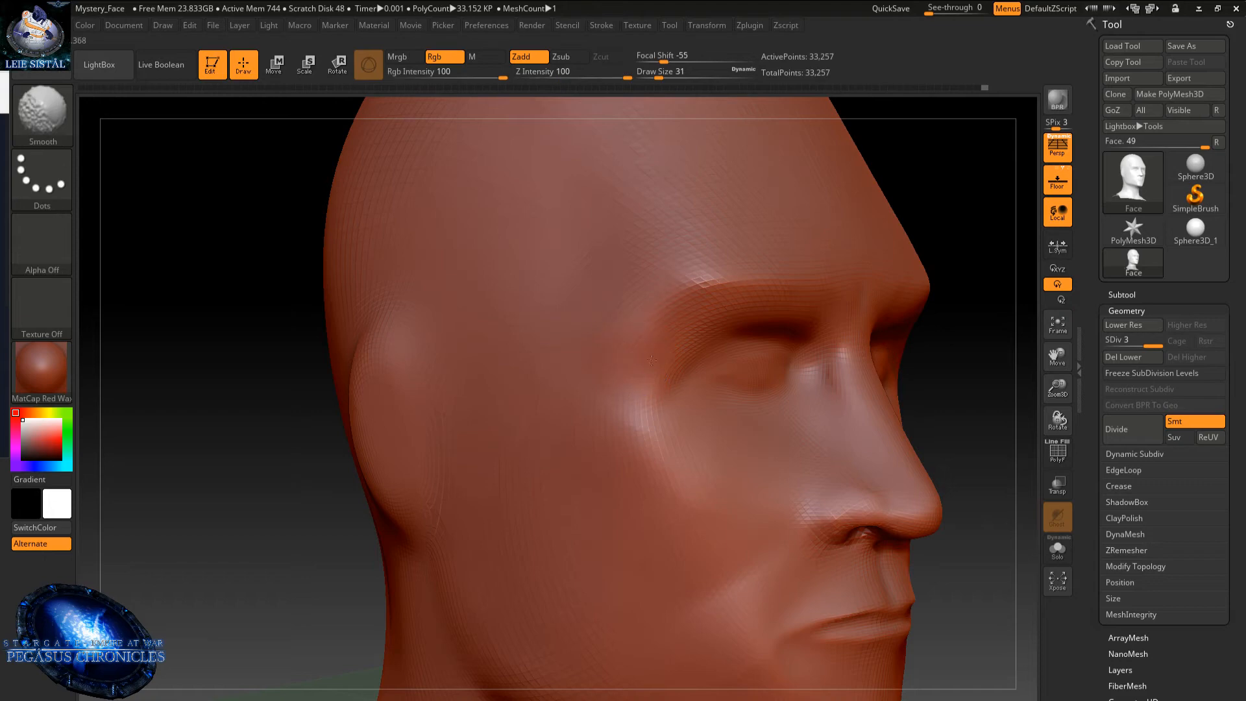
{"action": "mouse_move", "coordinate": [681, 302]}
{"action": "left_mouse_down", "text": "shift"}
{"action": "mouse_move", "coordinate": [714, 279]}
{"action": "mouse_move", "coordinate": [604, 326]}
{"action": "mouse_move", "coordinate": [584, 308]}
{"action": "left_mouse_up", "text": "shift"}
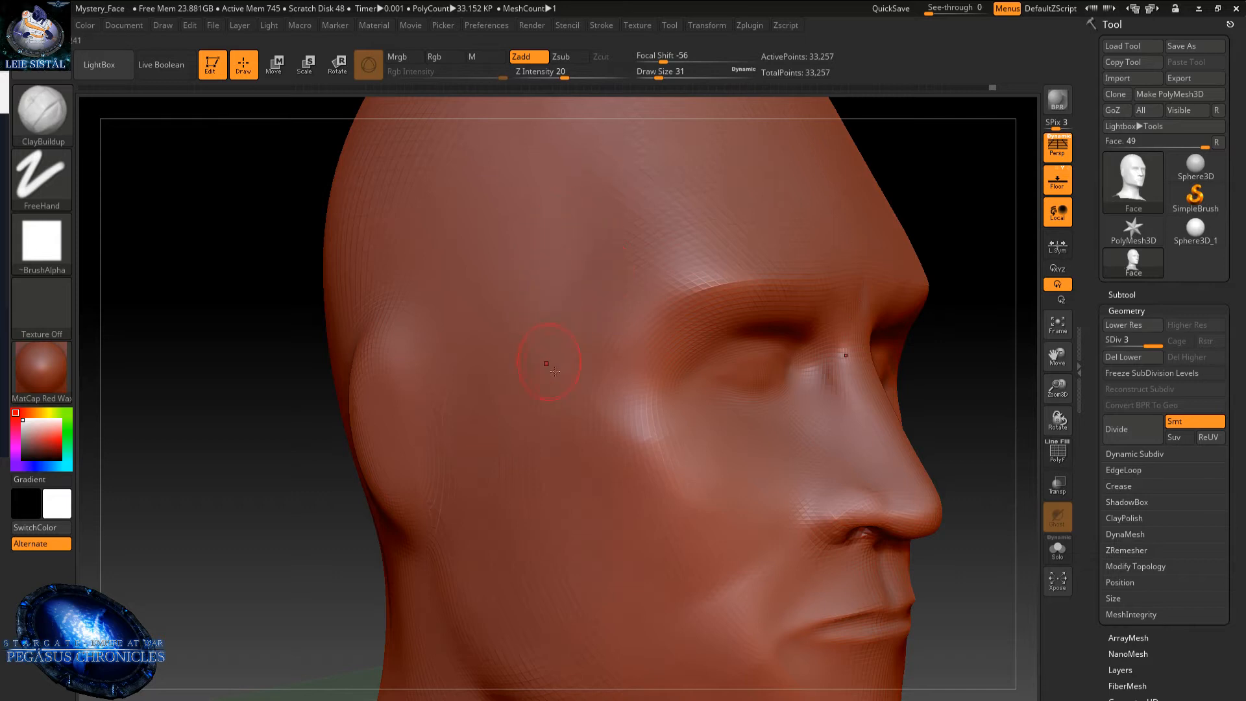
- Carve the area between the lower lip and chin with ClayBuildup and smooth it
{"action": "mouse_move", "coordinate": [596, 417]}
{"action": "right_mouse_down"}
{"action": "mouse_move", "coordinate": [634, 492]}
{"action": "mouse_move", "coordinate": [617, 387]}
{"action": "mouse_move", "coordinate": [584, 513]}
{"action": "mouse_move", "coordinate": [535, 336]}
{"action": "right_mouse_up"}
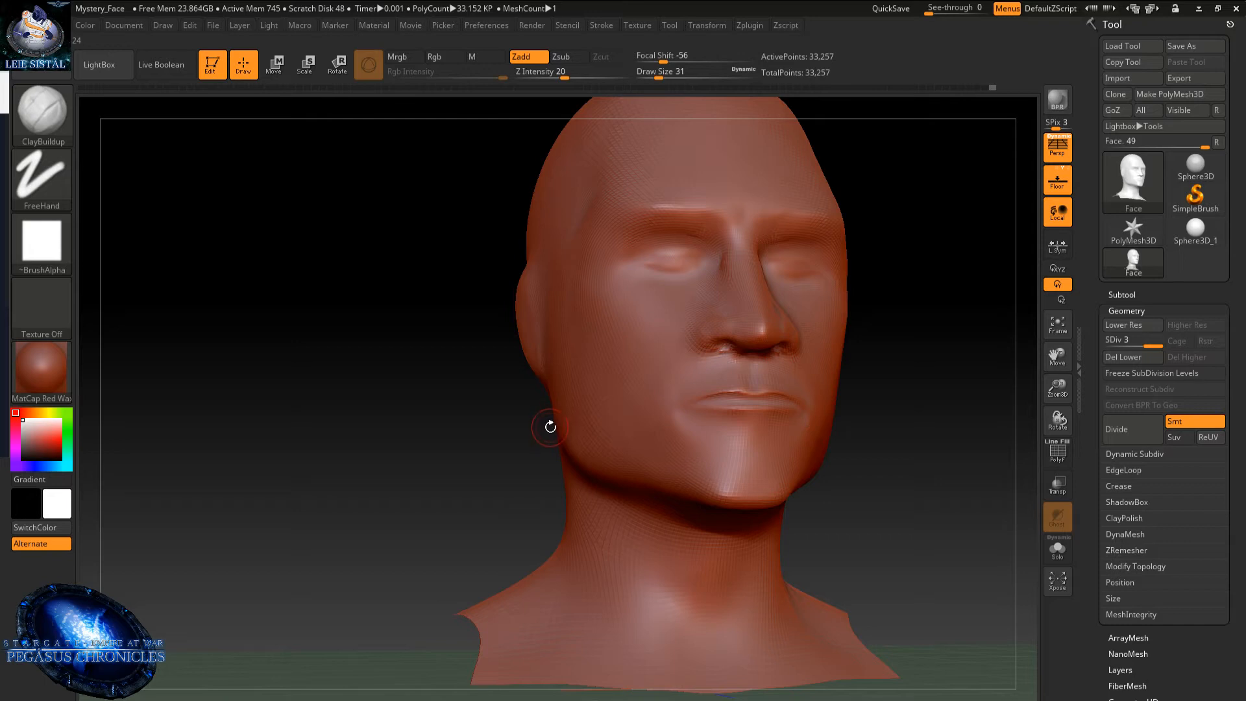
{"action": "mouse_move", "coordinate": [615, 495]}
{"action": "right_mouse_down"}
{"action": "mouse_move", "coordinate": [681, 539]}
{"action": "mouse_move", "coordinate": [653, 487]}
{"action": "mouse_move", "coordinate": [578, 428]}
{"action": "mouse_move", "coordinate": [580, 400]}
{"action": "mouse_move", "coordinate": [595, 391]}
{"action": "right_mouse_up"}
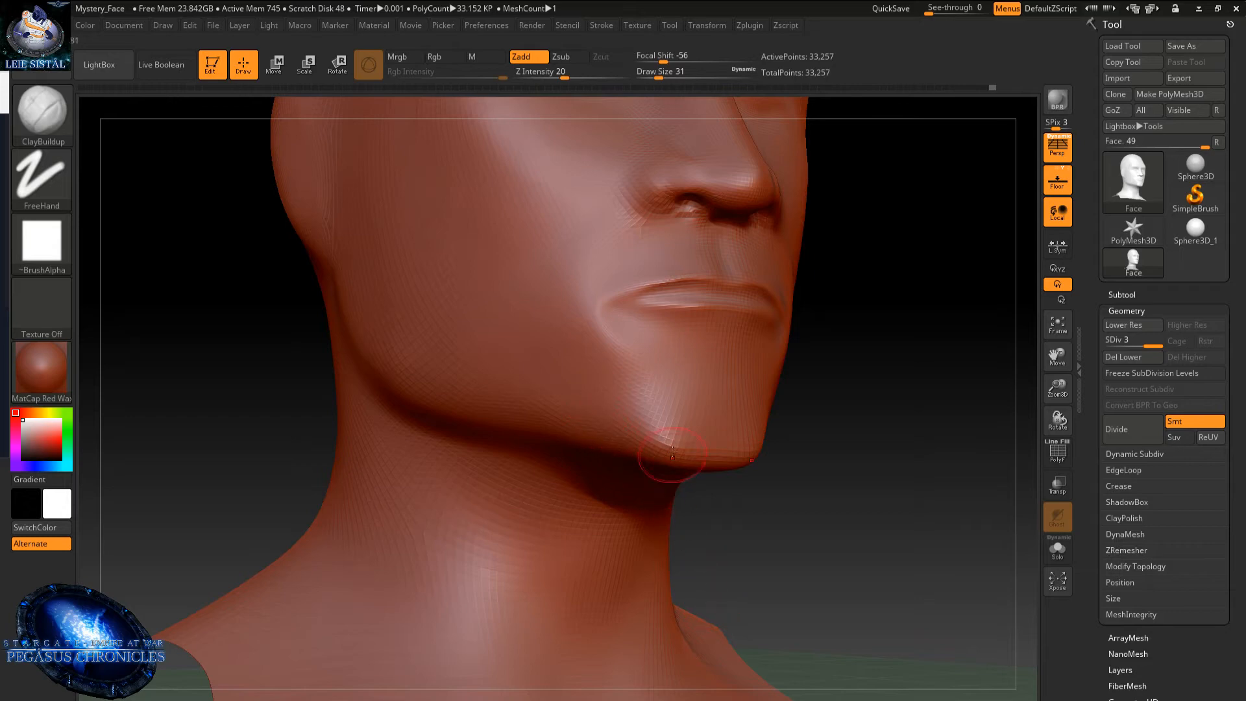
{"action": "right_click_drag", "start_coordinate": [633, 517], "coordinate": [615, 490]}
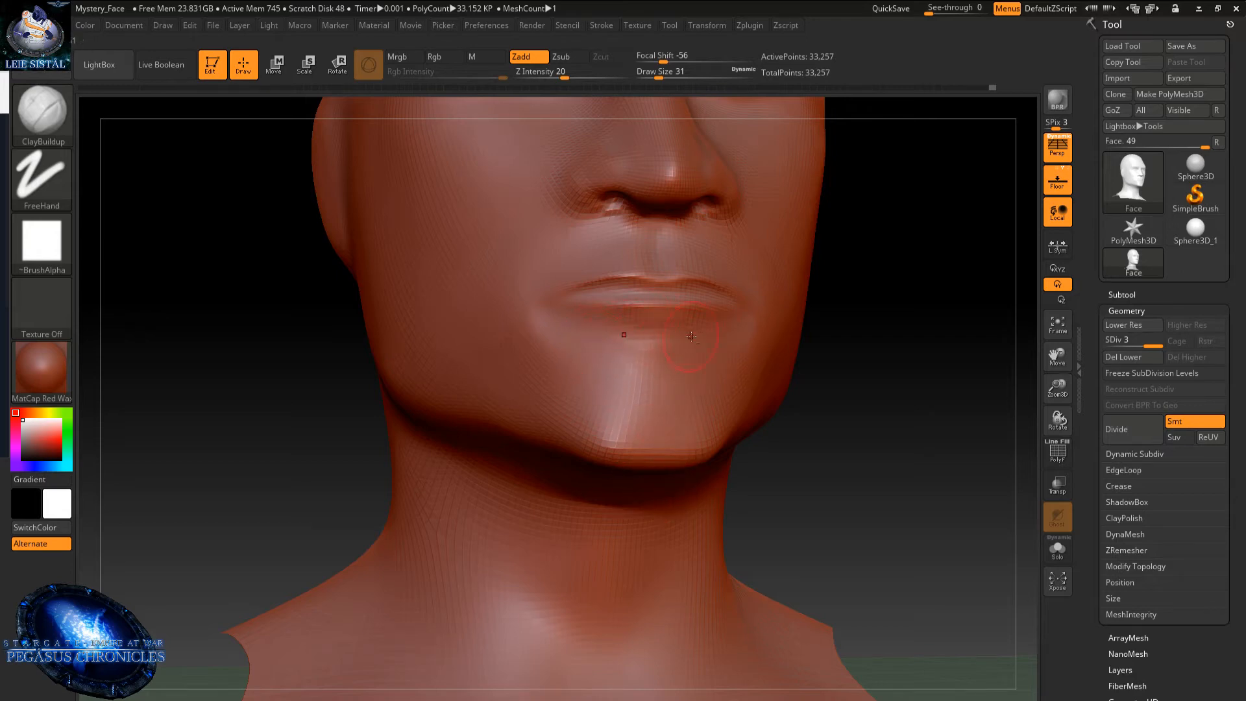
{"action": "mouse_move", "coordinate": [691, 336]}
{"action": "left_mouse_down", "text": "alt"}
{"action": "mouse_move", "coordinate": [652, 353]}
{"action": "mouse_move", "coordinate": [682, 370]}
{"action": "left_mouse_up", "text": "alt"}
{"action": "right_click_drag", "start_coordinate": [688, 373], "coordinate": [717, 359]}
{"action": "key", "text": "shift"}
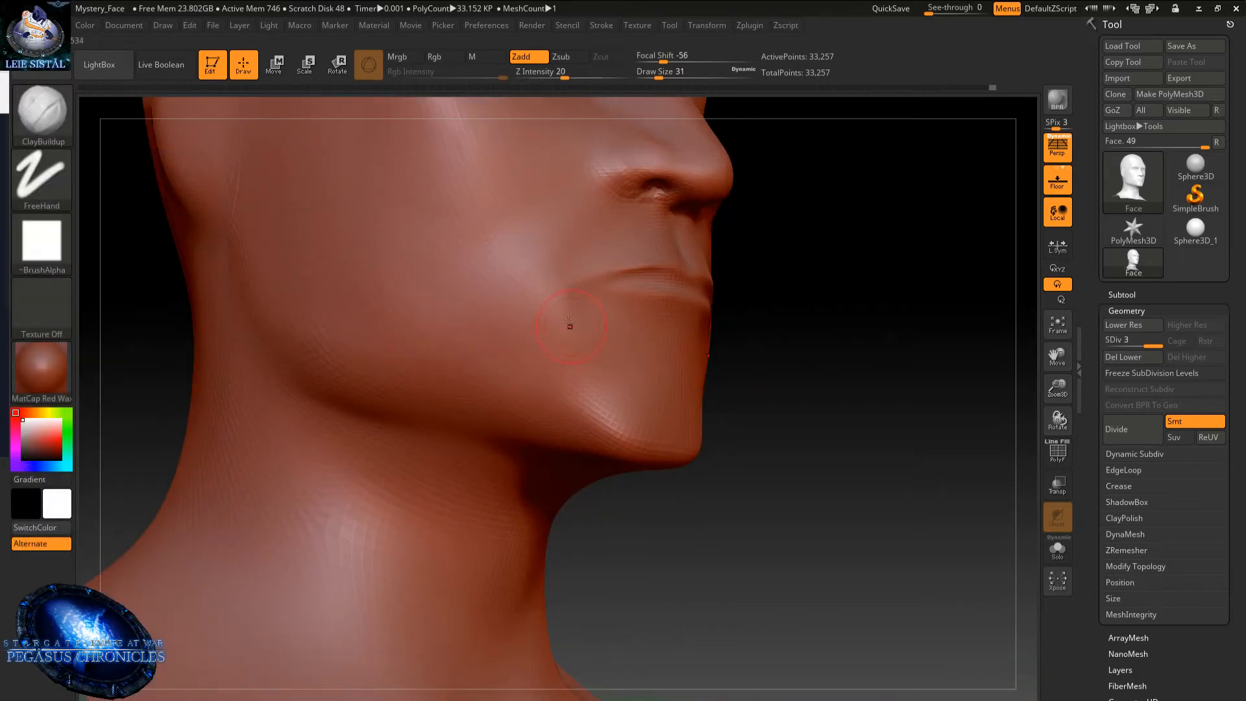
- Try building up the lower cheek and jaw angle with ClayBuildup at draw size 116, and undo the stroke
{"action": "mouse_move", "coordinate": [568, 325]}
{"action": "right_mouse_down"}
{"action": "mouse_move", "coordinate": [575, 378]}
{"action": "mouse_move", "coordinate": [533, 386]}
{"action": "right_mouse_up"}
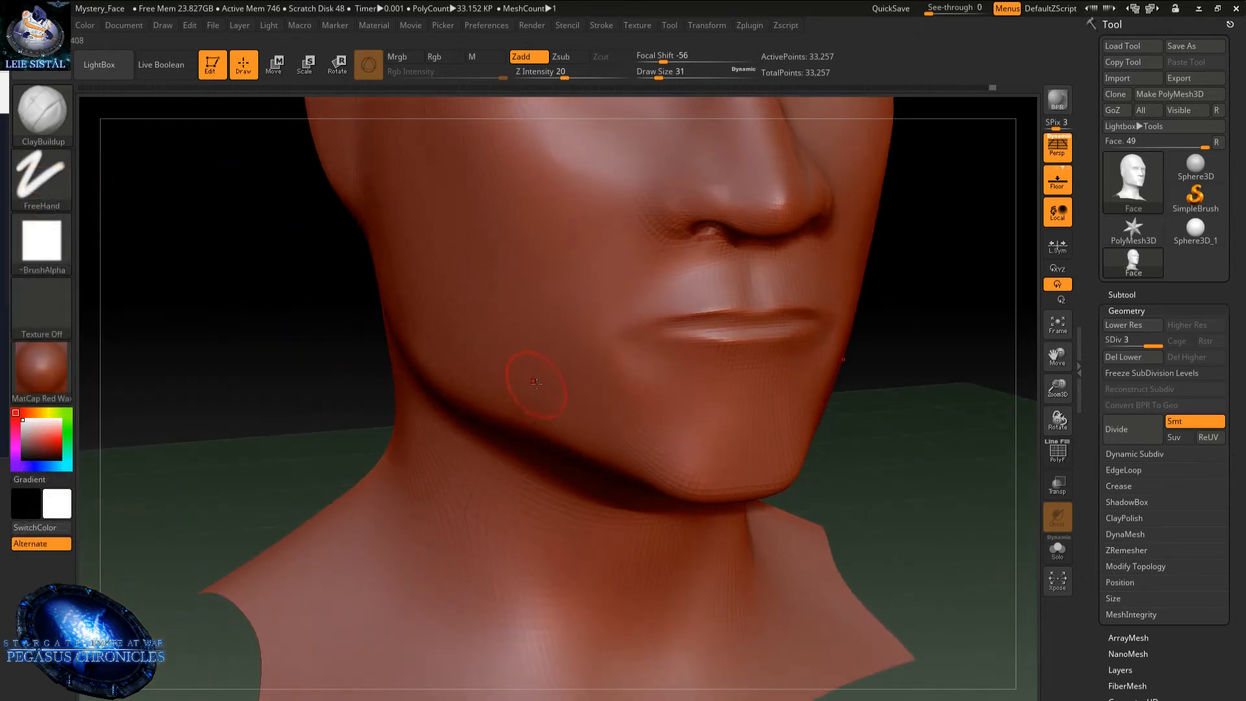
{"action": "right_click_drag", "start_coordinate": [545, 398], "coordinate": [574, 389]}
{"action": "key", "text": "space"}
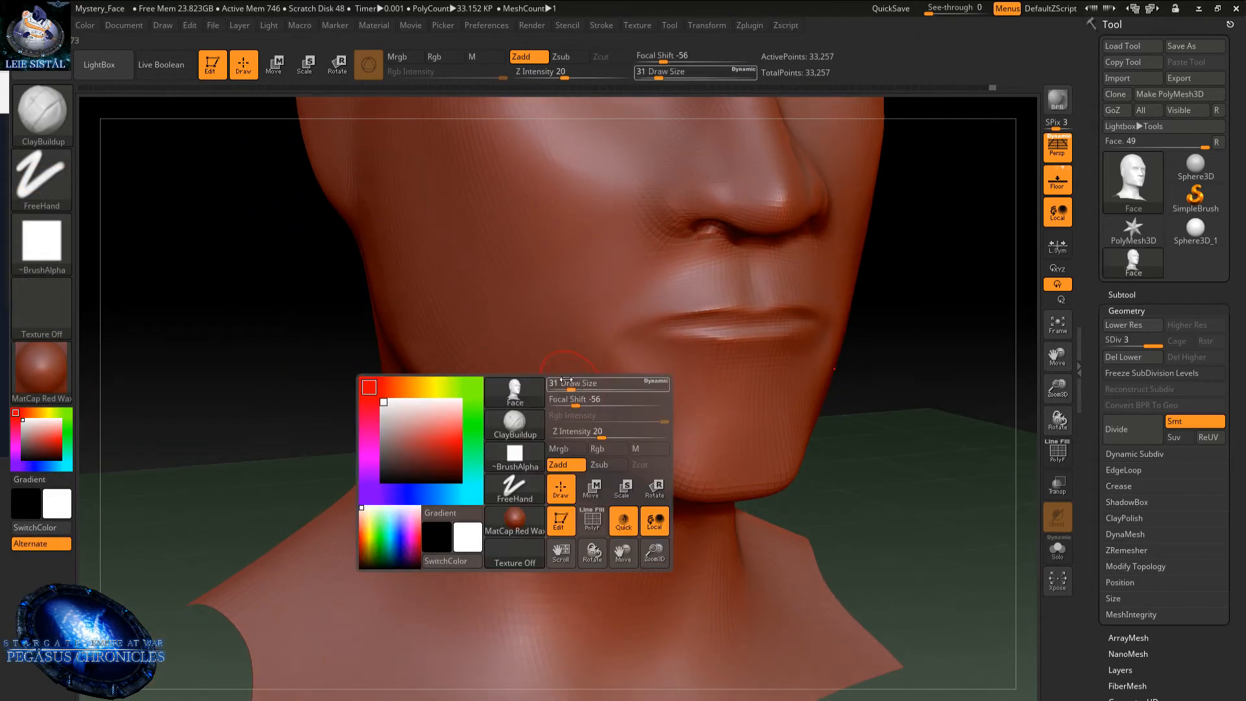
{"action": "left_click_drag", "start_coordinate": [582, 389], "coordinate": [590, 389]}
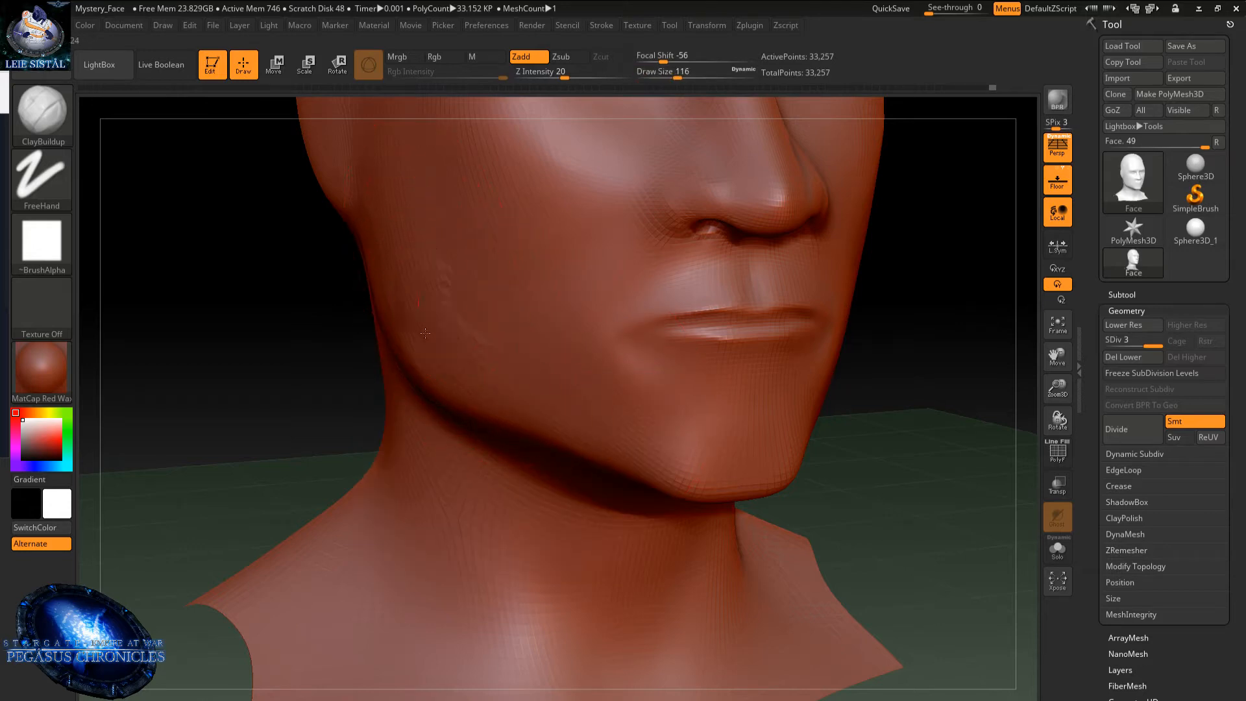
{"action": "left_click_drag", "start_coordinate": [442, 289], "coordinate": [524, 398]}
{"action": "key", "text": "ctrl+z"}
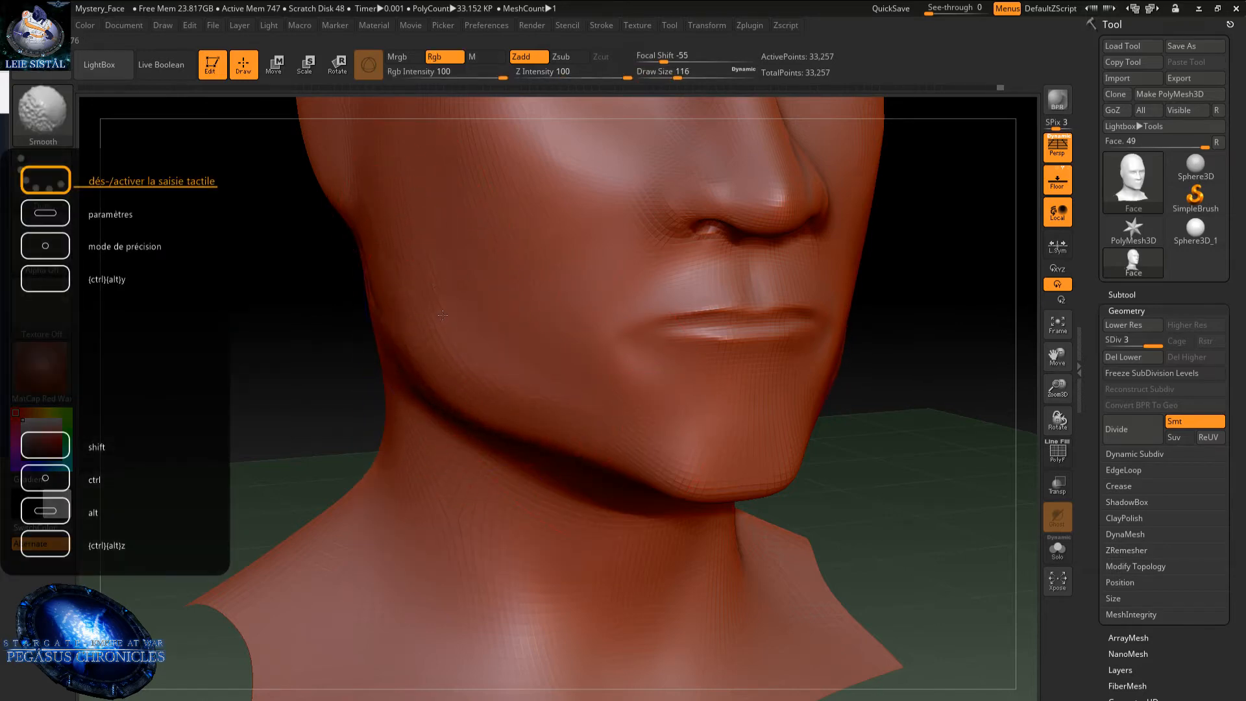
{"action": "right_click_drag", "start_coordinate": [497, 360], "coordinate": [547, 455], "text": "ctrl"}
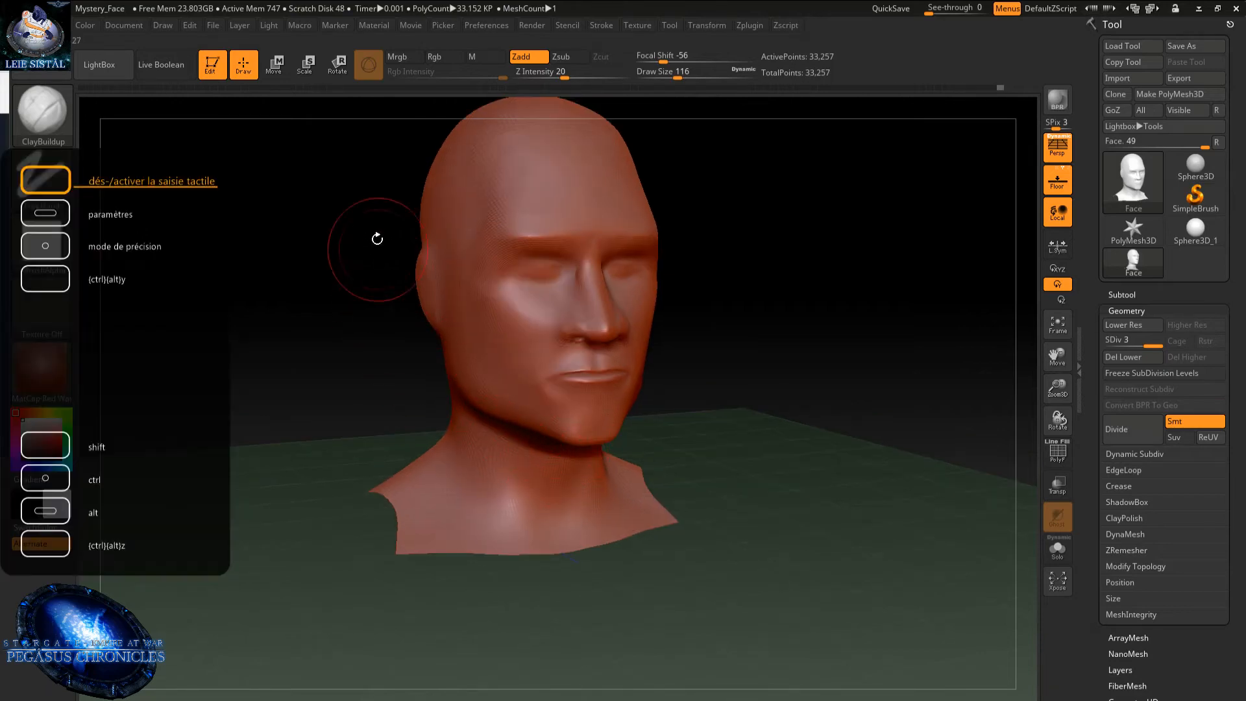
{"action": "key", "text": "b"}
{"action": "left_click", "coordinate": [318, 132]}
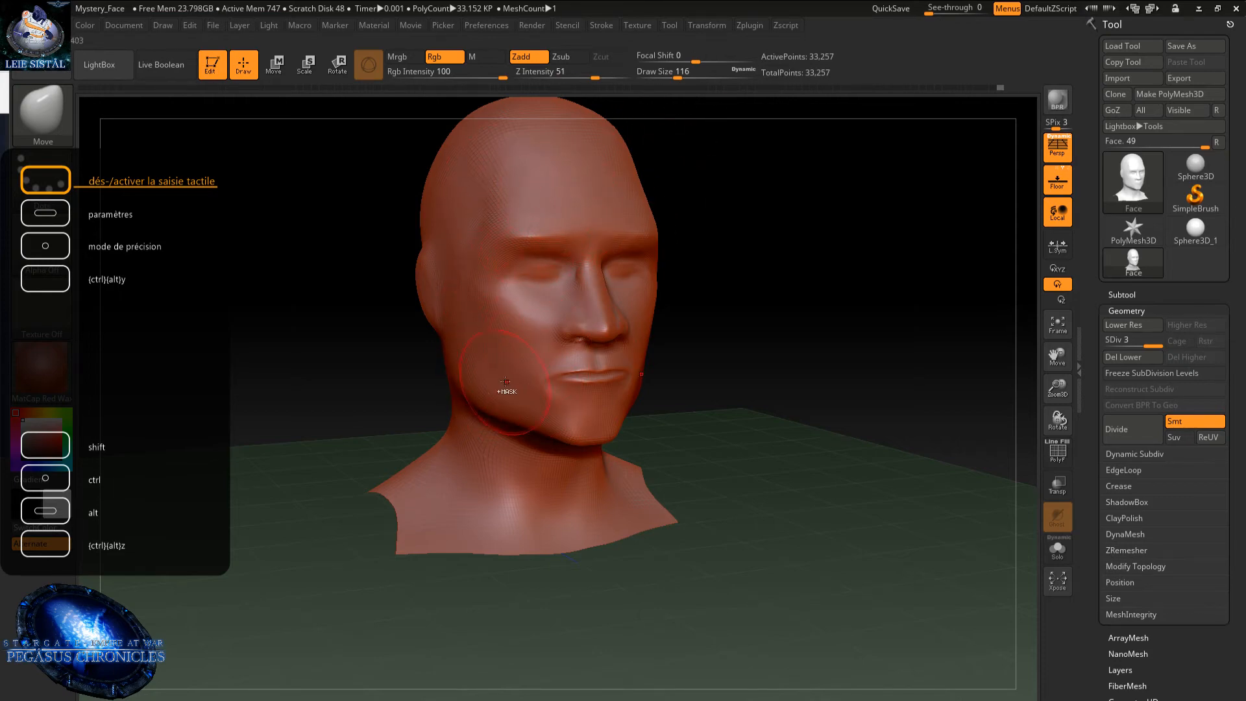
{"action": "mouse_move", "coordinate": [506, 389]}
{"action": "right_mouse_down", "text": "ctrl"}
{"action": "mouse_move", "coordinate": [484, 380]}
{"action": "mouse_move", "coordinate": [486, 422]}
{"action": "mouse_move", "coordinate": [476, 375]}
{"action": "mouse_move", "coordinate": [438, 429]}
{"action": "right_mouse_up", "text": "ctrl"}
{"action": "key", "text": "space"}
{"action": "left_click_drag", "start_coordinate": [527, 338], "coordinate": [548, 340]}
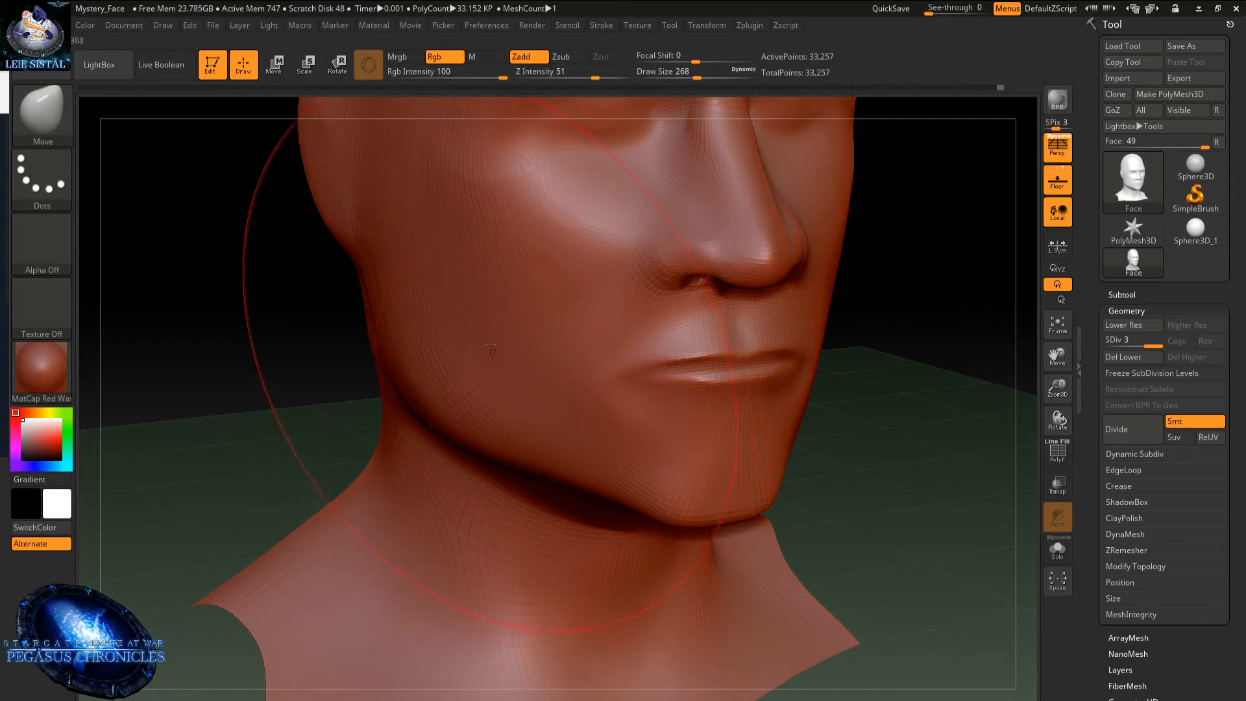
{"action": "right_click_drag", "start_coordinate": [492, 392], "coordinate": [484, 443], "text": "shift"}
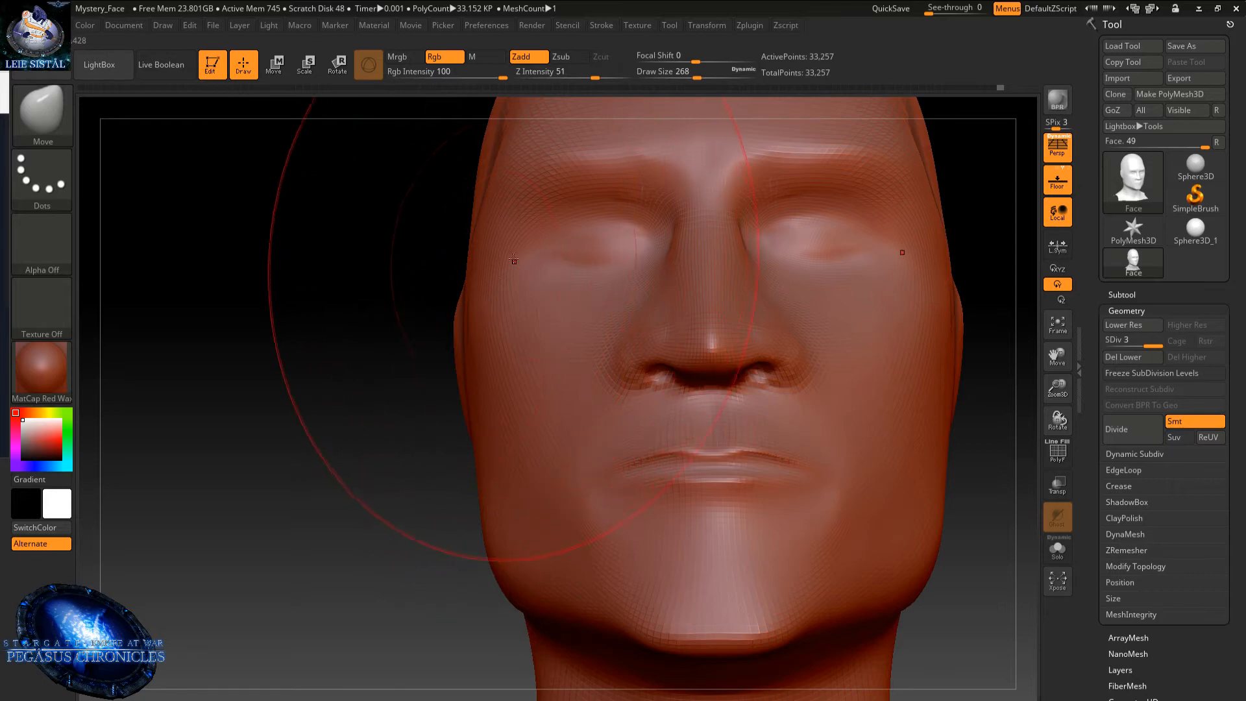
- Add clay to the closed eyelids with ClayBuildup at draw size 31 and smooth the strokes
{"action": "left_click", "coordinate": [41, 111]}
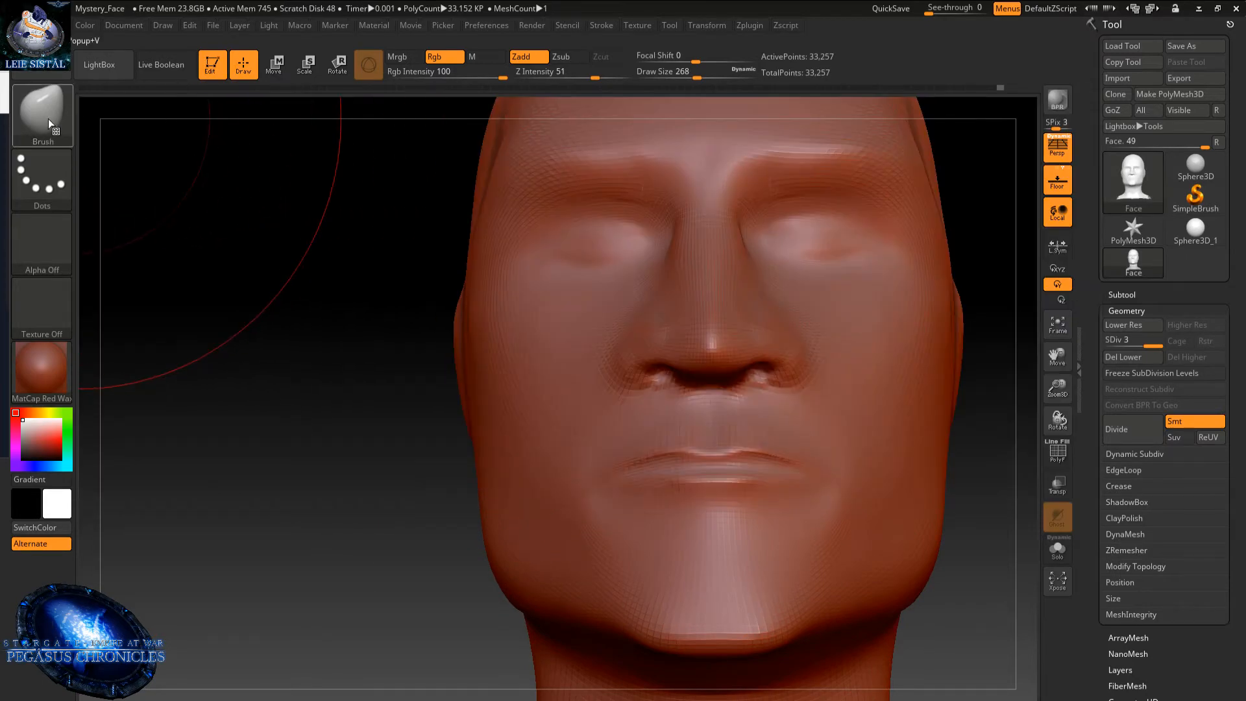
{"action": "left_click", "coordinate": [42, 111]}
{"action": "left_click", "coordinate": [184, 124]}
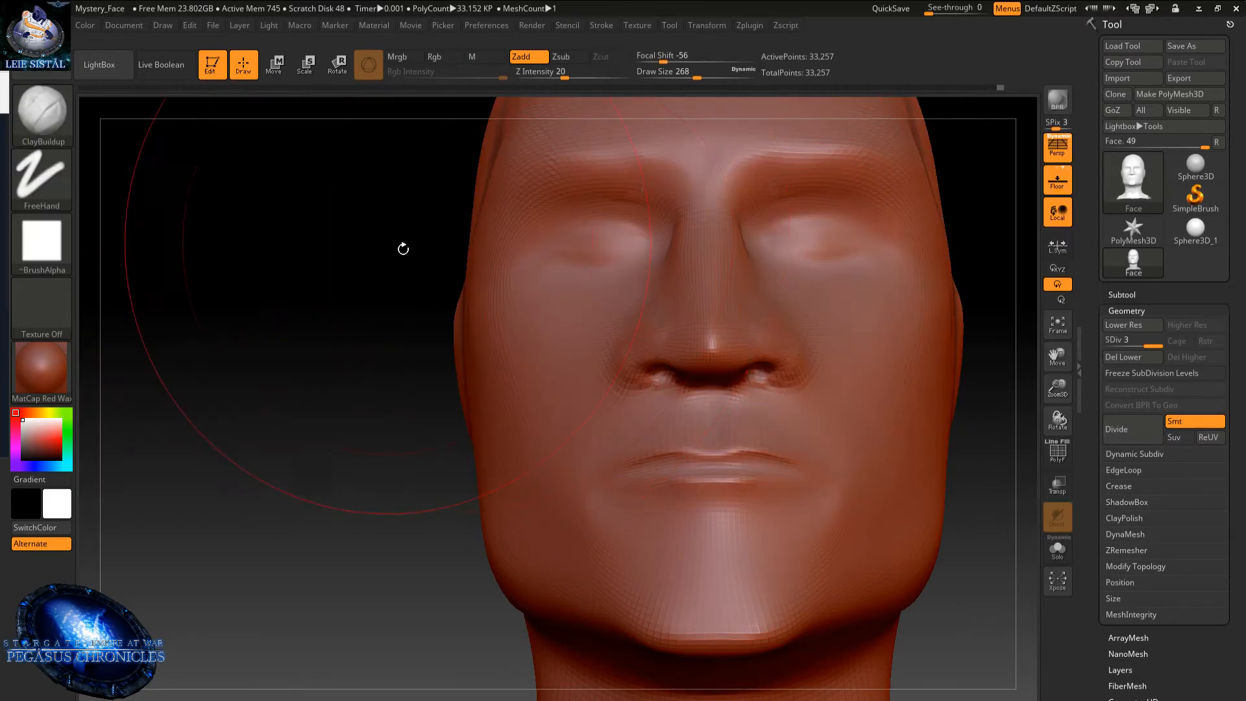
{"action": "key", "text": "space"}
{"action": "left_click_drag", "start_coordinate": [603, 242], "coordinate": [553, 241]}
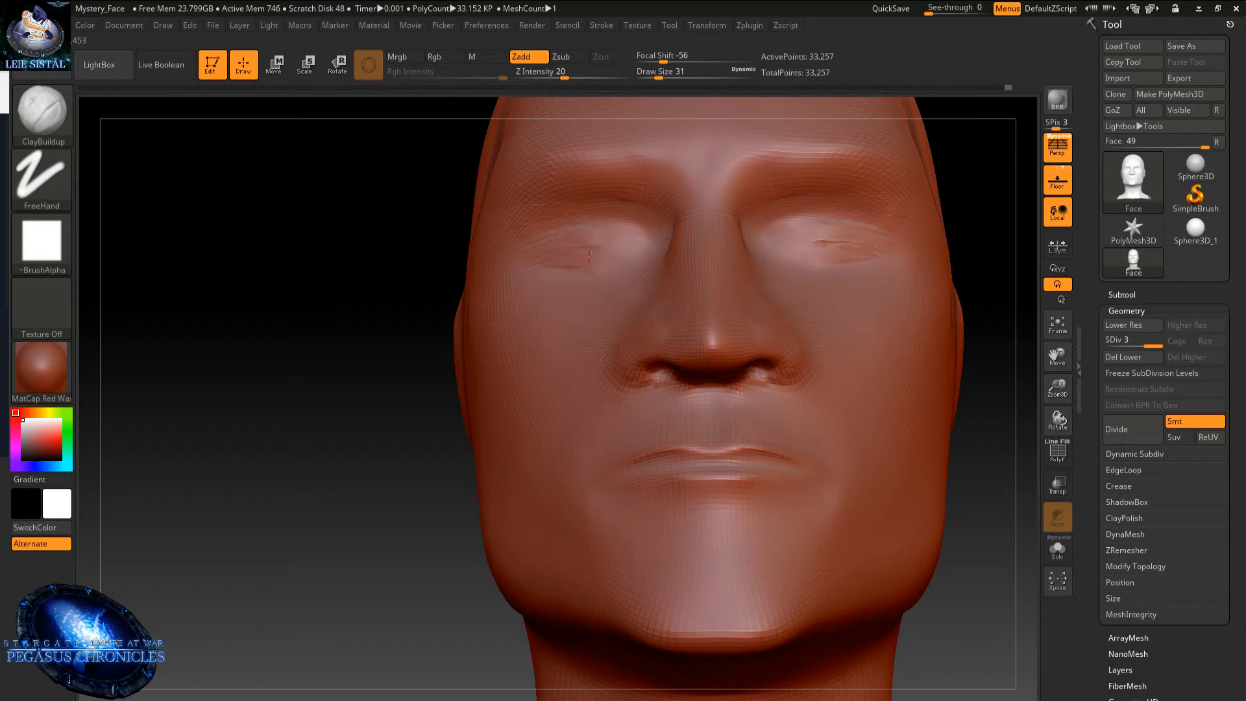
{"action": "key", "text": "shift"}
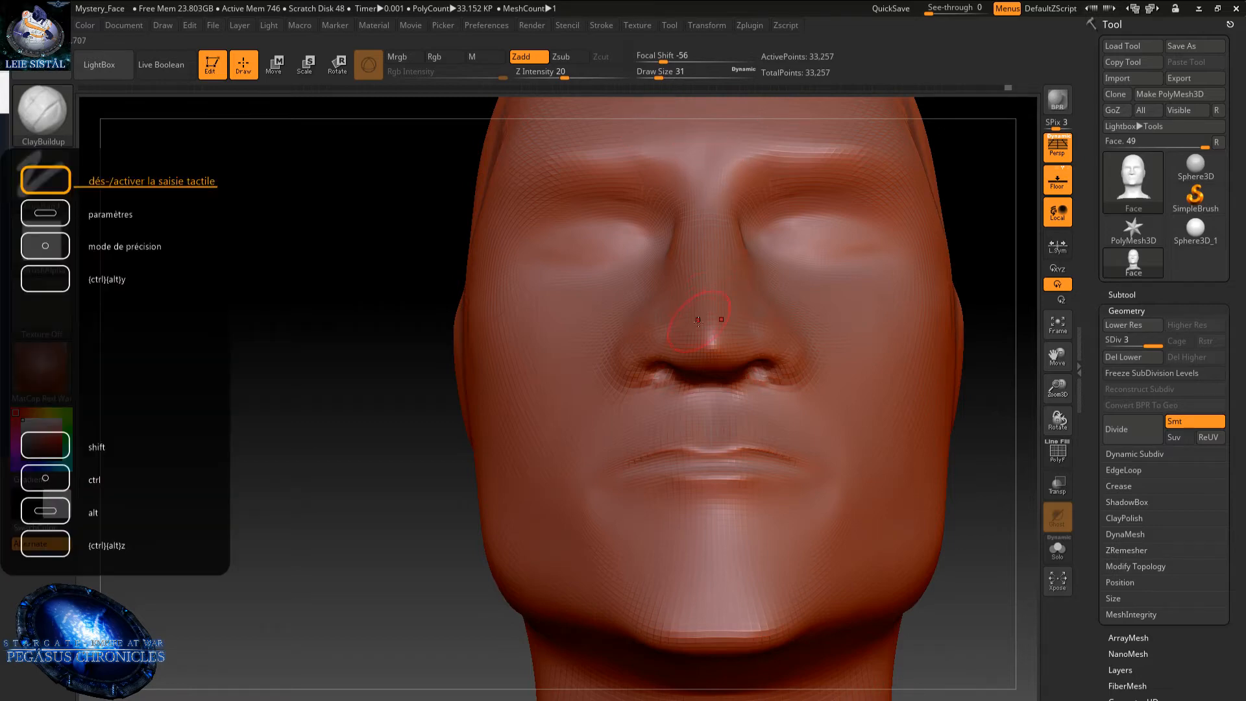
- Touch up the transition from the inner eye sockets to the nose bridge and smooth it
{"action": "right_click_drag", "start_coordinate": [702, 323], "coordinate": [720, 267]}
{"action": "left_click_drag", "start_coordinate": [720, 267], "coordinate": [662, 336]}
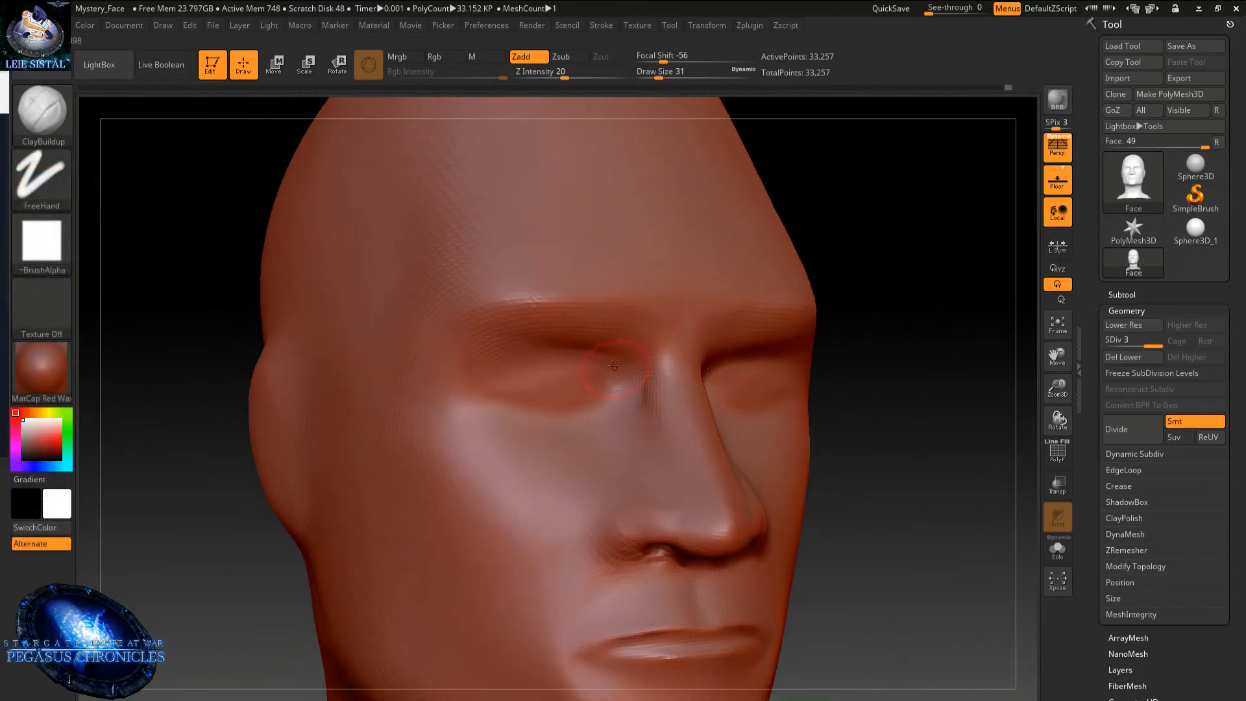
{"action": "key", "text": "ctrl"}
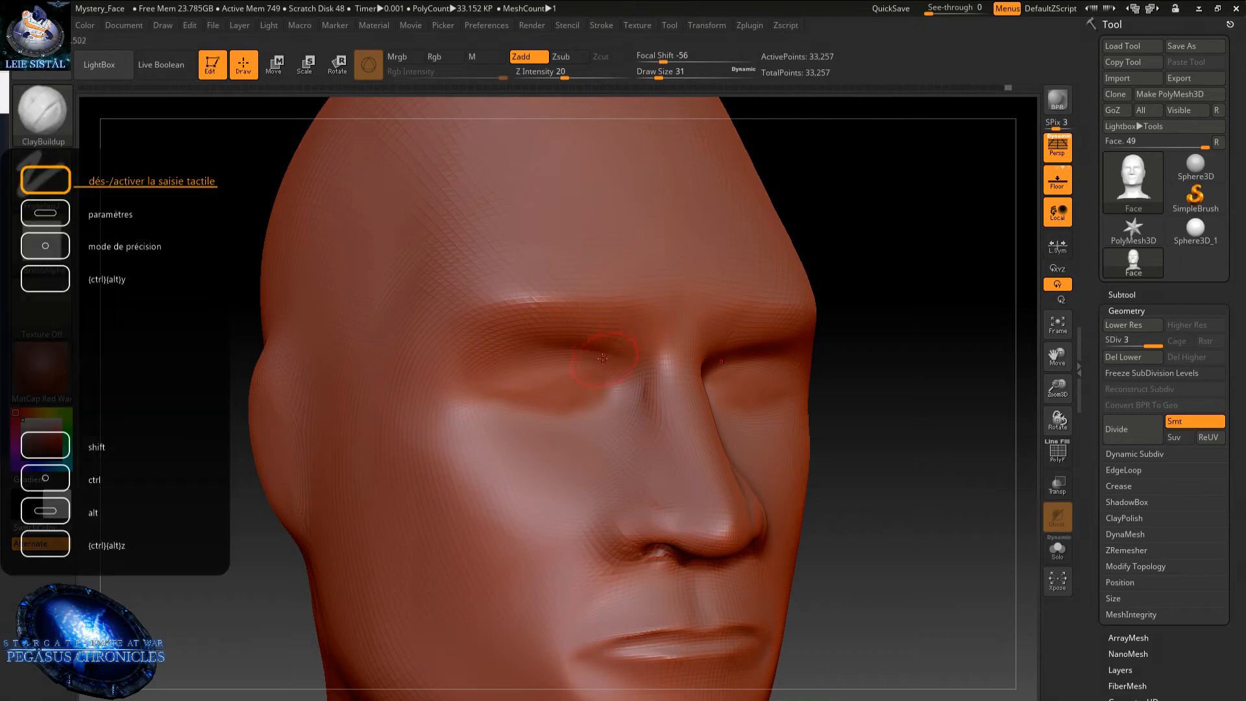
{"action": "right_click_drag", "start_coordinate": [586, 342], "coordinate": [552, 292]}
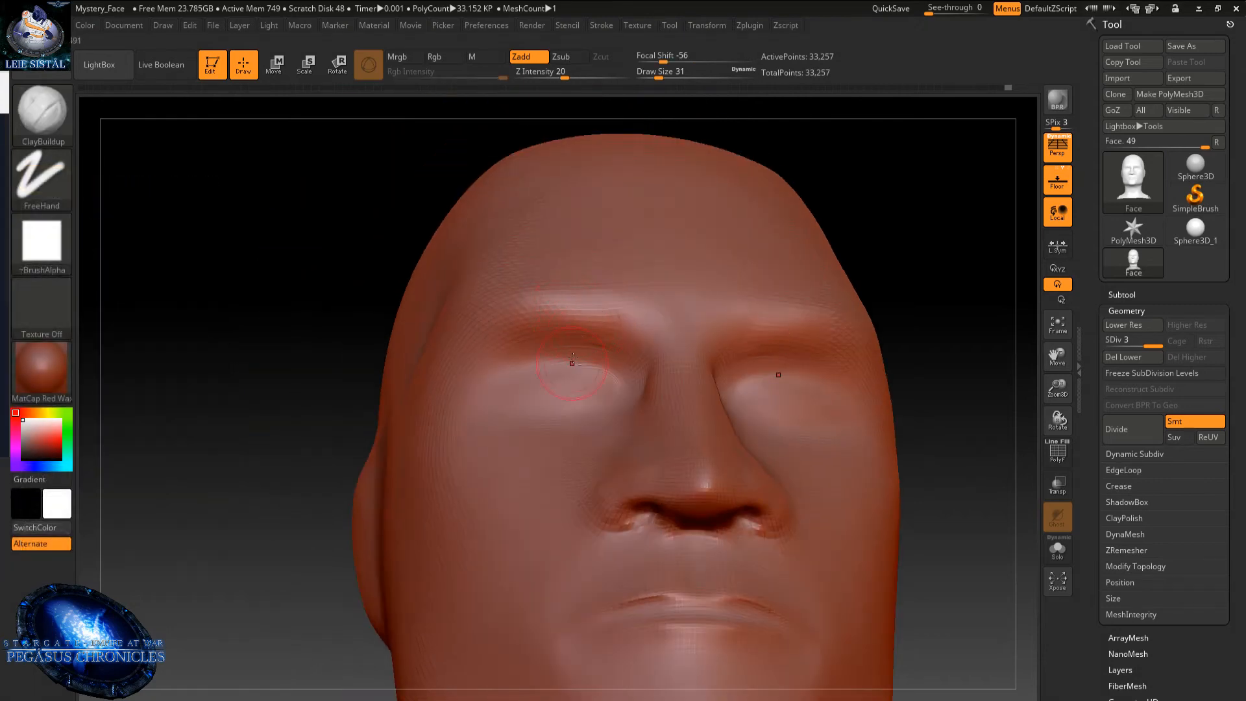
{"action": "mouse_move", "coordinate": [621, 364]}
{"action": "right_mouse_down"}
{"action": "mouse_move", "coordinate": [646, 422]}
{"action": "mouse_move", "coordinate": [608, 385]}
{"action": "right_mouse_up"}
{"action": "key", "text": "shift"}
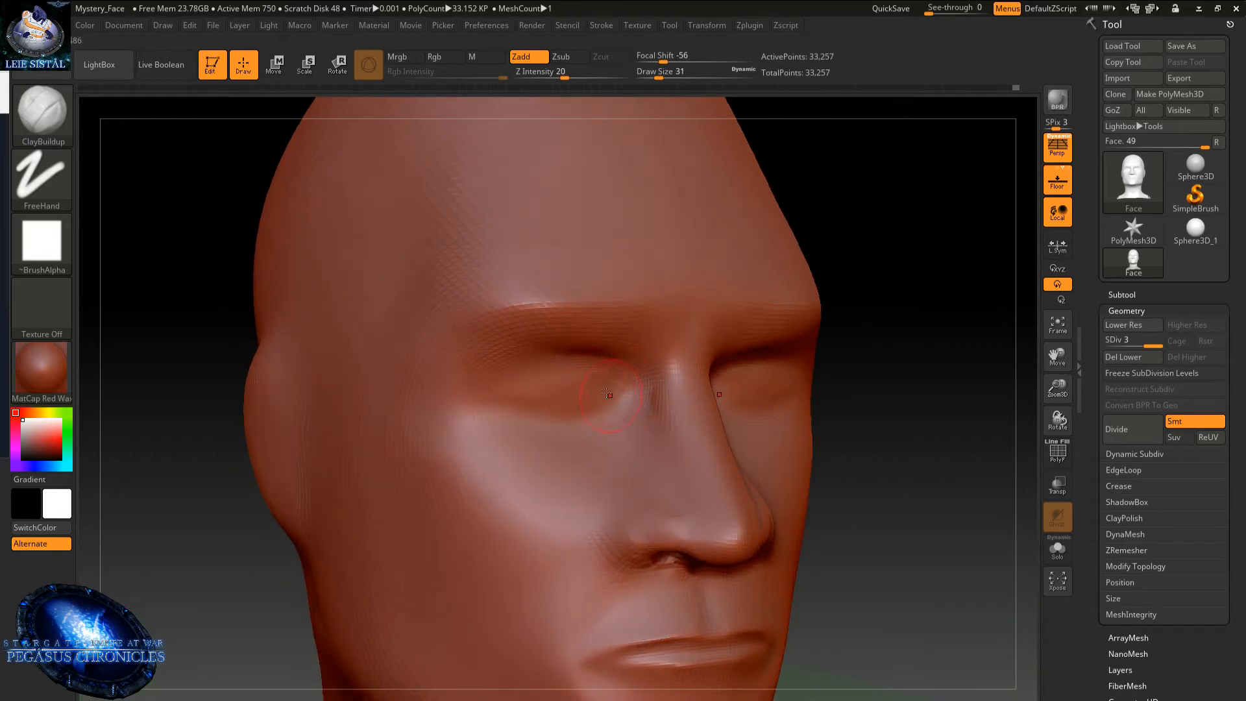
{"action": "right_click_drag", "start_coordinate": [606, 394], "coordinate": [594, 407]}
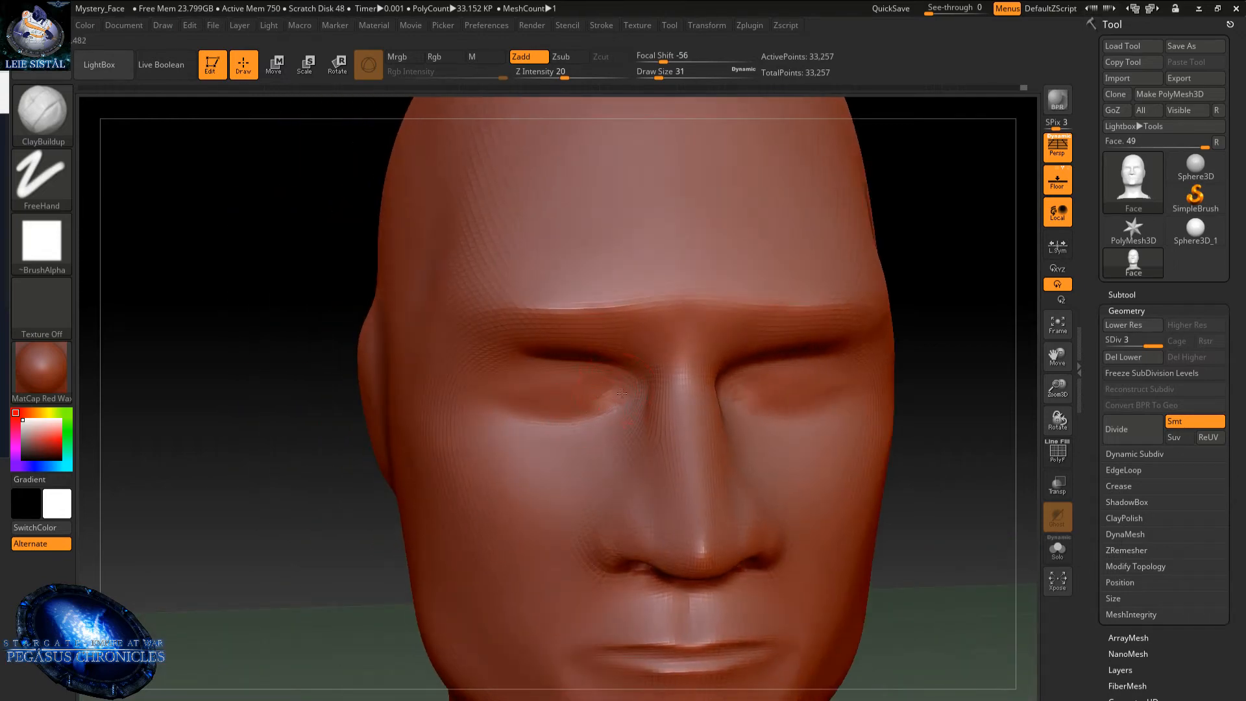
{"action": "key", "text": "shift"}
- Build up small vertical ridges at the inner eye corners with ClayBuildup and blend them into the eyelids
{"action": "right_click_drag", "start_coordinate": [595, 410], "coordinate": [609, 364], "text": "ctrl"}
{"action": "mouse_move", "coordinate": [609, 359]}
{"action": "left_mouse_down"}
{"action": "mouse_move", "coordinate": [617, 376]}
{"action": "mouse_move", "coordinate": [597, 415]}
{"action": "left_mouse_up"}
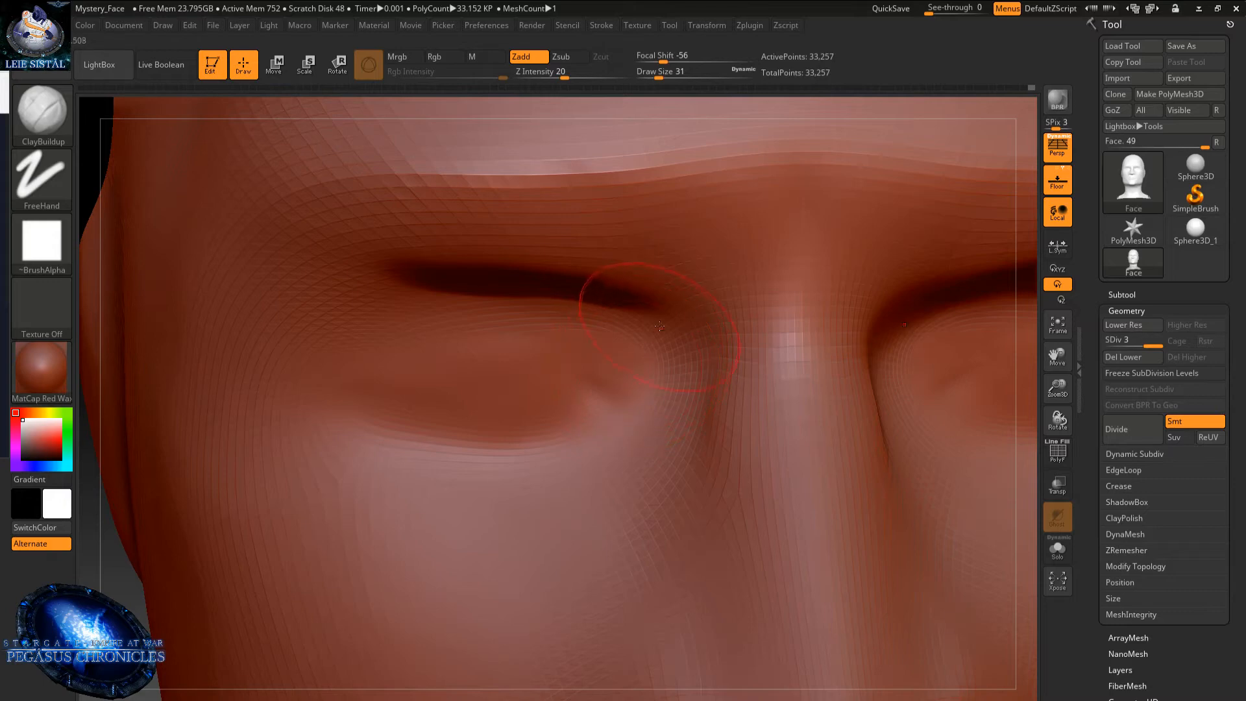
{"action": "left_click_drag", "start_coordinate": [659, 325], "coordinate": [624, 425]}
{"action": "key", "text": "shift"}
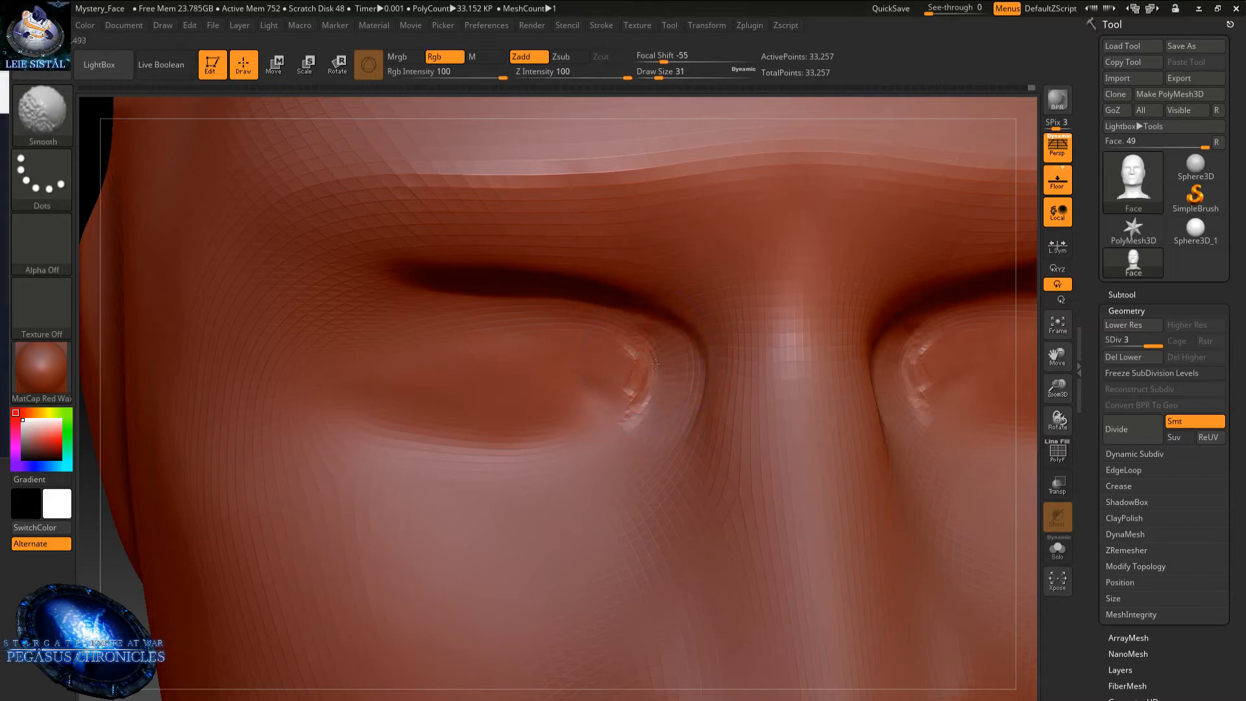
{"action": "left_click_drag", "start_coordinate": [655, 364], "coordinate": [551, 495], "text": "shift"}
- Add clay above the upper eyelids and on the temples beside the outer eye corners, and smooth it
{"action": "right_click_drag", "start_coordinate": [425, 286], "coordinate": [515, 381], "text": "alt"}
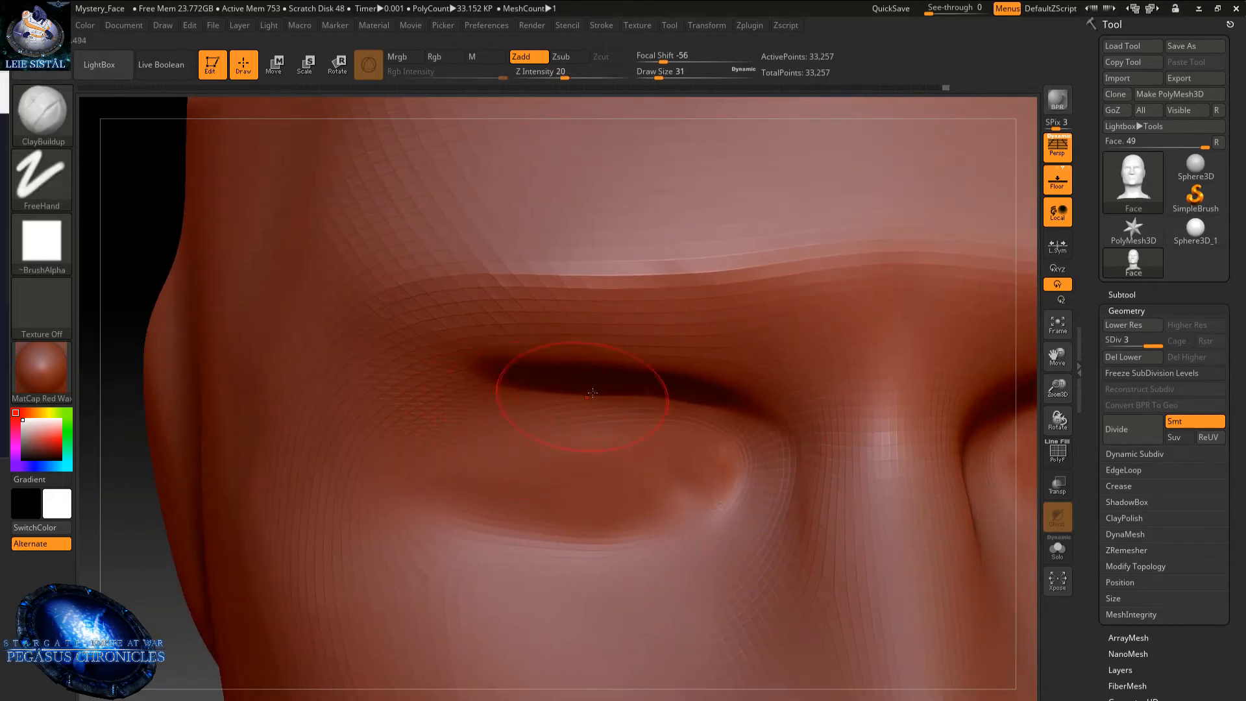
{"action": "right_click_drag", "start_coordinate": [591, 392], "coordinate": [767, 276], "text": "alt"}
{"action": "mouse_move", "coordinate": [633, 263]}
{"action": "left_mouse_down"}
{"action": "mouse_move", "coordinate": [584, 292]}
{"action": "mouse_move", "coordinate": [610, 269]}
{"action": "mouse_move", "coordinate": [898, 235]}
{"action": "mouse_move", "coordinate": [655, 256]}
{"action": "mouse_move", "coordinate": [733, 260]}
{"action": "left_mouse_up"}
{"action": "key", "text": "shift"}
{"action": "mouse_move", "coordinate": [578, 292]}
{"action": "left_mouse_down"}
{"action": "mouse_move", "coordinate": [616, 262]}
{"action": "mouse_move", "coordinate": [571, 285]}
{"action": "mouse_move", "coordinate": [616, 279]}
{"action": "mouse_move", "coordinate": [584, 292]}
{"action": "left_mouse_up"}
{"action": "left_click_drag", "start_coordinate": [465, 332], "coordinate": [472, 363]}
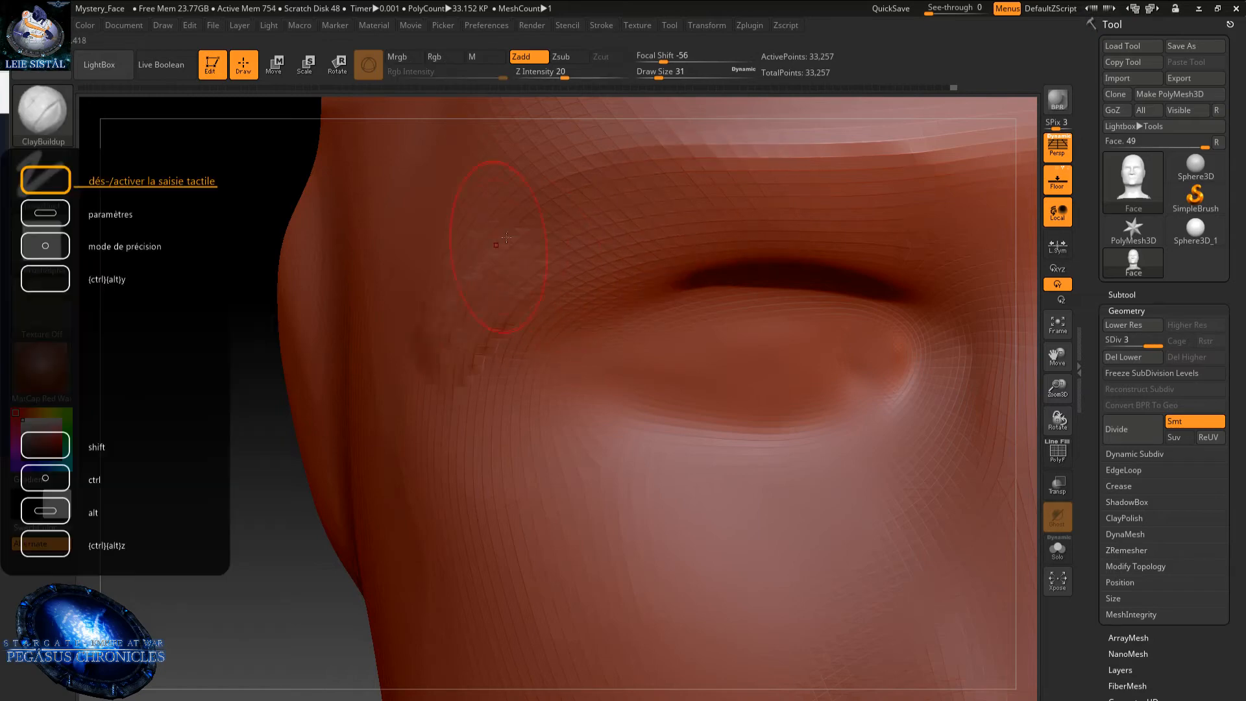
{"action": "mouse_move", "coordinate": [515, 292]}
{"action": "left_mouse_down", "text": "shift"}
{"action": "mouse_move", "coordinate": [480, 312]}
{"action": "mouse_move", "coordinate": [519, 331]}
{"action": "left_mouse_up", "text": "shift"}
- Carve along and just below the lower eyelids with inverted ClayBuildup strokes and smooth the eye contours
{"action": "mouse_move", "coordinate": [606, 368]}
{"action": "right_mouse_down", "text": "ctrl"}
{"action": "mouse_move", "coordinate": [617, 305]}
{"action": "mouse_move", "coordinate": [615, 403]}
{"action": "mouse_move", "coordinate": [648, 322]}
{"action": "mouse_move", "coordinate": [637, 453]}
{"action": "mouse_move", "coordinate": [614, 445]}
{"action": "right_mouse_up", "text": "ctrl"}
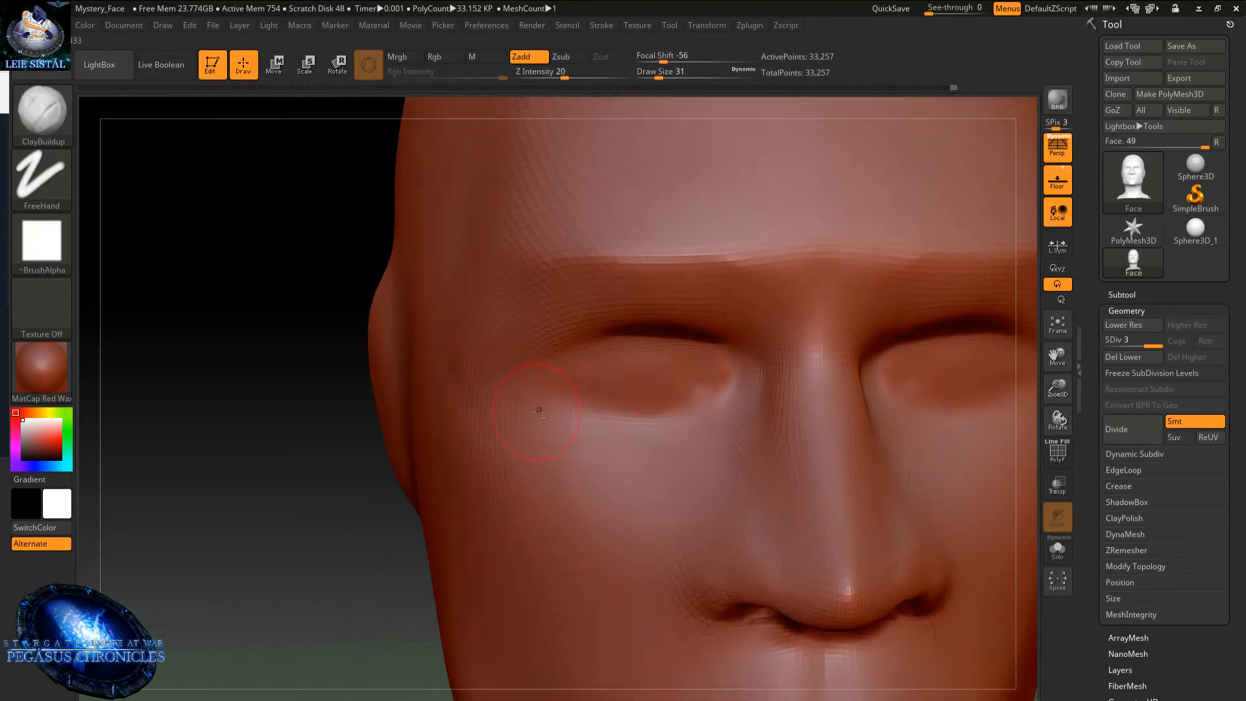
{"action": "mouse_move", "coordinate": [564, 425]}
{"action": "left_mouse_down", "text": "alt"}
{"action": "mouse_move", "coordinate": [652, 438]}
{"action": "mouse_move", "coordinate": [694, 425]}
{"action": "mouse_move", "coordinate": [557, 431]}
{"action": "mouse_move", "coordinate": [676, 437]}
{"action": "left_mouse_up", "text": "alt"}
{"action": "left_click_drag", "start_coordinate": [531, 400], "coordinate": [681, 411], "text": "alt"}
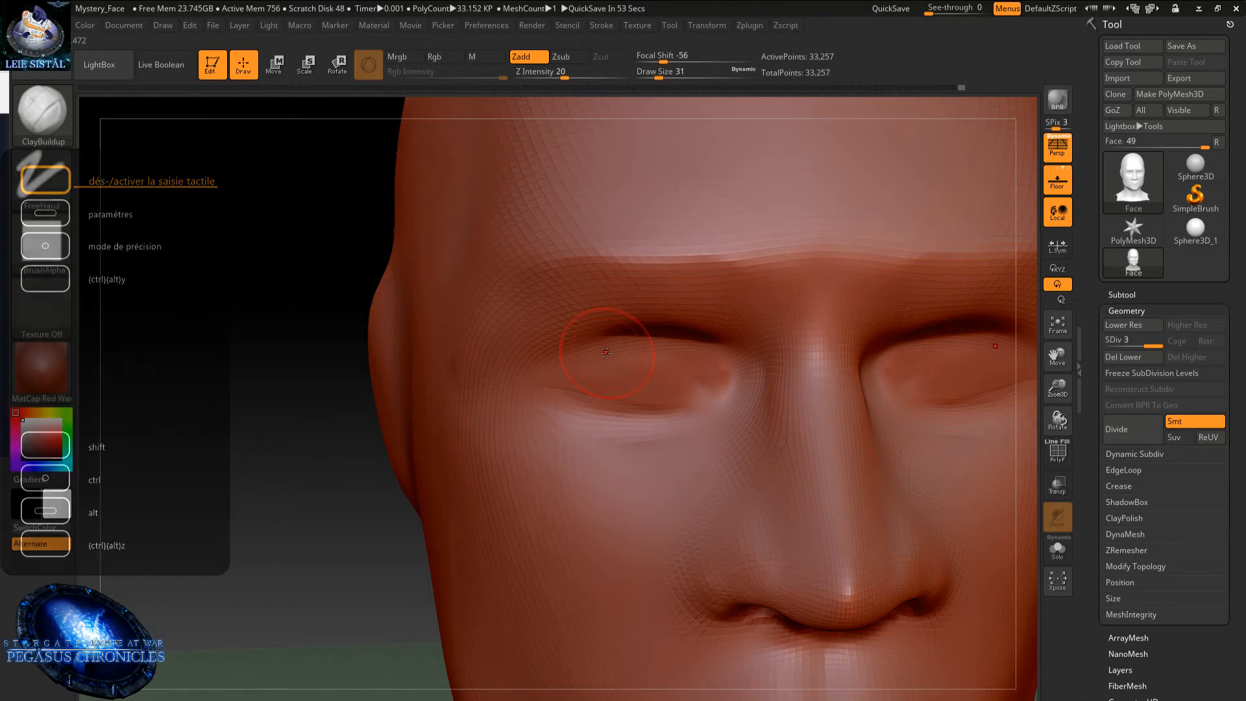
{"action": "right_click_drag", "start_coordinate": [647, 262], "coordinate": [737, 192]}
{"action": "key", "text": "shift"}
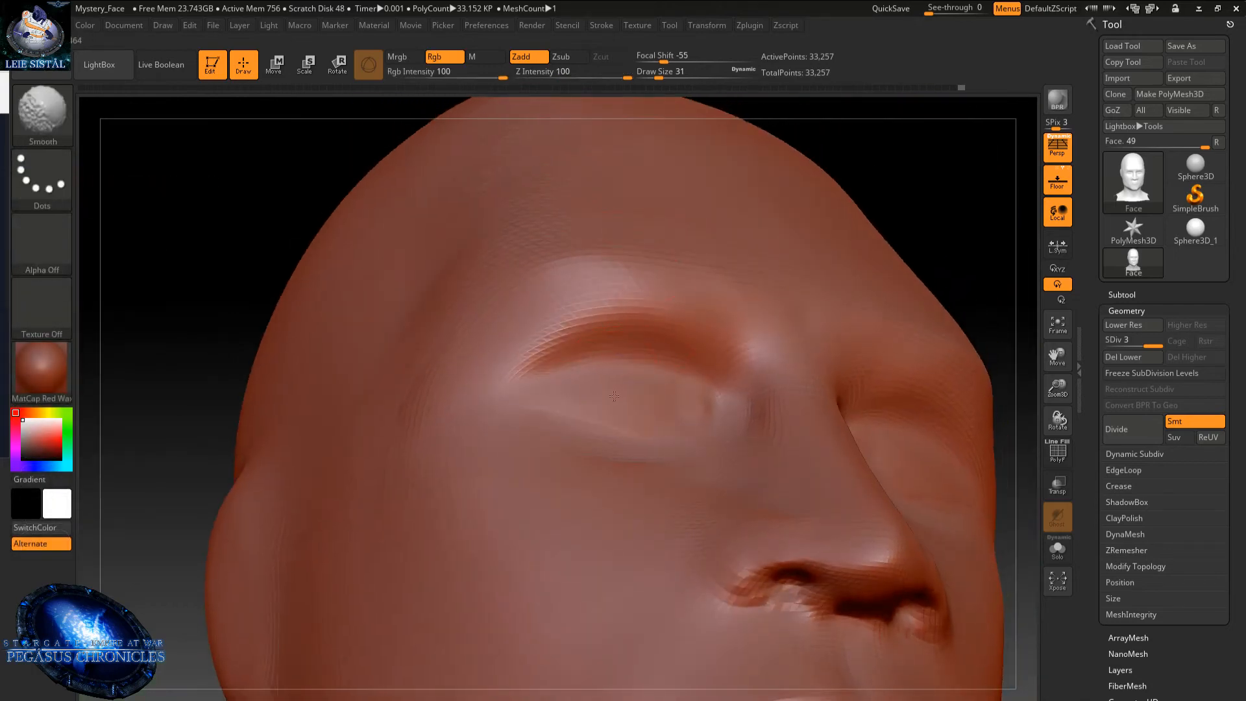
{"action": "mouse_move", "coordinate": [673, 396]}
{"action": "right_mouse_down", "text": "shift"}
{"action": "mouse_move", "coordinate": [620, 422]}
{"action": "mouse_move", "coordinate": [641, 475]}
{"action": "right_mouse_up", "text": "shift"}
{"action": "key", "text": "shift"}
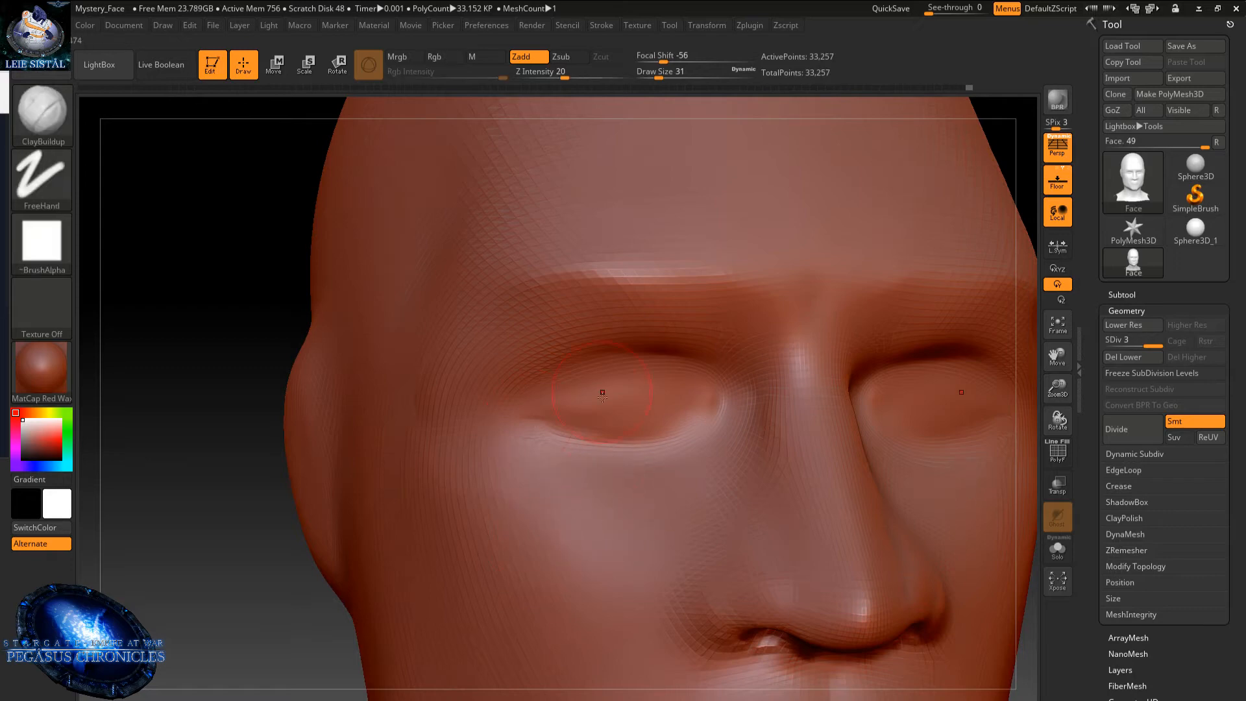
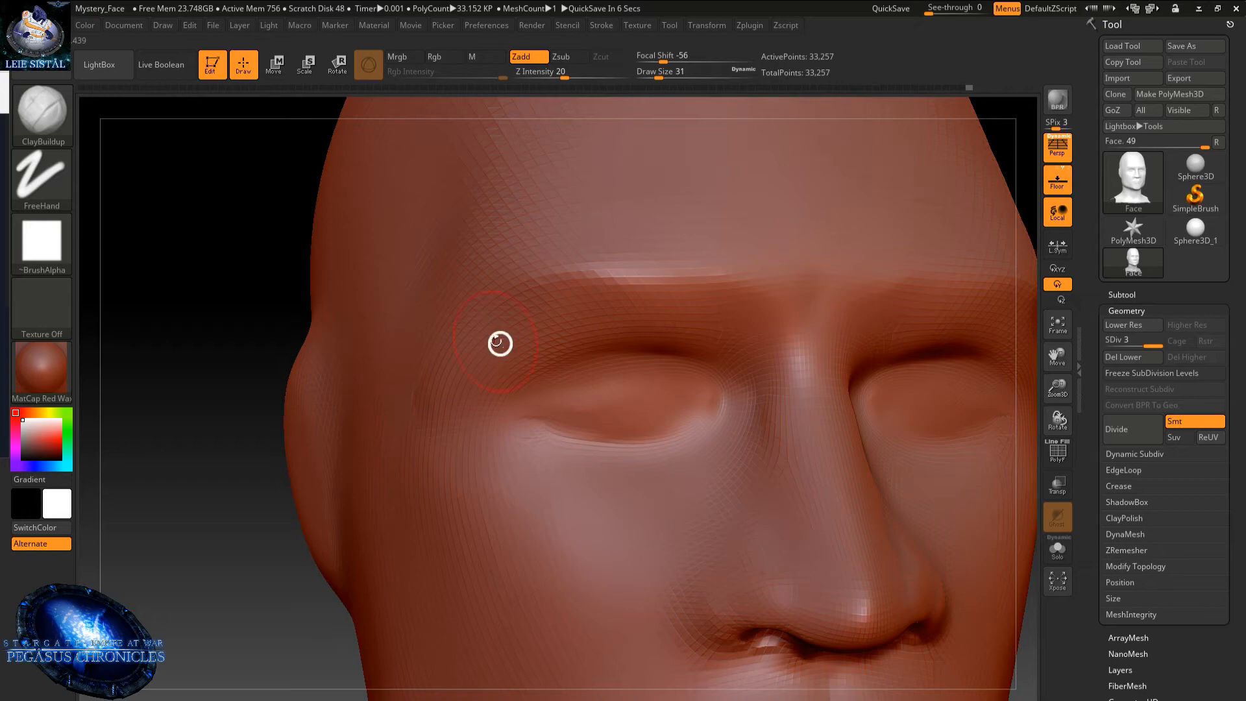
- Rework the outer cheekbones in front of the ears with ClayBuildup and smooth the strokes
{"action": "left_click_drag", "start_coordinate": [214, 360], "coordinate": [386, 384]}
{"action": "key", "text": "shift"}
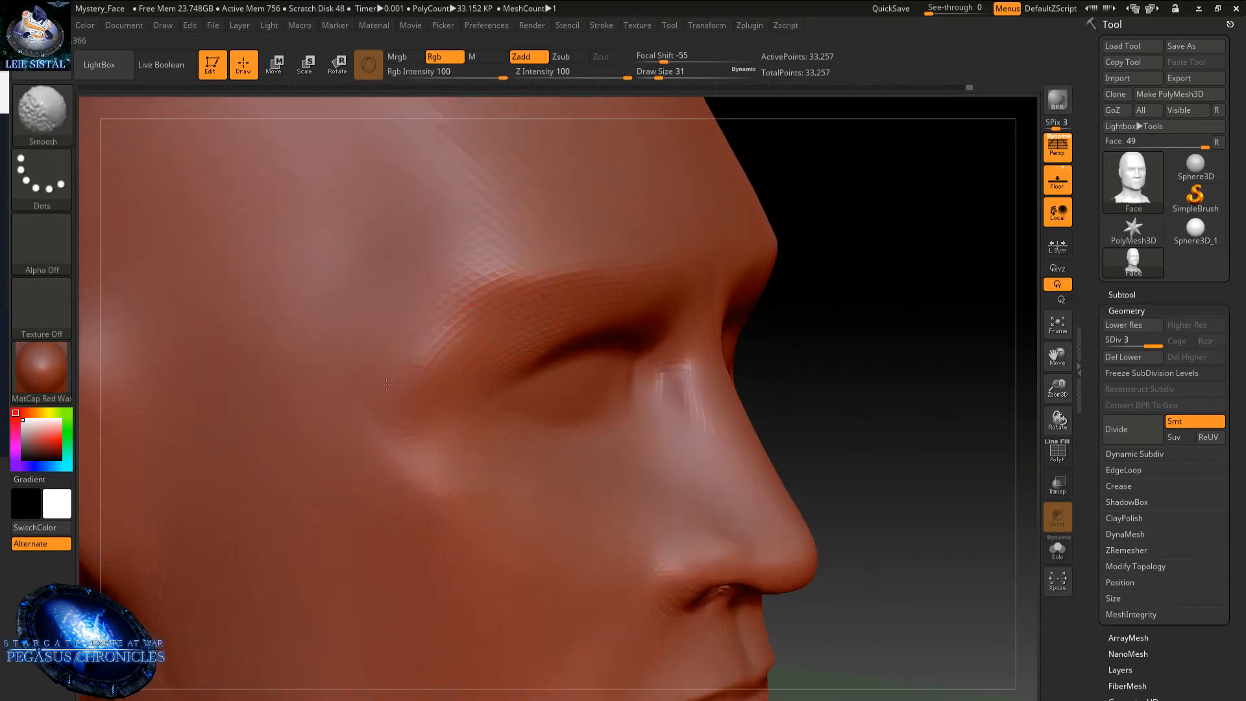
{"action": "right_click_drag", "start_coordinate": [450, 499], "coordinate": [389, 487]}
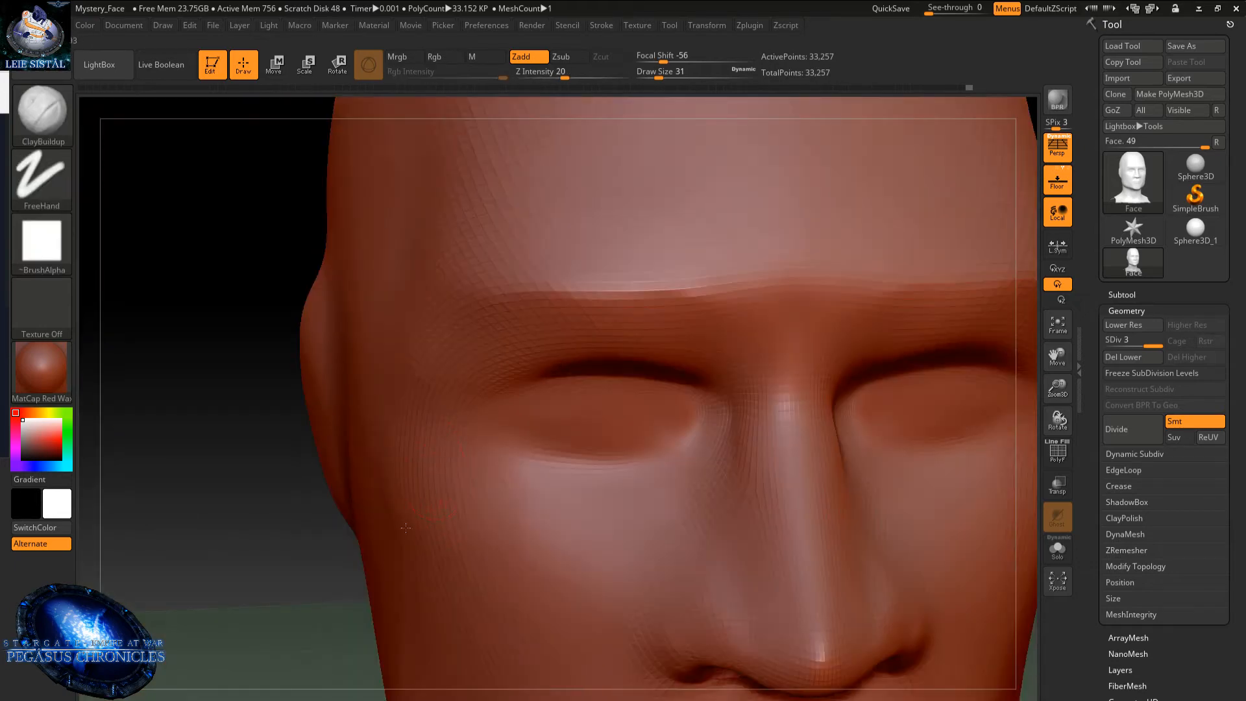
{"action": "key", "text": "shift"}
{"action": "mouse_move", "coordinate": [437, 559]}
{"action": "left_mouse_down"}
{"action": "mouse_move", "coordinate": [411, 579]}
{"action": "mouse_move", "coordinate": [405, 561]}
{"action": "left_mouse_up"}
{"action": "key", "text": "shift"}
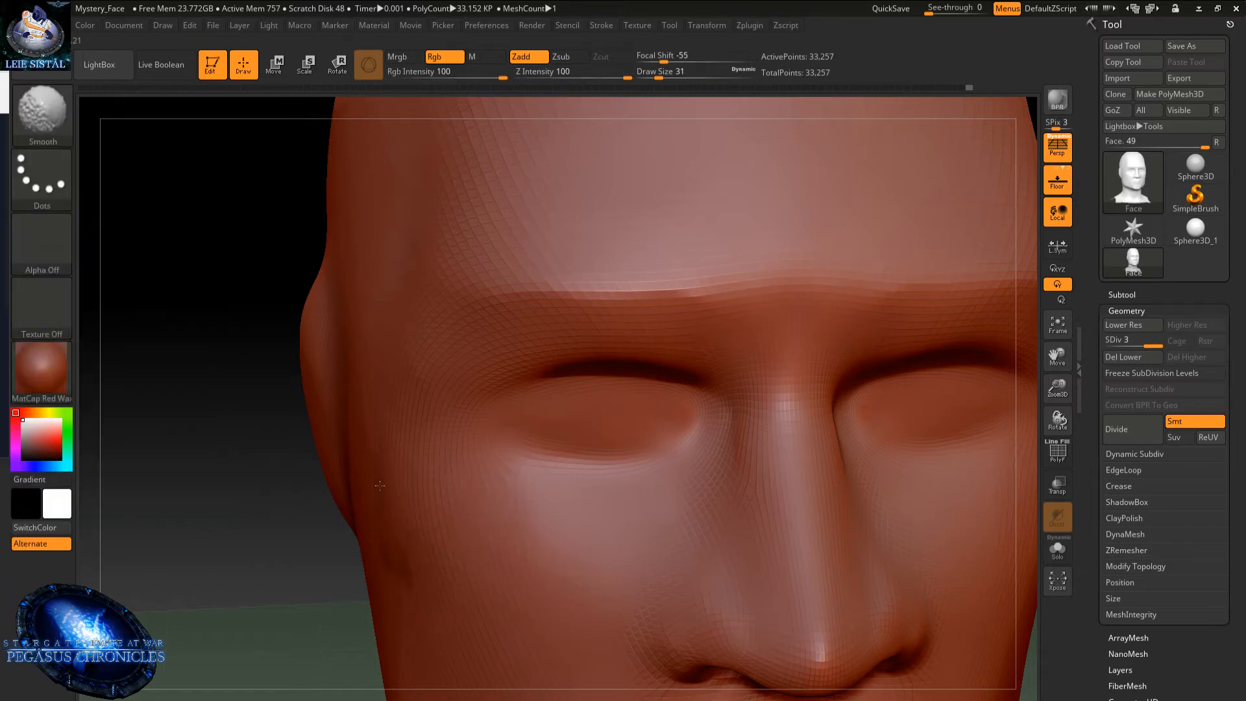
- Sculpt the sides of the nose where they meet the inner cheeks with ClayBuildup at draw size 46, and smooth
{"action": "right_click_drag", "start_coordinate": [495, 489], "coordinate": [532, 338]}
{"action": "key", "text": "s"}
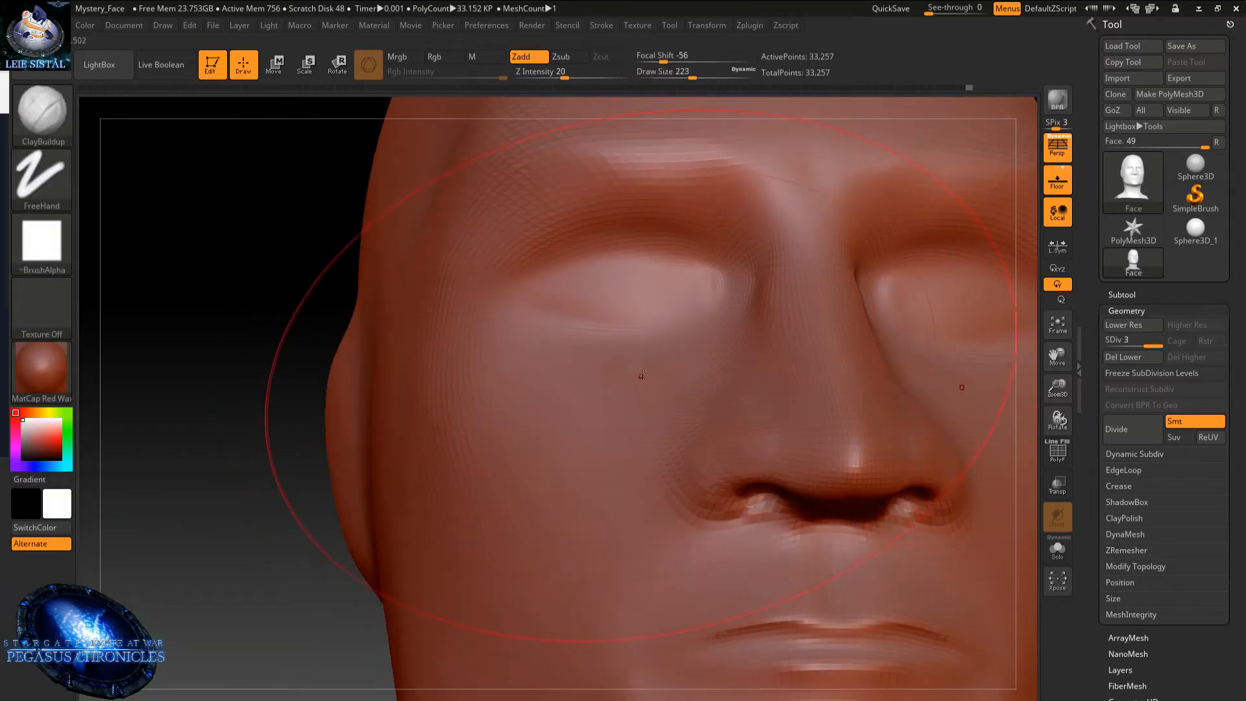
{"action": "right_click_drag", "start_coordinate": [643, 375], "coordinate": [701, 383]}
{"action": "key", "text": "space"}
{"action": "left_click_drag", "start_coordinate": [629, 382], "coordinate": [601, 384]}
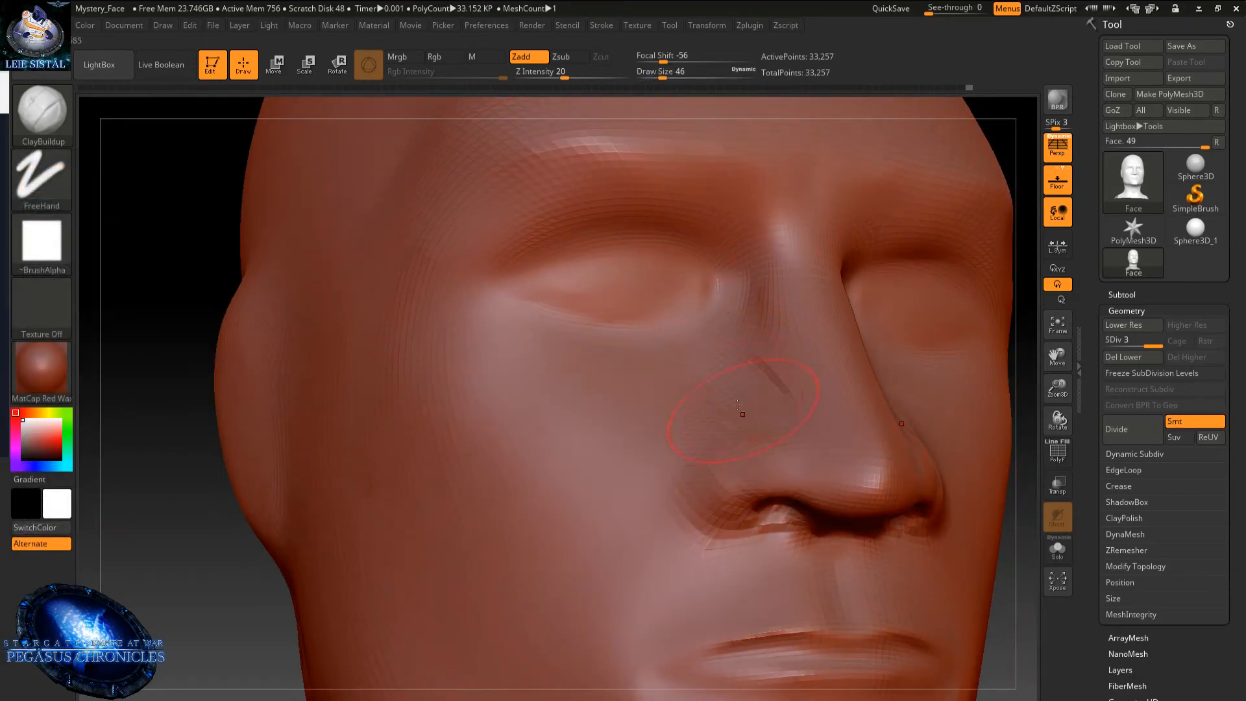
{"action": "mouse_move", "coordinate": [711, 415]}
{"action": "left_mouse_down", "text": "shift"}
{"action": "mouse_move", "coordinate": [756, 380]}
{"action": "mouse_move", "coordinate": [718, 403]}
{"action": "left_mouse_up", "text": "shift"}
{"action": "mouse_move", "coordinate": [718, 404]}
{"action": "right_mouse_down"}
{"action": "mouse_move", "coordinate": [721, 422]}
{"action": "mouse_move", "coordinate": [723, 393]}
{"action": "right_mouse_up"}
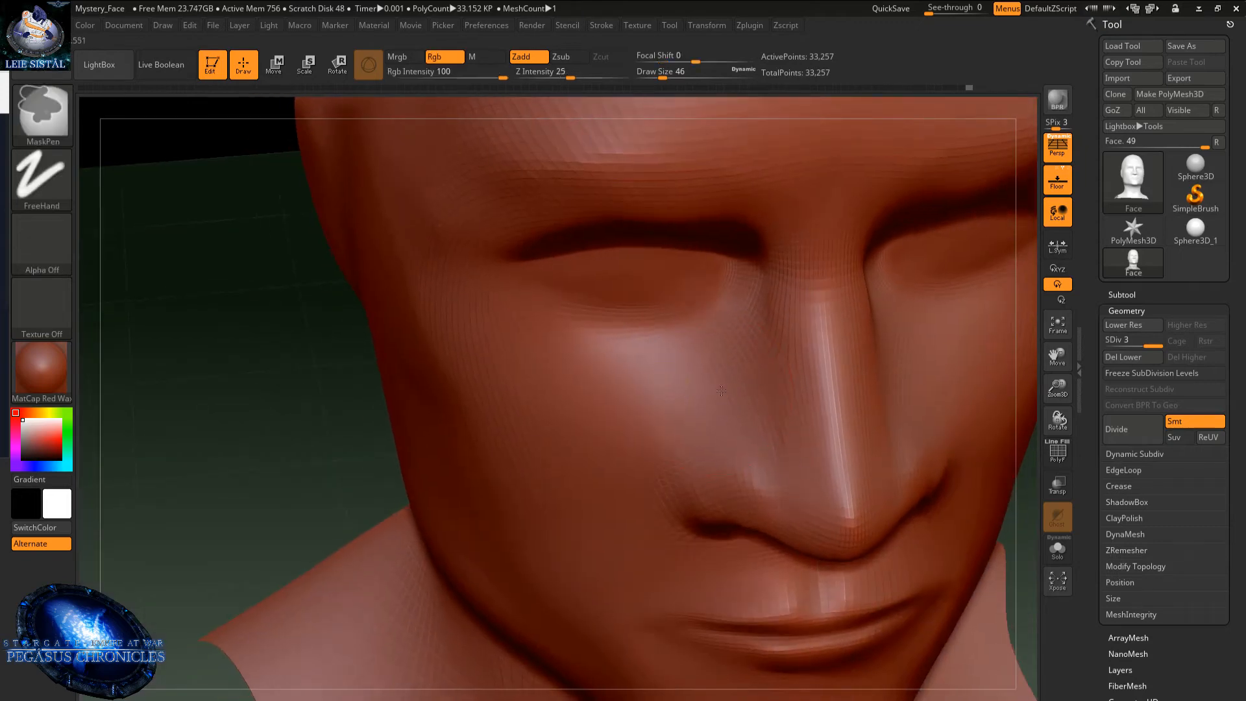
- Sculpt the side of the nose below the inner eye corner with ClayBuildup at focal shift -8 and draw size 14
{"action": "key", "text": "space"}
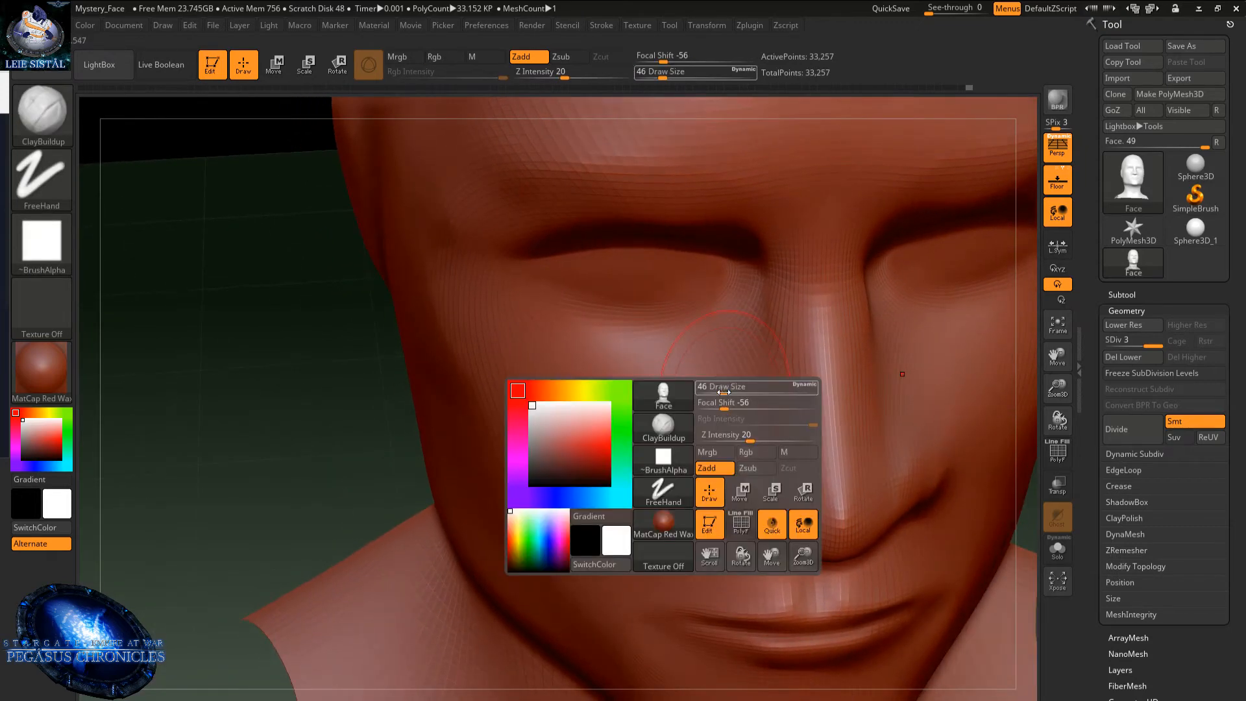
{"action": "left_click", "coordinate": [690, 56]}
{"action": "left_click_drag", "start_coordinate": [688, 72], "coordinate": [663, 73]}
{"action": "right_click_drag", "start_coordinate": [723, 393], "coordinate": [716, 285]}
{"action": "left_click_drag", "start_coordinate": [662, 74], "coordinate": [651, 74]}
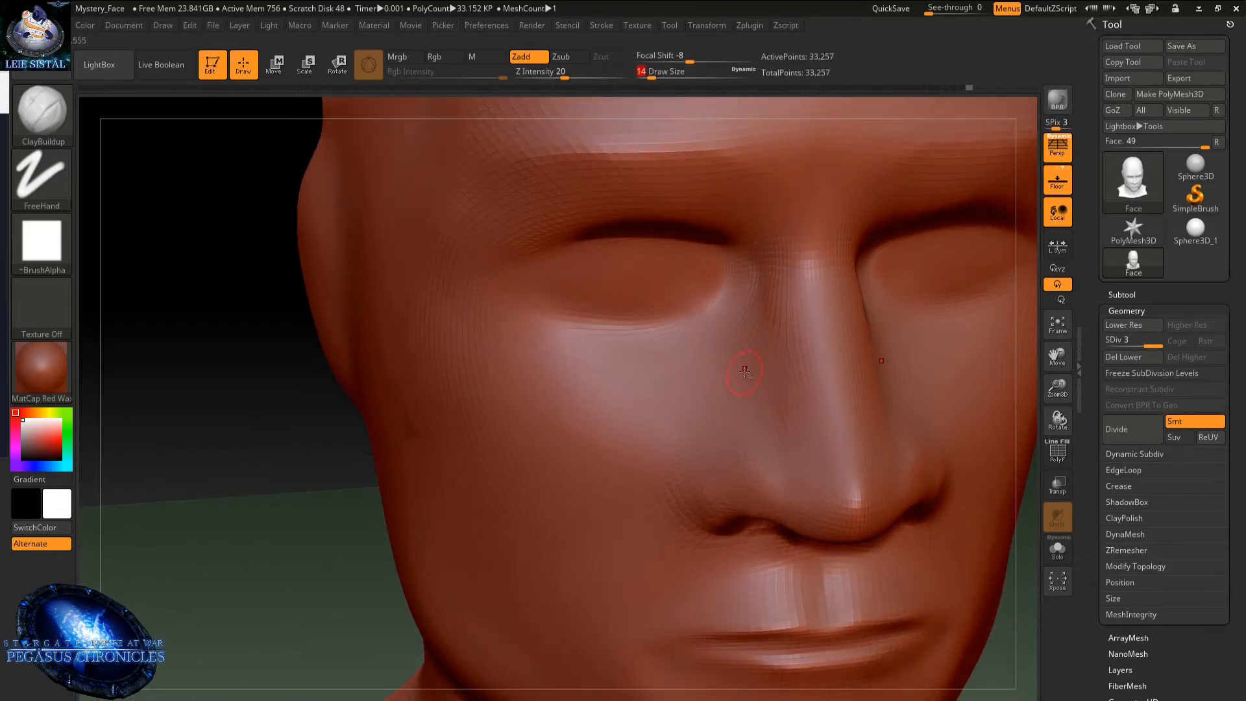
{"action": "left_click_drag", "start_coordinate": [744, 372], "coordinate": [781, 423]}
{"action": "mouse_move", "coordinate": [746, 345]}
{"action": "left_mouse_down"}
{"action": "mouse_move", "coordinate": [760, 400]}
{"action": "mouse_move", "coordinate": [719, 379]}
{"action": "left_mouse_up"}
{"action": "mouse_move", "coordinate": [718, 383]}
{"action": "right_mouse_down", "text": "ctrl"}
{"action": "mouse_move", "coordinate": [713, 357]}
{"action": "mouse_move", "coordinate": [741, 341]}
{"action": "mouse_move", "coordinate": [720, 327]}
{"action": "mouse_move", "coordinate": [759, 353]}
{"action": "right_mouse_up", "text": "ctrl"}
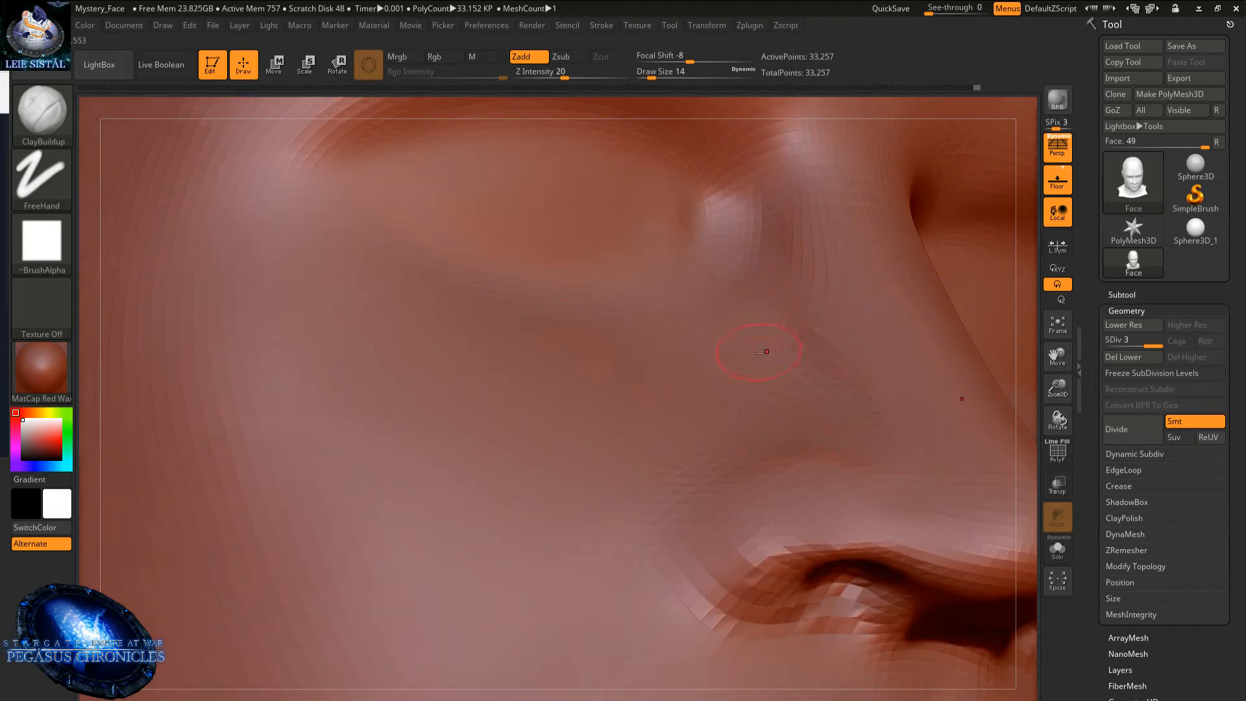
- Shape the slope from the nose bridge down to the top of the nostril wing with ClayBuildup strokes, and smooth it
{"action": "right_click_drag", "start_coordinate": [836, 446], "coordinate": [726, 311]}
{"action": "mouse_move", "coordinate": [716, 311]}
{"action": "left_mouse_down"}
{"action": "mouse_move", "coordinate": [807, 416]}
{"action": "mouse_move", "coordinate": [733, 305]}
{"action": "left_mouse_up"}
{"action": "right_click_drag", "start_coordinate": [733, 305], "coordinate": [723, 350]}
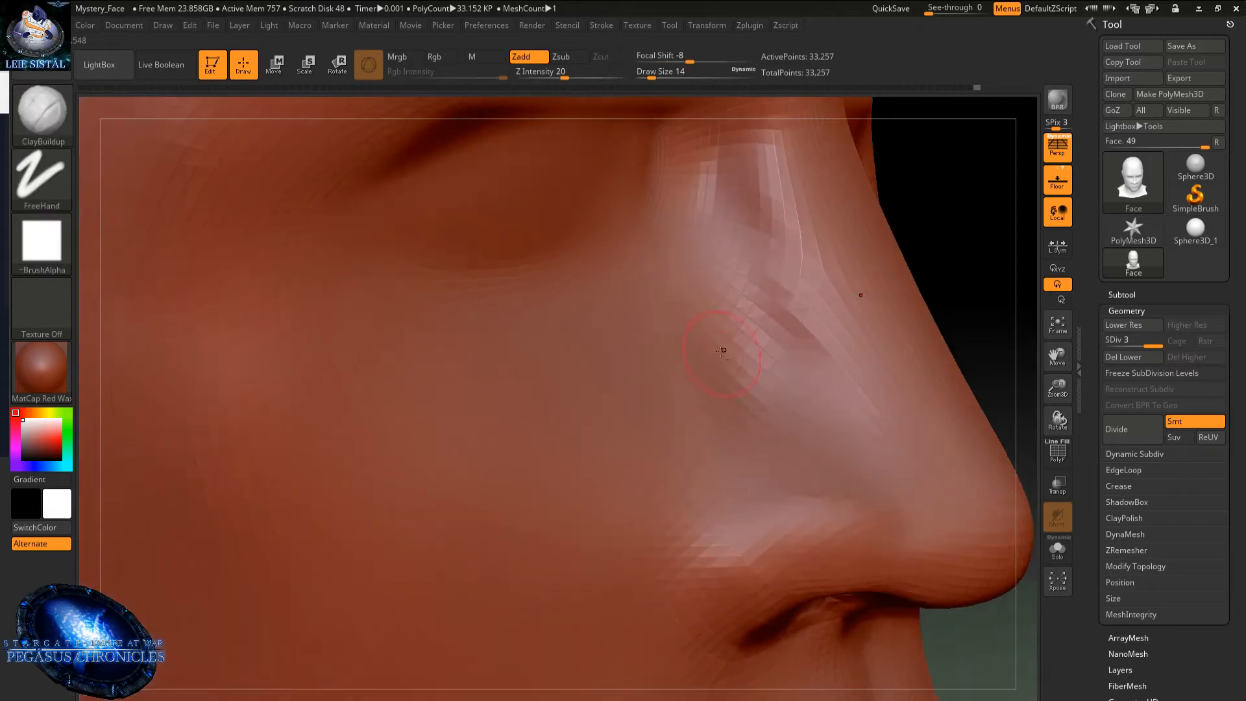
{"action": "left_click_drag", "start_coordinate": [726, 369], "coordinate": [788, 404]}
{"action": "mouse_move", "coordinate": [730, 448]}
{"action": "left_mouse_down"}
{"action": "mouse_move", "coordinate": [703, 516]}
{"action": "mouse_move", "coordinate": [752, 396]}
{"action": "mouse_move", "coordinate": [784, 421]}
{"action": "left_mouse_up"}
{"action": "right_click_drag", "start_coordinate": [765, 417], "coordinate": [751, 453]}
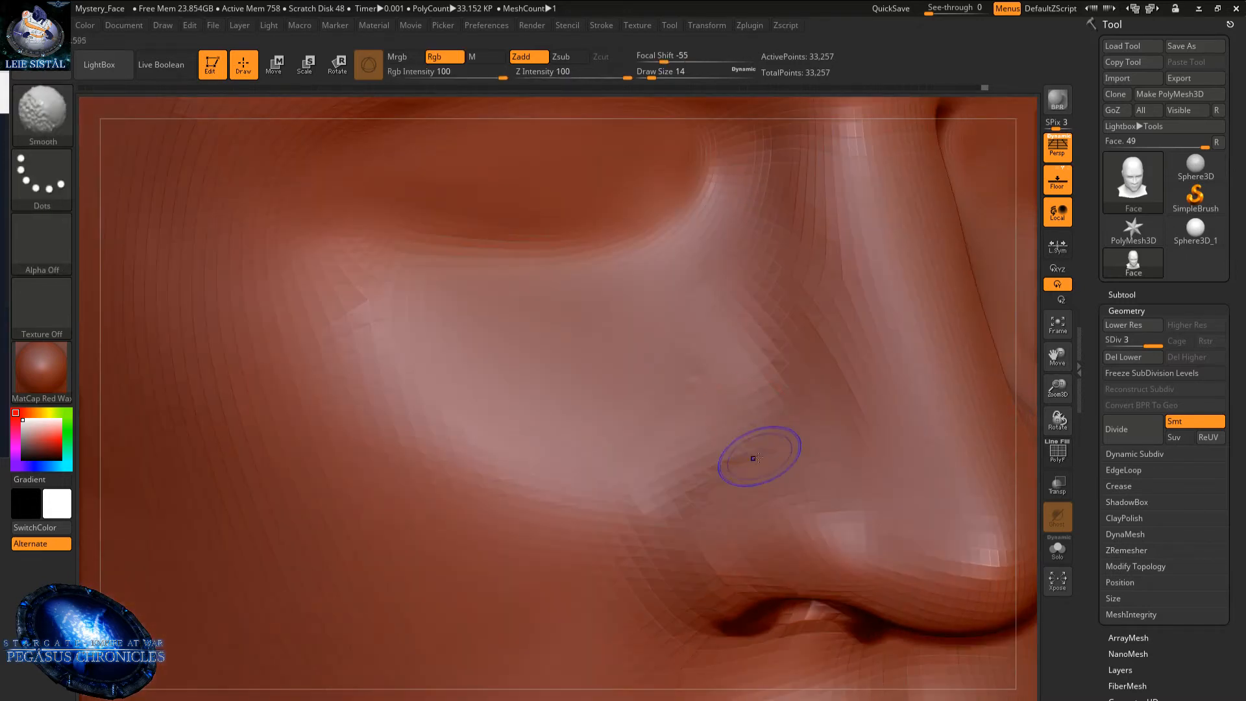
- Carve the crease around the outer edge of the nostril wing and down to its base, smoothing the strokes
{"action": "mouse_move", "coordinate": [746, 462]}
{"action": "left_mouse_down"}
{"action": "mouse_move", "coordinate": [681, 522]}
{"action": "mouse_move", "coordinate": [689, 578]}
{"action": "left_mouse_up"}
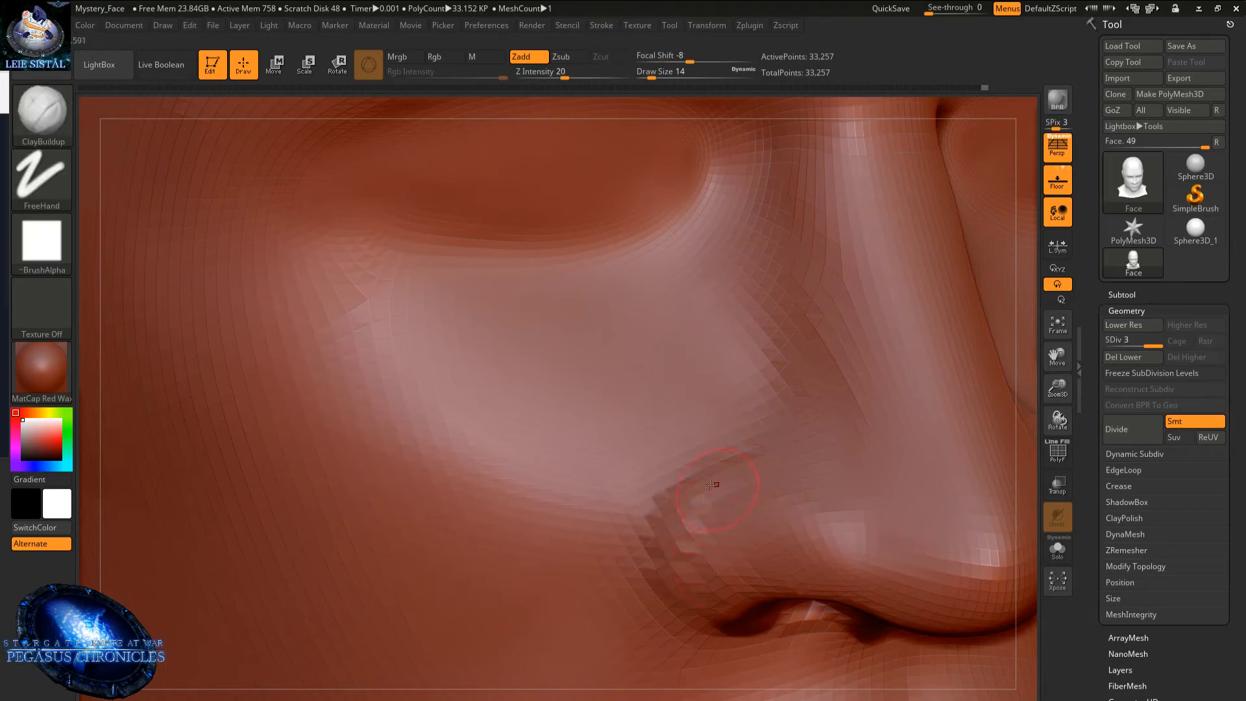
{"action": "left_click_drag", "start_coordinate": [720, 502], "coordinate": [682, 608], "text": "shift"}
{"action": "mouse_move", "coordinate": [682, 608]}
{"action": "right_mouse_down"}
{"action": "mouse_move", "coordinate": [704, 526]}
{"action": "mouse_move", "coordinate": [672, 409]}
{"action": "right_mouse_up"}
{"action": "mouse_move", "coordinate": [672, 415]}
{"action": "left_mouse_down"}
{"action": "mouse_move", "coordinate": [653, 462]}
{"action": "mouse_move", "coordinate": [688, 494]}
{"action": "mouse_move", "coordinate": [723, 461]}
{"action": "left_mouse_up"}
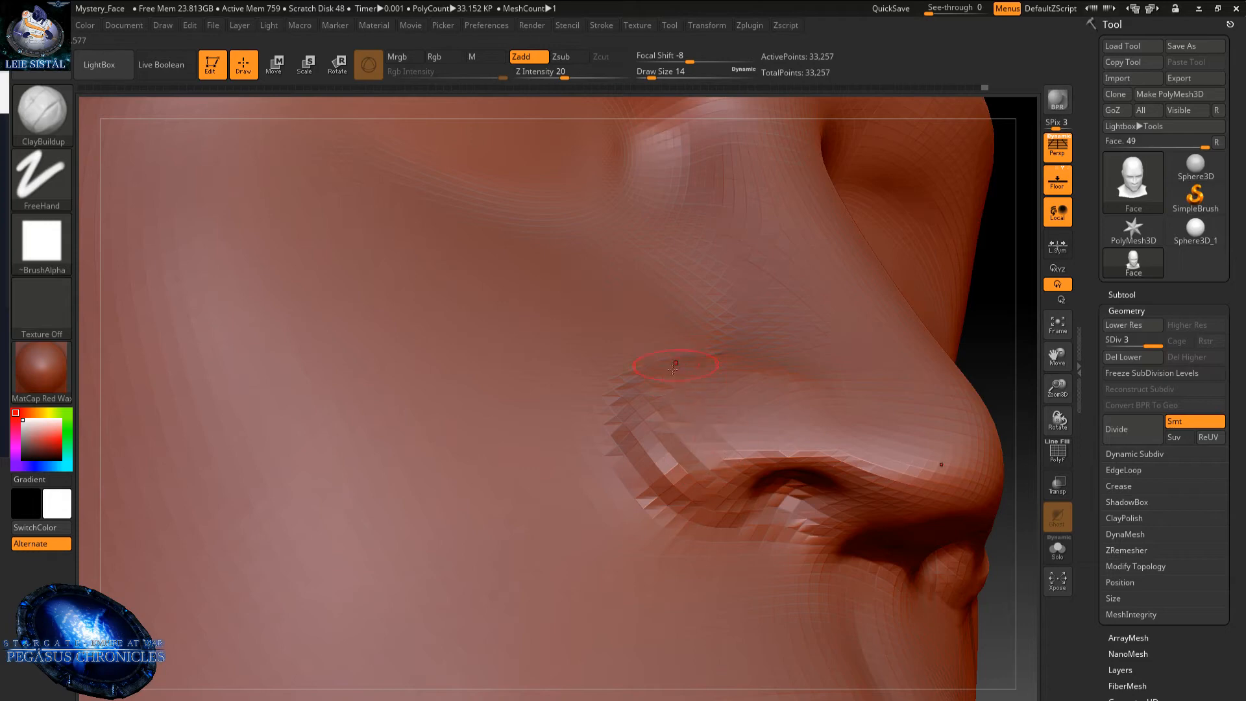
- Build up the volume of the nostril wing with ClayBuildup strokes above the nostril, and smooth them
{"action": "left_click_drag", "start_coordinate": [675, 361], "coordinate": [733, 458]}
{"action": "left_click_drag", "start_coordinate": [703, 395], "coordinate": [785, 436]}
{"action": "mouse_move", "coordinate": [782, 367]}
{"action": "left_mouse_down"}
{"action": "mouse_move", "coordinate": [824, 451]}
{"action": "mouse_move", "coordinate": [819, 476]}
{"action": "left_mouse_up"}
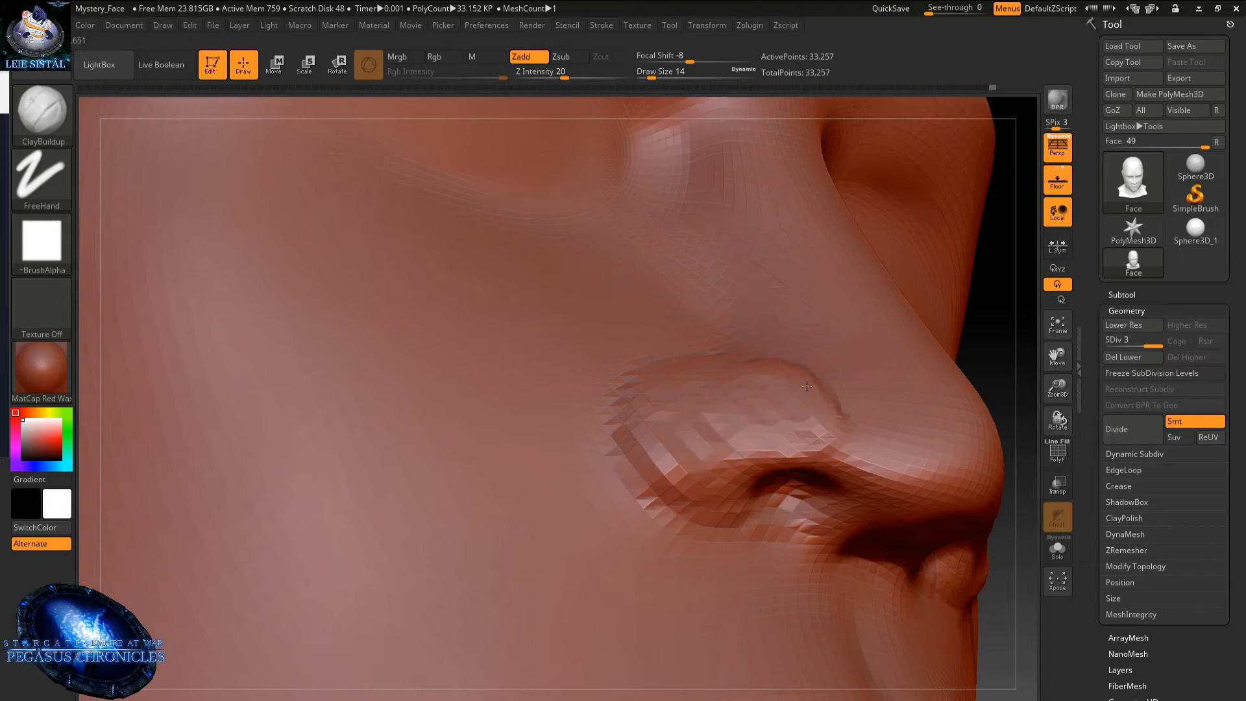
{"action": "right_click_drag", "start_coordinate": [863, 415], "coordinate": [790, 425]}
{"action": "mouse_move", "coordinate": [790, 425]}
{"action": "left_mouse_down", "text": "shift"}
{"action": "mouse_move", "coordinate": [640, 489]}
{"action": "mouse_move", "coordinate": [692, 509]}
{"action": "left_mouse_up", "text": "shift"}
- Deepen the crease between the nostril wing and the cheek, and smooth the wing's upper edge into the nose
{"action": "mouse_move", "coordinate": [670, 404]}
{"action": "left_mouse_down"}
{"action": "mouse_move", "coordinate": [699, 503]}
{"action": "mouse_move", "coordinate": [676, 425]}
{"action": "mouse_move", "coordinate": [687, 487]}
{"action": "mouse_move", "coordinate": [680, 376]}
{"action": "mouse_move", "coordinate": [649, 496]}
{"action": "mouse_move", "coordinate": [688, 516]}
{"action": "left_mouse_up"}
{"action": "mouse_move", "coordinate": [606, 441]}
{"action": "left_mouse_down"}
{"action": "mouse_move", "coordinate": [671, 551]}
{"action": "mouse_move", "coordinate": [603, 467]}
{"action": "left_mouse_up"}
{"action": "mouse_move", "coordinate": [671, 425]}
{"action": "left_mouse_down", "text": "shift"}
{"action": "mouse_move", "coordinate": [696, 481]}
{"action": "mouse_move", "coordinate": [665, 422]}
{"action": "left_mouse_up", "text": "shift"}
{"action": "right_click_drag", "start_coordinate": [664, 422], "coordinate": [778, 425]}
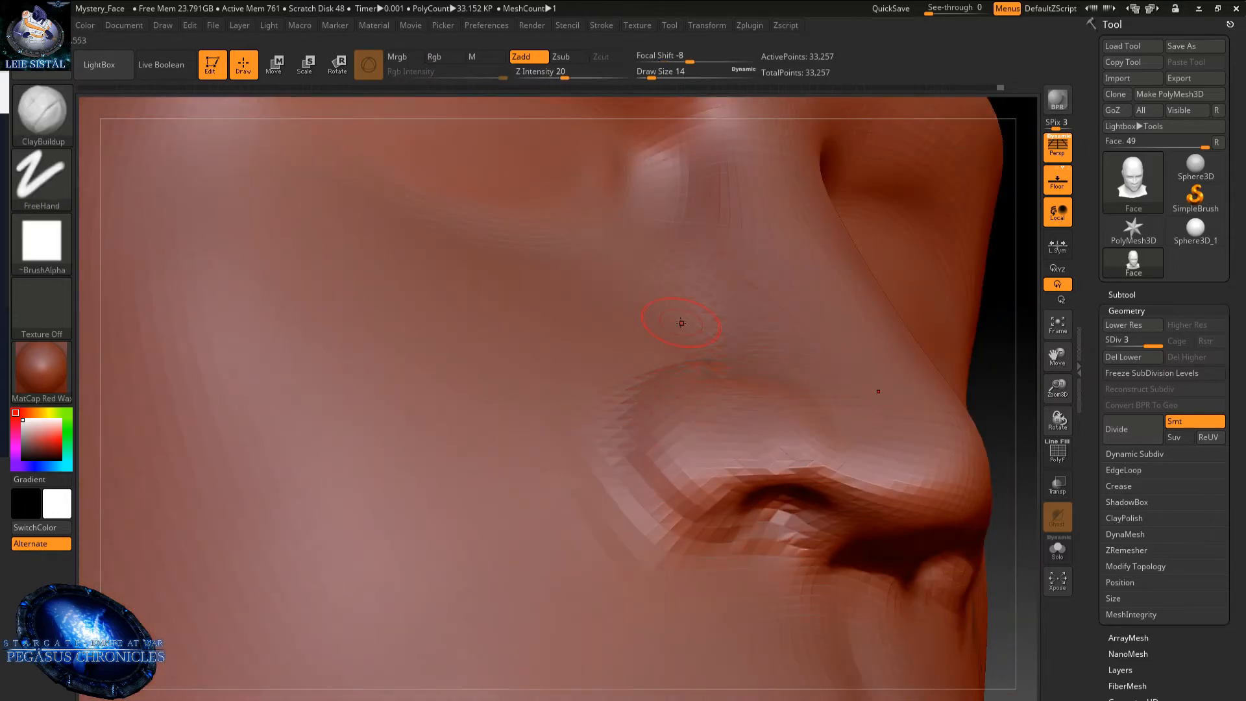
{"action": "right_click_drag", "start_coordinate": [703, 402], "coordinate": [744, 433]}
{"action": "key", "text": "shift"}
{"action": "mouse_move", "coordinate": [700, 385]}
{"action": "left_mouse_down", "text": "shift"}
{"action": "mouse_move", "coordinate": [703, 423]}
{"action": "mouse_move", "coordinate": [662, 428]}
{"action": "mouse_move", "coordinate": [687, 403]}
{"action": "mouse_move", "coordinate": [657, 448]}
{"action": "mouse_move", "coordinate": [676, 443]}
{"action": "mouse_move", "coordinate": [686, 391]}
{"action": "mouse_move", "coordinate": [653, 428]}
{"action": "mouse_move", "coordinate": [681, 454]}
{"action": "mouse_move", "coordinate": [702, 433]}
{"action": "mouse_move", "coordinate": [610, 376]}
{"action": "left_mouse_up", "text": "shift"}
{"action": "mouse_move", "coordinate": [601, 375]}
{"action": "right_mouse_down"}
{"action": "mouse_move", "coordinate": [696, 408]}
{"action": "mouse_move", "coordinate": [686, 350]}
{"action": "mouse_move", "coordinate": [714, 493]}
{"action": "mouse_move", "coordinate": [682, 430]}
{"action": "mouse_move", "coordinate": [713, 526]}
{"action": "mouse_move", "coordinate": [679, 395]}
{"action": "mouse_move", "coordinate": [701, 516]}
{"action": "right_mouse_up"}
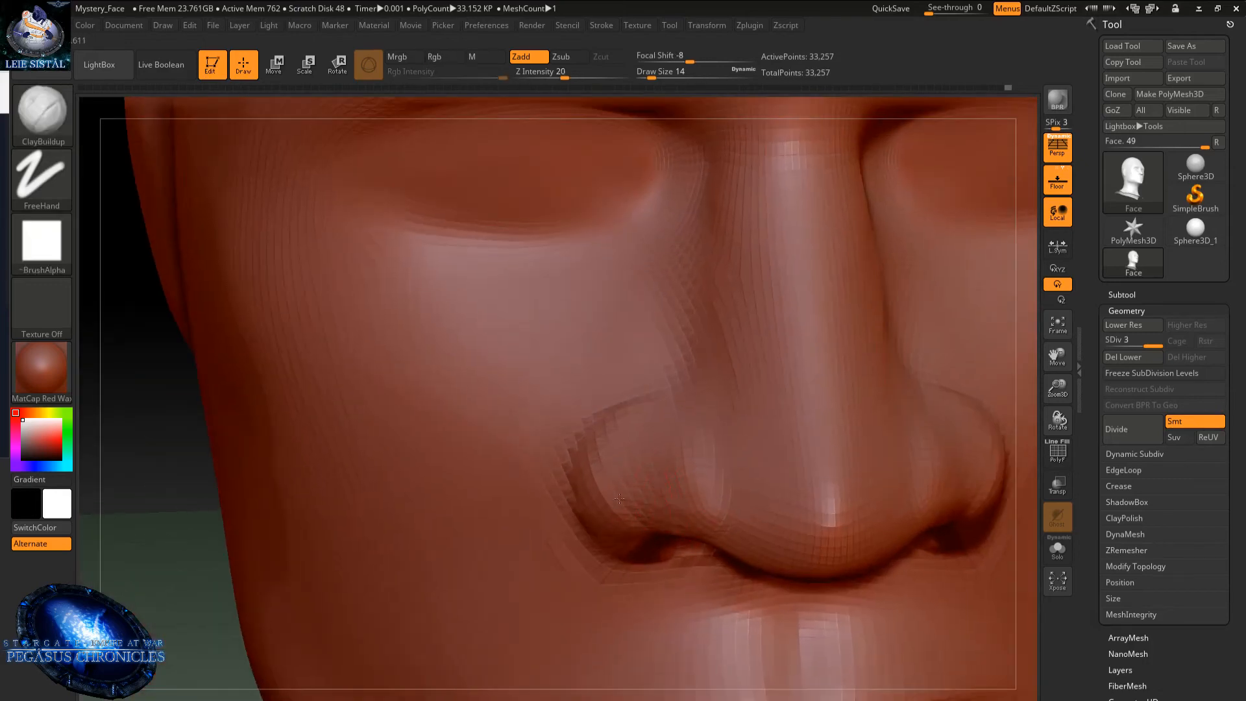
{"action": "left_click_drag", "start_coordinate": [707, 493], "coordinate": [697, 454], "text": "shift"}
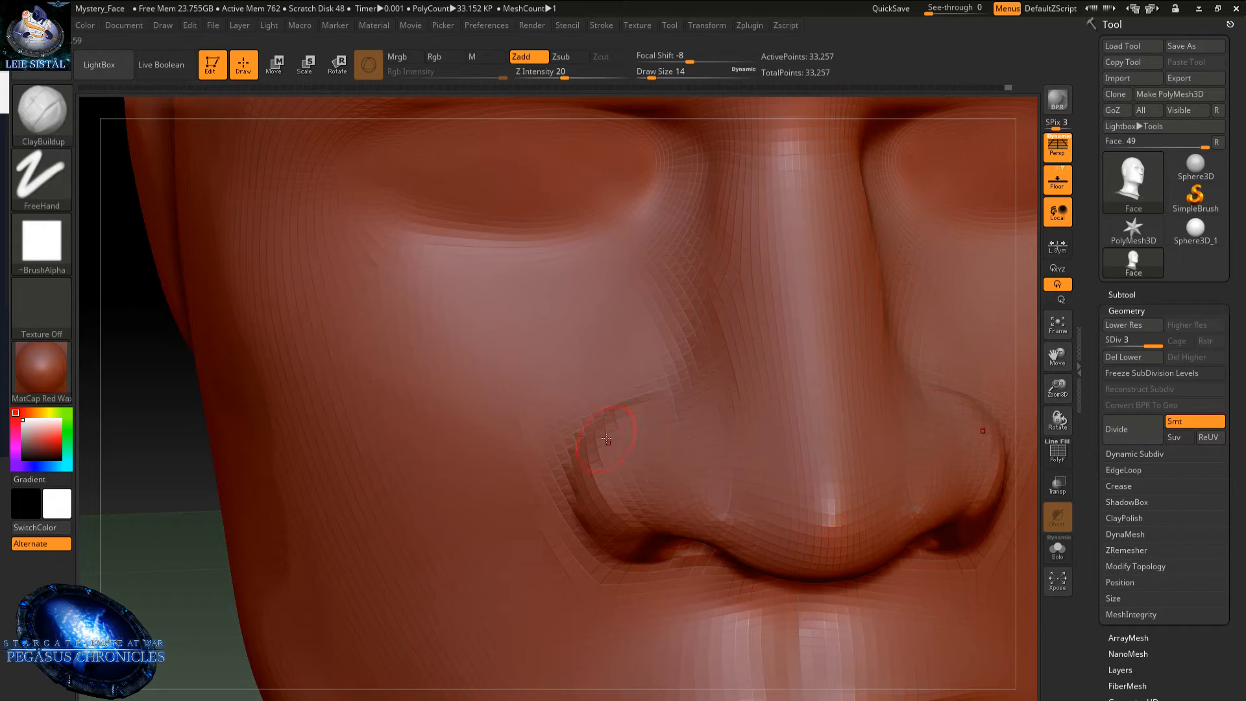
{"action": "right_click_drag", "start_coordinate": [626, 445], "coordinate": [631, 538], "text": "ctrl"}
- Push the nostril wings inward to narrow the nose with the Move brush at draw size 87, and smooth their creases
{"action": "left_click", "coordinate": [53, 107]}
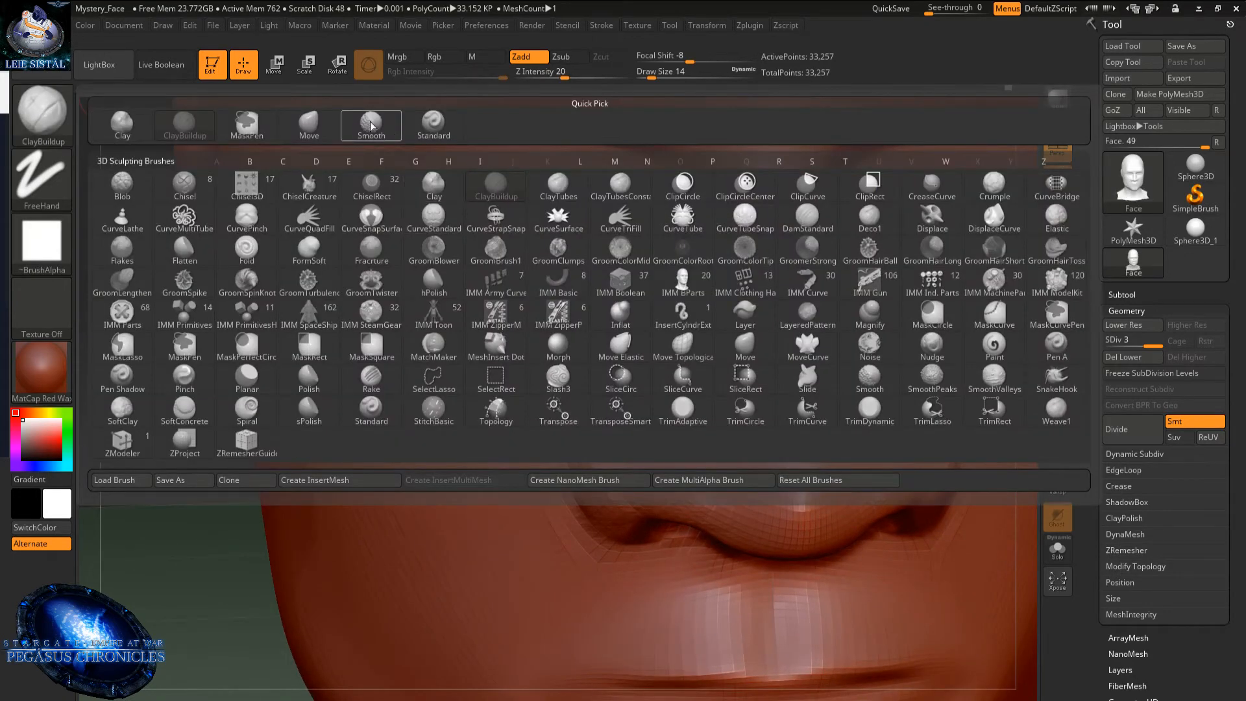
{"action": "left_click", "coordinate": [309, 122]}
{"action": "right_click", "coordinate": [610, 478]}
{"action": "left_click_drag", "start_coordinate": [611, 471], "coordinate": [647, 473]}
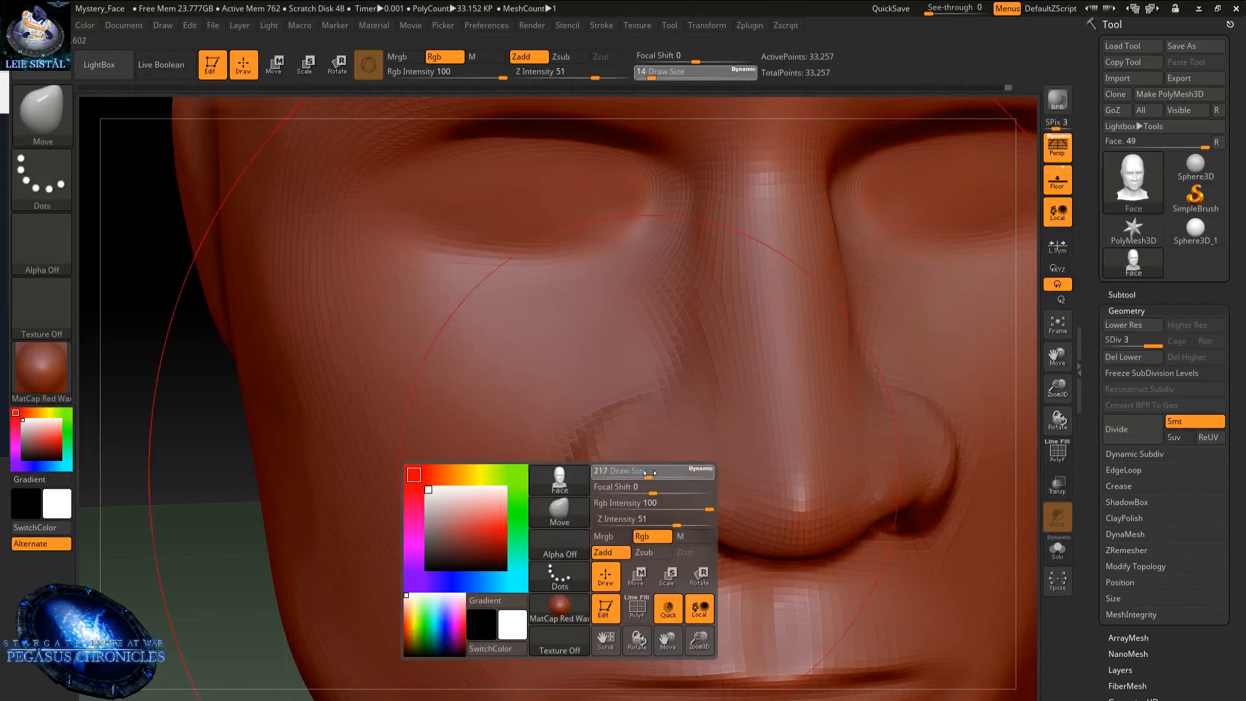
{"action": "right_click_drag", "start_coordinate": [620, 473], "coordinate": [617, 474]}
{"action": "mouse_move", "coordinate": [617, 474]}
{"action": "left_mouse_down"}
{"action": "mouse_move", "coordinate": [598, 478]}
{"action": "mouse_move", "coordinate": [681, 439]}
{"action": "left_mouse_up"}
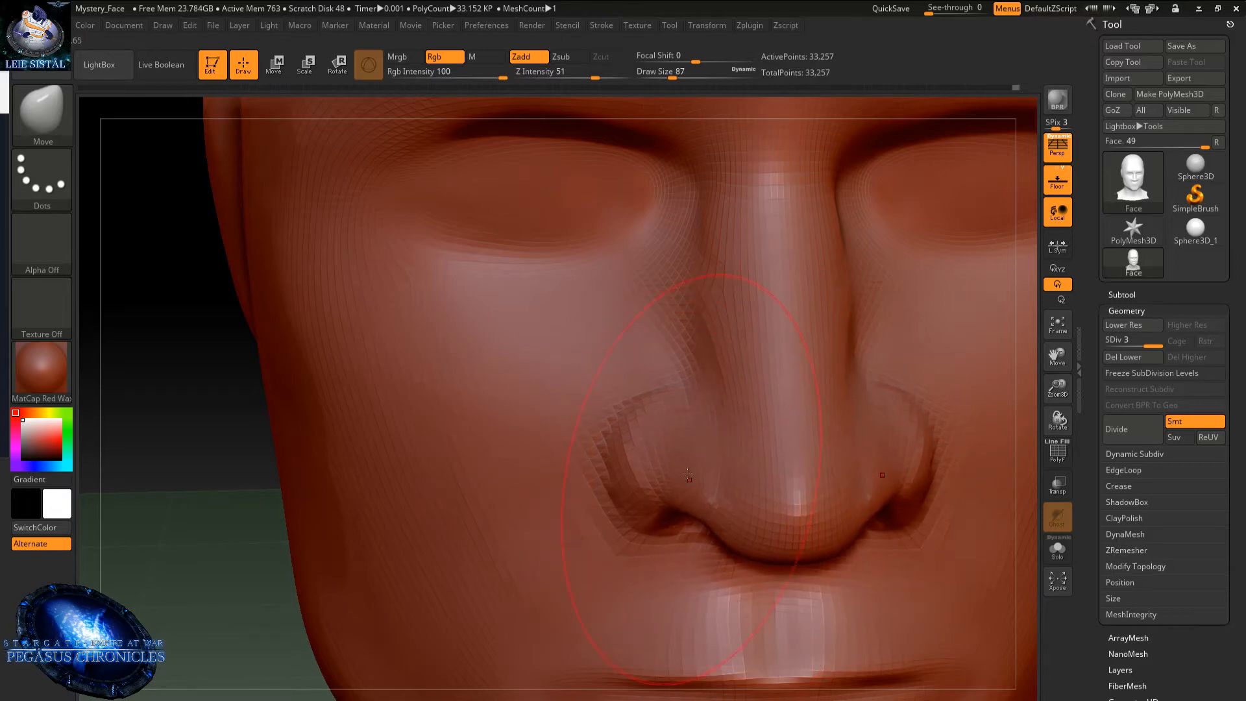
{"action": "key", "text": "shift"}
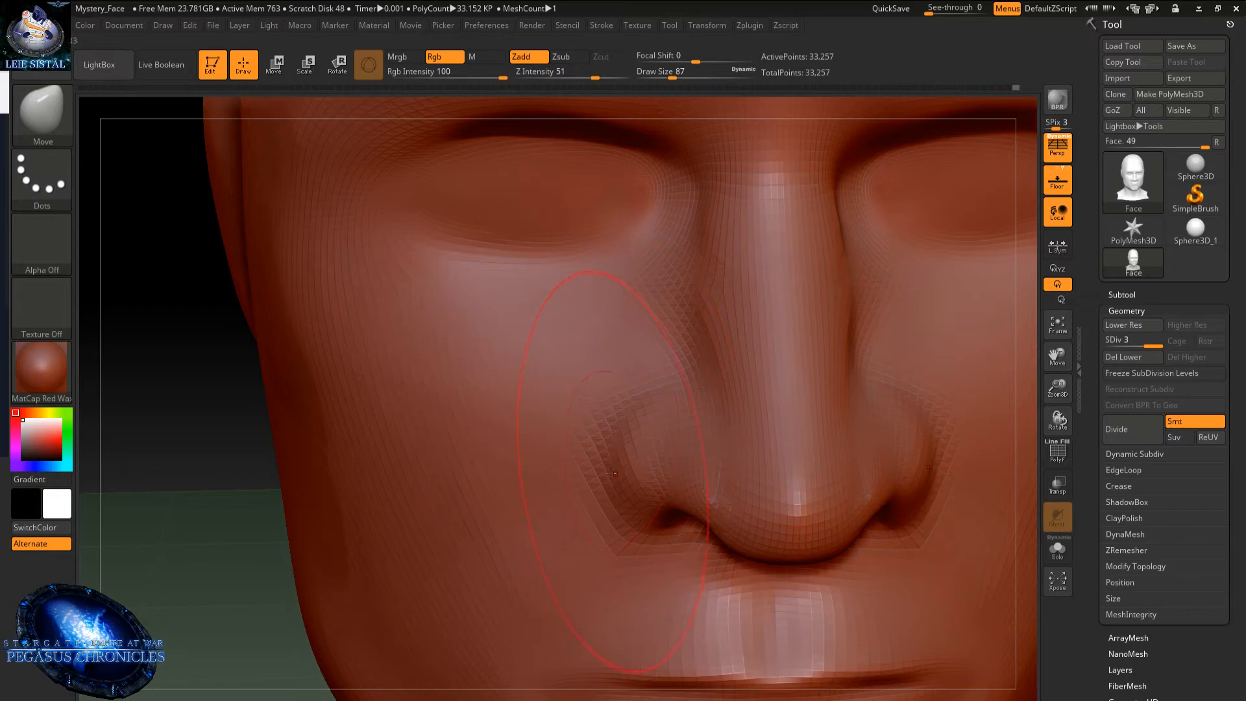
{"action": "mouse_move", "coordinate": [596, 480]}
{"action": "right_mouse_down", "text": "alt"}
{"action": "mouse_move", "coordinate": [656, 384]}
{"action": "mouse_move", "coordinate": [765, 351]}
{"action": "mouse_move", "coordinate": [649, 292]}
{"action": "mouse_move", "coordinate": [411, 225]}
{"action": "right_mouse_up", "text": "alt"}
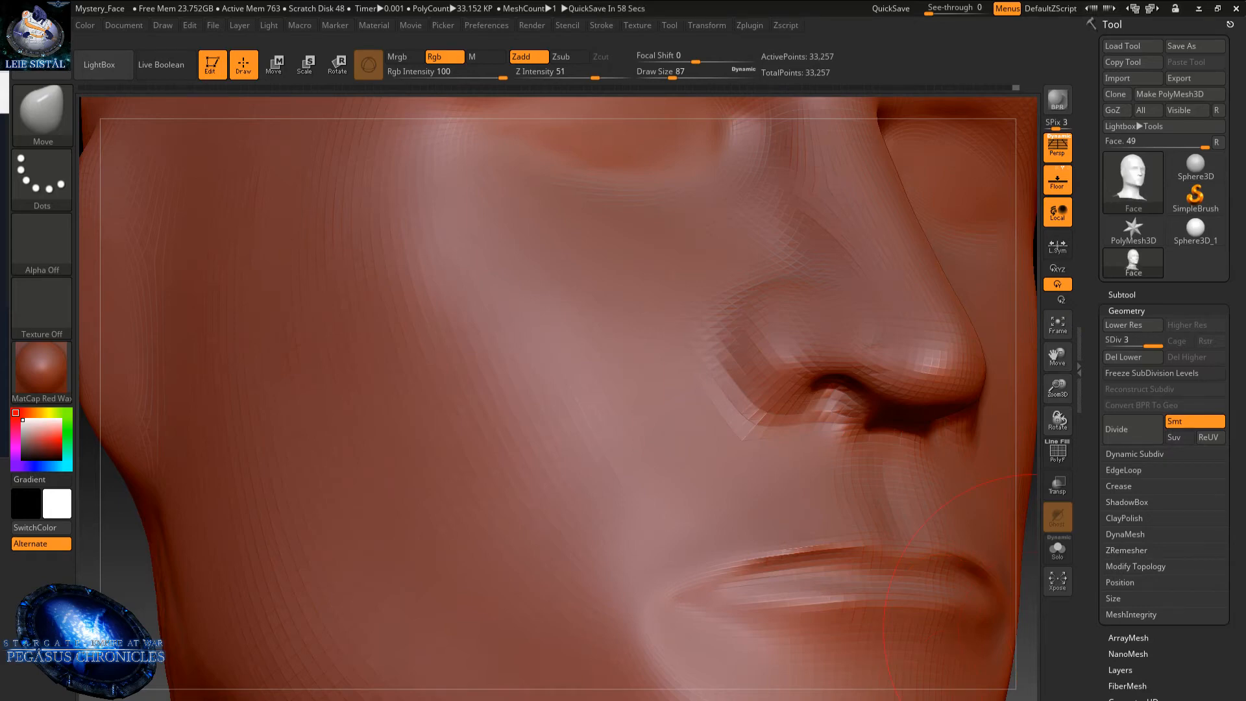
- Switch to Discord, watch the linked YouTube video "SGU Destiny Rebuild - Gateroom - Doors" in full screen, and return to ZBrush
{"action": "left_click_drag", "start_coordinate": [1245, 101], "coordinate": [752, 1]}
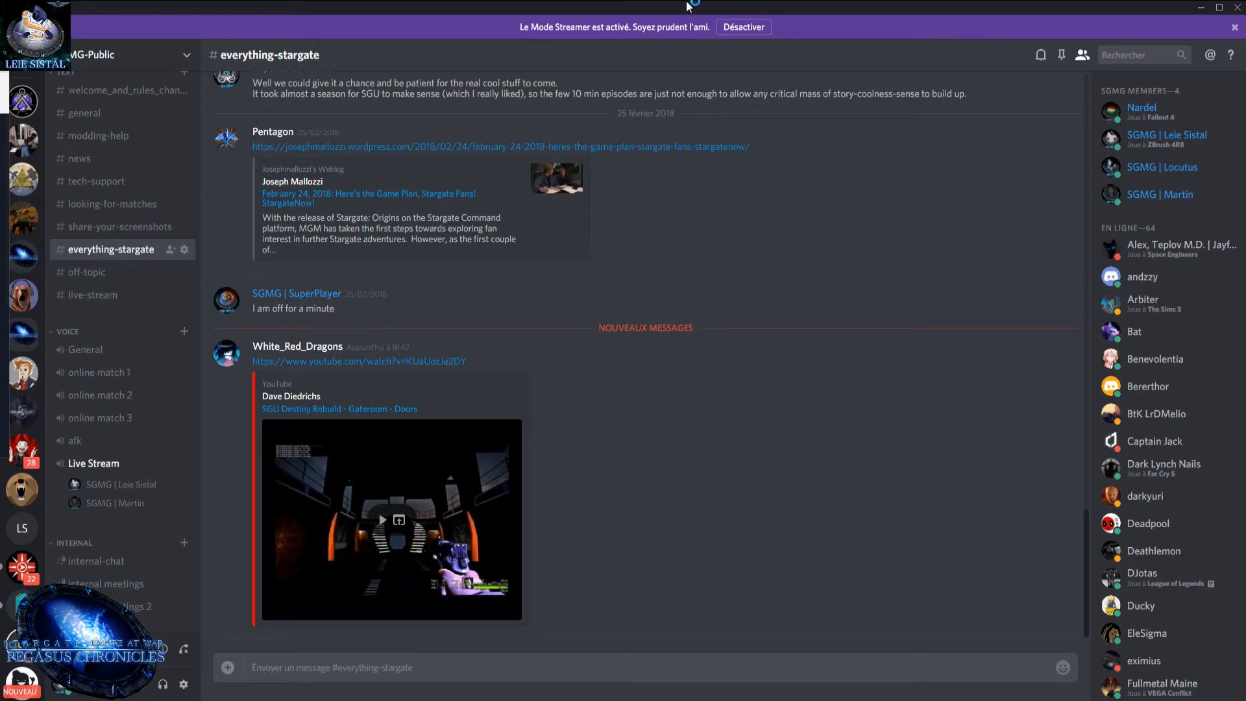
{"action": "left_click_drag", "start_coordinate": [621, 6], "coordinate": [1245, 279]}
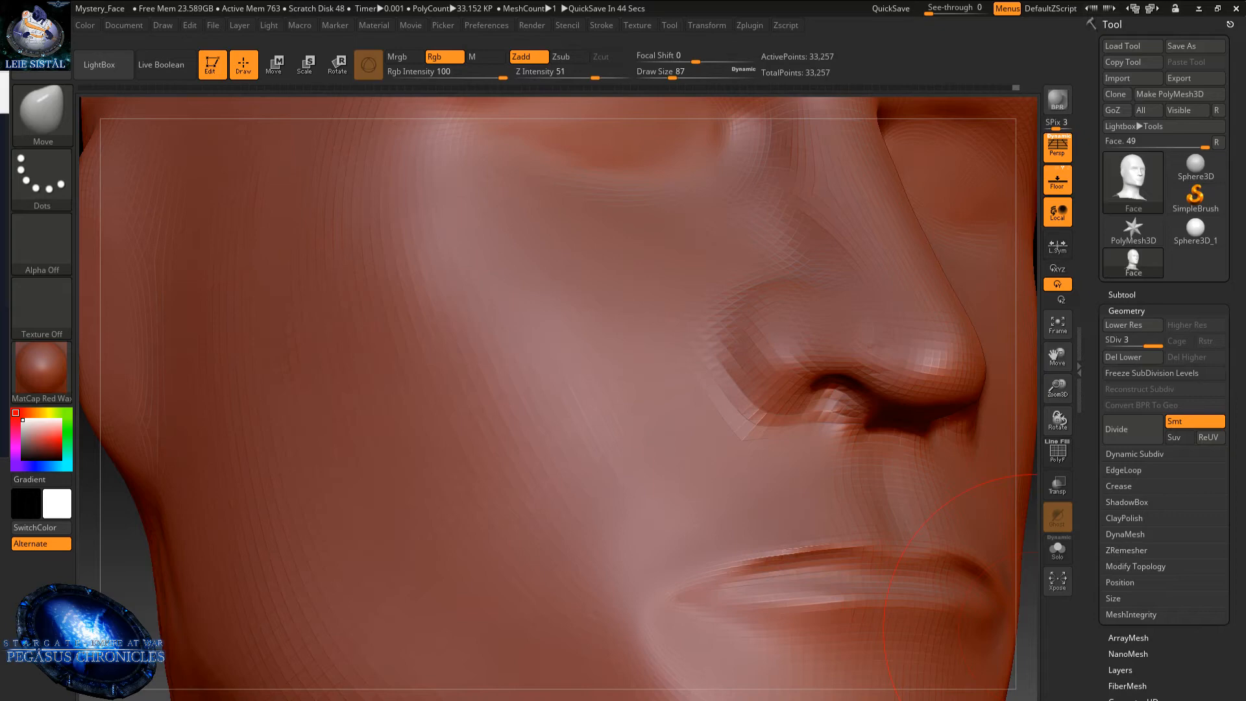
{"action": "left_click", "coordinate": [42, 179]}
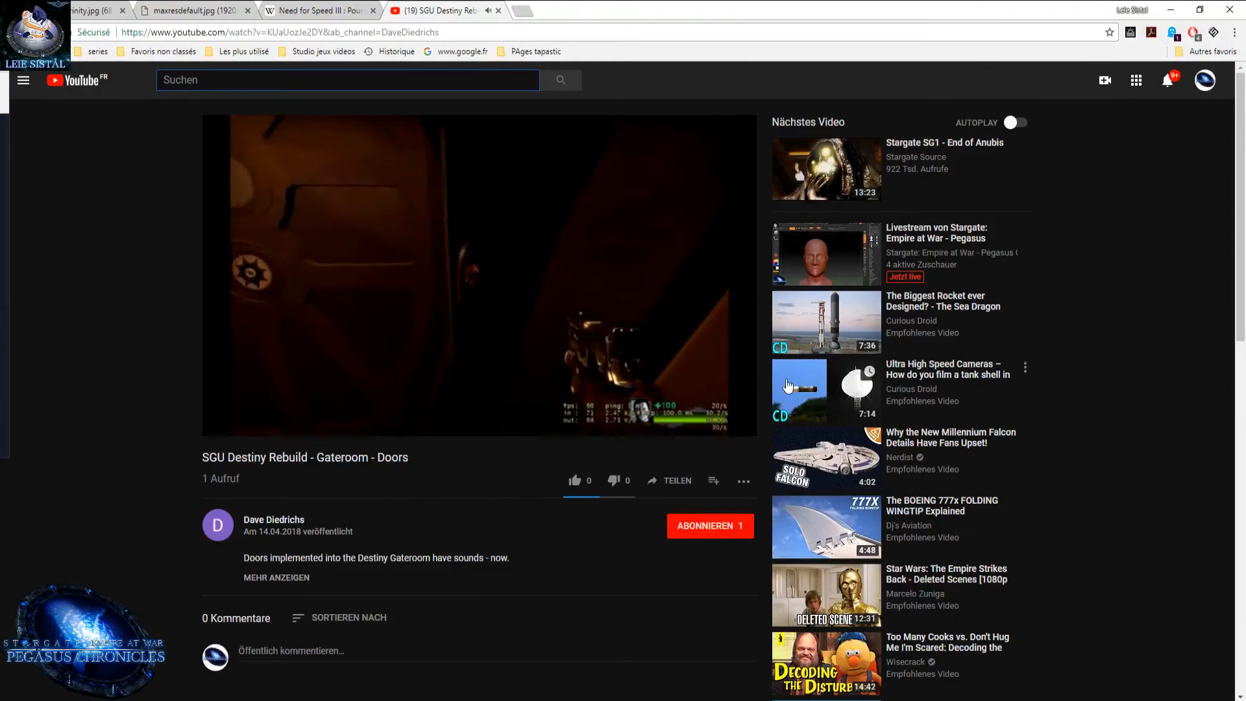
{"action": "left_click", "coordinate": [739, 428]}
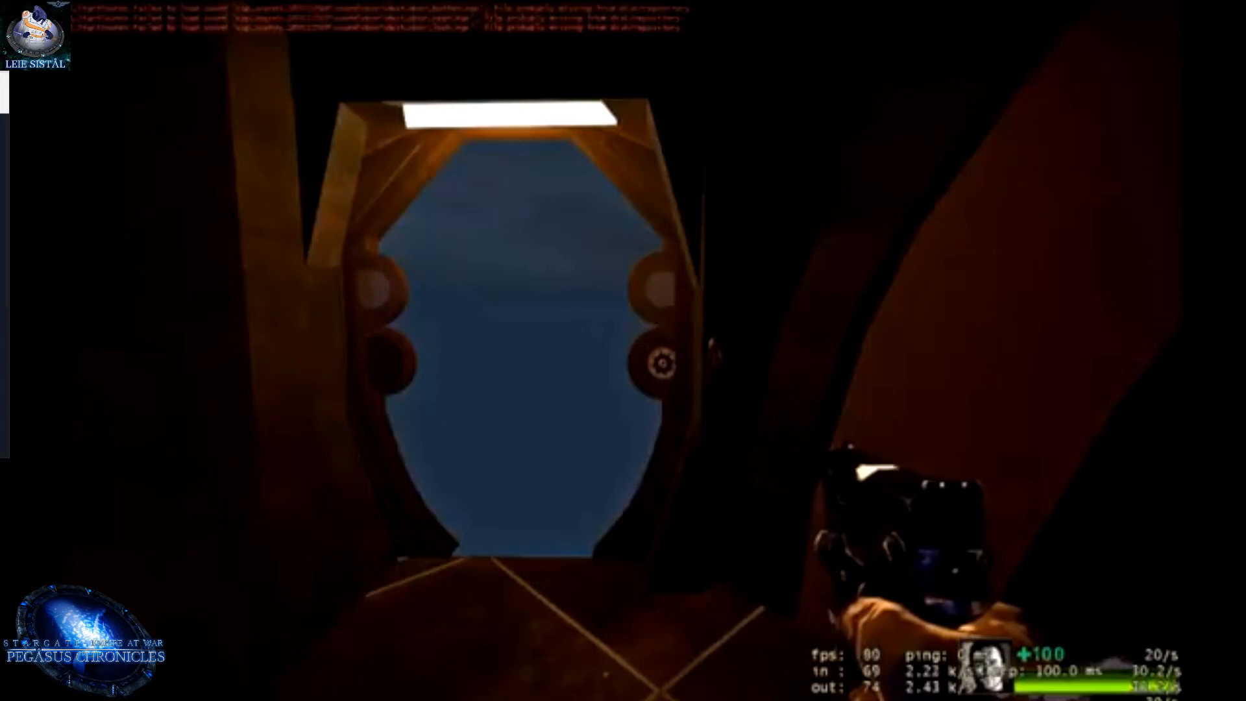
{"action": "mouse_move", "coordinate": [913, 485]}
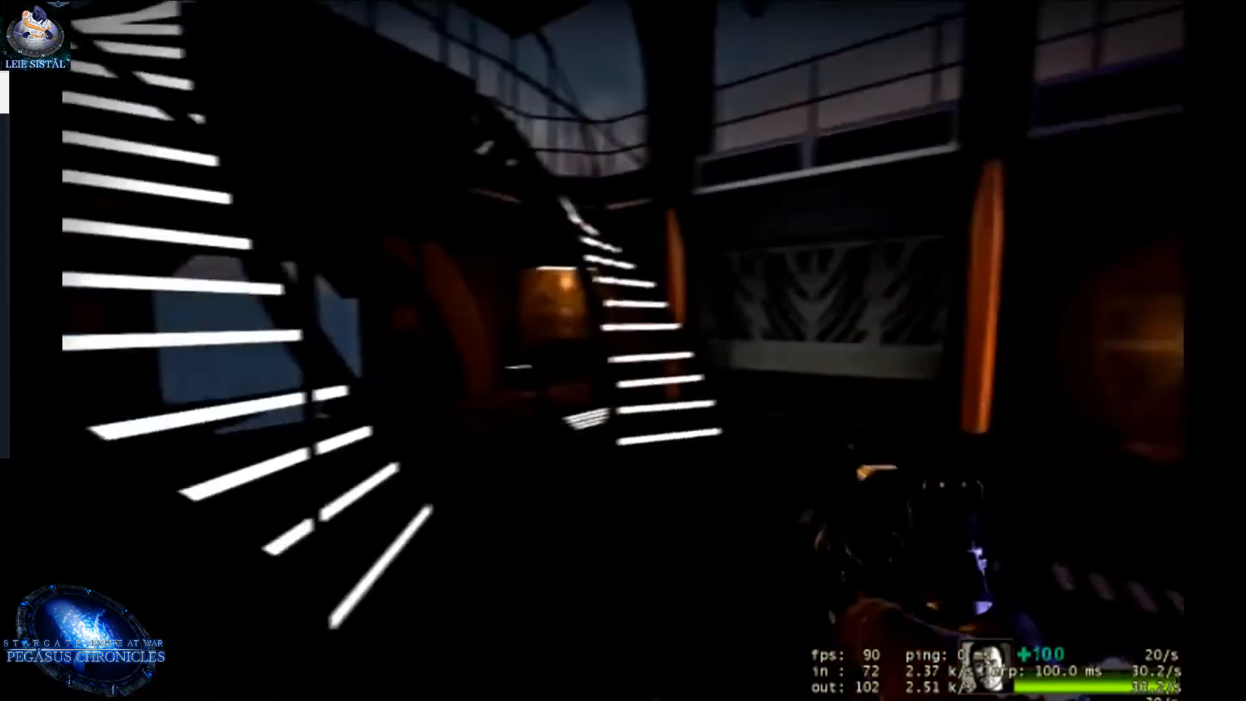
{"action": "mouse_move", "coordinate": [1153, 370]}
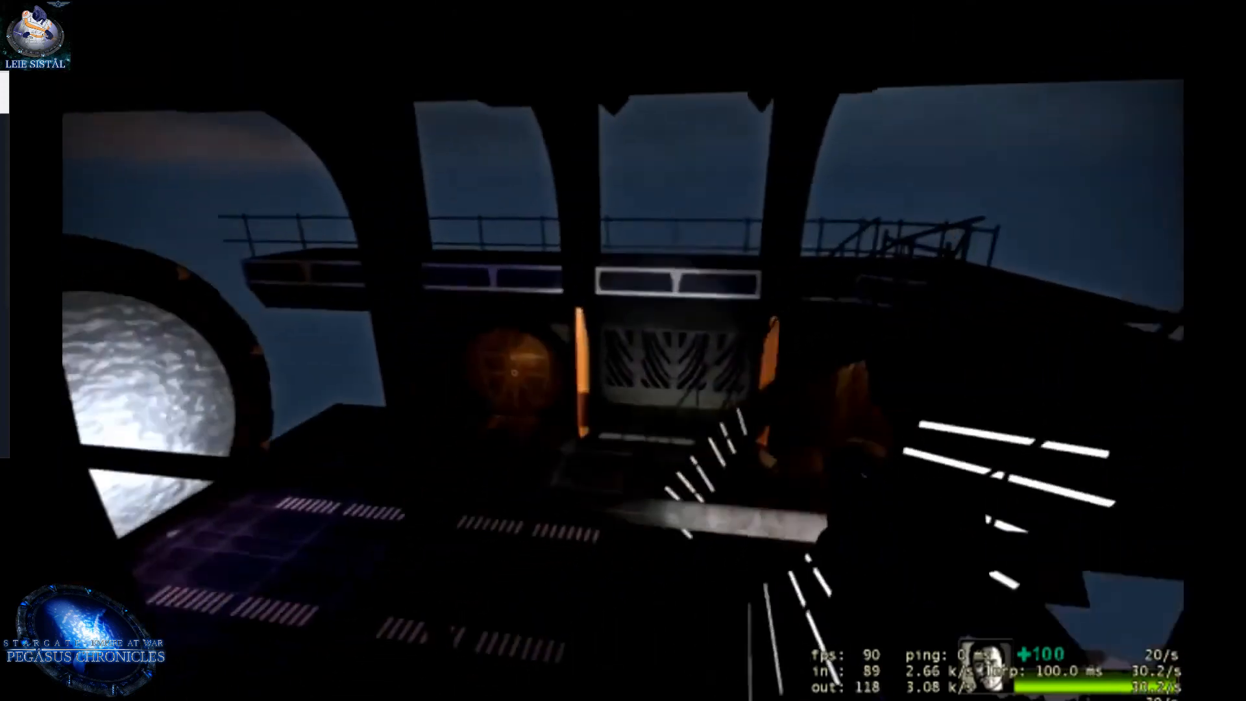
{"action": "mouse_move", "coordinate": [1041, 461]}
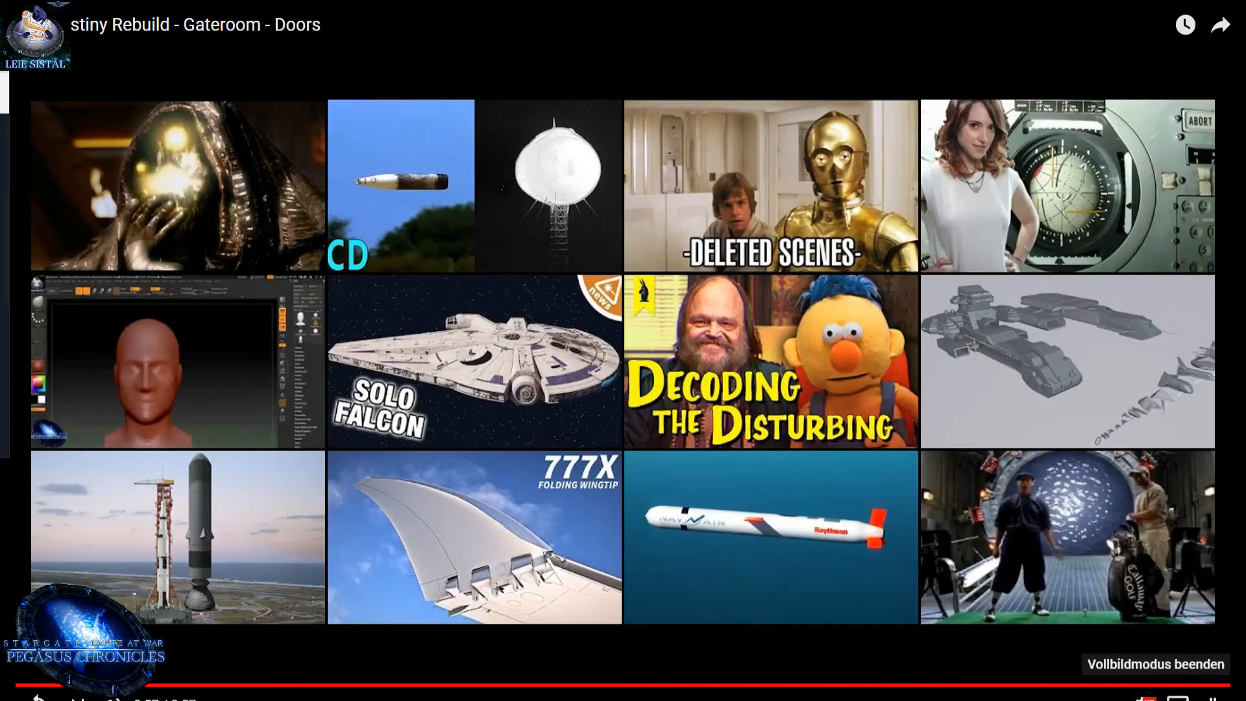
{"action": "left_click", "coordinate": [1211, 697]}
{"action": "double_click", "coordinate": [636, 23]}
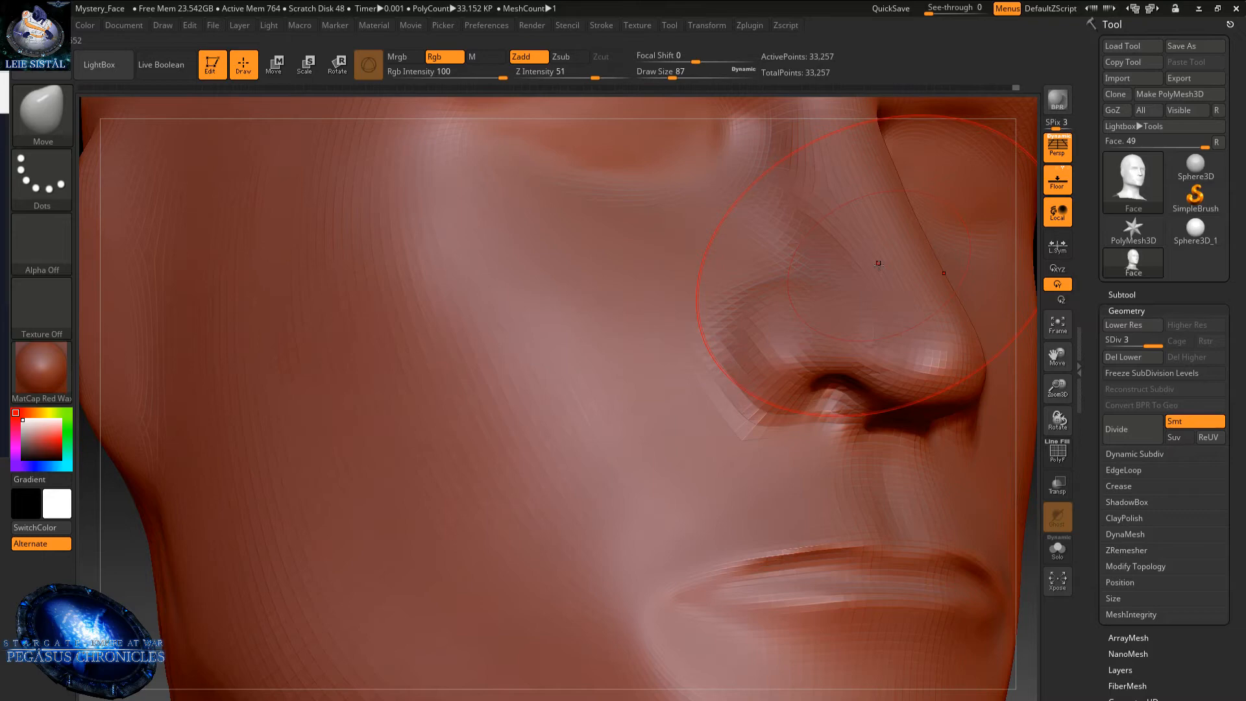
- Pull the mouth corner back toward the cheek in side profile with the Move brush, and smooth the area
{"action": "right_click_drag", "start_coordinate": [656, 395], "coordinate": [651, 292], "text": "ctrl"}
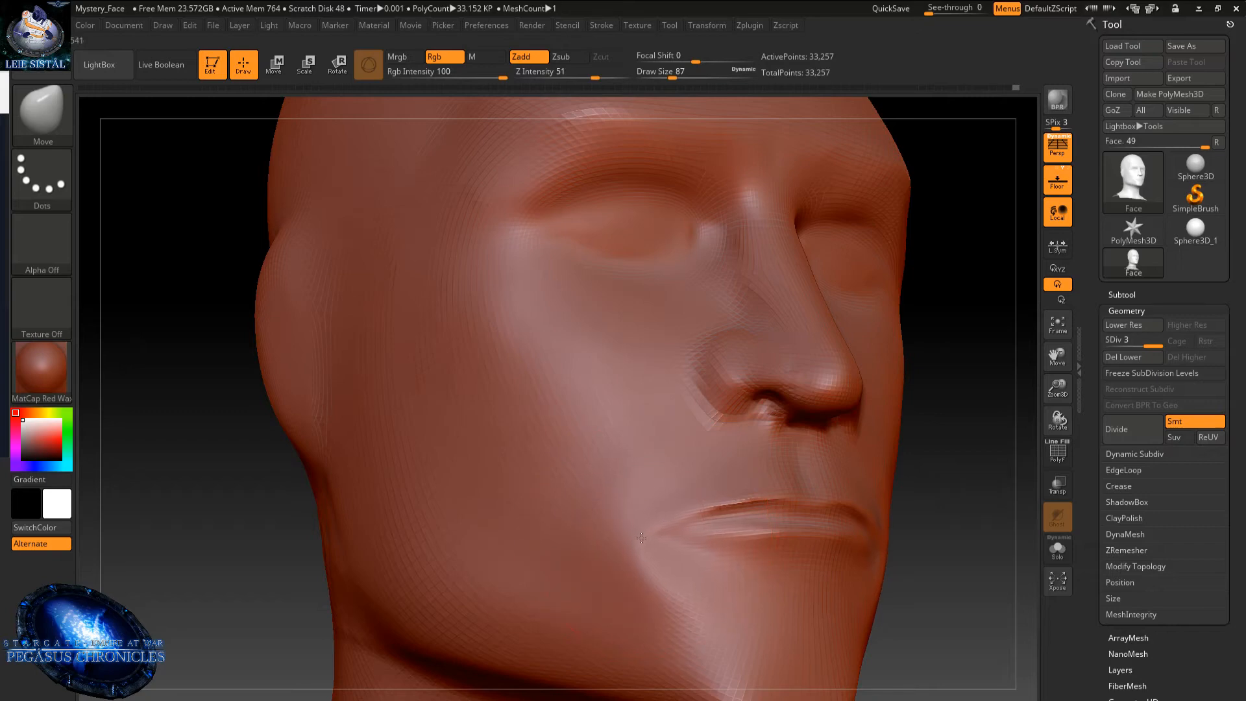
{"action": "right_click_drag", "start_coordinate": [662, 561], "coordinate": [673, 570], "text": "shift"}
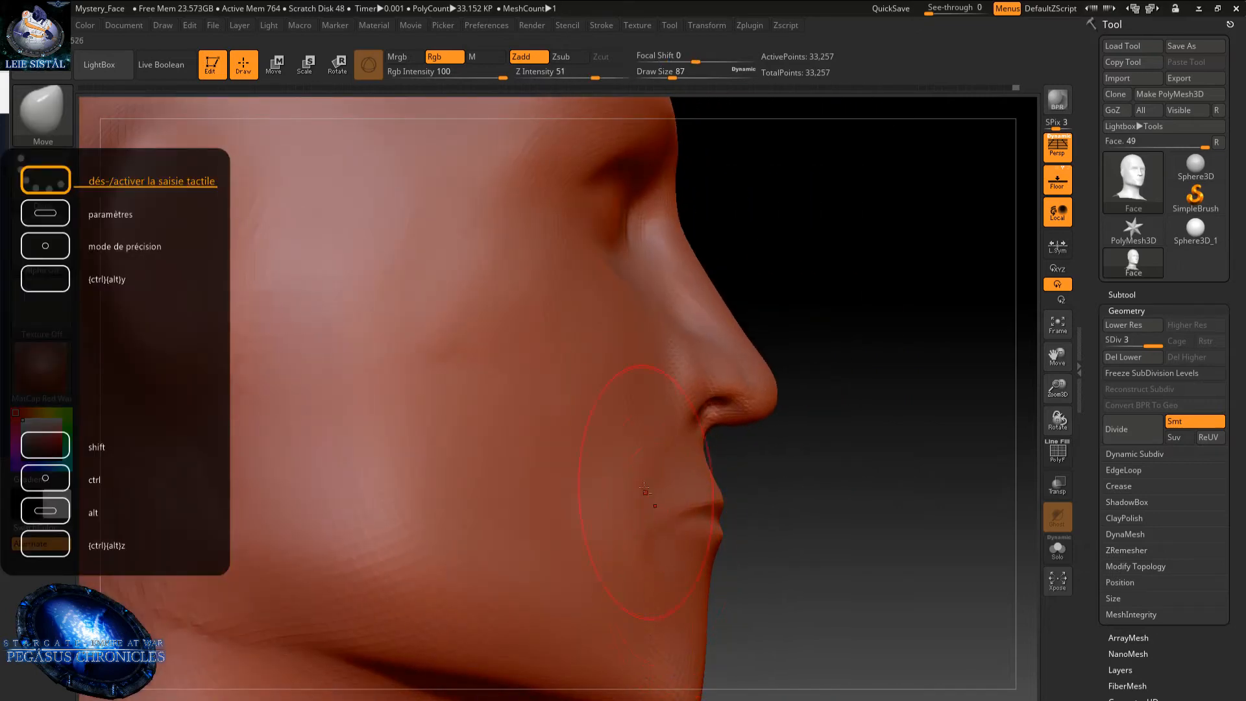
{"action": "mouse_move", "coordinate": [644, 486]}
{"action": "right_mouse_down", "text": "alt"}
{"action": "mouse_move", "coordinate": [715, 364]}
{"action": "mouse_move", "coordinate": [702, 359]}
{"action": "right_mouse_up", "text": "alt"}
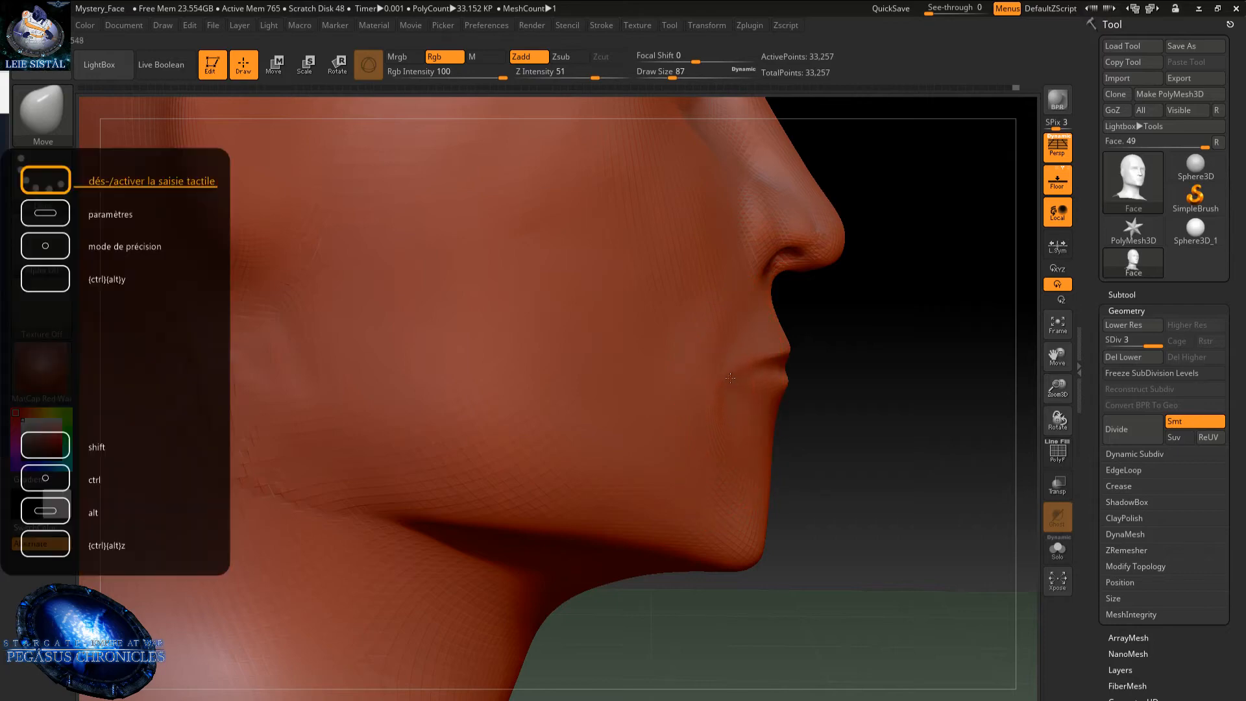
{"action": "left_click_drag", "start_coordinate": [716, 401], "coordinate": [701, 401]}
{"action": "right_click_drag", "start_coordinate": [693, 364], "coordinate": [712, 389]}
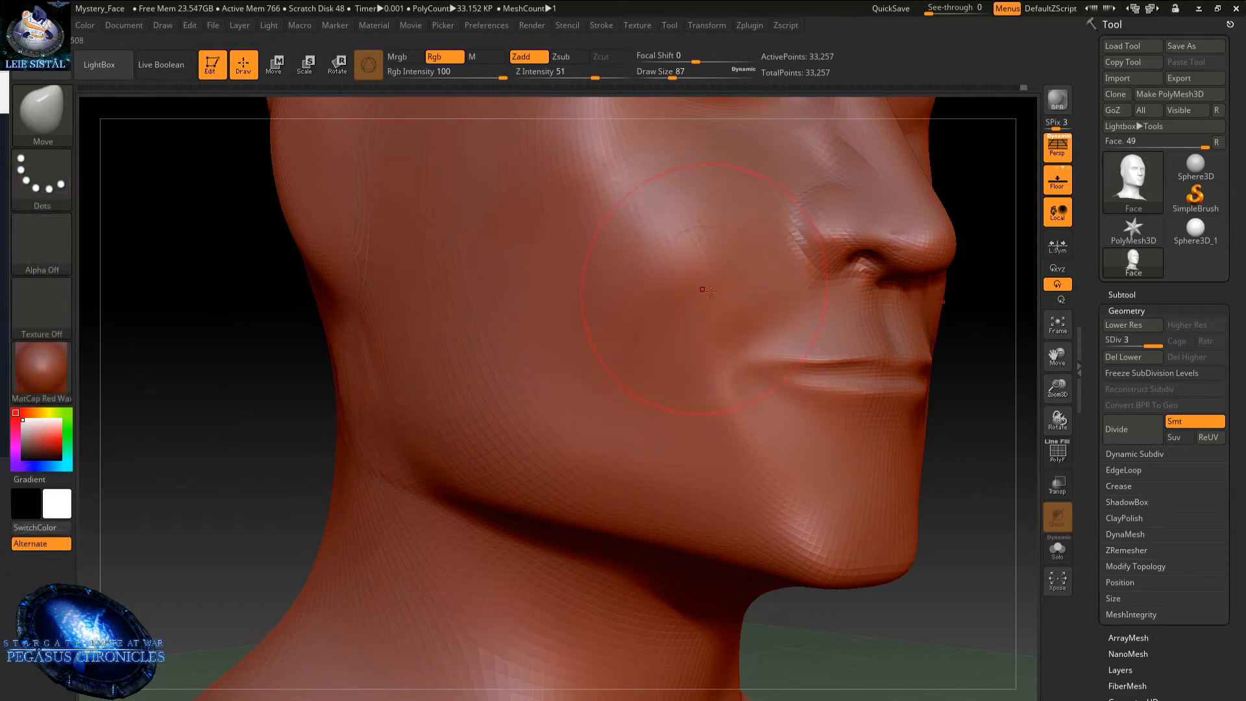
{"action": "key", "text": "shift"}
- Adjust the lower cheek between the mouth corner and the jaw with the Move and Smooth brushes, checking the jaw outline
{"action": "mouse_move", "coordinate": [704, 234]}
{"action": "right_mouse_down"}
{"action": "mouse_move", "coordinate": [659, 326]}
{"action": "mouse_move", "coordinate": [668, 306]}
{"action": "mouse_move", "coordinate": [701, 395]}
{"action": "right_mouse_up"}
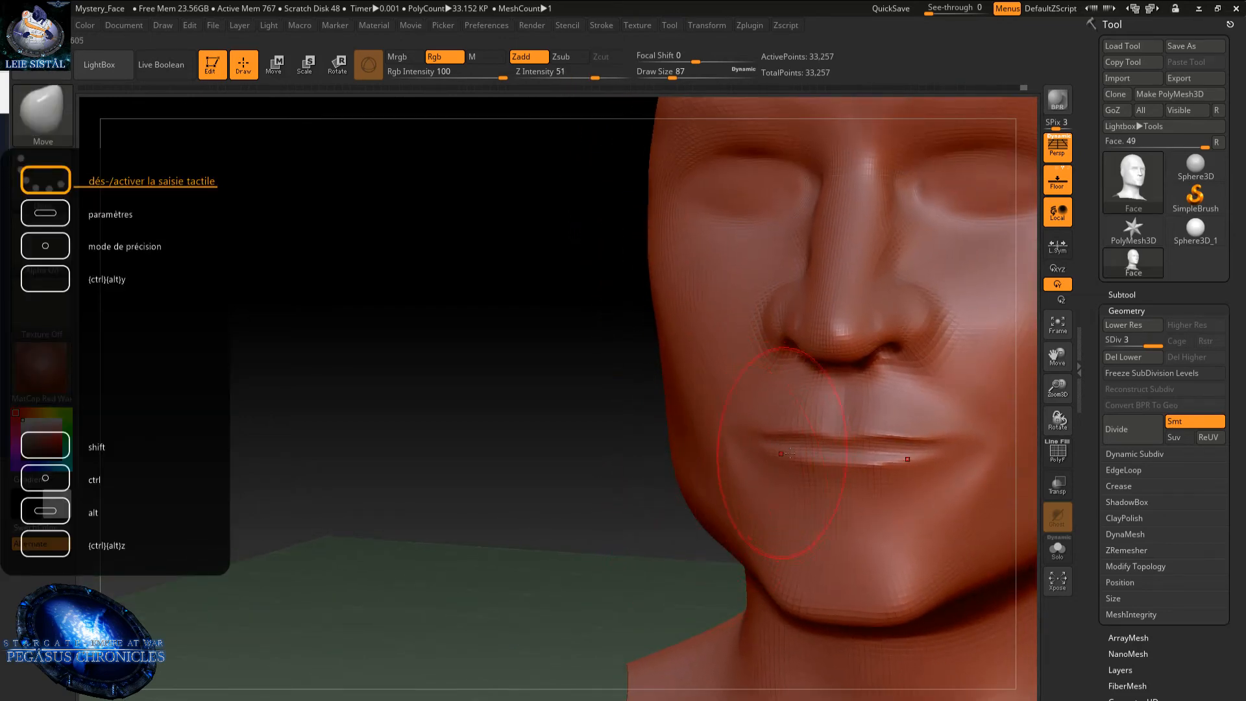
{"action": "right_click_drag", "start_coordinate": [760, 490], "coordinate": [761, 393], "text": "alt"}
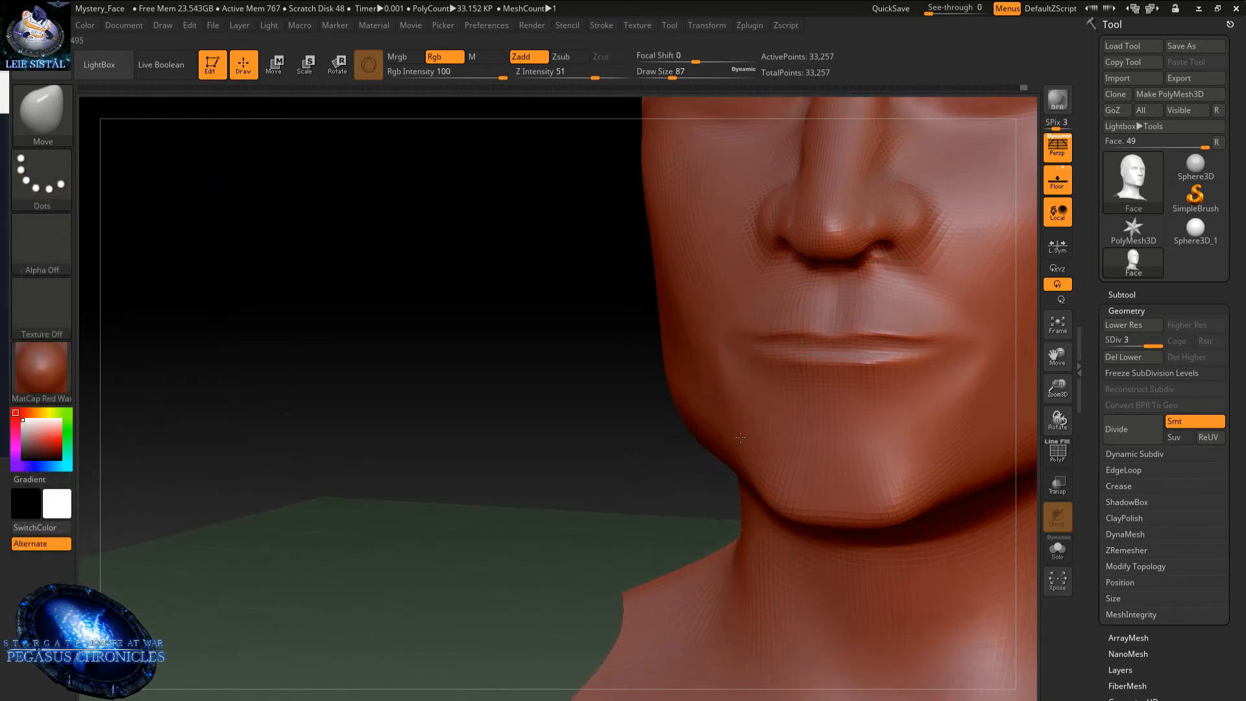
{"action": "right_click_drag", "start_coordinate": [775, 448], "coordinate": [715, 434]}
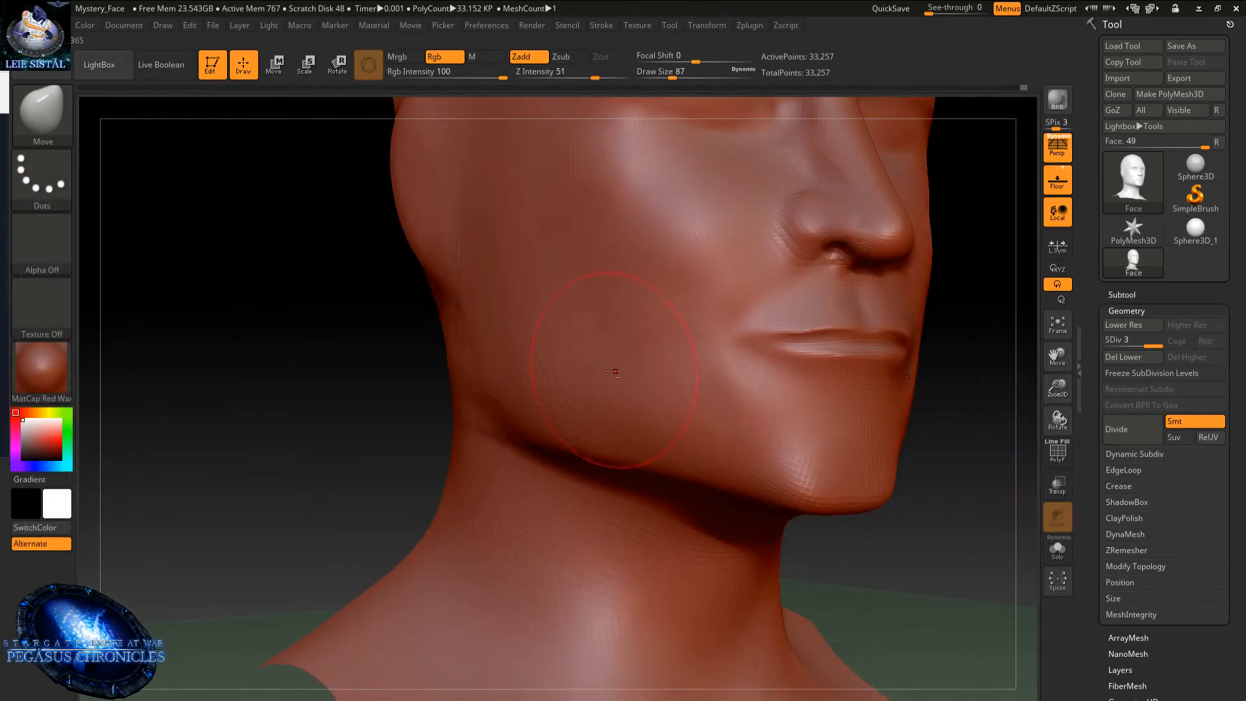
{"action": "left_click", "coordinate": [654, 333]}
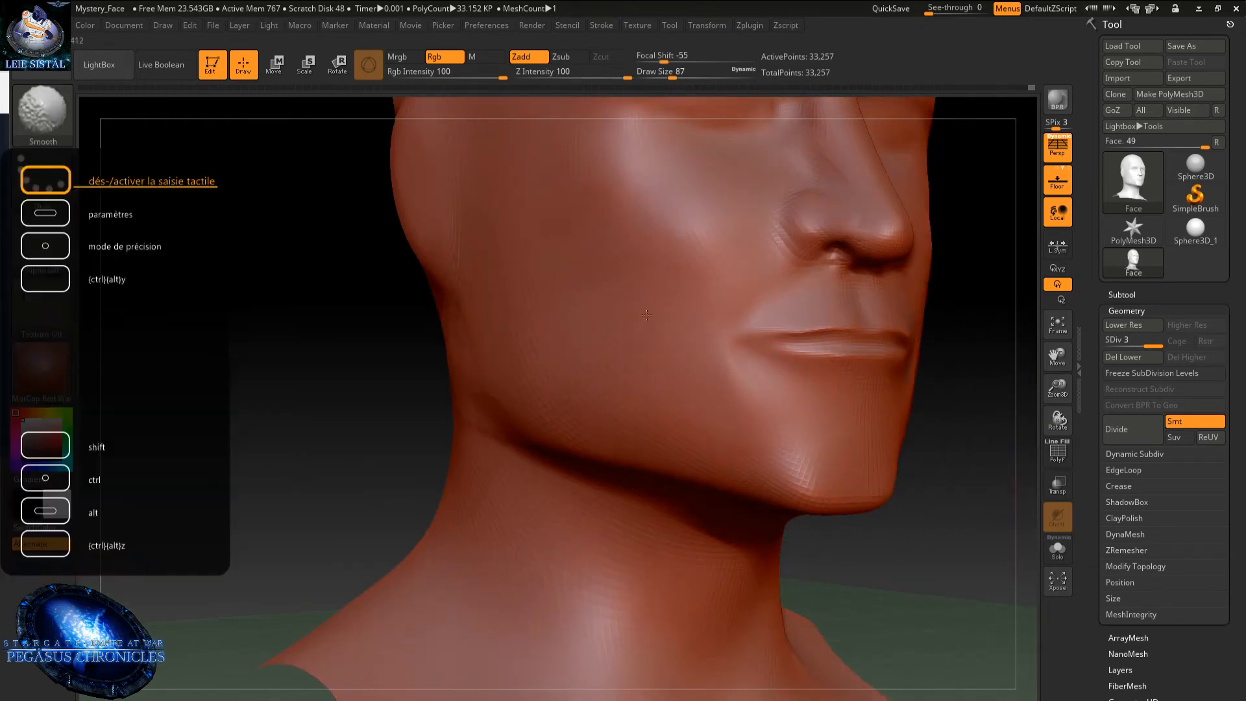
{"action": "right_click_drag", "start_coordinate": [654, 333], "coordinate": [678, 338], "text": "shift"}
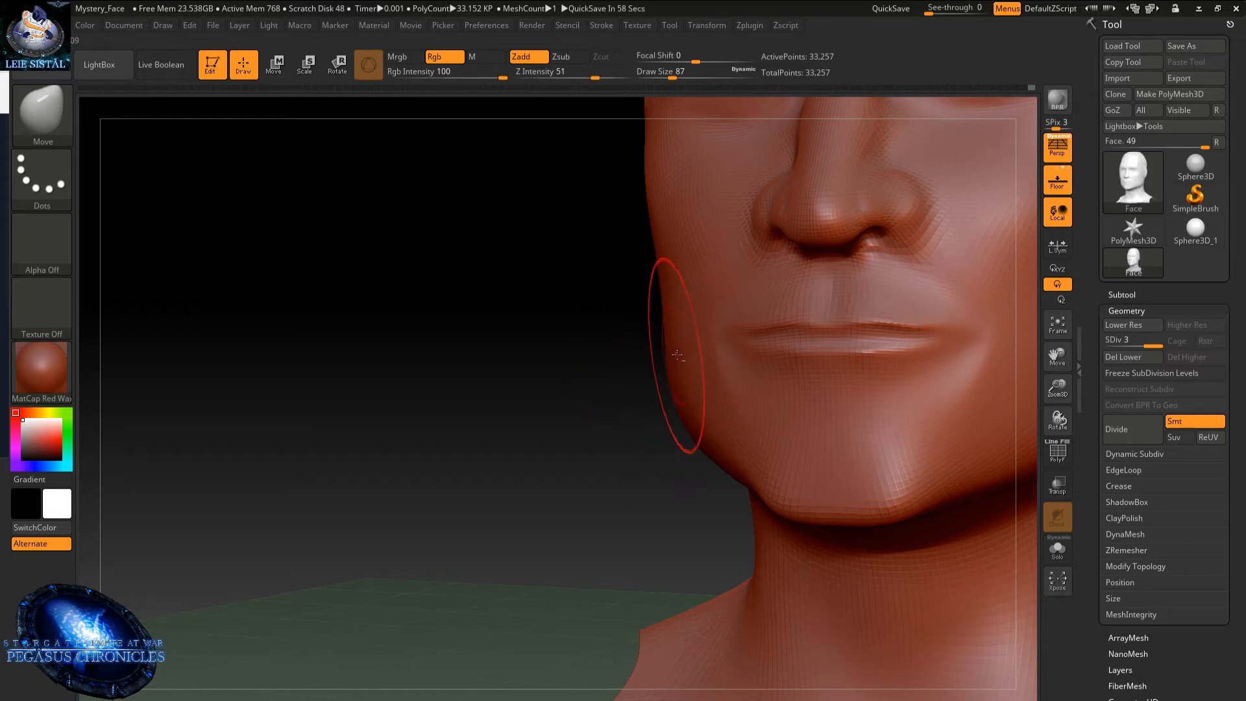
{"action": "right_click_drag", "start_coordinate": [677, 354], "coordinate": [671, 412], "text": "alt"}
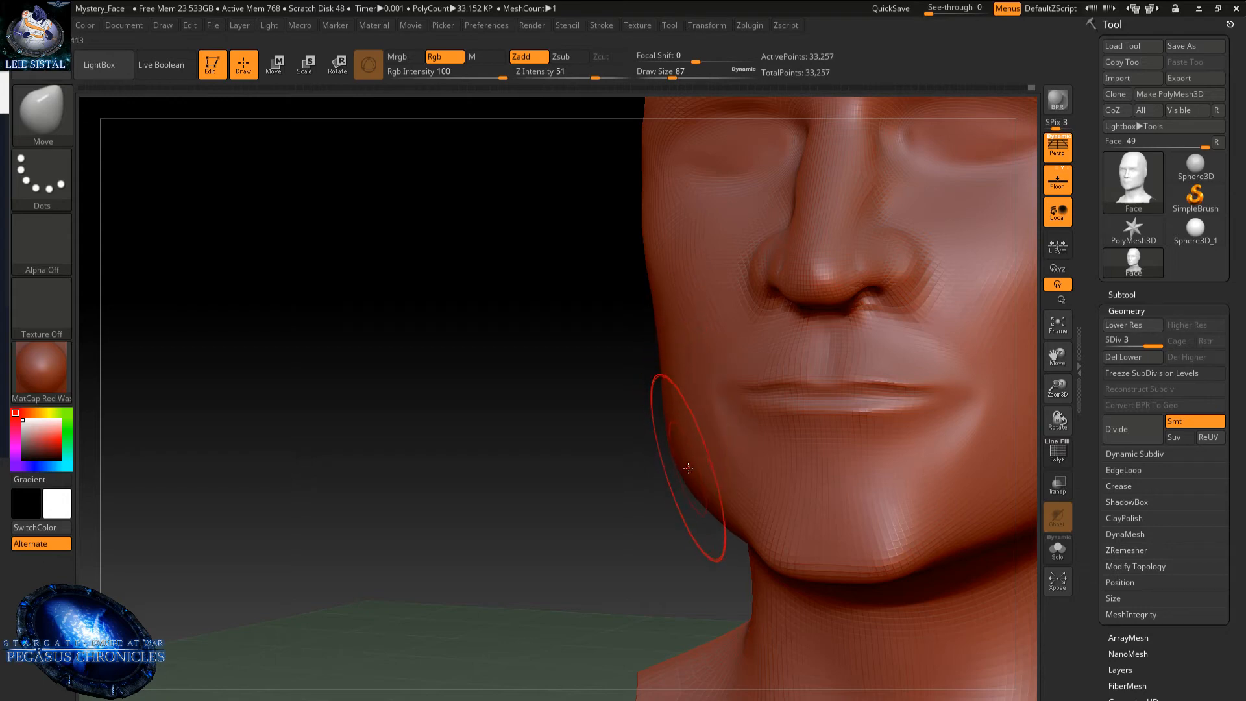
{"action": "right_click_drag", "start_coordinate": [669, 360], "coordinate": [688, 356], "text": "shift"}
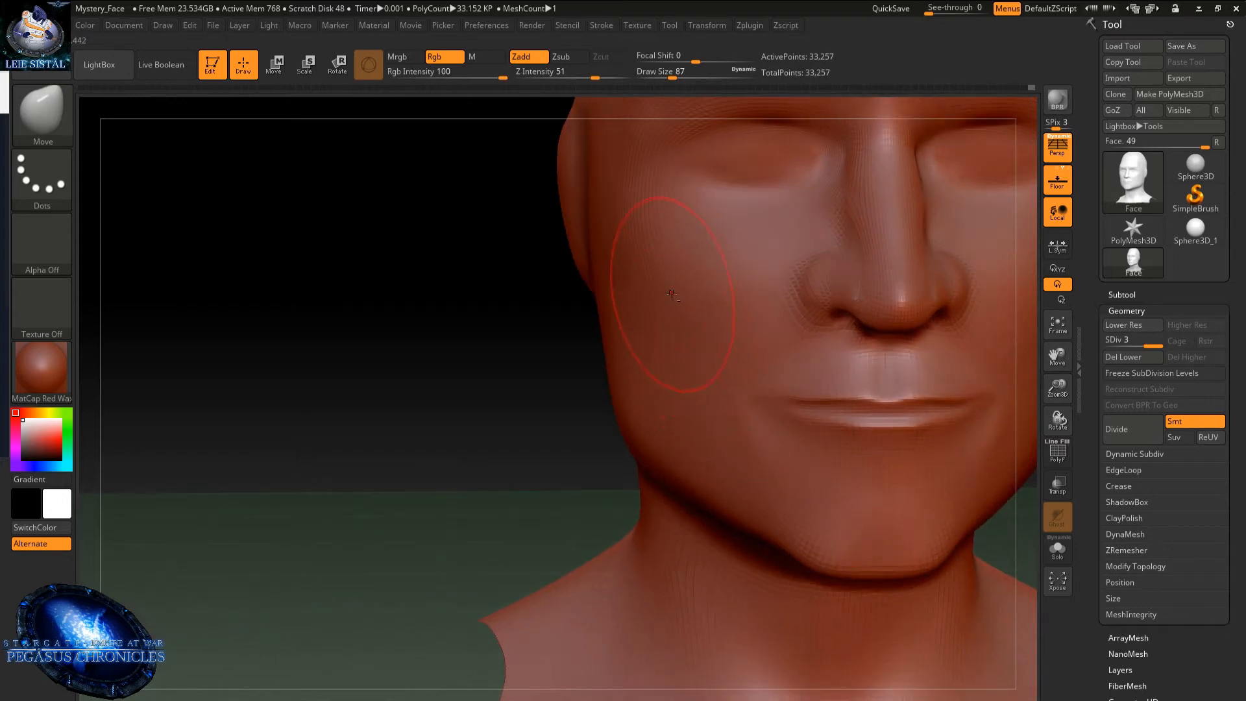
- Add nasolabial folds from the nostril wings across the cheeks with ClayBuildup at draw size 31, and smooth them
{"action": "left_click", "coordinate": [52, 130]}
{"action": "left_click", "coordinate": [185, 128]}
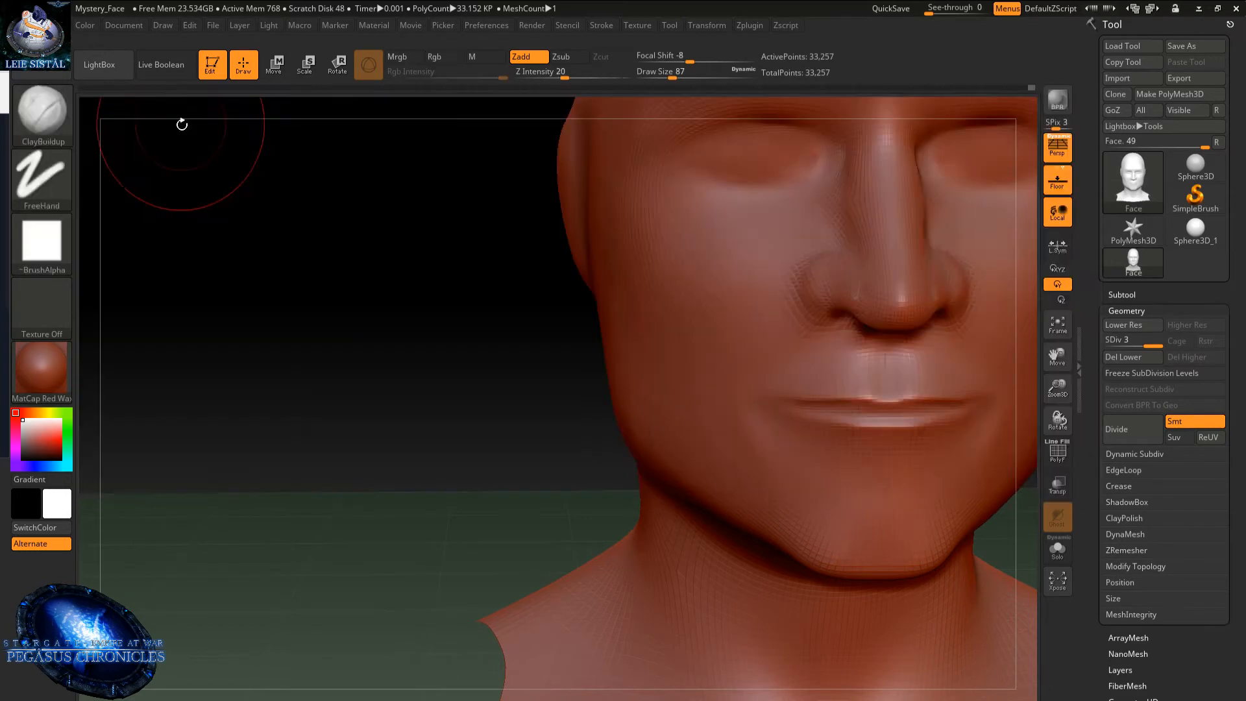
{"action": "key", "text": "space"}
{"action": "left_click_drag", "start_coordinate": [740, 335], "coordinate": [724, 336]}
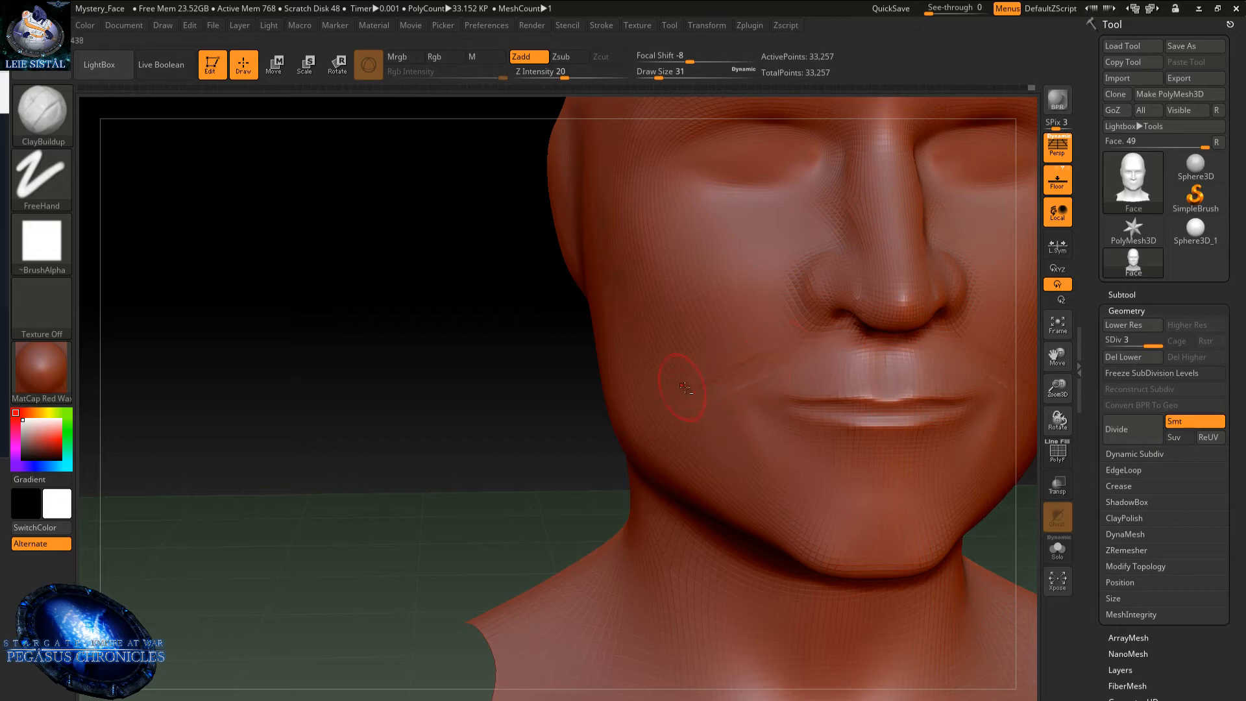
{"action": "mouse_move", "coordinate": [746, 367]}
{"action": "left_mouse_down", "text": "shift"}
{"action": "mouse_move", "coordinate": [756, 383]}
{"action": "mouse_move", "coordinate": [773, 348]}
{"action": "mouse_move", "coordinate": [753, 330]}
{"action": "mouse_move", "coordinate": [692, 383]}
{"action": "left_mouse_up", "text": "shift"}
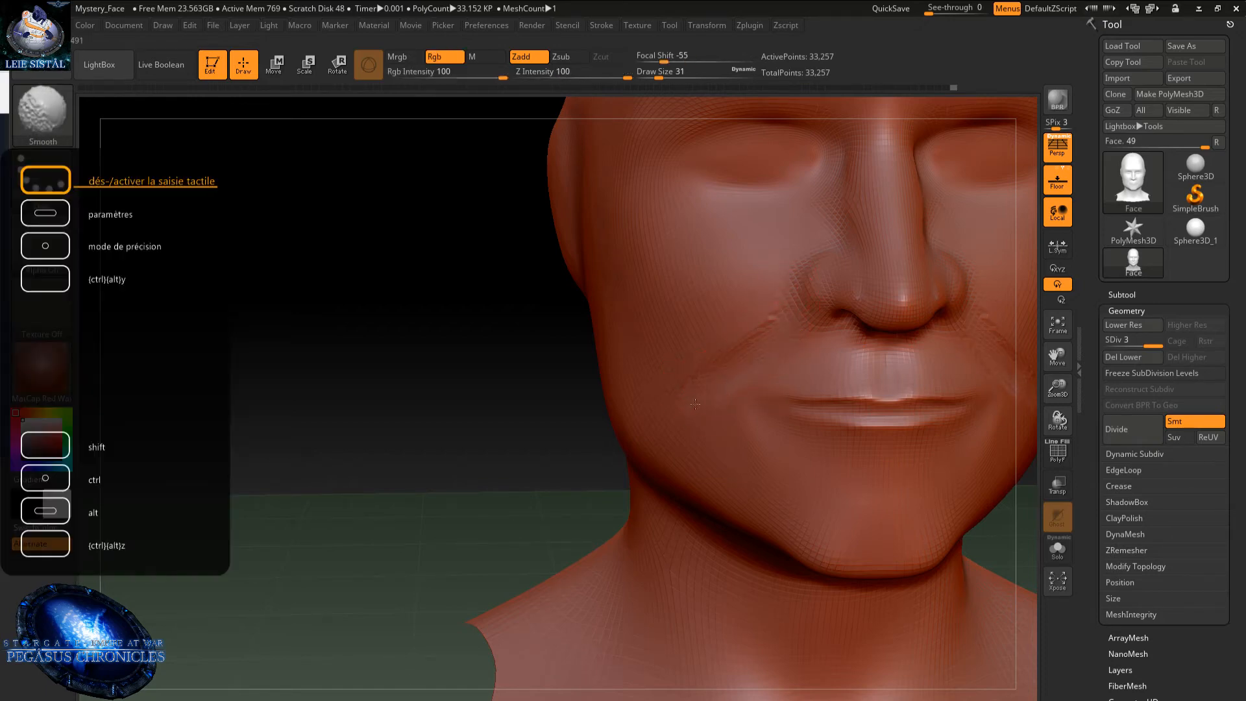
{"action": "mouse_move", "coordinate": [740, 362]}
{"action": "right_mouse_down", "text": "ctrl"}
{"action": "mouse_move", "coordinate": [733, 291]}
{"action": "mouse_move", "coordinate": [692, 344]}
{"action": "right_mouse_up", "text": "ctrl"}
{"action": "right_click", "coordinate": [604, 432]}
{"action": "left_click_drag", "start_coordinate": [690, 360], "coordinate": [698, 331]}
{"action": "right_click_drag", "start_coordinate": [726, 349], "coordinate": [640, 374], "text": "ctrl"}
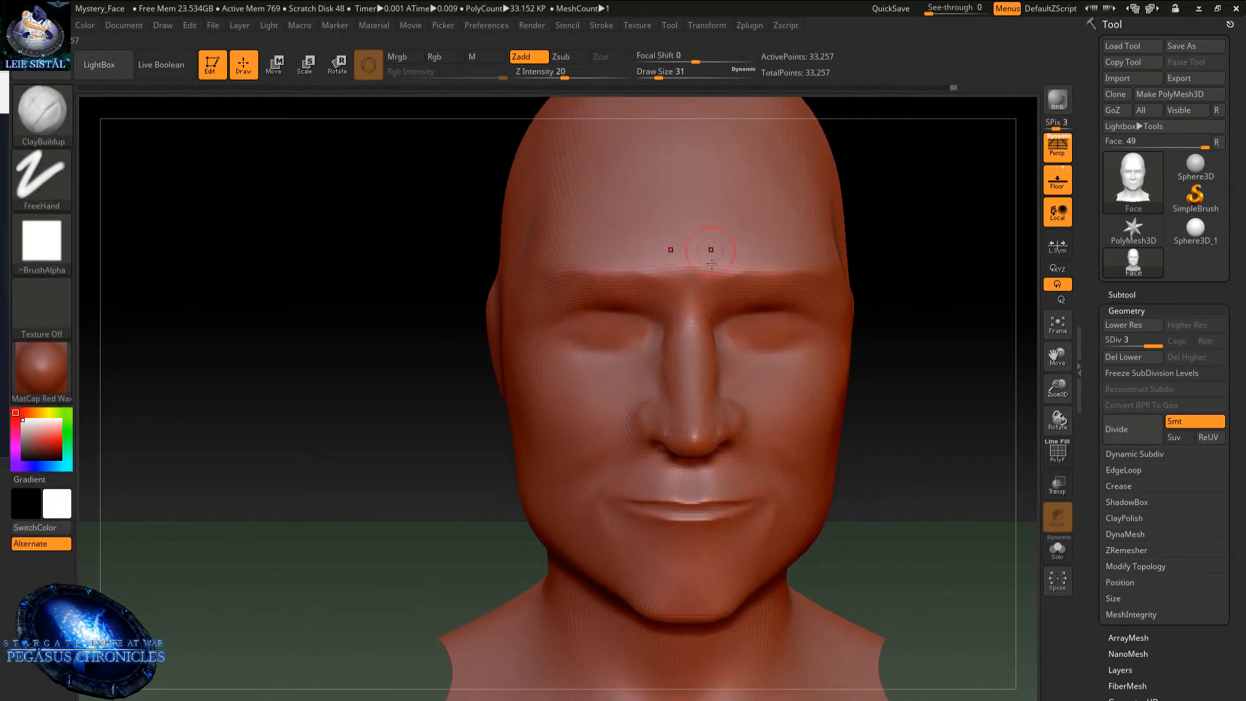
- Build up the nostril wings with ClayBuildup and smooth their transition into the cheeks
{"action": "key", "text": "ctrl"}
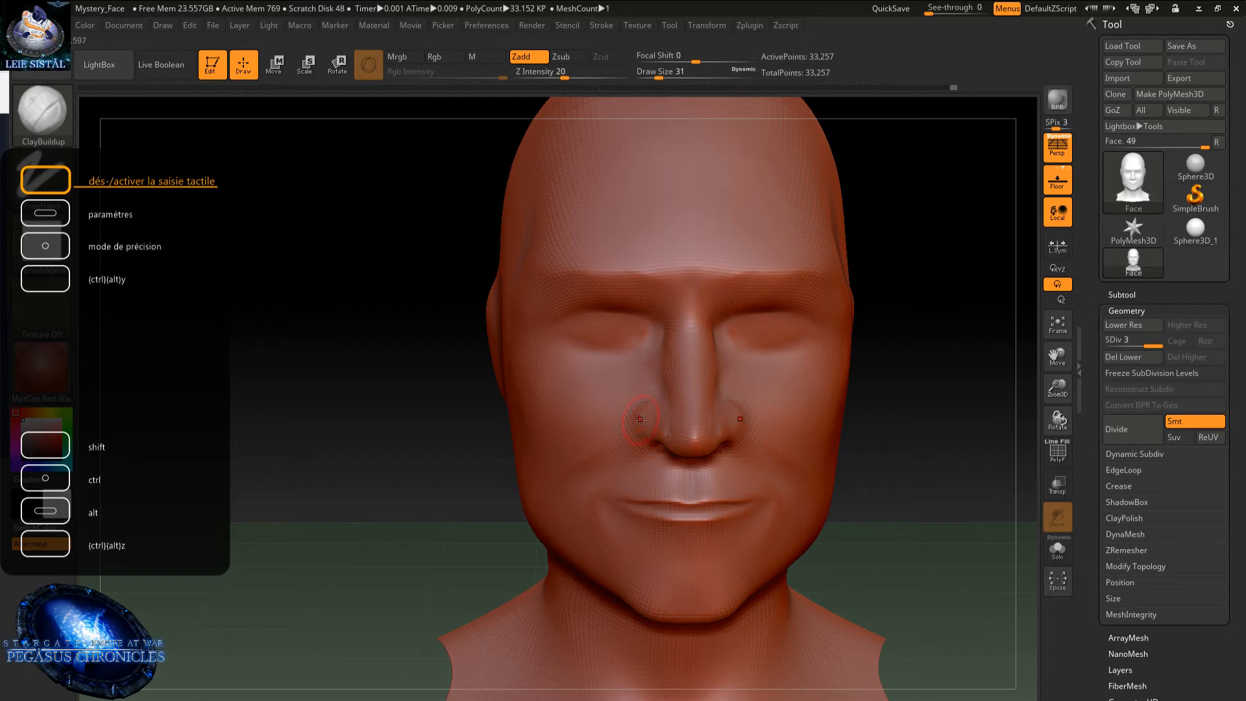
{"action": "key", "text": "space"}
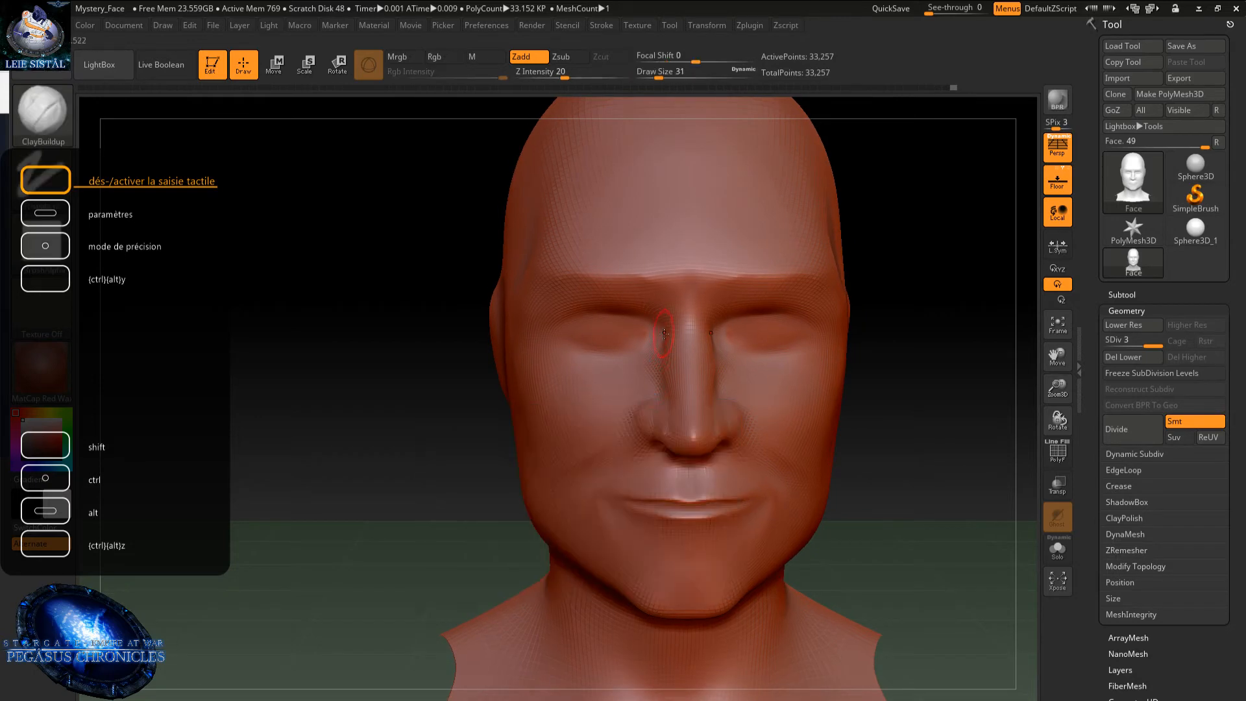
{"action": "key", "text": "shift"}
{"action": "right_click_drag", "start_coordinate": [689, 346], "coordinate": [589, 354], "text": "alt"}
{"action": "left_click_drag", "start_coordinate": [564, 422], "coordinate": [542, 432], "text": "shift"}
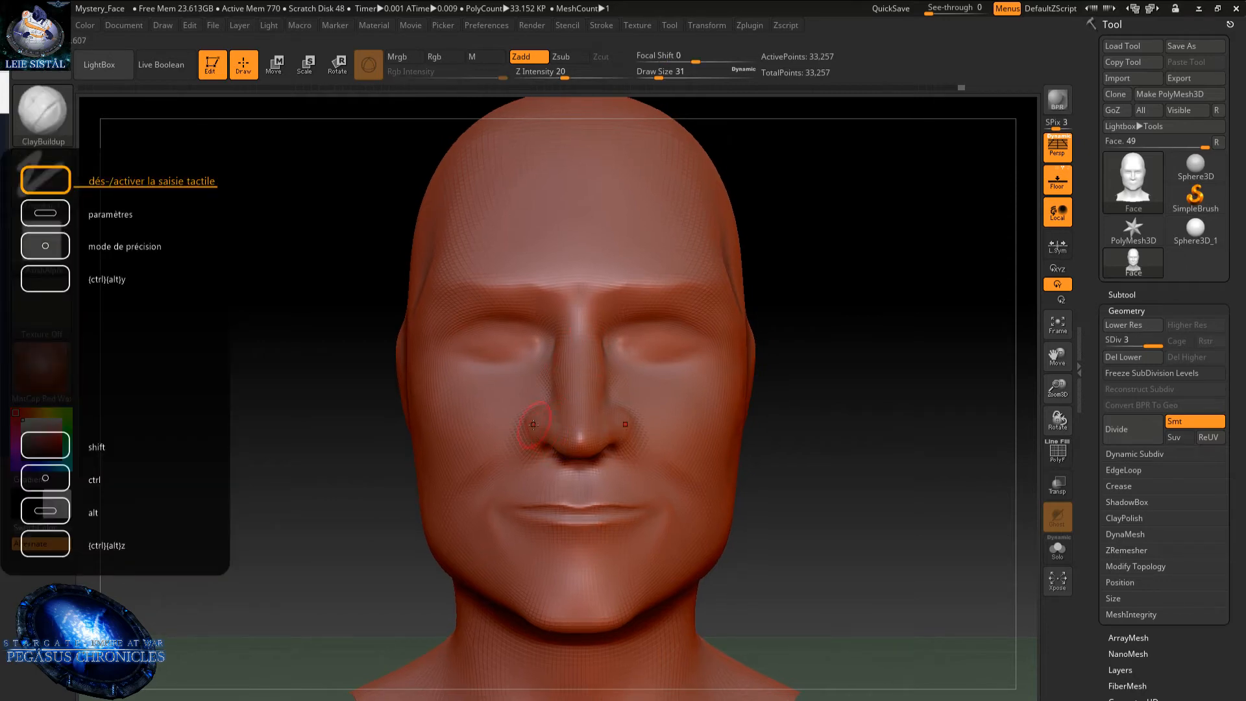
{"action": "key", "text": "shift"}
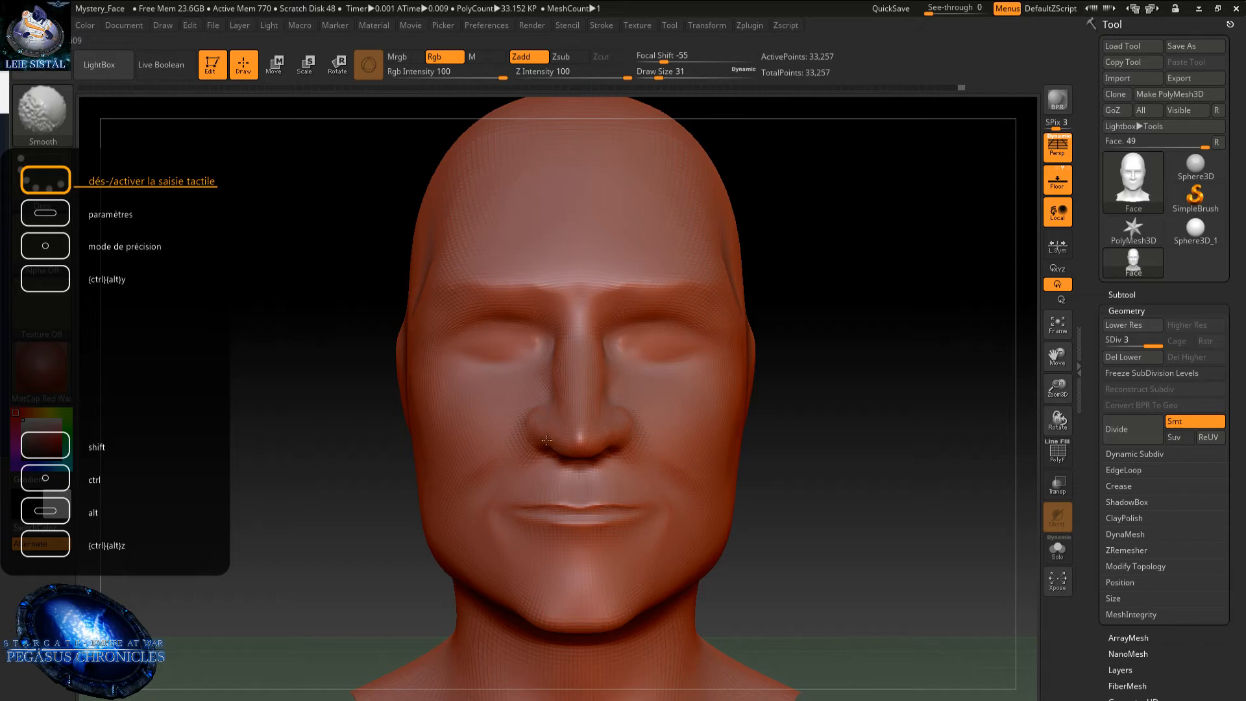
{"action": "key", "text": "shift"}
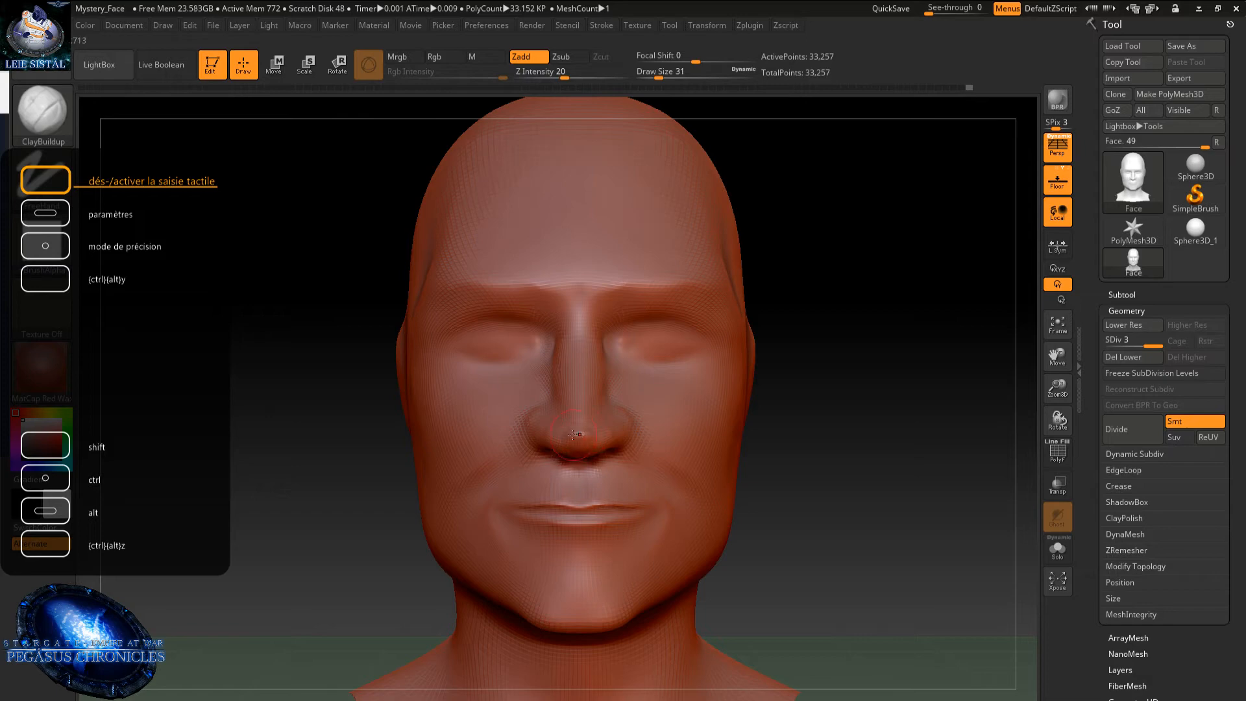
- Build up the ridge and sides of the nose down to the tip with ClayBuildup, and smooth them
{"action": "key", "text": "shift"}
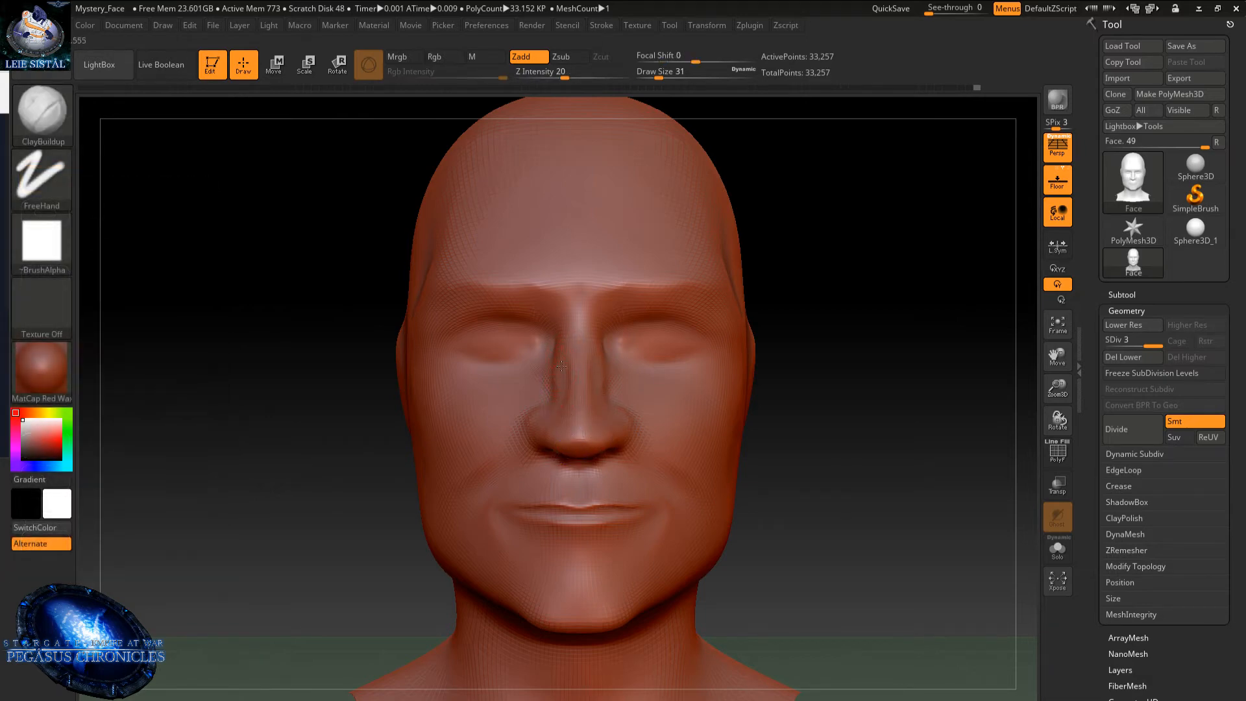
{"action": "left_click_drag", "start_coordinate": [557, 374], "coordinate": [552, 397]}
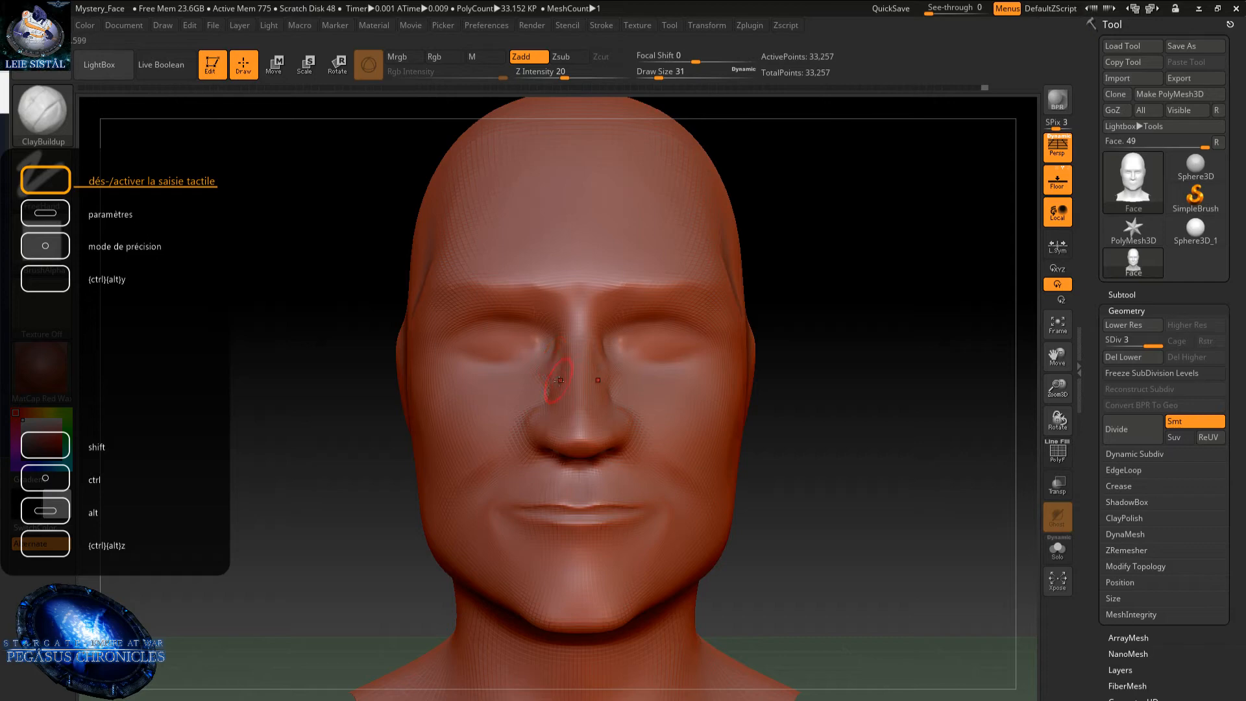
{"action": "mouse_move", "coordinate": [559, 381]}
{"action": "left_mouse_down", "text": "shift"}
{"action": "mouse_move", "coordinate": [548, 384]}
{"action": "mouse_move", "coordinate": [554, 366]}
{"action": "mouse_move", "coordinate": [553, 382]}
{"action": "left_mouse_up", "text": "shift"}
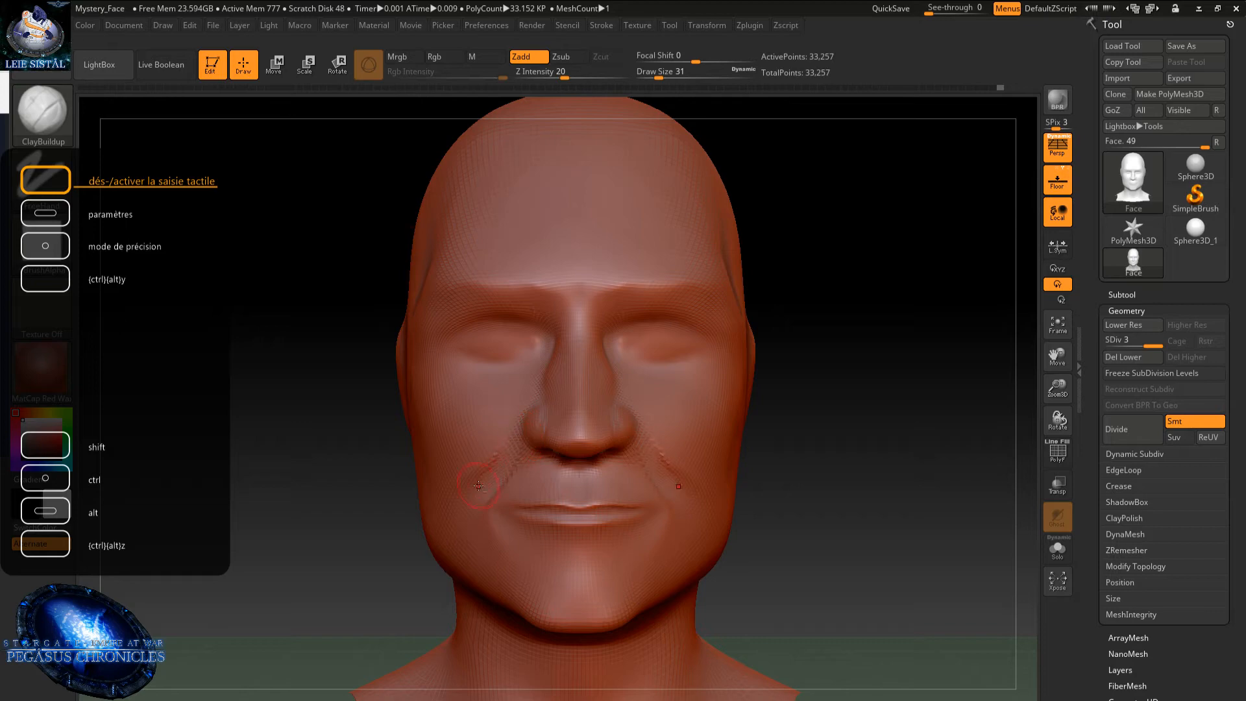
- Rework the folds between the nostrils and the mouth corners with ClayBuildup, and smooth them into the cheeks
{"action": "left_click_drag", "start_coordinate": [497, 468], "coordinate": [472, 507], "text": "shift"}
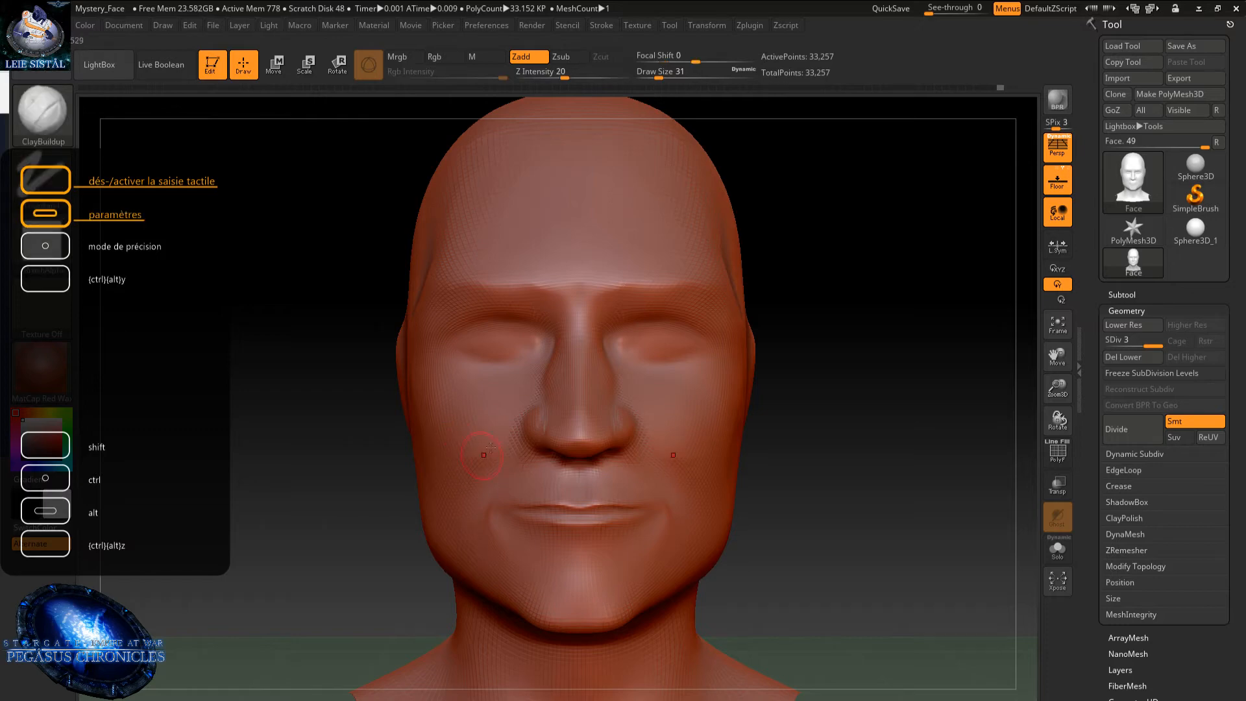
{"action": "mouse_move", "coordinate": [514, 429]}
{"action": "left_mouse_down"}
{"action": "mouse_move", "coordinate": [464, 498]}
{"action": "mouse_move", "coordinate": [454, 482]}
{"action": "left_mouse_up"}
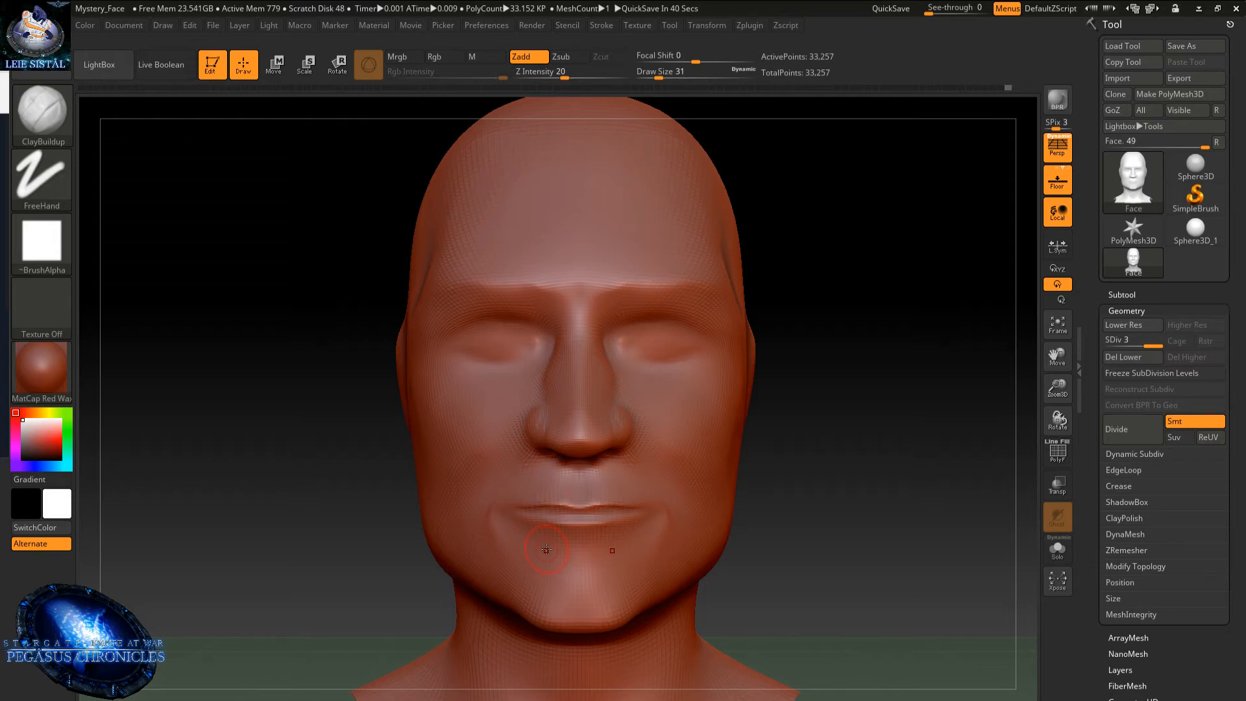
{"action": "right_click_drag", "start_coordinate": [696, 415], "coordinate": [743, 426]}
{"action": "right_click_drag", "start_coordinate": [618, 451], "coordinate": [486, 323]}
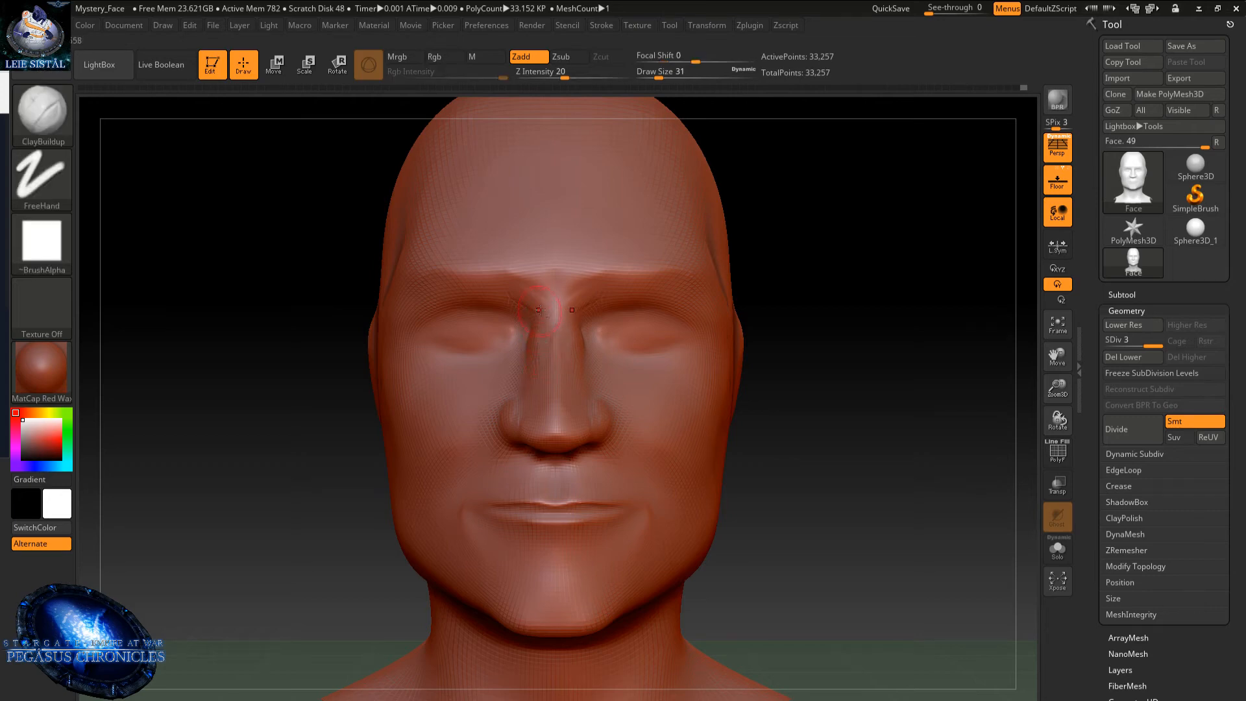
- Shape the inner brow and the root of the nose between the eyes with ClayBuildup, and smooth the area
{"action": "key", "text": "shift"}
{"action": "key", "text": "shift"}
{"action": "key", "text": "shift"}
{"action": "key", "text": "shift"}
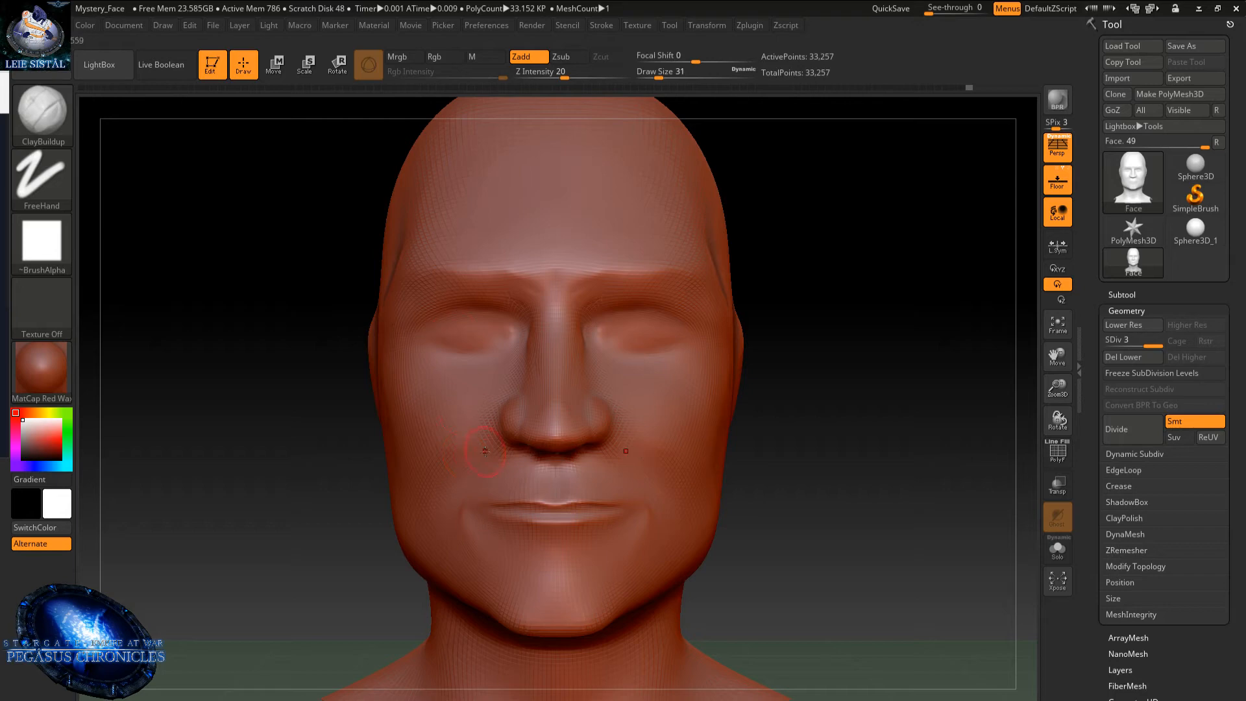
- Smooth the cheeks beside the mouth corners, and build up the lower sides of the chin
{"action": "key", "text": "shift"}
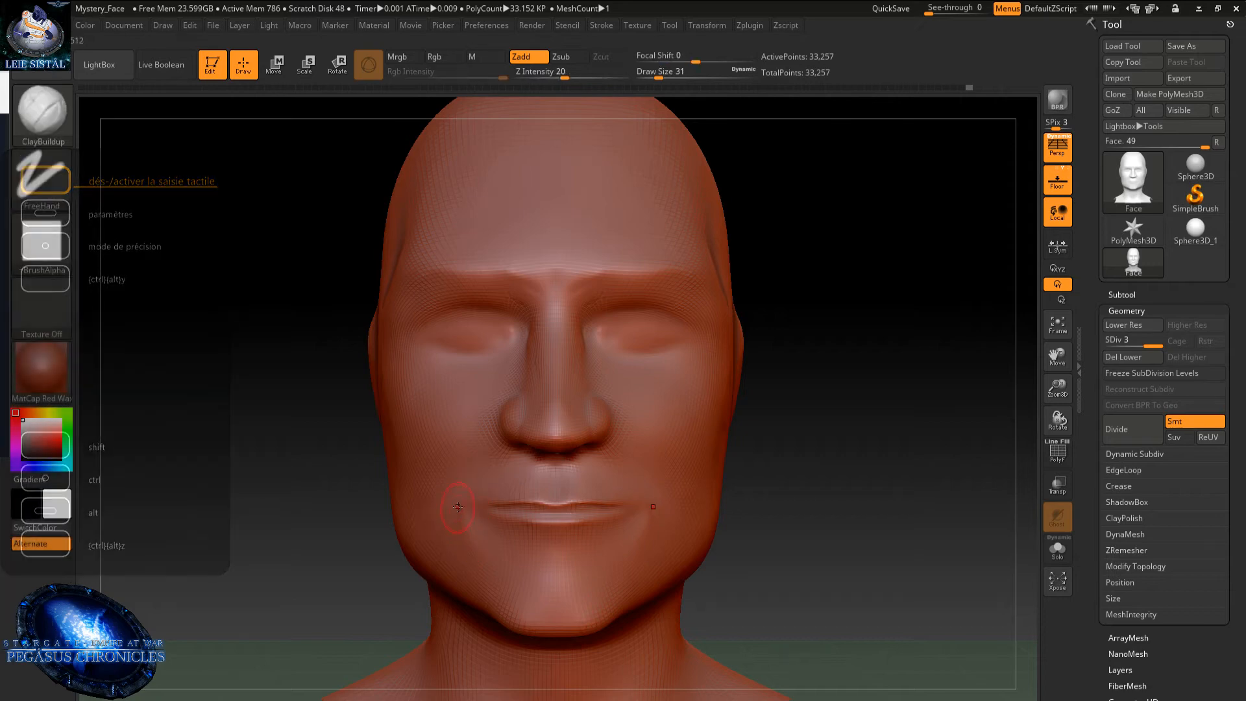
{"action": "key", "text": "shift"}
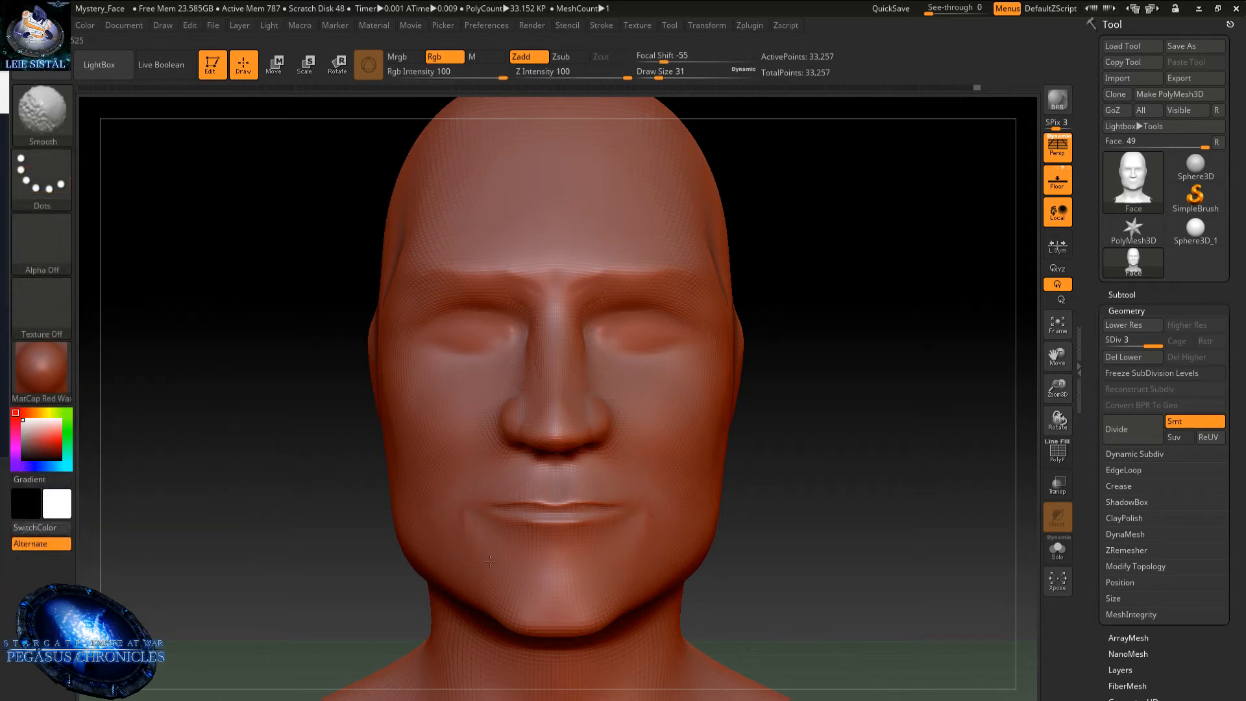
{"action": "mouse_move", "coordinate": [486, 591]}
{"action": "left_mouse_down"}
{"action": "mouse_move", "coordinate": [501, 589]}
{"action": "mouse_move", "coordinate": [493, 607]}
{"action": "mouse_move", "coordinate": [545, 619]}
{"action": "mouse_move", "coordinate": [529, 613]}
{"action": "mouse_move", "coordinate": [536, 570]}
{"action": "left_mouse_up"}
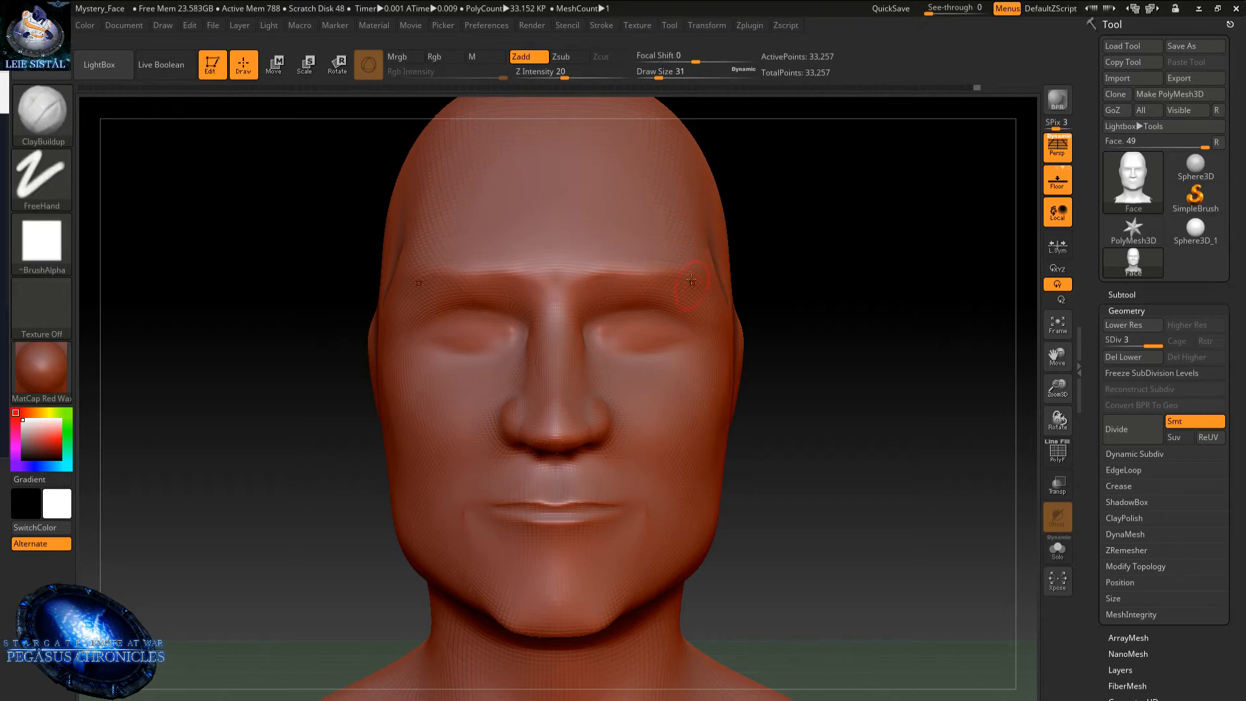
- Smooth the temples beside the outer brows, and build up and blend the cheeks beside the mouth corners
{"action": "key", "text": "shift"}
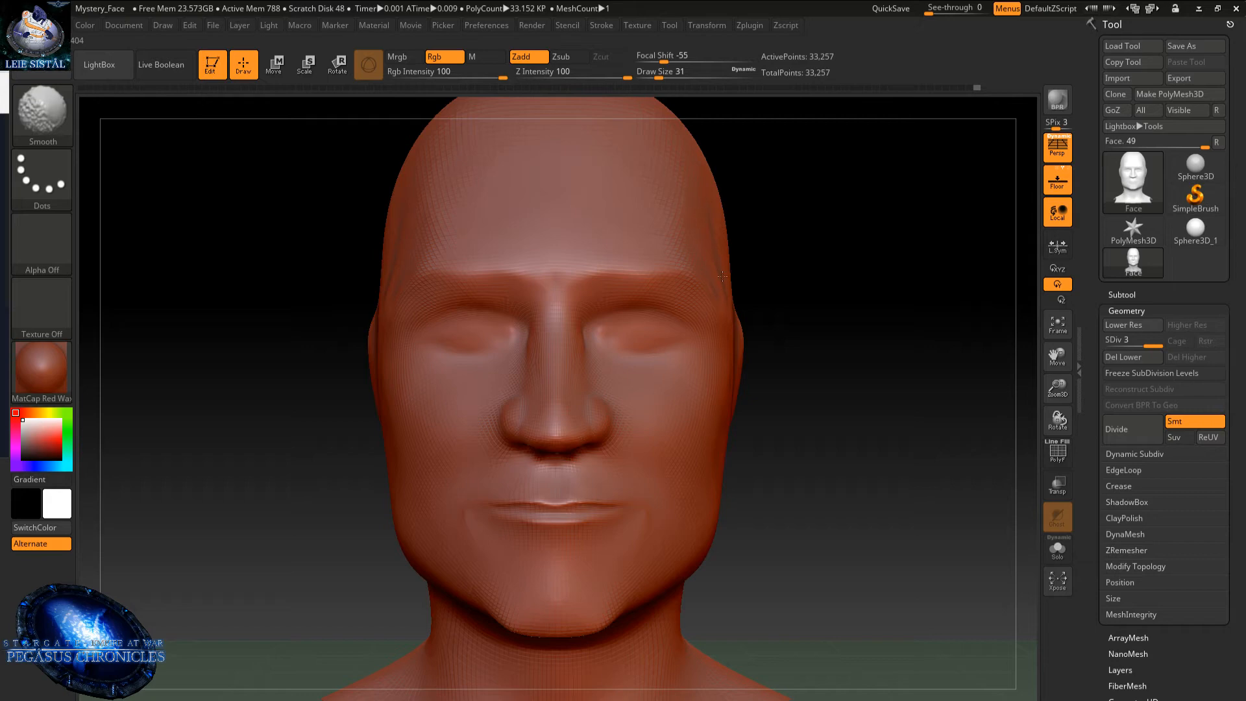
{"action": "right_click_drag", "start_coordinate": [712, 269], "coordinate": [697, 292], "text": "alt"}
{"action": "key", "text": "shift"}
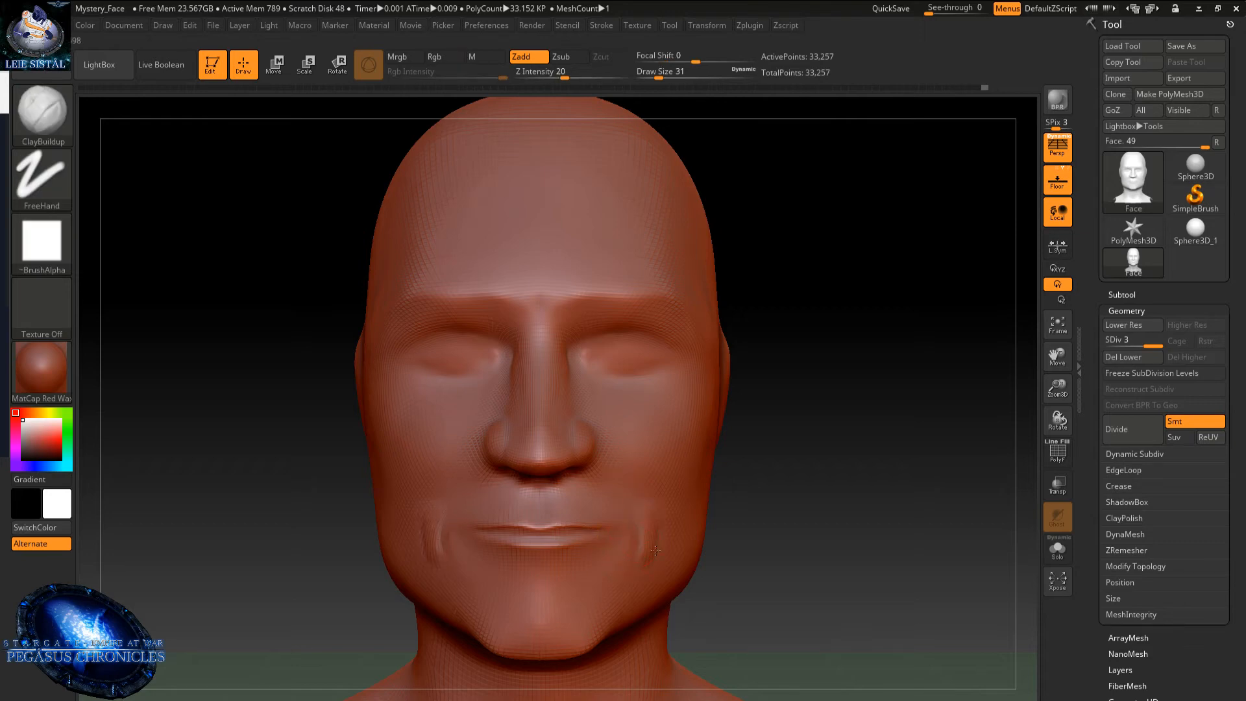
{"action": "left_click_drag", "start_coordinate": [655, 550], "coordinate": [629, 517], "text": "shift"}
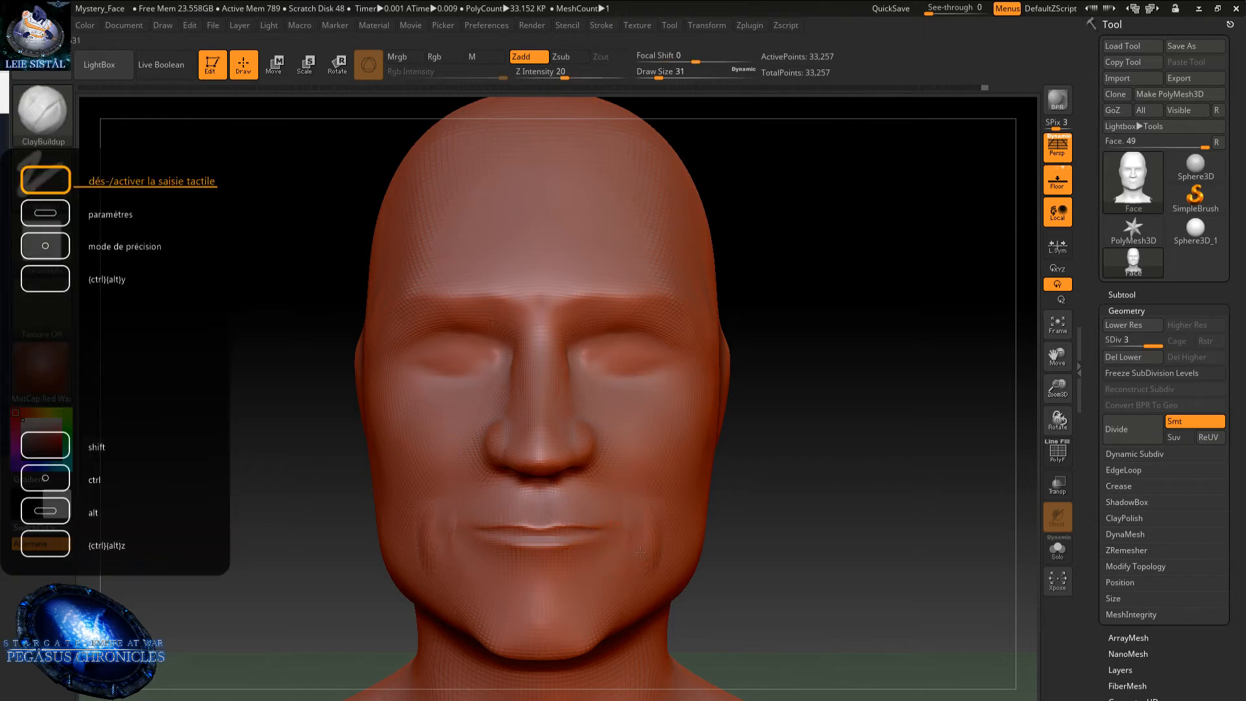
{"action": "key", "text": "shift"}
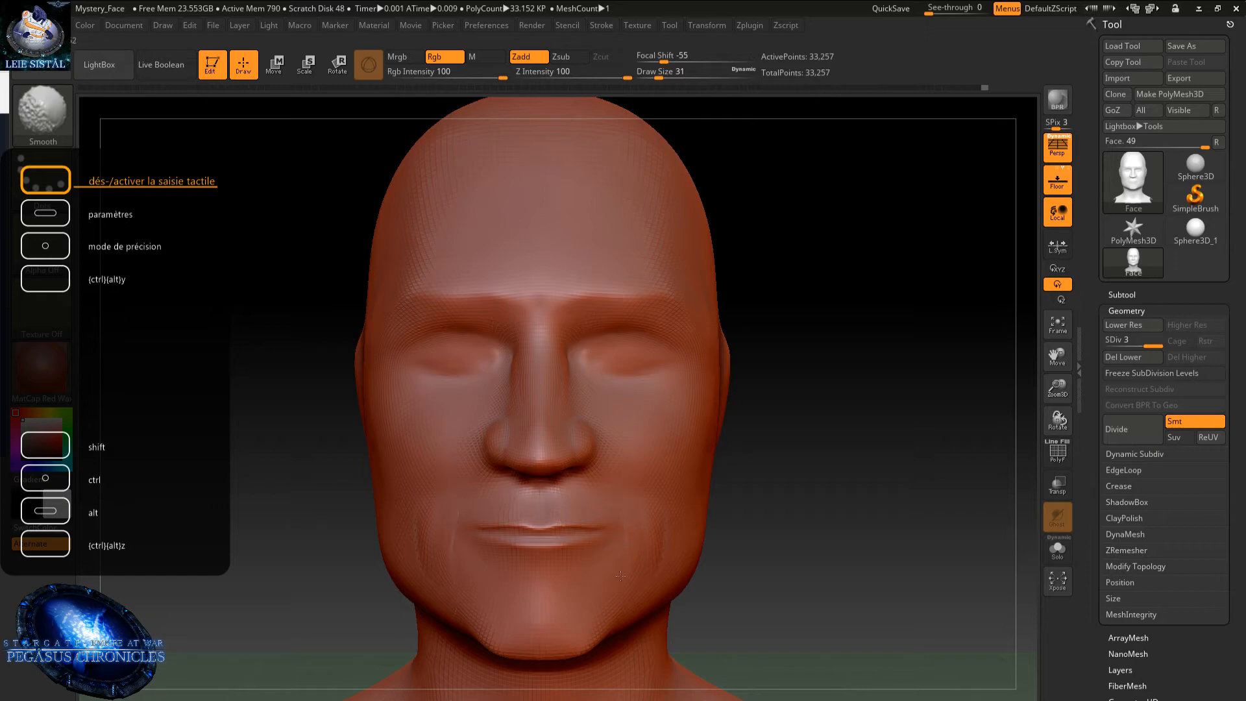
{"action": "mouse_move", "coordinate": [620, 576]}
{"action": "left_mouse_down", "text": "shift"}
{"action": "mouse_move", "coordinate": [659, 523]}
{"action": "mouse_move", "coordinate": [645, 564]}
{"action": "left_mouse_up", "text": "shift"}
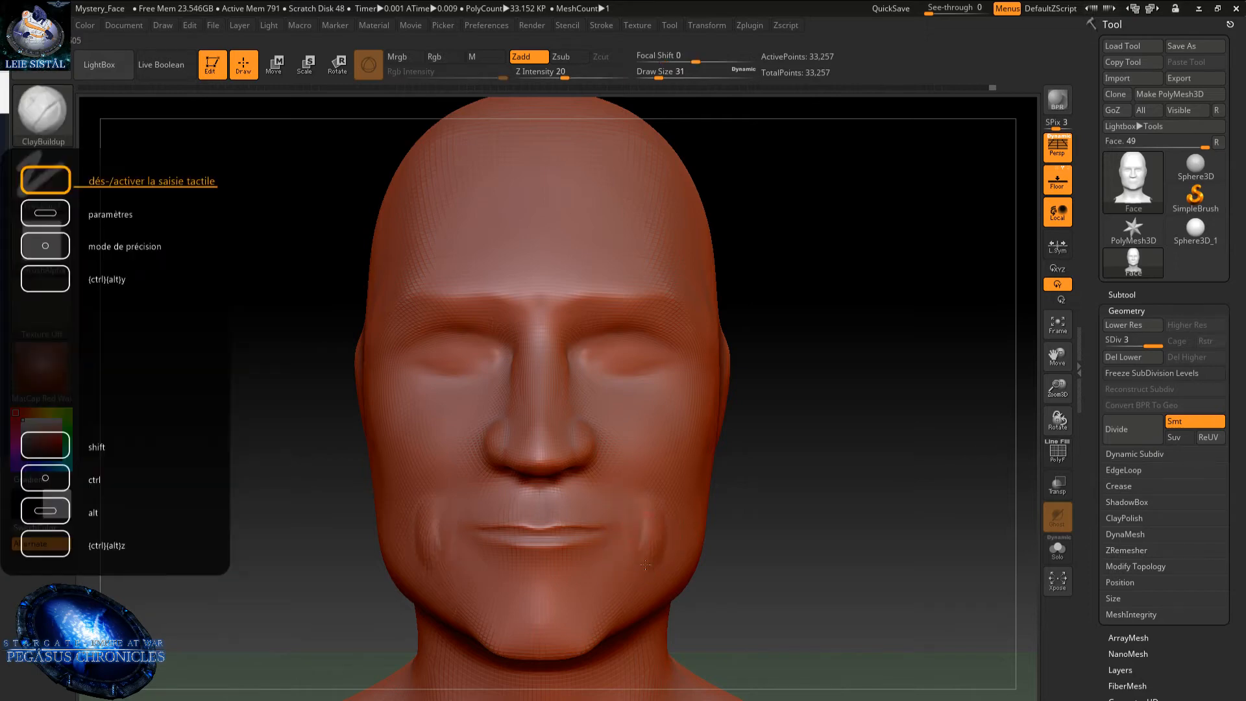
{"action": "key", "text": "shift"}
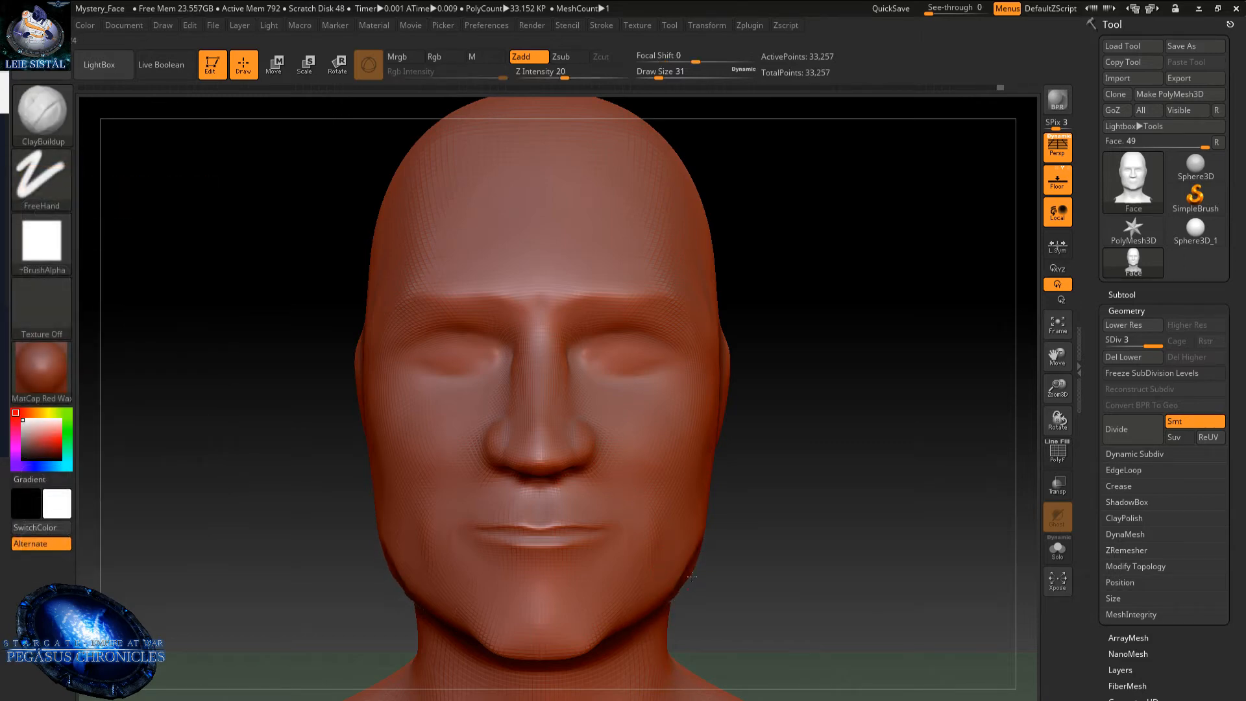
- Build up the rear jaw and the ear with ClayBuildup, and smooth both in side profile
{"action": "key", "text": "shift"}
{"action": "right_click_drag", "start_coordinate": [717, 503], "coordinate": [707, 578], "text": "alt"}
{"action": "right_click_drag", "start_coordinate": [700, 519], "coordinate": [711, 355], "text": "alt"}
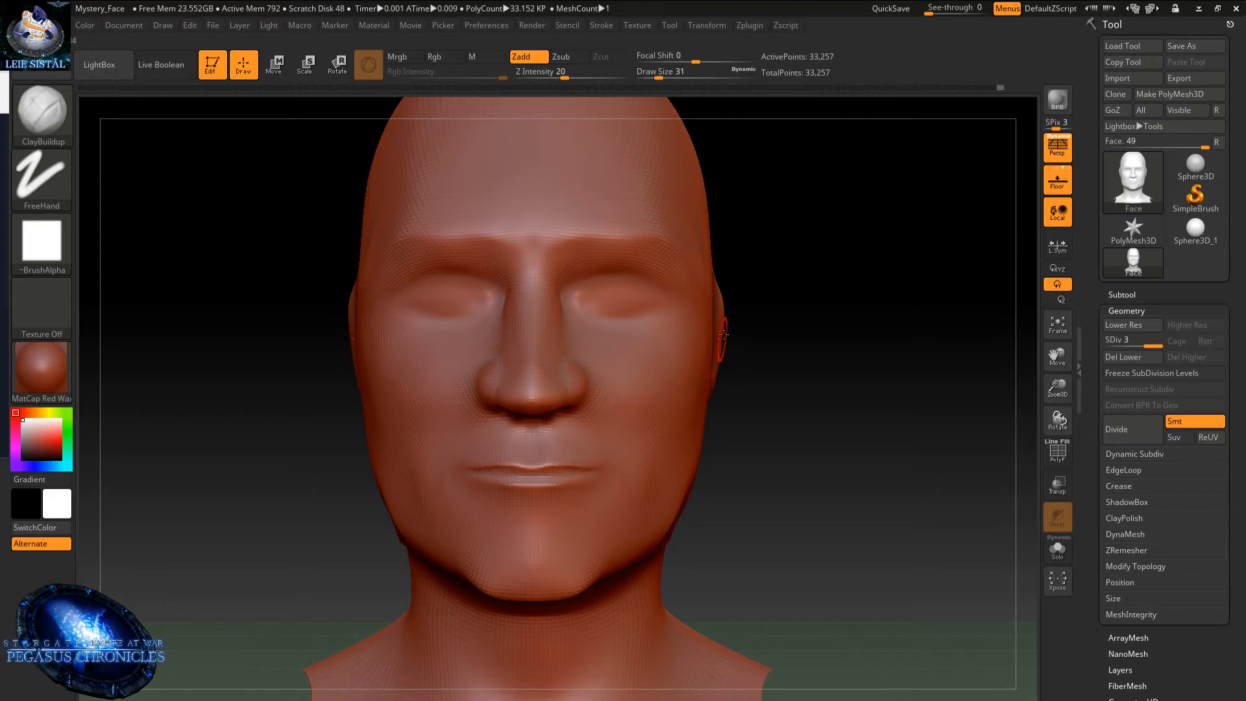
{"action": "mouse_move", "coordinate": [720, 354]}
{"action": "left_mouse_down"}
{"action": "mouse_move", "coordinate": [703, 387]}
{"action": "mouse_move", "coordinate": [659, 266]}
{"action": "left_mouse_up"}
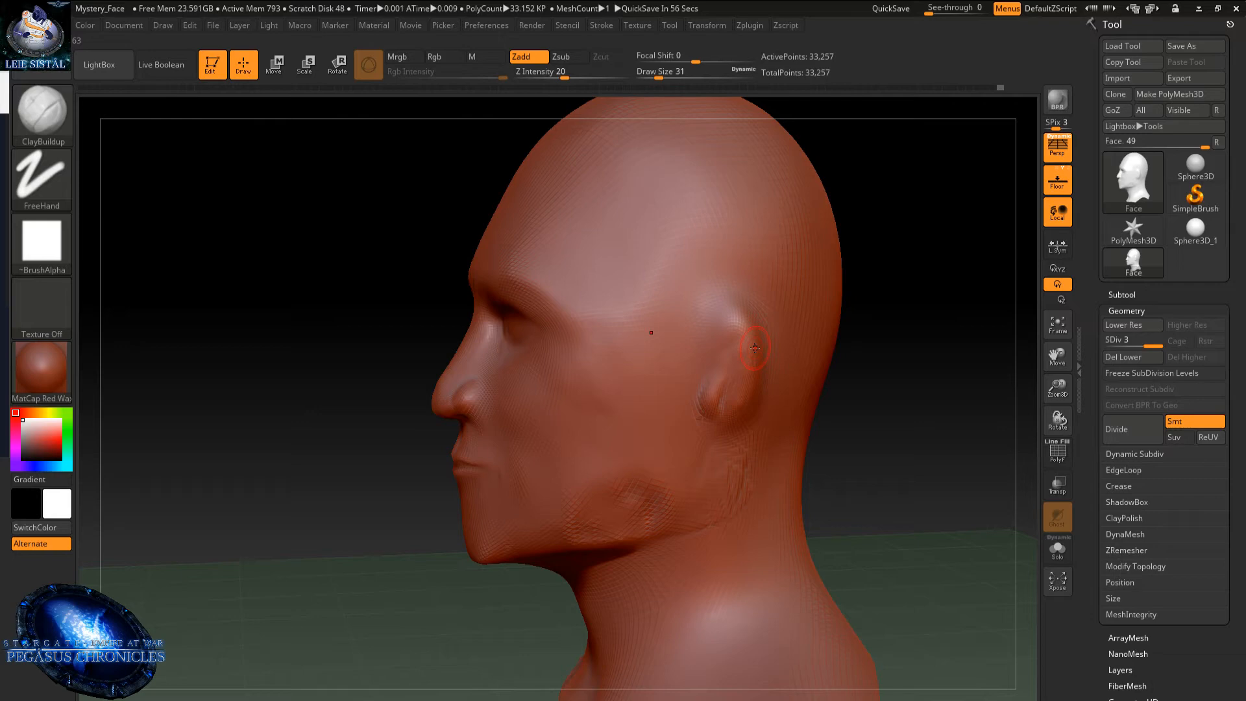
{"action": "key", "text": "shift"}
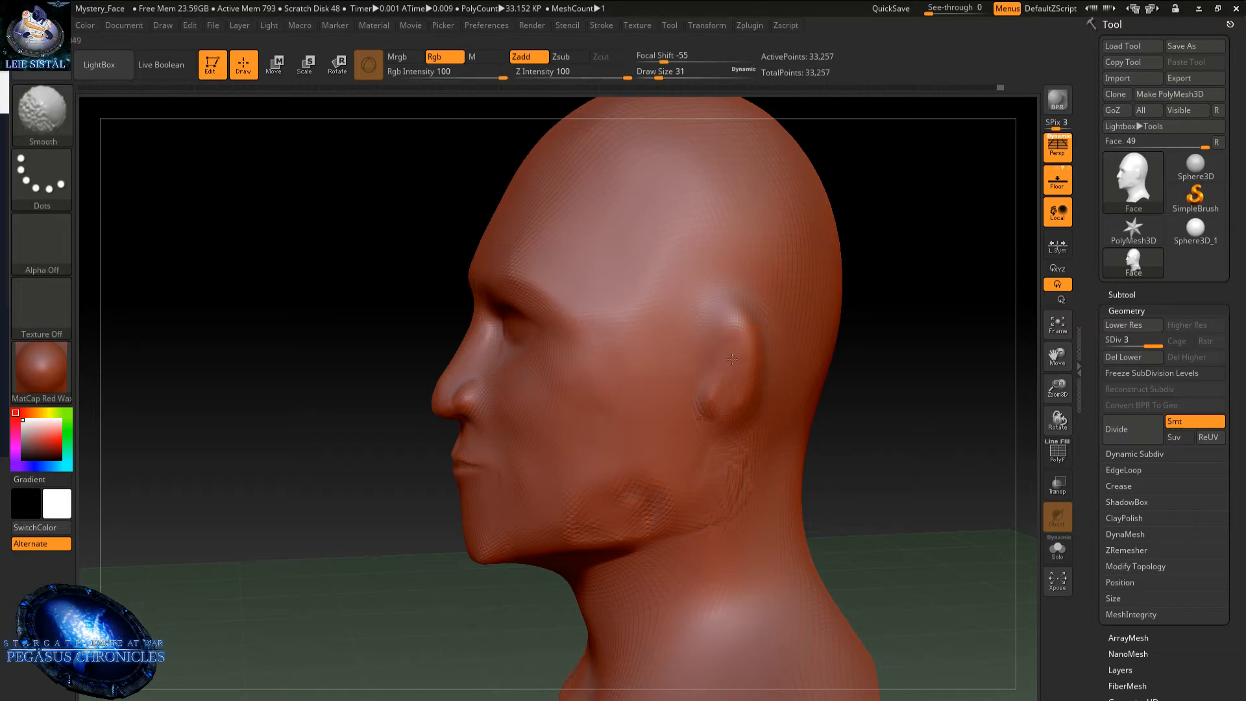
{"action": "left_click_drag", "start_coordinate": [730, 410], "coordinate": [703, 484], "text": "shift"}
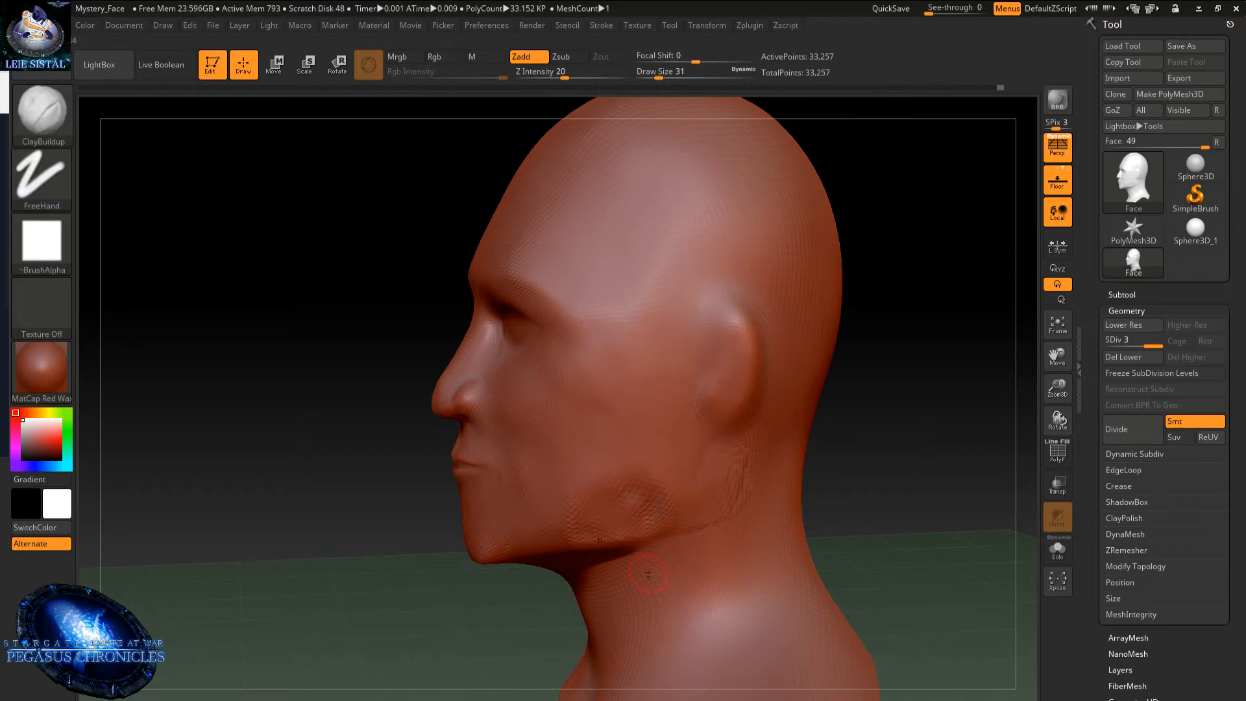
{"action": "key", "text": "shift"}
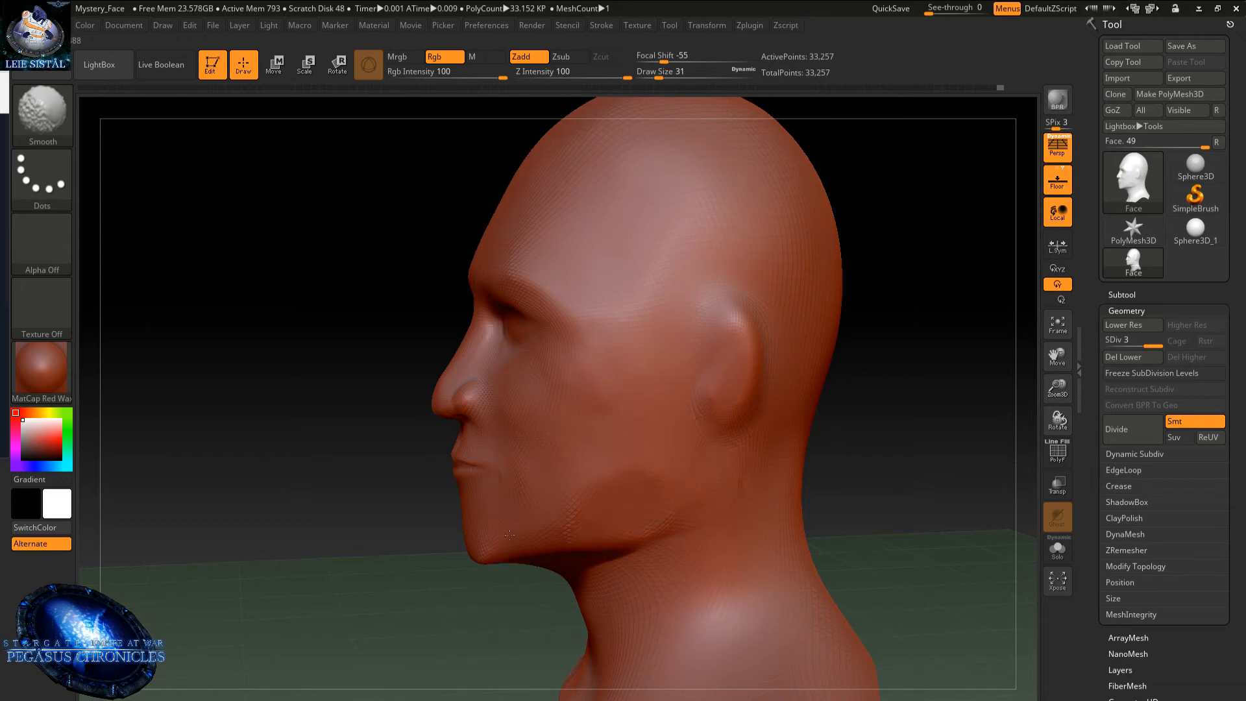
{"action": "left_click_drag", "start_coordinate": [646, 501], "coordinate": [656, 489], "text": "shift"}
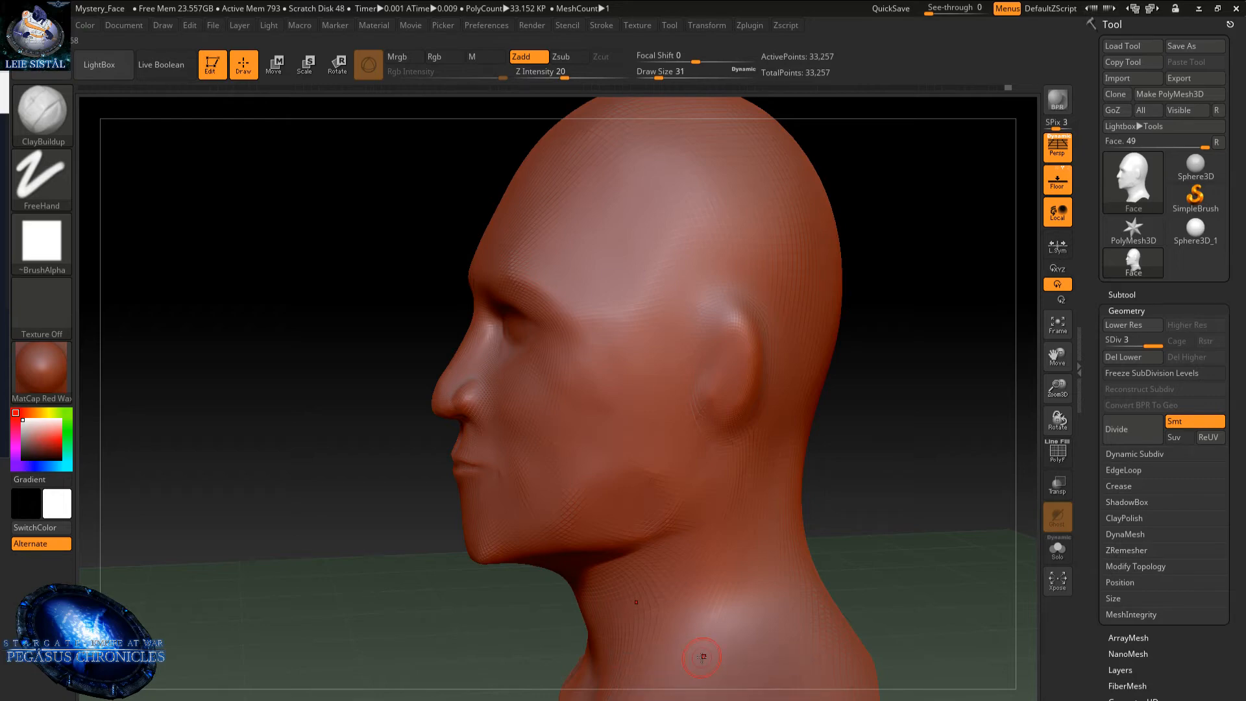
- Shape the chin below the lower lip with ClayBuildup and Smooth, checking it from front and three-quarter views
{"action": "right_click_drag", "start_coordinate": [585, 504], "coordinate": [639, 546]}
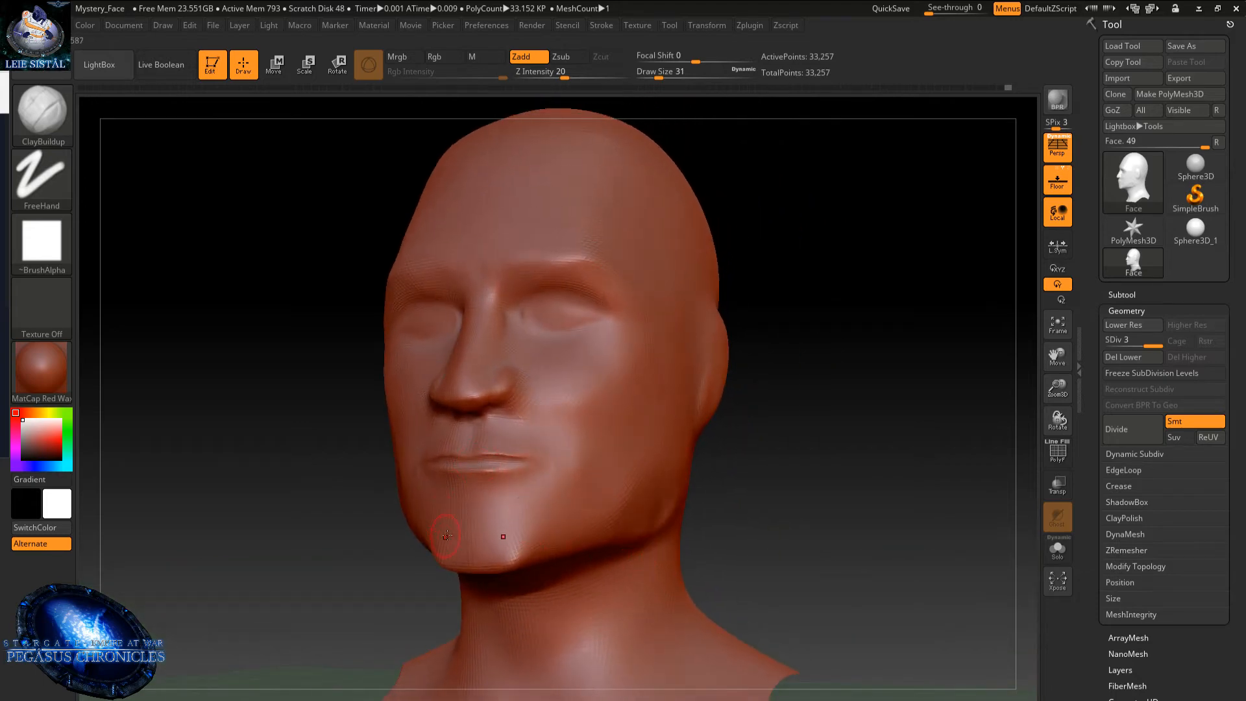
{"action": "right_click_drag", "start_coordinate": [503, 540], "coordinate": [550, 580]}
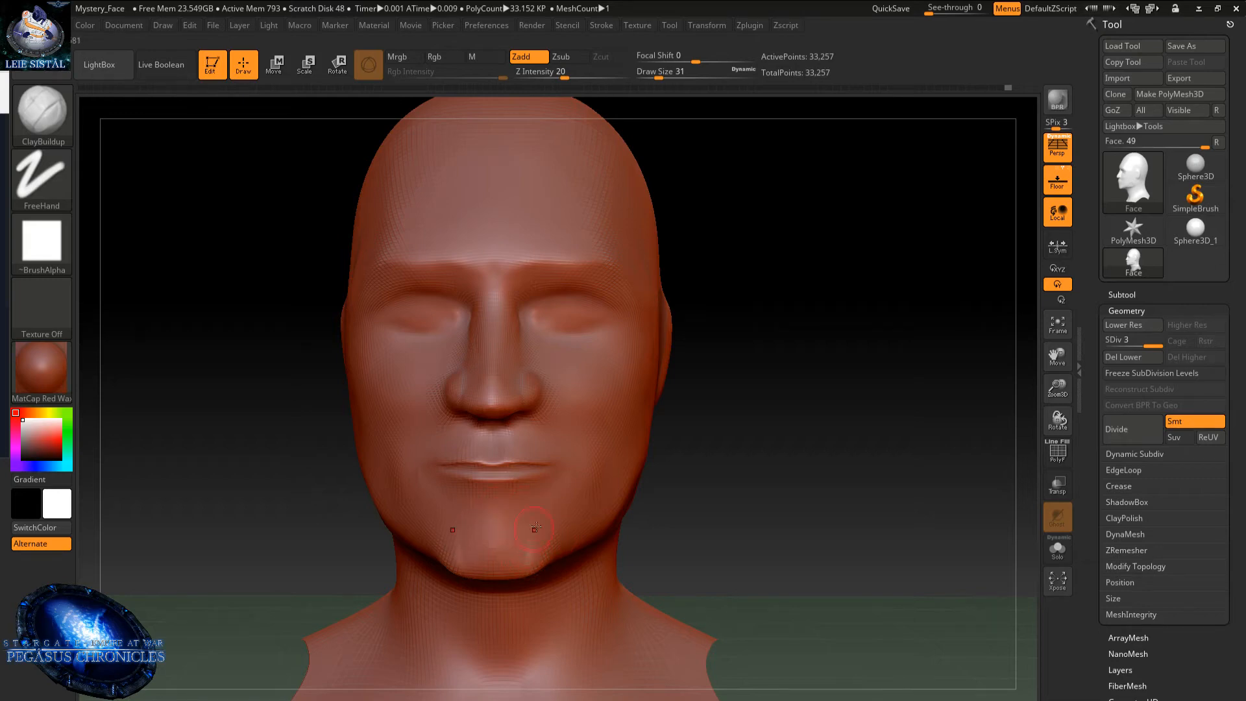
{"action": "key", "text": "shift"}
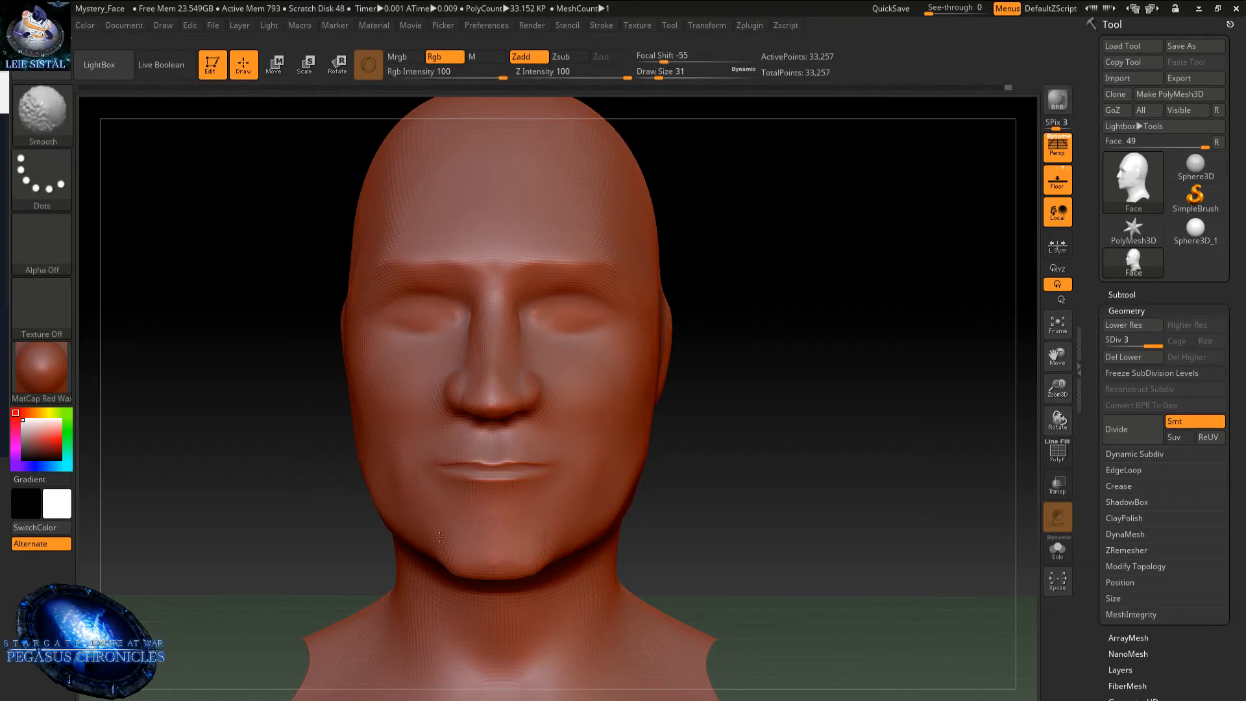
{"action": "right_click_drag", "start_coordinate": [459, 544], "coordinate": [488, 540]}
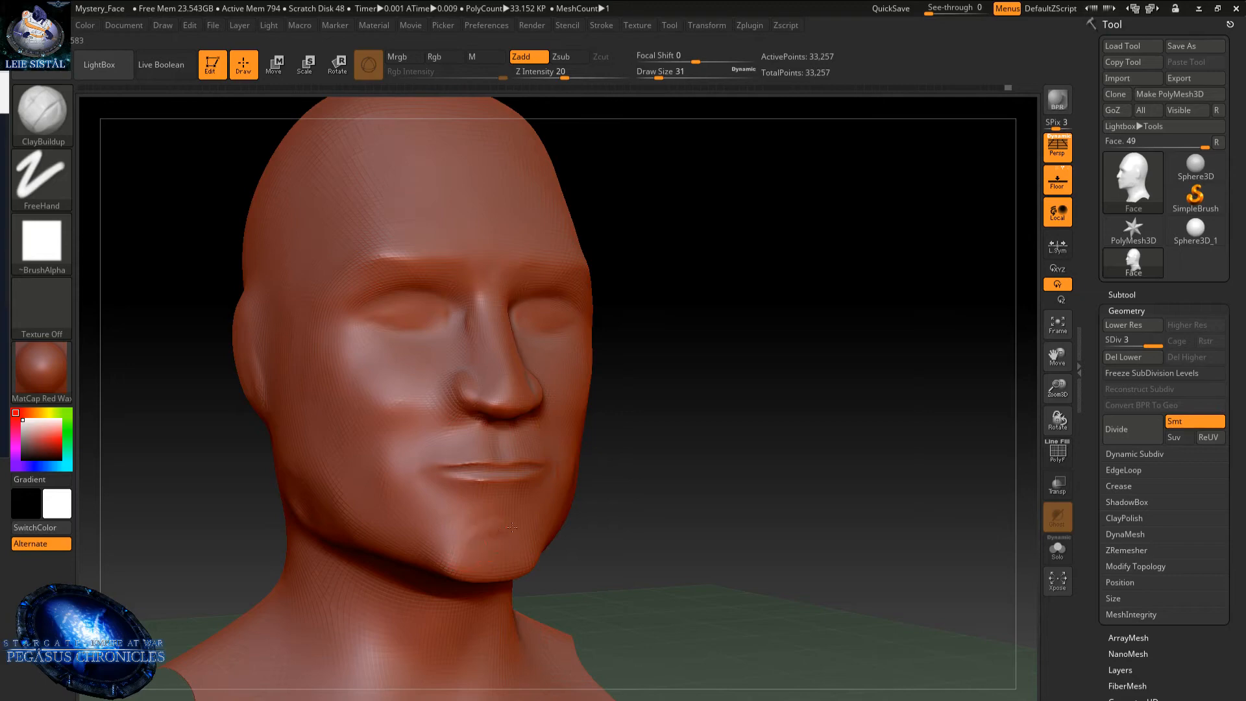
- Shape the hollow between the lower lip and chin with ClayBuildup, and build up and smooth the side of the chin
{"action": "mouse_move", "coordinate": [474, 545]}
{"action": "left_mouse_down"}
{"action": "mouse_move", "coordinate": [459, 540]}
{"action": "mouse_move", "coordinate": [458, 552]}
{"action": "mouse_move", "coordinate": [489, 567]}
{"action": "mouse_move", "coordinate": [513, 543]}
{"action": "left_mouse_up"}
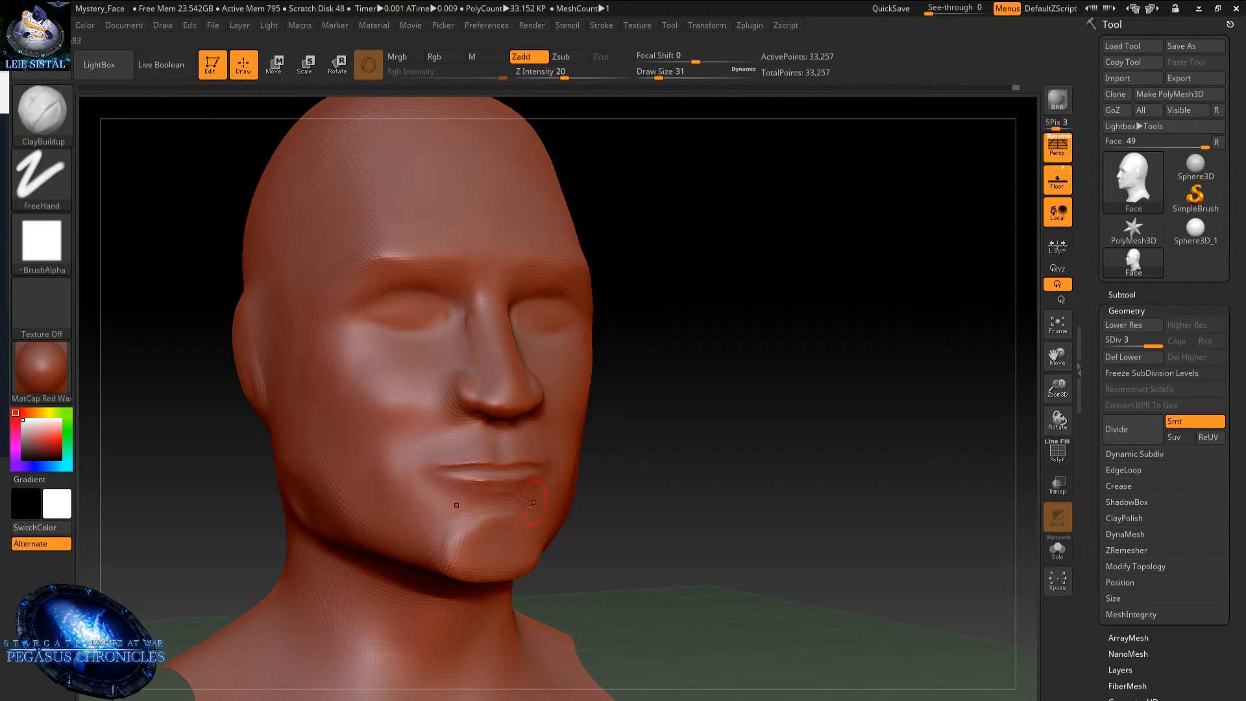
{"action": "key", "text": "shift"}
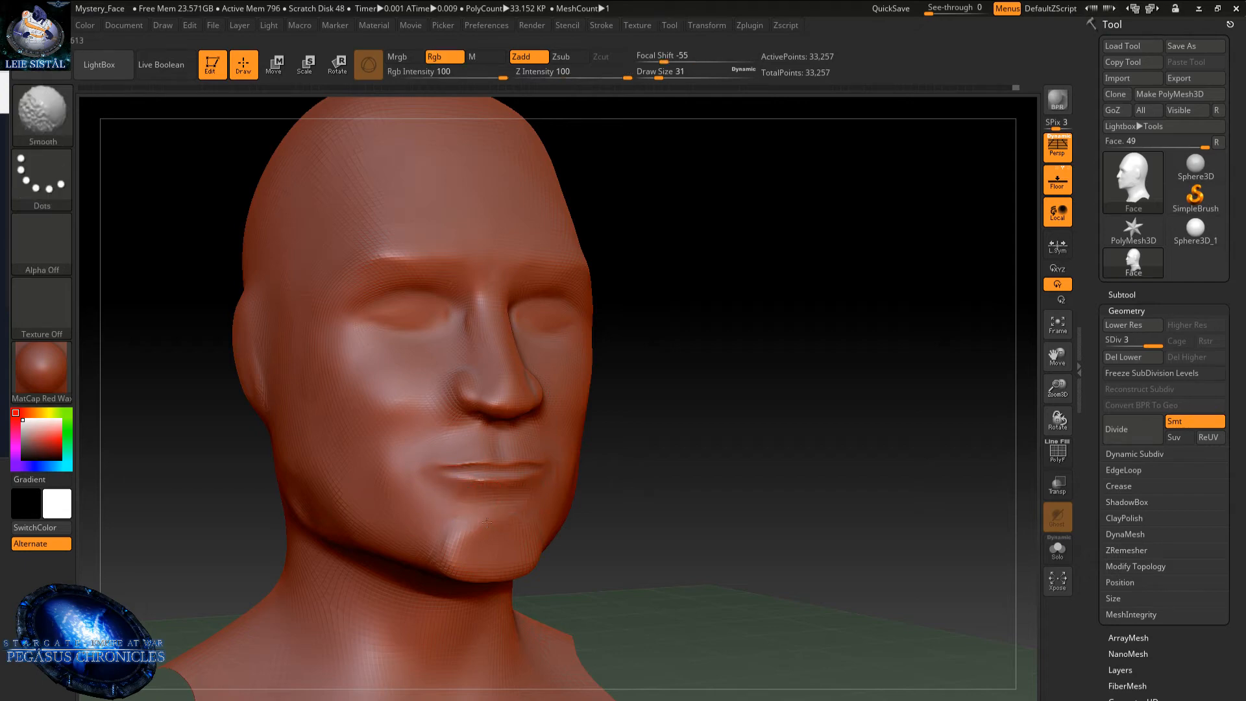
{"action": "right_click_drag", "start_coordinate": [445, 501], "coordinate": [465, 469]}
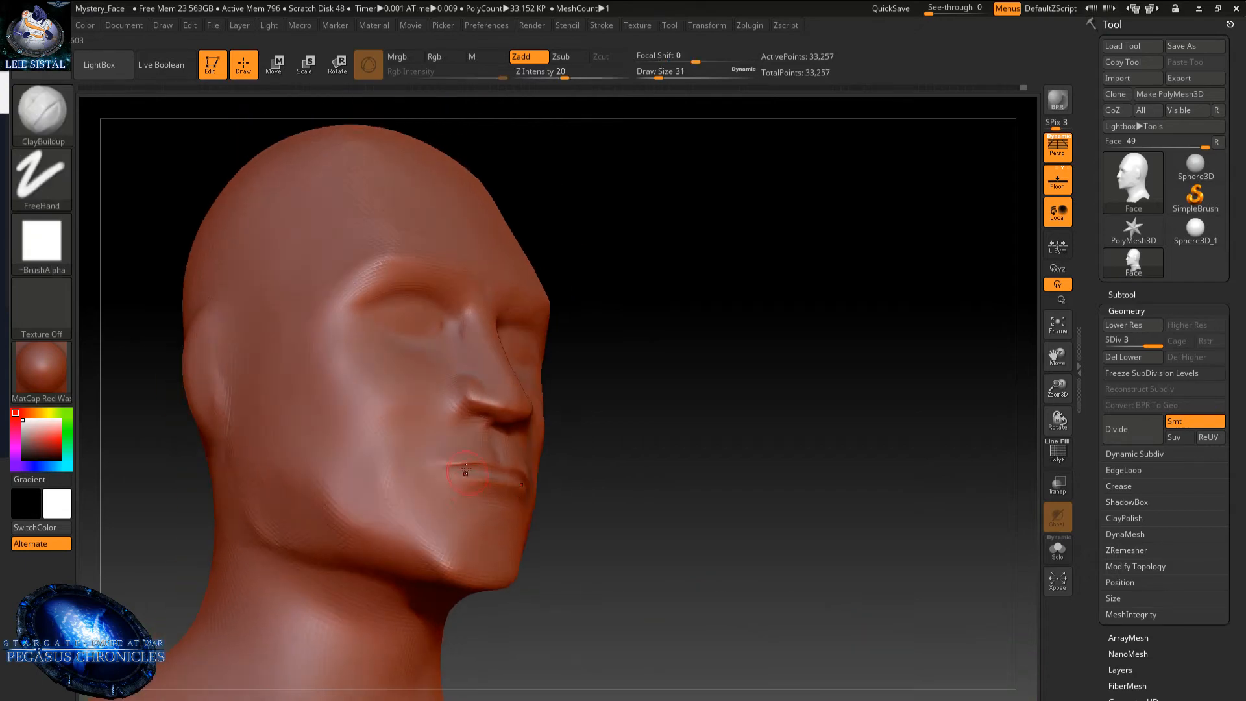
{"action": "left_click_drag", "start_coordinate": [441, 563], "coordinate": [451, 544]}
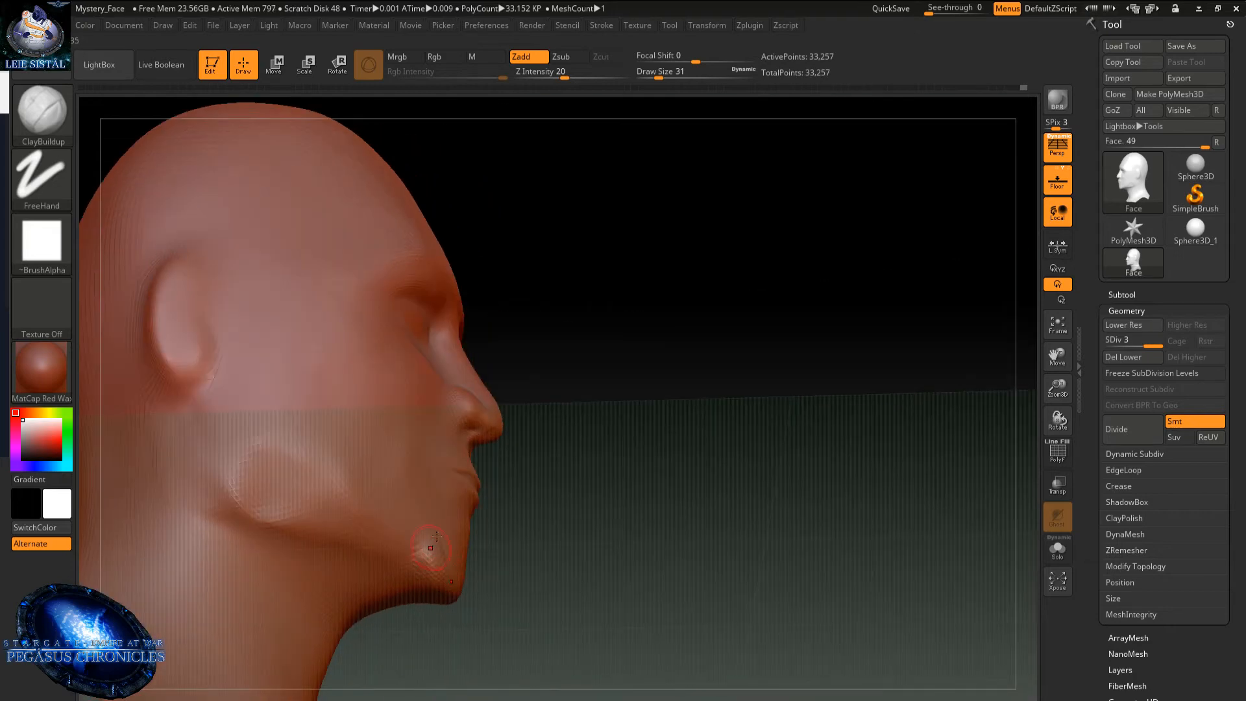
{"action": "mouse_move", "coordinate": [462, 606]}
{"action": "left_mouse_down"}
{"action": "mouse_move", "coordinate": [434, 604]}
{"action": "mouse_move", "coordinate": [428, 575]}
{"action": "left_mouse_up"}
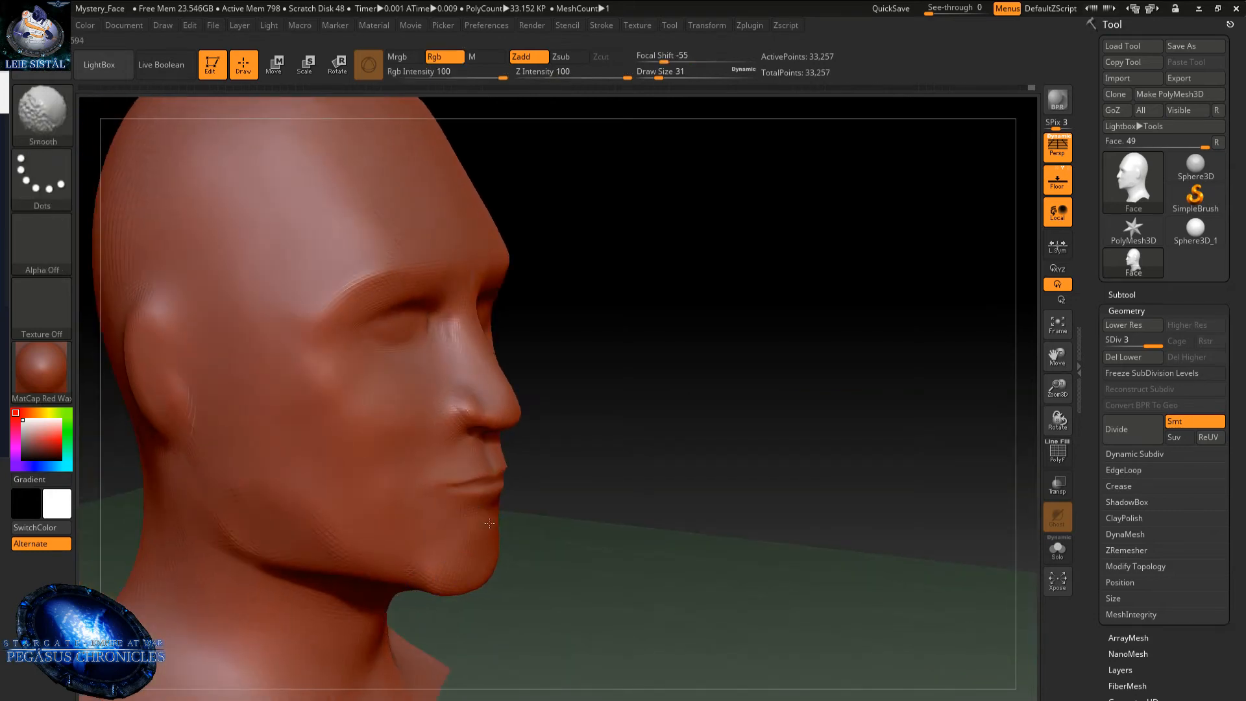
{"action": "key", "text": "shift"}
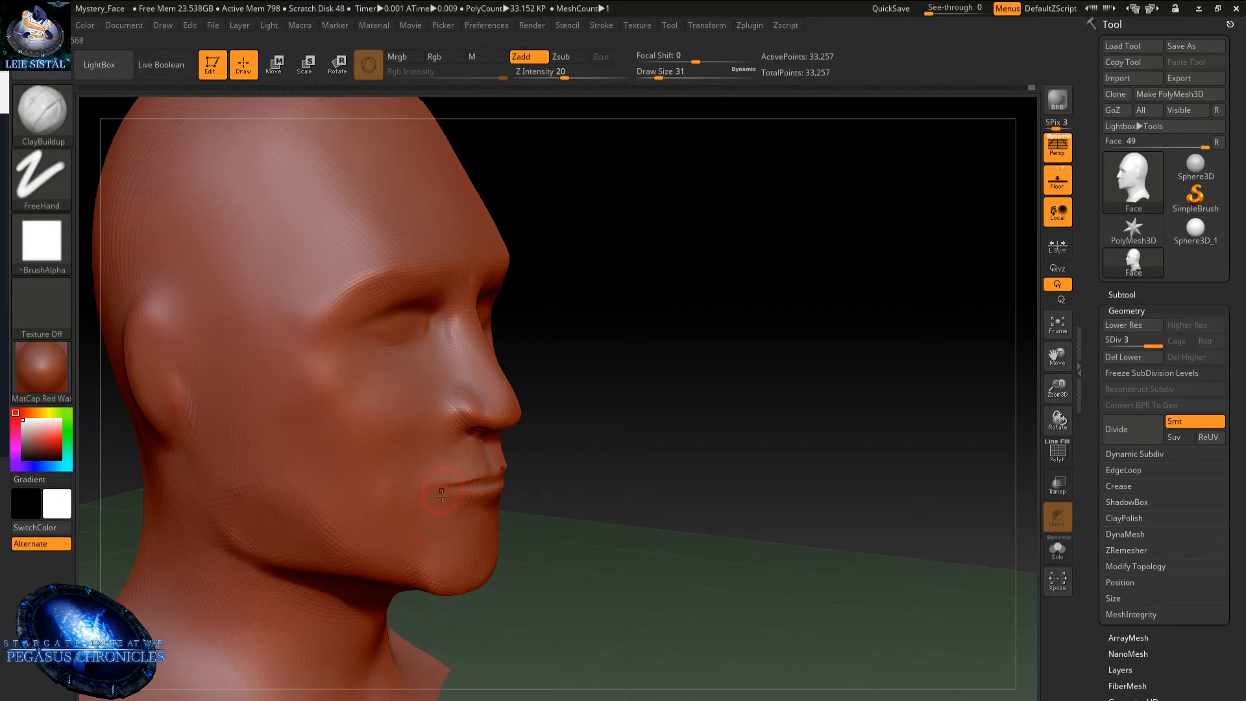
- Smooth the rear jaw and its transition into the neck, working from low three-quarter and side views
{"action": "right_click_drag", "start_coordinate": [438, 480], "coordinate": [526, 338], "text": "alt"}
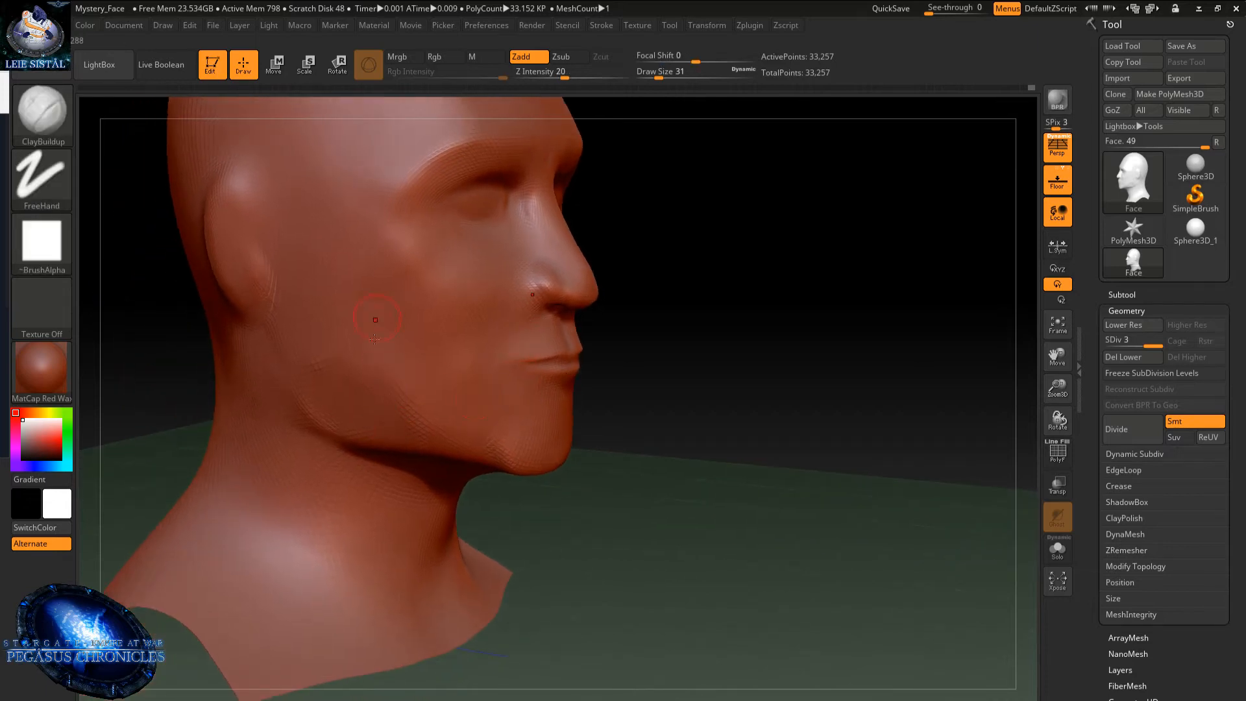
{"action": "right_click_drag", "start_coordinate": [376, 317], "coordinate": [353, 353]}
{"action": "left_click_drag", "start_coordinate": [353, 353], "coordinate": [337, 381], "text": "shift"}
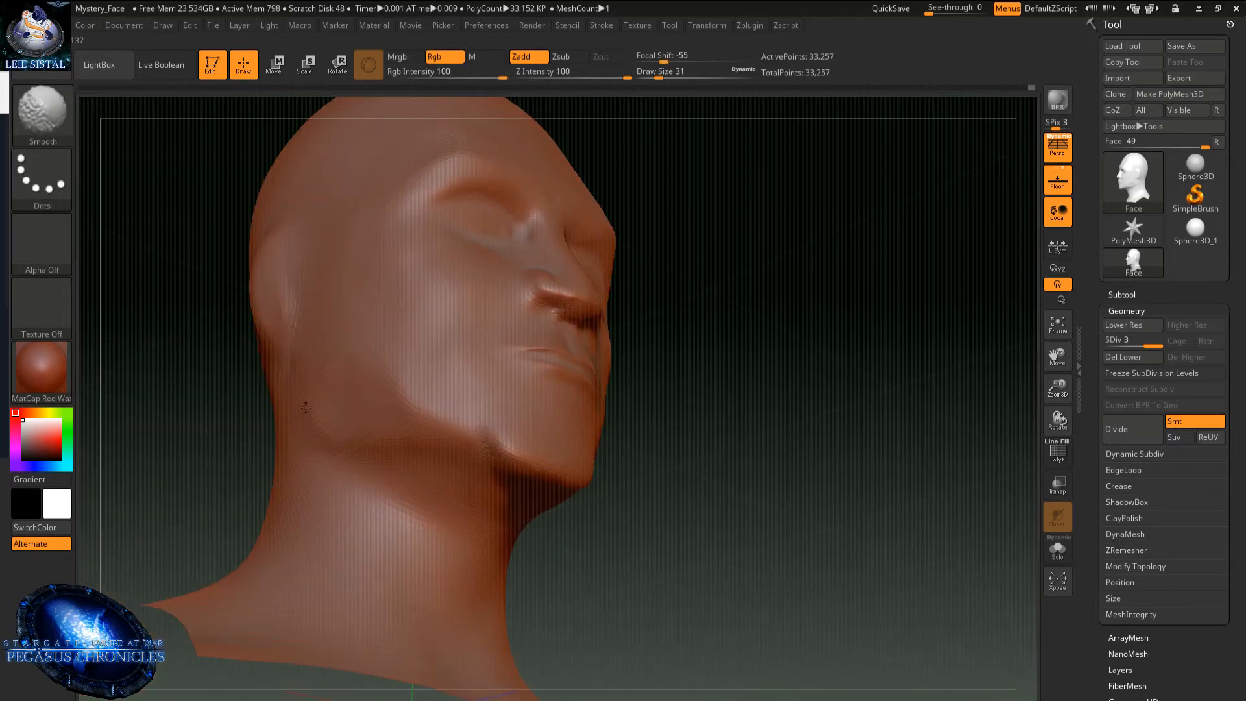
{"action": "mouse_move", "coordinate": [361, 426]}
{"action": "right_mouse_down"}
{"action": "mouse_move", "coordinate": [459, 540]}
{"action": "mouse_move", "coordinate": [420, 481]}
{"action": "mouse_move", "coordinate": [432, 391]}
{"action": "right_mouse_up"}
{"action": "key", "text": "shift"}
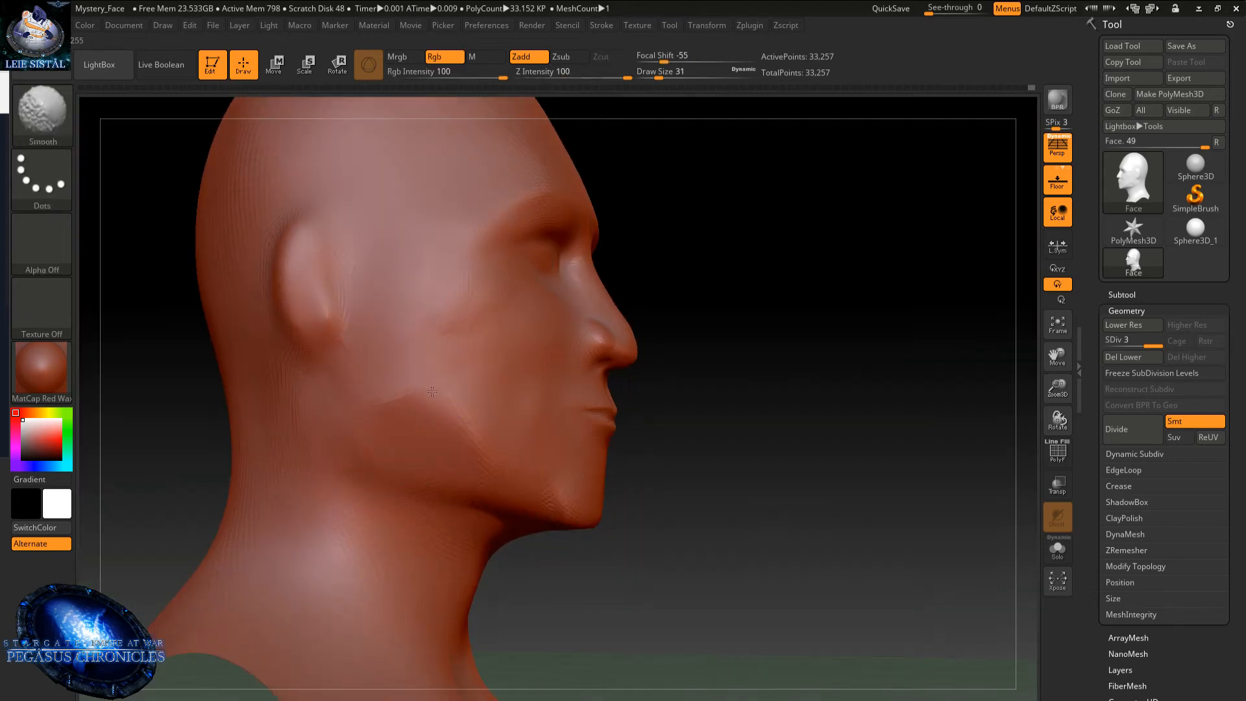
- Carve along the underside of the rear jawline with ClayBuildup, and smooth the crease into the neck
{"action": "left_click_drag", "start_coordinate": [393, 425], "coordinate": [460, 446]}
{"action": "mouse_move", "coordinate": [377, 403]}
{"action": "left_mouse_down"}
{"action": "mouse_move", "coordinate": [469, 457]}
{"action": "mouse_move", "coordinate": [466, 447]}
{"action": "left_mouse_up"}
{"action": "left_click_drag", "start_coordinate": [418, 406], "coordinate": [456, 424], "text": "shift"}
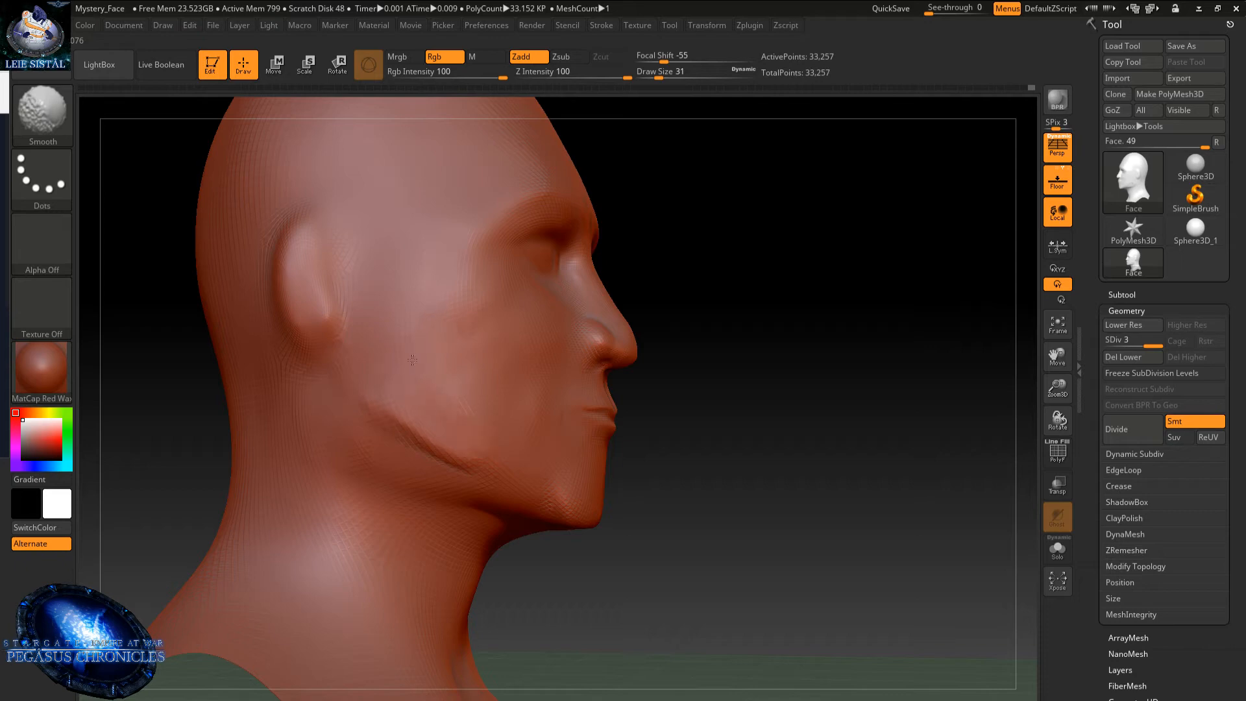
{"action": "mouse_move", "coordinate": [364, 452]}
{"action": "left_mouse_down"}
{"action": "mouse_move", "coordinate": [457, 497]}
{"action": "mouse_move", "coordinate": [383, 456]}
{"action": "left_mouse_up"}
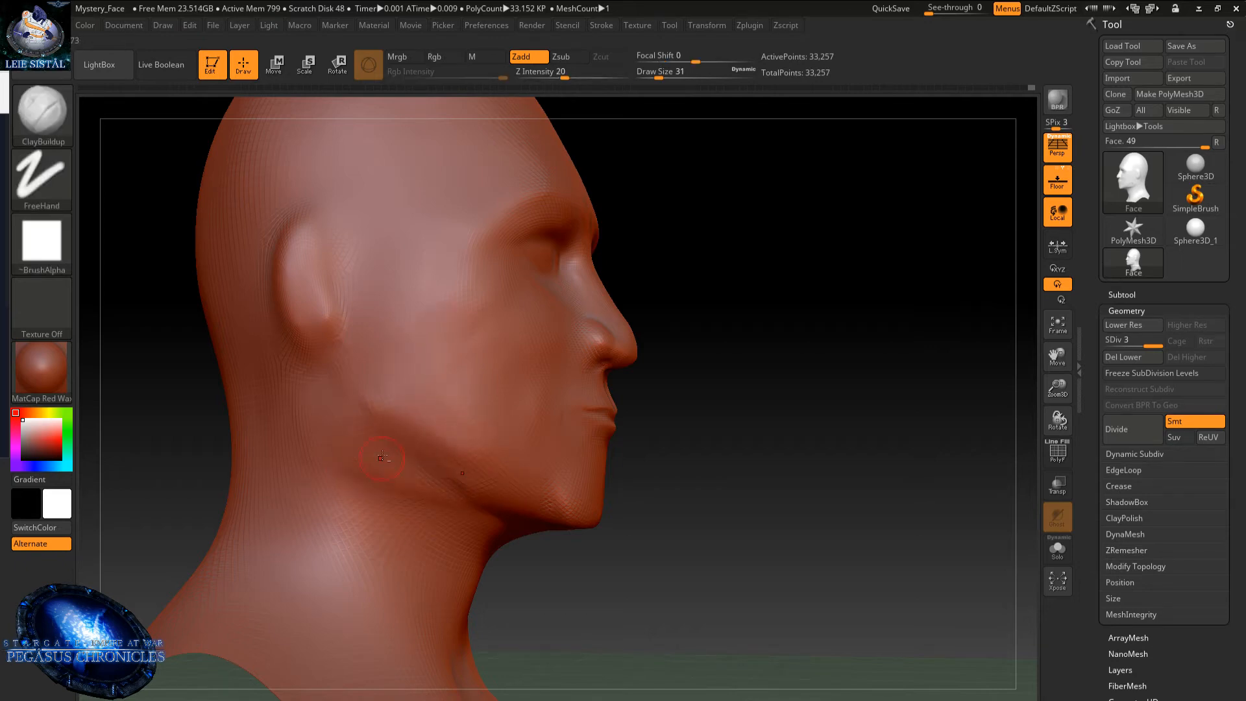
{"action": "right_click_drag", "start_coordinate": [335, 444], "coordinate": [375, 473], "text": "alt"}
{"action": "left_click_drag", "start_coordinate": [378, 472], "coordinate": [417, 480], "text": "shift"}
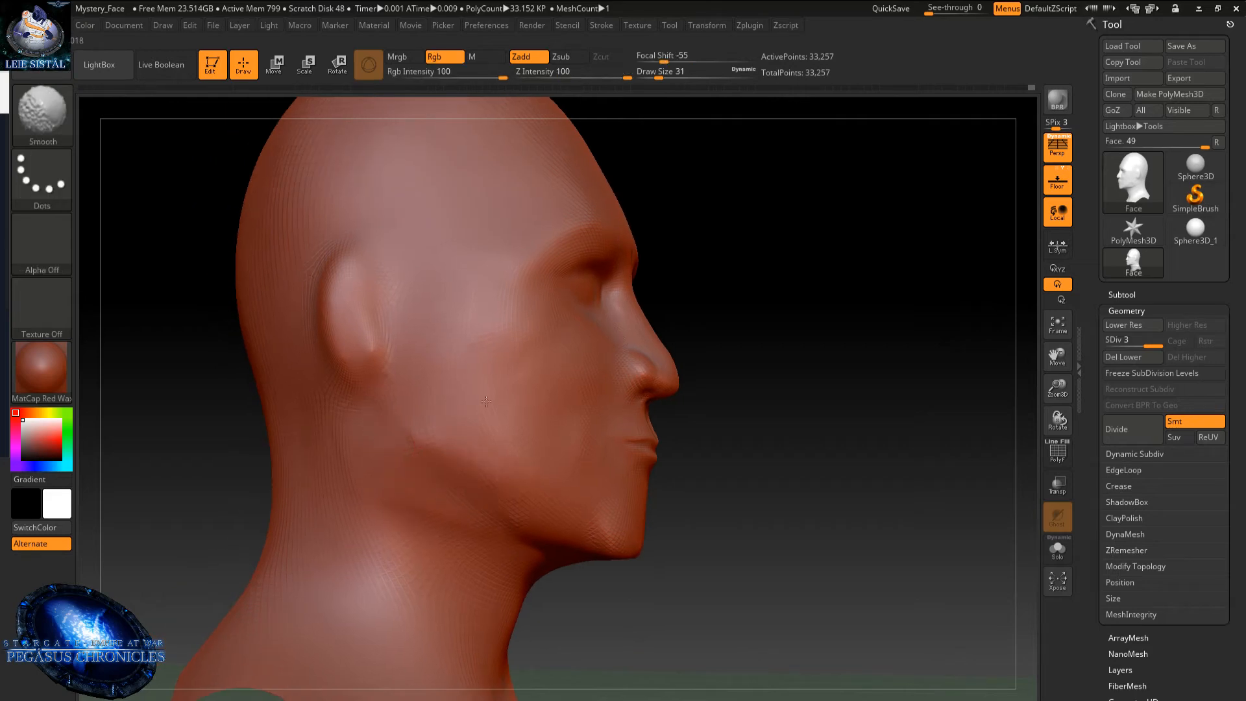
- Build up a ridge along the jawline from below the earlobe toward the chin, and smooth it into the cheek
{"action": "left_click_drag", "start_coordinate": [381, 375], "coordinate": [449, 475], "text": "shift"}
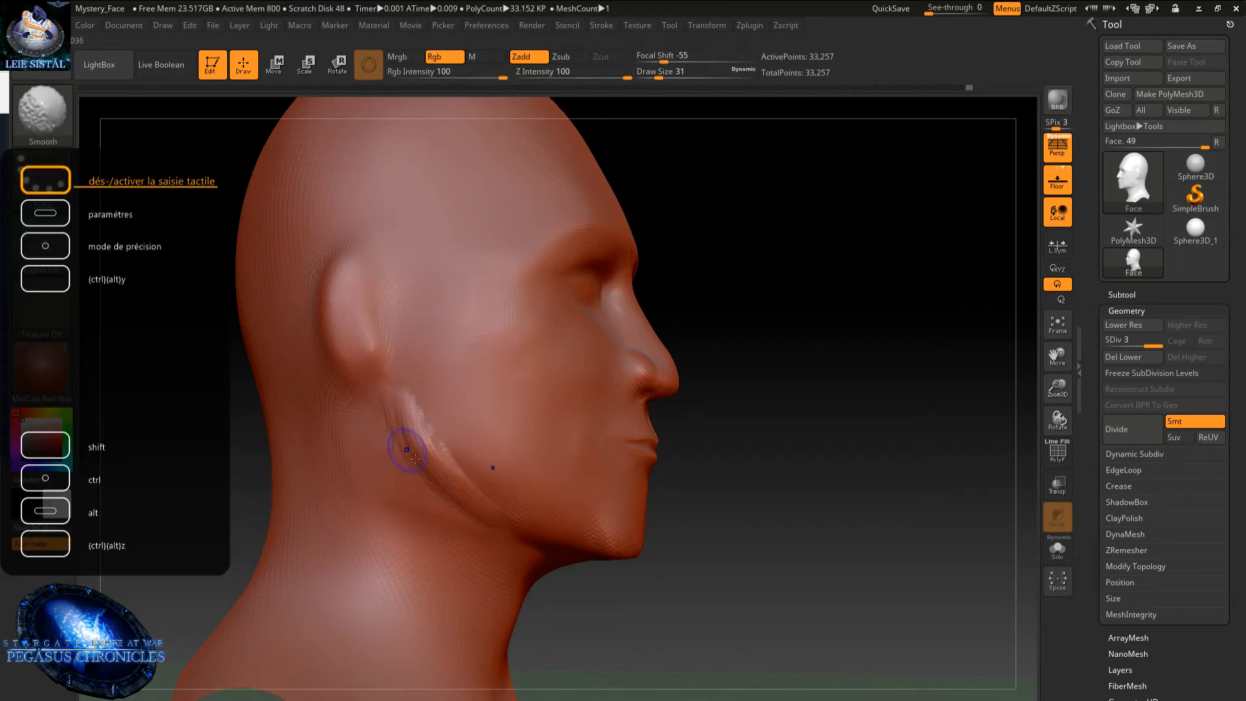
{"action": "mouse_move", "coordinate": [516, 502]}
{"action": "left_mouse_down"}
{"action": "mouse_move", "coordinate": [442, 448]}
{"action": "mouse_move", "coordinate": [506, 493]}
{"action": "left_mouse_up"}
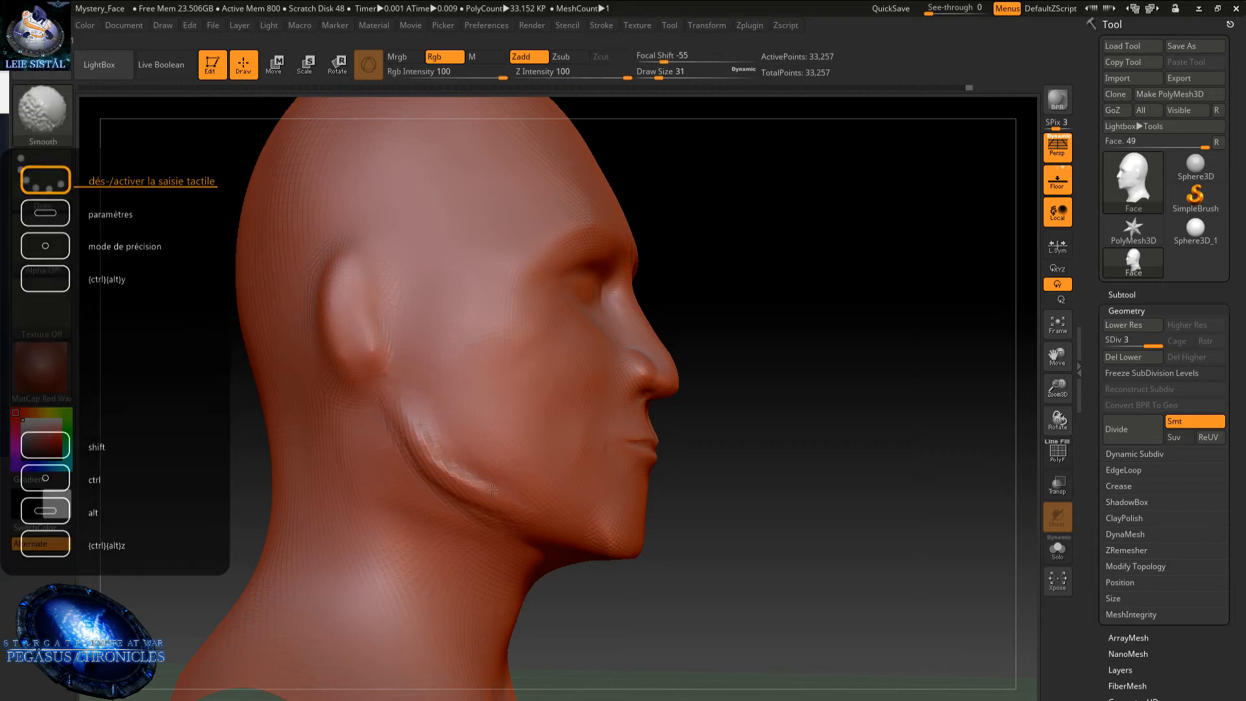
{"action": "left_click_drag", "start_coordinate": [444, 468], "coordinate": [404, 403], "text": "shift"}
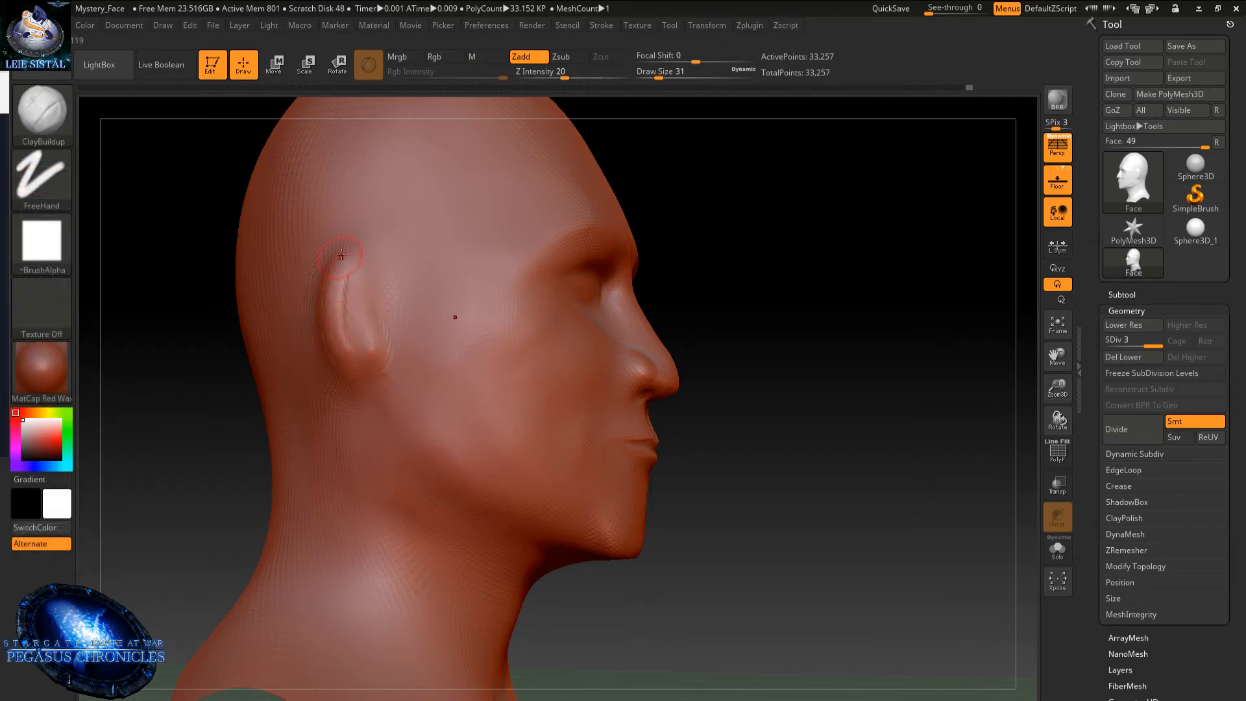
- Build up the outer rim of the ear with ClayBuildup, and smooth its back edge
{"action": "key", "text": "shift"}
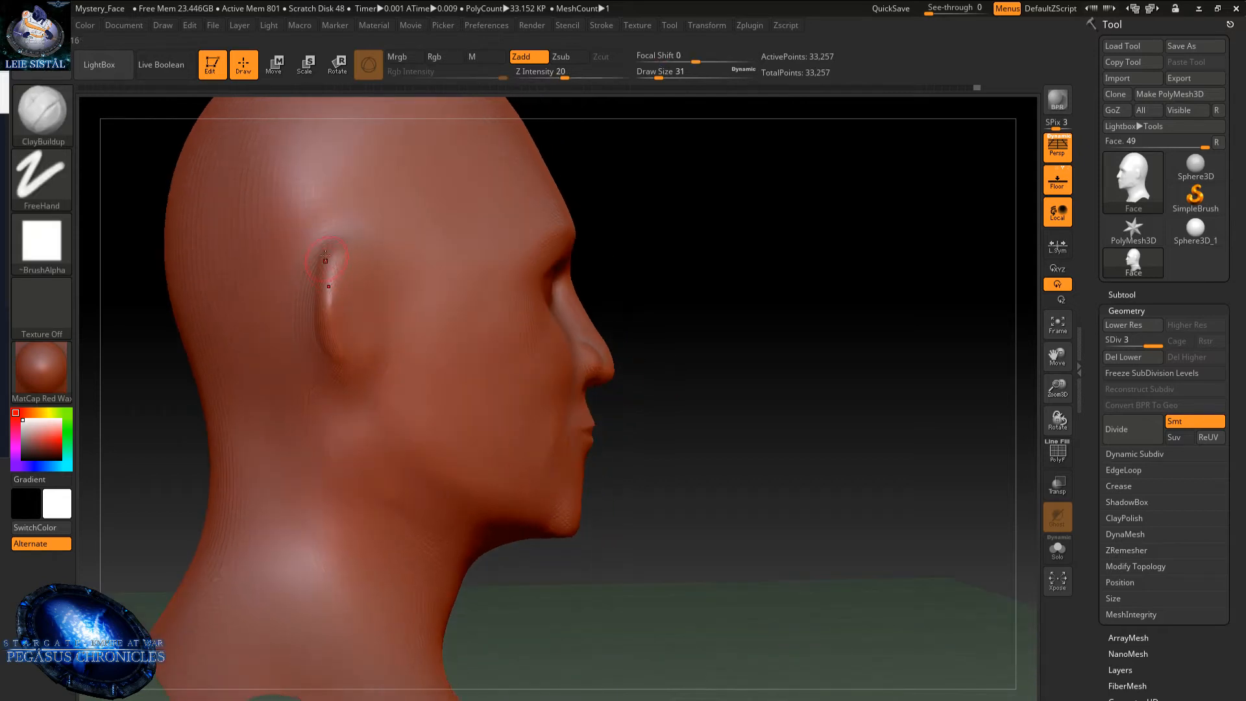
{"action": "mouse_move", "coordinate": [319, 306]}
{"action": "left_mouse_down"}
{"action": "mouse_move", "coordinate": [337, 245]}
{"action": "mouse_move", "coordinate": [317, 312]}
{"action": "mouse_move", "coordinate": [319, 272]}
{"action": "mouse_move", "coordinate": [337, 263]}
{"action": "mouse_move", "coordinate": [353, 335]}
{"action": "left_mouse_up"}
{"action": "left_click_drag", "start_coordinate": [340, 249], "coordinate": [316, 323], "text": "shift"}
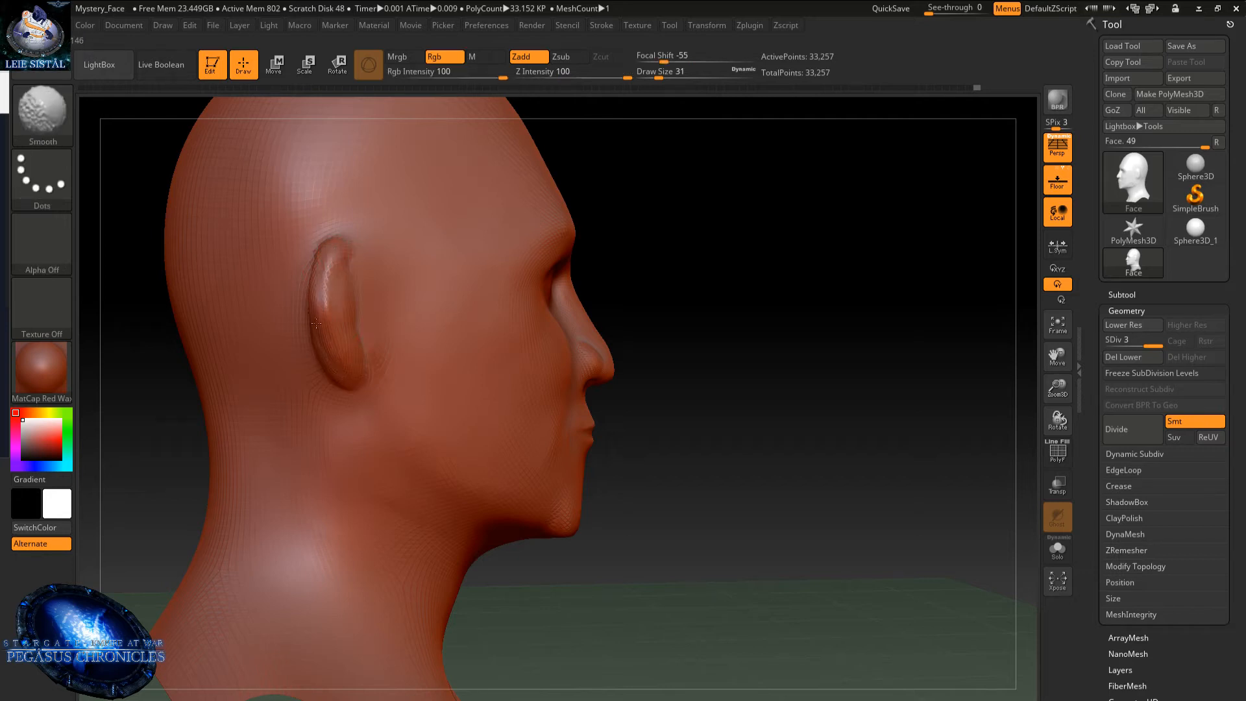
{"action": "right_click_drag", "start_coordinate": [313, 290], "coordinate": [333, 273]}
{"action": "mouse_move", "coordinate": [314, 254]}
{"action": "left_mouse_down"}
{"action": "mouse_move", "coordinate": [324, 308]}
{"action": "mouse_move", "coordinate": [315, 357]}
{"action": "mouse_move", "coordinate": [322, 326]}
{"action": "left_mouse_up"}
{"action": "mouse_move", "coordinate": [348, 327]}
{"action": "right_mouse_down"}
{"action": "mouse_move", "coordinate": [345, 293]}
{"action": "mouse_move", "coordinate": [379, 273]}
{"action": "mouse_move", "coordinate": [332, 310]}
{"action": "right_mouse_up"}
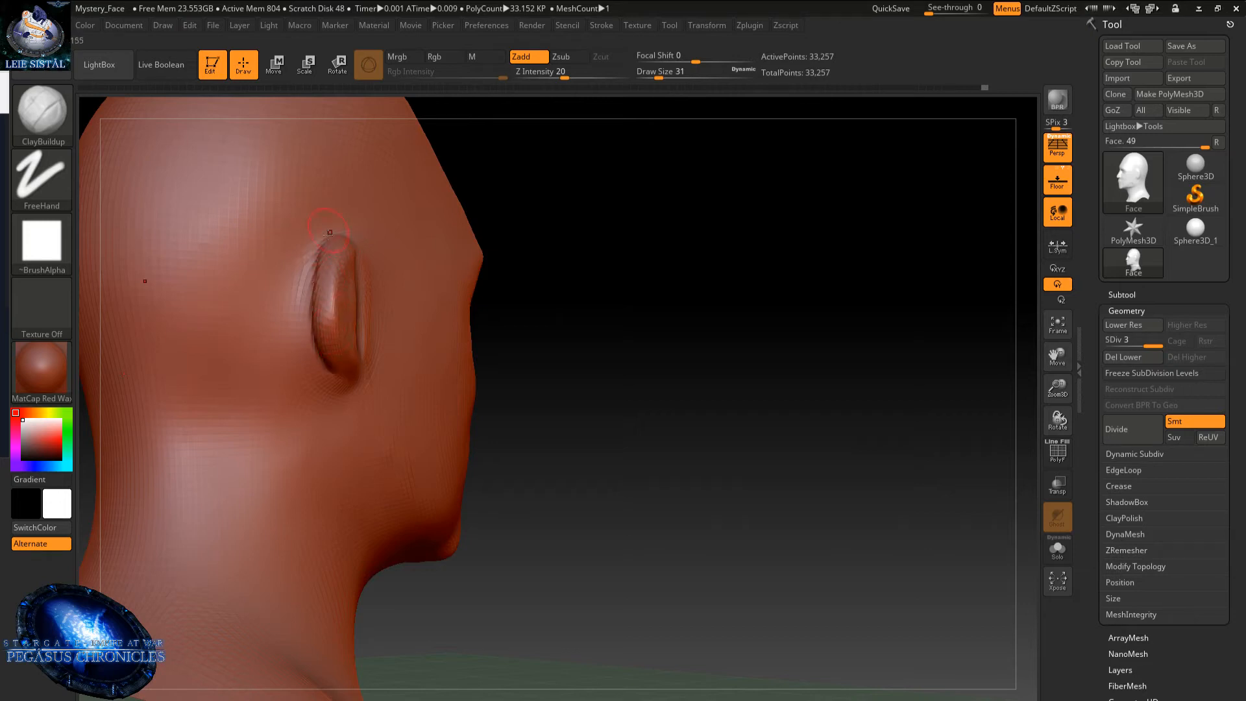
- Refine and smooth the ear's rear contour, and smooth the bump on the temple in front of the ear
{"action": "key", "text": "shift"}
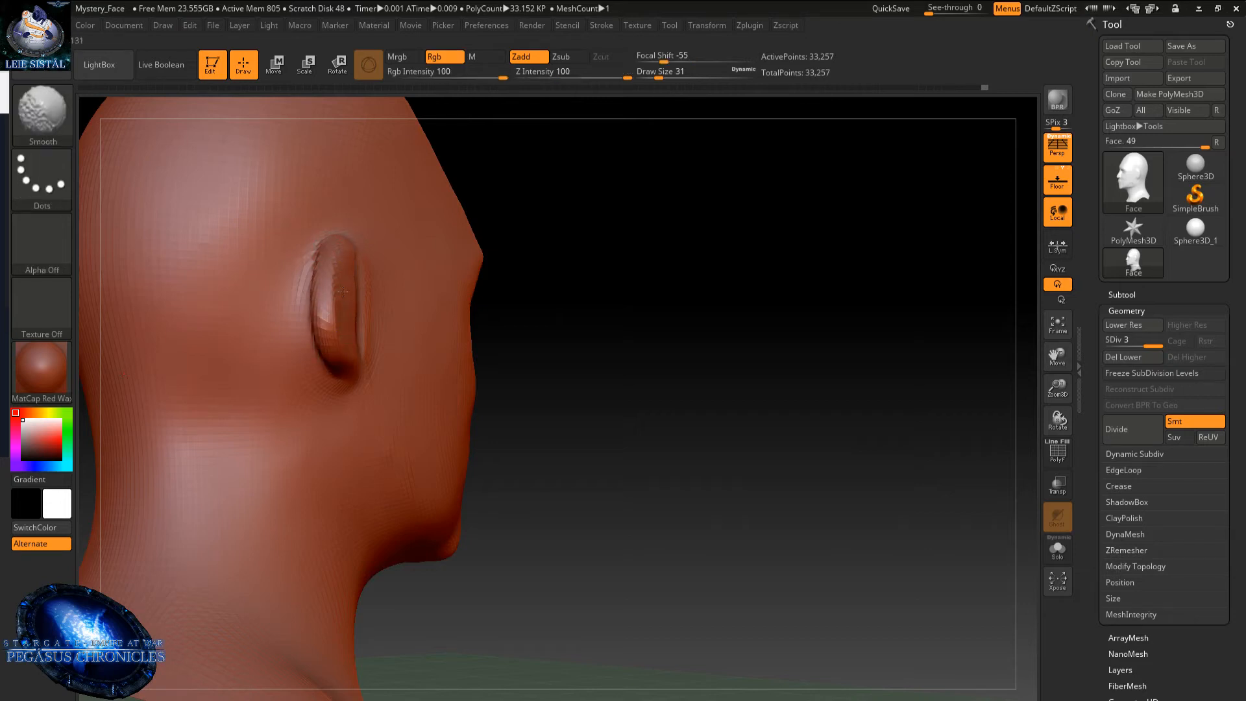
{"action": "mouse_move", "coordinate": [343, 292]}
{"action": "right_mouse_down"}
{"action": "mouse_move", "coordinate": [353, 331]}
{"action": "mouse_move", "coordinate": [374, 247]}
{"action": "right_mouse_up"}
{"action": "key", "text": "shift"}
{"action": "mouse_move", "coordinate": [296, 310]}
{"action": "right_mouse_down"}
{"action": "mouse_move", "coordinate": [314, 294]}
{"action": "mouse_move", "coordinate": [280, 367]}
{"action": "mouse_move", "coordinate": [309, 337]}
{"action": "mouse_move", "coordinate": [370, 357]}
{"action": "right_mouse_up"}
{"action": "key", "text": "shift"}
{"action": "key", "text": "shift"}
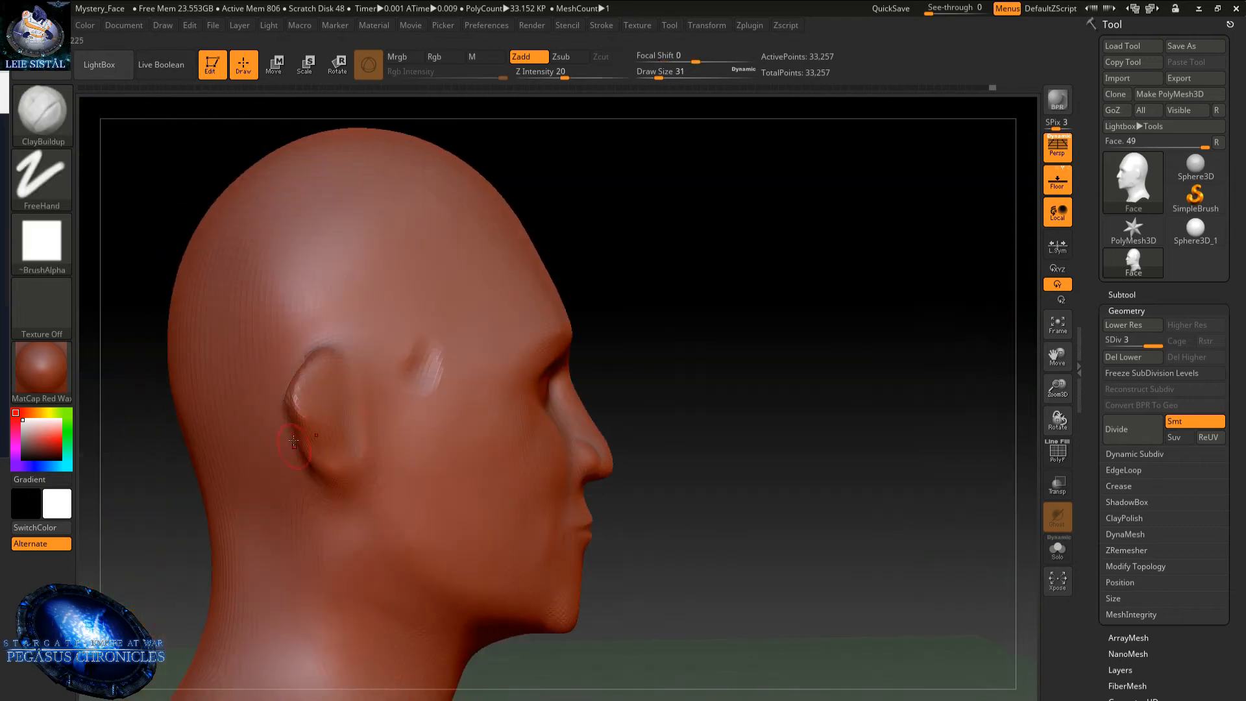
{"action": "key", "text": "shift"}
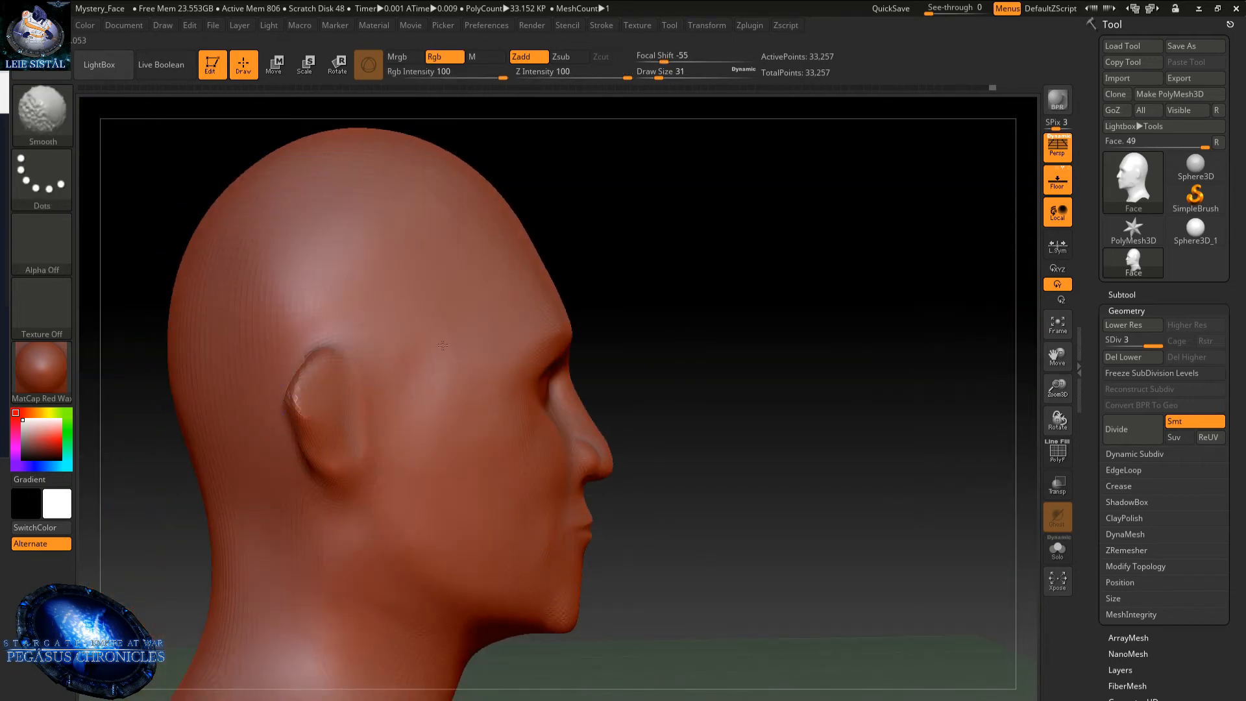
- Carve the groove behind the ear where it meets the skull, and smooth it from the back view
{"action": "right_click_drag", "start_coordinate": [437, 367], "coordinate": [333, 422]}
{"action": "left_click_drag", "start_coordinate": [333, 422], "coordinate": [346, 395], "text": "shift"}
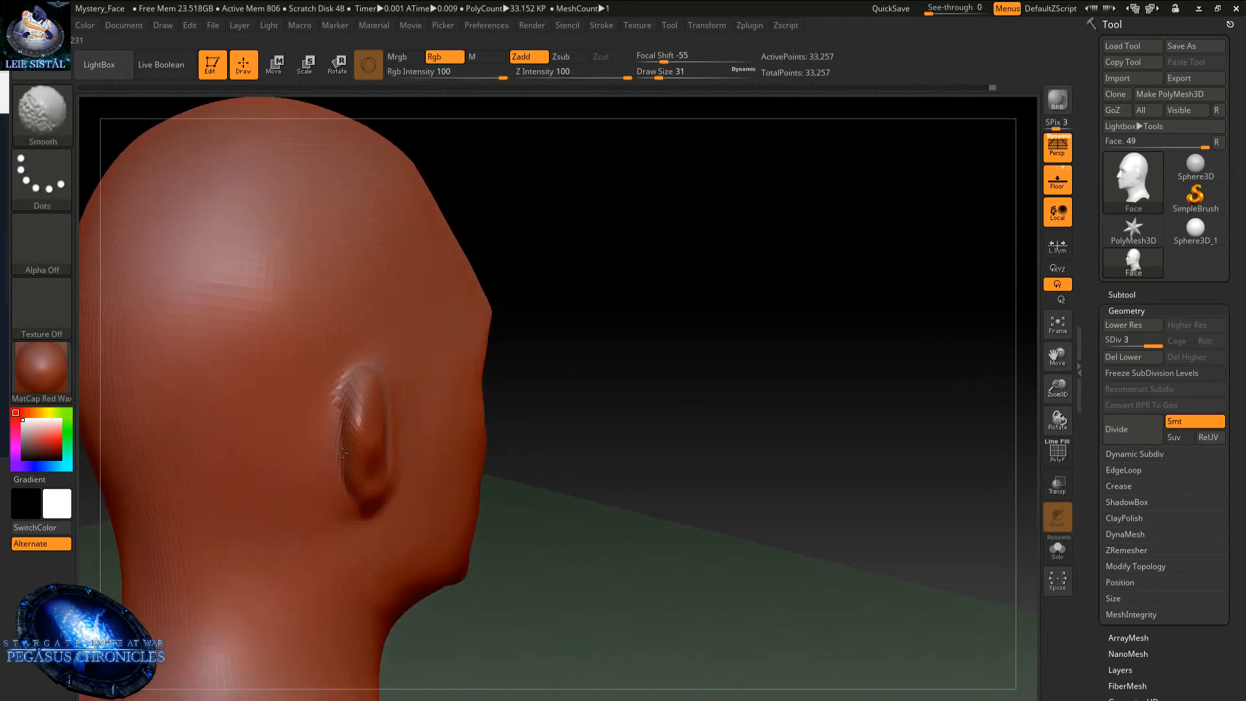
{"action": "right_click_drag", "start_coordinate": [348, 380], "coordinate": [387, 342]}
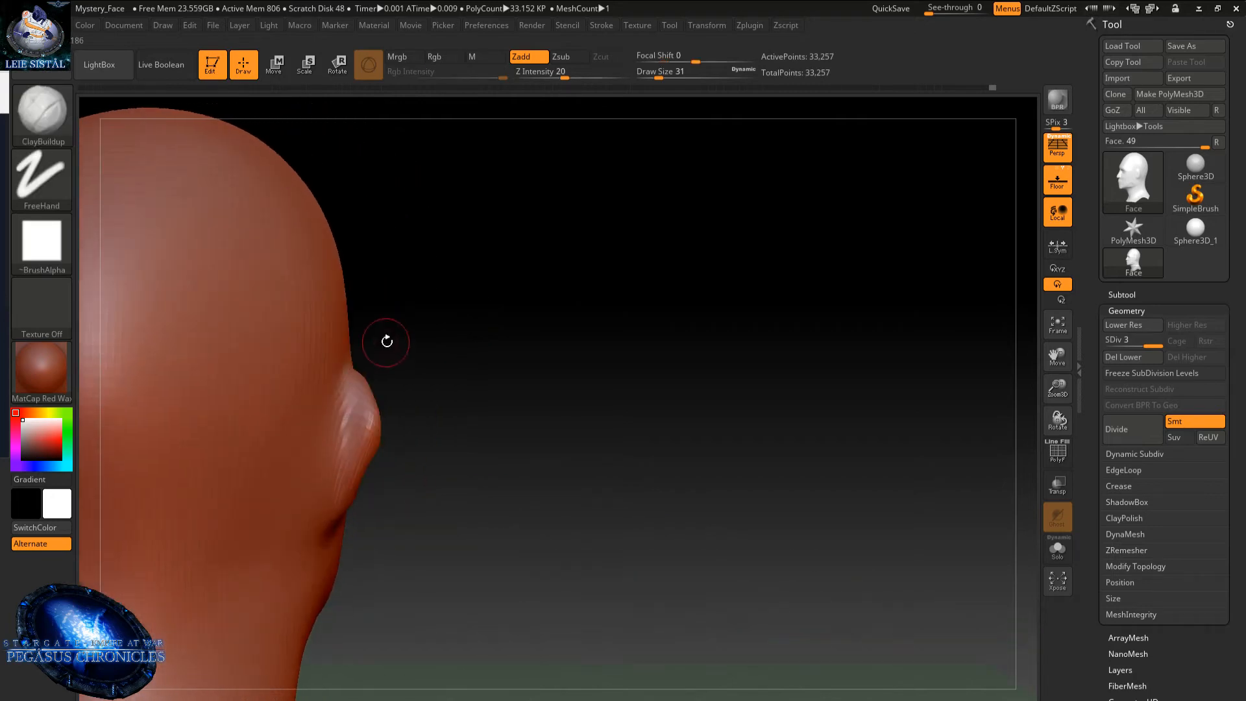
{"action": "right_click_drag", "start_coordinate": [364, 389], "coordinate": [331, 396], "text": "ctrl"}
{"action": "key", "text": "shift"}
{"action": "mouse_move", "coordinate": [323, 393]}
{"action": "left_mouse_down"}
{"action": "mouse_move", "coordinate": [318, 479]}
{"action": "mouse_move", "coordinate": [305, 490]}
{"action": "left_mouse_up"}
{"action": "left_click_drag", "start_coordinate": [317, 415], "coordinate": [302, 555]}
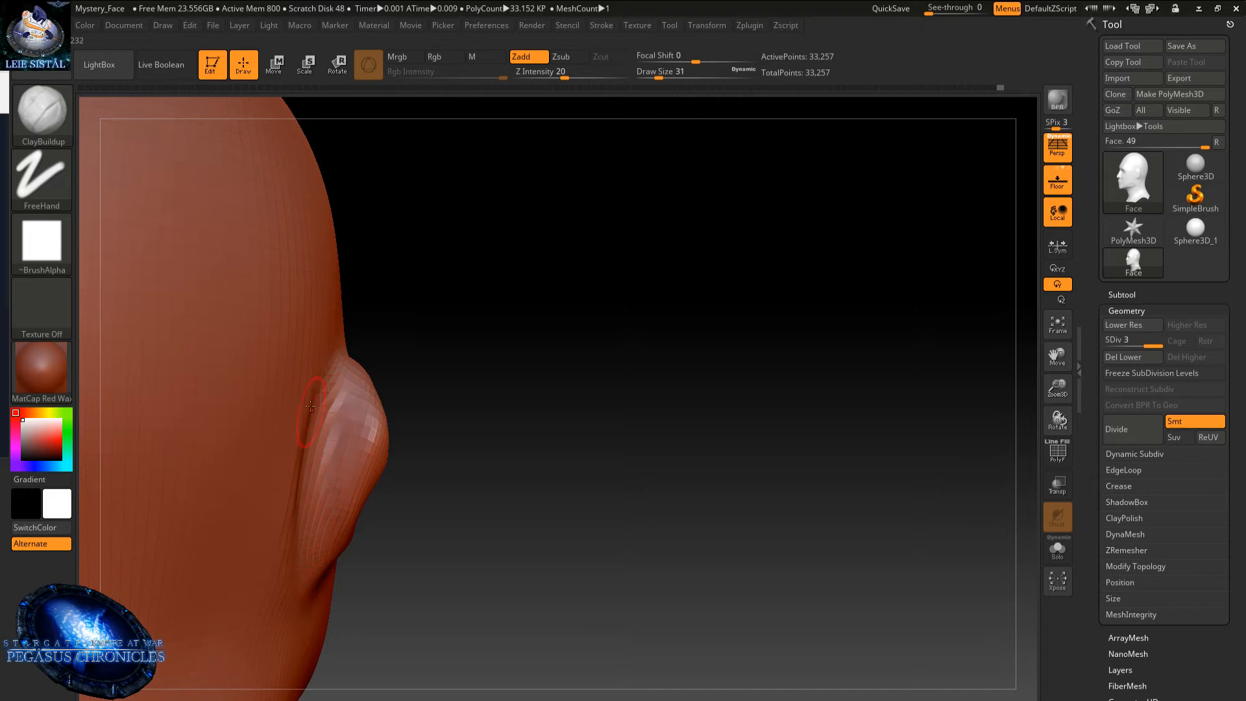
{"action": "left_click_drag", "start_coordinate": [315, 402], "coordinate": [302, 519], "text": "shift"}
- Build up the lower back edge of the ear and the earlobe with ClayBuildup
{"action": "mouse_move", "coordinate": [363, 373]}
{"action": "right_mouse_down"}
{"action": "mouse_move", "coordinate": [262, 350]}
{"action": "mouse_move", "coordinate": [300, 255]}
{"action": "mouse_move", "coordinate": [312, 351]}
{"action": "right_mouse_up"}
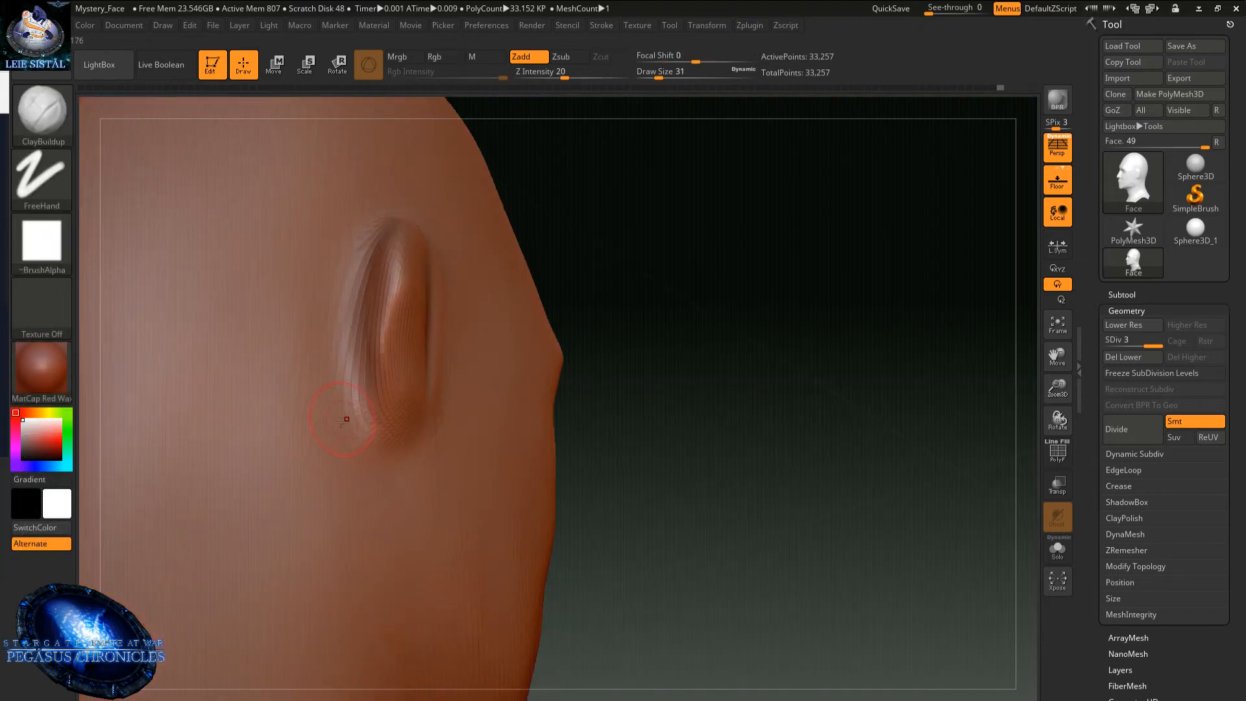
{"action": "right_click_drag", "start_coordinate": [353, 450], "coordinate": [381, 485]}
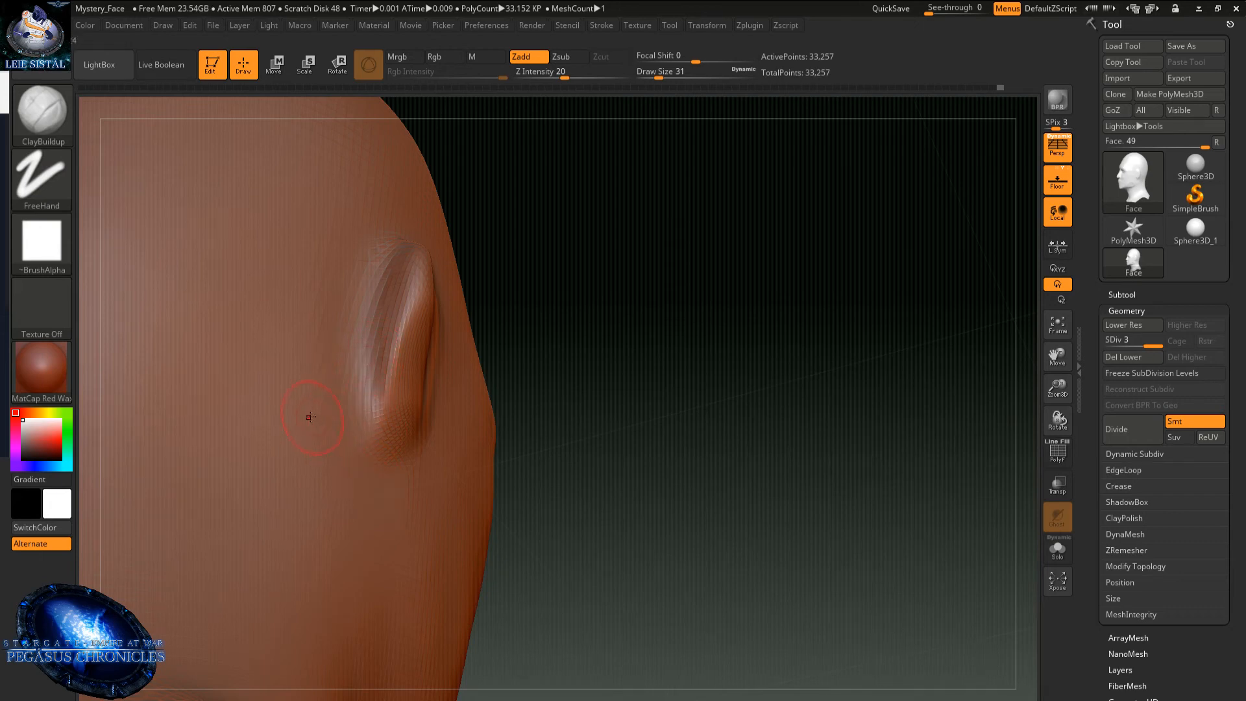
{"action": "right_click_drag", "start_coordinate": [336, 373], "coordinate": [360, 417]}
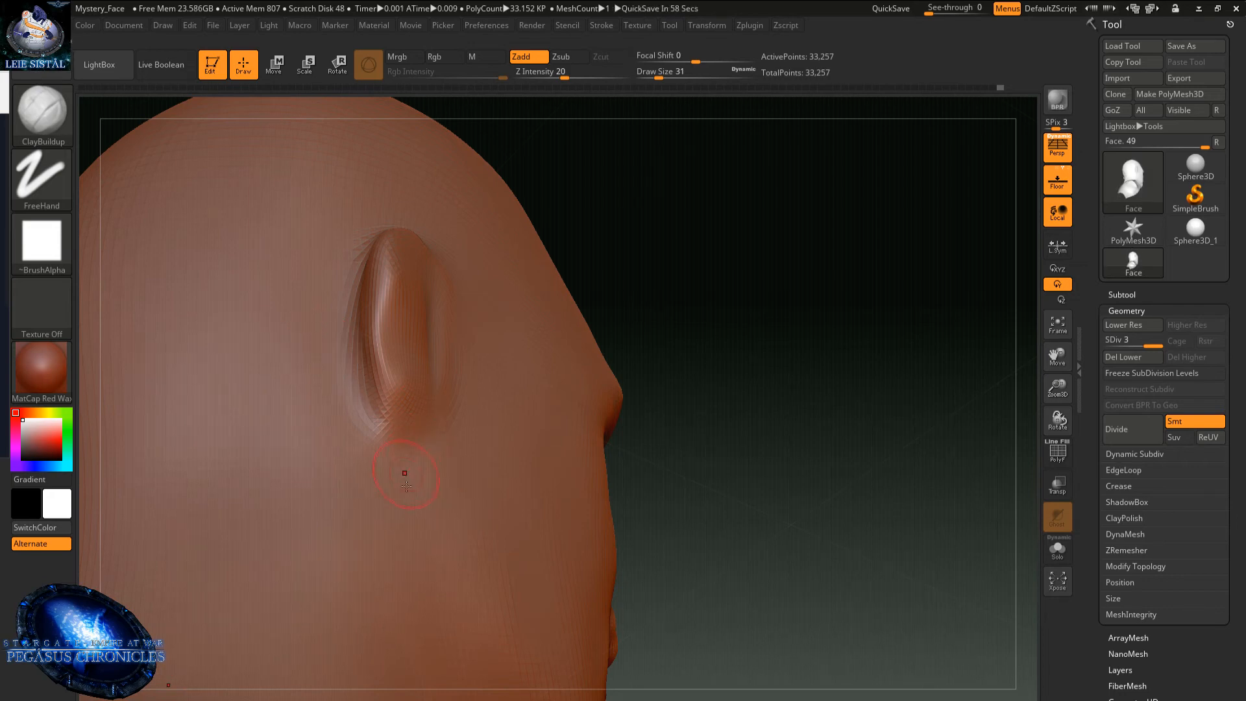
{"action": "right_click_drag", "start_coordinate": [407, 485], "coordinate": [372, 483]}
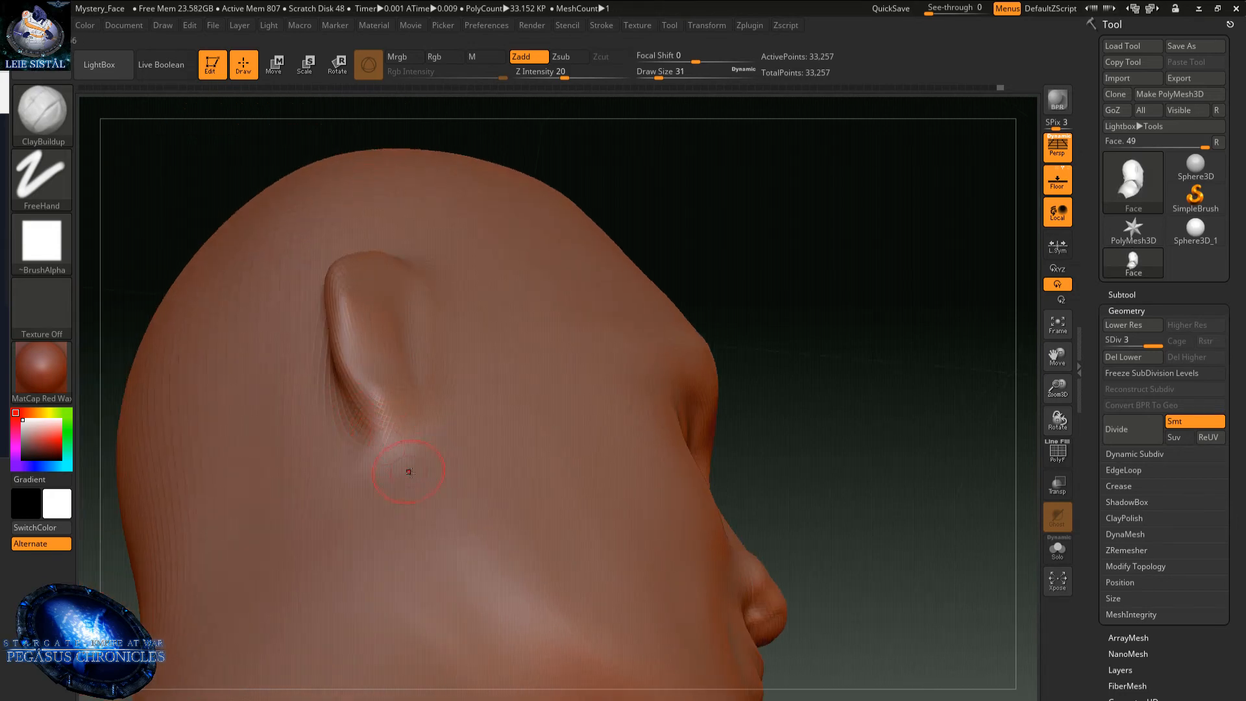
{"action": "right_click_drag", "start_coordinate": [421, 441], "coordinate": [434, 434]}
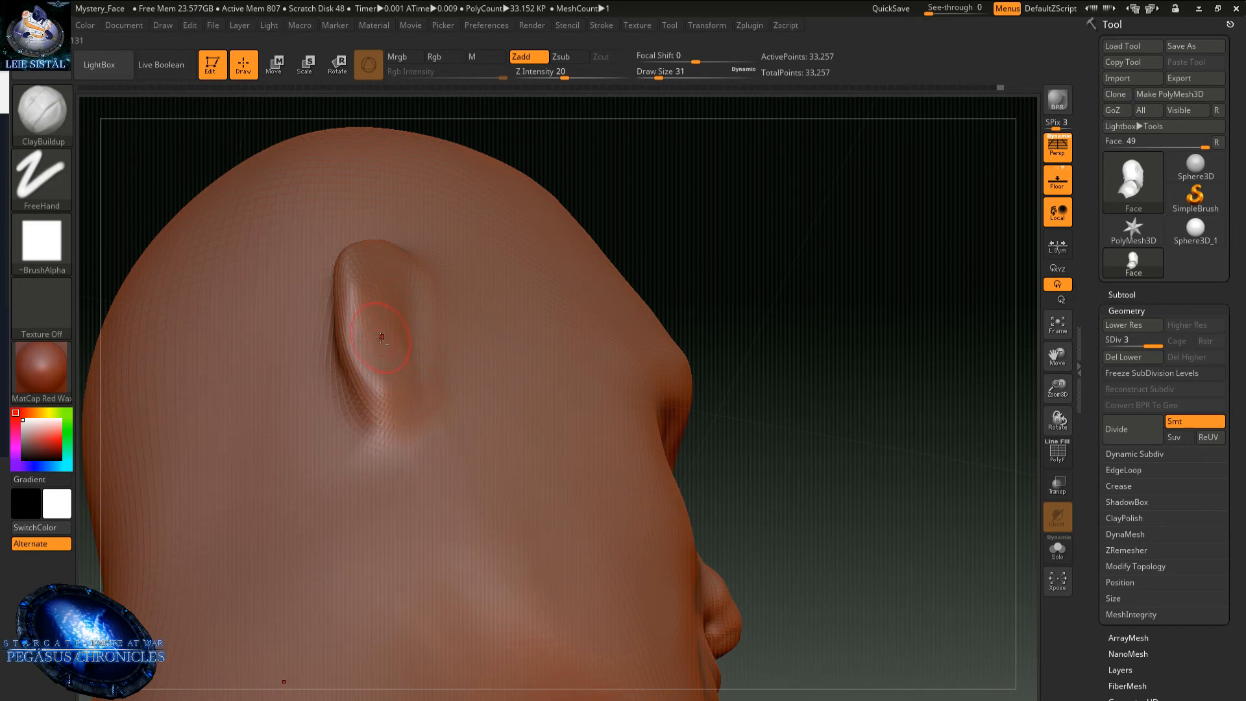
{"action": "mouse_move", "coordinate": [372, 441]}
{"action": "left_mouse_down"}
{"action": "mouse_move", "coordinate": [393, 415]}
{"action": "mouse_move", "coordinate": [340, 428]}
{"action": "mouse_move", "coordinate": [405, 425]}
{"action": "mouse_move", "coordinate": [380, 395]}
{"action": "left_mouse_up"}
{"action": "right_click_drag", "start_coordinate": [383, 467], "coordinate": [383, 503]}
{"action": "left_click_drag", "start_coordinate": [381, 402], "coordinate": [378, 379]}
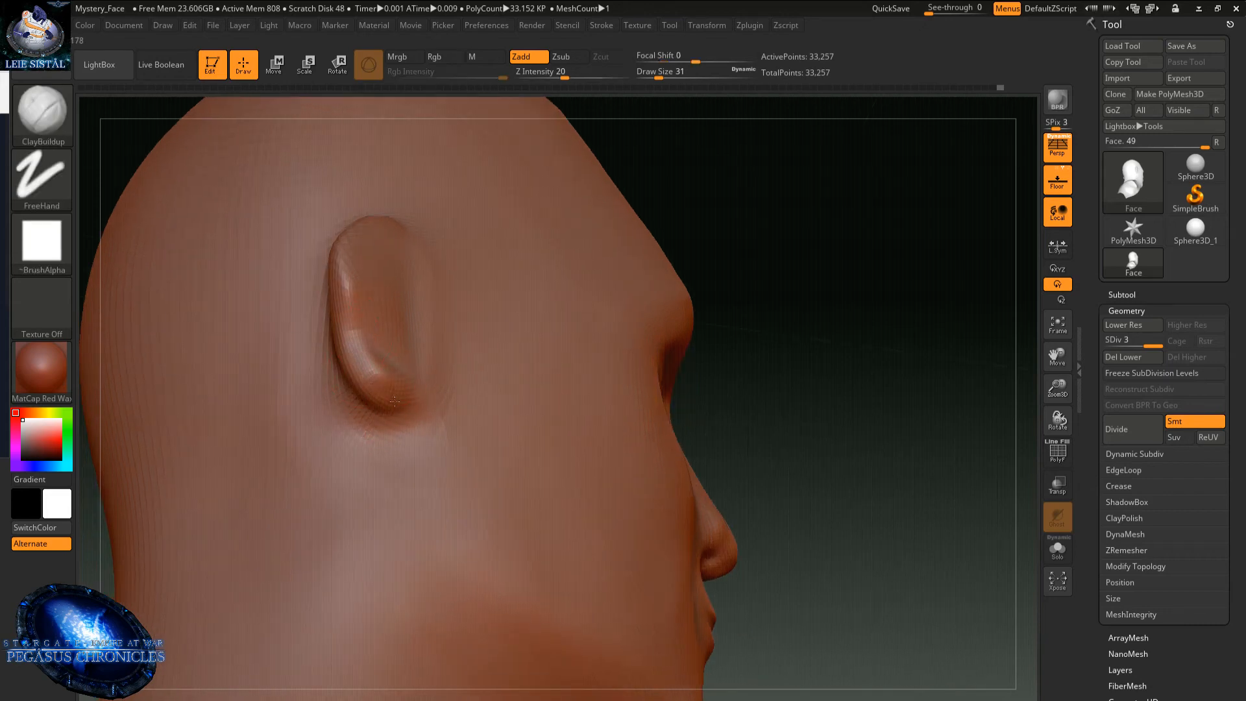
- Carve the central hollow of the ear, and shape and smooth its upper rear rim
{"action": "right_click_drag", "start_coordinate": [464, 363], "coordinate": [388, 357]}
{"action": "mouse_move", "coordinate": [395, 323]}
{"action": "left_mouse_down"}
{"action": "mouse_move", "coordinate": [400, 289]}
{"action": "mouse_move", "coordinate": [401, 299]}
{"action": "mouse_move", "coordinate": [377, 294]}
{"action": "left_mouse_up"}
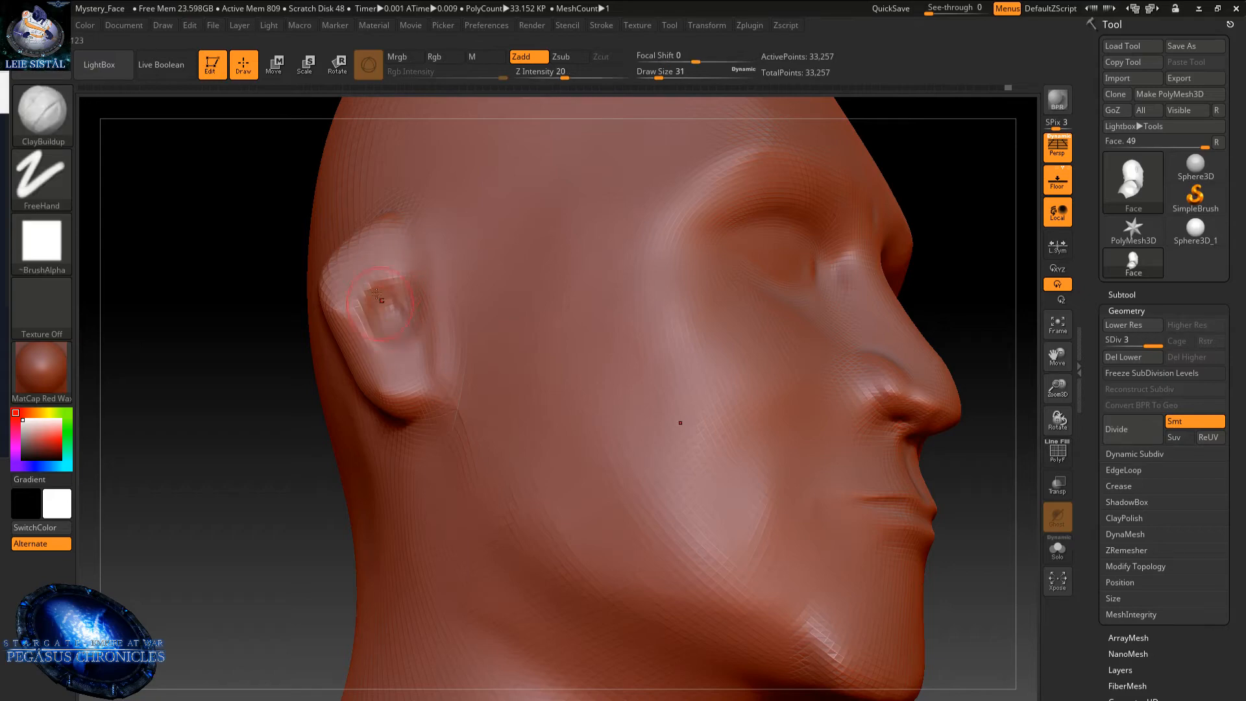
{"action": "mouse_move", "coordinate": [337, 286]}
{"action": "right_mouse_down"}
{"action": "mouse_move", "coordinate": [359, 284]}
{"action": "mouse_move", "coordinate": [335, 263]}
{"action": "right_mouse_up"}
{"action": "mouse_move", "coordinate": [327, 279]}
{"action": "left_mouse_down"}
{"action": "mouse_move", "coordinate": [301, 208]}
{"action": "mouse_move", "coordinate": [322, 280]}
{"action": "mouse_move", "coordinate": [309, 225]}
{"action": "mouse_move", "coordinate": [308, 333]}
{"action": "left_mouse_up"}
{"action": "right_click_drag", "start_coordinate": [308, 334], "coordinate": [286, 318]}
{"action": "mouse_move", "coordinate": [331, 230]}
{"action": "left_mouse_down", "text": "shift"}
{"action": "mouse_move", "coordinate": [315, 266]}
{"action": "mouse_move", "coordinate": [327, 302]}
{"action": "left_mouse_up", "text": "shift"}
{"action": "mouse_move", "coordinate": [350, 262]}
{"action": "right_mouse_down"}
{"action": "mouse_move", "coordinate": [328, 259]}
{"action": "mouse_move", "coordinate": [371, 399]}
{"action": "right_mouse_up"}
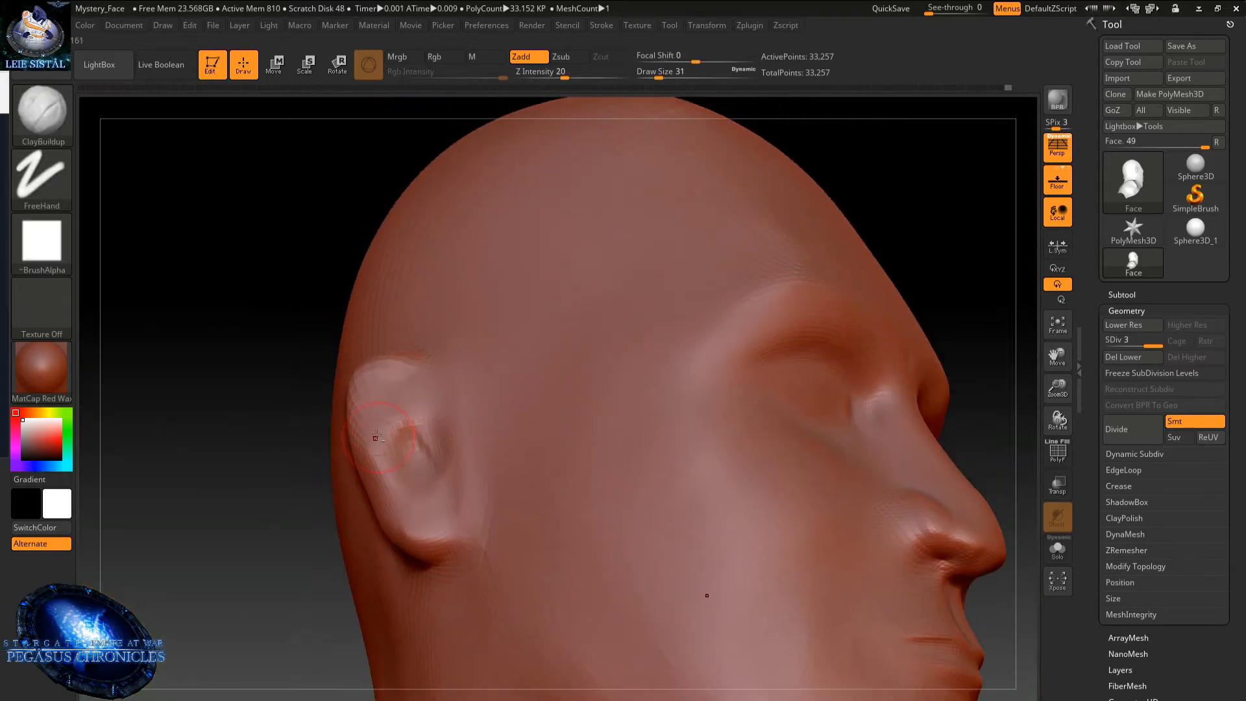
- Carve the groove inside the ear's rear rim with ClayBuildup, reducing the Draw Size to 17 for the finer strokes
{"action": "mouse_move", "coordinate": [373, 429]}
{"action": "left_mouse_down"}
{"action": "mouse_move", "coordinate": [405, 500]}
{"action": "mouse_move", "coordinate": [384, 456]}
{"action": "left_mouse_up"}
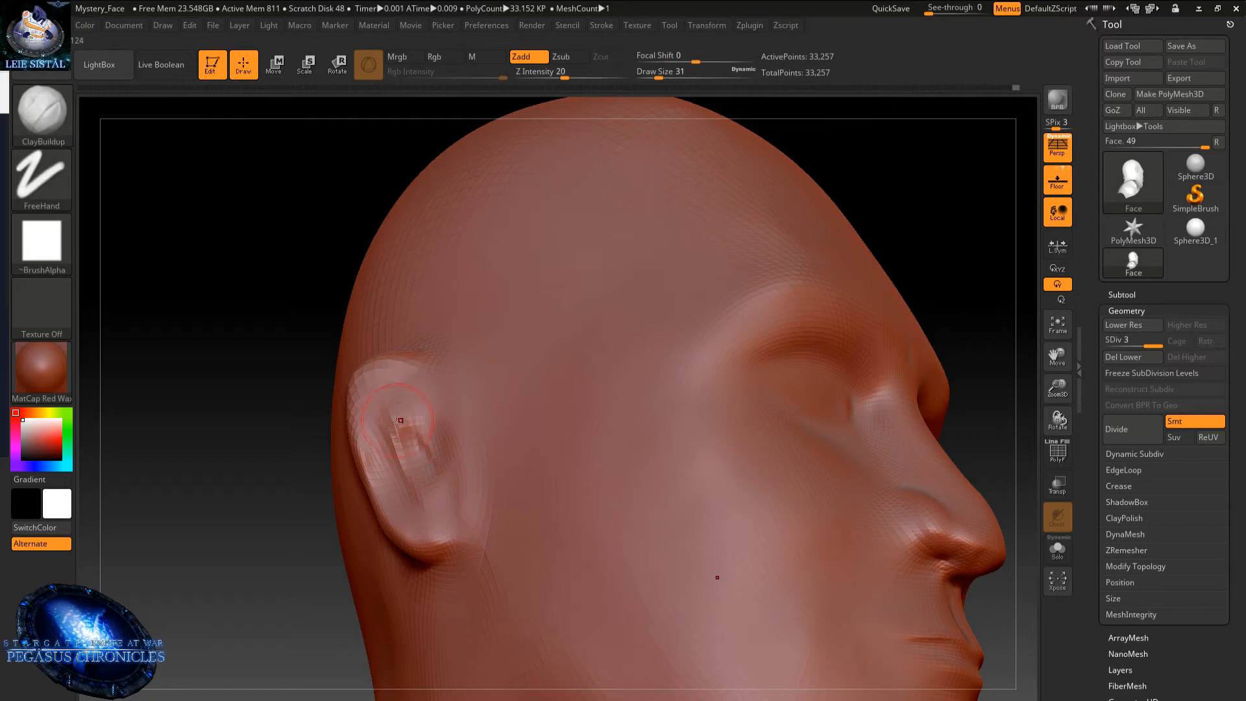
{"action": "key", "text": "ctrl"}
{"action": "right_click_drag", "start_coordinate": [399, 444], "coordinate": [397, 525], "text": "ctrl"}
{"action": "right_click_drag", "start_coordinate": [369, 445], "coordinate": [388, 340], "text": "alt"}
{"action": "key", "text": "space"}
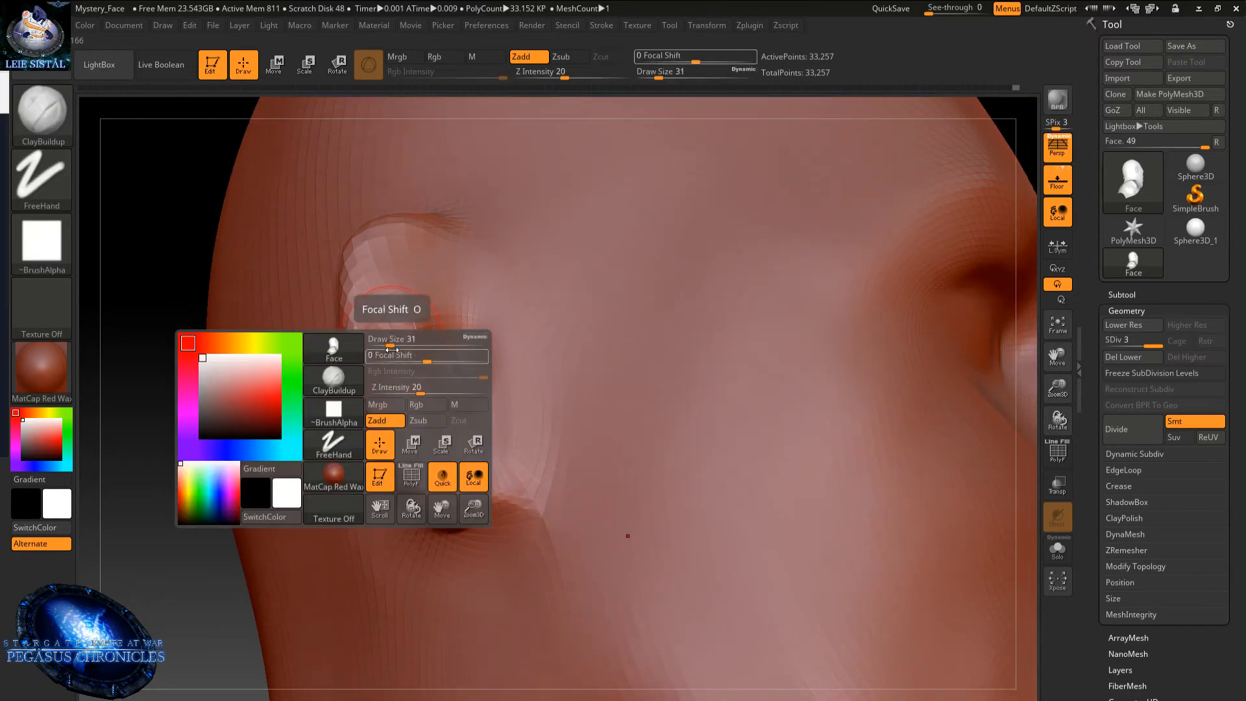
{"action": "left_click_drag", "start_coordinate": [390, 339], "coordinate": [382, 339]}
{"action": "mouse_move", "coordinate": [357, 264]}
{"action": "left_mouse_down"}
{"action": "mouse_move", "coordinate": [375, 408]}
{"action": "mouse_move", "coordinate": [402, 462]}
{"action": "left_mouse_up"}
{"action": "left_click_drag", "start_coordinate": [352, 282], "coordinate": [393, 454]}
{"action": "left_click_drag", "start_coordinate": [354, 298], "coordinate": [399, 448]}
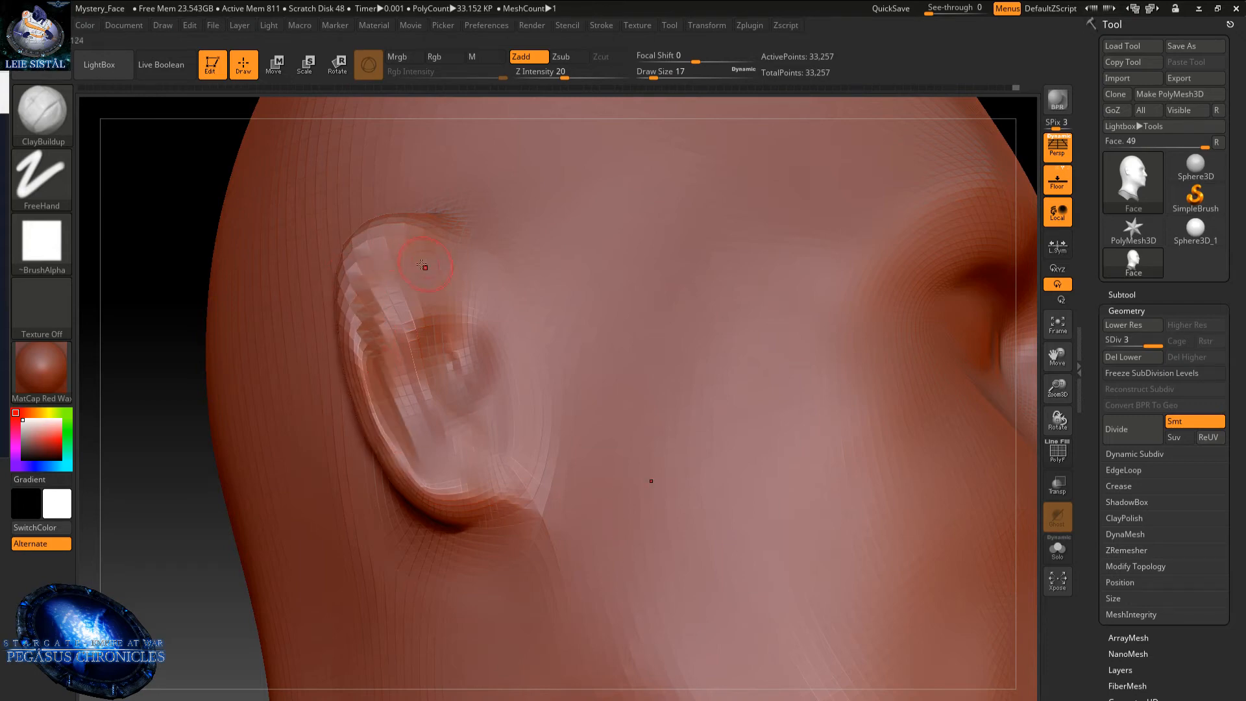
- Smooth the groove inside the ear's rear rim and the surface down towards the earlobe
{"action": "mouse_move", "coordinate": [369, 266]}
{"action": "left_mouse_down", "text": "shift"}
{"action": "mouse_move", "coordinate": [364, 311]}
{"action": "mouse_move", "coordinate": [409, 364]}
{"action": "mouse_move", "coordinate": [437, 461]}
{"action": "mouse_move", "coordinate": [389, 415]}
{"action": "mouse_move", "coordinate": [454, 494]}
{"action": "left_mouse_up", "text": "shift"}
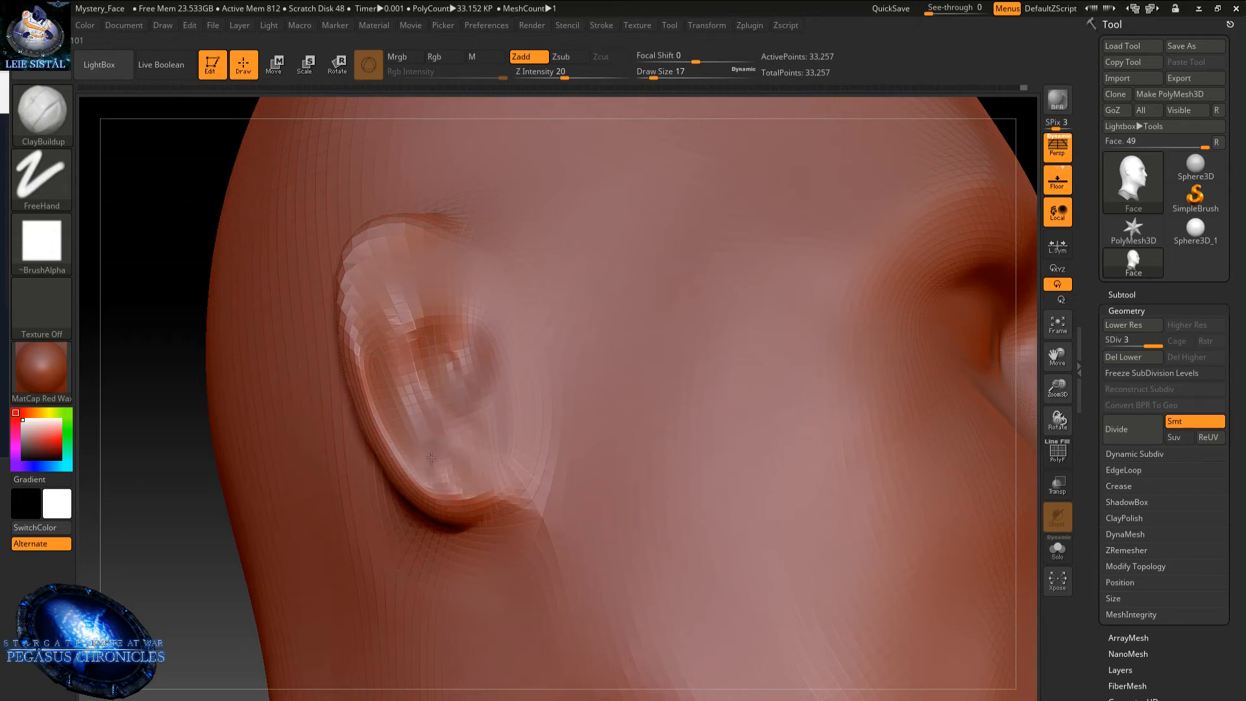
{"action": "key", "text": "shift"}
{"action": "left_click_drag", "start_coordinate": [452, 428], "coordinate": [488, 488], "text": "shift"}
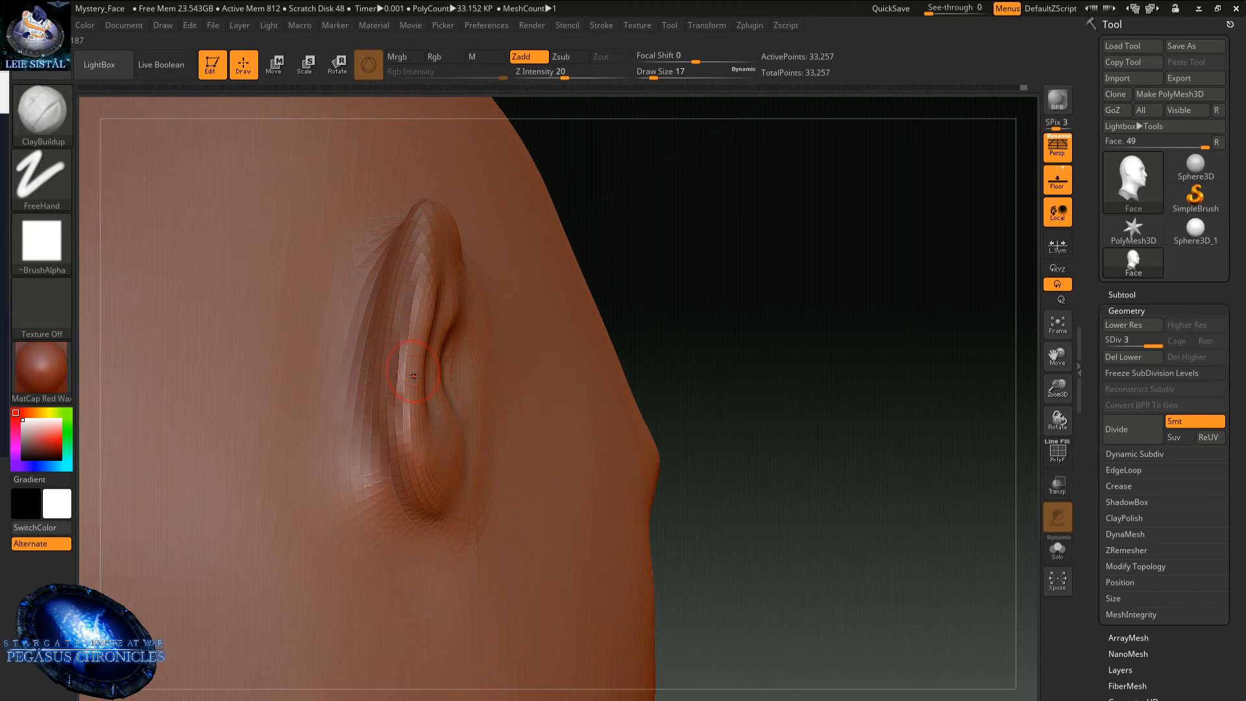
- Rework the crease behind the ear with ClayBuildup strokes running down to the back of the earlobe
{"action": "right_click_drag", "start_coordinate": [413, 376], "coordinate": [366, 457]}
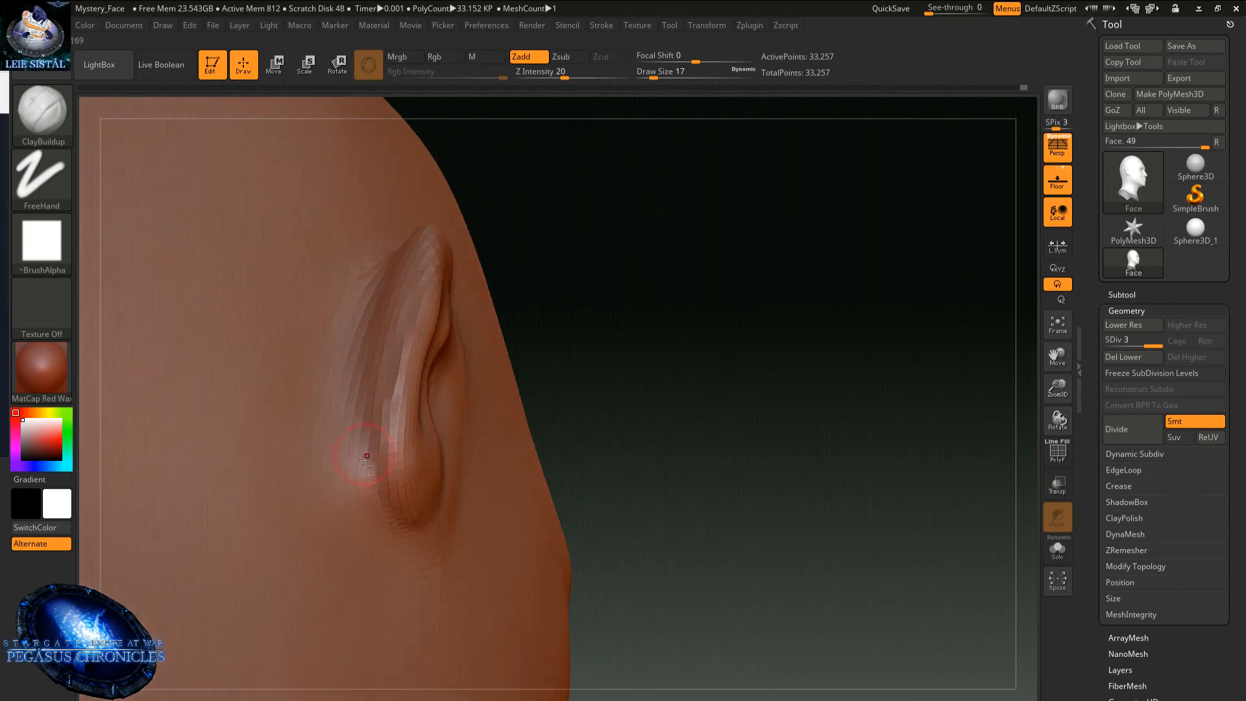
{"action": "left_click_drag", "start_coordinate": [365, 456], "coordinate": [389, 512]}
{"action": "left_click_drag", "start_coordinate": [341, 425], "coordinate": [396, 532]}
{"action": "mouse_move", "coordinate": [360, 421]}
{"action": "left_mouse_down"}
{"action": "mouse_move", "coordinate": [370, 496]}
{"action": "mouse_move", "coordinate": [354, 493]}
{"action": "mouse_move", "coordinate": [371, 515]}
{"action": "left_mouse_up"}
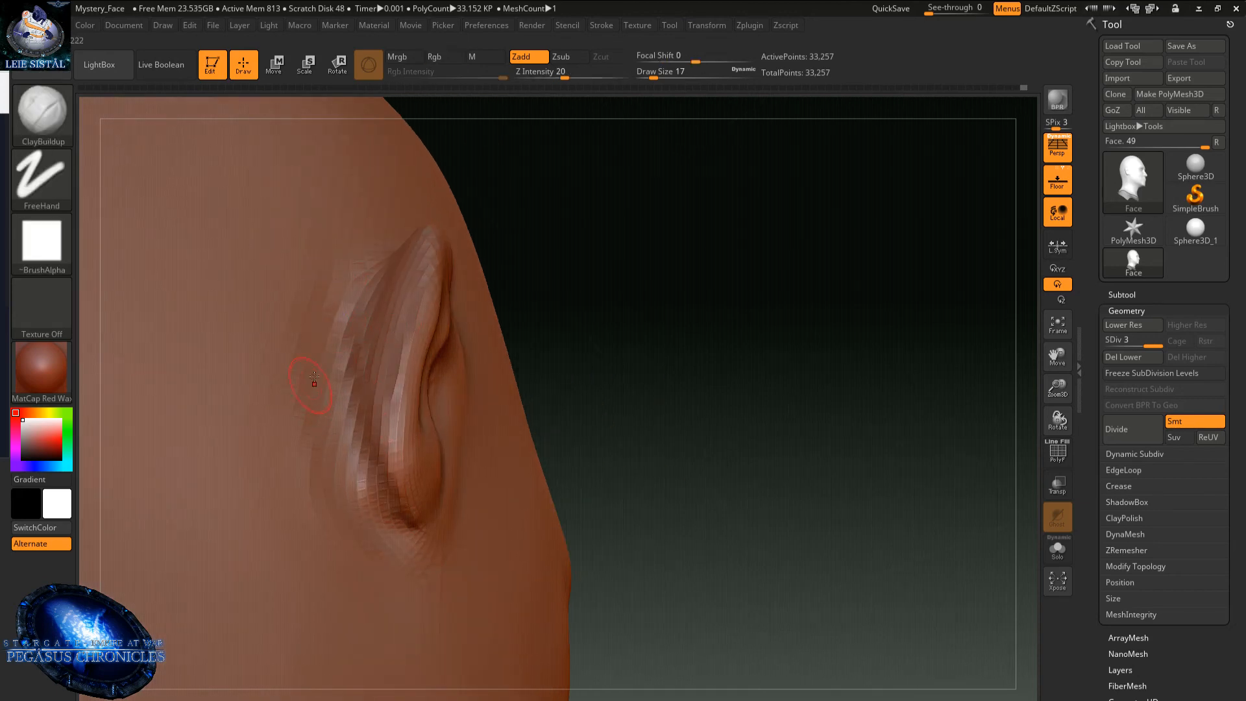
{"action": "mouse_move", "coordinate": [314, 467]}
{"action": "right_mouse_down"}
{"action": "mouse_move", "coordinate": [342, 547]}
{"action": "mouse_move", "coordinate": [398, 512]}
{"action": "right_mouse_up"}
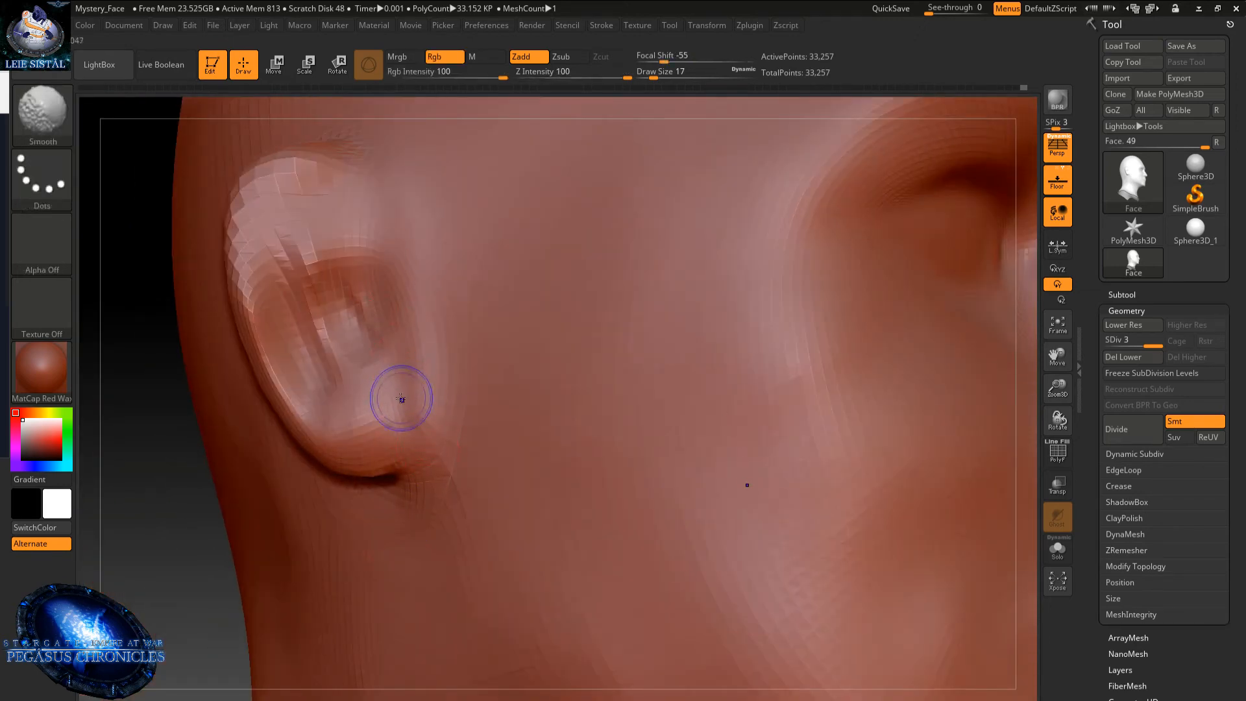
- Carve the ear's lower front edge and deepen its central hollow with ClayBuildup, smoothing the front side where it meets the cheek
{"action": "mouse_move", "coordinate": [386, 364]}
{"action": "left_mouse_down", "text": "alt"}
{"action": "mouse_move", "coordinate": [409, 433]}
{"action": "mouse_move", "coordinate": [400, 467]}
{"action": "left_mouse_up", "text": "alt"}
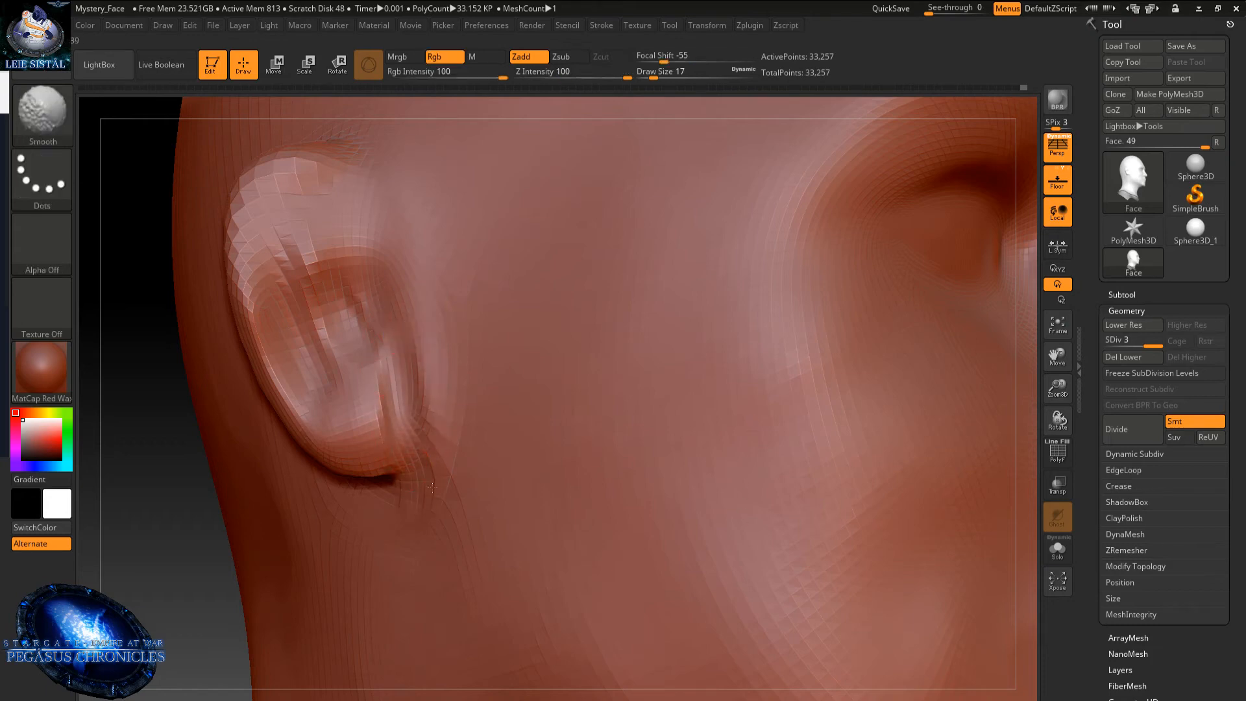
{"action": "mouse_move", "coordinate": [418, 356]}
{"action": "left_mouse_down", "text": "shift"}
{"action": "mouse_move", "coordinate": [389, 416]}
{"action": "mouse_move", "coordinate": [383, 363]}
{"action": "left_mouse_up", "text": "shift"}
{"action": "mouse_move", "coordinate": [390, 467]}
{"action": "right_mouse_down", "text": "alt"}
{"action": "mouse_move", "coordinate": [403, 532]}
{"action": "mouse_move", "coordinate": [393, 491]}
{"action": "right_mouse_up", "text": "alt"}
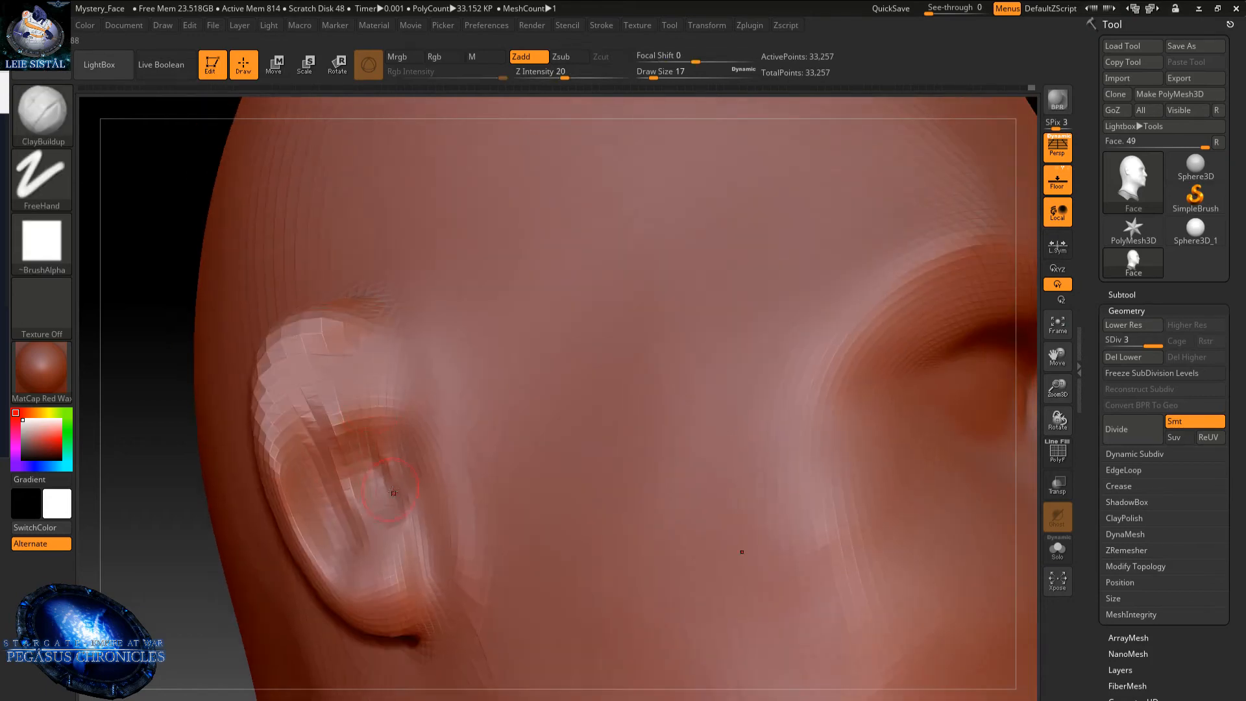
{"action": "mouse_move", "coordinate": [385, 511]}
{"action": "left_mouse_down", "text": "alt"}
{"action": "mouse_move", "coordinate": [375, 454]}
{"action": "mouse_move", "coordinate": [367, 472]}
{"action": "mouse_move", "coordinate": [379, 477]}
{"action": "mouse_move", "coordinate": [353, 458]}
{"action": "mouse_move", "coordinate": [368, 438]}
{"action": "left_mouse_up", "text": "alt"}
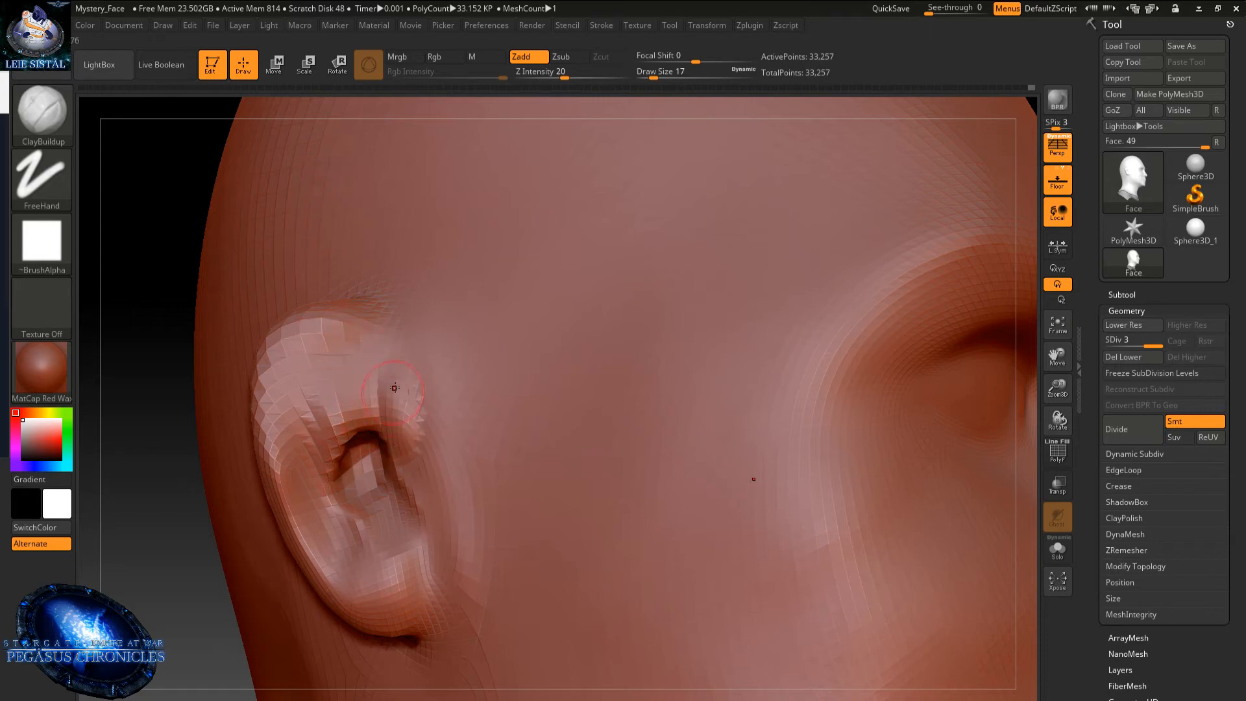
{"action": "key", "text": "shift"}
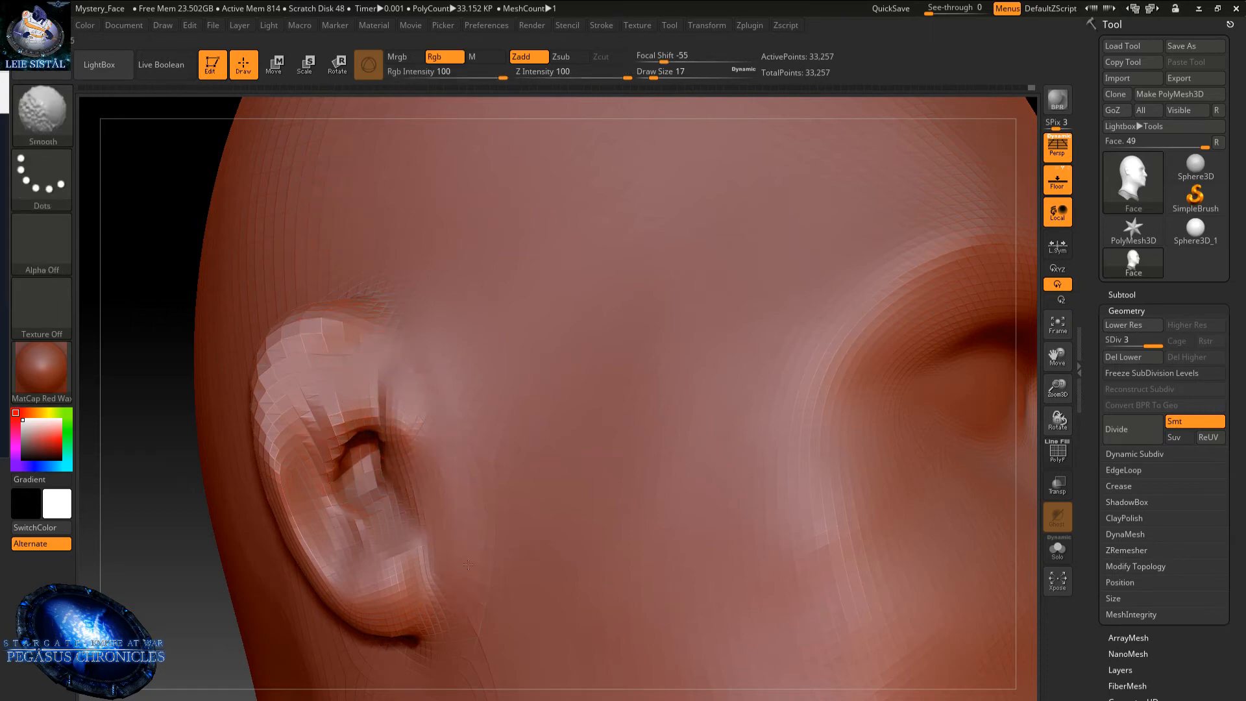
- Build up the top and upper rear rim of the ear with ClayBuildup
{"action": "right_click_drag", "start_coordinate": [384, 385], "coordinate": [500, 131]}
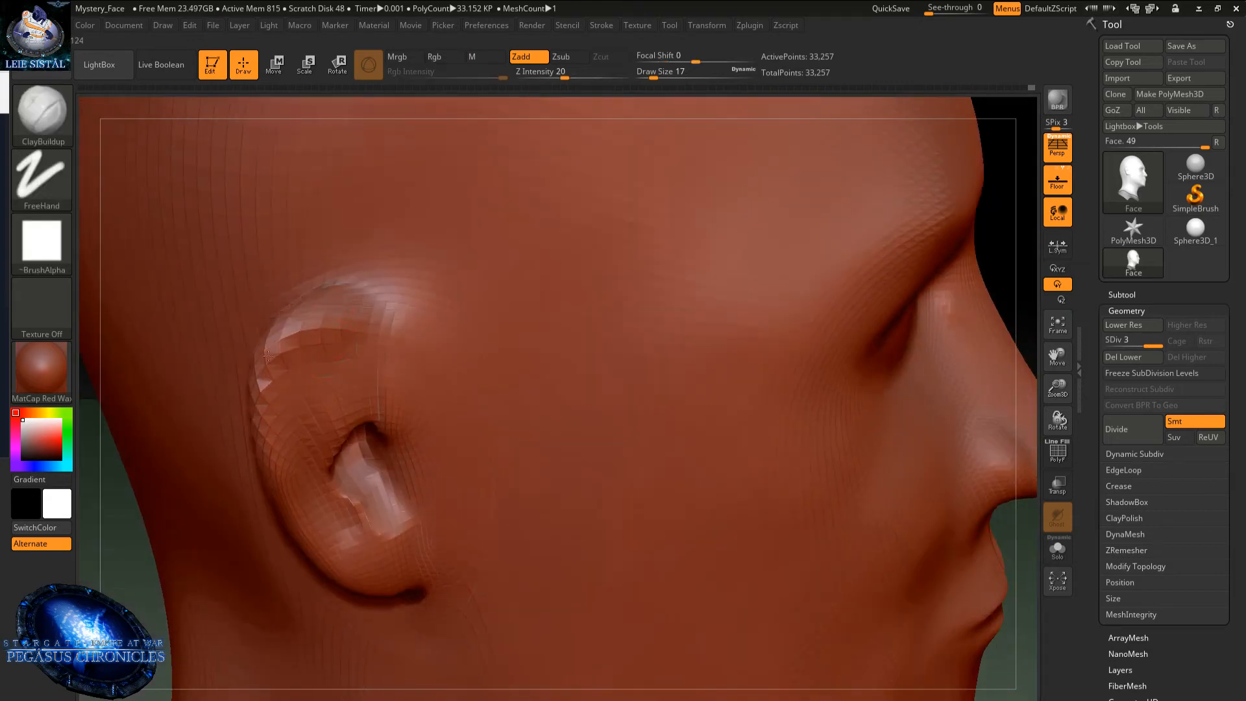
{"action": "mouse_move", "coordinate": [268, 355]}
{"action": "left_mouse_down"}
{"action": "mouse_move", "coordinate": [313, 300]}
{"action": "mouse_move", "coordinate": [276, 331]}
{"action": "mouse_move", "coordinate": [306, 280]}
{"action": "left_mouse_up"}
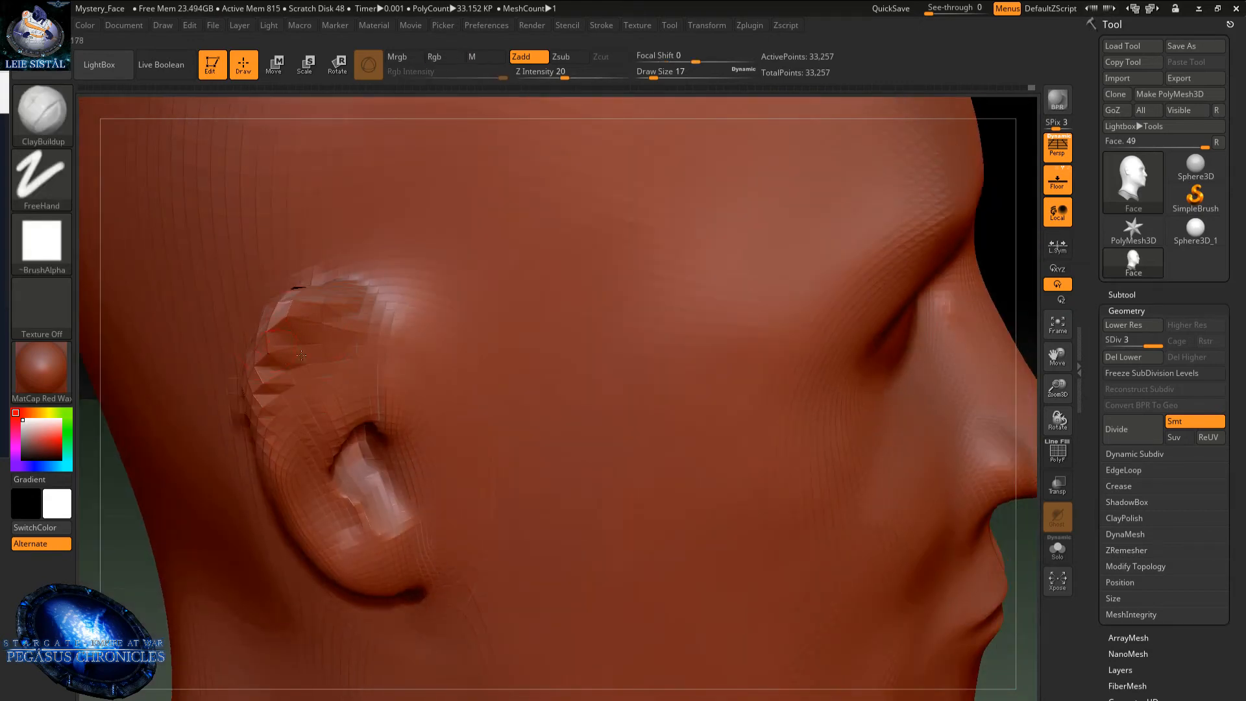
{"action": "right_click_drag", "start_coordinate": [301, 355], "coordinate": [224, 397]}
{"action": "left_click_drag", "start_coordinate": [183, 442], "coordinate": [187, 458], "text": "shift"}
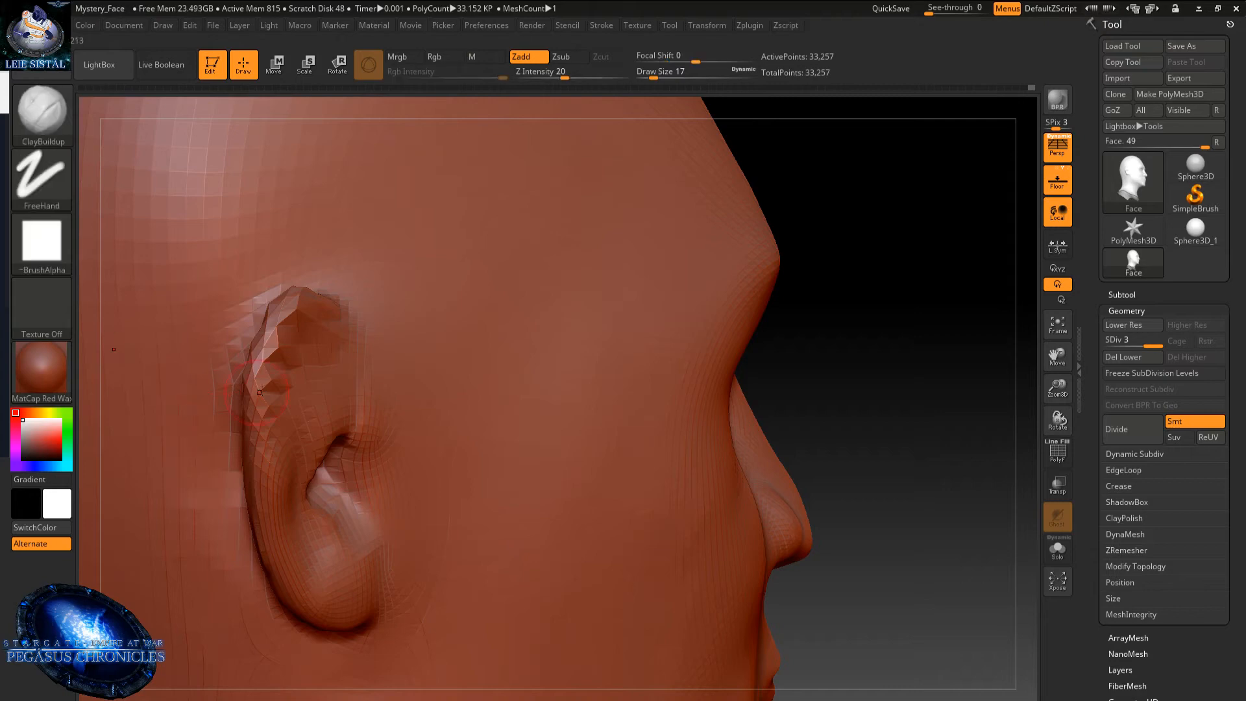
- Build up and smooth the back surface of the ear from the rear view
{"action": "mouse_move", "coordinate": [191, 399]}
{"action": "right_mouse_down", "text": "alt"}
{"action": "mouse_move", "coordinate": [227, 493]}
{"action": "mouse_move", "coordinate": [328, 493]}
{"action": "mouse_move", "coordinate": [320, 434]}
{"action": "right_mouse_up", "text": "alt"}
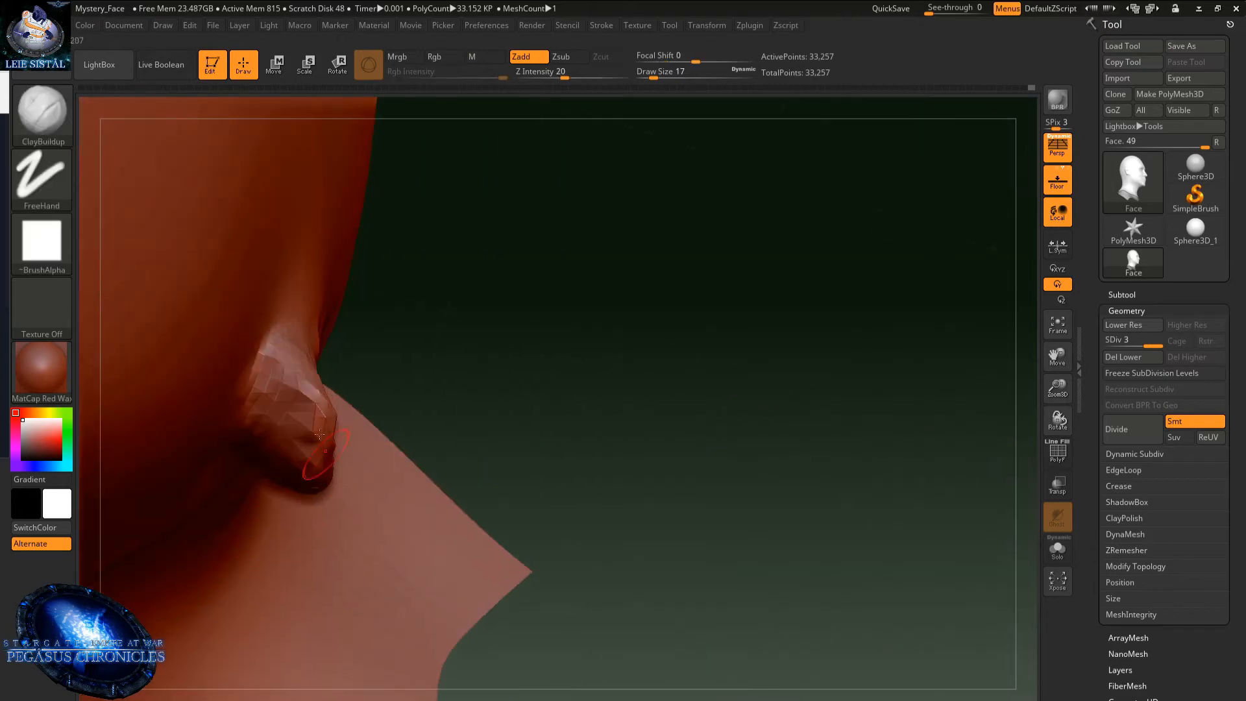
{"action": "mouse_move", "coordinate": [316, 463]}
{"action": "left_mouse_down"}
{"action": "mouse_move", "coordinate": [292, 406]}
{"action": "mouse_move", "coordinate": [318, 483]}
{"action": "left_mouse_up"}
{"action": "mouse_move", "coordinate": [318, 484]}
{"action": "right_mouse_down"}
{"action": "mouse_move", "coordinate": [312, 415]}
{"action": "mouse_move", "coordinate": [331, 441]}
{"action": "mouse_move", "coordinate": [331, 293]}
{"action": "right_mouse_up"}
{"action": "right_click_drag", "start_coordinate": [333, 454], "coordinate": [336, 292], "text": "ctrl"}
{"action": "right_click_drag", "start_coordinate": [336, 292], "coordinate": [341, 532]}
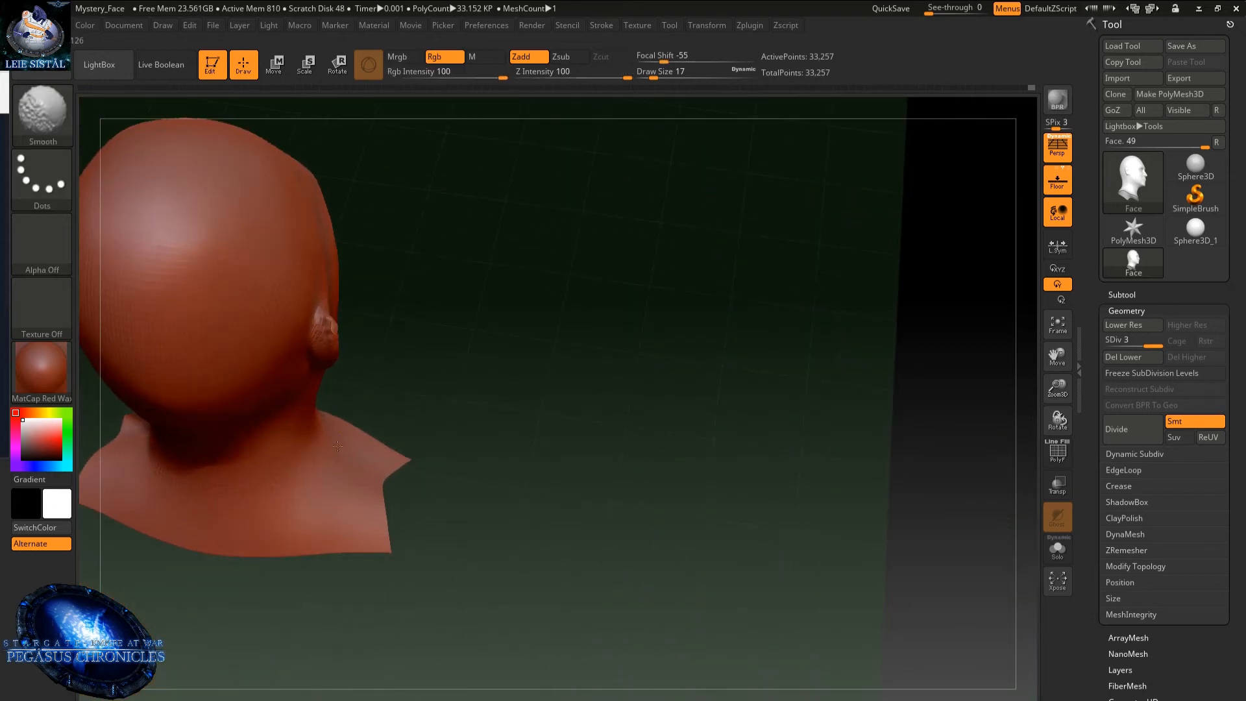
{"action": "mouse_move", "coordinate": [295, 387]}
{"action": "right_mouse_down"}
{"action": "mouse_move", "coordinate": [262, 302]}
{"action": "mouse_move", "coordinate": [325, 484]}
{"action": "mouse_move", "coordinate": [325, 558]}
{"action": "right_mouse_up"}
{"action": "key", "text": "shift"}
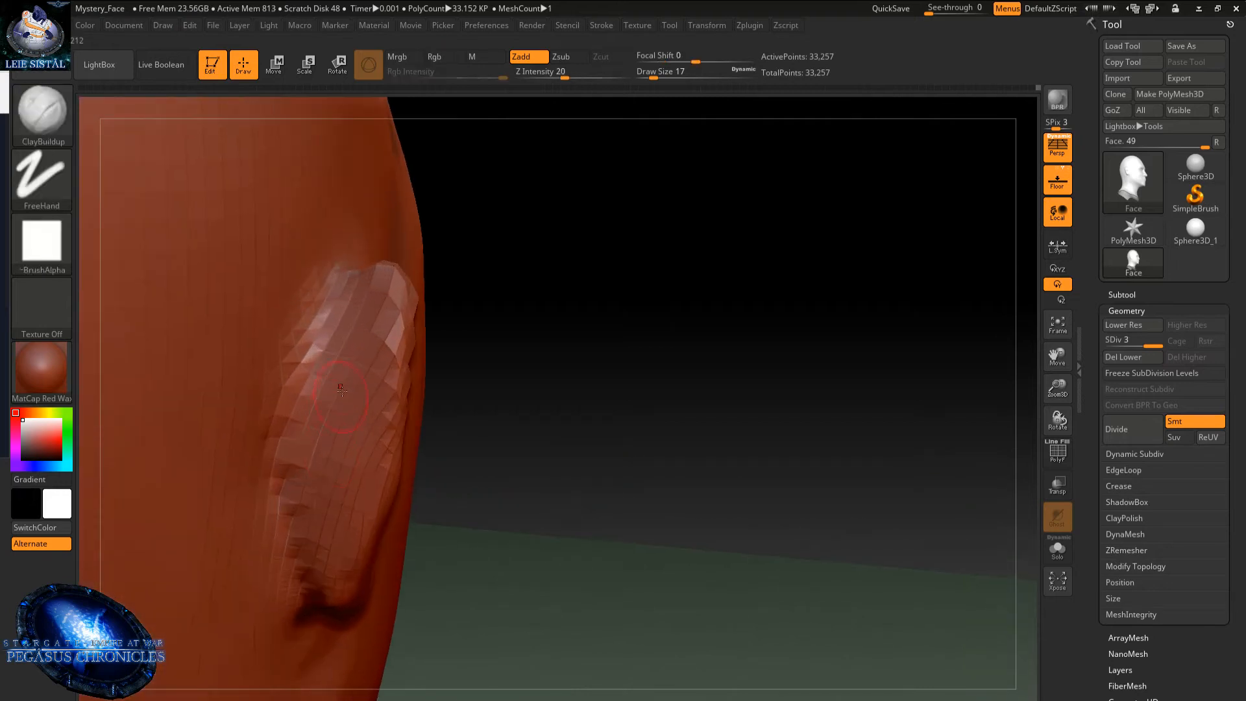
{"action": "key", "text": "shift"}
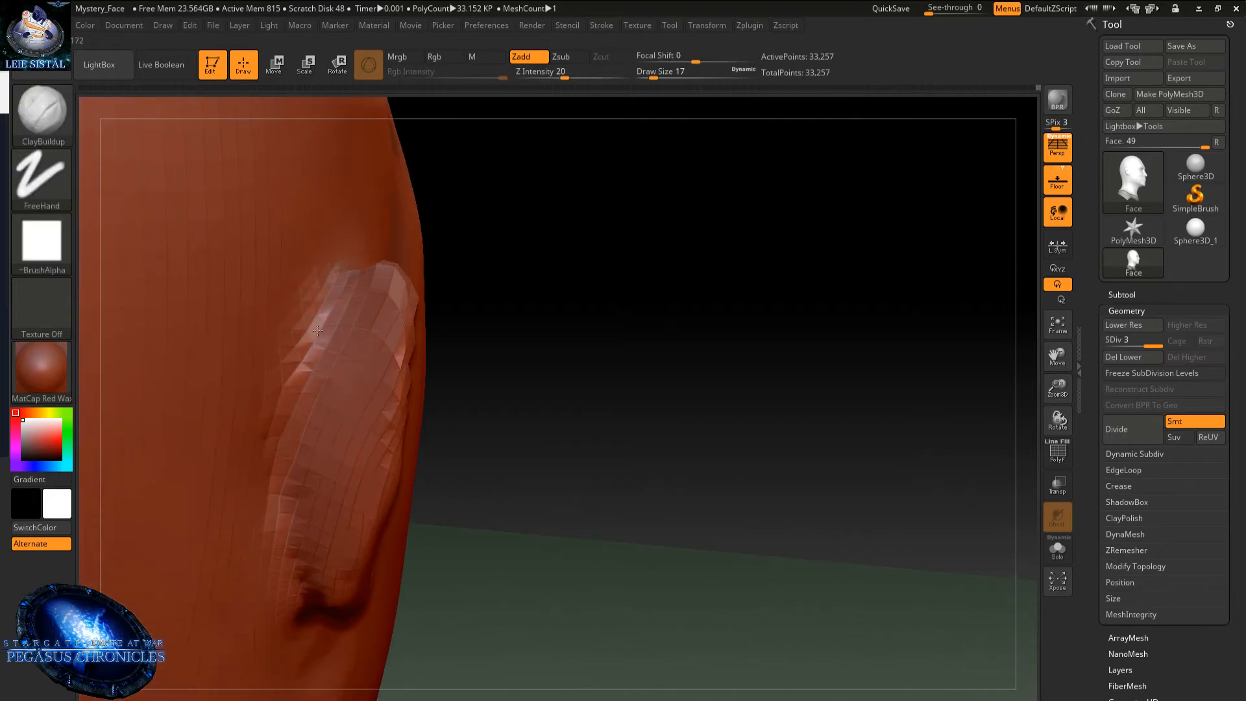
{"action": "key", "text": "shift"}
- Smooth the upper rear part of the ear and refine its top edge with ClayBuildup
{"action": "right_click_drag", "start_coordinate": [251, 456], "coordinate": [130, 454]}
{"action": "mouse_move", "coordinate": [305, 318]}
{"action": "left_mouse_down", "text": "shift"}
{"action": "mouse_move", "coordinate": [272, 402]}
{"action": "mouse_move", "coordinate": [292, 423]}
{"action": "left_mouse_up", "text": "shift"}
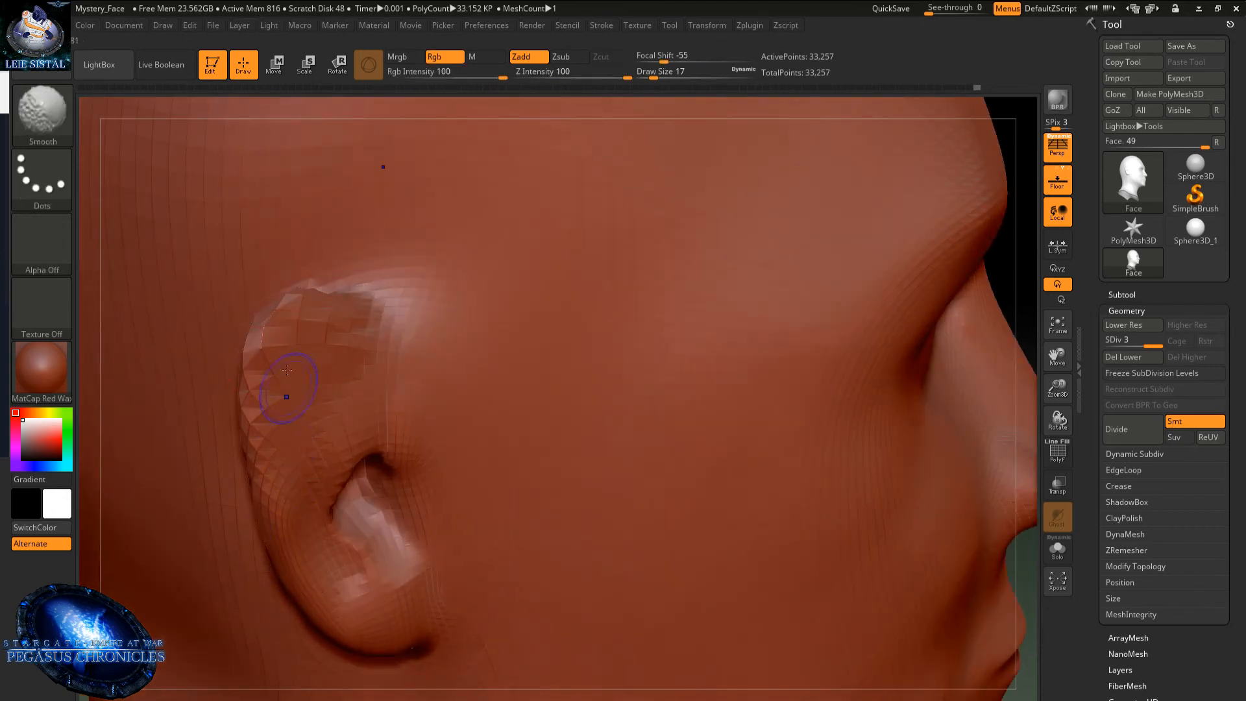
{"action": "left_click_drag", "start_coordinate": [329, 326], "coordinate": [315, 332]}
{"action": "mouse_move", "coordinate": [315, 333]}
{"action": "right_mouse_down"}
{"action": "mouse_move", "coordinate": [298, 431]}
{"action": "mouse_move", "coordinate": [305, 363]}
{"action": "right_mouse_up"}
{"action": "key", "text": "shift"}
{"action": "mouse_move", "coordinate": [447, 405]}
{"action": "right_mouse_down"}
{"action": "mouse_move", "coordinate": [349, 429]}
{"action": "mouse_move", "coordinate": [340, 403]}
{"action": "right_mouse_up"}
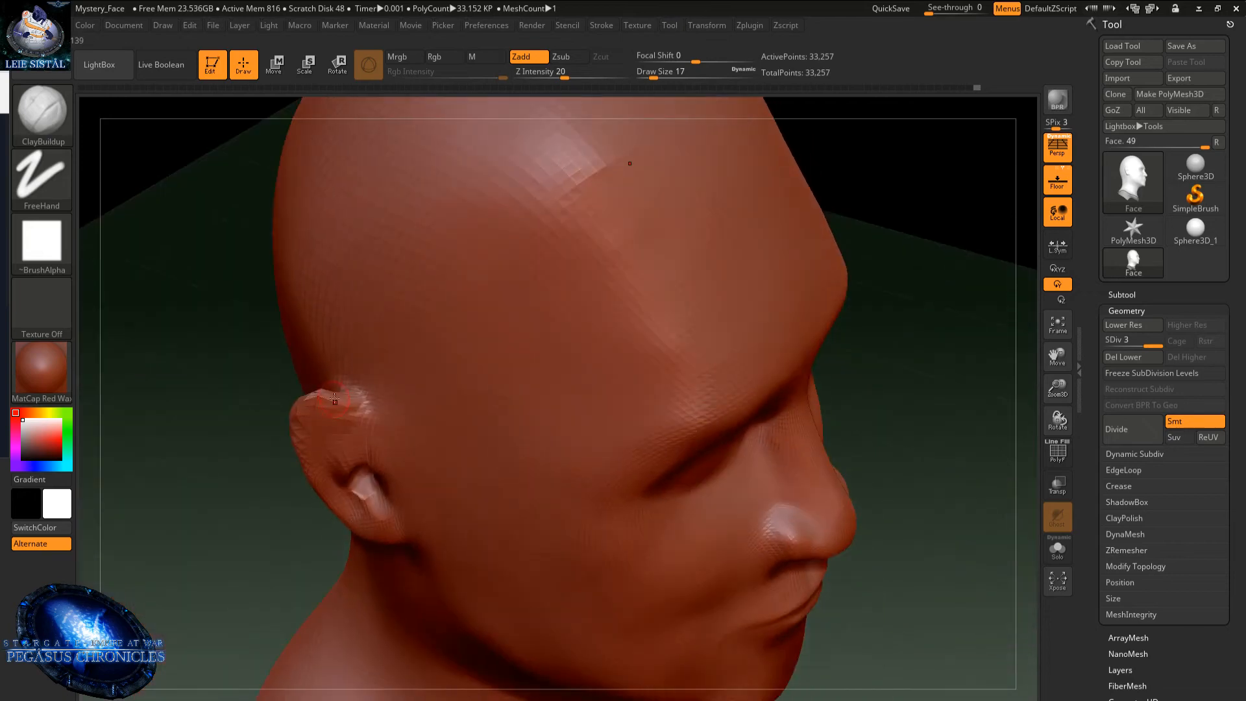
{"action": "key", "text": "shift"}
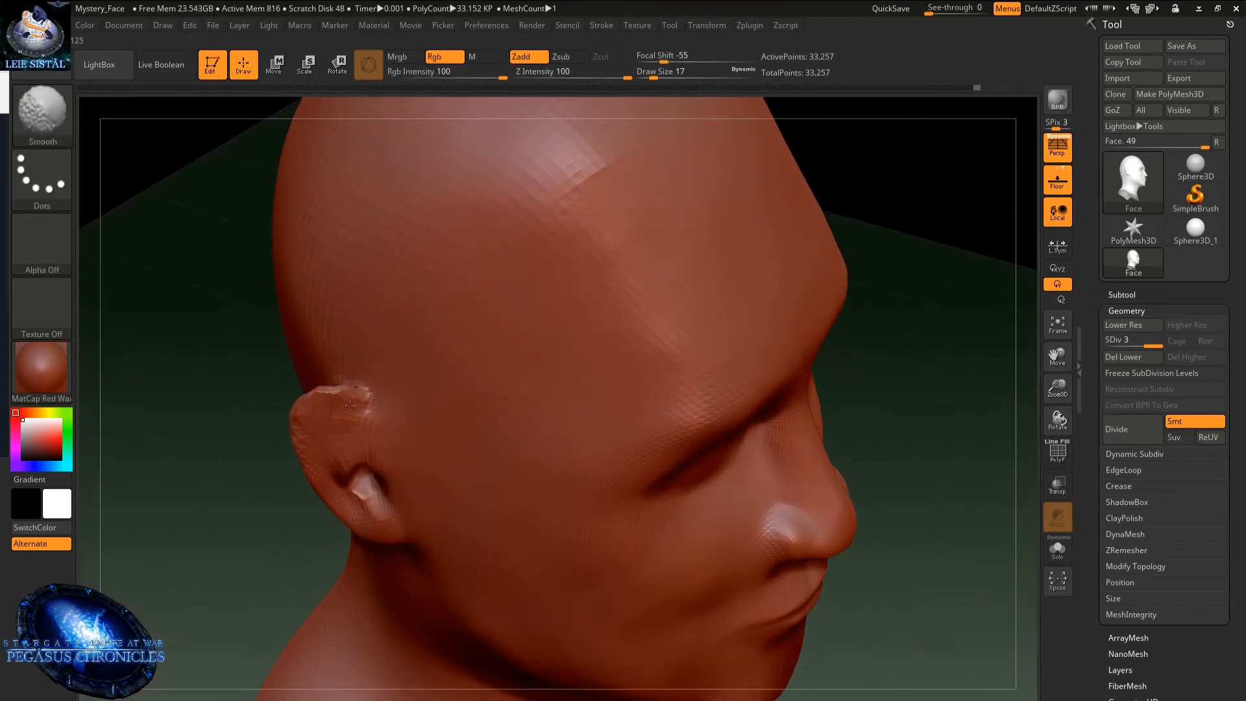
- Sculpt the folds in the upper inner ear with ClayBuildup and smooth them down towards the hollow
{"action": "right_click_drag", "start_coordinate": [335, 465], "coordinate": [338, 417]}
{"action": "mouse_move", "coordinate": [356, 462]}
{"action": "left_mouse_down"}
{"action": "mouse_move", "coordinate": [355, 425]}
{"action": "mouse_move", "coordinate": [355, 451]}
{"action": "left_mouse_up"}
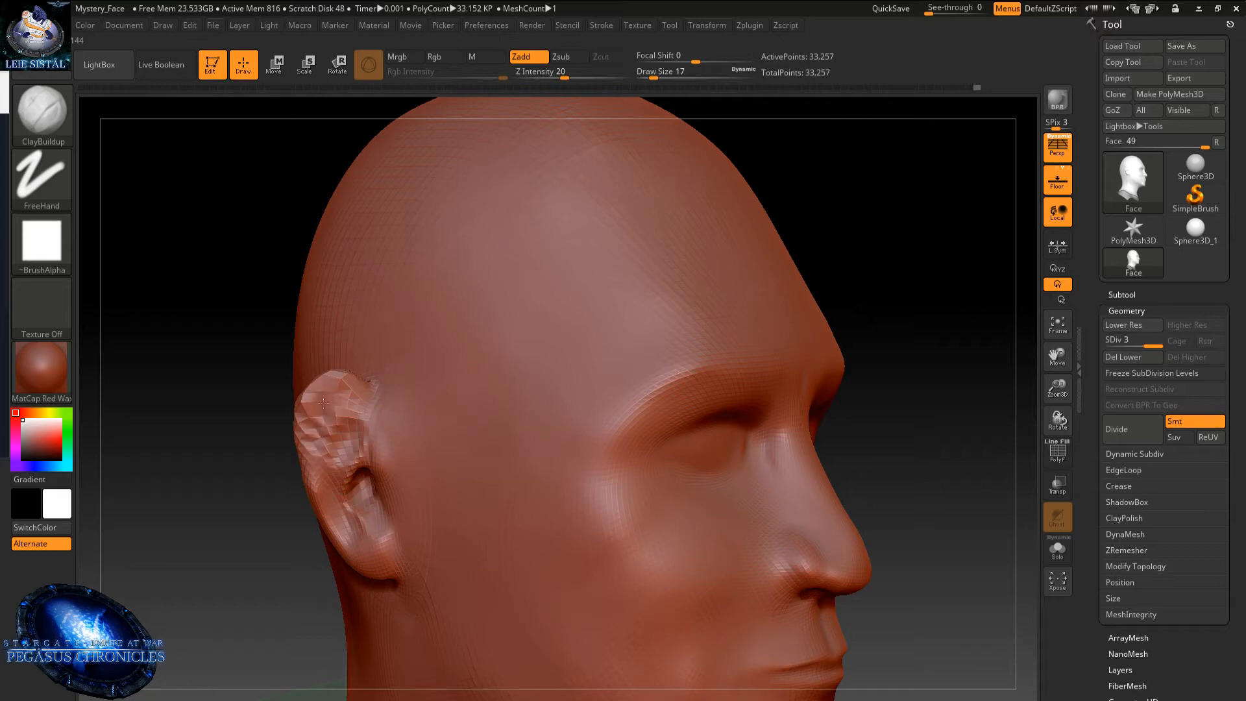
{"action": "key", "text": "shift"}
{"action": "mouse_move", "coordinate": [331, 405]}
{"action": "left_mouse_down", "text": "shift"}
{"action": "mouse_move", "coordinate": [314, 436]}
{"action": "mouse_move", "coordinate": [330, 493]}
{"action": "left_mouse_up", "text": "shift"}
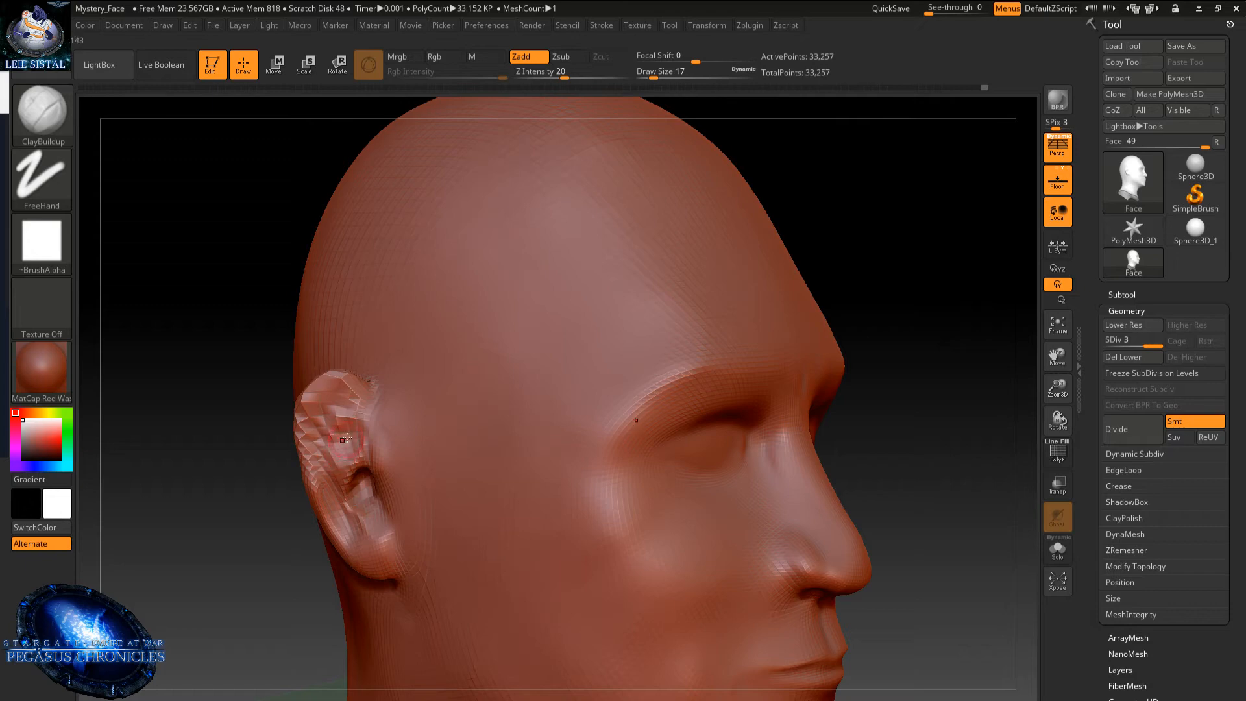
{"action": "key", "text": "shift"}
{"action": "mouse_move", "coordinate": [349, 399]}
{"action": "right_mouse_down", "text": "ctrl"}
{"action": "mouse_move", "coordinate": [389, 493]}
{"action": "mouse_move", "coordinate": [343, 389]}
{"action": "mouse_move", "coordinate": [441, 390]}
{"action": "mouse_move", "coordinate": [389, 379]}
{"action": "mouse_move", "coordinate": [301, 395]}
{"action": "mouse_move", "coordinate": [255, 423]}
{"action": "mouse_move", "coordinate": [361, 340]}
{"action": "right_mouse_up", "text": "ctrl"}
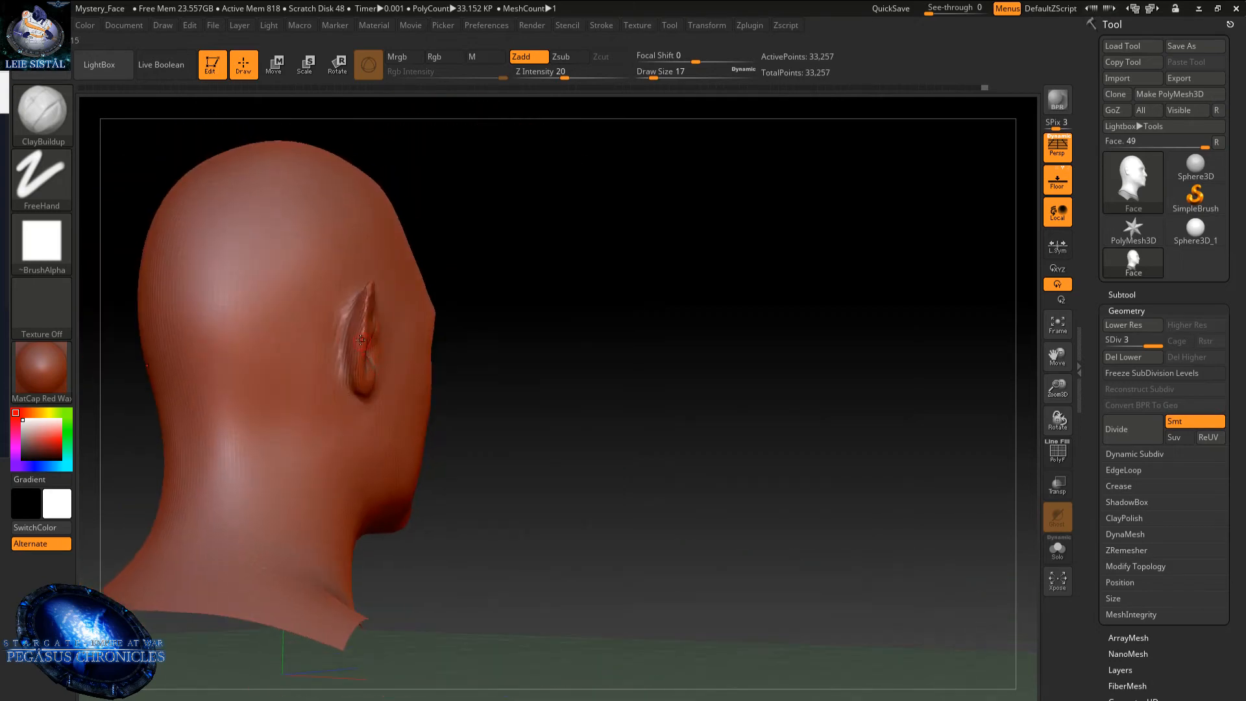
- Pull the ears outward from the skull with the Move brush, increasing the Draw Size to 145
{"action": "left_click", "coordinate": [65, 120]}
{"action": "left_click", "coordinate": [309, 129]}
{"action": "key", "text": "space"}
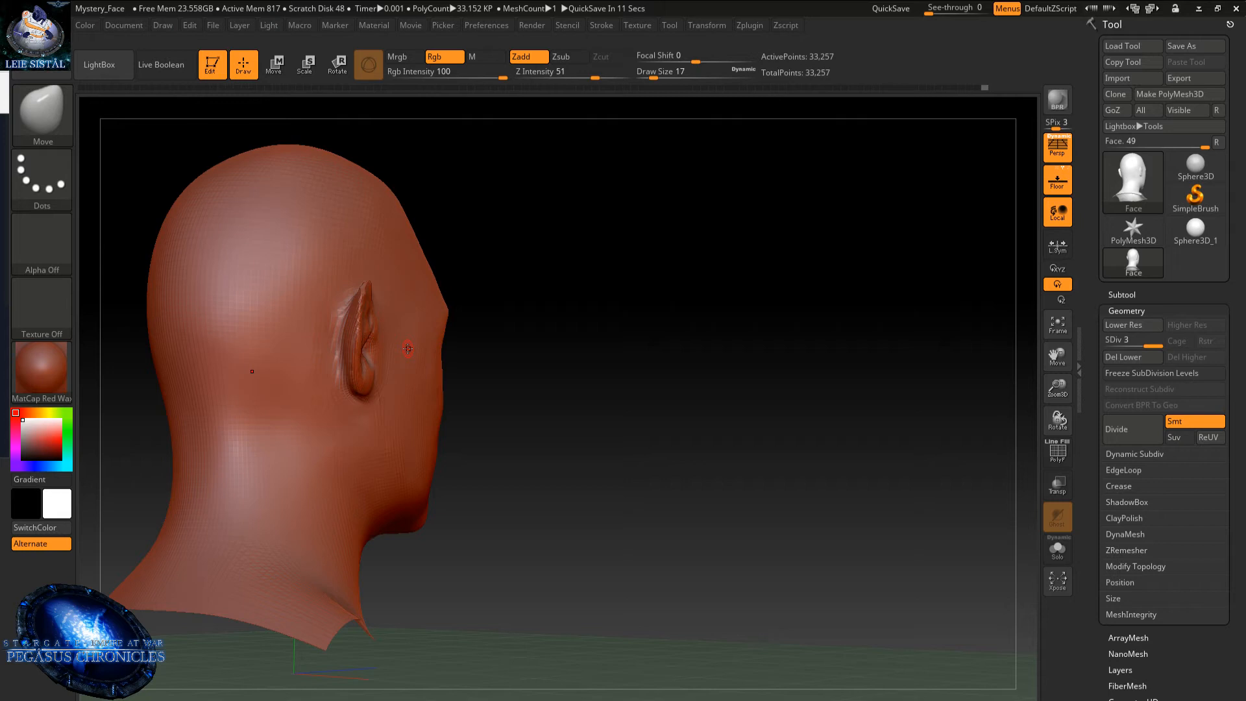
{"action": "key", "text": "space"}
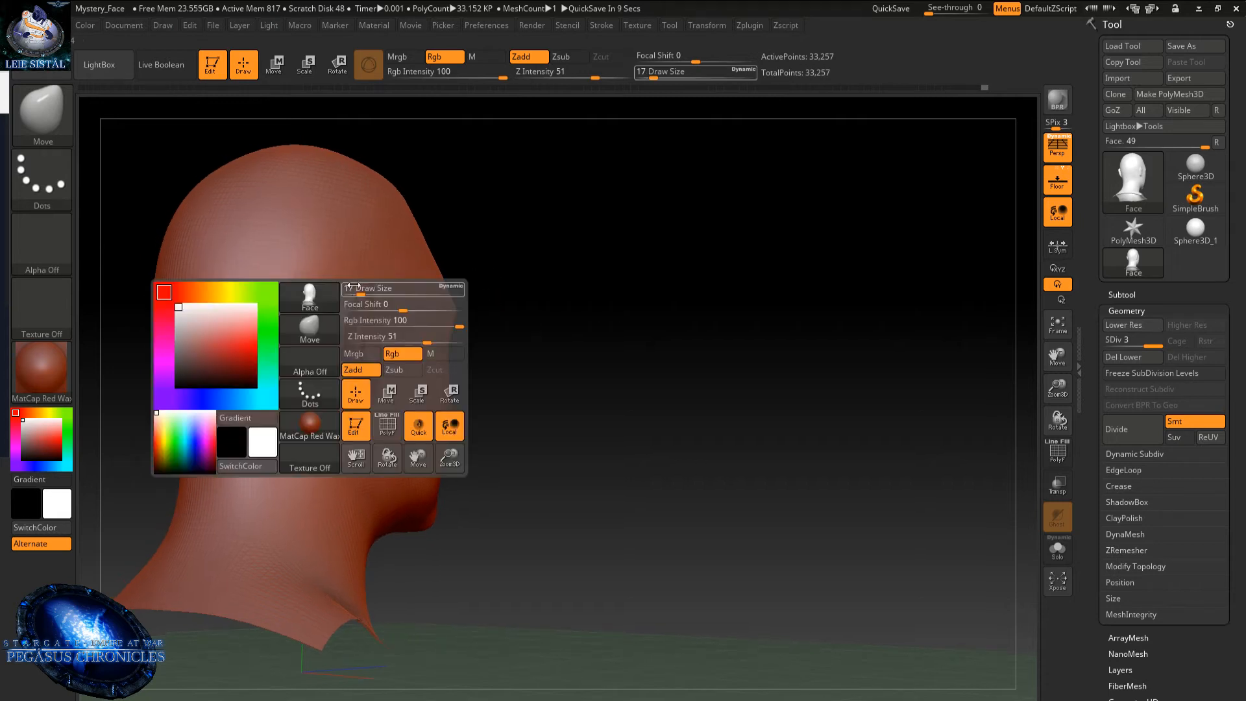
{"action": "left_click_drag", "start_coordinate": [359, 289], "coordinate": [378, 290]}
{"action": "left_click_drag", "start_coordinate": [530, 219], "coordinate": [584, 244]}
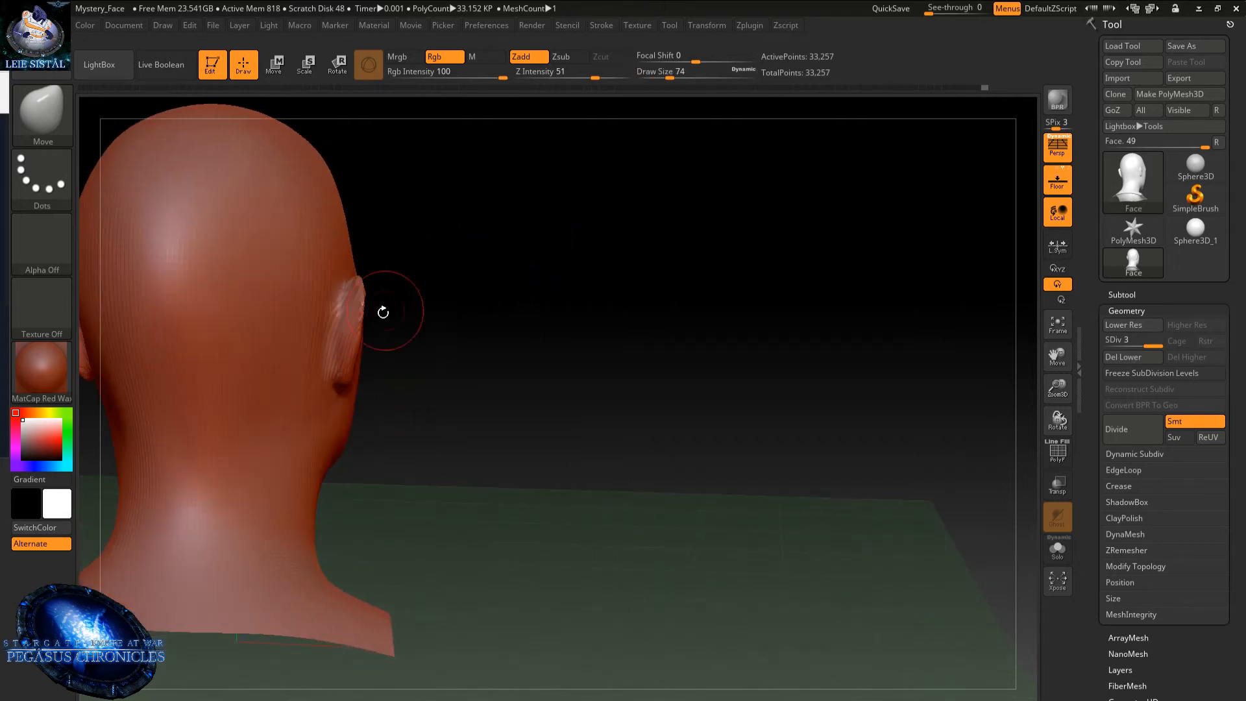
{"action": "mouse_move", "coordinate": [390, 312]}
{"action": "left_mouse_down"}
{"action": "mouse_move", "coordinate": [362, 312]}
{"action": "mouse_move", "coordinate": [409, 313]}
{"action": "left_mouse_up"}
{"action": "key", "text": "space"}
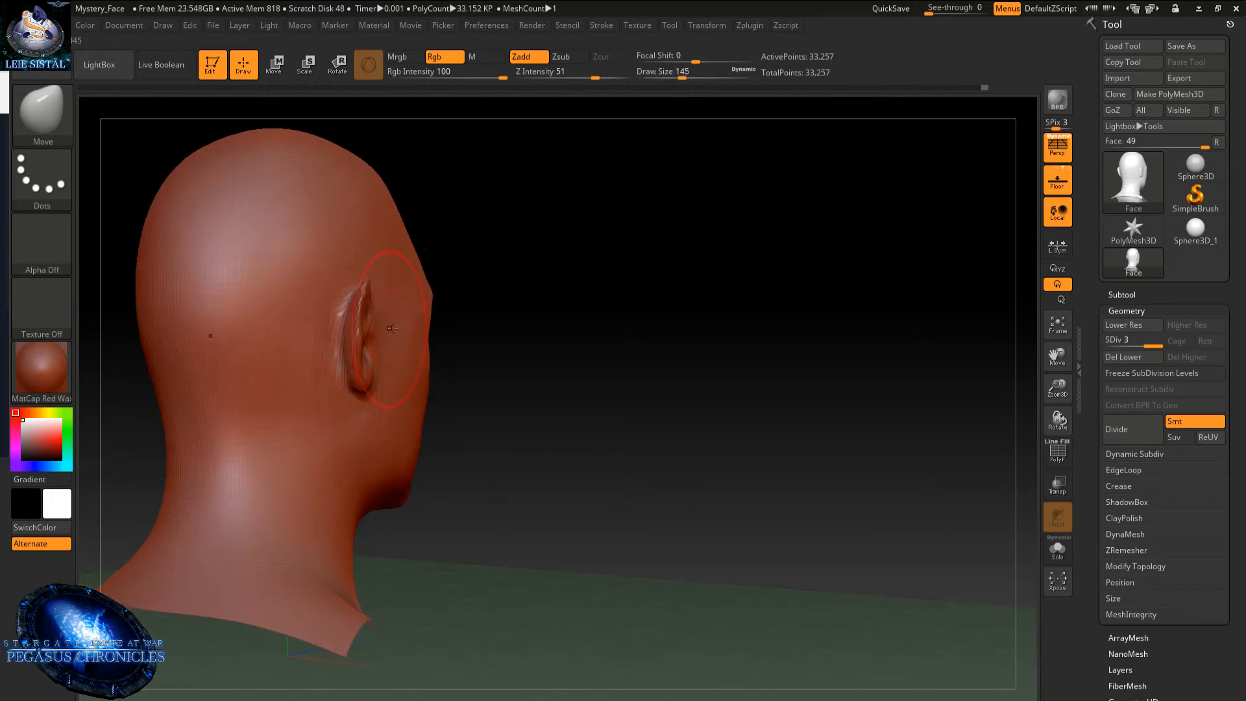
{"action": "right_click_drag", "start_coordinate": [390, 328], "coordinate": [406, 317]}
{"action": "mouse_move", "coordinate": [406, 317]}
{"action": "left_mouse_down"}
{"action": "mouse_move", "coordinate": [396, 320]}
{"action": "mouse_move", "coordinate": [405, 304]}
{"action": "mouse_move", "coordinate": [325, 335]}
{"action": "left_mouse_up"}
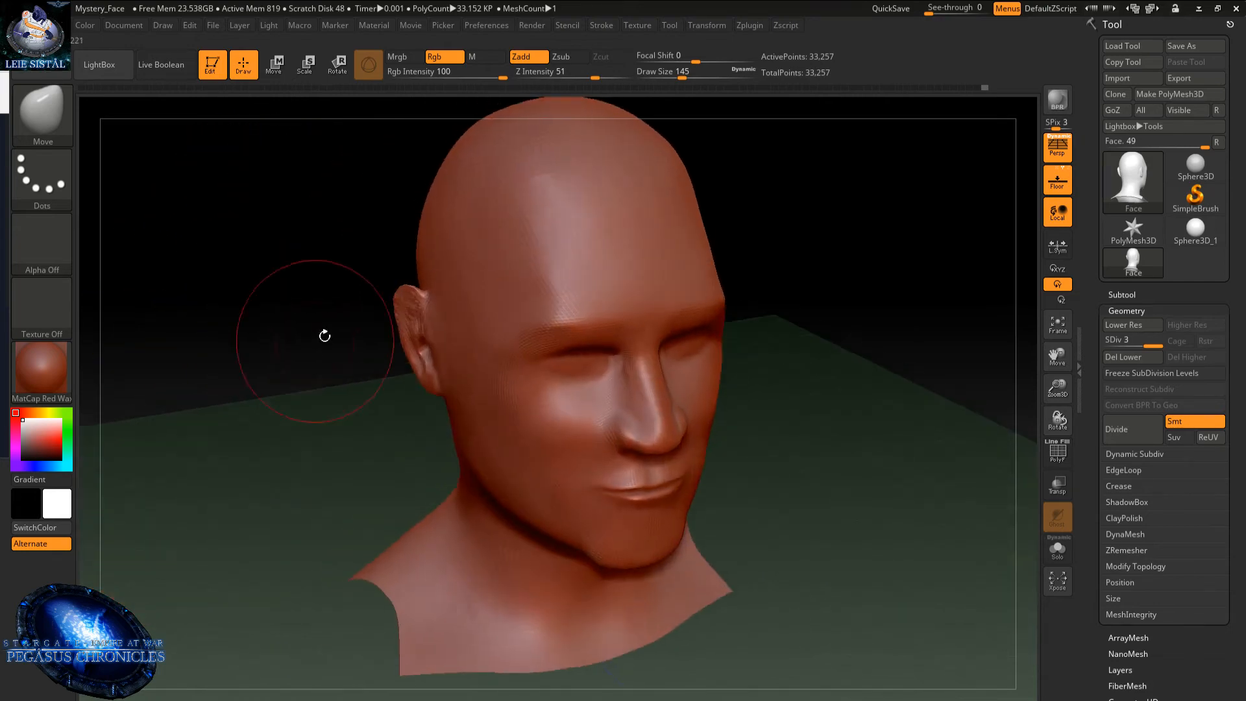
- Adjust how far the ears stand out from the head with the Move brush, reducing the Draw Size to 68 for the front view
{"action": "left_click_drag", "start_coordinate": [427, 294], "coordinate": [506, 292]}
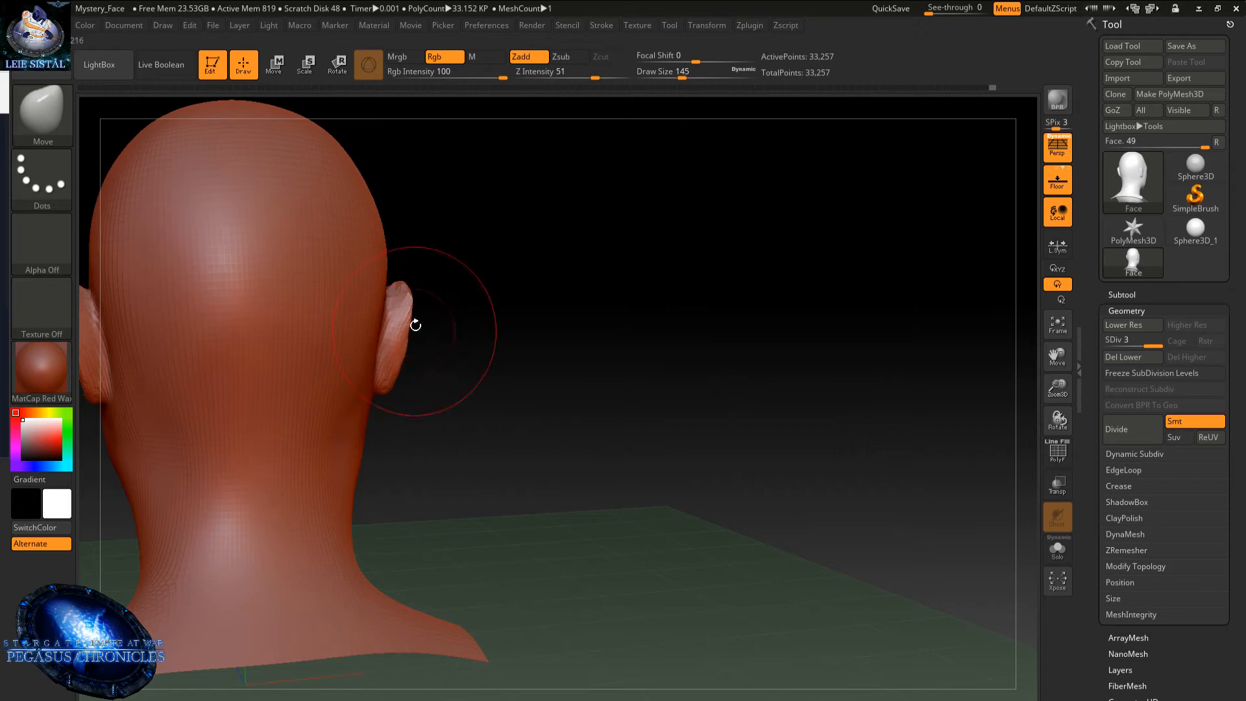
{"action": "mouse_move", "coordinate": [417, 375]}
{"action": "left_mouse_down"}
{"action": "mouse_move", "coordinate": [272, 380]}
{"action": "mouse_move", "coordinate": [331, 297]}
{"action": "mouse_move", "coordinate": [380, 283]}
{"action": "left_mouse_up"}
{"action": "key", "text": "space"}
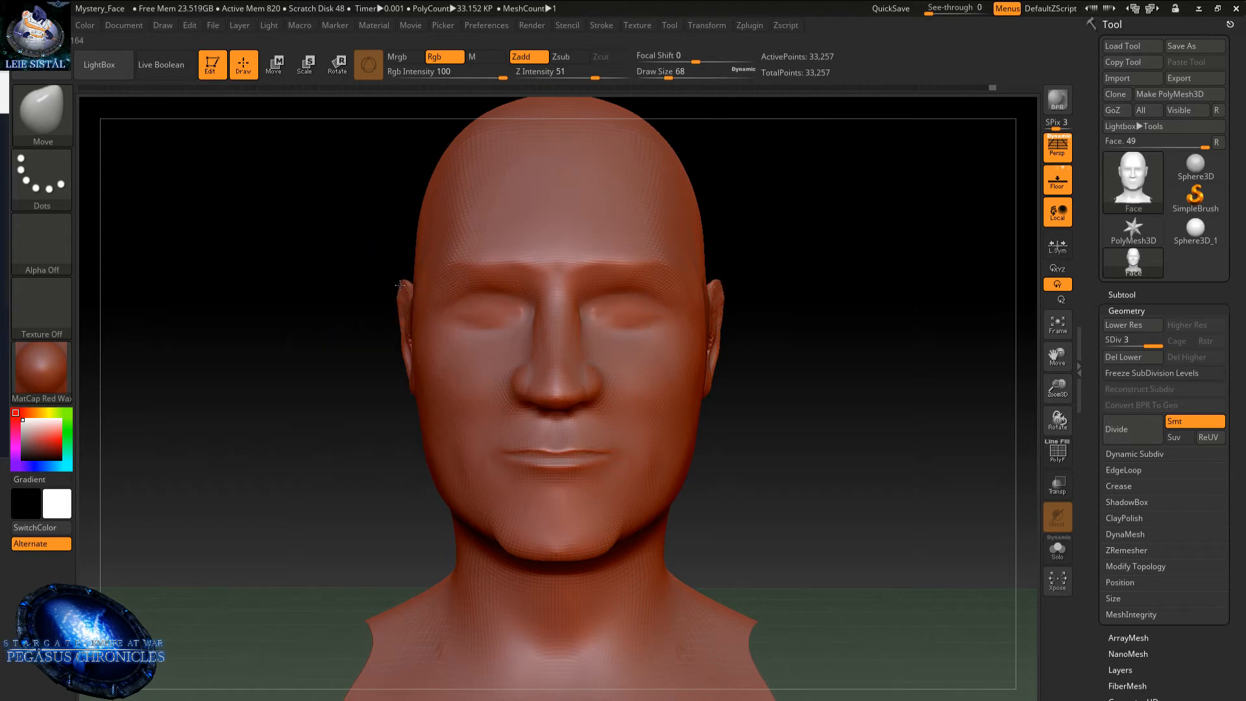
{"action": "key", "text": "shift"}
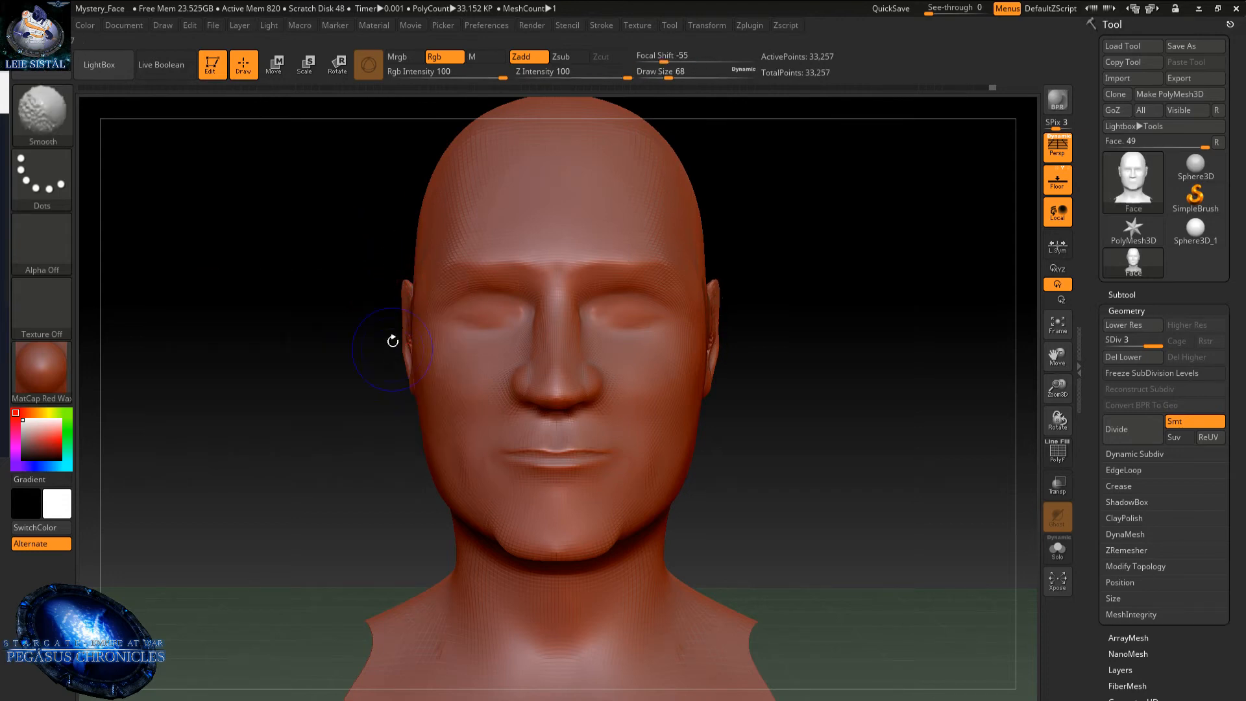
{"action": "mouse_move", "coordinate": [395, 328]}
{"action": "left_mouse_down"}
{"action": "mouse_move", "coordinate": [363, 344]}
{"action": "mouse_move", "coordinate": [340, 335]}
{"action": "mouse_move", "coordinate": [344, 366]}
{"action": "mouse_move", "coordinate": [307, 360]}
{"action": "mouse_move", "coordinate": [305, 342]}
{"action": "mouse_move", "coordinate": [266, 387]}
{"action": "left_mouse_up"}
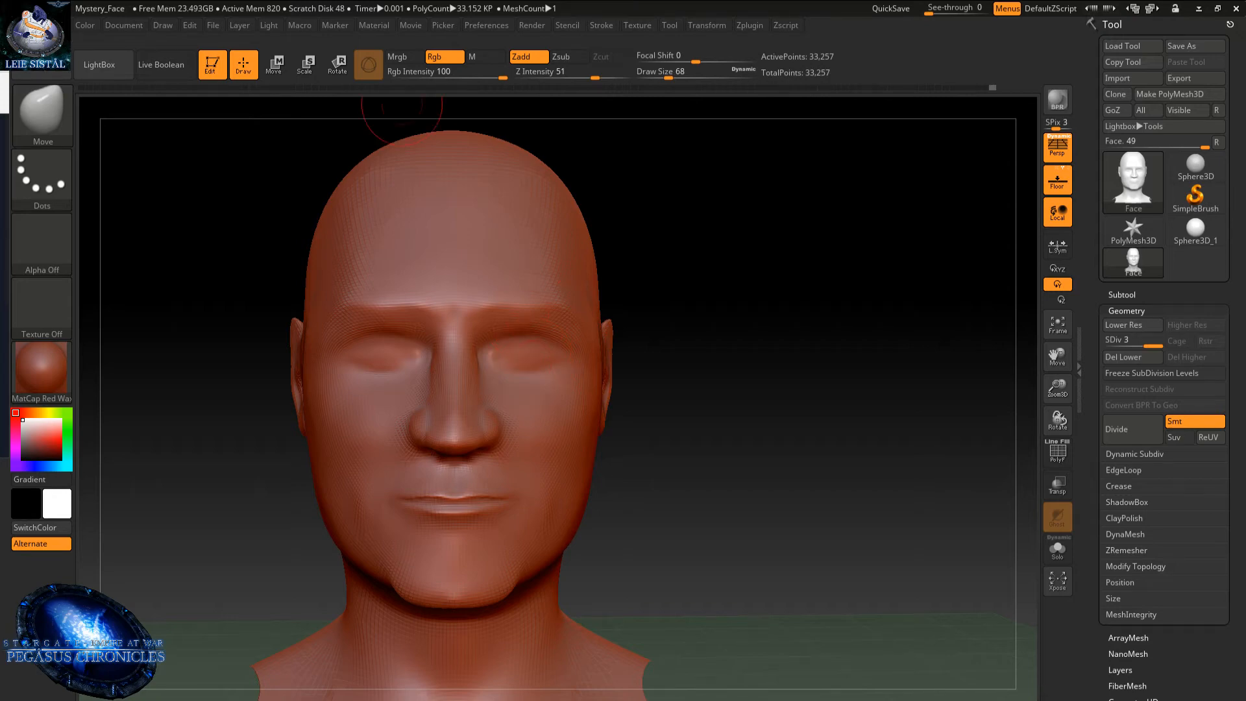
- Save the project as a new version named Mystery_Face2_01.ZPR
{"action": "left_click", "coordinate": [216, 26]}
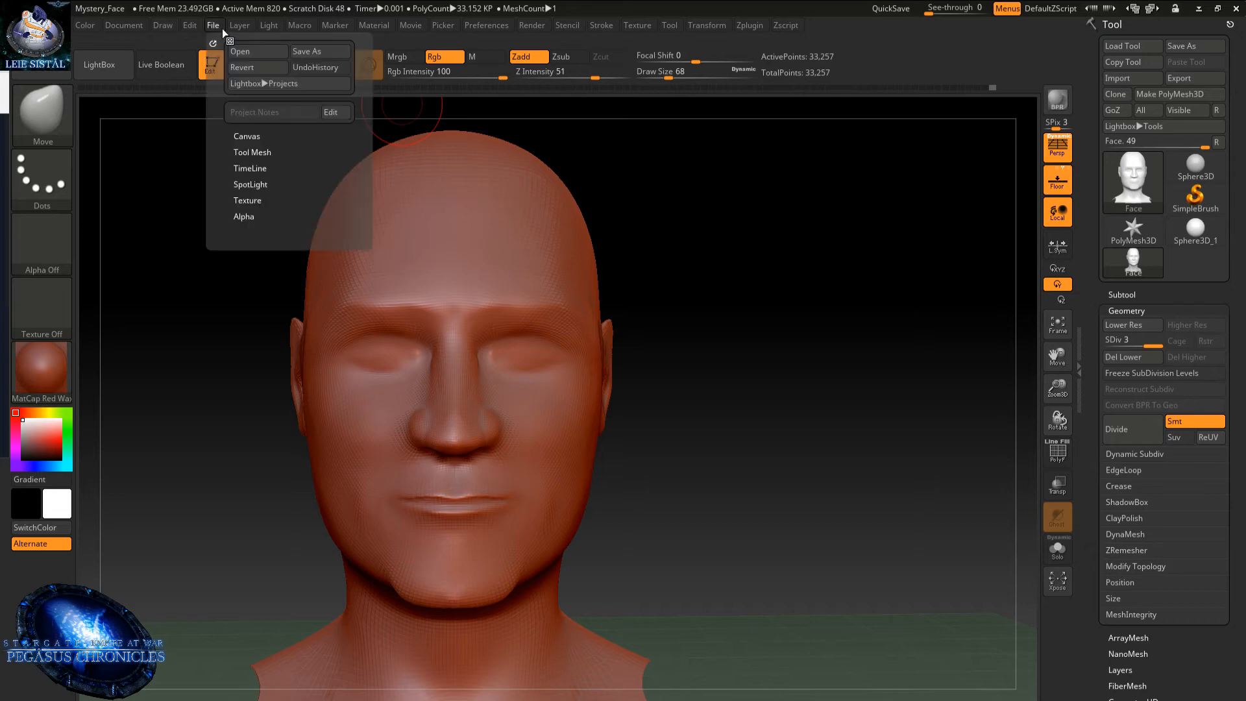
{"action": "left_click", "coordinate": [331, 57]}
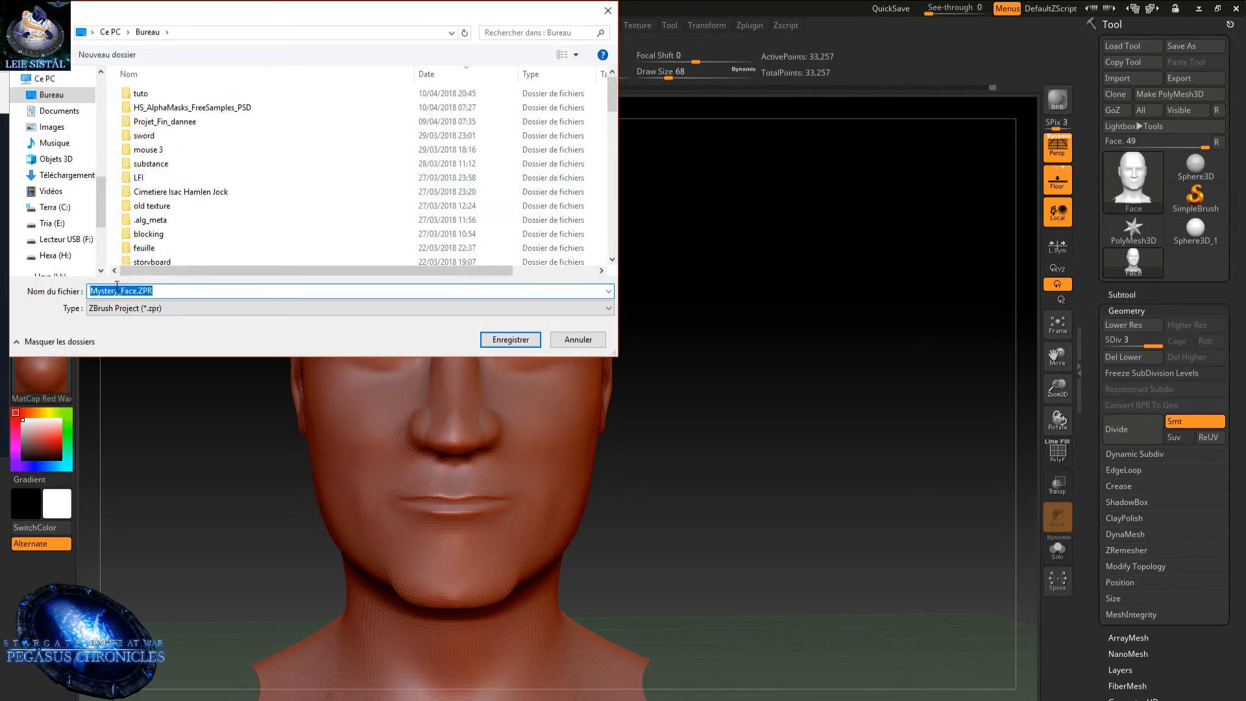
{"action": "left_click", "coordinate": [137, 293]}
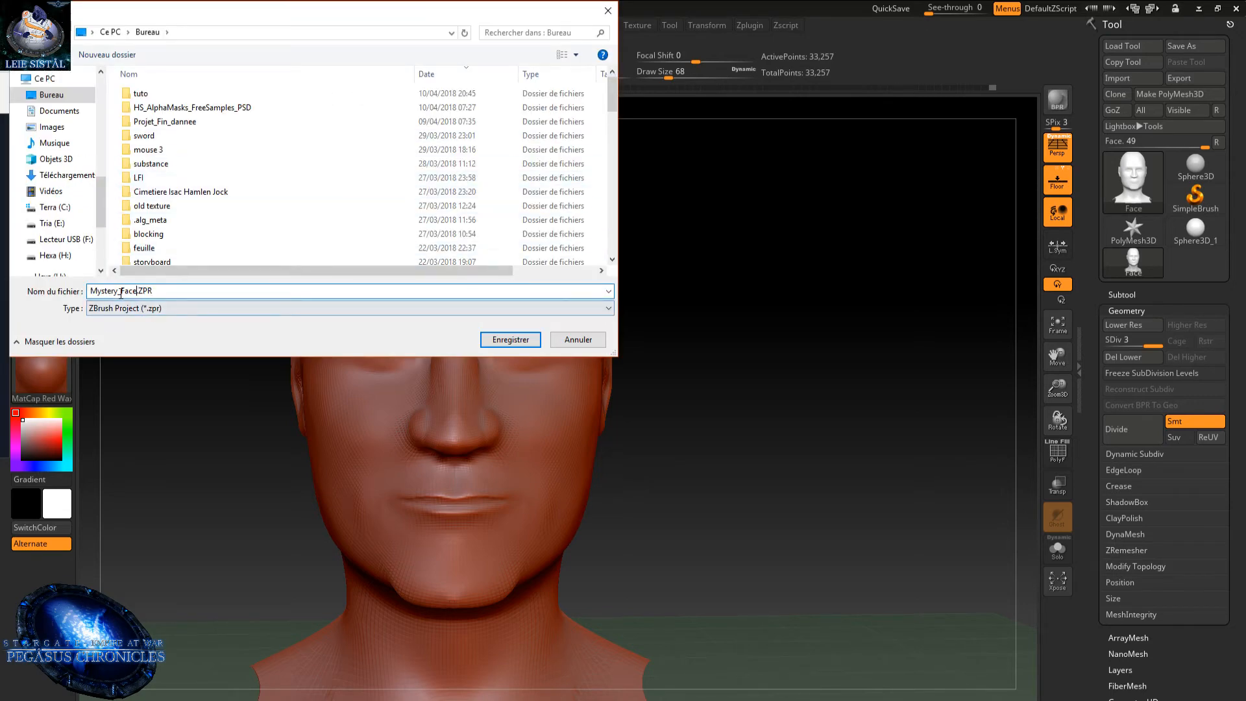
{"action": "type", "text": "2_01"}
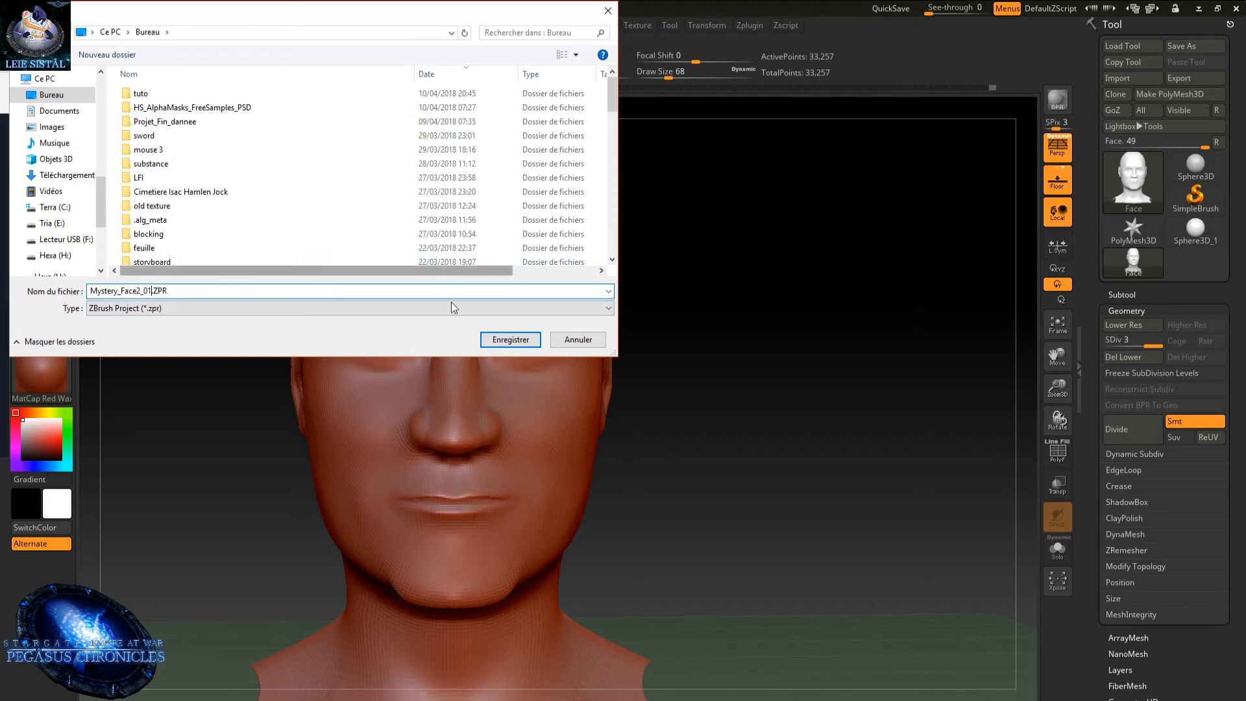
{"action": "left_click", "coordinate": [492, 337]}
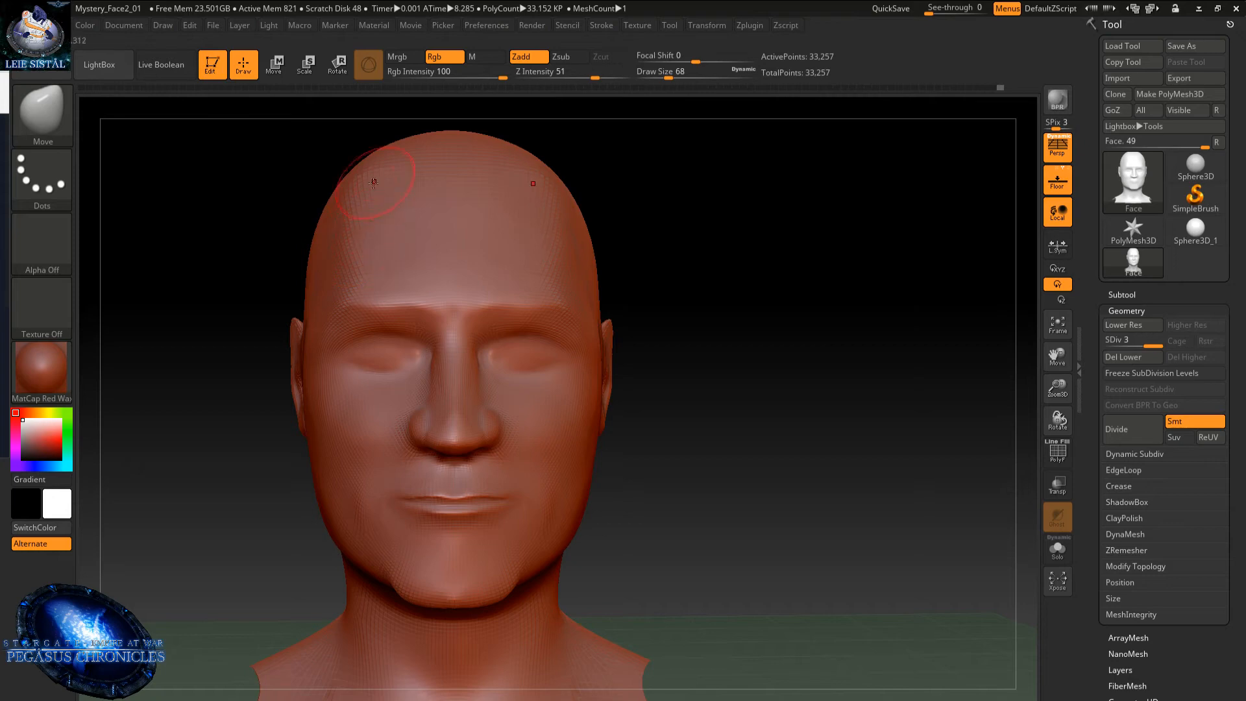
- Examine the head's proportions, ears and neck from the side, three-quarter and front views
{"action": "key", "text": "shift"}
{"action": "right_click_drag", "start_coordinate": [381, 336], "coordinate": [501, 355]}
{"action": "right_click_drag", "start_coordinate": [501, 355], "coordinate": [536, 351]}
{"action": "right_click_drag", "start_coordinate": [412, 354], "coordinate": [419, 220], "text": "alt"}
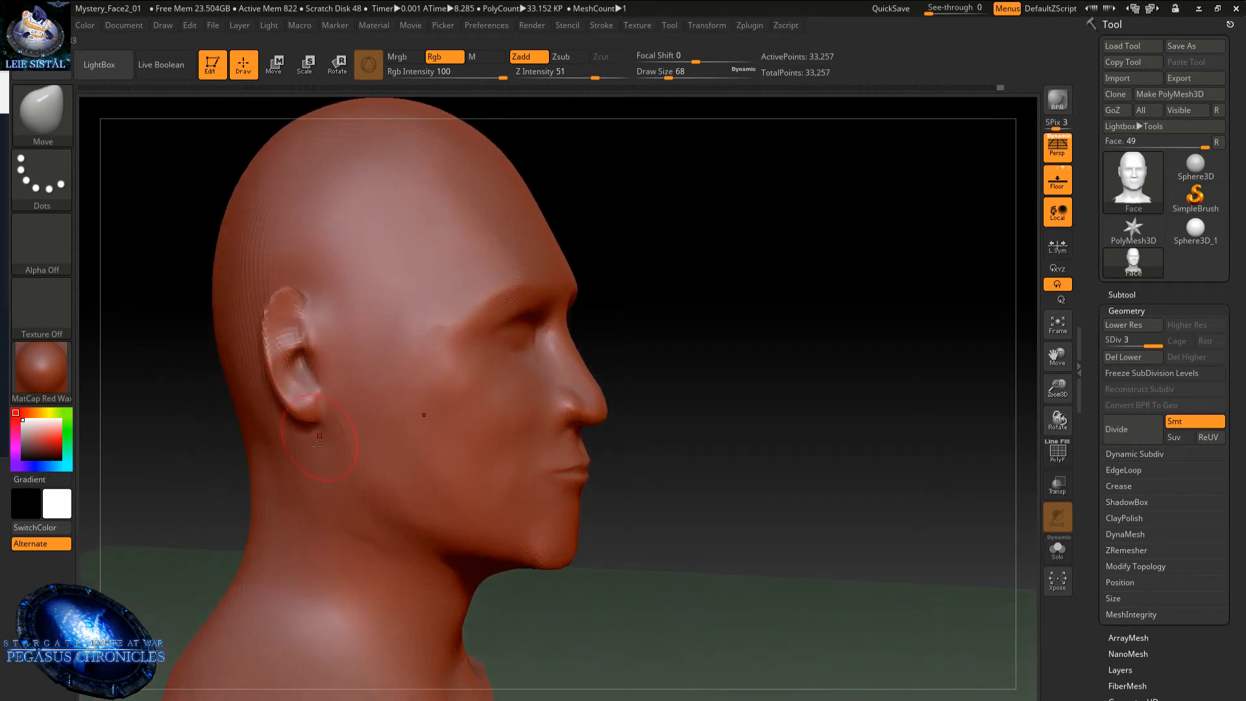
{"action": "key", "text": "shift"}
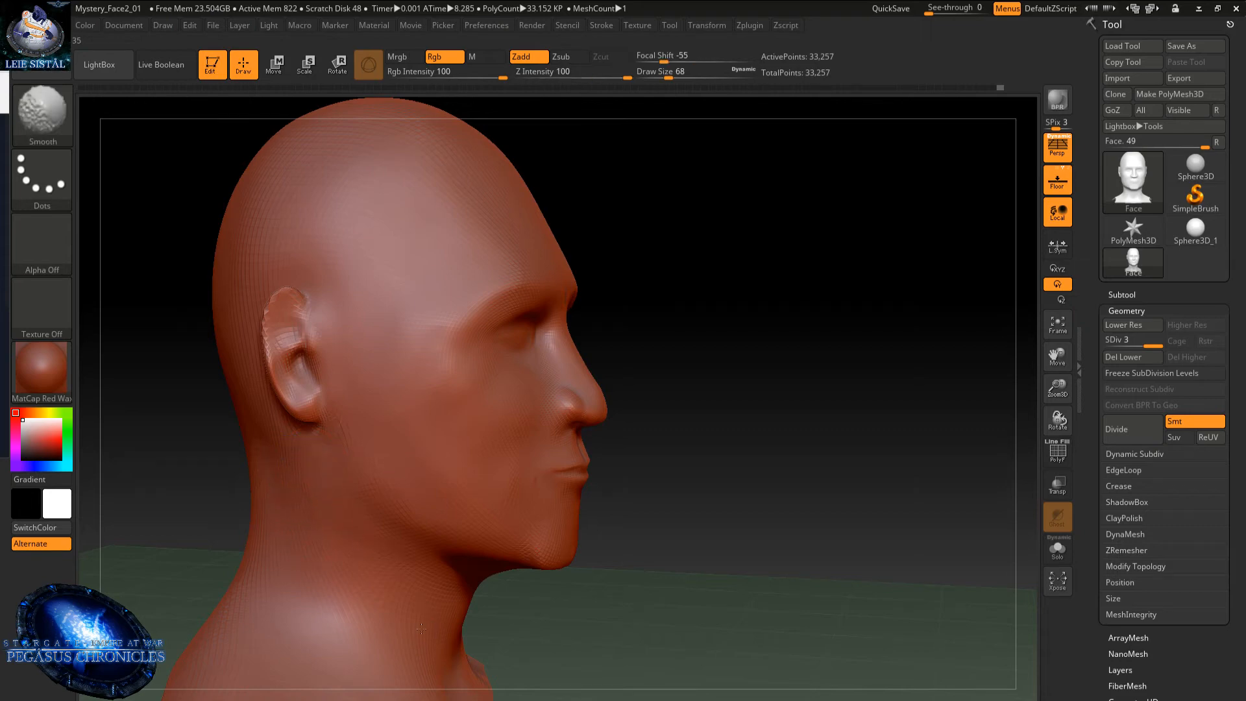
{"action": "right_click_drag", "start_coordinate": [337, 595], "coordinate": [298, 417], "text": "alt"}
{"action": "right_click_drag", "start_coordinate": [263, 170], "coordinate": [303, 321], "text": "alt"}
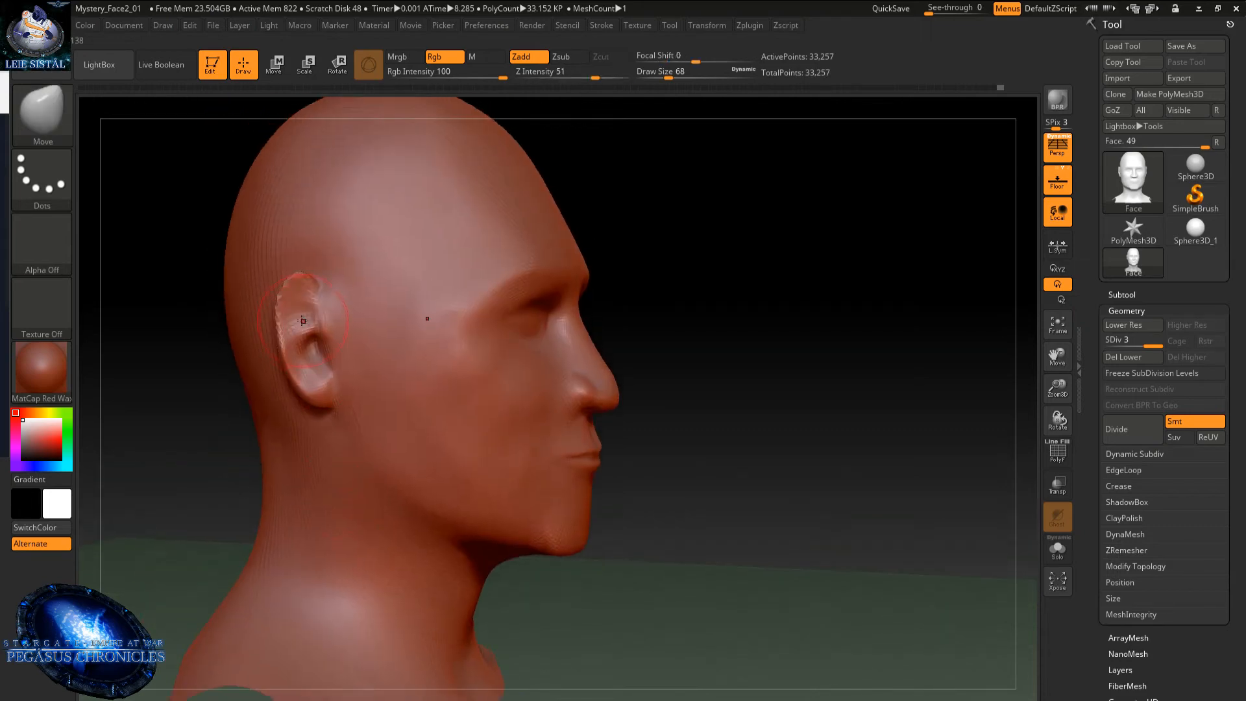
{"action": "key", "text": "shift"}
{"action": "right_click_drag", "start_coordinate": [392, 256], "coordinate": [384, 161], "text": "ctrl"}
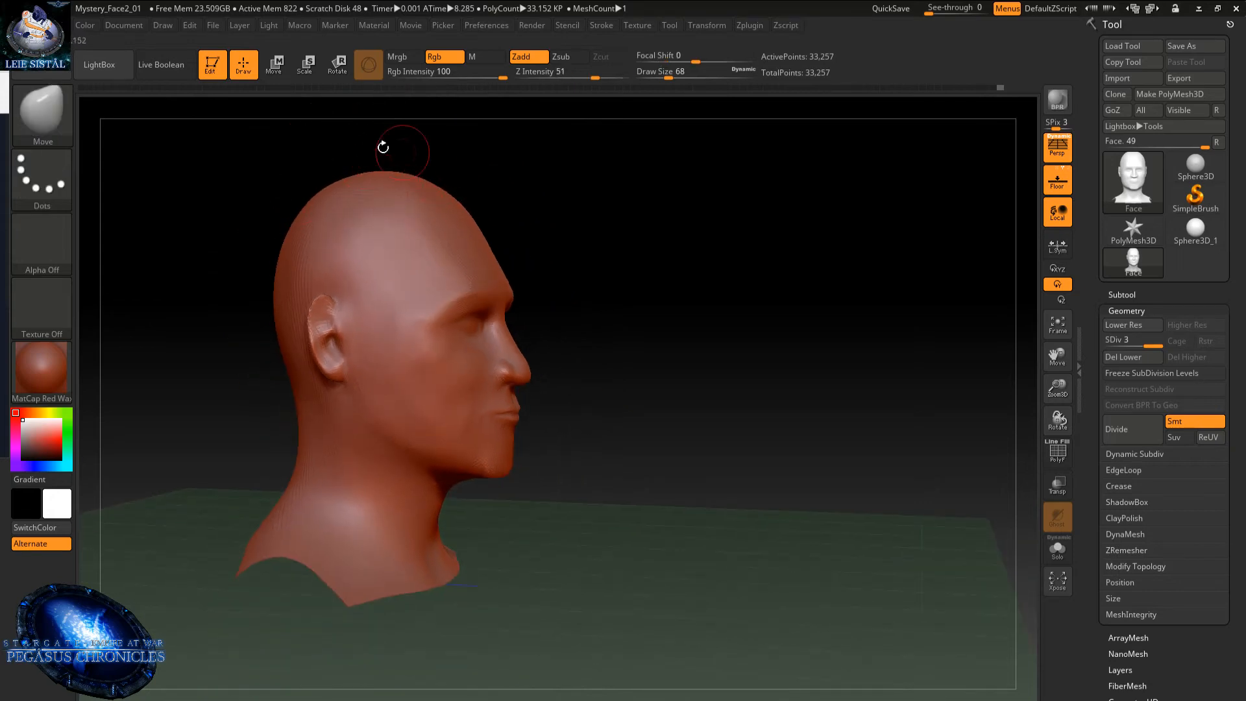
{"action": "right_click_drag", "start_coordinate": [357, 283], "coordinate": [363, 300], "text": "alt"}
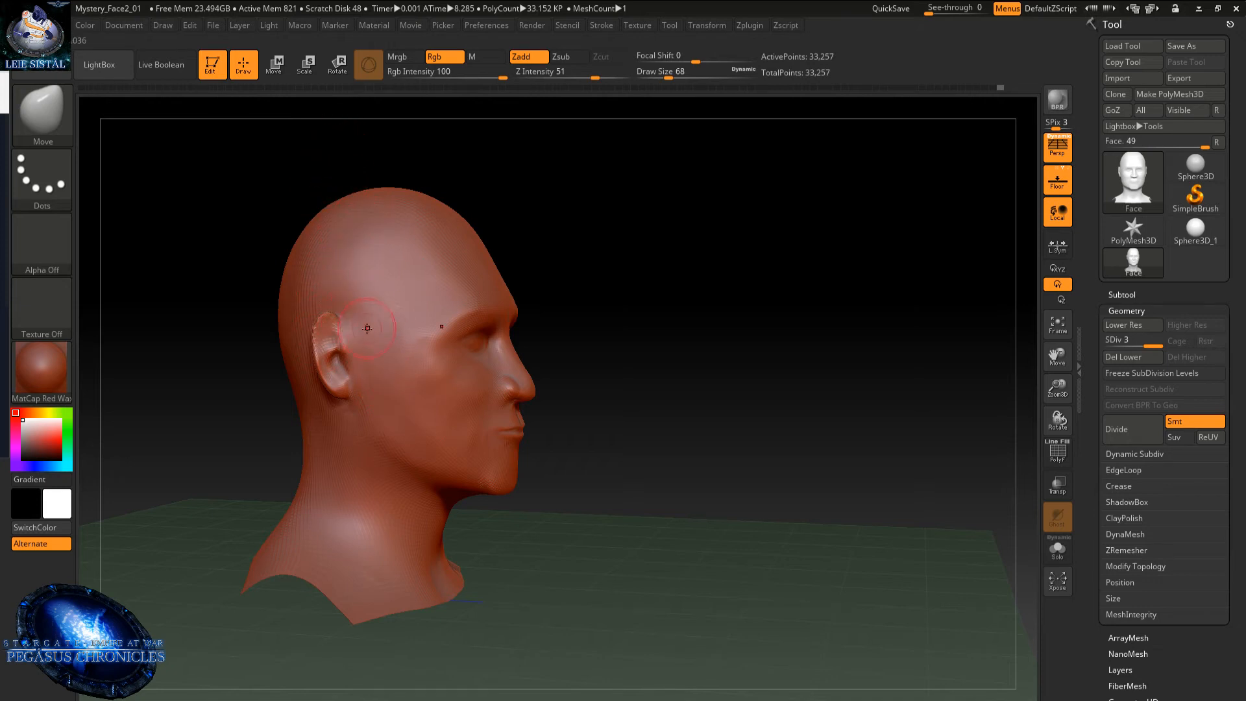
{"action": "right_click_drag", "start_coordinate": [356, 319], "coordinate": [406, 305]}
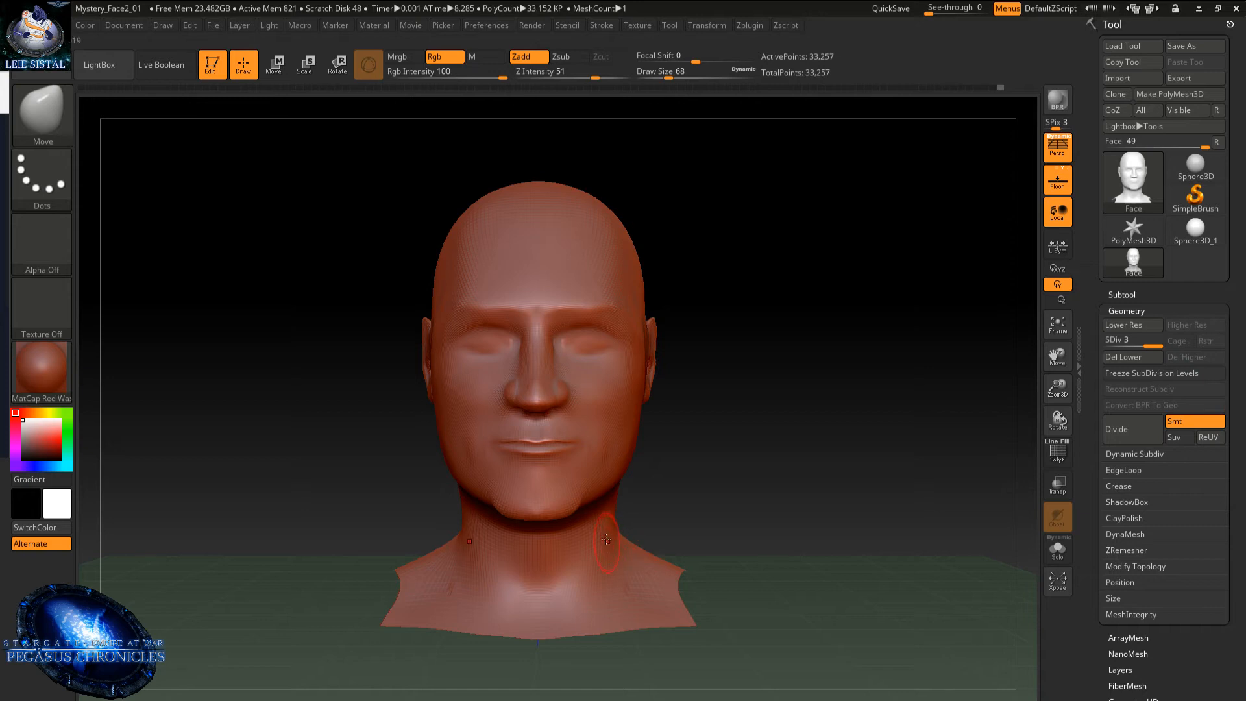
{"action": "right_click_drag", "start_coordinate": [606, 540], "coordinate": [566, 575], "text": "alt"}
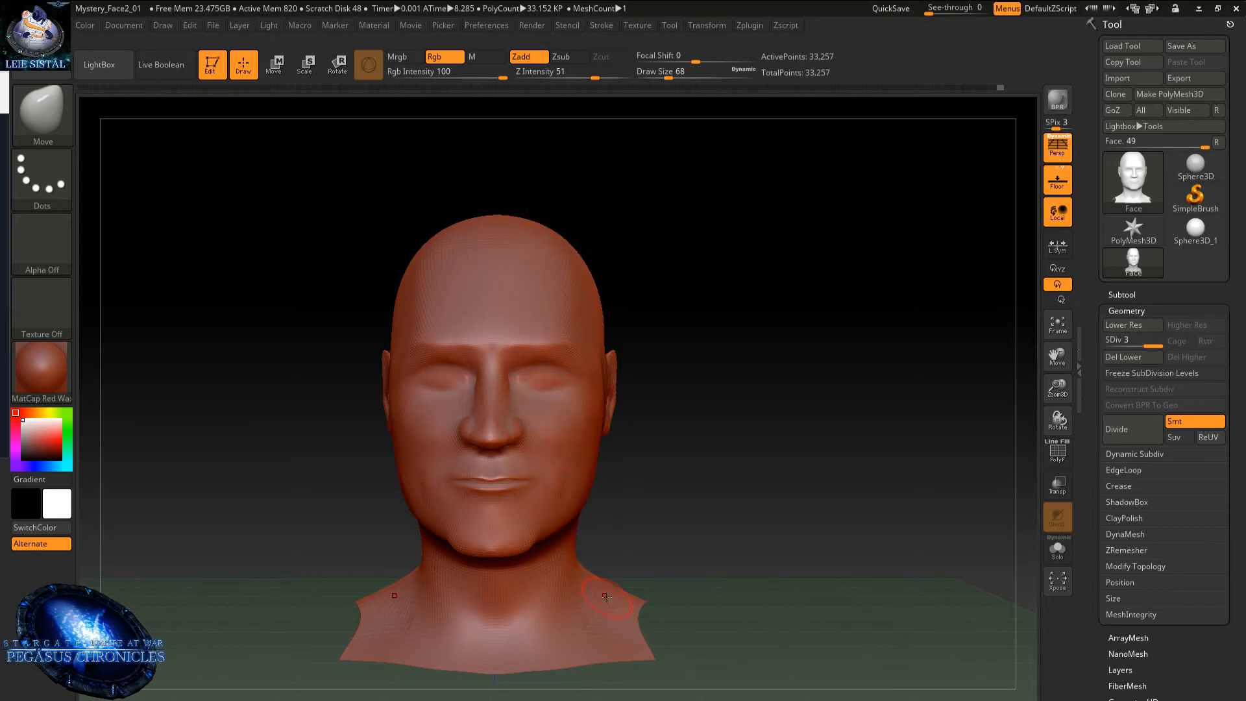
{"action": "mouse_move", "coordinate": [608, 568]}
{"action": "left_mouse_down"}
{"action": "mouse_move", "coordinate": [766, 568]}
{"action": "mouse_move", "coordinate": [599, 567]}
{"action": "left_mouse_up"}
{"action": "right_click_drag", "start_coordinate": [525, 548], "coordinate": [527, 533]}
{"action": "key", "text": "shift"}
{"action": "left_click_drag", "start_coordinate": [527, 533], "coordinate": [530, 547], "text": "shift"}
{"action": "mouse_move", "coordinate": [530, 547]}
{"action": "right_mouse_down"}
{"action": "mouse_move", "coordinate": [478, 525]}
{"action": "mouse_move", "coordinate": [460, 349]}
{"action": "mouse_move", "coordinate": [526, 409]}
{"action": "mouse_move", "coordinate": [460, 428]}
{"action": "mouse_move", "coordinate": [442, 495]}
{"action": "mouse_move", "coordinate": [433, 362]}
{"action": "mouse_move", "coordinate": [433, 562]}
{"action": "right_mouse_up"}
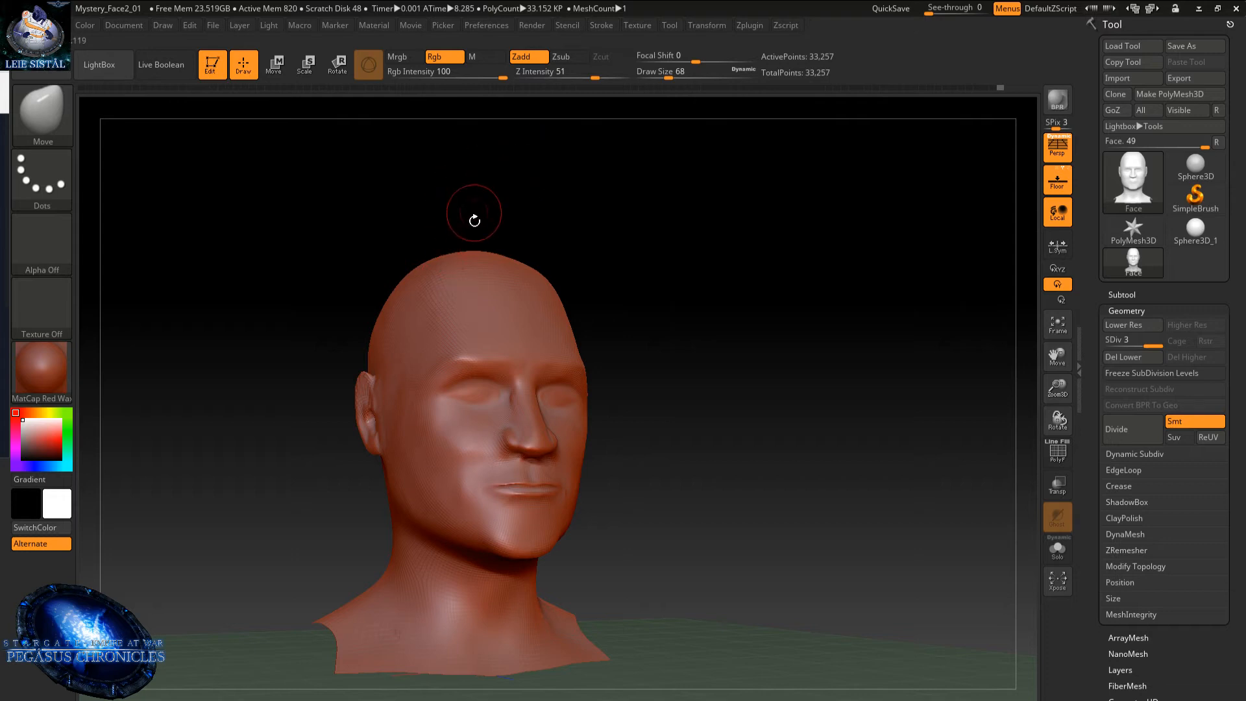
{"action": "left_click_drag", "start_coordinate": [476, 185], "coordinate": [489, 279]}
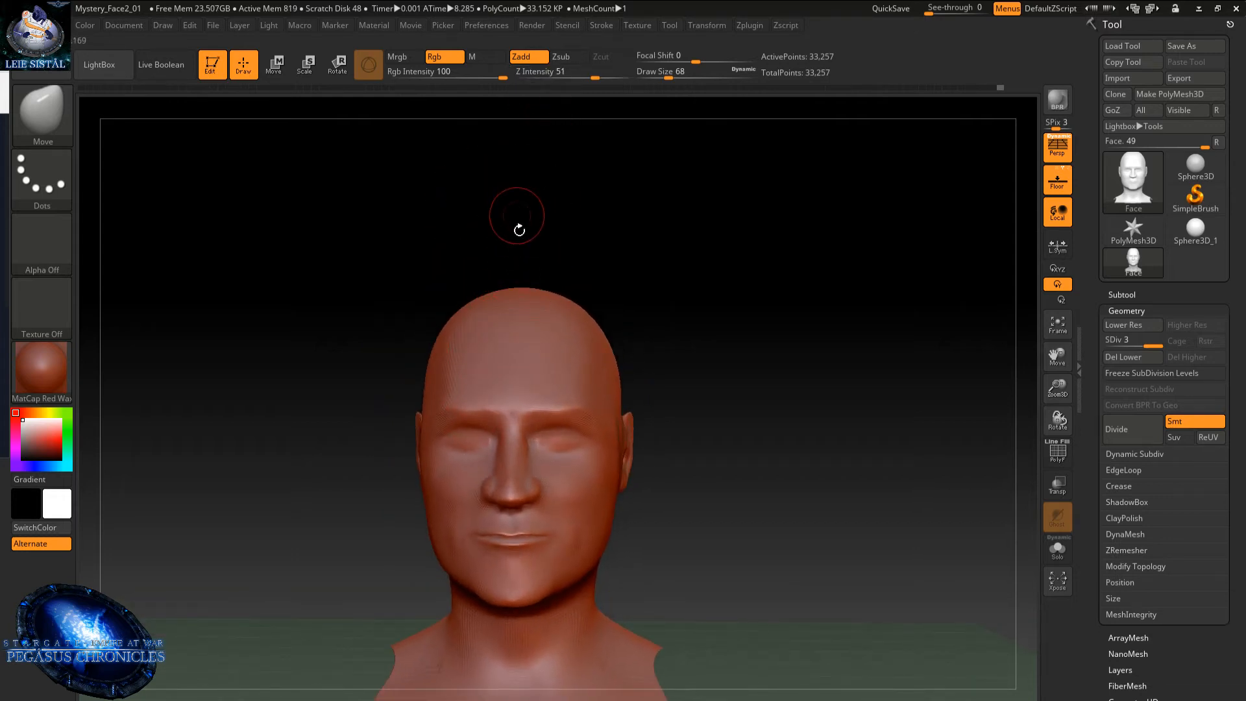
{"action": "left_click_drag", "start_coordinate": [492, 280], "coordinate": [536, 266]}
{"action": "right_click", "coordinate": [536, 303]}
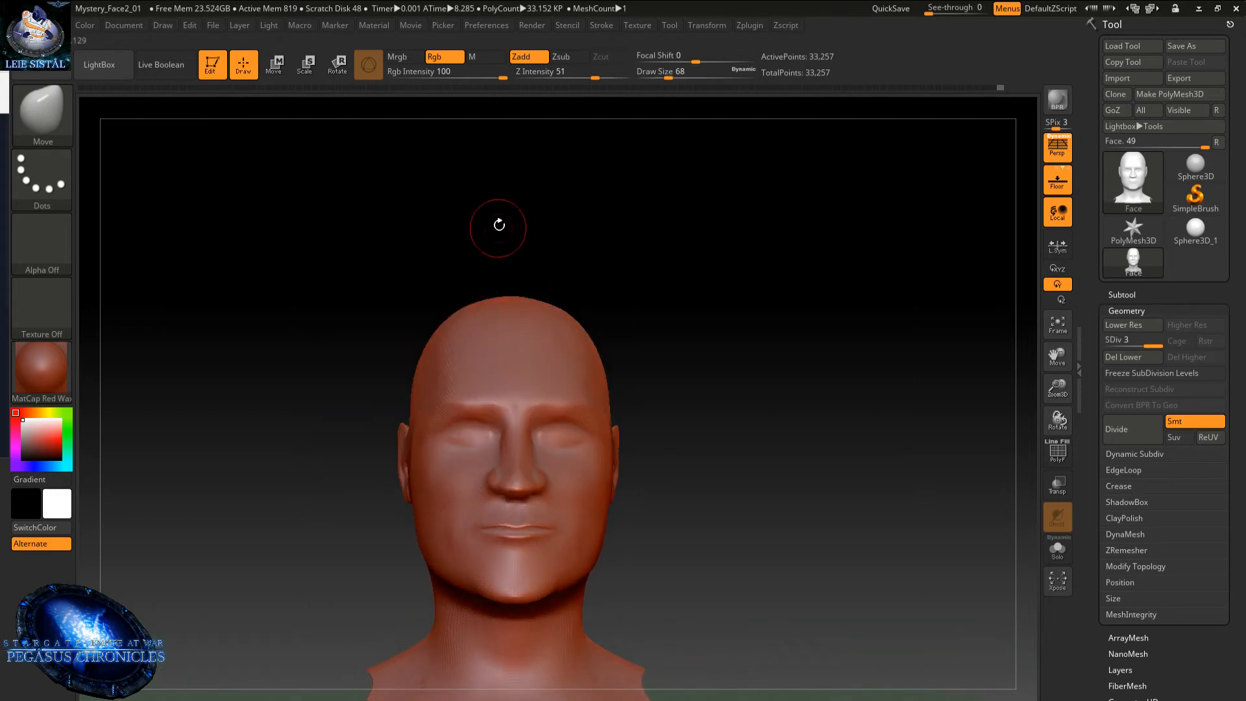
{"action": "right_click_drag", "start_coordinate": [515, 363], "coordinate": [536, 278], "text": "alt"}
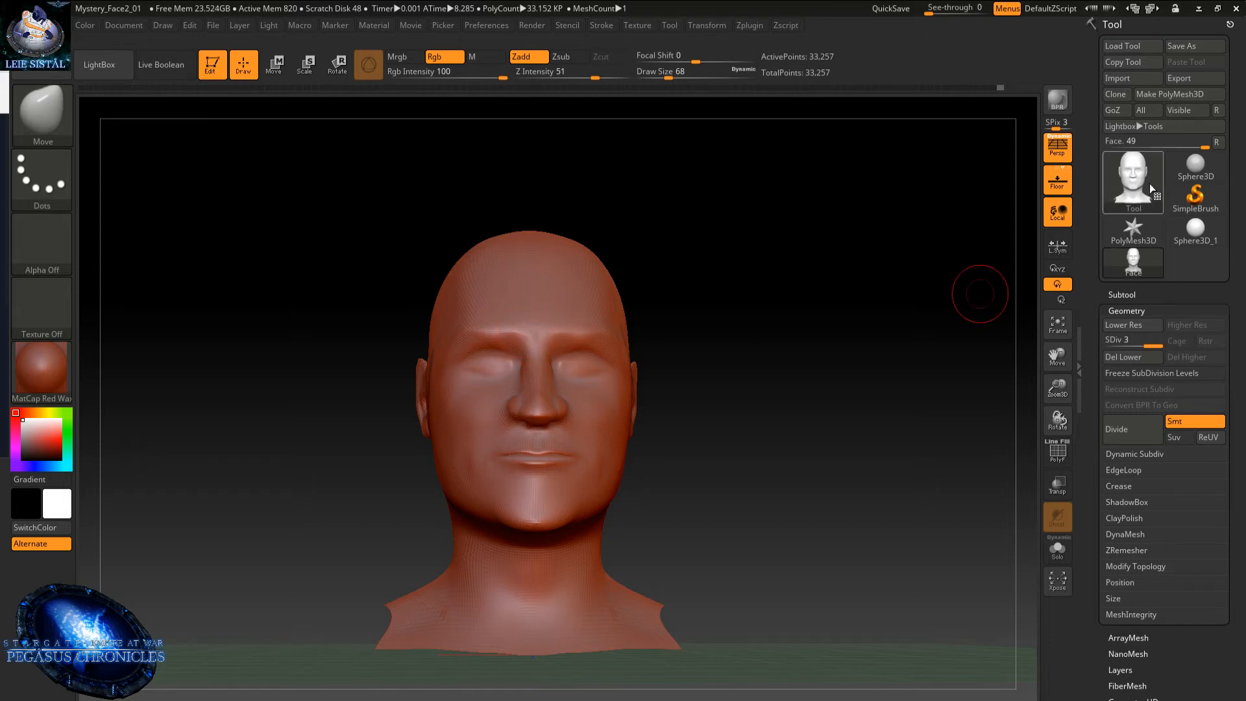
- Insert a Sphere3D as a new subtool alongside the Face subtool
{"action": "left_click", "coordinate": [1129, 295]}
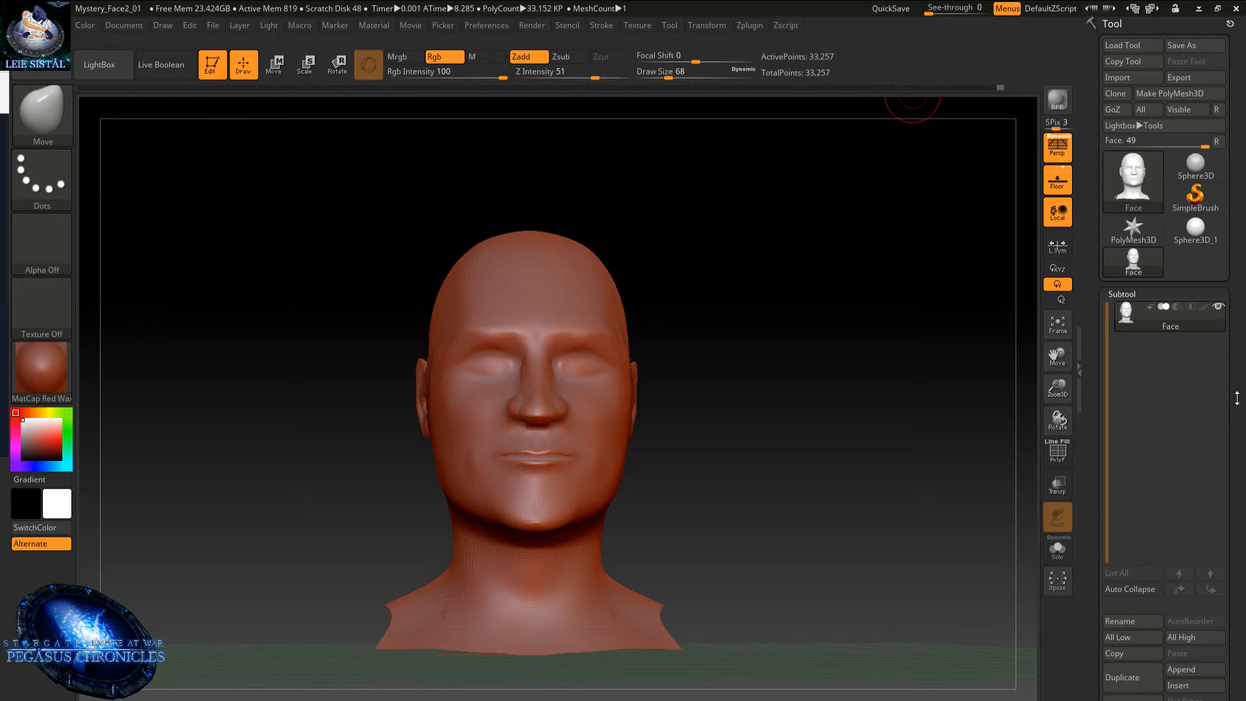
{"action": "scroll", "coordinate": [1237, 398], "scroll_direction": "down", "scroll_amount": 3}
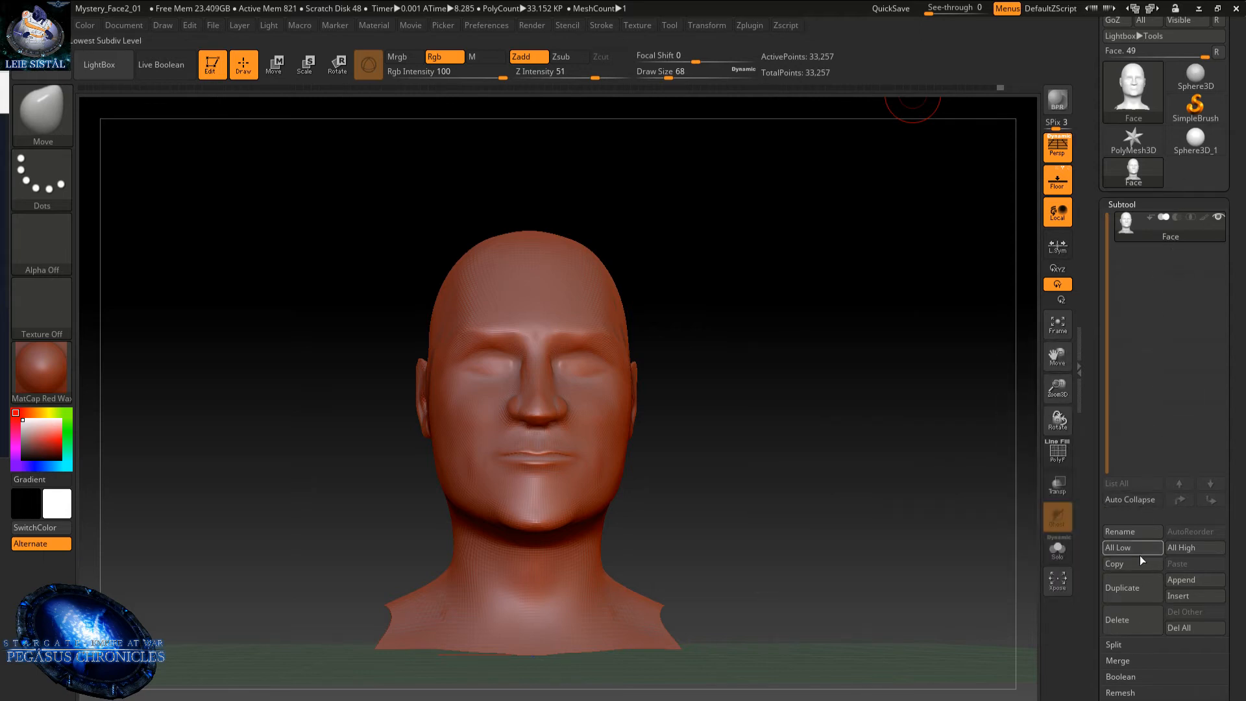
{"action": "left_click", "coordinate": [1178, 596]}
{"action": "left_click", "coordinate": [625, 503]}
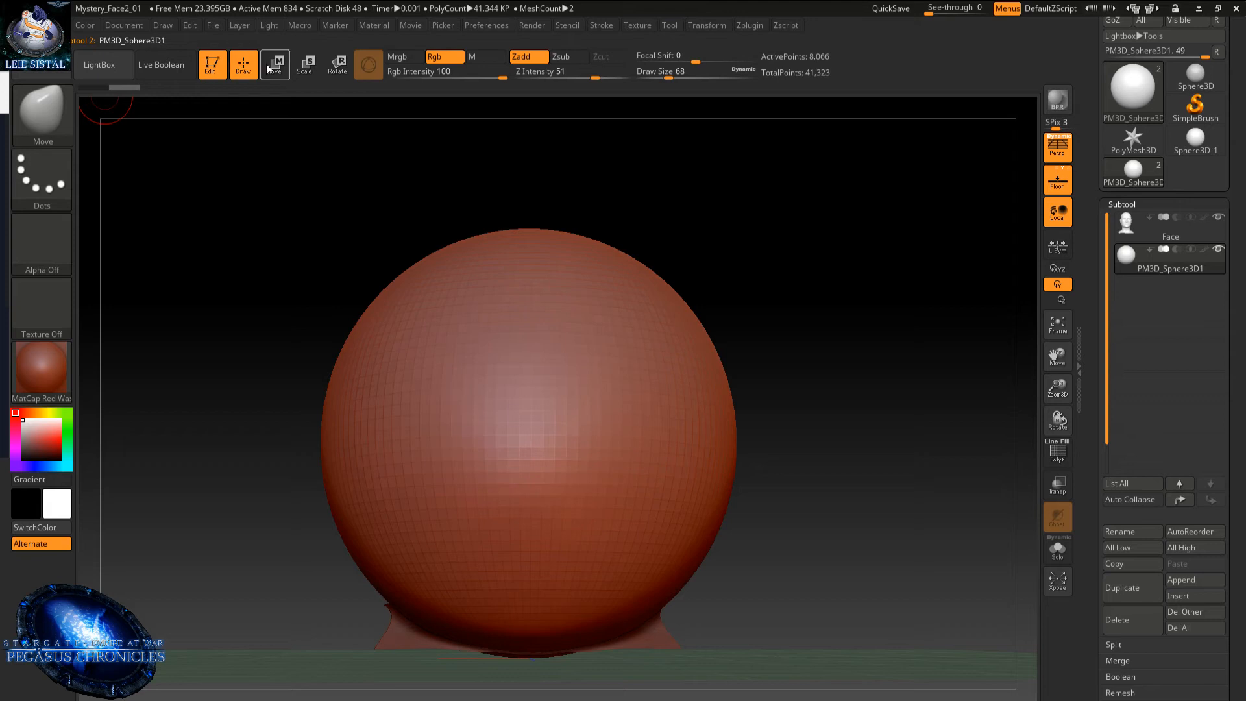
- Scale the sphere down uniformly to about the head's width and move it up onto the top of the skull
{"action": "left_click", "coordinate": [307, 64]}
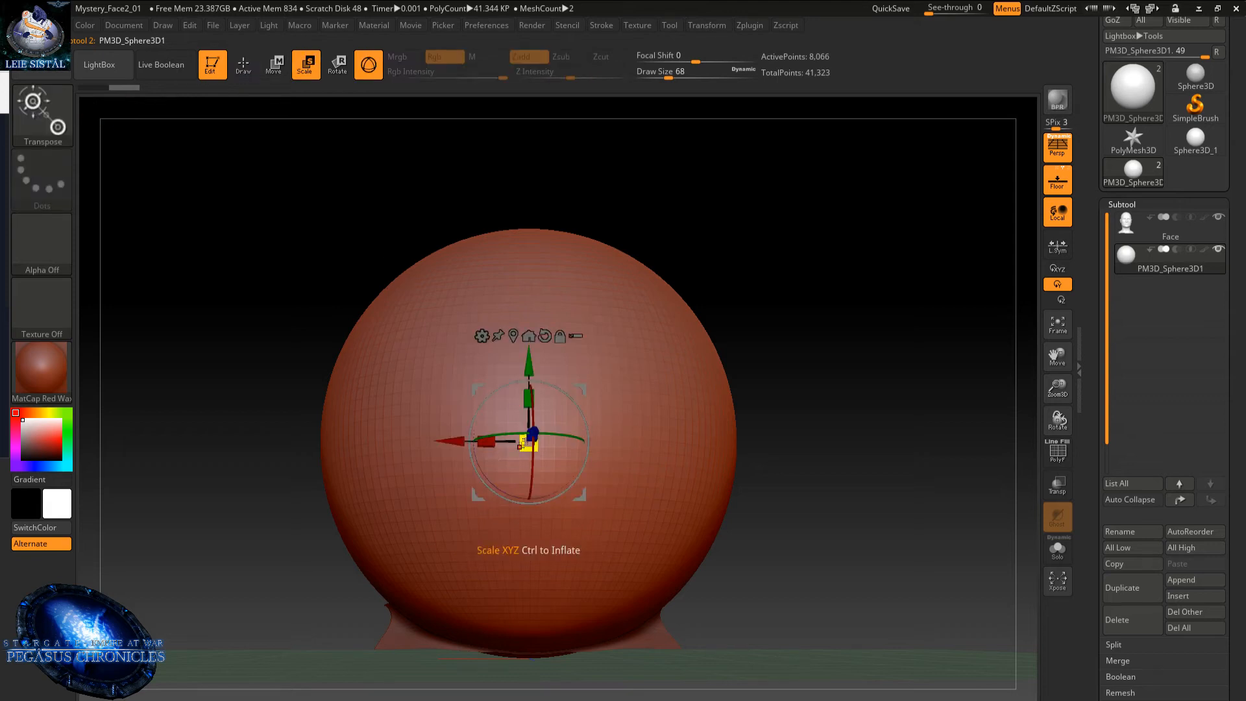
{"action": "left_click", "coordinate": [524, 442]}
{"action": "left_click_drag", "start_coordinate": [524, 442], "coordinate": [619, 368]}
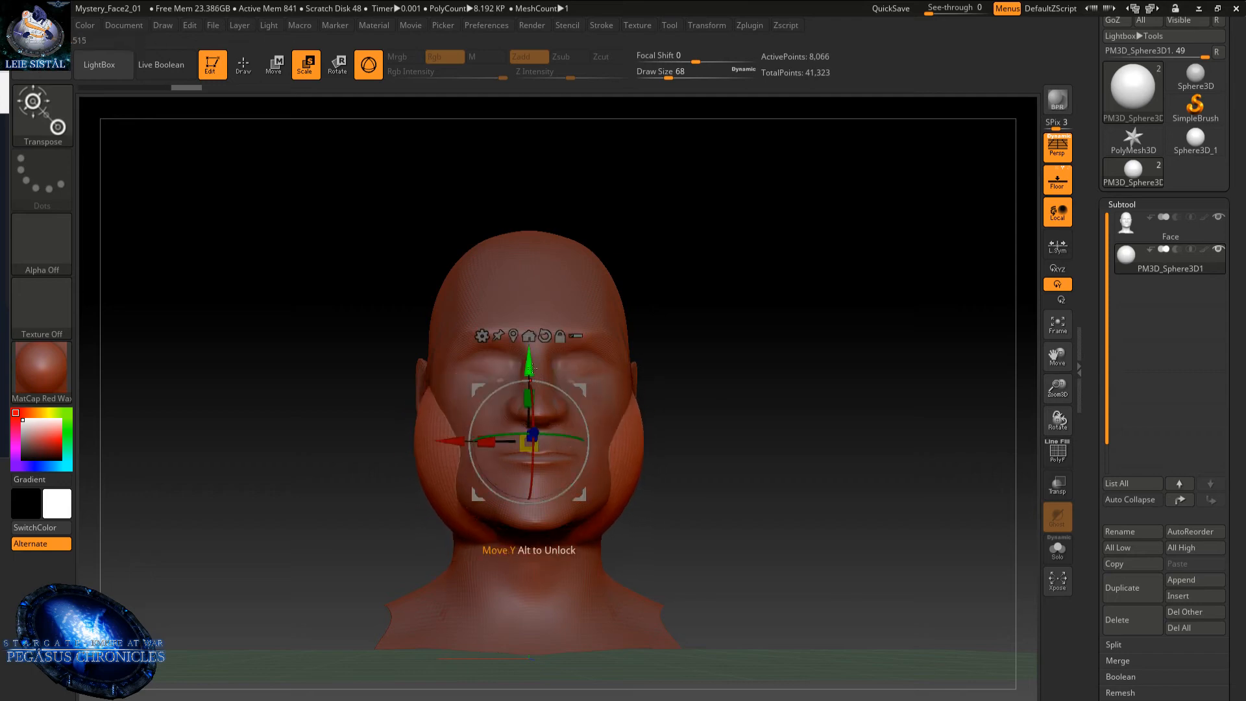
{"action": "left_click_drag", "start_coordinate": [530, 368], "coordinate": [532, 305]}
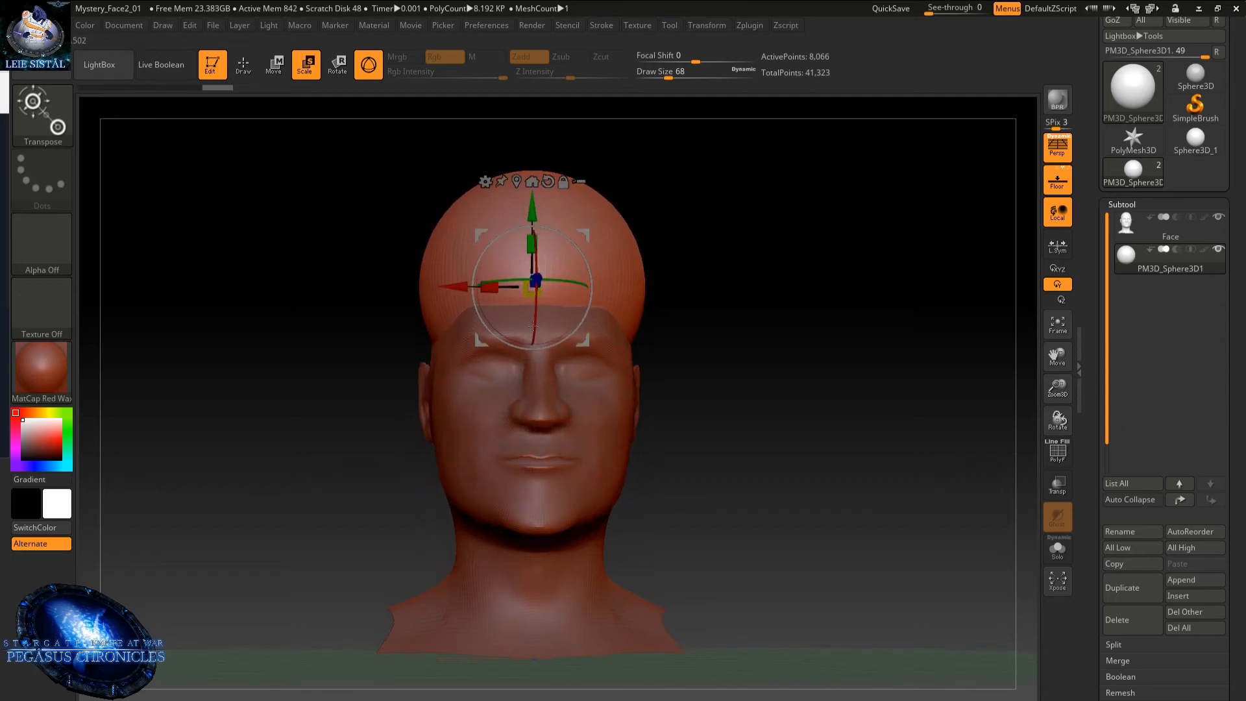
- Flatten the sphere vertically into a cap shape on top of the head as the hair base
{"action": "right_click_drag", "start_coordinate": [533, 326], "coordinate": [700, 338]}
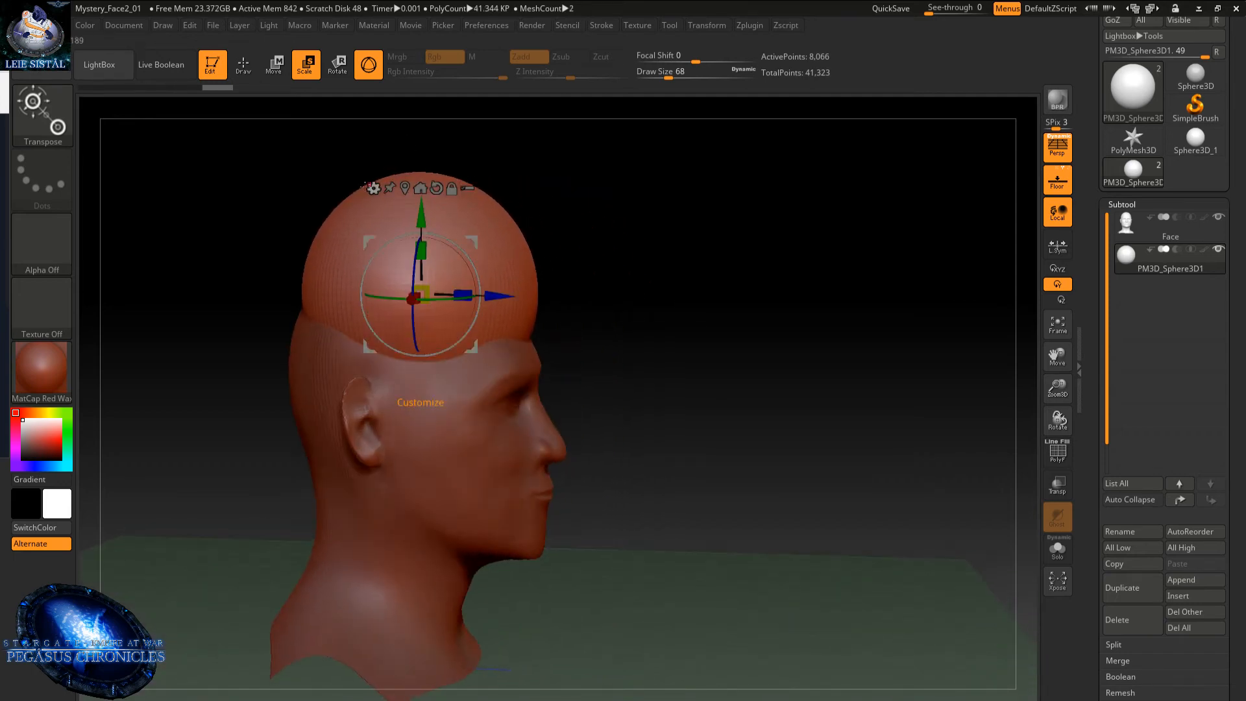
{"action": "left_click_drag", "start_coordinate": [425, 249], "coordinate": [423, 285]}
{"action": "right_click_drag", "start_coordinate": [423, 298], "coordinate": [364, 307]}
{"action": "left_click_drag", "start_coordinate": [364, 308], "coordinate": [448, 256]}
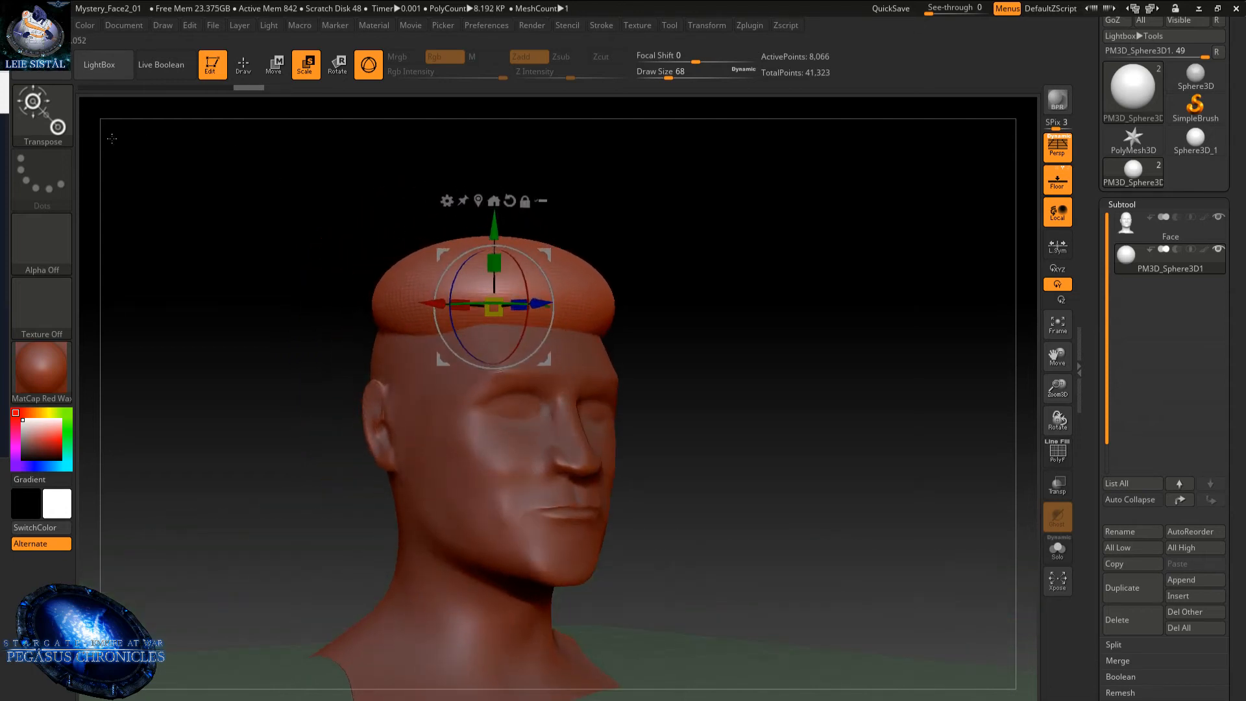
- Build up the hair mass over the front, sides and back of the head with ClayBuildup at Draw Size 280
{"action": "left_click", "coordinate": [253, 66]}
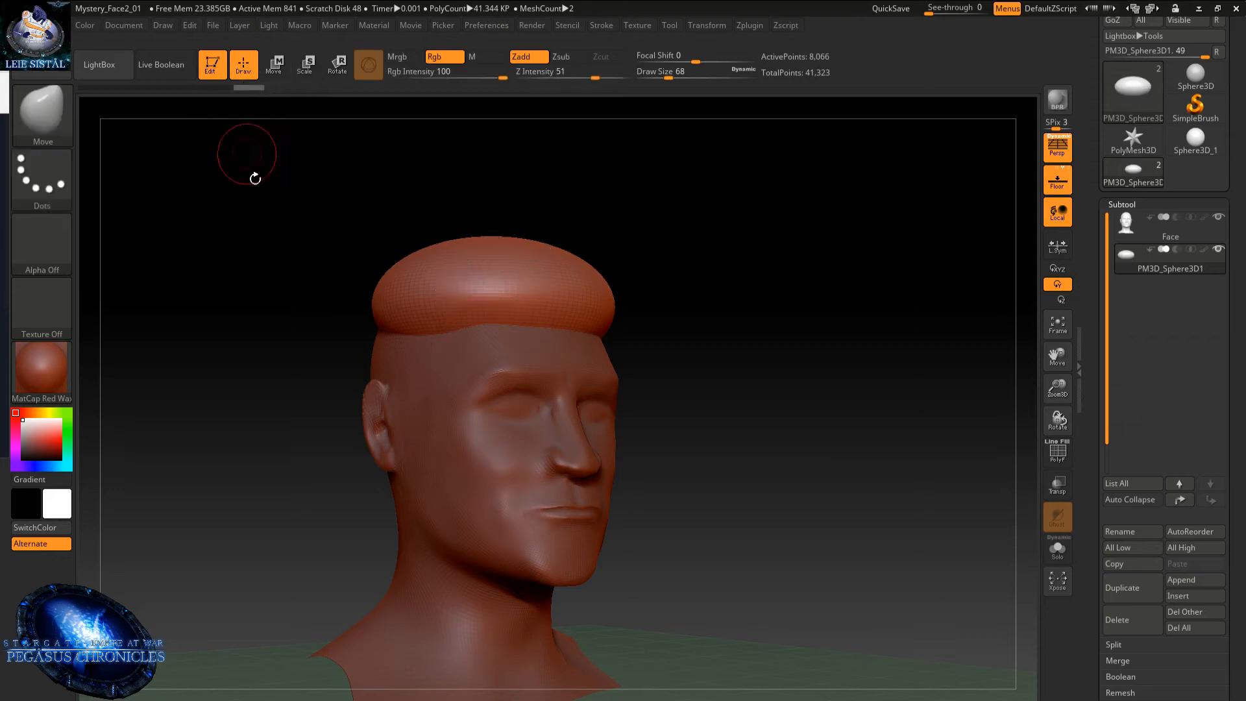
{"action": "left_click_drag", "start_coordinate": [255, 175], "coordinate": [425, 298]}
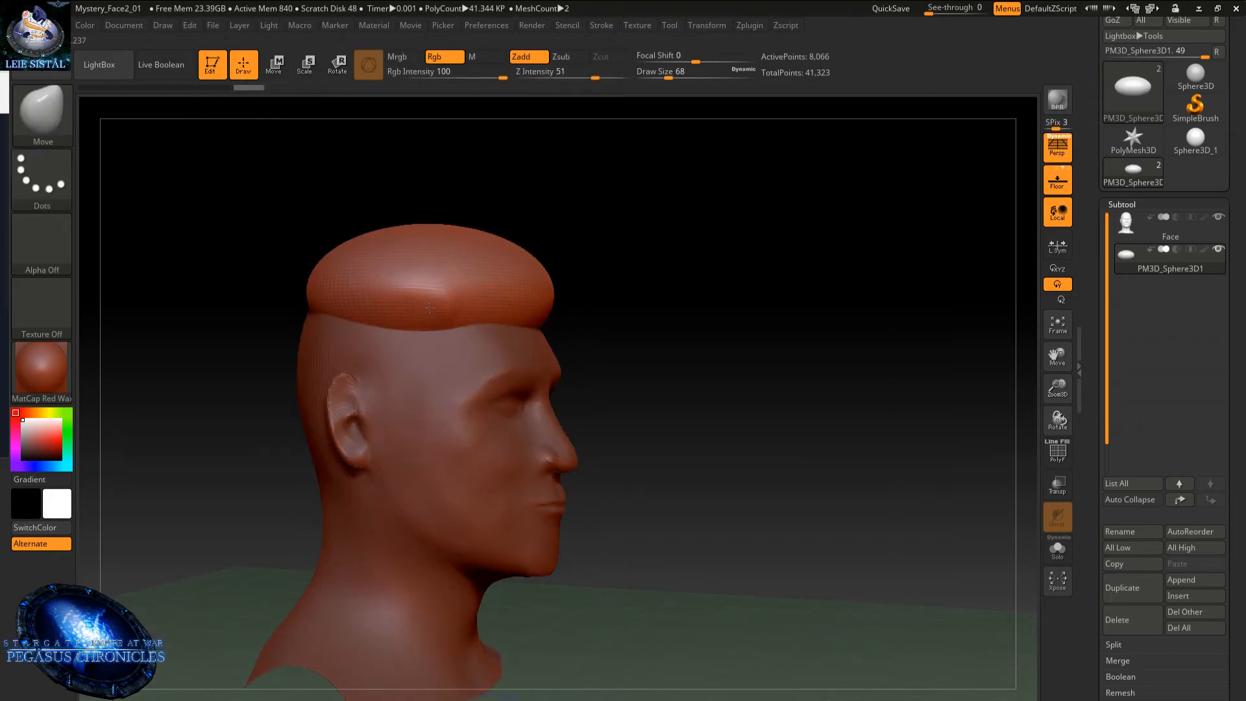
{"action": "left_click", "coordinate": [65, 110]}
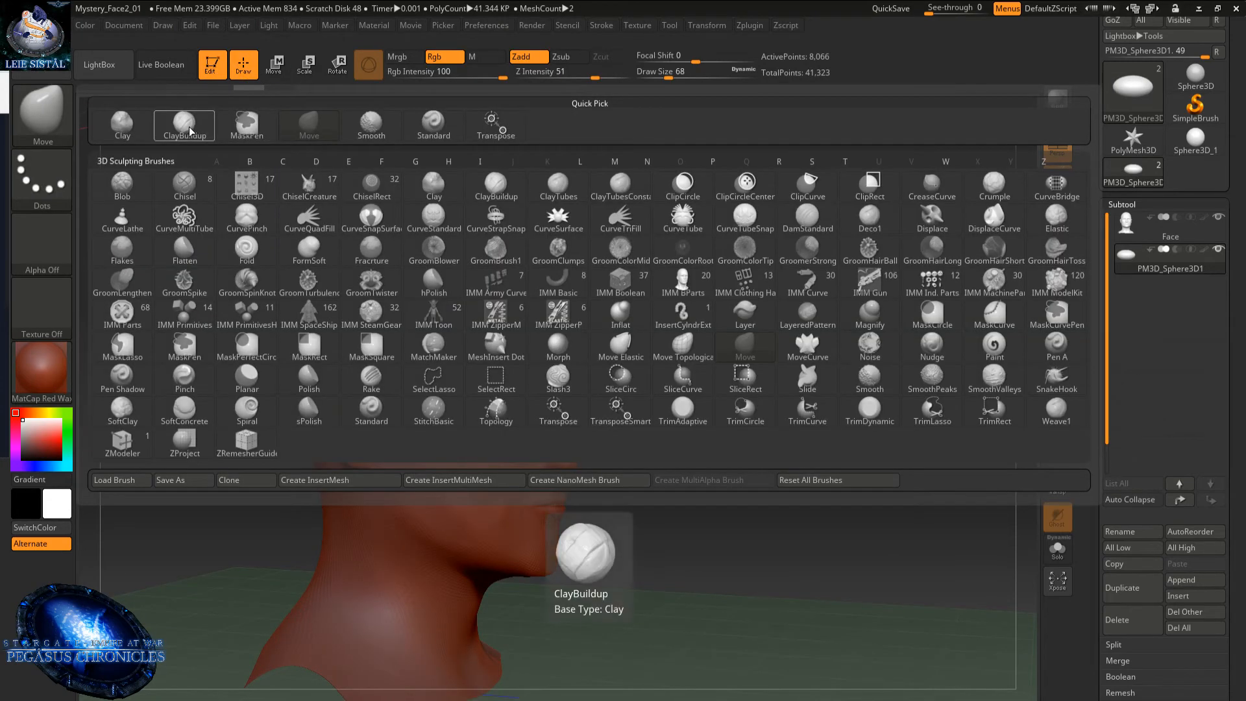
{"action": "left_click", "coordinate": [189, 130]}
{"action": "key", "text": "space"}
{"action": "mouse_move", "coordinate": [417, 275]}
{"action": "left_mouse_down"}
{"action": "mouse_move", "coordinate": [454, 275]}
{"action": "mouse_move", "coordinate": [415, 316]}
{"action": "left_mouse_up"}
{"action": "left_click_drag", "start_coordinate": [488, 271], "coordinate": [412, 292], "text": "alt"}
{"action": "right_click_drag", "start_coordinate": [462, 286], "coordinate": [394, 352]}
{"action": "mouse_move", "coordinate": [393, 351]}
{"action": "left_mouse_down"}
{"action": "mouse_move", "coordinate": [454, 286]}
{"action": "mouse_move", "coordinate": [486, 292]}
{"action": "left_mouse_up"}
{"action": "right_click_drag", "start_coordinate": [486, 292], "coordinate": [422, 325]}
{"action": "left_click_drag", "start_coordinate": [606, 305], "coordinate": [565, 269], "text": "alt"}
{"action": "right_click_drag", "start_coordinate": [565, 277], "coordinate": [475, 286]}
{"action": "mouse_move", "coordinate": [580, 293]}
{"action": "left_mouse_down"}
{"action": "mouse_move", "coordinate": [528, 286]}
{"action": "mouse_move", "coordinate": [630, 390]}
{"action": "mouse_move", "coordinate": [675, 415]}
{"action": "mouse_move", "coordinate": [730, 539]}
{"action": "left_mouse_up"}
{"action": "left_click_drag", "start_coordinate": [704, 446], "coordinate": [689, 480]}
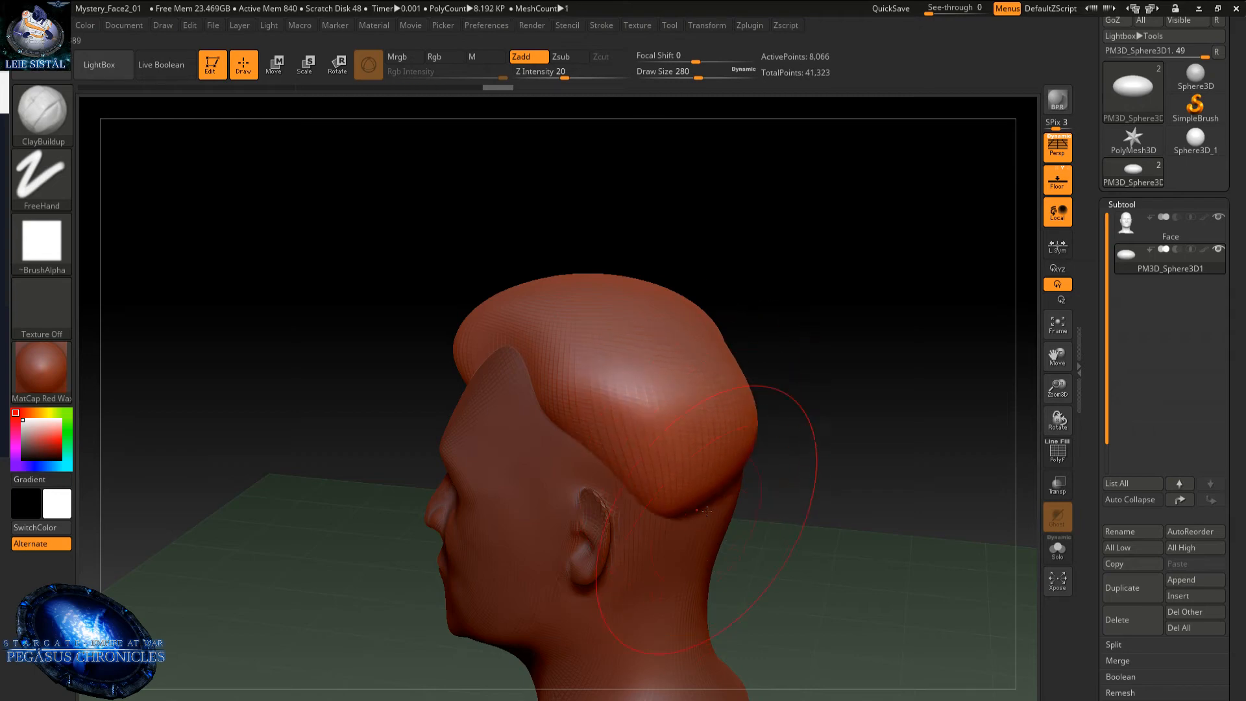
- Extend the hair down the right rear of the head toward the nape with ClayBuildup, reducing the Draw Size to 154
{"action": "right_click_drag", "start_coordinate": [689, 480], "coordinate": [609, 436]}
{"action": "key", "text": "space"}
{"action": "left_click", "coordinate": [654, 423]}
{"action": "left_click_drag", "start_coordinate": [591, 380], "coordinate": [628, 434]}
{"action": "key", "text": "space"}
{"action": "left_click_drag", "start_coordinate": [691, 401], "coordinate": [708, 402]}
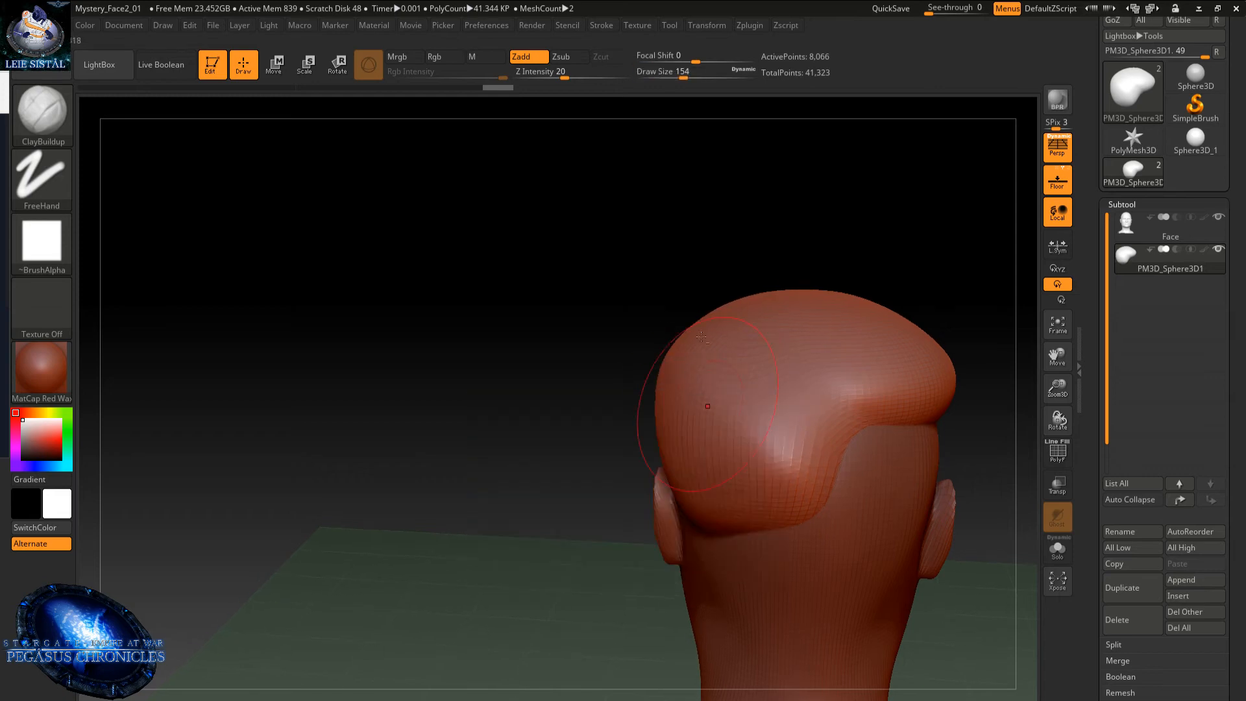
{"action": "left_click_drag", "start_coordinate": [681, 292], "coordinate": [473, 212], "text": "alt"}
{"action": "mouse_move", "coordinate": [610, 195]}
{"action": "left_mouse_down"}
{"action": "mouse_move", "coordinate": [558, 245]}
{"action": "mouse_move", "coordinate": [570, 251]}
{"action": "left_mouse_up"}
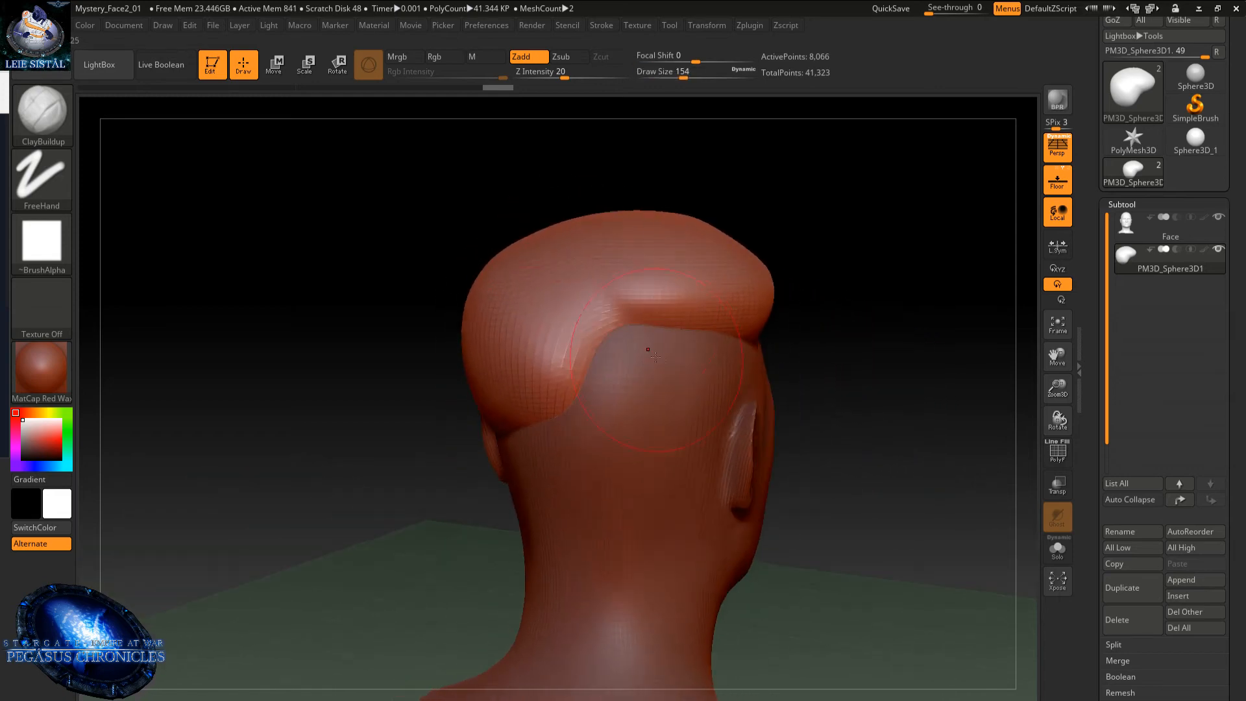
{"action": "mouse_move", "coordinate": [632, 305]}
{"action": "left_mouse_down"}
{"action": "mouse_move", "coordinate": [639, 383]}
{"action": "mouse_move", "coordinate": [662, 396]}
{"action": "left_mouse_up"}
{"action": "left_click_drag", "start_coordinate": [699, 301], "coordinate": [675, 418]}
{"action": "left_click_drag", "start_coordinate": [602, 369], "coordinate": [622, 434]}
{"action": "left_click_drag", "start_coordinate": [565, 343], "coordinate": [581, 431]}
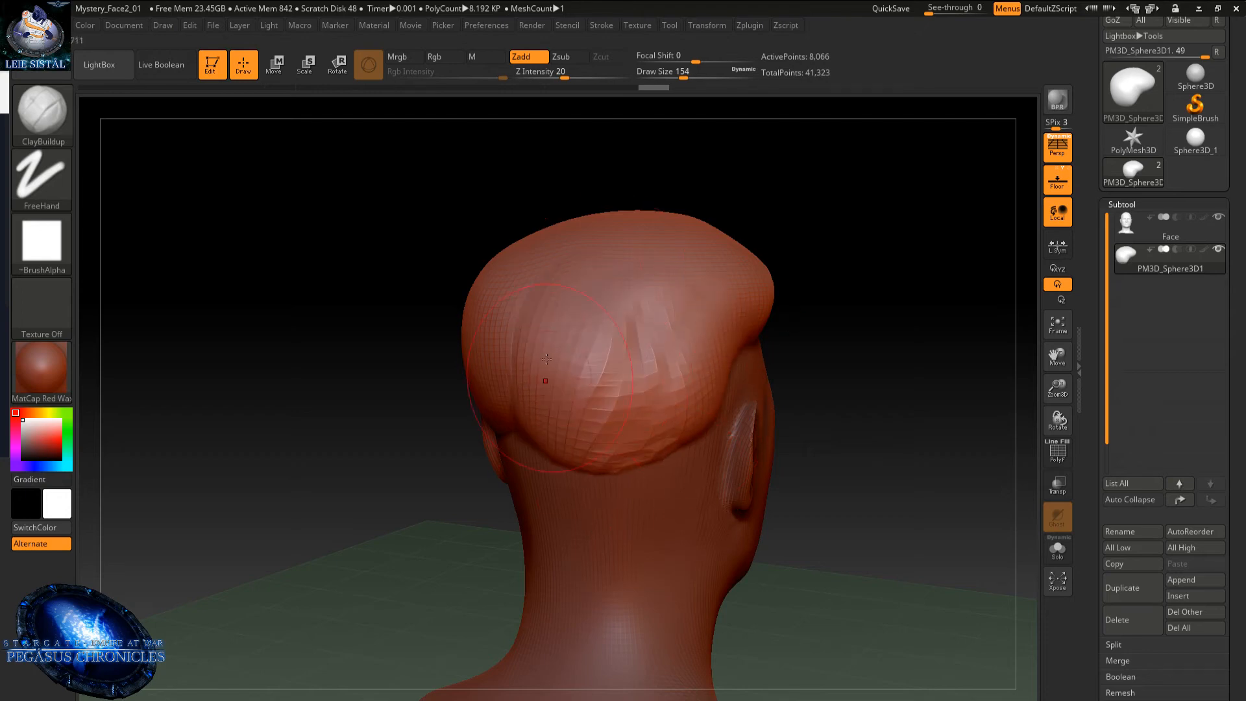
{"action": "left_click_drag", "start_coordinate": [546, 376], "coordinate": [531, 444]}
{"action": "left_click_drag", "start_coordinate": [652, 383], "coordinate": [639, 458]}
{"action": "left_click_drag", "start_coordinate": [633, 403], "coordinate": [610, 473]}
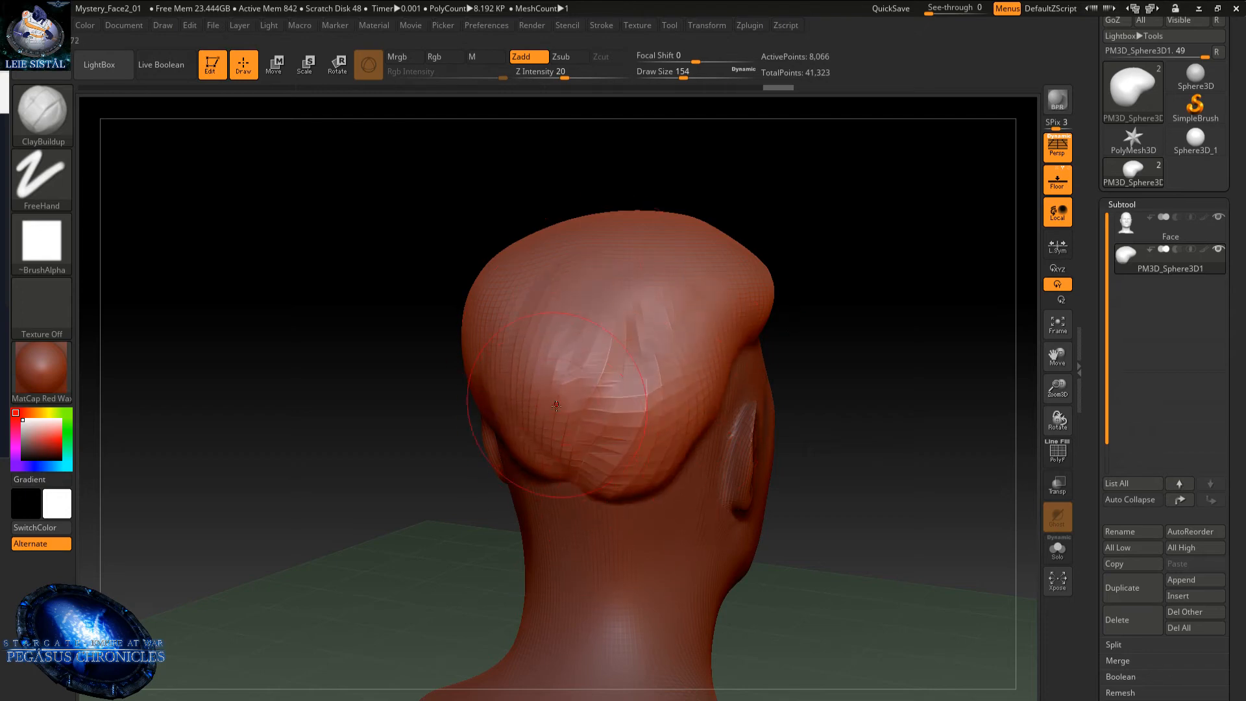
{"action": "mouse_move", "coordinate": [594, 409]}
{"action": "left_mouse_down"}
{"action": "mouse_move", "coordinate": [565, 487]}
{"action": "mouse_move", "coordinate": [539, 487]}
{"action": "left_mouse_up"}
- Fill in the hair behind the left ear and down the left rear of the head with ClayBuildup
{"action": "right_click_drag", "start_coordinate": [539, 447], "coordinate": [674, 448]}
{"action": "left_click_drag", "start_coordinate": [551, 324], "coordinate": [545, 486]}
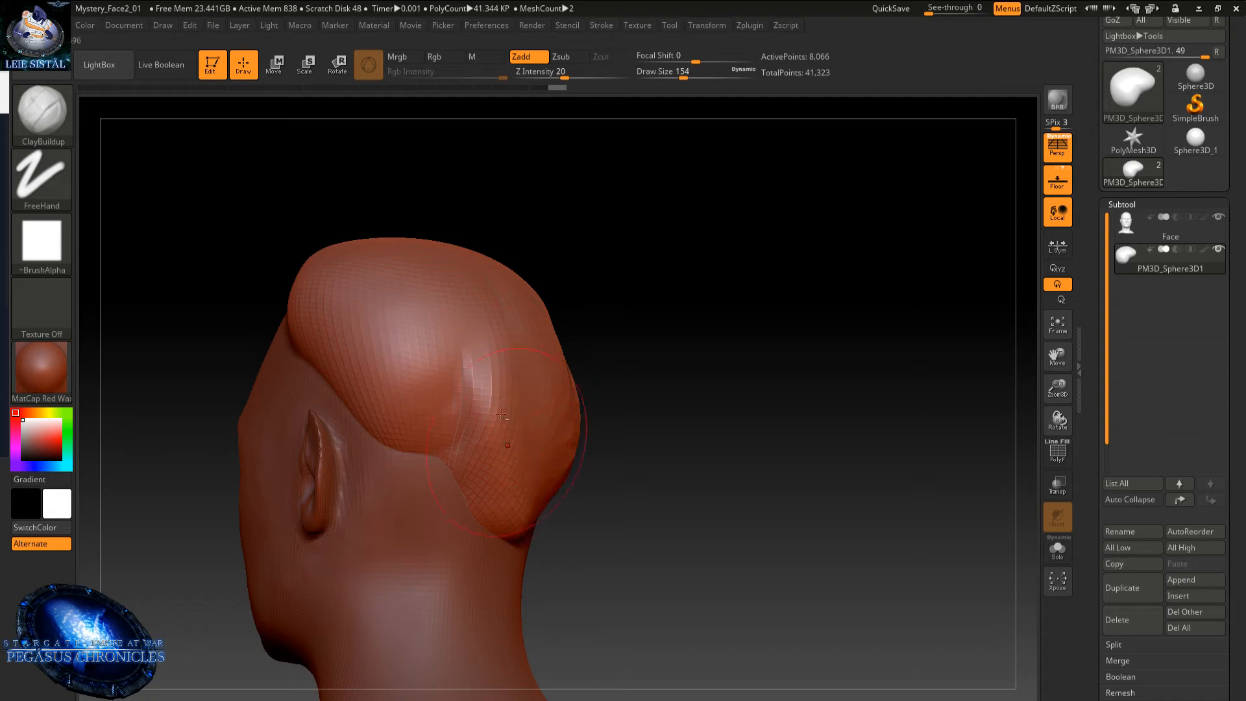
{"action": "left_click_drag", "start_coordinate": [471, 344], "coordinate": [496, 493]}
{"action": "left_click_drag", "start_coordinate": [454, 390], "coordinate": [441, 539]}
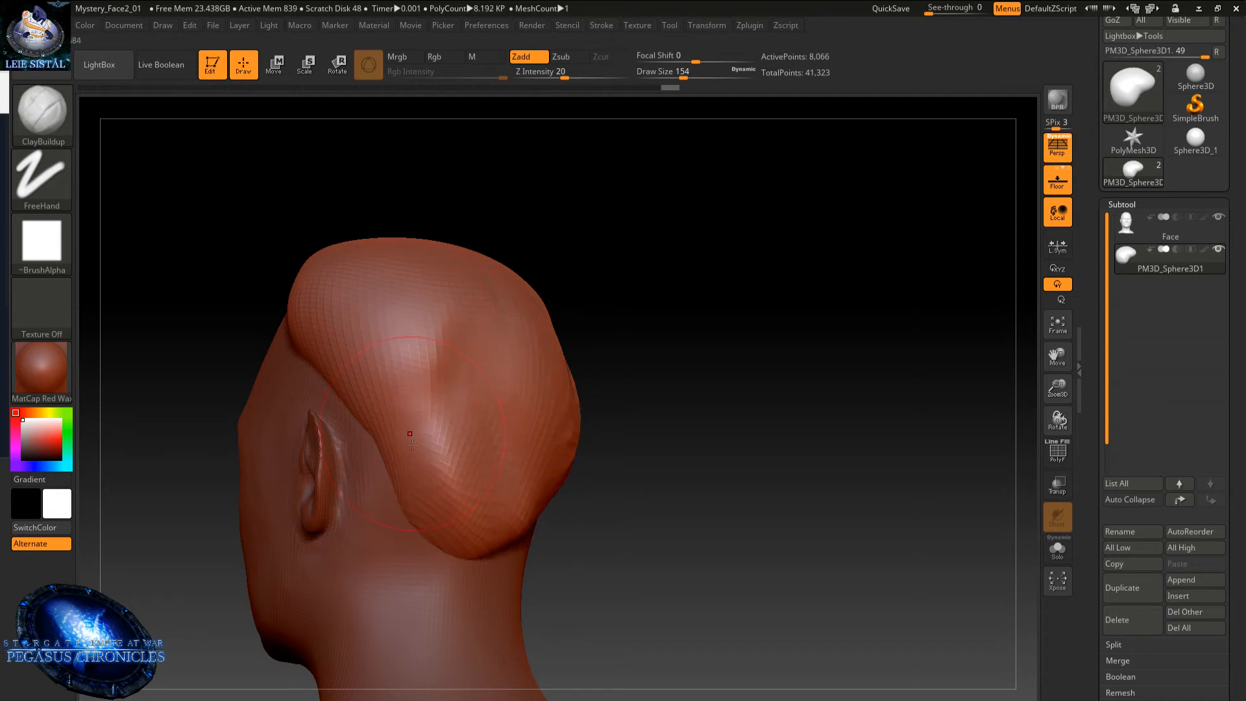
{"action": "left_click_drag", "start_coordinate": [428, 408], "coordinate": [438, 545]}
{"action": "left_click_drag", "start_coordinate": [422, 337], "coordinate": [444, 532]}
{"action": "mouse_move", "coordinate": [449, 355]}
{"action": "left_mouse_down"}
{"action": "mouse_move", "coordinate": [448, 532]}
{"action": "mouse_move", "coordinate": [480, 519]}
{"action": "mouse_move", "coordinate": [447, 486]}
{"action": "left_mouse_up"}
{"action": "left_click_drag", "start_coordinate": [400, 416], "coordinate": [431, 520]}
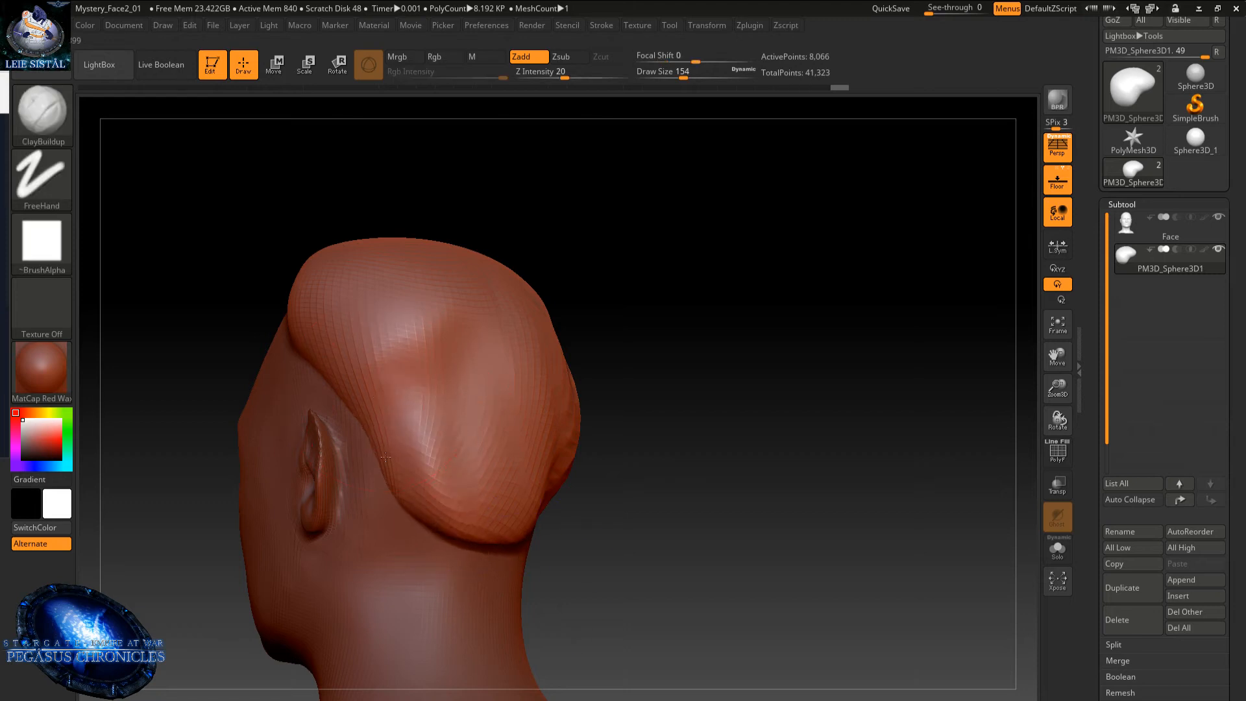
- Build up the hair behind the left ear and along the front hairline with ClayBuildup at Draw Size 154
{"action": "left_click_drag", "start_coordinate": [402, 383], "coordinate": [425, 532]}
{"action": "right_click_drag", "start_coordinate": [450, 358], "coordinate": [503, 386]}
{"action": "left_click_drag", "start_coordinate": [503, 386], "coordinate": [602, 416]}
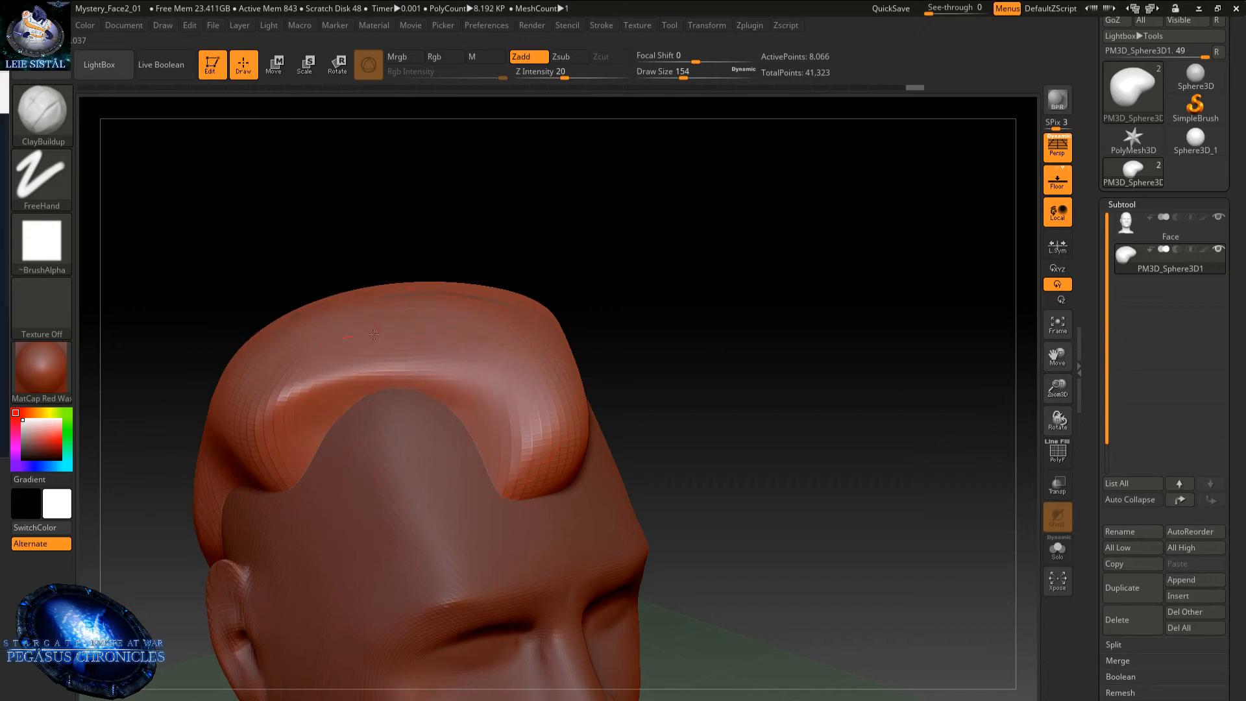
{"action": "mouse_move", "coordinate": [374, 334]}
{"action": "left_mouse_down"}
{"action": "mouse_move", "coordinate": [353, 377]}
{"action": "mouse_move", "coordinate": [406, 367]}
{"action": "left_mouse_up"}
{"action": "mouse_move", "coordinate": [333, 383]}
{"action": "left_mouse_down"}
{"action": "mouse_move", "coordinate": [343, 367]}
{"action": "mouse_move", "coordinate": [409, 373]}
{"action": "left_mouse_up"}
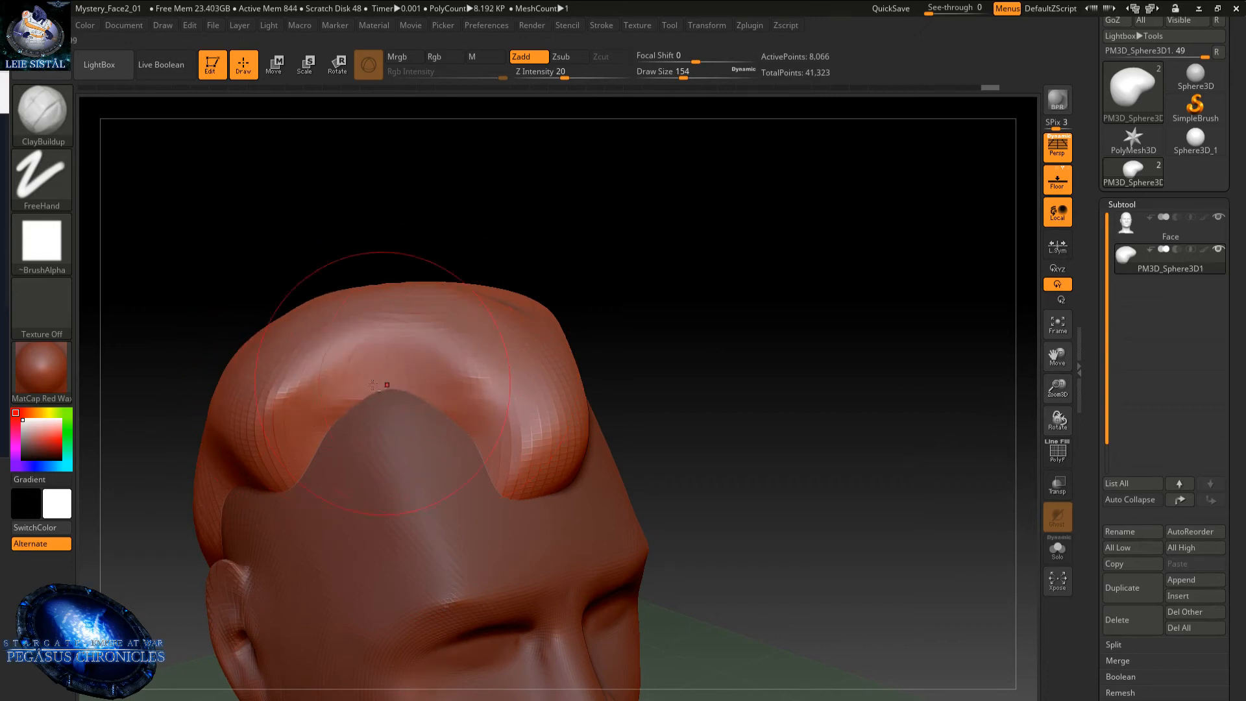
- Extend the hair over the right temple and down the back of the head toward the nape with ClayBuildup
{"action": "right_click_drag", "start_coordinate": [273, 415], "coordinate": [335, 384]}
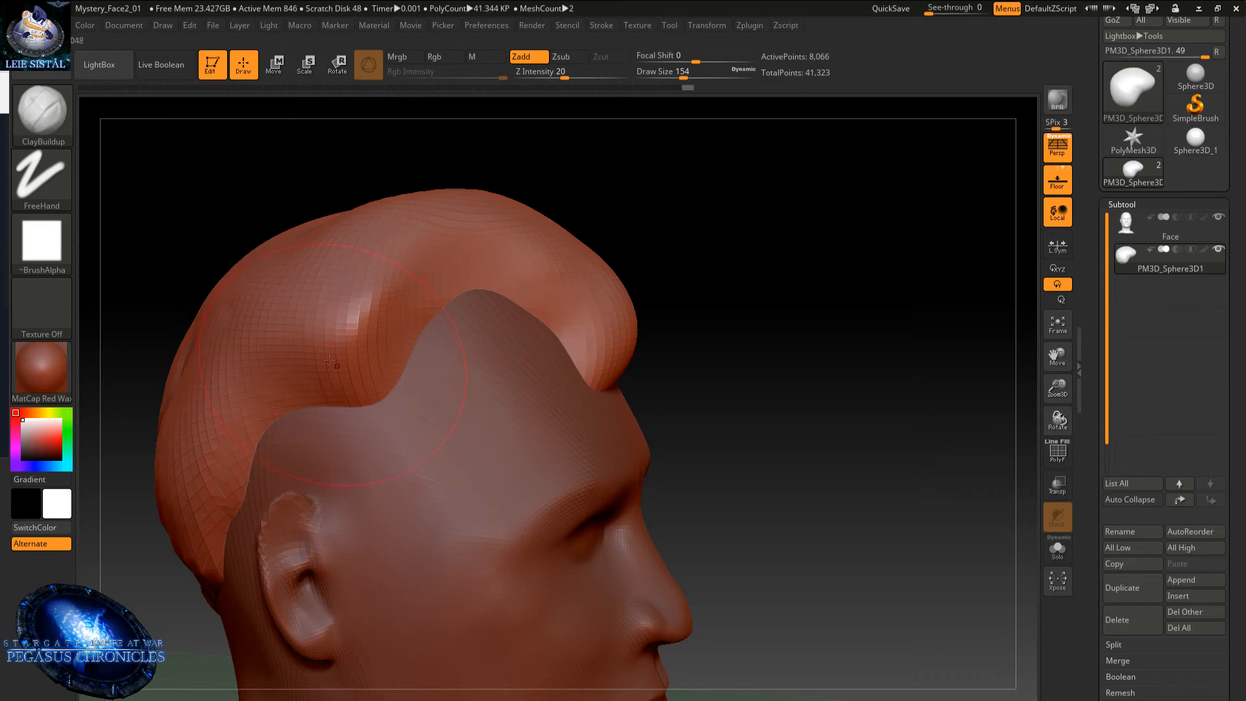
{"action": "mouse_move", "coordinate": [329, 383]}
{"action": "left_mouse_down"}
{"action": "mouse_move", "coordinate": [270, 517]}
{"action": "mouse_move", "coordinate": [318, 480]}
{"action": "mouse_move", "coordinate": [311, 458]}
{"action": "mouse_move", "coordinate": [260, 428]}
{"action": "left_mouse_up"}
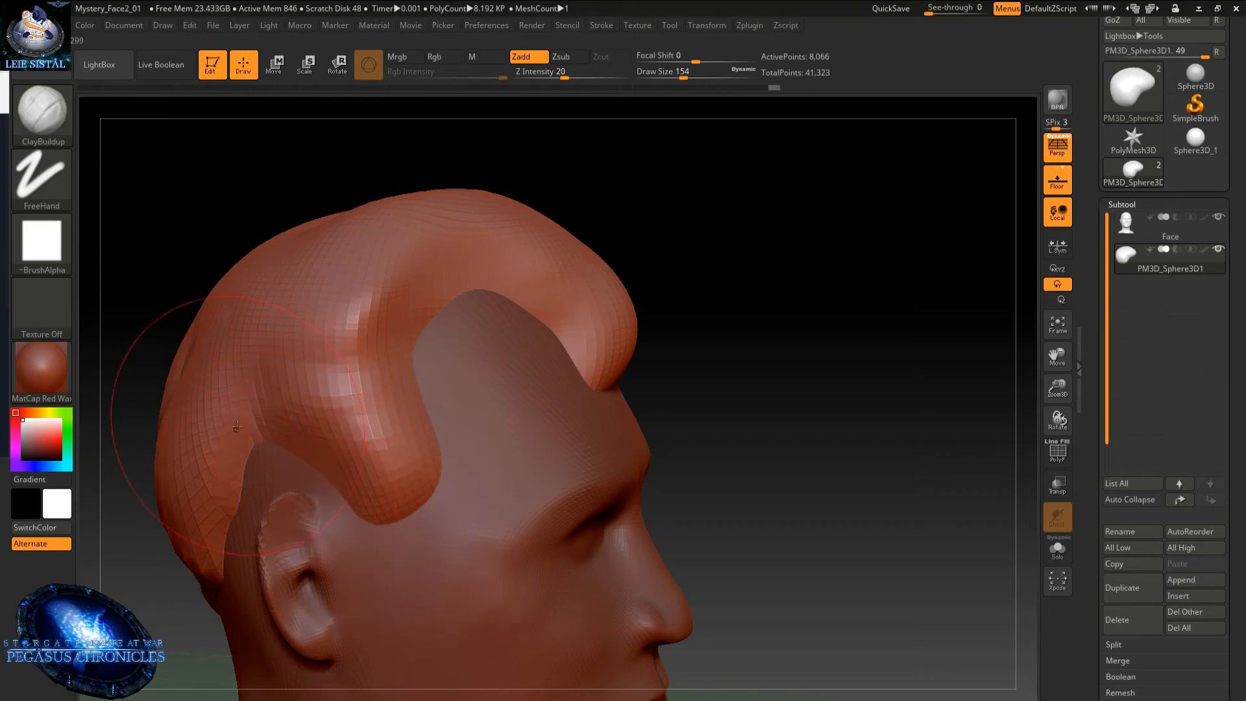
{"action": "right_click_drag", "start_coordinate": [288, 465], "coordinate": [519, 384]}
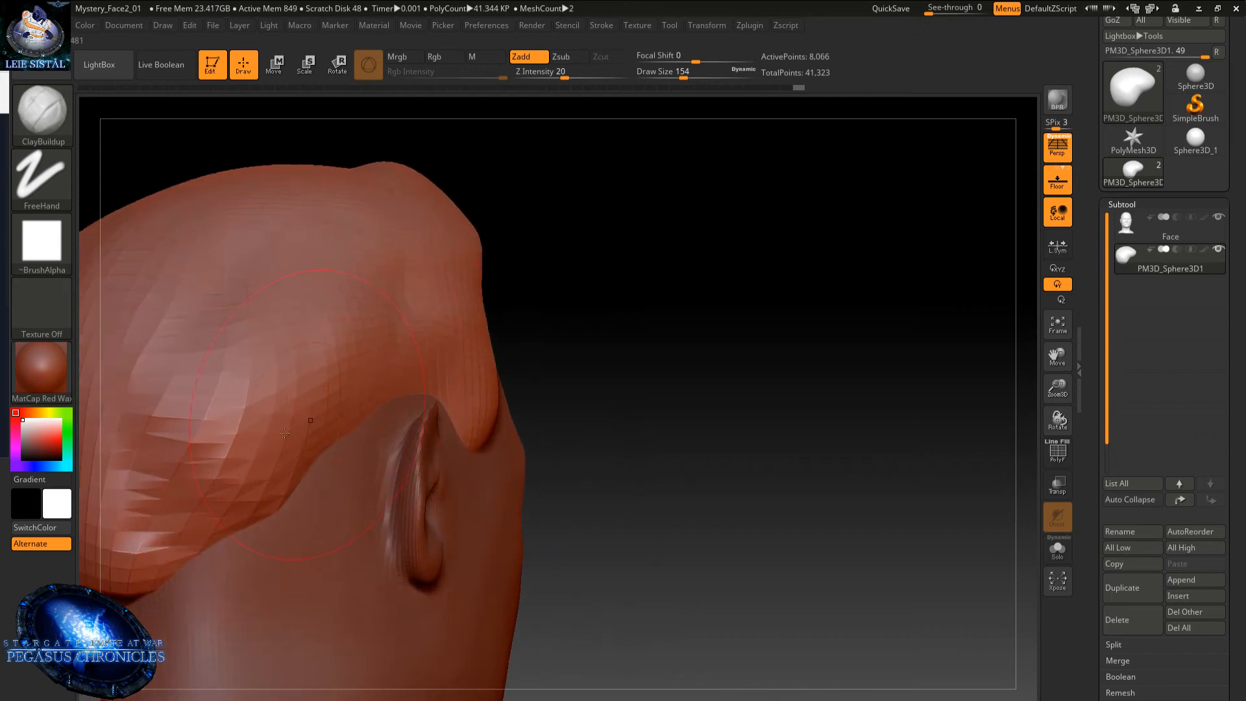
{"action": "left_click_drag", "start_coordinate": [209, 496], "coordinate": [213, 526]}
{"action": "right_click_drag", "start_coordinate": [331, 479], "coordinate": [481, 466]}
{"action": "right_click_drag", "start_coordinate": [383, 465], "coordinate": [386, 428]}
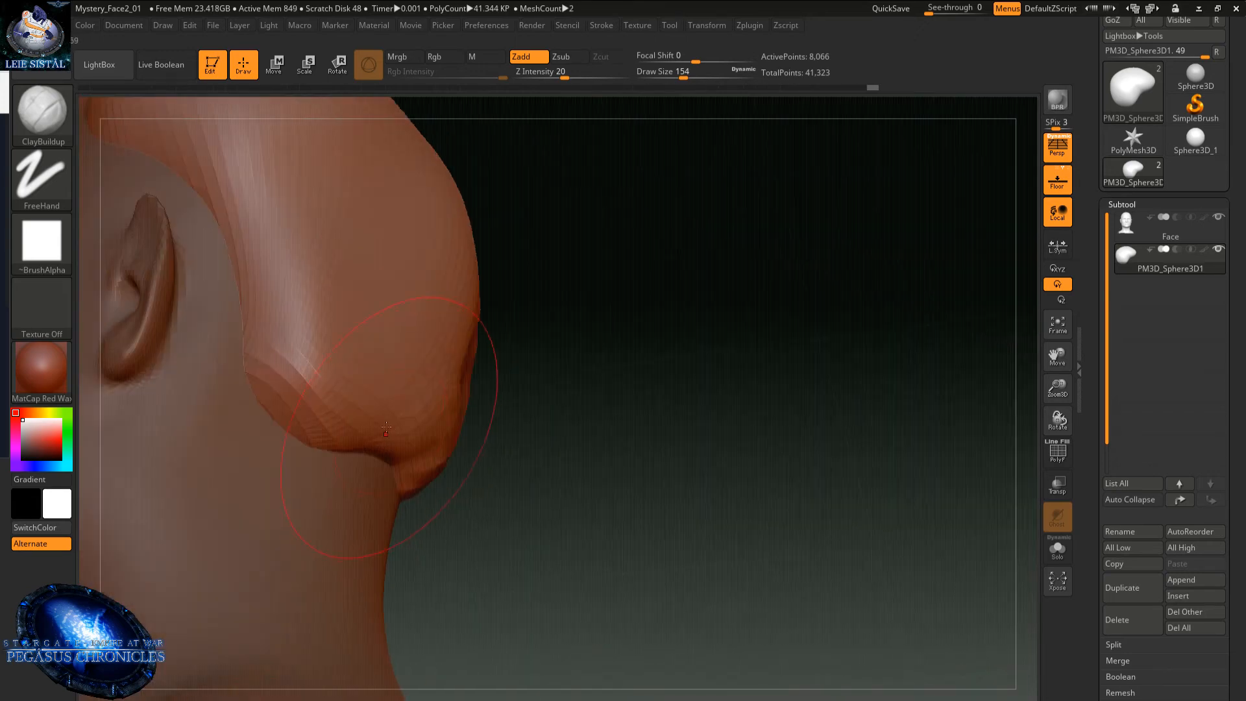
{"action": "left_click_drag", "start_coordinate": [300, 396], "coordinate": [373, 425]}
{"action": "mouse_move", "coordinate": [389, 383]}
{"action": "right_mouse_down", "text": "ctrl"}
{"action": "mouse_move", "coordinate": [312, 272]}
{"action": "mouse_move", "coordinate": [275, 319]}
{"action": "right_mouse_up", "text": "ctrl"}
{"action": "right_click_drag", "start_coordinate": [254, 386], "coordinate": [341, 397]}
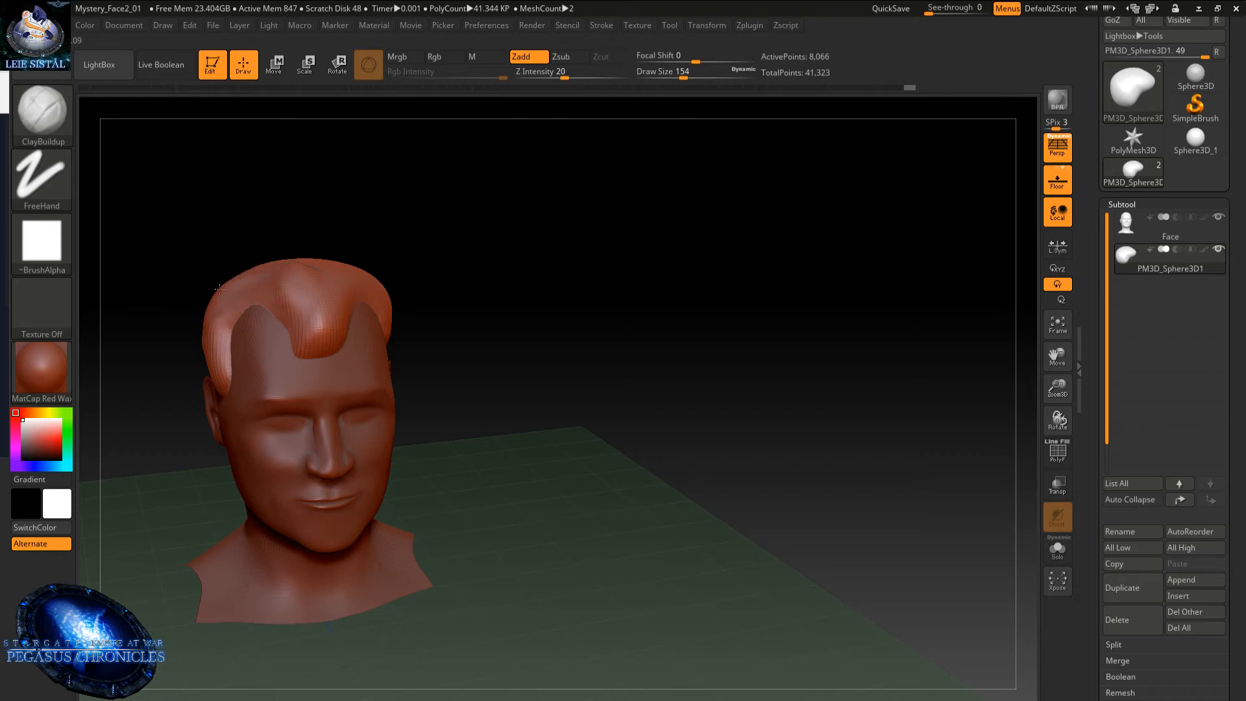
- Step back through the undo history to the plain flattened cap, discarding the ClayBuildup strokes on the hair
{"action": "key", "text": "ctrl"}
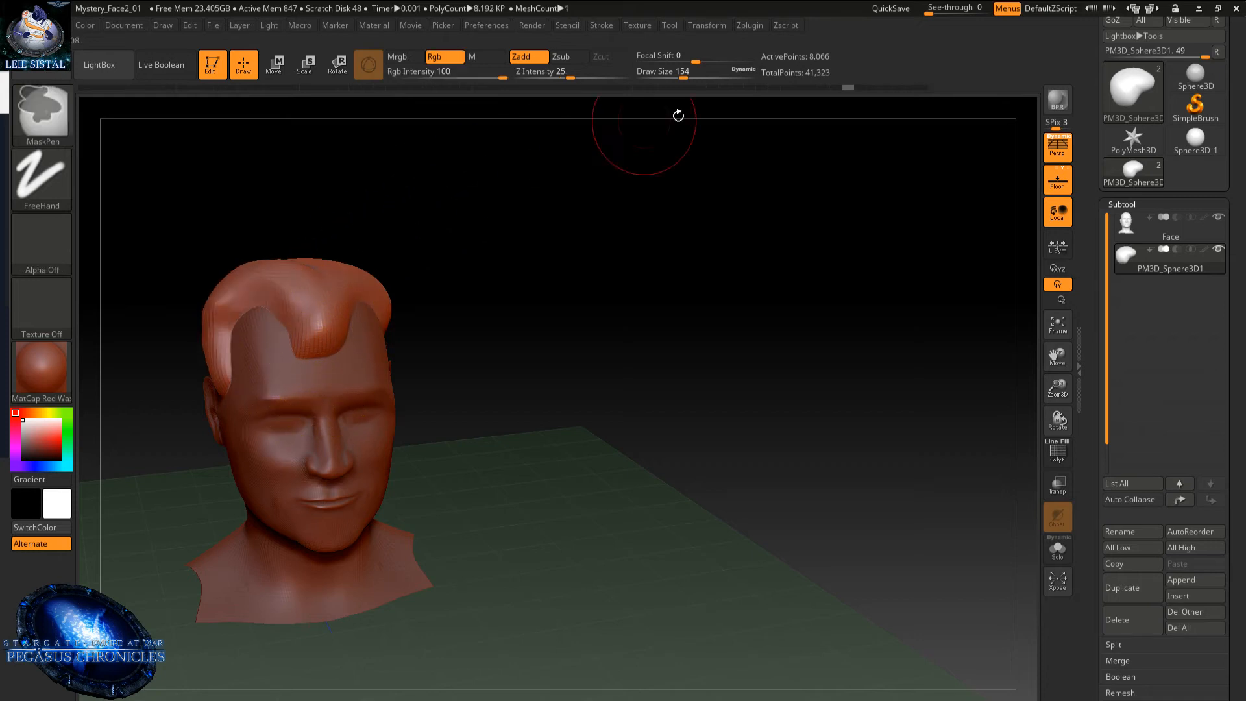
{"action": "left_click_drag", "start_coordinate": [777, 84], "coordinate": [348, 109]}
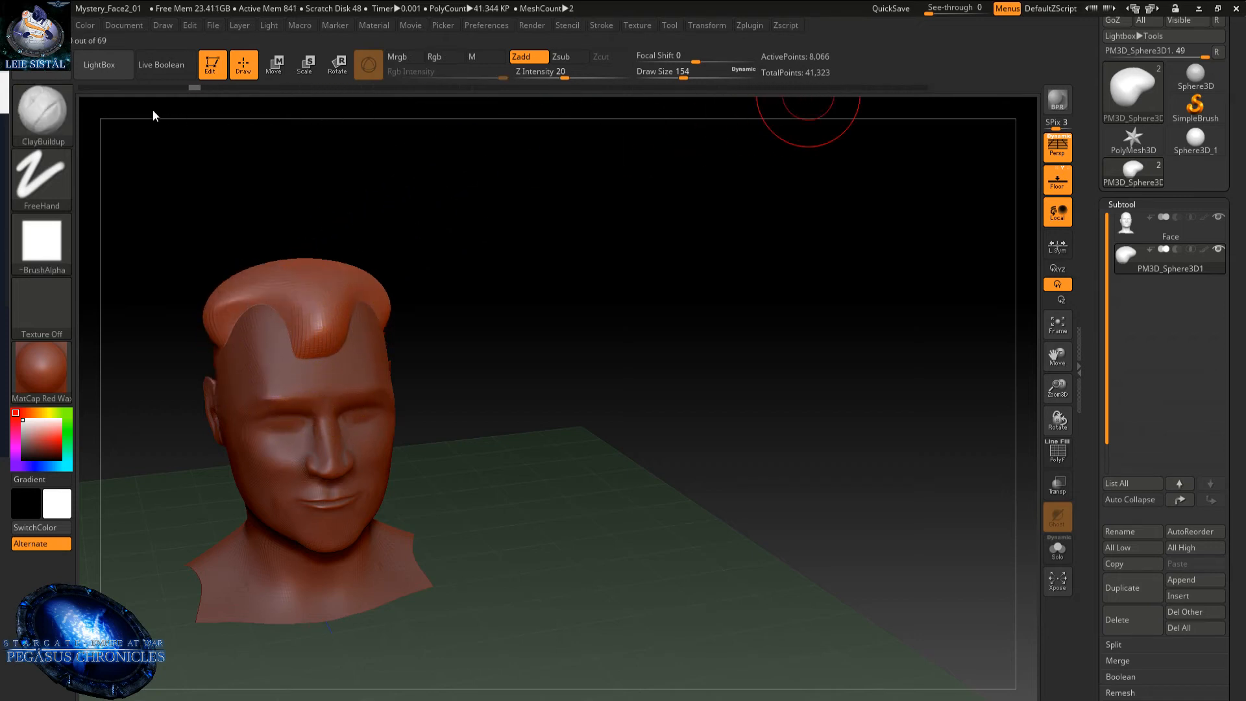
{"action": "mouse_move", "coordinate": [153, 111]}
{"action": "left_mouse_down"}
{"action": "mouse_move", "coordinate": [95, 112]}
{"action": "mouse_move", "coordinate": [203, 107]}
{"action": "mouse_move", "coordinate": [134, 109]}
{"action": "mouse_move", "coordinate": [147, 109]}
{"action": "left_mouse_up"}
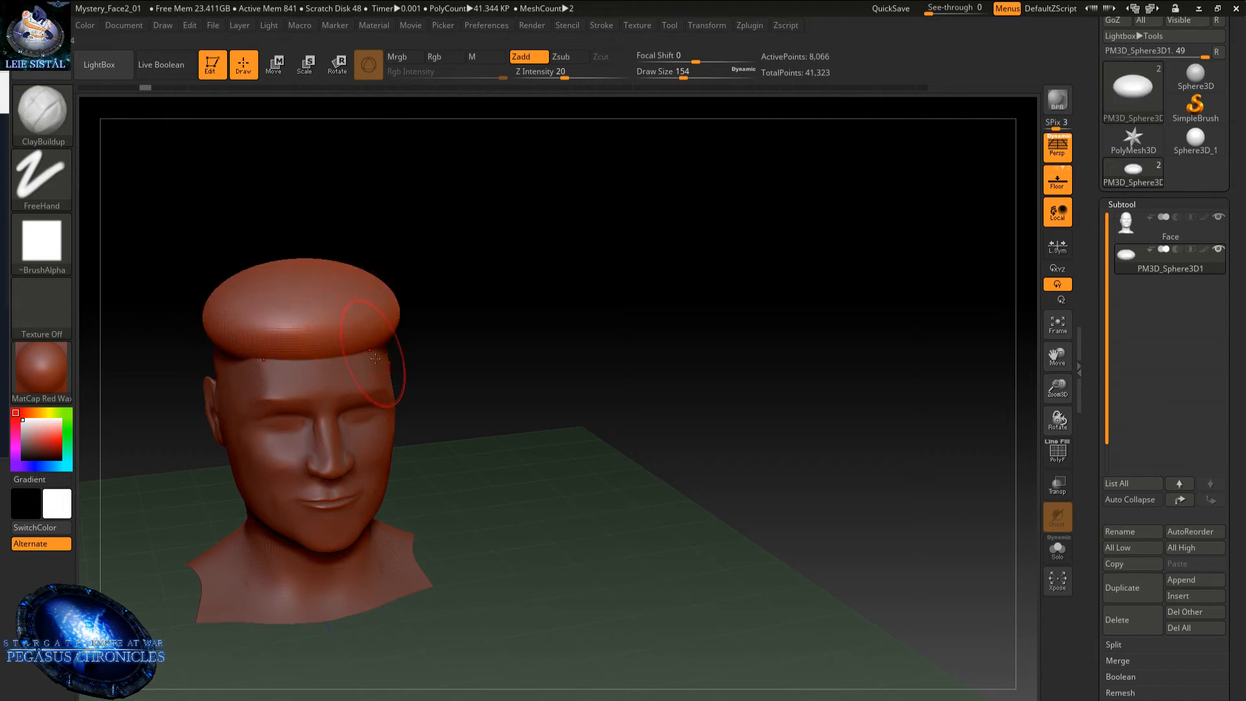
- Shape the front hairline of the cap with ClayBuildup, set the Focal Shift to -7, and smooth the front edge
{"action": "left_click_drag", "start_coordinate": [355, 317], "coordinate": [356, 311]}
{"action": "left_click", "coordinate": [366, 379]}
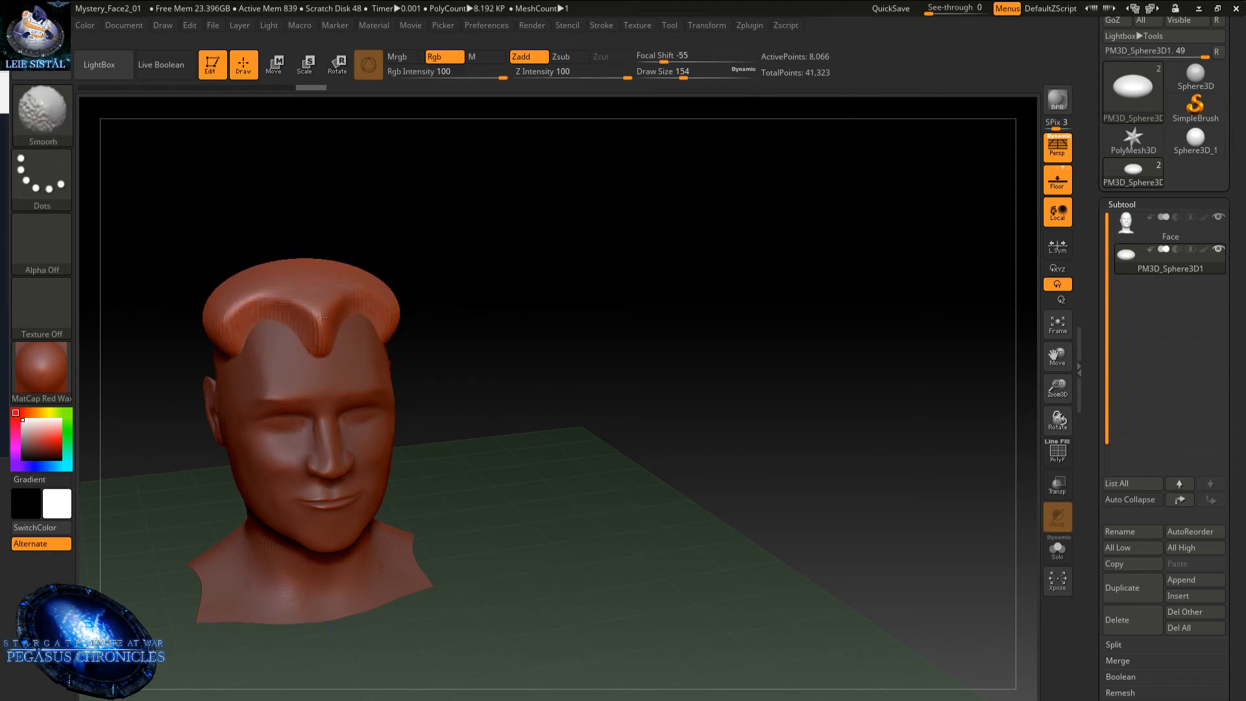
{"action": "mouse_move", "coordinate": [299, 282]}
{"action": "right_mouse_down"}
{"action": "mouse_move", "coordinate": [327, 282]}
{"action": "mouse_move", "coordinate": [441, 339]}
{"action": "right_mouse_up"}
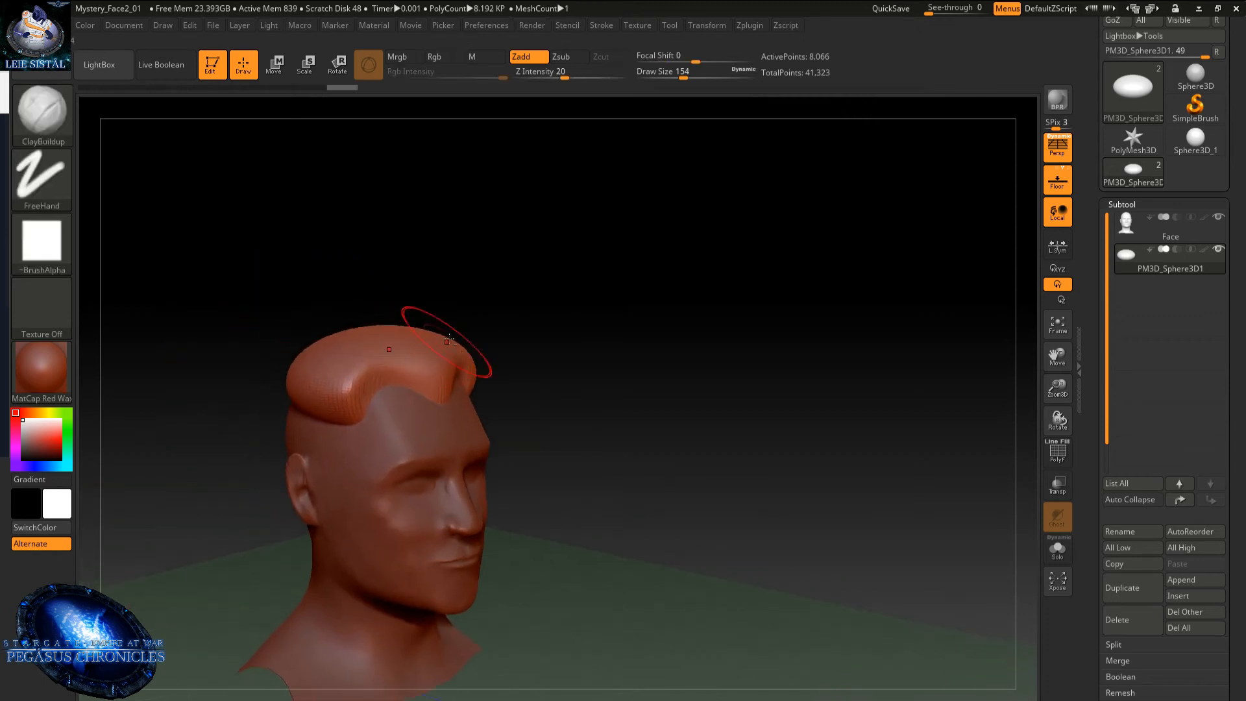
{"action": "right_click", "coordinate": [408, 395]}
{"action": "left_click", "coordinate": [413, 349]}
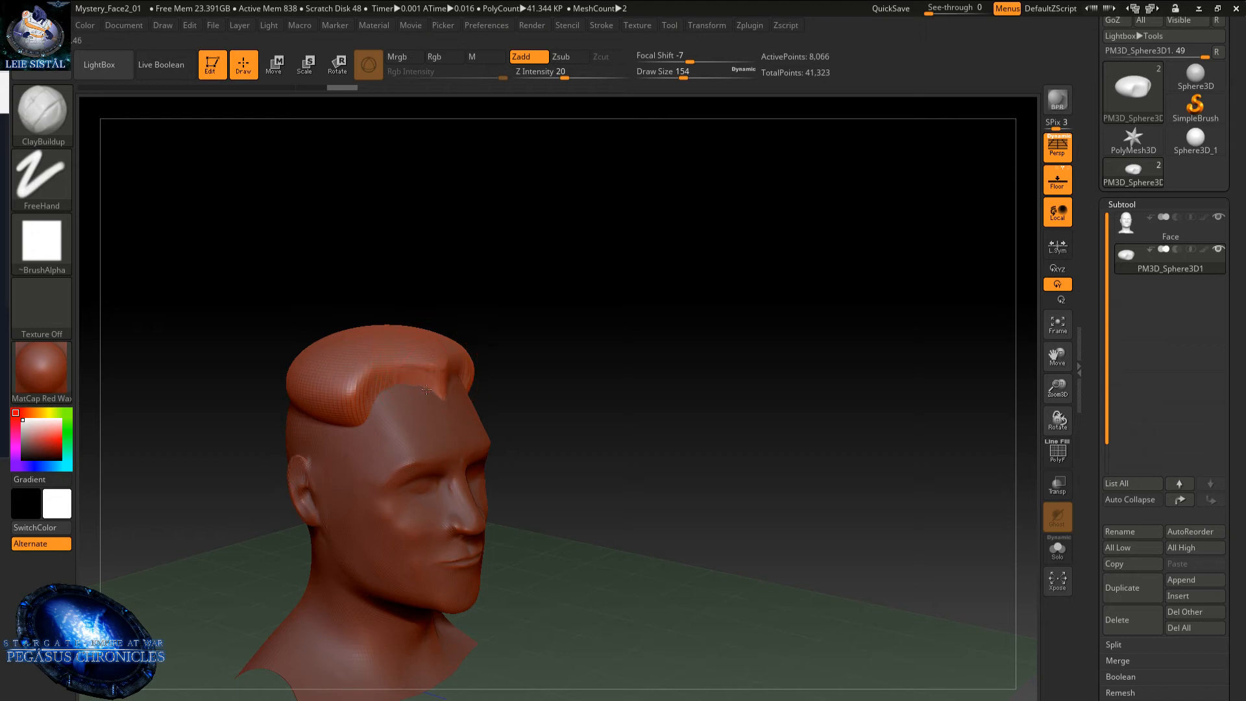
{"action": "mouse_move", "coordinate": [420, 359]}
{"action": "left_mouse_down", "text": "shift"}
{"action": "mouse_move", "coordinate": [418, 373]}
{"action": "mouse_move", "coordinate": [354, 401]}
{"action": "mouse_move", "coordinate": [345, 388]}
{"action": "mouse_move", "coordinate": [316, 399]}
{"action": "left_mouse_up", "text": "shift"}
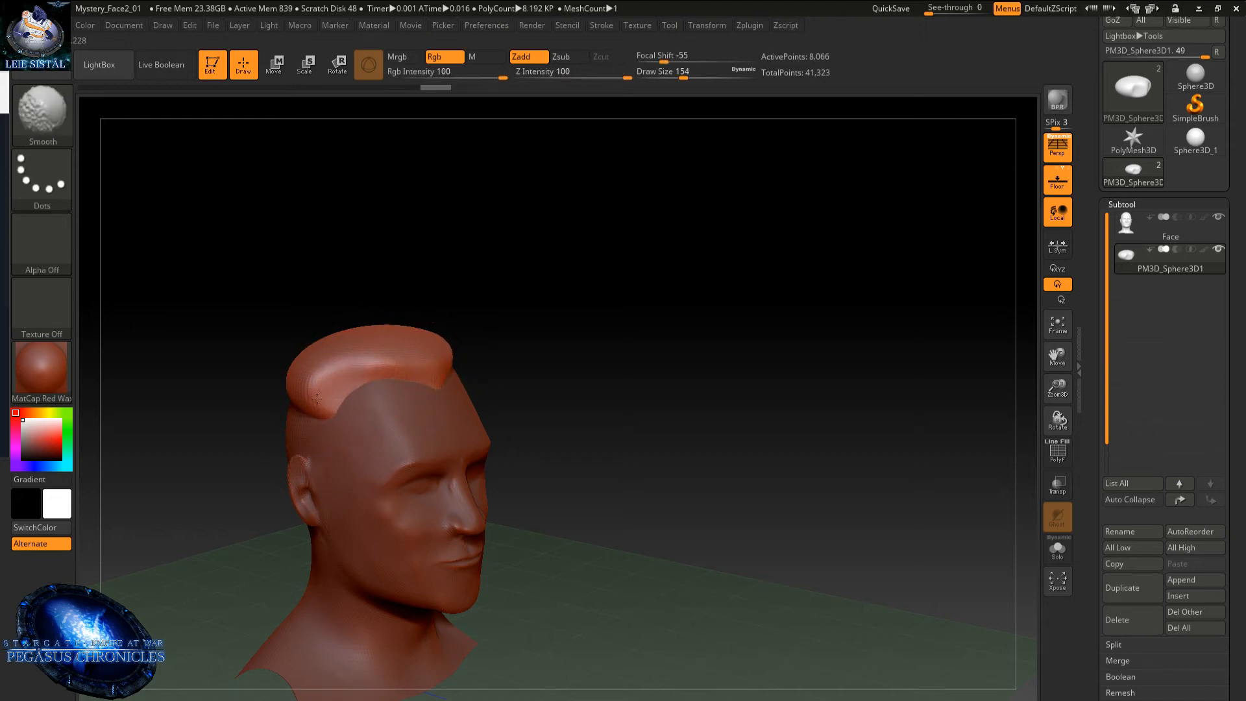
- Extend the hair cap down the sides and back of the head with ClayBuildup
{"action": "mouse_move", "coordinate": [195, 402]}
{"action": "left_mouse_down"}
{"action": "mouse_move", "coordinate": [273, 399]}
{"action": "mouse_move", "coordinate": [276, 425]}
{"action": "mouse_move", "coordinate": [200, 455]}
{"action": "mouse_move", "coordinate": [253, 454]}
{"action": "left_mouse_up"}
{"action": "mouse_move", "coordinate": [253, 454]}
{"action": "left_mouse_down", "text": "alt"}
{"action": "mouse_move", "coordinate": [389, 454]}
{"action": "mouse_move", "coordinate": [368, 432]}
{"action": "mouse_move", "coordinate": [360, 457]}
{"action": "mouse_move", "coordinate": [383, 464]}
{"action": "mouse_move", "coordinate": [366, 513]}
{"action": "left_mouse_up", "text": "alt"}
{"action": "mouse_move", "coordinate": [350, 457]}
{"action": "left_mouse_down"}
{"action": "mouse_move", "coordinate": [319, 487]}
{"action": "mouse_move", "coordinate": [311, 441]}
{"action": "mouse_move", "coordinate": [366, 493]}
{"action": "left_mouse_up"}
{"action": "left_click_drag", "start_coordinate": [234, 415], "coordinate": [353, 399]}
{"action": "mouse_move", "coordinate": [305, 441]}
{"action": "left_mouse_down"}
{"action": "mouse_move", "coordinate": [292, 461]}
{"action": "mouse_move", "coordinate": [312, 487]}
{"action": "mouse_move", "coordinate": [292, 473]}
{"action": "mouse_move", "coordinate": [305, 417]}
{"action": "left_mouse_up"}
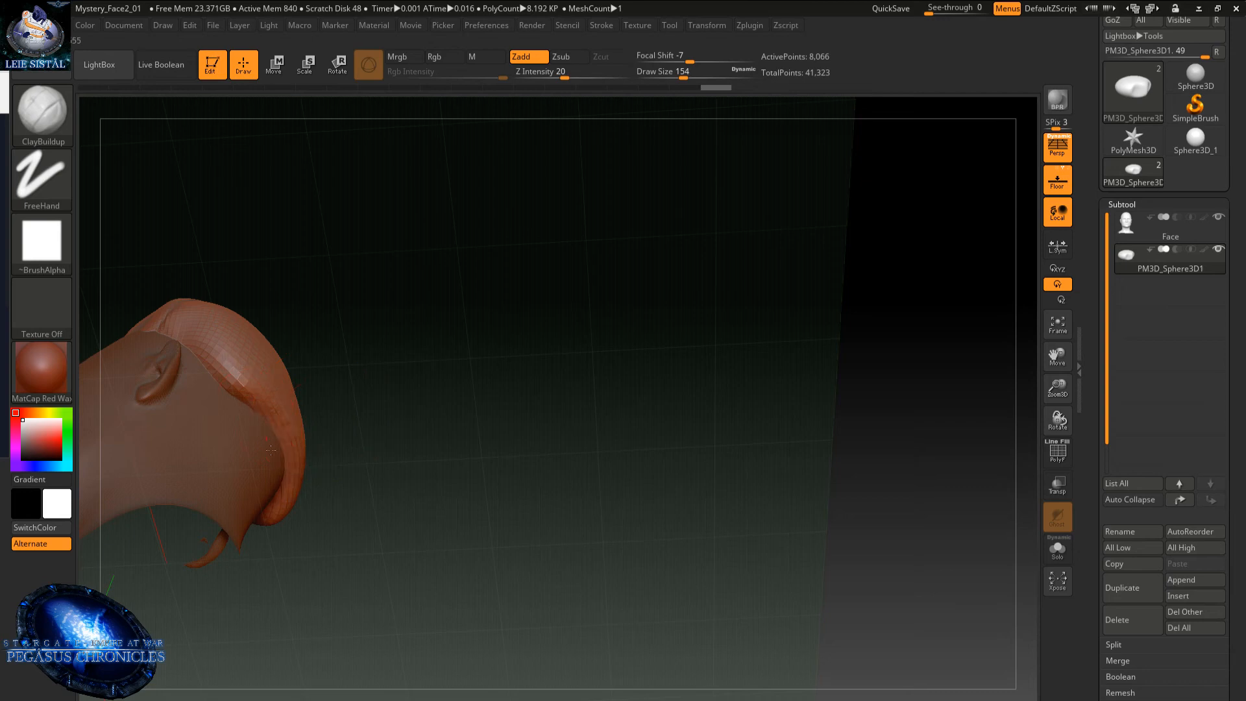
- Hide the Face subtool, build up the lower part of the hair with ClayBuildup, and show the face again
{"action": "left_click", "coordinate": [1218, 218]}
{"action": "left_click_drag", "start_coordinate": [667, 367], "coordinate": [303, 401]}
{"action": "left_click_drag", "start_coordinate": [227, 389], "coordinate": [224, 447]}
{"action": "right_click_drag", "start_coordinate": [243, 431], "coordinate": [219, 485]}
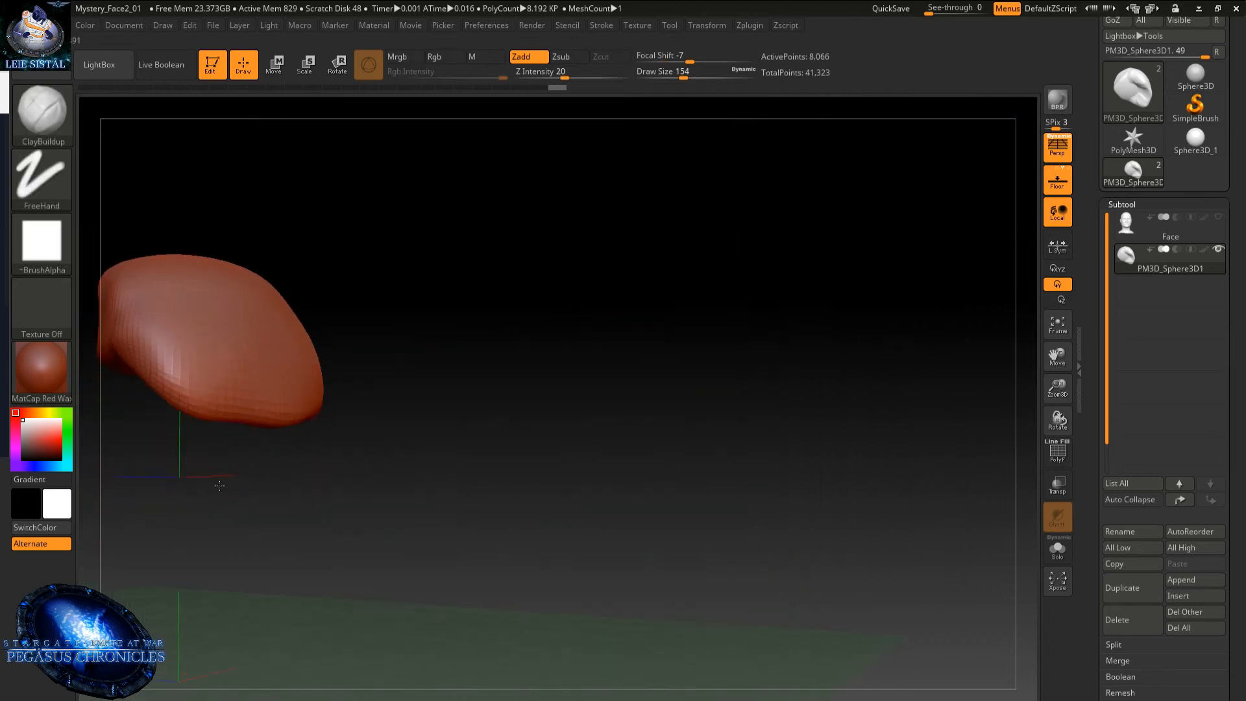
{"action": "left_click_drag", "start_coordinate": [219, 486], "coordinate": [218, 470]}
{"action": "left_click", "coordinate": [1217, 218]}
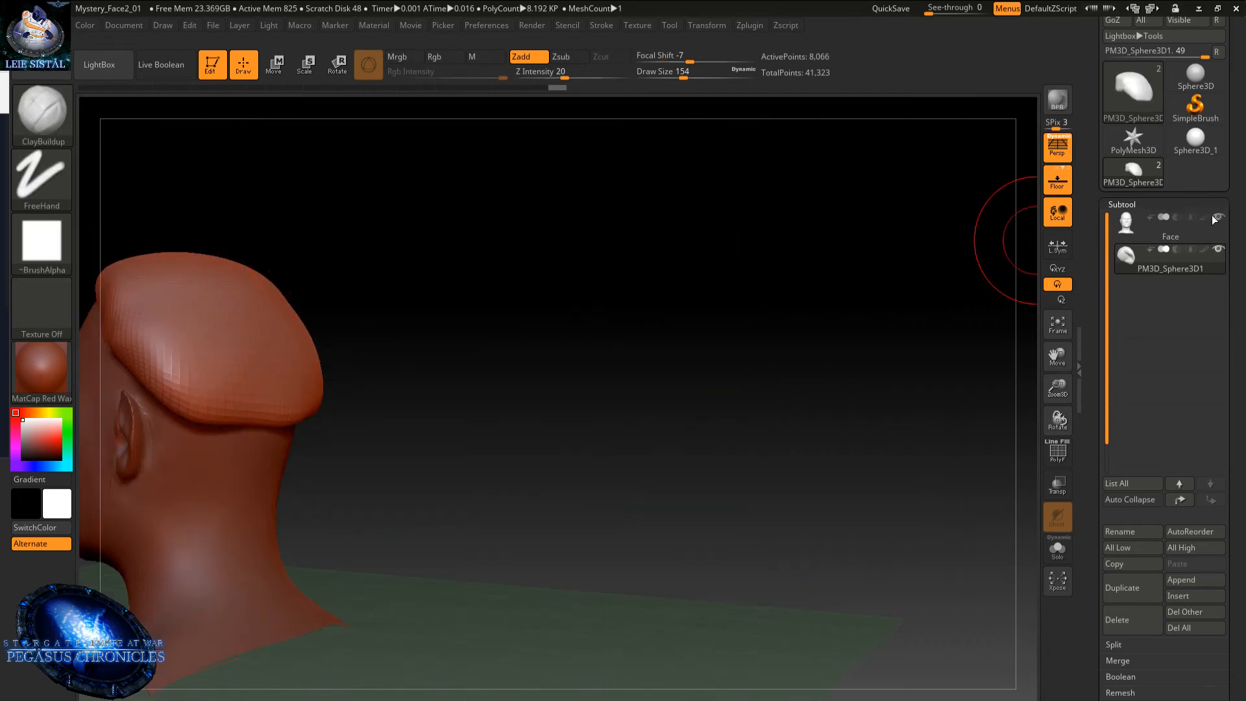
- Thicken the lower hair edge behind the left ear with ClayBuildup and smooth the edge at the nape
{"action": "right_click_drag", "start_coordinate": [203, 407], "coordinate": [537, 380], "text": "alt"}
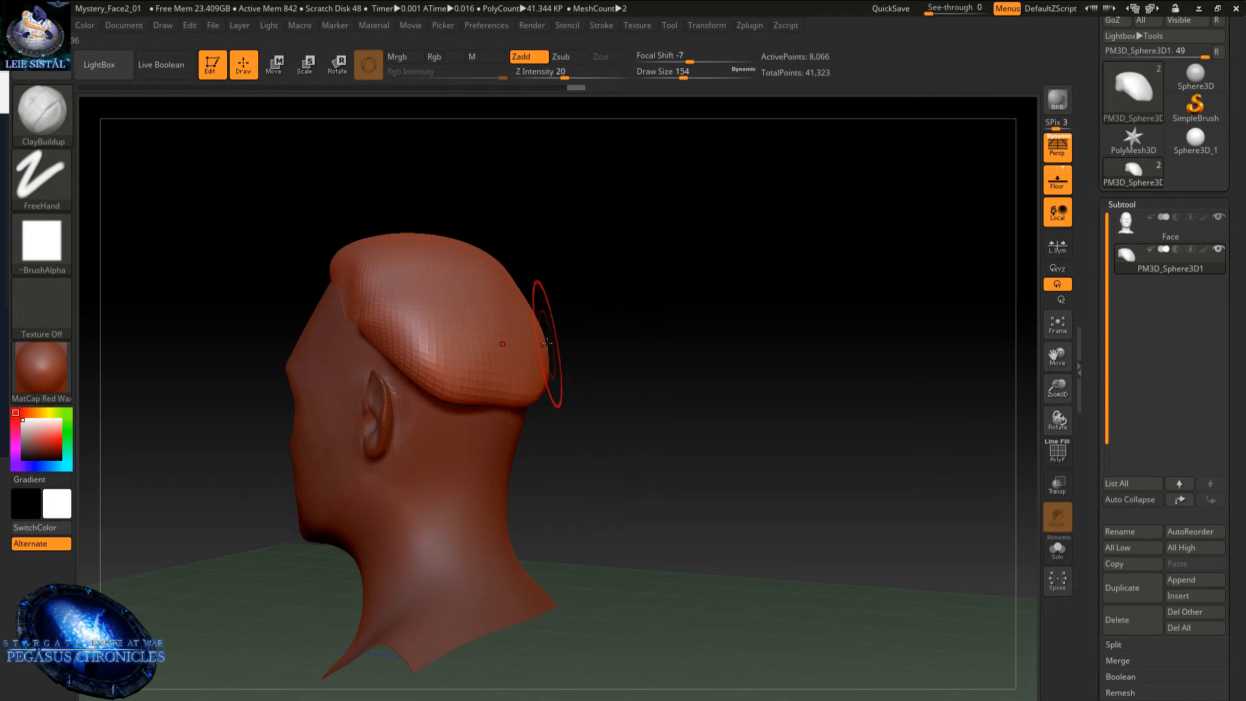
{"action": "right_click_drag", "start_coordinate": [579, 317], "coordinate": [564, 462], "text": "ctrl"}
{"action": "right_click_drag", "start_coordinate": [448, 467], "coordinate": [427, 389]}
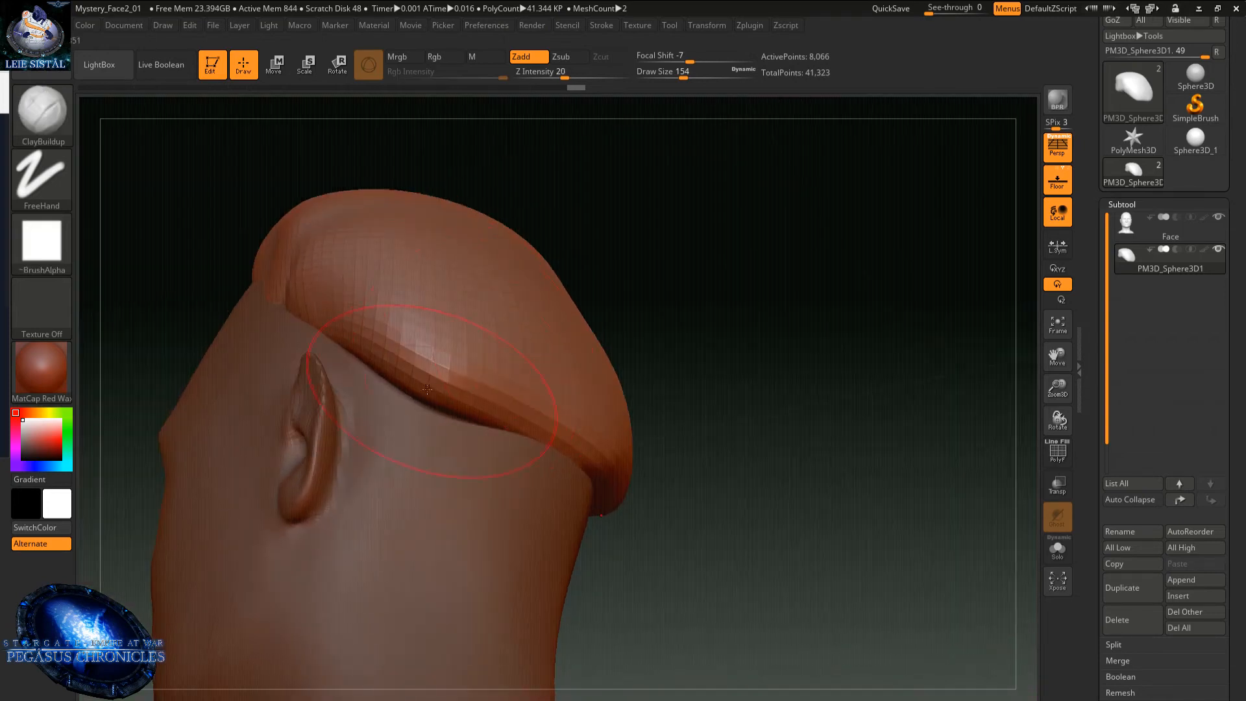
{"action": "mouse_move", "coordinate": [427, 388]}
{"action": "left_mouse_down"}
{"action": "mouse_move", "coordinate": [521, 559]}
{"action": "mouse_move", "coordinate": [551, 529]}
{"action": "mouse_move", "coordinate": [506, 539]}
{"action": "left_mouse_up"}
{"action": "right_click_drag", "start_coordinate": [506, 538], "coordinate": [493, 468]}
{"action": "left_click_drag", "start_coordinate": [517, 567], "coordinate": [525, 605], "text": "shift"}
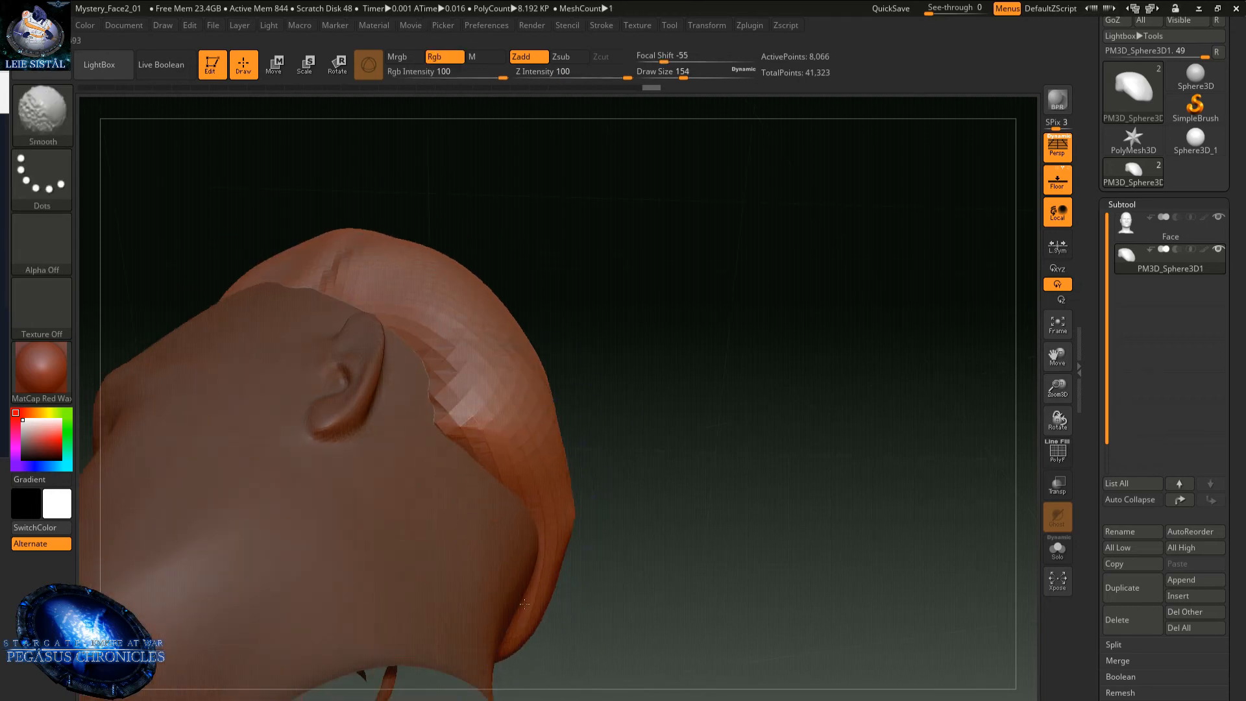
{"action": "mouse_move", "coordinate": [551, 519]}
{"action": "left_mouse_down"}
{"action": "mouse_move", "coordinate": [536, 564]}
{"action": "mouse_move", "coordinate": [486, 473]}
{"action": "left_mouse_up"}
{"action": "left_click_drag", "start_coordinate": [532, 580], "coordinate": [532, 622], "text": "shift"}
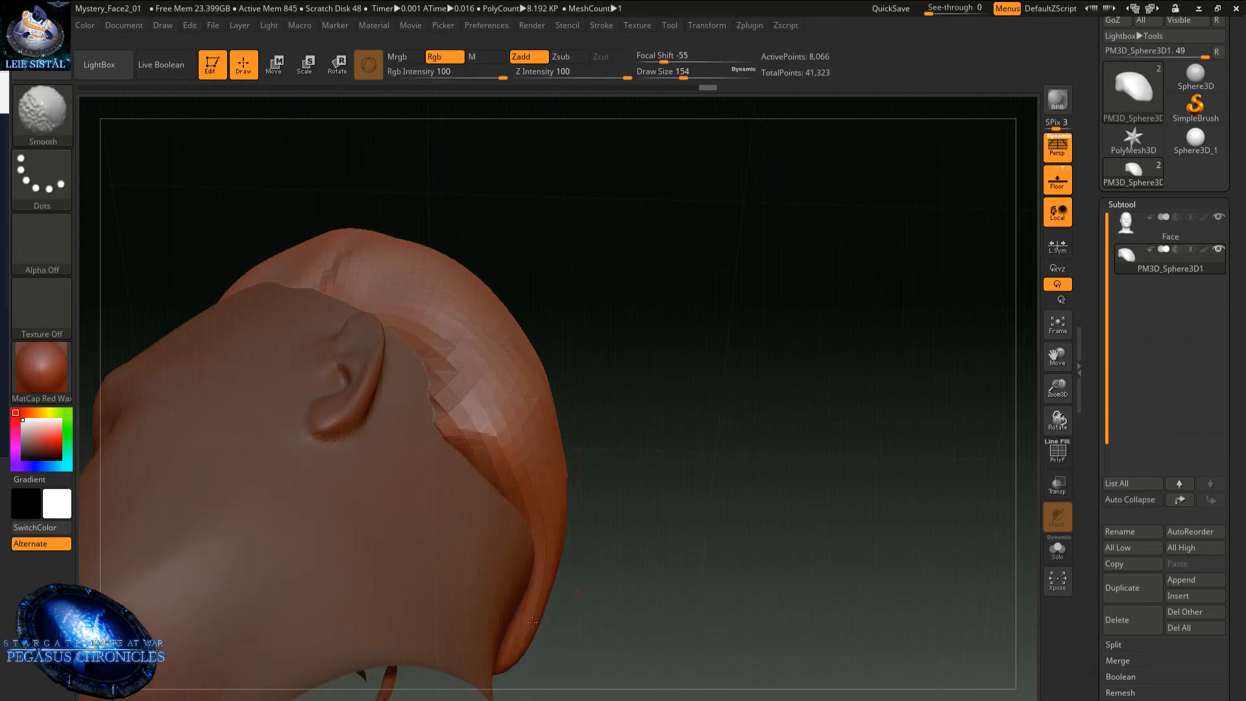
- Lengthen the hair down behind the left ear and fill the lower edge across to the nape with ClayBuildup
{"action": "right_click_drag", "start_coordinate": [532, 621], "coordinate": [467, 681]}
{"action": "mouse_move", "coordinate": [415, 396]}
{"action": "left_mouse_down"}
{"action": "mouse_move", "coordinate": [438, 454]}
{"action": "mouse_move", "coordinate": [417, 571]}
{"action": "left_mouse_up"}
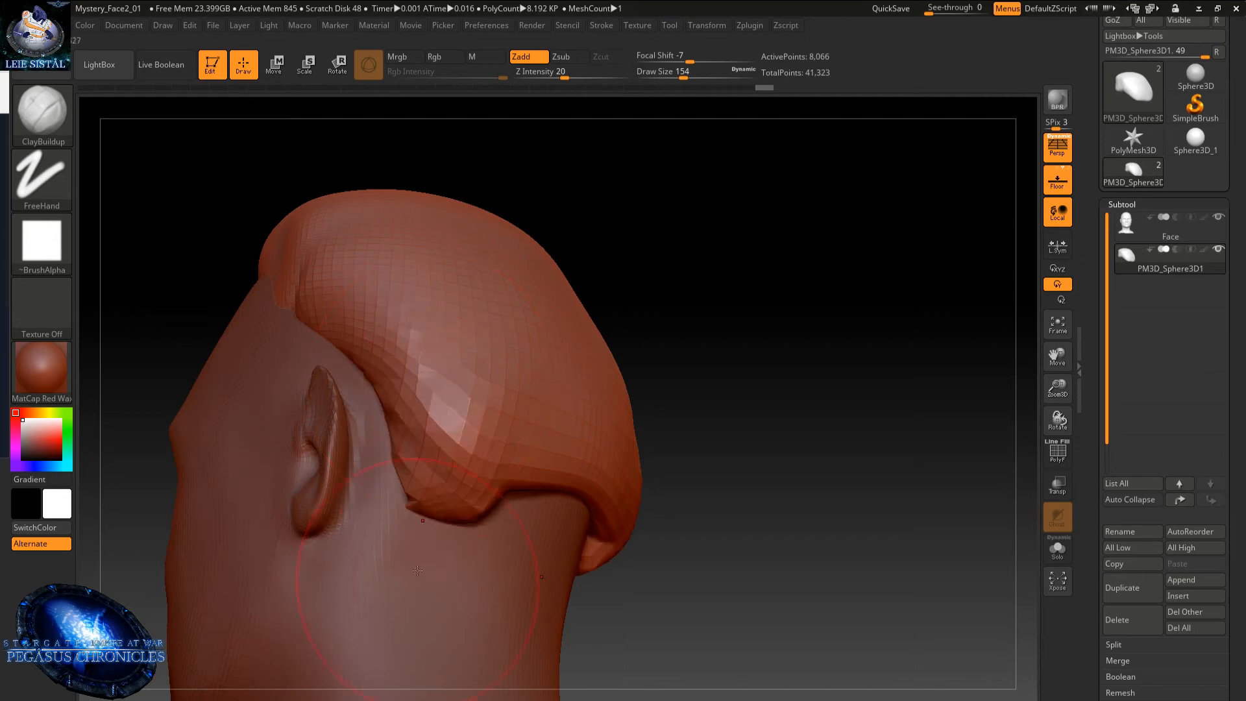
{"action": "mouse_move", "coordinate": [454, 487]}
{"action": "left_mouse_down"}
{"action": "mouse_move", "coordinate": [487, 545]}
{"action": "mouse_move", "coordinate": [538, 470]}
{"action": "mouse_move", "coordinate": [519, 558]}
{"action": "left_mouse_up"}
{"action": "mouse_move", "coordinate": [535, 493]}
{"action": "left_mouse_down"}
{"action": "mouse_move", "coordinate": [540, 590]}
{"action": "mouse_move", "coordinate": [554, 467]}
{"action": "left_mouse_up"}
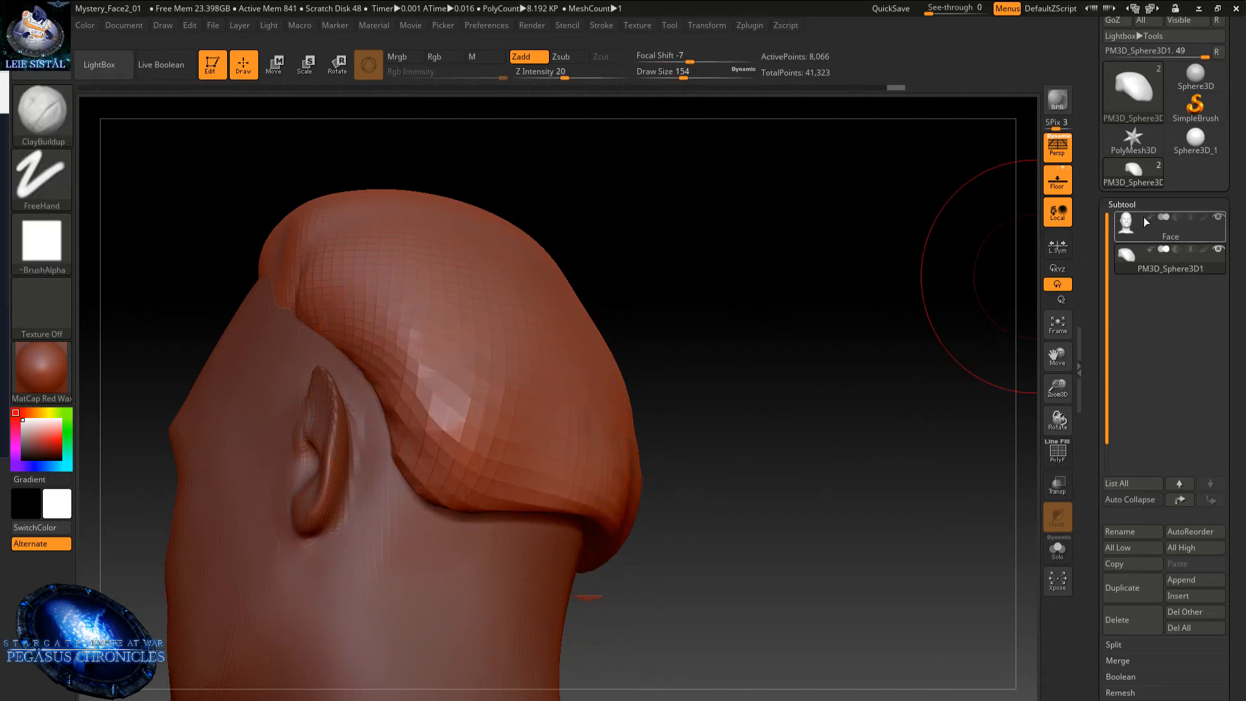
- Hide the Face subtool, then fill and smooth the jagged underside of the hair mesh
{"action": "left_click", "coordinate": [1218, 218]}
{"action": "right_click_drag", "start_coordinate": [746, 337], "coordinate": [303, 517]}
{"action": "mouse_move", "coordinate": [303, 517]}
{"action": "left_mouse_down"}
{"action": "mouse_move", "coordinate": [389, 390]}
{"action": "mouse_move", "coordinate": [431, 298]}
{"action": "mouse_move", "coordinate": [346, 292]}
{"action": "left_mouse_up"}
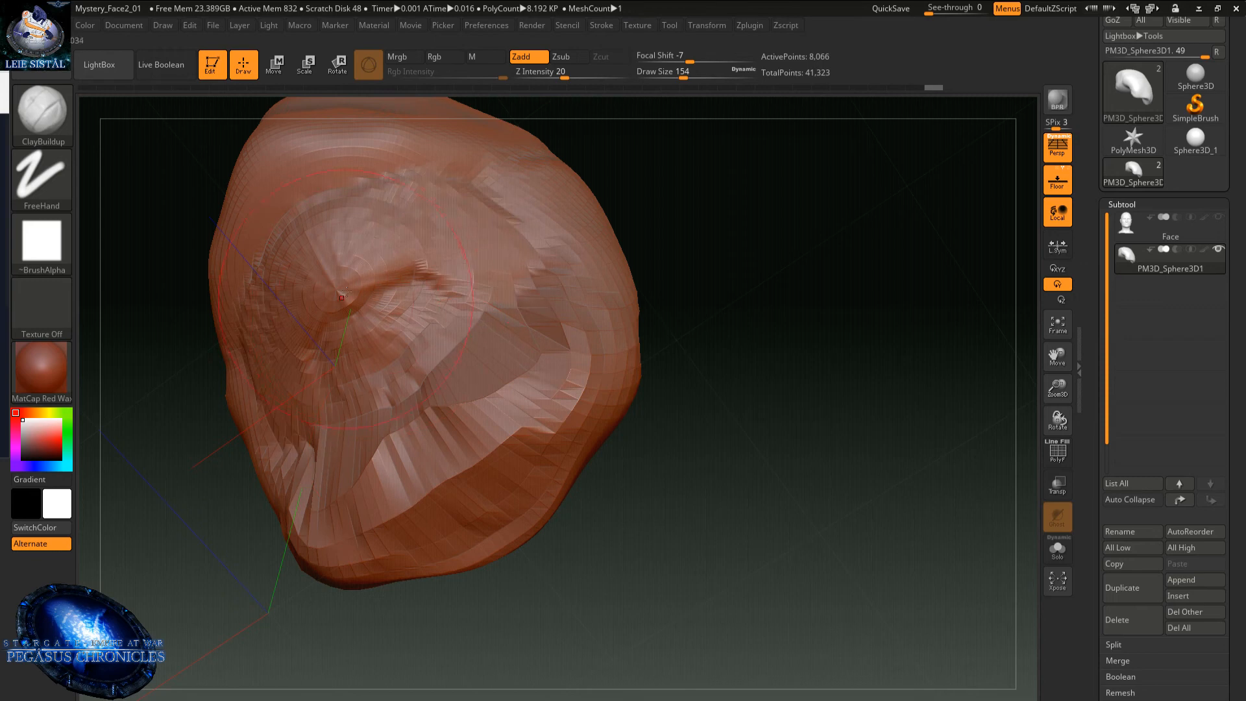
{"action": "mouse_move", "coordinate": [407, 356]}
{"action": "right_mouse_down"}
{"action": "mouse_move", "coordinate": [354, 299]}
{"action": "mouse_move", "coordinate": [419, 370]}
{"action": "right_mouse_up"}
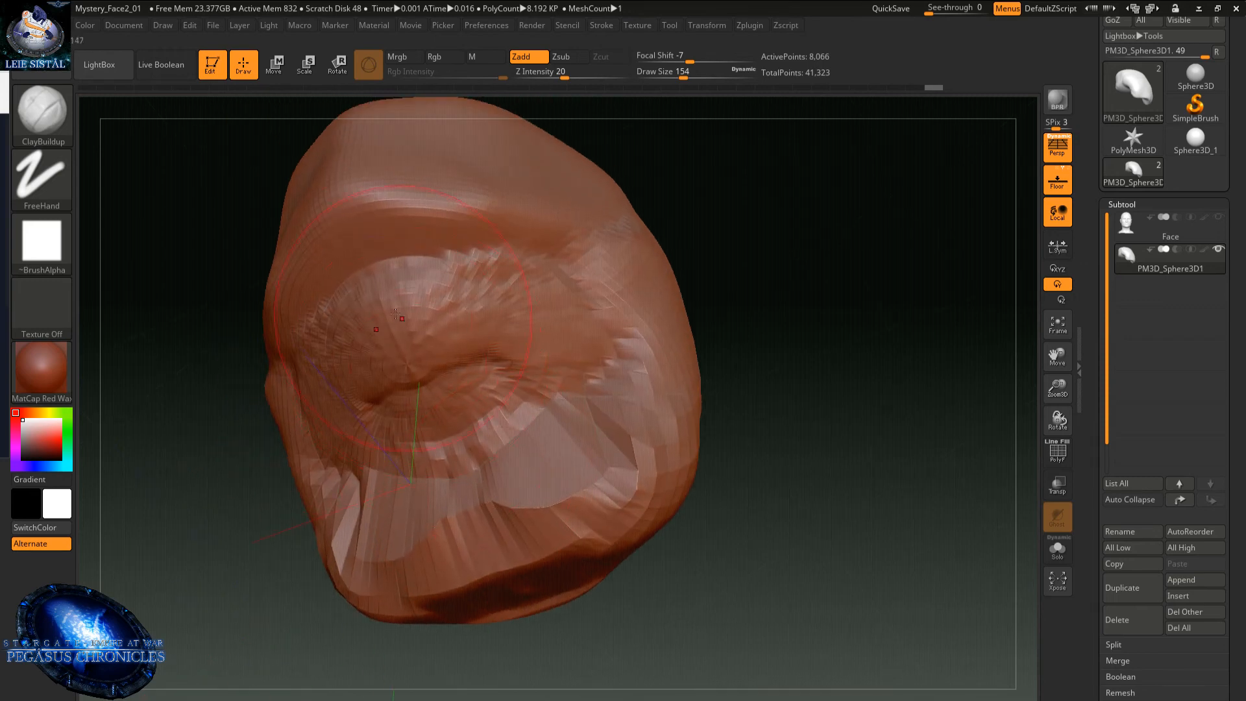
{"action": "mouse_move", "coordinate": [396, 314]}
{"action": "left_mouse_down", "text": "shift"}
{"action": "mouse_move", "coordinate": [455, 390]}
{"action": "mouse_move", "coordinate": [539, 441]}
{"action": "mouse_move", "coordinate": [374, 395]}
{"action": "left_mouse_up", "text": "shift"}
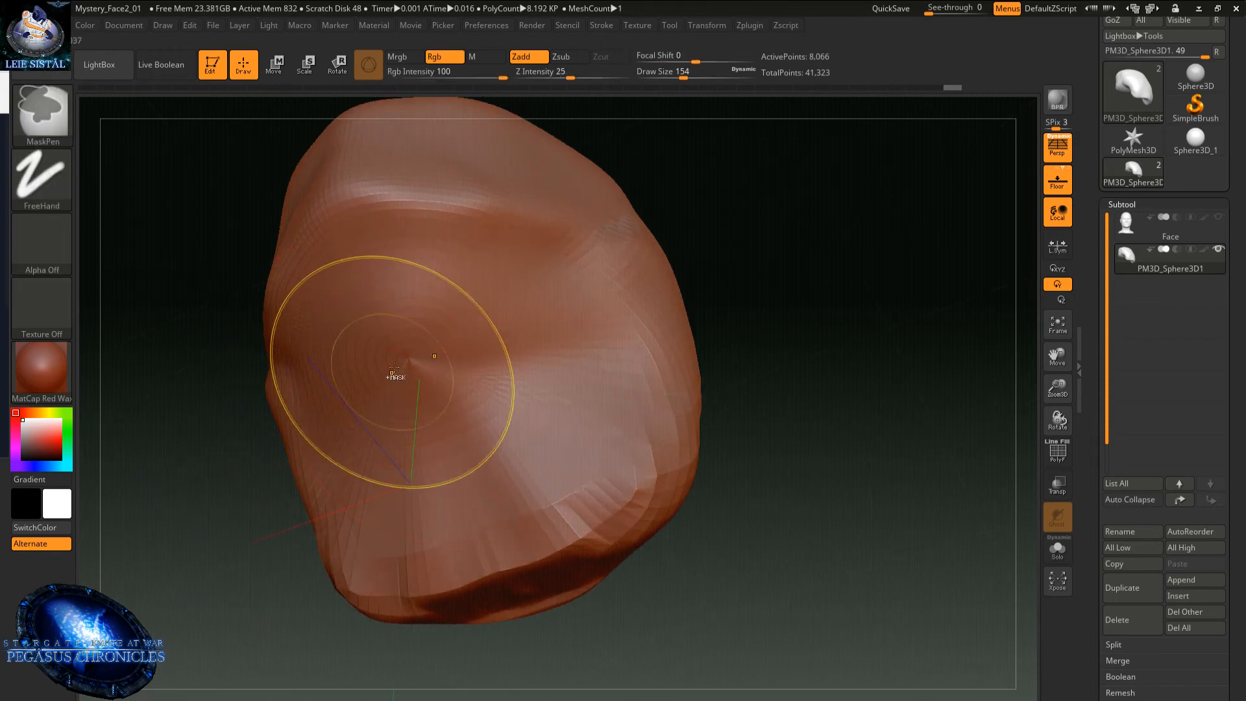
{"action": "mouse_move", "coordinate": [394, 368]}
{"action": "right_mouse_down", "text": "ctrl"}
{"action": "mouse_move", "coordinate": [409, 314]}
{"action": "mouse_move", "coordinate": [415, 387]}
{"action": "right_mouse_up", "text": "ctrl"}
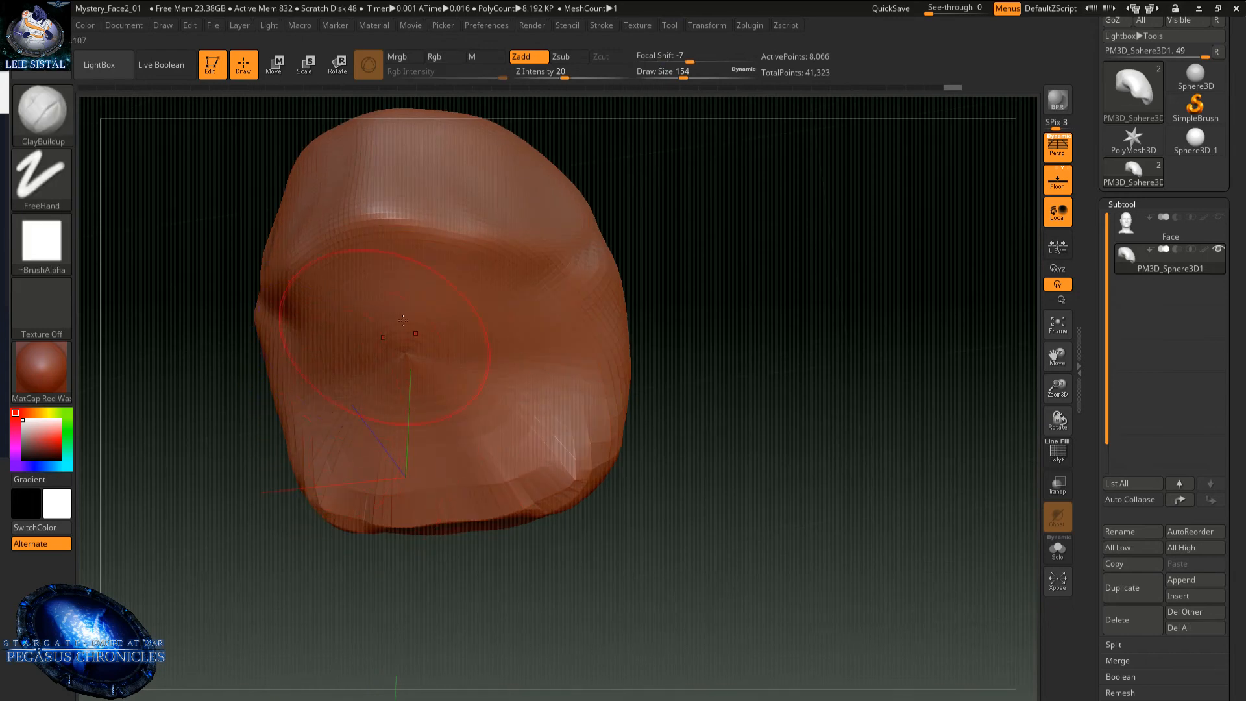
{"action": "mouse_move", "coordinate": [389, 292]}
{"action": "left_mouse_down"}
{"action": "mouse_move", "coordinate": [467, 402]}
{"action": "mouse_move", "coordinate": [473, 474]}
{"action": "mouse_move", "coordinate": [498, 496]}
{"action": "mouse_move", "coordinate": [519, 389]}
{"action": "left_mouse_up"}
{"action": "left_click_drag", "start_coordinate": [448, 350], "coordinate": [456, 422], "text": "shift"}
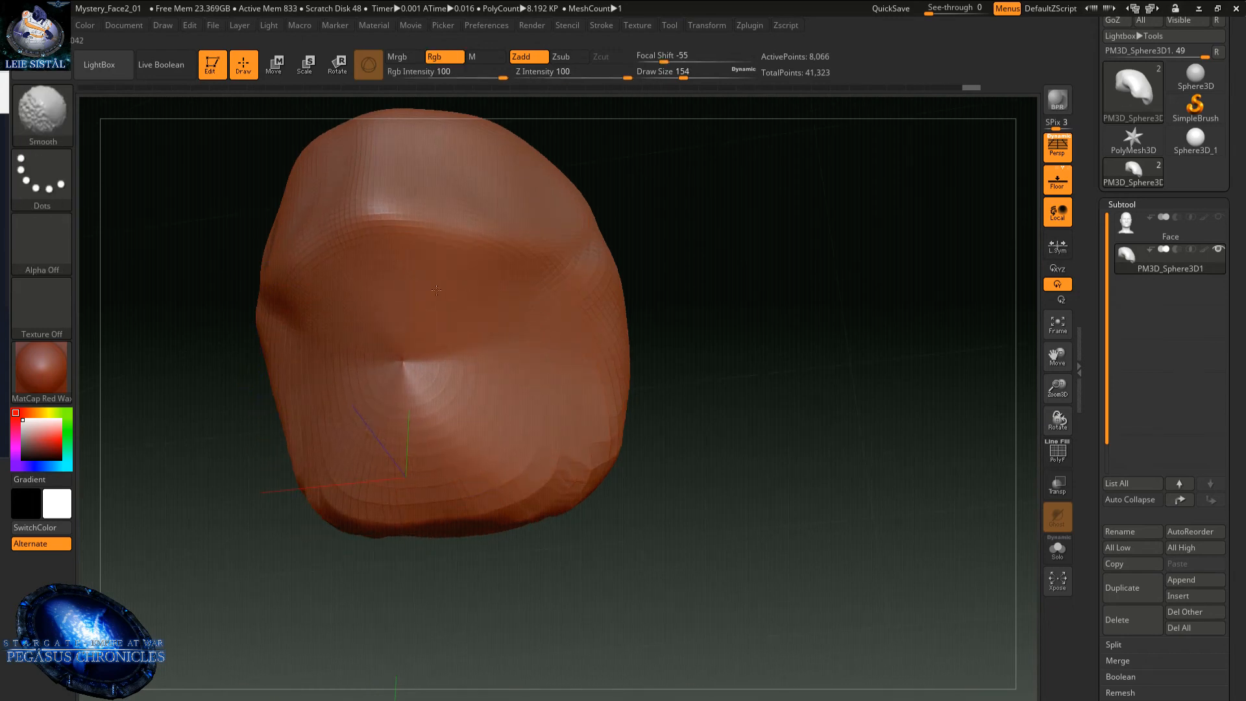
{"action": "left_click_drag", "start_coordinate": [436, 290], "coordinate": [727, 440]}
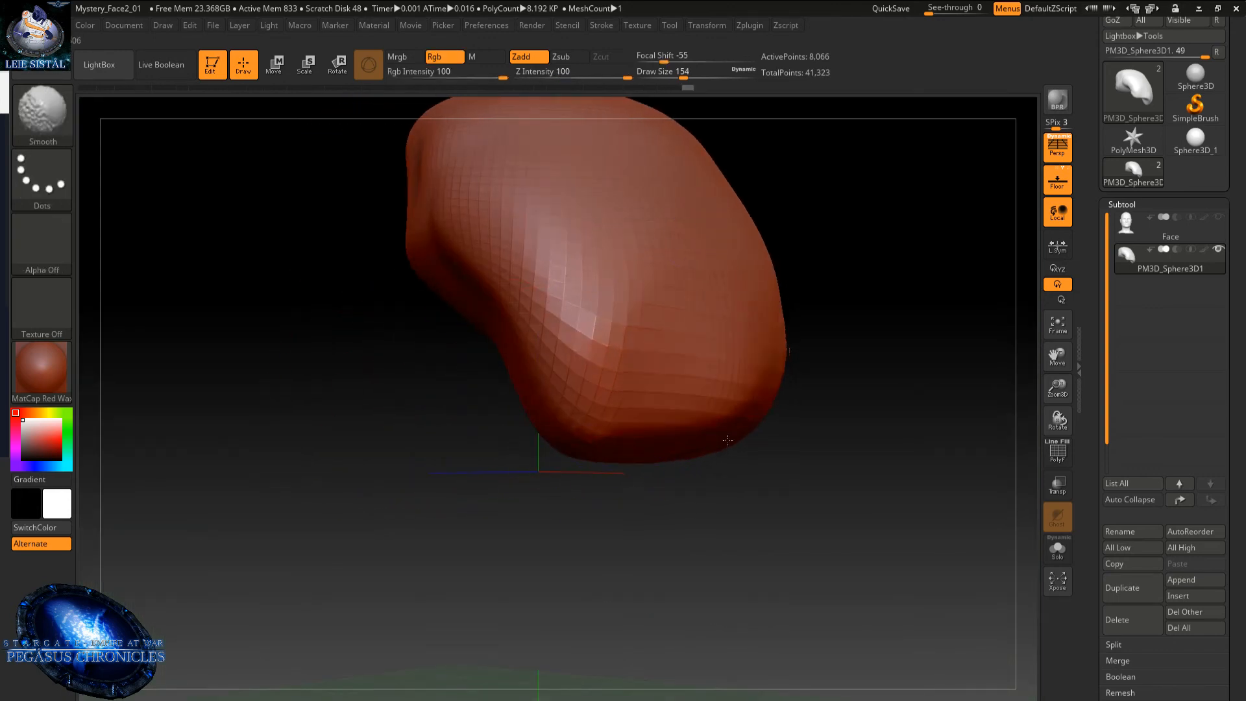
- Remesh the hair with DynaMesh at Resolution 128
{"action": "scroll", "coordinate": [1227, 409], "scroll_direction": "down", "scroll_amount": 10}
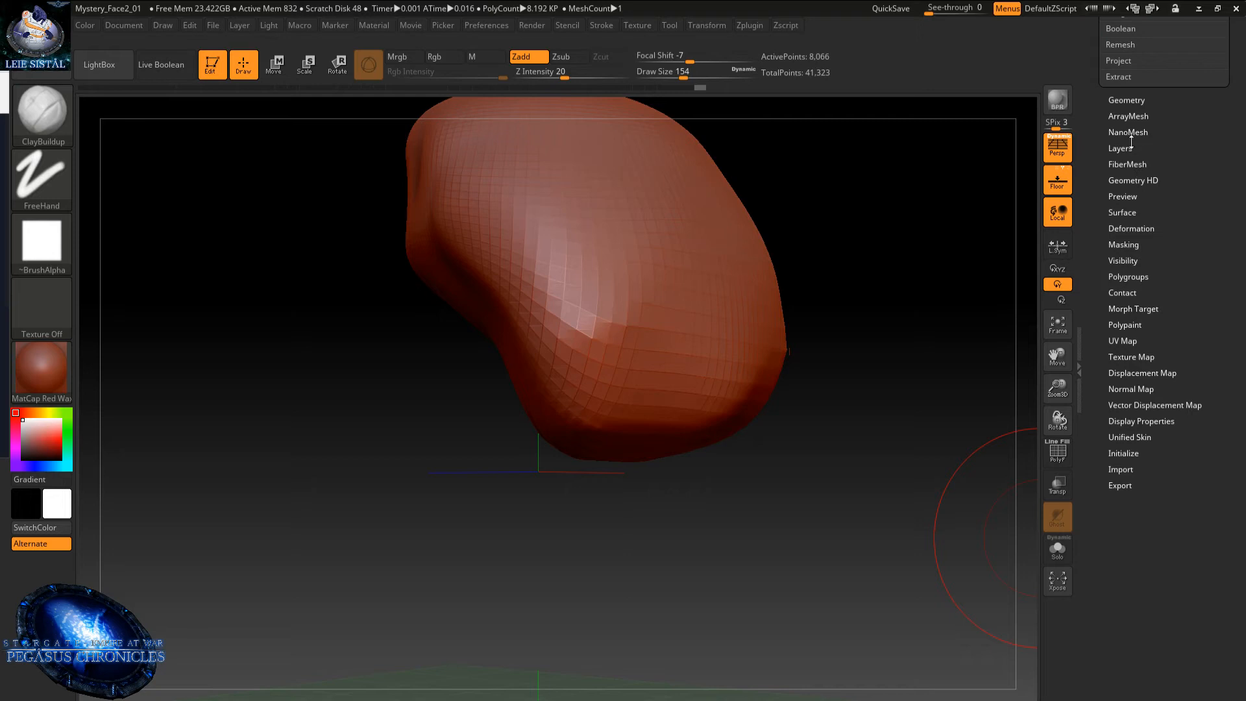
{"action": "left_click", "coordinate": [1137, 101]}
{"action": "left_click_drag", "start_coordinate": [1204, 152], "coordinate": [1213, 287]}
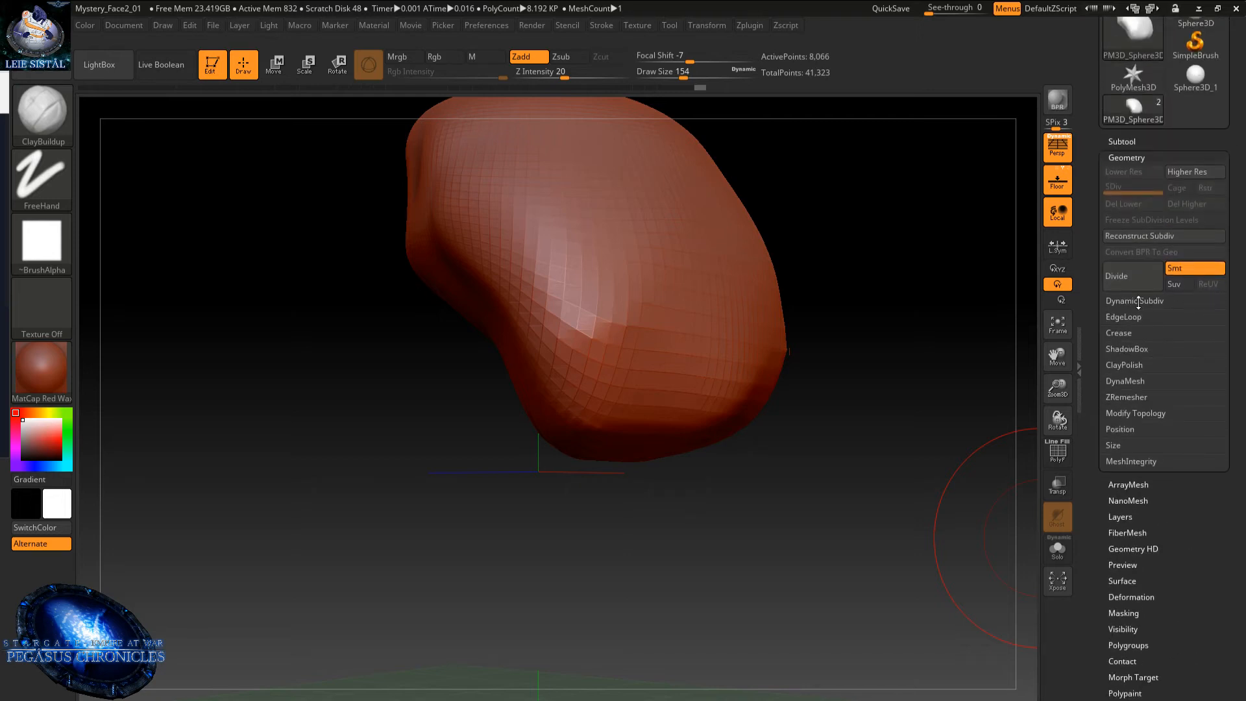
{"action": "left_click", "coordinate": [1125, 383]}
{"action": "left_click", "coordinate": [1119, 407]}
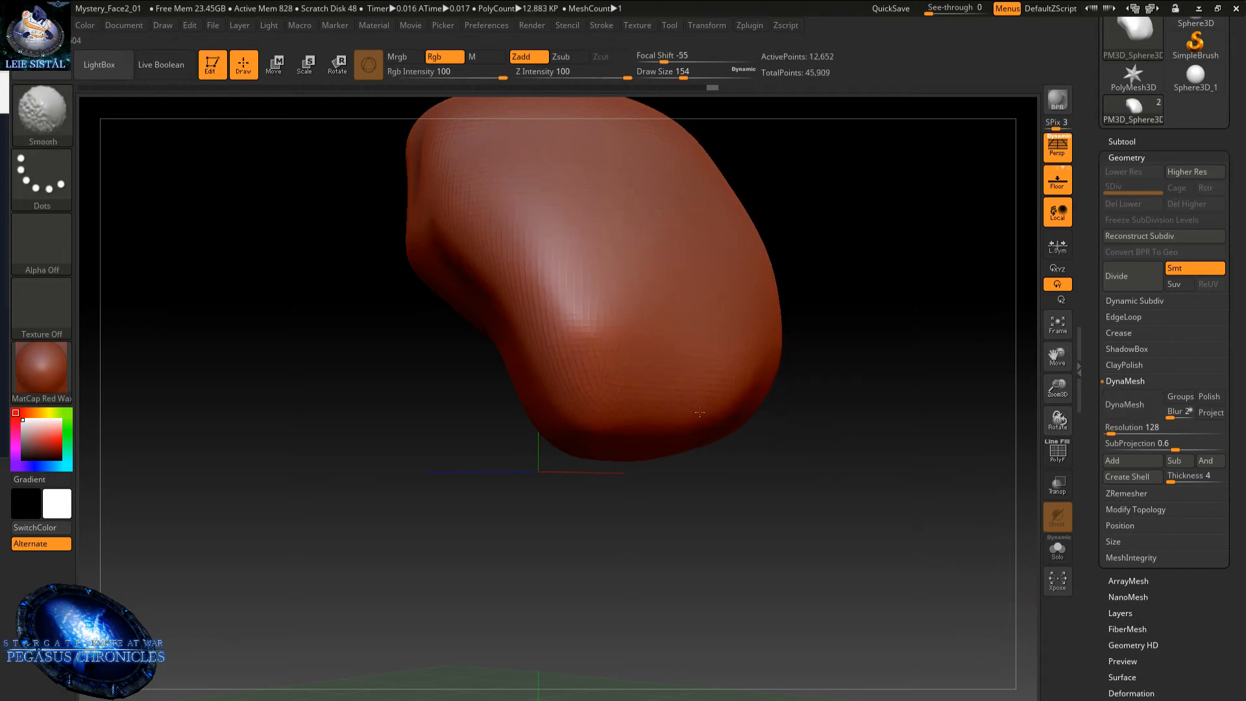
- Inspect the remeshed hair from the back and side, then show the Face subtool again
{"action": "right_click_drag", "start_coordinate": [699, 412], "coordinate": [483, 642]}
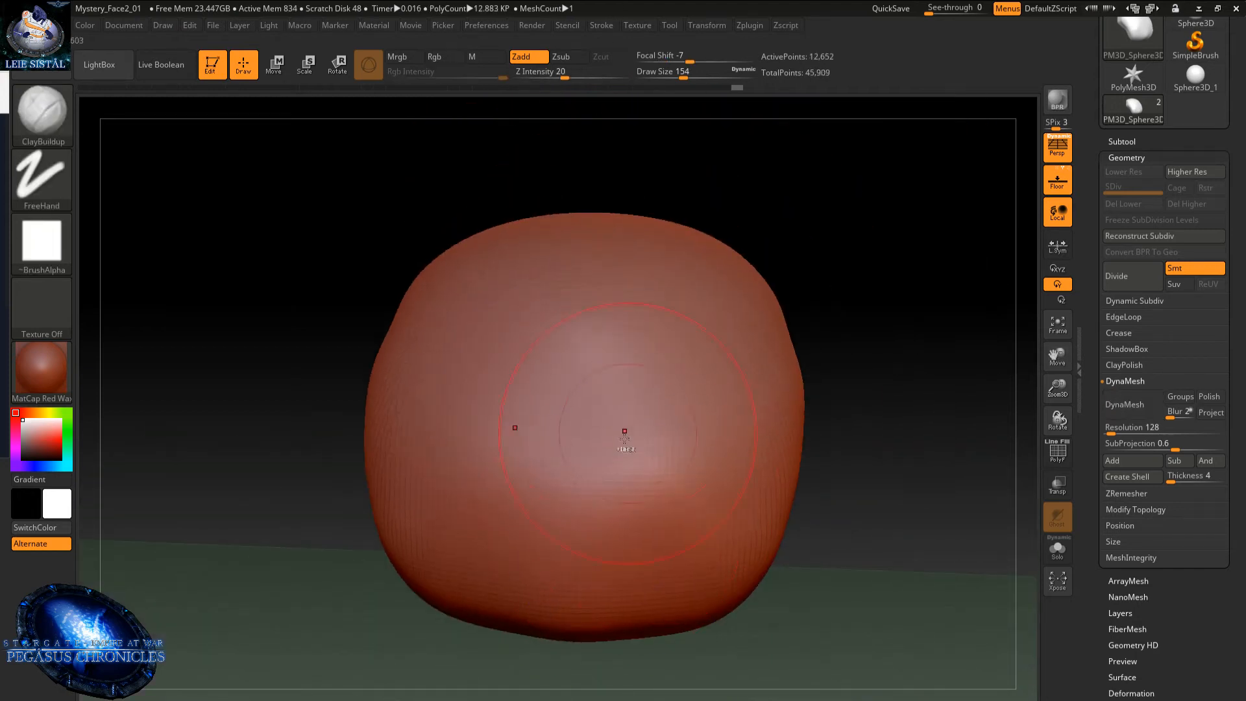
{"action": "right_click_drag", "start_coordinate": [625, 439], "coordinate": [624, 376], "text": "ctrl"}
{"action": "right_click_drag", "start_coordinate": [624, 376], "coordinate": [590, 331]}
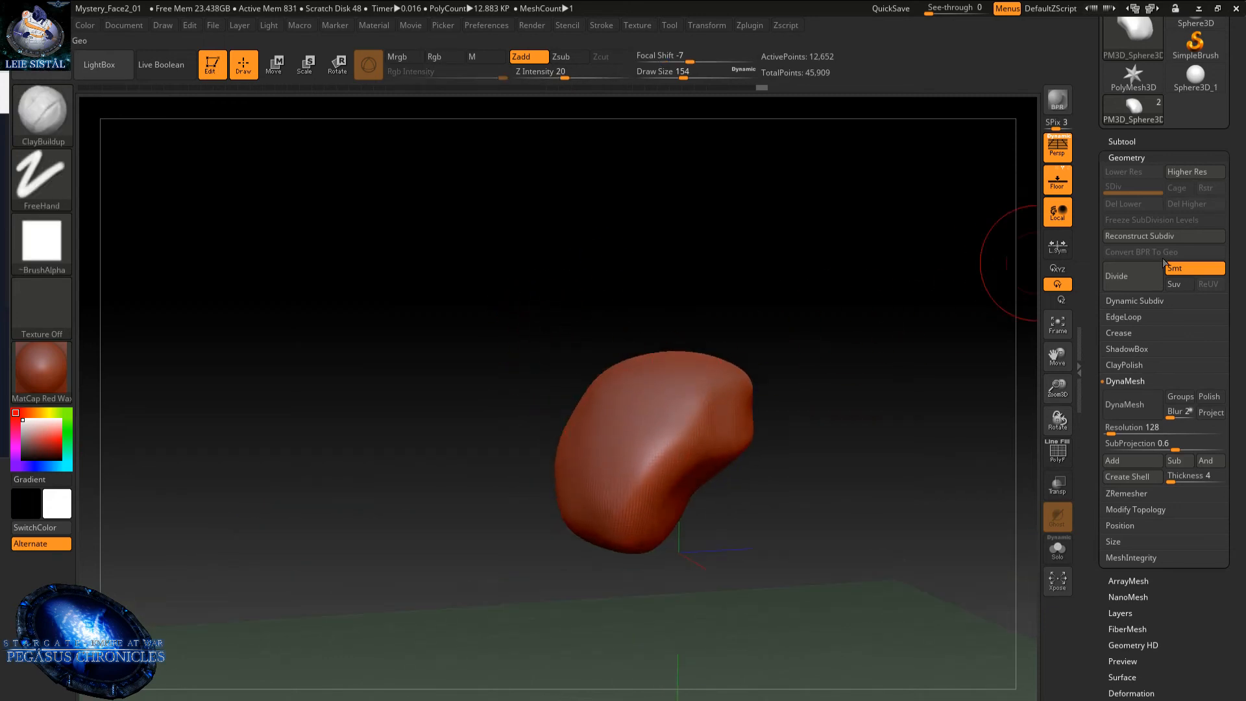
{"action": "left_click", "coordinate": [1147, 142]}
{"action": "left_click", "coordinate": [1217, 156]}
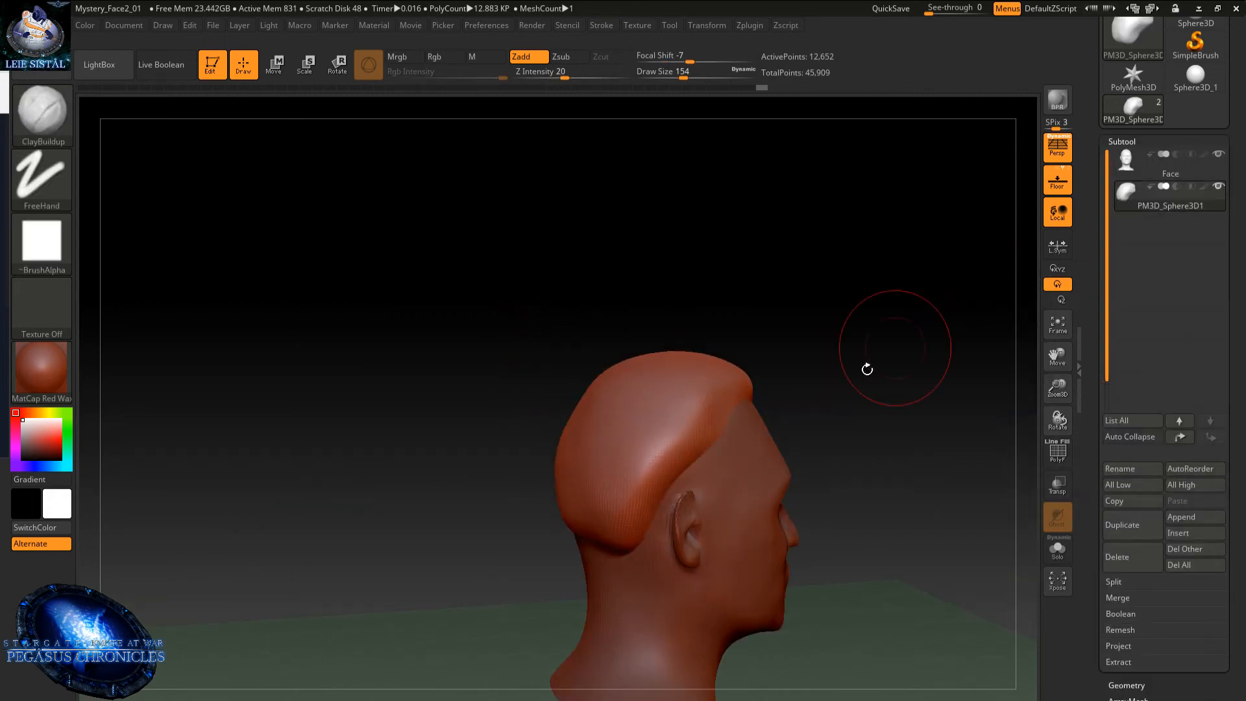
- Extend the hair forward above the ear and down in front of it into a sideburn with ClayBuildup
{"action": "right_click_drag", "start_coordinate": [602, 467], "coordinate": [633, 464]}
{"action": "mouse_move", "coordinate": [712, 428]}
{"action": "left_mouse_down"}
{"action": "mouse_move", "coordinate": [739, 512]}
{"action": "mouse_move", "coordinate": [739, 454]}
{"action": "mouse_move", "coordinate": [733, 506]}
{"action": "mouse_move", "coordinate": [727, 441]}
{"action": "mouse_move", "coordinate": [694, 465]}
{"action": "mouse_move", "coordinate": [721, 512]}
{"action": "left_mouse_up"}
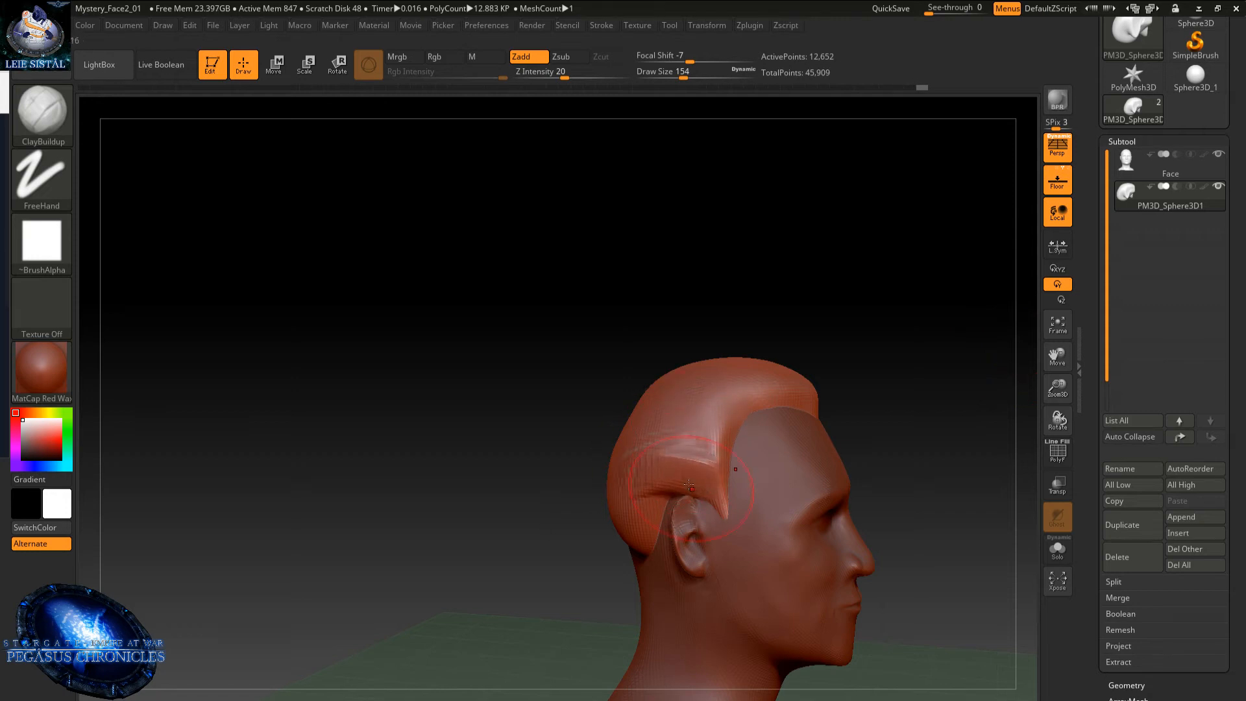
{"action": "key", "text": "ctrl+z"}
{"action": "key", "text": "ctrl+z"}
{"action": "key", "text": "ctrl+z"}
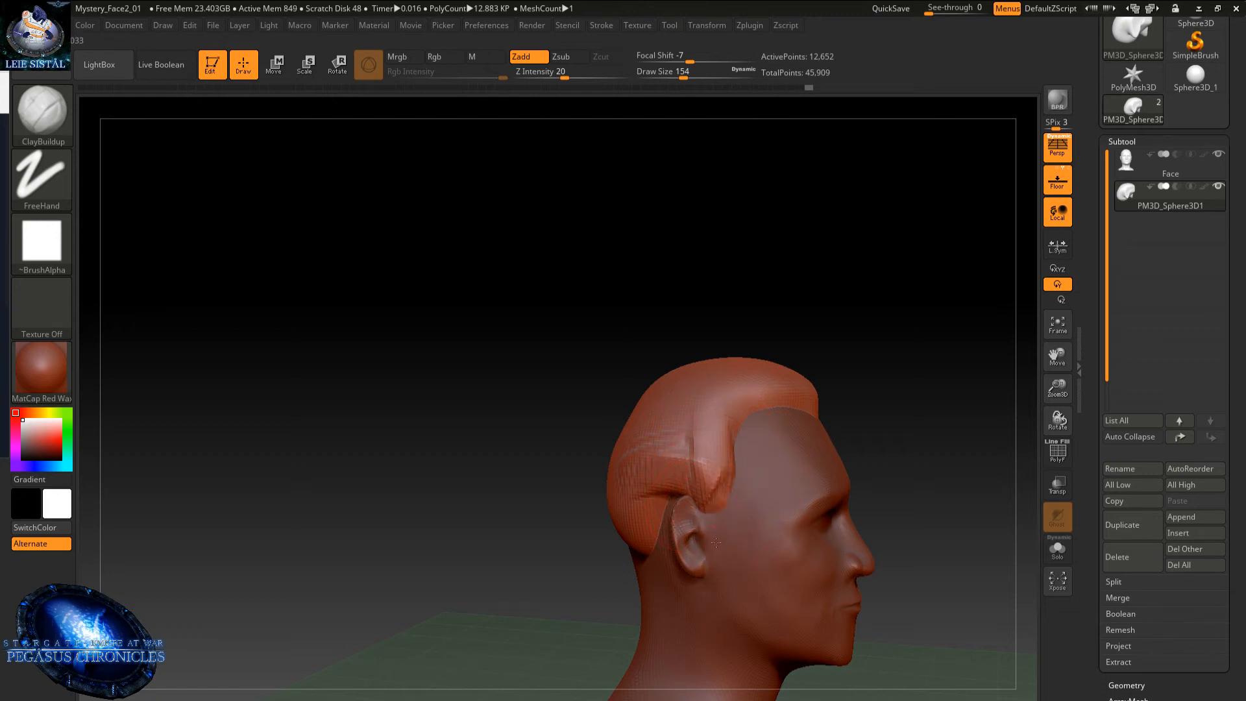
{"action": "key", "text": "ctrl+shift+z"}
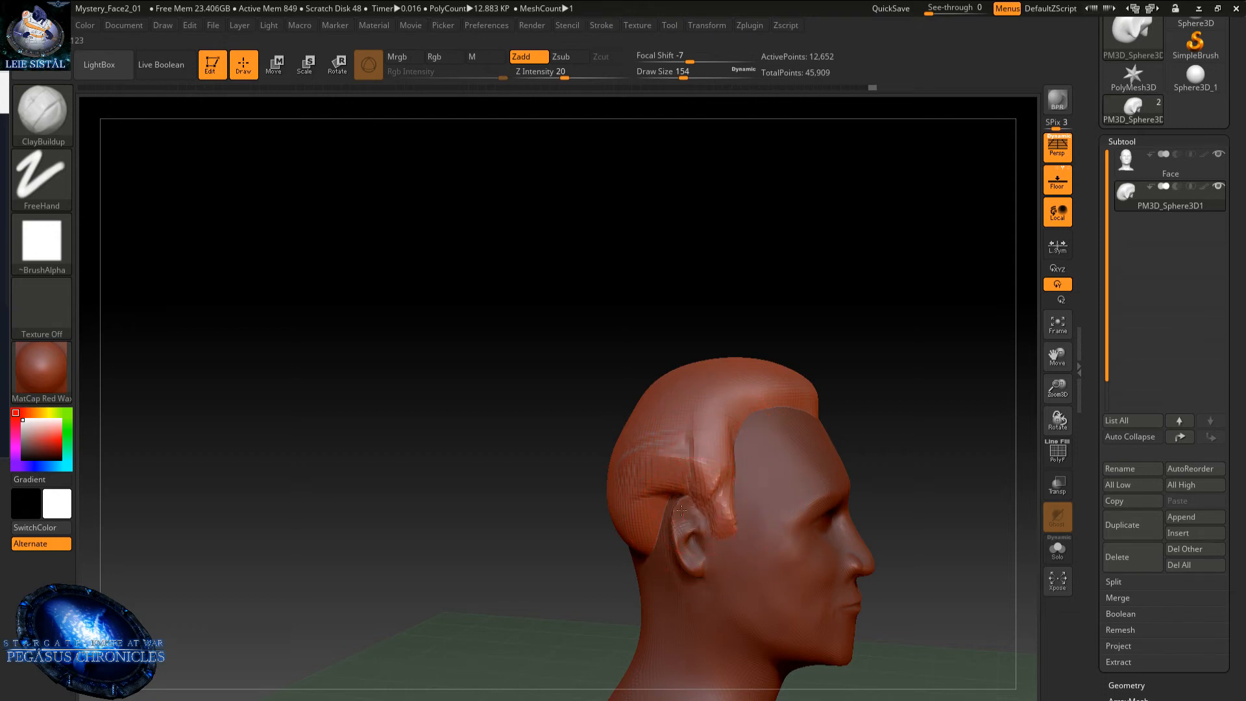
{"action": "mouse_move", "coordinate": [735, 501]}
{"action": "left_mouse_down"}
{"action": "mouse_move", "coordinate": [733, 483]}
{"action": "mouse_move", "coordinate": [705, 487]}
{"action": "mouse_move", "coordinate": [707, 503]}
{"action": "left_mouse_up"}
{"action": "mouse_move", "coordinate": [714, 454]}
{"action": "left_mouse_down"}
{"action": "mouse_move", "coordinate": [630, 485]}
{"action": "mouse_move", "coordinate": [630, 506]}
{"action": "left_mouse_up"}
- Add ClayBuildup volume along the side of the hair, then smooth the strokes across the side and back of the head
{"action": "mouse_move", "coordinate": [650, 512]}
{"action": "right_mouse_down"}
{"action": "mouse_move", "coordinate": [675, 508]}
{"action": "mouse_move", "coordinate": [723, 405]}
{"action": "mouse_move", "coordinate": [752, 405]}
{"action": "right_mouse_up"}
{"action": "right_click_drag", "start_coordinate": [753, 406], "coordinate": [752, 470], "text": "ctrl"}
{"action": "mouse_move", "coordinate": [708, 412]}
{"action": "left_mouse_down"}
{"action": "mouse_move", "coordinate": [689, 501]}
{"action": "mouse_move", "coordinate": [616, 526]}
{"action": "left_mouse_up"}
{"action": "right_click_drag", "start_coordinate": [617, 526], "coordinate": [746, 519]}
{"action": "mouse_move", "coordinate": [538, 487]}
{"action": "left_mouse_down", "text": "shift"}
{"action": "mouse_move", "coordinate": [582, 450]}
{"action": "mouse_move", "coordinate": [565, 441]}
{"action": "mouse_move", "coordinate": [571, 487]}
{"action": "mouse_move", "coordinate": [616, 499]}
{"action": "mouse_move", "coordinate": [595, 439]}
{"action": "mouse_move", "coordinate": [639, 388]}
{"action": "left_mouse_up", "text": "shift"}
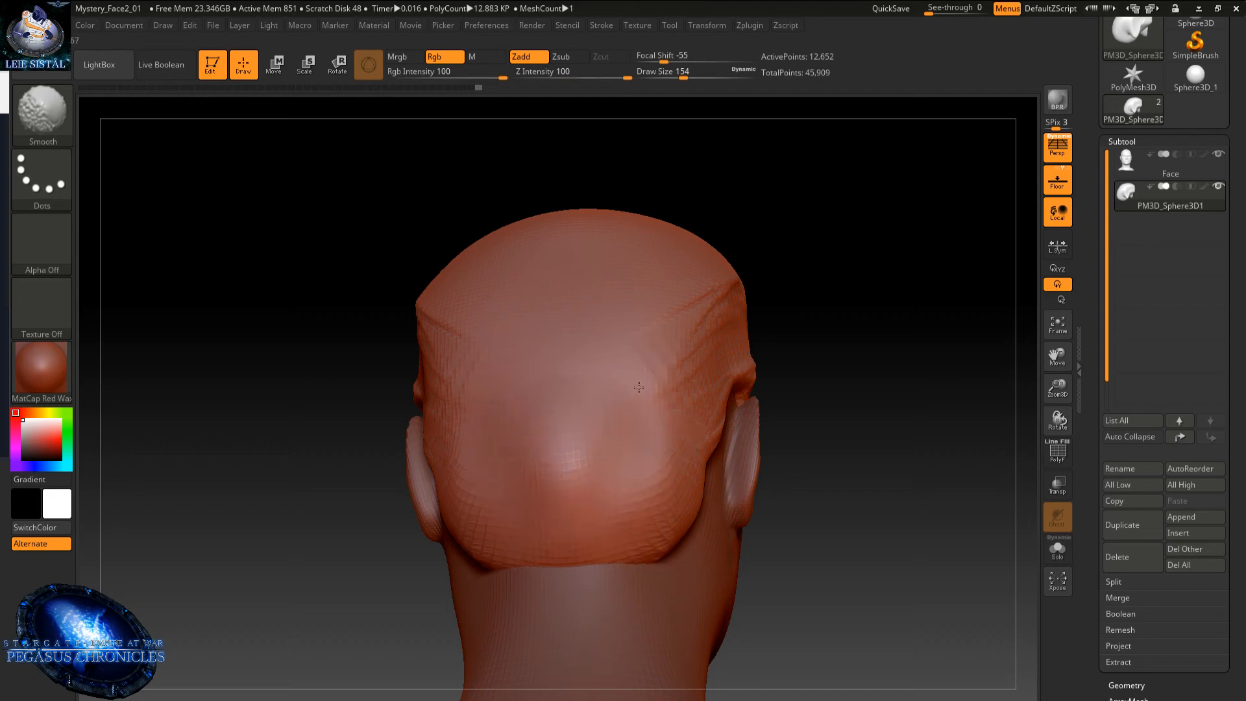
{"action": "mouse_move", "coordinate": [699, 341]}
{"action": "right_mouse_down"}
{"action": "mouse_move", "coordinate": [606, 383]}
{"action": "mouse_move", "coordinate": [506, 395]}
{"action": "right_mouse_up"}
{"action": "left_click_drag", "start_coordinate": [808, 311], "coordinate": [795, 334], "text": "shift"}
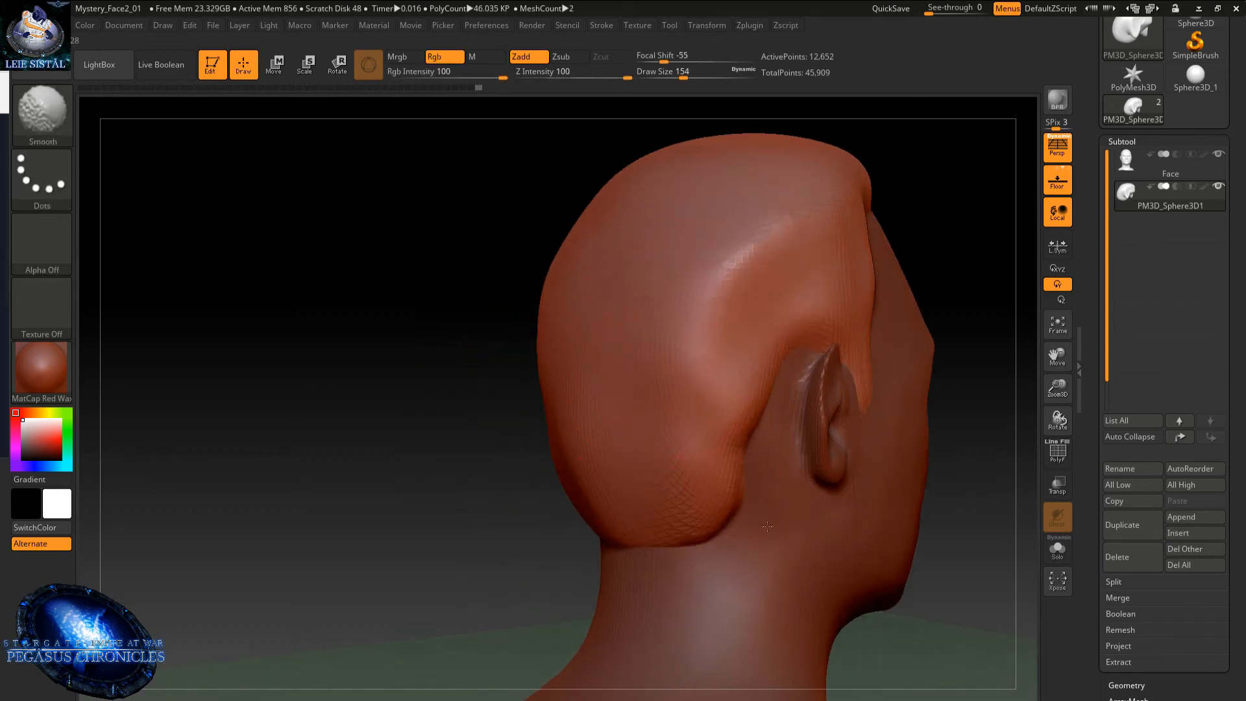
- Thicken the hair behind the ear down to the nape with ClayBuildup strokes and smooth them
{"action": "left_click_drag", "start_coordinate": [692, 473], "coordinate": [685, 527]}
{"action": "left_click_drag", "start_coordinate": [748, 383], "coordinate": [700, 522]}
{"action": "left_click_drag", "start_coordinate": [769, 351], "coordinate": [740, 493]}
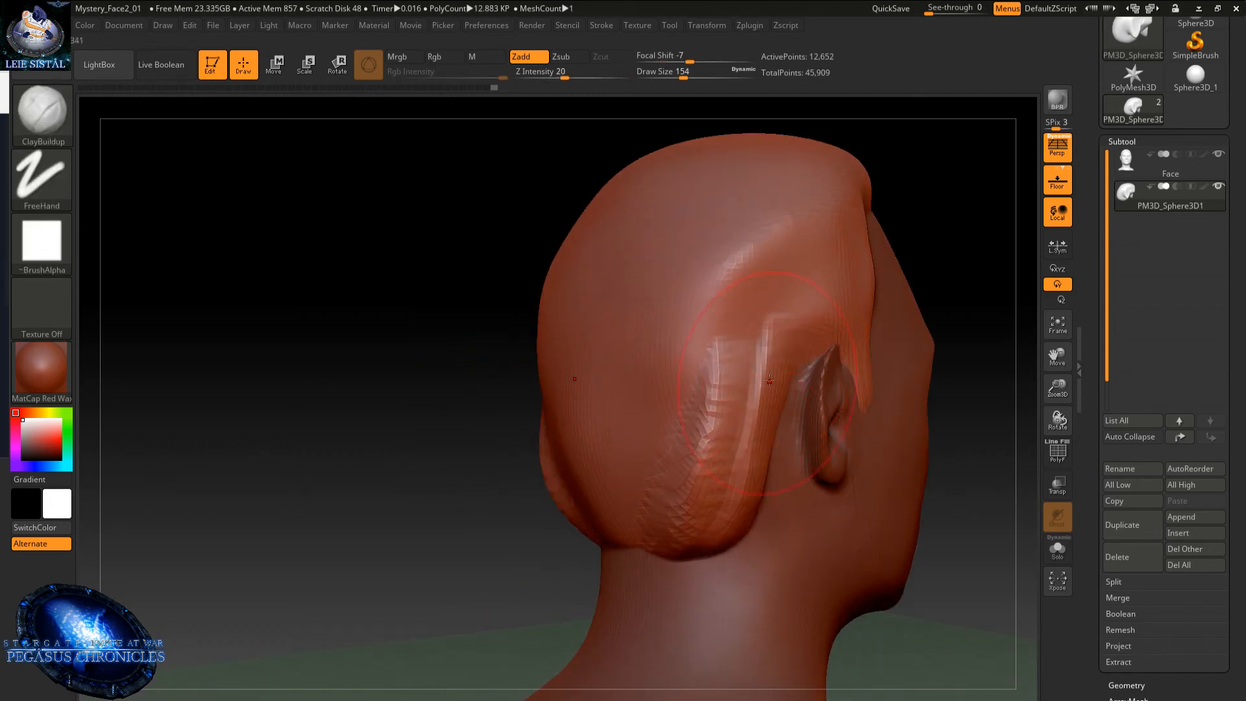
{"action": "left_click_drag", "start_coordinate": [751, 409], "coordinate": [736, 487]}
{"action": "mouse_move", "coordinate": [720, 480]}
{"action": "left_mouse_down", "text": "shift"}
{"action": "mouse_move", "coordinate": [709, 494]}
{"action": "mouse_move", "coordinate": [720, 454]}
{"action": "mouse_move", "coordinate": [709, 380]}
{"action": "left_mouse_up", "text": "shift"}
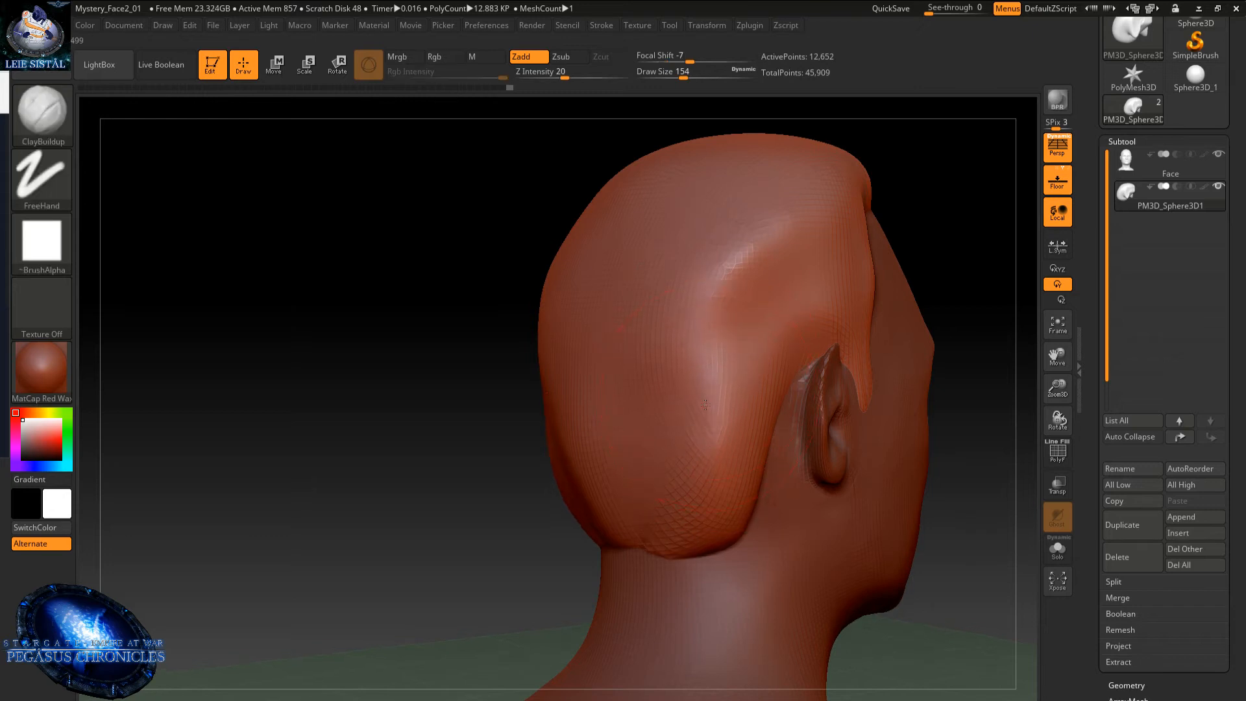
- Carve down the bulk behind the ears and across the back of the hair with subtractive ClayBuildup strokes
{"action": "right_click_drag", "start_coordinate": [706, 405], "coordinate": [646, 286]}
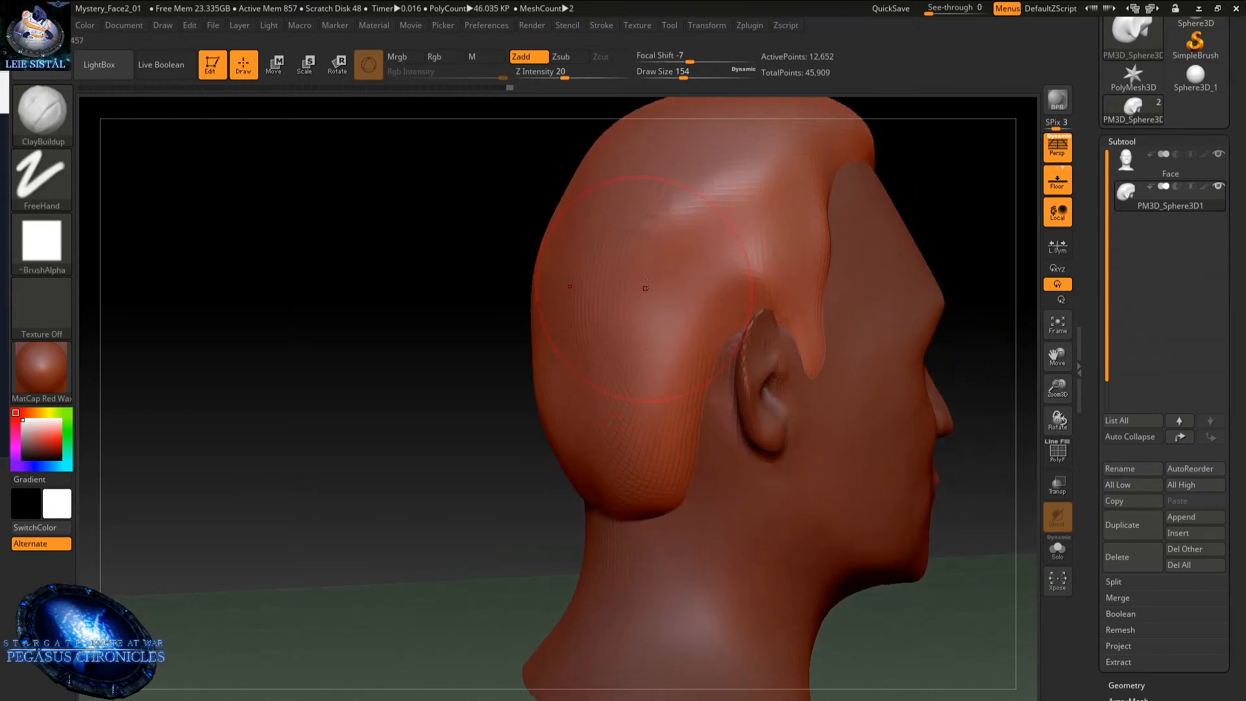
{"action": "mouse_move", "coordinate": [657, 344]}
{"action": "left_mouse_down", "text": "alt"}
{"action": "mouse_move", "coordinate": [682, 381]}
{"action": "mouse_move", "coordinate": [639, 442]}
{"action": "left_mouse_up", "text": "alt"}
{"action": "mouse_move", "coordinate": [682, 292]}
{"action": "left_mouse_down", "text": "alt"}
{"action": "mouse_move", "coordinate": [693, 353]}
{"action": "mouse_move", "coordinate": [655, 436]}
{"action": "left_mouse_up", "text": "alt"}
{"action": "right_click_drag", "start_coordinate": [668, 408], "coordinate": [802, 396]}
{"action": "left_click_drag", "start_coordinate": [558, 363], "coordinate": [594, 441], "text": "alt"}
{"action": "left_click_drag", "start_coordinate": [649, 272], "coordinate": [558, 389], "text": "alt"}
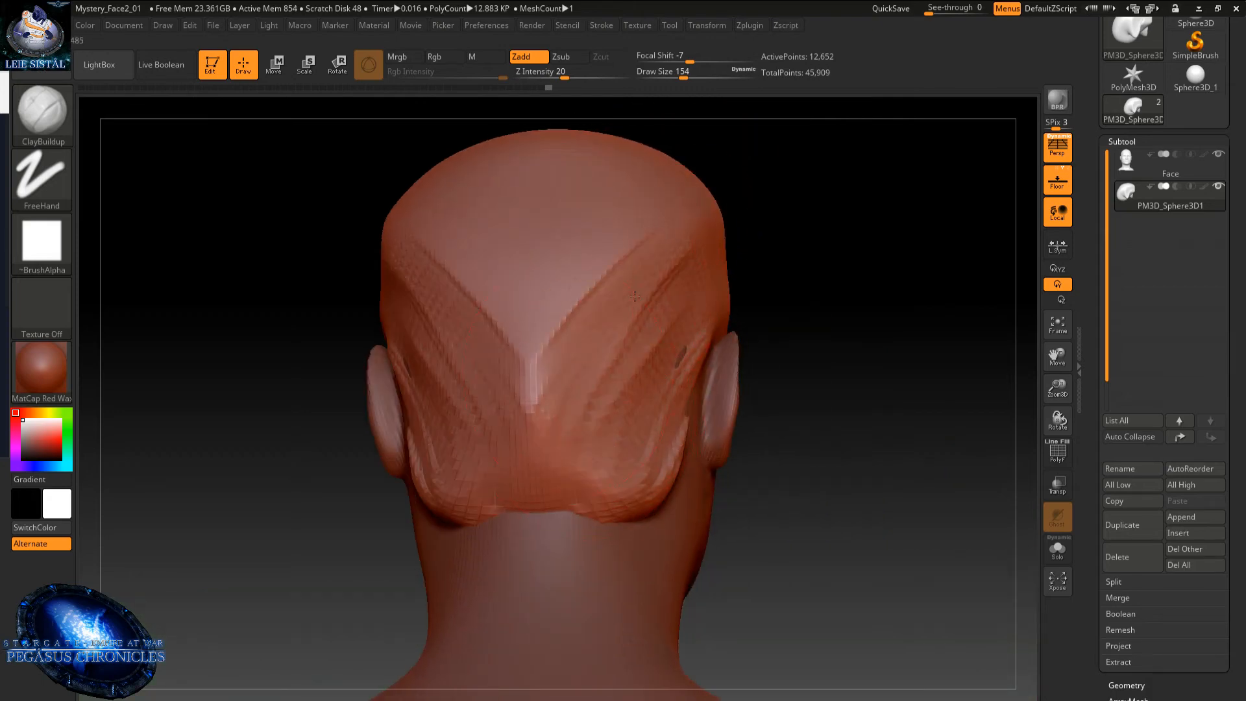
{"action": "left_click_drag", "start_coordinate": [639, 237], "coordinate": [533, 285], "text": "alt"}
- Smooth the carved back of the hair, then rebuild its centre and the nape edge with ClayBuildup
{"action": "left_click_drag", "start_coordinate": [571, 246], "coordinate": [578, 370], "text": "shift"}
{"action": "mouse_move", "coordinate": [564, 240]}
{"action": "left_mouse_down"}
{"action": "mouse_move", "coordinate": [567, 337]}
{"action": "mouse_move", "coordinate": [598, 358]}
{"action": "mouse_move", "coordinate": [558, 448]}
{"action": "left_mouse_up"}
{"action": "left_click_drag", "start_coordinate": [584, 240], "coordinate": [594, 464]}
{"action": "mouse_move", "coordinate": [571, 441]}
{"action": "left_mouse_down", "text": "shift"}
{"action": "mouse_move", "coordinate": [565, 299]}
{"action": "mouse_move", "coordinate": [688, 347]}
{"action": "left_mouse_up", "text": "shift"}
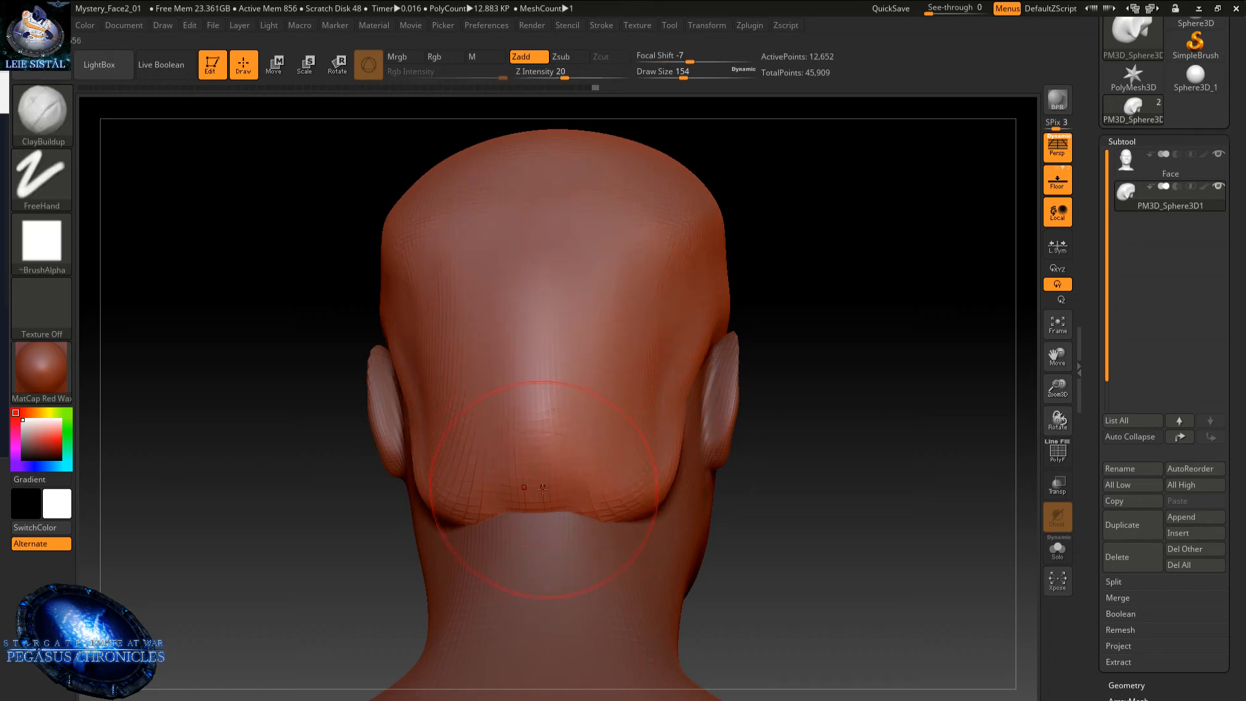
{"action": "mouse_move", "coordinate": [533, 487]}
{"action": "left_mouse_down"}
{"action": "mouse_move", "coordinate": [584, 506]}
{"action": "mouse_move", "coordinate": [551, 513]}
{"action": "mouse_move", "coordinate": [628, 521]}
{"action": "mouse_move", "coordinate": [636, 463]}
{"action": "left_mouse_up"}
- Build up the hair at the temple above the sideburn with ClayBuildup and smooth it into the side
{"action": "mouse_move", "coordinate": [636, 463]}
{"action": "right_mouse_down"}
{"action": "mouse_move", "coordinate": [570, 417]}
{"action": "mouse_move", "coordinate": [570, 354]}
{"action": "right_mouse_up"}
{"action": "mouse_move", "coordinate": [649, 422]}
{"action": "left_mouse_down"}
{"action": "mouse_move", "coordinate": [704, 292]}
{"action": "mouse_move", "coordinate": [737, 316]}
{"action": "mouse_move", "coordinate": [655, 399]}
{"action": "mouse_move", "coordinate": [625, 256]}
{"action": "mouse_move", "coordinate": [675, 283]}
{"action": "left_mouse_up"}
{"action": "mouse_move", "coordinate": [675, 283]}
{"action": "right_mouse_down", "text": "alt"}
{"action": "mouse_move", "coordinate": [569, 432]}
{"action": "mouse_move", "coordinate": [565, 392]}
{"action": "right_mouse_up", "text": "alt"}
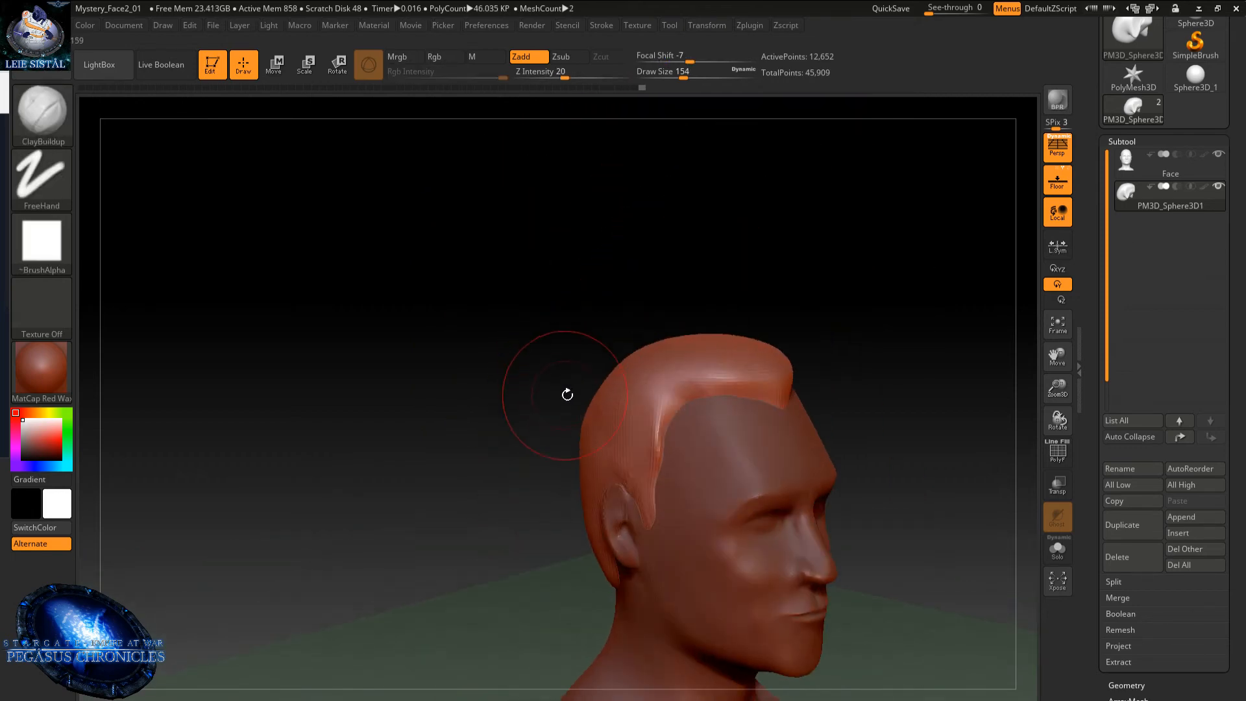
{"action": "key", "text": "shift"}
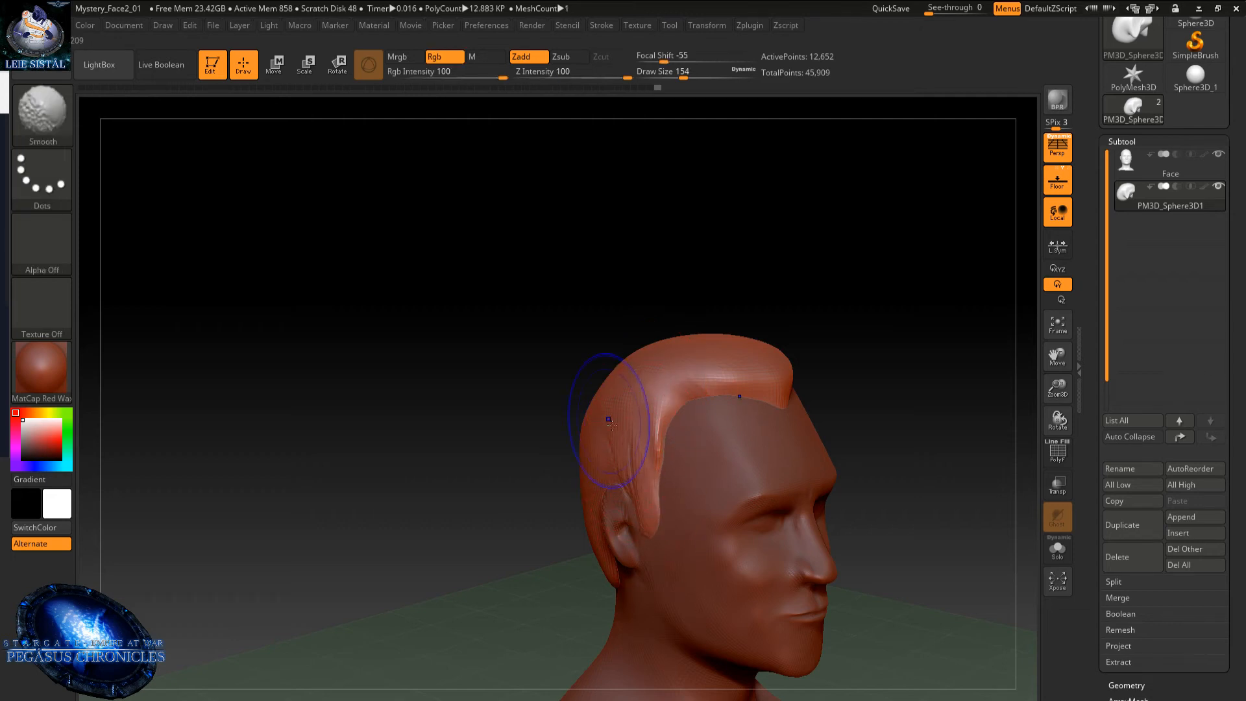
{"action": "right_click_drag", "start_coordinate": [636, 549], "coordinate": [670, 450]}
{"action": "mouse_move", "coordinate": [674, 329]}
{"action": "right_mouse_down", "text": "alt"}
{"action": "mouse_move", "coordinate": [629, 375]}
{"action": "mouse_move", "coordinate": [613, 448]}
{"action": "right_mouse_up", "text": "alt"}
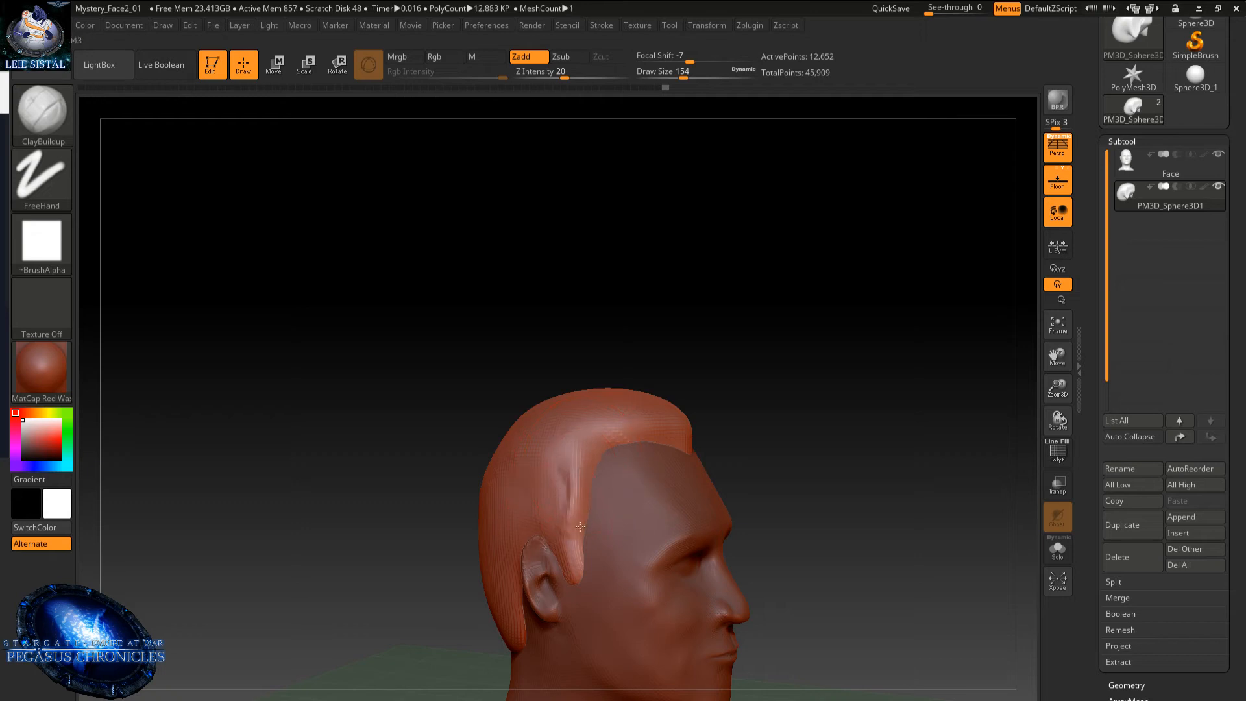
{"action": "mouse_move", "coordinate": [580, 526]}
{"action": "left_mouse_down"}
{"action": "mouse_move", "coordinate": [593, 480]}
{"action": "mouse_move", "coordinate": [572, 519]}
{"action": "mouse_move", "coordinate": [566, 470]}
{"action": "left_mouse_up"}
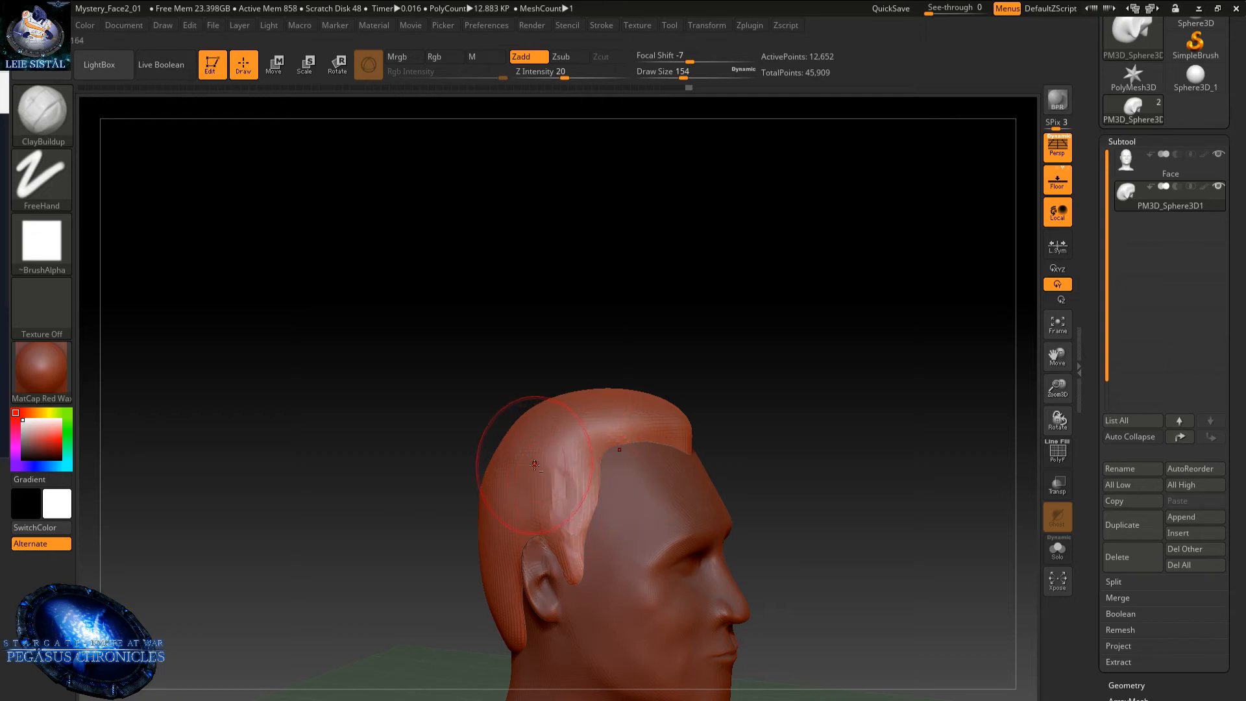
{"action": "key", "text": "shift"}
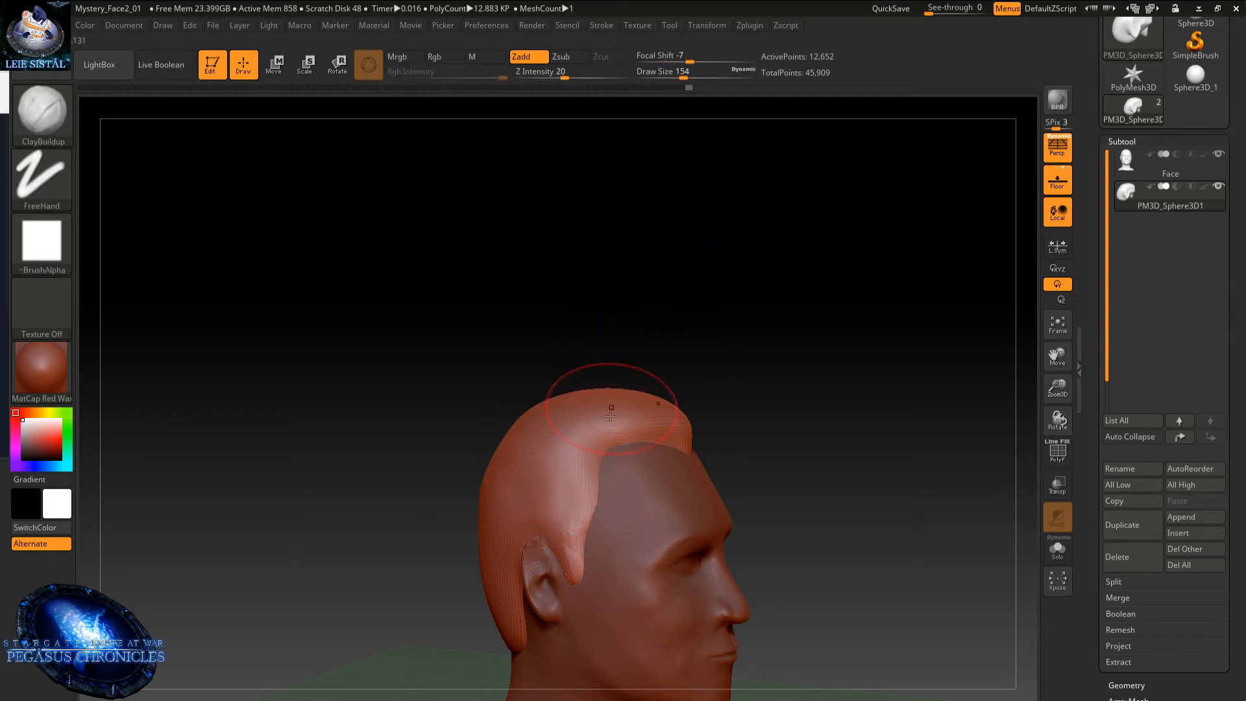
- Reshape the top and crown of the hair with additive and subtractive ClayBuildup strokes, smoothing the result
{"action": "right_click_drag", "start_coordinate": [570, 384], "coordinate": [617, 492]}
{"action": "mouse_move", "coordinate": [610, 432]}
{"action": "left_mouse_down", "text": "alt"}
{"action": "mouse_move", "coordinate": [664, 395]}
{"action": "mouse_move", "coordinate": [624, 430]}
{"action": "mouse_move", "coordinate": [670, 415]}
{"action": "left_mouse_up", "text": "alt"}
{"action": "mouse_move", "coordinate": [581, 425]}
{"action": "left_mouse_down"}
{"action": "mouse_move", "coordinate": [622, 397]}
{"action": "mouse_move", "coordinate": [549, 397]}
{"action": "left_mouse_up"}
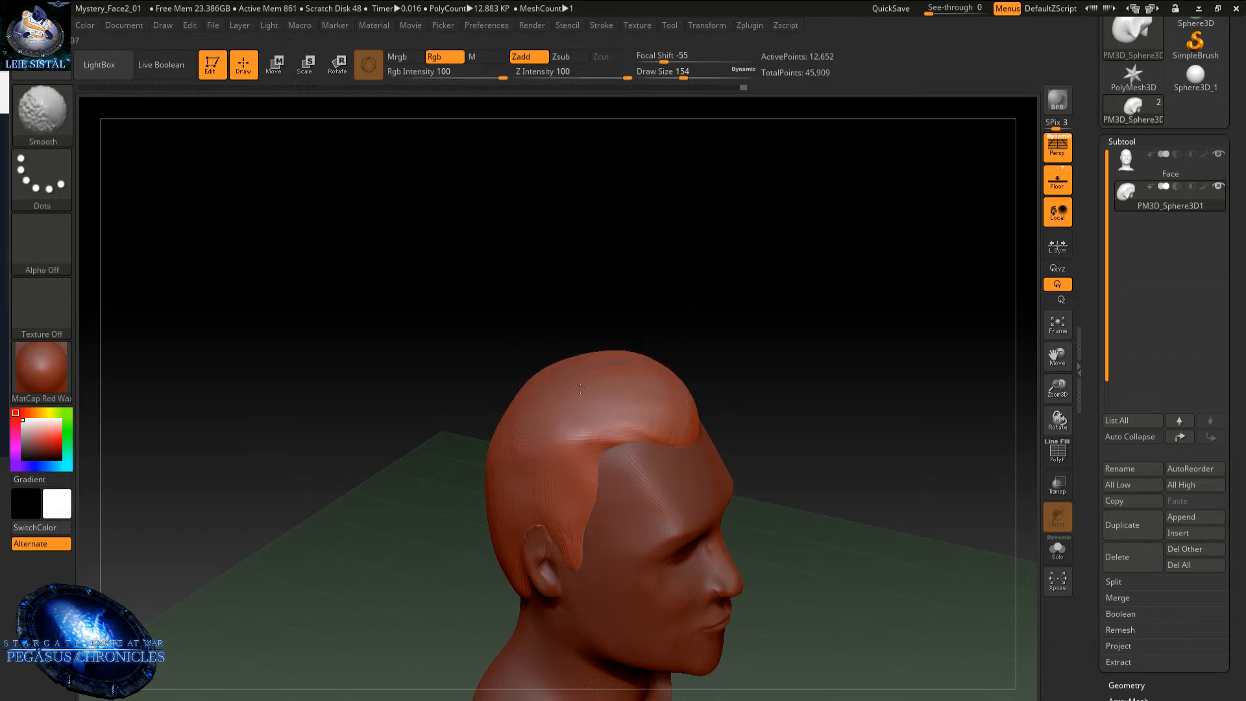
{"action": "left_click_drag", "start_coordinate": [587, 339], "coordinate": [599, 306]}
{"action": "right_click_drag", "start_coordinate": [567, 443], "coordinate": [580, 492], "text": "alt"}
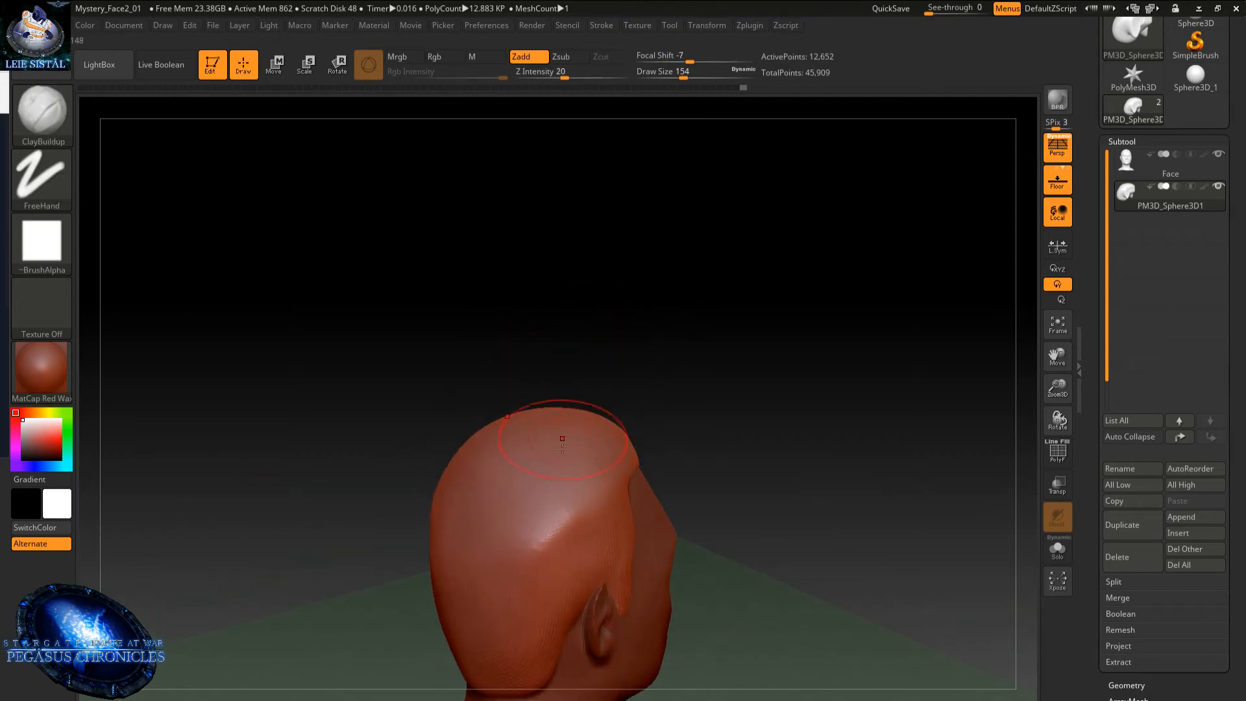
{"action": "right_click_drag", "start_coordinate": [572, 403], "coordinate": [601, 424]}
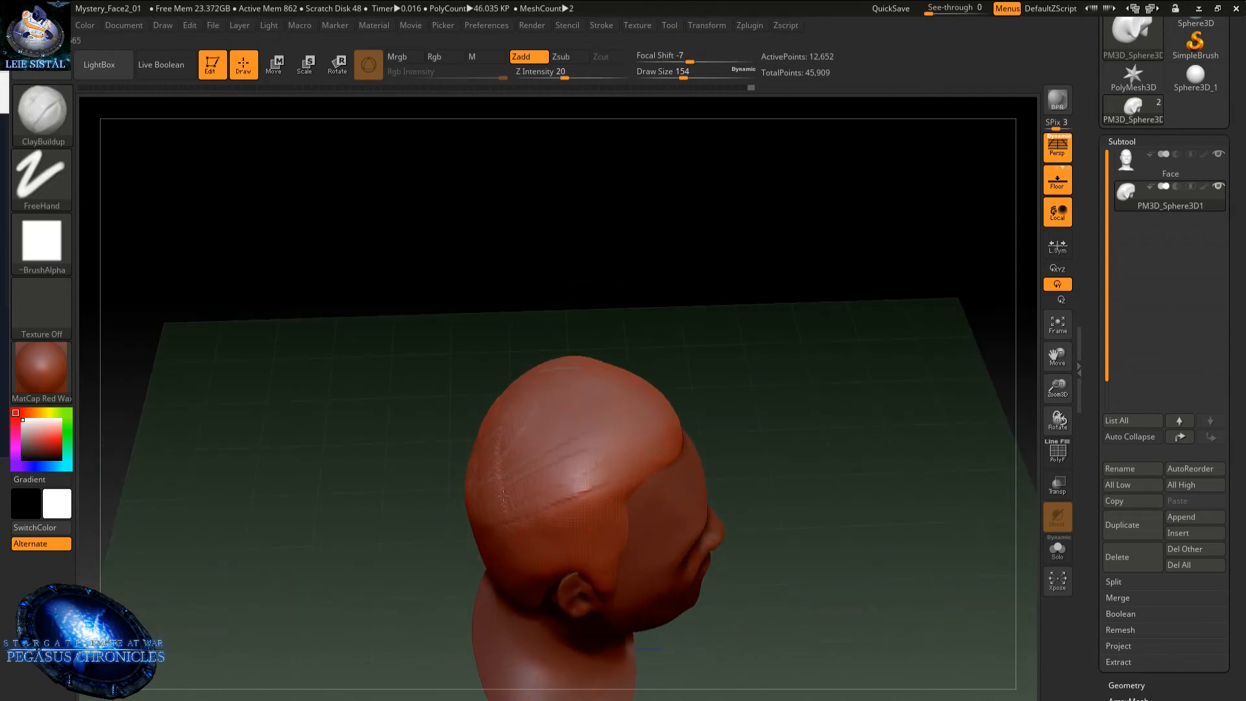
{"action": "left_click_drag", "start_coordinate": [503, 496], "coordinate": [542, 495], "text": "shift"}
- Refine the volume on top of the hair toward the front hairline with ClayBuildup, checking the silhouette from several angles
{"action": "mouse_move", "coordinate": [597, 380]}
{"action": "right_mouse_down"}
{"action": "mouse_move", "coordinate": [595, 456]}
{"action": "mouse_move", "coordinate": [571, 379]}
{"action": "right_mouse_up"}
{"action": "left_click_drag", "start_coordinate": [554, 383], "coordinate": [601, 413]}
{"action": "mouse_move", "coordinate": [616, 371]}
{"action": "left_mouse_down", "text": "alt"}
{"action": "mouse_move", "coordinate": [626, 383]}
{"action": "mouse_move", "coordinate": [587, 391]}
{"action": "left_mouse_up", "text": "alt"}
{"action": "right_click_drag", "start_coordinate": [586, 392], "coordinate": [623, 331]}
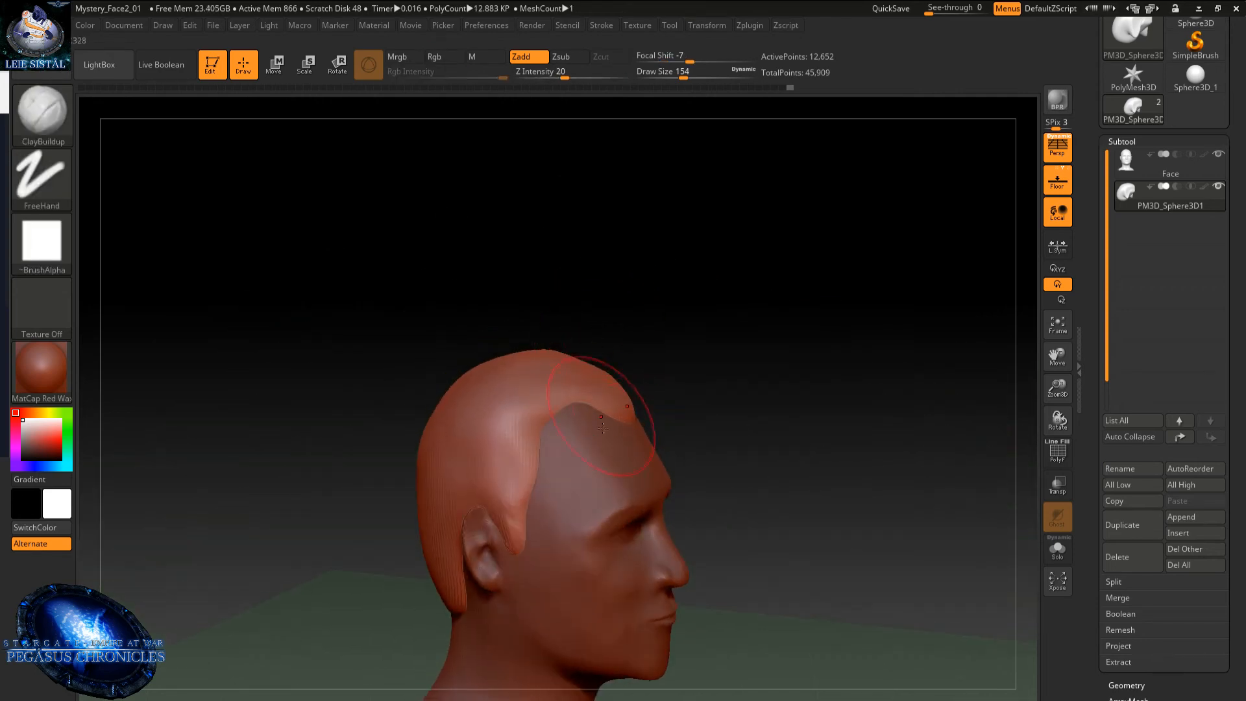
{"action": "right_click_drag", "start_coordinate": [600, 418], "coordinate": [548, 314], "text": "alt"}
{"action": "mouse_move", "coordinate": [542, 515]}
{"action": "right_mouse_down"}
{"action": "mouse_move", "coordinate": [537, 481]}
{"action": "mouse_move", "coordinate": [551, 496]}
{"action": "right_mouse_up"}
{"action": "right_click_drag", "start_coordinate": [565, 403], "coordinate": [573, 504], "text": "alt"}
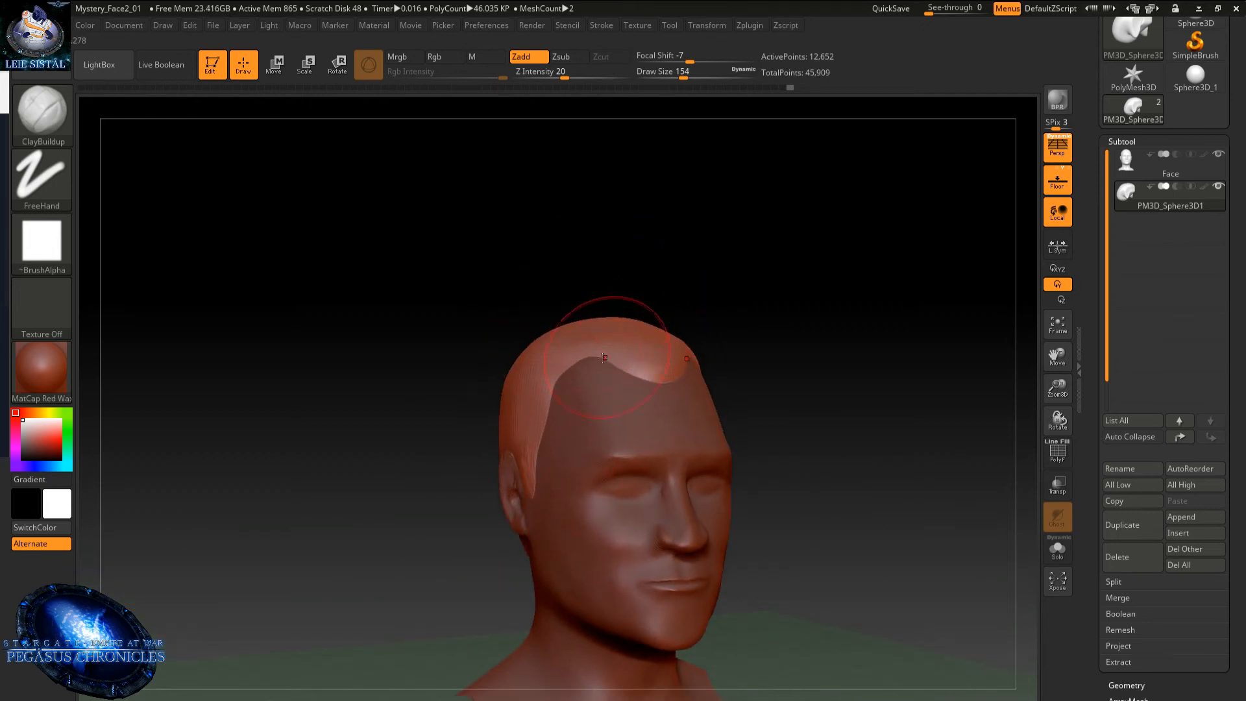
{"action": "key", "text": "shift"}
{"action": "mouse_move", "coordinate": [639, 376]}
{"action": "right_mouse_down"}
{"action": "mouse_move", "coordinate": [672, 383]}
{"action": "mouse_move", "coordinate": [641, 281]}
{"action": "right_mouse_up"}
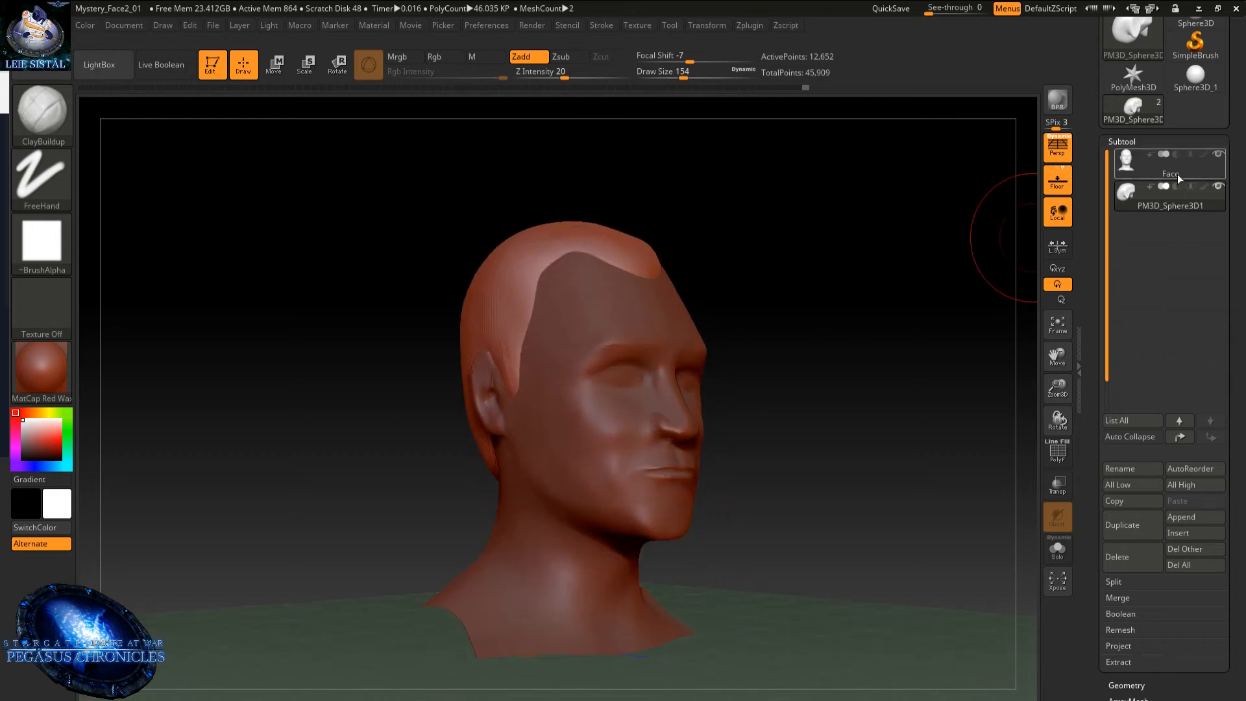
- Activate the Face subtool to check the head and hair from the front, then reselect the PM3D_Sphere3D1 hair subtool
{"action": "left_click", "coordinate": [1113, 168]}
{"action": "right_click_drag", "start_coordinate": [566, 442], "coordinate": [491, 468], "text": "alt"}
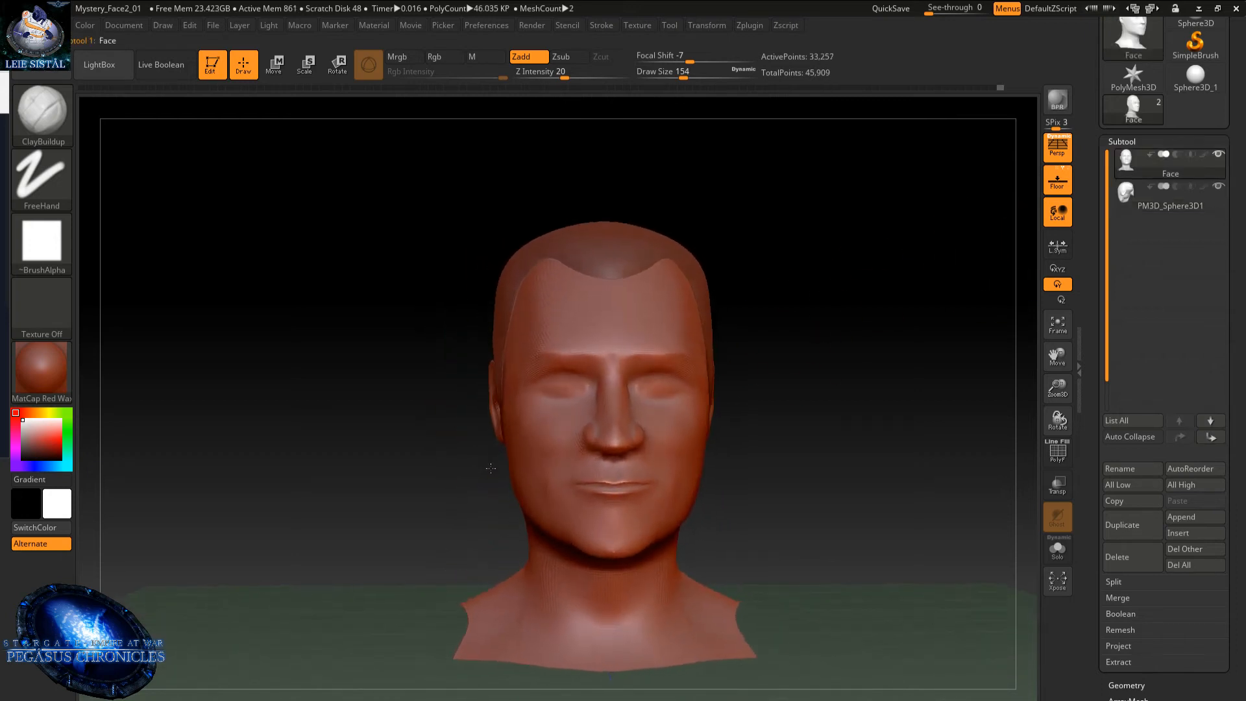
{"action": "left_click_drag", "start_coordinate": [490, 467], "coordinate": [513, 487]}
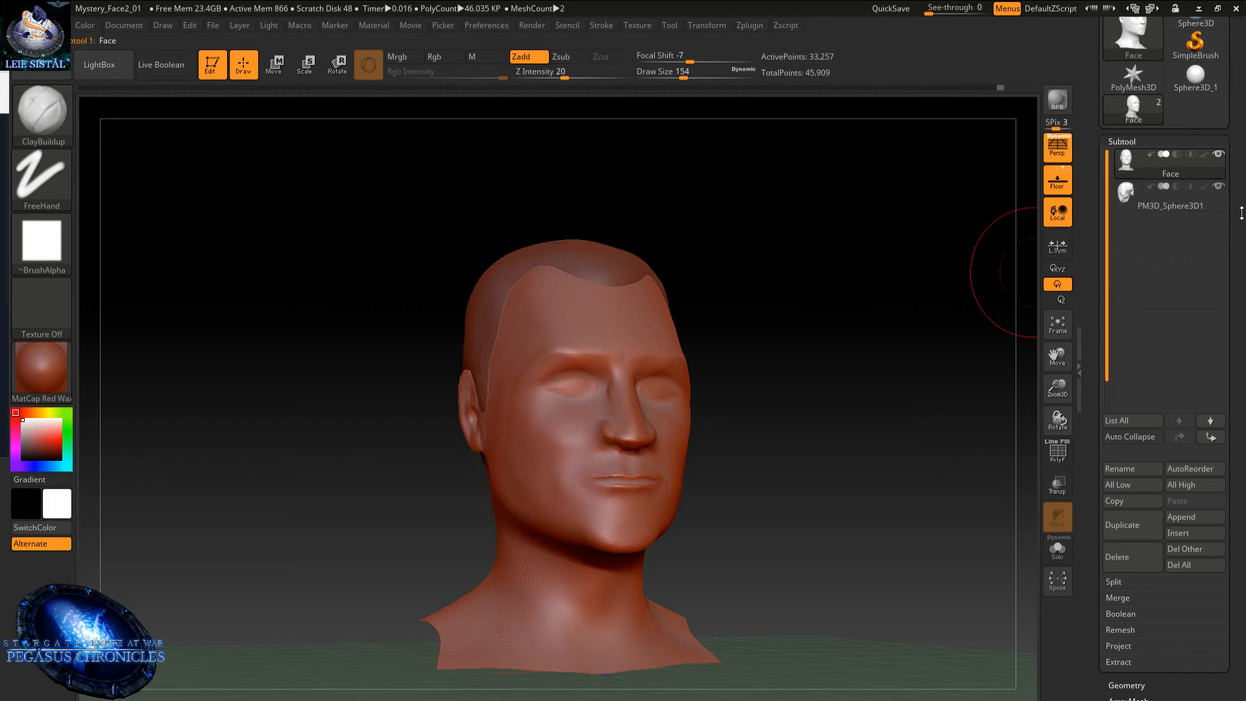
{"action": "left_click", "coordinate": [1152, 193]}
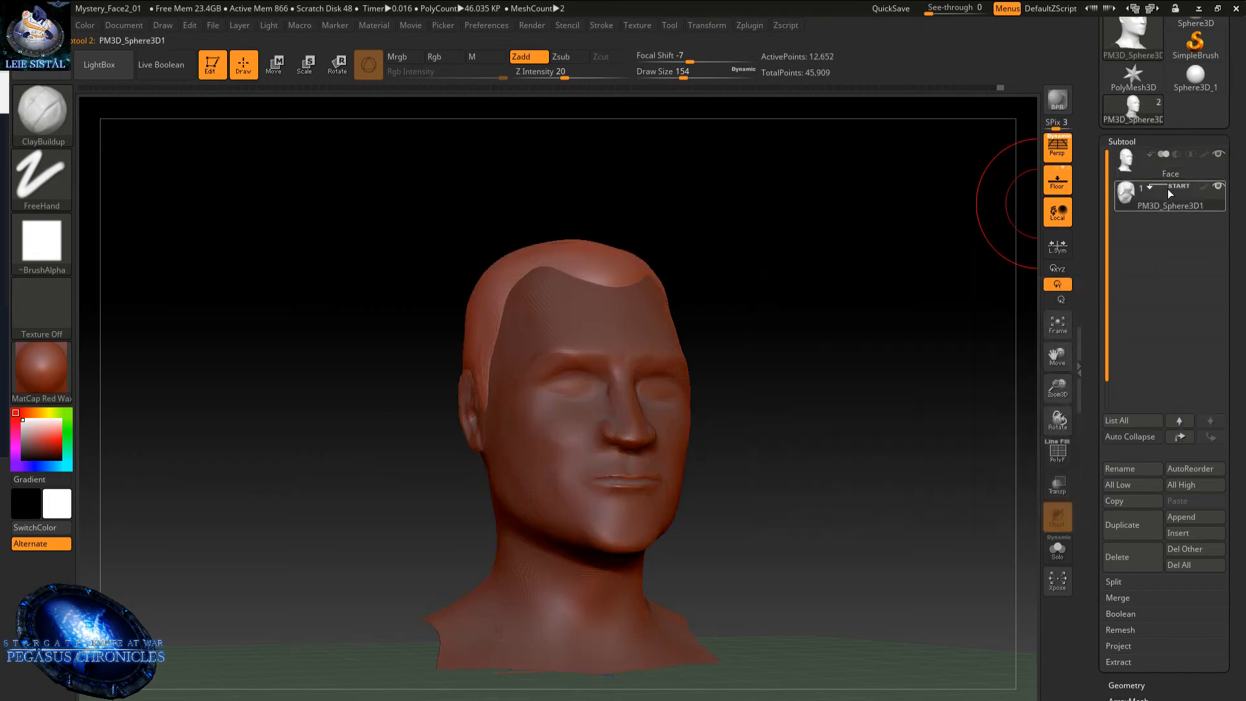
- Raise the front and top of the hair above the forehead with ClayBuildup and smooth the strokes
{"action": "left_click_drag", "start_coordinate": [409, 304], "coordinate": [499, 344]}
{"action": "mouse_move", "coordinate": [545, 388]}
{"action": "left_mouse_down"}
{"action": "mouse_move", "coordinate": [581, 406]}
{"action": "mouse_move", "coordinate": [548, 386]}
{"action": "mouse_move", "coordinate": [519, 405]}
{"action": "left_mouse_up"}
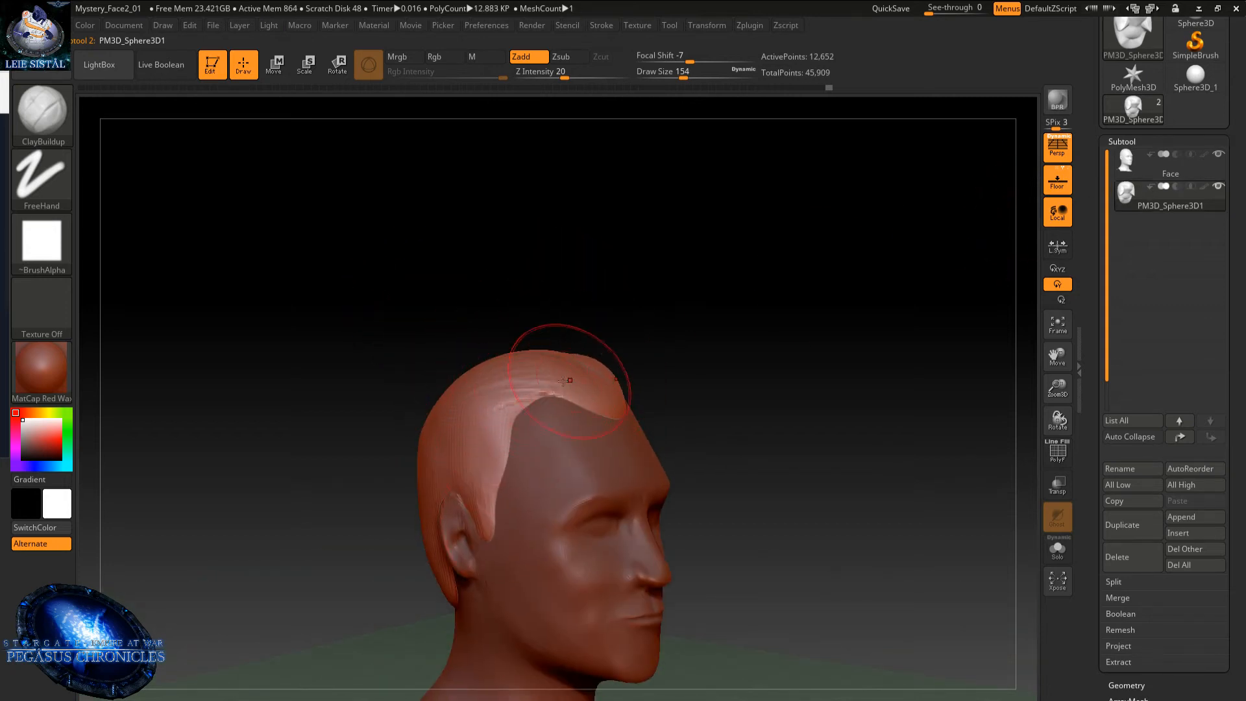
{"action": "mouse_move", "coordinate": [515, 351]}
{"action": "left_mouse_down"}
{"action": "mouse_move", "coordinate": [558, 373]}
{"action": "mouse_move", "coordinate": [544, 365]}
{"action": "left_mouse_up"}
{"action": "right_click_drag", "start_coordinate": [544, 364], "coordinate": [560, 330]}
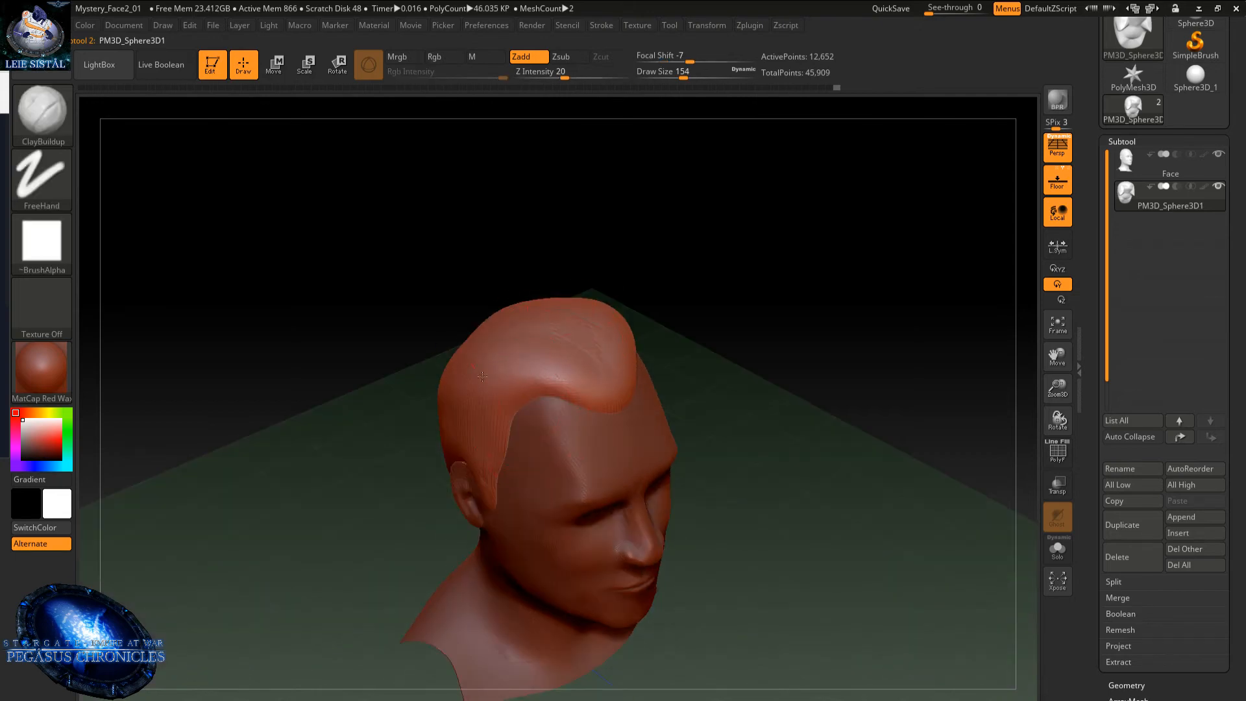
{"action": "key", "text": "shift"}
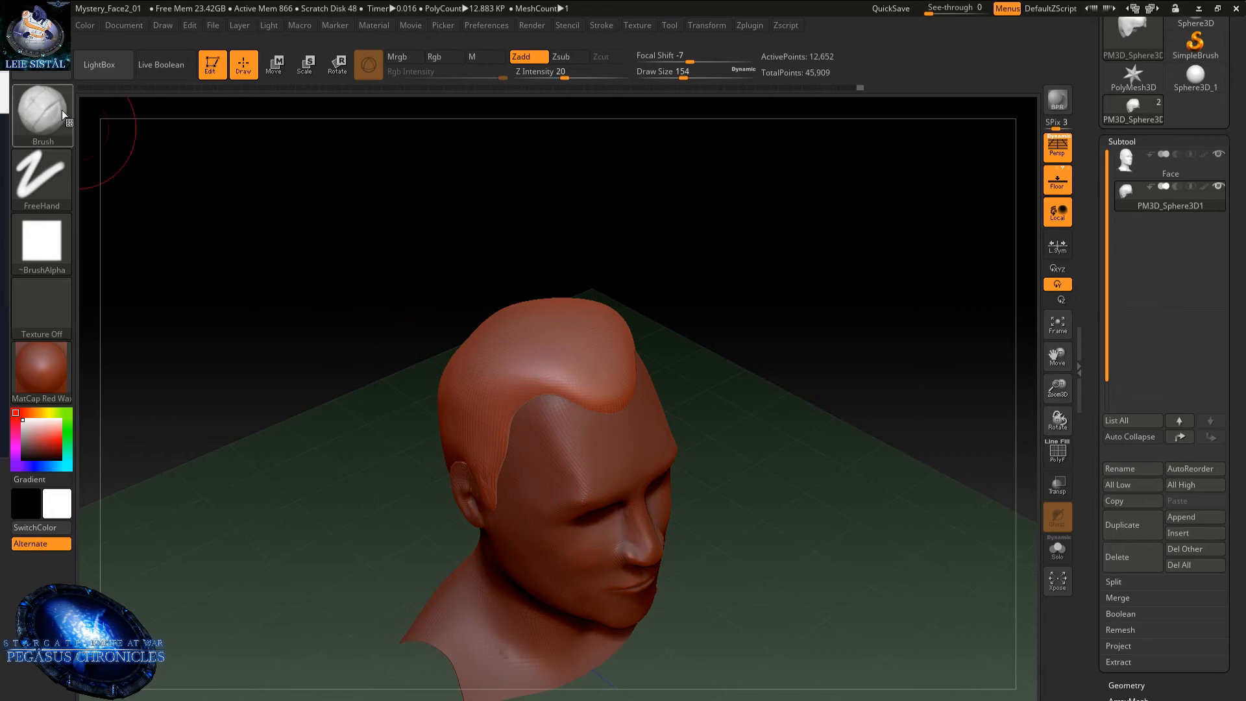
- Try the GroomHairShort brush on the front top of the hair and undo the test strokes
{"action": "left_click", "coordinate": [41, 109]}
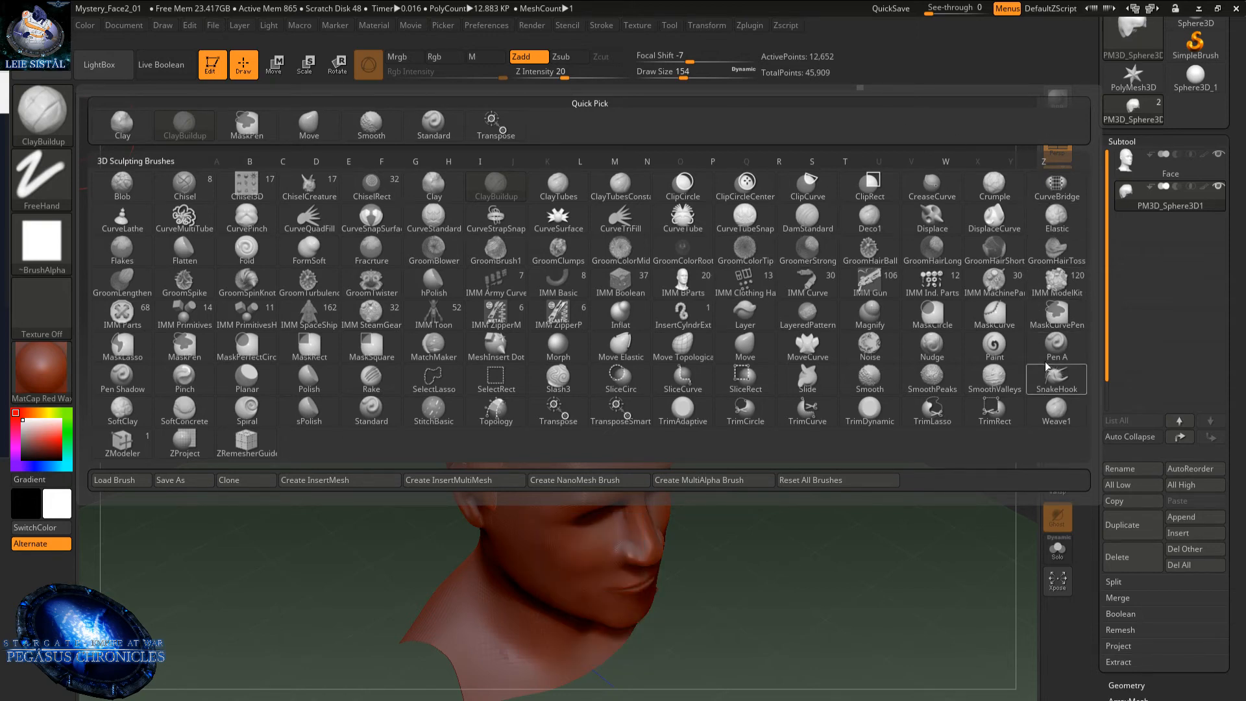
{"action": "left_click", "coordinate": [988, 251]}
{"action": "mouse_move", "coordinate": [604, 354]}
{"action": "left_mouse_down"}
{"action": "mouse_move", "coordinate": [561, 383]}
{"action": "mouse_move", "coordinate": [575, 333]}
{"action": "left_mouse_up"}
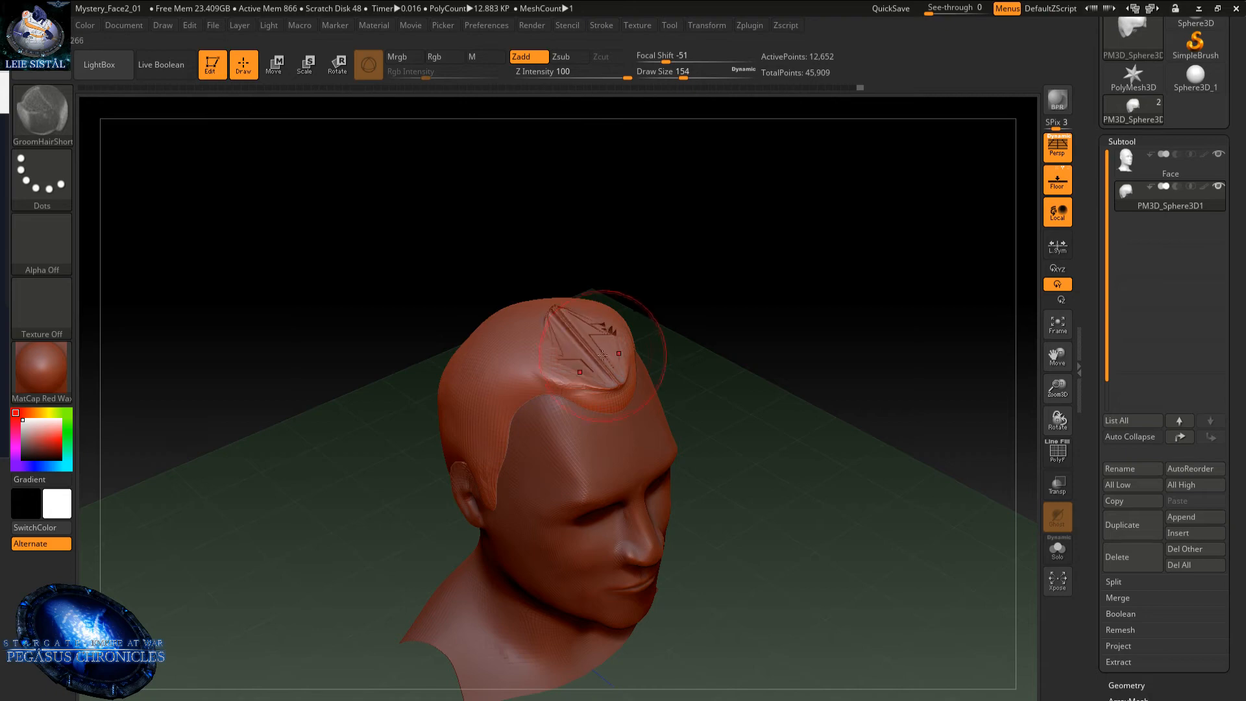
{"action": "key", "text": "ctrl+z"}
{"action": "key", "text": "ctrl+z"}
{"action": "key", "text": "ctrl+z"}
{"action": "key", "text": "ctrl+z"}
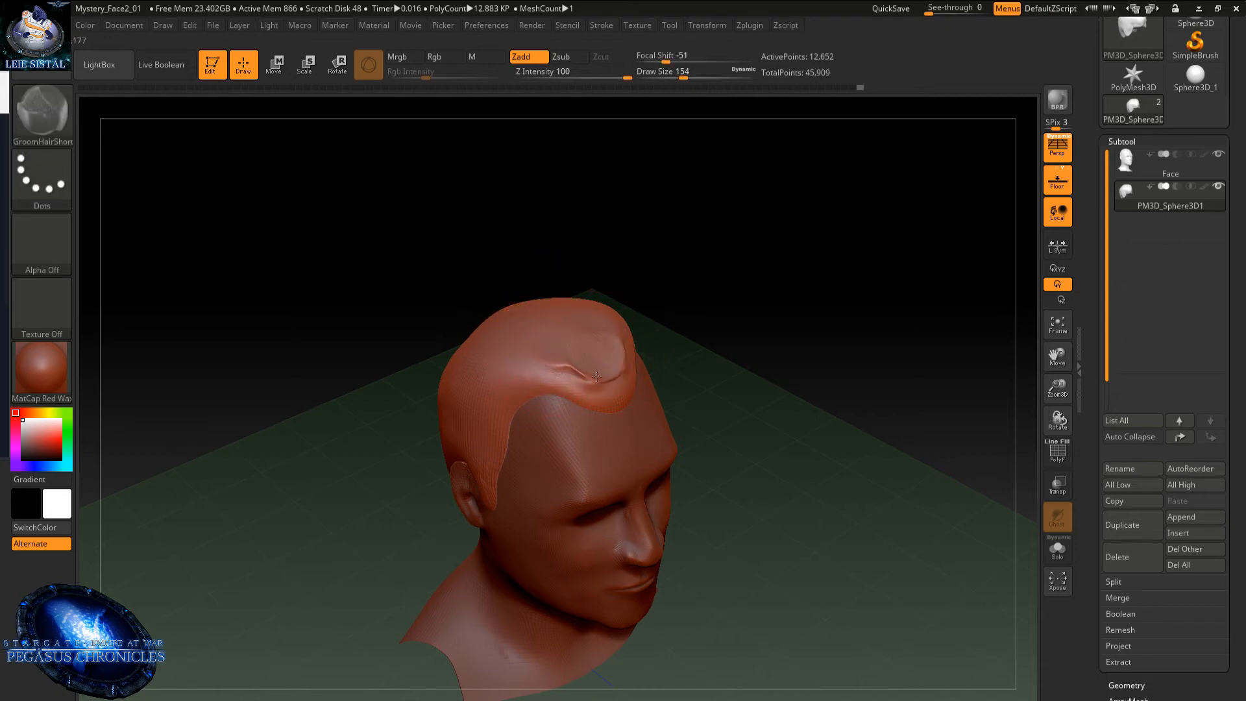
{"action": "key", "text": "ctrl+z"}
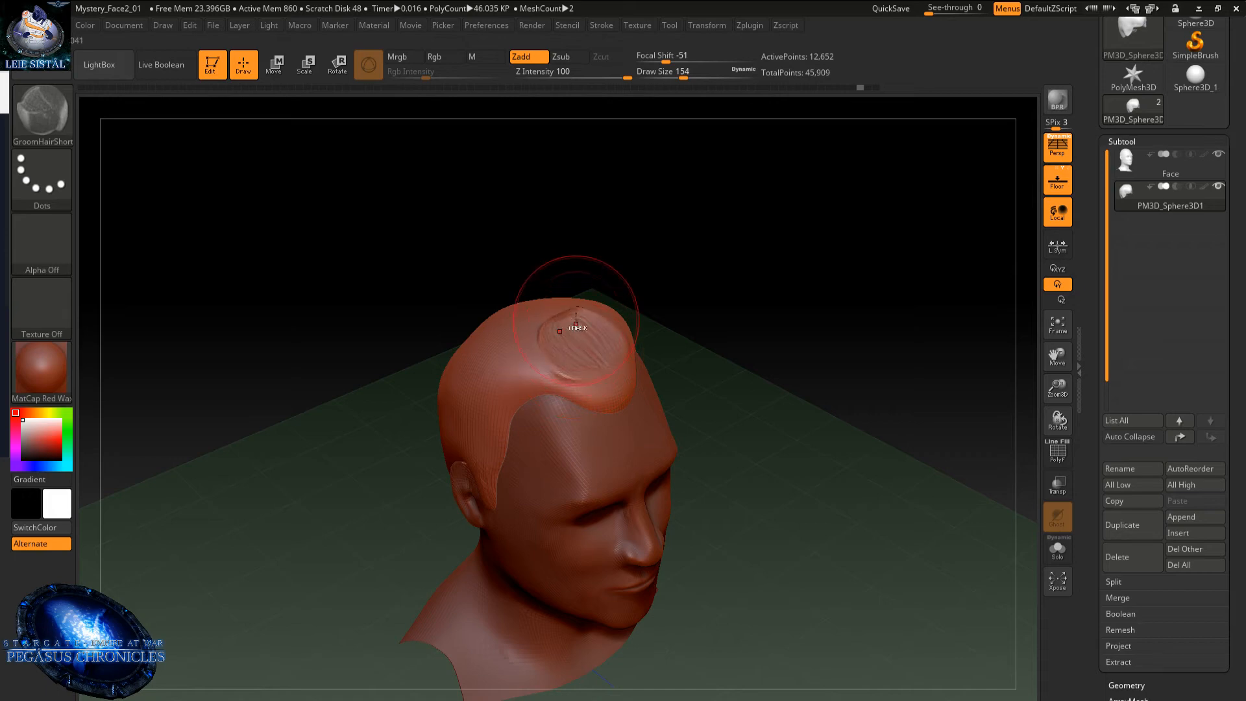
- Switch to the Crumple brush and test it on the front top of the hair
{"action": "left_click", "coordinate": [41, 112]}
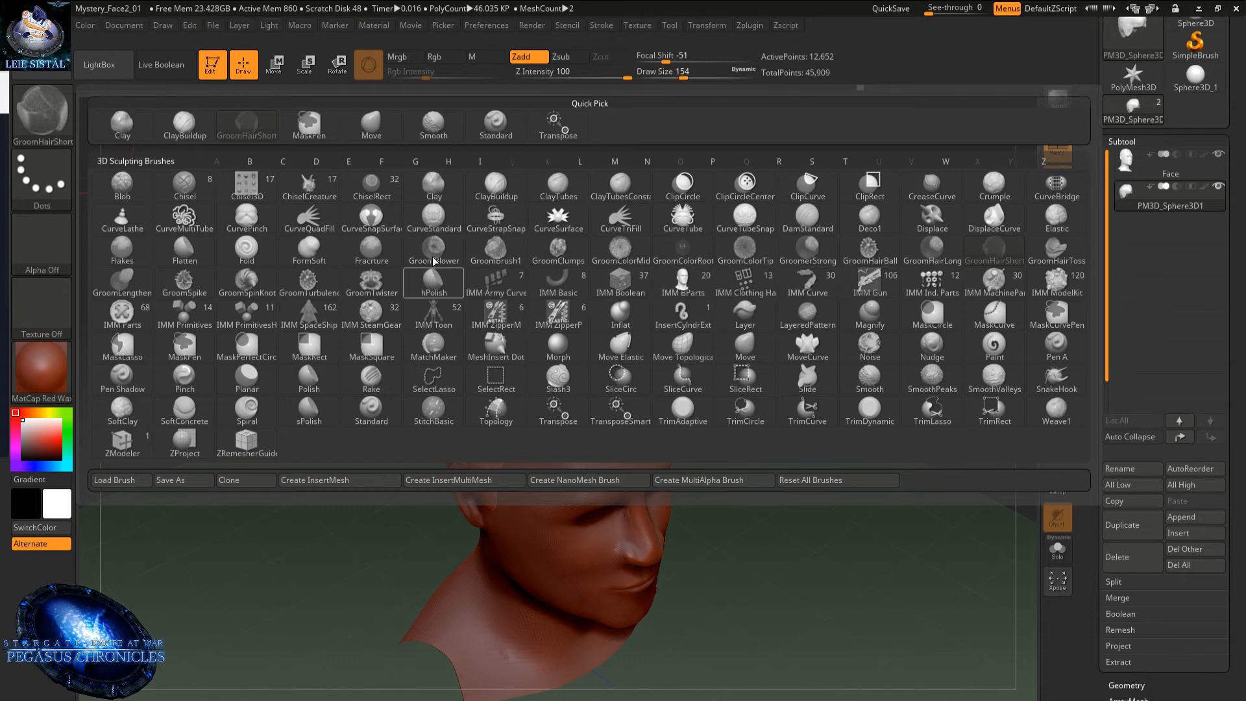
{"action": "left_click", "coordinate": [681, 283]}
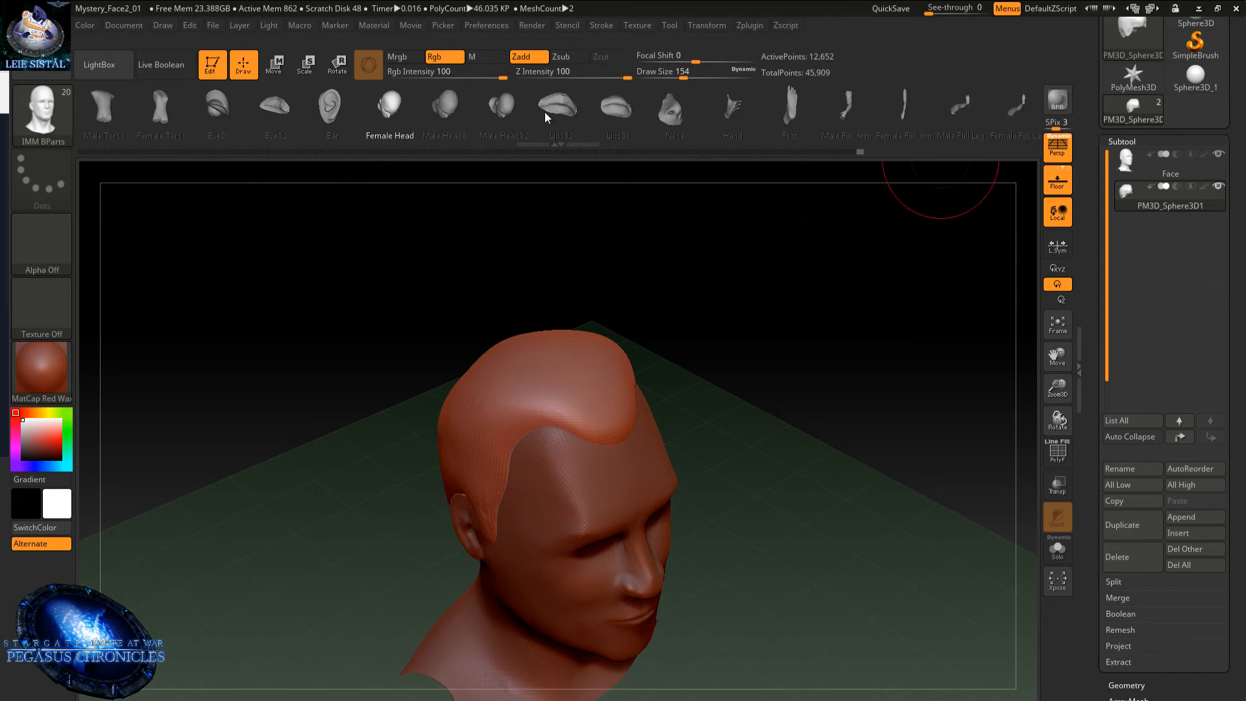
{"action": "left_click", "coordinate": [41, 110]}
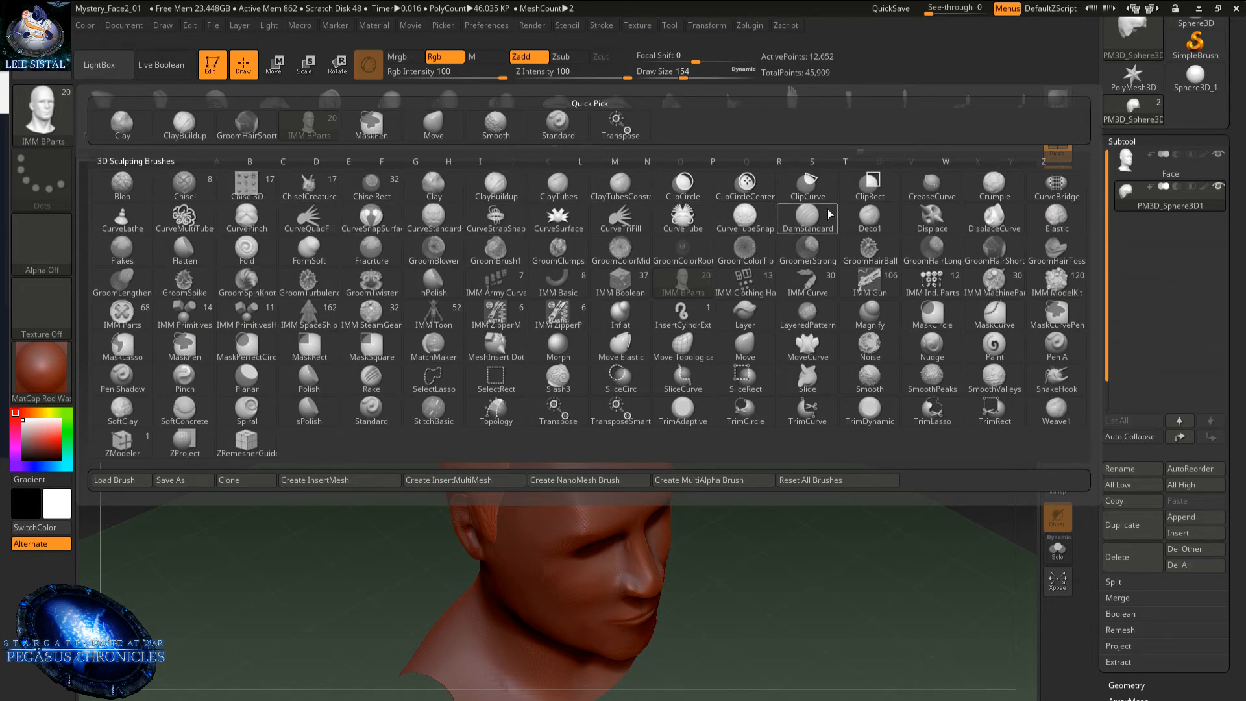
{"action": "left_click", "coordinate": [995, 184]}
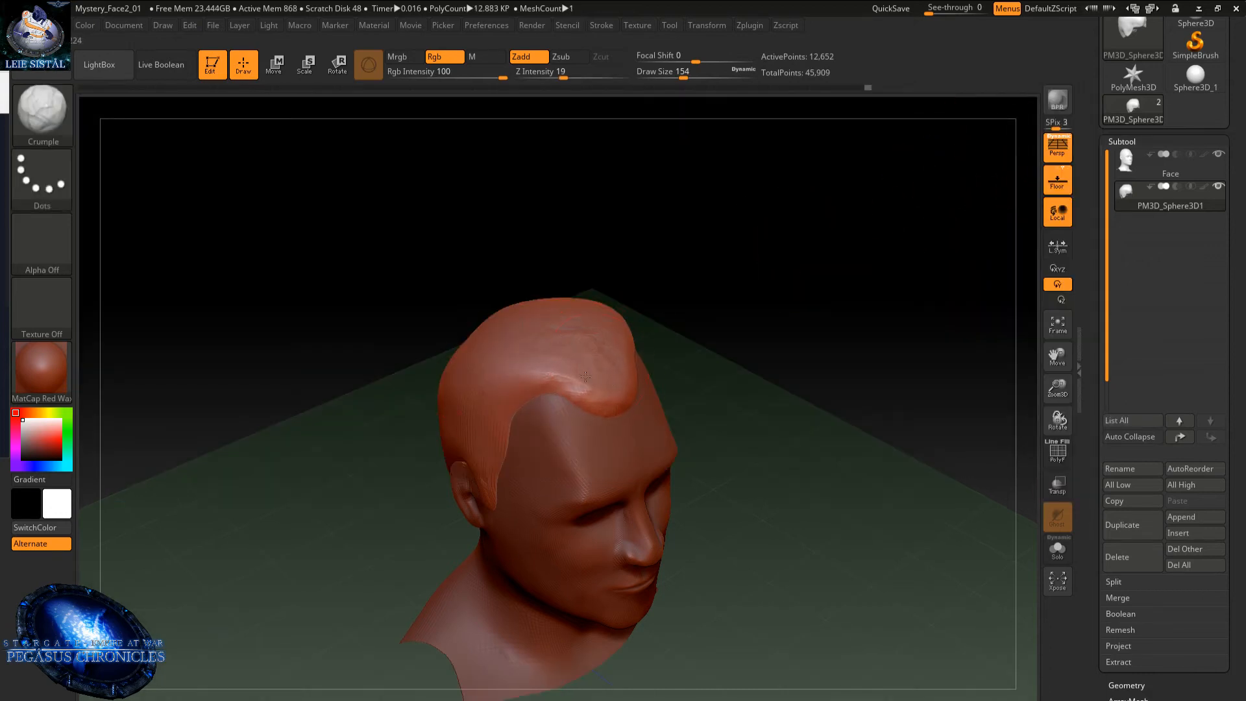
- Smooth the test strokes on the front top of the hair and apply Crumple texture across its back and sides
{"action": "key", "text": "shift"}
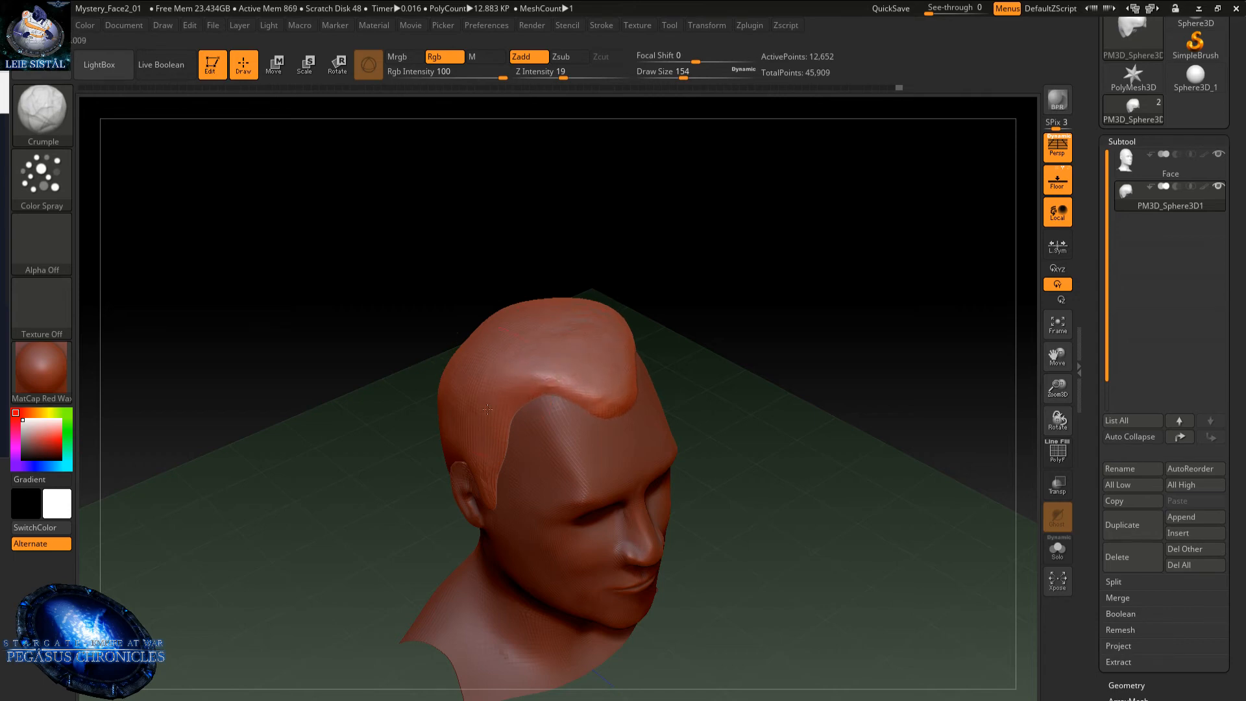
{"action": "right_click_drag", "start_coordinate": [495, 402], "coordinate": [441, 440]}
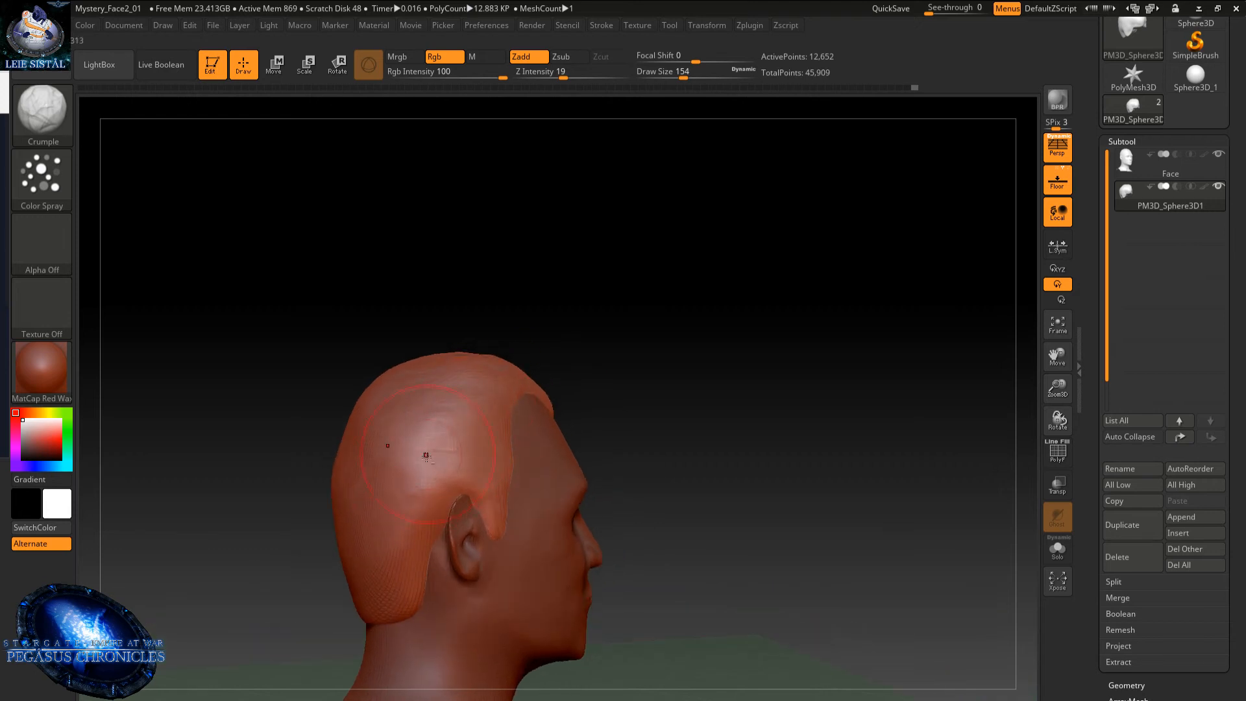
{"action": "right_click_drag", "start_coordinate": [422, 543], "coordinate": [352, 515]}
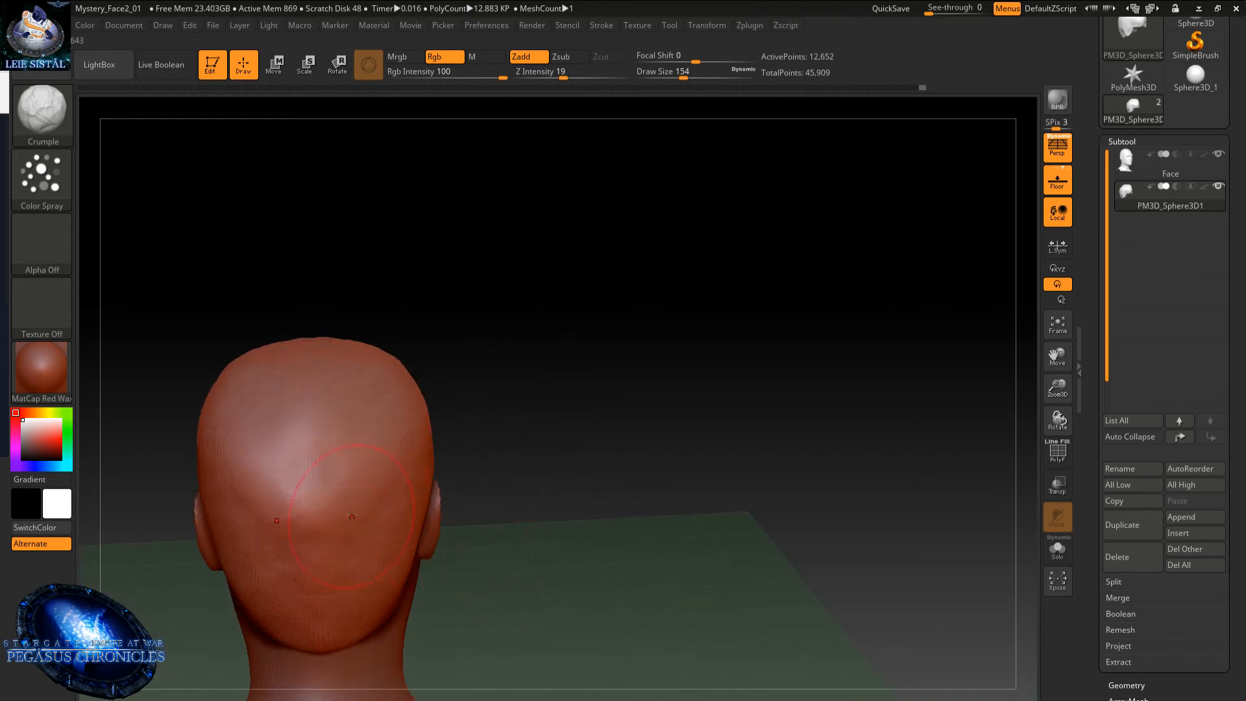
{"action": "left_click_drag", "start_coordinate": [347, 443], "coordinate": [343, 412]}
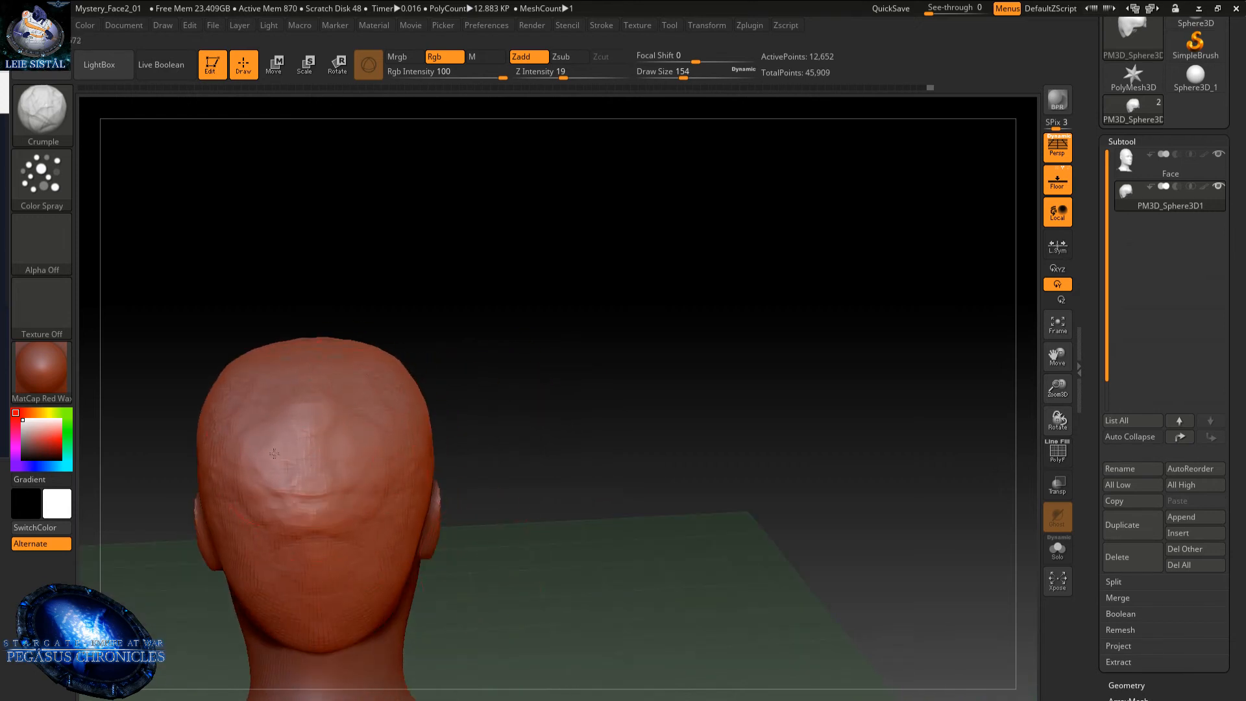
{"action": "left_click_drag", "start_coordinate": [293, 464], "coordinate": [289, 428]}
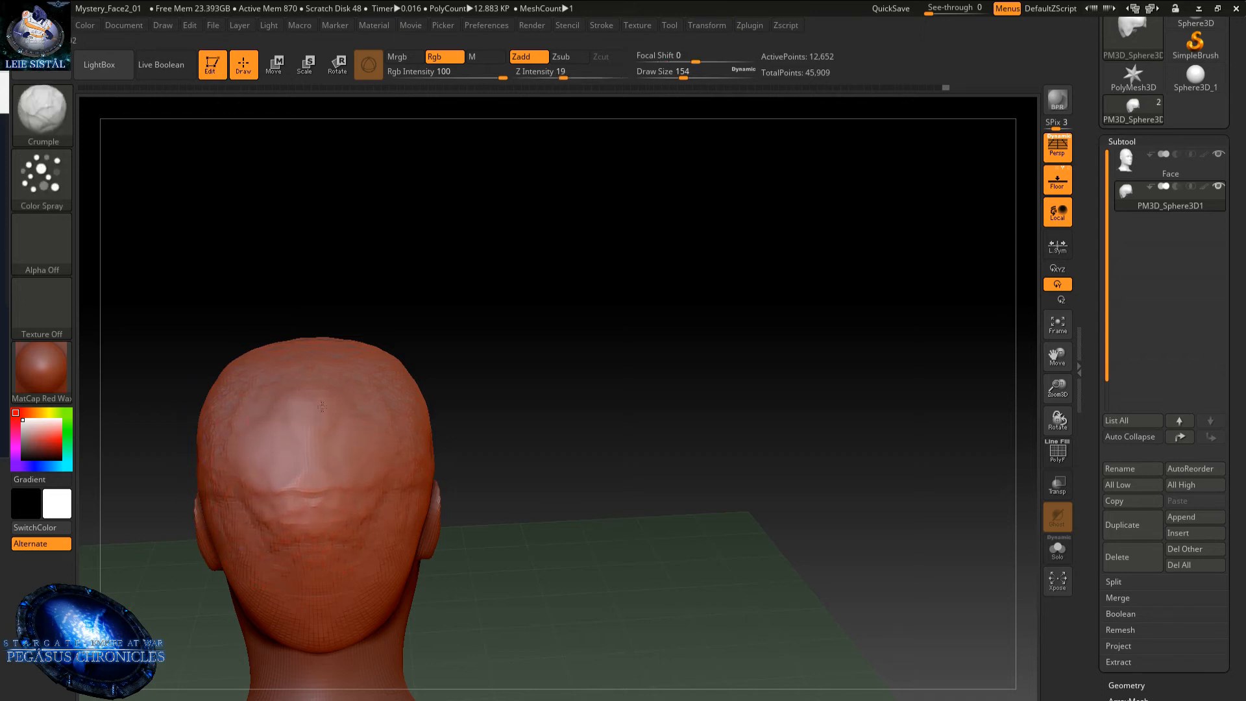
{"action": "left_click_drag", "start_coordinate": [351, 457], "coordinate": [479, 362], "text": "alt"}
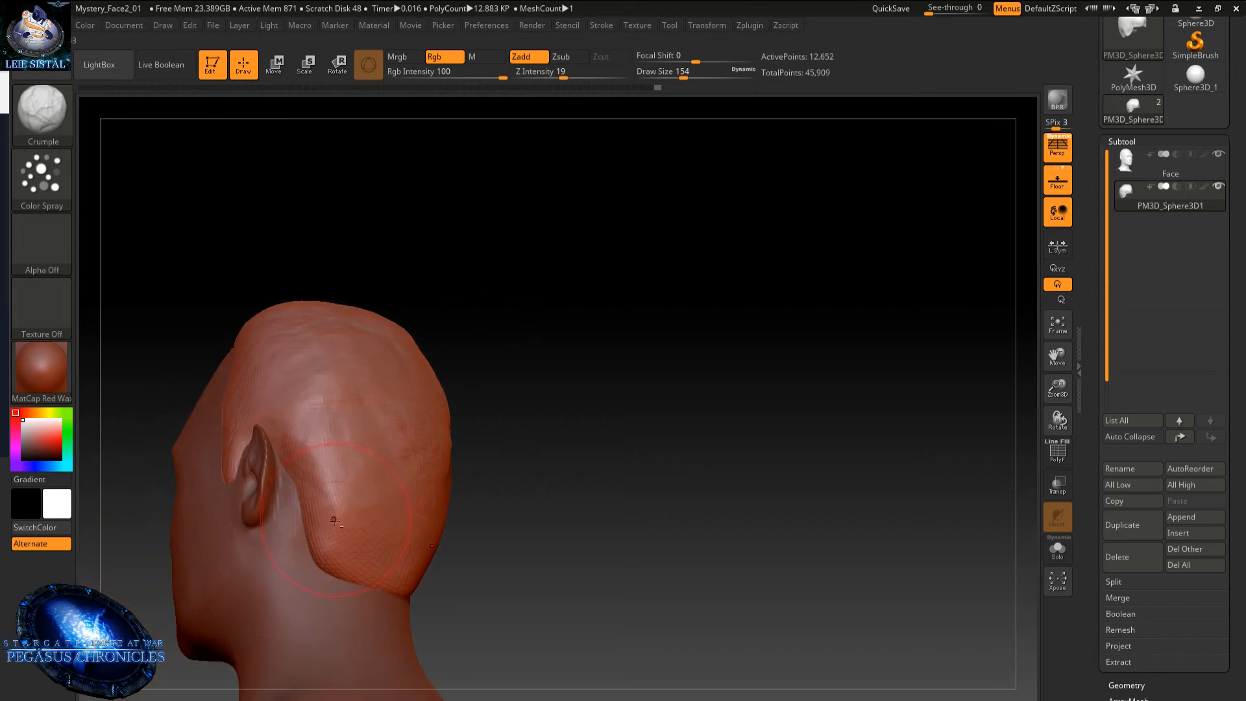
{"action": "left_click_drag", "start_coordinate": [342, 429], "coordinate": [305, 431]}
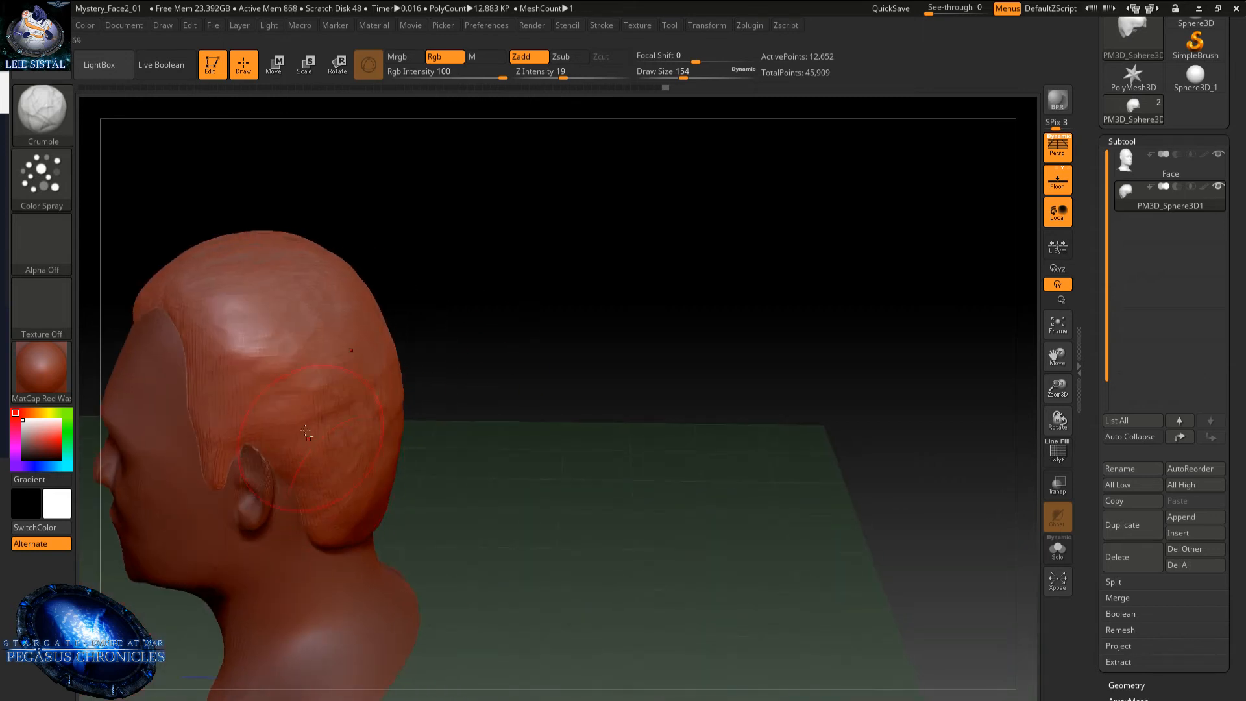
- Sculpt folds into the hair's side, front and fringe with the Crumple brush at draw size 154
{"action": "right_click_drag", "start_coordinate": [229, 385], "coordinate": [398, 369]}
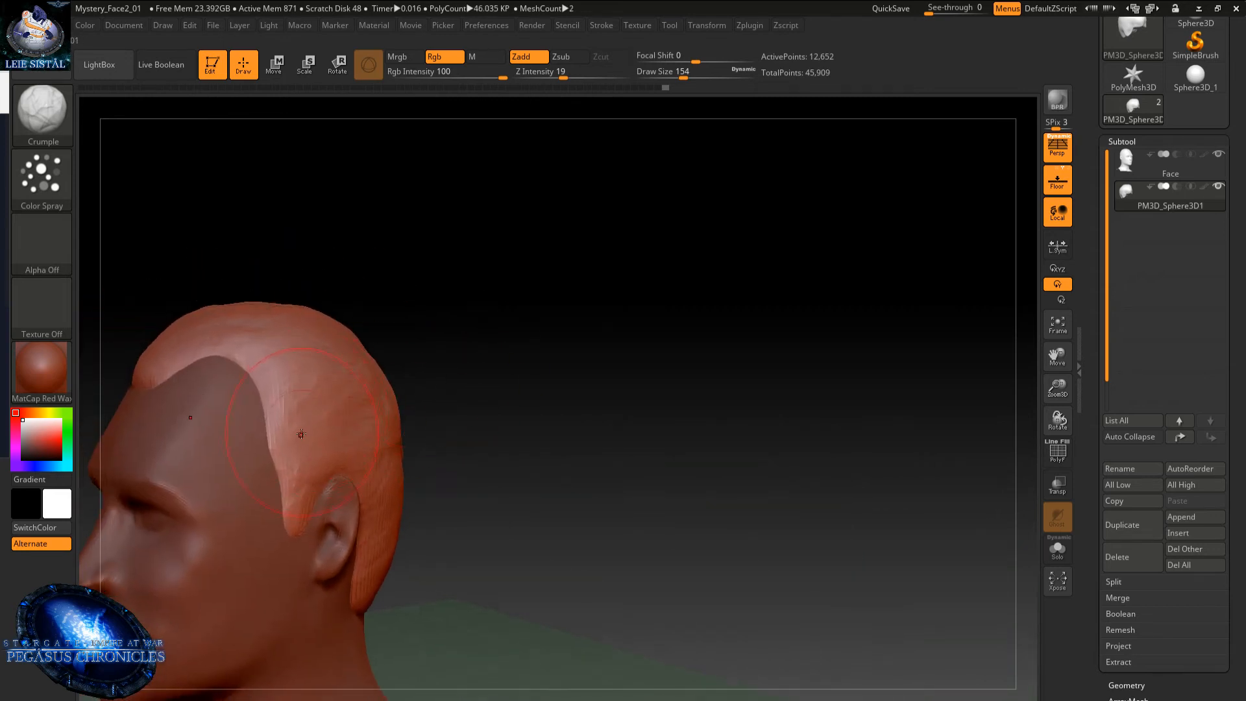
{"action": "left_click_drag", "start_coordinate": [284, 422], "coordinate": [275, 454]}
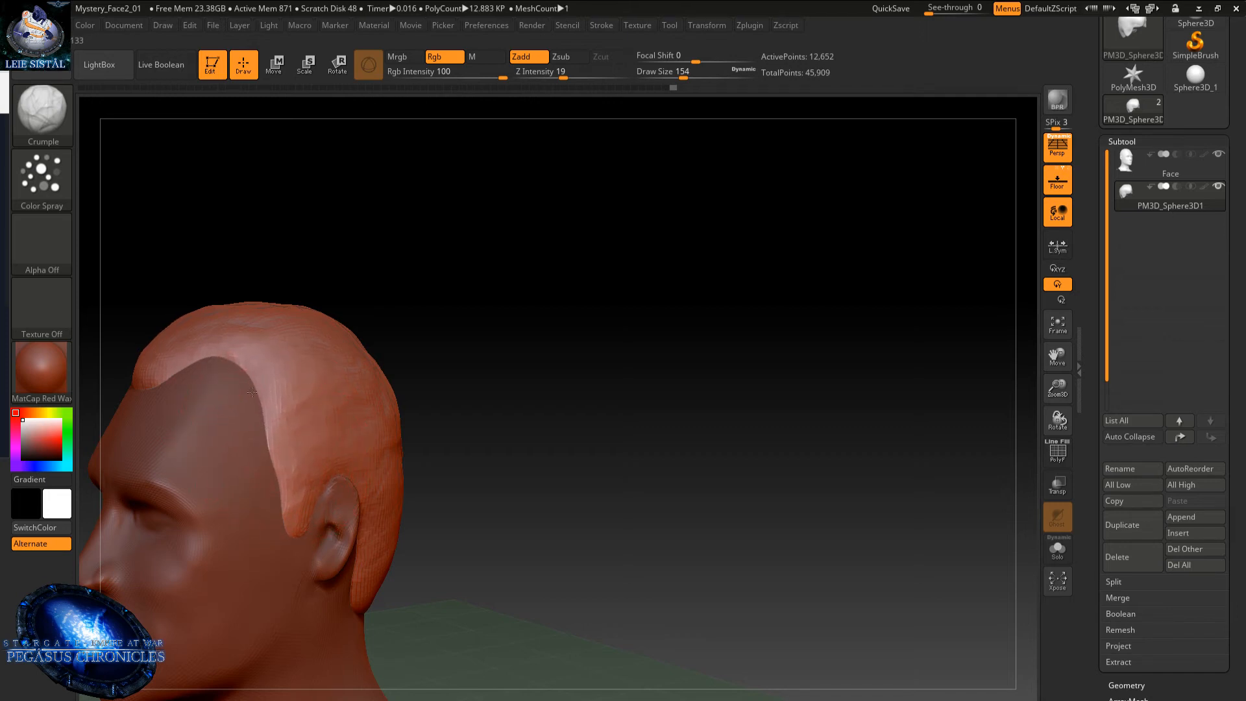
{"action": "left_click_drag", "start_coordinate": [175, 353], "coordinate": [189, 372]}
{"action": "mouse_move", "coordinate": [336, 412]}
{"action": "right_mouse_down", "text": "alt"}
{"action": "mouse_move", "coordinate": [351, 412]}
{"action": "mouse_move", "coordinate": [266, 389]}
{"action": "right_mouse_up", "text": "alt"}
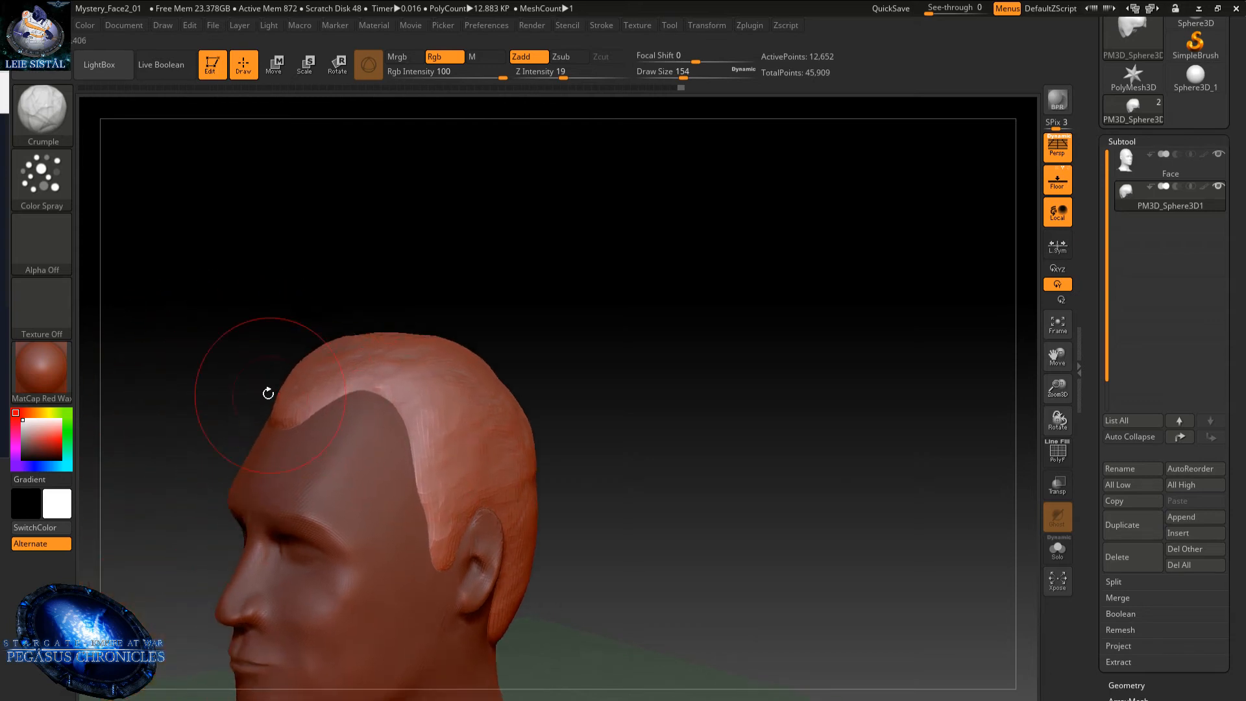
{"action": "mouse_move", "coordinate": [295, 397]}
{"action": "left_mouse_down"}
{"action": "mouse_move", "coordinate": [300, 314]}
{"action": "mouse_move", "coordinate": [350, 380]}
{"action": "mouse_move", "coordinate": [398, 381]}
{"action": "left_mouse_up"}
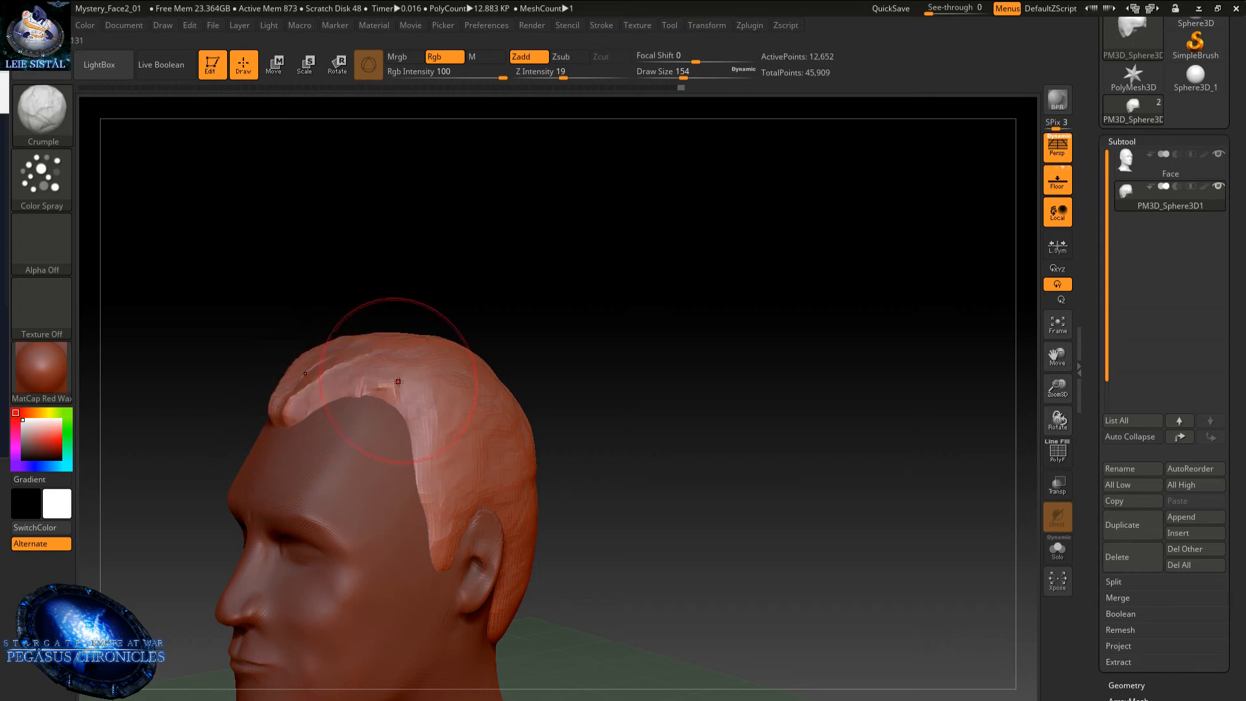
{"action": "right_click_drag", "start_coordinate": [397, 381], "coordinate": [321, 410]}
{"action": "mouse_move", "coordinate": [321, 410]}
{"action": "left_mouse_down", "text": "shift"}
{"action": "mouse_move", "coordinate": [285, 388]}
{"action": "mouse_move", "coordinate": [291, 425]}
{"action": "mouse_move", "coordinate": [330, 379]}
{"action": "left_mouse_up", "text": "shift"}
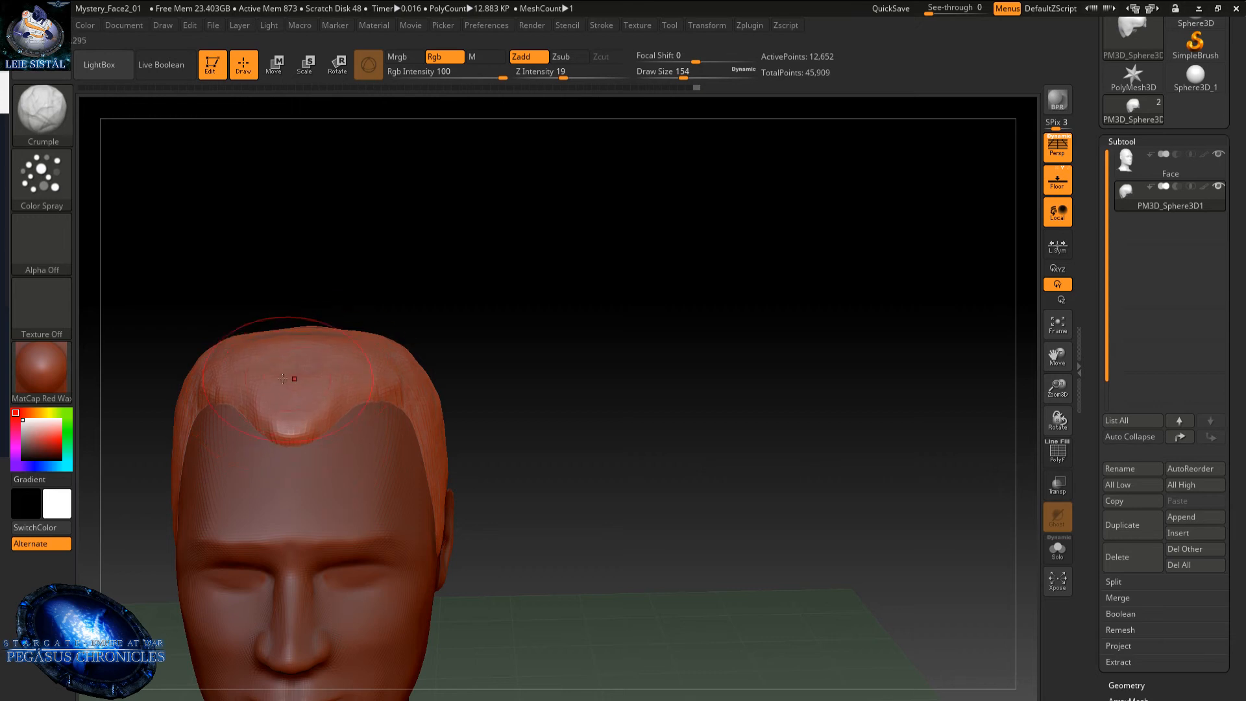
{"action": "mouse_move", "coordinate": [330, 379]}
{"action": "right_mouse_down"}
{"action": "mouse_move", "coordinate": [365, 404]}
{"action": "mouse_move", "coordinate": [415, 409]}
{"action": "right_mouse_up"}
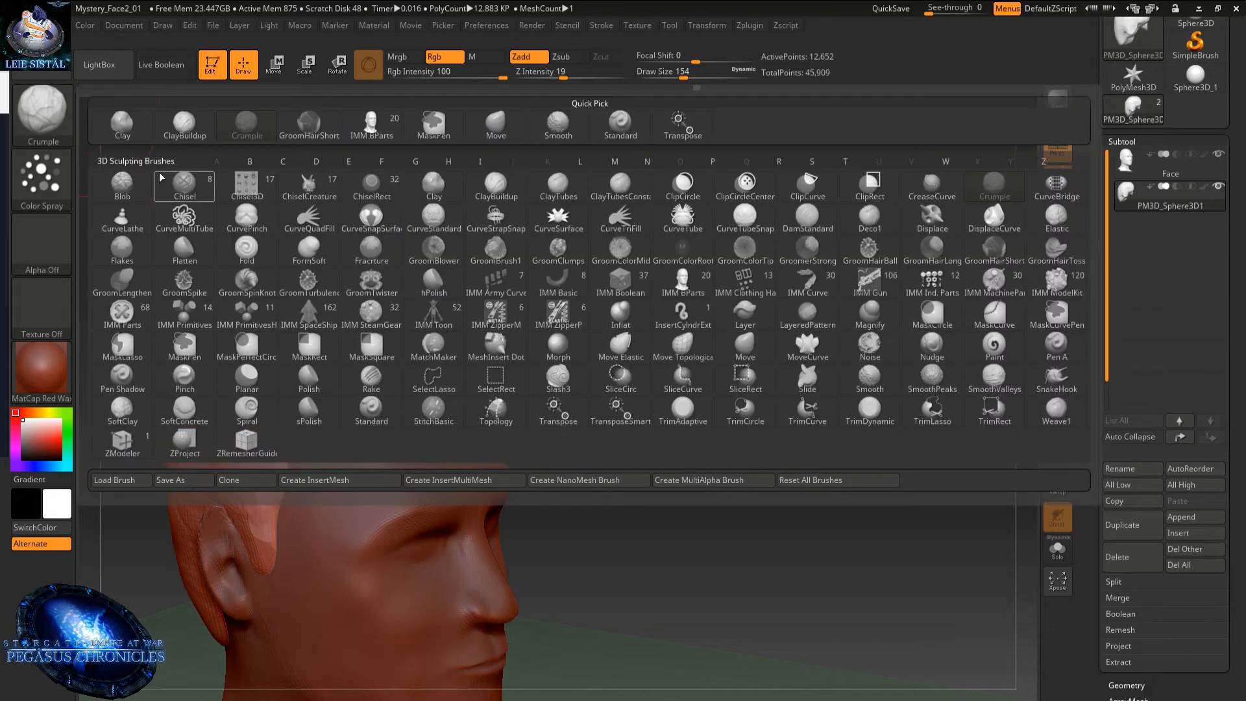
- Reshape the front hairline and the hair's edge above the sideburn with the Move brush
{"action": "left_click", "coordinate": [42, 110]}
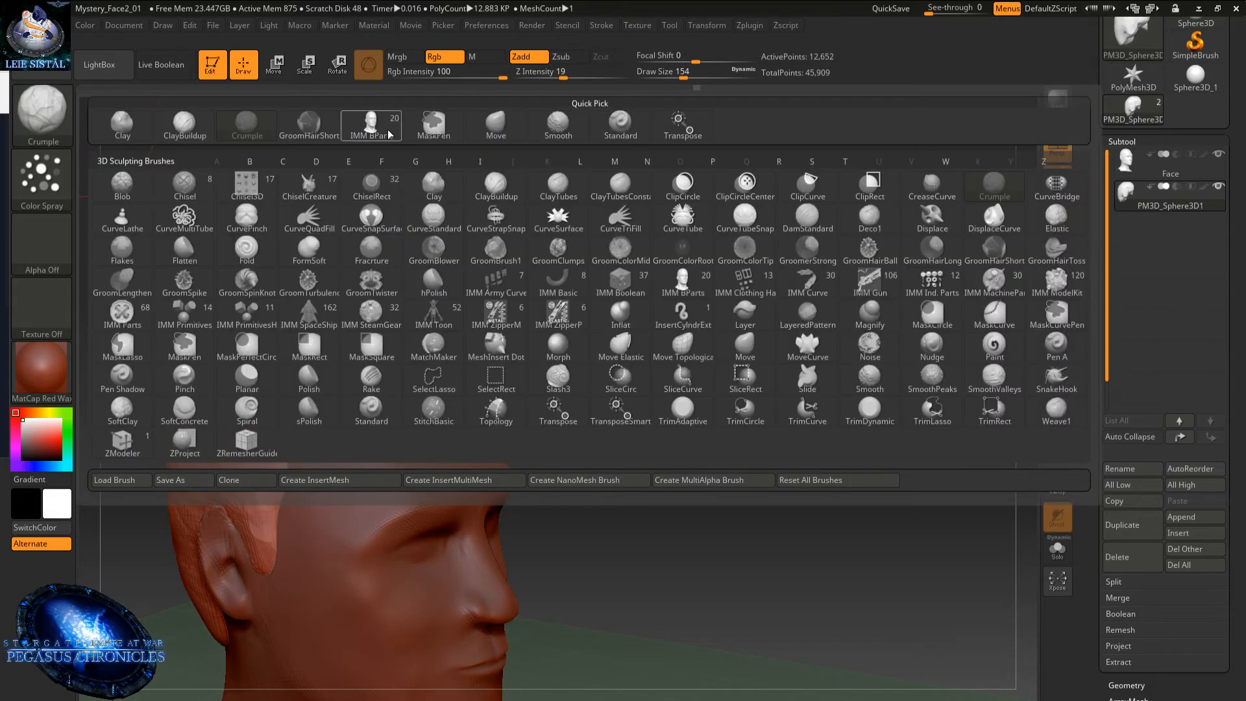
{"action": "left_click", "coordinate": [496, 122]}
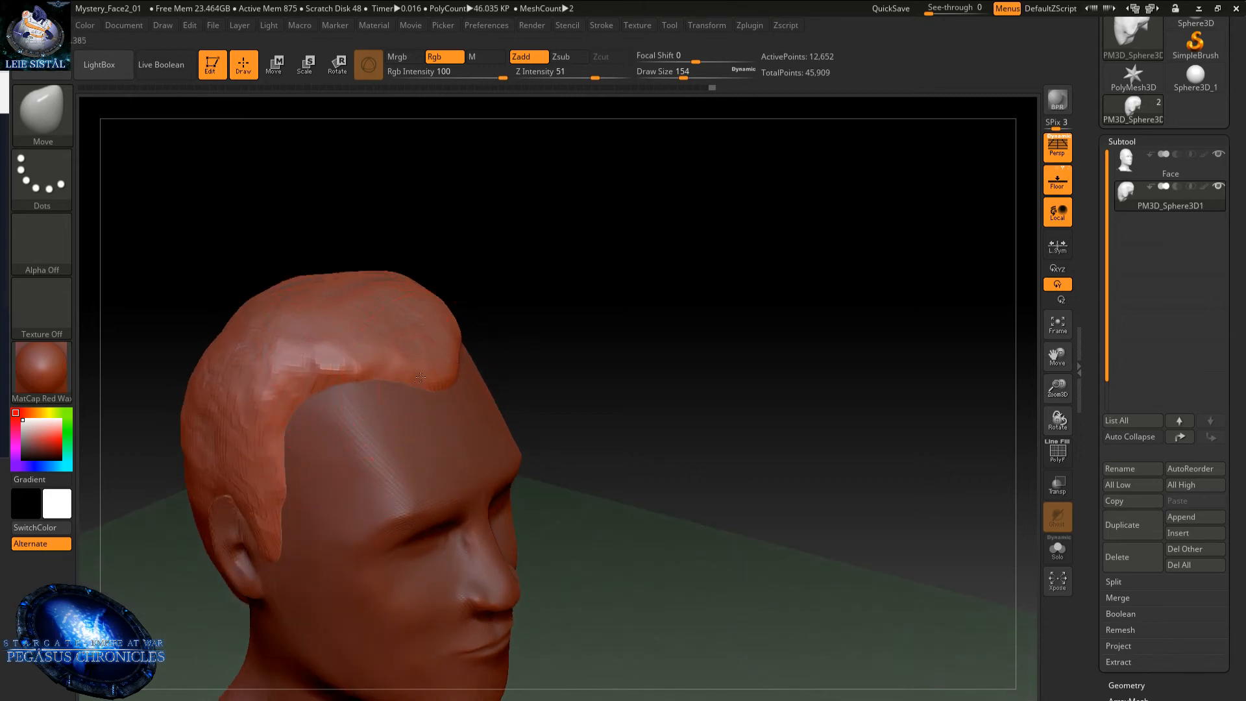
{"action": "mouse_move", "coordinate": [334, 328]}
{"action": "right_mouse_down"}
{"action": "mouse_move", "coordinate": [441, 328]}
{"action": "mouse_move", "coordinate": [324, 354]}
{"action": "mouse_move", "coordinate": [495, 292]}
{"action": "right_mouse_up"}
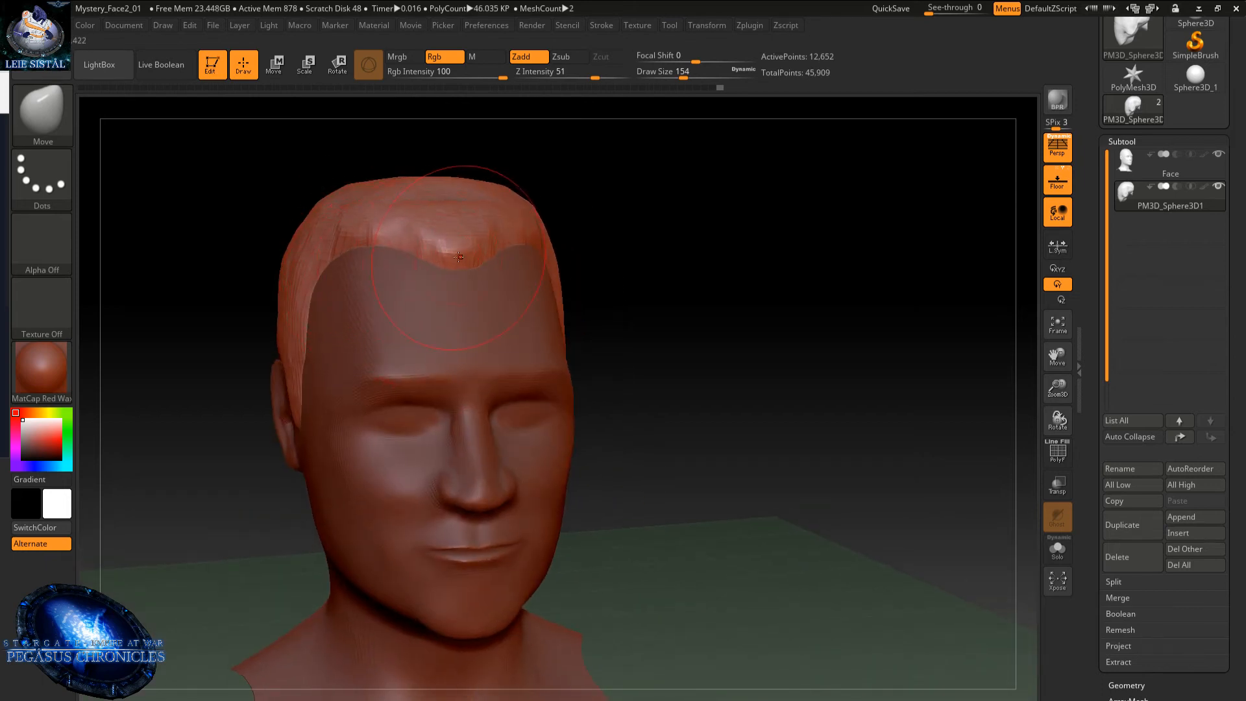
{"action": "right_click_drag", "start_coordinate": [415, 260], "coordinate": [447, 261]}
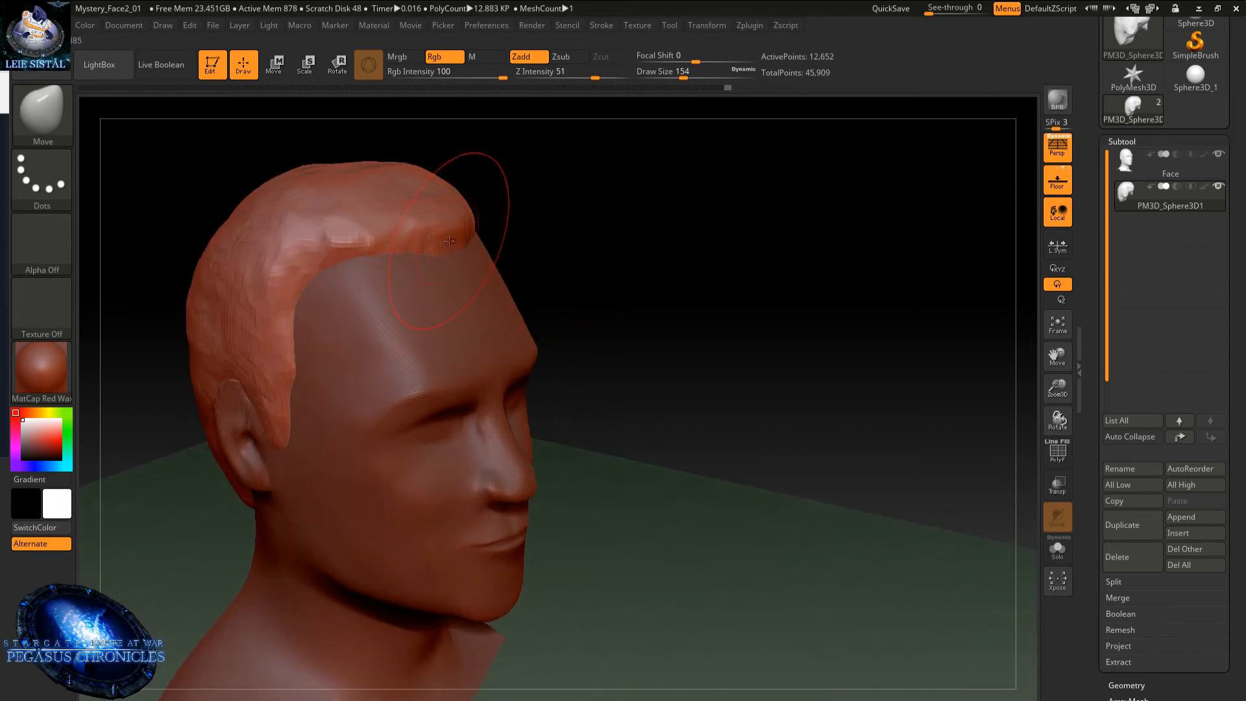
{"action": "mouse_move", "coordinate": [447, 169]}
{"action": "right_mouse_down"}
{"action": "mouse_move", "coordinate": [367, 250]}
{"action": "mouse_move", "coordinate": [370, 227]}
{"action": "mouse_move", "coordinate": [417, 271]}
{"action": "right_mouse_up"}
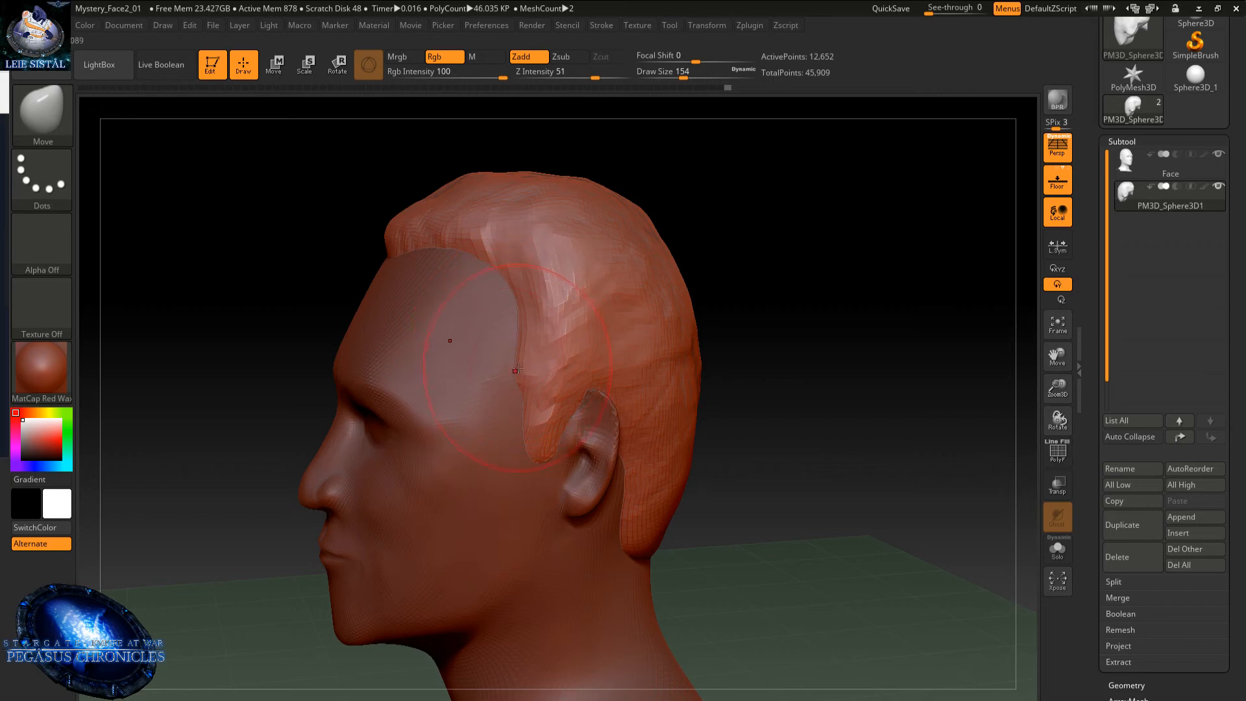
{"action": "left_click_drag", "start_coordinate": [519, 370], "coordinate": [499, 351]}
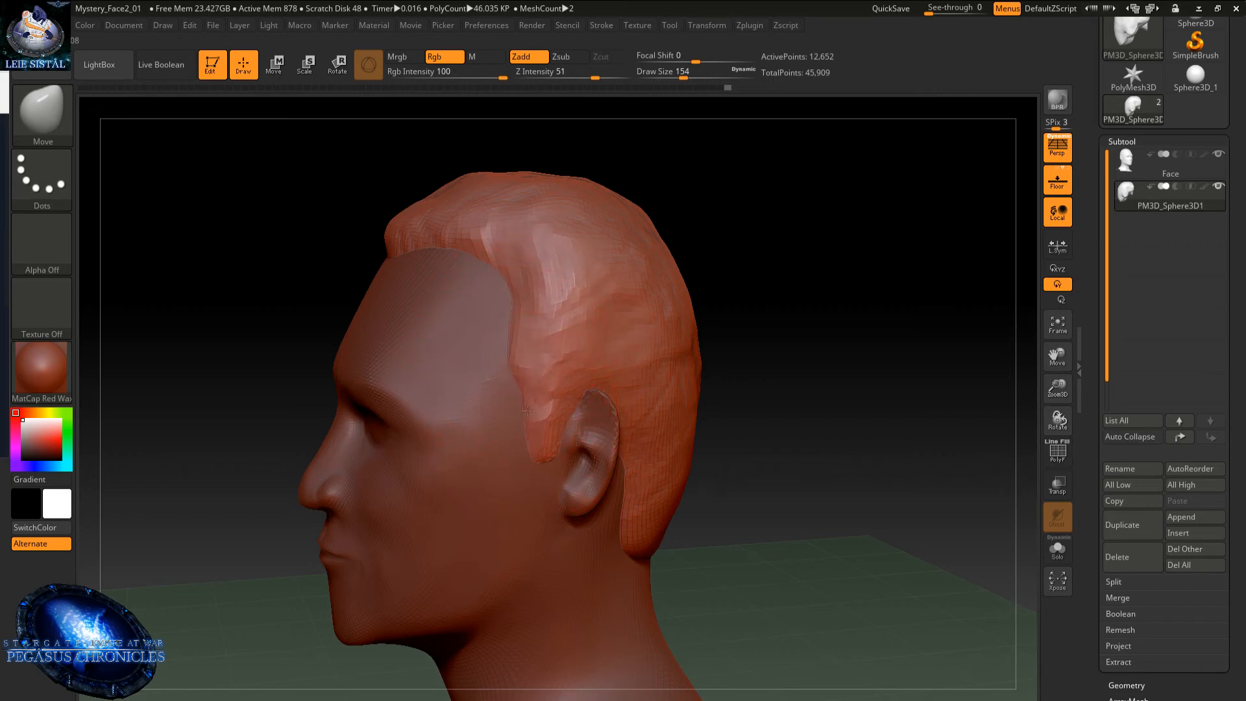
{"action": "right_click_drag", "start_coordinate": [527, 369], "coordinate": [562, 336]}
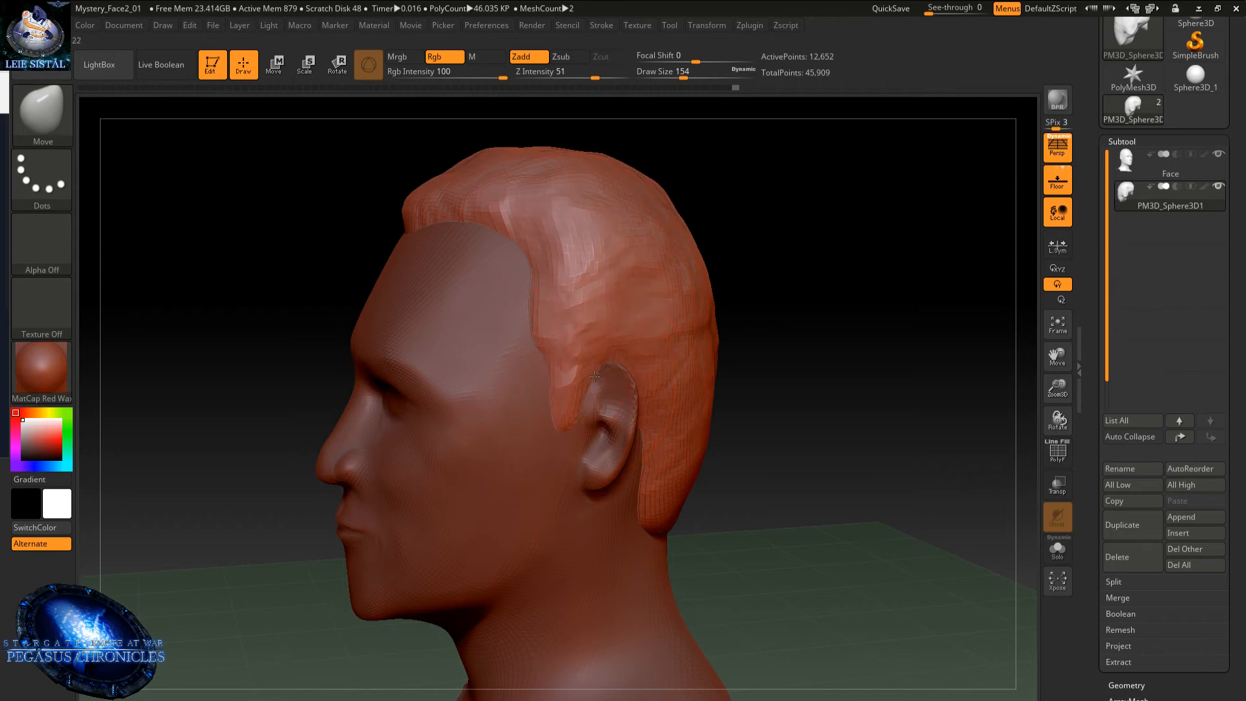
- Pull the hair's lower back edge into a tapered point at the nape and refine the back contour
{"action": "right_click_drag", "start_coordinate": [605, 384], "coordinate": [649, 449]}
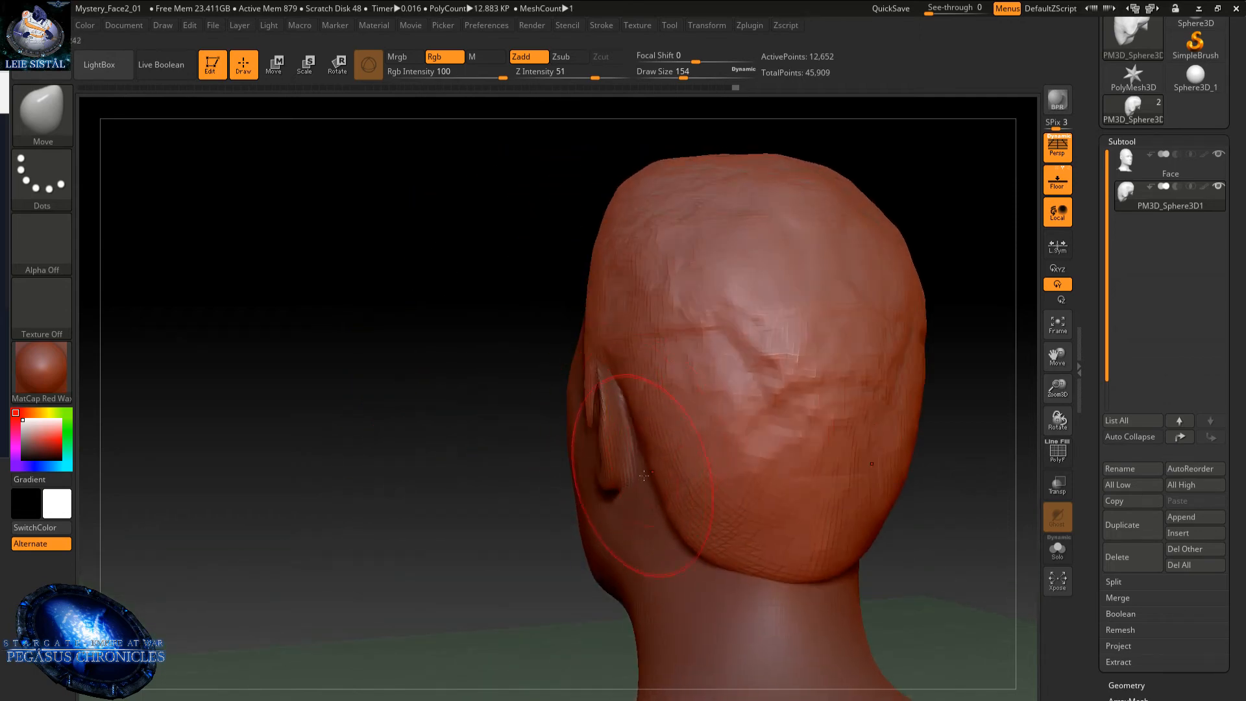
{"action": "mouse_move", "coordinate": [575, 493]}
{"action": "right_mouse_down"}
{"action": "mouse_move", "coordinate": [545, 298]}
{"action": "mouse_move", "coordinate": [746, 373]}
{"action": "mouse_move", "coordinate": [742, 402]}
{"action": "mouse_move", "coordinate": [715, 382]}
{"action": "right_mouse_up"}
{"action": "right_click_drag", "start_coordinate": [788, 342], "coordinate": [726, 420], "text": "alt"}
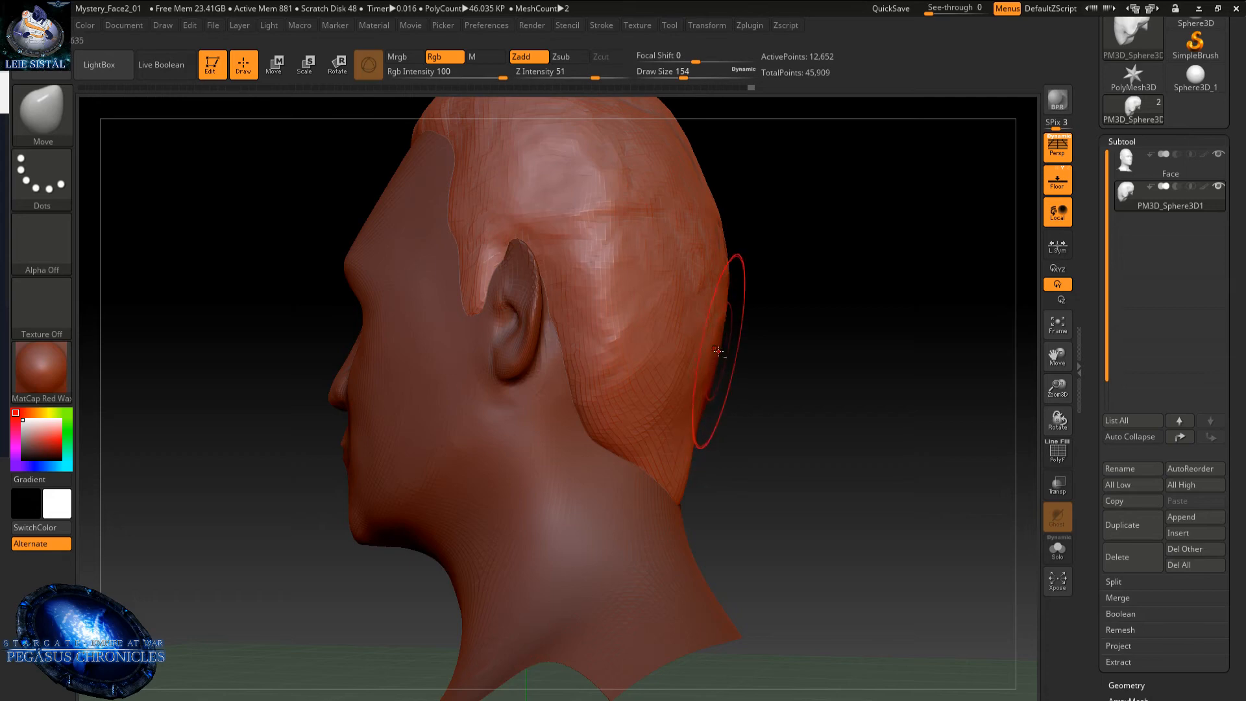
{"action": "right_click_drag", "start_coordinate": [716, 369], "coordinate": [677, 481]}
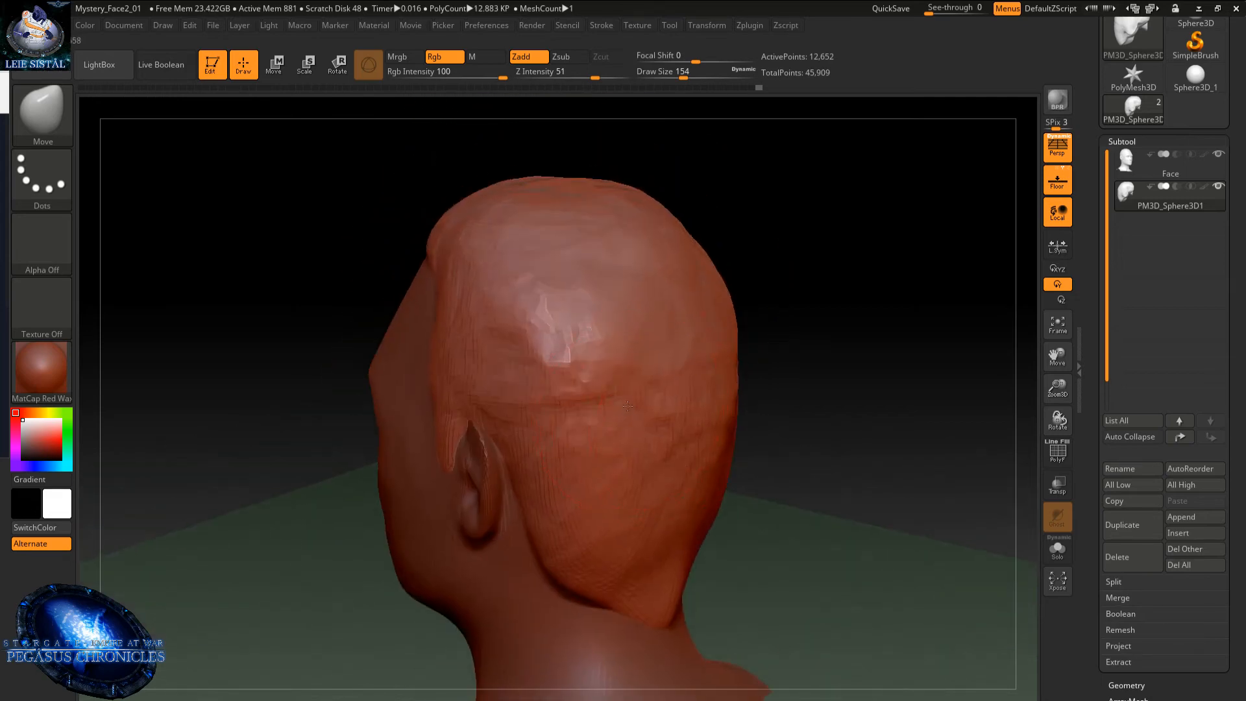
{"action": "right_click_drag", "start_coordinate": [704, 305], "coordinate": [652, 340]}
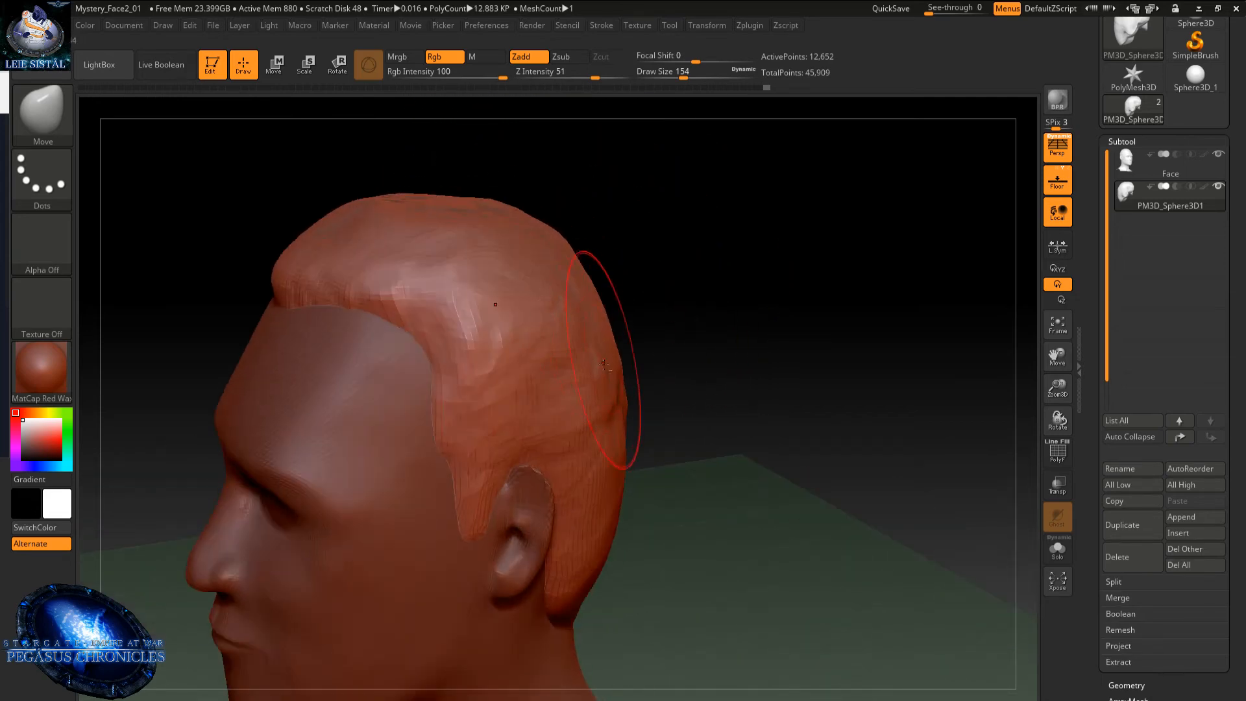
{"action": "right_click_drag", "start_coordinate": [593, 417], "coordinate": [564, 322]}
- Make the Face subtool active and save the project as Mystery_Face2_02.ZPR
{"action": "left_click", "coordinate": [1128, 164]}
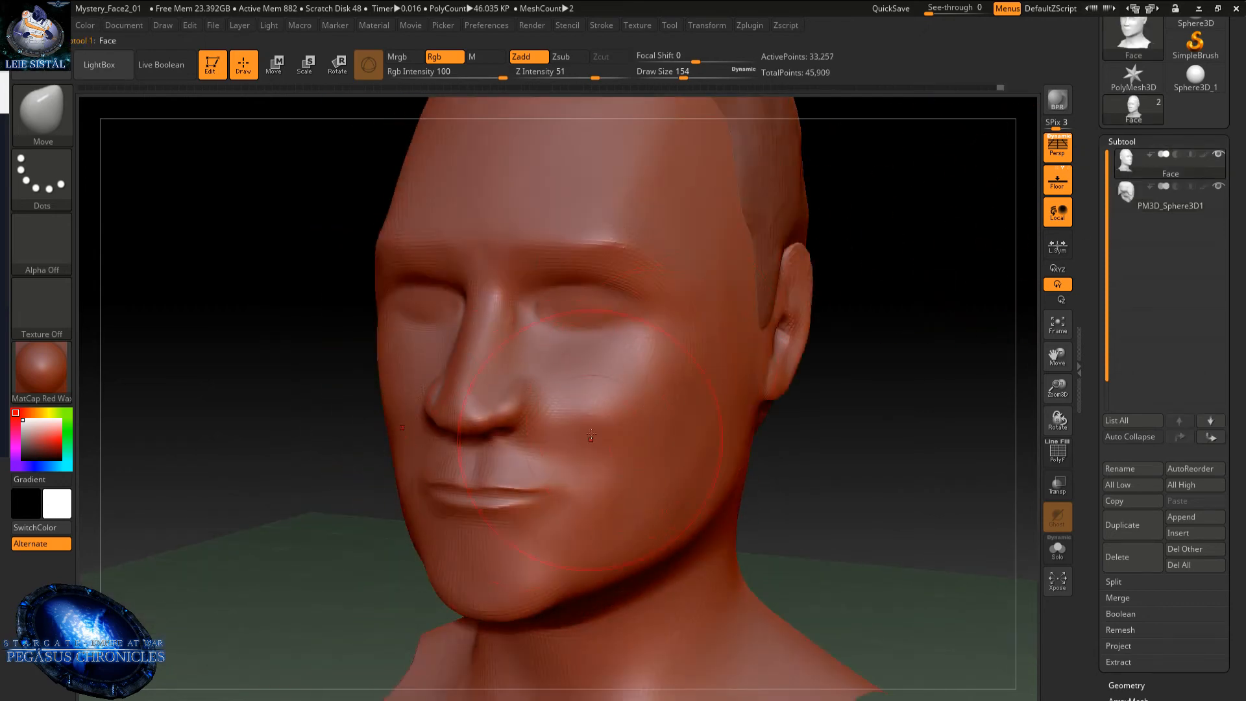
{"action": "mouse_move", "coordinate": [644, 405]}
{"action": "right_mouse_down", "text": "alt"}
{"action": "mouse_move", "coordinate": [599, 523]}
{"action": "mouse_move", "coordinate": [604, 561]}
{"action": "right_mouse_up", "text": "alt"}
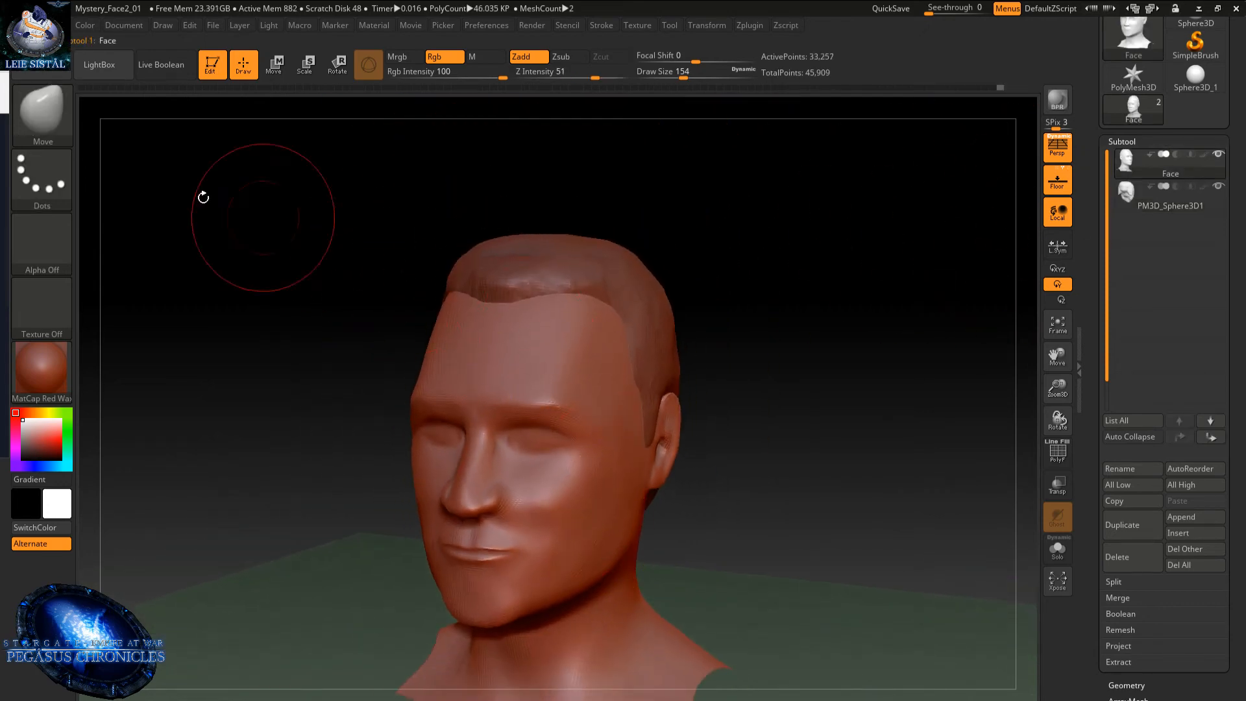
{"action": "left_click", "coordinate": [206, 22]}
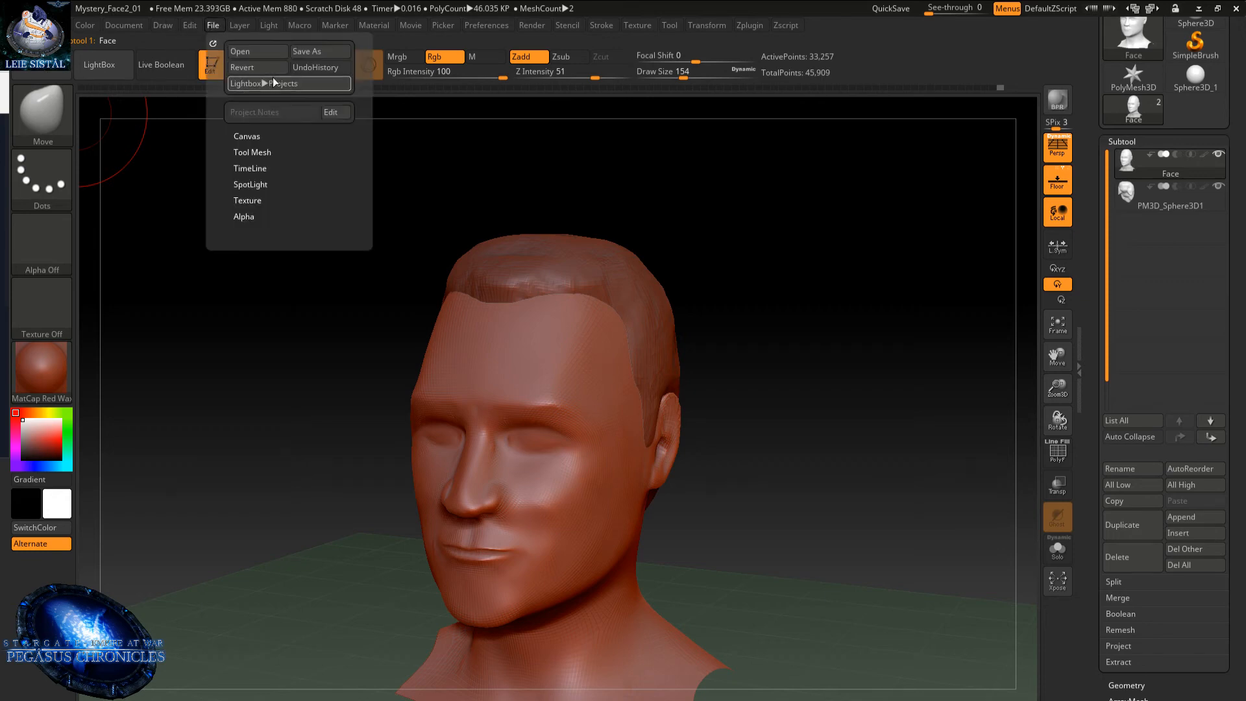
{"action": "left_click", "coordinate": [321, 50]}
{"action": "left_click", "coordinate": [154, 290]}
{"action": "key", "text": "BackSpace"}
{"action": "type", "text": "2_02.ZPR"}
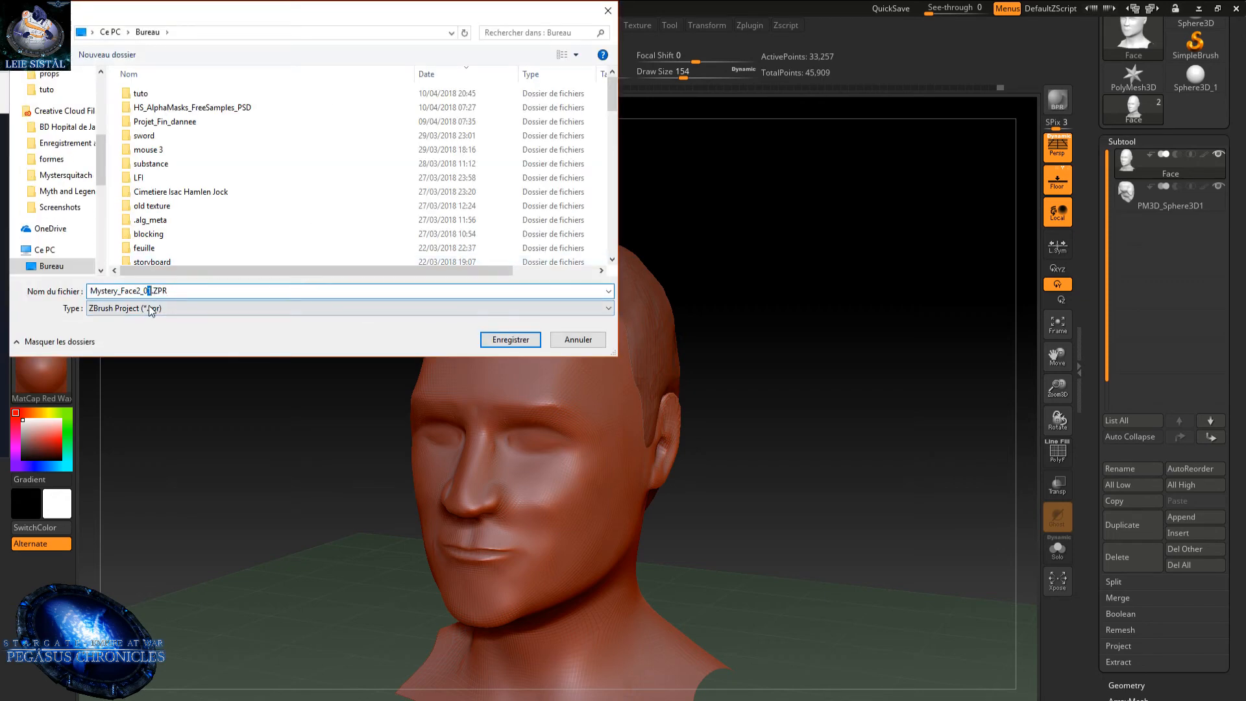
{"action": "key", "text": "Return"}
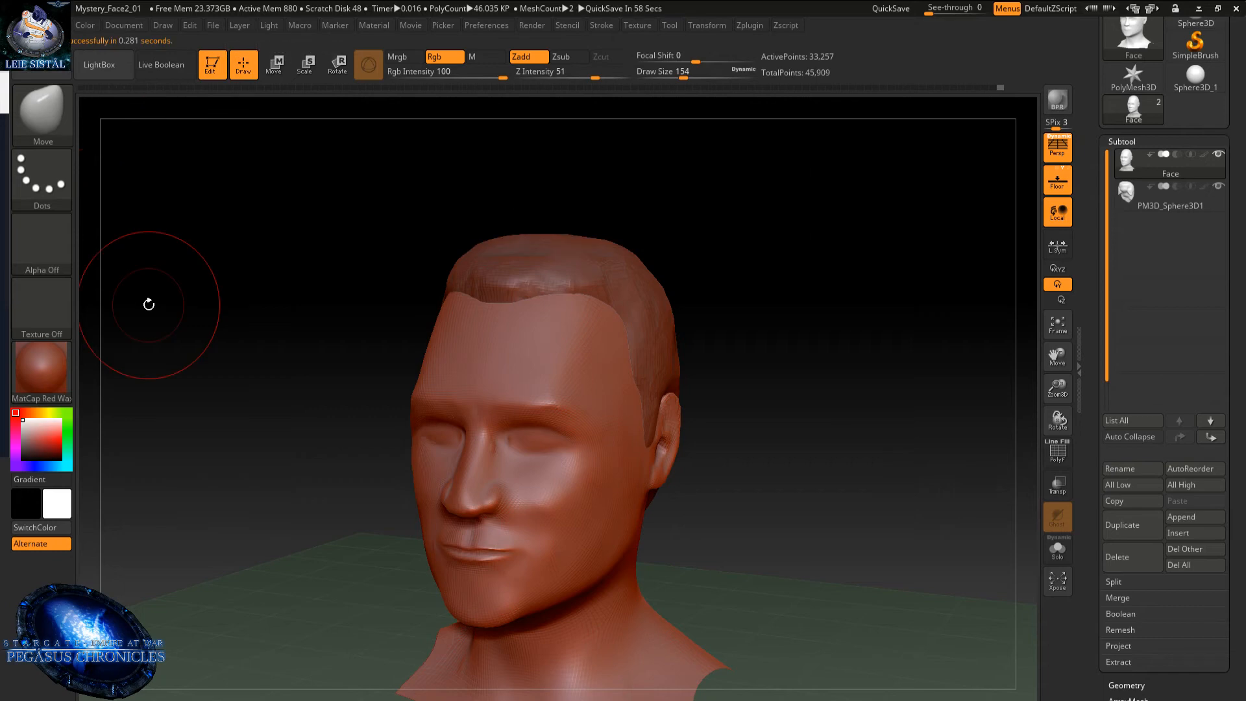
- Smooth the brow of the Face subtool and reshape its forehead and temples with the Move brush
{"action": "mouse_move", "coordinate": [551, 395]}
{"action": "right_mouse_down", "text": "ctrl"}
{"action": "mouse_move", "coordinate": [517, 445]}
{"action": "mouse_move", "coordinate": [519, 392]}
{"action": "right_mouse_up", "text": "ctrl"}
{"action": "scroll", "coordinate": [519, 392], "scroll_direction": "down", "scroll_amount": 3}
{"action": "scroll", "coordinate": [490, 389], "scroll_direction": "up", "scroll_amount": 5}
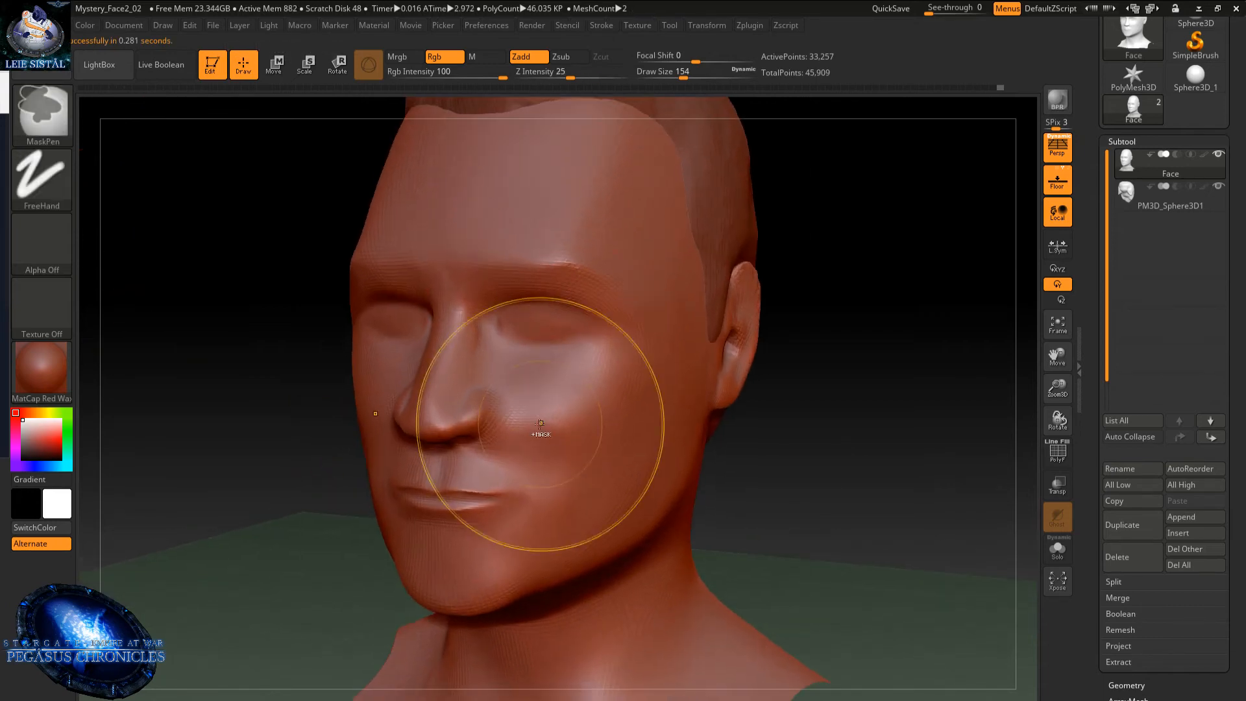
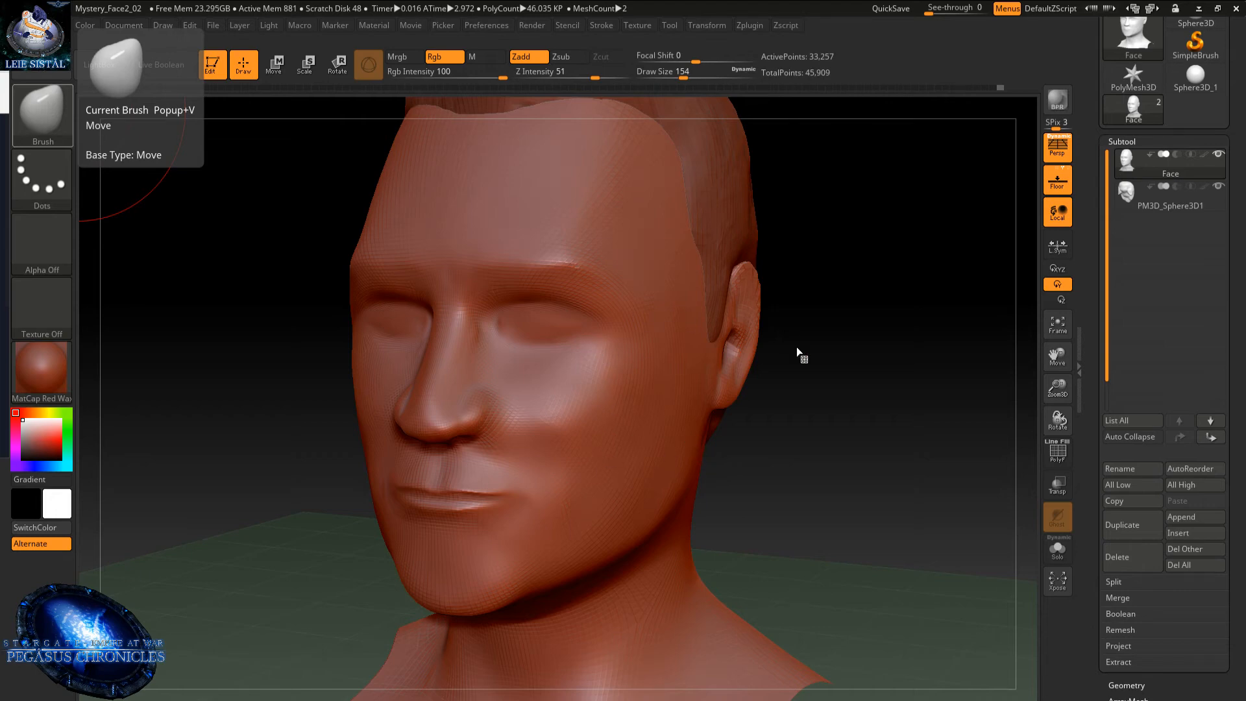
{"action": "mouse_move", "coordinate": [823, 403]}
{"action": "left_mouse_down"}
{"action": "mouse_move", "coordinate": [859, 377]}
{"action": "mouse_move", "coordinate": [800, 379]}
{"action": "left_mouse_up"}
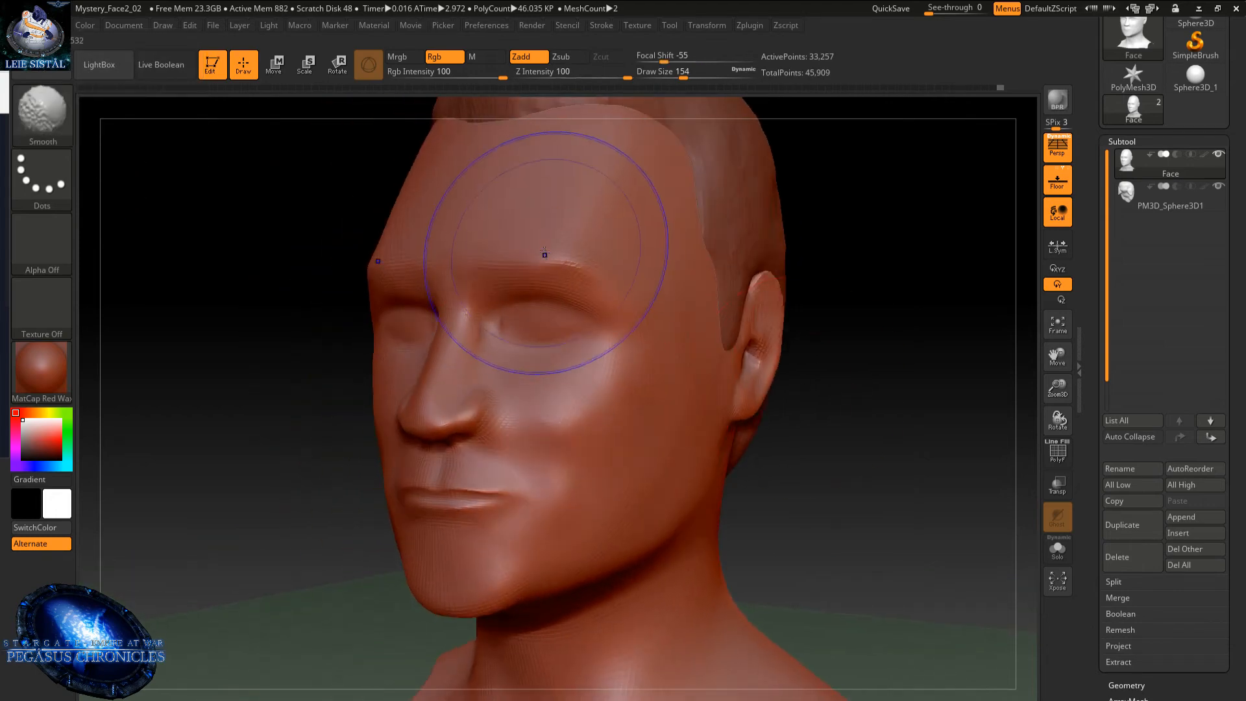
{"action": "mouse_move", "coordinate": [613, 242]}
{"action": "right_mouse_down"}
{"action": "mouse_move", "coordinate": [584, 260]}
{"action": "mouse_move", "coordinate": [667, 270]}
{"action": "mouse_move", "coordinate": [631, 288]}
{"action": "mouse_move", "coordinate": [642, 289]}
{"action": "mouse_move", "coordinate": [605, 279]}
{"action": "mouse_move", "coordinate": [573, 344]}
{"action": "right_mouse_up"}
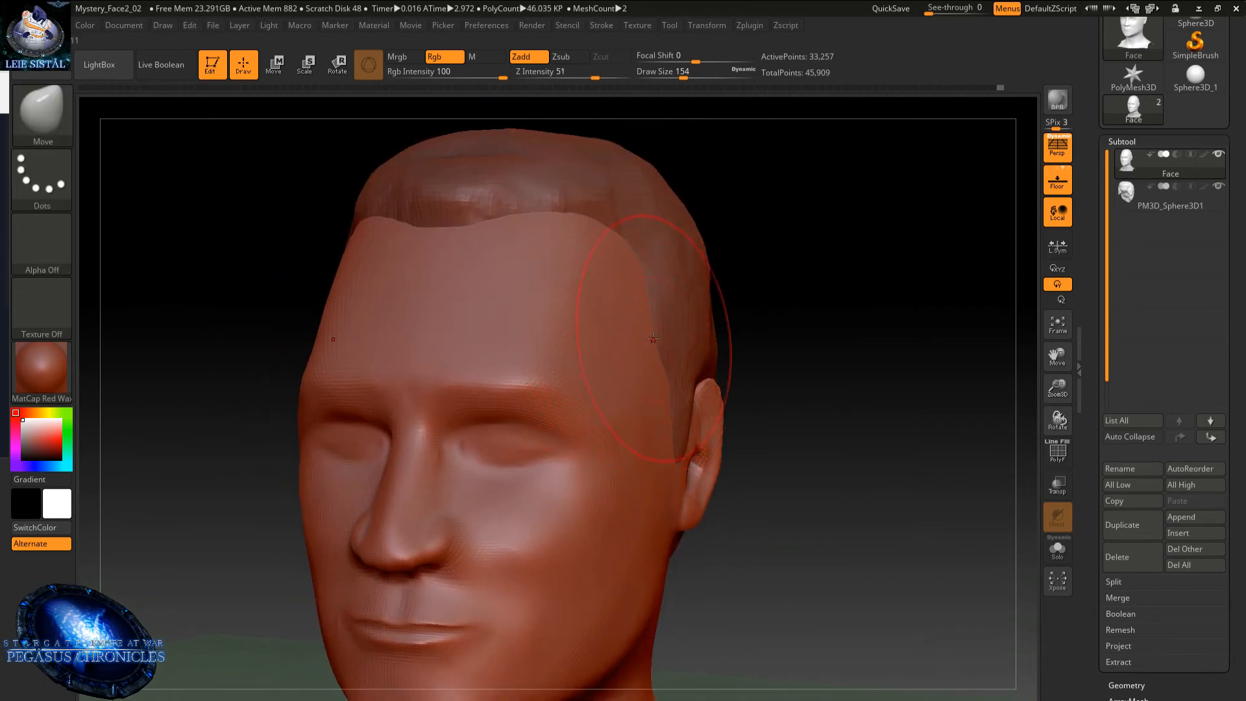
{"action": "left_click_drag", "start_coordinate": [652, 338], "coordinate": [574, 286]}
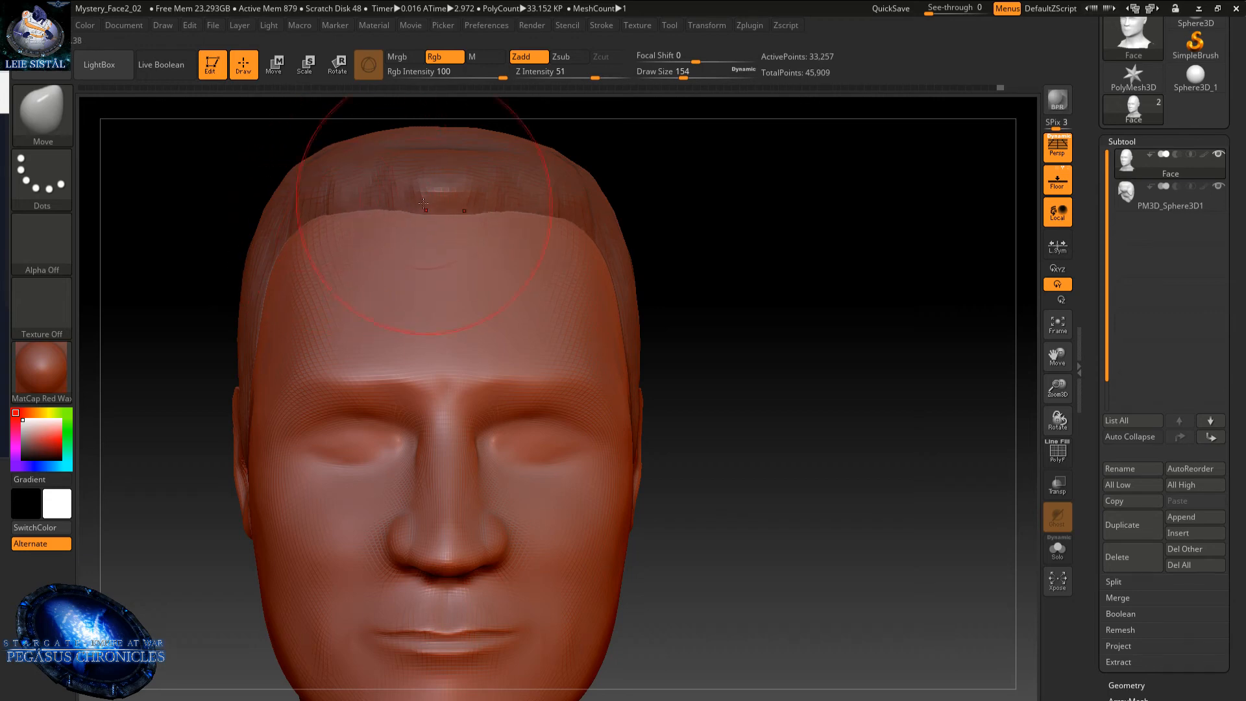
{"action": "mouse_move", "coordinate": [445, 228]}
{"action": "right_mouse_down"}
{"action": "mouse_move", "coordinate": [489, 272]}
{"action": "mouse_move", "coordinate": [557, 222]}
{"action": "mouse_move", "coordinate": [584, 247]}
{"action": "mouse_move", "coordinate": [519, 220]}
{"action": "mouse_move", "coordinate": [460, 380]}
{"action": "mouse_move", "coordinate": [418, 389]}
{"action": "mouse_move", "coordinate": [436, 413]}
{"action": "right_mouse_up"}
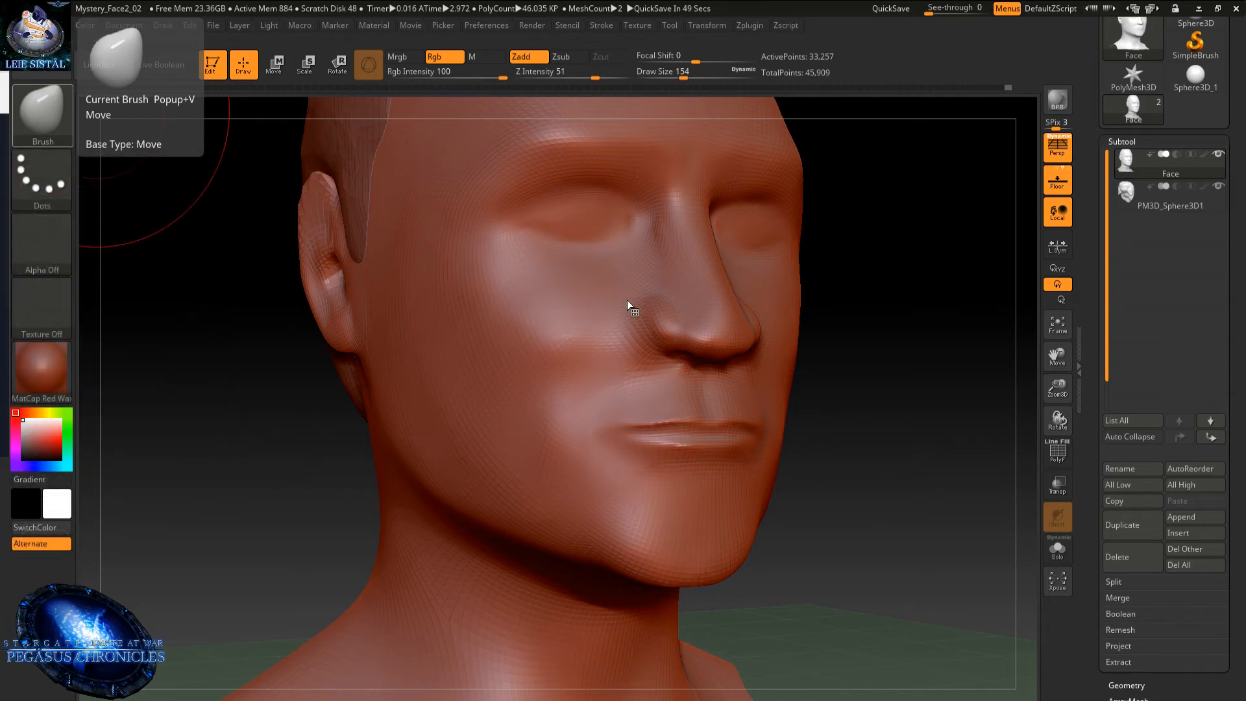
- Reshape the inner fold of the ear's upper part with the Move brush at draw size 27
{"action": "right_click_drag", "start_coordinate": [514, 316], "coordinate": [536, 331]}
{"action": "right_click", "coordinate": [458, 417]}
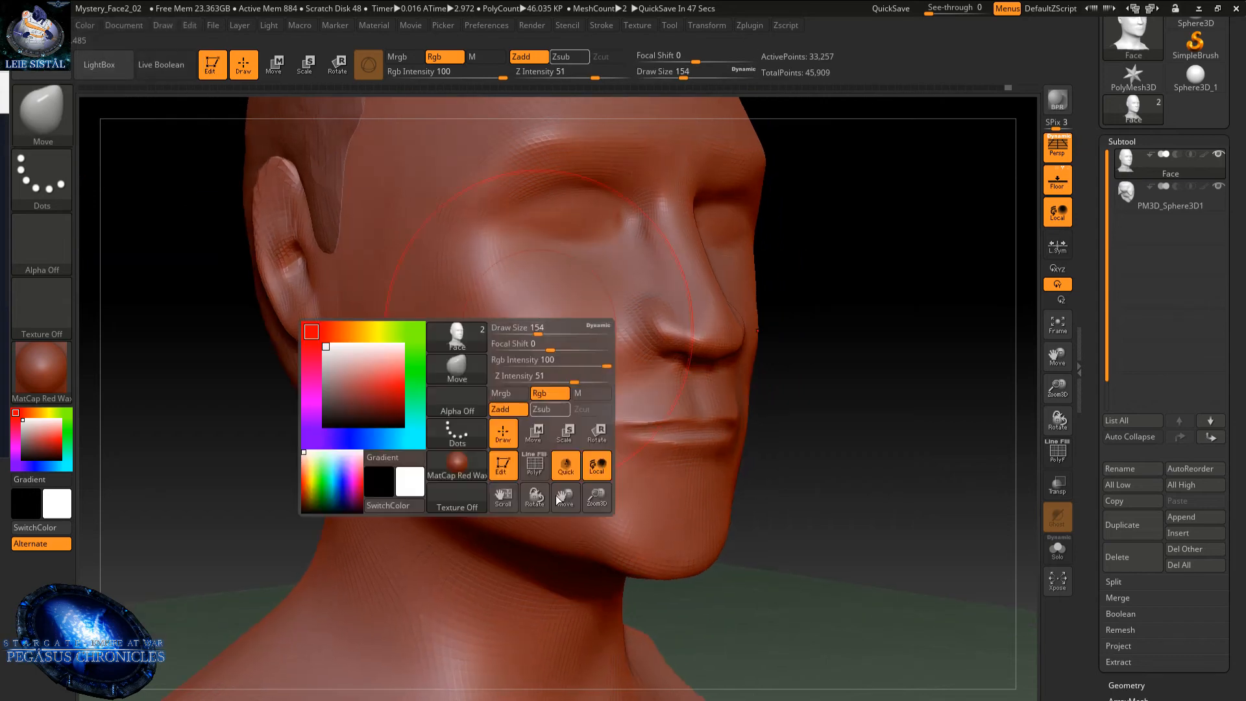
{"action": "key", "text": "alt"}
{"action": "right_click_drag", "start_coordinate": [545, 248], "coordinate": [562, 390]}
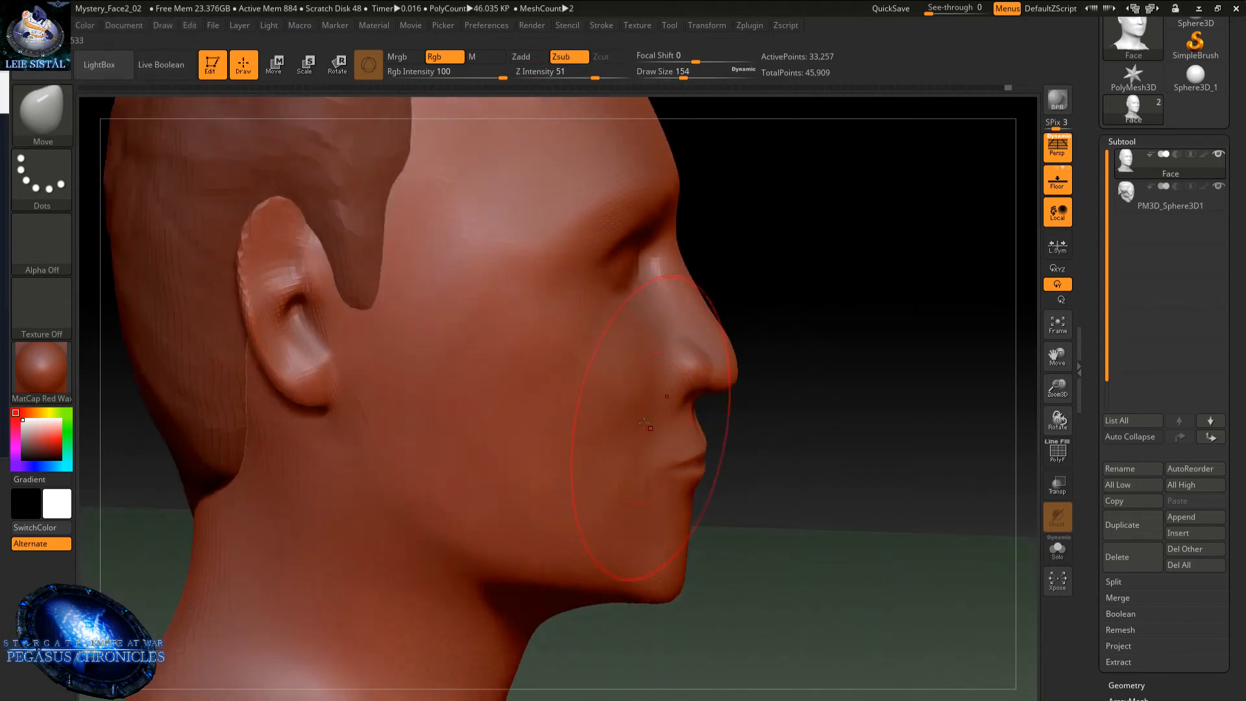
{"action": "right_click_drag", "start_coordinate": [551, 332], "coordinate": [480, 343], "text": "alt"}
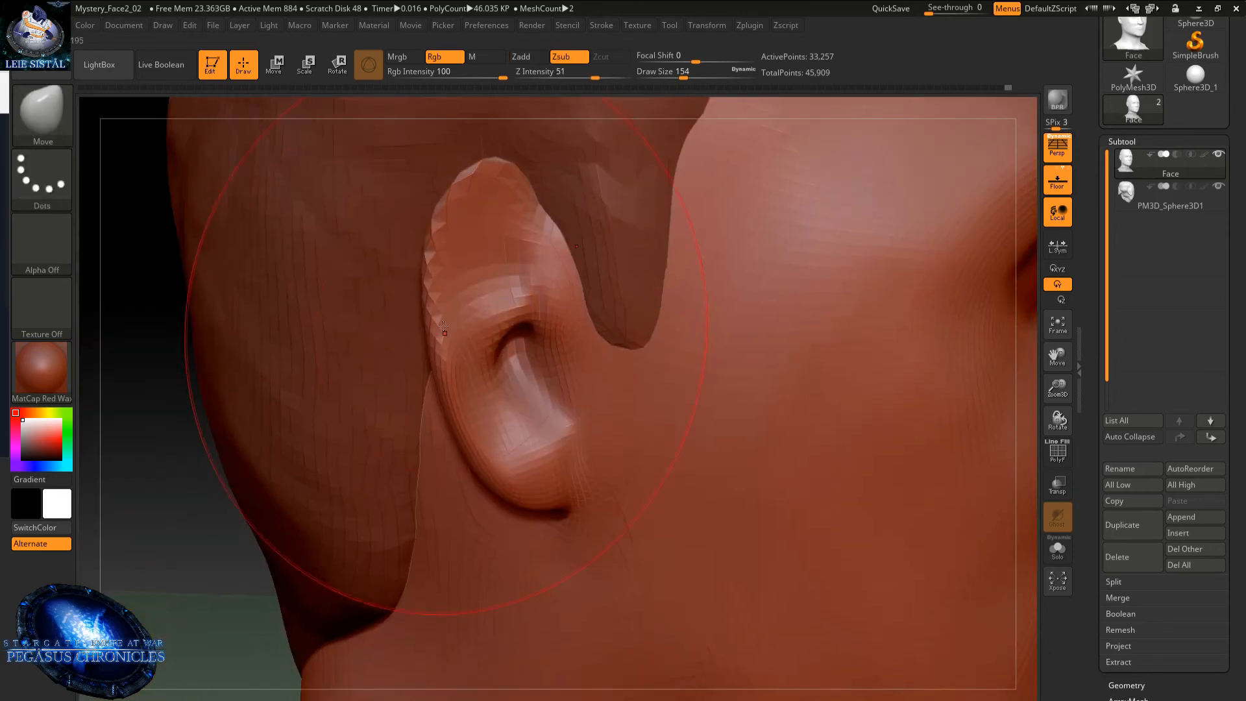
{"action": "right_click", "coordinate": [506, 297]}
{"action": "left_click", "coordinate": [504, 296]}
{"action": "type", "text": "27"}
{"action": "key", "text": "Return"}
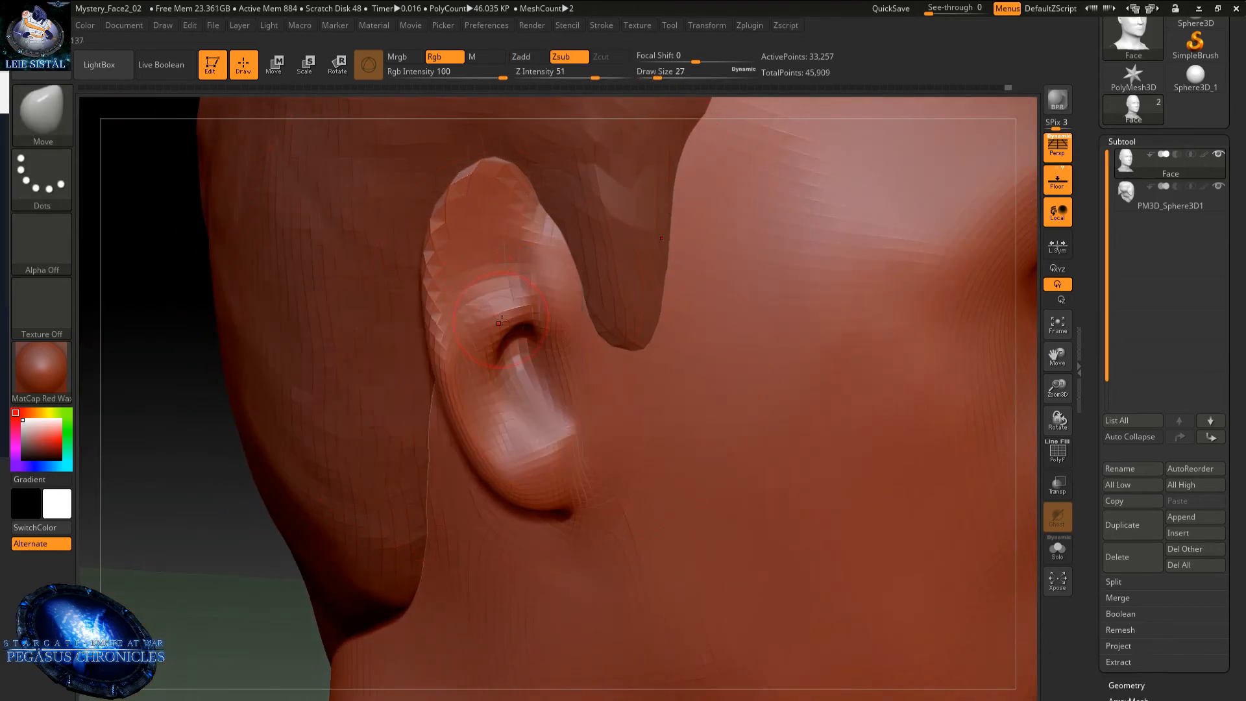
{"action": "left_click_drag", "start_coordinate": [507, 316], "coordinate": [518, 312]}
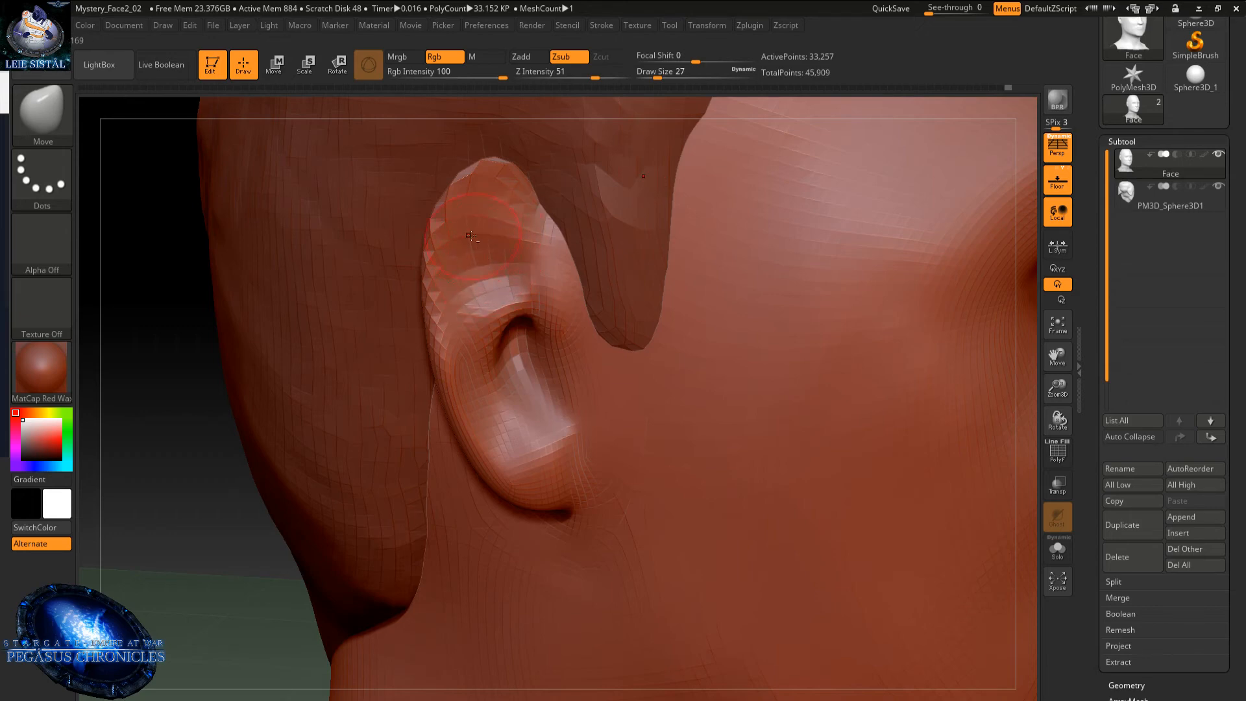
- Refine the back rim and upper hollow of the ear from a three-quarter angle with the Move brush
{"action": "right_click_drag", "start_coordinate": [478, 298], "coordinate": [468, 269]}
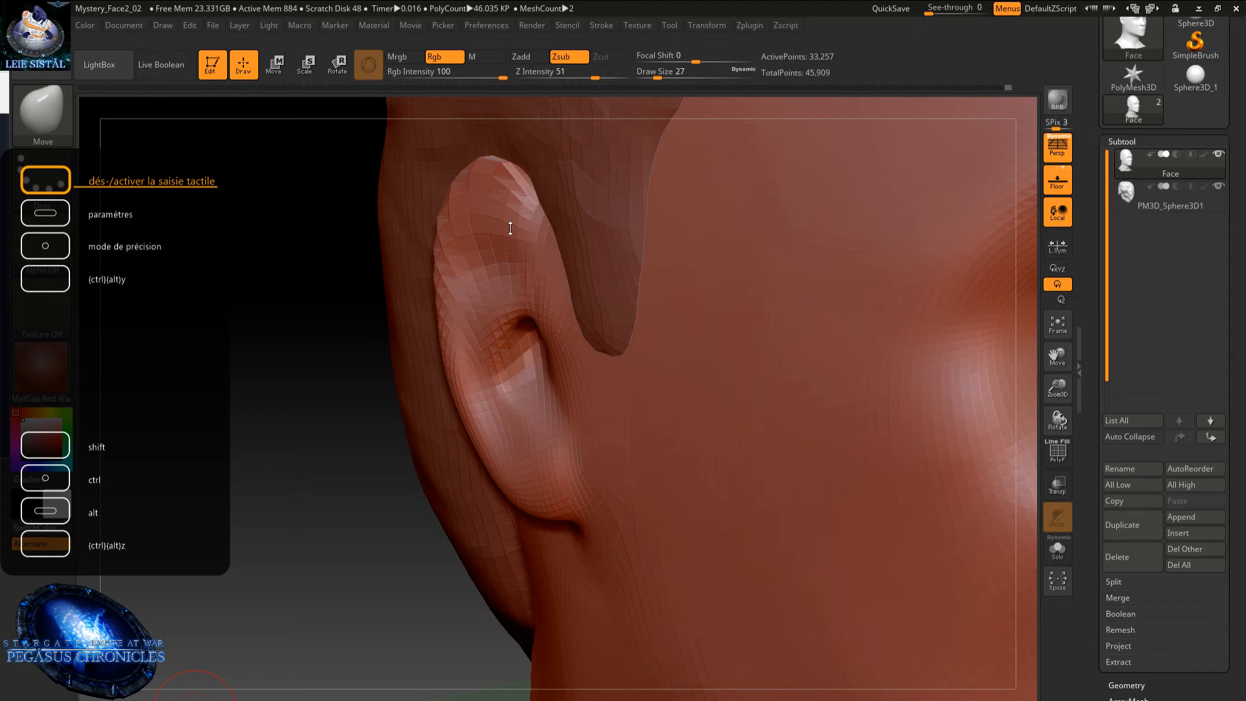
{"action": "left_click_drag", "start_coordinate": [477, 299], "coordinate": [481, 295]}
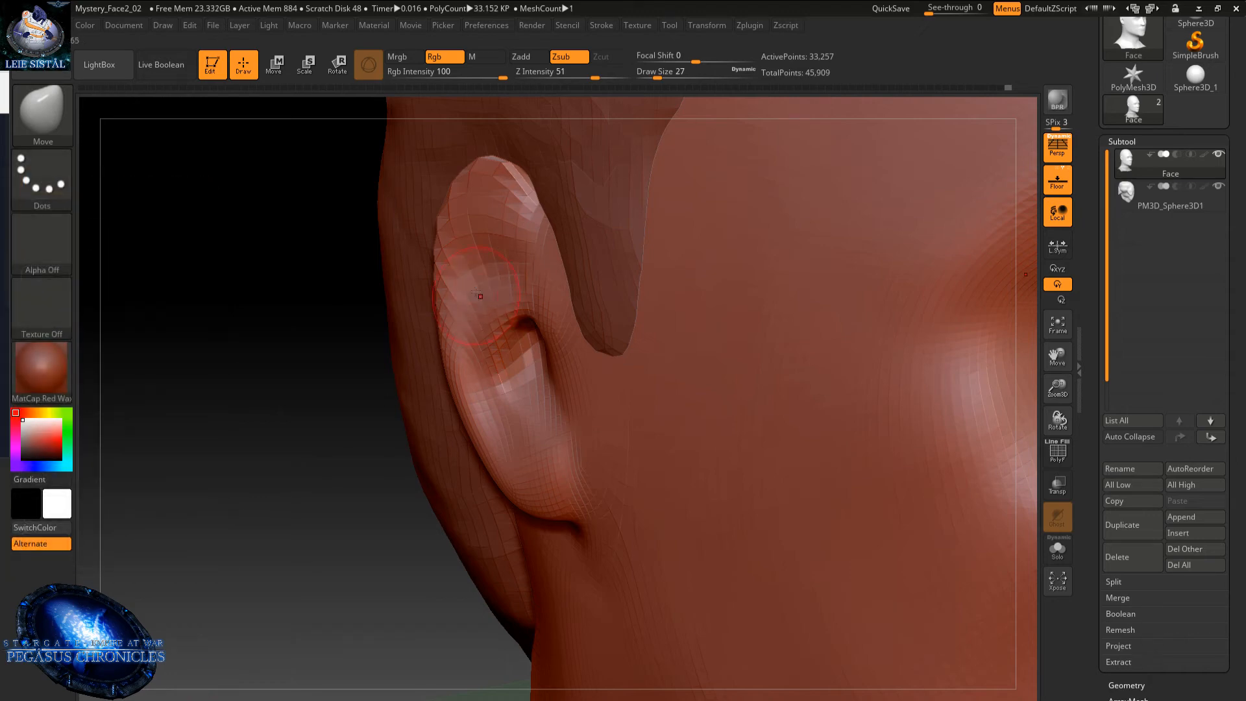
{"action": "right_click_drag", "start_coordinate": [481, 296], "coordinate": [501, 383], "text": "ctrl"}
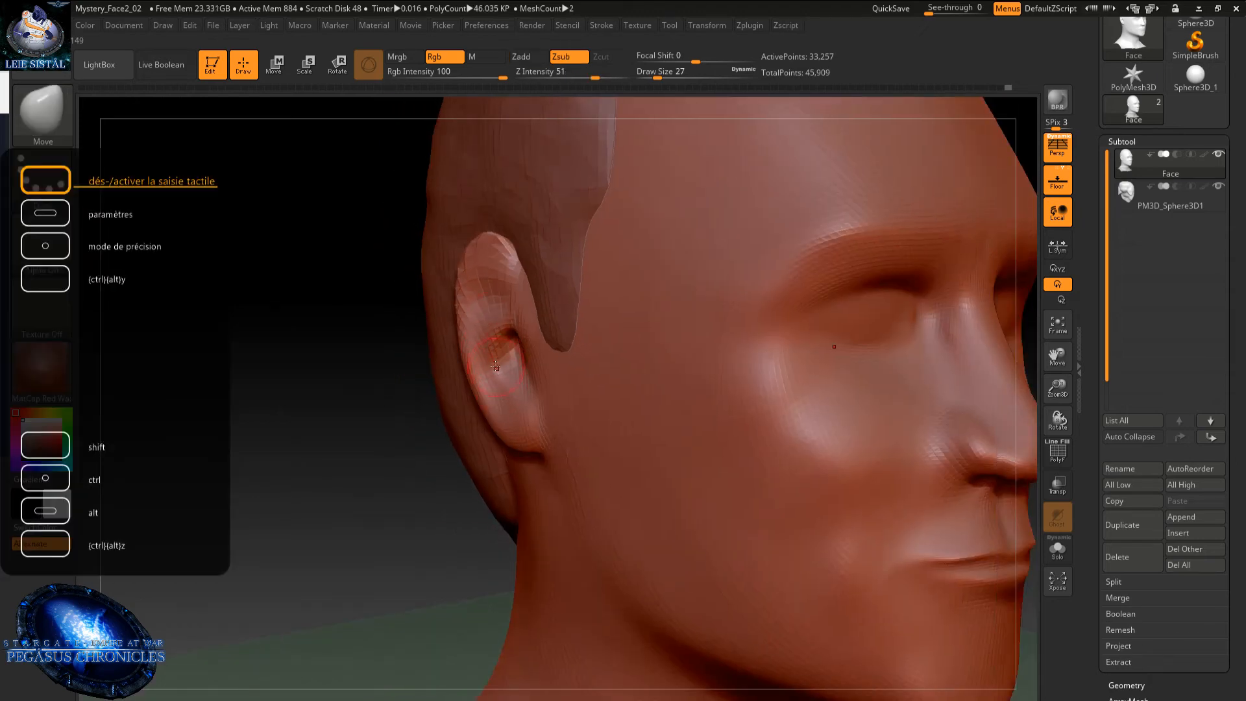
- Reduce the Move brush's draw size to 11 and pull the inner corners of the eyes downward
{"action": "right_click_drag", "start_coordinate": [816, 332], "coordinate": [646, 357], "text": "alt"}
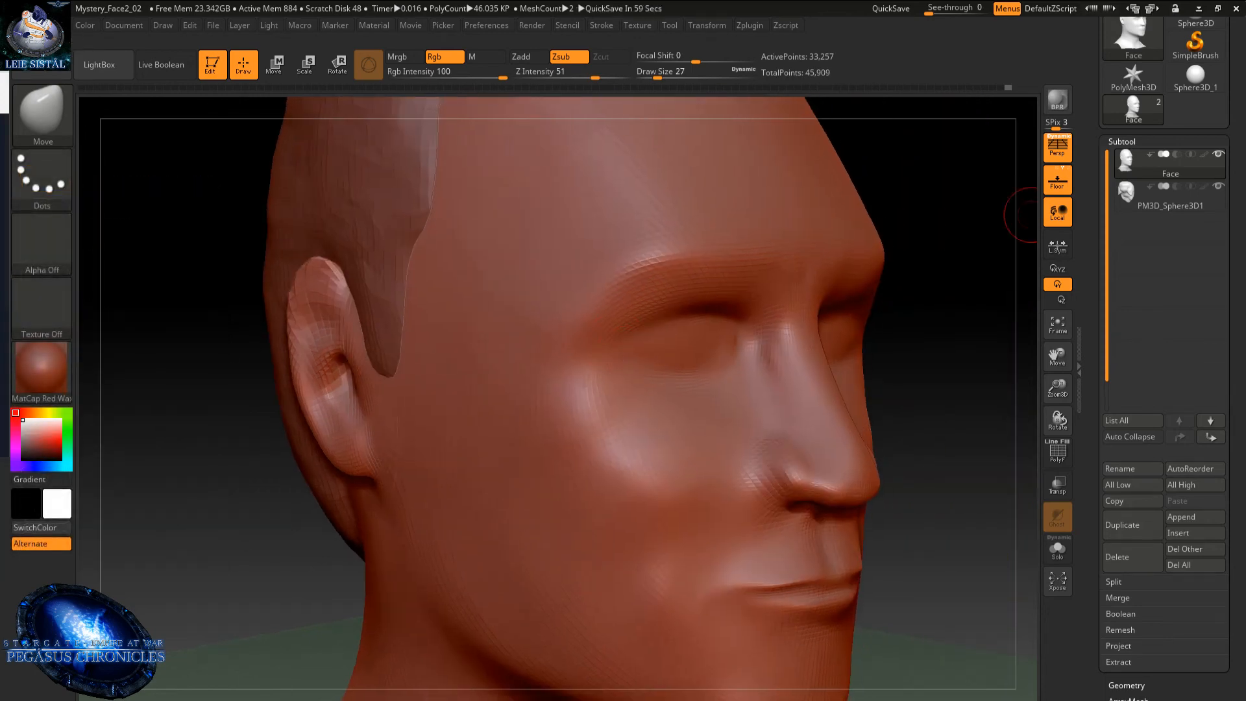
{"action": "key", "text": "space"}
{"action": "left_click_drag", "start_coordinate": [551, 338], "coordinate": [554, 338]}
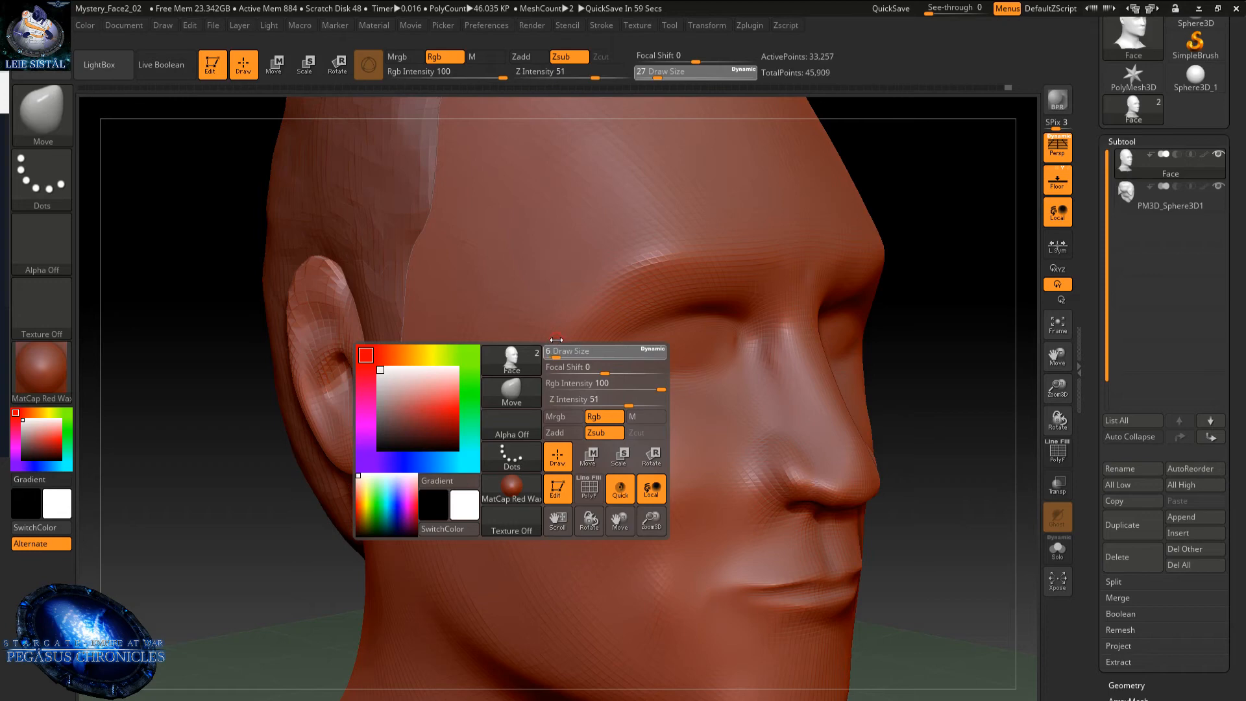
{"action": "right_click_drag", "start_coordinate": [639, 336], "coordinate": [574, 342]}
{"action": "key", "text": "space"}
{"action": "left_click_drag", "start_coordinate": [575, 341], "coordinate": [584, 338]}
{"action": "mouse_move", "coordinate": [597, 279]}
{"action": "right_mouse_down", "text": "alt"}
{"action": "mouse_move", "coordinate": [518, 268]}
{"action": "mouse_move", "coordinate": [473, 227]}
{"action": "right_mouse_up", "text": "alt"}
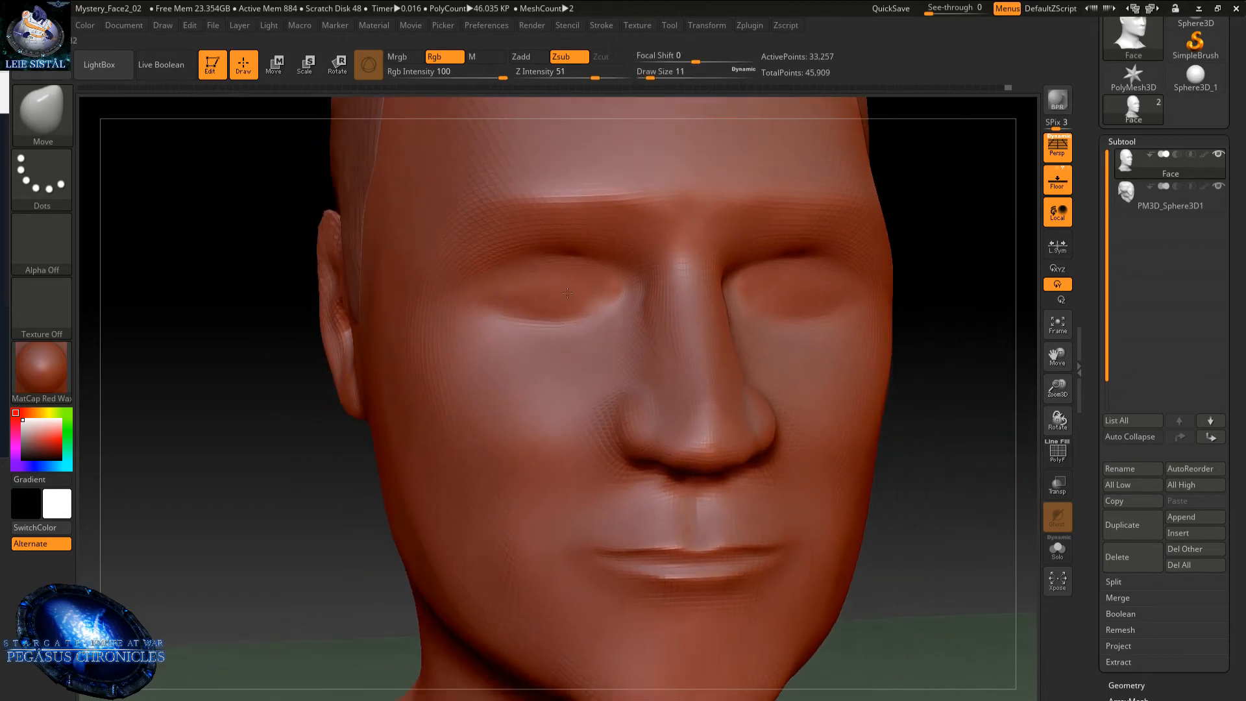
{"action": "right_click_drag", "start_coordinate": [625, 305], "coordinate": [594, 312], "text": "ctrl"}
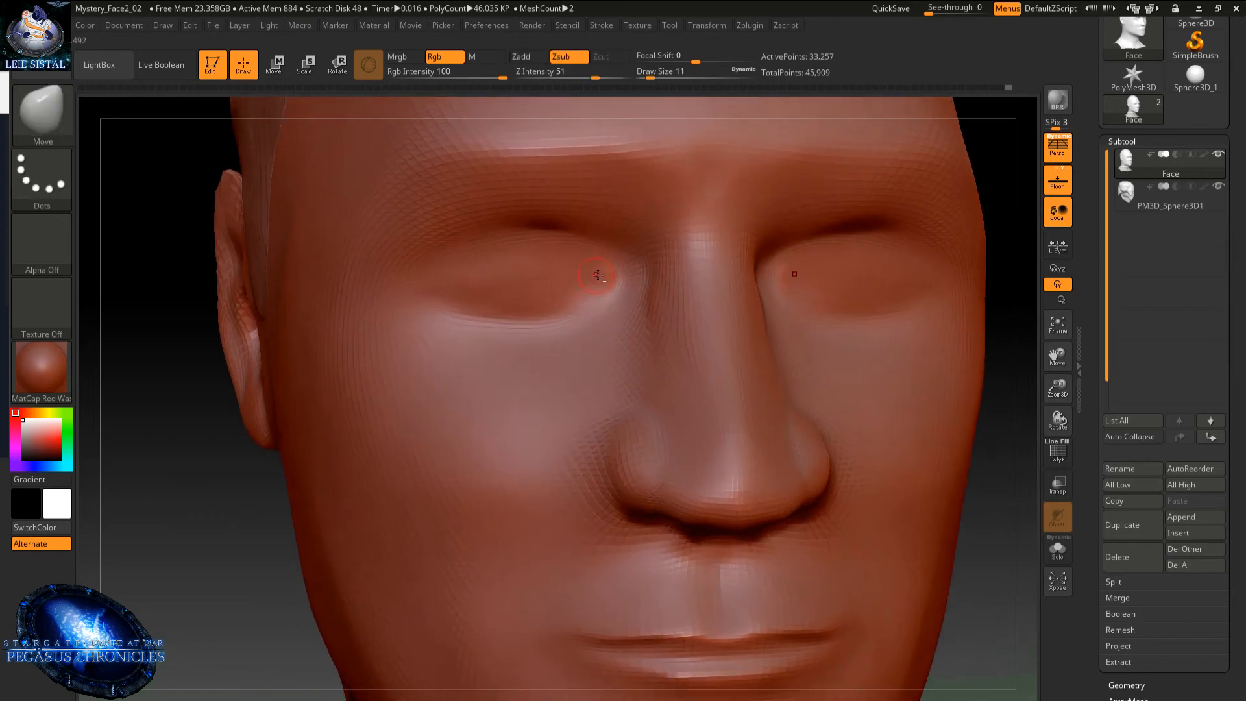
{"action": "mouse_move", "coordinate": [611, 274]}
{"action": "left_mouse_down"}
{"action": "mouse_move", "coordinate": [626, 261]}
{"action": "mouse_move", "coordinate": [608, 294]}
{"action": "left_mouse_up"}
- Adjust the side of the nose beside the bridge with the Move brush and smooth it
{"action": "mouse_move", "coordinate": [607, 322]}
{"action": "right_mouse_down", "text": "ctrl"}
{"action": "mouse_move", "coordinate": [608, 354]}
{"action": "mouse_move", "coordinate": [583, 337]}
{"action": "mouse_move", "coordinate": [587, 311]}
{"action": "mouse_move", "coordinate": [578, 344]}
{"action": "mouse_move", "coordinate": [636, 375]}
{"action": "mouse_move", "coordinate": [629, 342]}
{"action": "right_mouse_up", "text": "ctrl"}
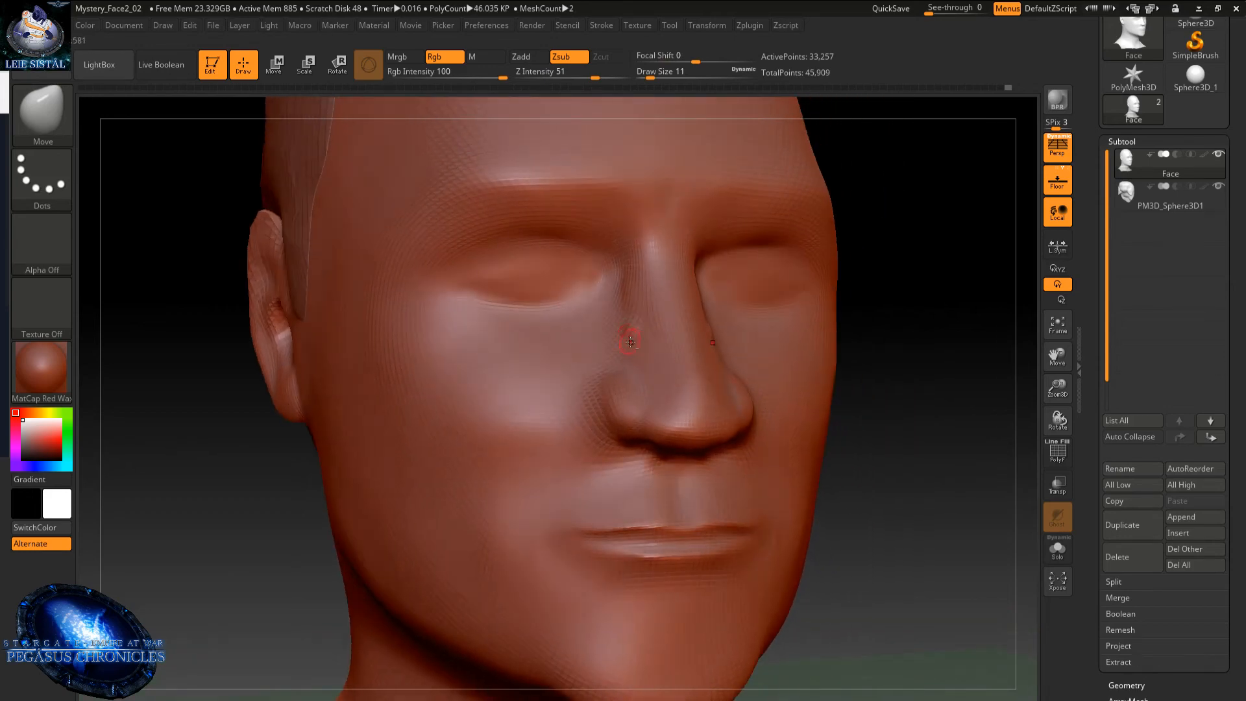
{"action": "left_click_drag", "start_coordinate": [628, 329], "coordinate": [639, 343]}
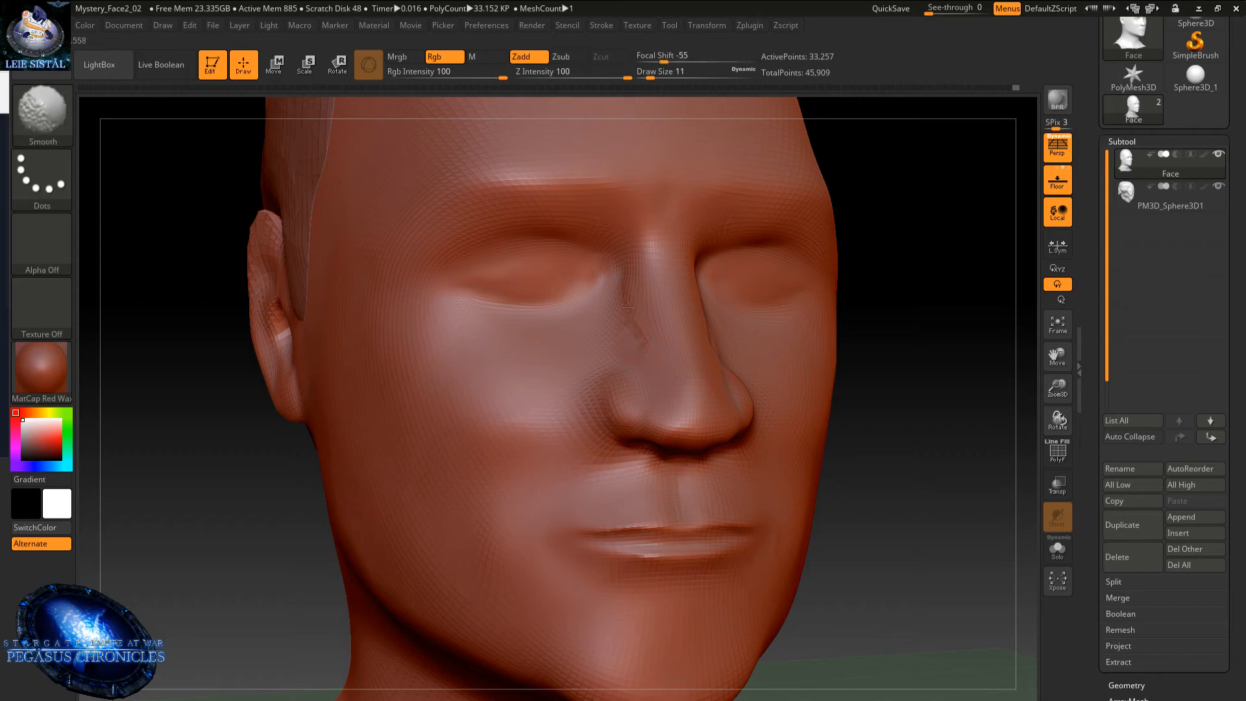
{"action": "right_click_drag", "start_coordinate": [648, 363], "coordinate": [633, 356], "text": "ctrl"}
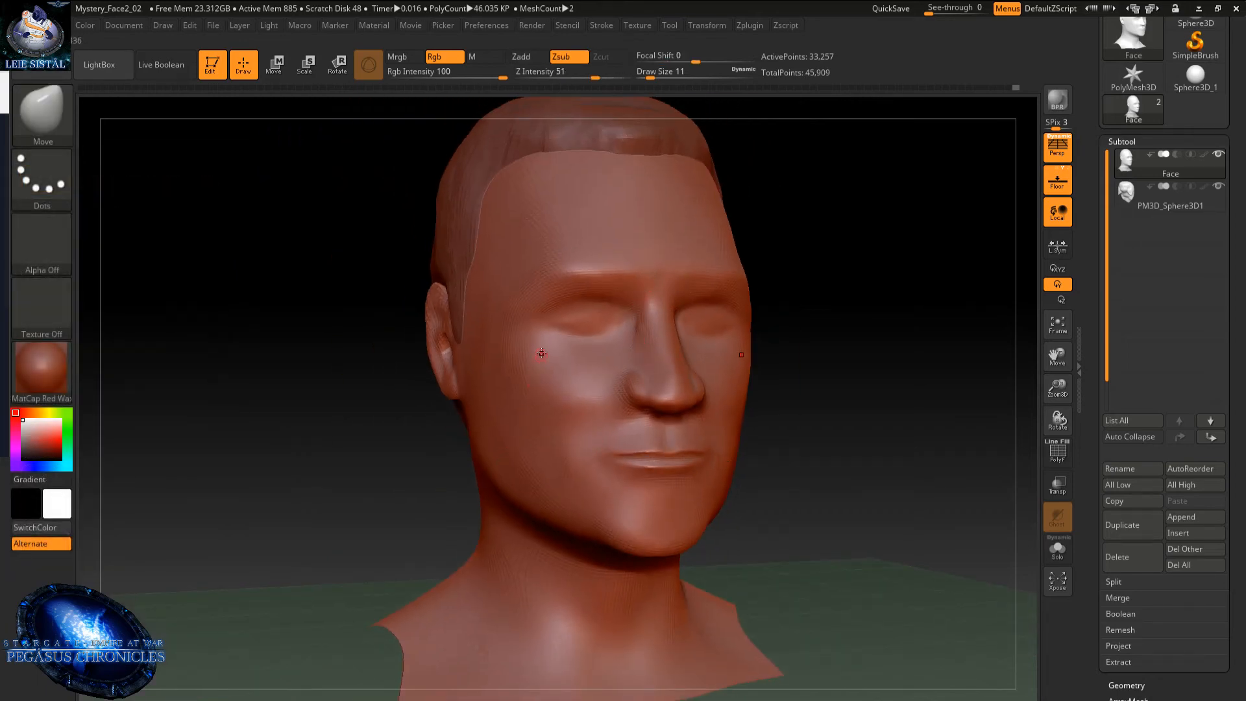
- Enlarge the Move brush to draw size 517, shift the central face upward and push the cheek and jaw outward
{"action": "right_click", "coordinate": [548, 296]}
{"action": "left_click", "coordinate": [591, 289]}
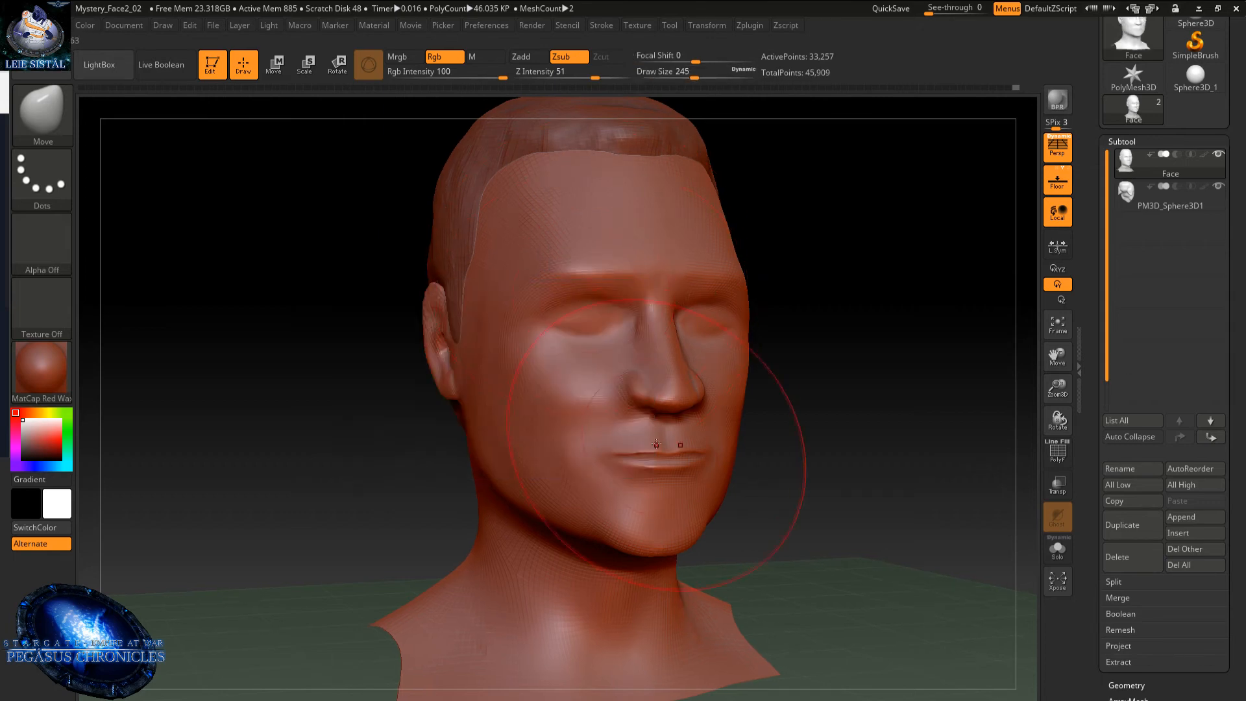
{"action": "key", "text": "space"}
{"action": "left_click_drag", "start_coordinate": [603, 329], "coordinate": [652, 336]}
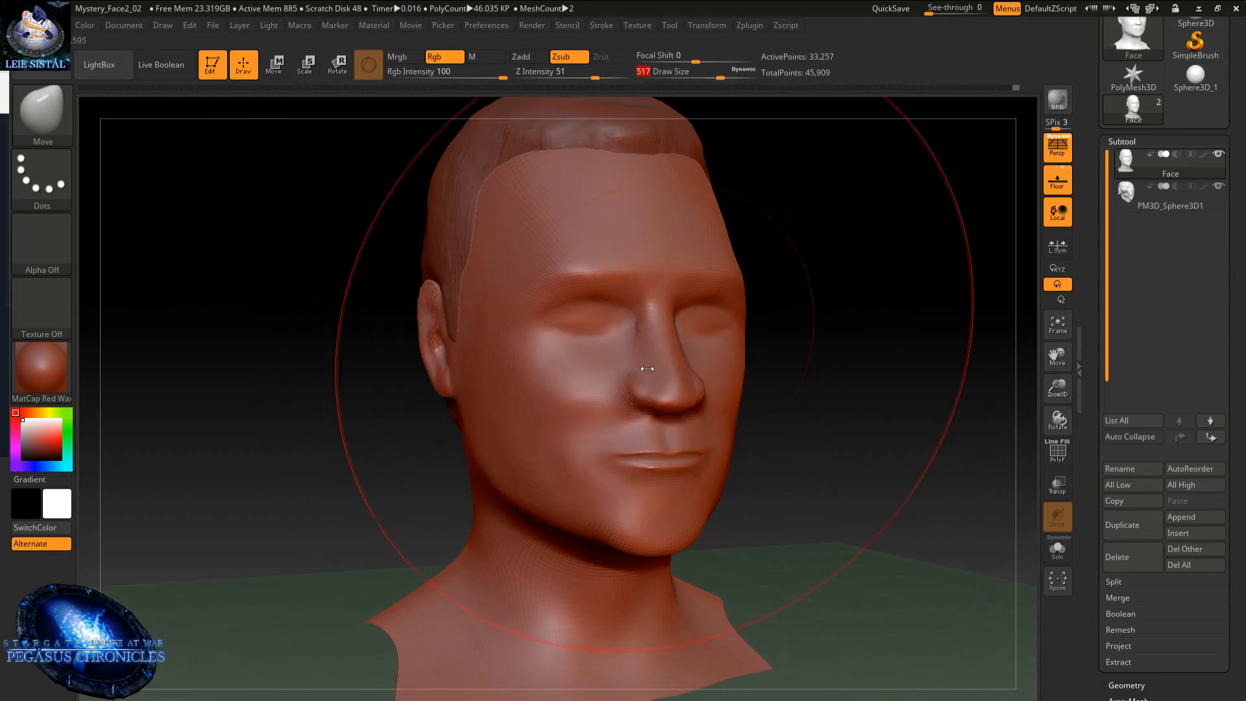
{"action": "mouse_move", "coordinate": [645, 386]}
{"action": "left_mouse_down"}
{"action": "mouse_move", "coordinate": [645, 398]}
{"action": "mouse_move", "coordinate": [644, 378]}
{"action": "left_mouse_up"}
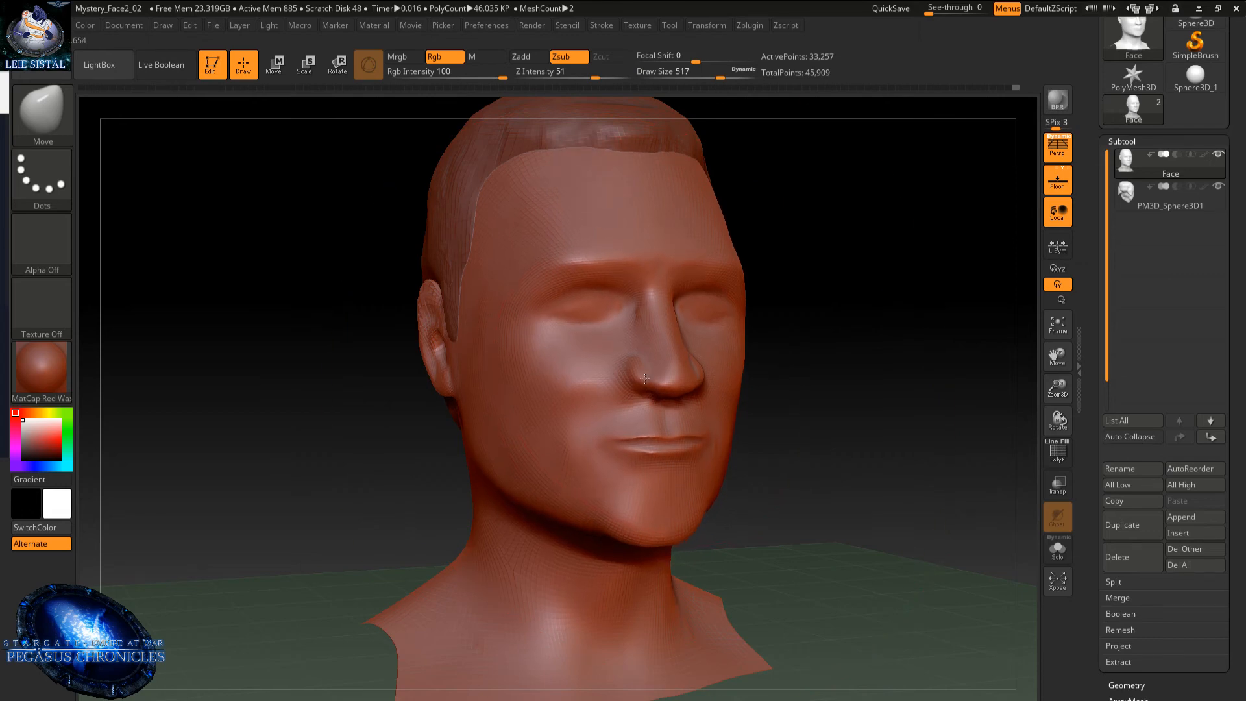
{"action": "left_click_drag", "start_coordinate": [555, 403], "coordinate": [544, 399]}
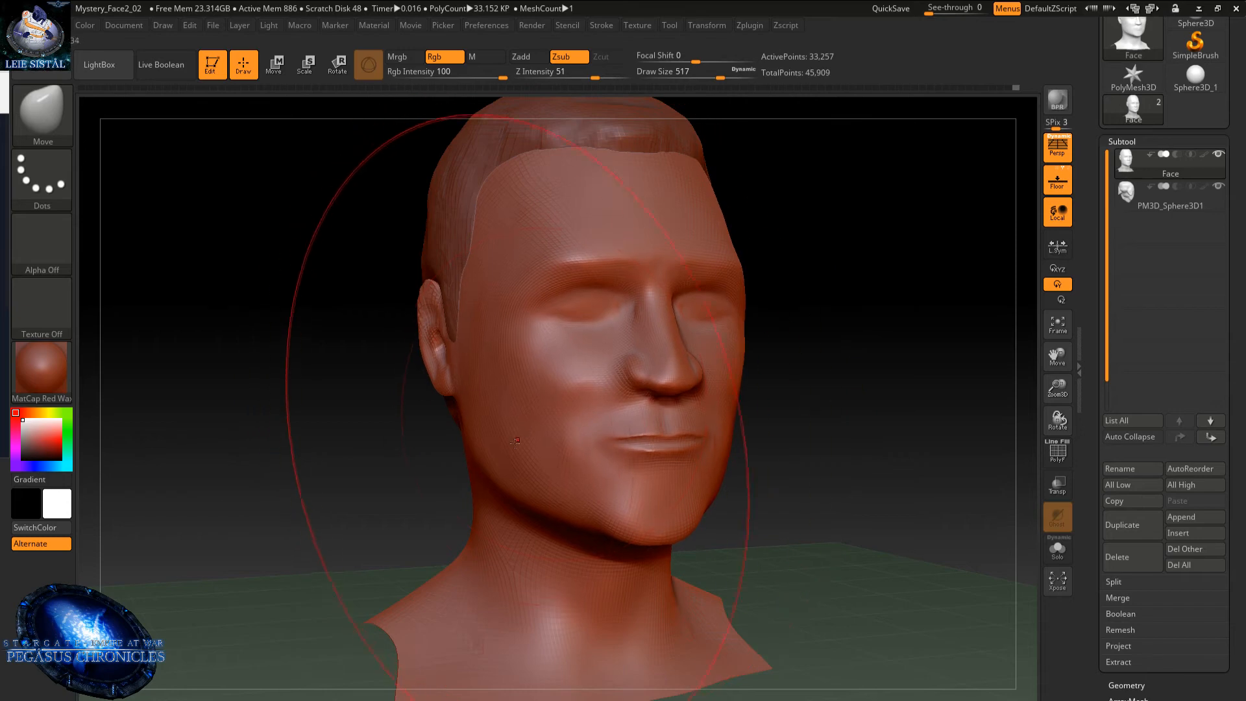
{"action": "left_click_drag", "start_coordinate": [538, 428], "coordinate": [535, 425]}
- Reshape the chin and the area around the mouth with the Move brush at draw size 280
{"action": "mouse_move", "coordinate": [571, 434]}
{"action": "right_mouse_down"}
{"action": "mouse_move", "coordinate": [506, 440]}
{"action": "mouse_move", "coordinate": [481, 464]}
{"action": "mouse_move", "coordinate": [486, 447]}
{"action": "right_mouse_up"}
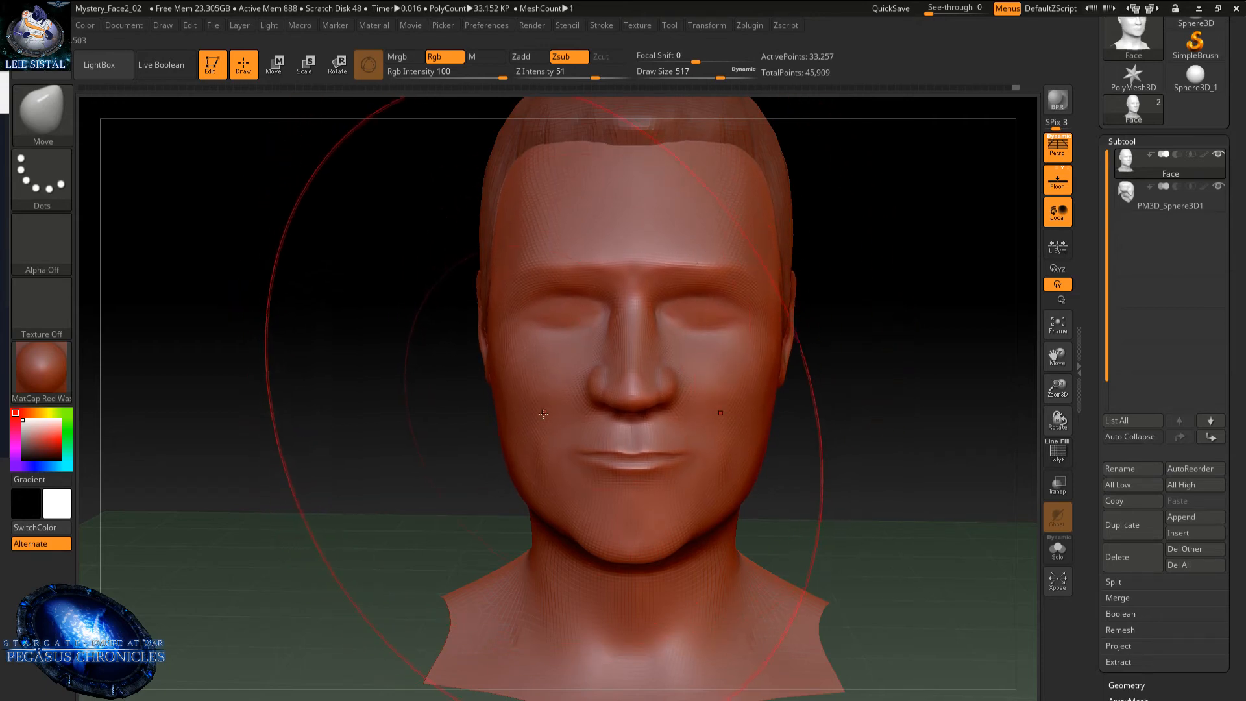
{"action": "right_click_drag", "start_coordinate": [533, 429], "coordinate": [570, 468]}
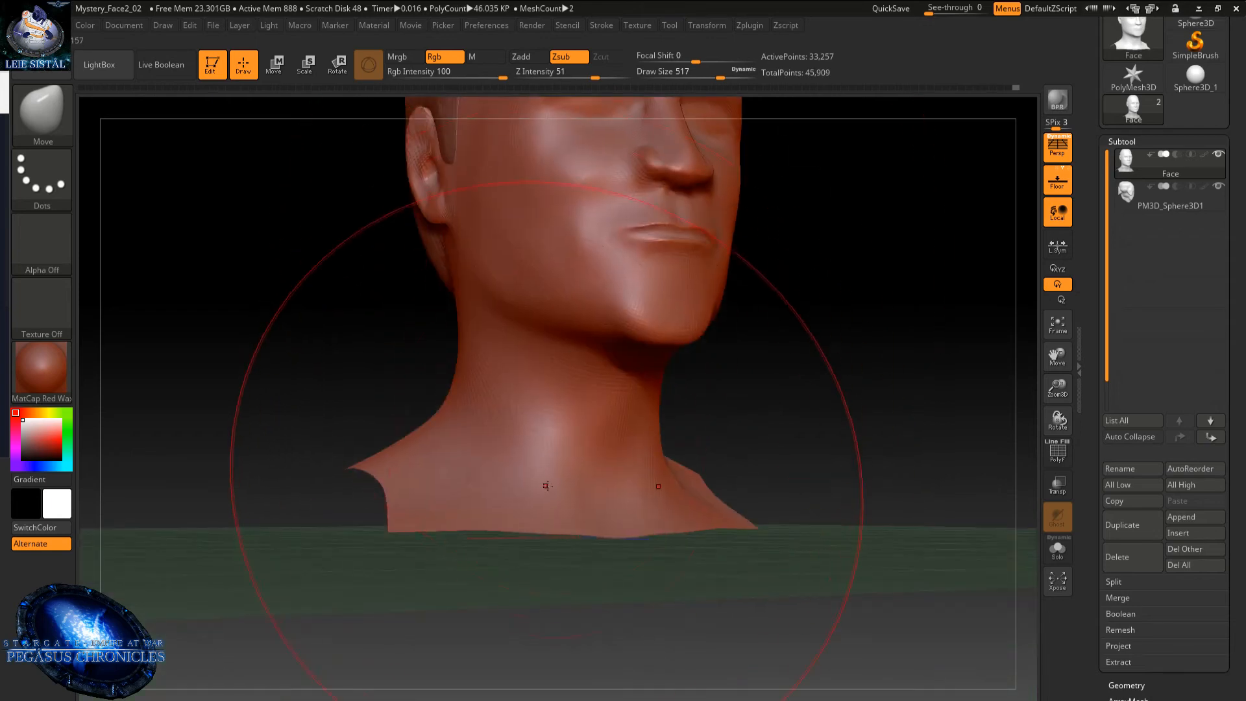
{"action": "right_click", "coordinate": [568, 460]}
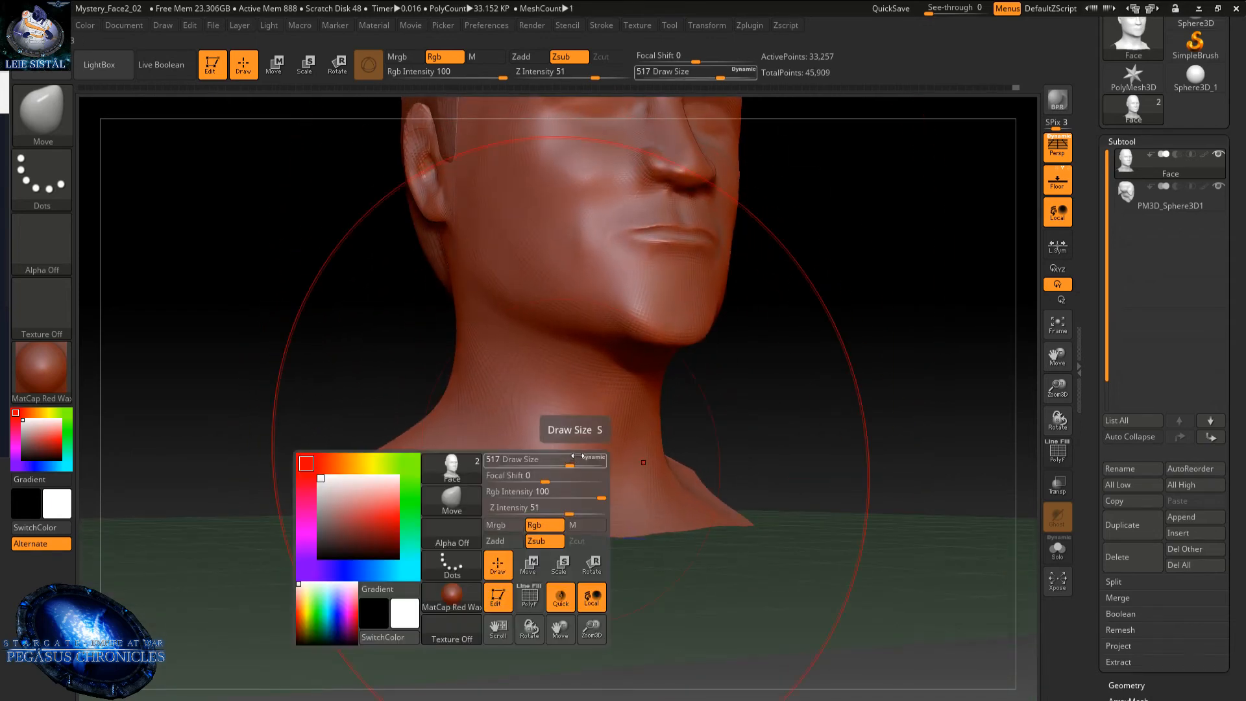
{"action": "mouse_move", "coordinate": [569, 465]}
{"action": "left_mouse_down"}
{"action": "mouse_move", "coordinate": [547, 465]}
{"action": "mouse_move", "coordinate": [572, 456]}
{"action": "mouse_move", "coordinate": [585, 415]}
{"action": "left_mouse_up"}
{"action": "right_click_drag", "start_coordinate": [586, 415], "coordinate": [602, 372]}
{"action": "left_click_drag", "start_coordinate": [676, 319], "coordinate": [665, 332]}
{"action": "mouse_move", "coordinate": [665, 332]}
{"action": "right_mouse_down"}
{"action": "mouse_move", "coordinate": [608, 401]}
{"action": "mouse_move", "coordinate": [571, 306]}
{"action": "right_mouse_up"}
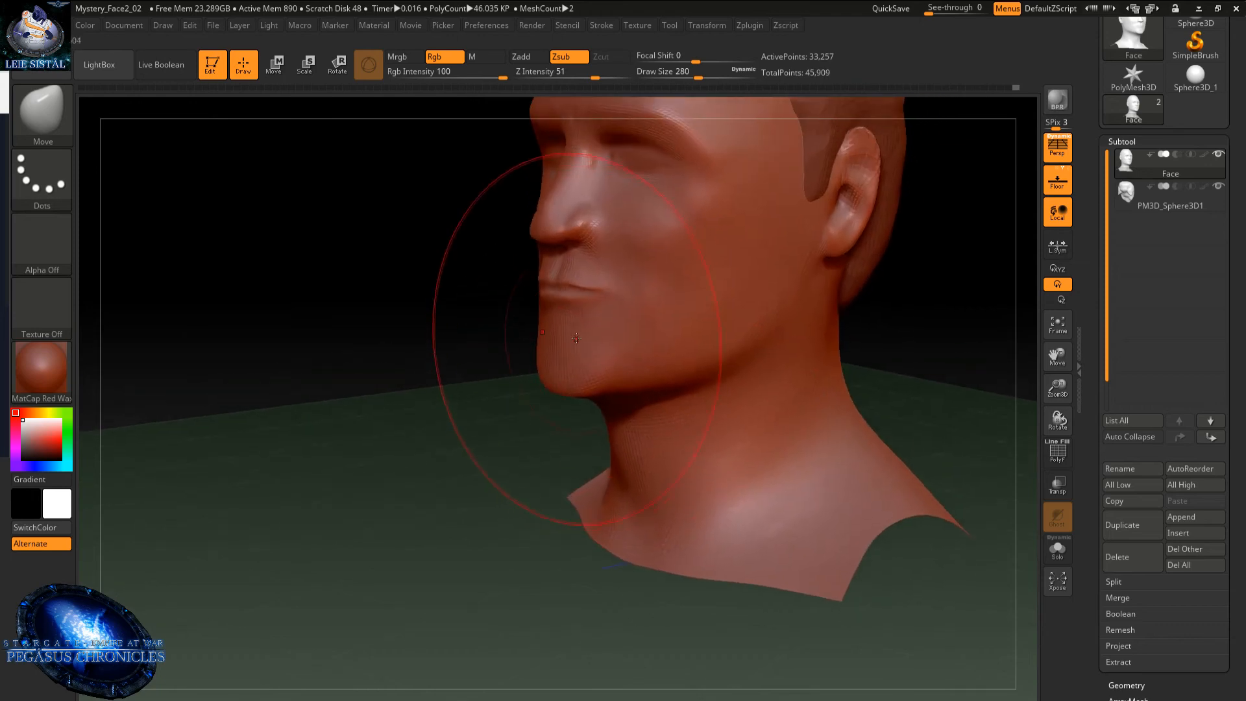
{"action": "left_click_drag", "start_coordinate": [571, 305], "coordinate": [563, 301]}
{"action": "mouse_move", "coordinate": [564, 301]}
{"action": "right_mouse_down"}
{"action": "mouse_move", "coordinate": [666, 315]}
{"action": "mouse_move", "coordinate": [663, 305]}
{"action": "mouse_move", "coordinate": [665, 334]}
{"action": "mouse_move", "coordinate": [695, 322]}
{"action": "right_mouse_up"}
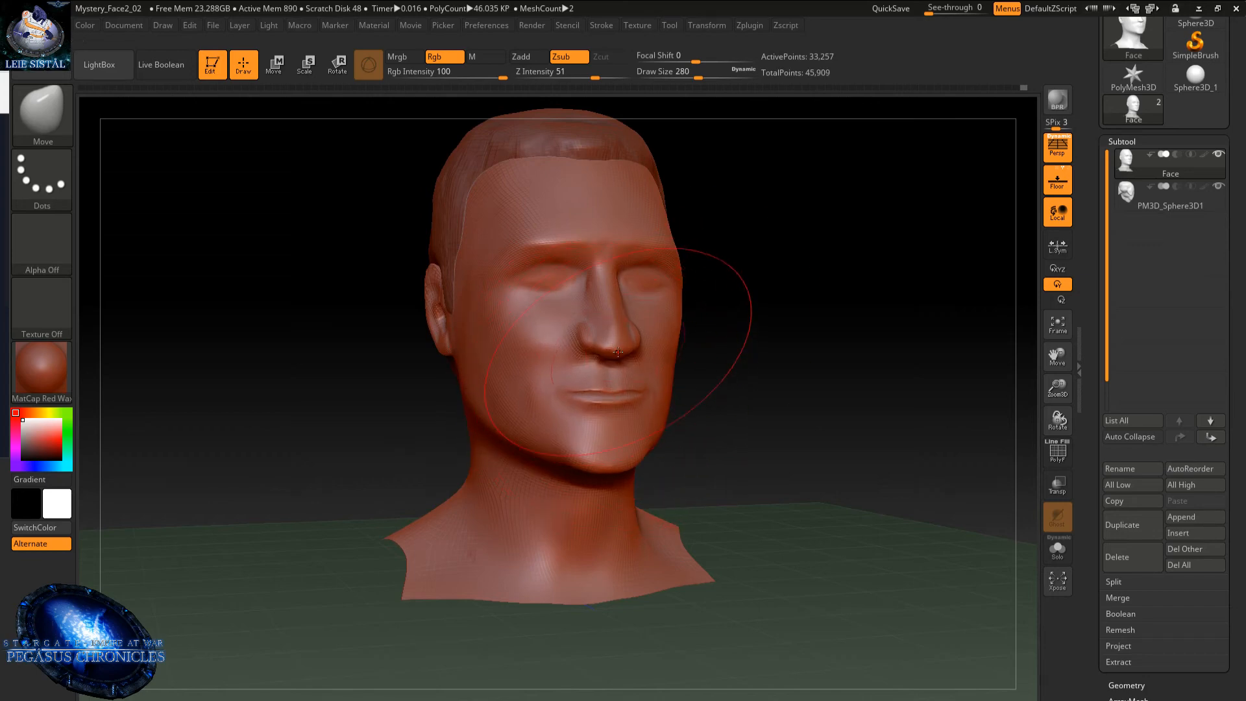
{"action": "right_click_drag", "start_coordinate": [617, 346], "coordinate": [656, 353]}
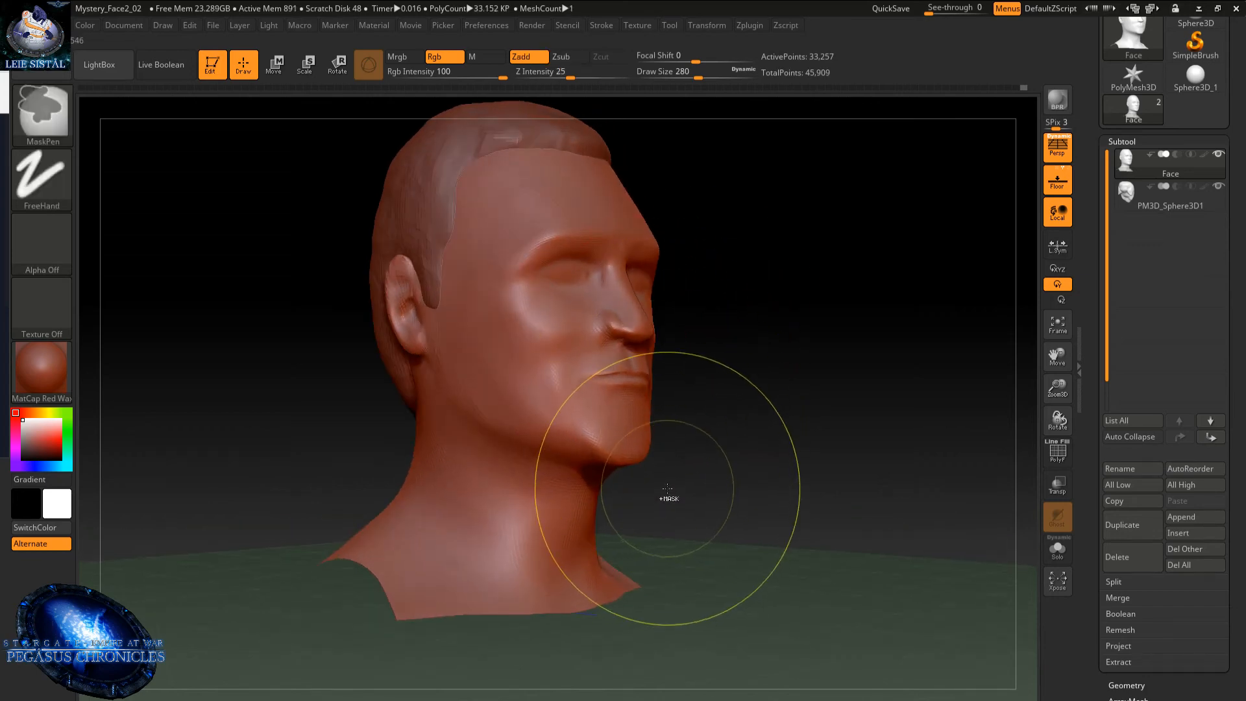
- Undo the last two Move brush strokes on the face
{"action": "key", "text": "ctrl+z"}
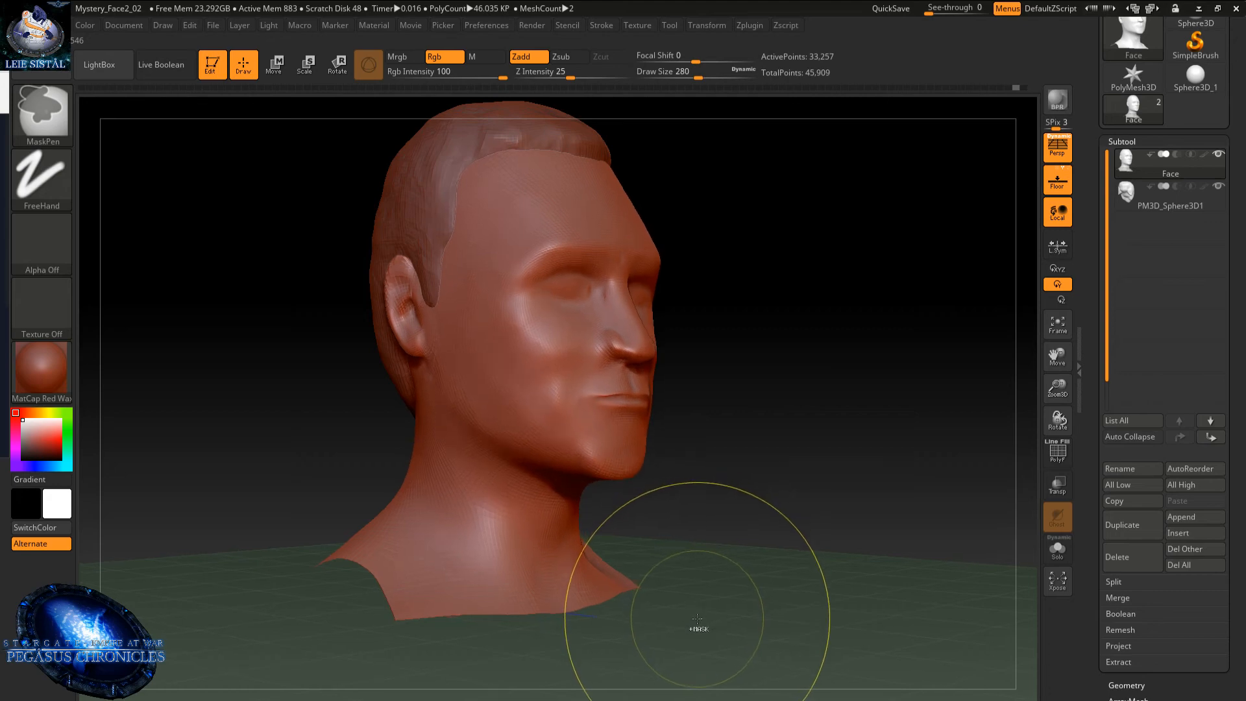
{"action": "key", "text": "ctrl+z"}
{"action": "right_click_drag", "start_coordinate": [656, 437], "coordinate": [609, 422], "text": "shift"}
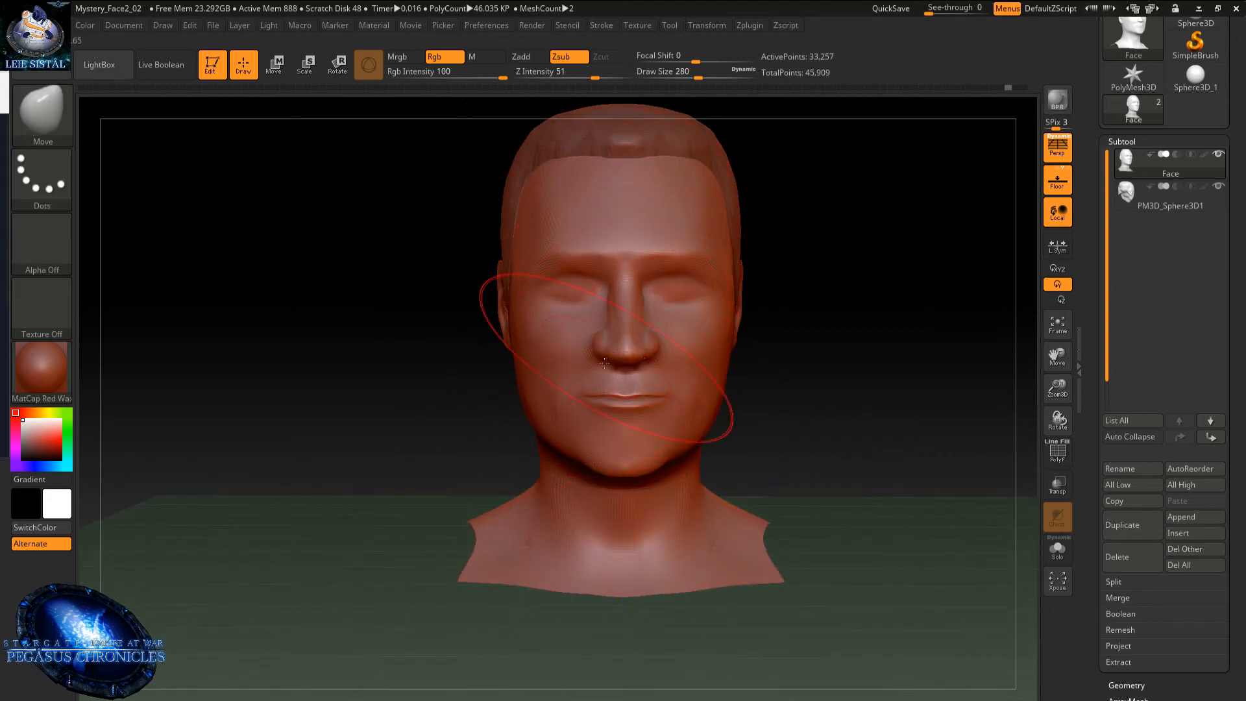
- Adjust the brow, cheek and upper side of the skull from the front with the Move brush at draw size 280
{"action": "key", "text": "space"}
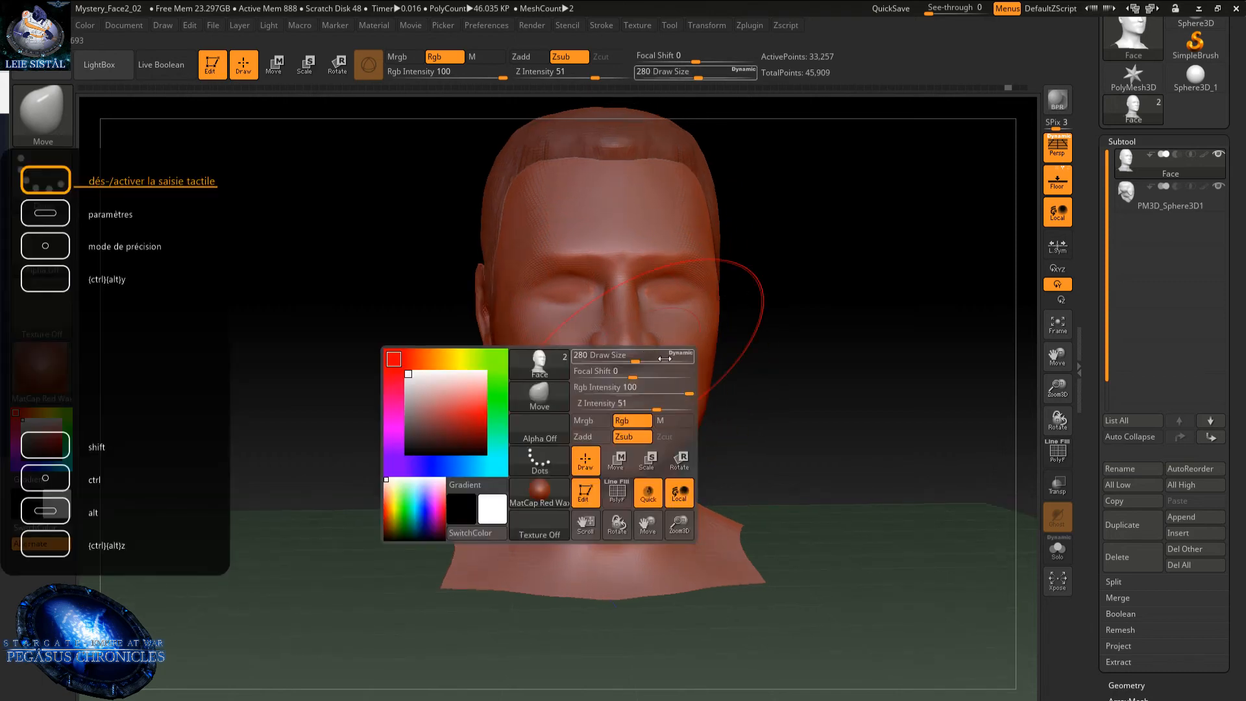
{"action": "mouse_move", "coordinate": [643, 356]}
{"action": "left_mouse_down"}
{"action": "mouse_move", "coordinate": [659, 357]}
{"action": "mouse_move", "coordinate": [635, 357]}
{"action": "left_mouse_up"}
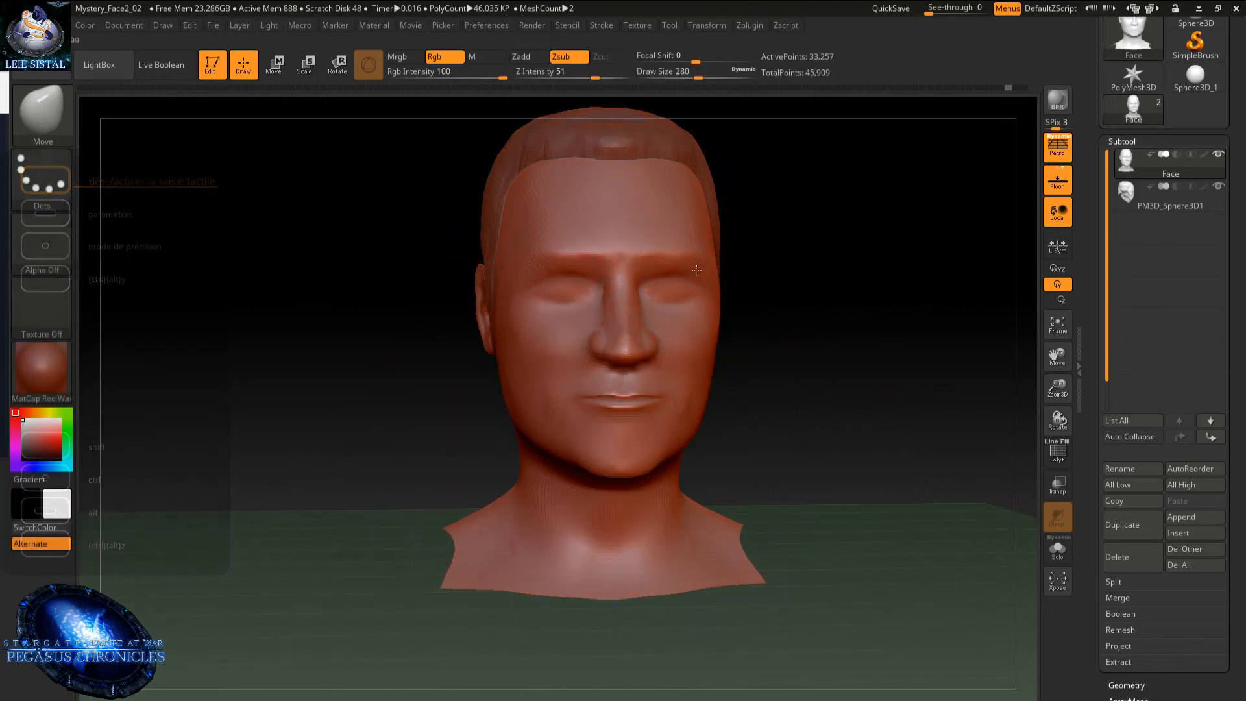
{"action": "left_click", "coordinate": [665, 278]}
{"action": "left_click", "coordinate": [699, 321]}
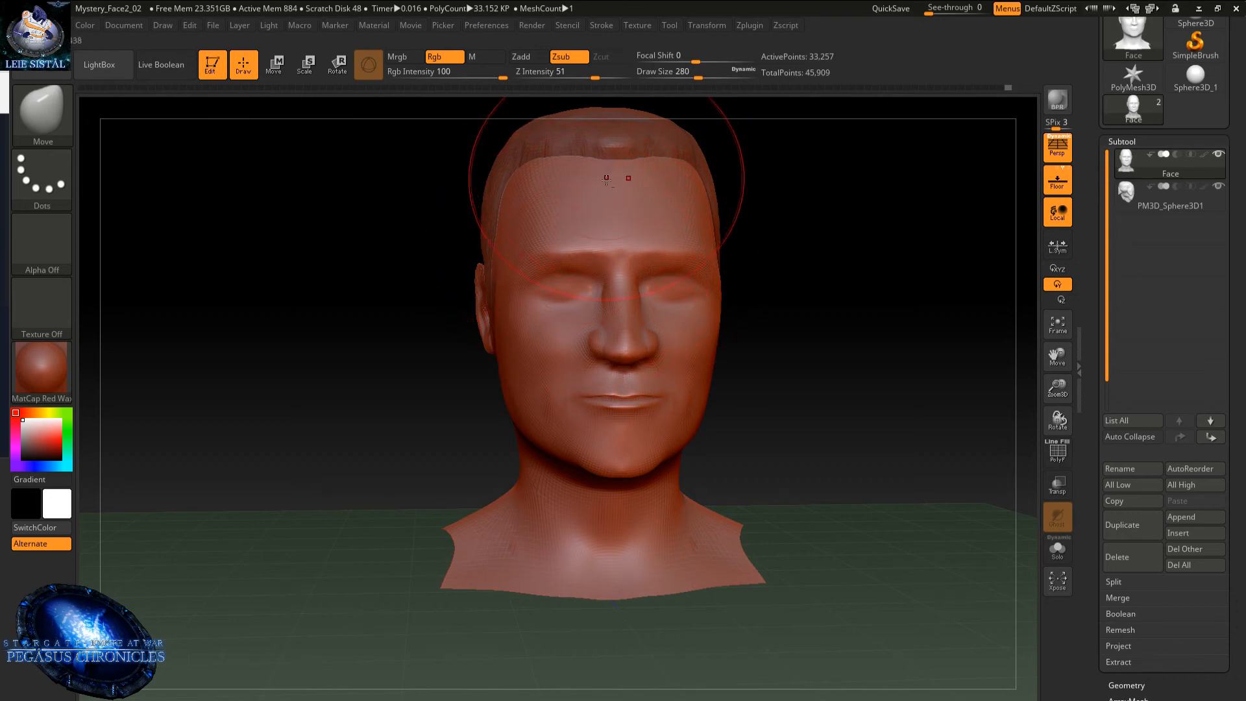
{"action": "right_click_drag", "start_coordinate": [576, 297], "coordinate": [563, 437], "text": "alt"}
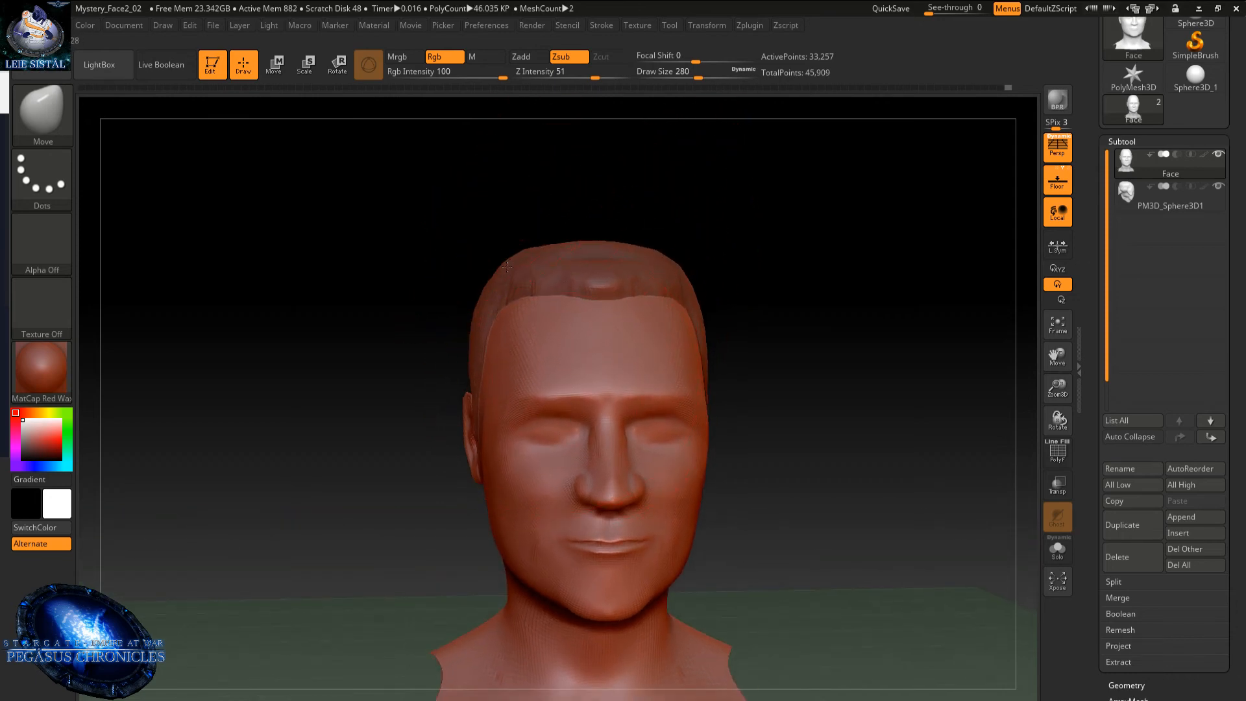
{"action": "left_click_drag", "start_coordinate": [507, 264], "coordinate": [518, 275]}
{"action": "right_click_drag", "start_coordinate": [542, 328], "coordinate": [564, 247], "text": "alt"}
- Reduce the Move brush to draw size 97 and reshape the nose tip, underside and bridge in profile
{"action": "right_click_drag", "start_coordinate": [614, 372], "coordinate": [646, 372]}
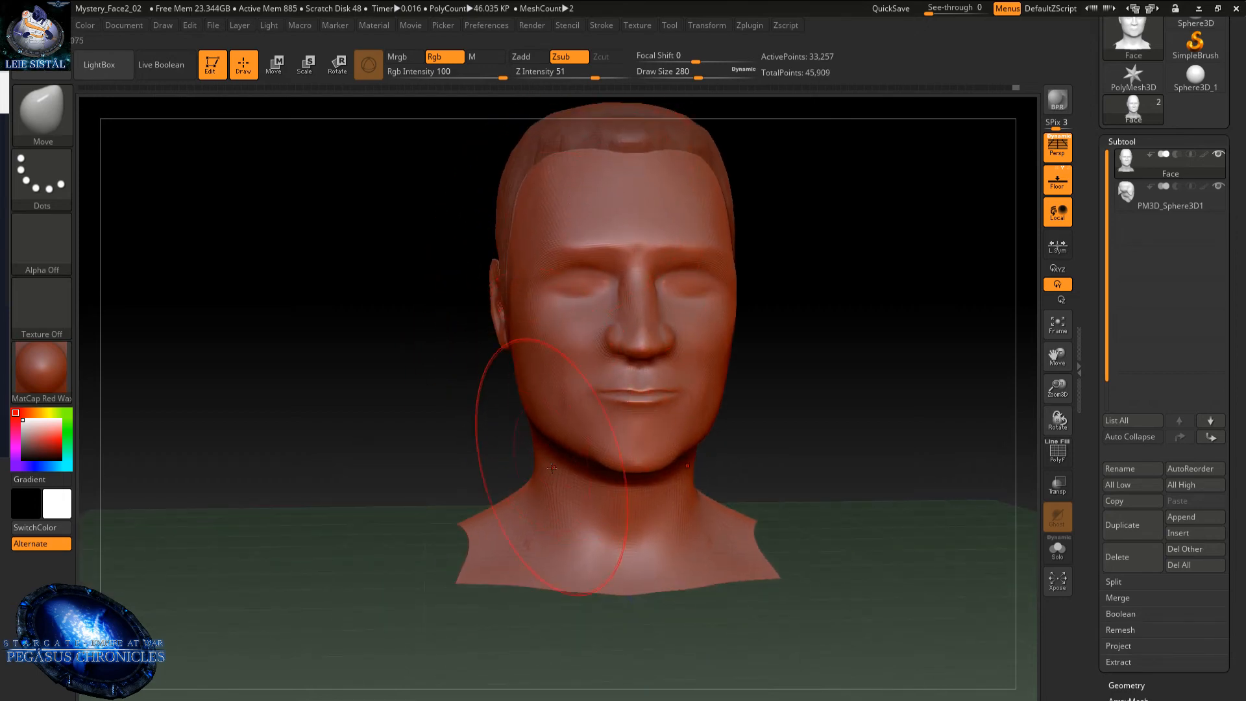
{"action": "mouse_move", "coordinate": [519, 493]}
{"action": "right_mouse_down"}
{"action": "mouse_move", "coordinate": [593, 445]}
{"action": "mouse_move", "coordinate": [624, 446]}
{"action": "mouse_move", "coordinate": [578, 468]}
{"action": "right_mouse_up"}
{"action": "key", "text": "space"}
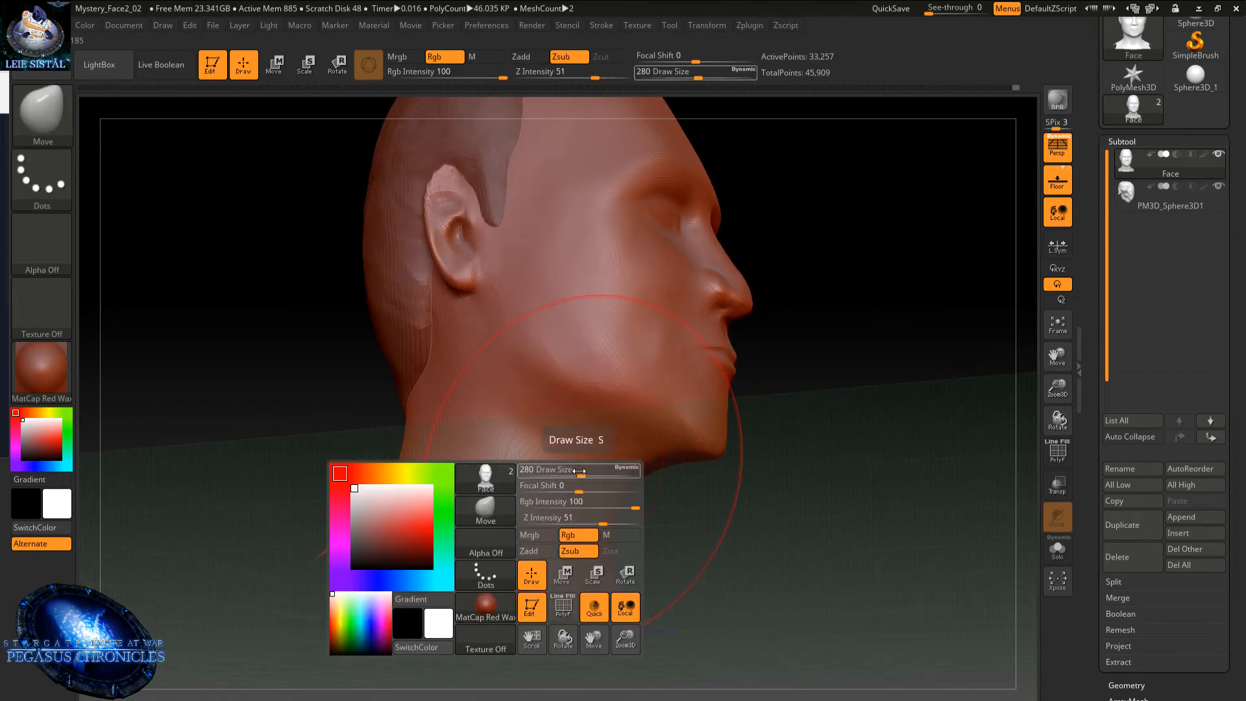
{"action": "left_click_drag", "start_coordinate": [580, 473], "coordinate": [553, 473]}
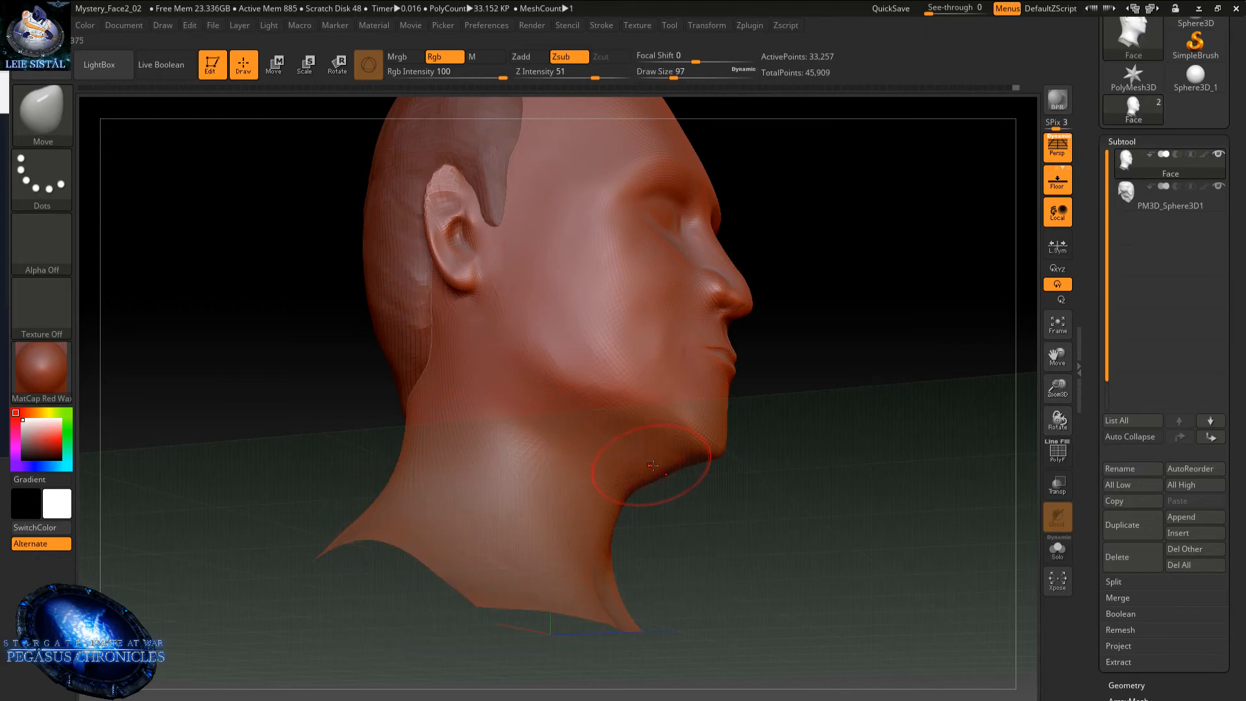
{"action": "mouse_move", "coordinate": [574, 494]}
{"action": "right_mouse_down"}
{"action": "mouse_move", "coordinate": [496, 425]}
{"action": "mouse_move", "coordinate": [482, 459]}
{"action": "mouse_move", "coordinate": [480, 428]}
{"action": "right_mouse_up"}
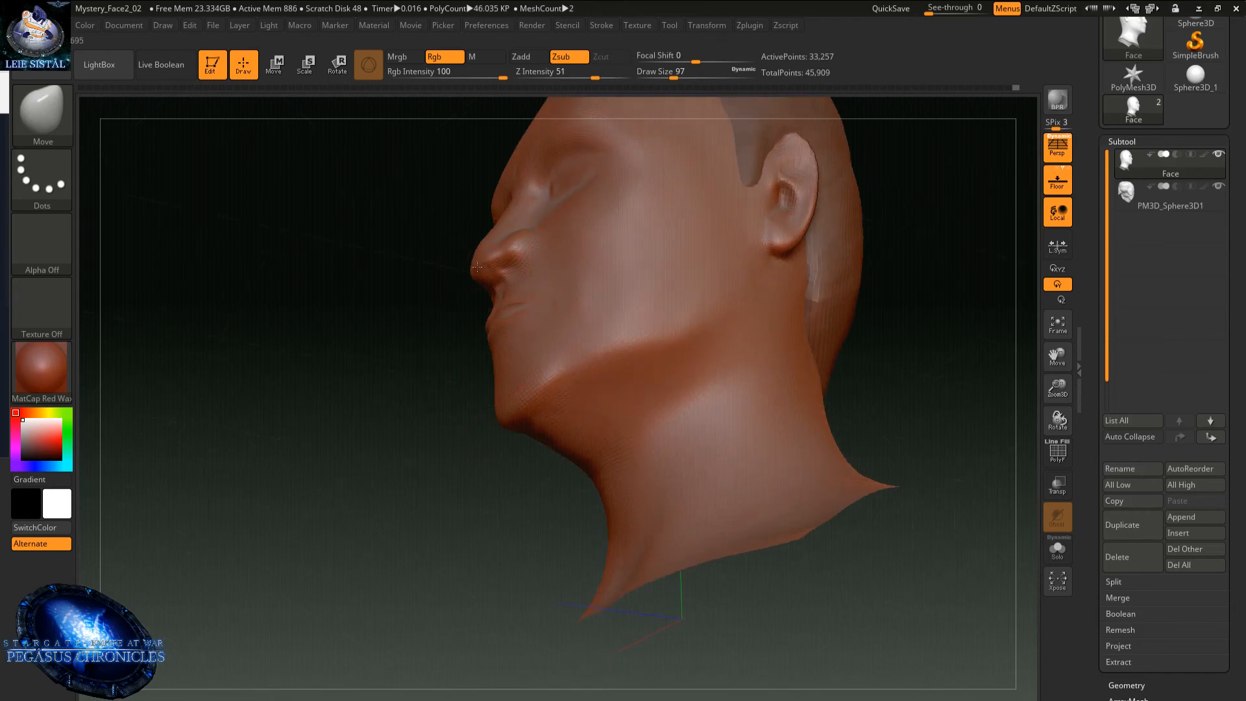
{"action": "mouse_move", "coordinate": [473, 240]}
{"action": "right_mouse_down"}
{"action": "mouse_move", "coordinate": [450, 301]}
{"action": "mouse_move", "coordinate": [489, 403]}
{"action": "right_mouse_up"}
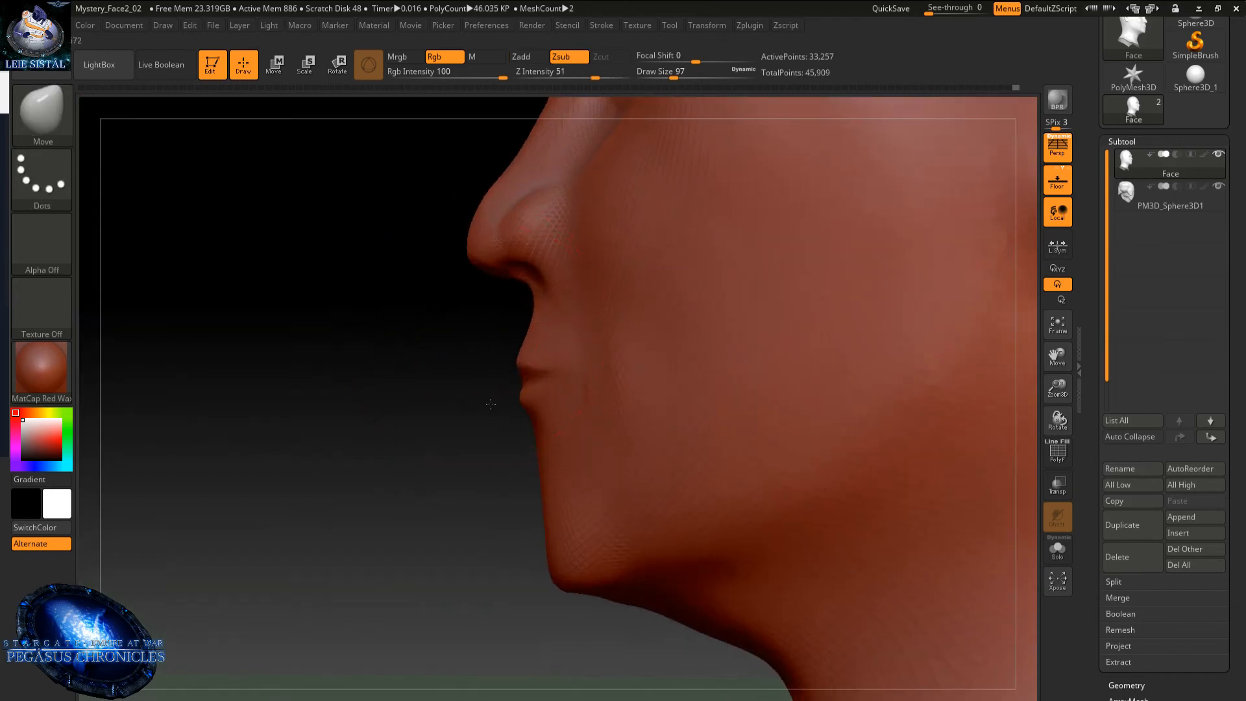
{"action": "mouse_move", "coordinate": [443, 275]}
{"action": "right_mouse_down", "text": "alt"}
{"action": "mouse_move", "coordinate": [489, 389]}
{"action": "mouse_move", "coordinate": [526, 318]}
{"action": "right_mouse_up", "text": "alt"}
{"action": "left_click_drag", "start_coordinate": [526, 319], "coordinate": [530, 321]}
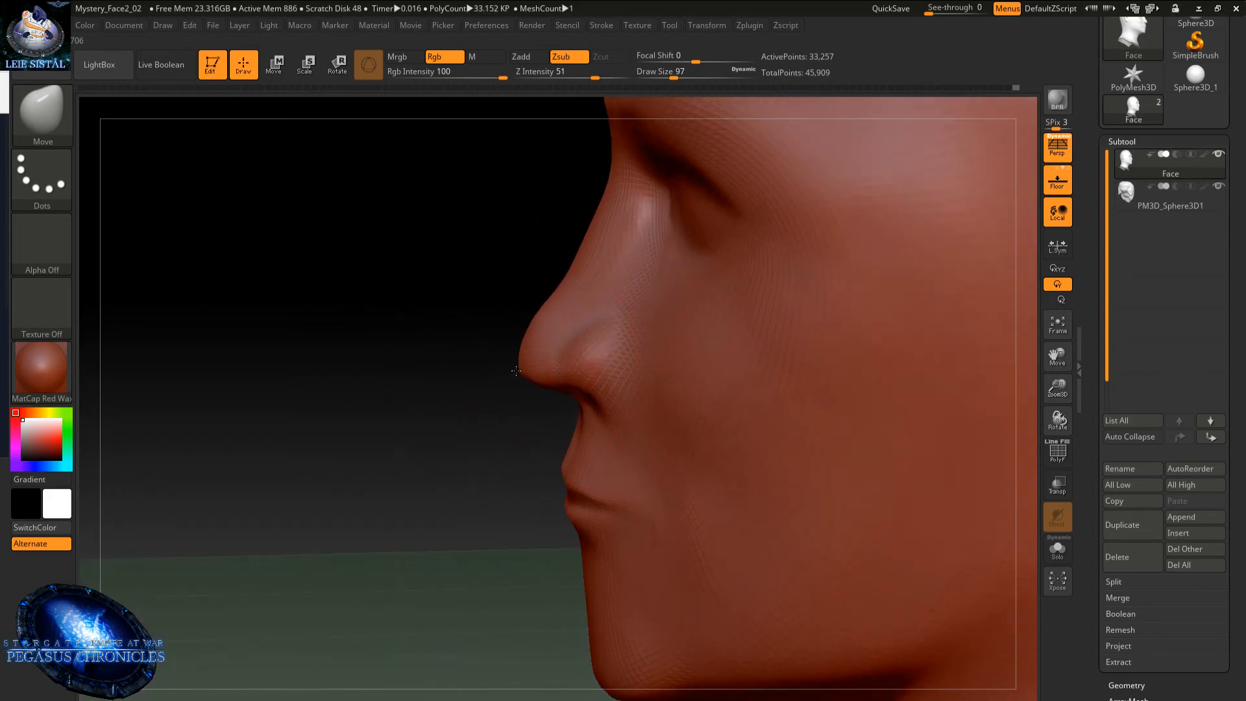
{"action": "mouse_move", "coordinate": [512, 365]}
{"action": "left_mouse_down"}
{"action": "mouse_move", "coordinate": [541, 342]}
{"action": "mouse_move", "coordinate": [564, 369]}
{"action": "mouse_move", "coordinate": [548, 370]}
{"action": "left_mouse_up"}
{"action": "right_click_drag", "start_coordinate": [547, 370], "coordinate": [523, 370]}
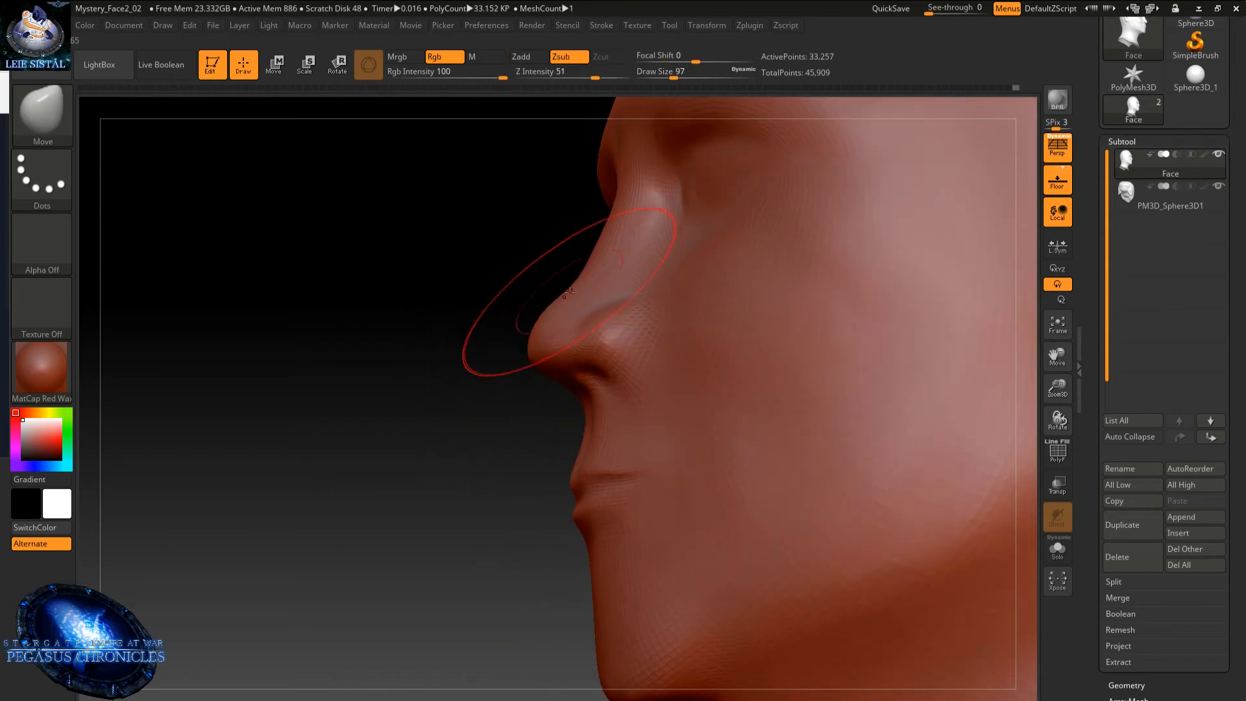
{"action": "mouse_move", "coordinate": [584, 258]}
{"action": "left_mouse_down"}
{"action": "mouse_move", "coordinate": [595, 356]}
{"action": "mouse_move", "coordinate": [609, 366]}
{"action": "mouse_move", "coordinate": [579, 401]}
{"action": "left_mouse_up"}
- Adjust the nose tip from the opposite side with the Move brush at draw size 97 and smooth the bridge
{"action": "right_click_drag", "start_coordinate": [598, 398], "coordinate": [753, 389]}
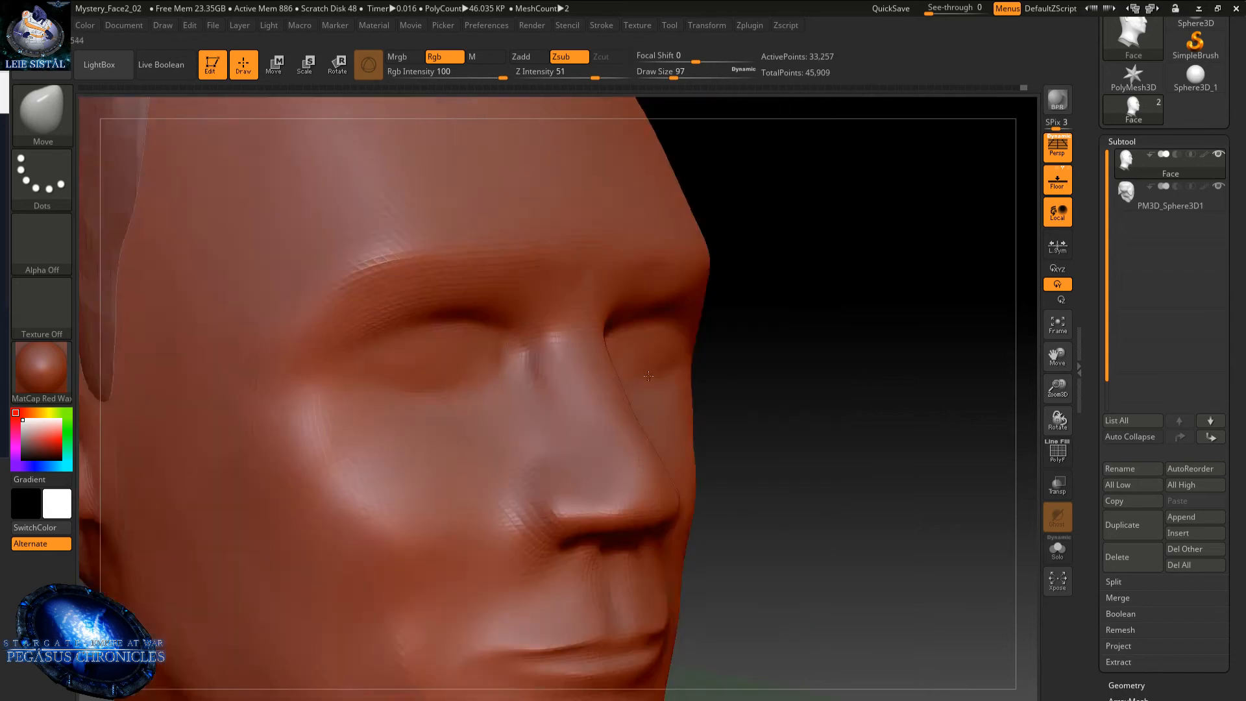
{"action": "right_click_drag", "start_coordinate": [611, 357], "coordinate": [681, 361]}
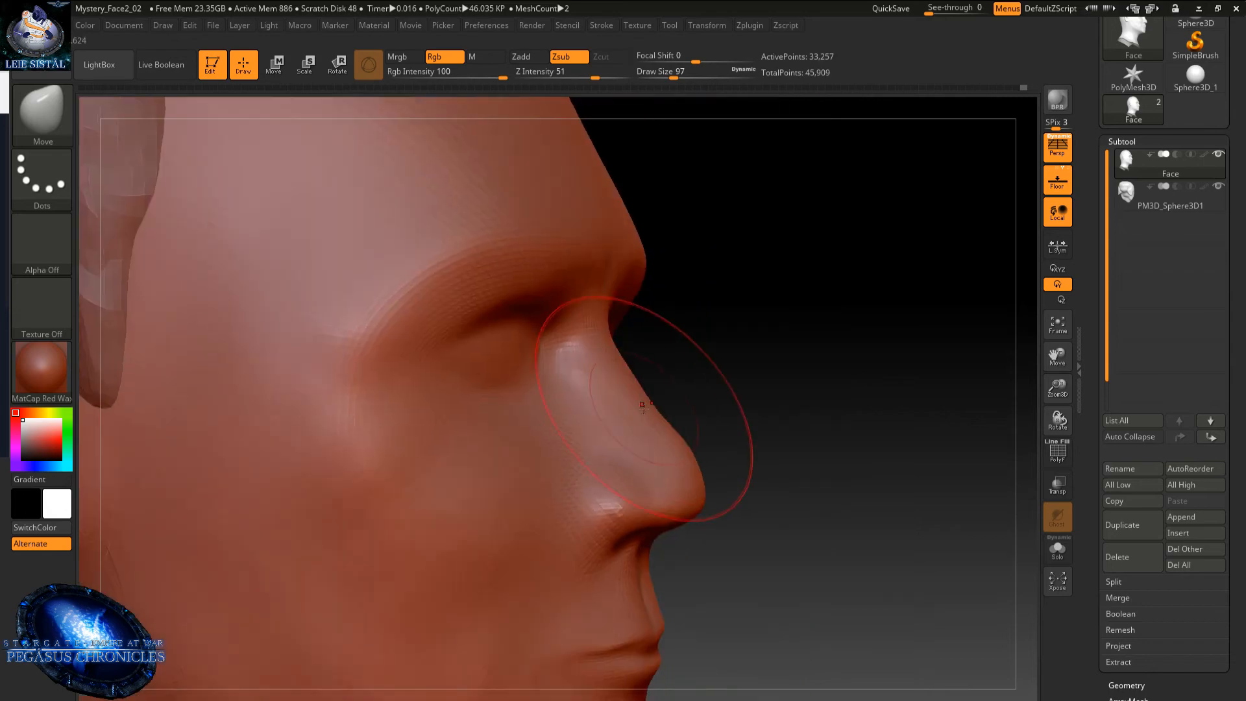
{"action": "mouse_move", "coordinate": [691, 505]}
{"action": "left_mouse_down"}
{"action": "mouse_move", "coordinate": [714, 510]}
{"action": "mouse_move", "coordinate": [704, 505]}
{"action": "left_mouse_up"}
{"action": "mouse_move", "coordinate": [694, 454]}
{"action": "left_mouse_down", "text": "shift"}
{"action": "mouse_move", "coordinate": [675, 442]}
{"action": "mouse_move", "coordinate": [679, 454]}
{"action": "mouse_move", "coordinate": [686, 441]}
{"action": "mouse_move", "coordinate": [652, 414]}
{"action": "left_mouse_up", "text": "shift"}
{"action": "right_click_drag", "start_coordinate": [651, 413], "coordinate": [557, 305]}
{"action": "left_click_drag", "start_coordinate": [545, 381], "coordinate": [536, 375]}
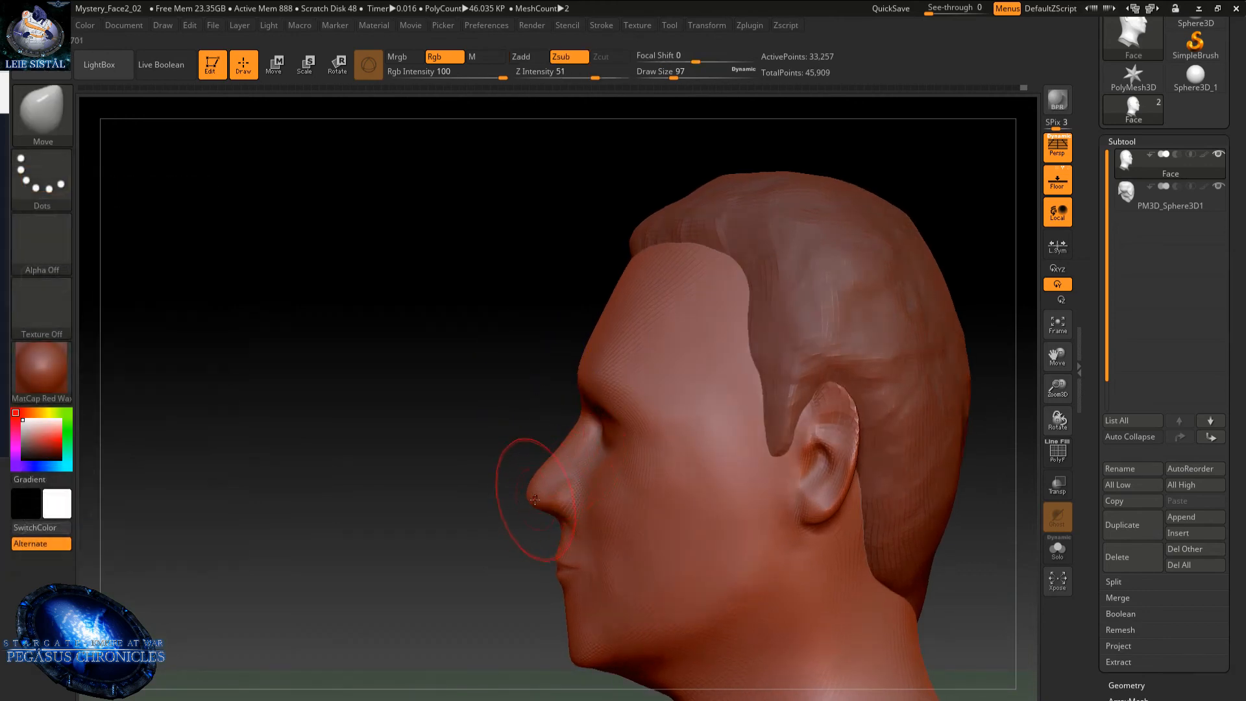
- Refine the nose profile with the Move brush at draw size 44
{"action": "key", "text": "space"}
{"action": "left_click_drag", "start_coordinate": [503, 438], "coordinate": [494, 446]}
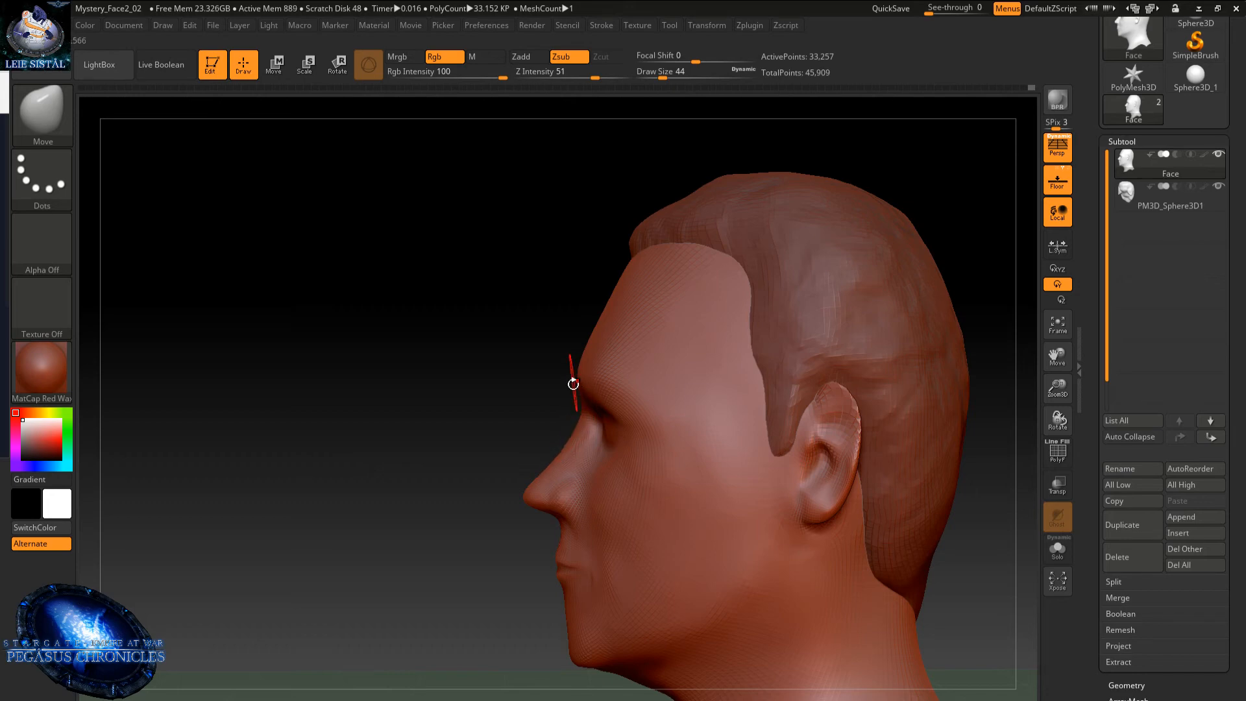
{"action": "left_click_drag", "start_coordinate": [571, 380], "coordinate": [798, 434]}
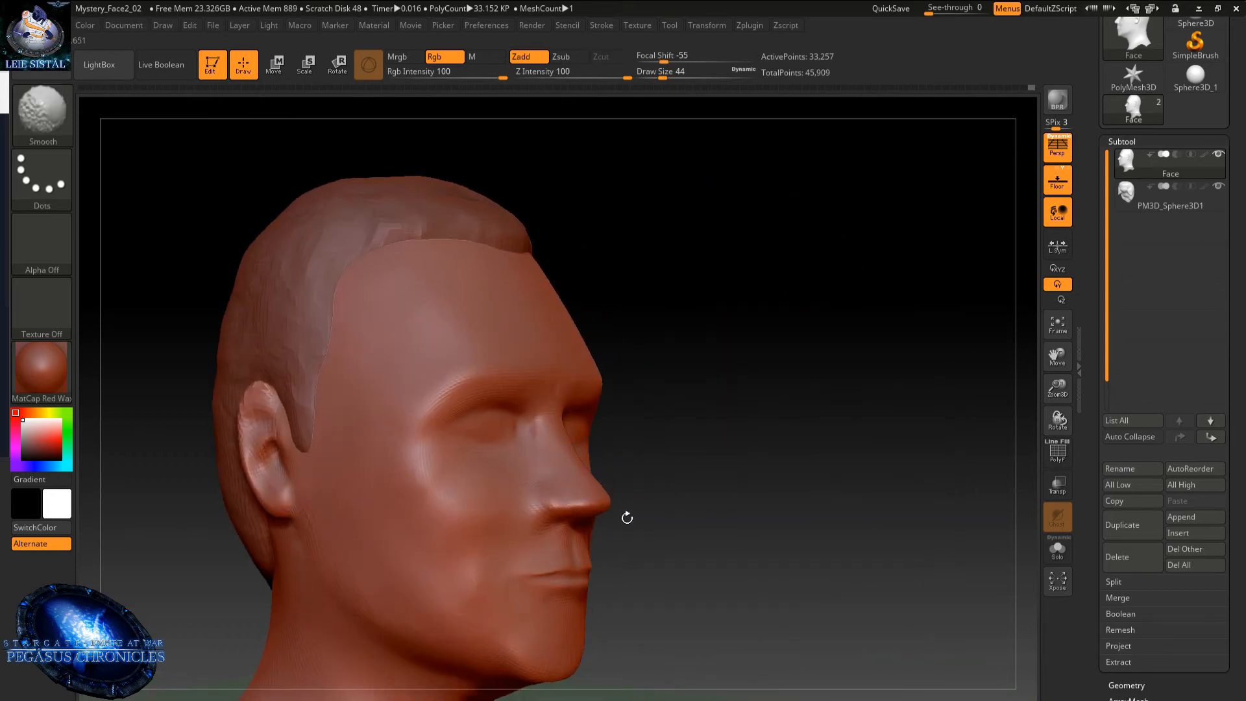
{"action": "mouse_move", "coordinate": [626, 517]}
{"action": "left_mouse_down"}
{"action": "mouse_move", "coordinate": [644, 387]}
{"action": "mouse_move", "coordinate": [638, 413]}
{"action": "left_mouse_up"}
- Return the Move brush to draw size 97 and shape the front and underside of the chin
{"action": "key", "text": "space"}
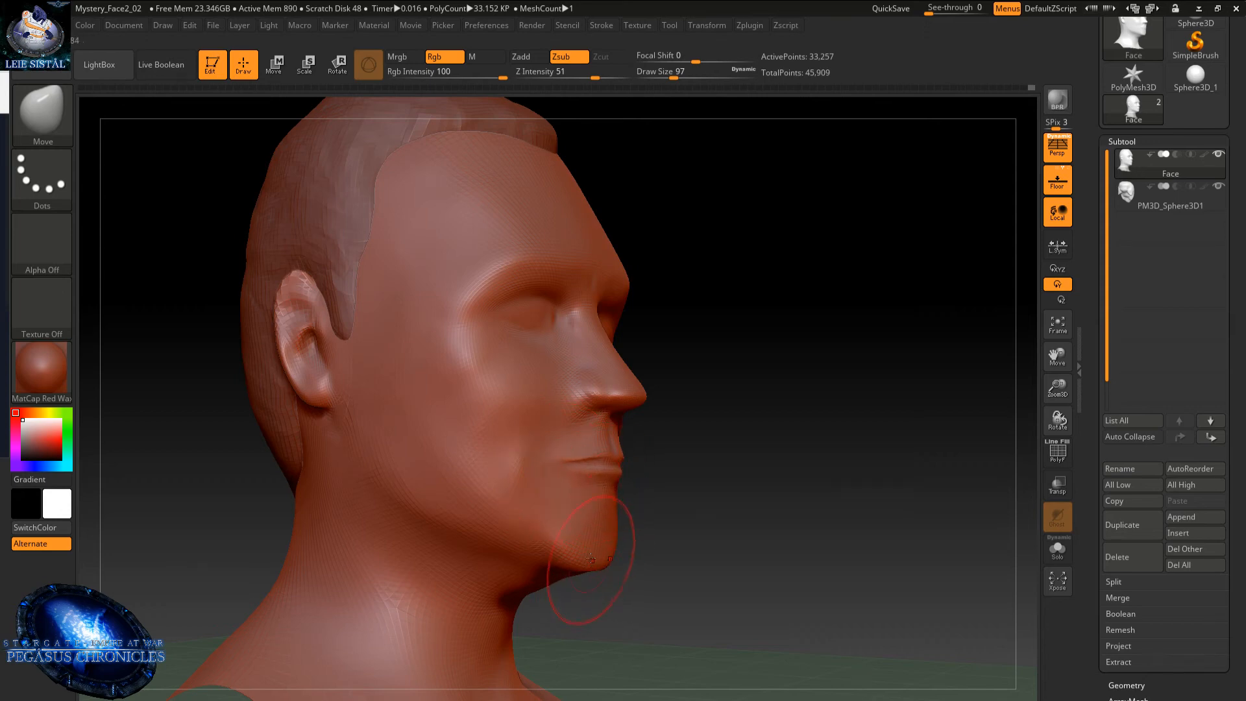
{"action": "right_click_drag", "start_coordinate": [590, 558], "coordinate": [589, 545]}
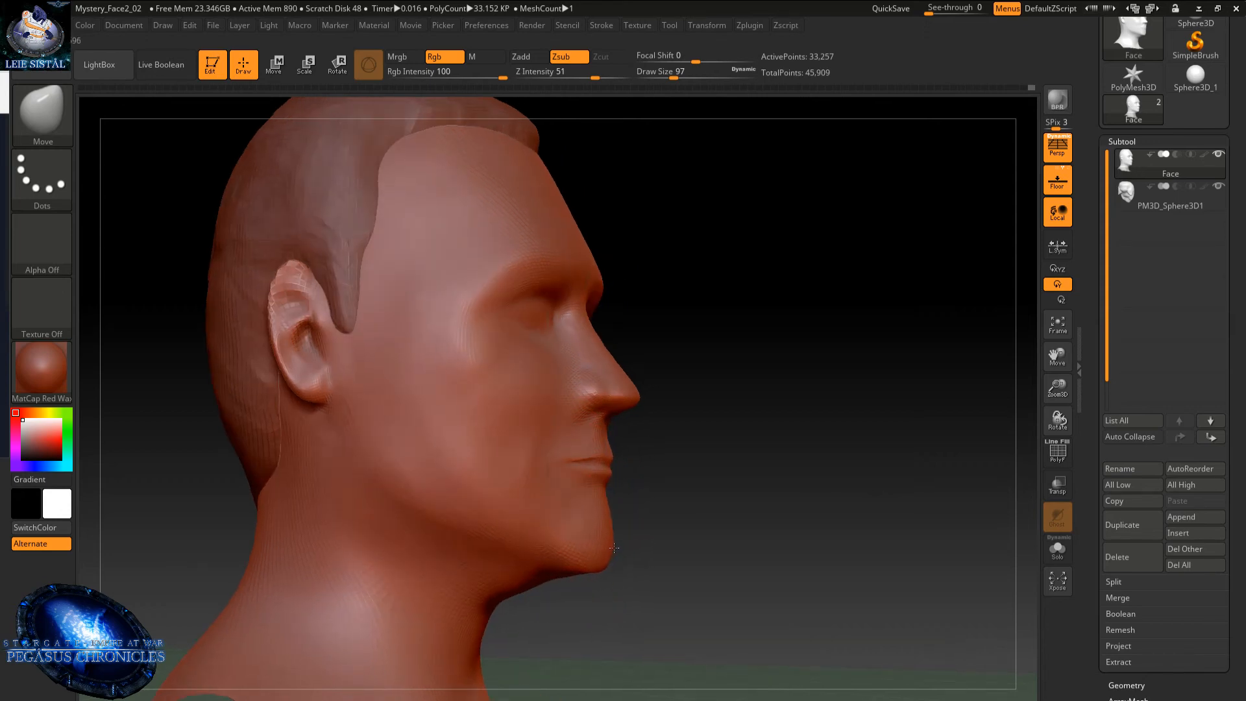
{"action": "mouse_move", "coordinate": [587, 569]}
{"action": "right_mouse_down"}
{"action": "mouse_move", "coordinate": [612, 547]}
{"action": "mouse_move", "coordinate": [562, 512]}
{"action": "mouse_move", "coordinate": [568, 523]}
{"action": "right_mouse_up"}
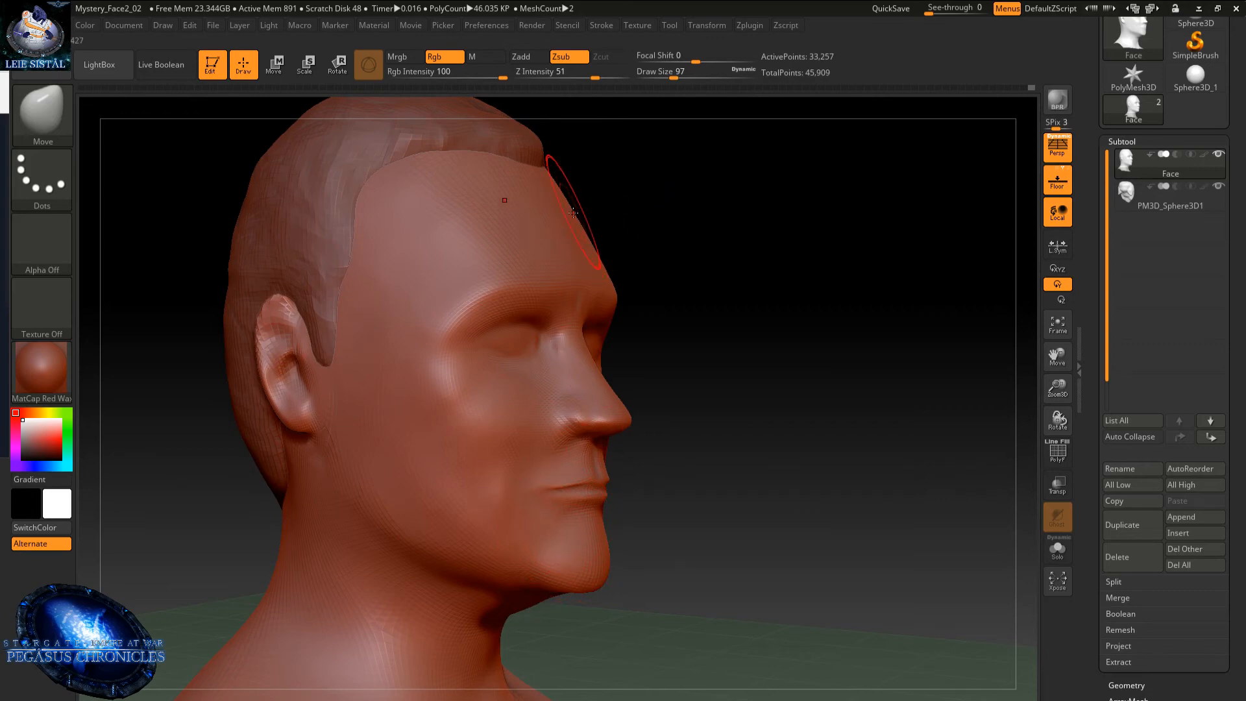
- Enlarge the Move brush to draw size 163, round out the forehead profile and smooth the forehead
{"action": "key", "text": "space"}
{"action": "left_click_drag", "start_coordinate": [564, 207], "coordinate": [572, 214]}
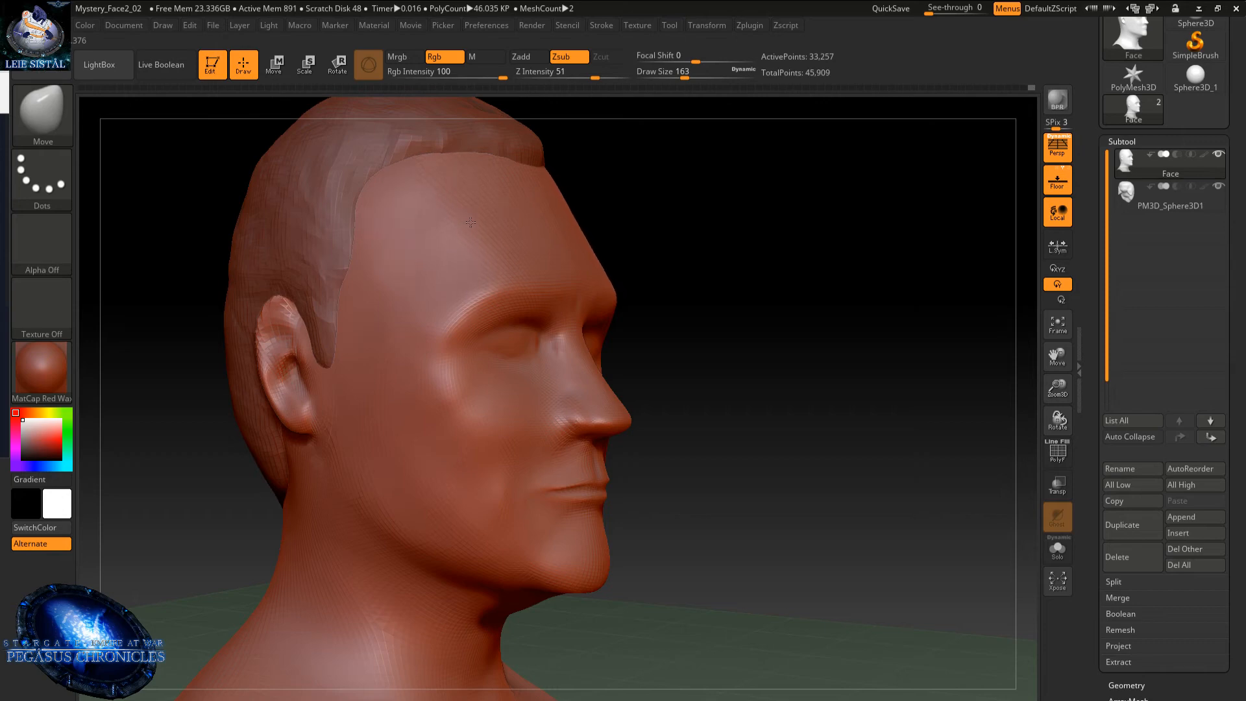
{"action": "left_click_drag", "start_coordinate": [471, 222], "coordinate": [442, 219]}
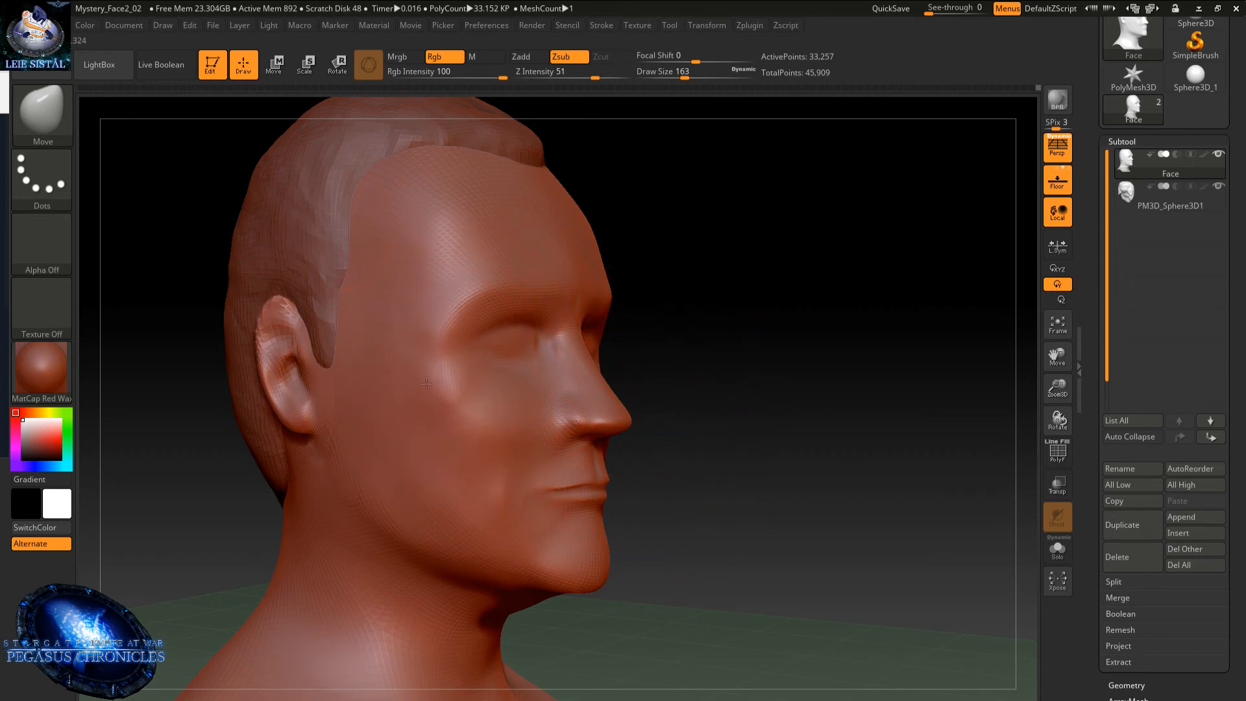
{"action": "mouse_move", "coordinate": [554, 390]}
{"action": "right_mouse_down"}
{"action": "mouse_move", "coordinate": [464, 399]}
{"action": "mouse_move", "coordinate": [538, 377]}
{"action": "mouse_move", "coordinate": [535, 393]}
{"action": "right_mouse_up"}
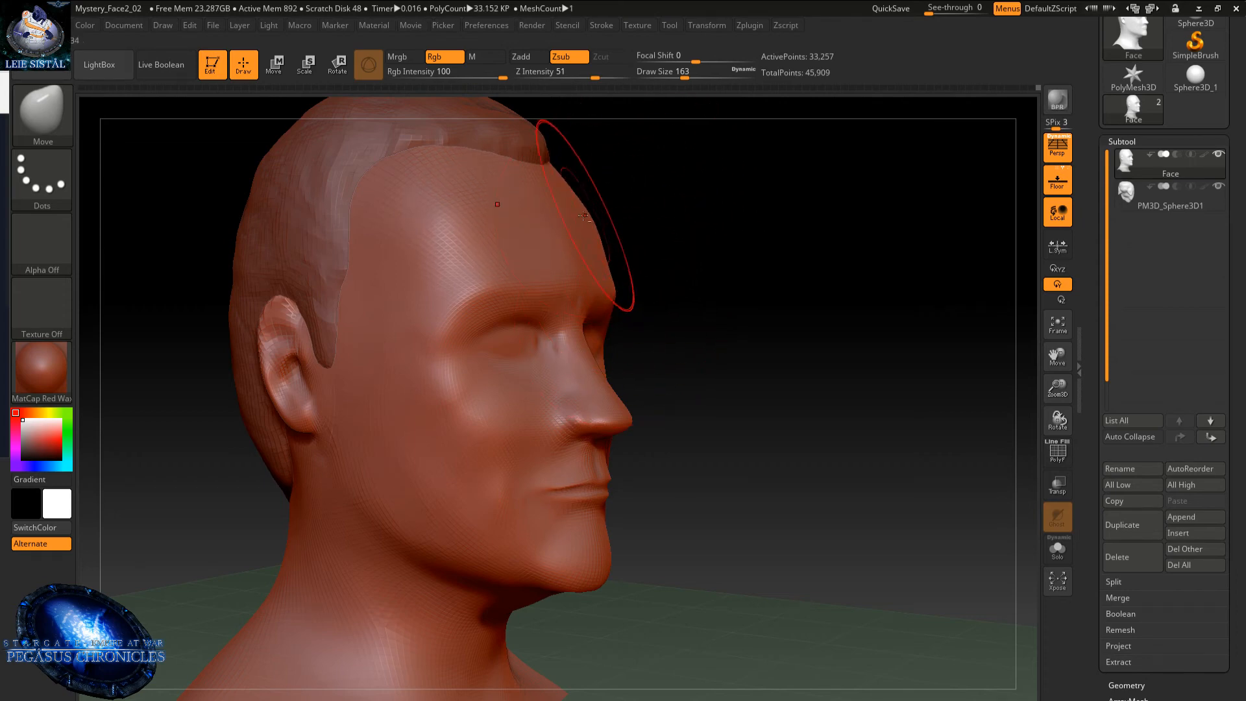
{"action": "left_click_drag", "start_coordinate": [578, 205], "coordinate": [575, 203], "text": "shift"}
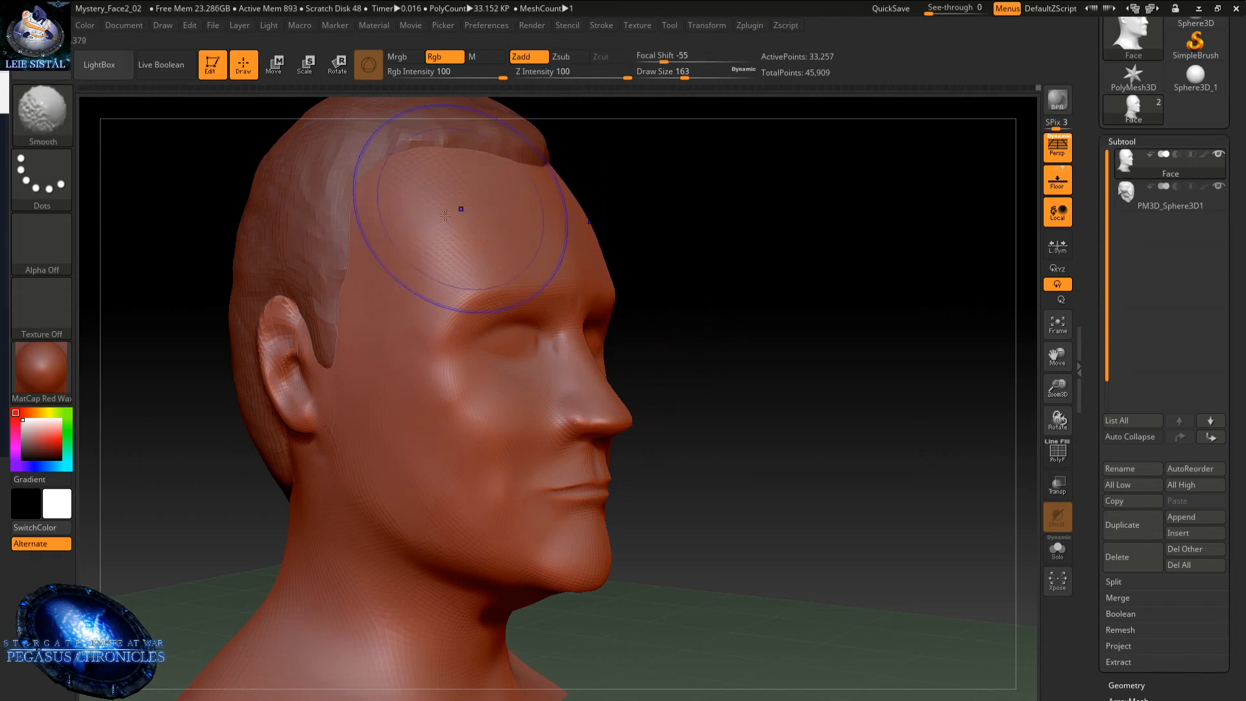
{"action": "left_click_drag", "start_coordinate": [468, 189], "coordinate": [451, 167]}
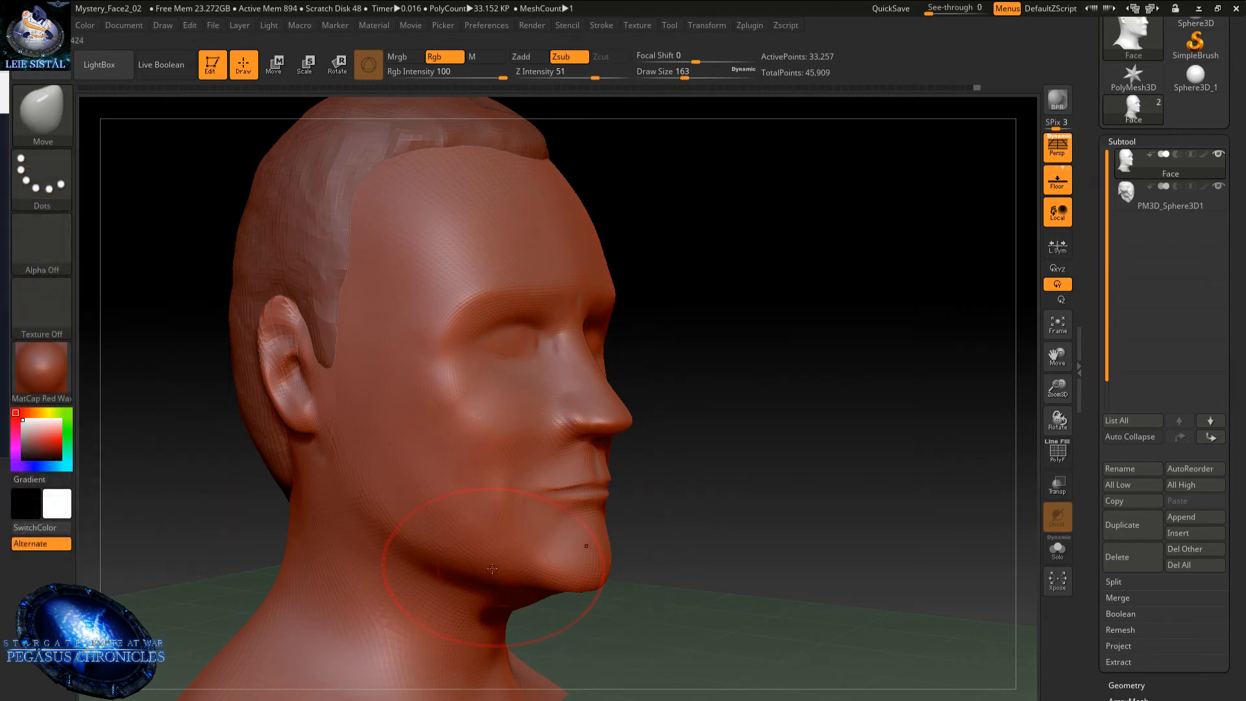
- Reshape the jawline and the area beneath the jaw with the Move brush at draw size 163
{"action": "left_click_drag", "start_coordinate": [479, 559], "coordinate": [468, 548]}
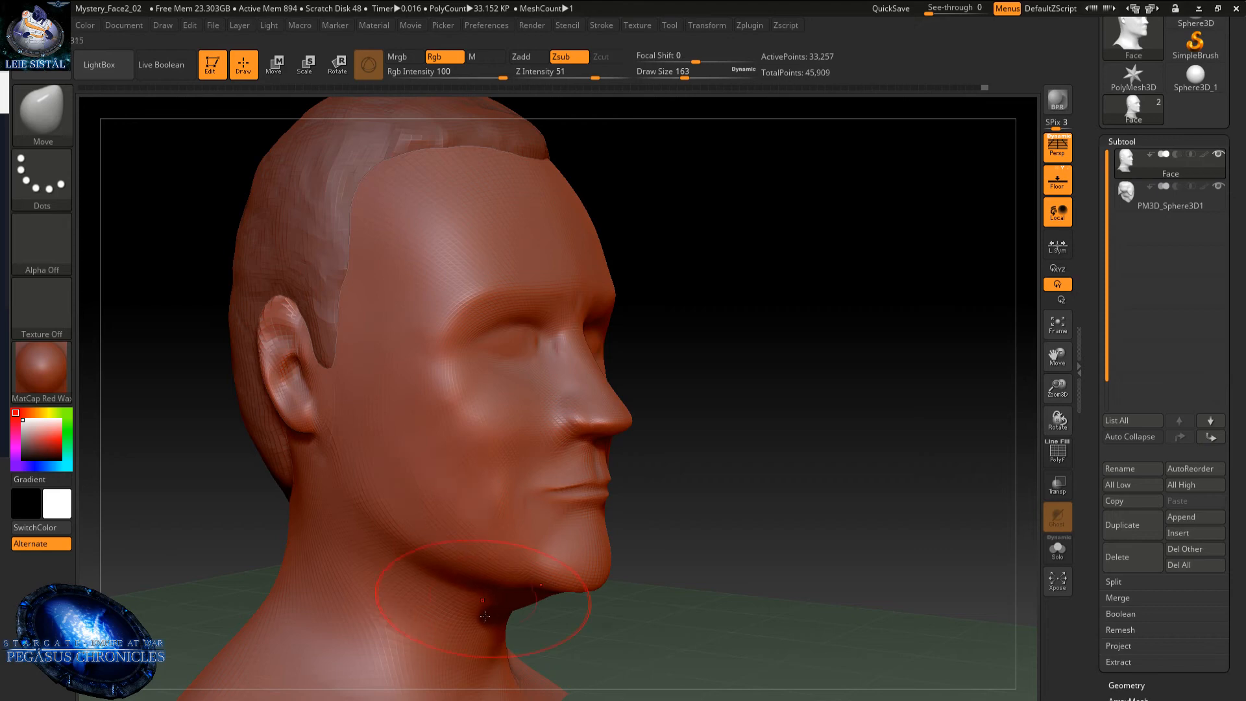
{"action": "right_click_drag", "start_coordinate": [484, 615], "coordinate": [453, 565]}
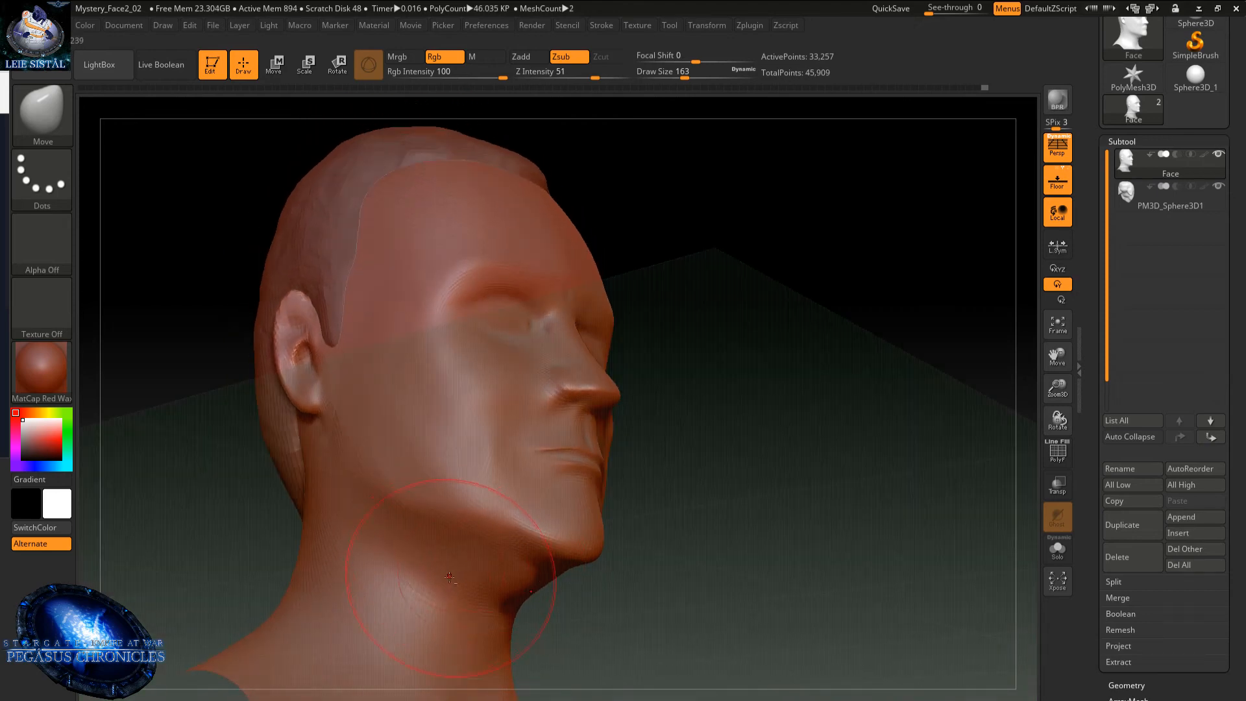
{"action": "left_click_drag", "start_coordinate": [422, 571], "coordinate": [403, 579]}
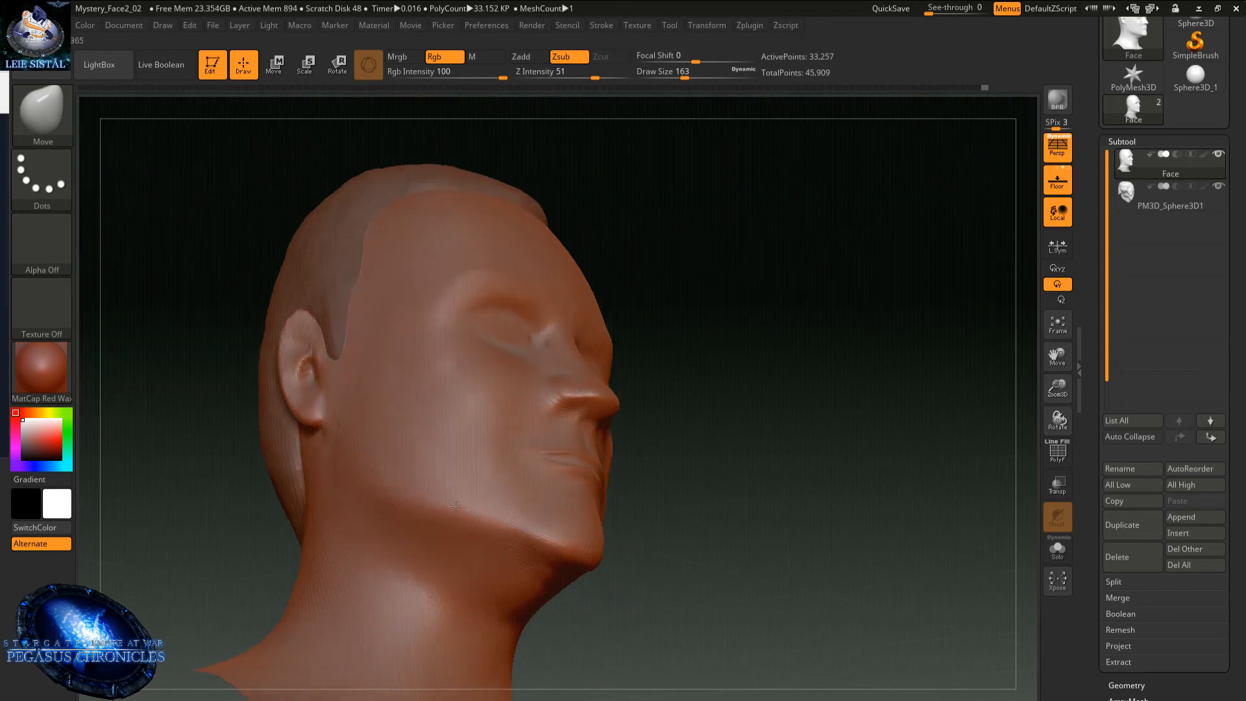
{"action": "key", "text": "shift"}
{"action": "right_click_drag", "start_coordinate": [478, 500], "coordinate": [478, 392], "text": "alt"}
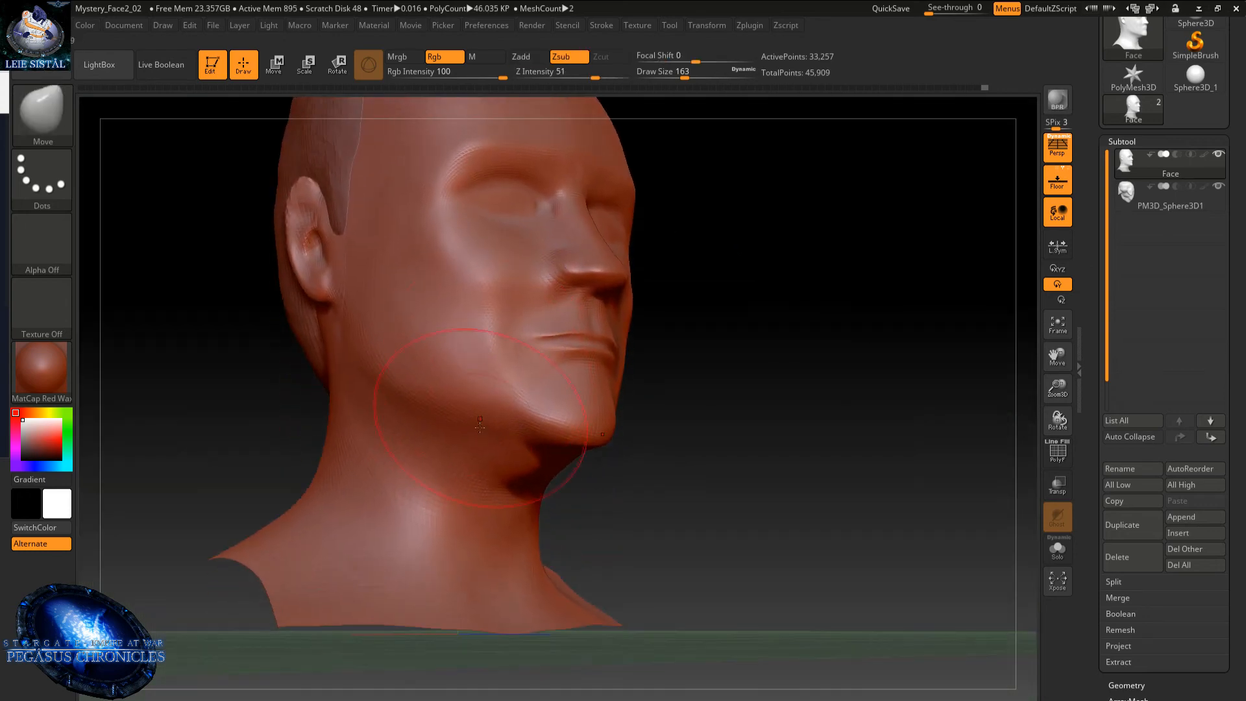
- Shape the front of the neck with the Move brush at draw size 163 and smooth the back of the neck
{"action": "key", "text": "space"}
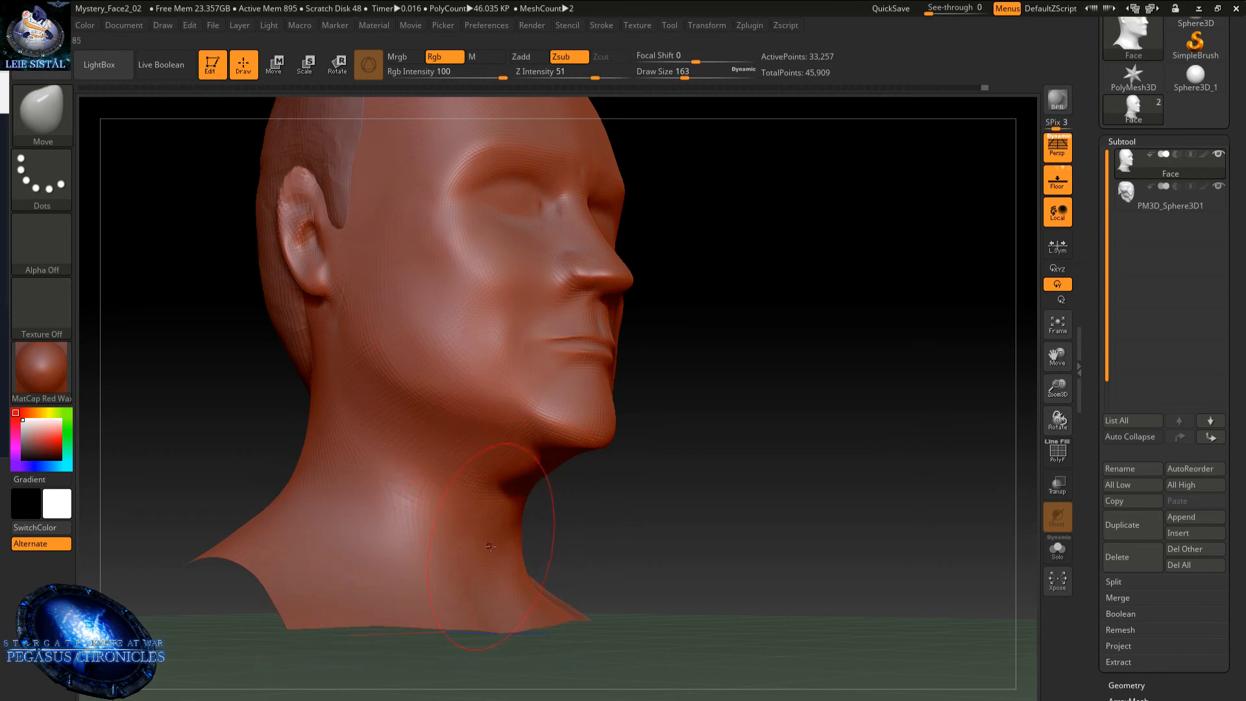
{"action": "left_click_drag", "start_coordinate": [488, 538], "coordinate": [466, 545]}
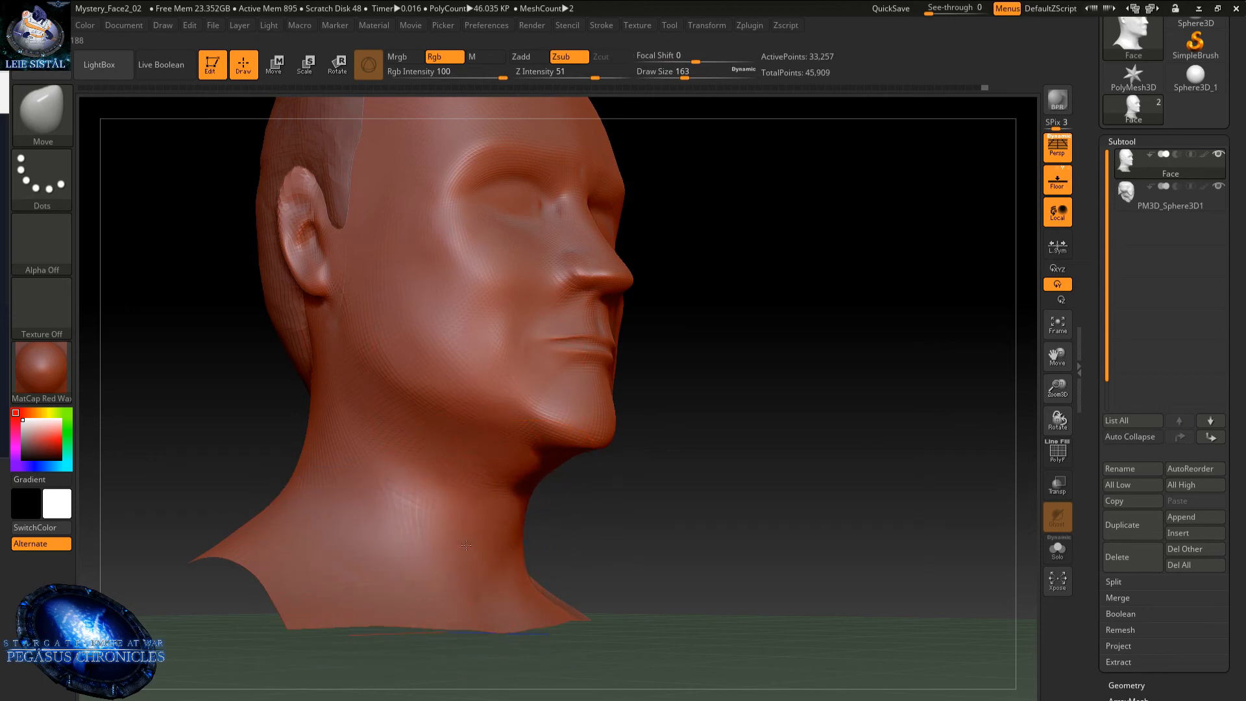
{"action": "right_click_drag", "start_coordinate": [495, 592], "coordinate": [506, 563]}
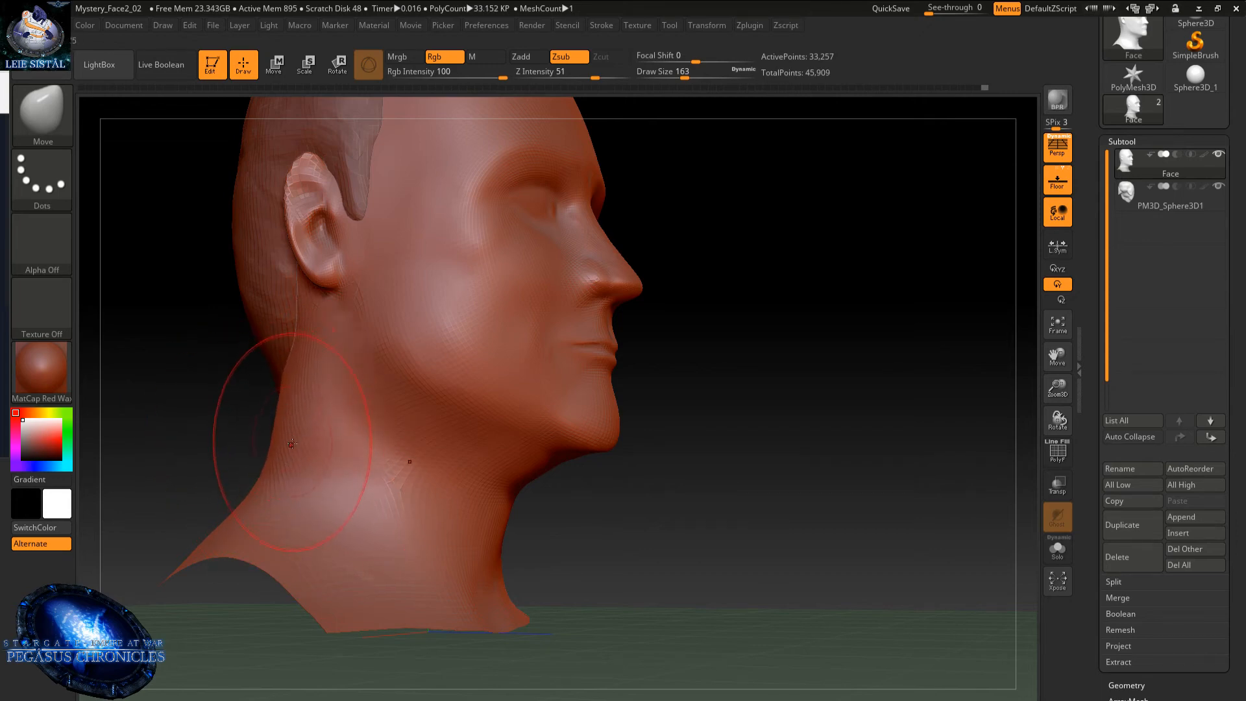
{"action": "right_click_drag", "start_coordinate": [261, 411], "coordinate": [275, 449]}
{"action": "key", "text": "shift"}
{"action": "mouse_move", "coordinate": [302, 432]}
{"action": "left_mouse_down", "text": "shift"}
{"action": "mouse_move", "coordinate": [281, 487]}
{"action": "mouse_move", "coordinate": [294, 476]}
{"action": "left_mouse_up", "text": "shift"}
- Pull the bust's shoulder edge outward with the Move brush and undo the last stroke
{"action": "left_click_drag", "start_coordinate": [288, 599], "coordinate": [259, 620]}
{"action": "mouse_move", "coordinate": [305, 574]}
{"action": "left_mouse_down"}
{"action": "mouse_move", "coordinate": [278, 604]}
{"action": "mouse_move", "coordinate": [298, 571]}
{"action": "left_mouse_up"}
{"action": "key", "text": "ctrl+z"}
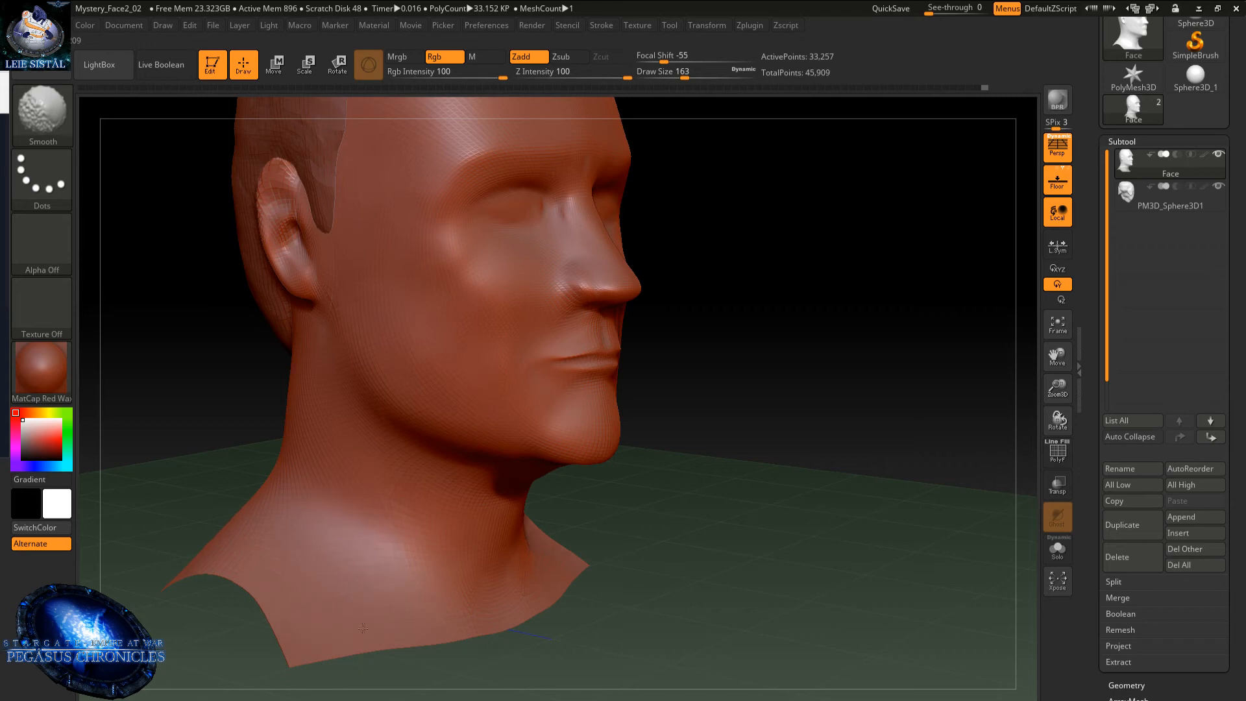
- Smooth the neck-to-shoulder transition and extend the bust's rear shoulder edge with the Move brush
{"action": "left_click_drag", "start_coordinate": [363, 671], "coordinate": [362, 637], "text": "alt"}
{"action": "left_click_drag", "start_coordinate": [350, 571], "coordinate": [364, 519], "text": "shift"}
{"action": "left_click_drag", "start_coordinate": [195, 616], "coordinate": [397, 566]}
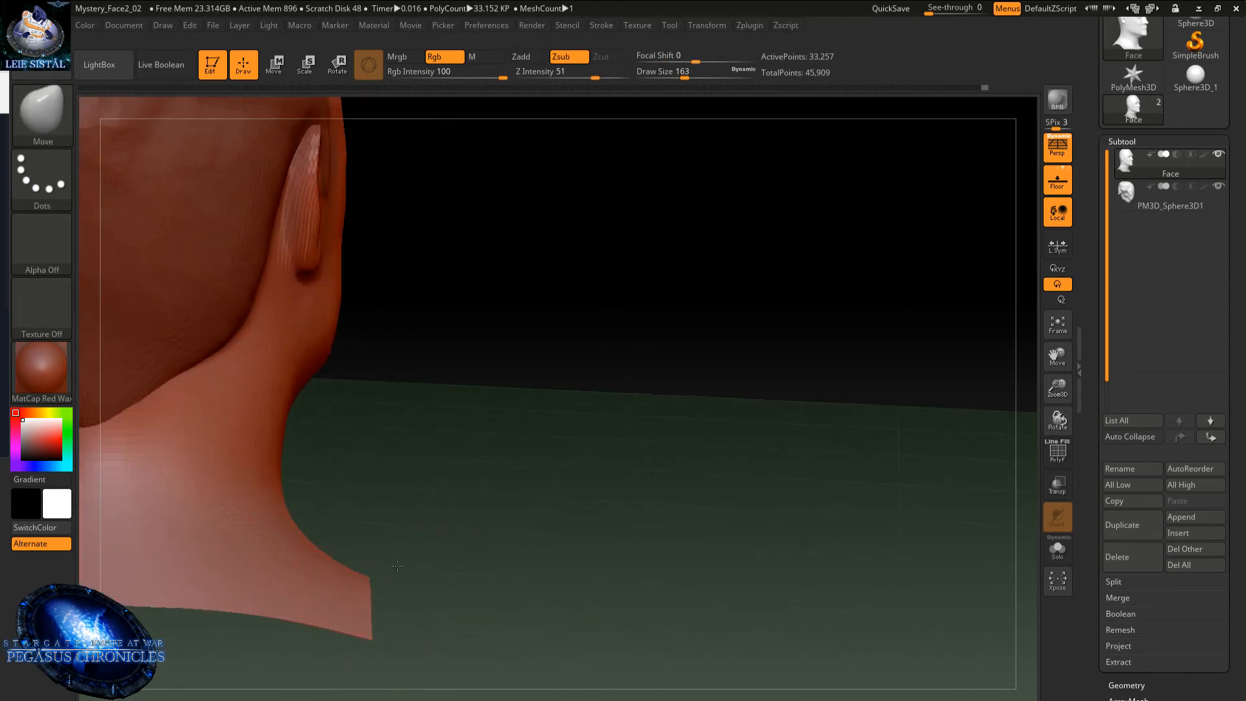
{"action": "mouse_move", "coordinate": [397, 566]}
{"action": "right_mouse_down"}
{"action": "mouse_move", "coordinate": [320, 528]}
{"action": "mouse_move", "coordinate": [278, 445]}
{"action": "mouse_move", "coordinate": [353, 456]}
{"action": "right_mouse_up"}
{"action": "left_click_drag", "start_coordinate": [367, 415], "coordinate": [355, 481], "text": "shift"}
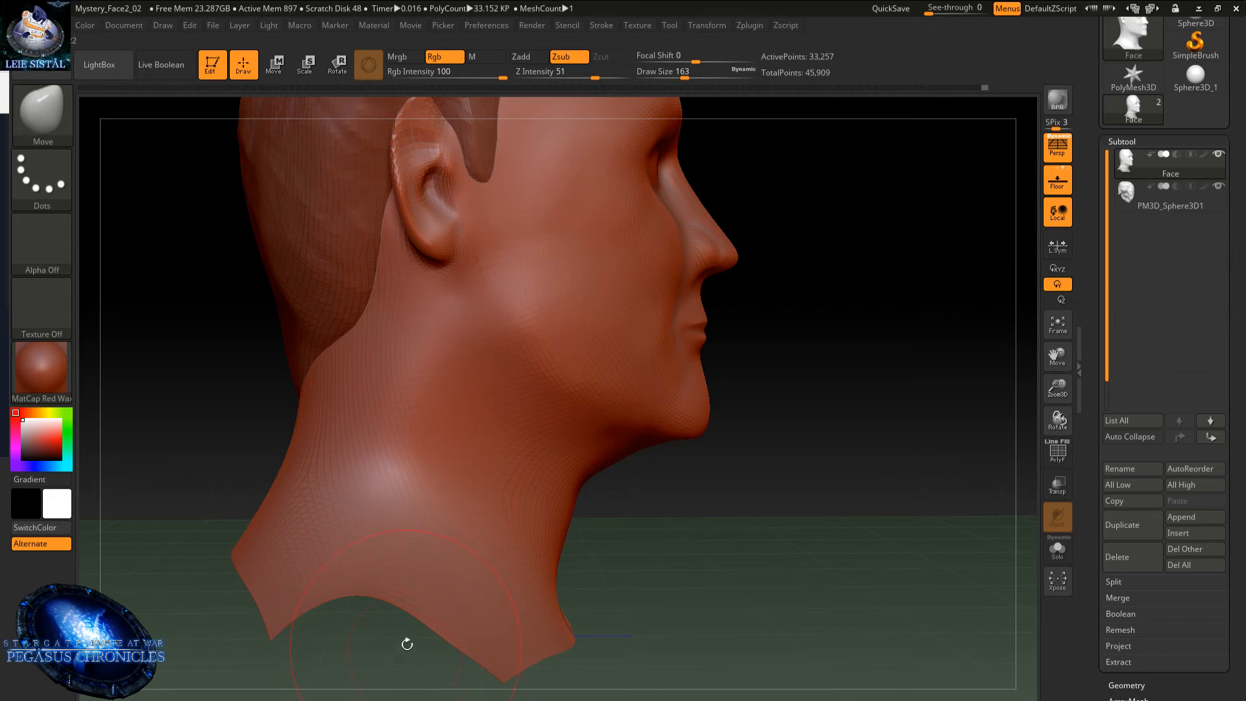
- Examine the head, jaw and neck proportions from the side, front and below
{"action": "right_click_drag", "start_coordinate": [412, 344], "coordinate": [385, 388]}
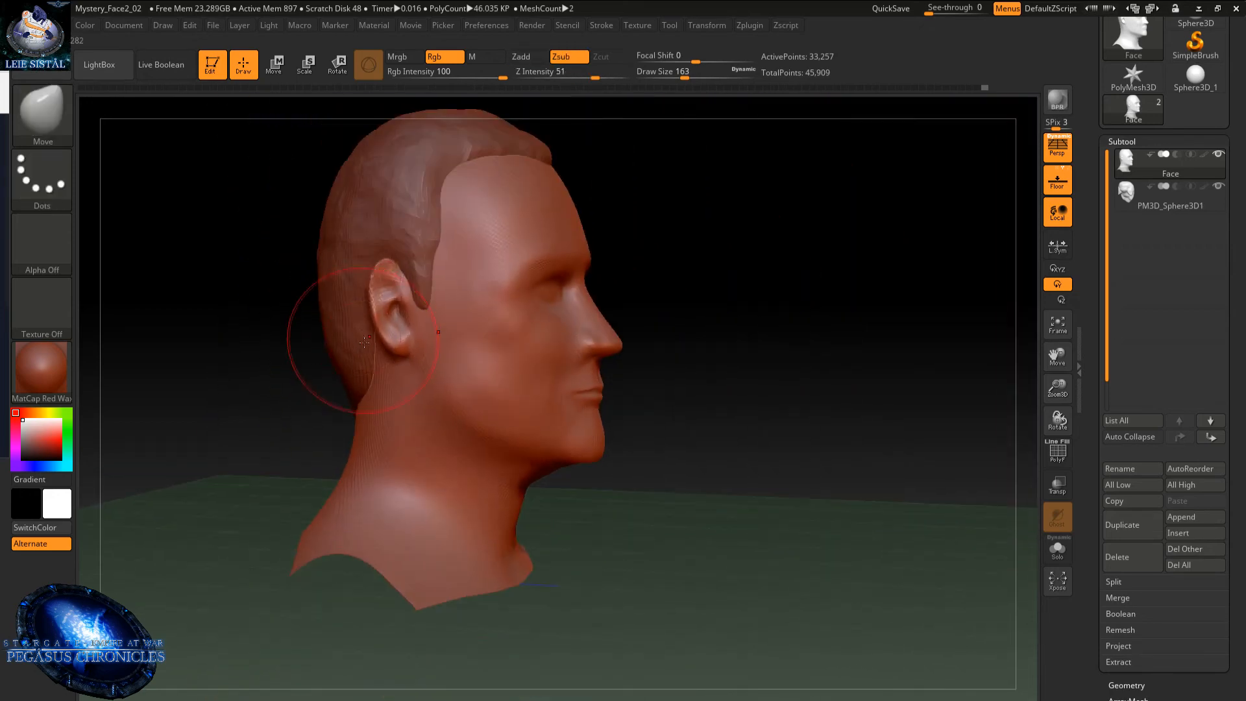
{"action": "right_click_drag", "start_coordinate": [365, 342], "coordinate": [331, 344]}
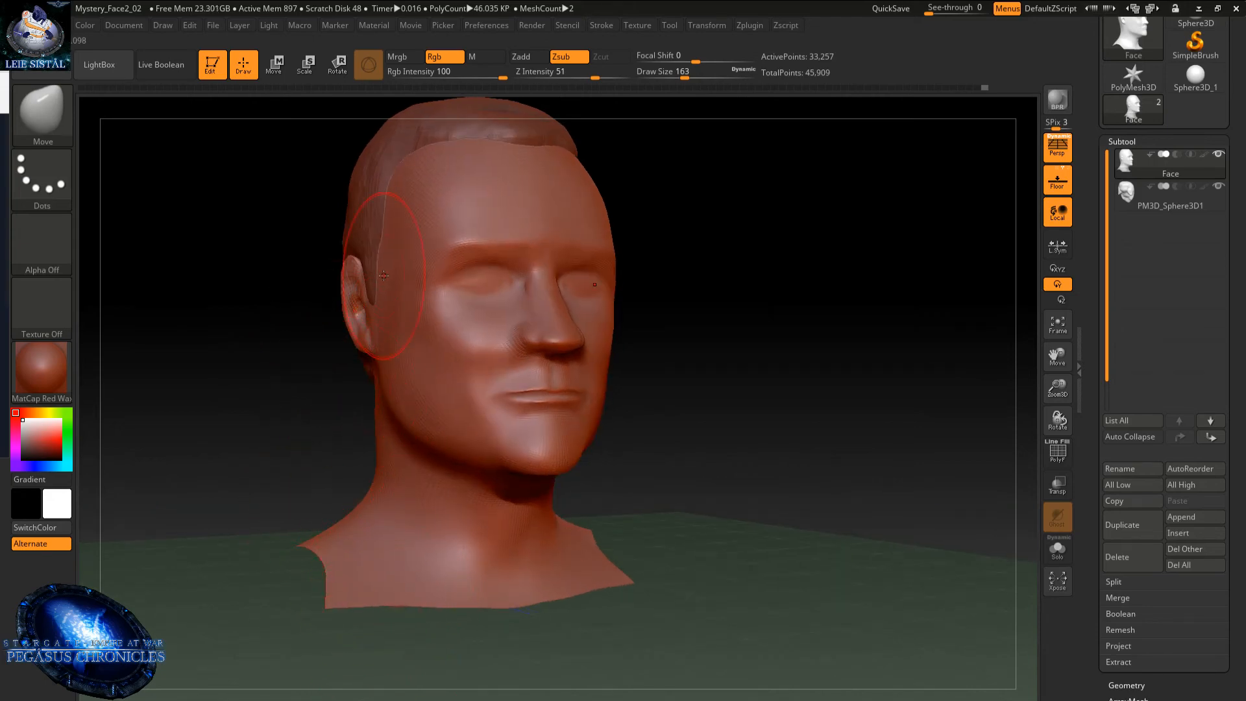
{"action": "right_click_drag", "start_coordinate": [420, 473], "coordinate": [418, 470], "text": "alt"}
{"action": "right_click_drag", "start_coordinate": [403, 416], "coordinate": [428, 400]}
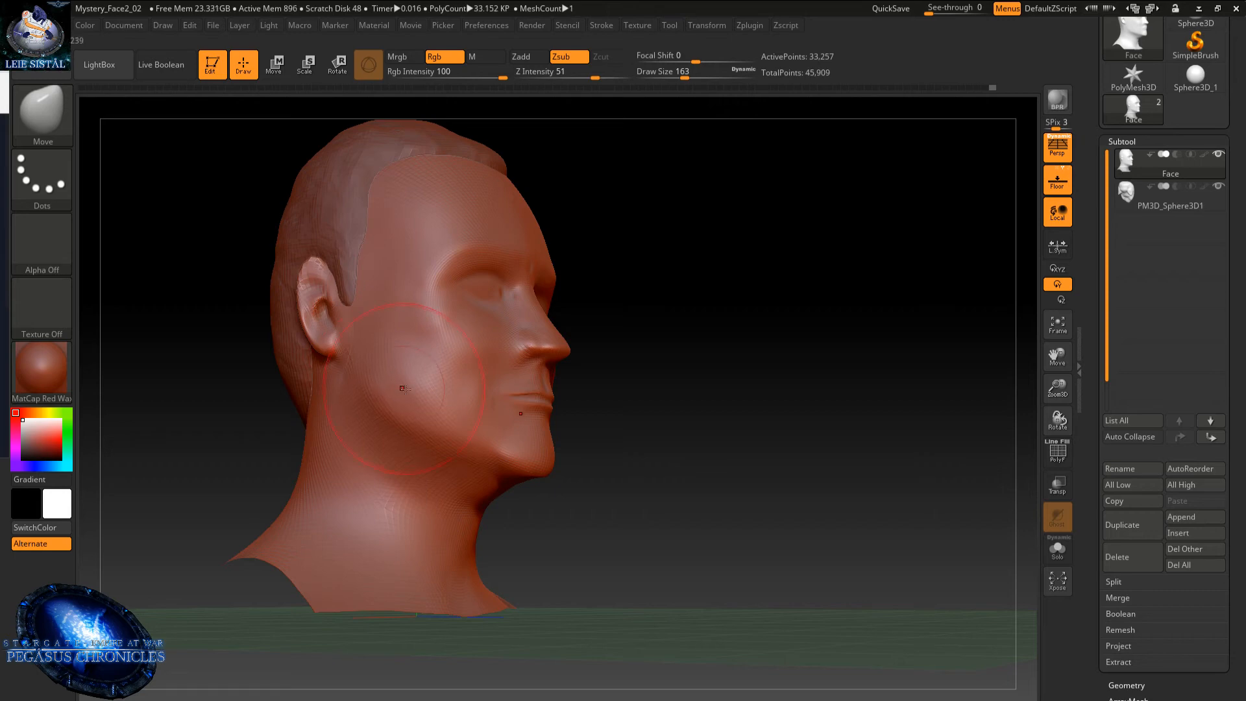
{"action": "right_click_drag", "start_coordinate": [418, 368], "coordinate": [375, 447]}
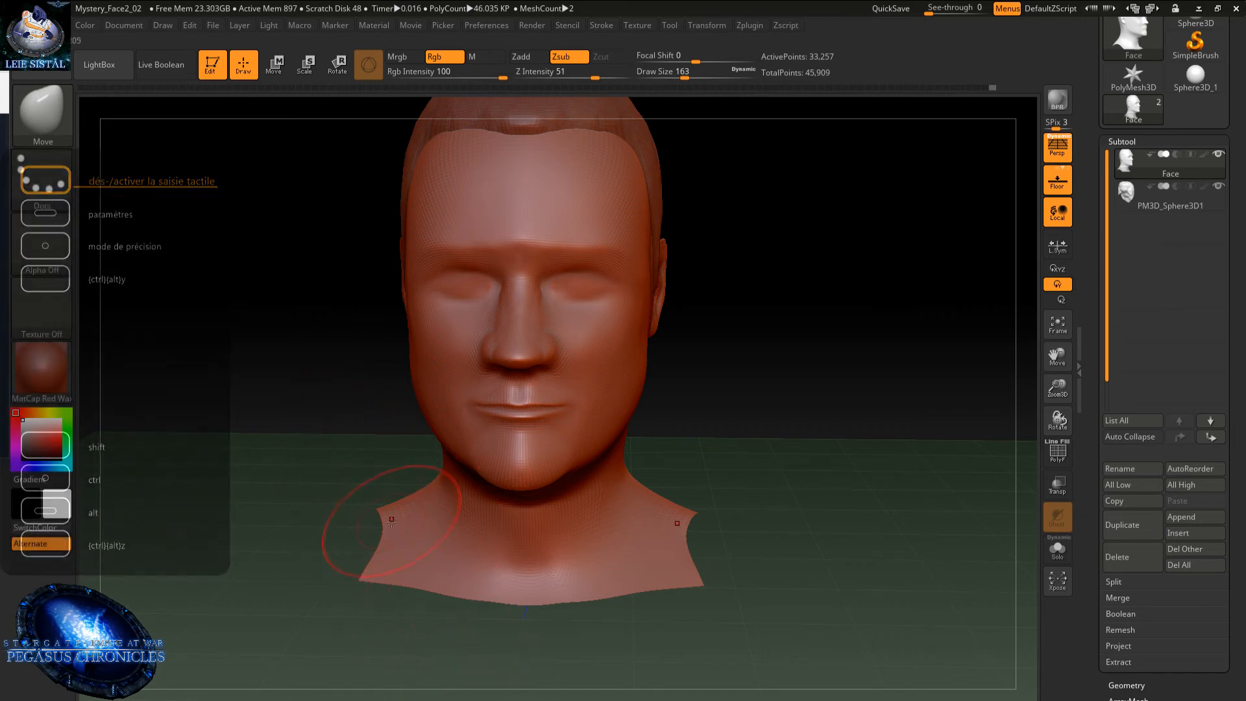
{"action": "right_click_drag", "start_coordinate": [353, 411], "coordinate": [388, 350]}
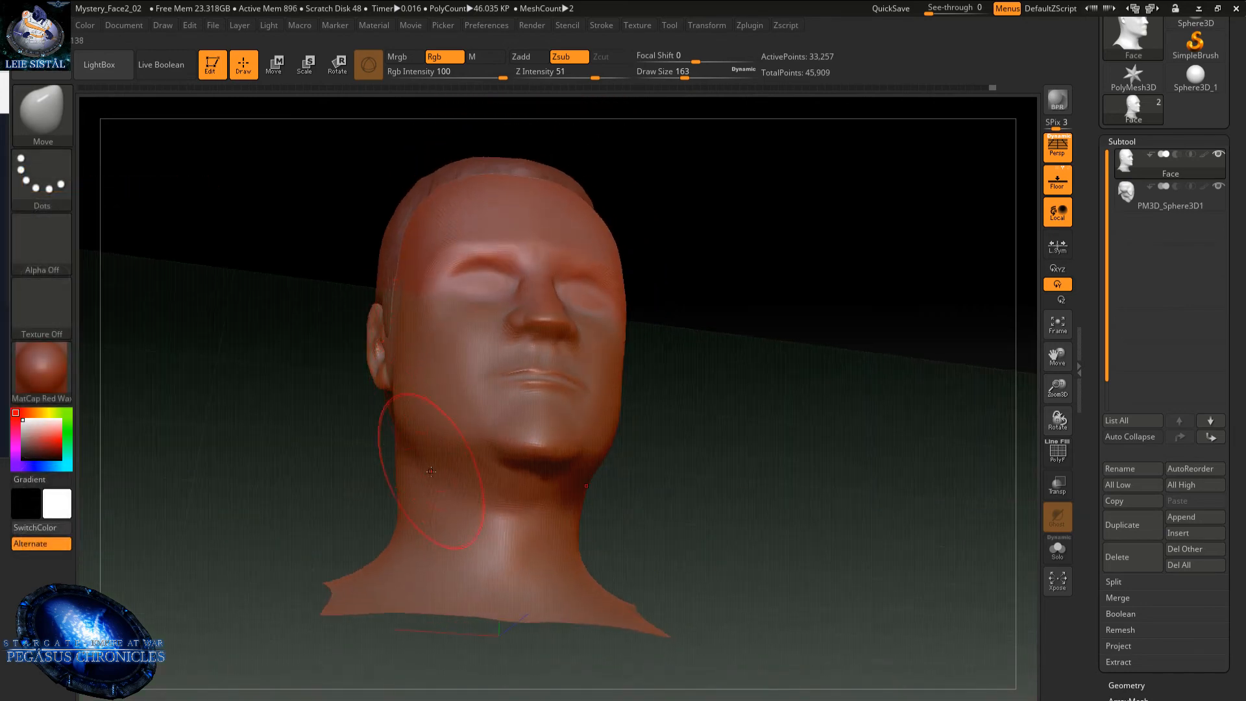
- Adjust the jawline, the underside of the chin and the temples with the Move brush at draw size 163
{"action": "mouse_move", "coordinate": [430, 471]}
{"action": "right_mouse_down"}
{"action": "mouse_move", "coordinate": [445, 478]}
{"action": "mouse_move", "coordinate": [438, 491]}
{"action": "right_mouse_up"}
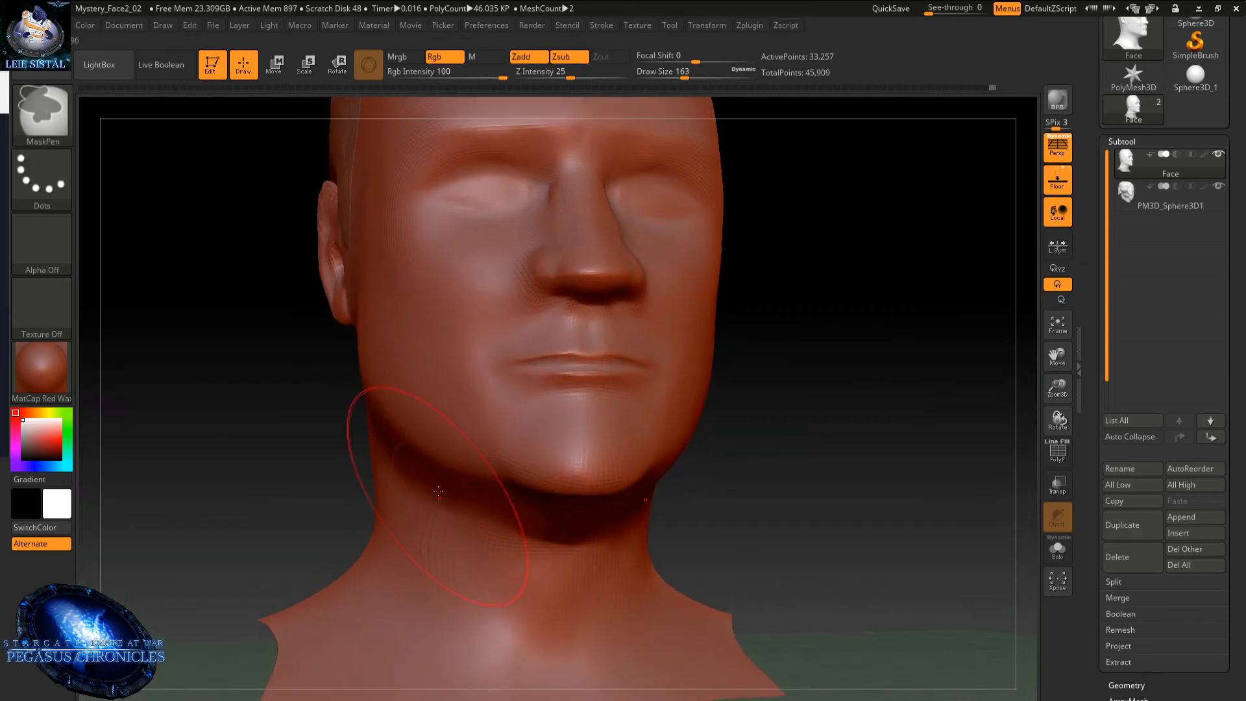
{"action": "key", "text": "alt"}
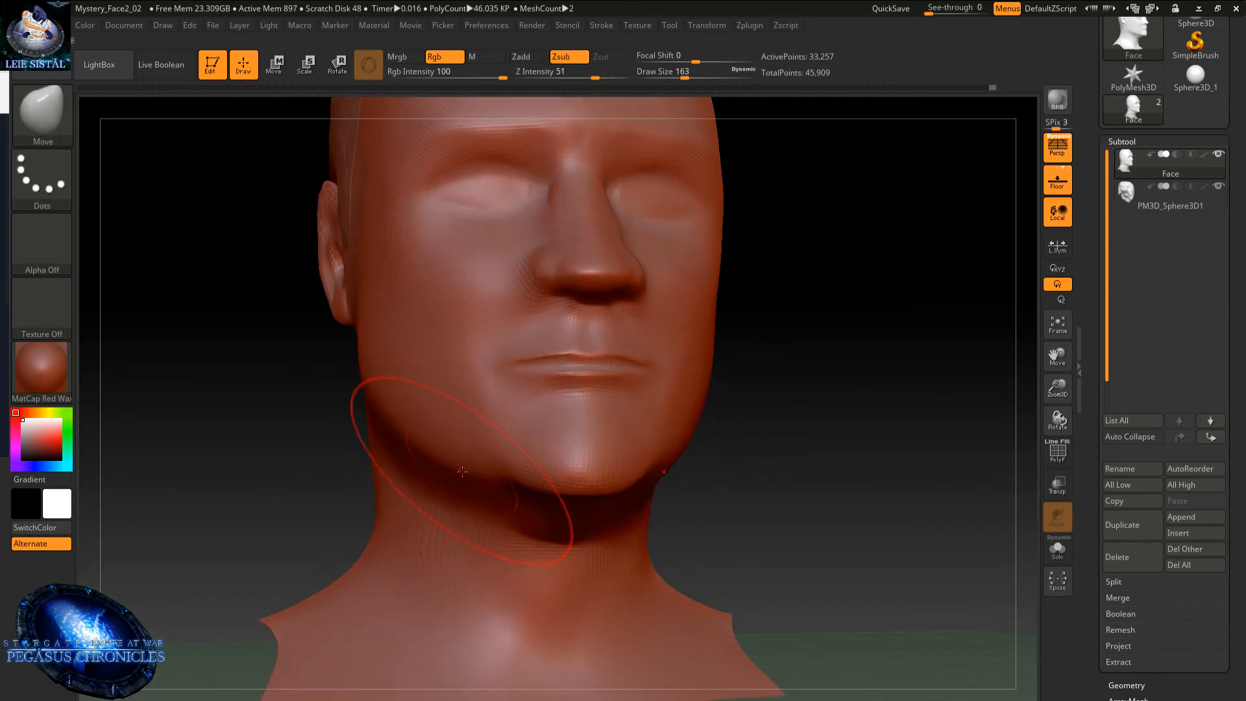
{"action": "left_click_drag", "start_coordinate": [460, 463], "coordinate": [489, 456], "text": "alt"}
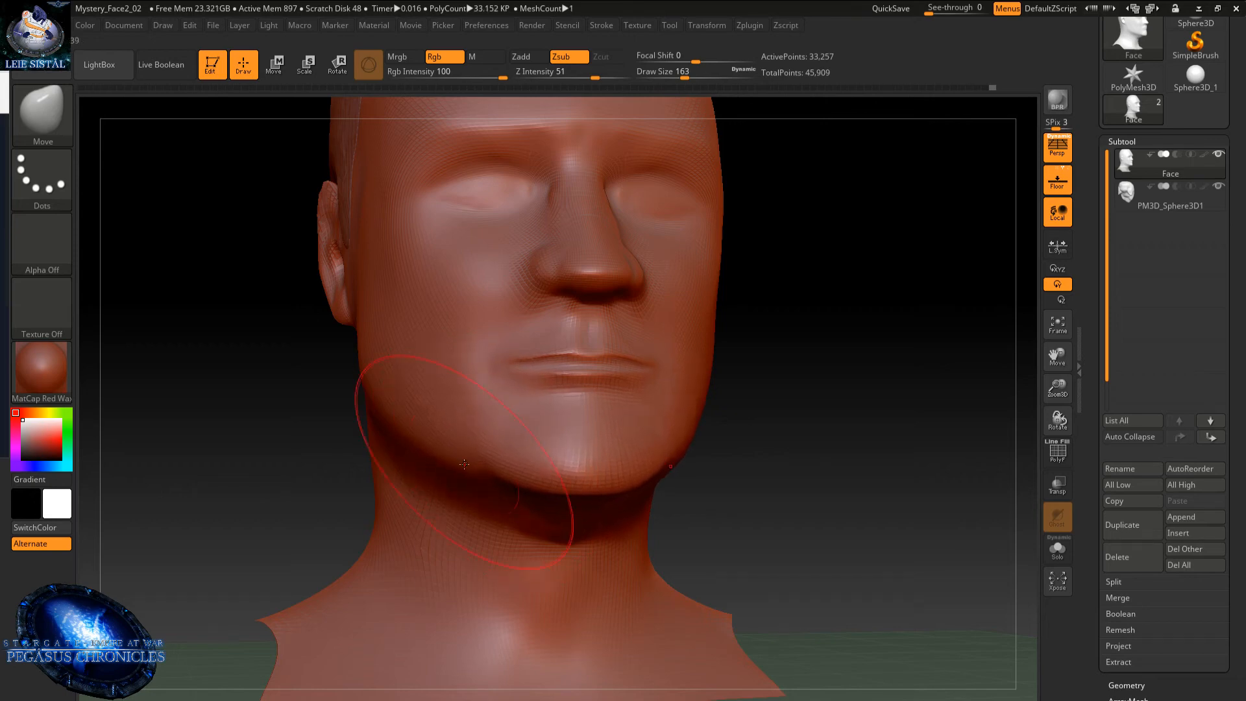
{"action": "left_click_drag", "start_coordinate": [562, 473], "coordinate": [563, 476]}
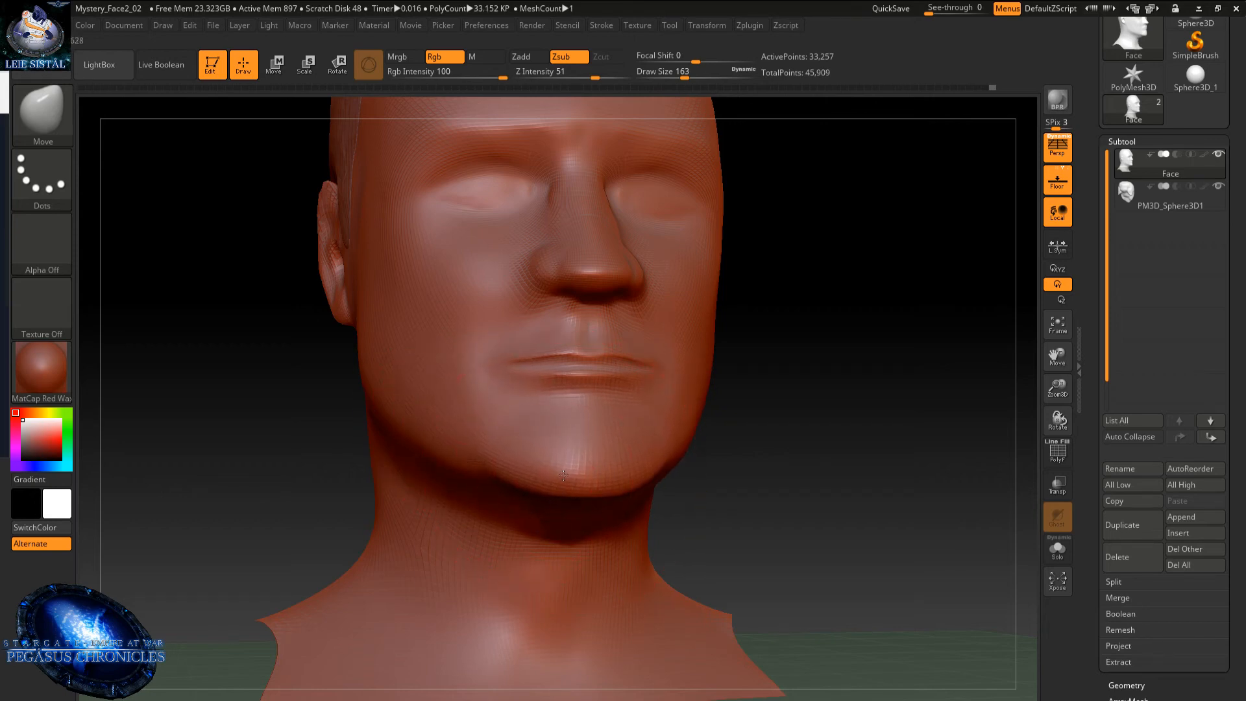
{"action": "mouse_move", "coordinate": [561, 473]}
{"action": "right_mouse_down"}
{"action": "mouse_move", "coordinate": [548, 491]}
{"action": "mouse_move", "coordinate": [551, 467]}
{"action": "mouse_move", "coordinate": [493, 415]}
{"action": "mouse_move", "coordinate": [525, 407]}
{"action": "mouse_move", "coordinate": [495, 460]}
{"action": "mouse_move", "coordinate": [430, 460]}
{"action": "mouse_move", "coordinate": [555, 456]}
{"action": "right_mouse_up"}
{"action": "mouse_move", "coordinate": [555, 455]}
{"action": "left_mouse_down"}
{"action": "mouse_move", "coordinate": [466, 467]}
{"action": "mouse_move", "coordinate": [477, 463]}
{"action": "left_mouse_up"}
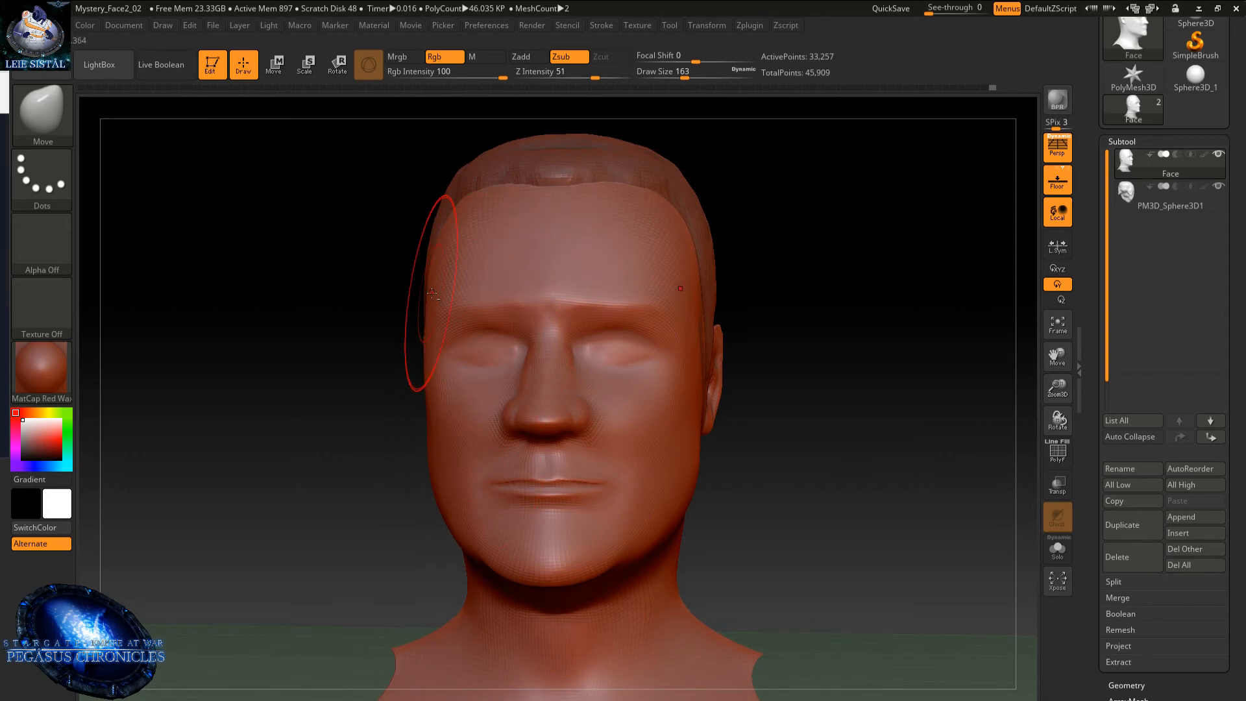
{"action": "left_click_drag", "start_coordinate": [425, 291], "coordinate": [432, 292]}
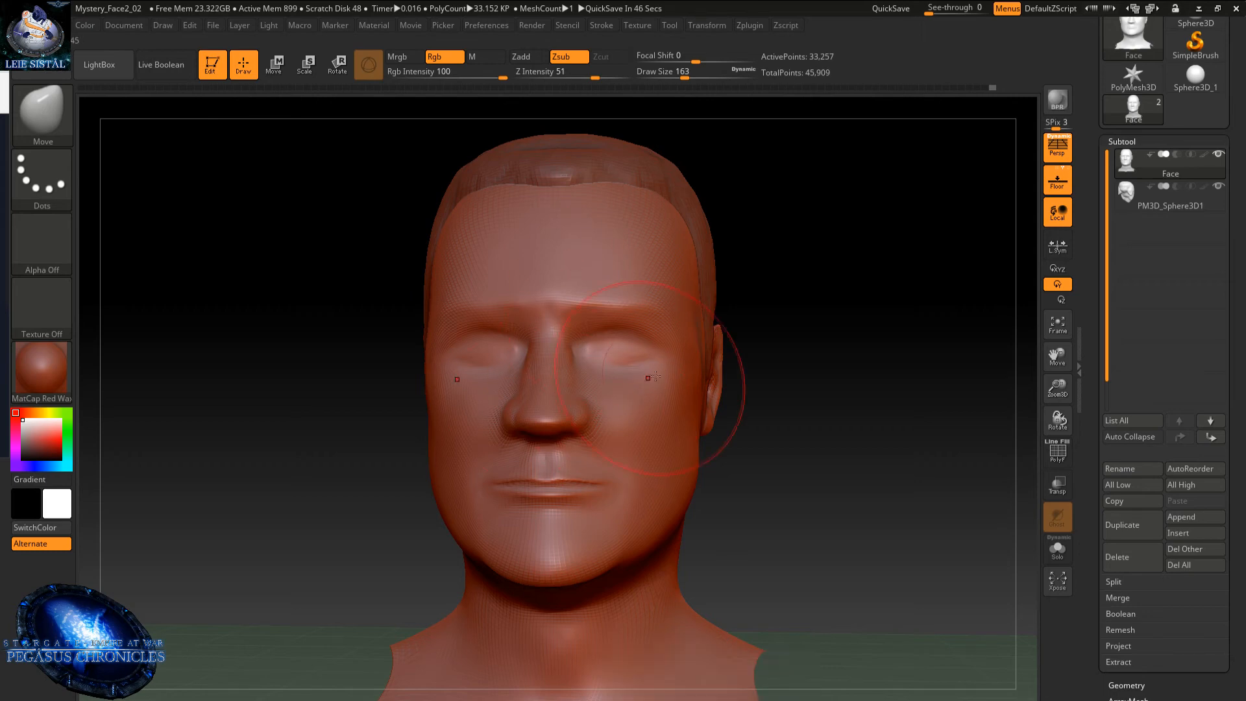
- Set the Move brush draw size to 46 and adjust the nose bridge beside the inner eye corners
{"action": "mouse_move", "coordinate": [606, 440]}
{"action": "right_mouse_down"}
{"action": "mouse_move", "coordinate": [662, 436]}
{"action": "mouse_move", "coordinate": [658, 328]}
{"action": "mouse_move", "coordinate": [601, 344]}
{"action": "right_mouse_up"}
{"action": "key", "text": "space"}
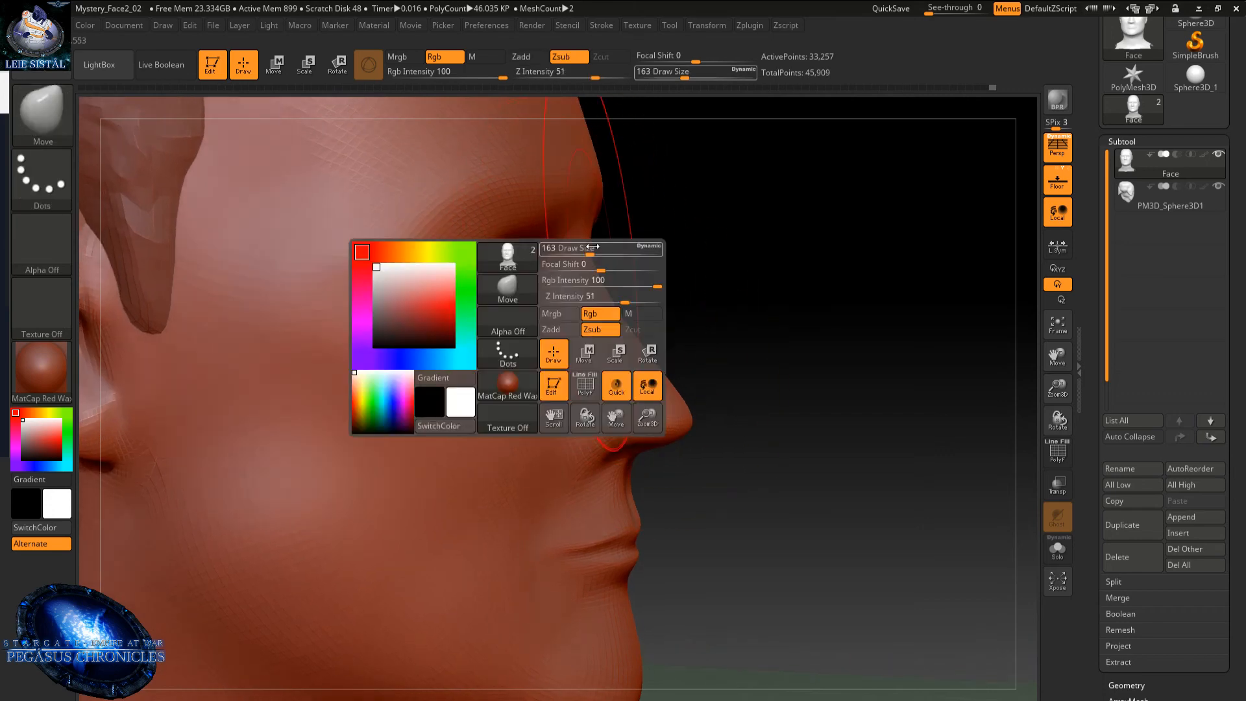
{"action": "left_click_drag", "start_coordinate": [591, 249], "coordinate": [558, 248]}
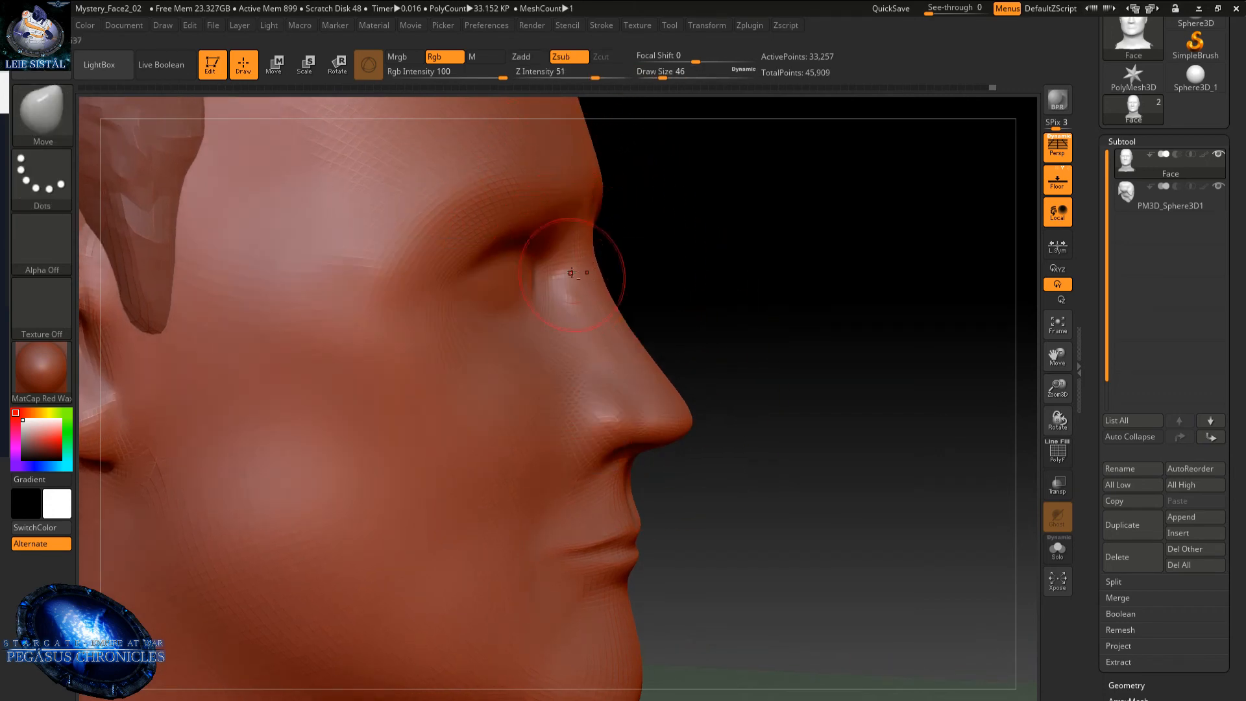
{"action": "mouse_move", "coordinate": [568, 249]}
{"action": "right_mouse_down", "text": "shift"}
{"action": "mouse_move", "coordinate": [457, 268]}
{"action": "mouse_move", "coordinate": [526, 247]}
{"action": "mouse_move", "coordinate": [483, 237]}
{"action": "mouse_move", "coordinate": [493, 273]}
{"action": "right_mouse_up", "text": "shift"}
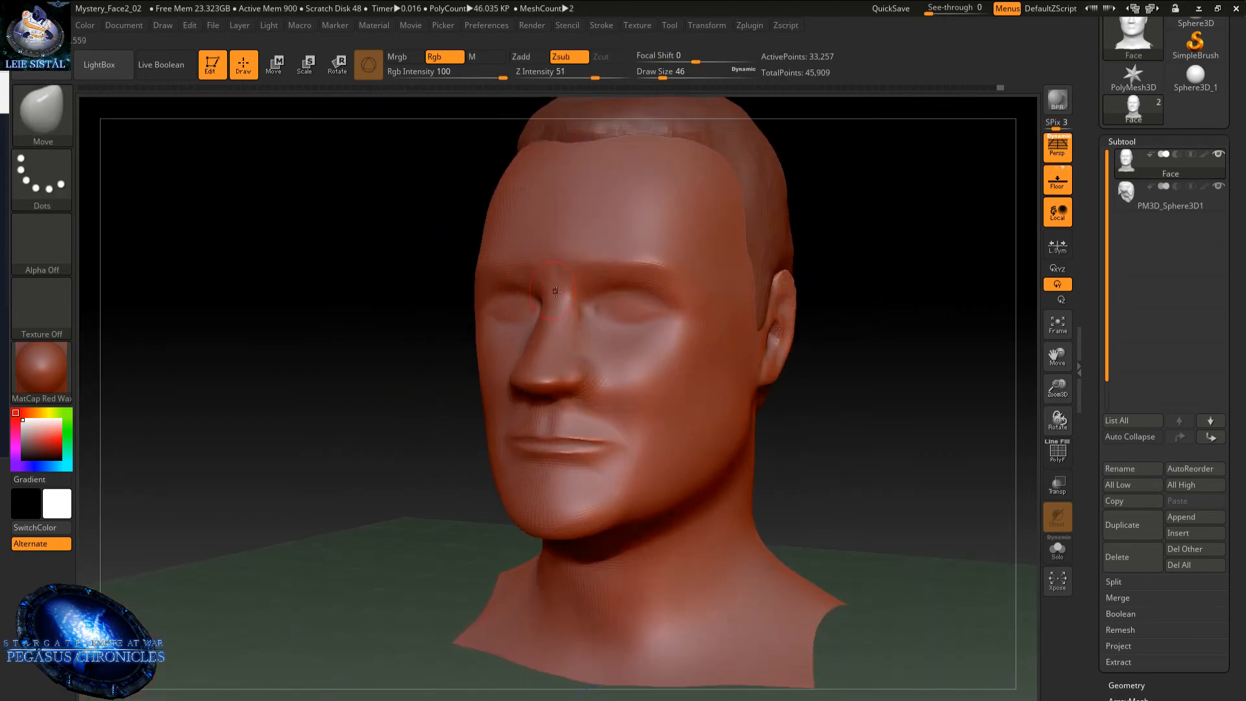
{"action": "right_click_drag", "start_coordinate": [595, 303], "coordinate": [592, 360]}
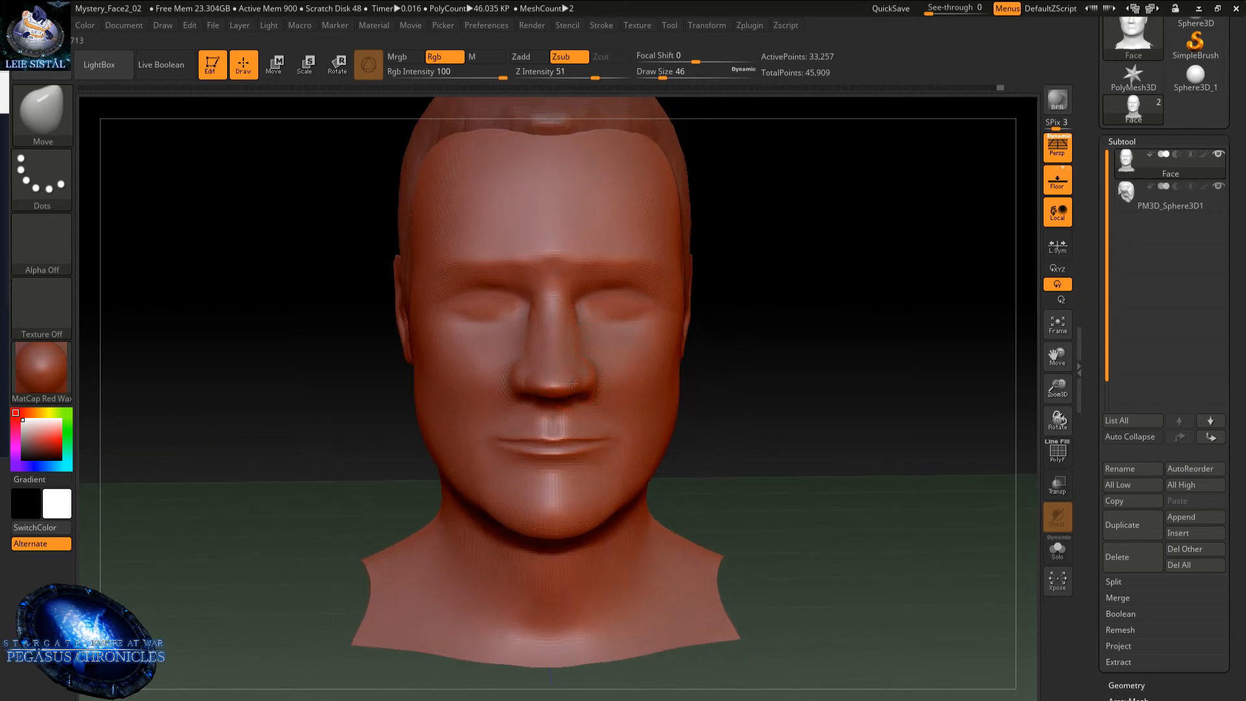
- Widen the nostril wings and shape the nose tip with the Move brush at draw size 46
{"action": "mouse_move", "coordinate": [579, 383]}
{"action": "right_mouse_down"}
{"action": "mouse_move", "coordinate": [553, 364]}
{"action": "mouse_move", "coordinate": [611, 403]}
{"action": "mouse_move", "coordinate": [519, 406]}
{"action": "mouse_move", "coordinate": [490, 388]}
{"action": "right_mouse_up"}
{"action": "key", "text": "shift"}
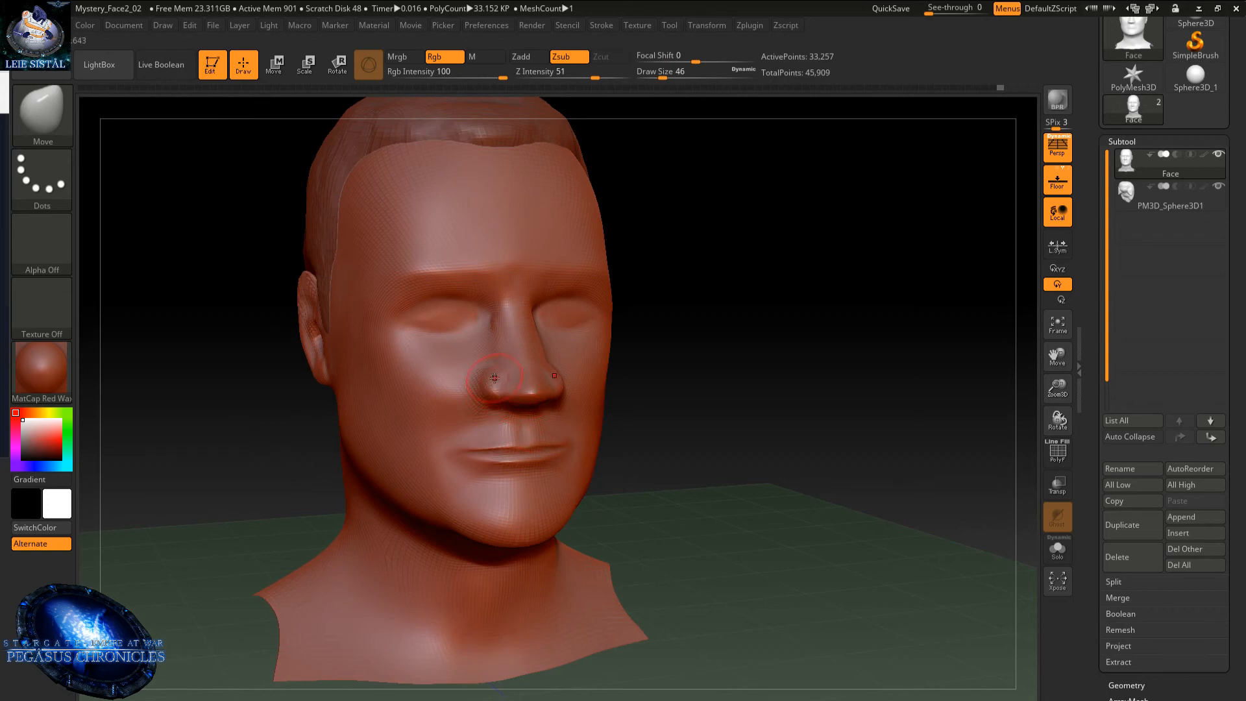
{"action": "right_click_drag", "start_coordinate": [484, 391], "coordinate": [493, 382]}
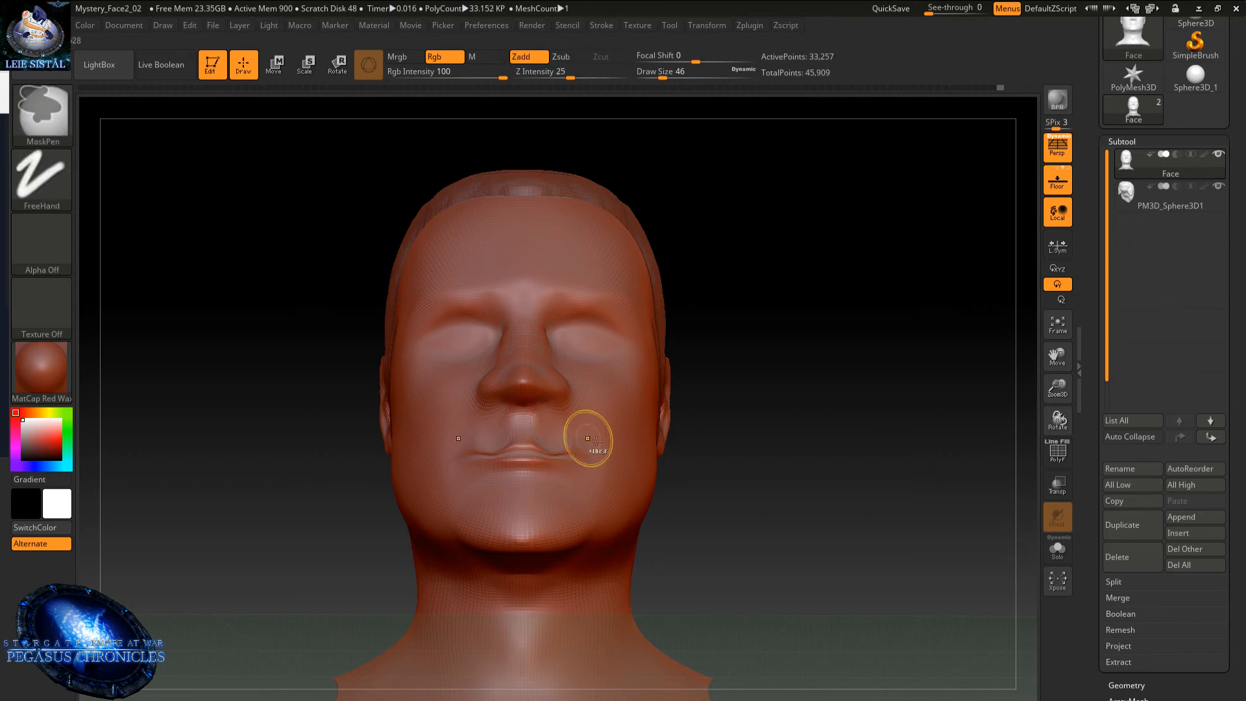
{"action": "mouse_move", "coordinate": [672, 415]}
{"action": "left_mouse_down"}
{"action": "mouse_move", "coordinate": [695, 425]}
{"action": "mouse_move", "coordinate": [680, 419]}
{"action": "left_mouse_up"}
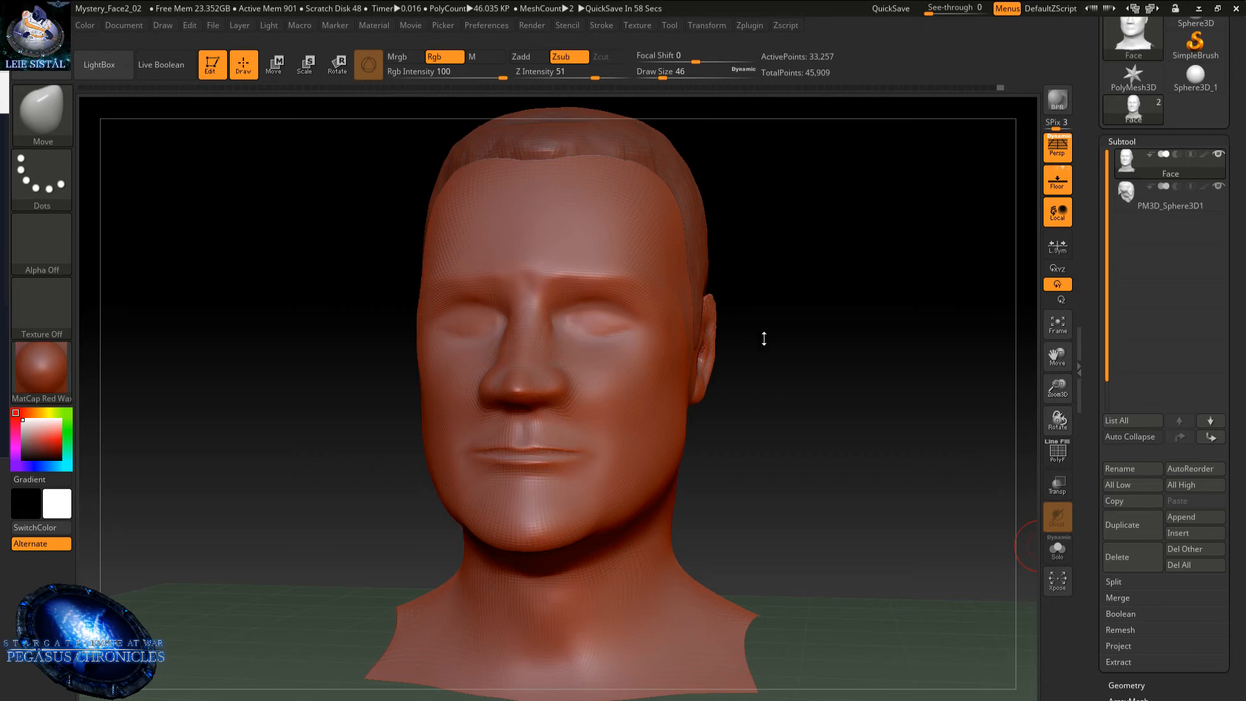
{"action": "mouse_move", "coordinate": [731, 428]}
{"action": "left_mouse_down"}
{"action": "mouse_move", "coordinate": [720, 412]}
{"action": "mouse_move", "coordinate": [746, 424]}
{"action": "left_mouse_up"}
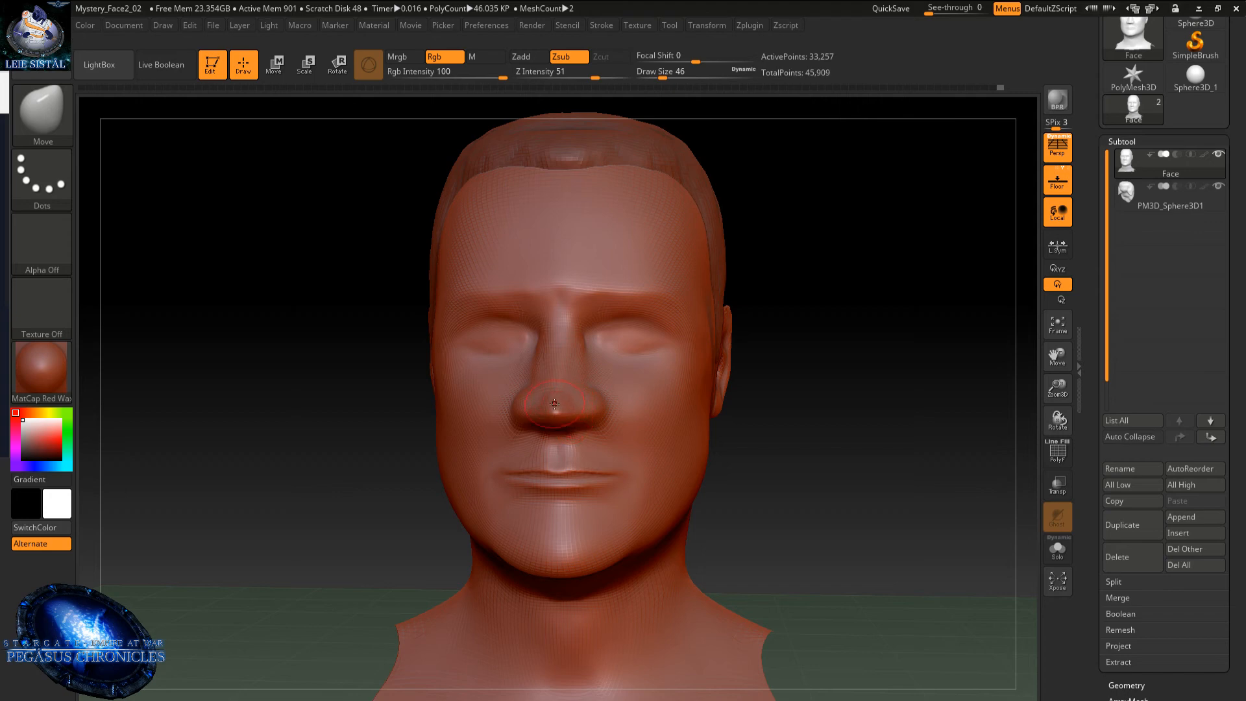
{"action": "left_click_drag", "start_coordinate": [556, 405], "coordinate": [530, 409]}
{"action": "right_click_drag", "start_coordinate": [559, 395], "coordinate": [543, 413], "text": "ctrl"}
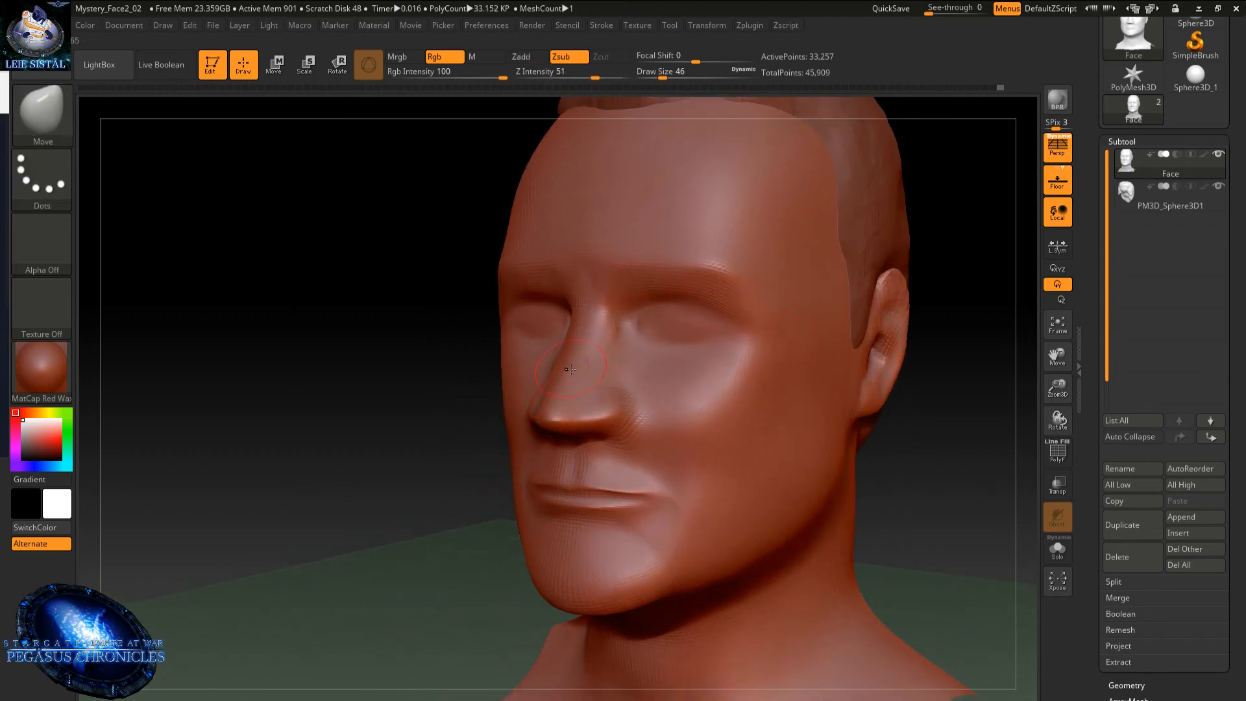
- Refine the nose bridge and its transition into the area between the brows with the Move brush
{"action": "mouse_move", "coordinate": [577, 364]}
{"action": "left_mouse_down"}
{"action": "mouse_move", "coordinate": [671, 383]}
{"action": "mouse_move", "coordinate": [578, 325]}
{"action": "left_mouse_up"}
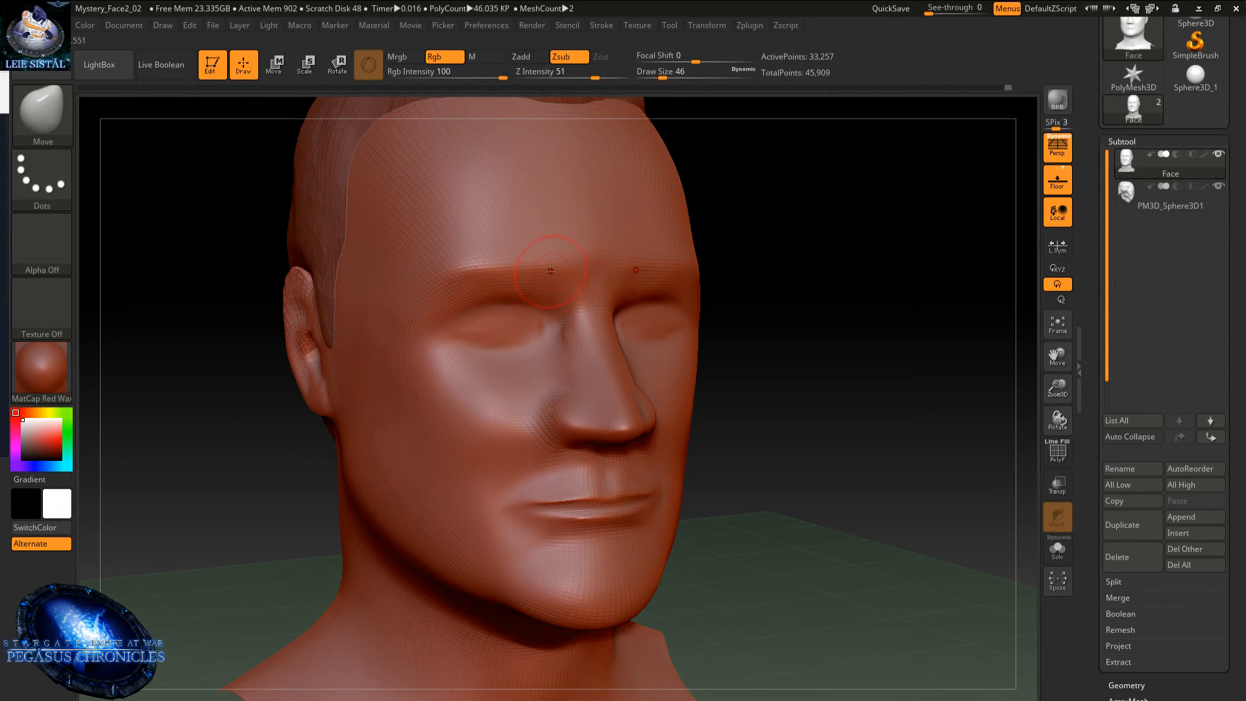
{"action": "right_click_drag", "start_coordinate": [645, 390], "coordinate": [584, 245], "text": "ctrl"}
{"action": "left_click_drag", "start_coordinate": [563, 241], "coordinate": [563, 258]}
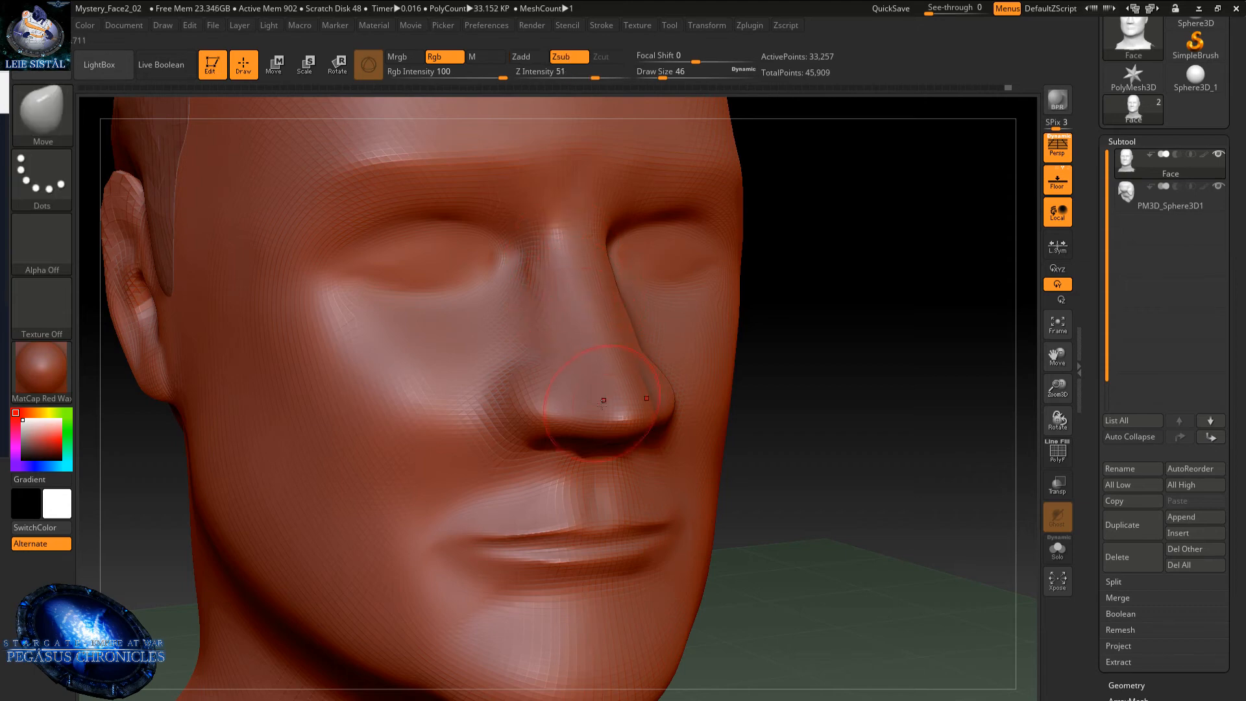
{"action": "right_click_drag", "start_coordinate": [603, 403], "coordinate": [591, 327], "text": "shift"}
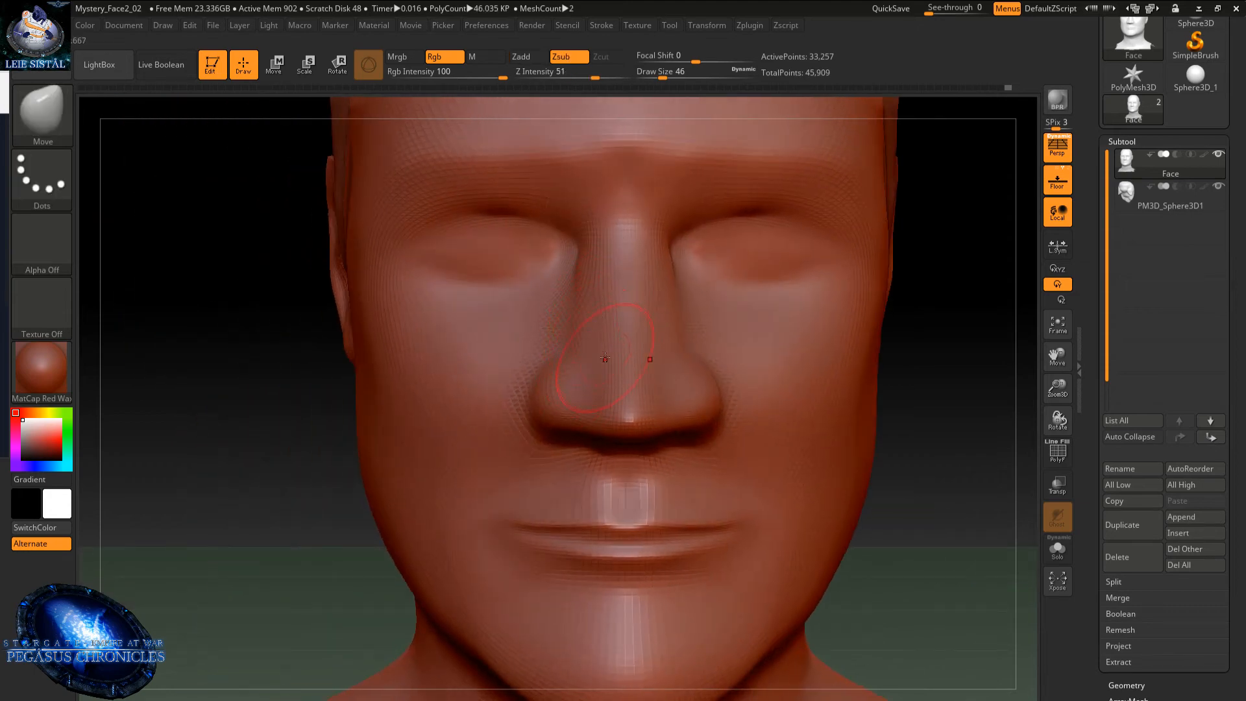
{"action": "right_click_drag", "start_coordinate": [626, 389], "coordinate": [661, 417]}
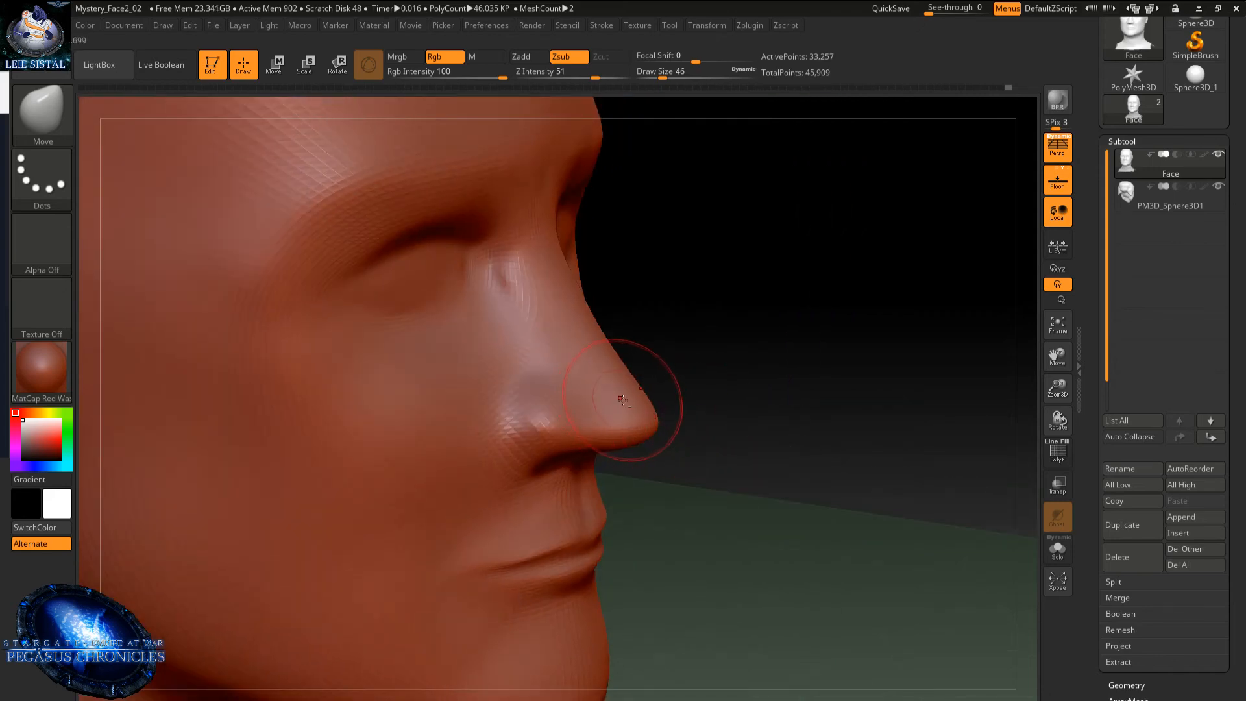
- Reshape the nose from the tip up along the bridge to the inner eye corners with the Move brush
{"action": "left_click_drag", "start_coordinate": [635, 416], "coordinate": [619, 397]}
{"action": "left_click_drag", "start_coordinate": [602, 388], "coordinate": [608, 382]}
{"action": "left_click_drag", "start_coordinate": [582, 332], "coordinate": [559, 285]}
{"action": "mouse_move", "coordinate": [546, 259]}
{"action": "right_mouse_down", "text": "shift"}
{"action": "mouse_move", "coordinate": [581, 273]}
{"action": "mouse_move", "coordinate": [619, 316]}
{"action": "mouse_move", "coordinate": [555, 322]}
{"action": "mouse_move", "coordinate": [556, 312]}
{"action": "right_mouse_up", "text": "shift"}
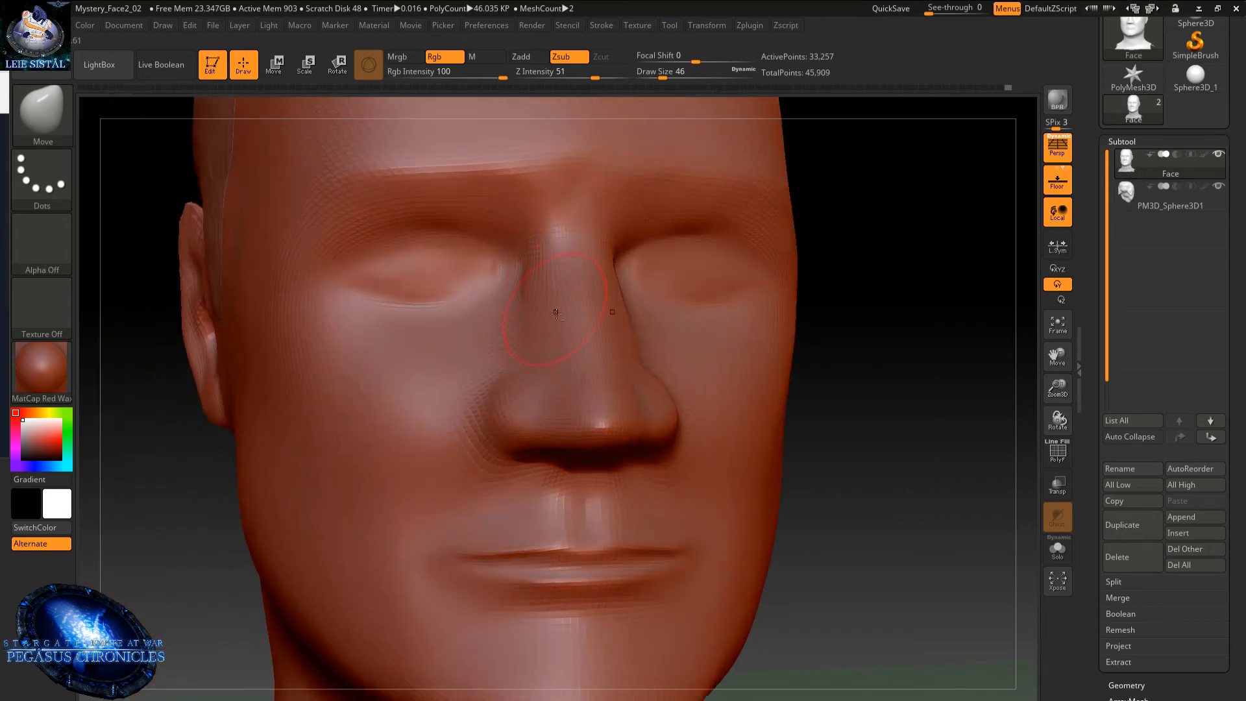
{"action": "mouse_move", "coordinate": [544, 275]}
{"action": "left_mouse_down"}
{"action": "mouse_move", "coordinate": [557, 284]}
{"action": "mouse_move", "coordinate": [541, 290]}
{"action": "left_mouse_up"}
{"action": "mouse_move", "coordinate": [567, 374]}
{"action": "right_mouse_down", "text": "alt"}
{"action": "mouse_move", "coordinate": [569, 422]}
{"action": "mouse_move", "coordinate": [559, 357]}
{"action": "mouse_move", "coordinate": [573, 390]}
{"action": "right_mouse_up", "text": "alt"}
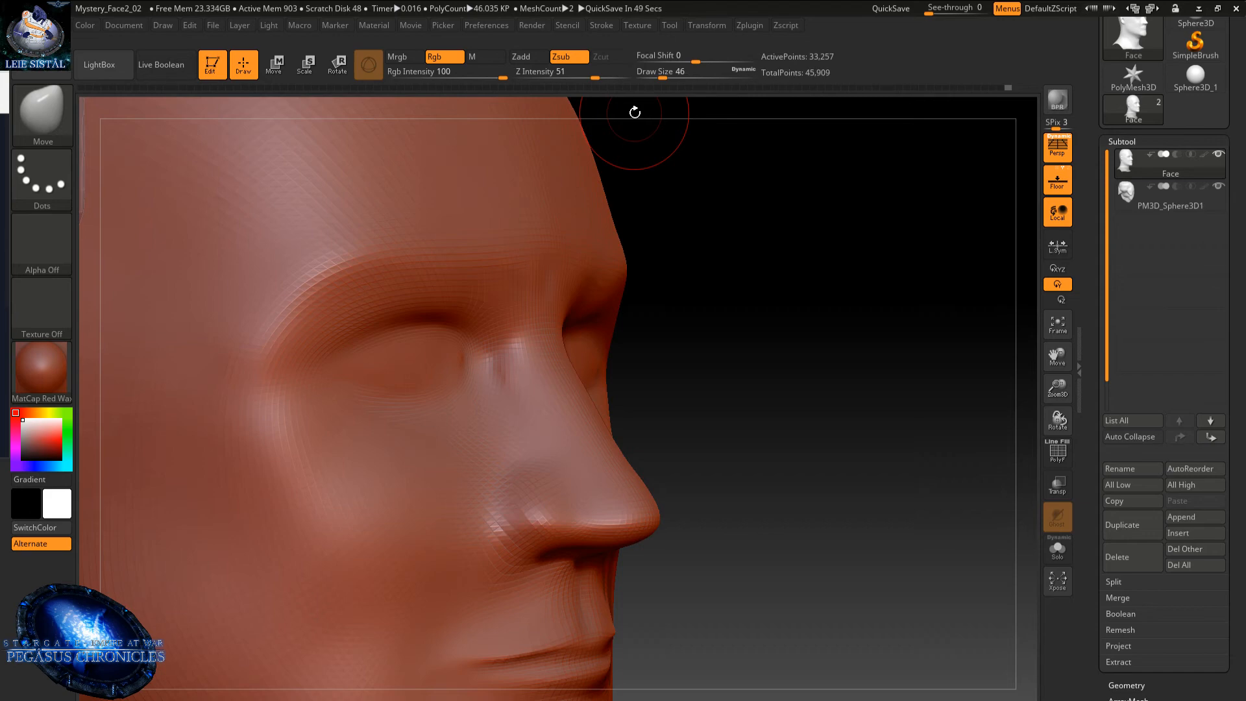
- Shape the sides of the nose above the nostrils with the Move brush and smooth the surface there
{"action": "left_click_drag", "start_coordinate": [635, 113], "coordinate": [433, 407]}
{"action": "mouse_move", "coordinate": [527, 421]}
{"action": "right_mouse_down", "text": "alt"}
{"action": "mouse_move", "coordinate": [523, 301]}
{"action": "mouse_move", "coordinate": [584, 337]}
{"action": "mouse_move", "coordinate": [497, 347]}
{"action": "right_mouse_up", "text": "alt"}
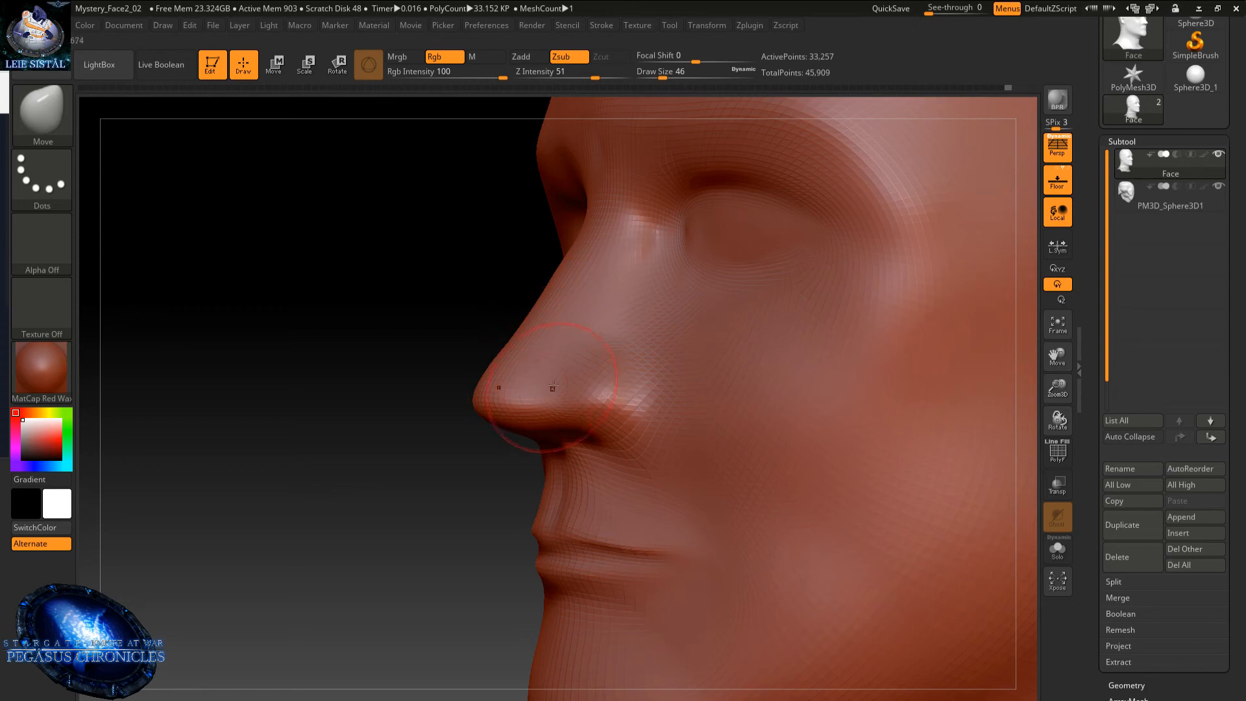
{"action": "right_click_drag", "start_coordinate": [563, 386], "coordinate": [655, 382]}
{"action": "left_click_drag", "start_coordinate": [656, 381], "coordinate": [649, 389]}
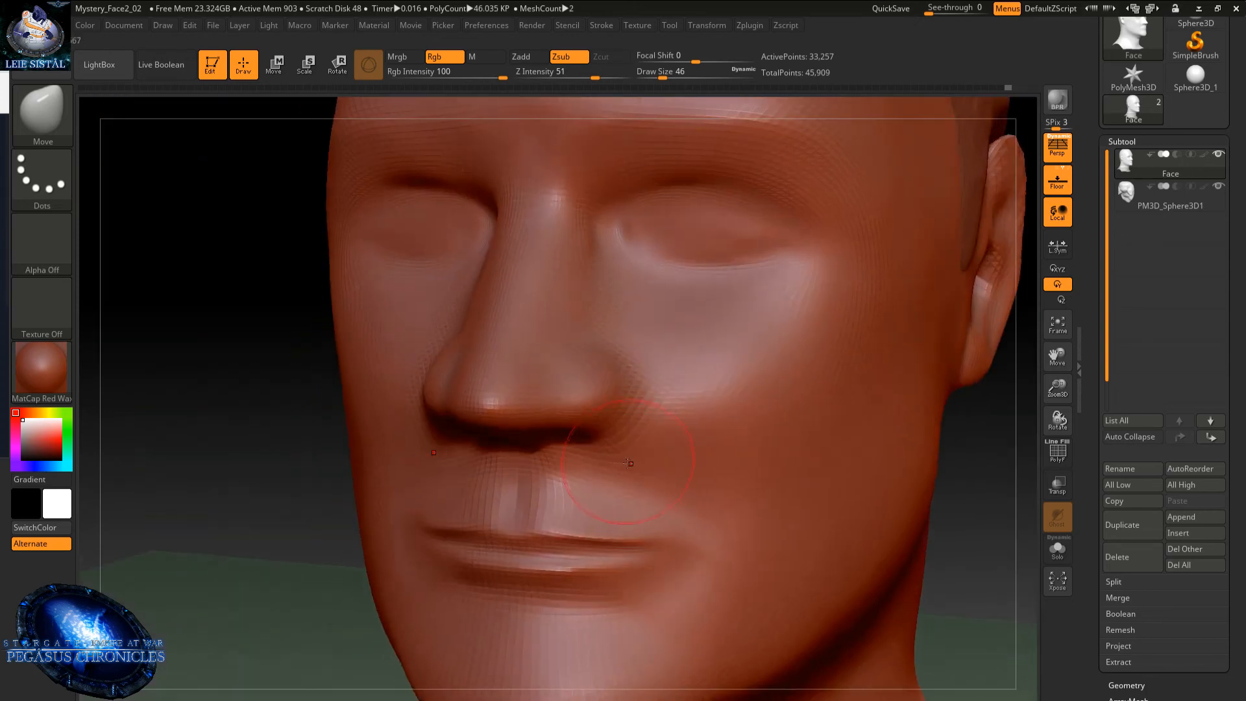
{"action": "left_click_drag", "start_coordinate": [571, 375], "coordinate": [542, 374]}
{"action": "mouse_move", "coordinate": [537, 374]}
{"action": "right_mouse_down"}
{"action": "mouse_move", "coordinate": [578, 379]}
{"action": "mouse_move", "coordinate": [544, 377]}
{"action": "mouse_move", "coordinate": [543, 424]}
{"action": "mouse_move", "coordinate": [584, 408]}
{"action": "mouse_move", "coordinate": [542, 396]}
{"action": "right_mouse_up"}
{"action": "left_click_drag", "start_coordinate": [541, 418], "coordinate": [543, 433], "text": "shift"}
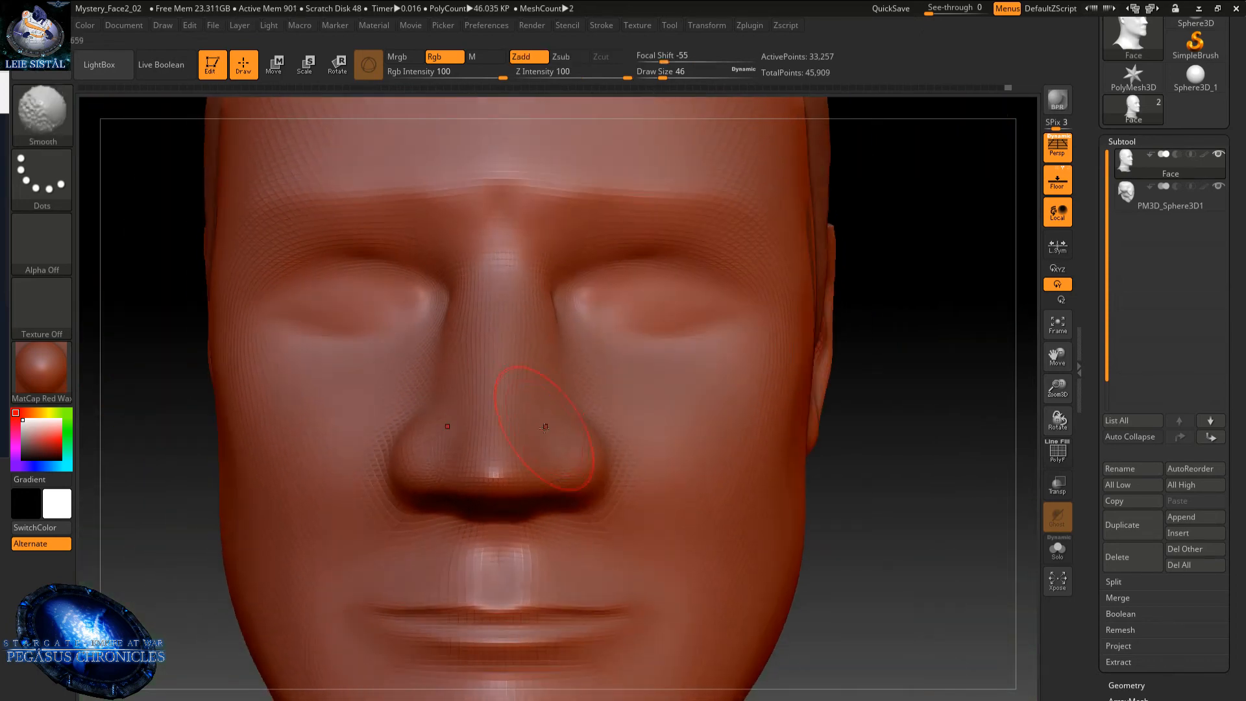
{"action": "right_click_drag", "start_coordinate": [545, 426], "coordinate": [543, 422]}
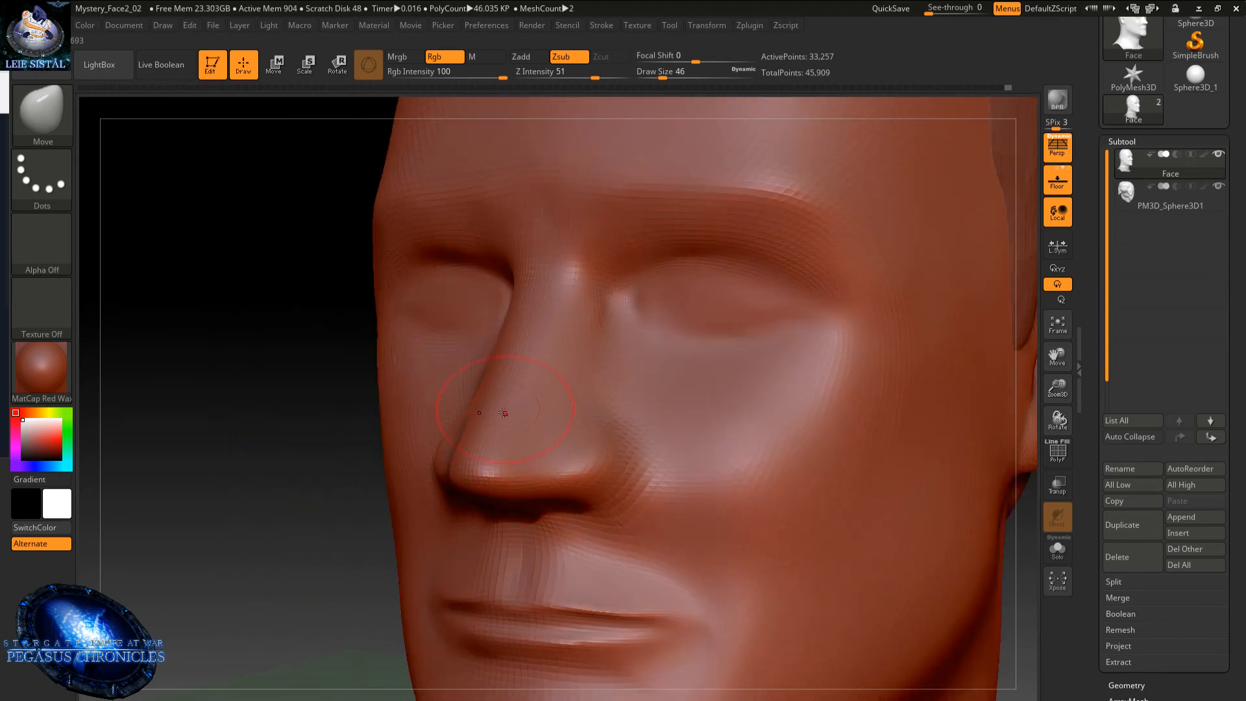
- Reshape the base of the nose between the tip and the upper lip with the Move brush
{"action": "right_click_drag", "start_coordinate": [483, 509], "coordinate": [522, 504]}
{"action": "right_click_drag", "start_coordinate": [448, 500], "coordinate": [435, 500]}
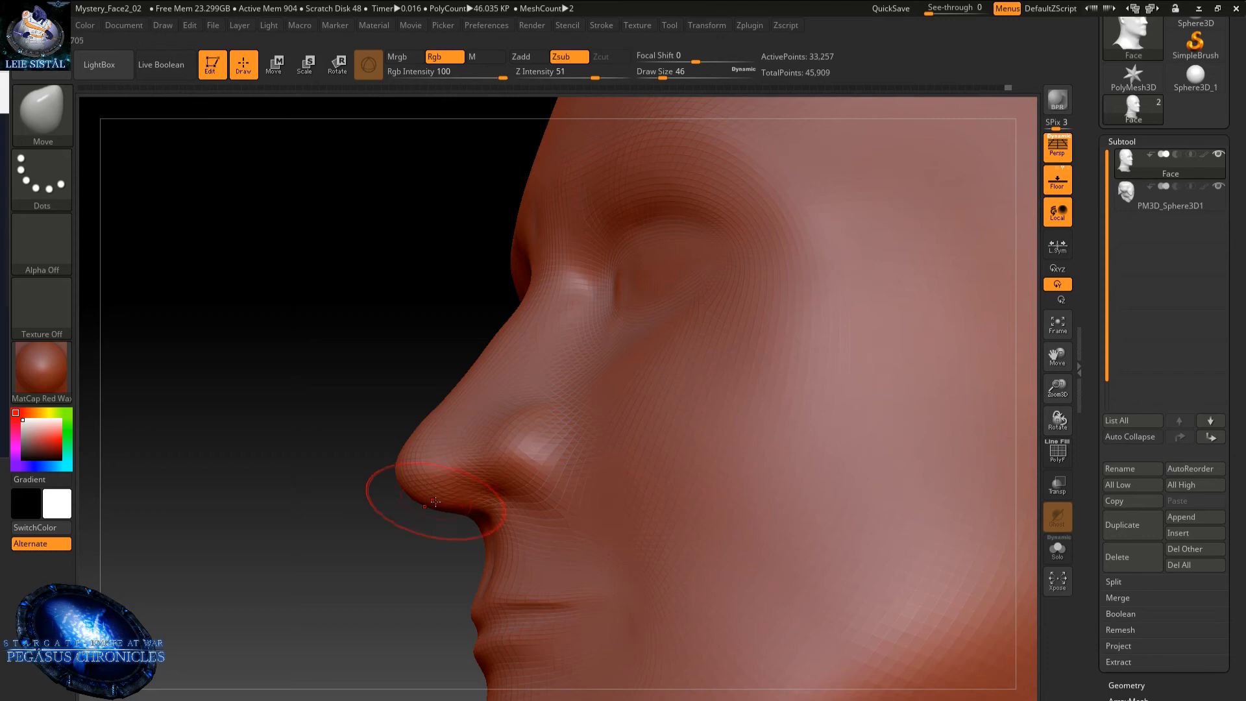
{"action": "left_click_drag", "start_coordinate": [470, 504], "coordinate": [482, 494]}
{"action": "mouse_move", "coordinate": [538, 505]}
{"action": "right_mouse_down"}
{"action": "mouse_move", "coordinate": [567, 448]}
{"action": "mouse_move", "coordinate": [557, 416]}
{"action": "right_mouse_up"}
{"action": "right_click_drag", "start_coordinate": [601, 477], "coordinate": [652, 514]}
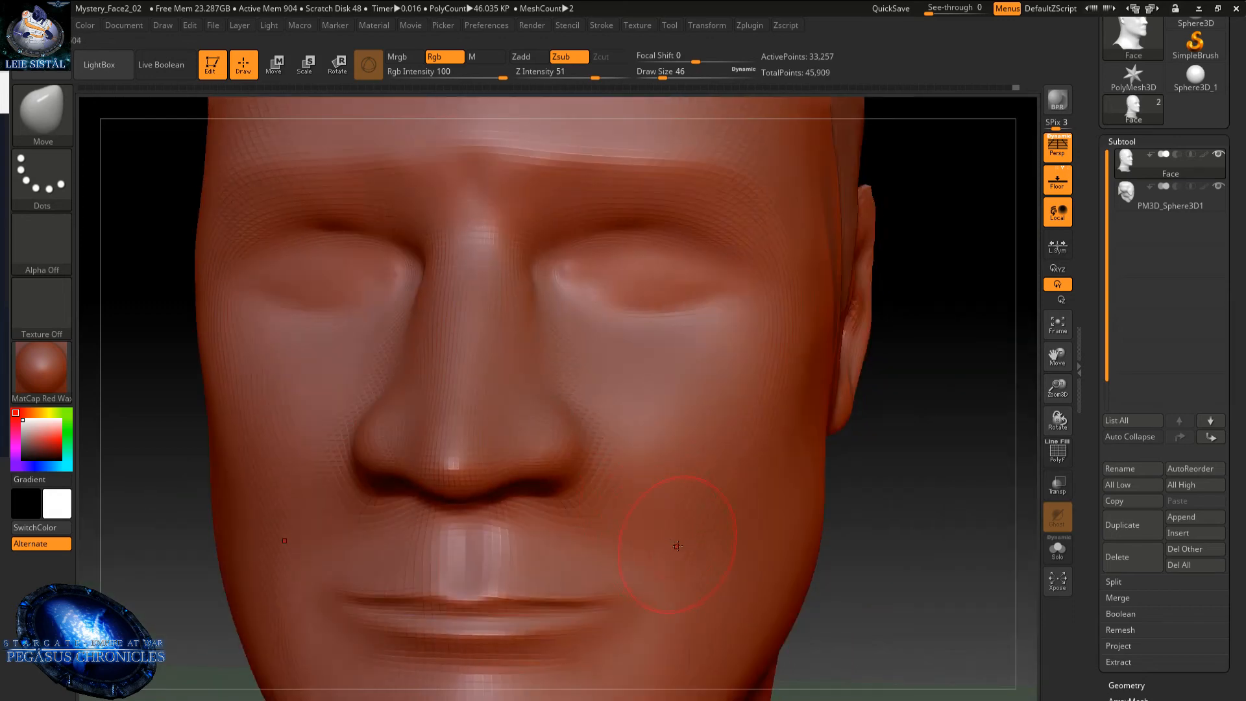
- Try pulling the mouth corners downward with the Move brush at draw size 46 and undo the stroke
{"action": "right_click_drag", "start_coordinate": [642, 551], "coordinate": [610, 525], "text": "alt"}
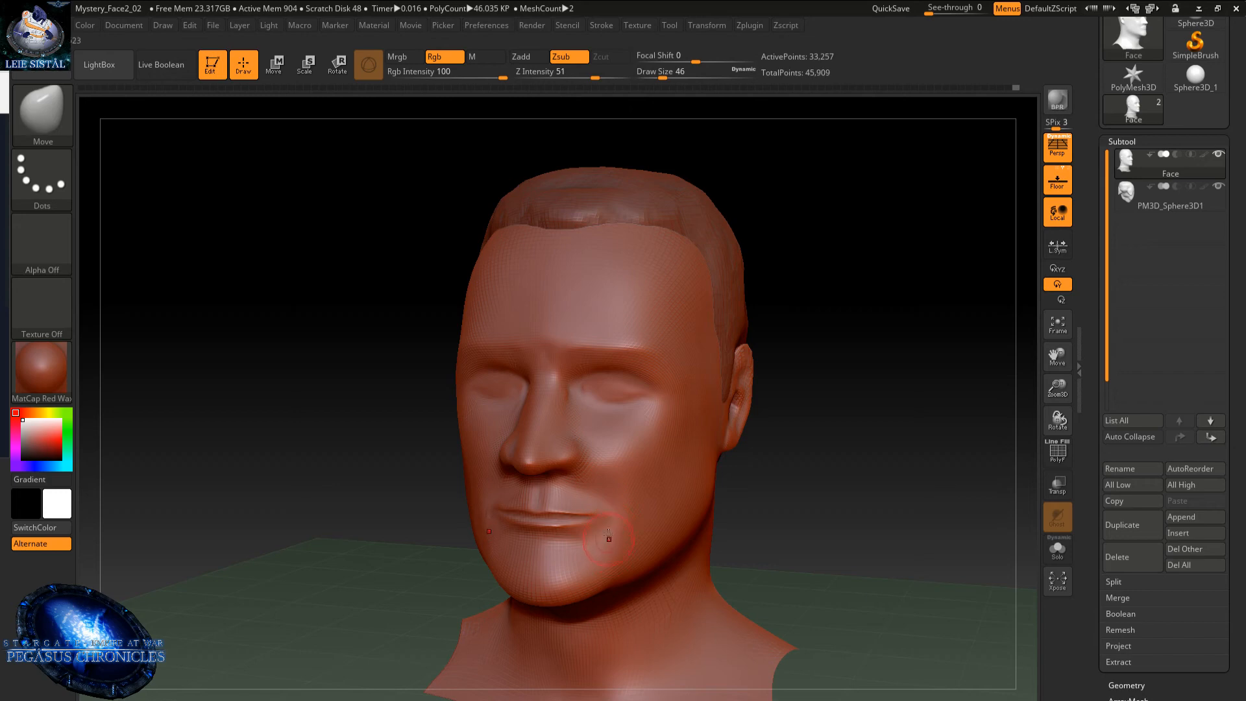
{"action": "mouse_move", "coordinate": [602, 426]}
{"action": "right_mouse_down", "text": "ctrl"}
{"action": "mouse_move", "coordinate": [595, 507]}
{"action": "mouse_move", "coordinate": [586, 408]}
{"action": "mouse_move", "coordinate": [600, 519]}
{"action": "mouse_move", "coordinate": [603, 372]}
{"action": "mouse_move", "coordinate": [589, 409]}
{"action": "mouse_move", "coordinate": [585, 378]}
{"action": "right_mouse_up", "text": "ctrl"}
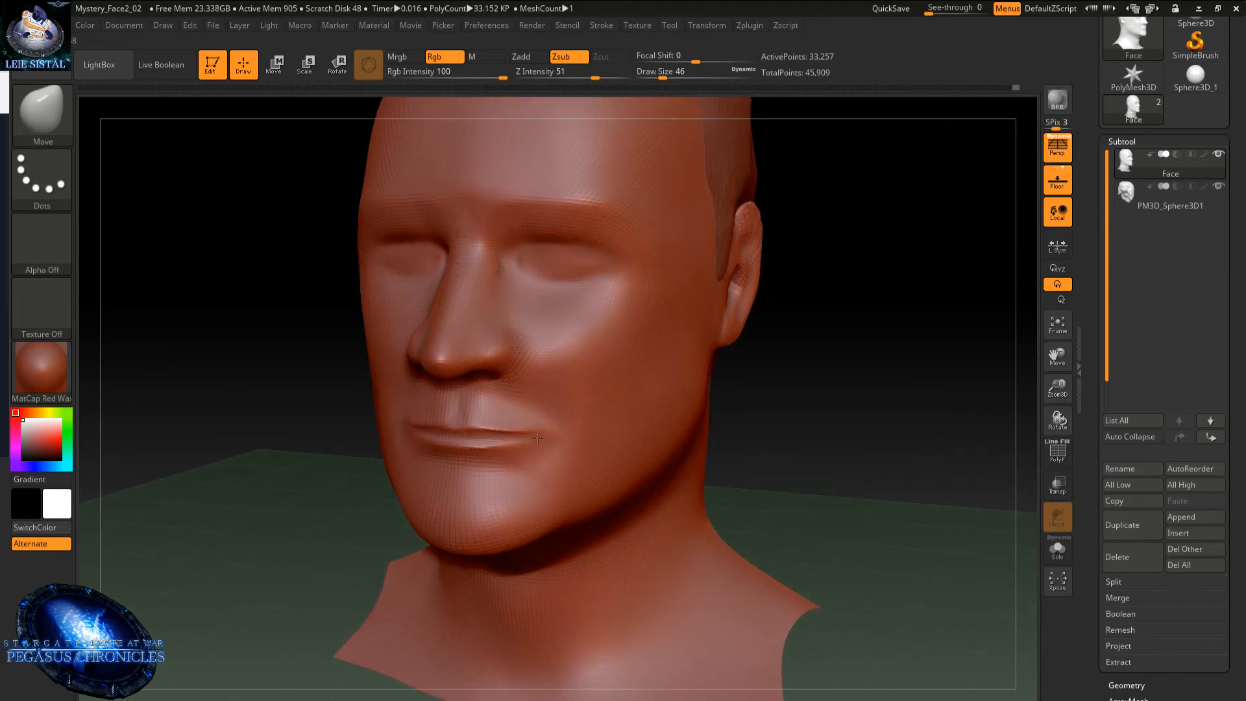
{"action": "left_click_drag", "start_coordinate": [537, 439], "coordinate": [539, 461]}
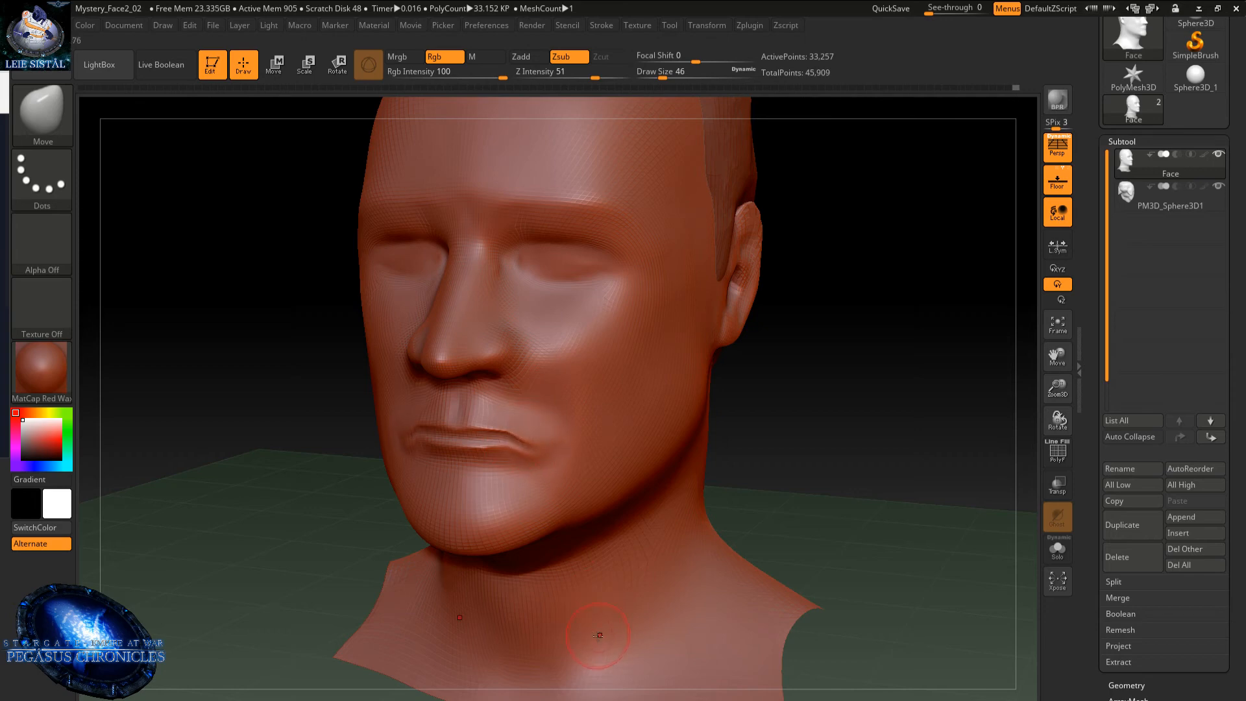
{"action": "right_click_drag", "start_coordinate": [620, 431], "coordinate": [632, 385]}
{"action": "key", "text": "ctrl+z"}
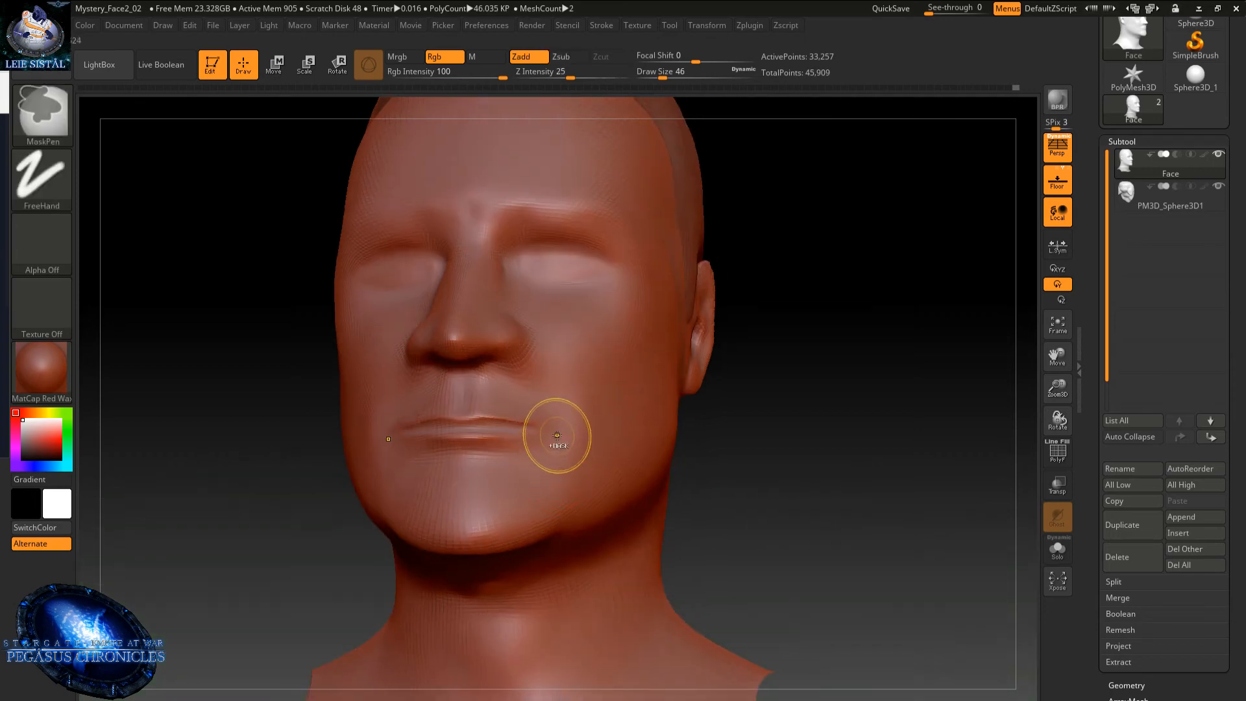
- Set the Move brush draw size to 149 and raise the middle of the lips into a downturned mouth
{"action": "right_click_drag", "start_coordinate": [556, 437], "coordinate": [550, 424]}
{"action": "key", "text": "space"}
{"action": "left_click_drag", "start_coordinate": [545, 425], "coordinate": [560, 430]}
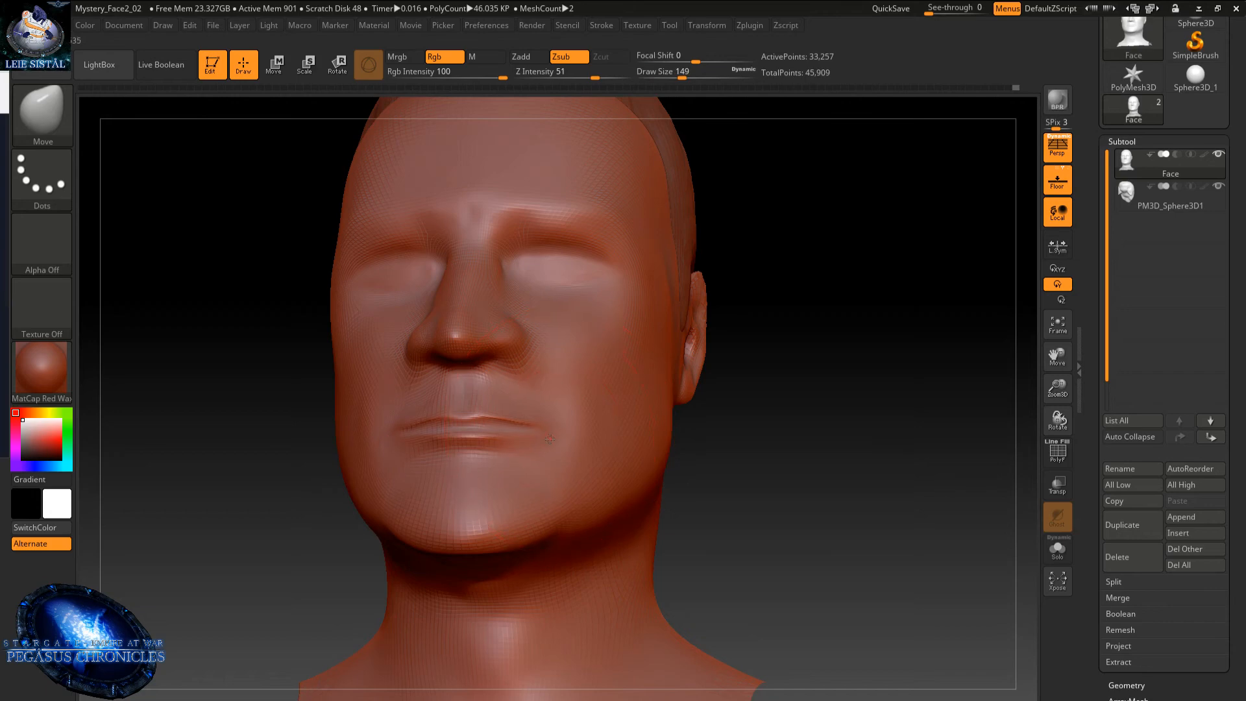
{"action": "left_click_drag", "start_coordinate": [462, 421], "coordinate": [462, 409]}
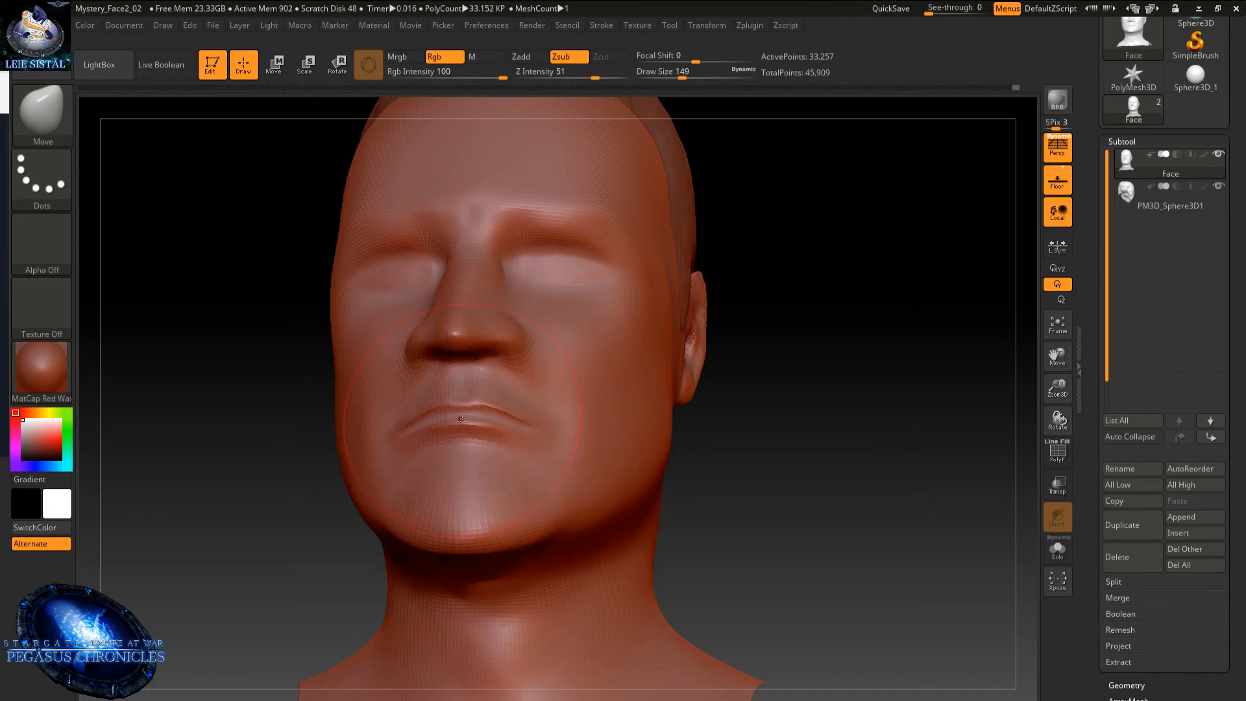
{"action": "right_click_drag", "start_coordinate": [571, 416], "coordinate": [493, 490]}
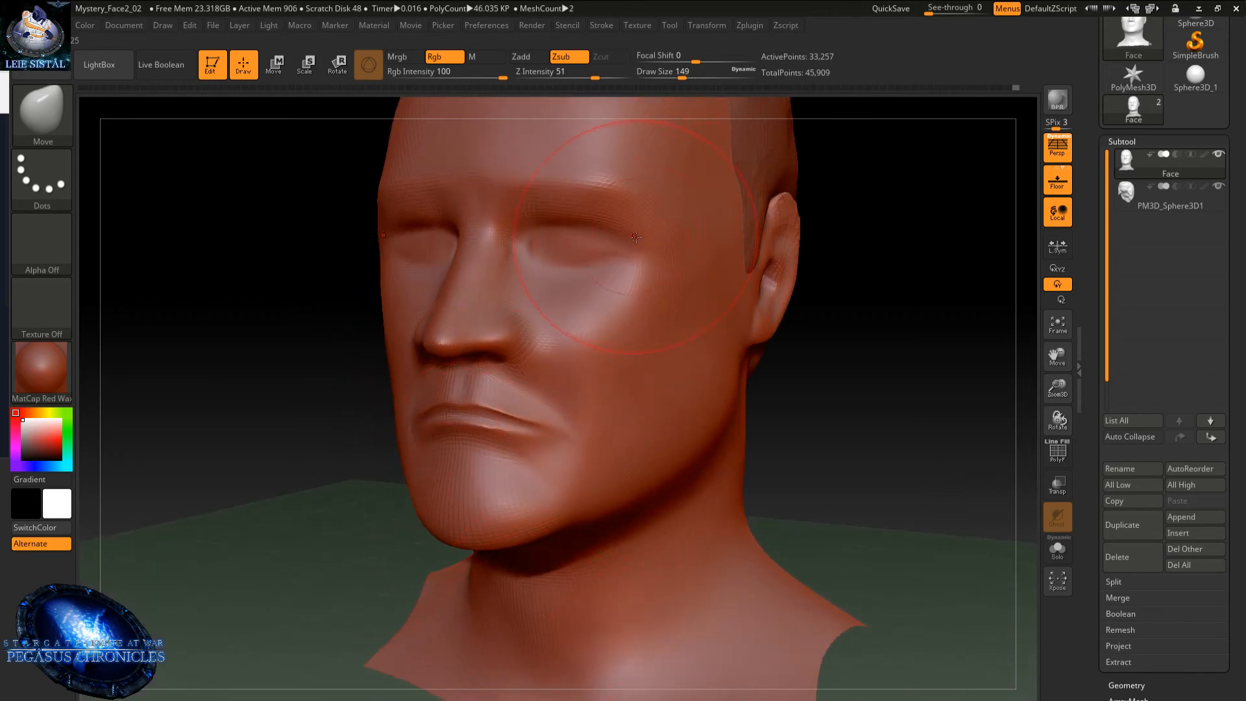
- Try moving the outer brow and eye corners inward with the Move brush and undo the latest strokes
{"action": "left_click_drag", "start_coordinate": [649, 227], "coordinate": [629, 231]}
{"action": "mouse_move", "coordinate": [562, 506]}
{"action": "right_mouse_down"}
{"action": "mouse_move", "coordinate": [639, 440]}
{"action": "mouse_move", "coordinate": [634, 623]}
{"action": "right_mouse_up"}
{"action": "key", "text": "ctrl"}
{"action": "key", "text": "ctrl+z"}
{"action": "key", "text": "ctrl+z"}
{"action": "key", "text": "ctrl+z"}
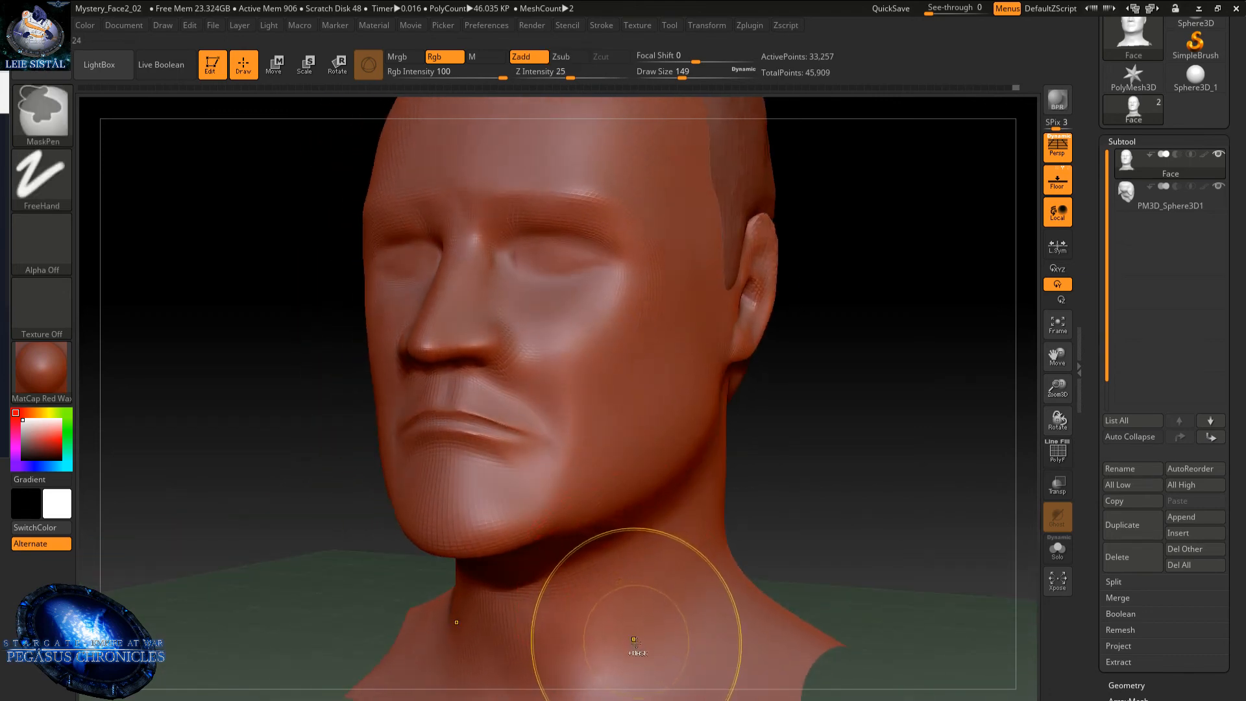
- Adjust the front of the neck base with a short Move brush stroke at draw size 149
{"action": "mouse_move", "coordinate": [600, 529]}
{"action": "right_mouse_down"}
{"action": "mouse_move", "coordinate": [626, 505]}
{"action": "mouse_move", "coordinate": [599, 519]}
{"action": "mouse_move", "coordinate": [614, 429]}
{"action": "right_mouse_up"}
{"action": "right_click_drag", "start_coordinate": [620, 506], "coordinate": [612, 373], "text": "ctrl"}
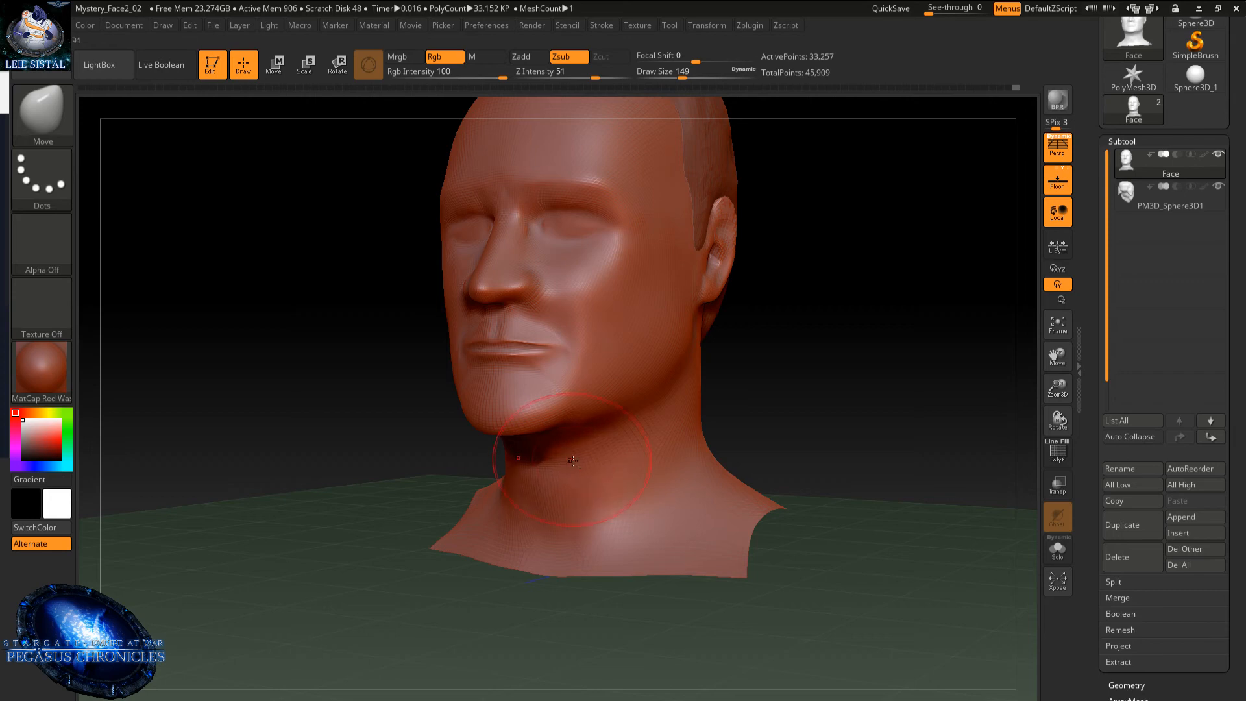
{"action": "mouse_move", "coordinate": [573, 460]}
{"action": "right_mouse_down"}
{"action": "mouse_move", "coordinate": [593, 392]}
{"action": "mouse_move", "coordinate": [532, 456]}
{"action": "right_mouse_up"}
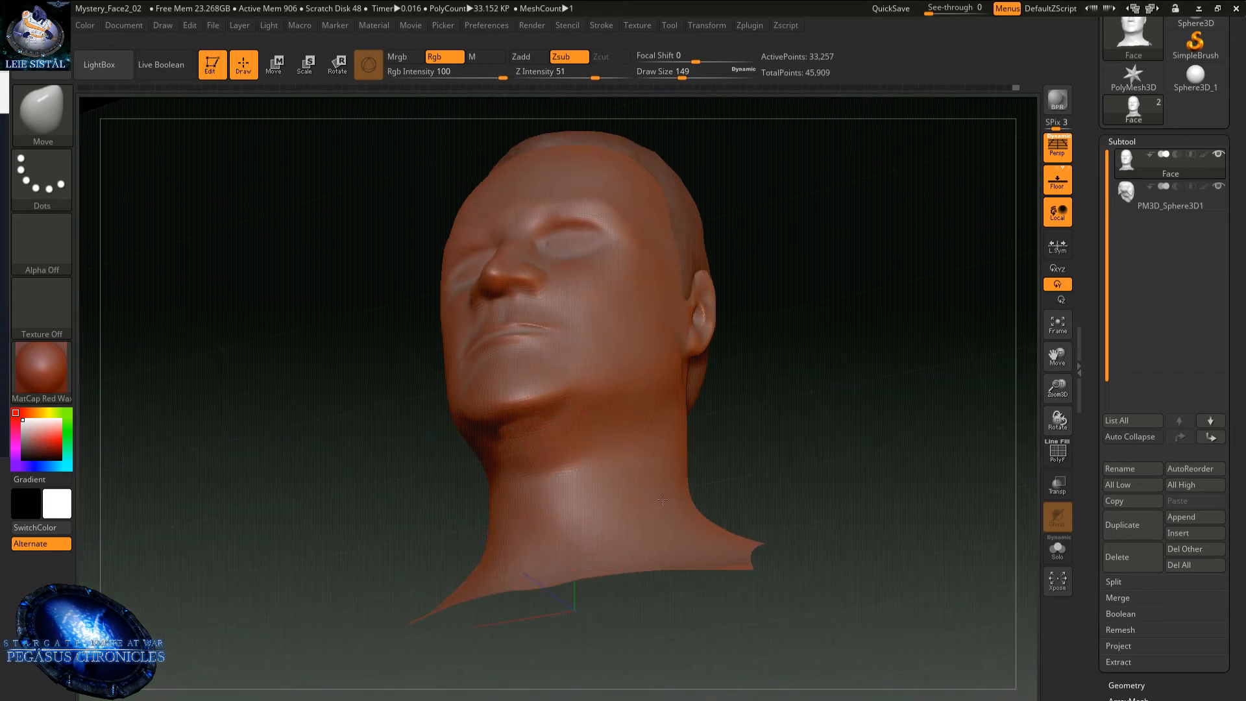
{"action": "right_click_drag", "start_coordinate": [662, 499], "coordinate": [656, 567]}
{"action": "mouse_move", "coordinate": [689, 447]}
{"action": "right_mouse_down"}
{"action": "mouse_move", "coordinate": [696, 462]}
{"action": "mouse_move", "coordinate": [586, 447]}
{"action": "right_mouse_up"}
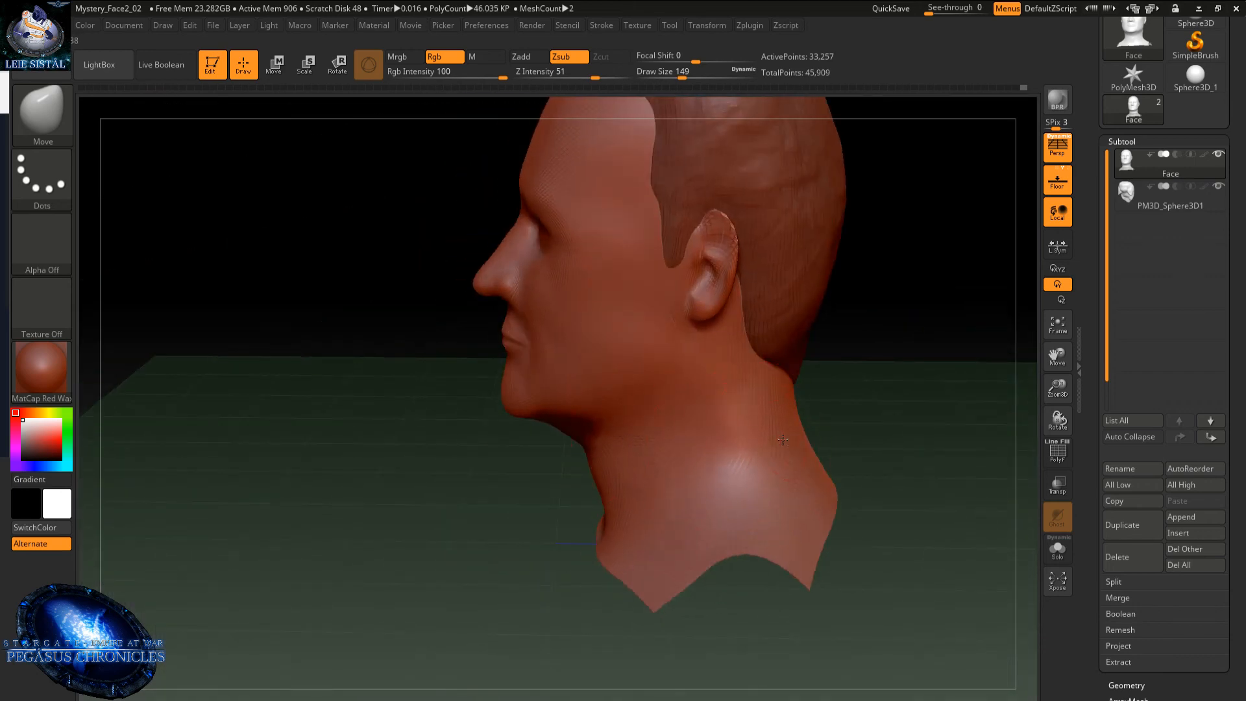
{"action": "right_click_drag", "start_coordinate": [947, 447], "coordinate": [871, 466]}
{"action": "right_click_drag", "start_coordinate": [727, 454], "coordinate": [908, 440]}
{"action": "right_click_drag", "start_coordinate": [702, 495], "coordinate": [781, 470]}
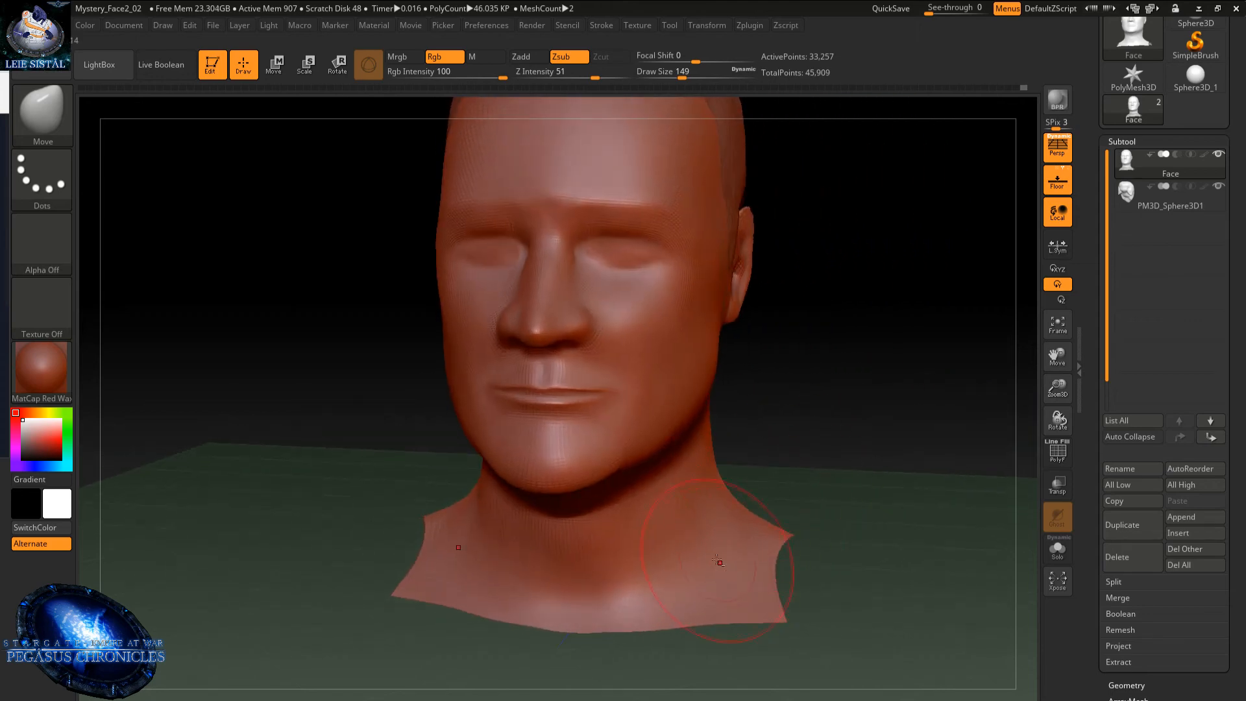
{"action": "left_click_drag", "start_coordinate": [598, 587], "coordinate": [587, 591]}
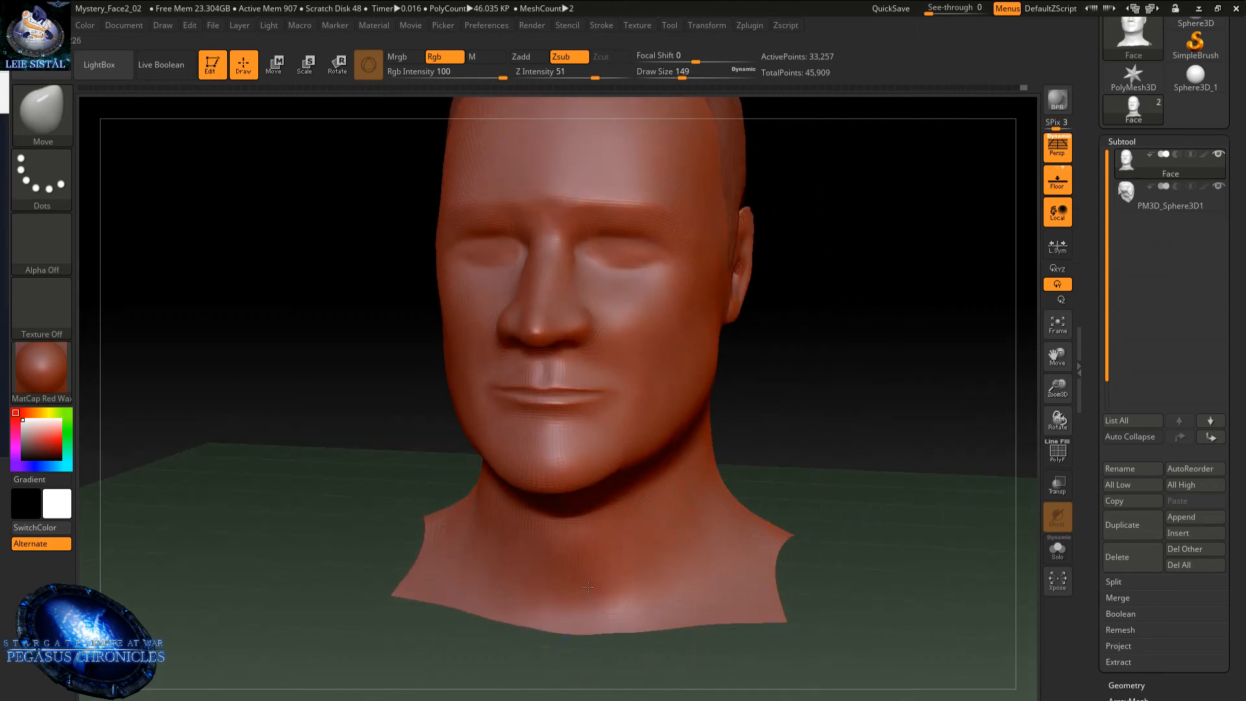
{"action": "mouse_move", "coordinate": [604, 595]}
{"action": "right_mouse_down"}
{"action": "mouse_move", "coordinate": [665, 575]}
{"action": "mouse_move", "coordinate": [665, 550]}
{"action": "mouse_move", "coordinate": [628, 541]}
{"action": "mouse_move", "coordinate": [667, 536]}
{"action": "right_mouse_up"}
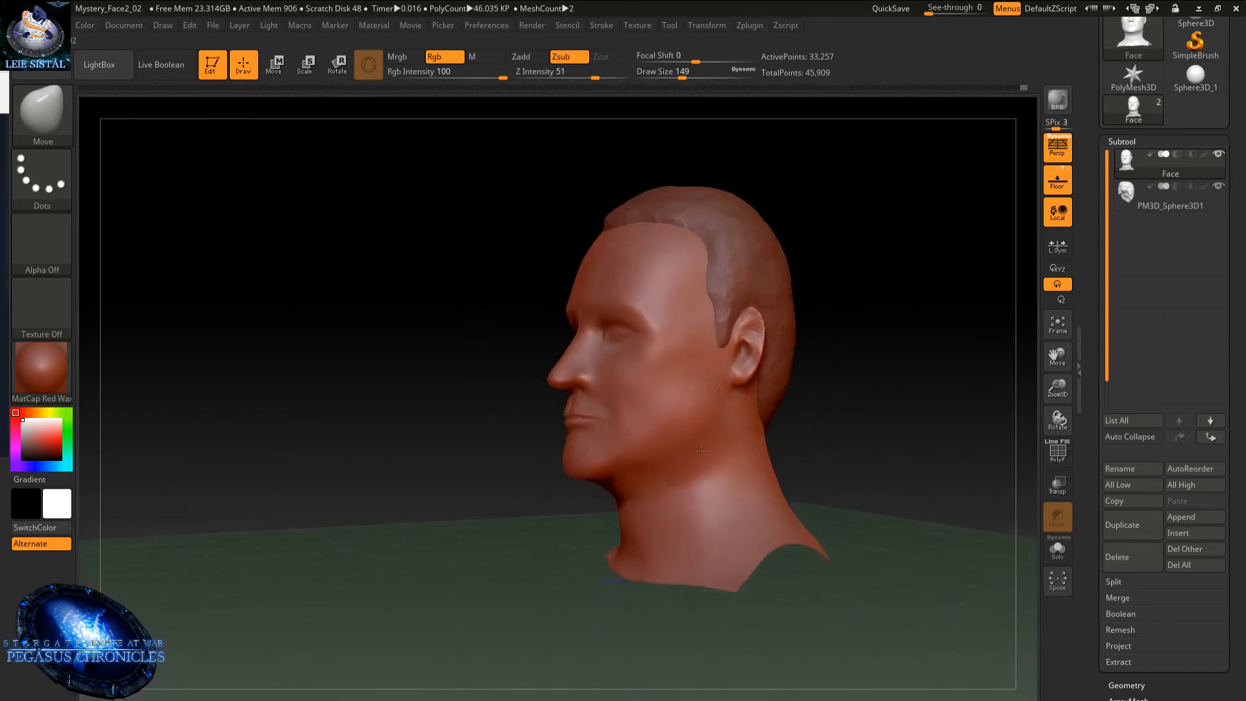
- Set the Move brush draw size to 74, pull the outer part of the eyelid slightly downward, and smooth the area
{"action": "mouse_move", "coordinate": [701, 454]}
{"action": "right_mouse_down"}
{"action": "mouse_move", "coordinate": [736, 448]}
{"action": "mouse_move", "coordinate": [756, 427]}
{"action": "mouse_move", "coordinate": [723, 454]}
{"action": "mouse_move", "coordinate": [717, 437]}
{"action": "right_mouse_up"}
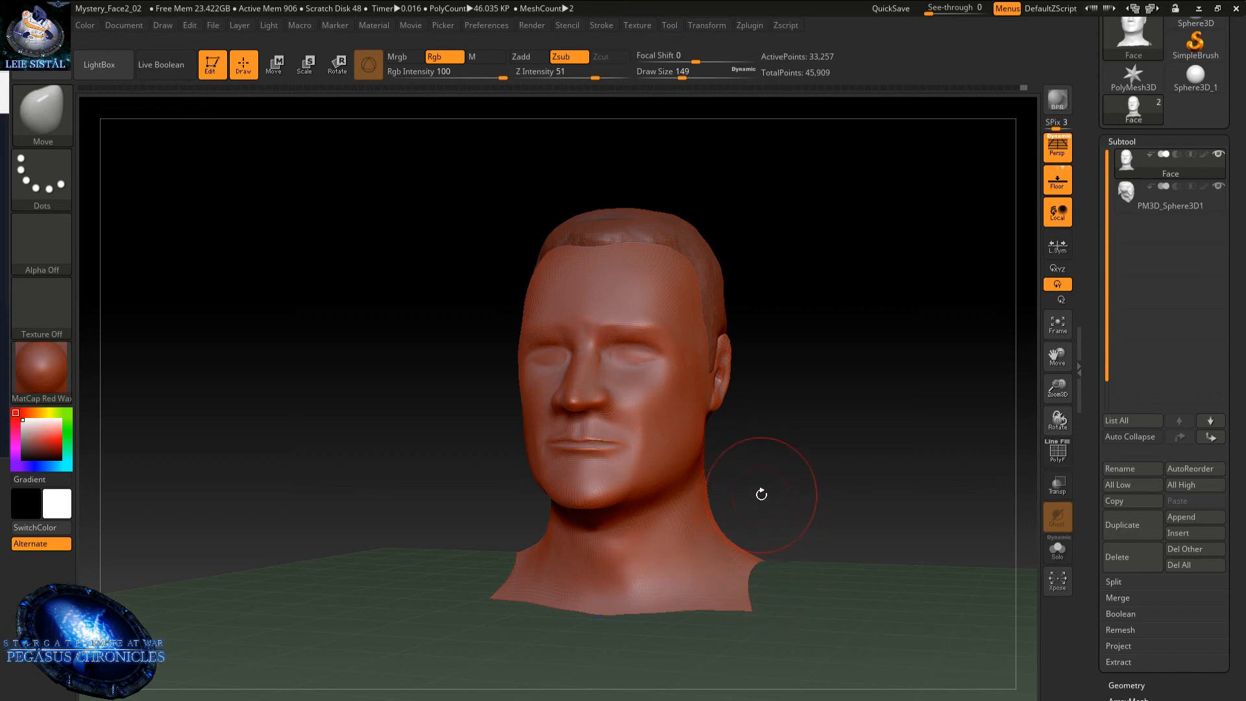
{"action": "mouse_move", "coordinate": [773, 327]}
{"action": "right_mouse_down", "text": "ctrl"}
{"action": "mouse_move", "coordinate": [726, 364]}
{"action": "mouse_move", "coordinate": [708, 445]}
{"action": "right_mouse_up", "text": "ctrl"}
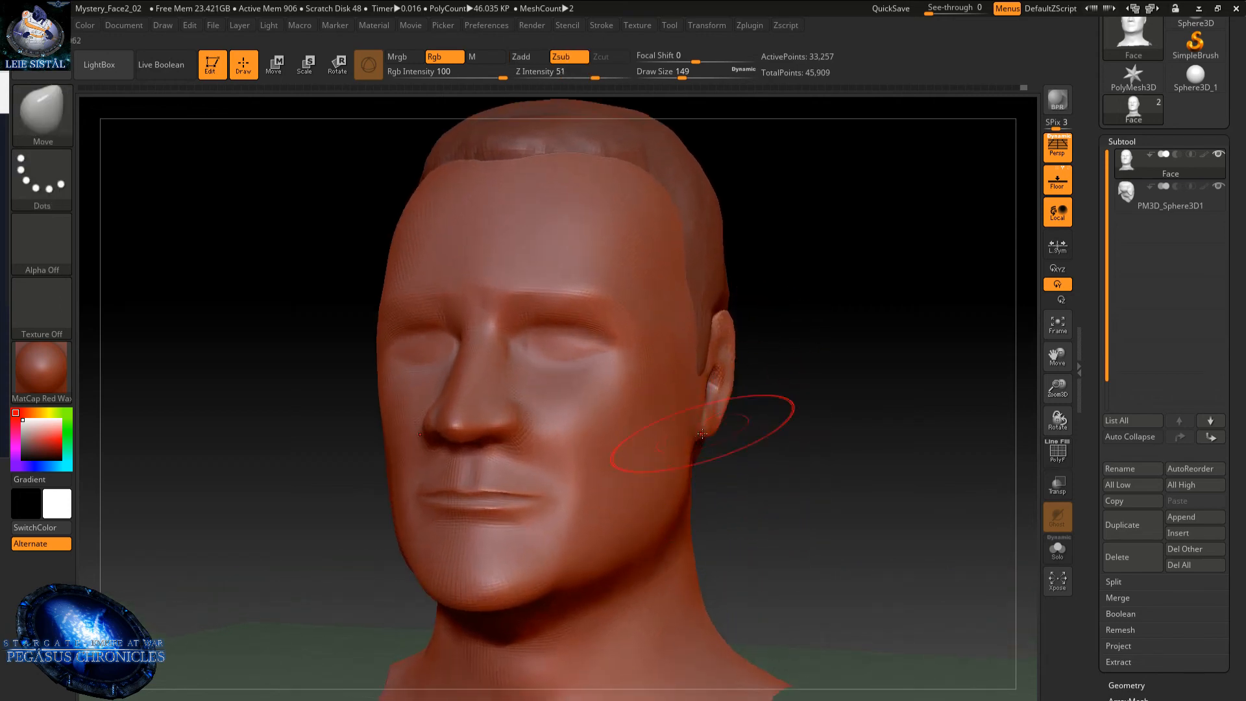
{"action": "right_click_drag", "start_coordinate": [539, 319], "coordinate": [476, 415], "text": "ctrl"}
{"action": "key", "text": "space"}
{"action": "mouse_move", "coordinate": [510, 342]}
{"action": "left_mouse_down"}
{"action": "mouse_move", "coordinate": [496, 345]}
{"action": "mouse_move", "coordinate": [519, 351]}
{"action": "left_mouse_up"}
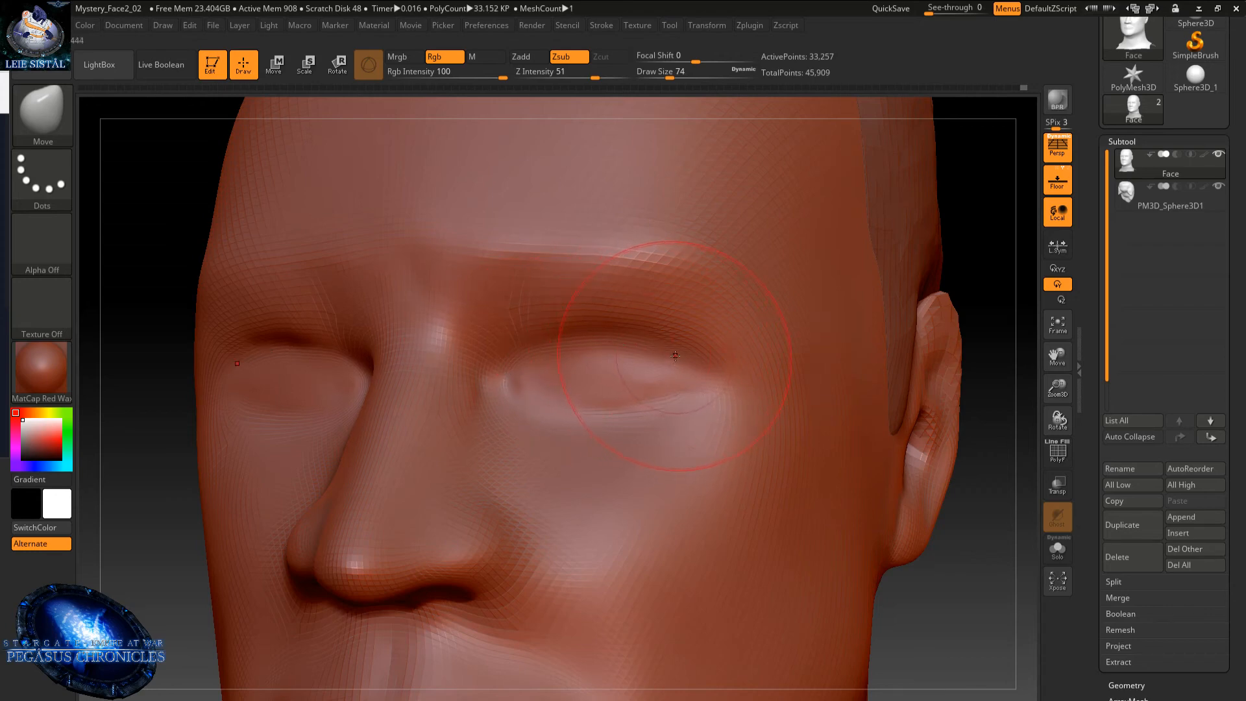
{"action": "left_click_drag", "start_coordinate": [678, 357], "coordinate": [684, 363]}
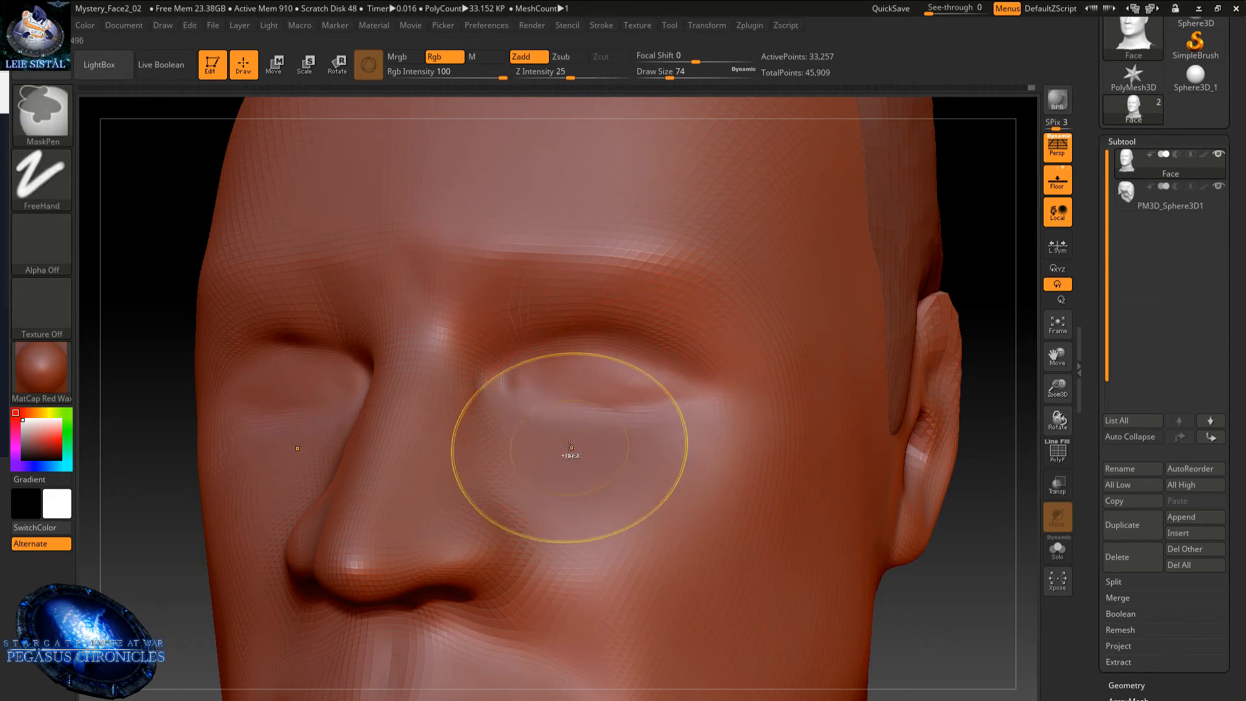
{"action": "right_click_drag", "start_coordinate": [573, 444], "coordinate": [582, 344], "text": "ctrl"}
{"action": "left_click_drag", "start_coordinate": [595, 420], "coordinate": [626, 420], "text": "shift"}
{"action": "right_click_drag", "start_coordinate": [579, 439], "coordinate": [576, 344], "text": "alt"}
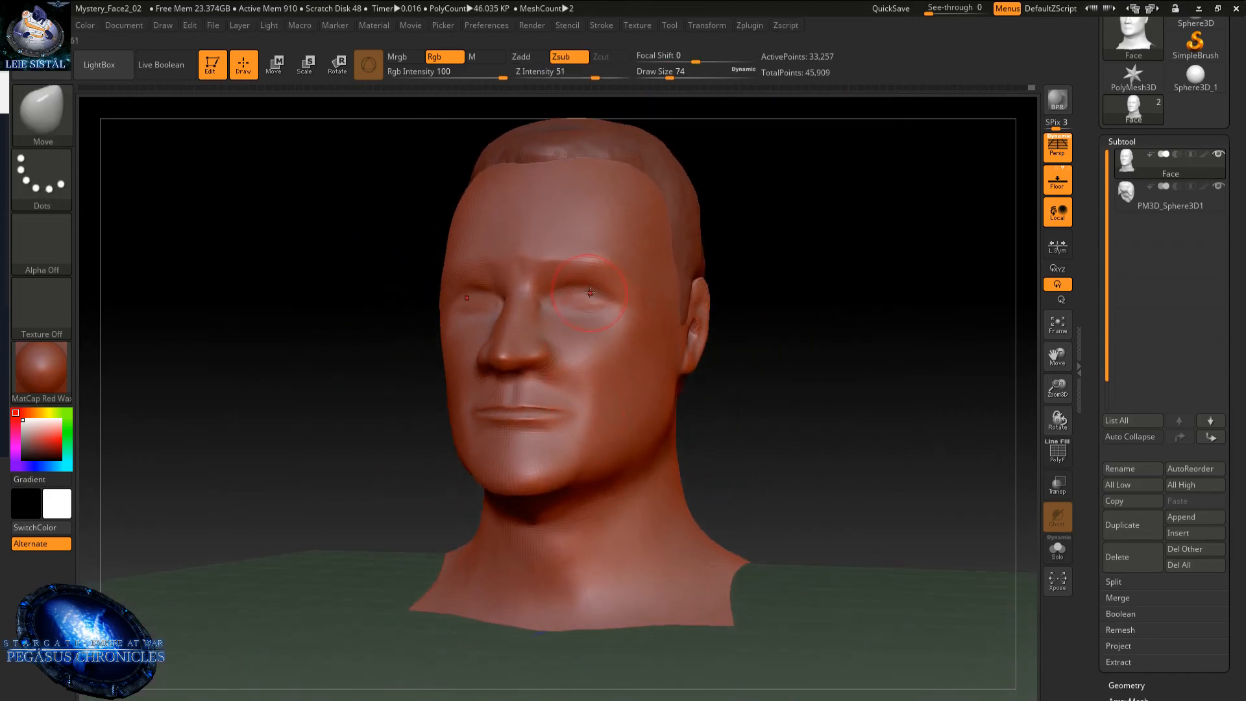
- Set the Move brush draw size to 35, then reshape and smooth the inner eye corner and lower eyelid
{"action": "mouse_move", "coordinate": [590, 293]}
{"action": "right_mouse_down", "text": "ctrl"}
{"action": "mouse_move", "coordinate": [510, 328]}
{"action": "mouse_move", "coordinate": [495, 297]}
{"action": "right_mouse_up", "text": "ctrl"}
{"action": "key", "text": "space"}
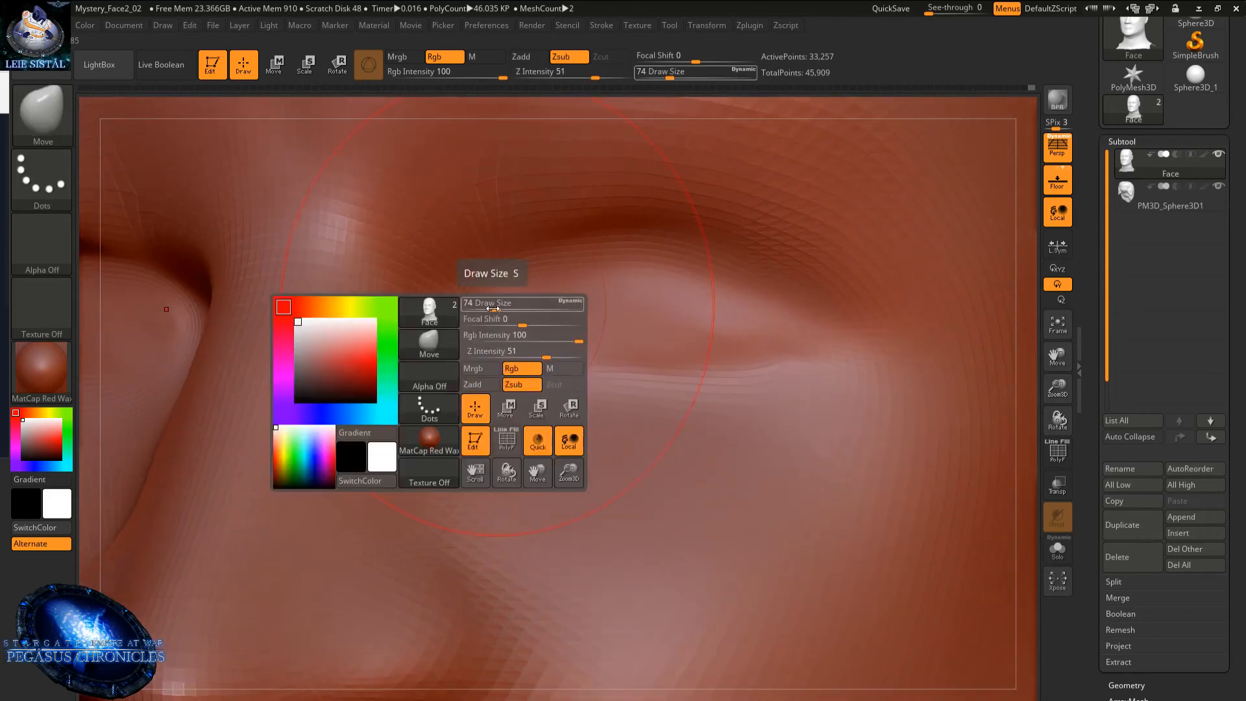
{"action": "left_click_drag", "start_coordinate": [494, 309], "coordinate": [484, 309]}
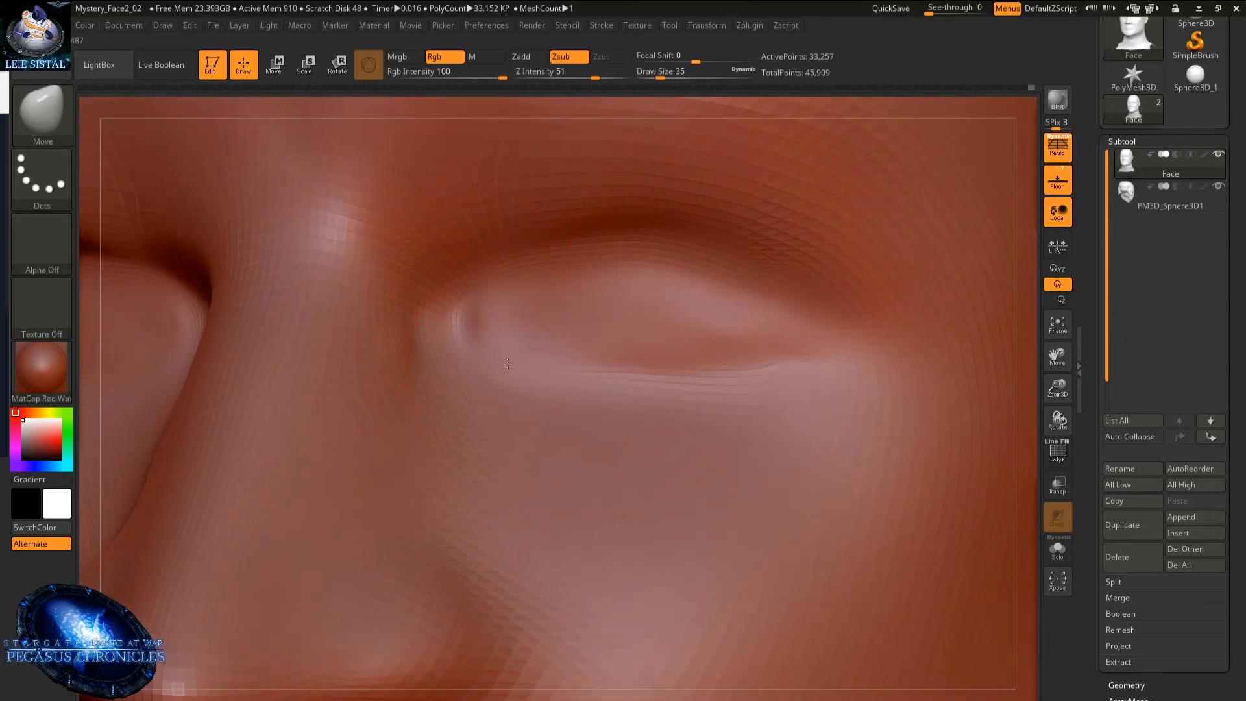
{"action": "key", "text": "shift"}
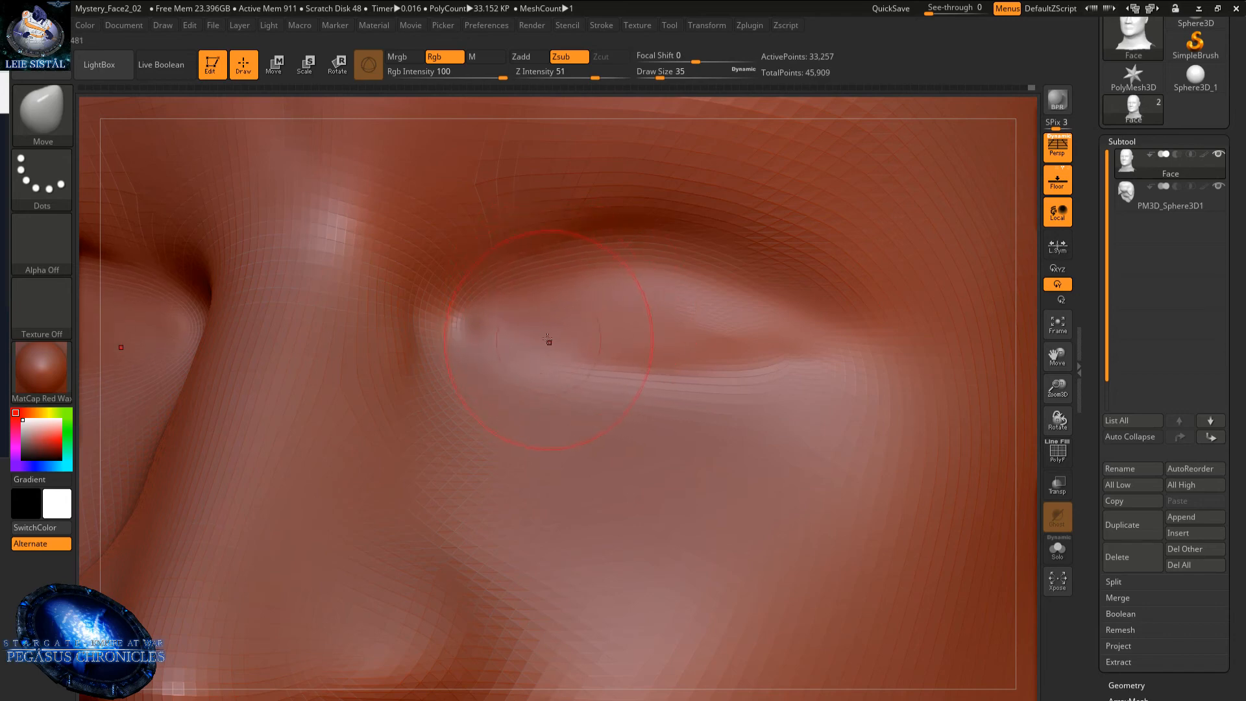
{"action": "left_click_drag", "start_coordinate": [549, 359], "coordinate": [547, 363]}
{"action": "key", "text": "shift"}
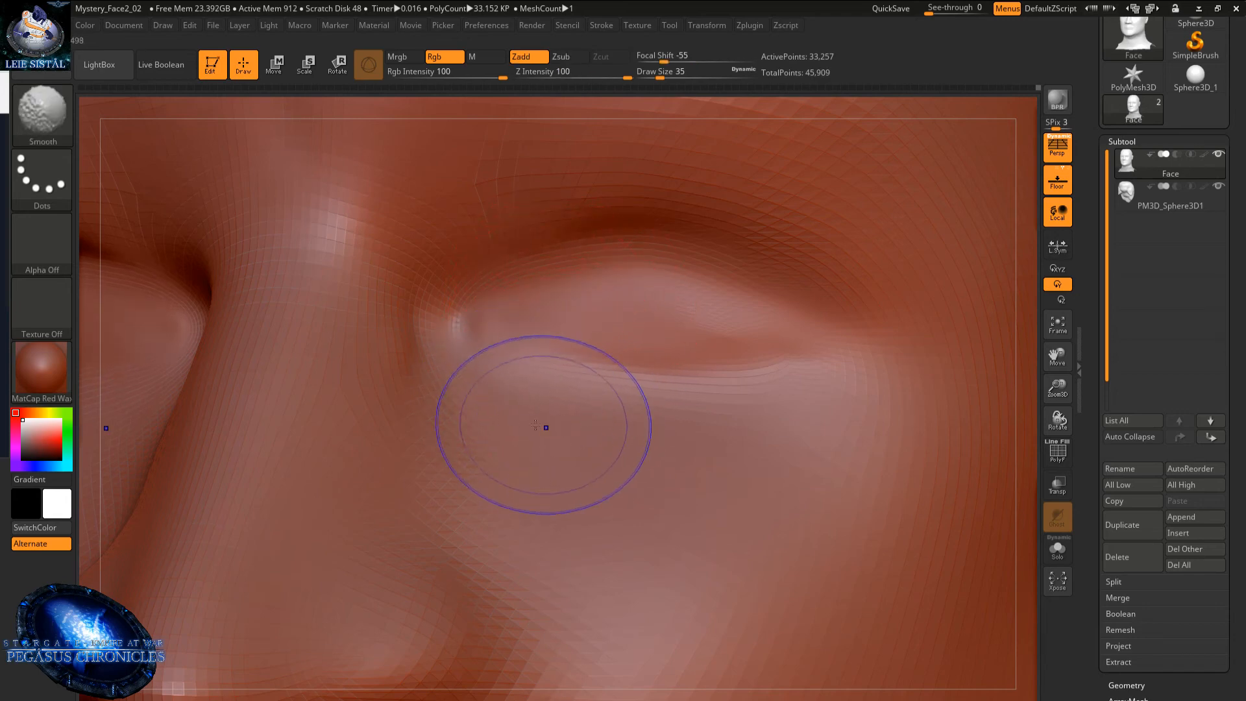
{"action": "left_click_drag", "start_coordinate": [570, 437], "coordinate": [588, 484], "text": "shift"}
{"action": "mouse_move", "coordinate": [522, 469]}
{"action": "right_mouse_down", "text": "ctrl"}
{"action": "mouse_move", "coordinate": [522, 406]}
{"action": "mouse_move", "coordinate": [551, 305]}
{"action": "mouse_move", "coordinate": [594, 311]}
{"action": "mouse_move", "coordinate": [477, 454]}
{"action": "mouse_move", "coordinate": [454, 379]}
{"action": "mouse_move", "coordinate": [526, 401]}
{"action": "mouse_move", "coordinate": [535, 379]}
{"action": "right_mouse_up", "text": "ctrl"}
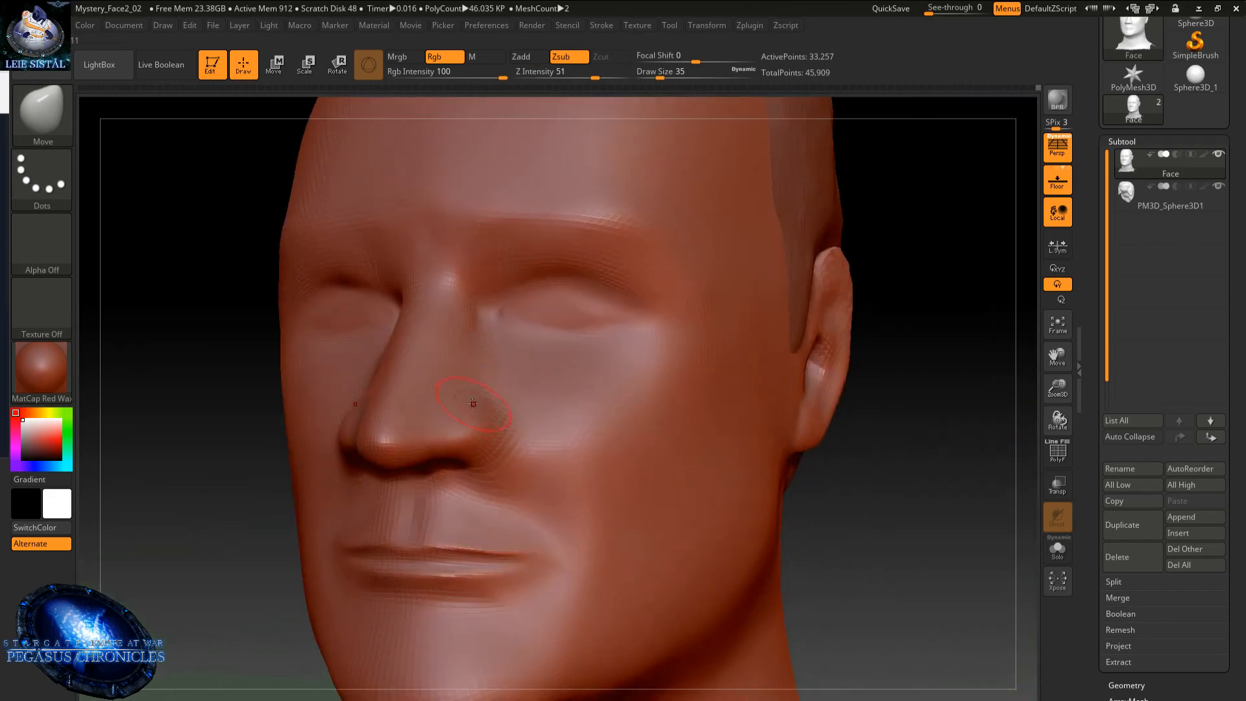
- Try reshaping the underside of the nostril with the Move brush and undo the latest strokes
{"action": "mouse_move", "coordinate": [473, 404]}
{"action": "right_mouse_down", "text": "ctrl"}
{"action": "mouse_move", "coordinate": [512, 464]}
{"action": "mouse_move", "coordinate": [385, 354]}
{"action": "right_mouse_up", "text": "ctrl"}
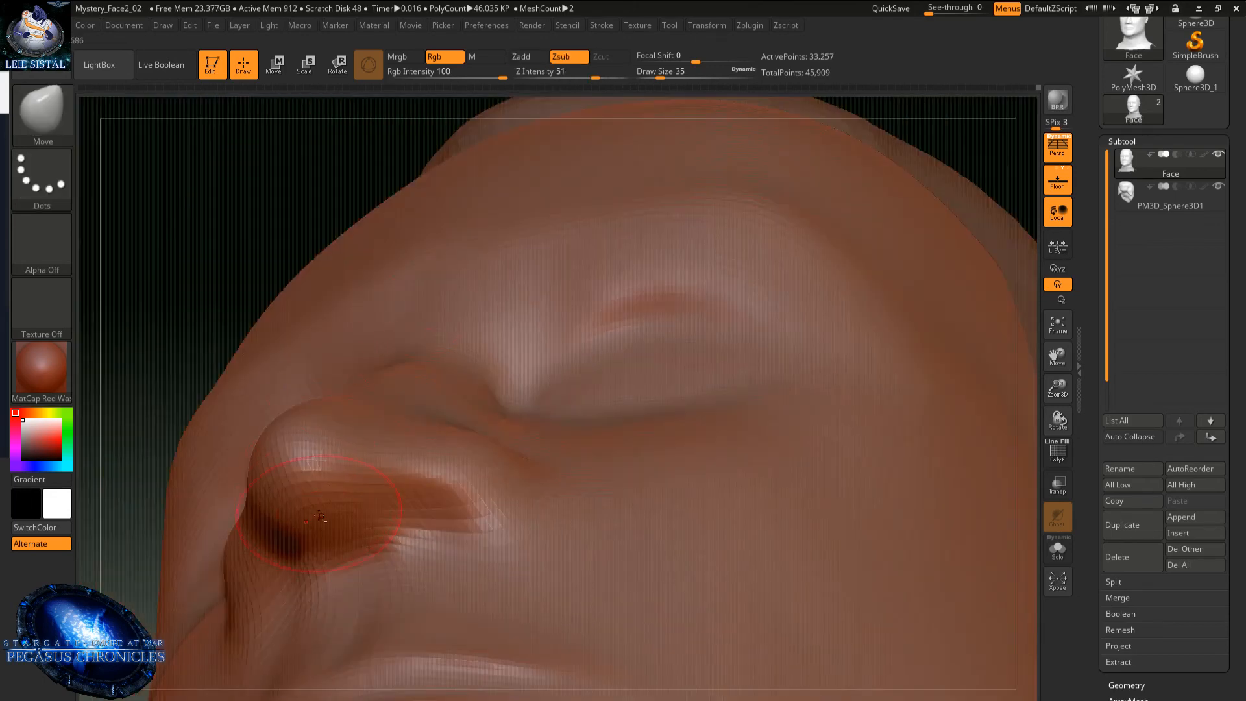
{"action": "left_click_drag", "start_coordinate": [333, 527], "coordinate": [327, 501]}
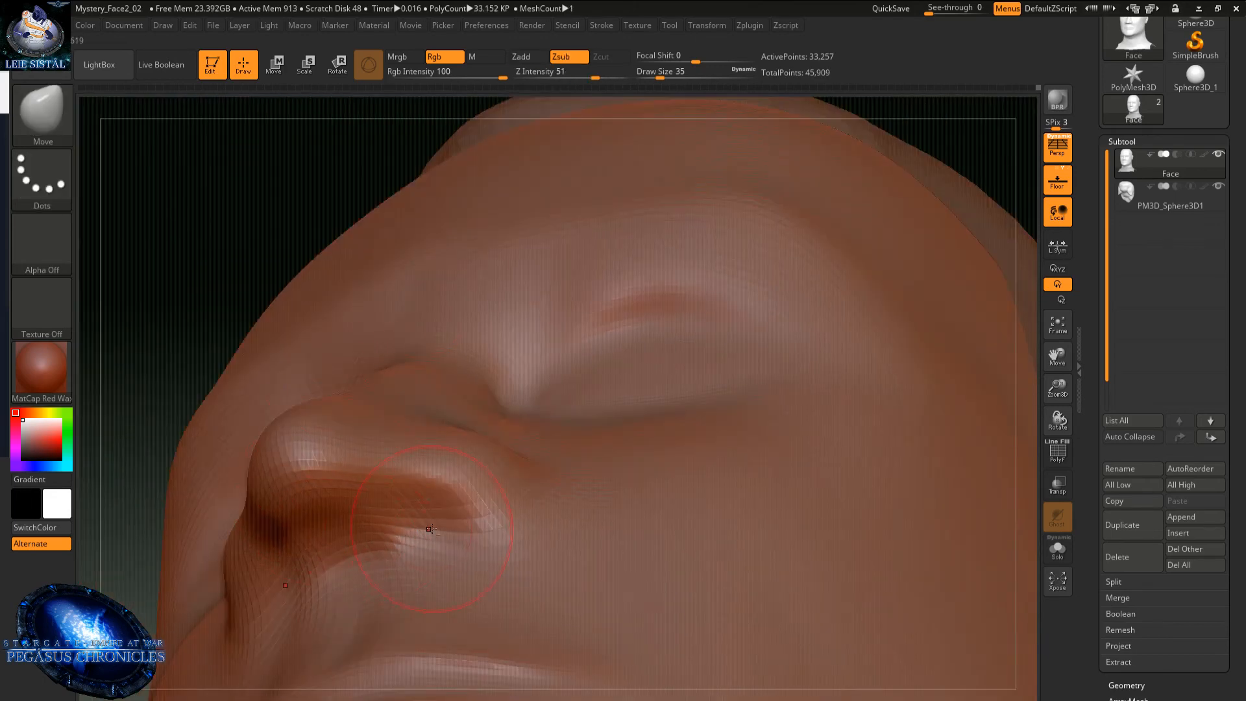
{"action": "left_click_drag", "start_coordinate": [428, 528], "coordinate": [413, 530]}
{"action": "key", "text": "ctrl+z"}
{"action": "key", "text": "ctrl+z"}
{"action": "key", "text": "ctrl+z"}
{"action": "key", "text": "ctrl+z"}
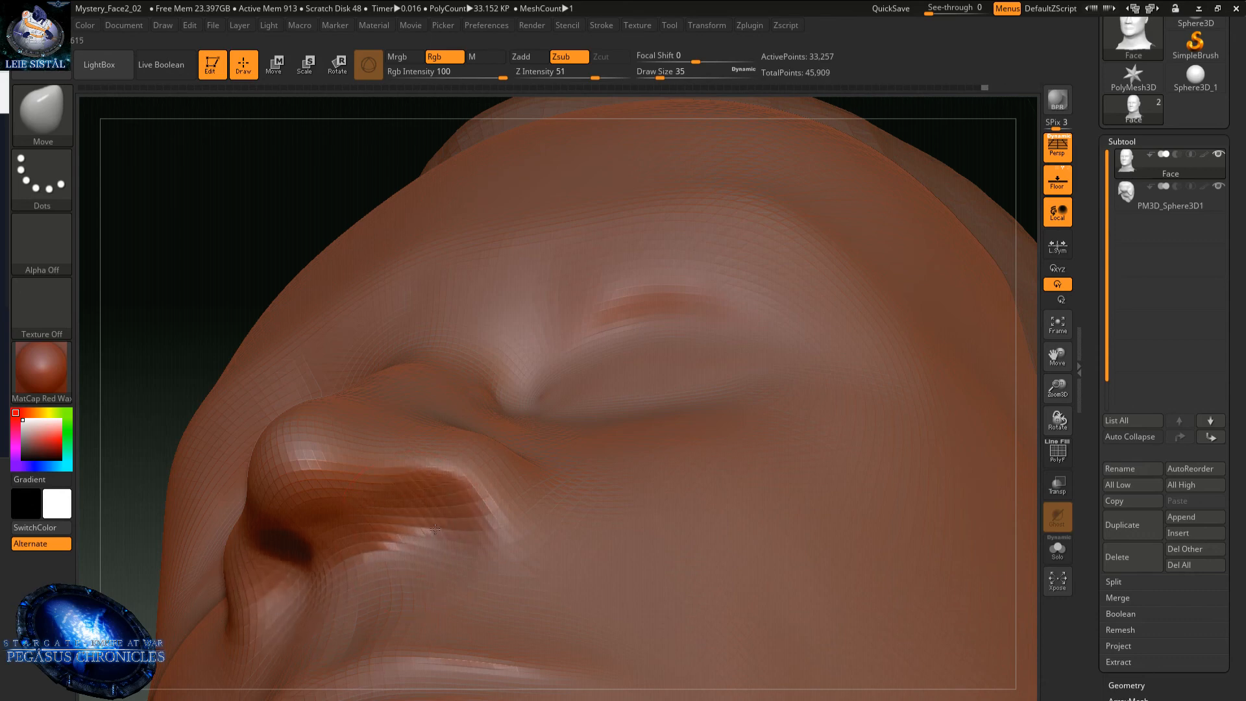
- Examine the nose, facial profile and overall head proportions from several angles
{"action": "right_click_drag", "start_coordinate": [448, 524], "coordinate": [675, 610]}
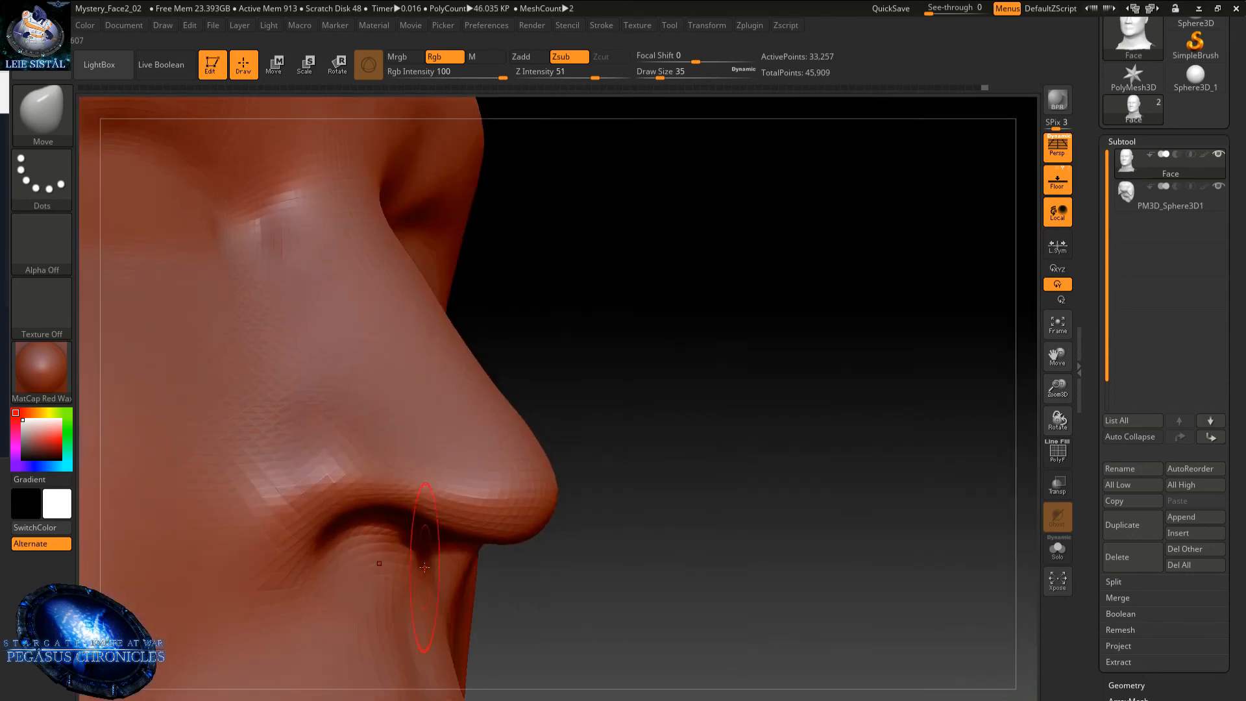
{"action": "right_click_drag", "start_coordinate": [421, 548], "coordinate": [516, 400]}
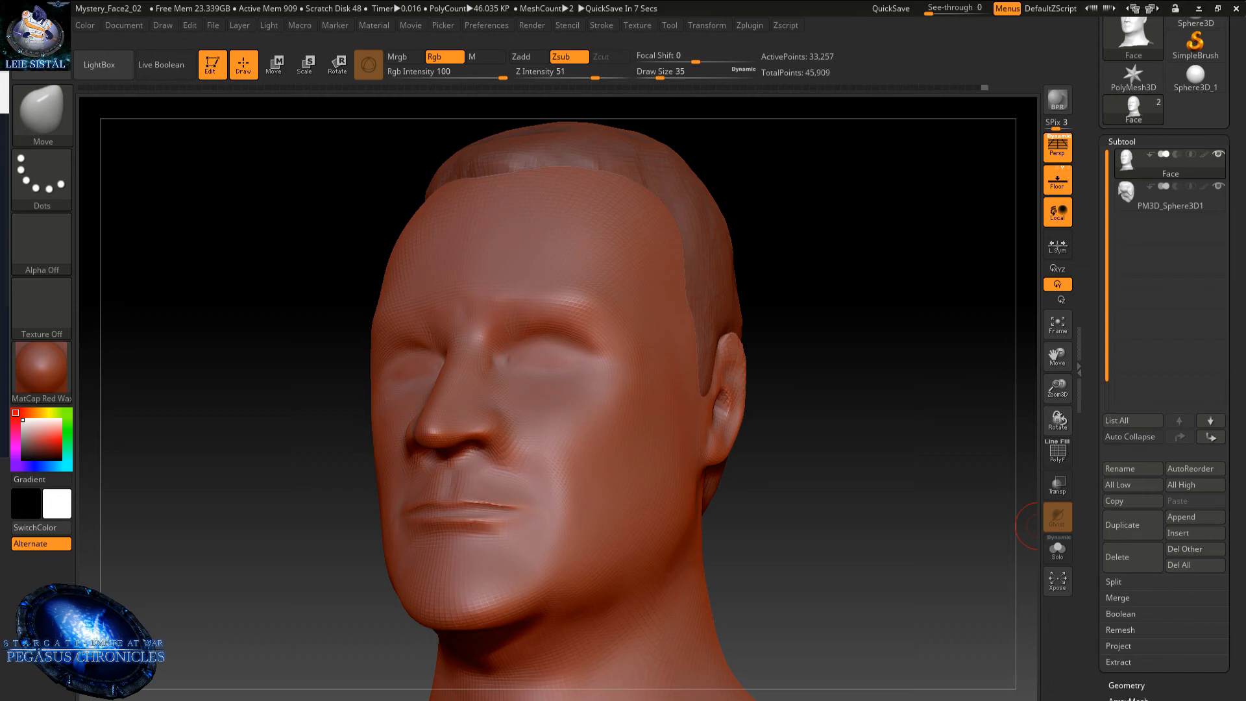
{"action": "mouse_move", "coordinate": [759, 547]}
{"action": "left_mouse_down"}
{"action": "mouse_move", "coordinate": [846, 567]}
{"action": "mouse_move", "coordinate": [745, 565]}
{"action": "mouse_move", "coordinate": [667, 458]}
{"action": "left_mouse_up"}
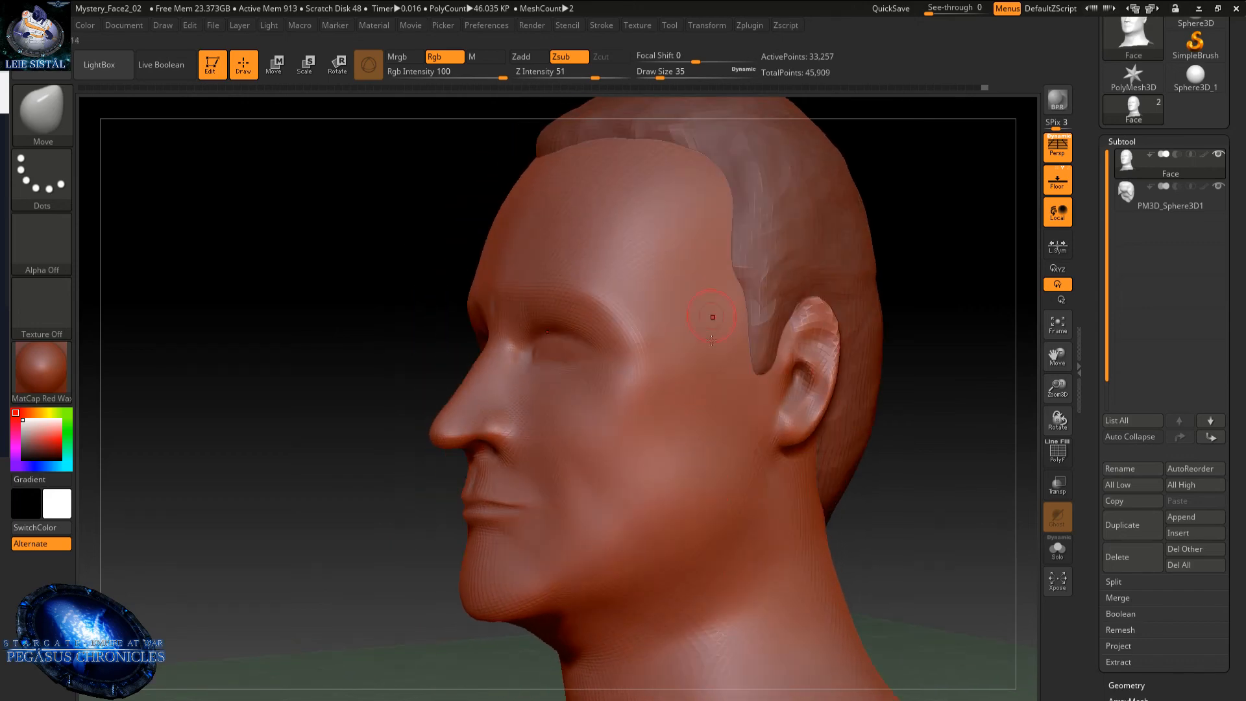
{"action": "right_click_drag", "start_coordinate": [658, 487], "coordinate": [710, 333], "text": "alt"}
{"action": "right_click_drag", "start_coordinate": [643, 399], "coordinate": [609, 429]}
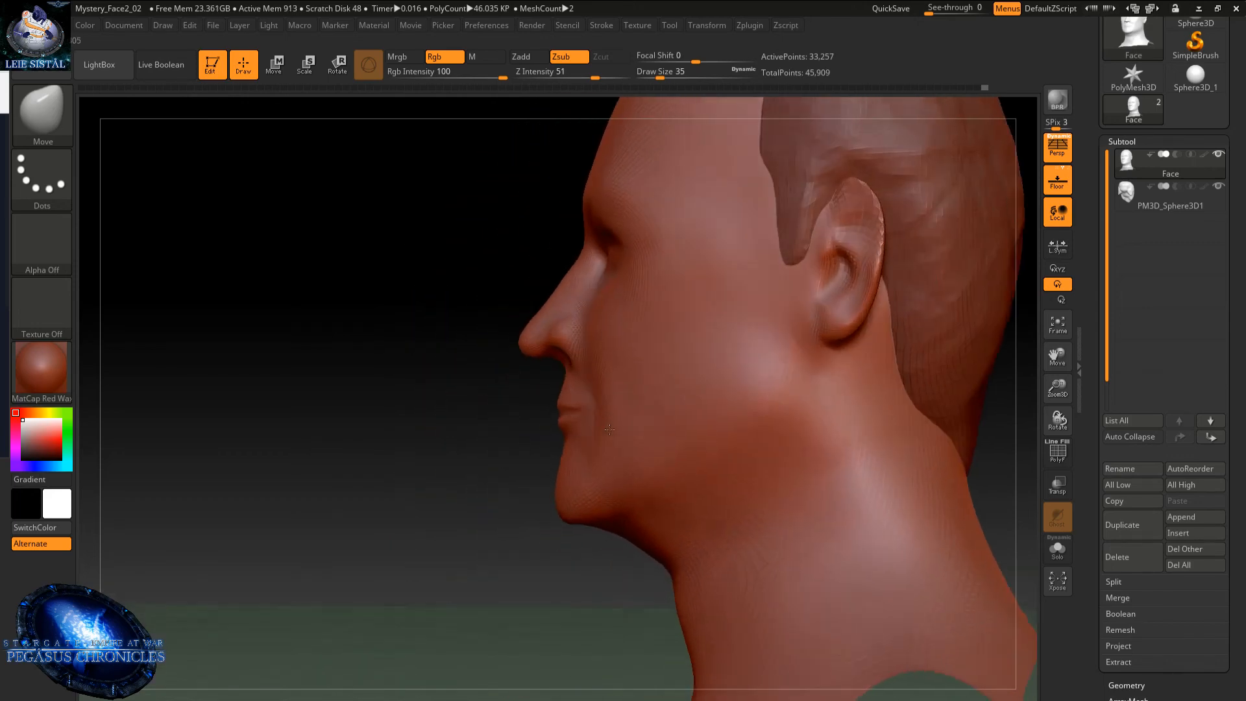
{"action": "left_click_drag", "start_coordinate": [609, 429], "coordinate": [690, 452]}
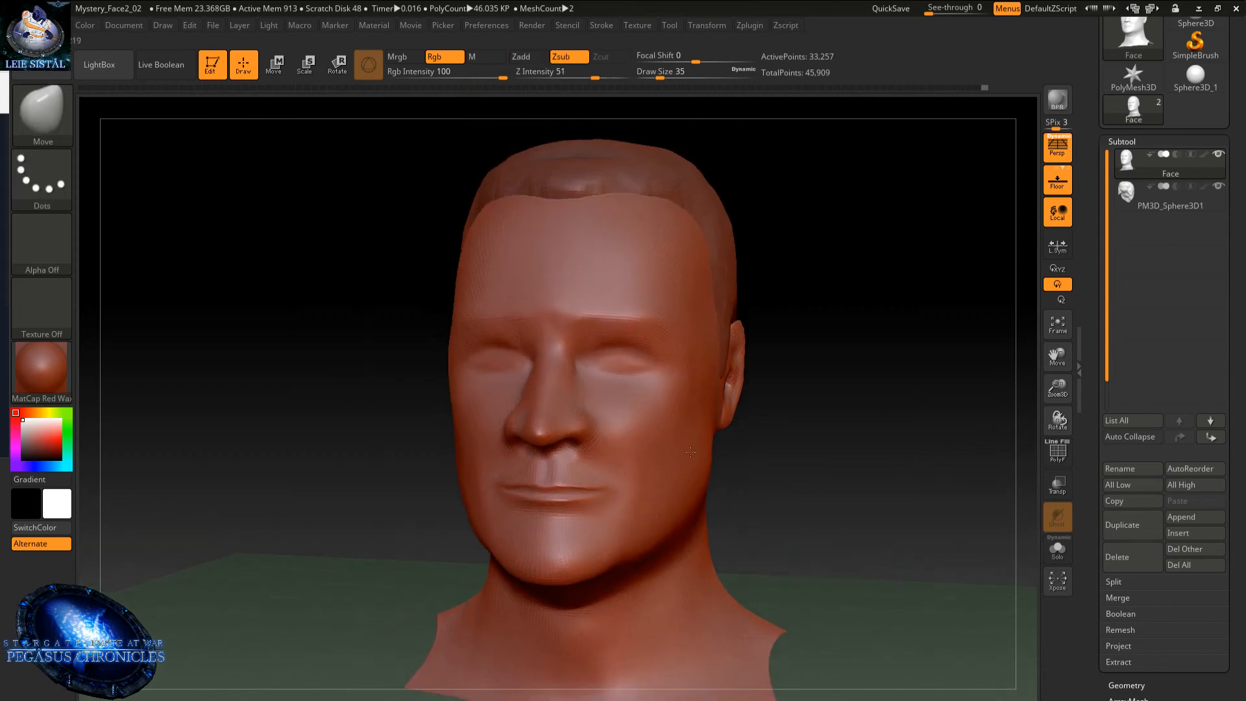
{"action": "right_click_drag", "start_coordinate": [691, 452], "coordinate": [723, 407]}
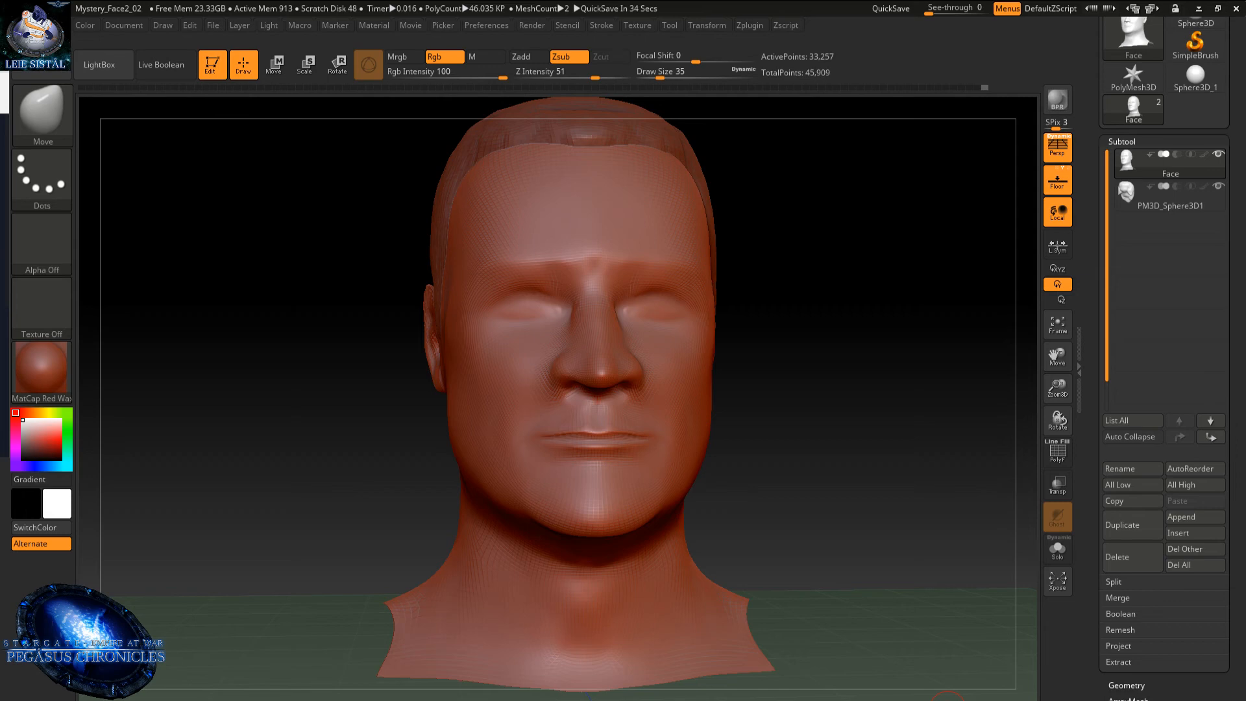
{"action": "mouse_move", "coordinate": [787, 333]}
{"action": "left_mouse_down"}
{"action": "mouse_move", "coordinate": [784, 292]}
{"action": "mouse_move", "coordinate": [731, 270]}
{"action": "left_mouse_up"}
- Reshape the area where the base of the nose meets the upper lip with the Move brush at draw size 35
{"action": "mouse_move", "coordinate": [544, 338]}
{"action": "right_mouse_down", "text": "ctrl"}
{"action": "mouse_move", "coordinate": [573, 395]}
{"action": "mouse_move", "coordinate": [573, 328]}
{"action": "mouse_move", "coordinate": [489, 392]}
{"action": "right_mouse_up", "text": "ctrl"}
{"action": "left_click_drag", "start_coordinate": [581, 357], "coordinate": [583, 371]}
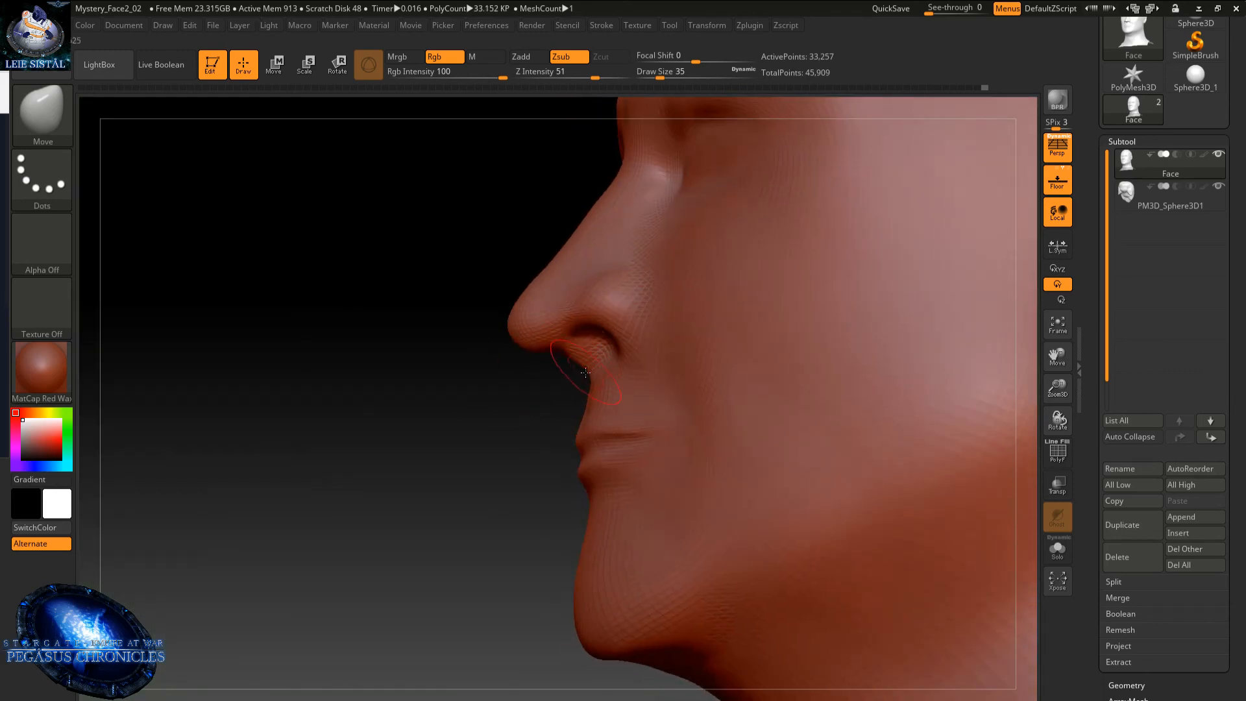
{"action": "mouse_move", "coordinate": [578, 376]}
{"action": "right_mouse_down"}
{"action": "mouse_move", "coordinate": [589, 394]}
{"action": "mouse_move", "coordinate": [564, 415]}
{"action": "mouse_move", "coordinate": [567, 453]}
{"action": "mouse_move", "coordinate": [751, 445]}
{"action": "mouse_move", "coordinate": [682, 439]}
{"action": "mouse_move", "coordinate": [566, 479]}
{"action": "mouse_move", "coordinate": [562, 434]}
{"action": "right_mouse_up"}
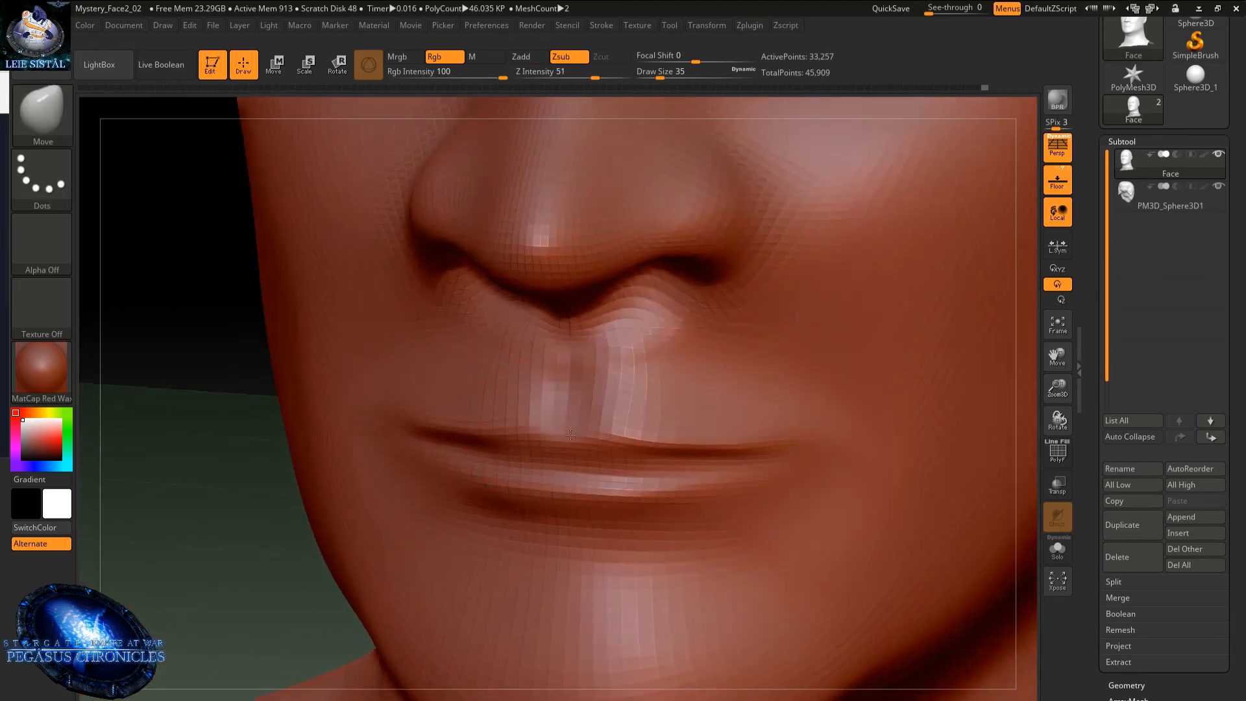
{"action": "right_click_drag", "start_coordinate": [569, 397], "coordinate": [640, 362]}
{"action": "right_click_drag", "start_coordinate": [611, 441], "coordinate": [554, 463]}
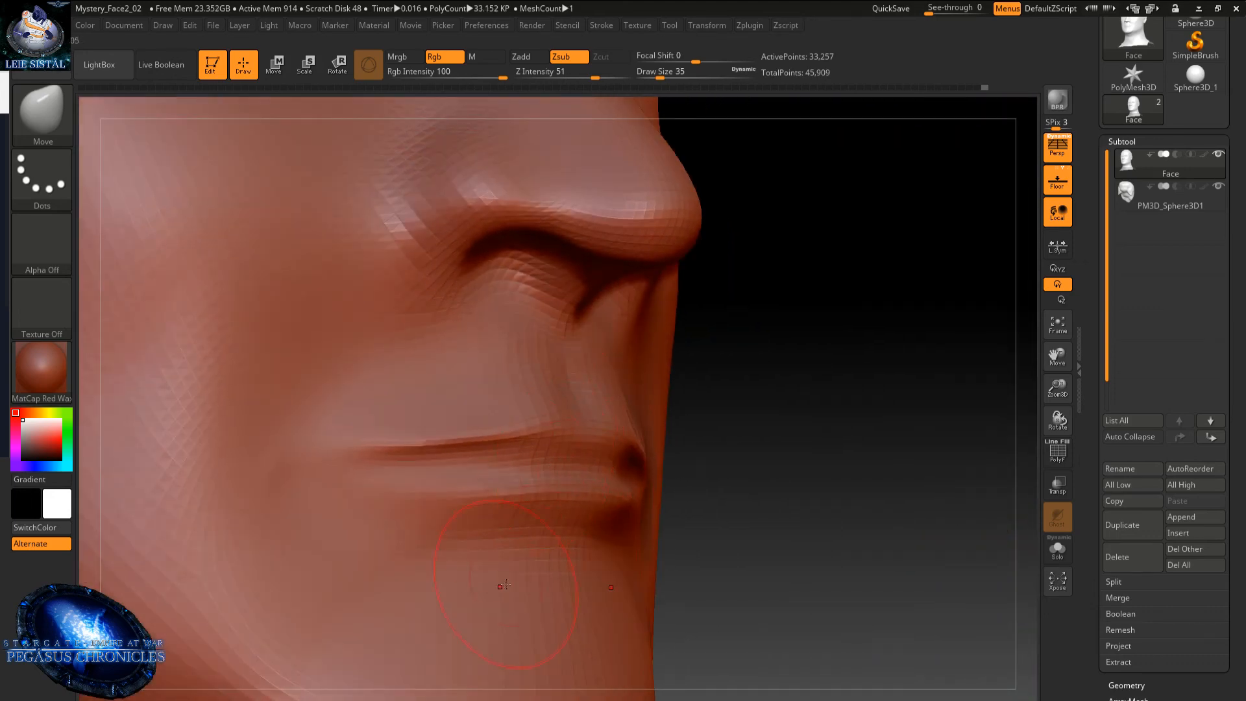
{"action": "mouse_move", "coordinate": [529, 389]}
{"action": "right_mouse_down"}
{"action": "mouse_move", "coordinate": [598, 414]}
{"action": "mouse_move", "coordinate": [565, 369]}
{"action": "mouse_move", "coordinate": [536, 292]}
{"action": "mouse_move", "coordinate": [508, 327]}
{"action": "mouse_move", "coordinate": [464, 328]}
{"action": "right_mouse_up"}
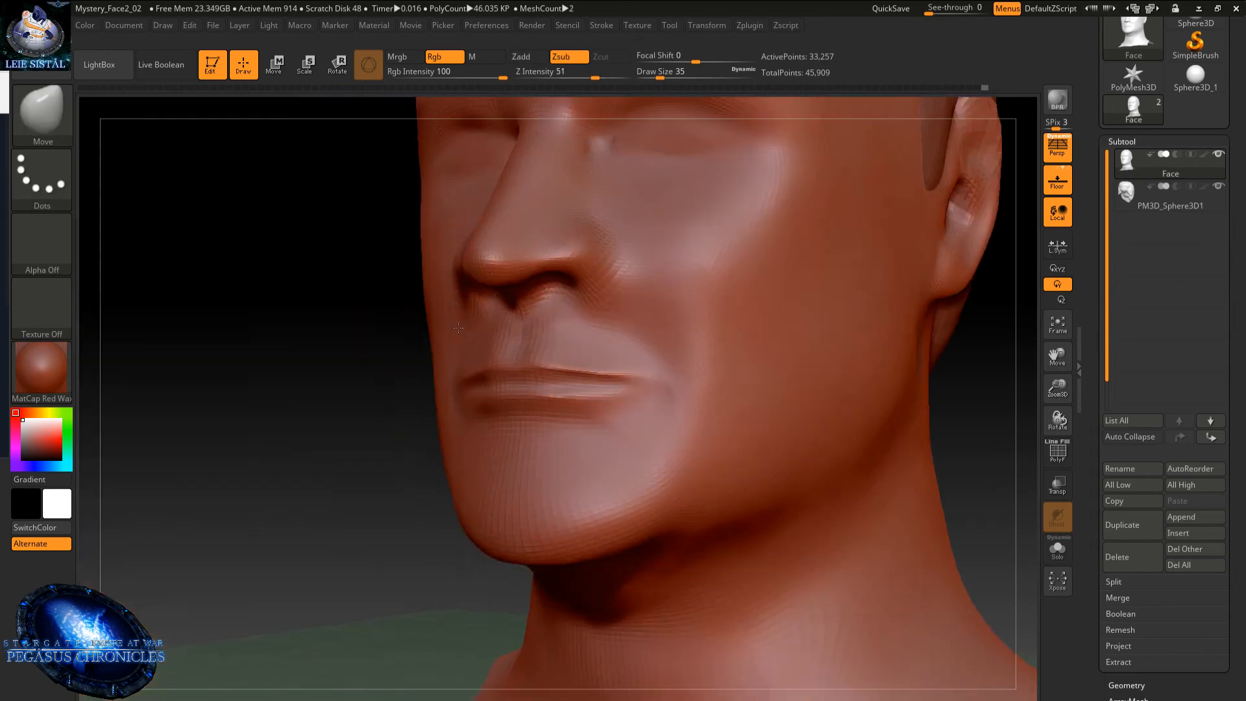
- Nudge the cheek crease beside the nostril wing inward with the Move brush
{"action": "right_click_drag", "start_coordinate": [628, 292], "coordinate": [593, 361], "text": "alt"}
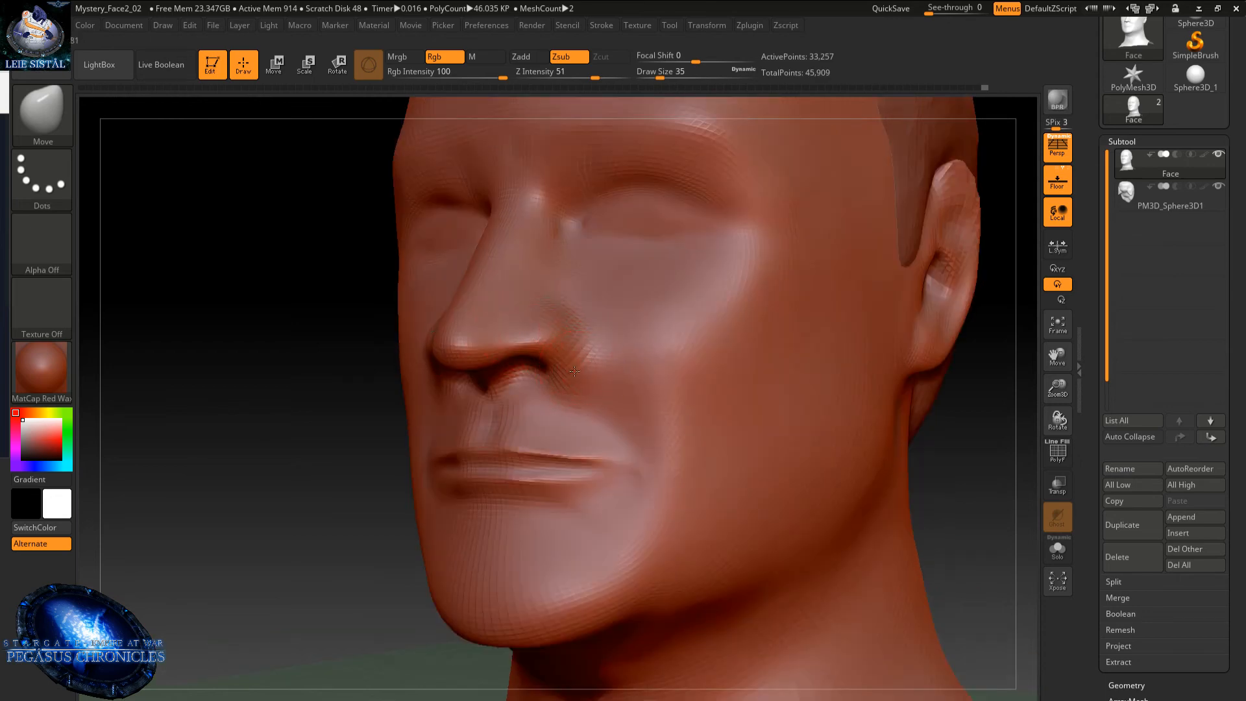
{"action": "left_click_drag", "start_coordinate": [584, 368], "coordinate": [570, 374]}
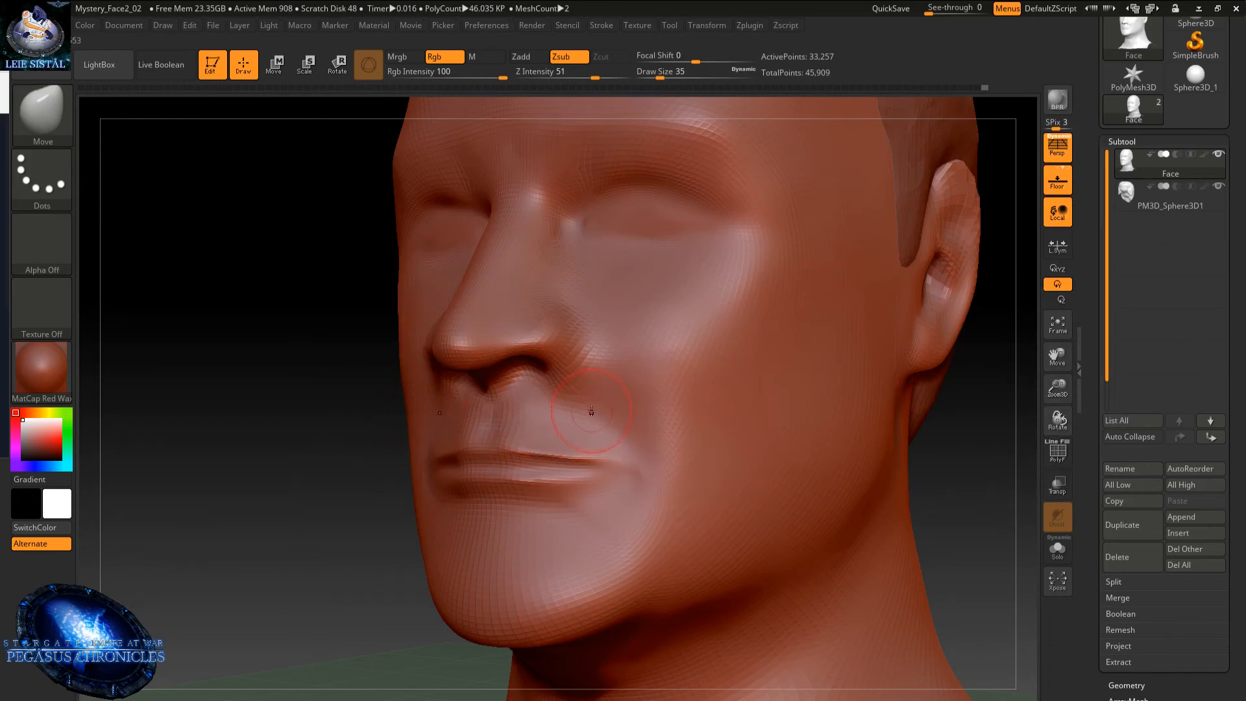
{"action": "right_click_drag", "start_coordinate": [563, 434], "coordinate": [568, 359], "text": "ctrl"}
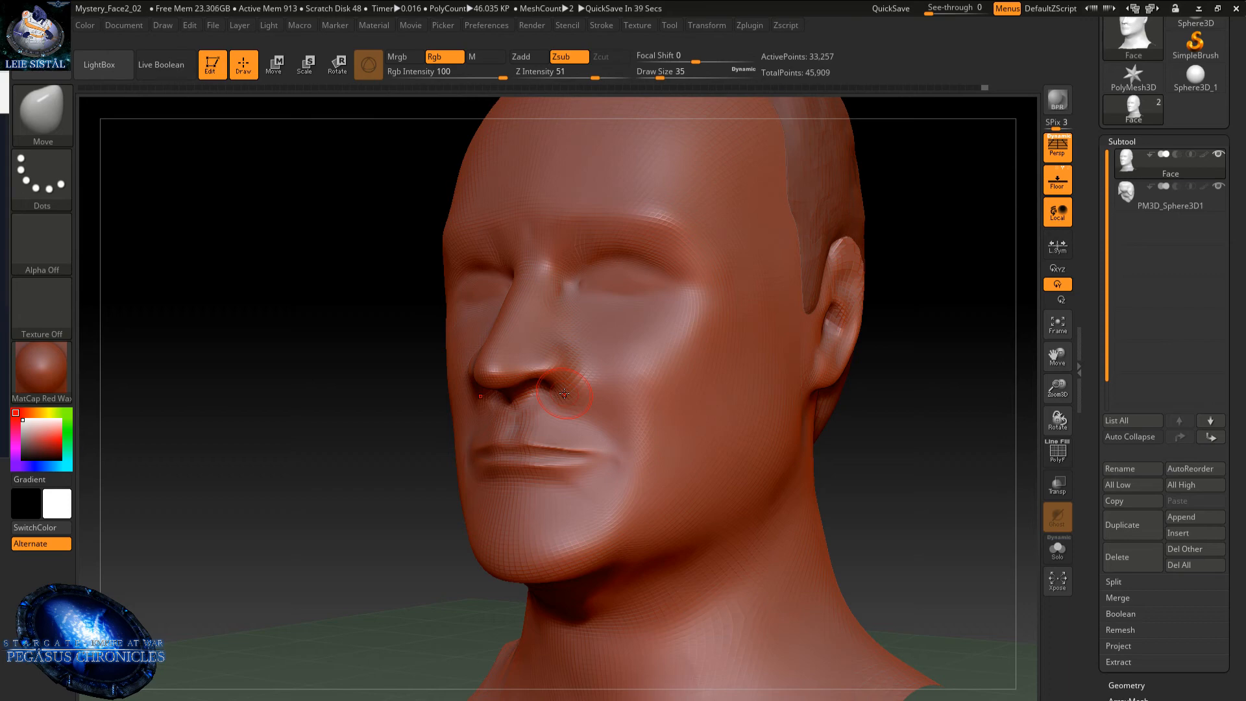
- Nudge the cheekbone beside the outer eye corner with the Move brush and smooth the cheek surface below it
{"action": "right_click_drag", "start_coordinate": [656, 319], "coordinate": [700, 301]}
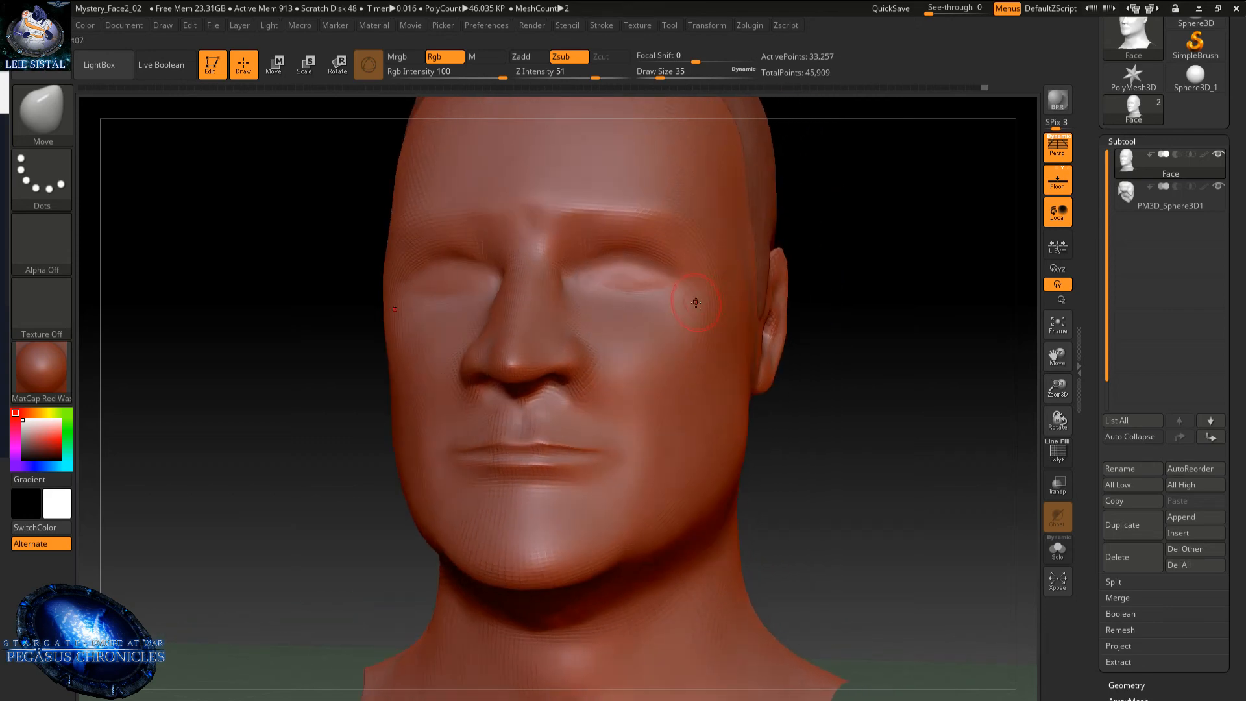
{"action": "left_click_drag", "start_coordinate": [696, 302], "coordinate": [700, 303]}
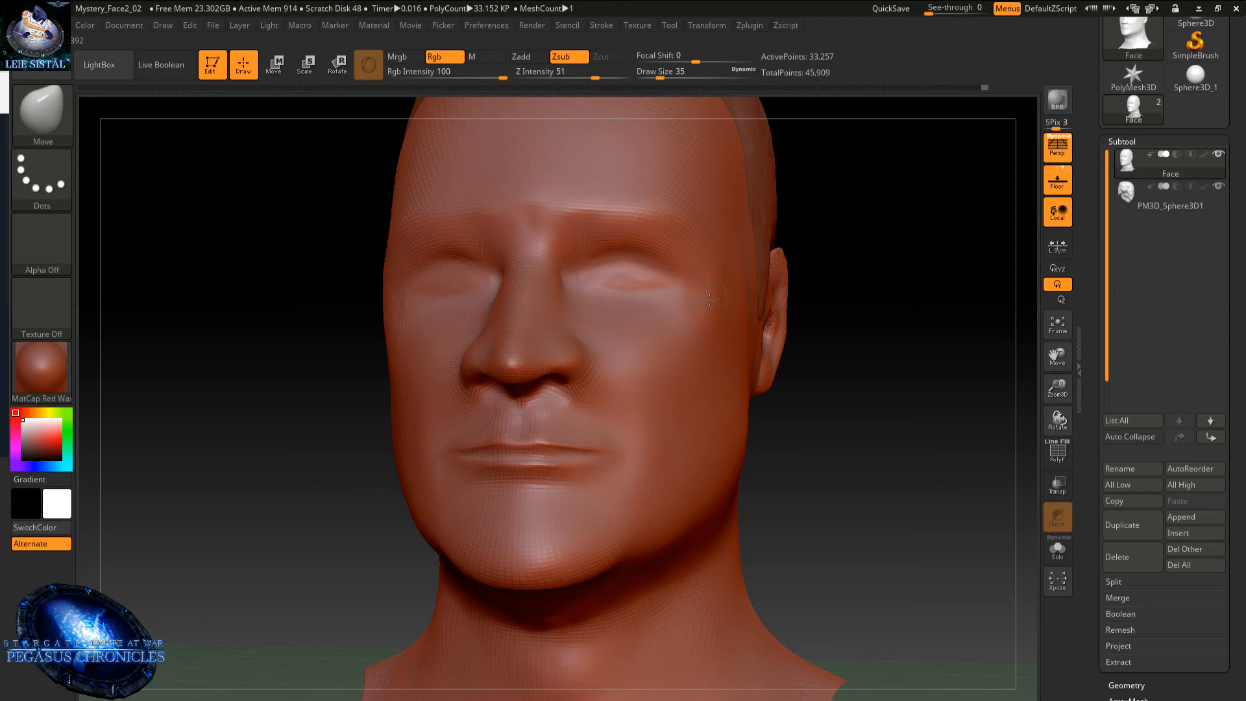
{"action": "key", "text": "shift"}
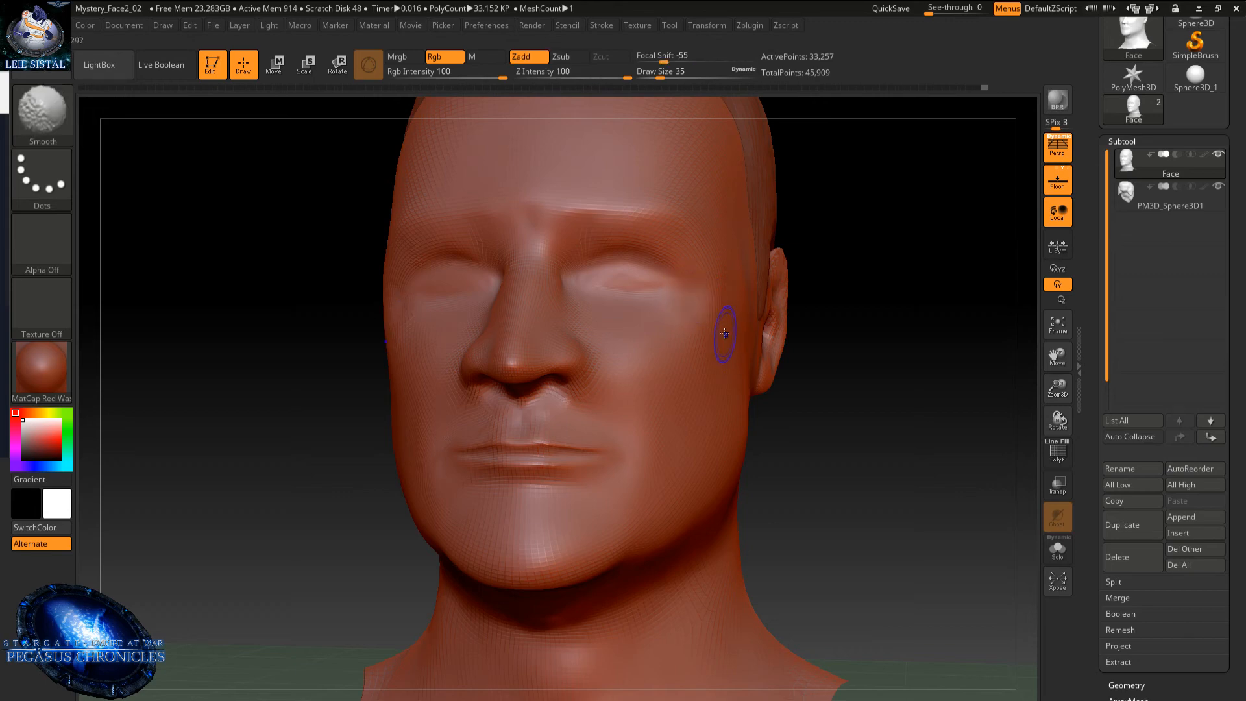
{"action": "right_click_drag", "start_coordinate": [718, 333], "coordinate": [682, 311]}
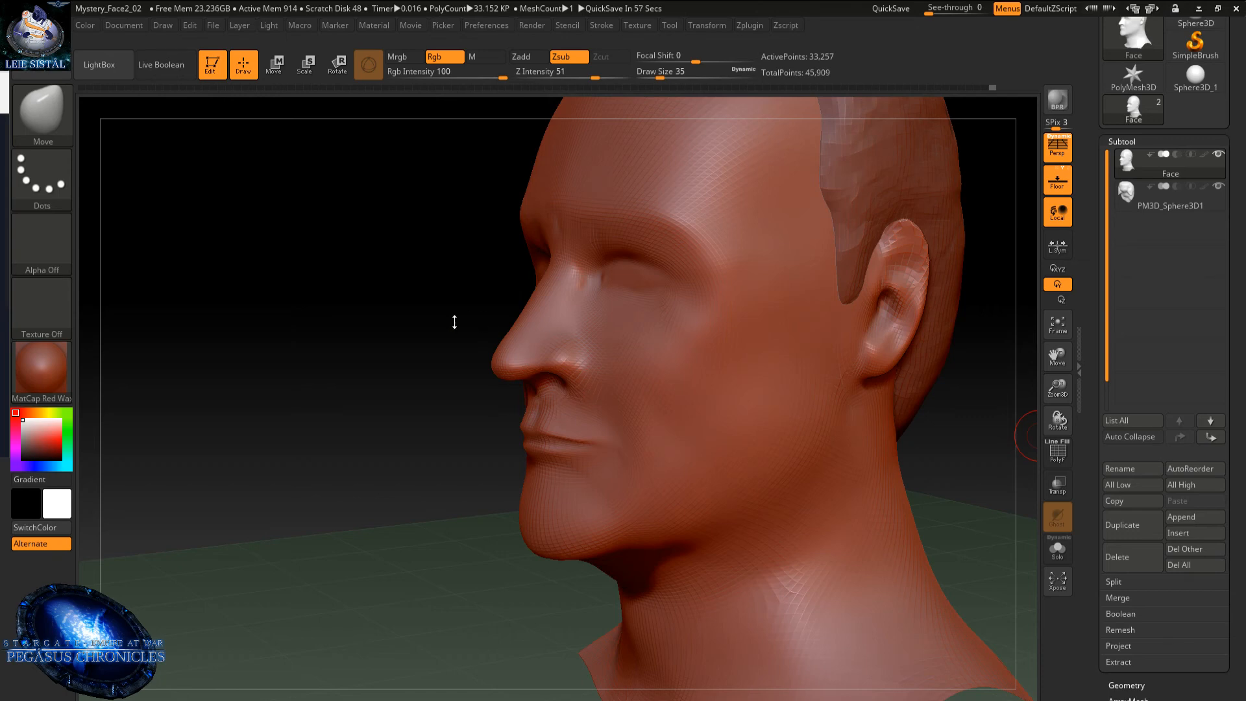
- Examine the head from both sides and compare it with its earliest state in the undo history, returning to the latest state
{"action": "left_click_drag", "start_coordinate": [425, 299], "coordinate": [538, 441]}
{"action": "key", "text": "alt"}
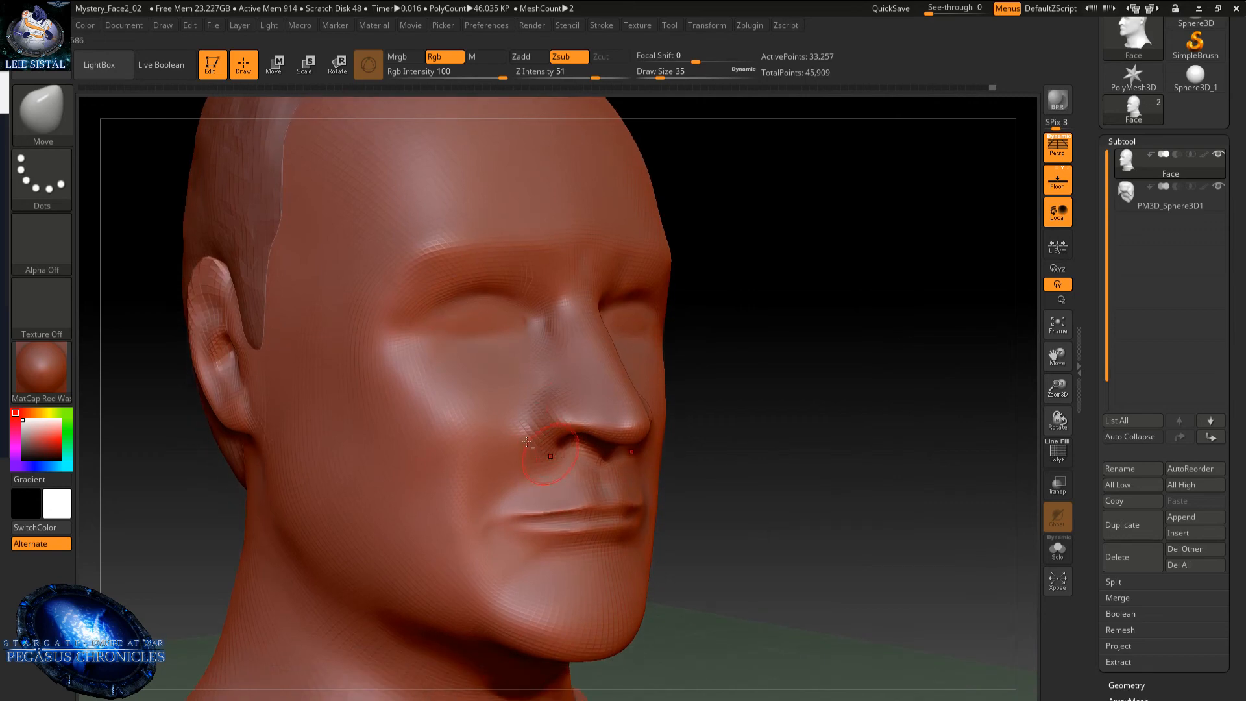
{"action": "right_click", "coordinate": [534, 395]}
{"action": "right_click_drag", "start_coordinate": [590, 350], "coordinate": [614, 411]}
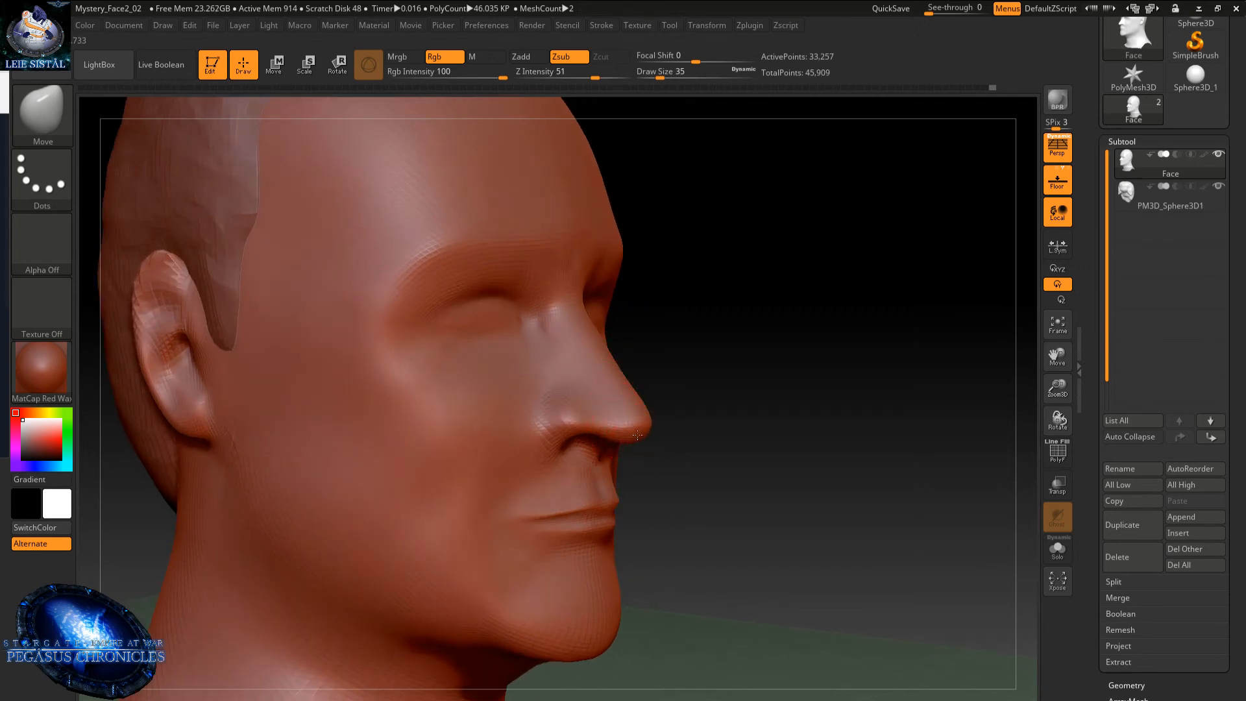
{"action": "mouse_move", "coordinate": [632, 438]}
{"action": "left_mouse_down", "text": "shift"}
{"action": "mouse_move", "coordinate": [619, 434]}
{"action": "mouse_move", "coordinate": [622, 444]}
{"action": "mouse_move", "coordinate": [652, 341]}
{"action": "mouse_move", "coordinate": [660, 242]}
{"action": "left_mouse_up", "text": "shift"}
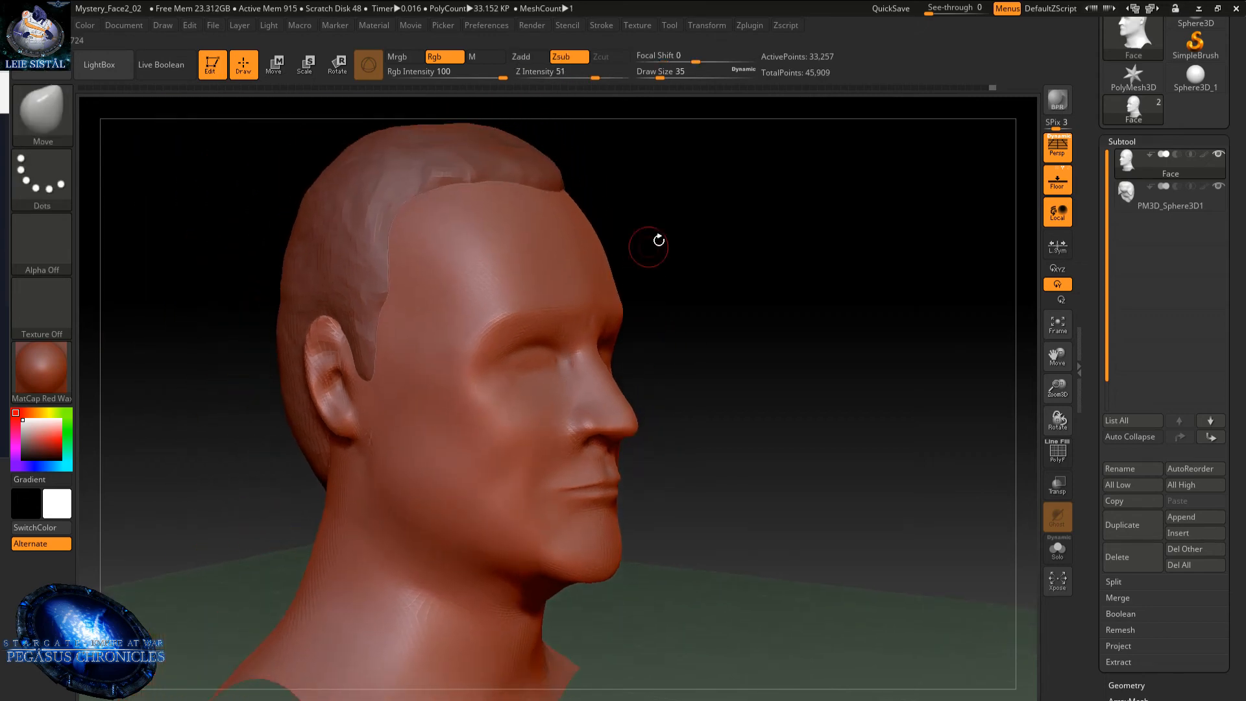
{"action": "left_click_drag", "start_coordinate": [993, 87], "coordinate": [316, 37]}
{"action": "left_click_drag", "start_coordinate": [139, 7], "coordinate": [68, 6]}
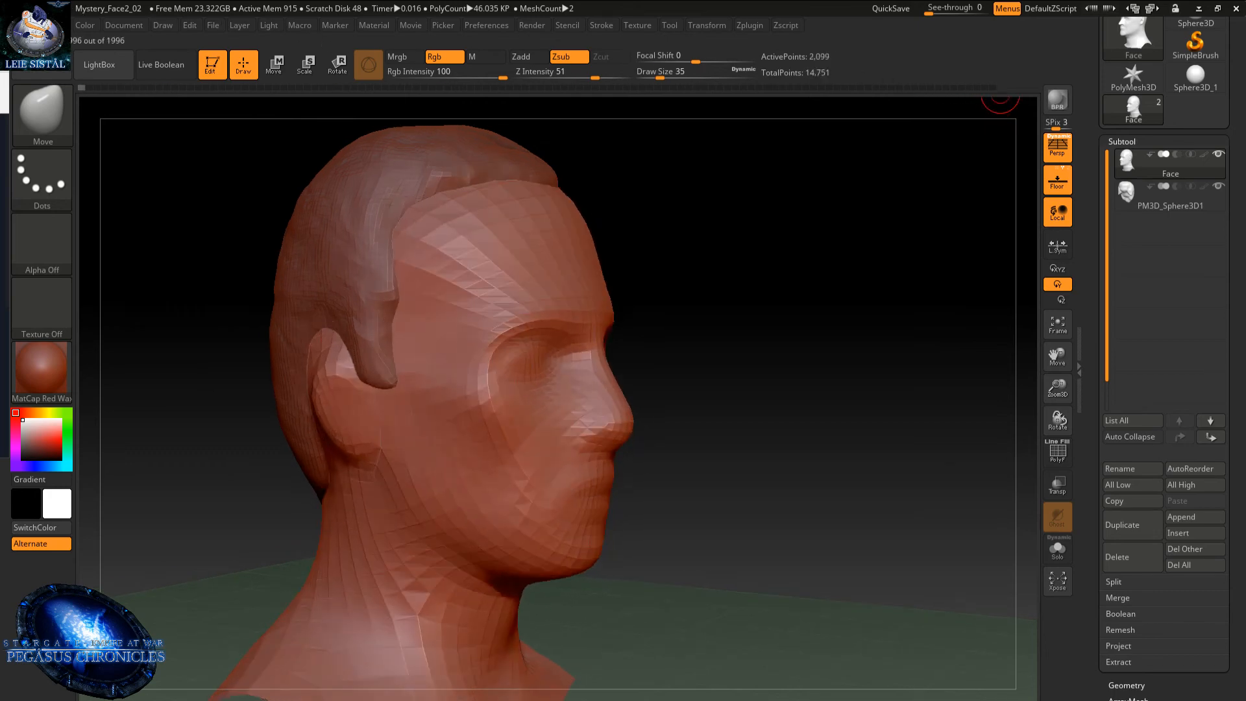
{"action": "mouse_move", "coordinate": [97, 86]}
{"action": "left_mouse_down"}
{"action": "mouse_move", "coordinate": [297, 83]}
{"action": "mouse_move", "coordinate": [396, 108]}
{"action": "mouse_move", "coordinate": [511, 96]}
{"action": "mouse_move", "coordinate": [586, 131]}
{"action": "mouse_move", "coordinate": [640, 132]}
{"action": "mouse_move", "coordinate": [804, 93]}
{"action": "mouse_move", "coordinate": [916, 86]}
{"action": "mouse_move", "coordinate": [1025, 104]}
{"action": "mouse_move", "coordinate": [784, 104]}
{"action": "mouse_move", "coordinate": [1038, 95]}
{"action": "left_mouse_up"}
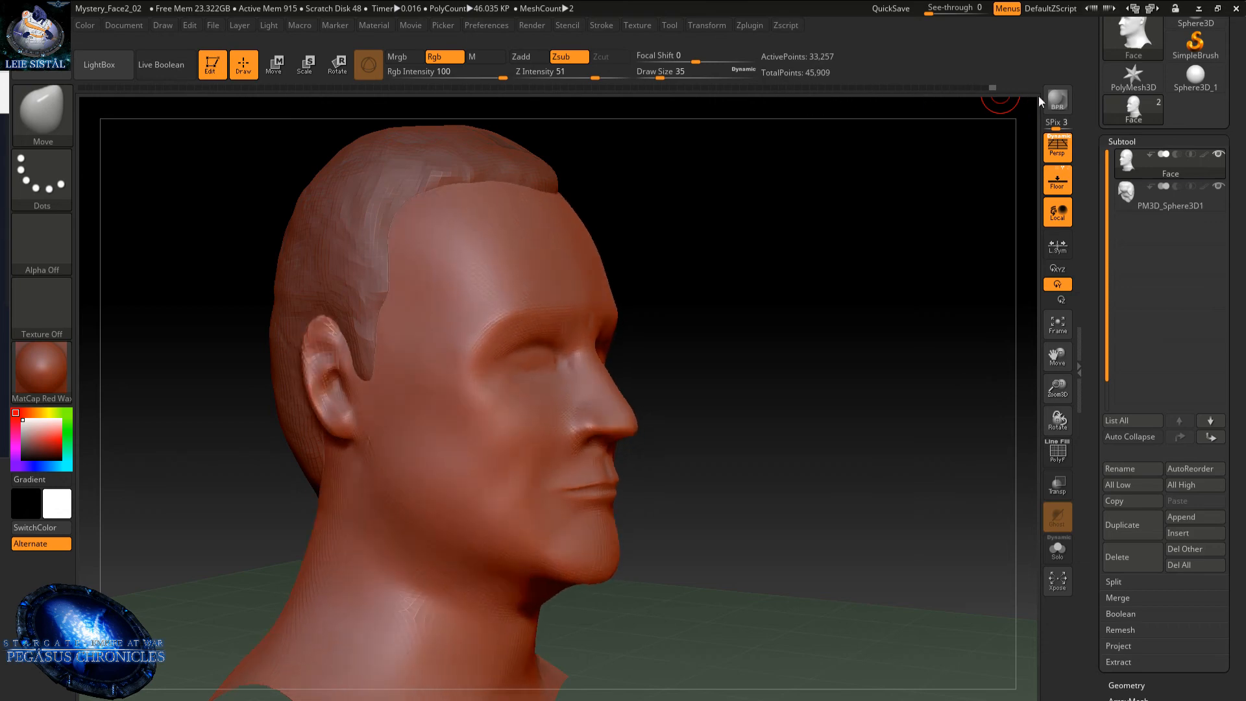
- Save the project as a new version named Mystery_Face2_03.ZPR in the Bureau folder
{"action": "left_click", "coordinate": [212, 25]}
{"action": "left_click", "coordinate": [309, 53]}
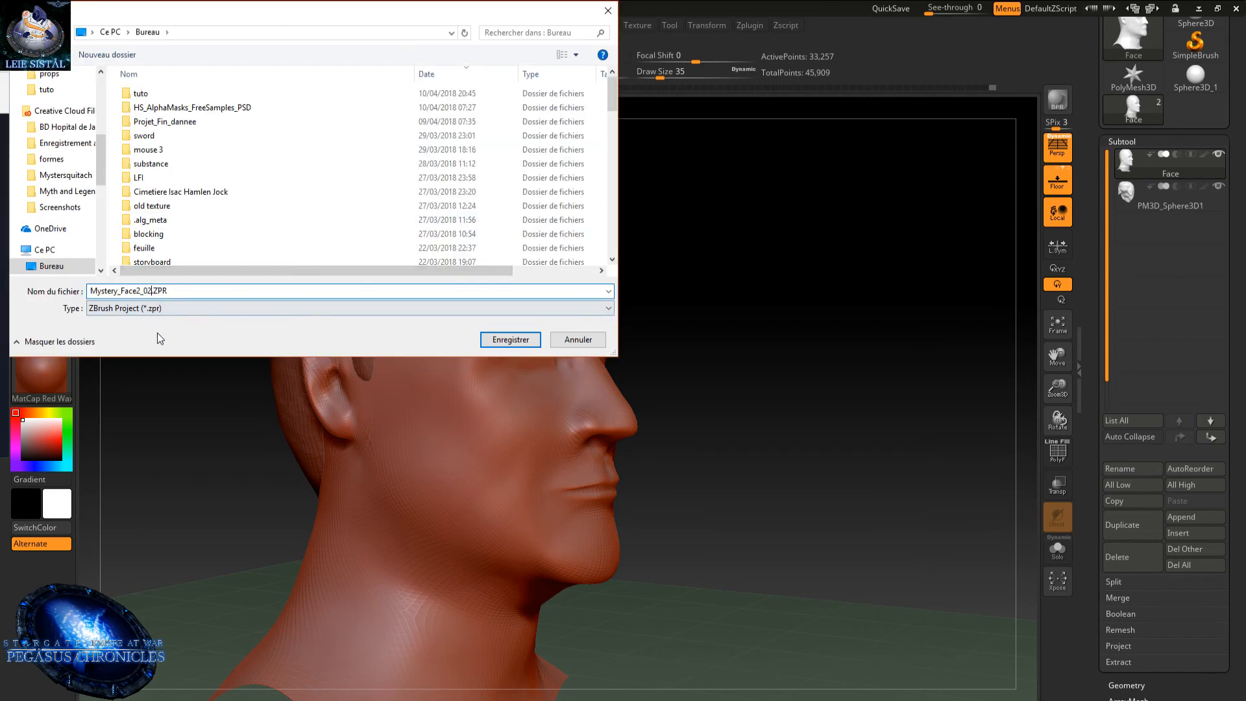
{"action": "key", "text": "Return"}
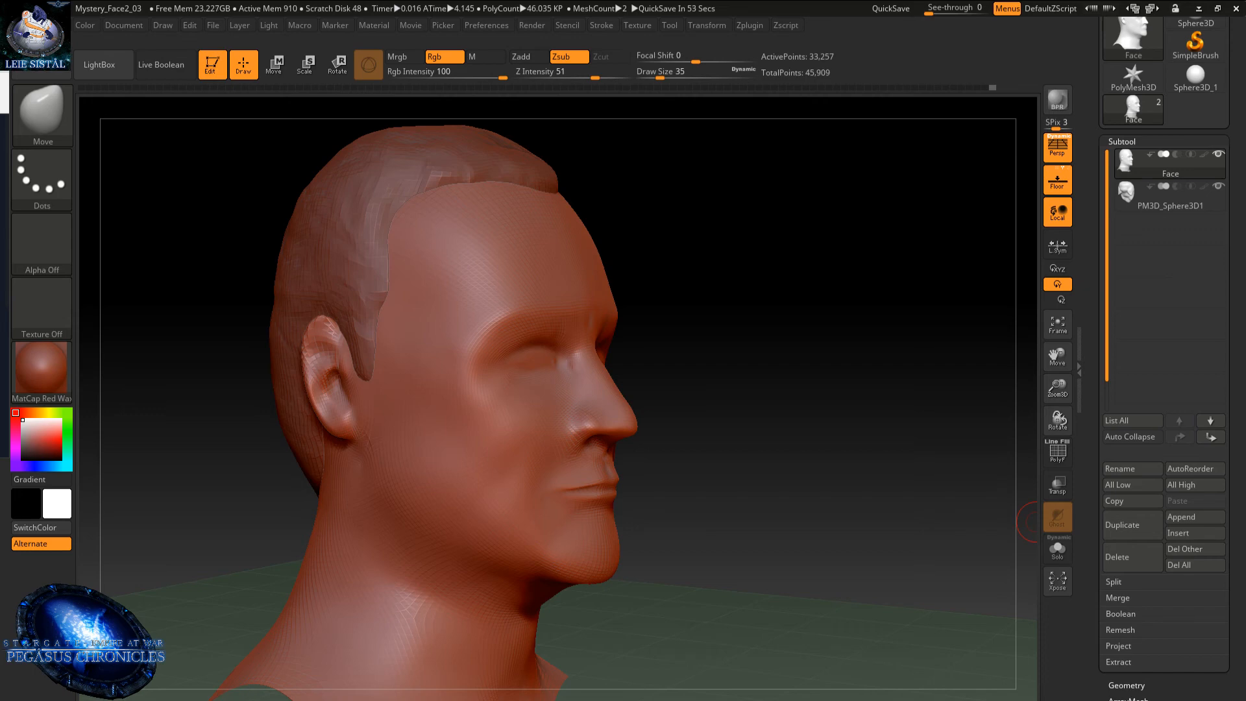
- Reshape the side of the head around the ear with the Move brush, raising the draw size to 476 and 814
{"action": "key", "text": "ctrl"}
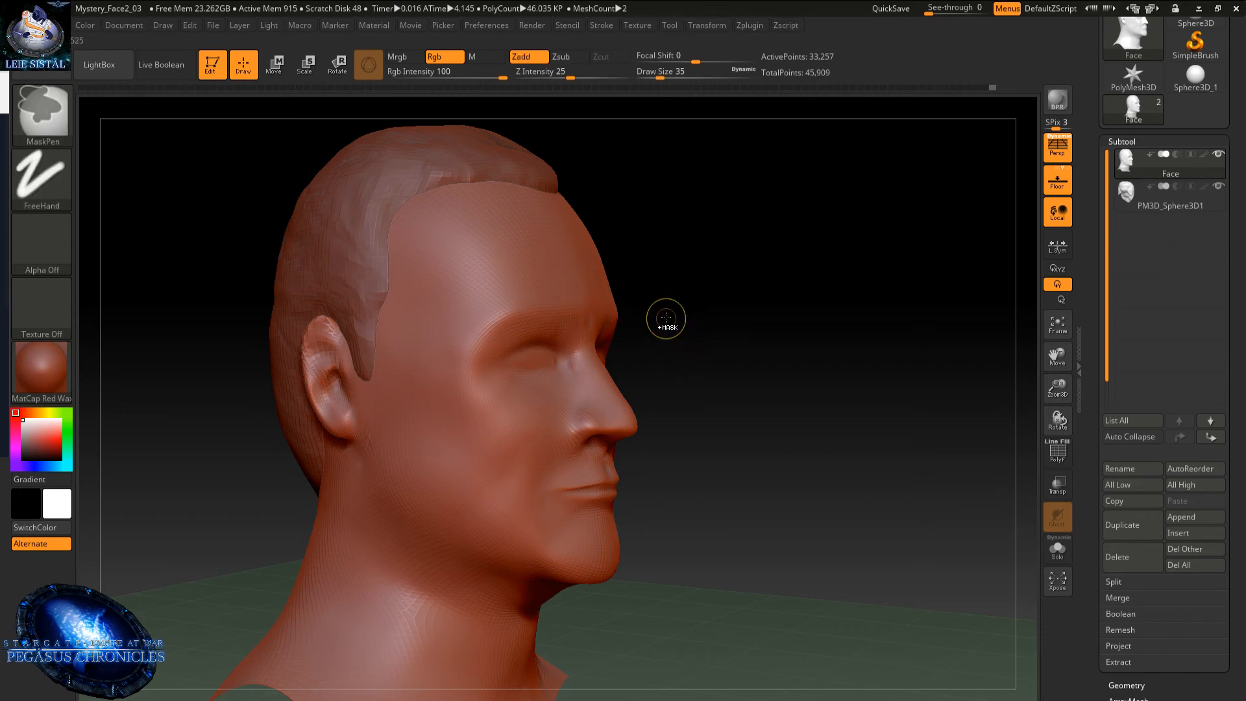
{"action": "right_click_drag", "start_coordinate": [665, 318], "coordinate": [651, 267], "text": "ctrl"}
{"action": "right_click", "coordinate": [515, 273]}
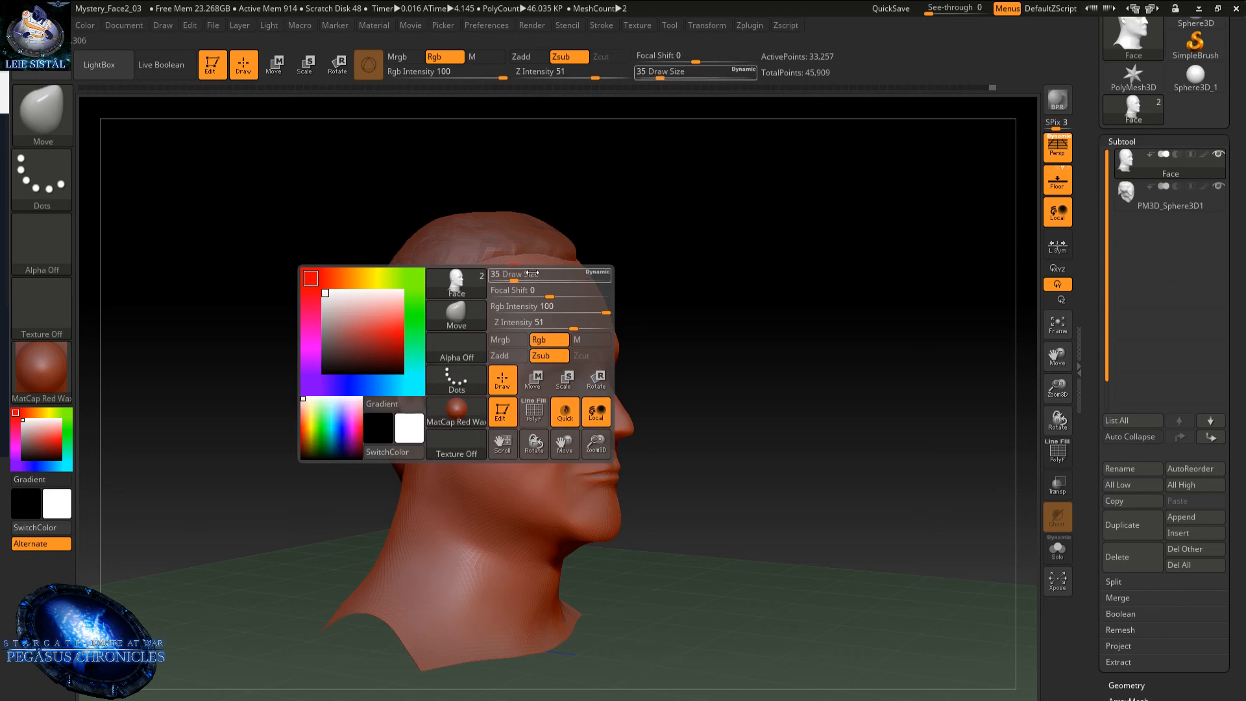
{"action": "left_click_drag", "start_coordinate": [532, 273], "coordinate": [545, 273]}
{"action": "right_click_drag", "start_coordinate": [521, 292], "coordinate": [528, 290]}
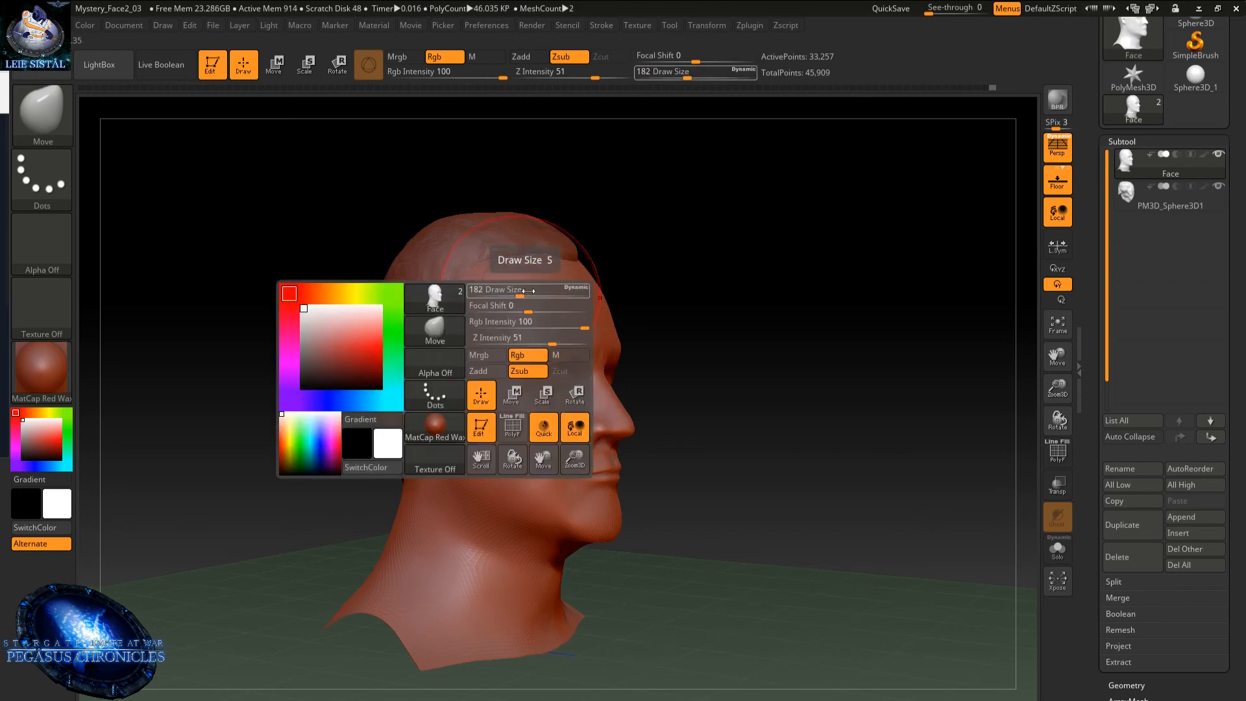
{"action": "left_click_drag", "start_coordinate": [528, 290], "coordinate": [553, 291]}
{"action": "left_click_drag", "start_coordinate": [382, 409], "coordinate": [328, 403]}
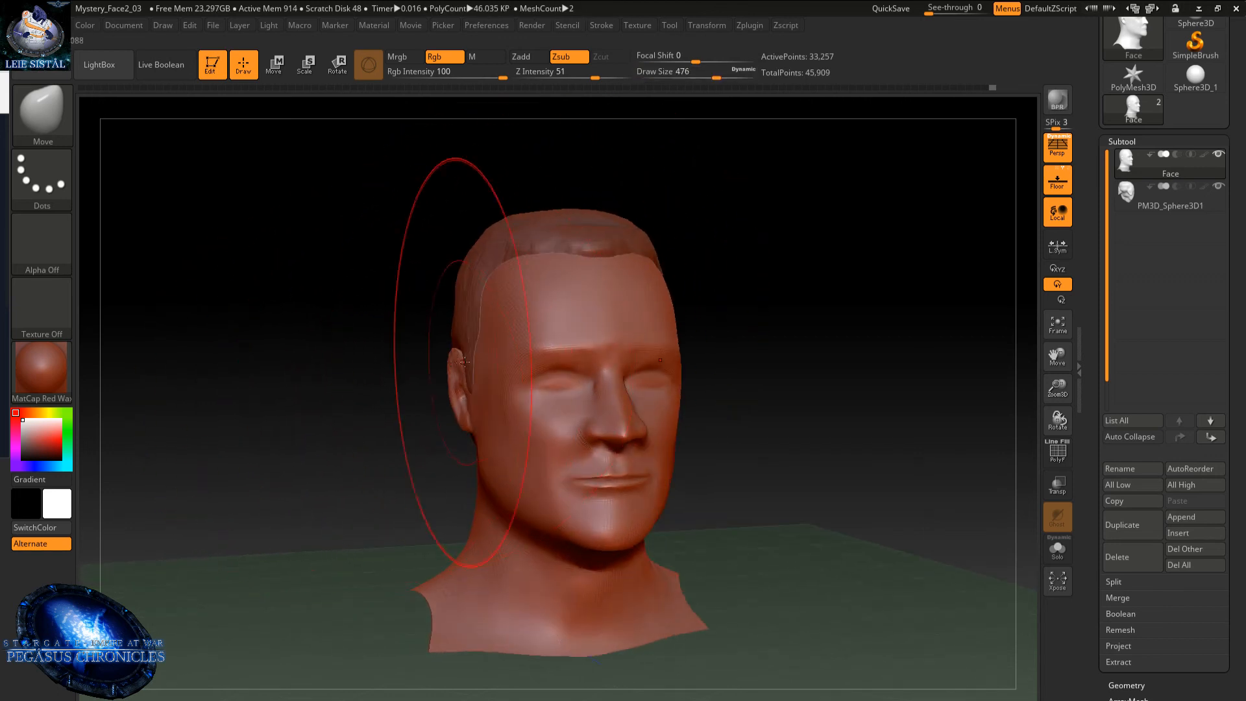
{"action": "mouse_move", "coordinate": [450, 358]}
{"action": "left_mouse_down"}
{"action": "mouse_move", "coordinate": [457, 313]}
{"action": "mouse_move", "coordinate": [486, 350]}
{"action": "mouse_move", "coordinate": [477, 362]}
{"action": "left_mouse_up"}
{"action": "key", "text": "space"}
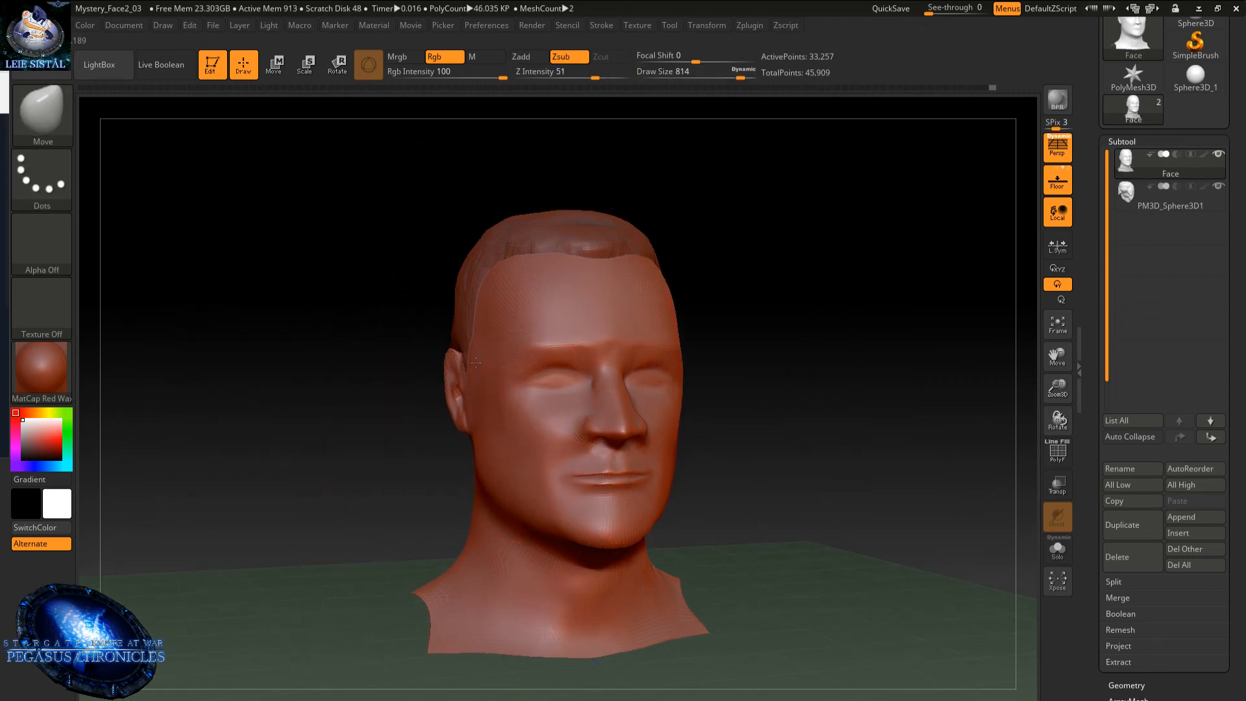
- Lower the upper forehead slightly and narrow the sides of the jaw with the Move brush at draw size 542
{"action": "mouse_move", "coordinate": [476, 362]}
{"action": "right_mouse_down"}
{"action": "mouse_move", "coordinate": [455, 379]}
{"action": "mouse_move", "coordinate": [465, 418]}
{"action": "mouse_move", "coordinate": [532, 412]}
{"action": "mouse_move", "coordinate": [306, 402]}
{"action": "mouse_move", "coordinate": [336, 431]}
{"action": "mouse_move", "coordinate": [395, 432]}
{"action": "right_mouse_up"}
{"action": "right_click", "coordinate": [454, 388]}
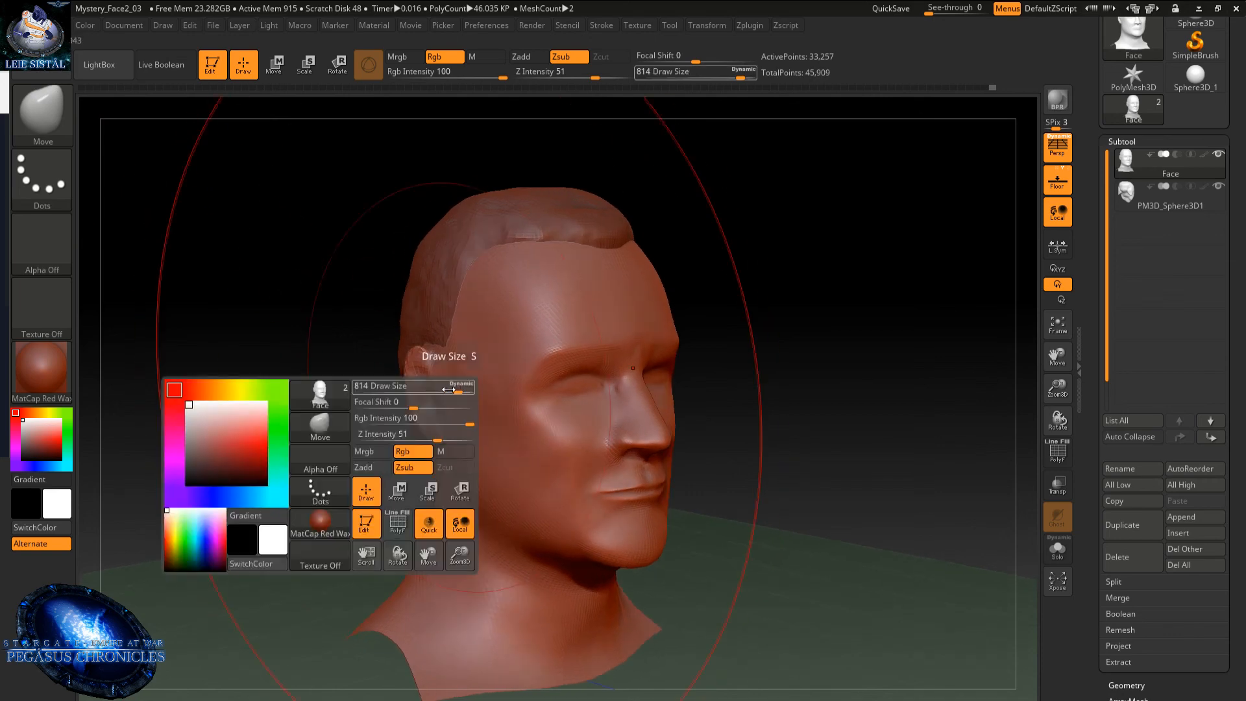
{"action": "left_click_drag", "start_coordinate": [457, 388], "coordinate": [438, 390]}
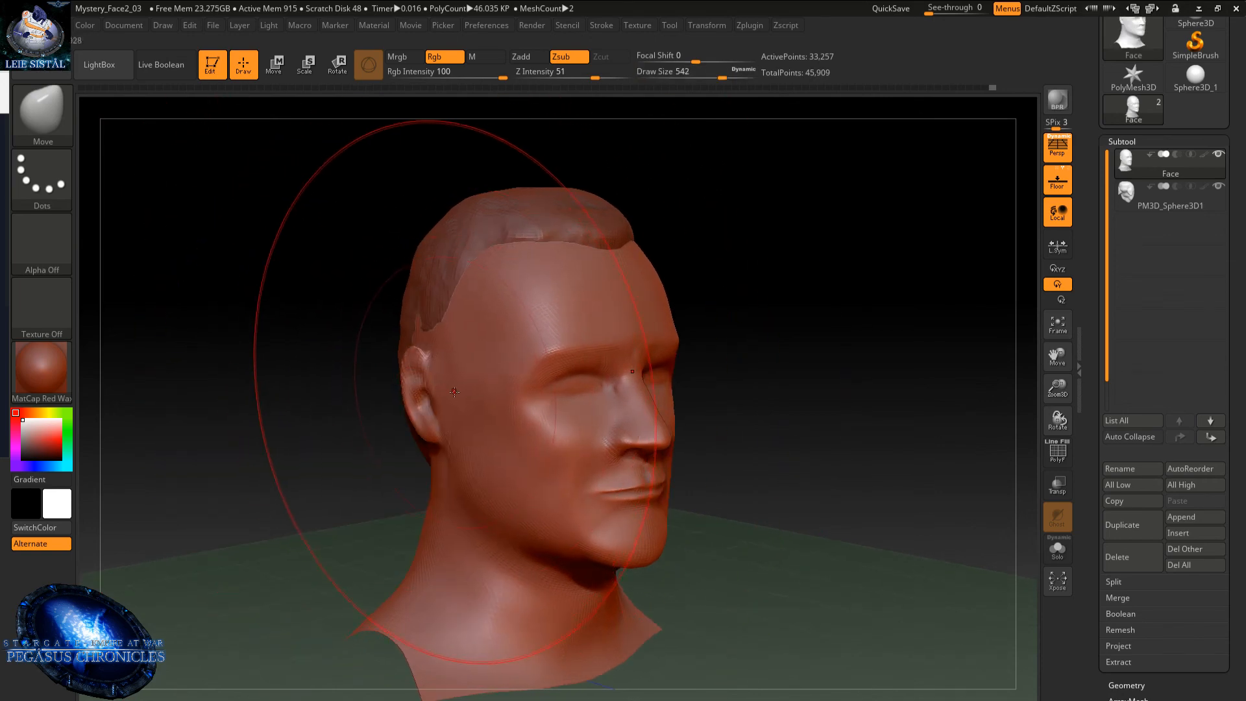
{"action": "right_click_drag", "start_coordinate": [459, 390], "coordinate": [414, 378]}
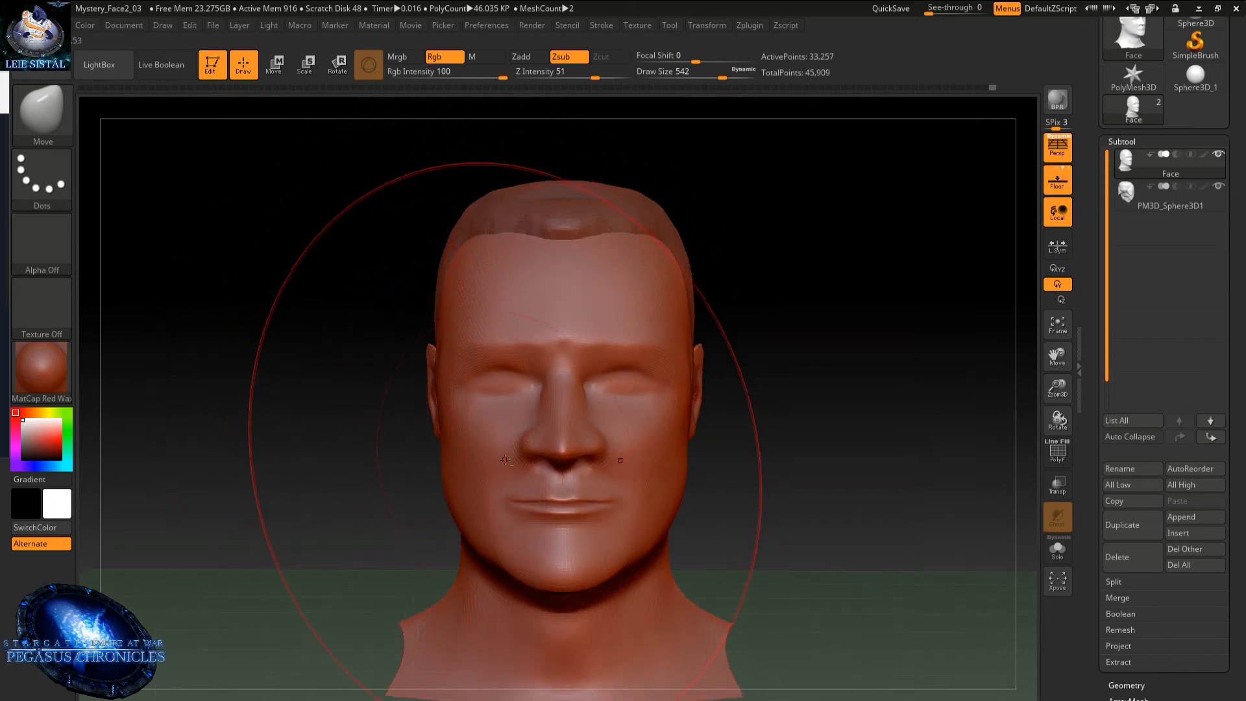
{"action": "key", "text": "f"}
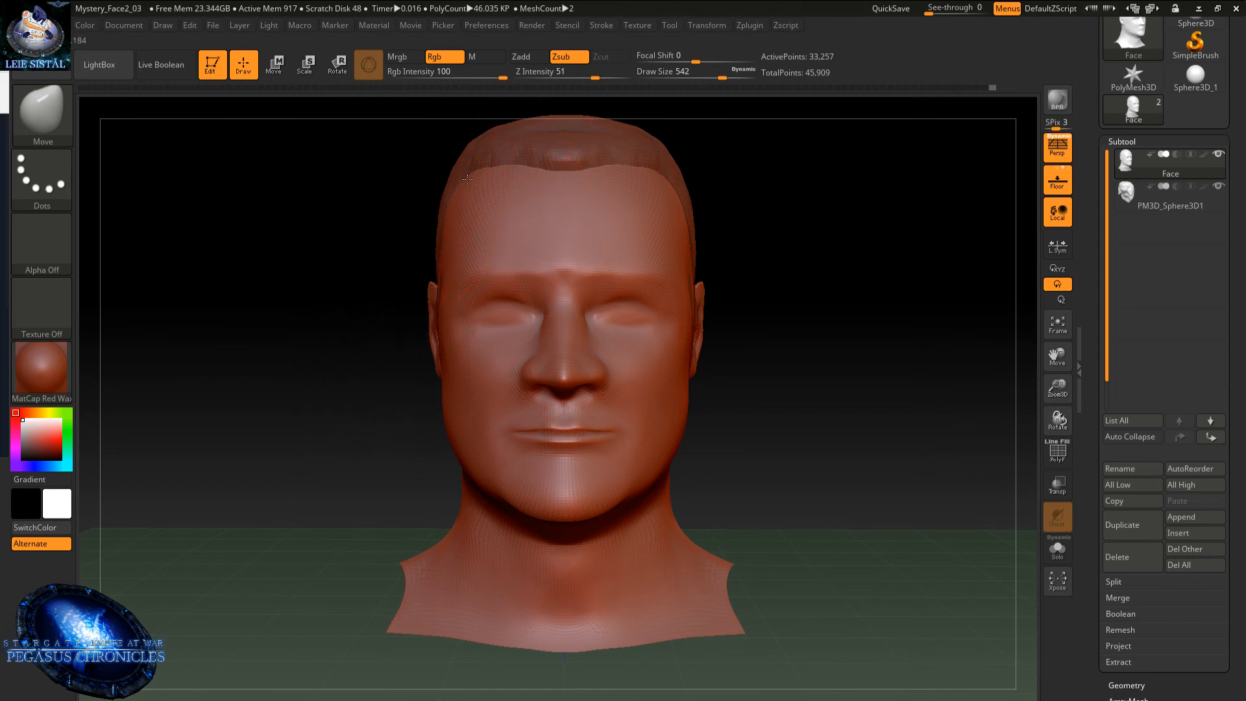
{"action": "left_click_drag", "start_coordinate": [469, 180], "coordinate": [469, 195]}
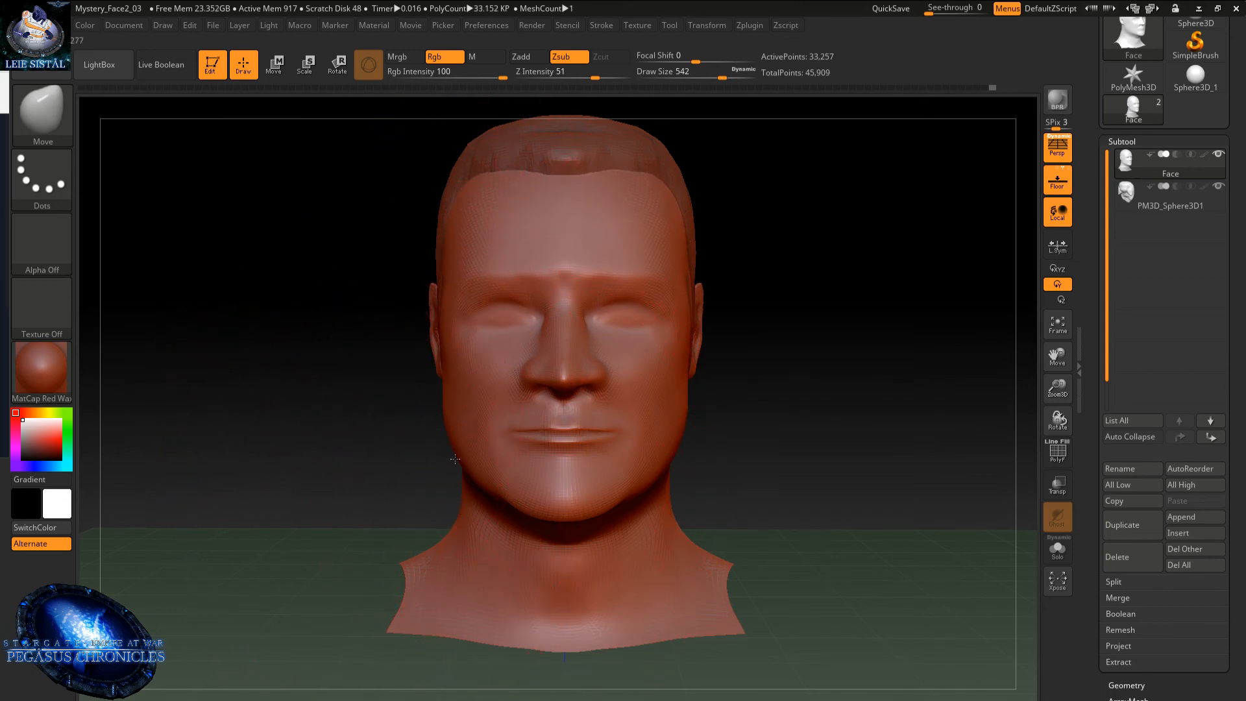
{"action": "left_click_drag", "start_coordinate": [454, 451], "coordinate": [462, 468]}
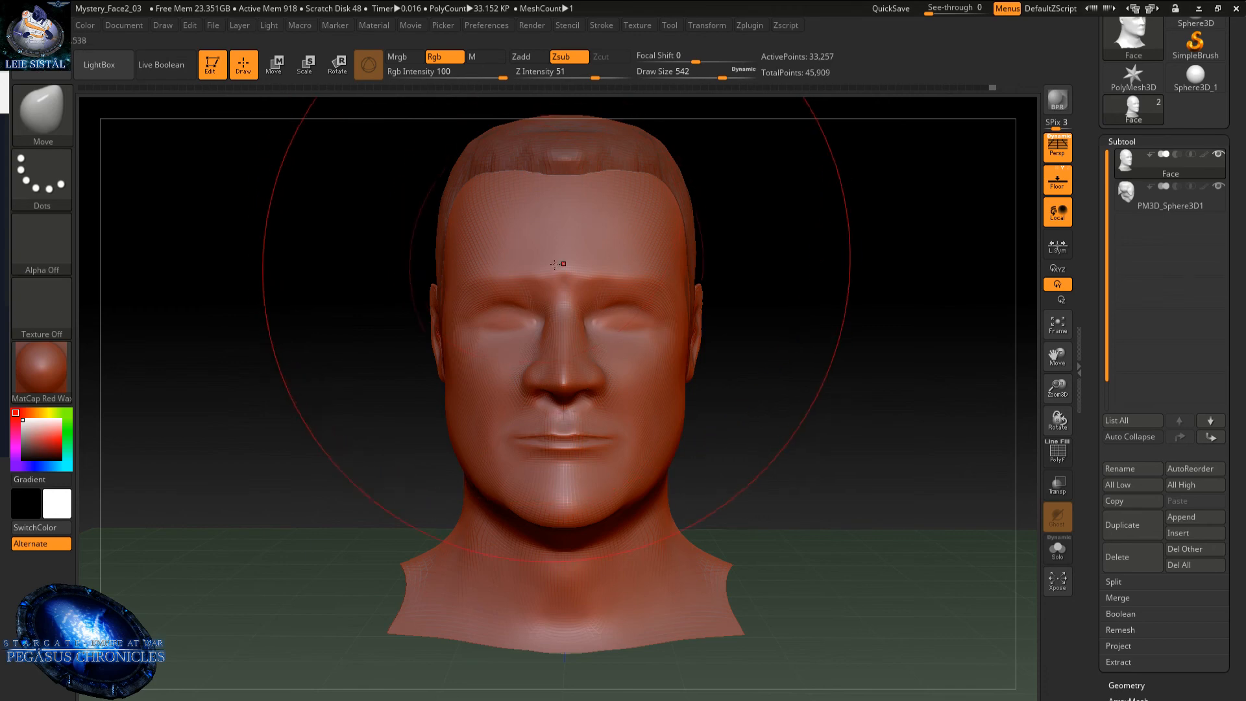
- Refine the brow area with the Move brush at draw size 56 and smooth the surface around the eye
{"action": "scroll", "coordinate": [566, 259], "scroll_direction": "up", "scroll_amount": 3}
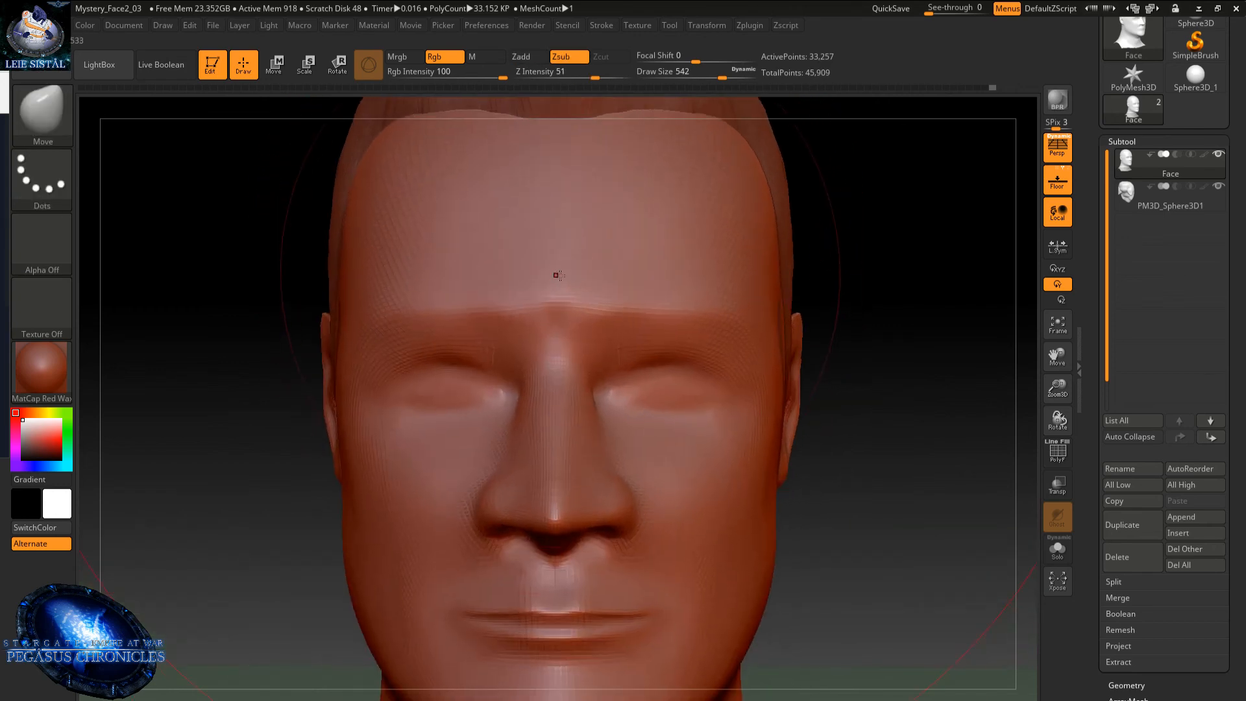
{"action": "key", "text": "space"}
{"action": "mouse_move", "coordinate": [513, 277]}
{"action": "left_mouse_down"}
{"action": "mouse_move", "coordinate": [497, 277]}
{"action": "mouse_move", "coordinate": [551, 302]}
{"action": "left_mouse_up"}
{"action": "right_click_drag", "start_coordinate": [556, 281], "coordinate": [531, 295]}
{"action": "left_click_drag", "start_coordinate": [430, 325], "coordinate": [428, 356], "text": "shift"}
{"action": "right_click_drag", "start_coordinate": [428, 356], "coordinate": [386, 404]}
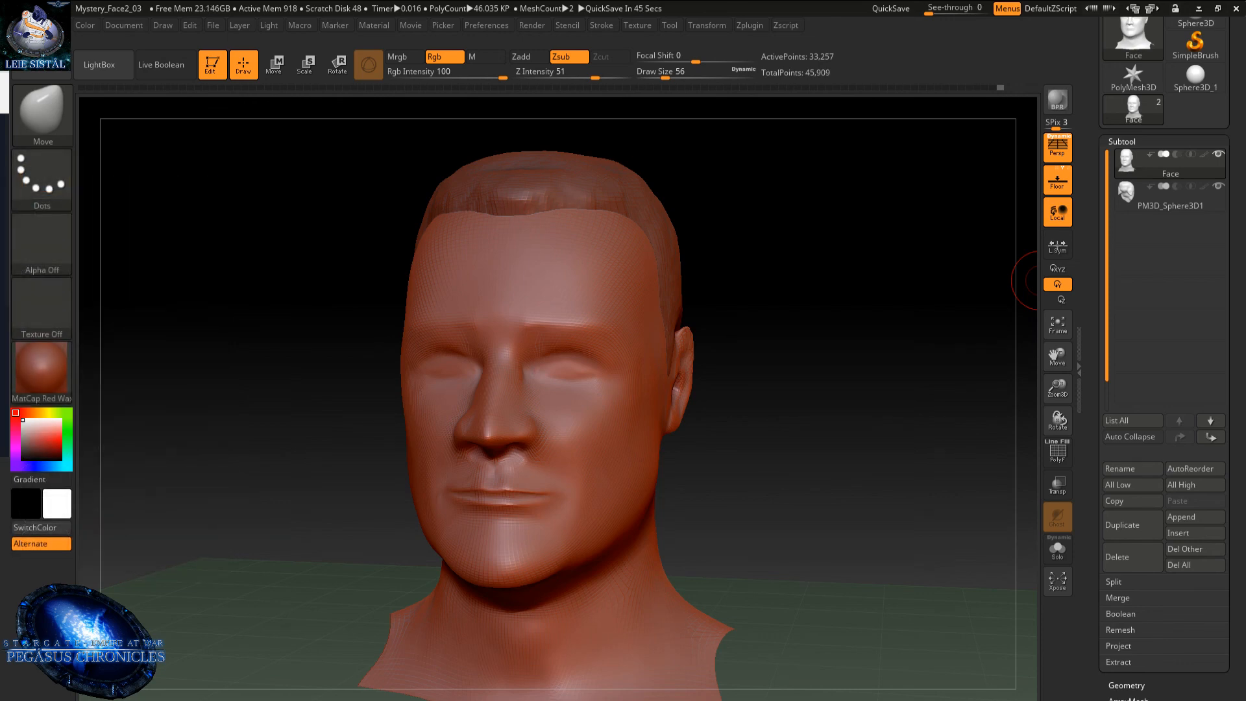
- Switch to the browser, search Google Images for "colonel lionel pentagast" as a face reference, and move the browser window away
{"action": "left_click_drag", "start_coordinate": [1245, 342], "coordinate": [880, 162]}
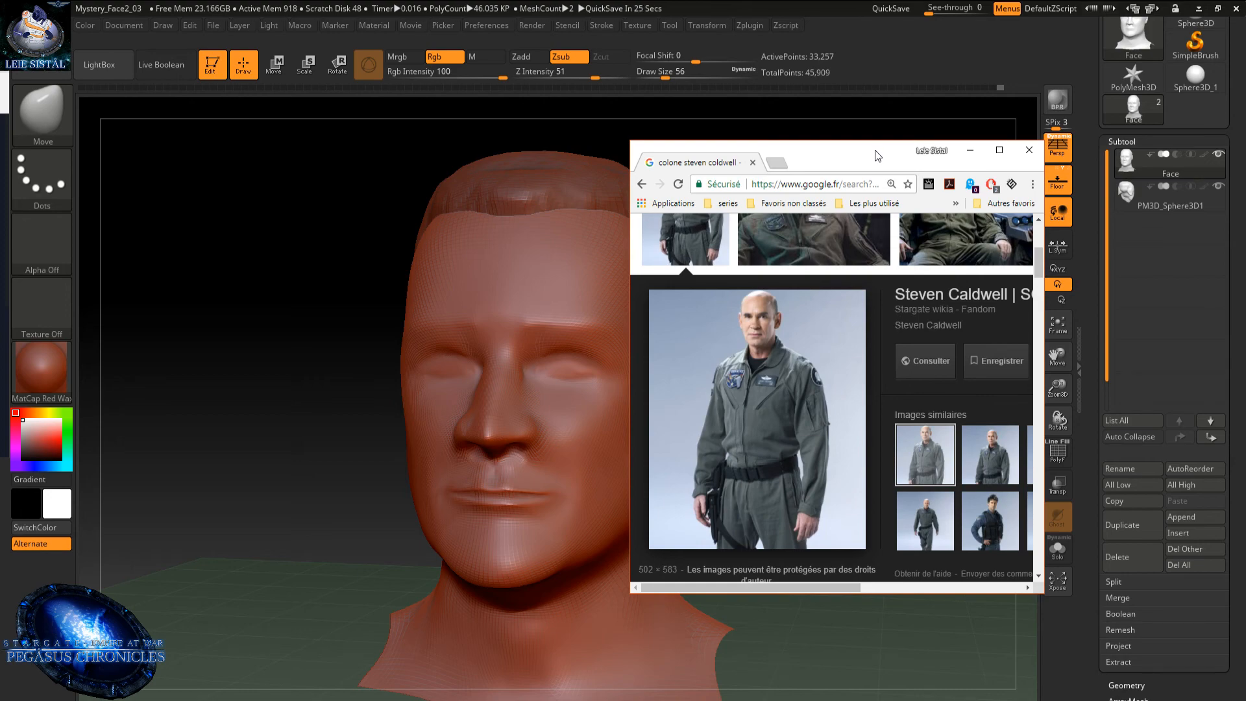
{"action": "scroll", "coordinate": [805, 221], "scroll_direction": "up", "scroll_amount": 5}
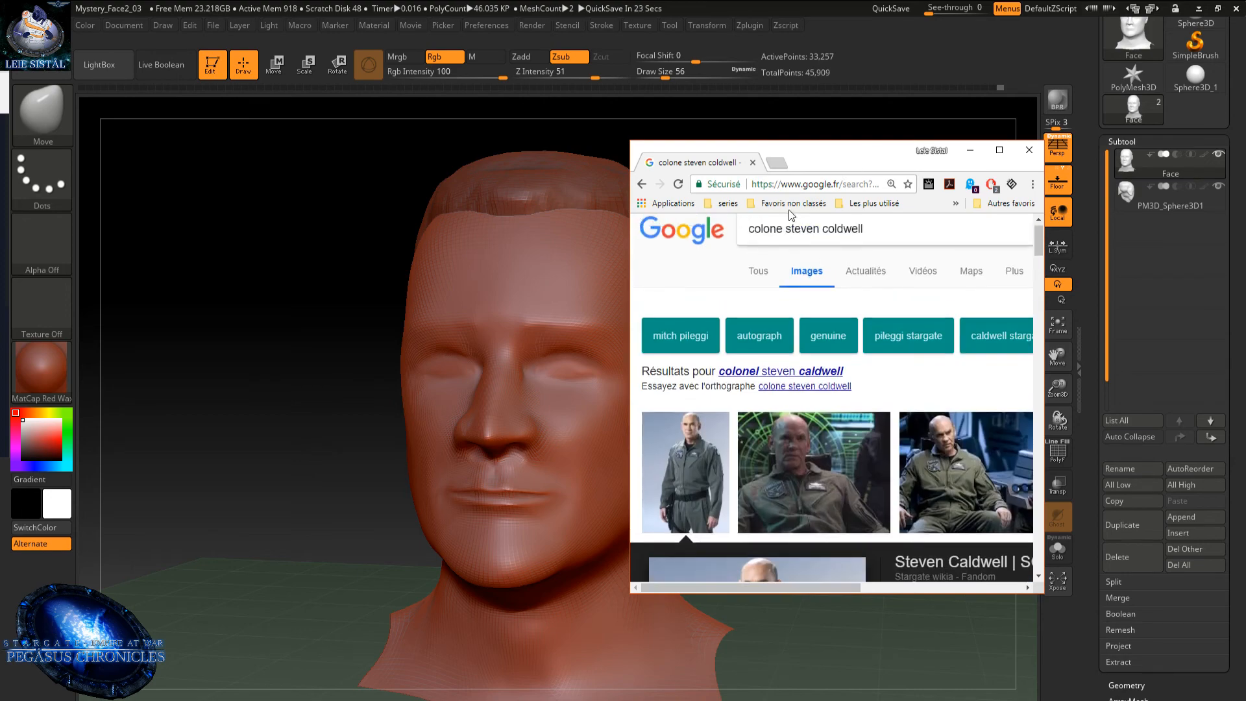
{"action": "left_click_drag", "start_coordinate": [863, 228], "coordinate": [757, 234]}
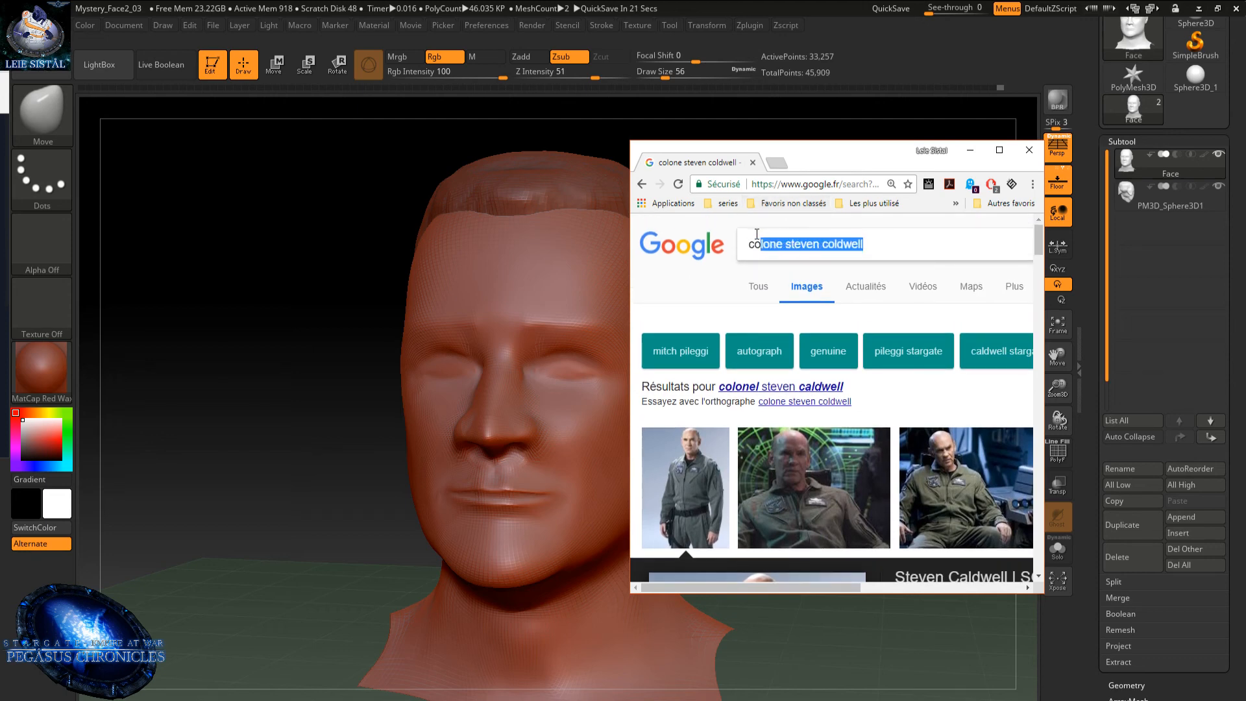
{"action": "type", "text": "lone"}
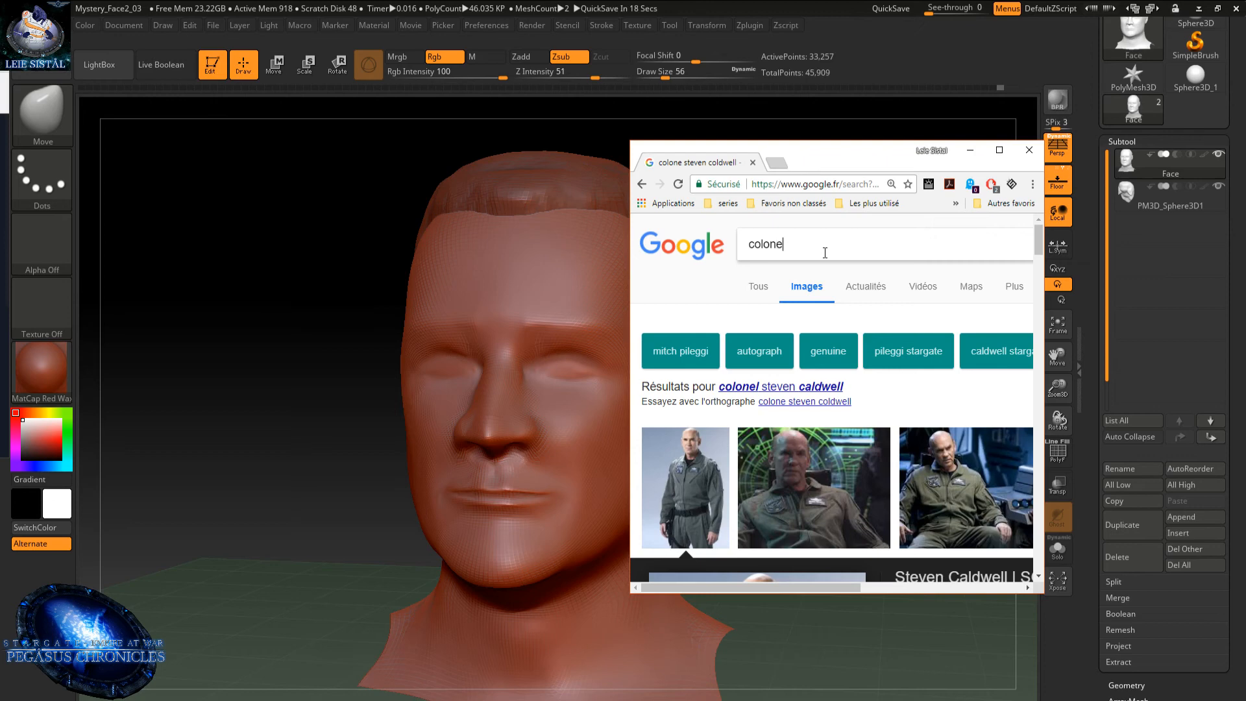
{"action": "type", "text": "l lione"}
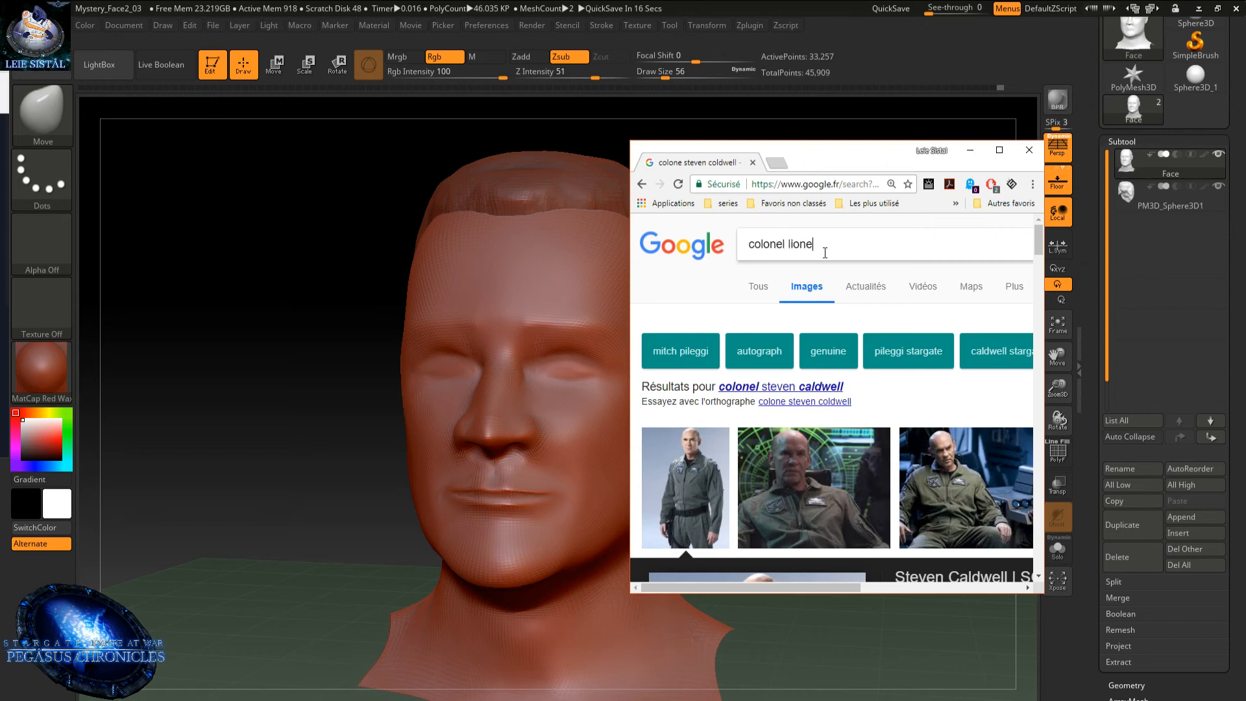
{"action": "type", "text": "l pentagast"}
{"action": "key", "text": "Return"}
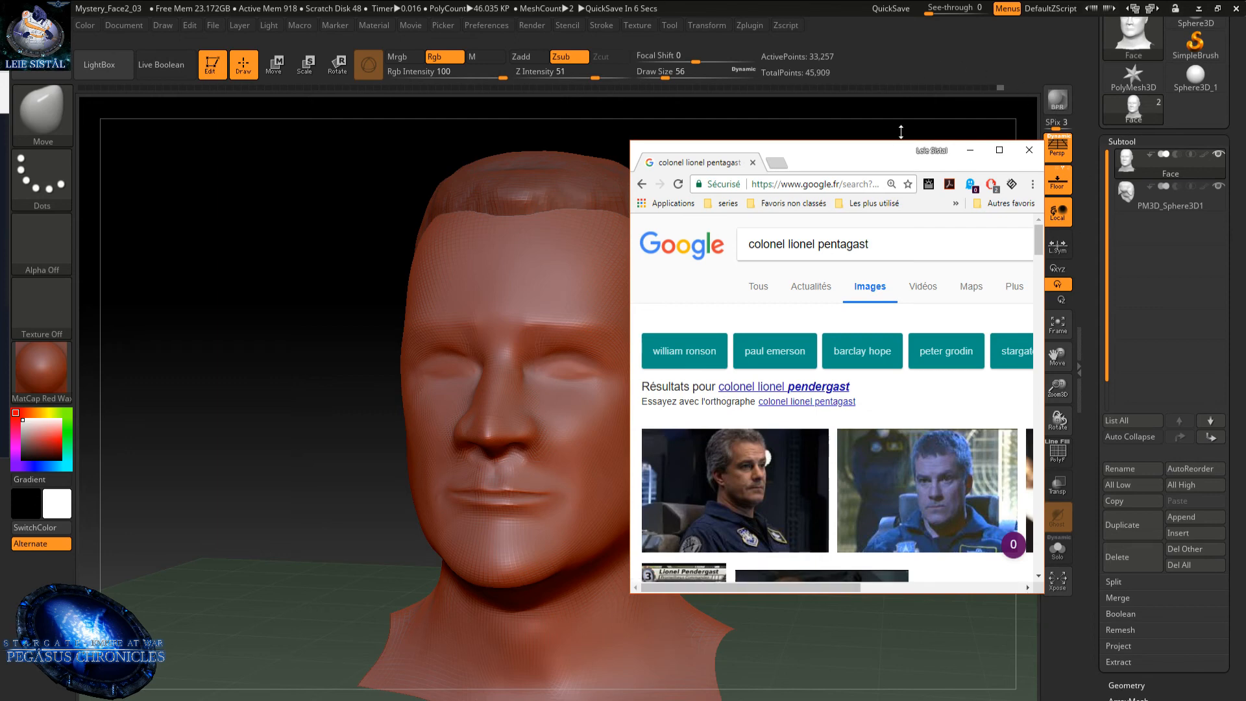
{"action": "left_click_drag", "start_coordinate": [854, 161], "coordinate": [1245, 244]}
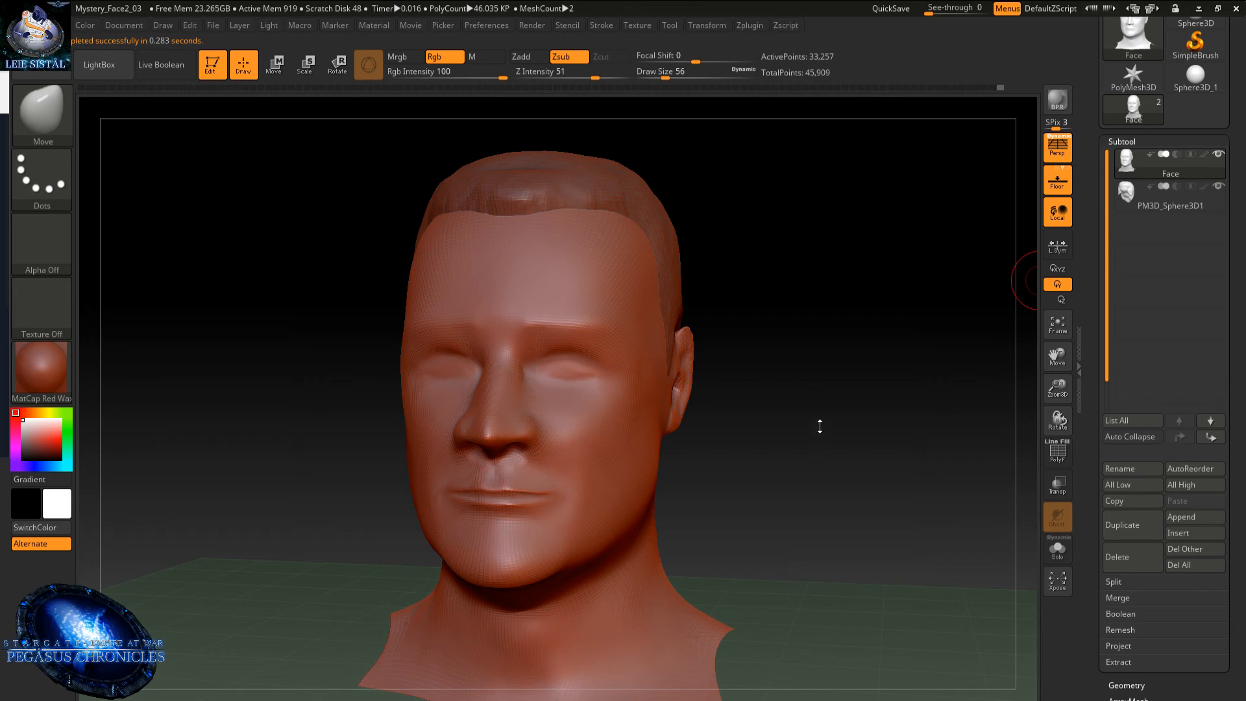
- Nudge the outer corner of the eye slightly outward with the Move brush at draw size 56
{"action": "left_click_drag", "start_coordinate": [791, 425], "coordinate": [766, 434]}
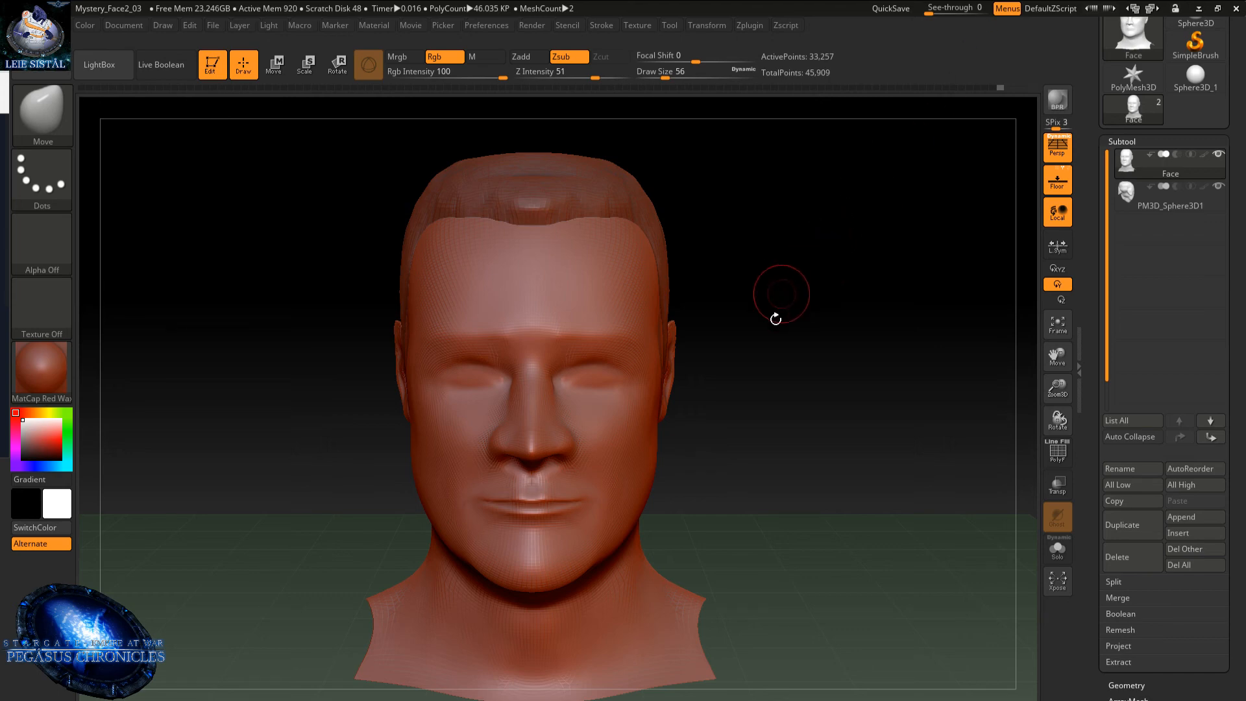
{"action": "right_click_drag", "start_coordinate": [676, 342], "coordinate": [640, 472], "text": "ctrl"}
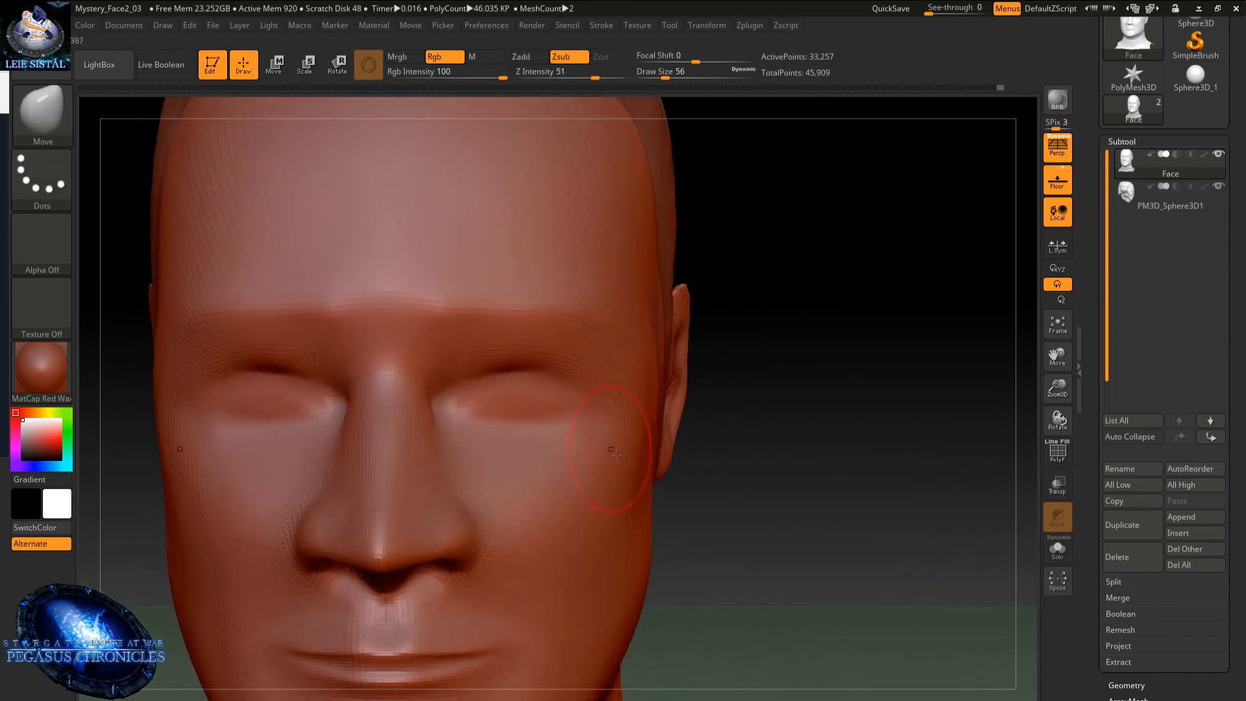
{"action": "mouse_move", "coordinate": [639, 393]}
{"action": "right_mouse_down"}
{"action": "mouse_move", "coordinate": [600, 308]}
{"action": "mouse_move", "coordinate": [628, 414]}
{"action": "mouse_move", "coordinate": [645, 370]}
{"action": "mouse_move", "coordinate": [675, 423]}
{"action": "right_mouse_up"}
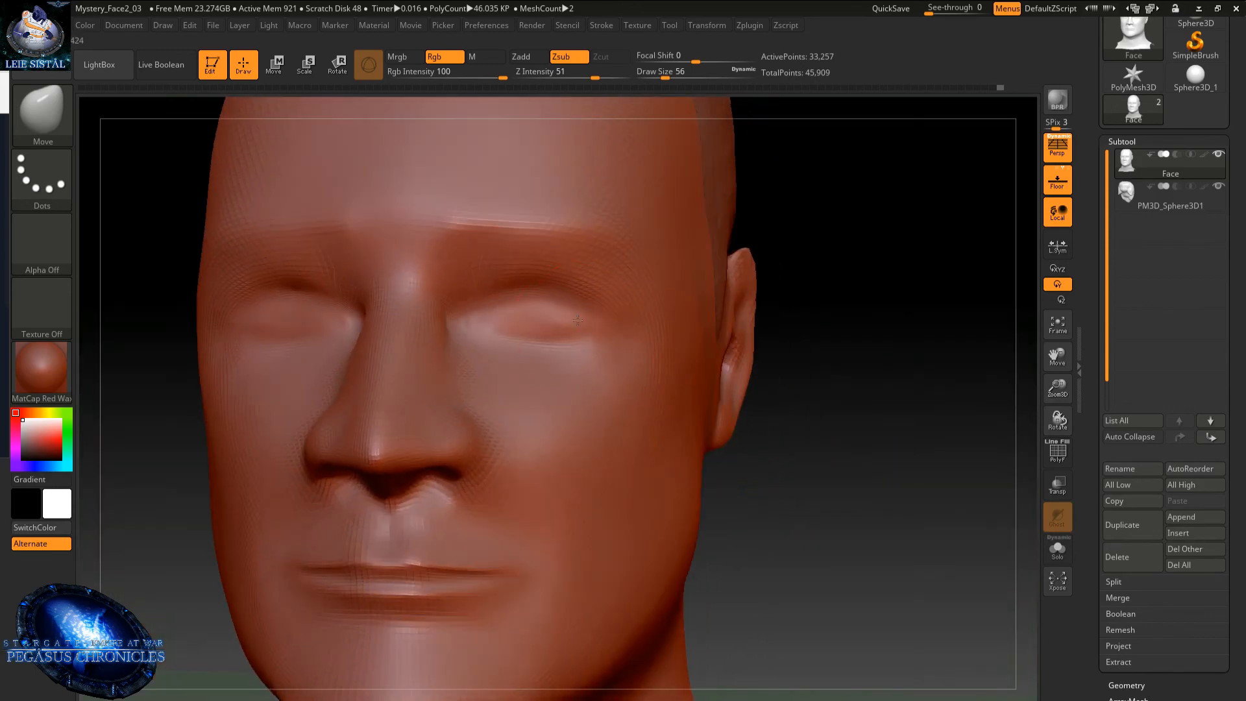
{"action": "left_click_drag", "start_coordinate": [577, 320], "coordinate": [589, 325]}
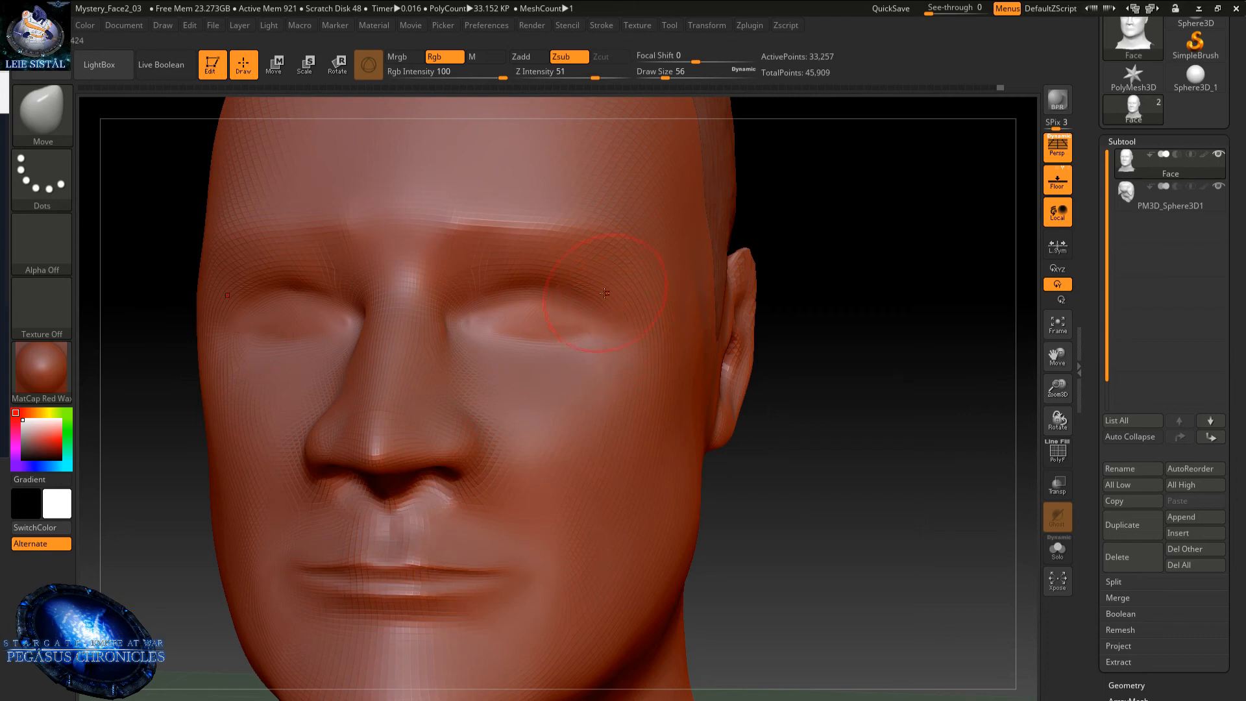
- Smooth the surface between the outer corner of the eye and the cheekbone with the Smooth brush at draw size 56
{"action": "right_click_drag", "start_coordinate": [604, 293], "coordinate": [493, 294]}
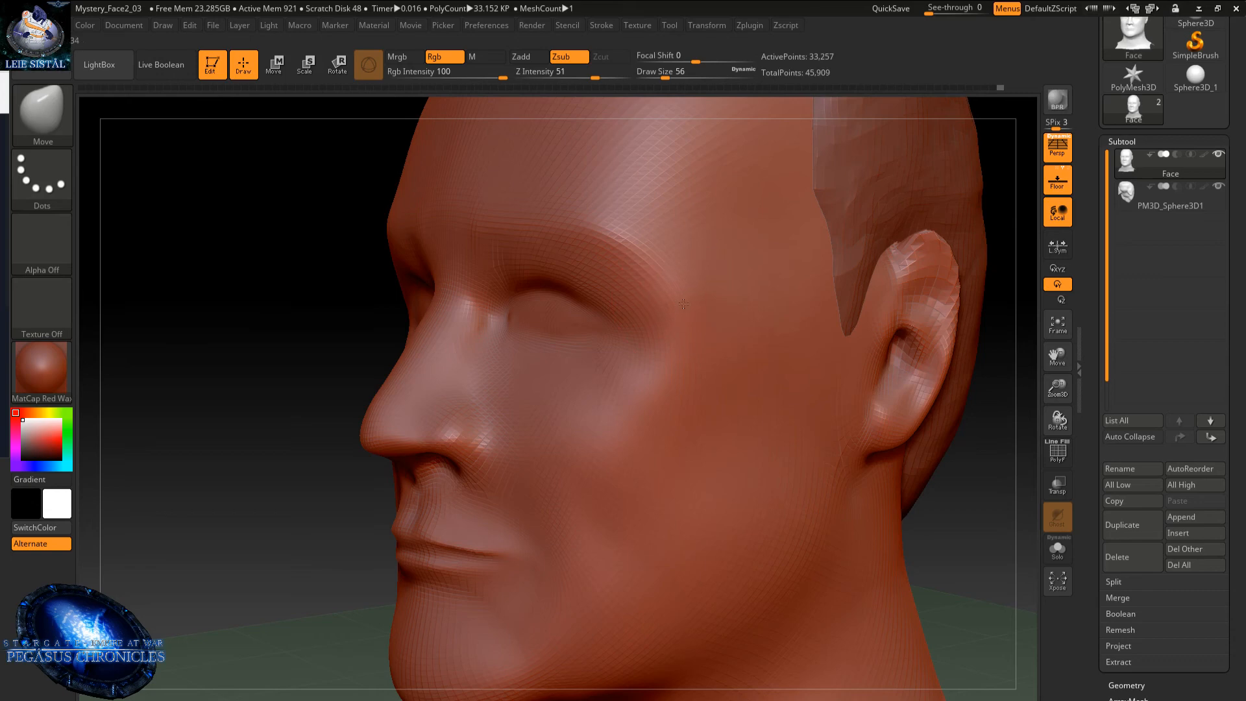
{"action": "key", "text": "shift"}
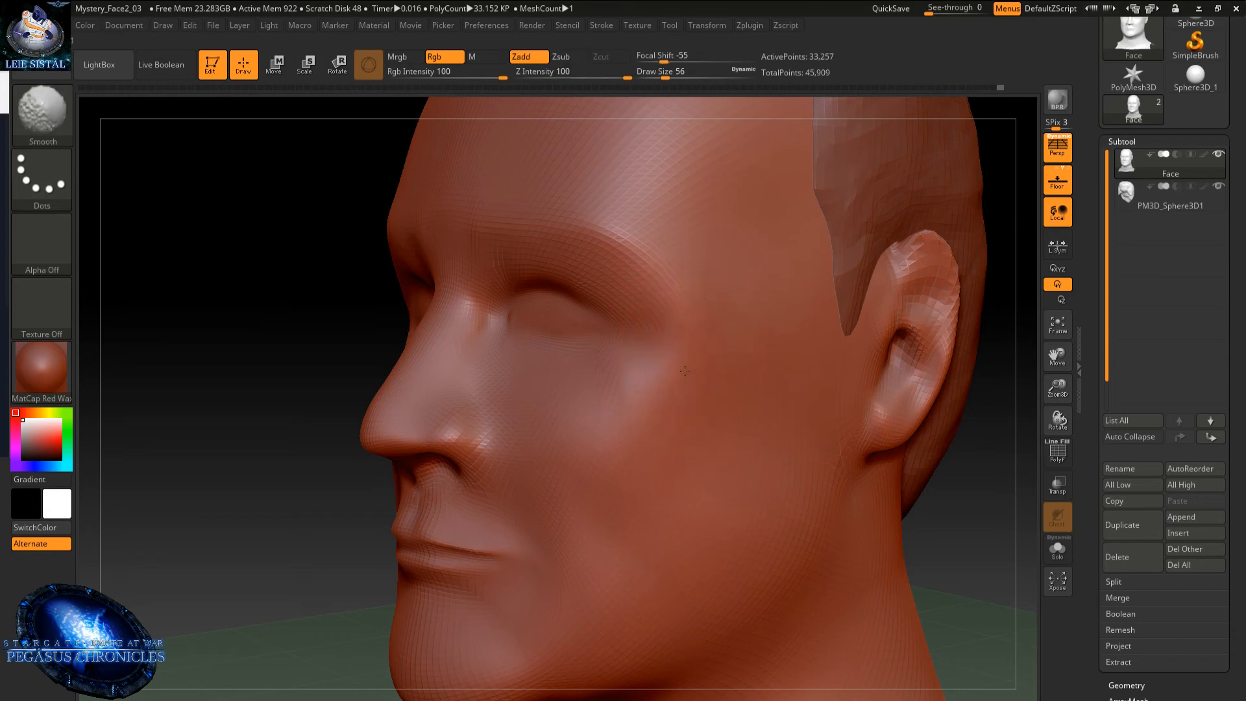
{"action": "mouse_move", "coordinate": [684, 370]}
{"action": "right_mouse_down"}
{"action": "mouse_move", "coordinate": [707, 364]}
{"action": "mouse_move", "coordinate": [665, 389]}
{"action": "mouse_move", "coordinate": [637, 375]}
{"action": "mouse_move", "coordinate": [701, 361]}
{"action": "right_mouse_up"}
- Set the Move brush's draw size to 245 and adjust the shape of the neck below the jaw
{"action": "key", "text": "ctrl"}
{"action": "right_click_drag", "start_coordinate": [275, 537], "coordinate": [402, 429]}
{"action": "key", "text": "space"}
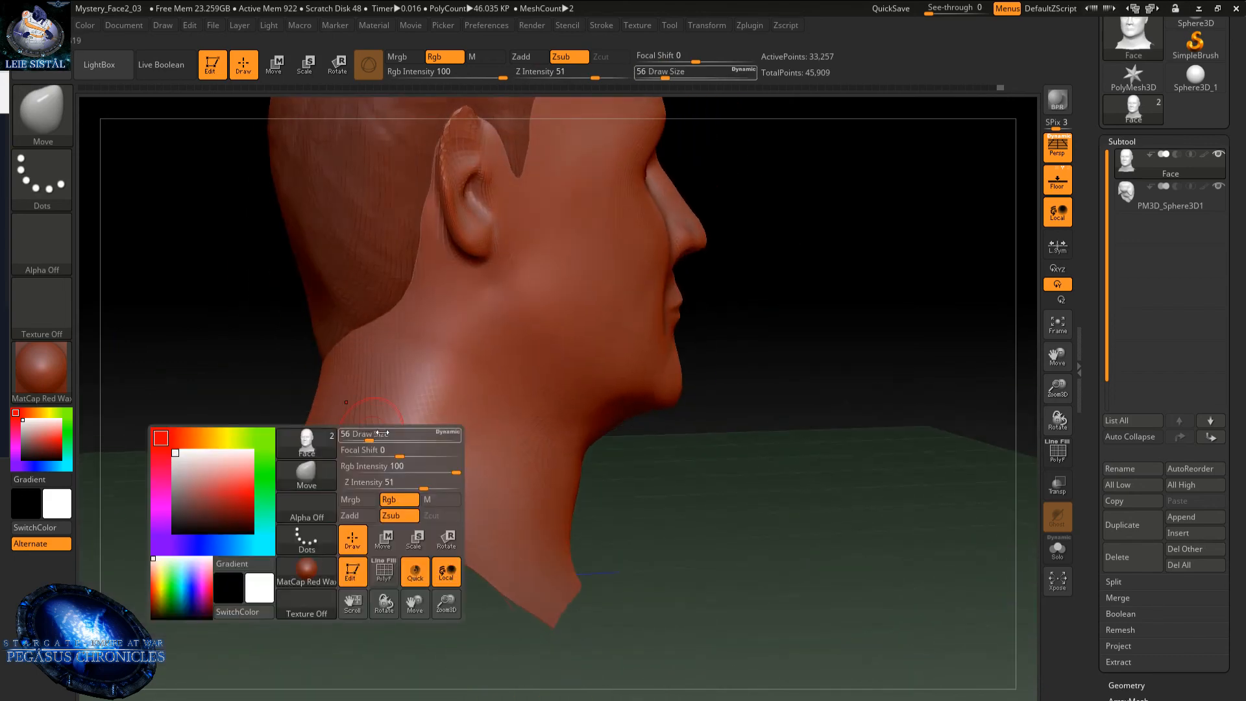
{"action": "left_click_drag", "start_coordinate": [383, 433], "coordinate": [399, 434]}
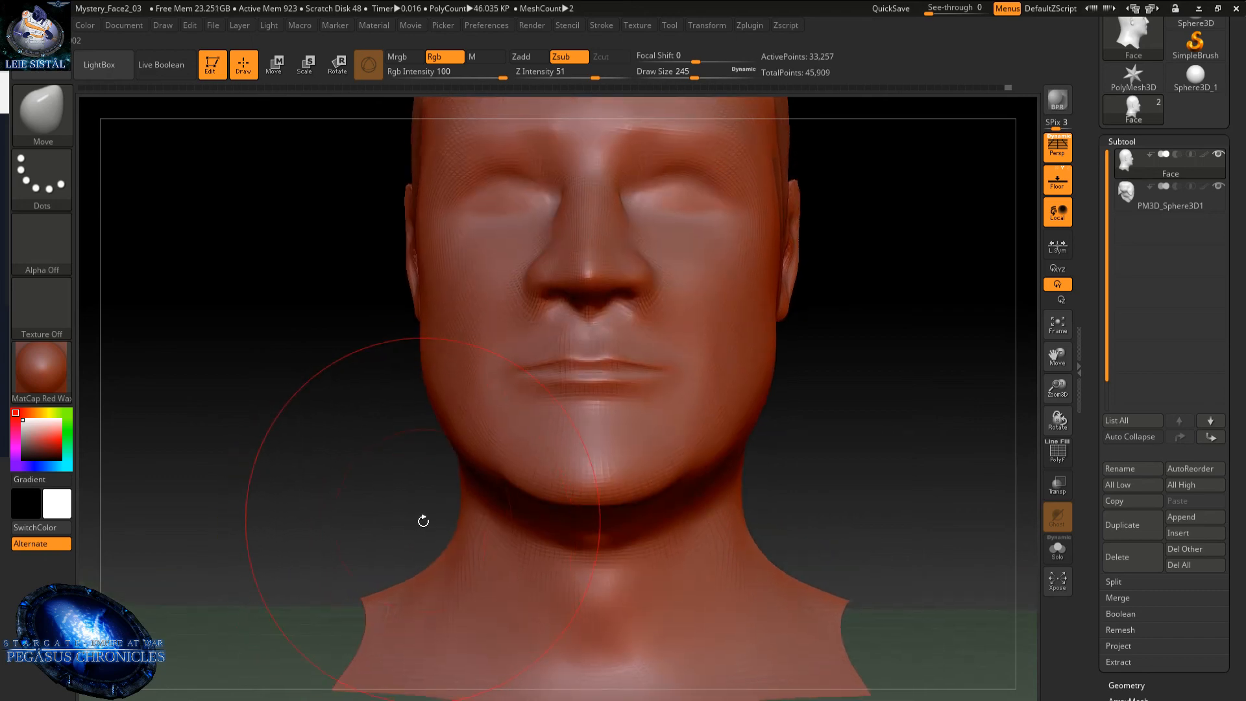
{"action": "left_click_drag", "start_coordinate": [423, 521], "coordinate": [474, 556]}
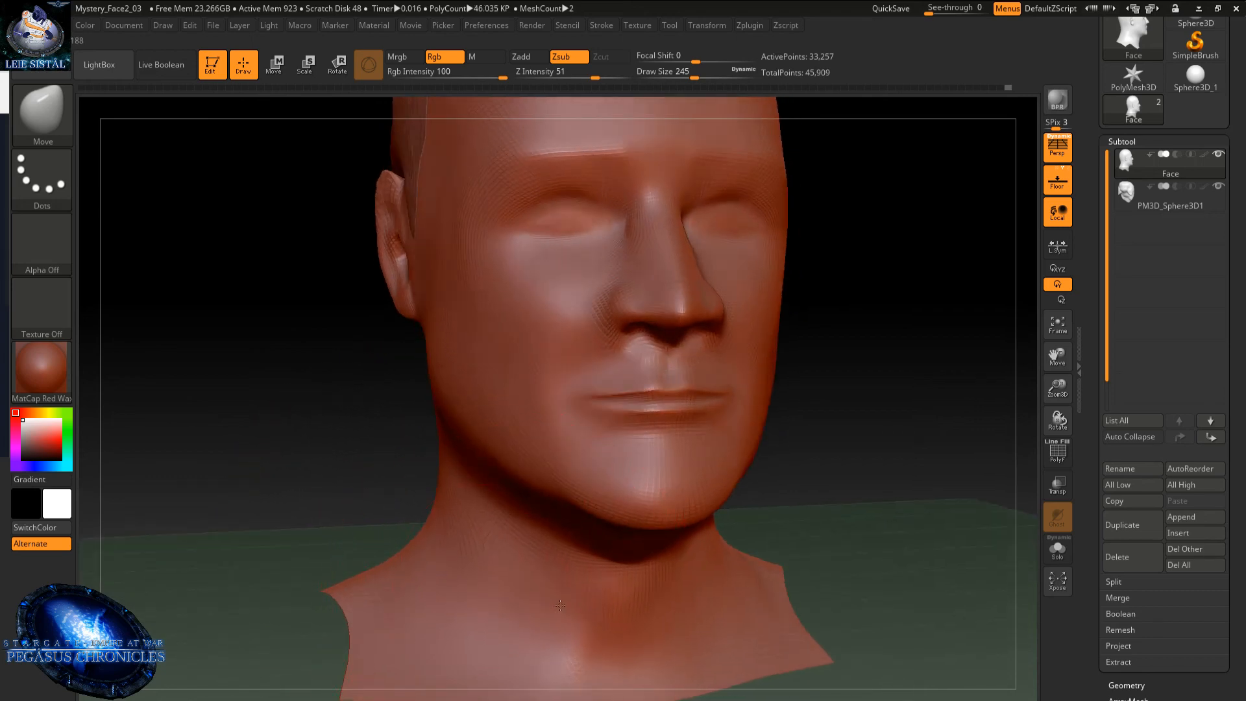
{"action": "mouse_move", "coordinate": [456, 531]}
{"action": "right_mouse_down", "text": "ctrl"}
{"action": "mouse_move", "coordinate": [436, 422]}
{"action": "mouse_move", "coordinate": [483, 421]}
{"action": "mouse_move", "coordinate": [383, 431]}
{"action": "mouse_move", "coordinate": [501, 426]}
{"action": "mouse_move", "coordinate": [478, 429]}
{"action": "right_mouse_up", "text": "ctrl"}
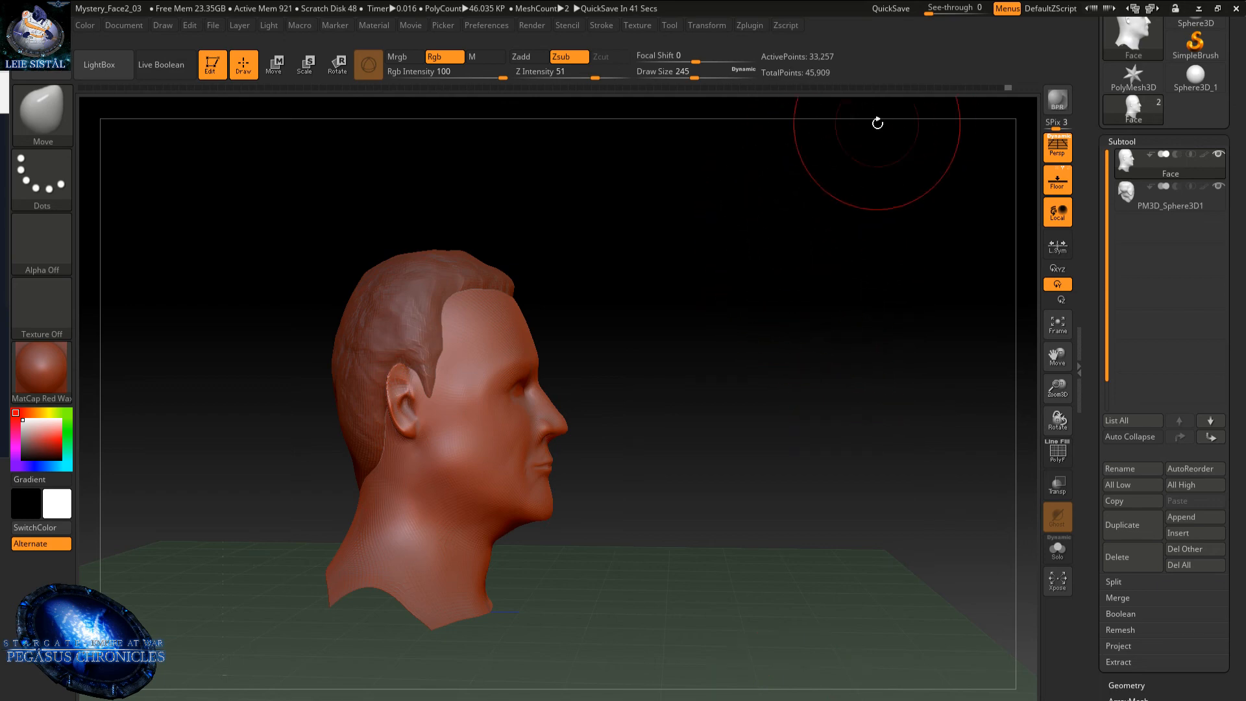
- Adjust the back of the jaw below the ear with the Move brush at draw size 245 and smooth the cheek
{"action": "mouse_move", "coordinate": [720, 245]}
{"action": "left_mouse_down"}
{"action": "mouse_move", "coordinate": [657, 274]}
{"action": "mouse_move", "coordinate": [651, 325]}
{"action": "left_mouse_up"}
{"action": "right_click_drag", "start_coordinate": [651, 325], "coordinate": [653, 397], "text": "ctrl"}
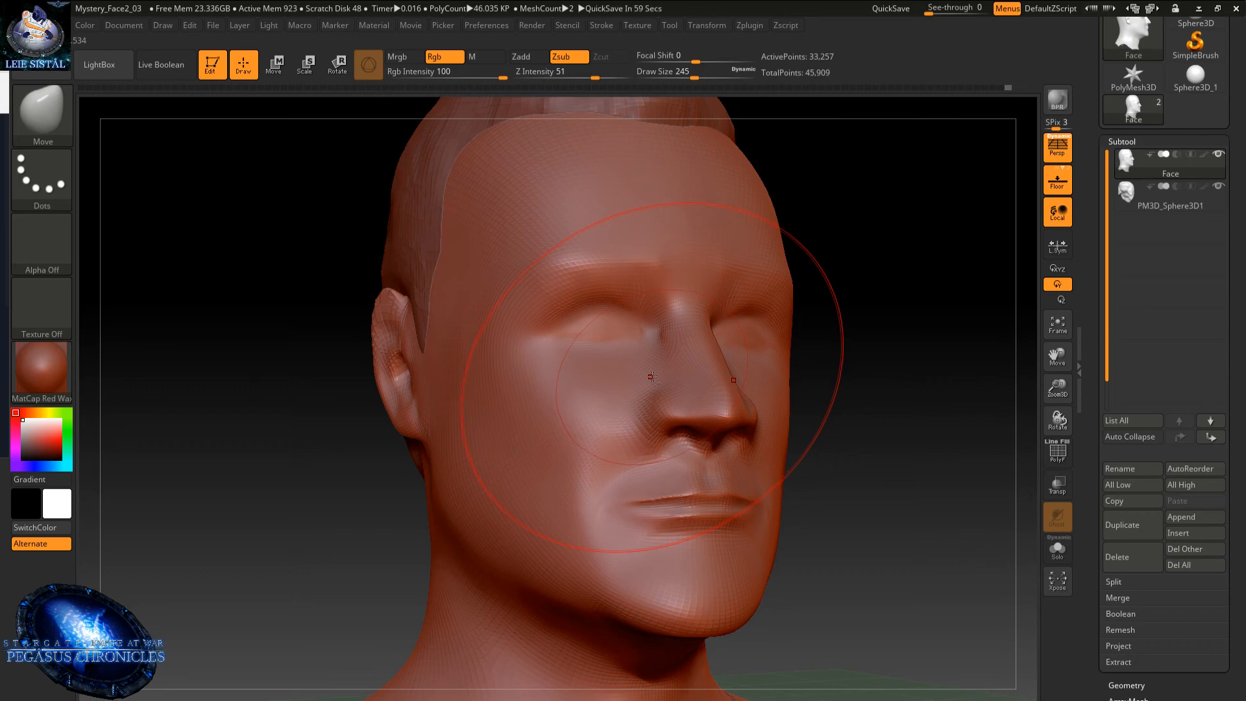
{"action": "left_click_drag", "start_coordinate": [787, 209], "coordinate": [791, 201], "text": "alt"}
{"action": "left_click_drag", "start_coordinate": [668, 357], "coordinate": [720, 272]}
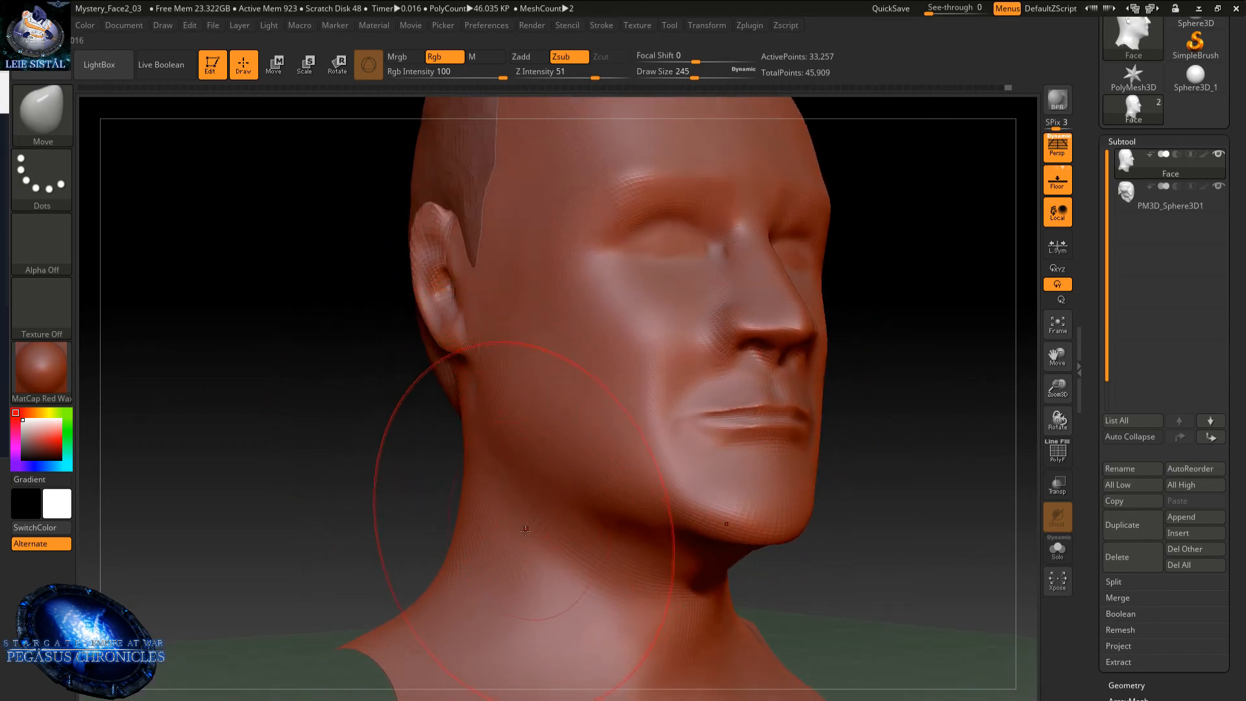
{"action": "left_click_drag", "start_coordinate": [491, 419], "coordinate": [499, 421]}
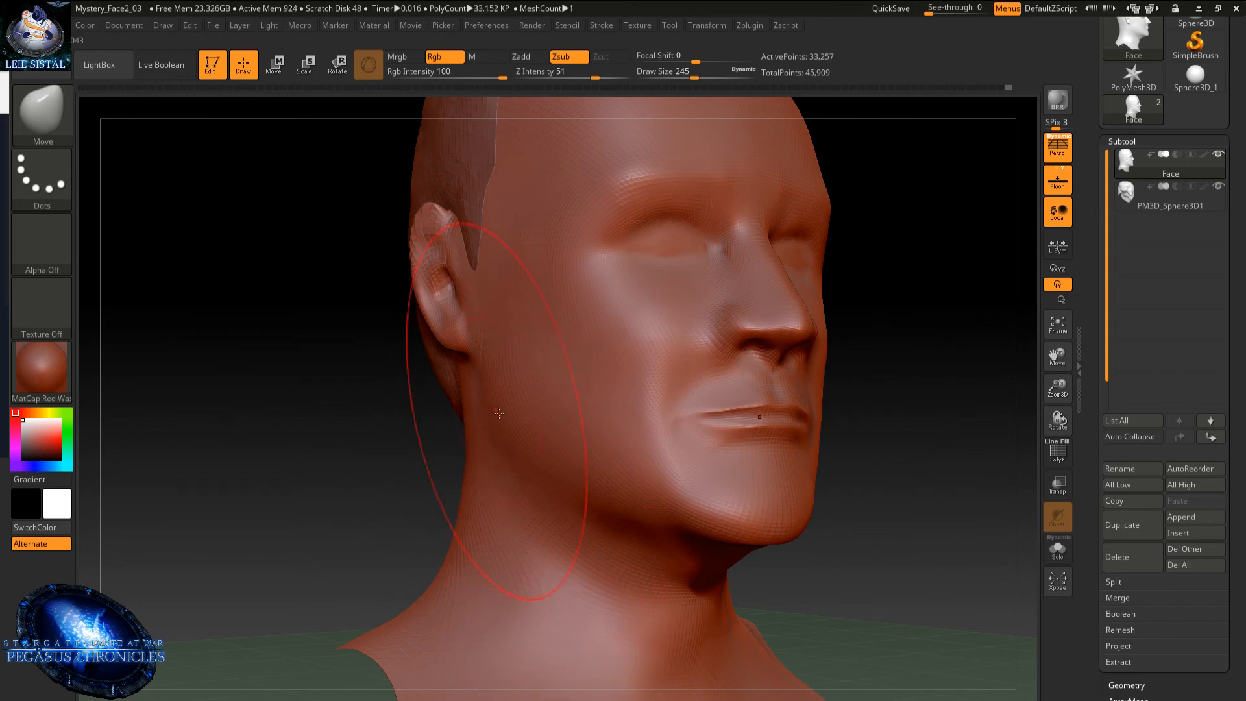
{"action": "right_click_drag", "start_coordinate": [499, 420], "coordinate": [517, 409]}
{"action": "key", "text": "shift"}
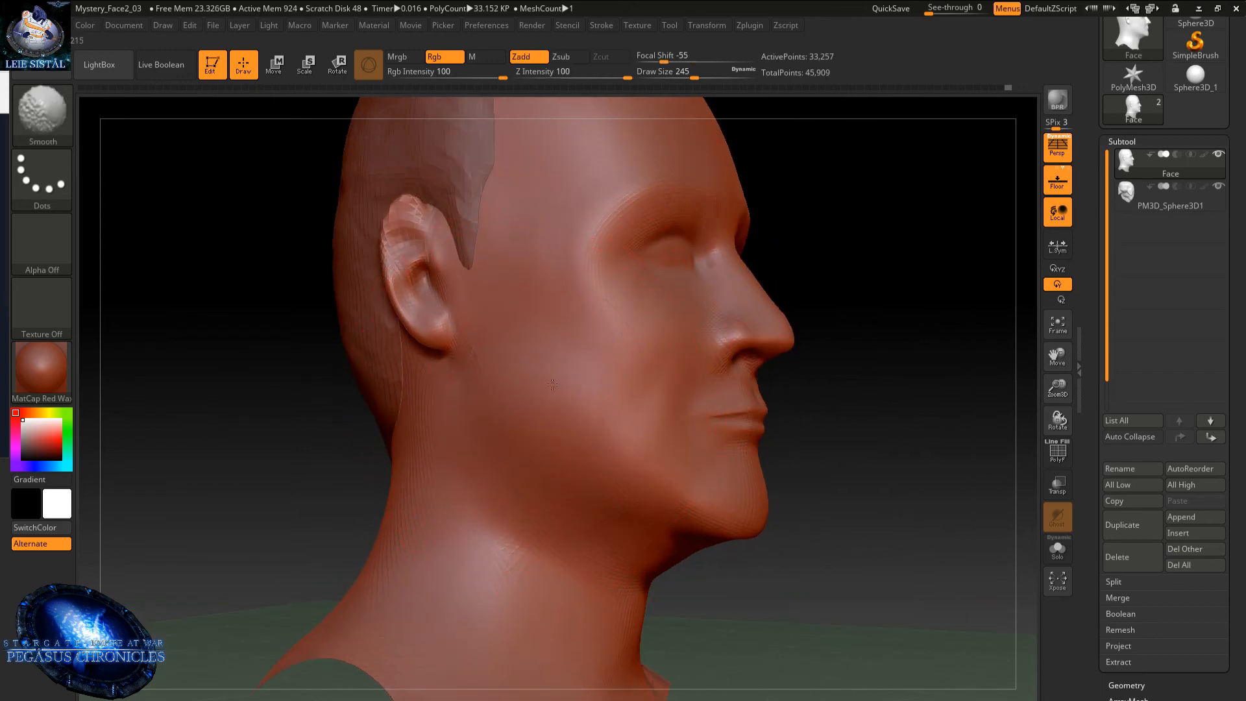
- Set the draw size to 124 and refine the side of the face around the ear with the Move and Smooth brushes
{"action": "key", "text": "space"}
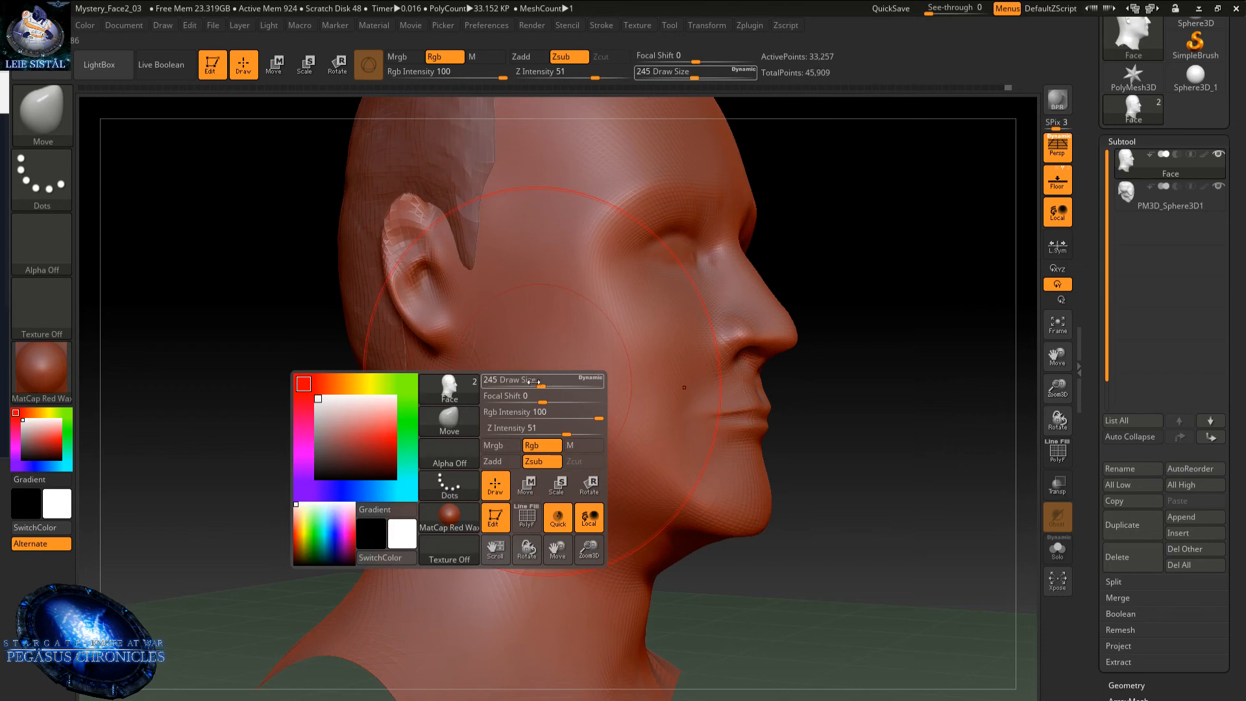
{"action": "left_click_drag", "start_coordinate": [530, 381], "coordinate": [523, 381]}
{"action": "key", "text": "shift"}
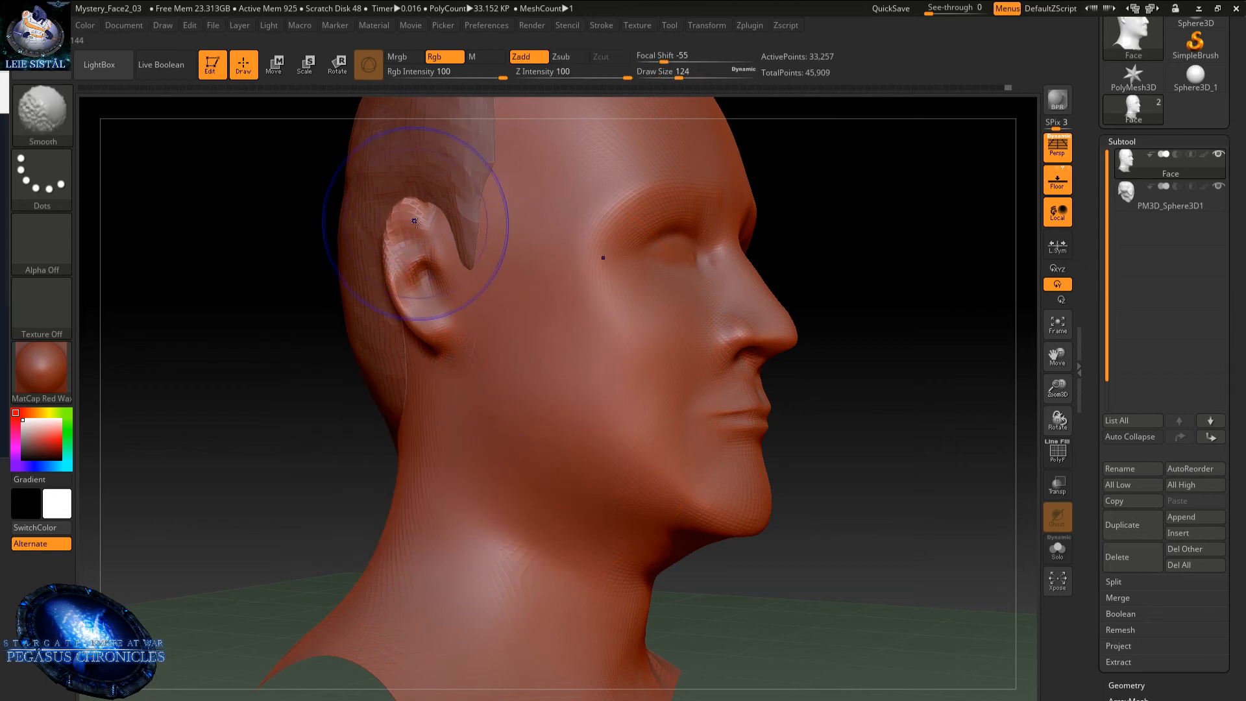
{"action": "right_click_drag", "start_coordinate": [634, 306], "coordinate": [431, 286]}
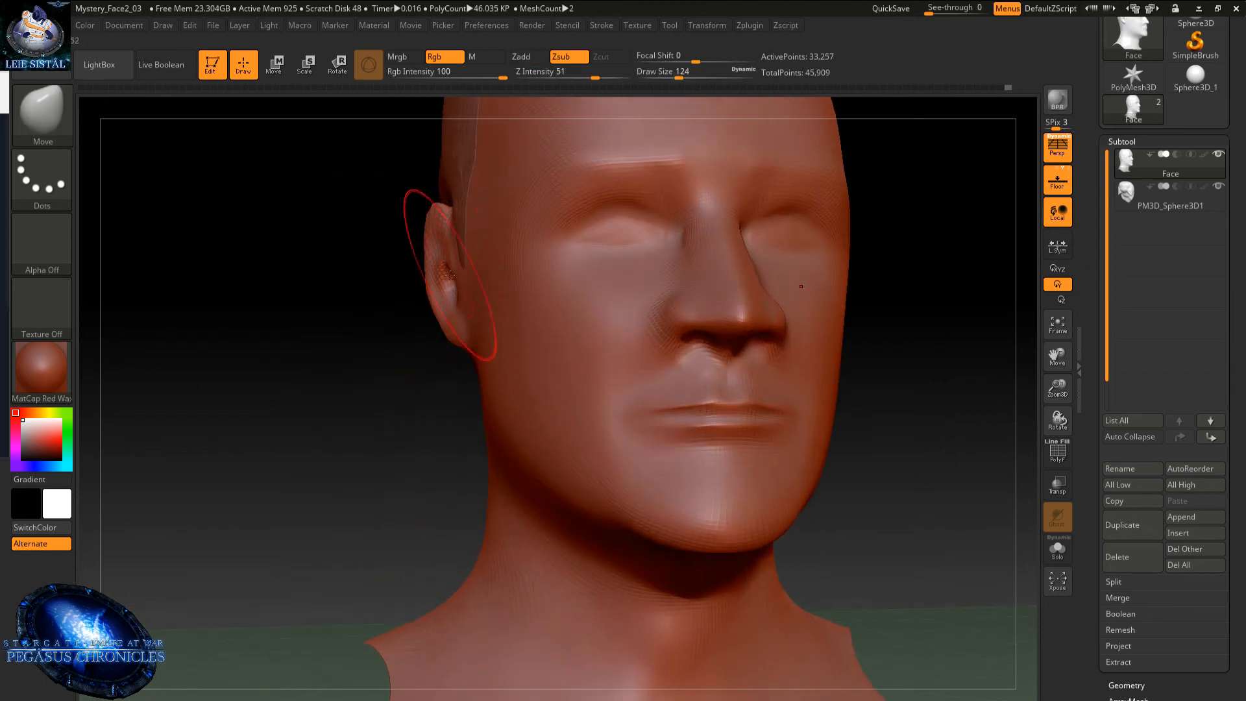
{"action": "right_click_drag", "start_coordinate": [420, 242], "coordinate": [498, 262]}
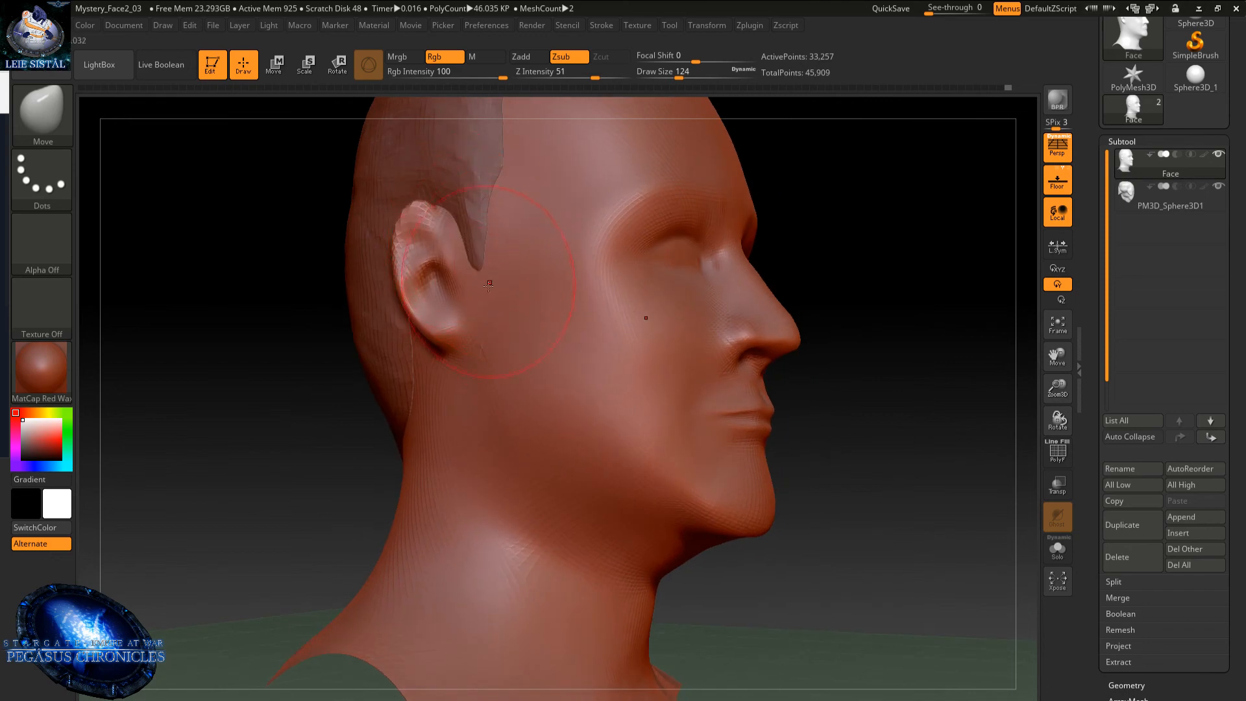
{"action": "right_click_drag", "start_coordinate": [587, 283], "coordinate": [564, 320], "text": "alt"}
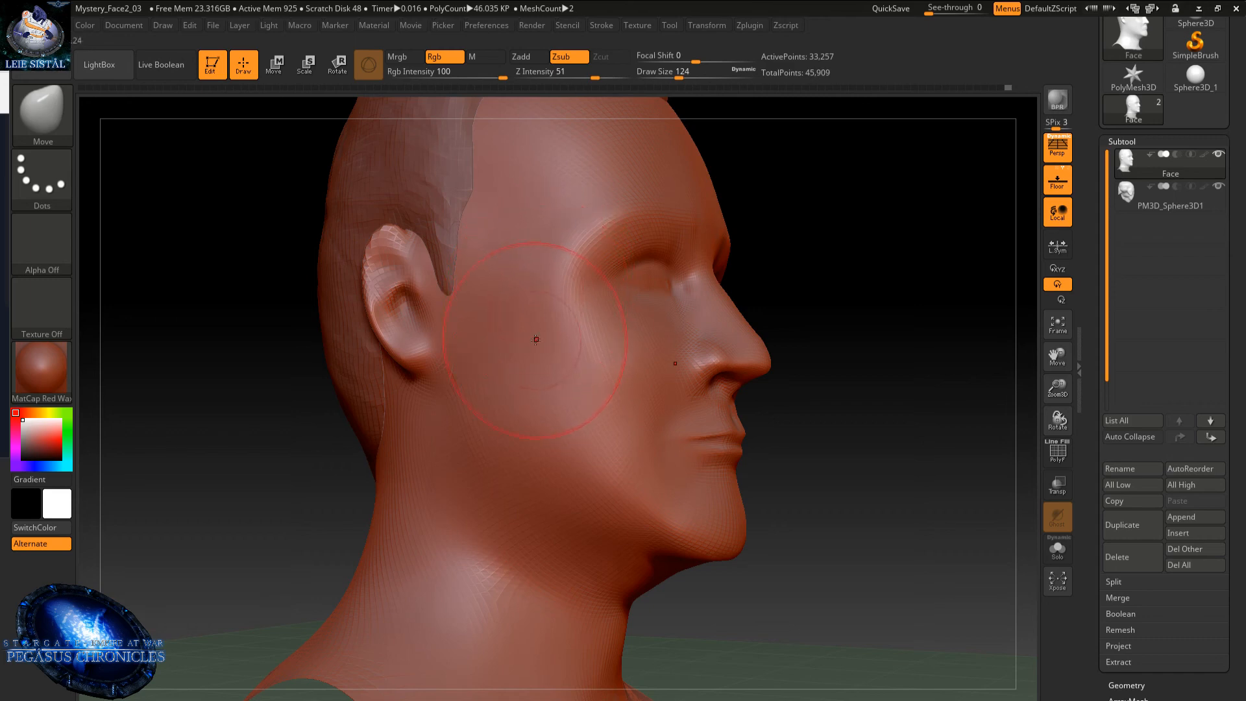
{"action": "right_click_drag", "start_coordinate": [545, 331], "coordinate": [543, 334], "text": "alt"}
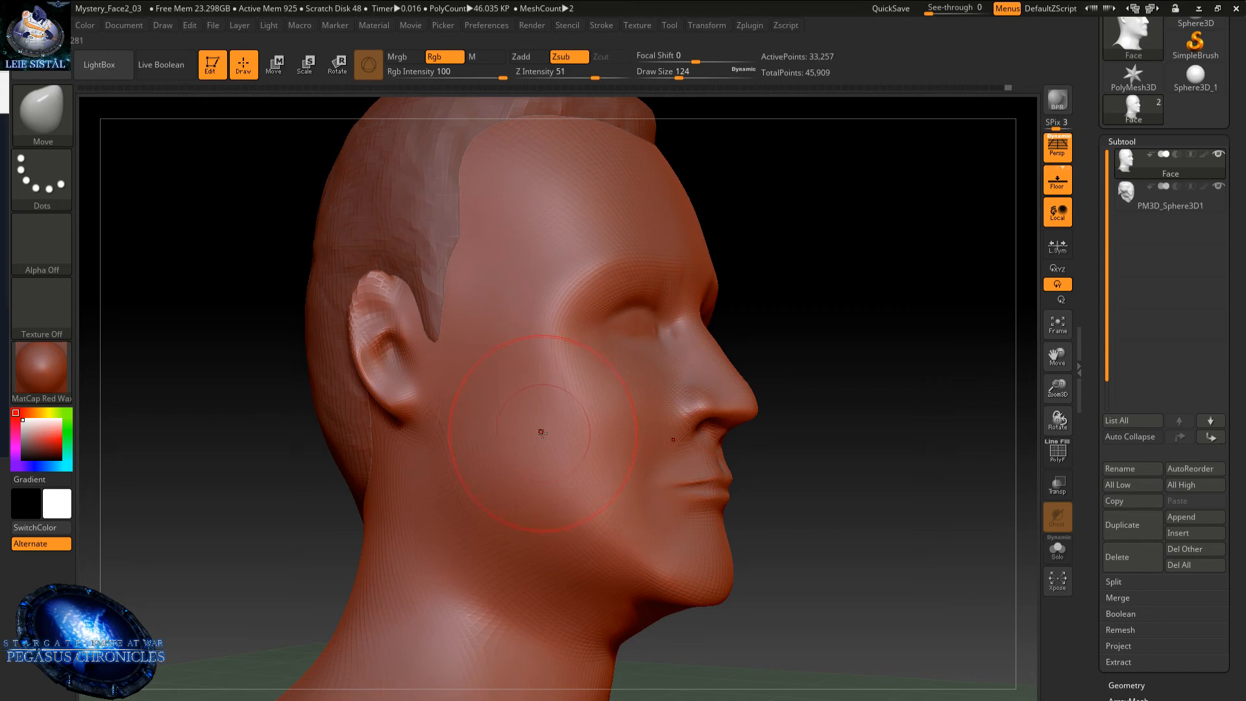
- Reduce the draw size to 20 and switch to the DamStandard brush
{"action": "mouse_move", "coordinate": [573, 289]}
{"action": "right_mouse_down"}
{"action": "mouse_move", "coordinate": [521, 322]}
{"action": "mouse_move", "coordinate": [637, 316]}
{"action": "mouse_move", "coordinate": [616, 339]}
{"action": "right_mouse_up"}
{"action": "right_click_drag", "start_coordinate": [617, 272], "coordinate": [591, 278]}
{"action": "key", "text": "space"}
{"action": "left_click_drag", "start_coordinate": [596, 279], "coordinate": [573, 279]}
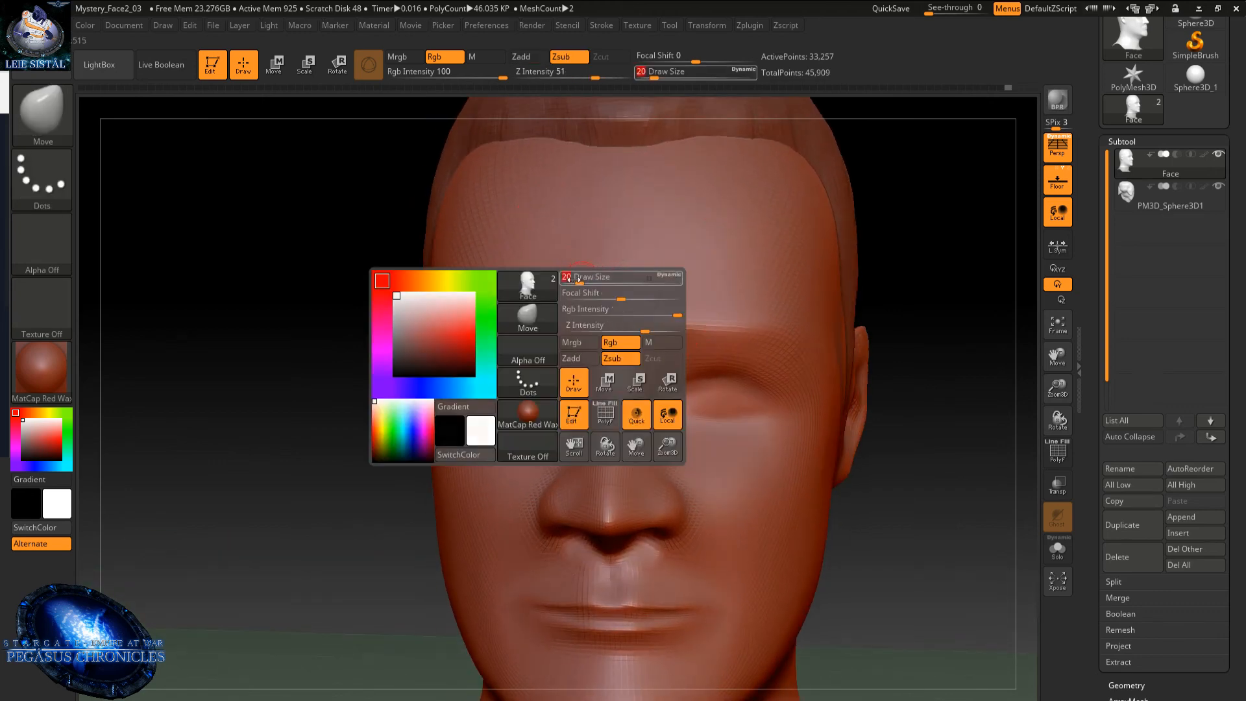
{"action": "left_click", "coordinate": [40, 118]}
{"action": "left_click", "coordinate": [431, 126]}
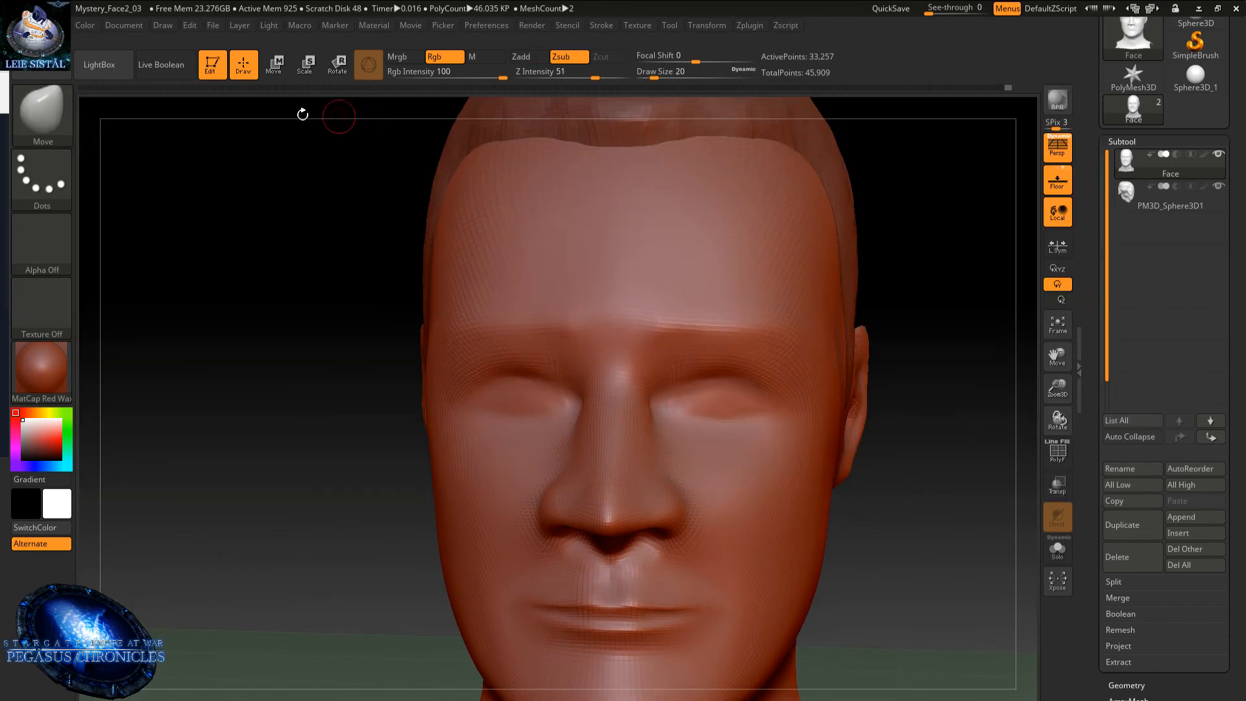
{"action": "left_click", "coordinate": [36, 123]}
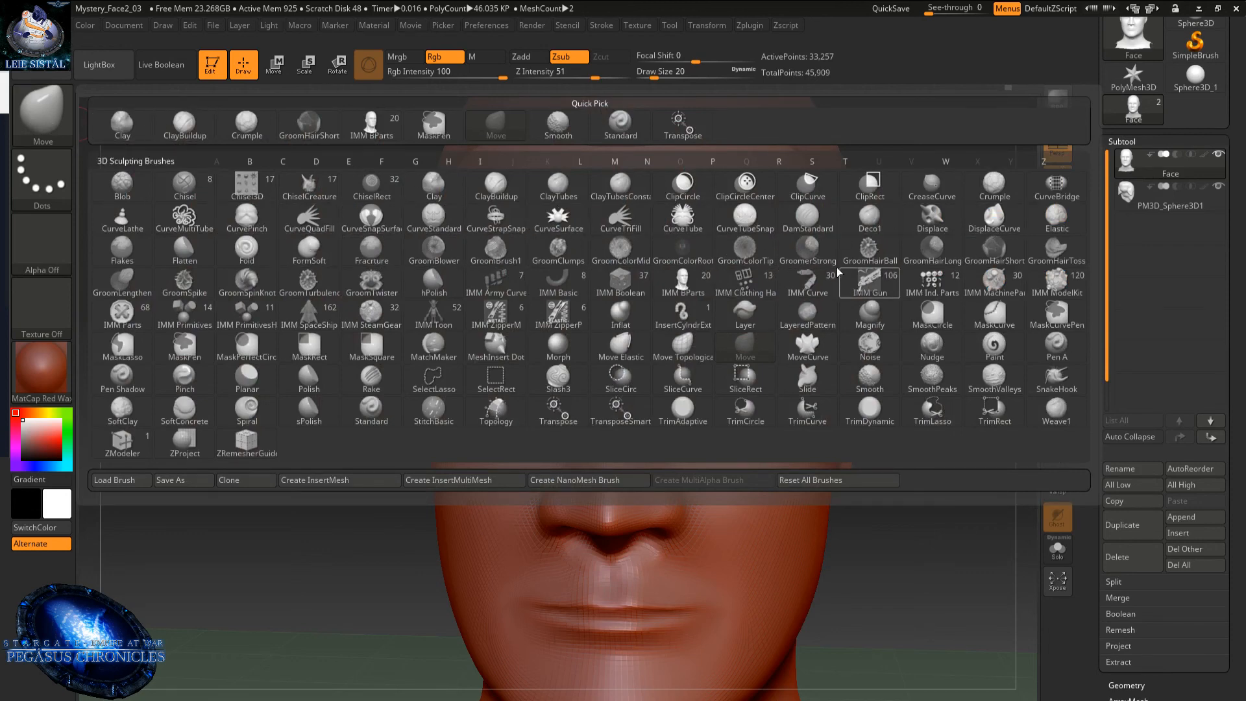
{"action": "left_click", "coordinate": [815, 222]}
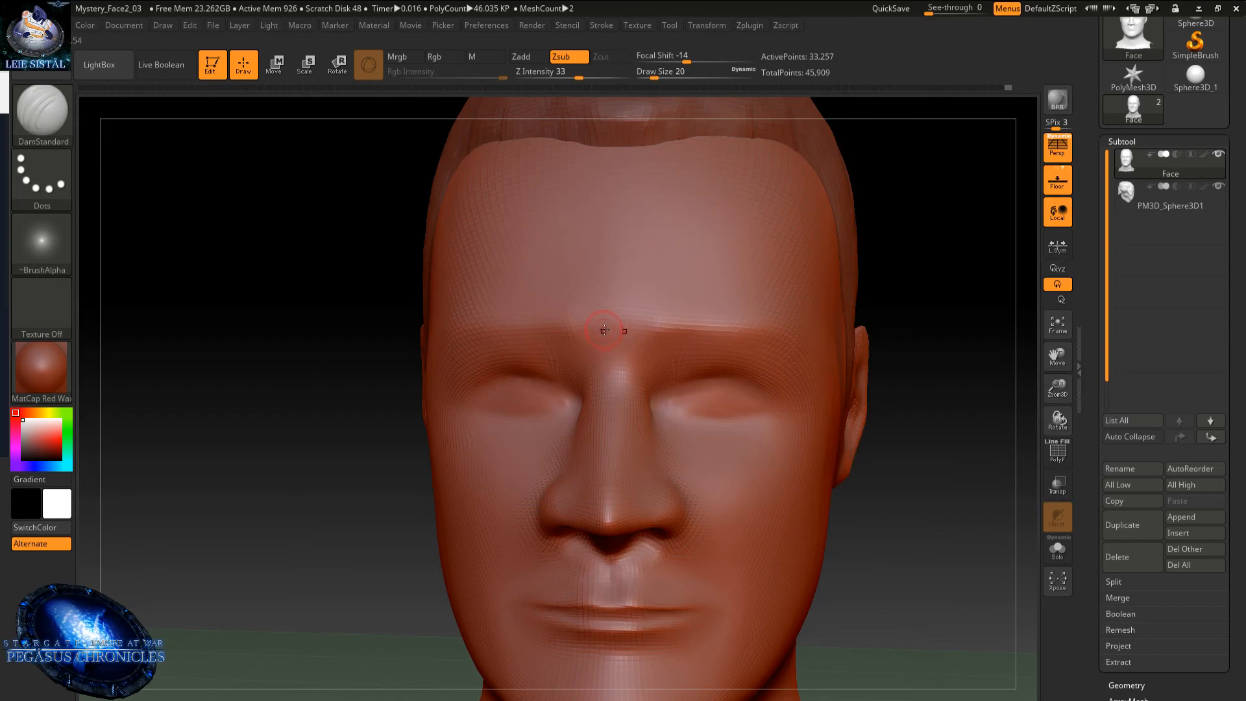
{"action": "mouse_move", "coordinate": [604, 330]}
{"action": "left_mouse_down"}
{"action": "mouse_move", "coordinate": [610, 353]}
{"action": "mouse_move", "coordinate": [598, 318]}
{"action": "left_mouse_up"}
{"action": "key", "text": "ctrl+z"}
{"action": "right_click", "coordinate": [613, 322]}
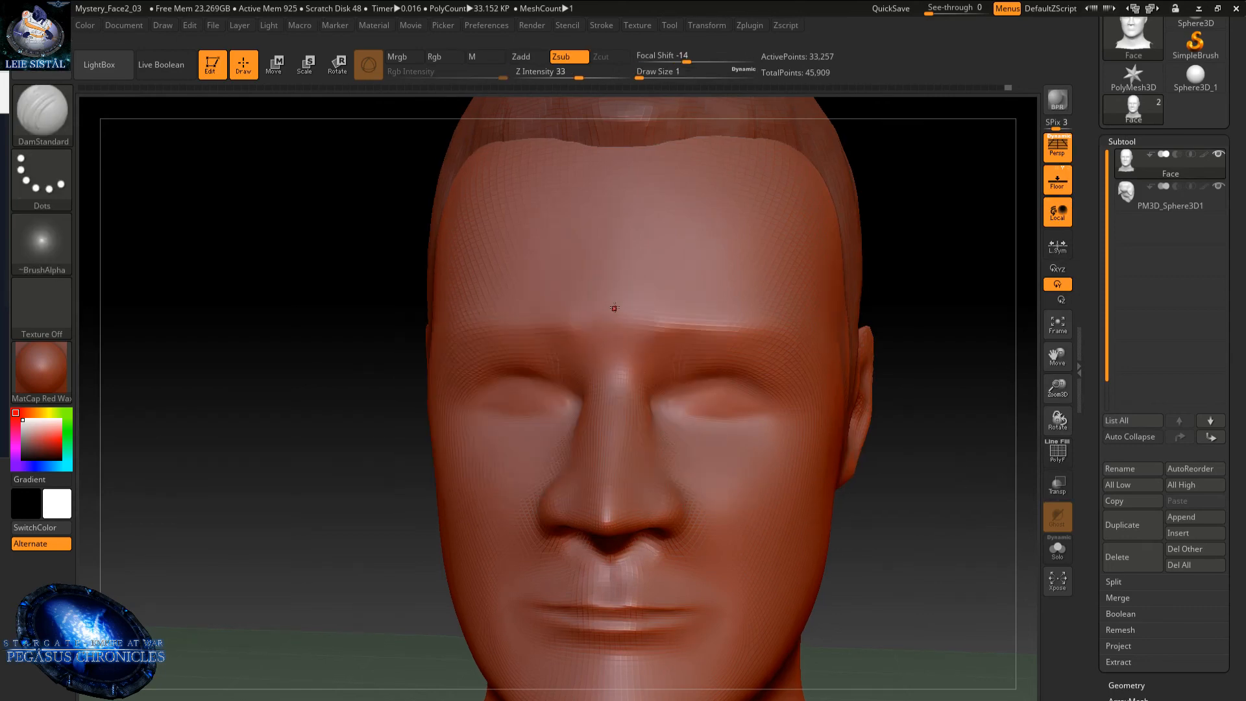
- Carve a short vertical frown crease between the eyebrows with DamStandard at draw size 3 and smooth it
{"action": "key", "text": "space"}
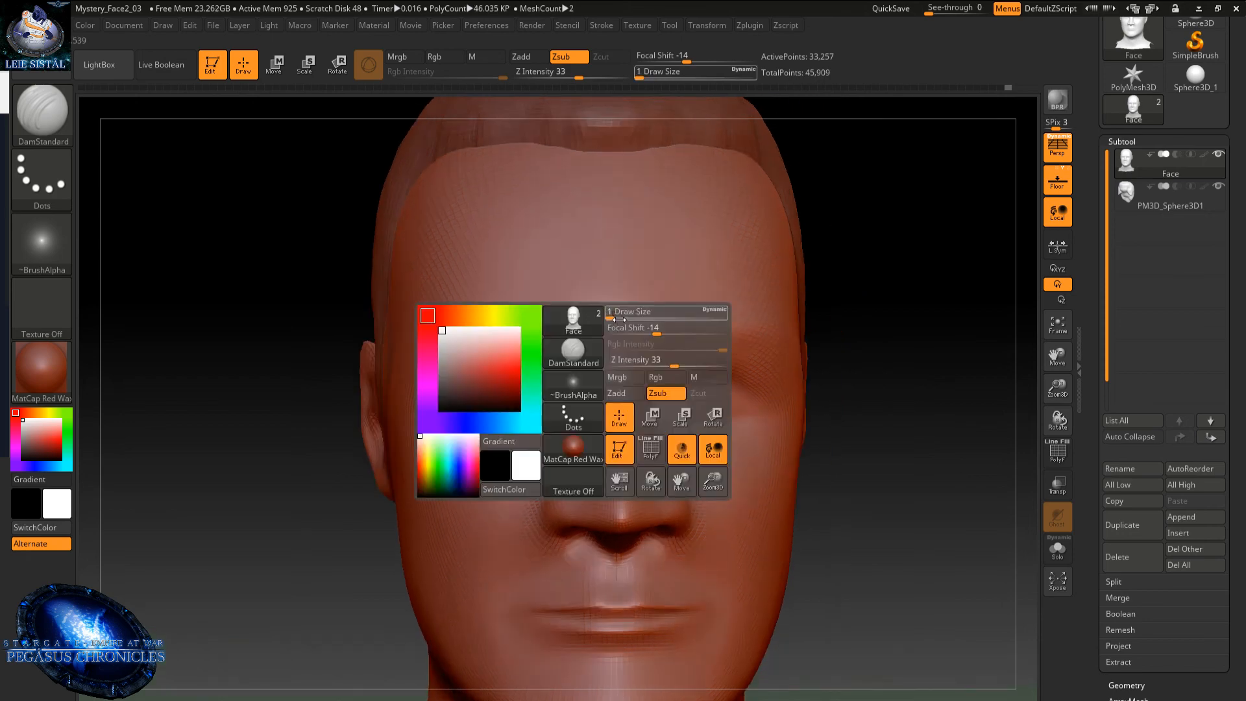
{"action": "left_click_drag", "start_coordinate": [609, 316], "coordinate": [613, 317]}
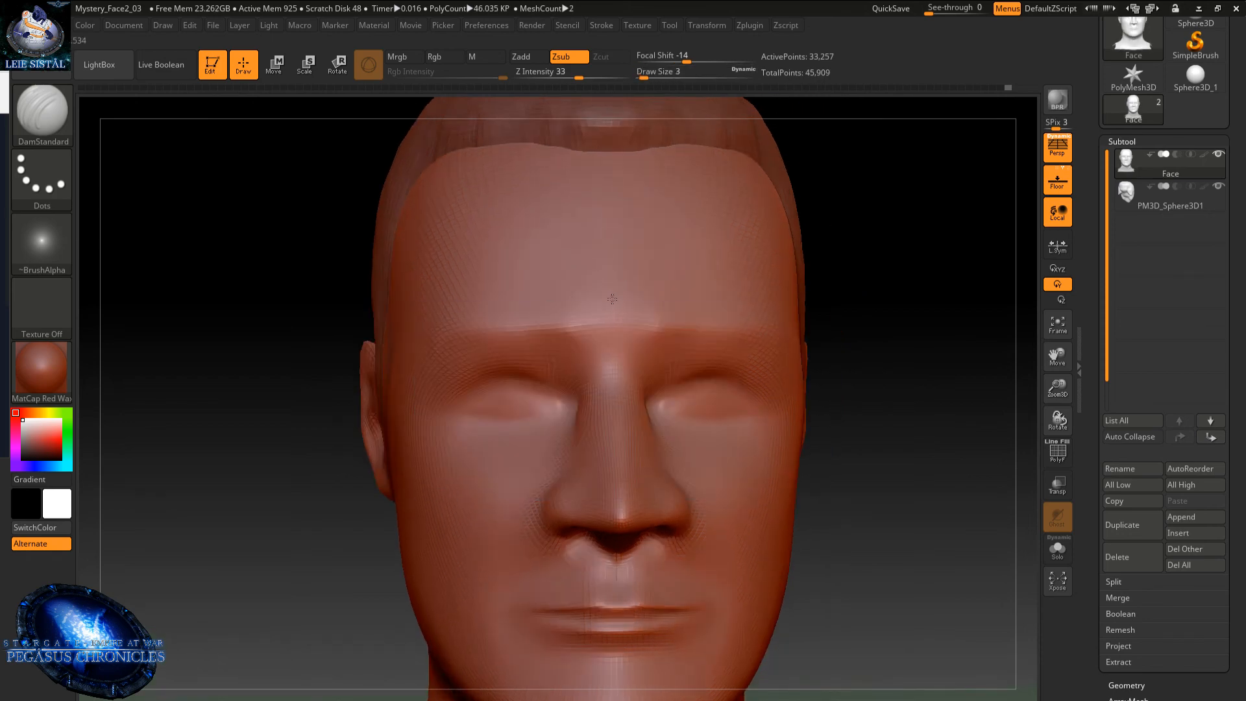
{"action": "mouse_move", "coordinate": [614, 327]}
{"action": "left_mouse_down"}
{"action": "mouse_move", "coordinate": [613, 305]}
{"action": "mouse_move", "coordinate": [606, 372]}
{"action": "left_mouse_up"}
{"action": "key", "text": "shift"}
{"action": "left_click_drag", "start_coordinate": [613, 343], "coordinate": [616, 320]}
{"action": "key", "text": "shift"}
{"action": "mouse_move", "coordinate": [624, 378]}
{"action": "right_mouse_down"}
{"action": "mouse_move", "coordinate": [552, 344]}
{"action": "mouse_move", "coordinate": [566, 338]}
{"action": "right_mouse_up"}
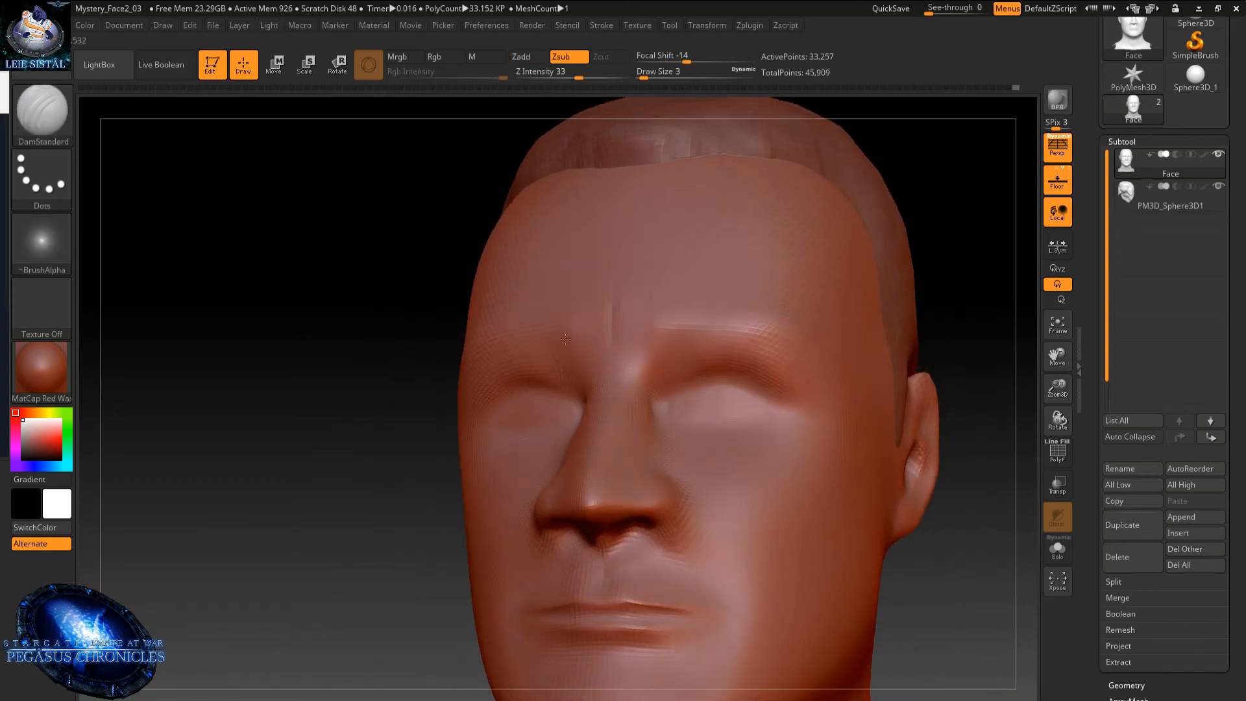
{"action": "right_click_drag", "start_coordinate": [586, 286], "coordinate": [641, 301]}
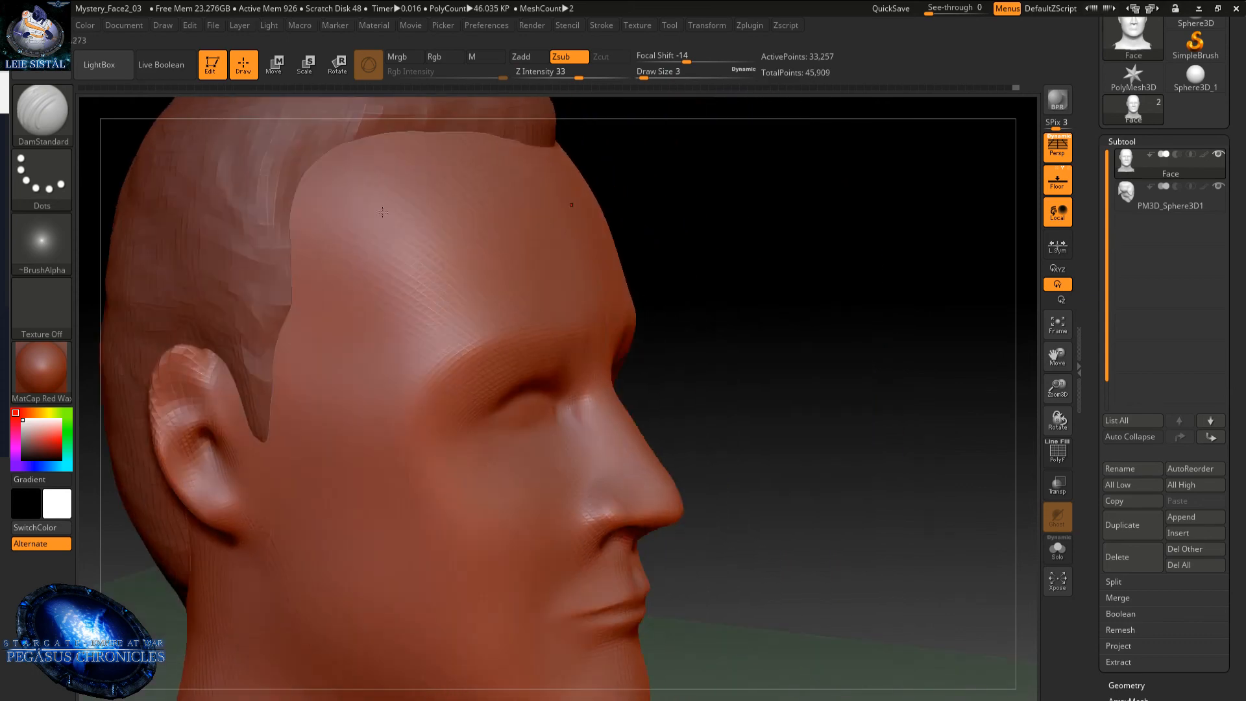
- Switch to the Move brush at draw size 44 and reshape the inner brows and the bridge of the nose
{"action": "left_click", "coordinate": [69, 129]}
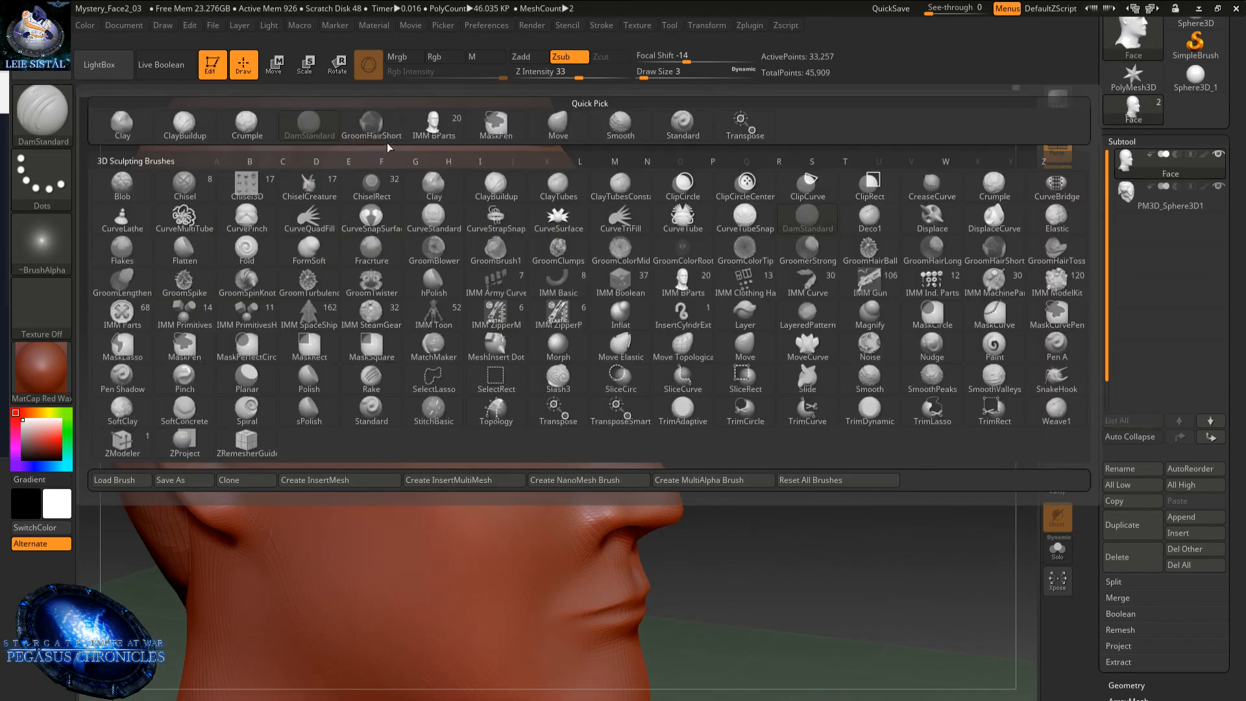
{"action": "left_click", "coordinate": [548, 120]}
{"action": "key", "text": "space"}
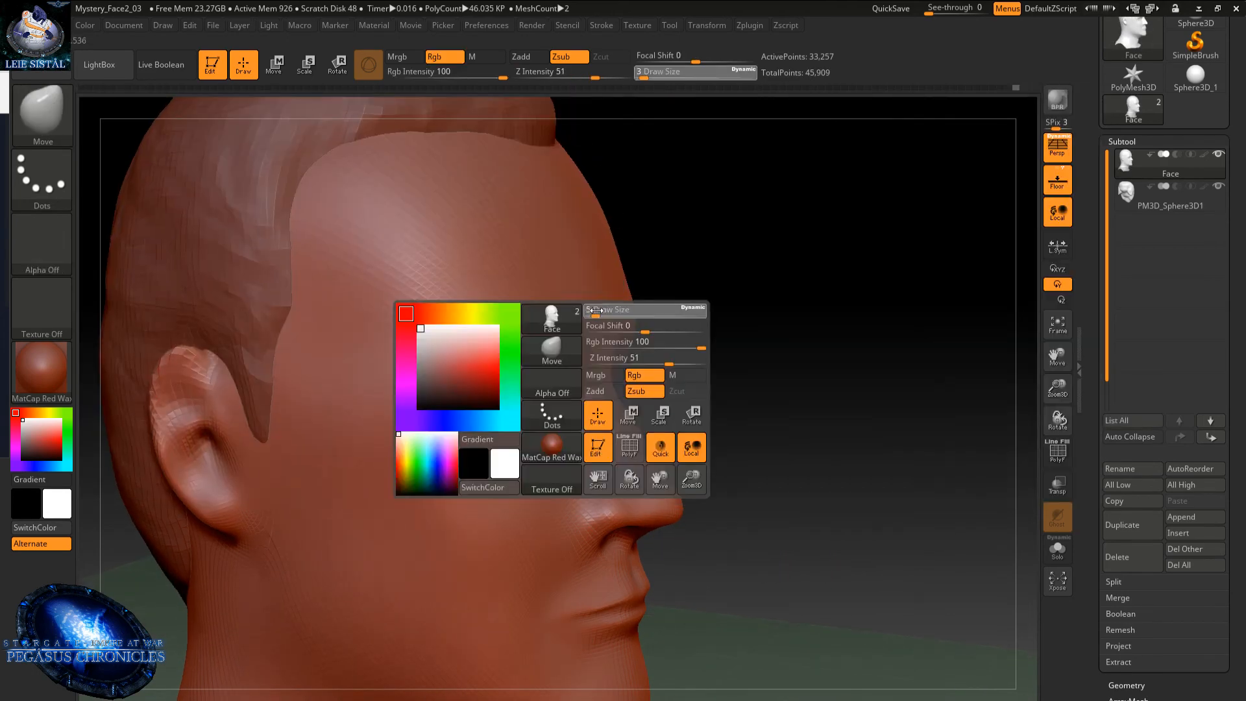
{"action": "mouse_move", "coordinate": [591, 309]}
{"action": "left_mouse_down"}
{"action": "mouse_move", "coordinate": [612, 316]}
{"action": "mouse_move", "coordinate": [597, 300]}
{"action": "left_mouse_up"}
{"action": "key", "text": "space"}
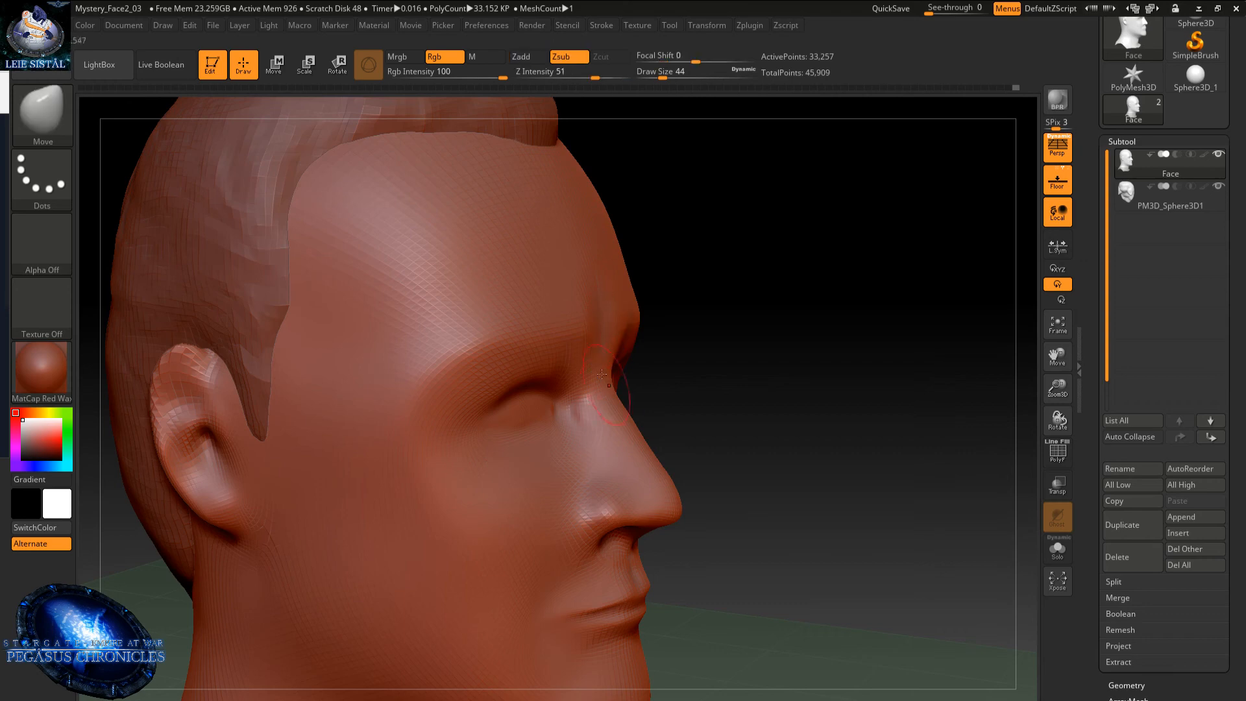
{"action": "left_click_drag", "start_coordinate": [746, 454], "coordinate": [630, 477]}
{"action": "right_click_drag", "start_coordinate": [606, 453], "coordinate": [581, 351]}
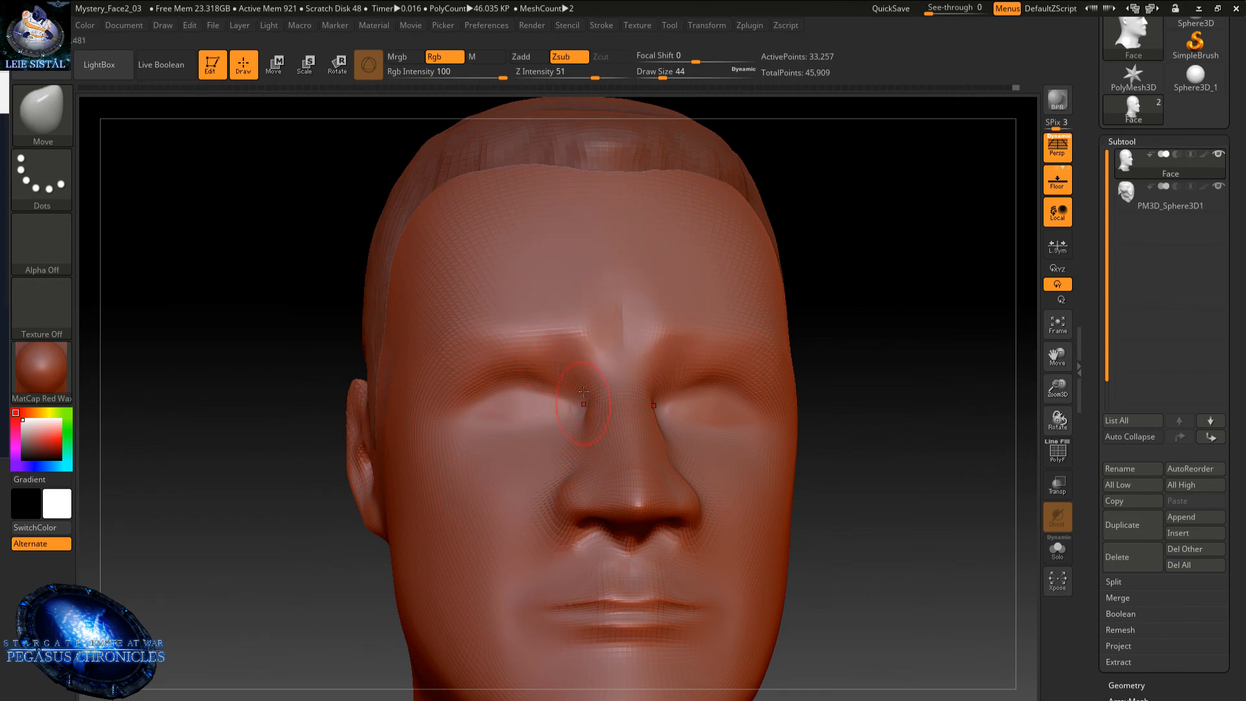
- Refine the lower forehead and inner brow ends with the Move brush at draw size 44 and smooth the cheek beside the mouth
{"action": "right_click_drag", "start_coordinate": [578, 337], "coordinate": [583, 391], "text": "shift"}
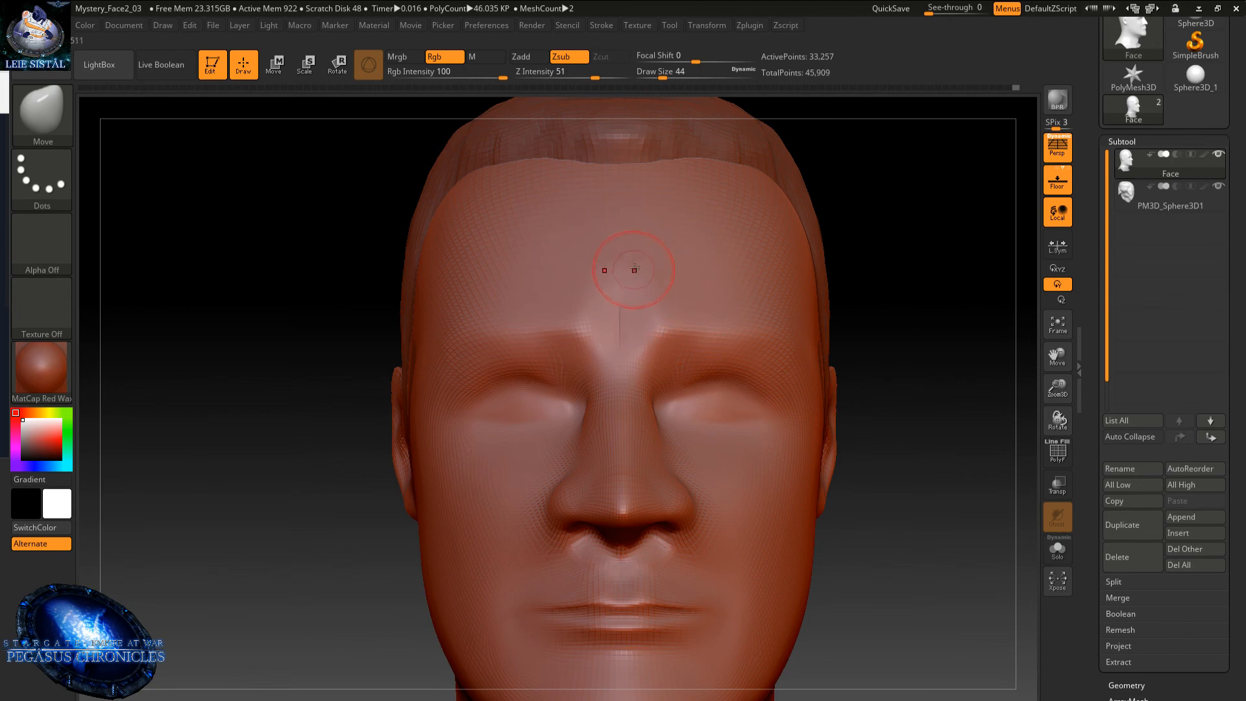
{"action": "left_click_drag", "start_coordinate": [639, 263], "coordinate": [658, 339]}
{"action": "right_click_drag", "start_coordinate": [662, 420], "coordinate": [632, 325], "text": "alt"}
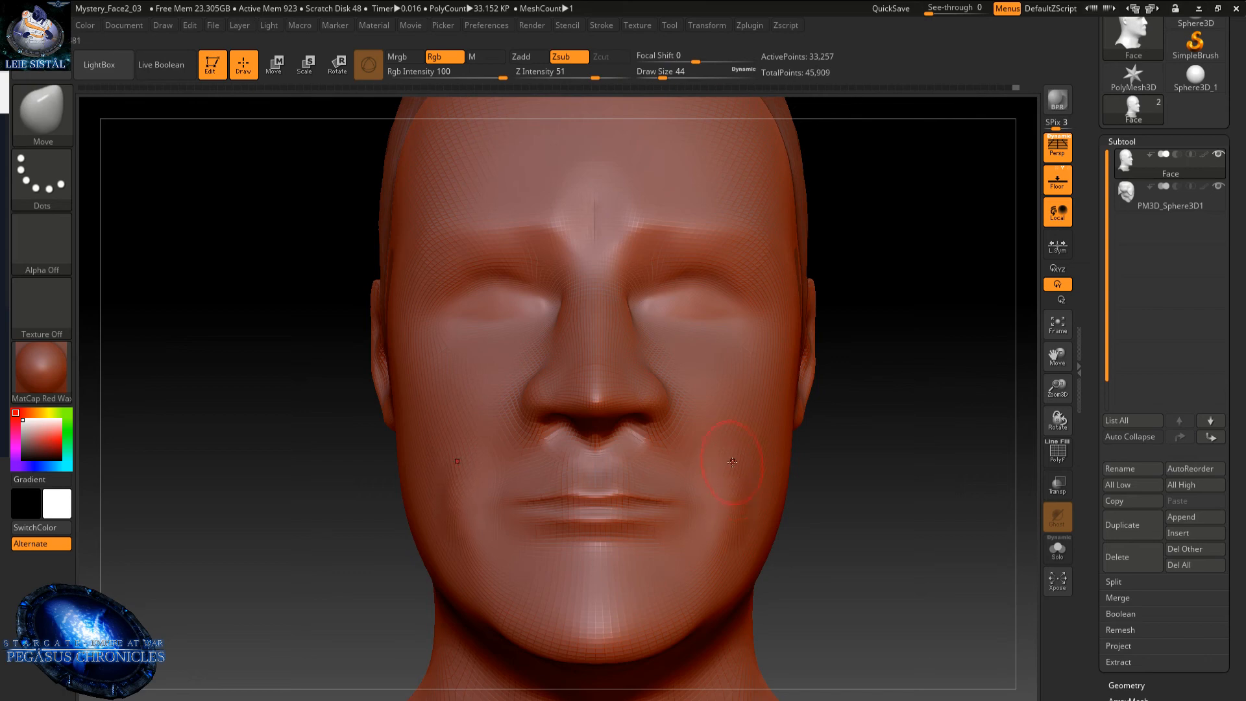
{"action": "key", "text": "shift"}
{"action": "right_click_drag", "start_coordinate": [695, 481], "coordinate": [659, 659], "text": "alt"}
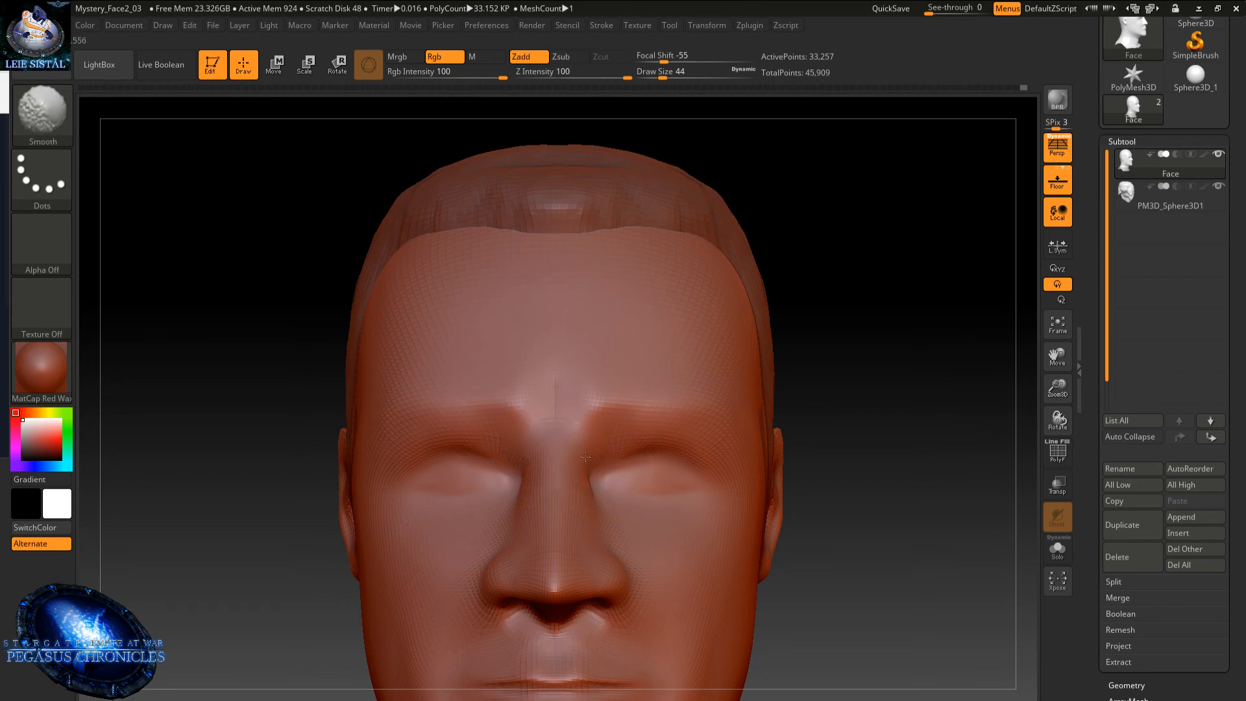
- Nudge the side of the nose bridge with the Move brush and smooth the inner end of the eyebrow
{"action": "right_click_drag", "start_coordinate": [627, 468], "coordinate": [586, 467]}
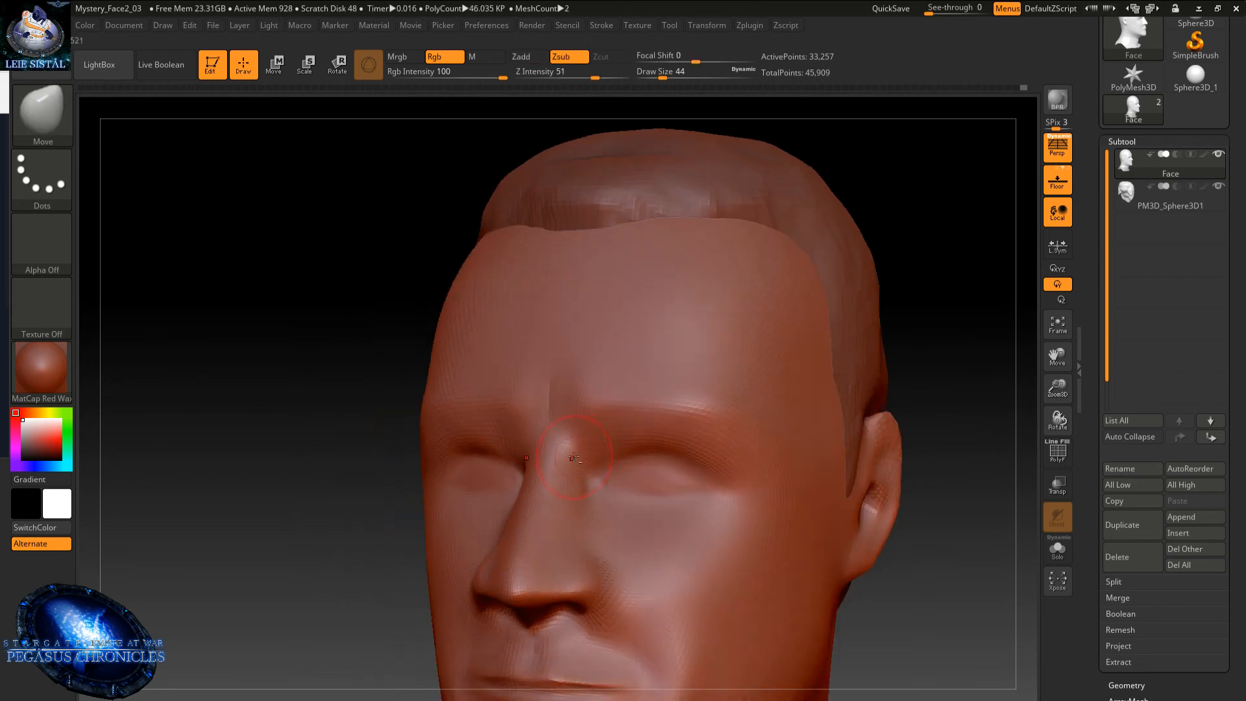
{"action": "left_click_drag", "start_coordinate": [572, 457], "coordinate": [573, 453]}
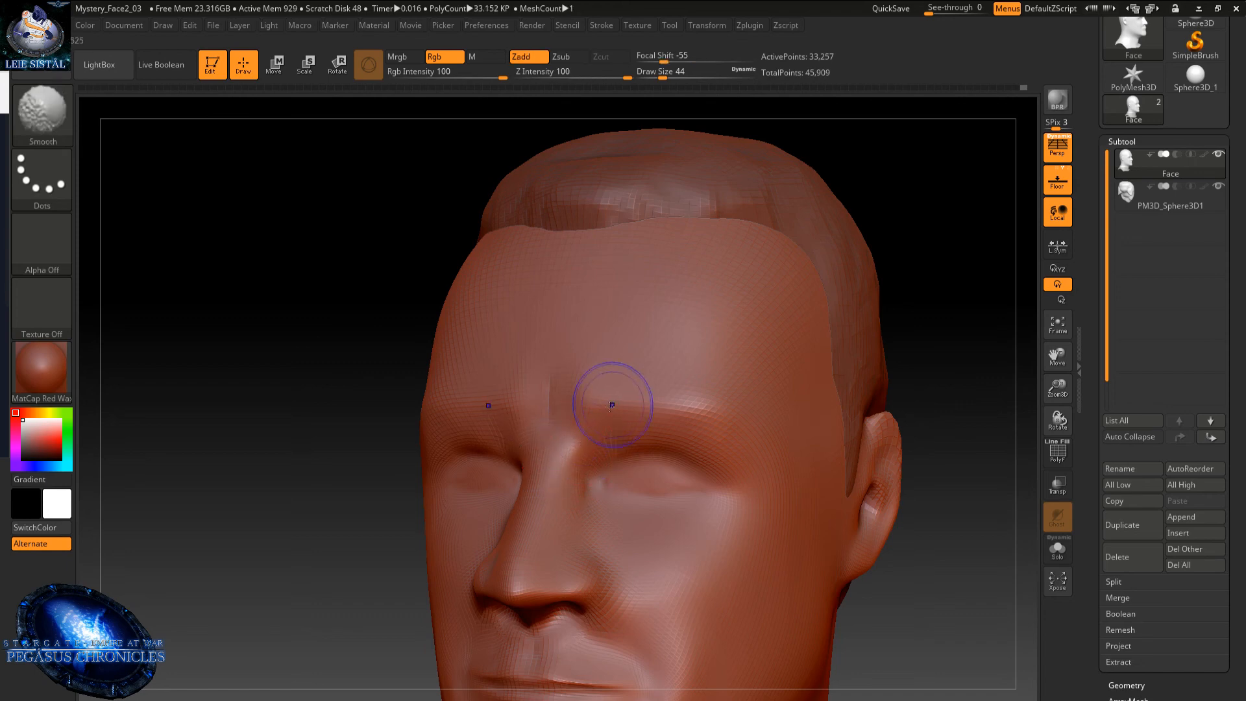
{"action": "right_click_drag", "start_coordinate": [578, 408], "coordinate": [612, 412], "text": "shift"}
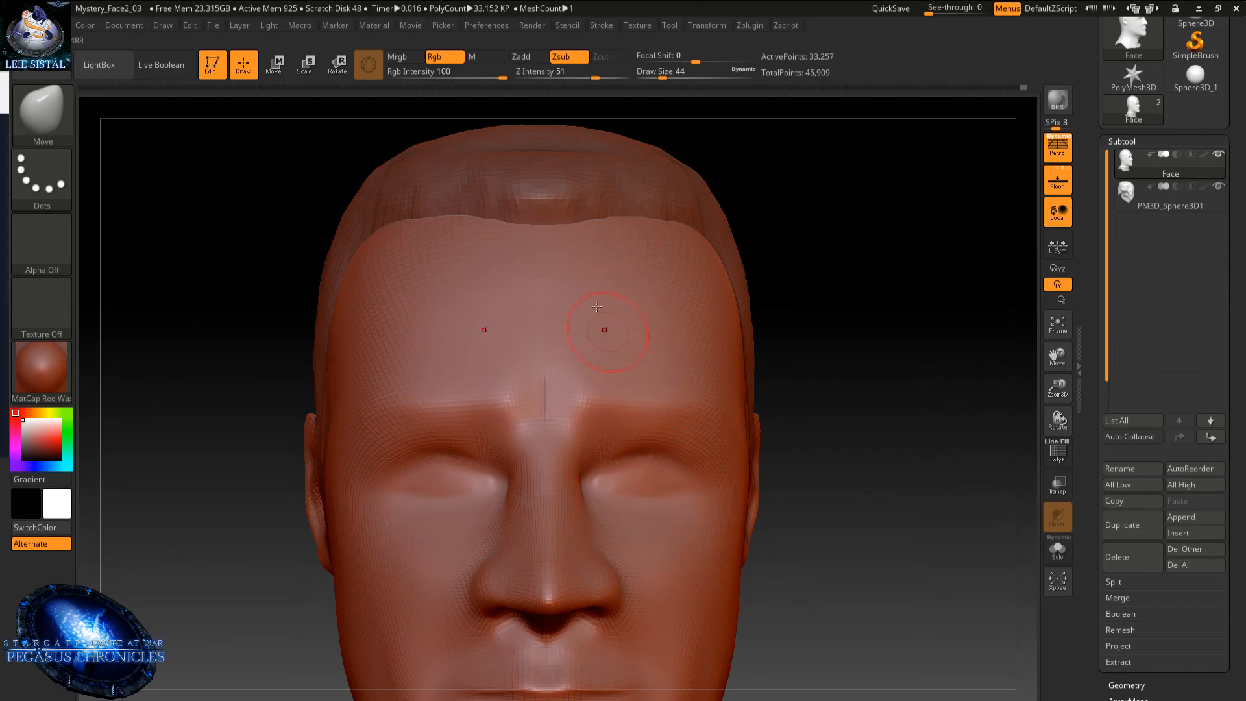
- Smooth the upper forehead along the hairline and undo the Move brush stroke at its upper corner
{"action": "key", "text": "shift"}
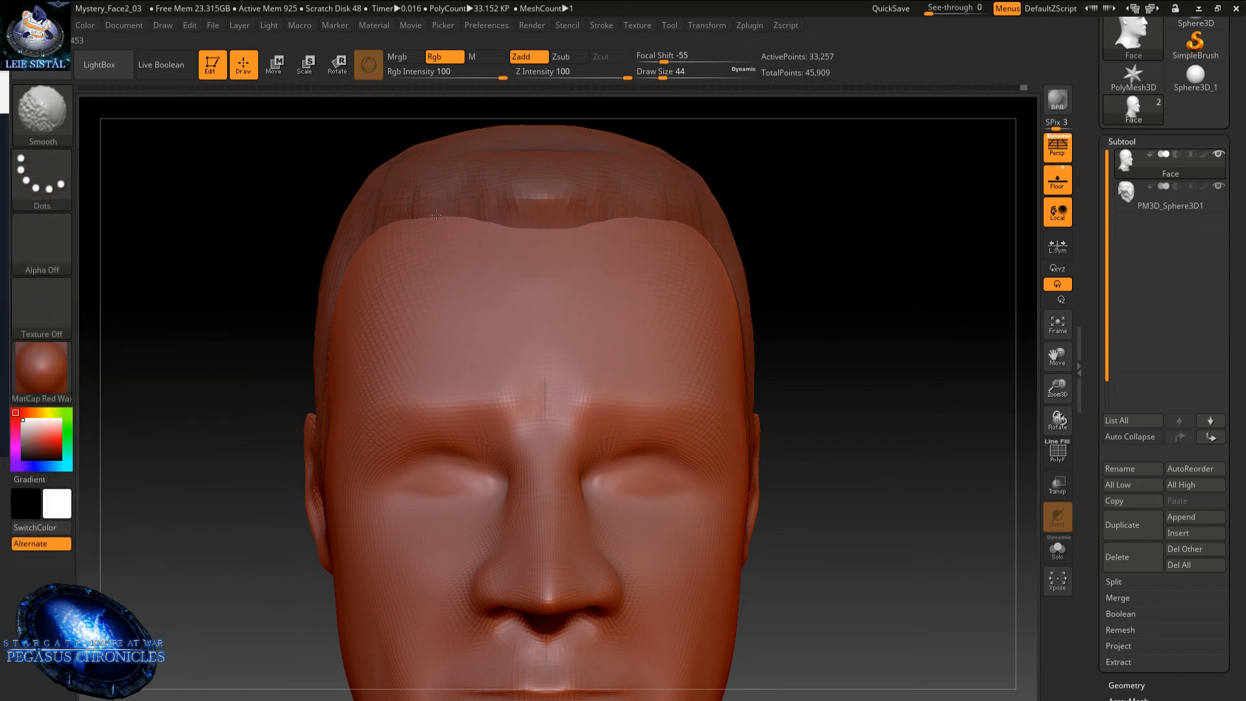
{"action": "left_click_drag", "start_coordinate": [451, 222], "coordinate": [520, 217], "text": "shift"}
{"action": "key", "text": "shift"}
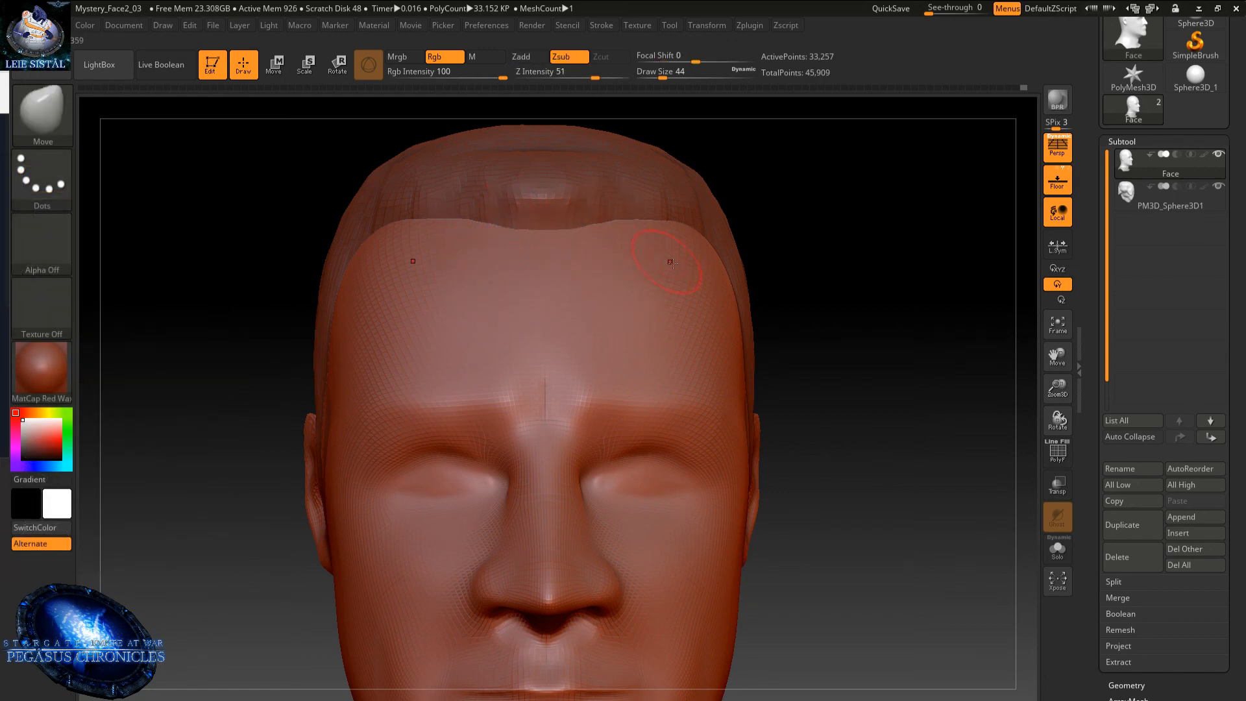
{"action": "mouse_move", "coordinate": [672, 262]}
{"action": "left_mouse_down"}
{"action": "mouse_move", "coordinate": [676, 241]}
{"action": "mouse_move", "coordinate": [652, 296]}
{"action": "left_mouse_up"}
{"action": "key", "text": "ctrl+z"}
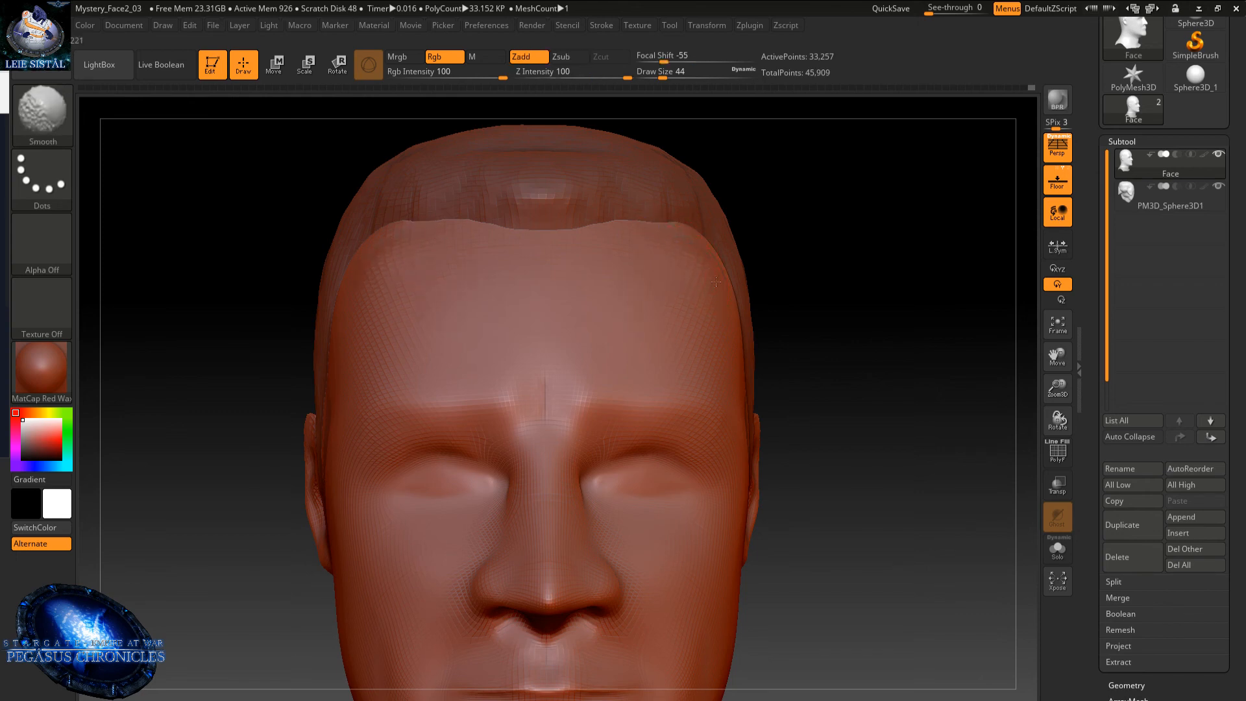
- Smooth the frown area between the eyebrows and the lower forehead above the inner brow
{"action": "right_click_drag", "start_coordinate": [675, 403], "coordinate": [670, 275], "text": "ctrl"}
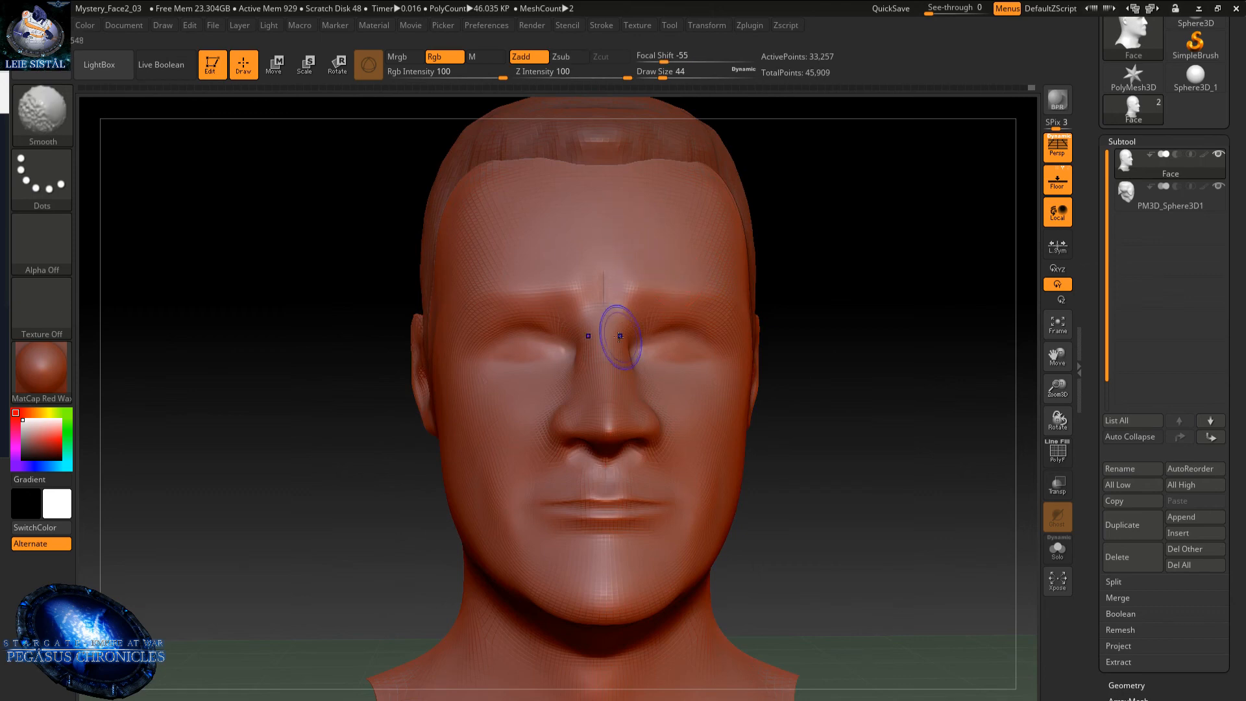
{"action": "left_click_drag", "start_coordinate": [615, 278], "coordinate": [603, 243], "text": "shift"}
{"action": "right_click_drag", "start_coordinate": [676, 270], "coordinate": [708, 278]}
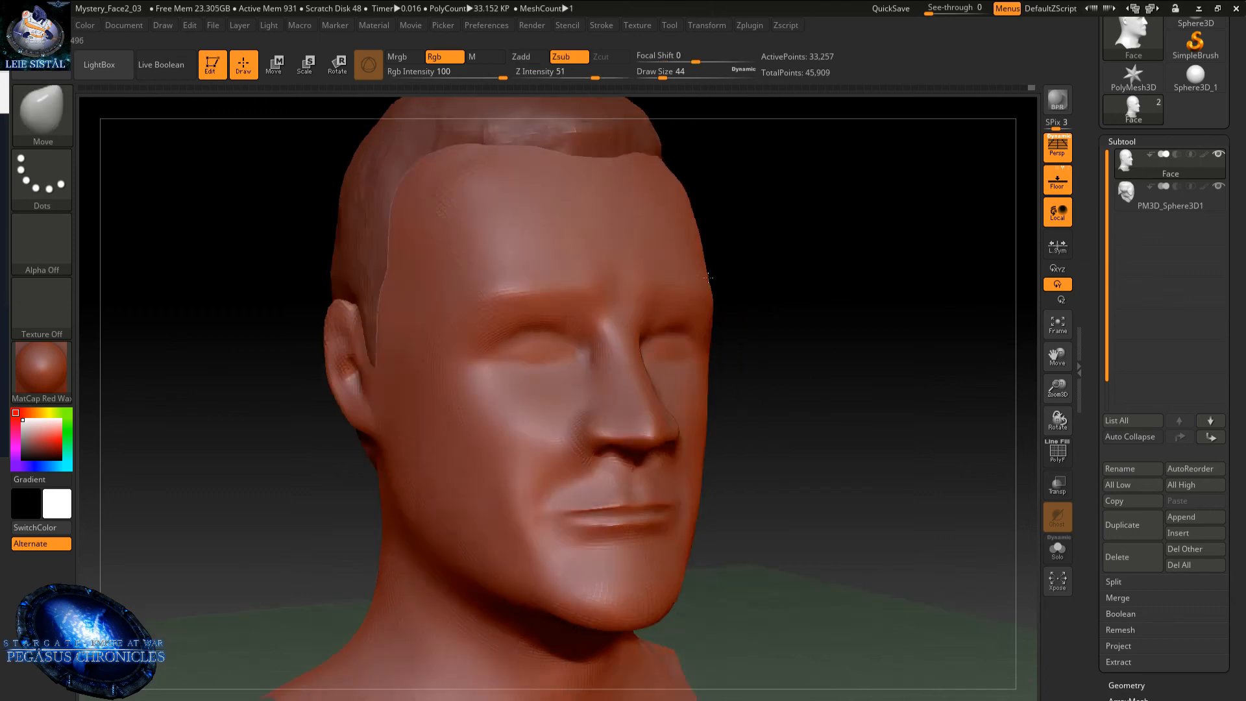
{"action": "mouse_move", "coordinate": [708, 277]}
{"action": "left_mouse_down"}
{"action": "mouse_move", "coordinate": [717, 265]}
{"action": "mouse_move", "coordinate": [655, 269]}
{"action": "mouse_move", "coordinate": [718, 266]}
{"action": "mouse_move", "coordinate": [707, 314]}
{"action": "mouse_move", "coordinate": [674, 352]}
{"action": "left_mouse_up"}
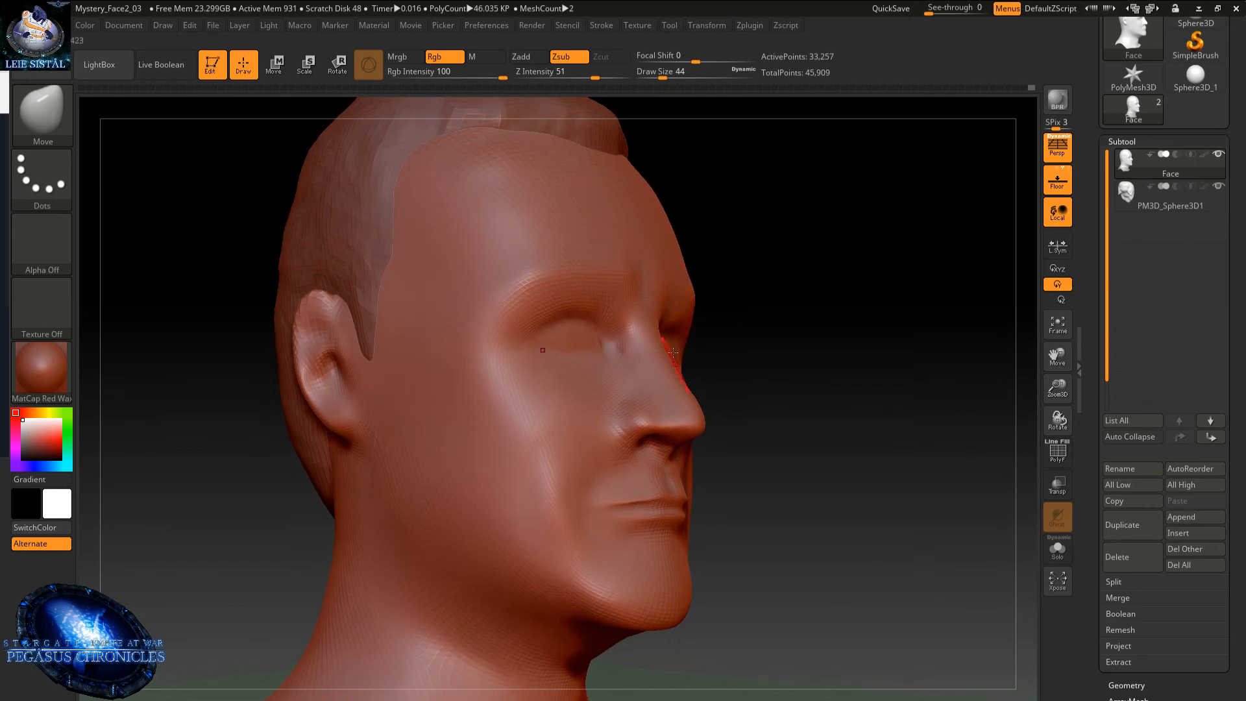
{"action": "left_click", "coordinate": [668, 388]}
{"action": "left_click_drag", "start_coordinate": [592, 254], "coordinate": [612, 245], "text": "shift"}
{"action": "right_click_drag", "start_coordinate": [612, 244], "coordinate": [575, 220]}
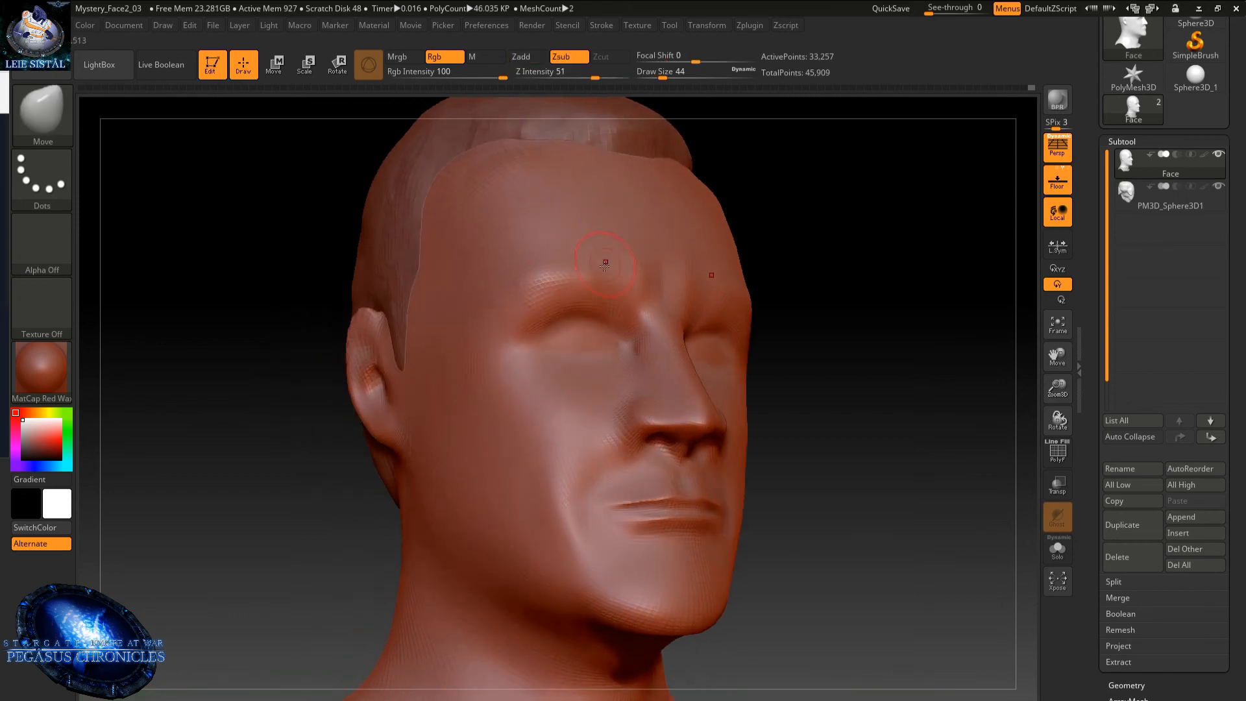
{"action": "key", "text": "shift"}
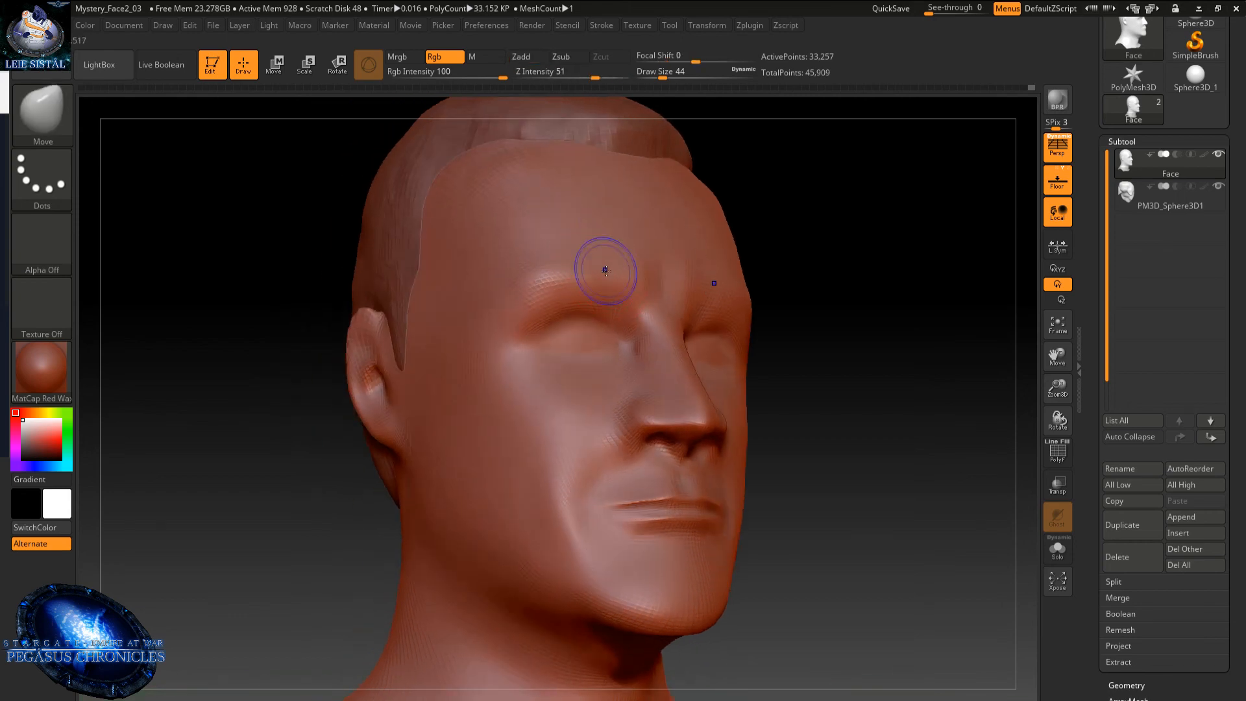
- Switch to DamStandard at draw size 44 and carve the nasolabial fold from the nostril wing down the cheek
{"action": "right_click_drag", "start_coordinate": [630, 342], "coordinate": [559, 328]}
{"action": "key", "text": "ctrl"}
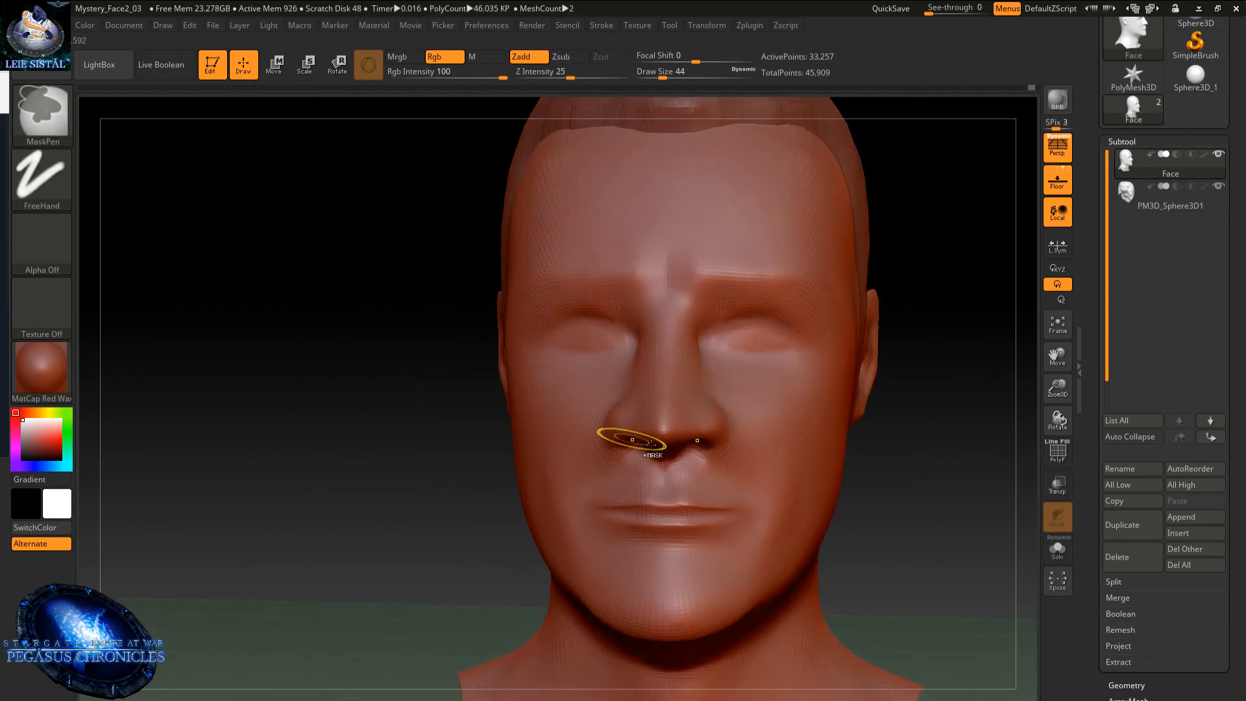
{"action": "right_click_drag", "start_coordinate": [676, 342], "coordinate": [665, 337]}
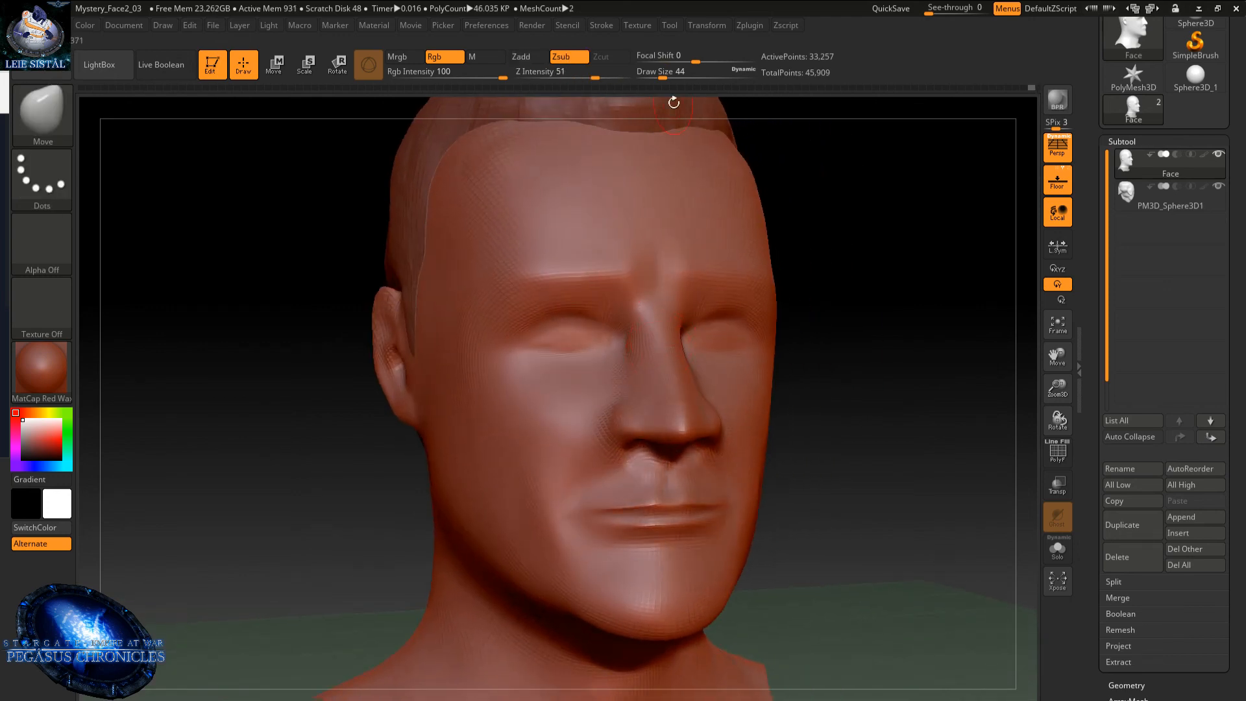
{"action": "right_click_drag", "start_coordinate": [716, 283], "coordinate": [671, 289]}
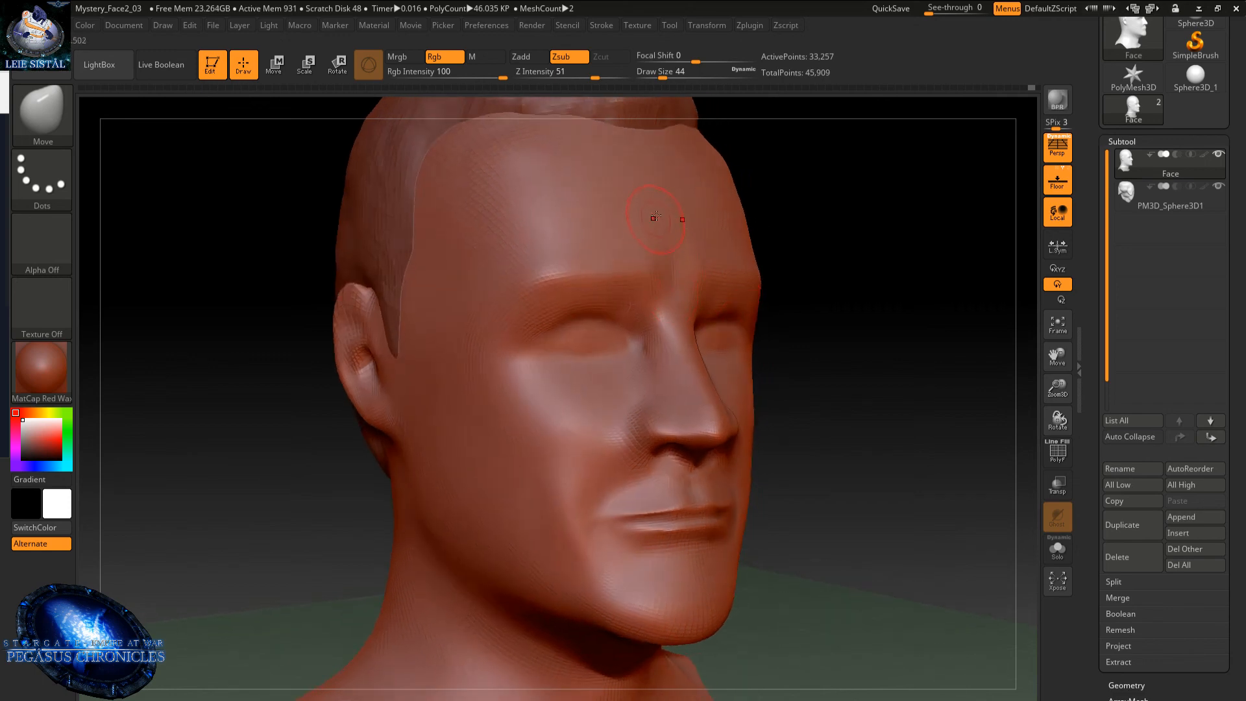
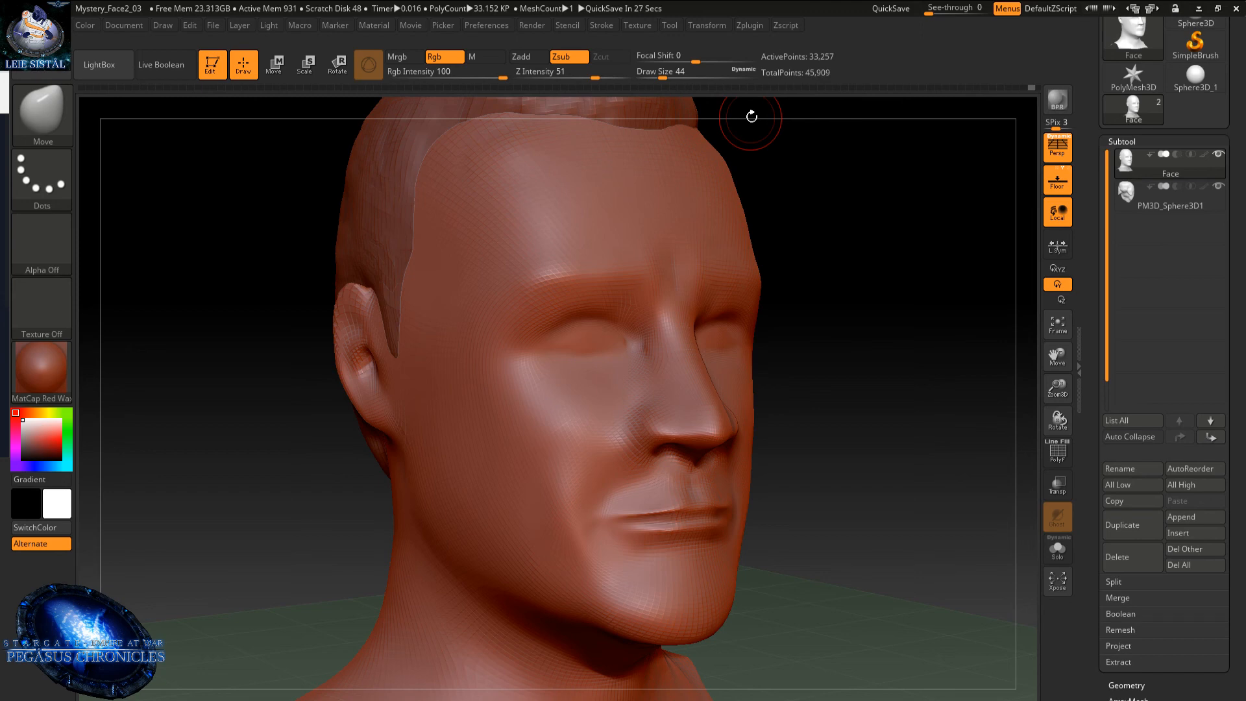
{"action": "mouse_move", "coordinate": [630, 452]}
{"action": "right_mouse_down", "text": "ctrl"}
{"action": "mouse_move", "coordinate": [598, 575]}
{"action": "mouse_move", "coordinate": [595, 511]}
{"action": "mouse_move", "coordinate": [594, 540]}
{"action": "right_mouse_up", "text": "ctrl"}
{"action": "mouse_move", "coordinate": [624, 445]}
{"action": "left_mouse_down", "text": "alt"}
{"action": "mouse_move", "coordinate": [622, 422]}
{"action": "mouse_move", "coordinate": [605, 463]}
{"action": "mouse_move", "coordinate": [593, 463]}
{"action": "mouse_move", "coordinate": [629, 430]}
{"action": "mouse_move", "coordinate": [570, 458]}
{"action": "mouse_move", "coordinate": [603, 386]}
{"action": "left_mouse_up", "text": "alt"}
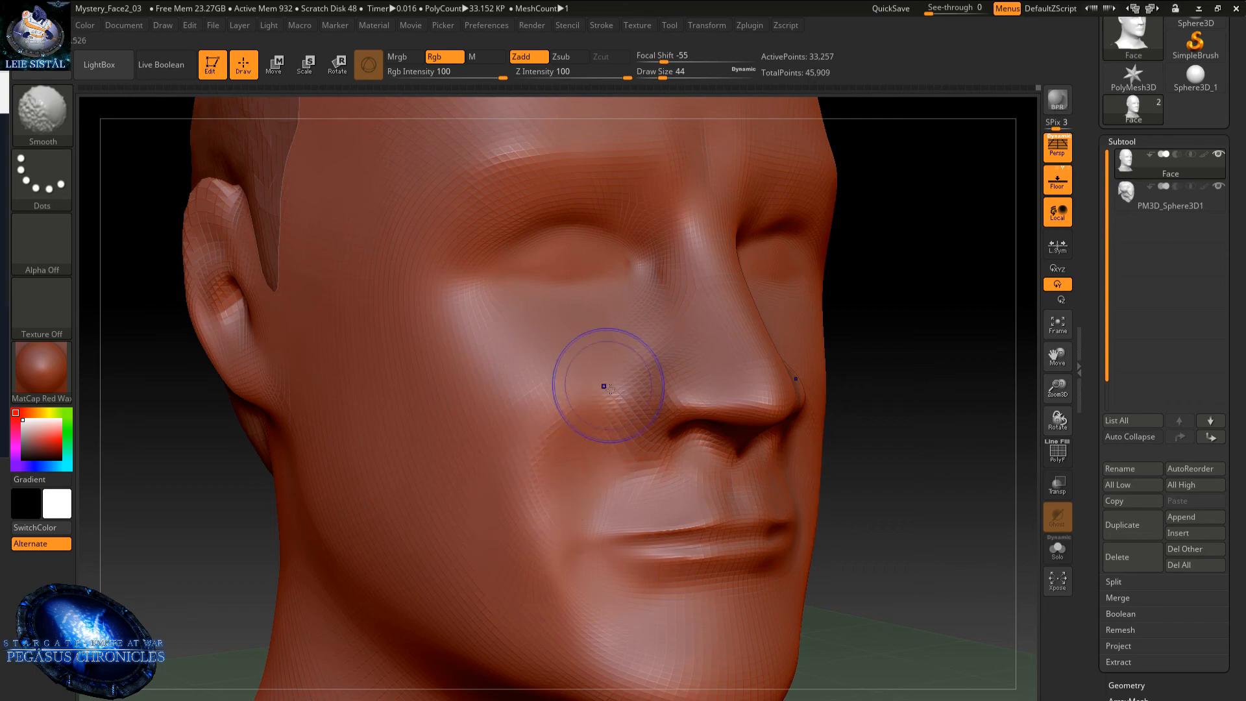
{"action": "mouse_move", "coordinate": [558, 450]}
{"action": "right_mouse_down"}
{"action": "mouse_move", "coordinate": [522, 429]}
{"action": "mouse_move", "coordinate": [564, 370]}
{"action": "right_mouse_up"}
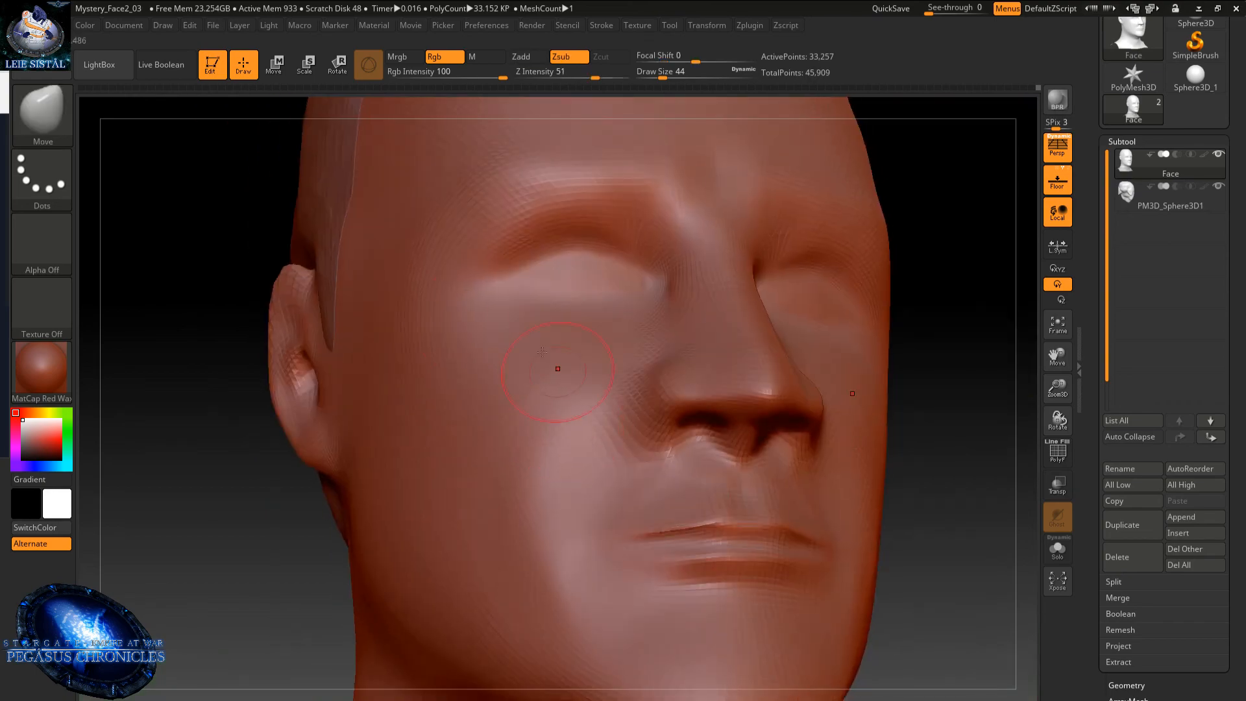
{"action": "left_click", "coordinate": [42, 111]}
{"action": "left_click", "coordinate": [310, 126]}
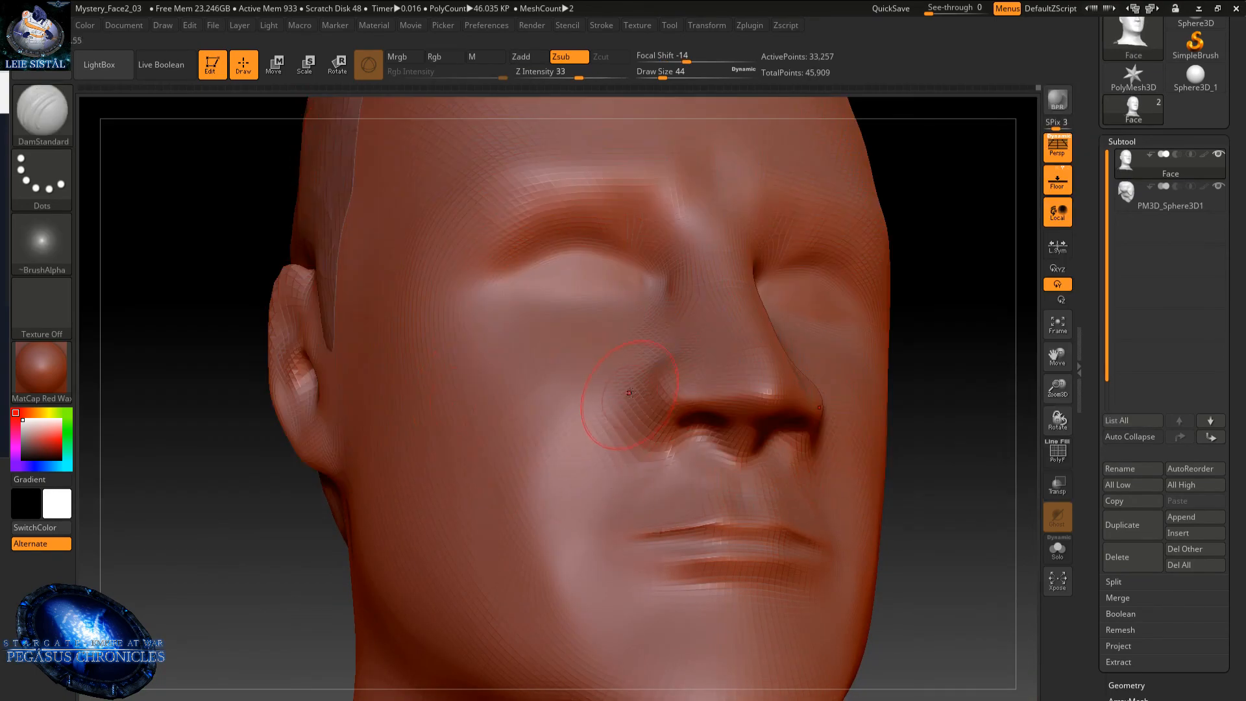
{"action": "mouse_move", "coordinate": [636, 366]}
{"action": "left_mouse_down"}
{"action": "mouse_move", "coordinate": [630, 419]}
{"action": "mouse_move", "coordinate": [657, 445]}
{"action": "mouse_move", "coordinate": [633, 432]}
{"action": "left_mouse_up"}
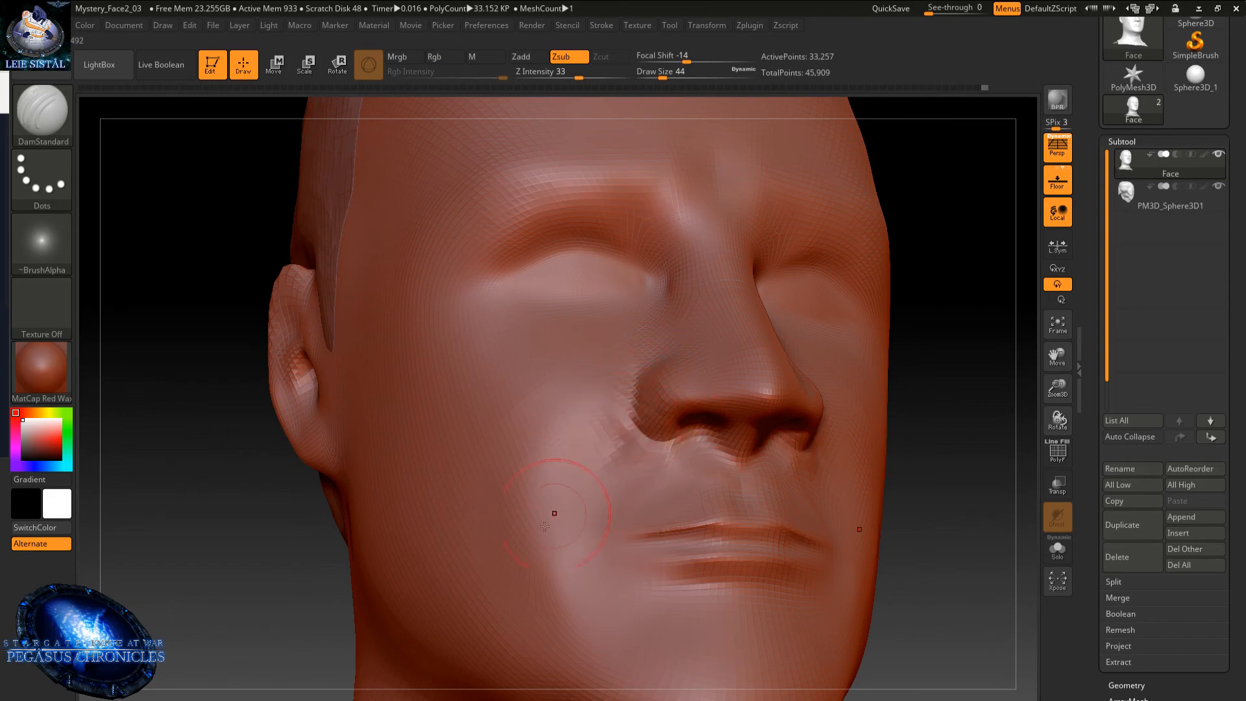
{"action": "mouse_move", "coordinate": [615, 433]}
{"action": "left_mouse_down"}
{"action": "mouse_move", "coordinate": [554, 475]}
{"action": "mouse_move", "coordinate": [624, 431]}
{"action": "mouse_move", "coordinate": [614, 462]}
{"action": "left_mouse_up"}
- Smooth the carved nasolabial fold and the cheek beside the mouth corner
{"action": "mouse_move", "coordinate": [547, 520]}
{"action": "right_mouse_down"}
{"action": "mouse_move", "coordinate": [592, 530]}
{"action": "mouse_move", "coordinate": [625, 373]}
{"action": "right_mouse_up"}
{"action": "mouse_move", "coordinate": [644, 370]}
{"action": "left_mouse_down", "text": "shift"}
{"action": "mouse_move", "coordinate": [584, 422]}
{"action": "mouse_move", "coordinate": [628, 401]}
{"action": "mouse_move", "coordinate": [567, 449]}
{"action": "mouse_move", "coordinate": [546, 488]}
{"action": "mouse_move", "coordinate": [575, 526]}
{"action": "left_mouse_up", "text": "shift"}
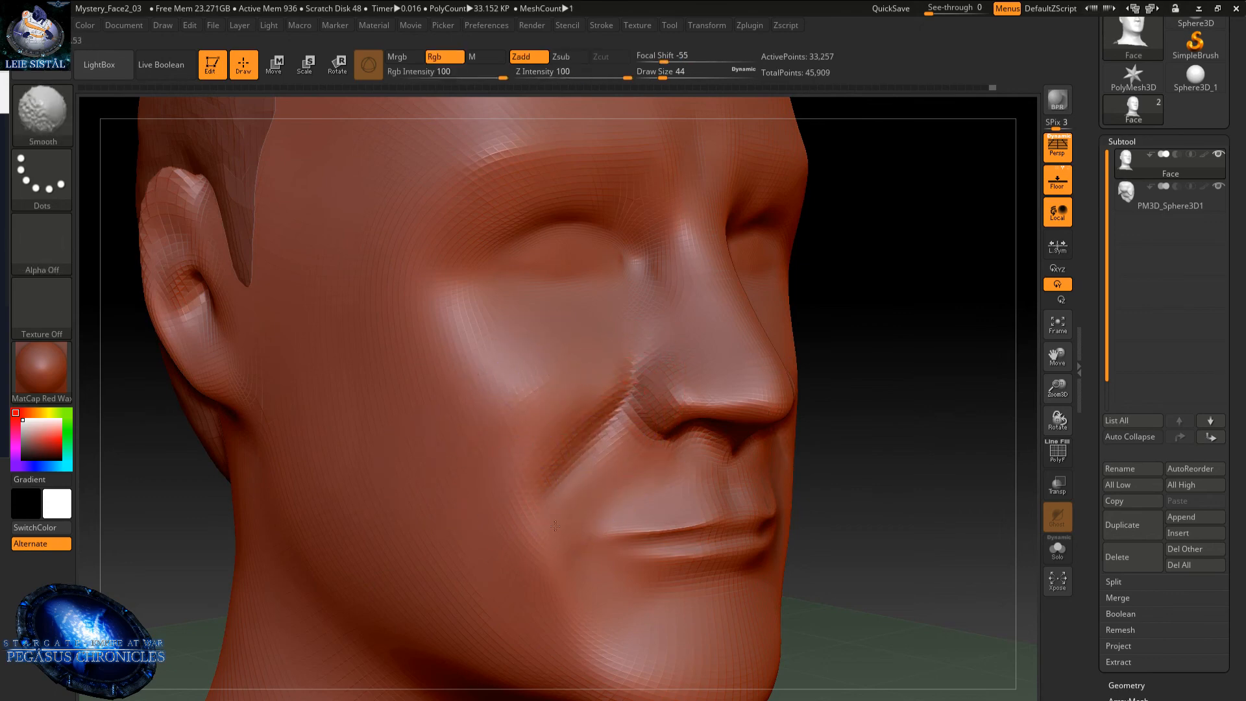
{"action": "right_click_drag", "start_coordinate": [570, 559], "coordinate": [605, 465], "text": "alt"}
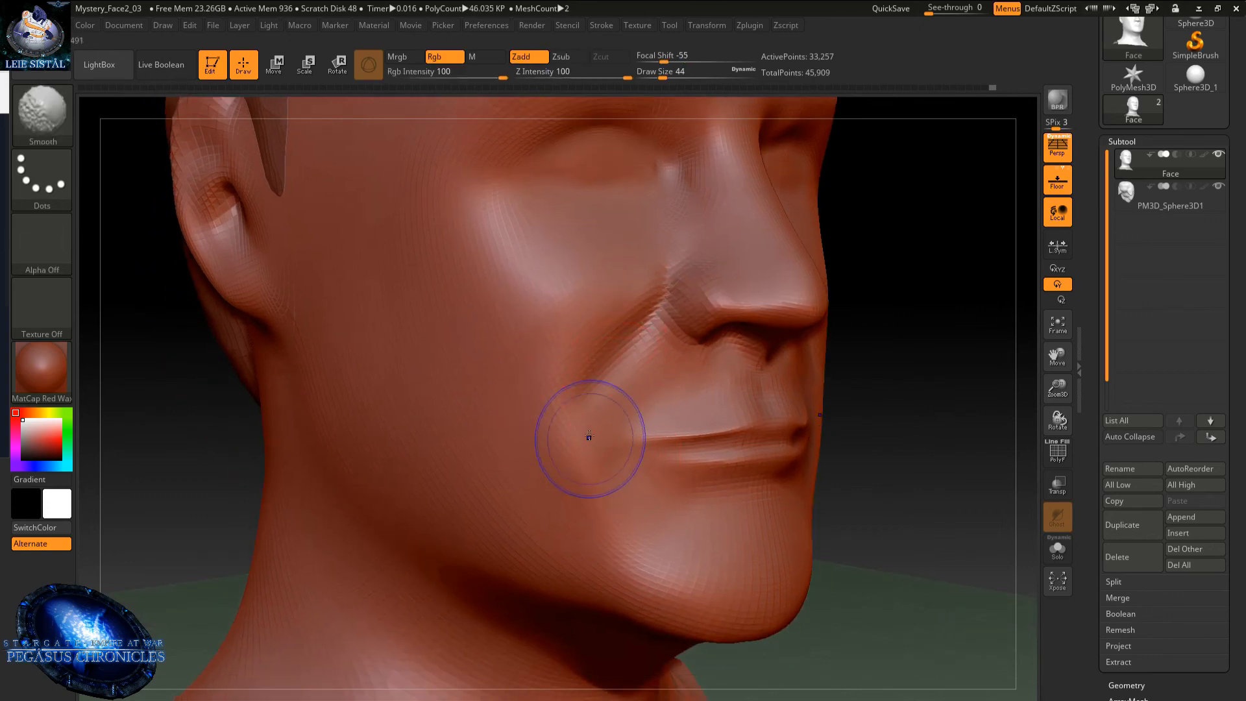
{"action": "left_click_drag", "start_coordinate": [590, 436], "coordinate": [558, 473], "text": "shift"}
{"action": "right_click_drag", "start_coordinate": [577, 354], "coordinate": [549, 330]}
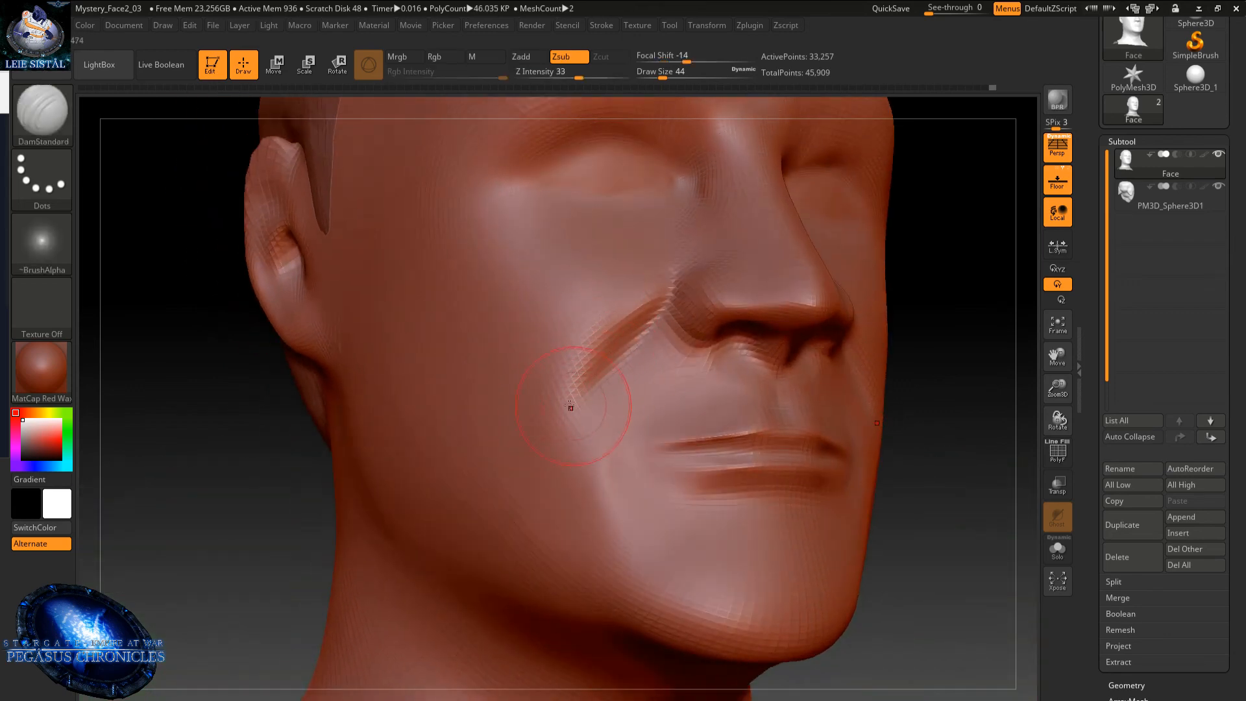
{"action": "mouse_move", "coordinate": [598, 328]}
{"action": "left_mouse_down", "text": "shift"}
{"action": "mouse_move", "coordinate": [621, 316]}
{"action": "mouse_move", "coordinate": [549, 380]}
{"action": "left_mouse_up", "text": "shift"}
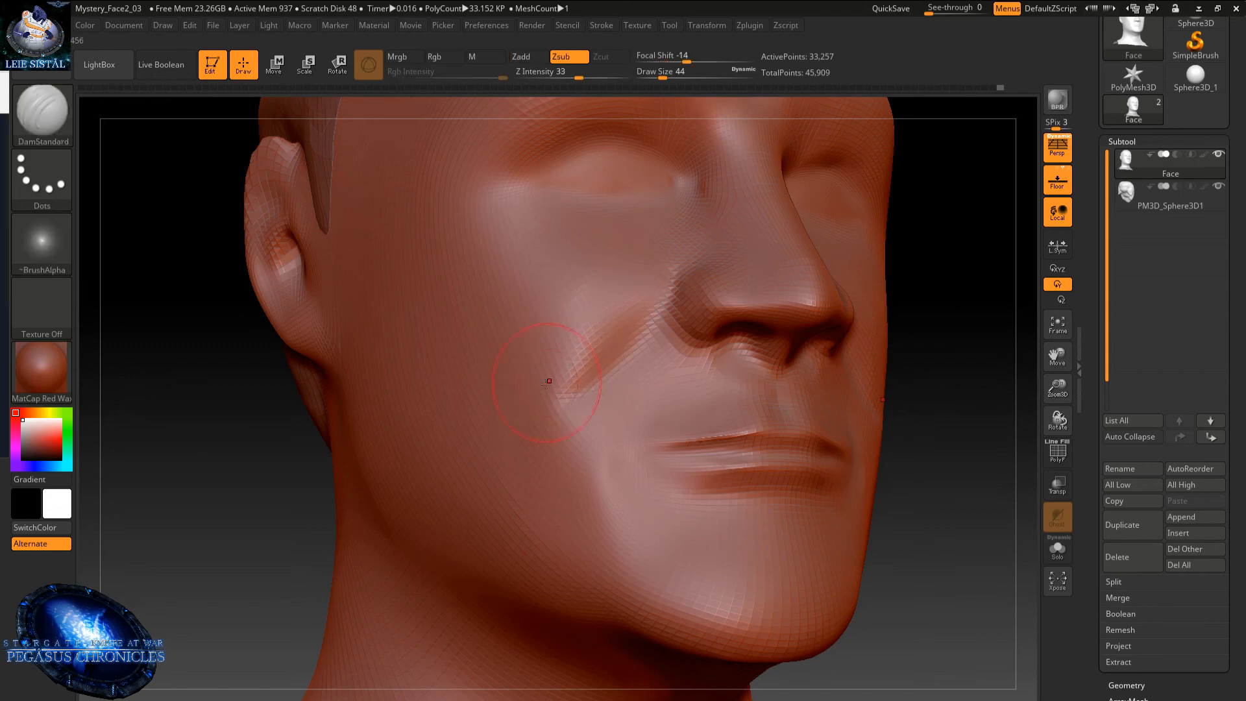
- Deepen the nasolabial fold with DamStandard, extend its upper end around the nostril wing and smooth the crease
{"action": "left_click_drag", "start_coordinate": [662, 306], "coordinate": [605, 392]}
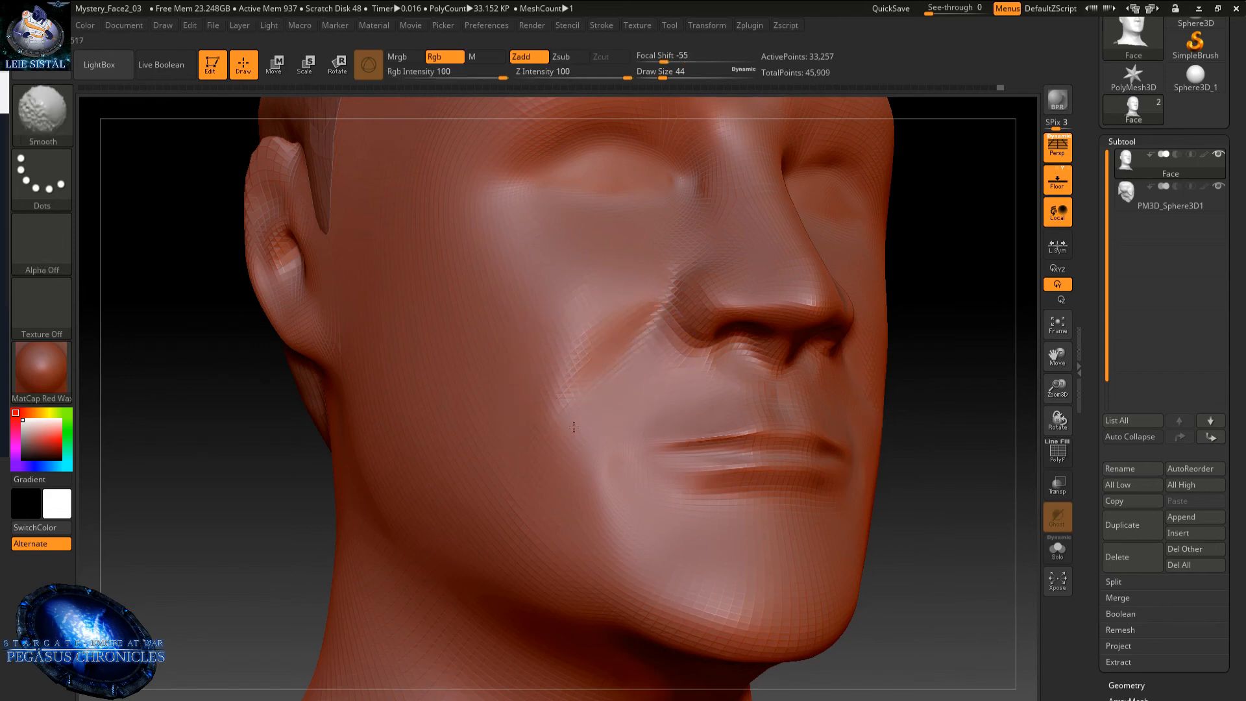
{"action": "mouse_move", "coordinate": [604, 399]}
{"action": "right_mouse_down"}
{"action": "mouse_move", "coordinate": [454, 422]}
{"action": "mouse_move", "coordinate": [455, 383]}
{"action": "right_mouse_up"}
{"action": "mouse_move", "coordinate": [746, 338]}
{"action": "left_mouse_down", "text": "shift"}
{"action": "mouse_move", "coordinate": [723, 306]}
{"action": "mouse_move", "coordinate": [752, 323]}
{"action": "left_mouse_up", "text": "shift"}
{"action": "right_click_drag", "start_coordinate": [733, 263], "coordinate": [726, 292]}
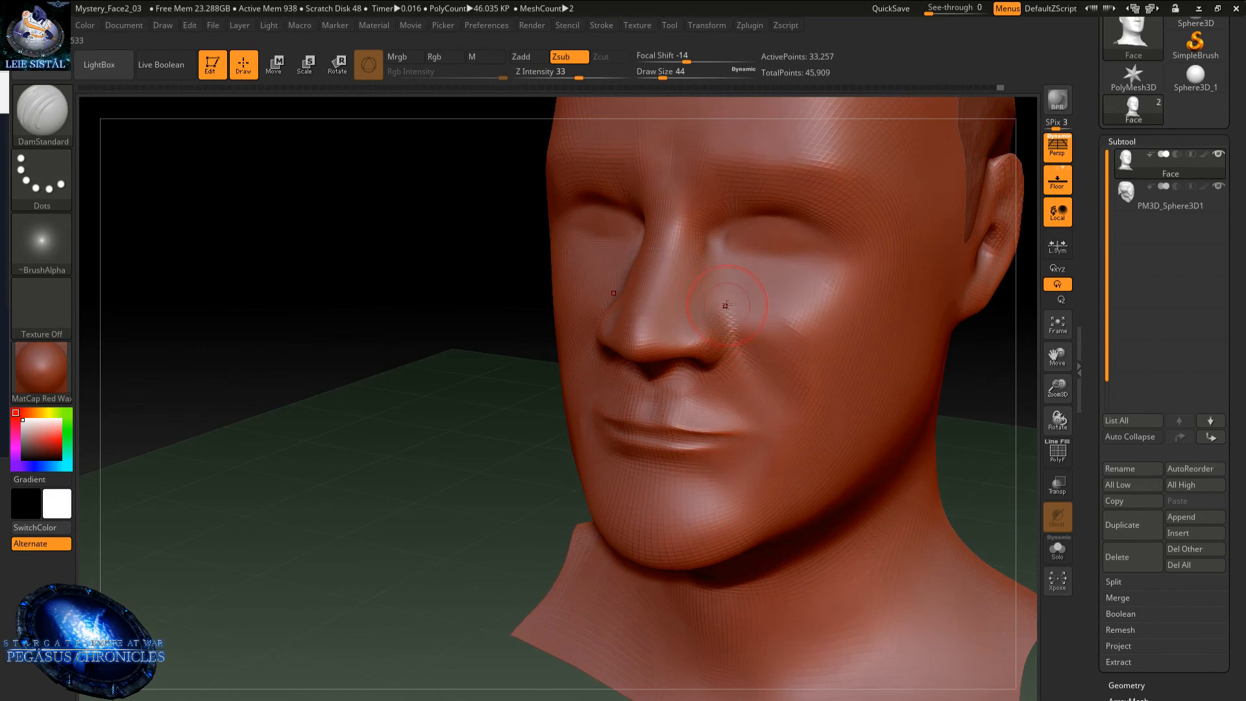
{"action": "left_click_drag", "start_coordinate": [736, 339], "coordinate": [713, 306]}
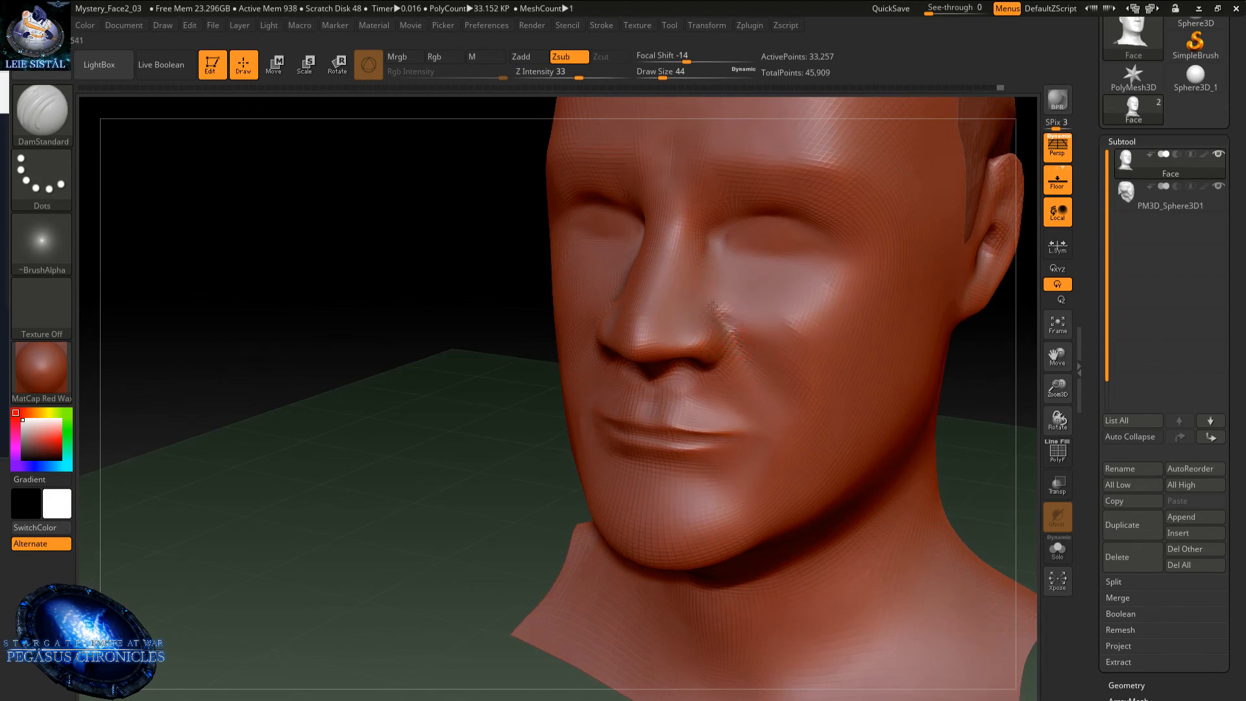
{"action": "left_click", "coordinate": [721, 271]}
{"action": "left_click_drag", "start_coordinate": [711, 300], "coordinate": [731, 292], "text": "shift"}
- Soften the nasolabial fold by smoothing along the cheek down to the side of the mouth
{"action": "right_click_drag", "start_coordinate": [759, 318], "coordinate": [798, 316]}
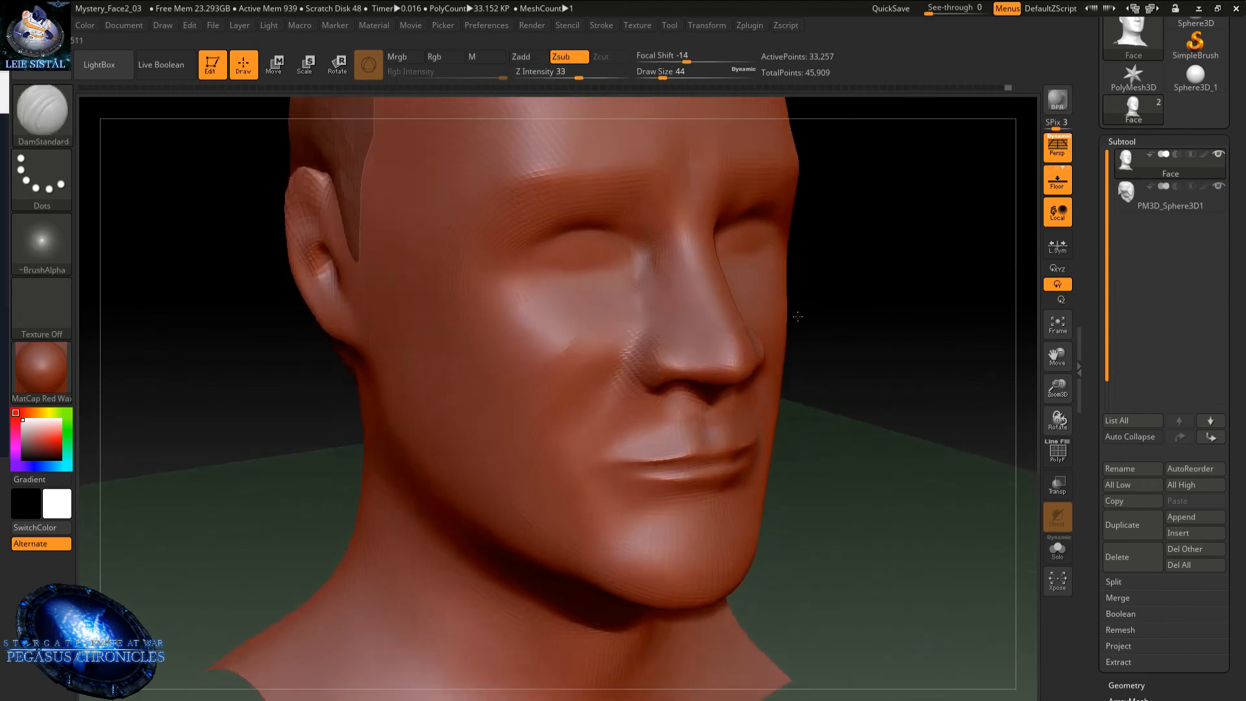
{"action": "left_click_drag", "start_coordinate": [798, 315], "coordinate": [571, 259]}
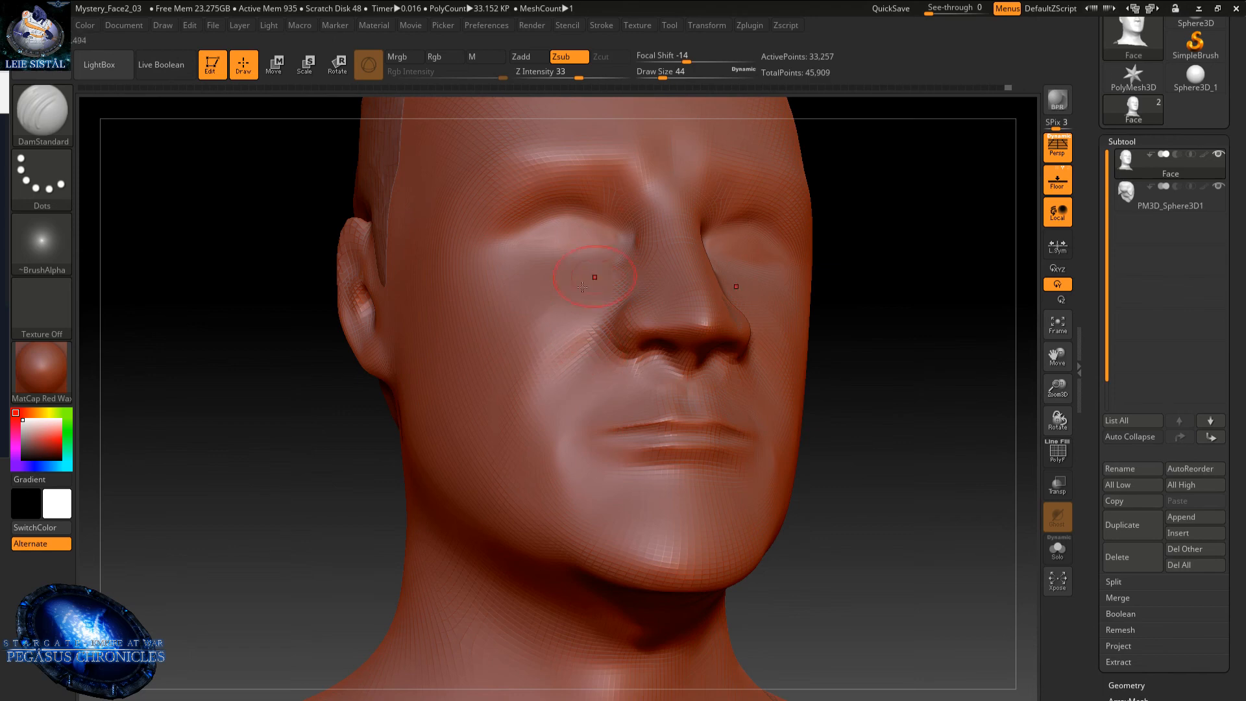
{"action": "left_click_drag", "start_coordinate": [545, 324], "coordinate": [535, 434], "text": "shift"}
- Recarve the nasolabial fold diagonally from the nostril wing with DamStandard and smooth the surrounding cheek
{"action": "right_click_drag", "start_coordinate": [562, 390], "coordinate": [642, 303], "text": "alt"}
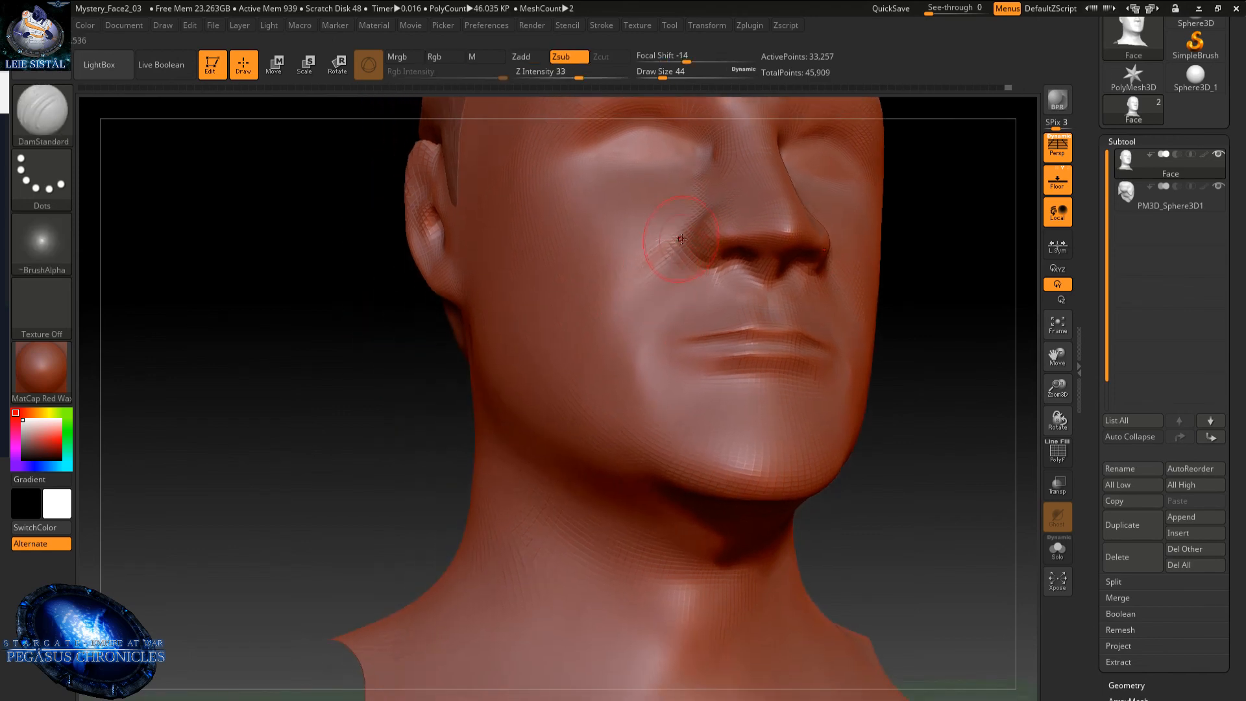
{"action": "left_click_drag", "start_coordinate": [678, 242], "coordinate": [557, 337]}
{"action": "left_click_drag", "start_coordinate": [639, 262], "coordinate": [500, 432], "text": "shift"}
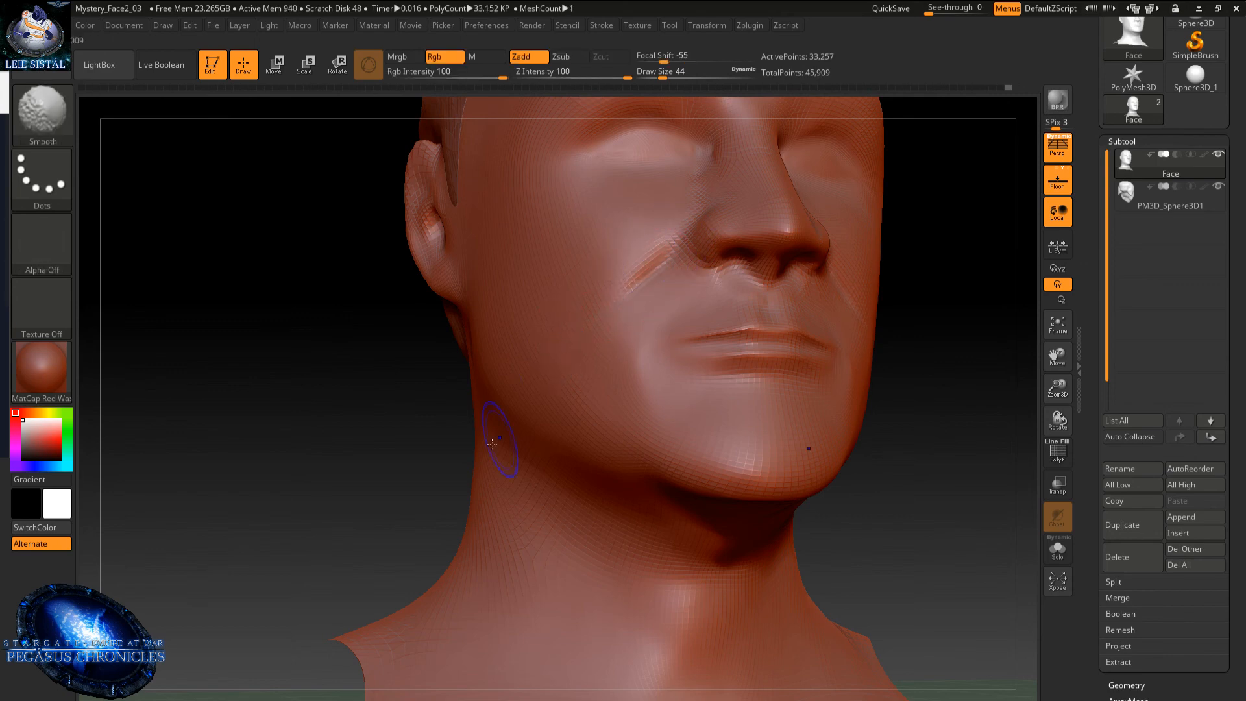
{"action": "mouse_move", "coordinate": [620, 242]}
{"action": "left_mouse_down", "text": "shift"}
{"action": "mouse_move", "coordinate": [620, 256]}
{"action": "mouse_move", "coordinate": [662, 192]}
{"action": "left_mouse_up", "text": "shift"}
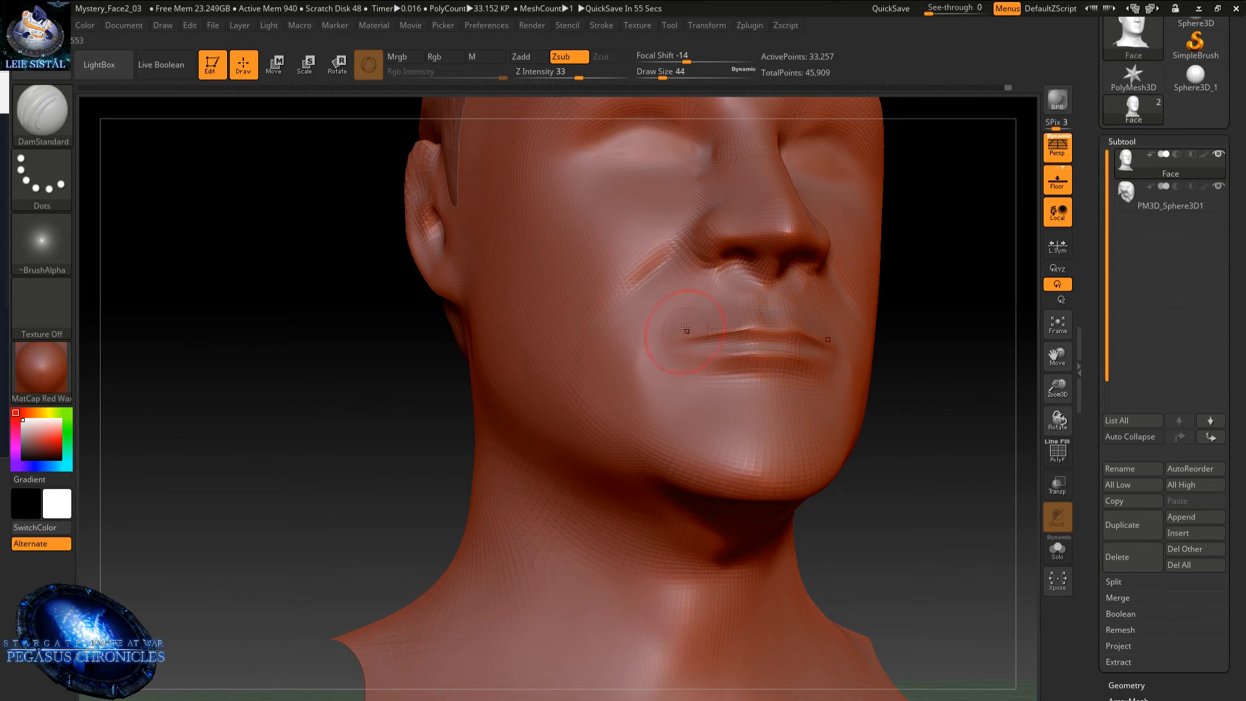
{"action": "key", "text": "shift"}
- Smooth the philtrum and deepen the line between the lips out to the mouth corner with DamStandard
{"action": "mouse_move", "coordinate": [703, 194]}
{"action": "right_mouse_down"}
{"action": "mouse_move", "coordinate": [684, 260]}
{"action": "mouse_move", "coordinate": [650, 266]}
{"action": "mouse_move", "coordinate": [660, 296]}
{"action": "right_mouse_up"}
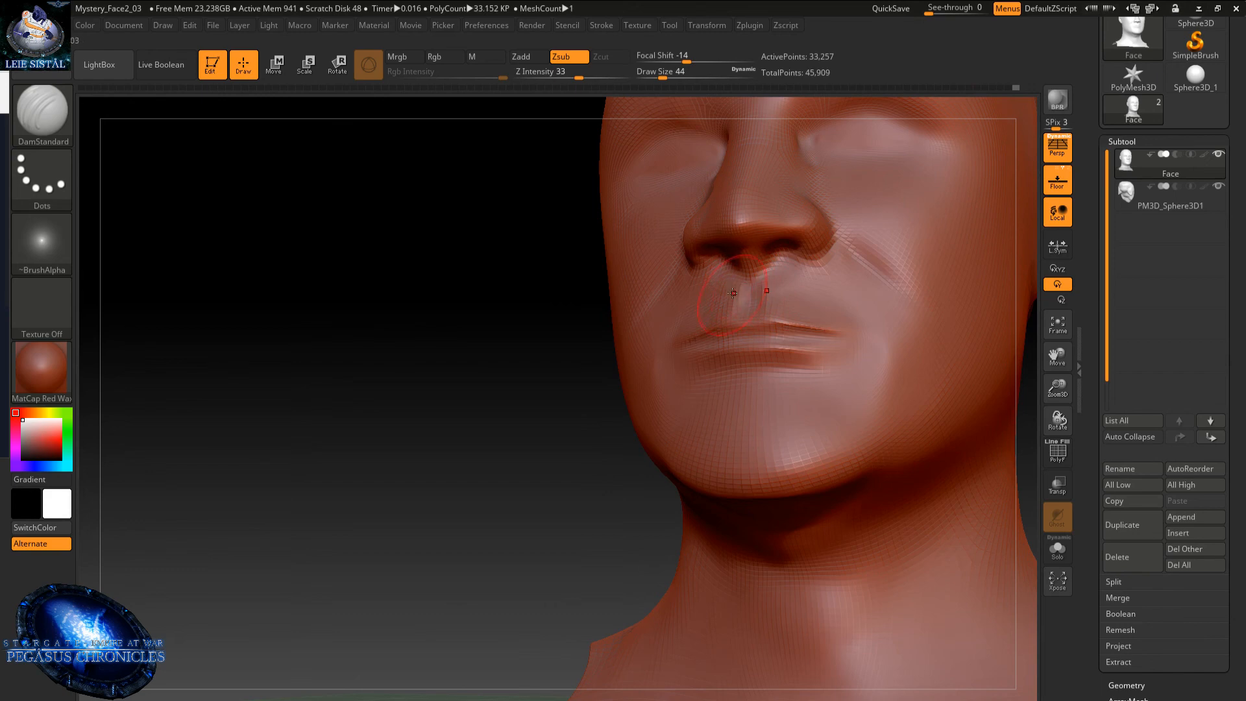
{"action": "left_click_drag", "start_coordinate": [733, 292], "coordinate": [726, 295], "text": "shift"}
{"action": "mouse_move", "coordinate": [707, 312]}
{"action": "right_mouse_down"}
{"action": "mouse_move", "coordinate": [741, 325]}
{"action": "mouse_move", "coordinate": [722, 354]}
{"action": "right_mouse_up"}
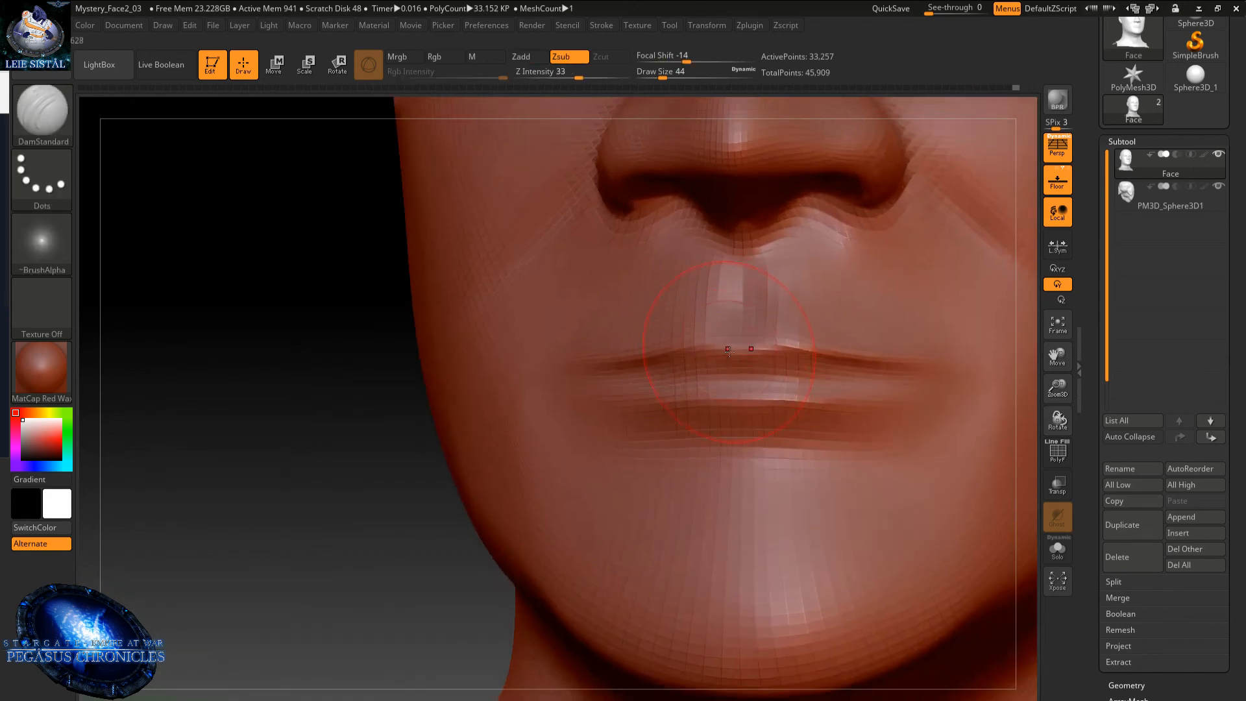
{"action": "right_click_drag", "start_coordinate": [723, 369], "coordinate": [704, 366]}
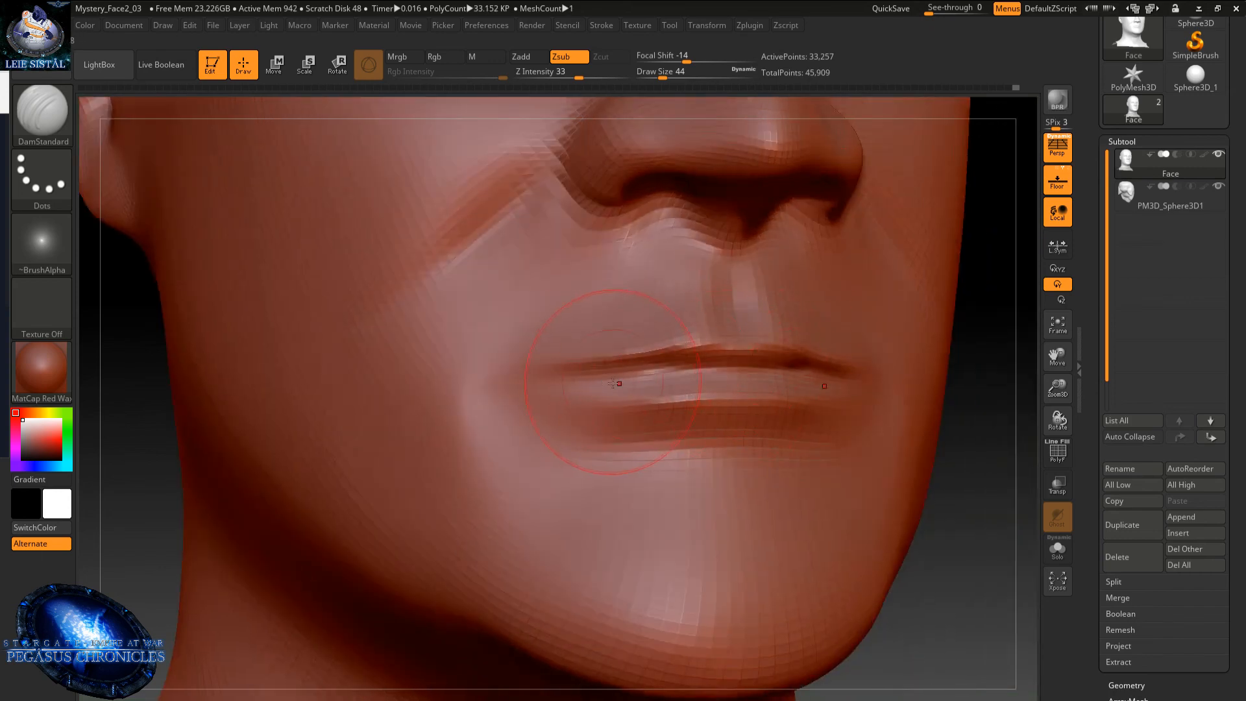
{"action": "left_click_drag", "start_coordinate": [613, 384], "coordinate": [832, 374]}
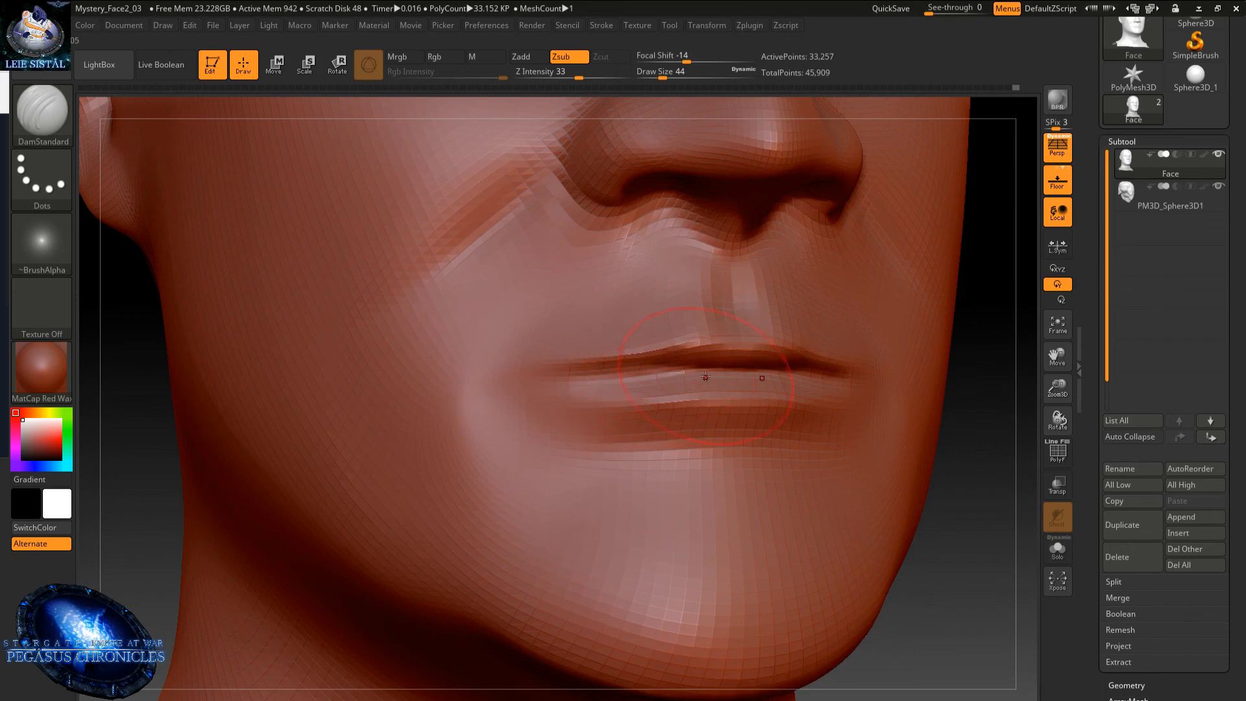
{"action": "left_click_drag", "start_coordinate": [549, 373], "coordinate": [658, 371]}
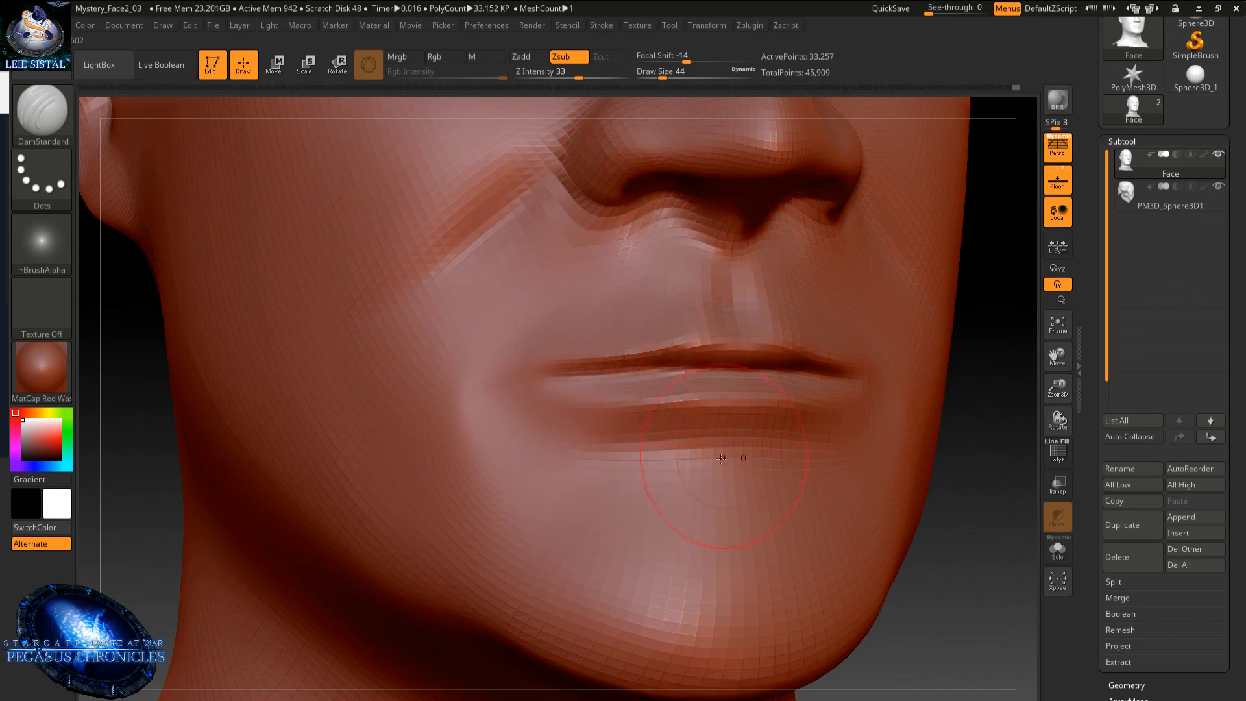
- Carve along the lower edge of the lower lip with DamStandard and smooth the crease beneath it
{"action": "left_click_drag", "start_coordinate": [636, 405], "coordinate": [776, 393]}
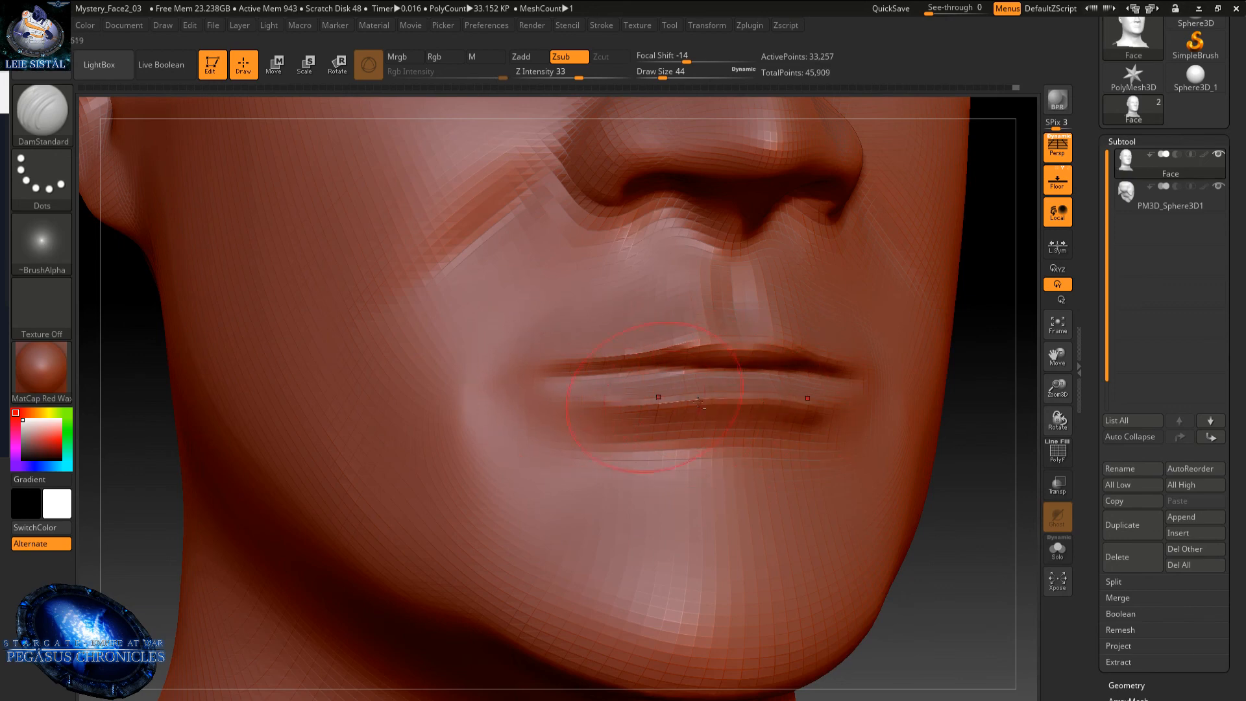
{"action": "mouse_move", "coordinate": [612, 395]}
{"action": "left_mouse_down"}
{"action": "mouse_move", "coordinate": [572, 388]}
{"action": "mouse_move", "coordinate": [639, 425]}
{"action": "left_mouse_up"}
{"action": "mouse_move", "coordinate": [639, 425]}
{"action": "left_mouse_down", "text": "shift"}
{"action": "mouse_move", "coordinate": [601, 424]}
{"action": "mouse_move", "coordinate": [665, 398]}
{"action": "mouse_move", "coordinate": [736, 400]}
{"action": "left_mouse_up", "text": "shift"}
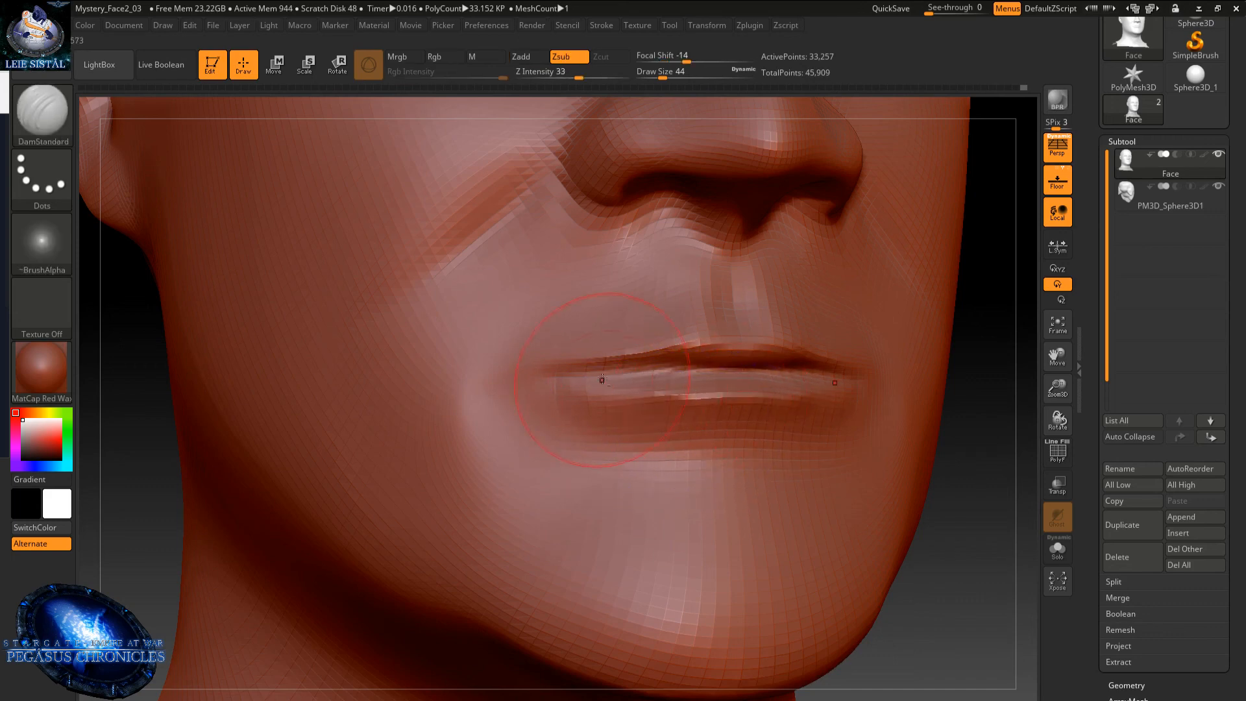
- Carve along the lower lip out to the mouth corner with DamStandard and smooth the area just beneath it
{"action": "left_click_drag", "start_coordinate": [590, 380], "coordinate": [731, 397]}
{"action": "left_click_drag", "start_coordinate": [582, 425], "coordinate": [662, 441], "text": "shift"}
{"action": "right_click_drag", "start_coordinate": [713, 459], "coordinate": [620, 325]}
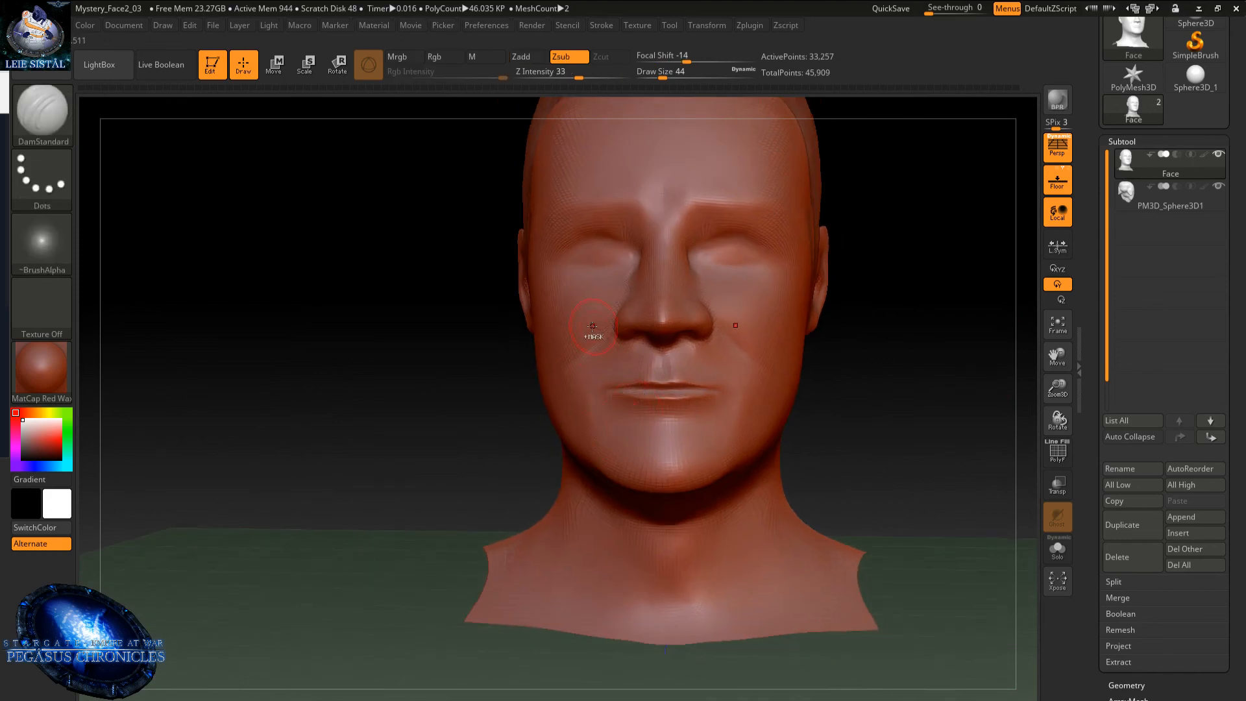
- Smooth the cheek beside the nostril wing and soften the creases around the mouth corners
{"action": "mouse_move", "coordinate": [585, 414]}
{"action": "right_mouse_down", "text": "ctrl"}
{"action": "mouse_move", "coordinate": [583, 379]}
{"action": "mouse_move", "coordinate": [612, 321]}
{"action": "mouse_move", "coordinate": [733, 295]}
{"action": "right_mouse_up", "text": "ctrl"}
{"action": "left_click_drag", "start_coordinate": [665, 231], "coordinate": [616, 247], "text": "shift"}
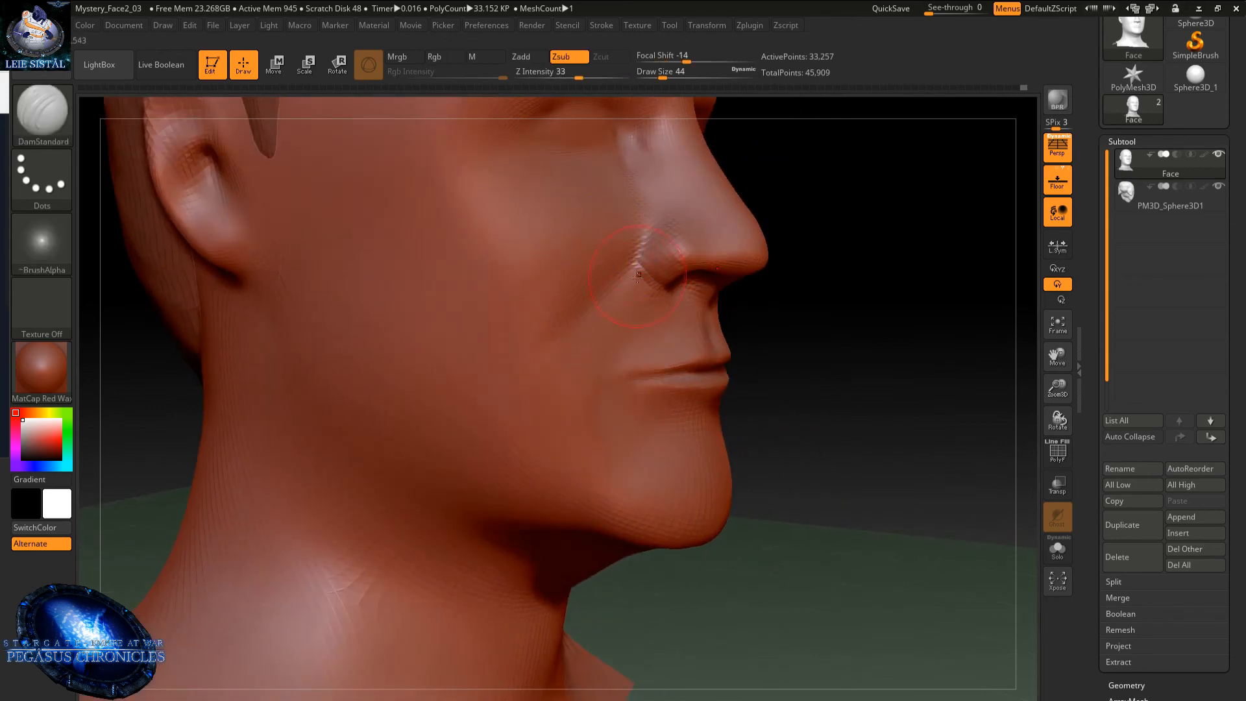
{"action": "right_click_drag", "start_coordinate": [639, 276], "coordinate": [571, 269]}
{"action": "right_click_drag", "start_coordinate": [571, 270], "coordinate": [563, 318], "text": "ctrl"}
{"action": "mouse_move", "coordinate": [563, 318]}
{"action": "right_mouse_down"}
{"action": "mouse_move", "coordinate": [548, 292]}
{"action": "mouse_move", "coordinate": [507, 385]}
{"action": "right_mouse_up"}
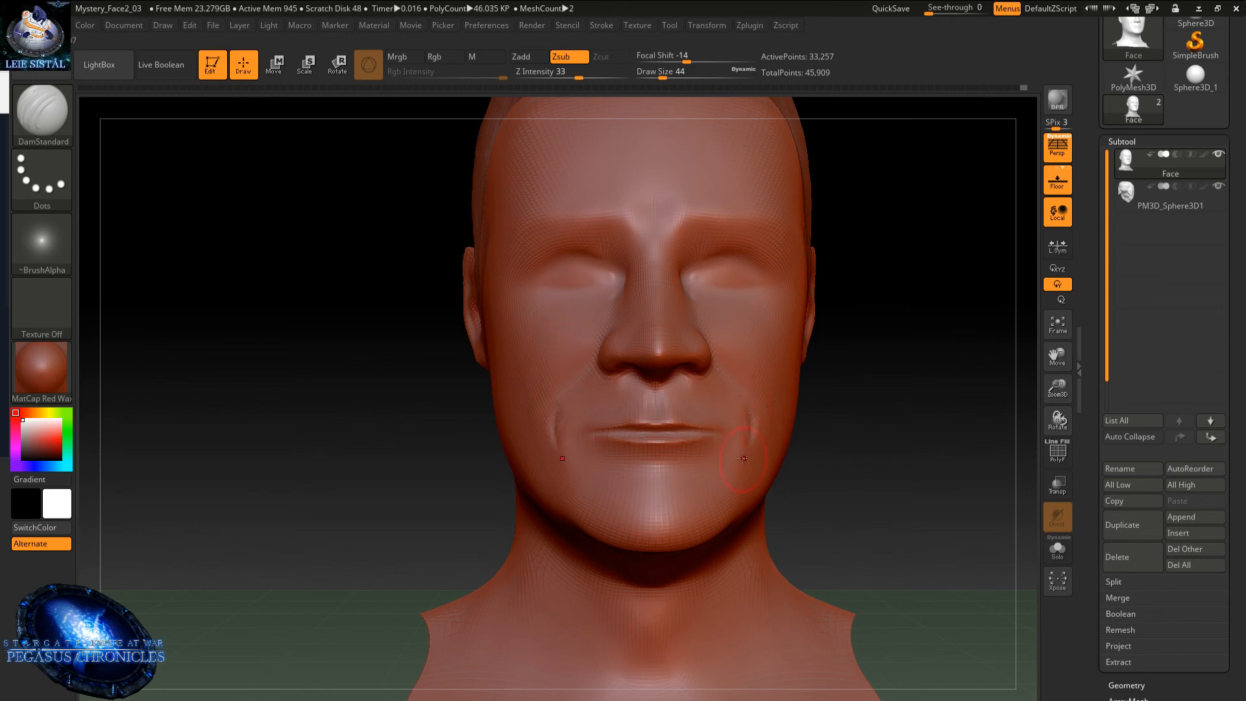
{"action": "key", "text": "shift"}
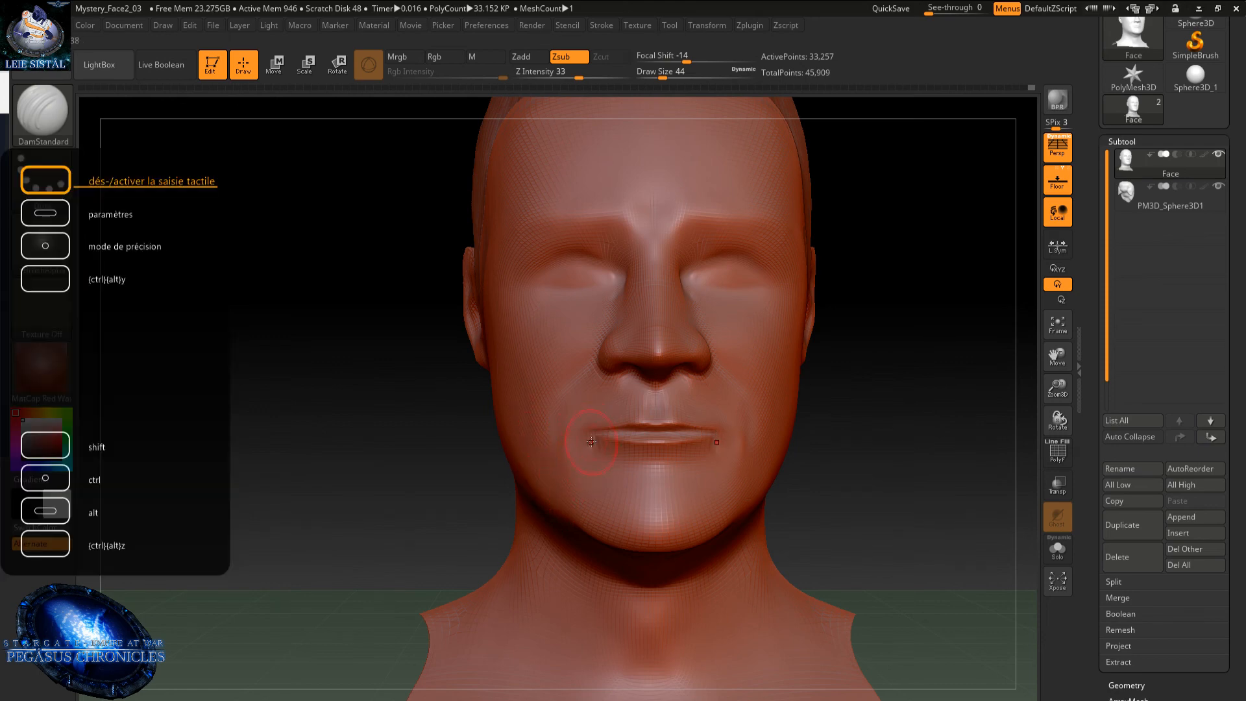
{"action": "left_click_drag", "start_coordinate": [591, 440], "coordinate": [597, 482], "text": "shift"}
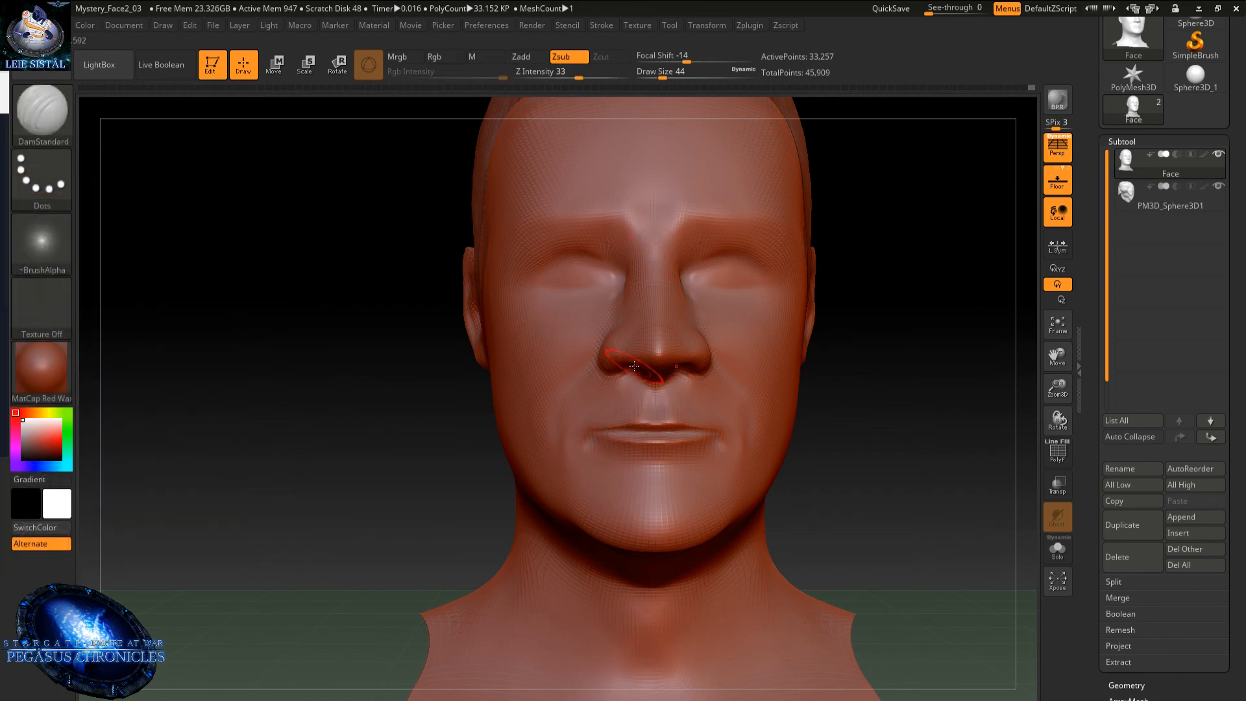
- Raise the nostril wings relative to the nose tip with the Move brush to reshape the nose's underside
{"action": "left_click", "coordinate": [43, 111]}
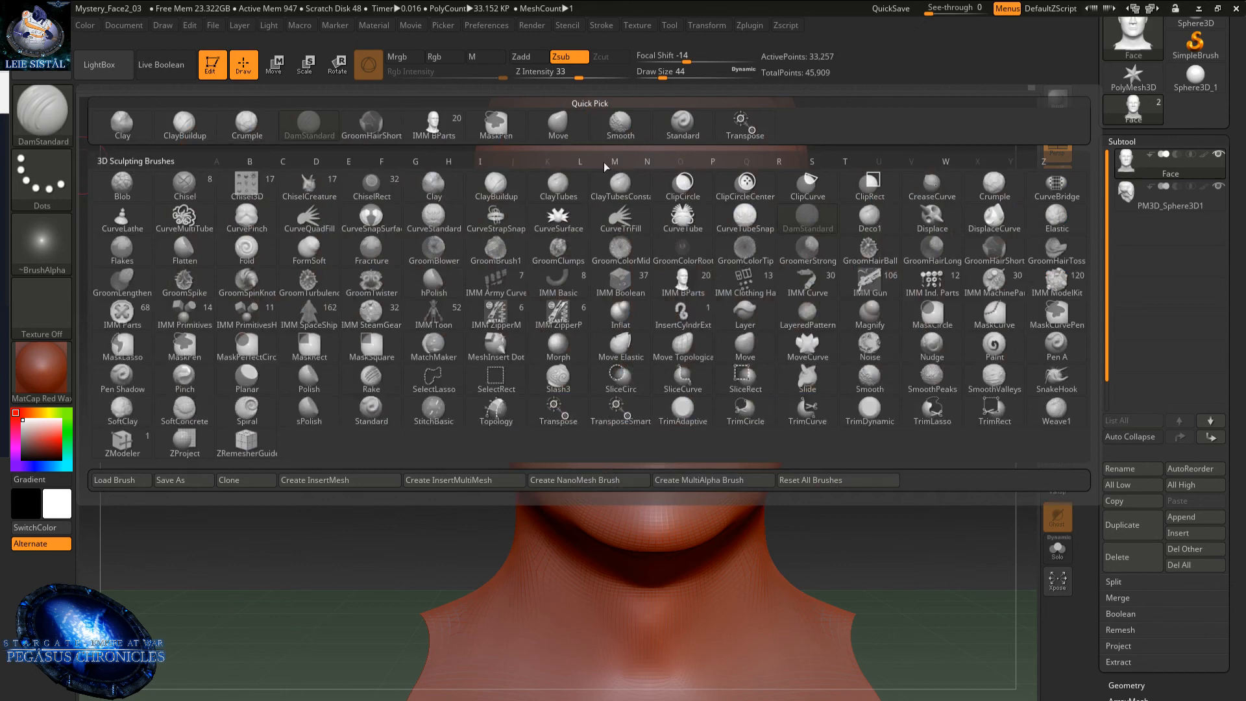
{"action": "left_click", "coordinate": [559, 126]}
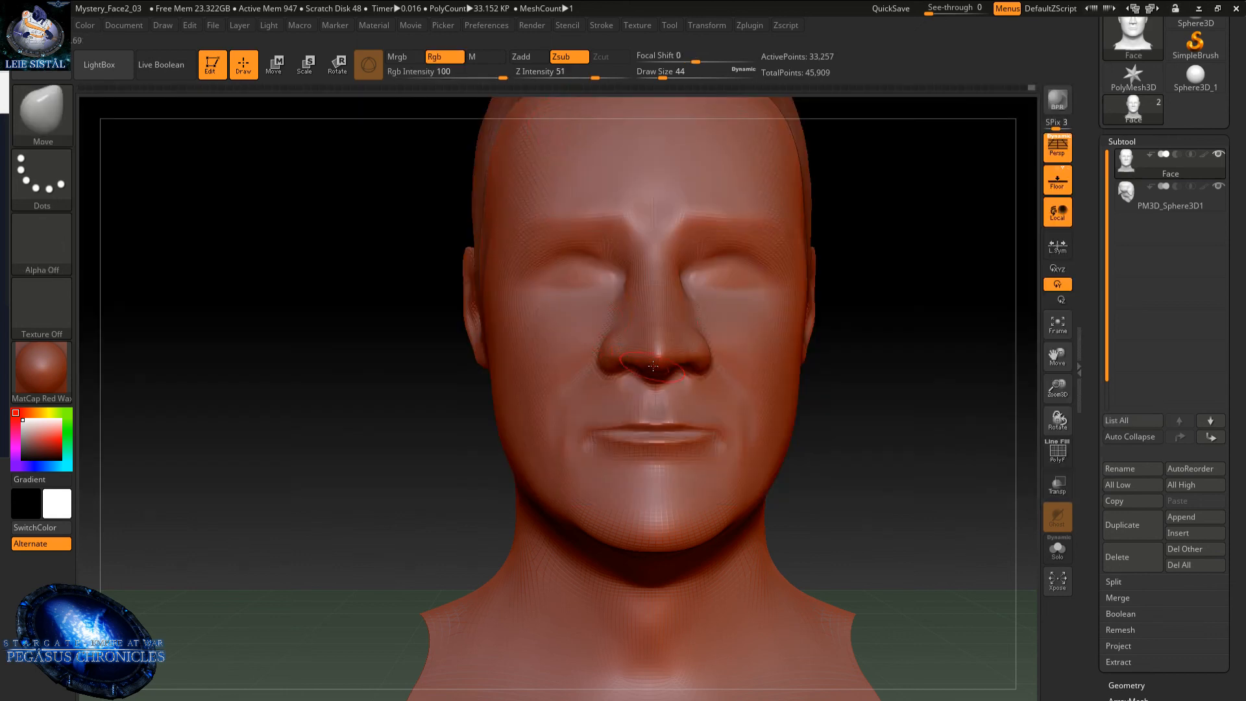
{"action": "left_click_drag", "start_coordinate": [688, 367], "coordinate": [692, 361]}
{"action": "left_click_drag", "start_coordinate": [611, 369], "coordinate": [613, 363]}
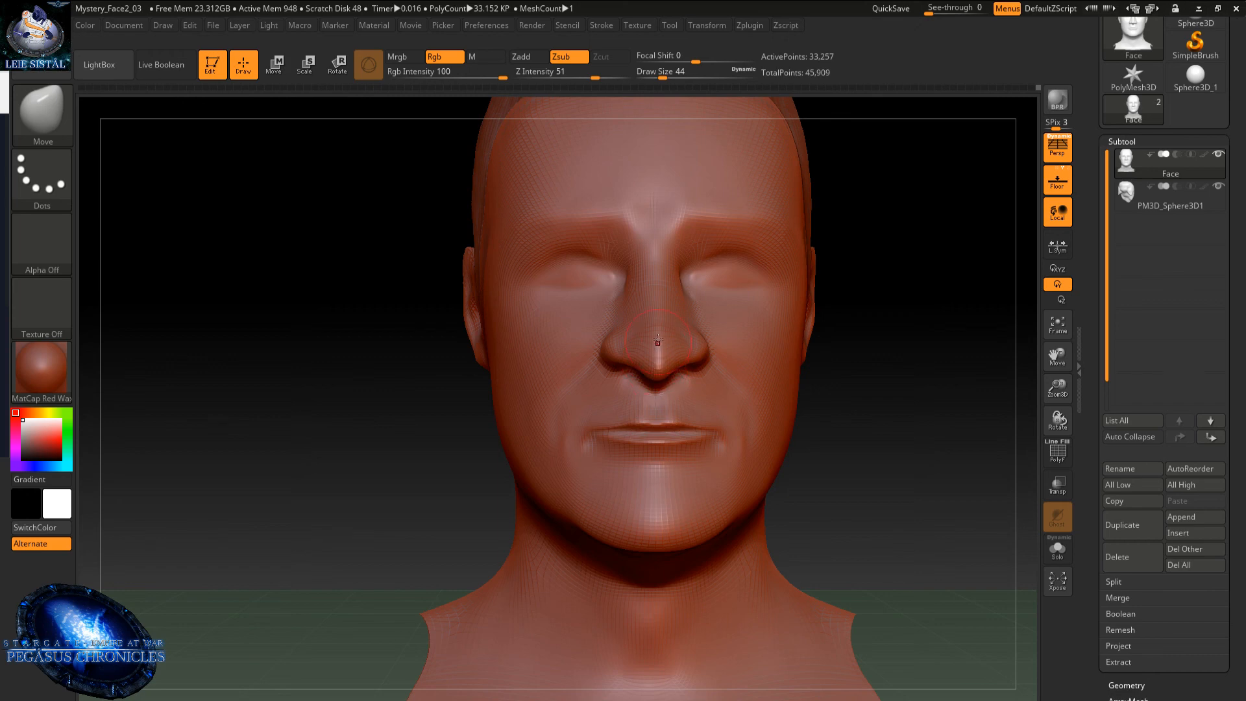
{"action": "key", "text": "shift"}
{"action": "key", "text": "alt"}
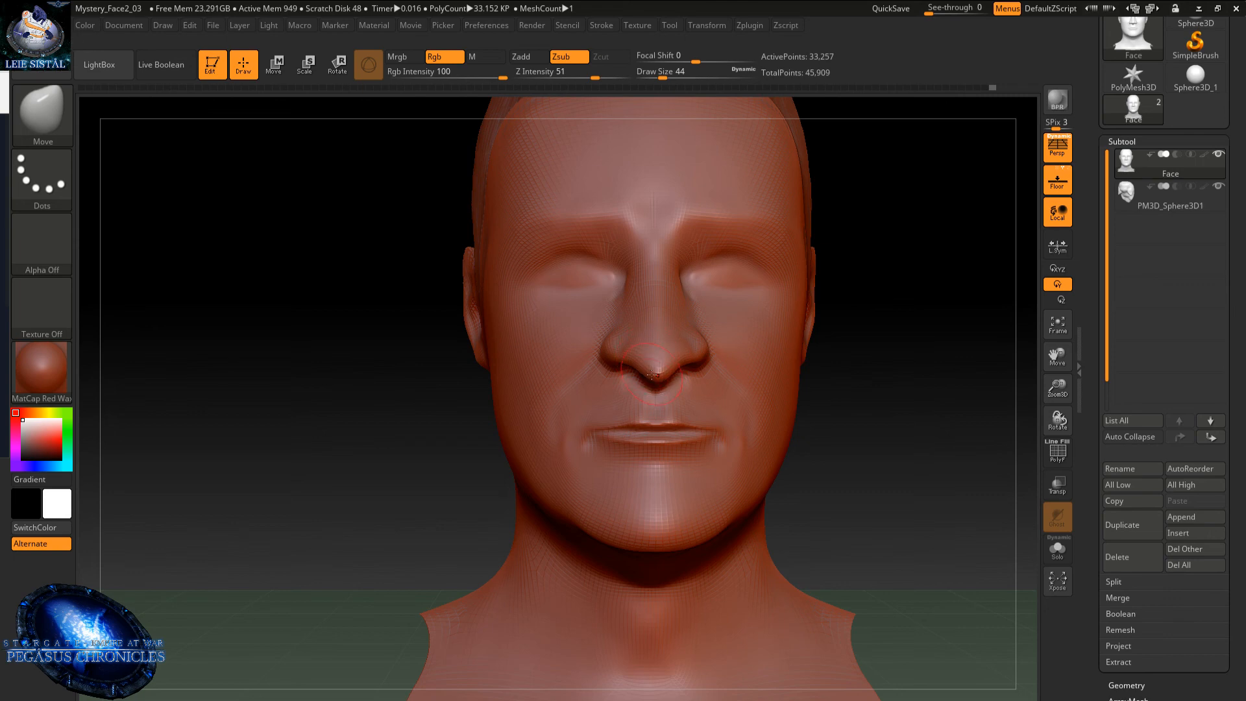
{"action": "key", "text": "shift"}
- Refine the nose tip and bridge profile with the Move brush, smoothing the surface from several side angles
{"action": "mouse_move", "coordinate": [656, 336]}
{"action": "right_mouse_down"}
{"action": "mouse_move", "coordinate": [671, 292]}
{"action": "mouse_move", "coordinate": [729, 367]}
{"action": "mouse_move", "coordinate": [746, 365]}
{"action": "right_mouse_up"}
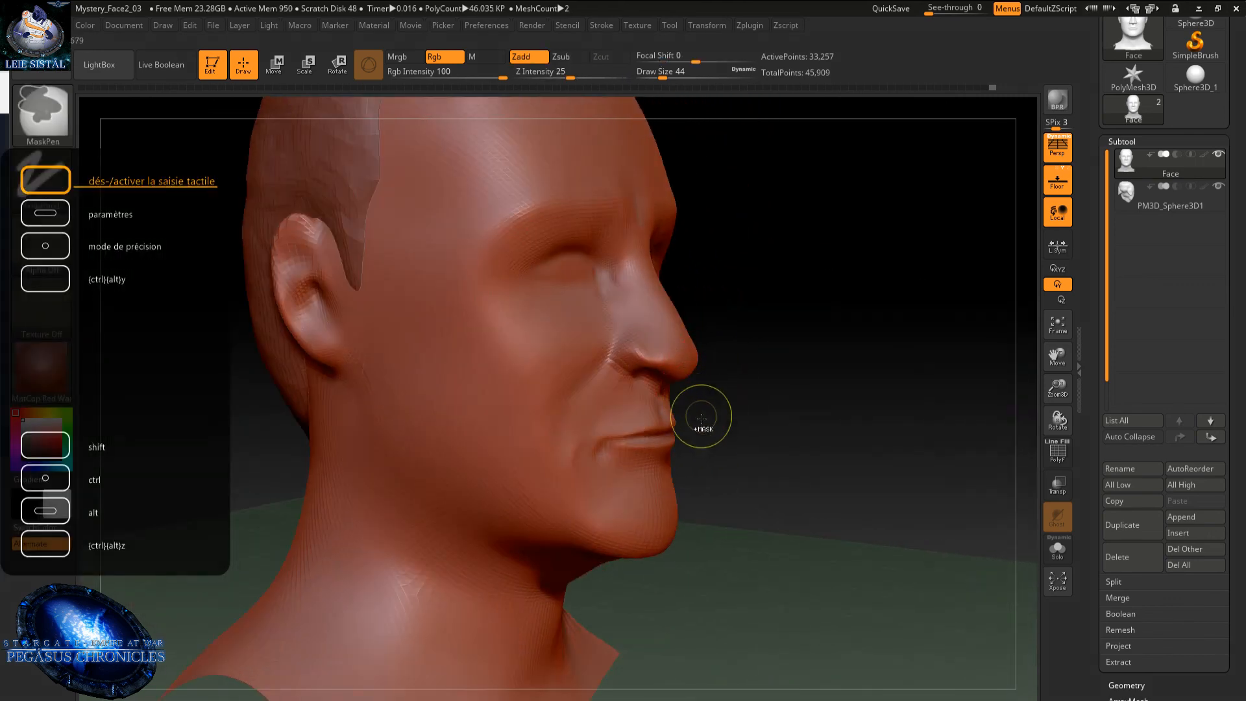
{"action": "right_click_drag", "start_coordinate": [683, 316], "coordinate": [617, 290]}
{"action": "right_click_drag", "start_coordinate": [703, 287], "coordinate": [654, 375]}
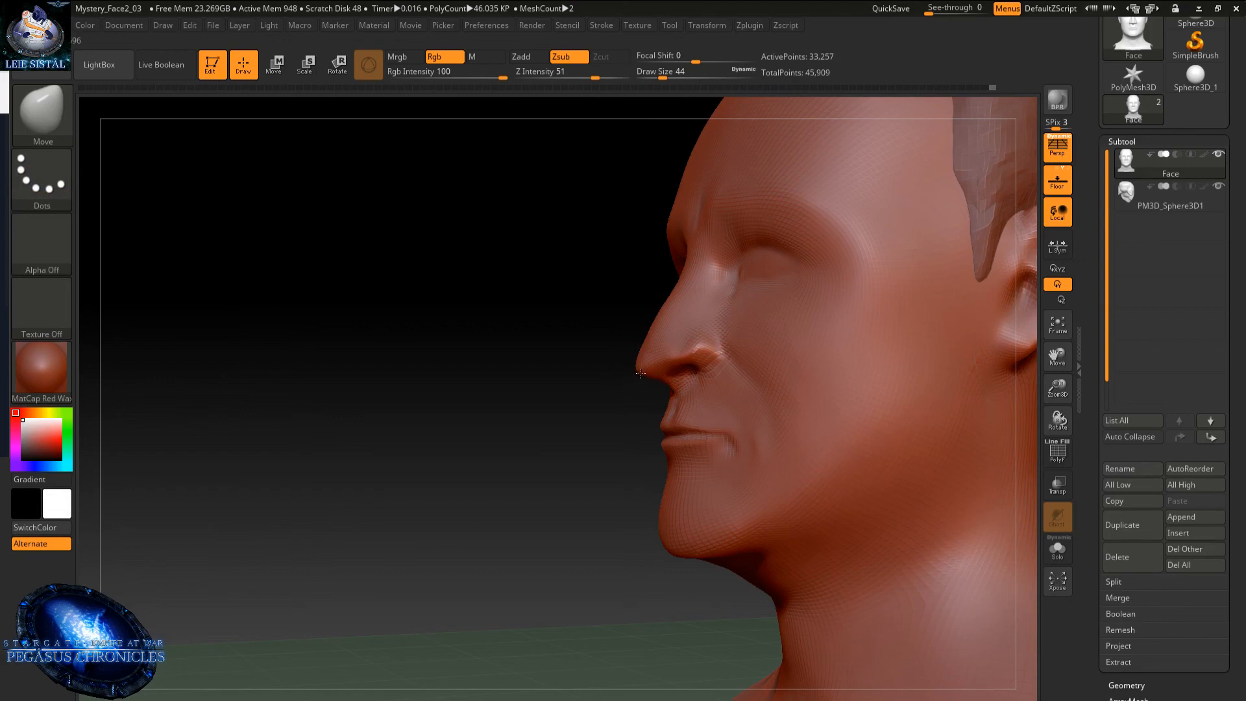
{"action": "key", "text": "shift"}
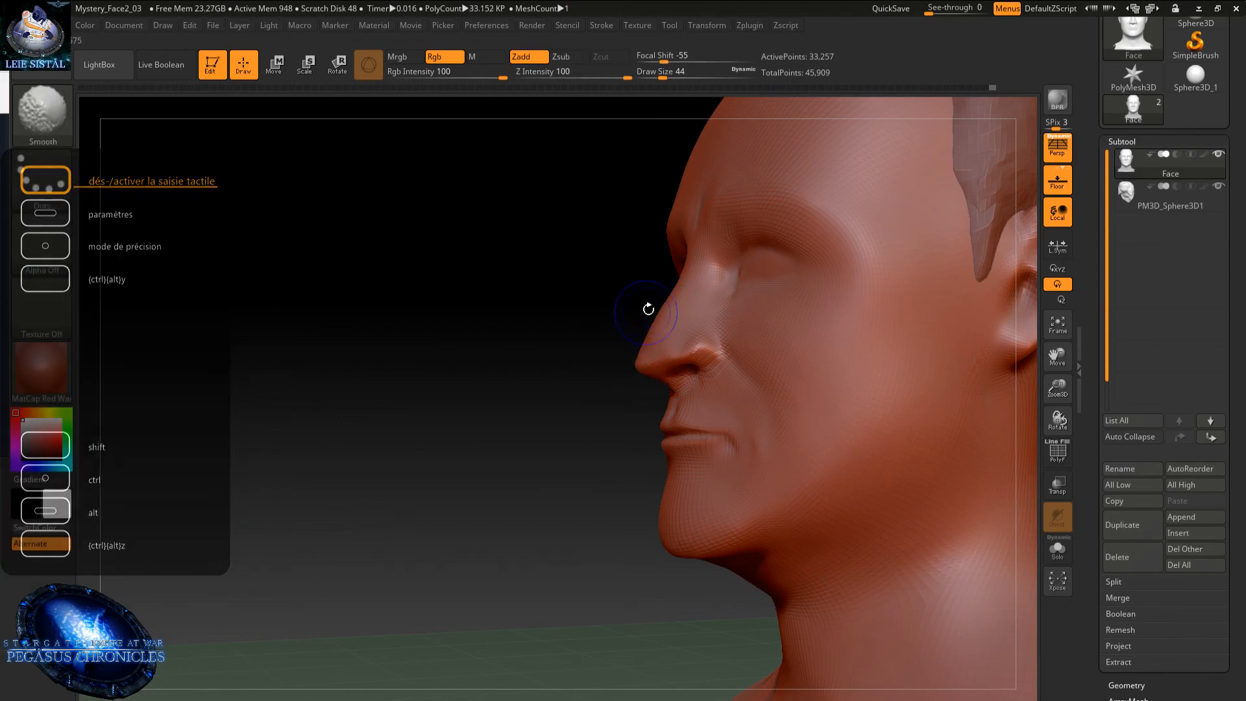
{"action": "mouse_move", "coordinate": [653, 338]}
{"action": "right_mouse_down"}
{"action": "mouse_move", "coordinate": [694, 364]}
{"action": "mouse_move", "coordinate": [664, 325]}
{"action": "mouse_move", "coordinate": [659, 385]}
{"action": "mouse_move", "coordinate": [669, 388]}
{"action": "mouse_move", "coordinate": [656, 415]}
{"action": "mouse_move", "coordinate": [671, 350]}
{"action": "mouse_move", "coordinate": [636, 392]}
{"action": "mouse_move", "coordinate": [667, 383]}
{"action": "mouse_move", "coordinate": [642, 406]}
{"action": "mouse_move", "coordinate": [637, 381]}
{"action": "mouse_move", "coordinate": [648, 384]}
{"action": "mouse_move", "coordinate": [639, 519]}
{"action": "right_mouse_up"}
{"action": "key", "text": "shift"}
{"action": "key", "text": "shift"}
{"action": "key", "text": "shift"}
{"action": "right_click_drag", "start_coordinate": [662, 423], "coordinate": [584, 412]}
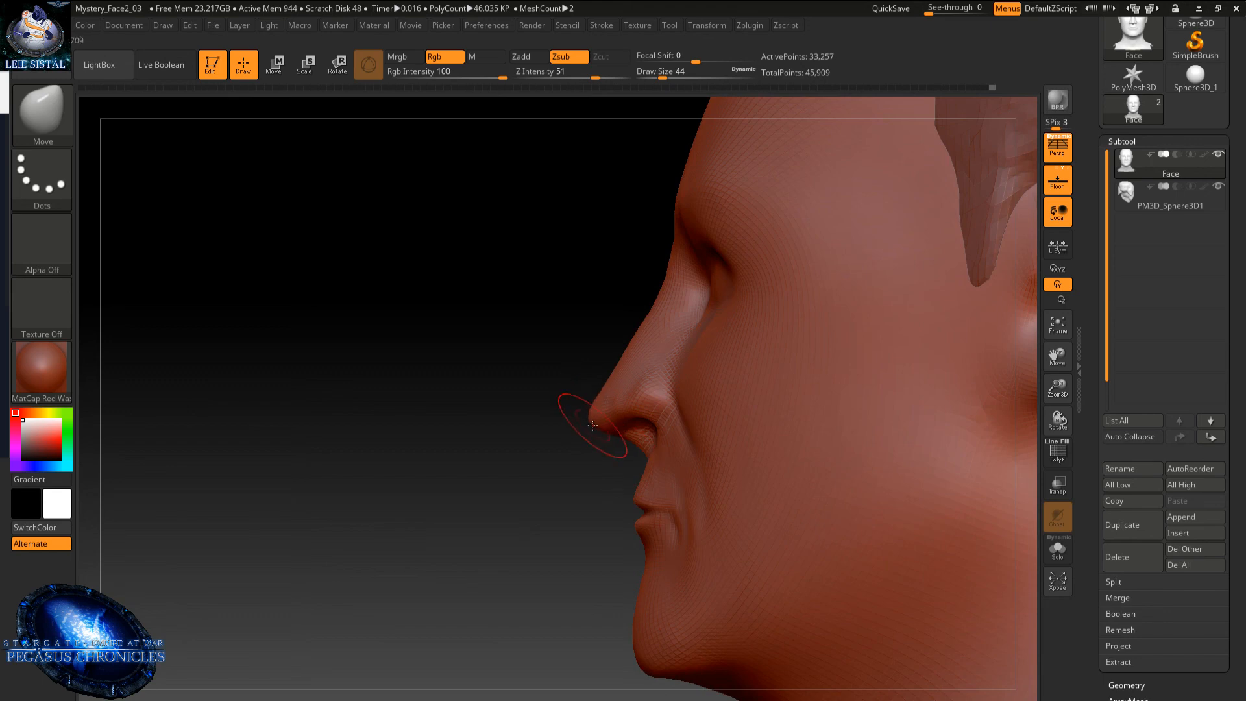
{"action": "mouse_move", "coordinate": [592, 425]}
{"action": "right_mouse_down"}
{"action": "mouse_move", "coordinate": [591, 402]}
{"action": "mouse_move", "coordinate": [645, 413]}
{"action": "right_mouse_up"}
{"action": "key", "text": "shift"}
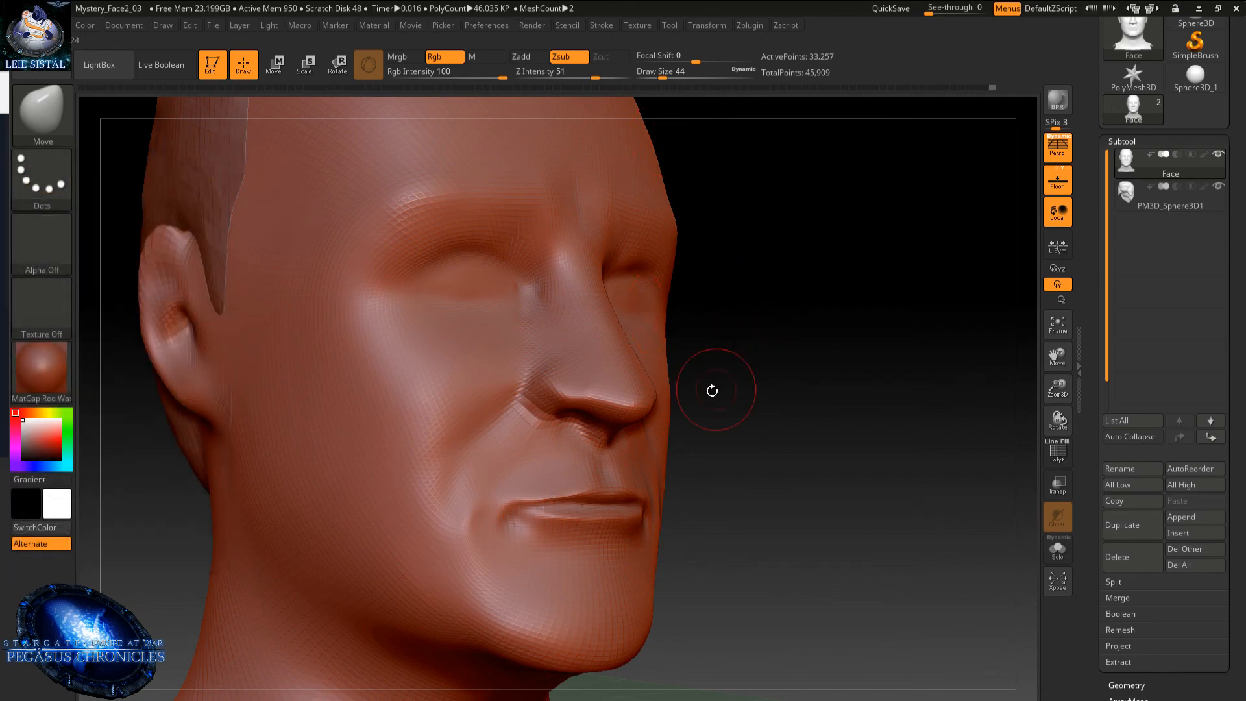
- Smooth the side of the nose above the nostril wing and along the nose bridge
{"action": "right_click_drag", "start_coordinate": [711, 389], "coordinate": [558, 416]}
{"action": "right_click_drag", "start_coordinate": [700, 374], "coordinate": [787, 363]}
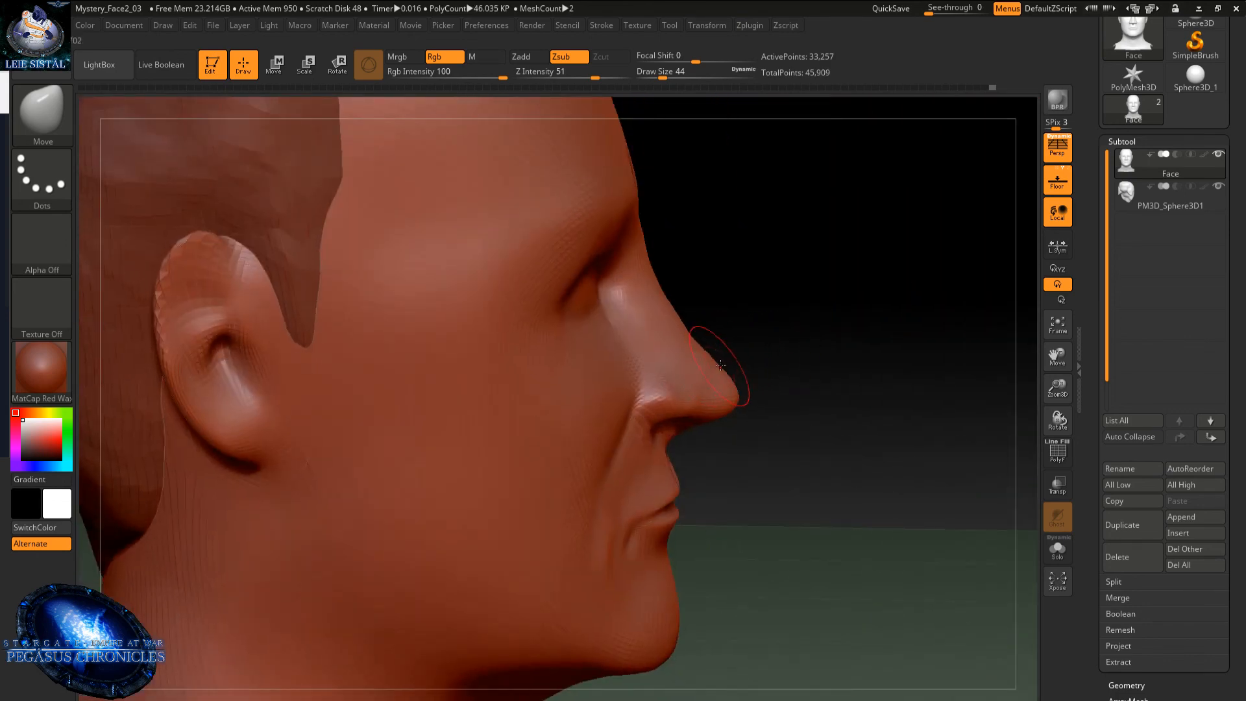
{"action": "mouse_move", "coordinate": [714, 350]}
{"action": "right_mouse_down", "text": "shift"}
{"action": "mouse_move", "coordinate": [682, 362]}
{"action": "mouse_move", "coordinate": [677, 302]}
{"action": "mouse_move", "coordinate": [664, 407]}
{"action": "mouse_move", "coordinate": [698, 400]}
{"action": "mouse_move", "coordinate": [722, 461]}
{"action": "mouse_move", "coordinate": [726, 437]}
{"action": "mouse_move", "coordinate": [740, 445]}
{"action": "right_mouse_up", "text": "shift"}
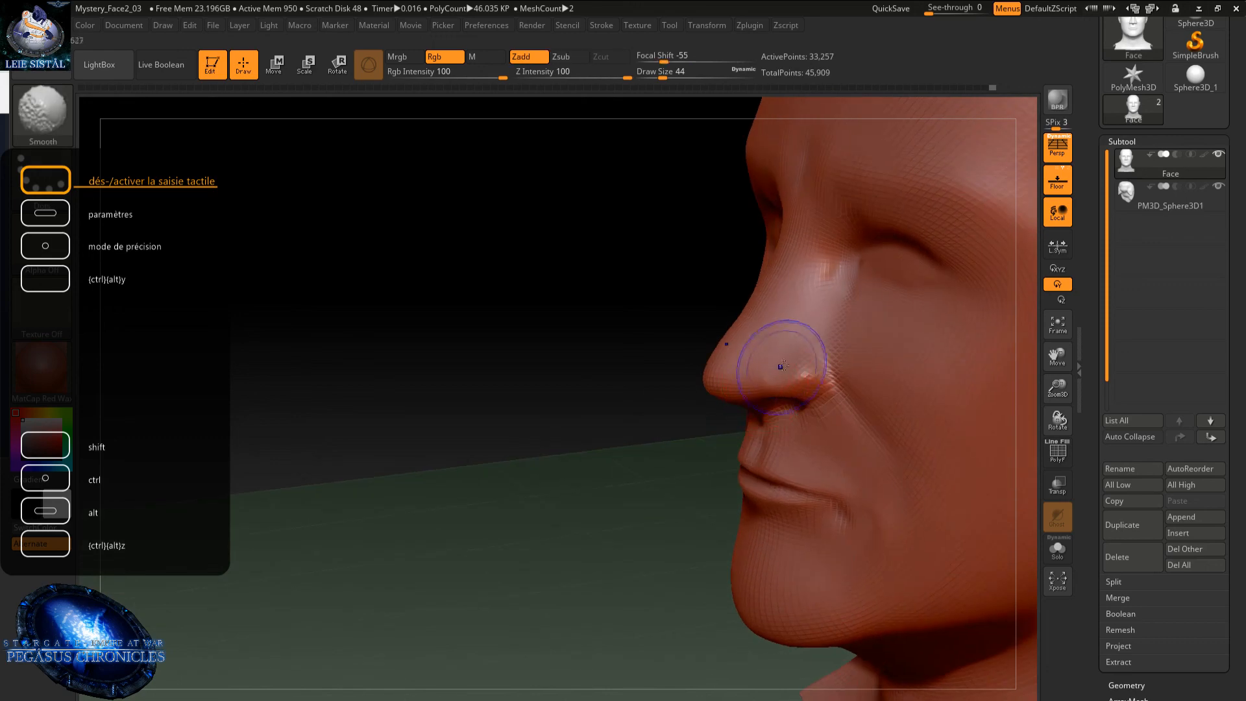
{"action": "mouse_move", "coordinate": [781, 366]}
{"action": "left_mouse_down", "text": "shift"}
{"action": "mouse_move", "coordinate": [786, 356]}
{"action": "mouse_move", "coordinate": [769, 365]}
{"action": "left_mouse_up", "text": "shift"}
{"action": "right_click_drag", "start_coordinate": [769, 365], "coordinate": [795, 367]}
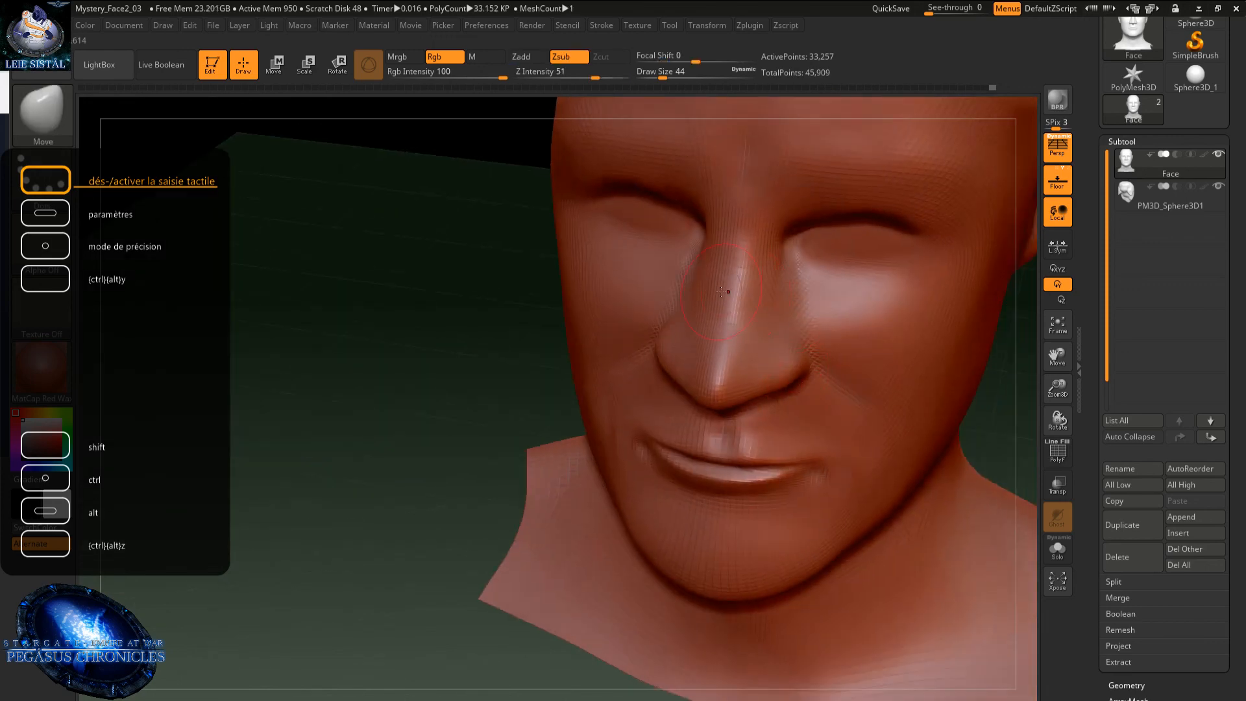
{"action": "mouse_move", "coordinate": [772, 300]}
{"action": "left_mouse_down", "text": "shift"}
{"action": "mouse_move", "coordinate": [775, 246]}
{"action": "mouse_move", "coordinate": [770, 258]}
{"action": "left_mouse_up", "text": "shift"}
- Reshape the inner and outer corners of the eye sockets beneath the brow with the Move brush
{"action": "right_click_drag", "start_coordinate": [778, 241], "coordinate": [850, 188]}
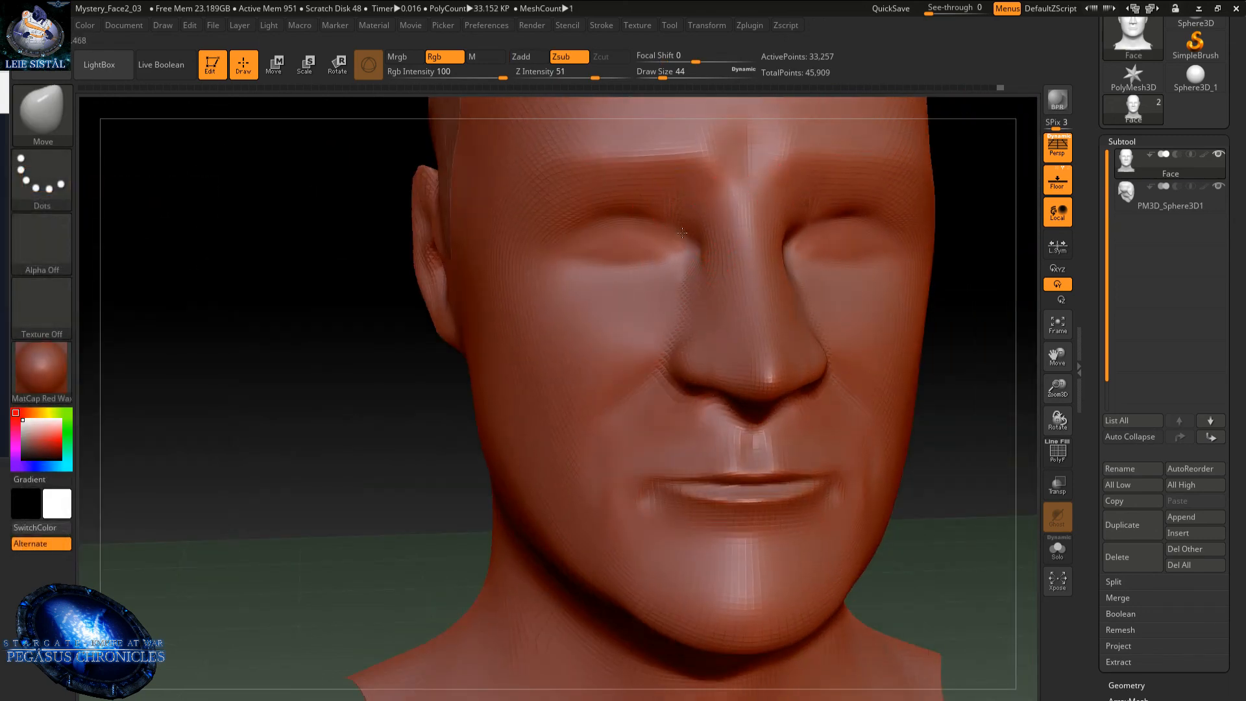
{"action": "key", "text": "shift+f"}
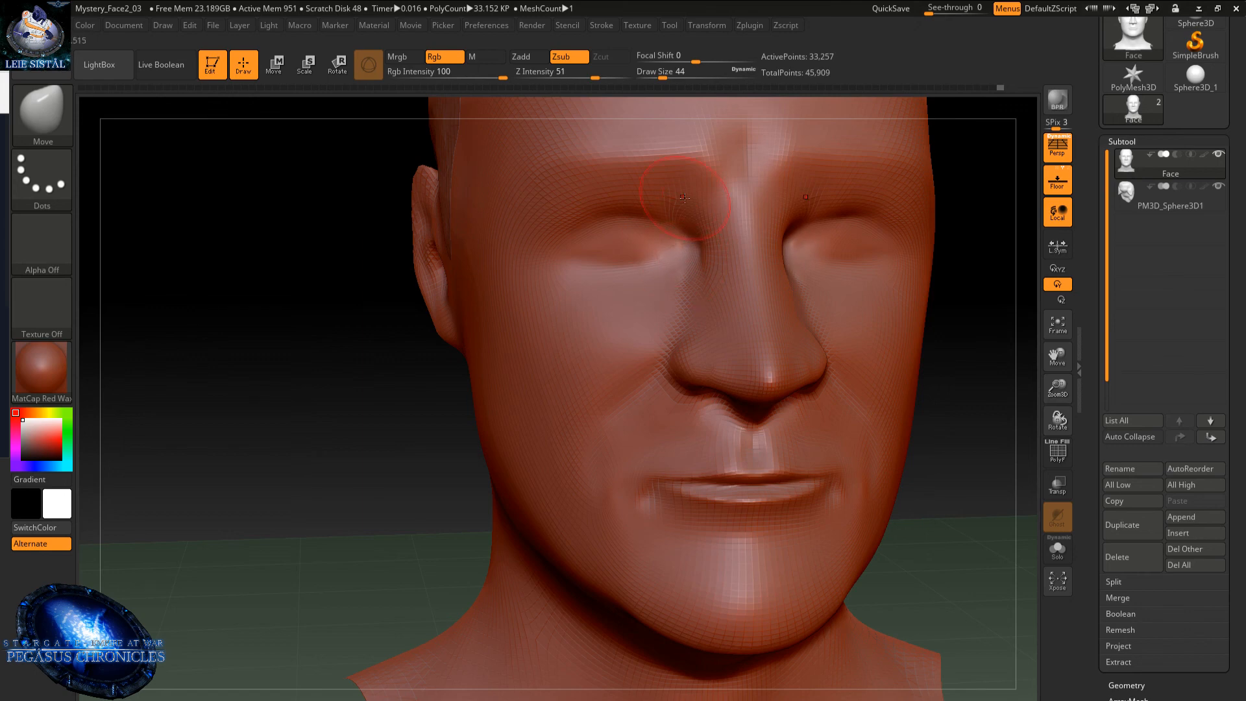
{"action": "right_click_drag", "start_coordinate": [669, 257], "coordinate": [694, 242]}
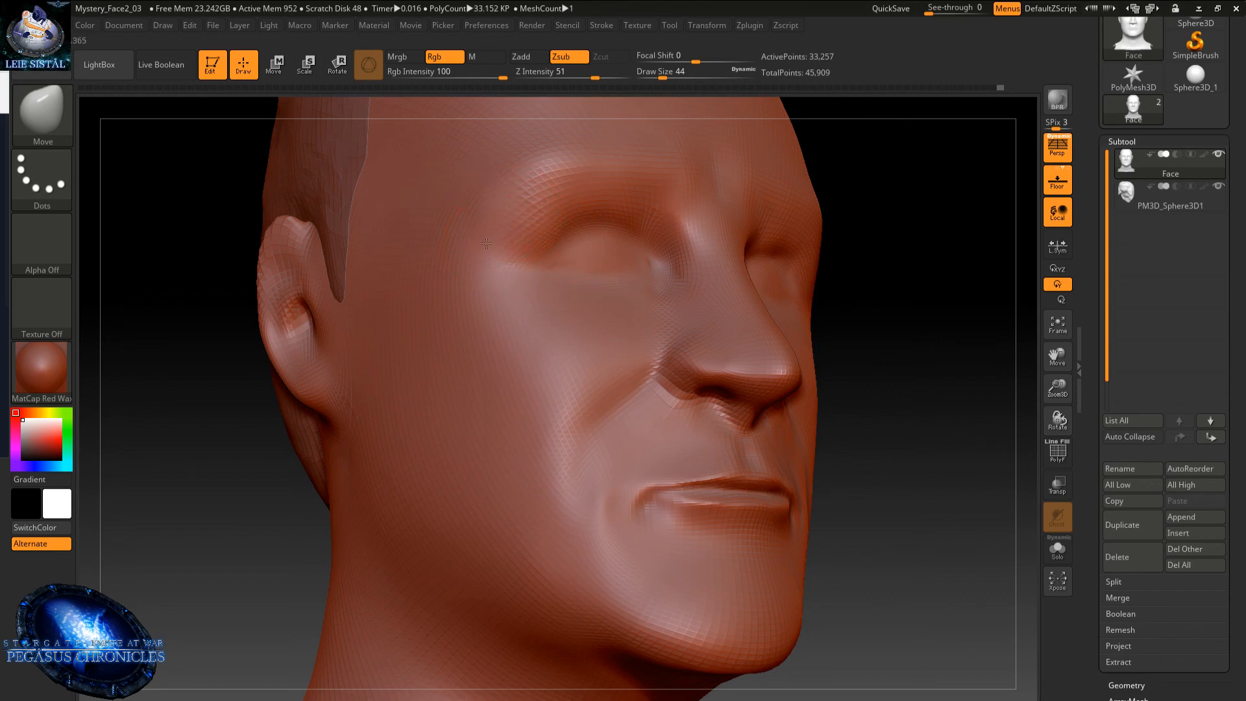
{"action": "right_click_drag", "start_coordinate": [486, 265], "coordinate": [476, 248]}
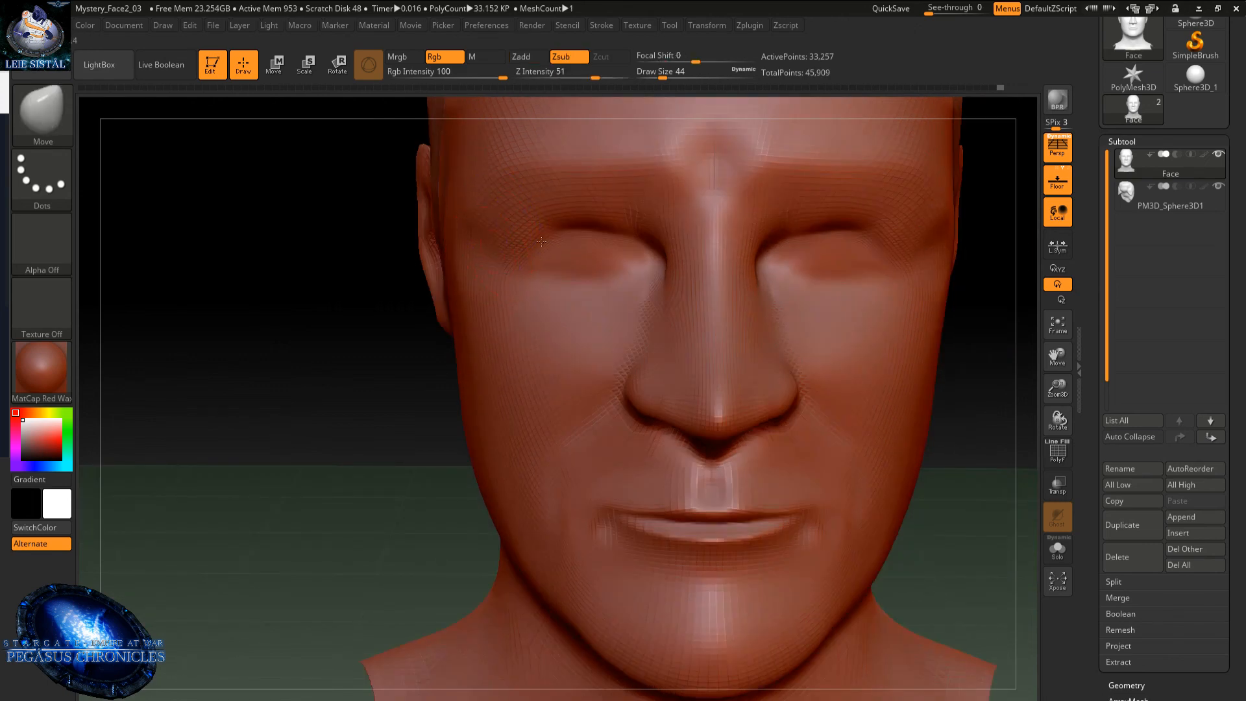
{"action": "right_click_drag", "start_coordinate": [312, 279], "coordinate": [473, 305]}
- Smooth the cheekbone below the outer eye corner and the temple beside the brow
{"action": "key", "text": "shift"}
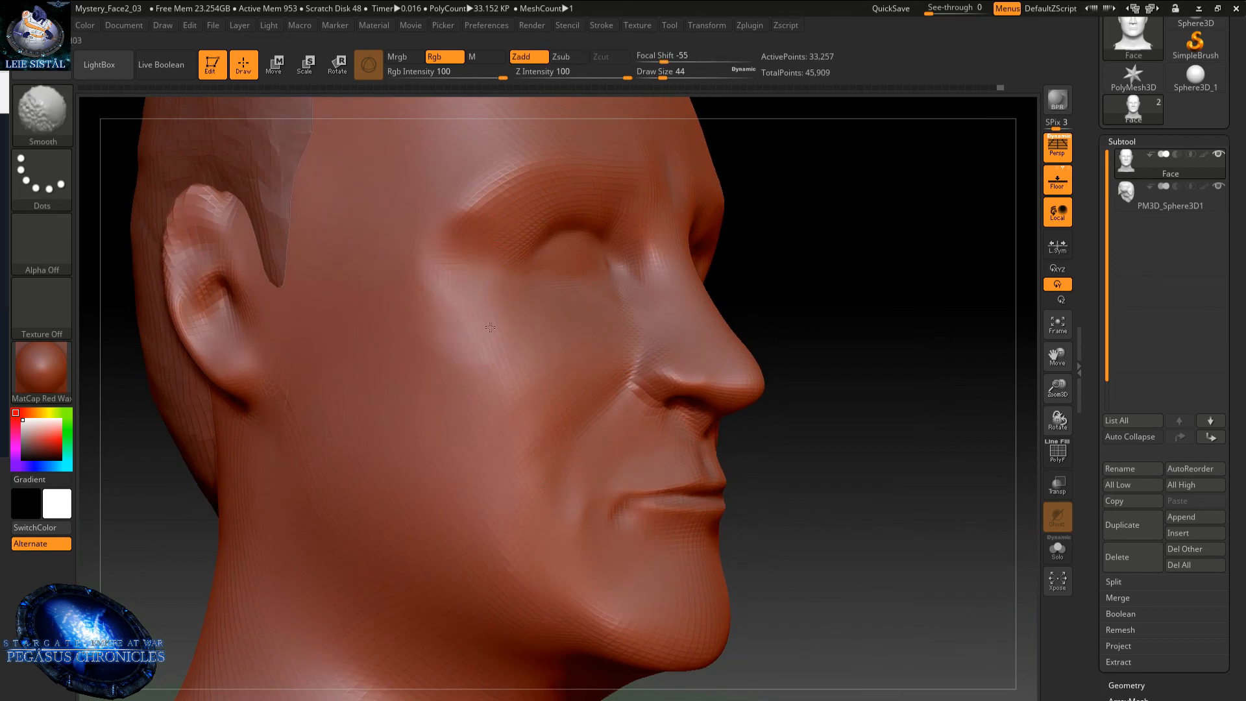
{"action": "mouse_move", "coordinate": [490, 327]}
{"action": "left_mouse_down", "text": "shift"}
{"action": "mouse_move", "coordinate": [448, 325]}
{"action": "mouse_move", "coordinate": [473, 331]}
{"action": "mouse_move", "coordinate": [442, 310]}
{"action": "left_mouse_up", "text": "shift"}
{"action": "right_click_drag", "start_coordinate": [487, 360], "coordinate": [392, 406]}
{"action": "left_click_drag", "start_coordinate": [434, 214], "coordinate": [431, 237], "text": "shift"}
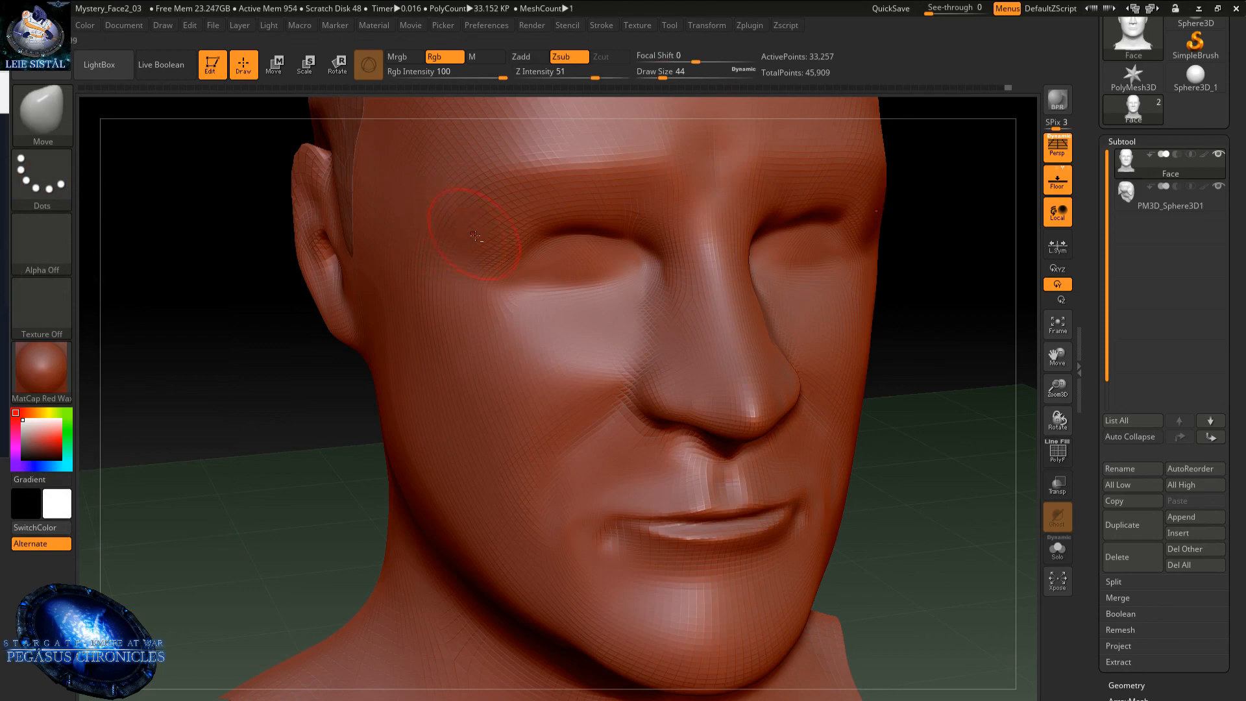
- Pull the upper eyelid area down beneath the brow with the Move brush to deepen the eye socket
{"action": "mouse_move", "coordinate": [490, 230]}
{"action": "right_mouse_down", "text": "ctrl"}
{"action": "mouse_move", "coordinate": [511, 203]}
{"action": "mouse_move", "coordinate": [535, 235]}
{"action": "mouse_move", "coordinate": [516, 273]}
{"action": "right_mouse_up", "text": "ctrl"}
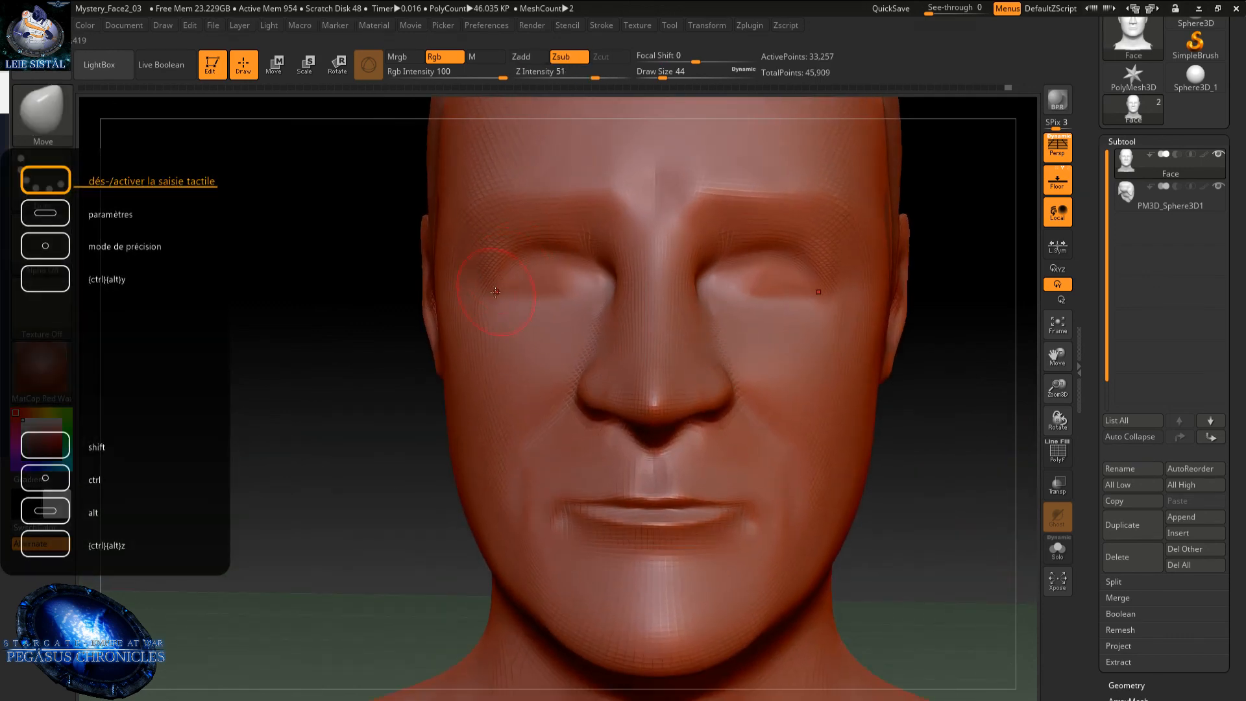
{"action": "key", "text": "shift"}
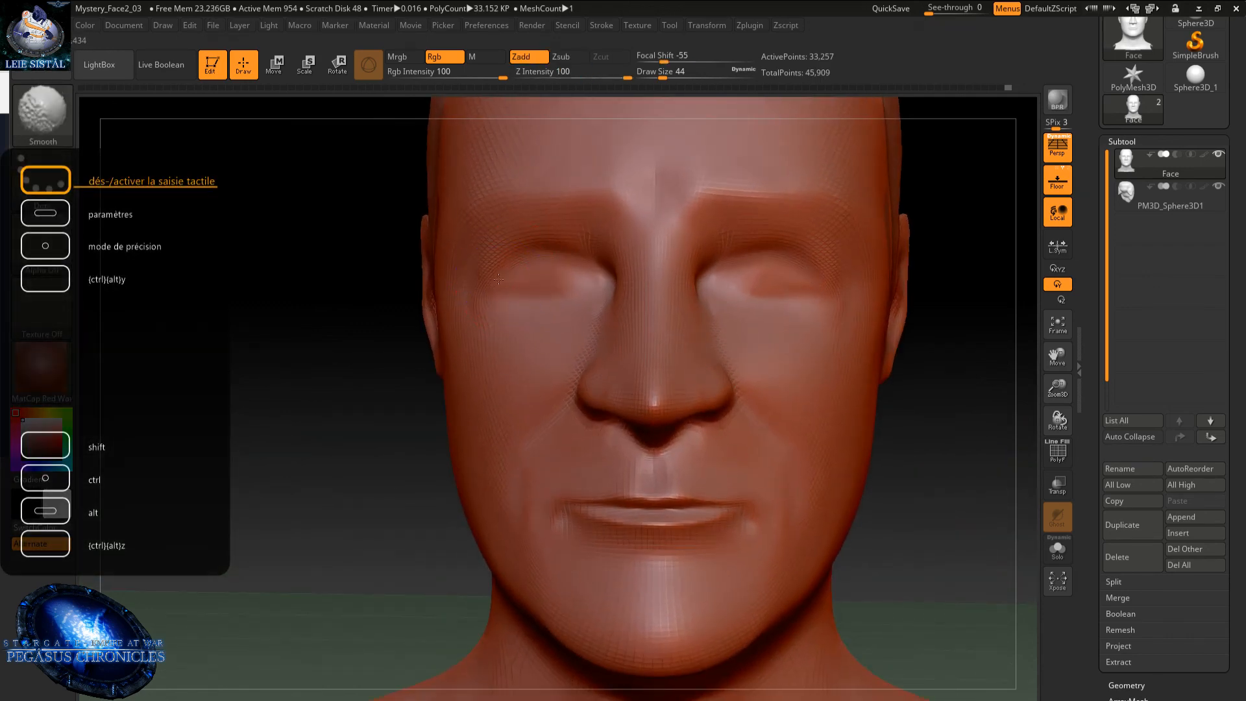
{"action": "right_click_drag", "start_coordinate": [486, 390], "coordinate": [447, 298]}
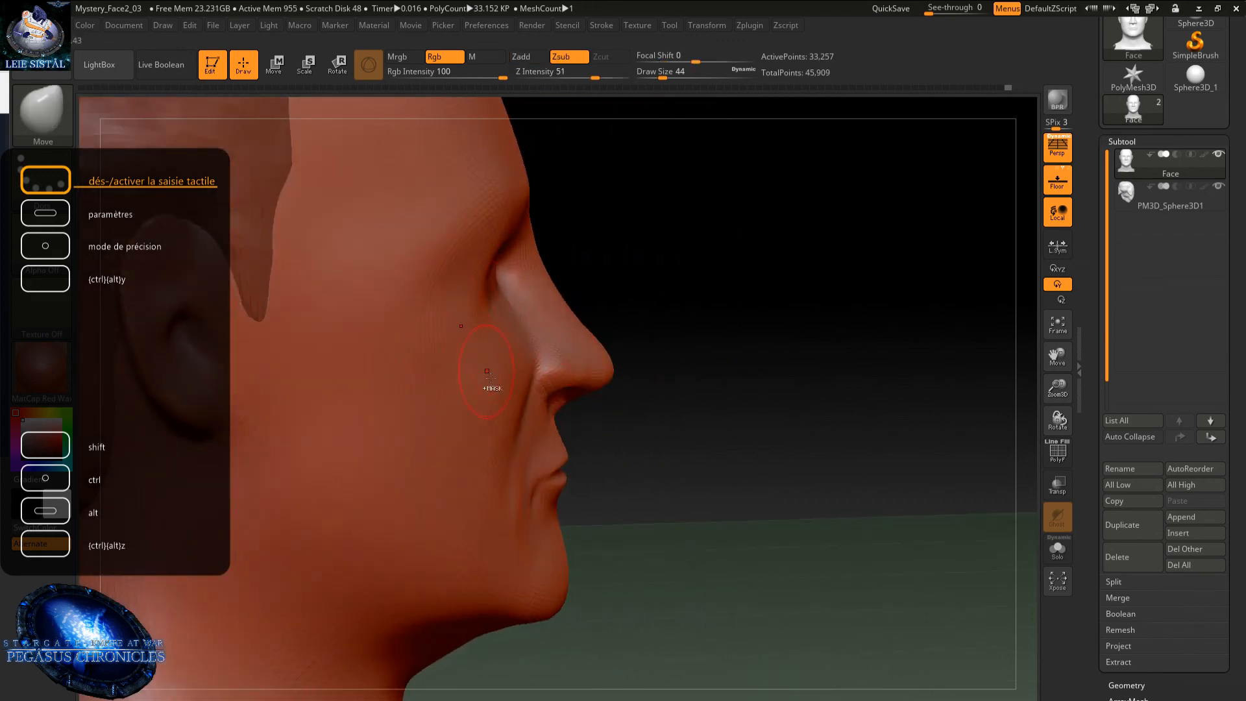
{"action": "mouse_move", "coordinate": [484, 373]}
{"action": "right_mouse_down", "text": "ctrl"}
{"action": "mouse_move", "coordinate": [478, 318]}
{"action": "mouse_move", "coordinate": [445, 306]}
{"action": "right_mouse_up", "text": "ctrl"}
{"action": "right_click_drag", "start_coordinate": [489, 371], "coordinate": [487, 356], "text": "ctrl"}
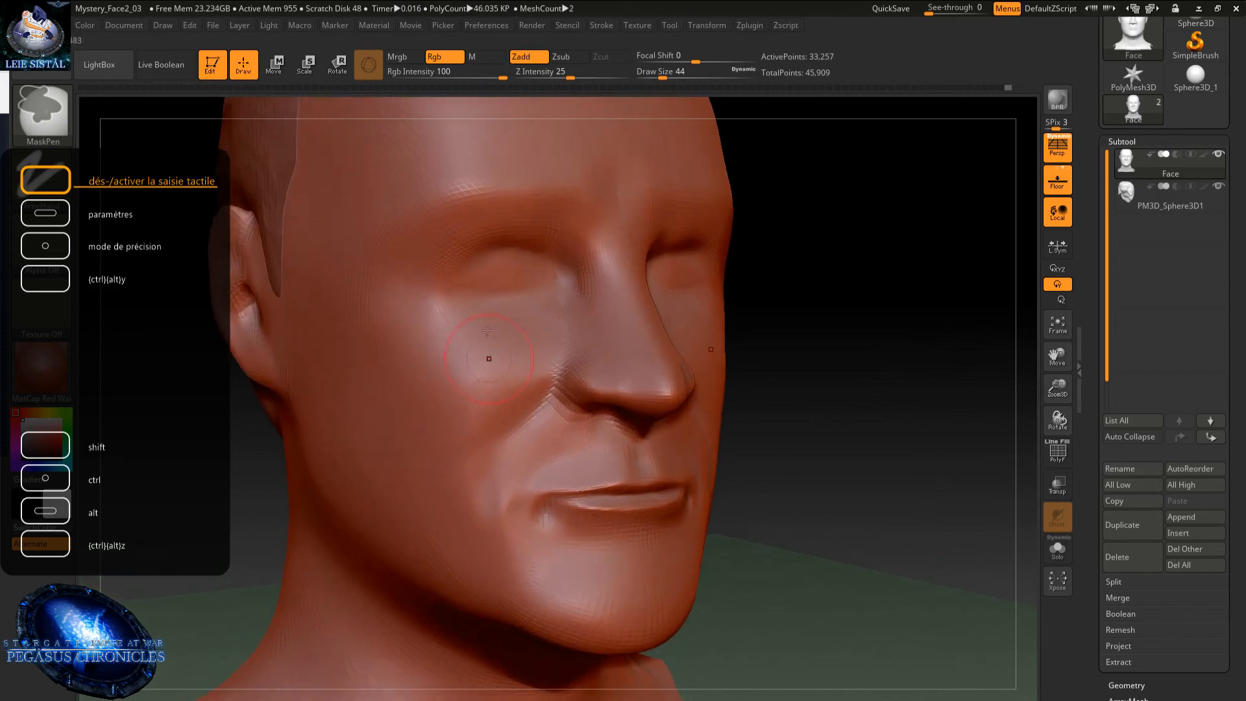
{"action": "key", "text": "alt"}
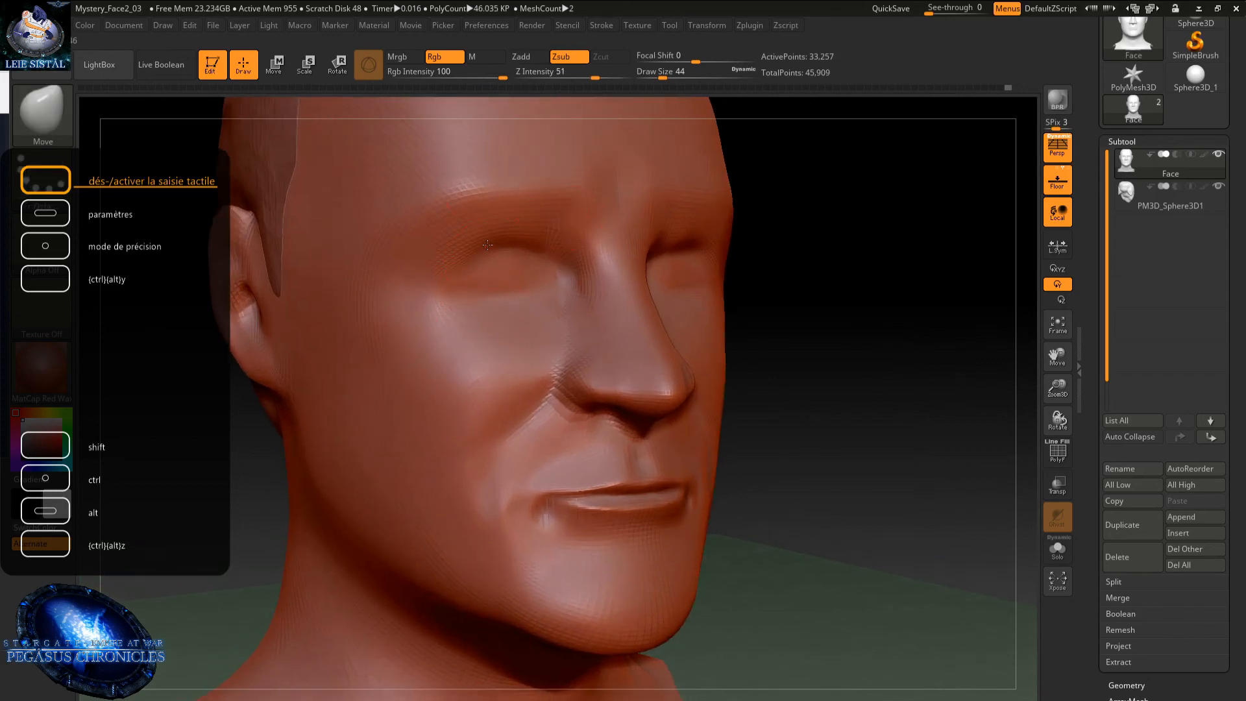
{"action": "left_click_drag", "start_coordinate": [508, 243], "coordinate": [514, 252]}
{"action": "right_click_drag", "start_coordinate": [533, 246], "coordinate": [482, 270]}
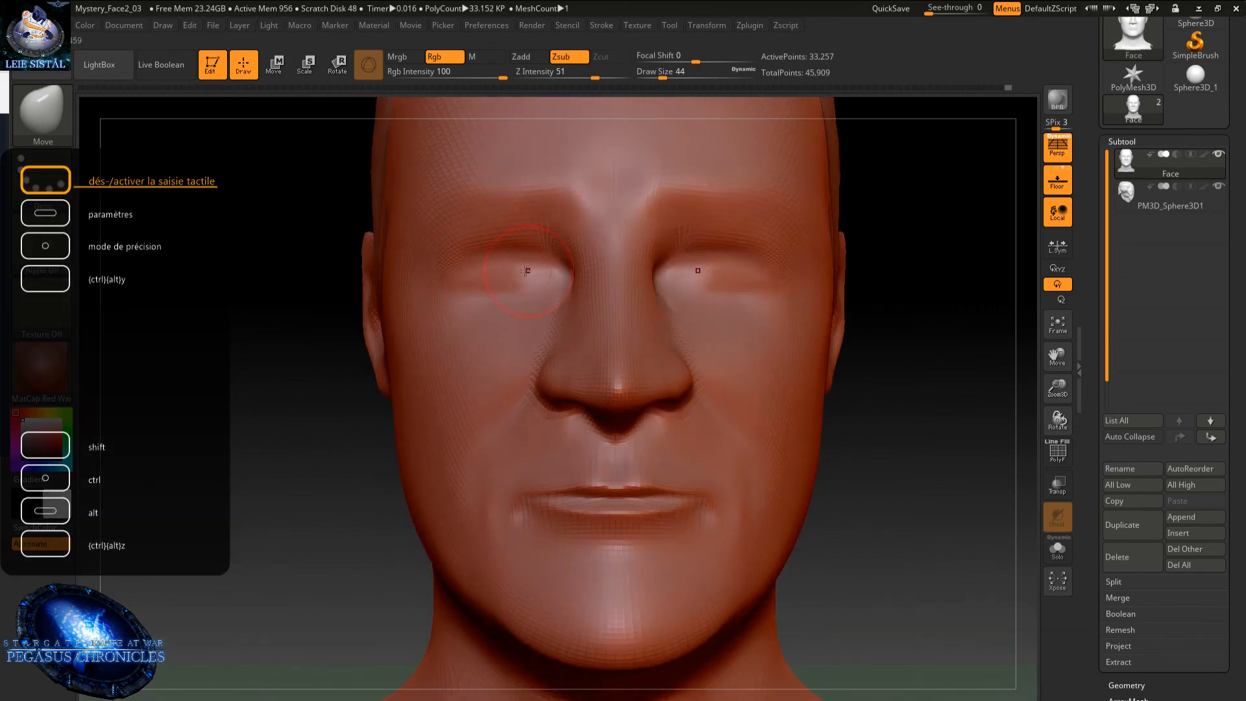
- Smooth the closed eye area from the inner corner out to the outer corner
{"action": "key", "text": "shift"}
{"action": "left_click_drag", "start_coordinate": [311, 282], "coordinate": [538, 282]}
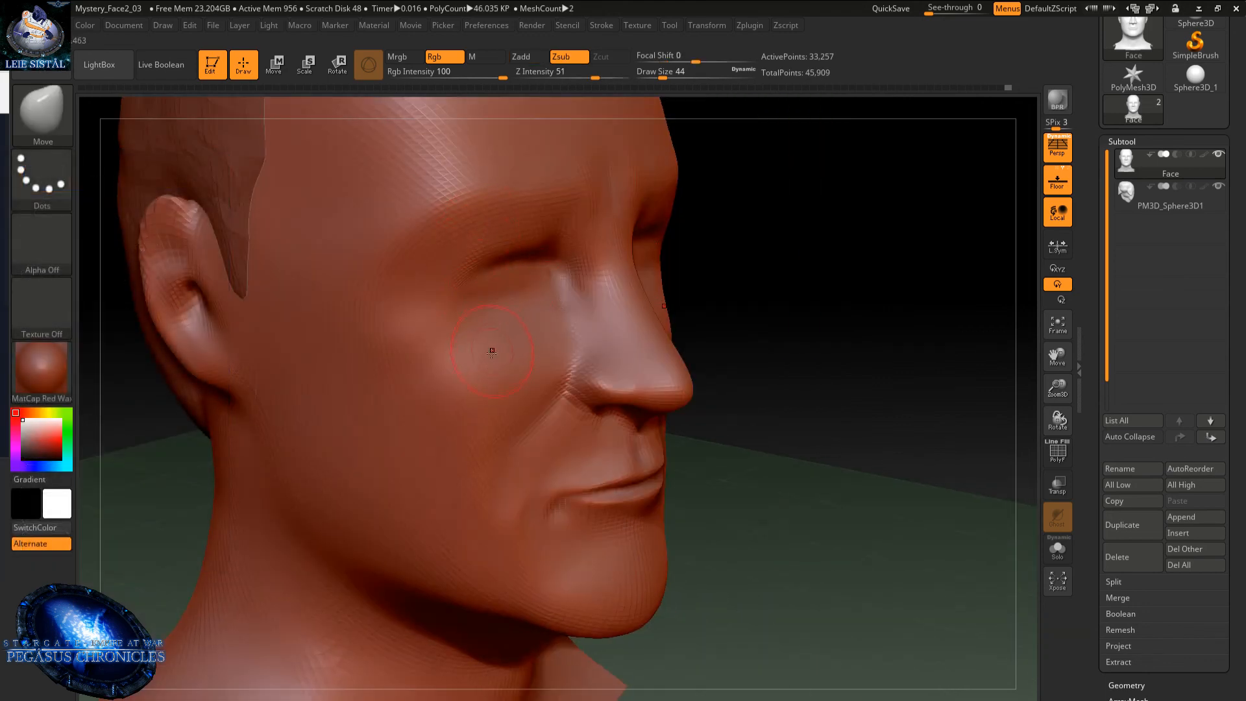
{"action": "right_click_drag", "start_coordinate": [514, 313], "coordinate": [465, 288]}
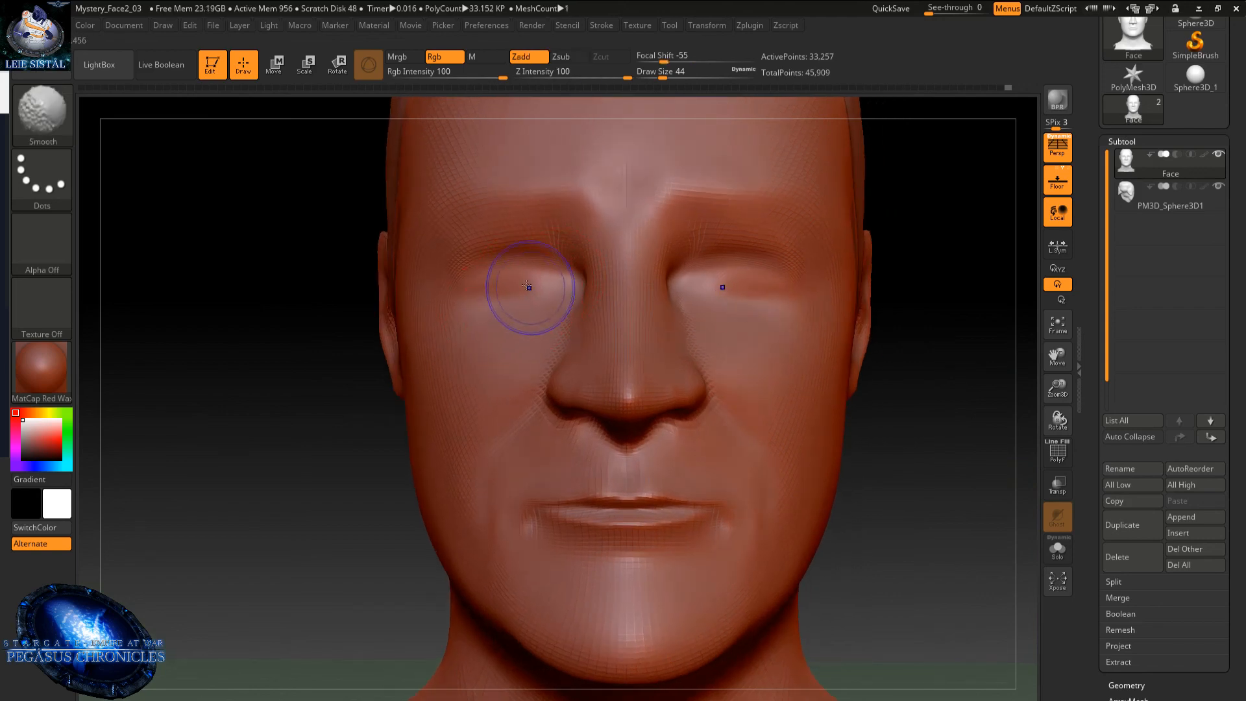
{"action": "left_click_drag", "start_coordinate": [529, 287], "coordinate": [479, 292], "text": "shift"}
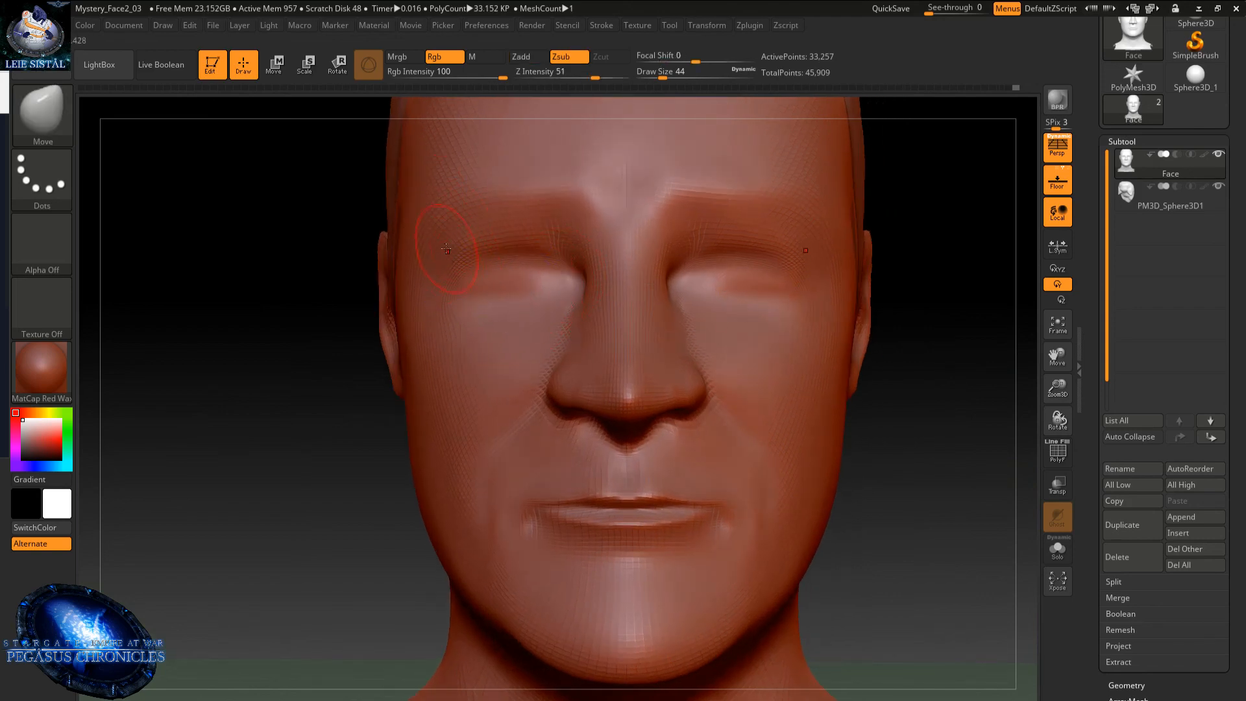
- Smooth the side of the face between the outer eye corner and the temple
{"action": "right_click_drag", "start_coordinate": [459, 268], "coordinate": [537, 291]}
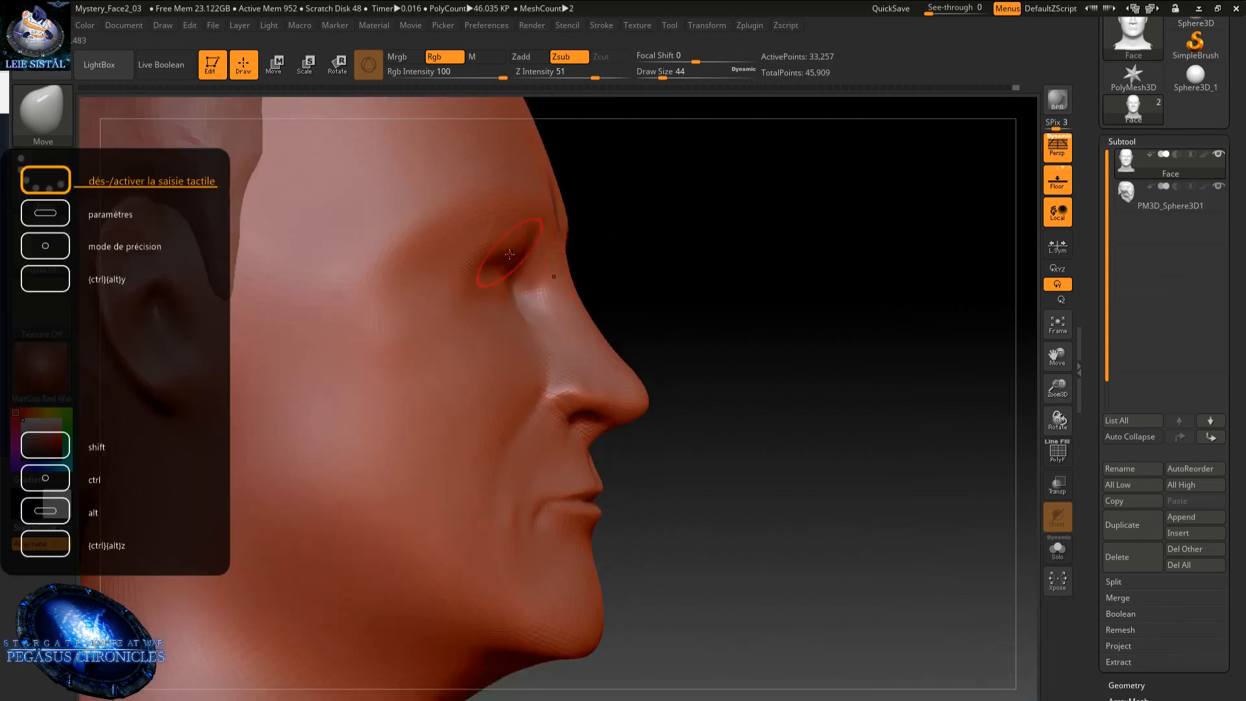
{"action": "key", "text": "shift"}
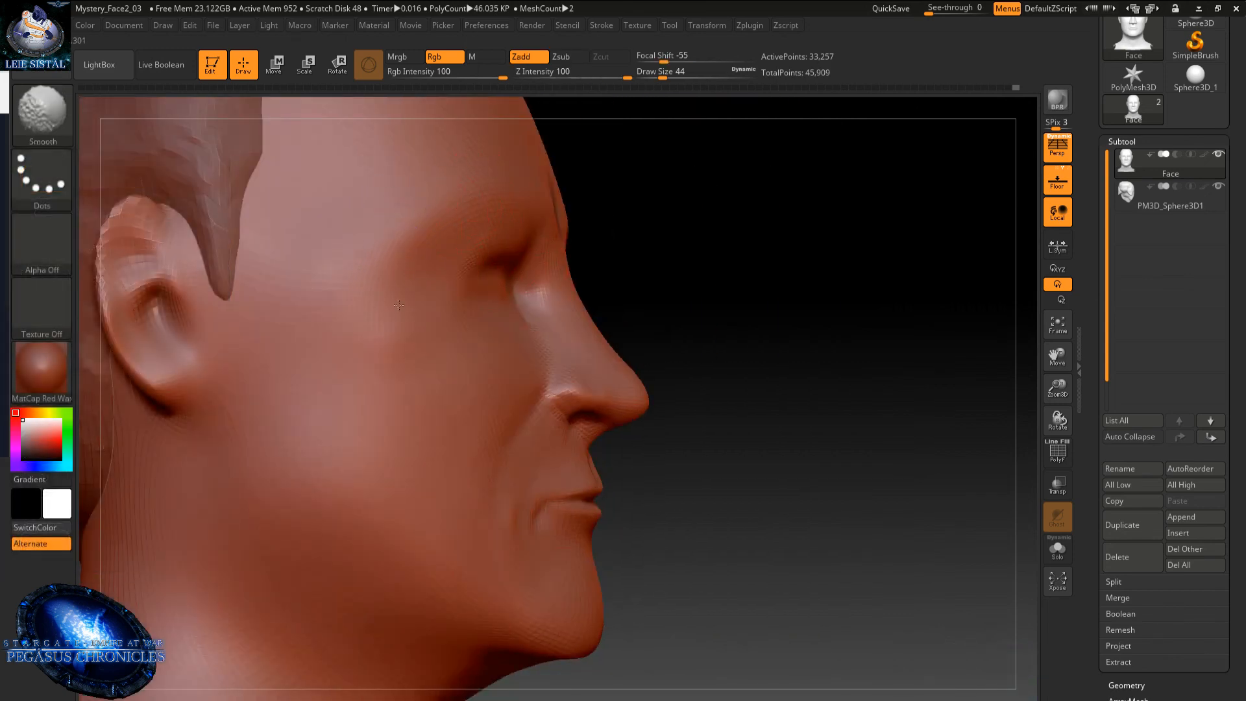
{"action": "mouse_move", "coordinate": [417, 383]}
{"action": "right_mouse_down"}
{"action": "mouse_move", "coordinate": [361, 361]}
{"action": "mouse_move", "coordinate": [395, 323]}
{"action": "right_mouse_up"}
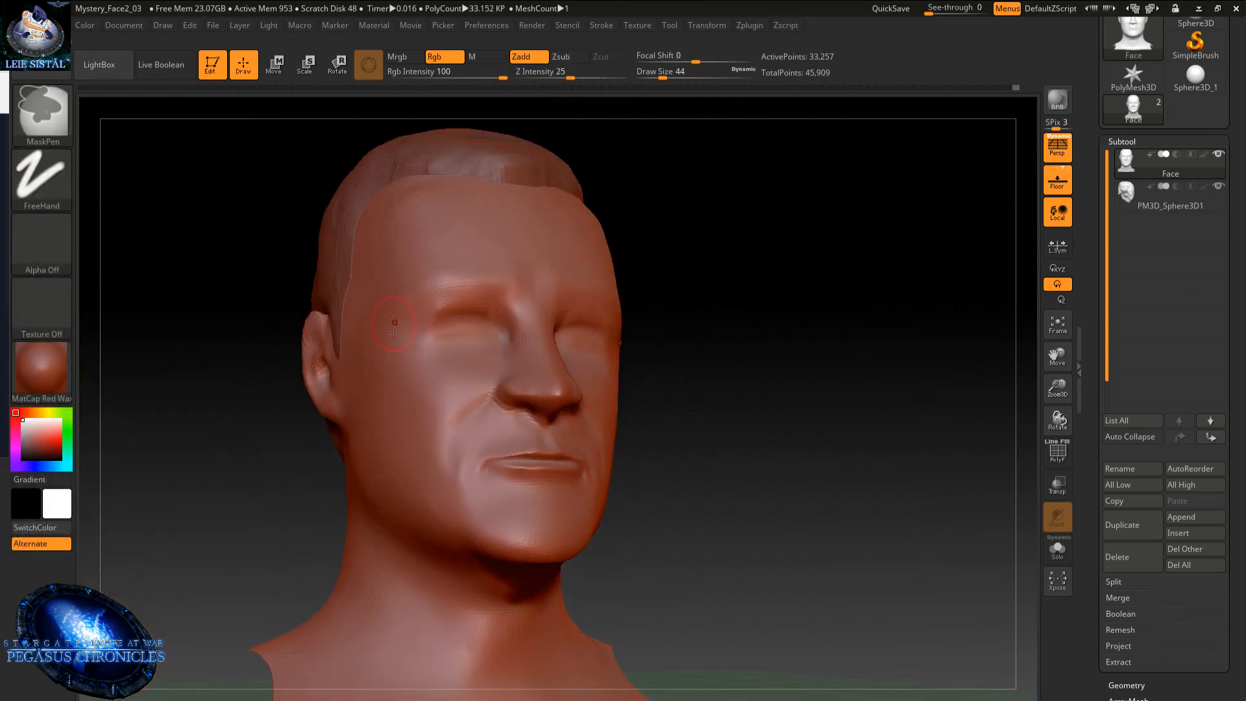
- Adjust the cheek beside the nose-to-mouth fold with the Move brush and smooth it down toward the jaw
{"action": "key", "text": "shift"}
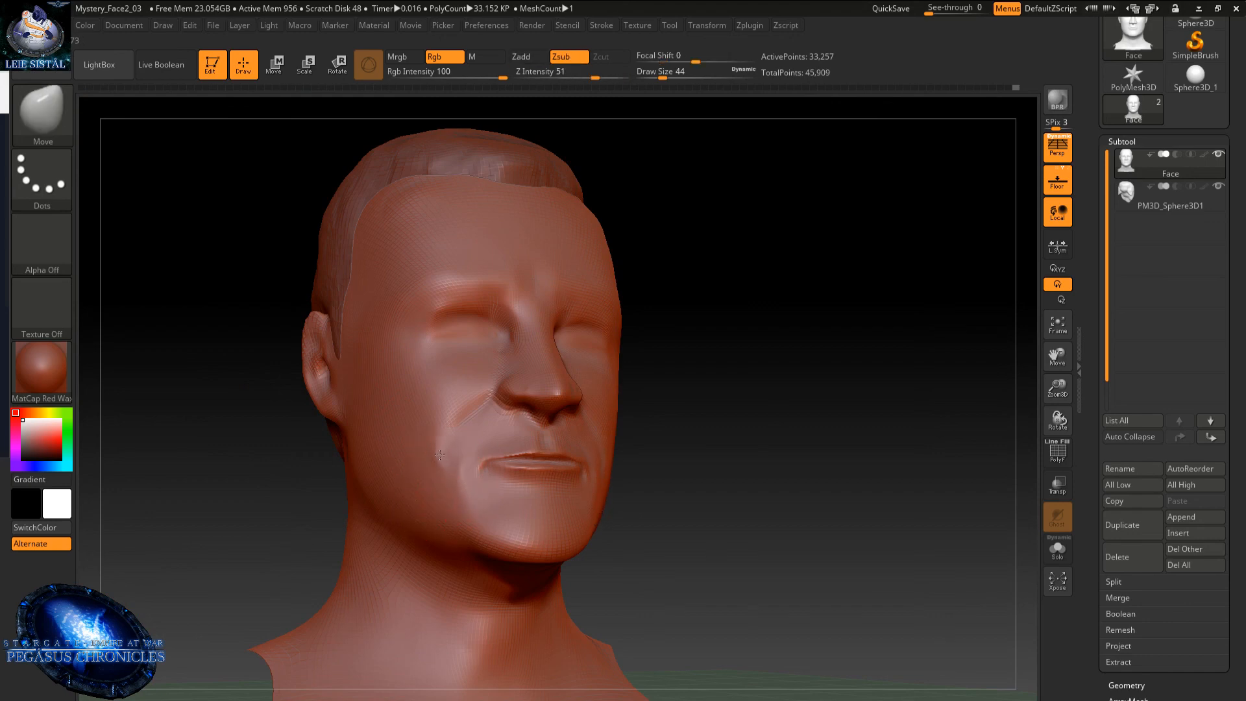
{"action": "key", "text": "shift"}
{"action": "key", "text": "shift"}
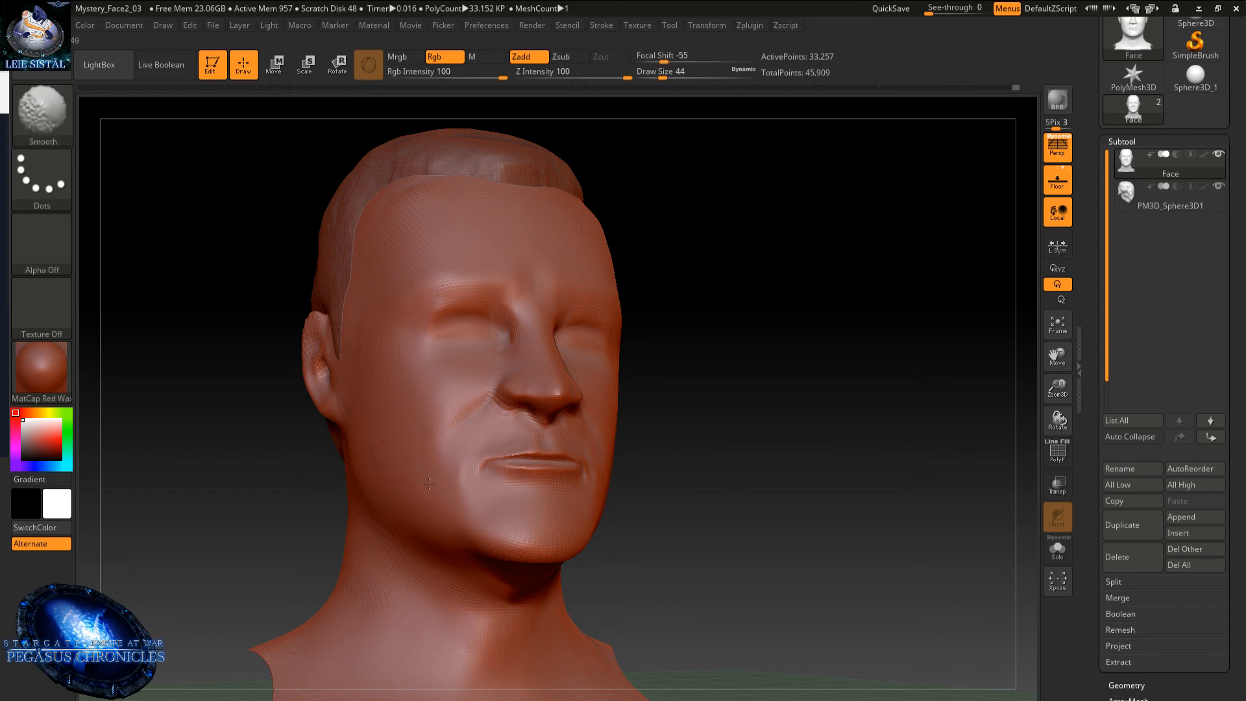
{"action": "left_click_drag", "start_coordinate": [449, 413], "coordinate": [439, 423]}
{"action": "key", "text": "shift"}
{"action": "mouse_move", "coordinate": [403, 487]}
{"action": "right_mouse_down"}
{"action": "mouse_move", "coordinate": [396, 525]}
{"action": "mouse_move", "coordinate": [413, 476]}
{"action": "mouse_move", "coordinate": [445, 478]}
{"action": "right_mouse_up"}
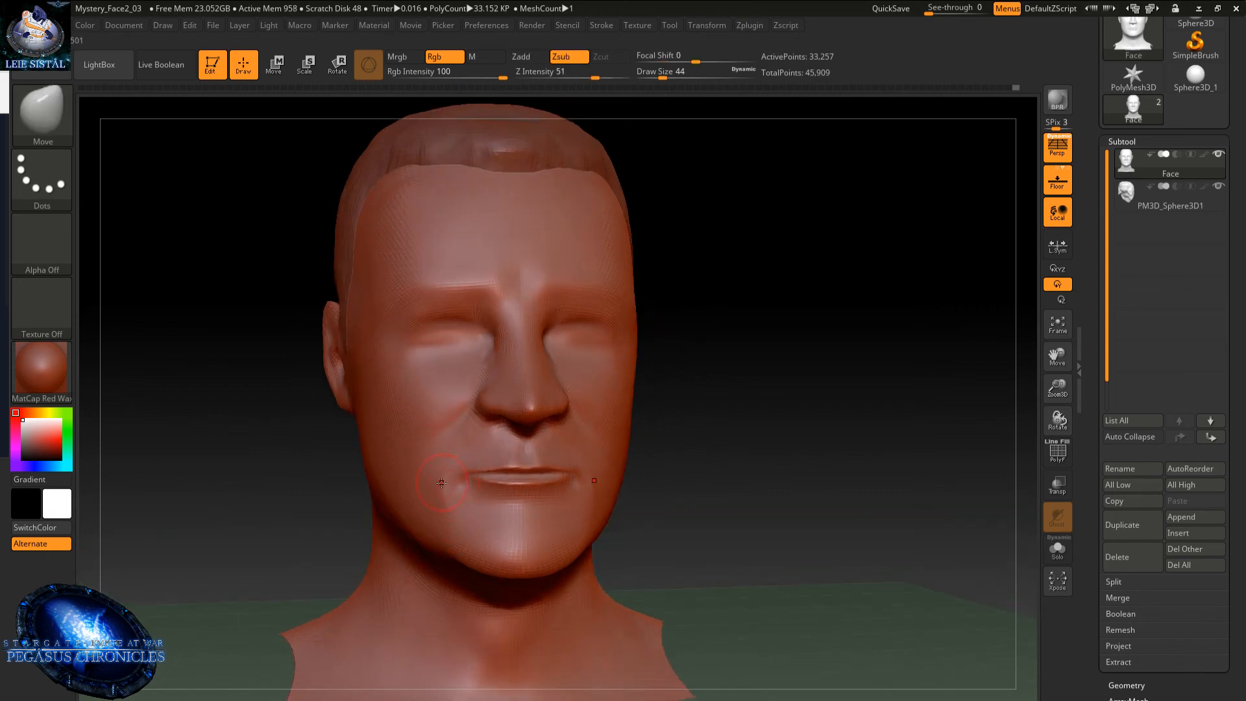
- Smooth the crease beside the mouth corner, from the cheek down to the side of the chin
{"action": "mouse_move", "coordinate": [442, 481]}
{"action": "left_mouse_down", "text": "shift"}
{"action": "mouse_move", "coordinate": [454, 495]}
{"action": "mouse_move", "coordinate": [439, 489]}
{"action": "mouse_move", "coordinate": [444, 523]}
{"action": "left_mouse_up", "text": "shift"}
{"action": "mouse_move", "coordinate": [437, 489]}
{"action": "right_mouse_down", "text": "ctrl"}
{"action": "mouse_move", "coordinate": [434, 578]}
{"action": "mouse_move", "coordinate": [471, 603]}
{"action": "right_mouse_up", "text": "ctrl"}
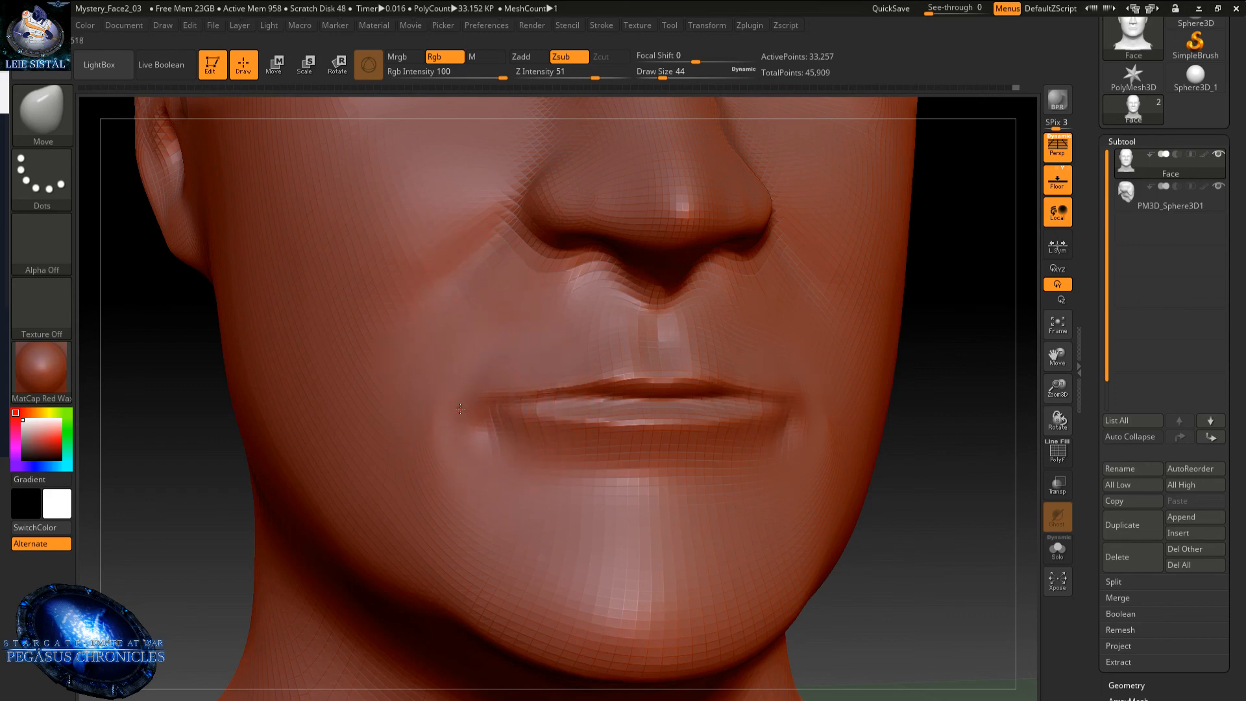
{"action": "mouse_move", "coordinate": [428, 402]}
{"action": "left_mouse_down", "text": "shift"}
{"action": "mouse_move", "coordinate": [422, 461]}
{"action": "mouse_move", "coordinate": [445, 506]}
{"action": "mouse_move", "coordinate": [481, 511]}
{"action": "mouse_move", "coordinate": [469, 533]}
{"action": "left_mouse_up", "text": "shift"}
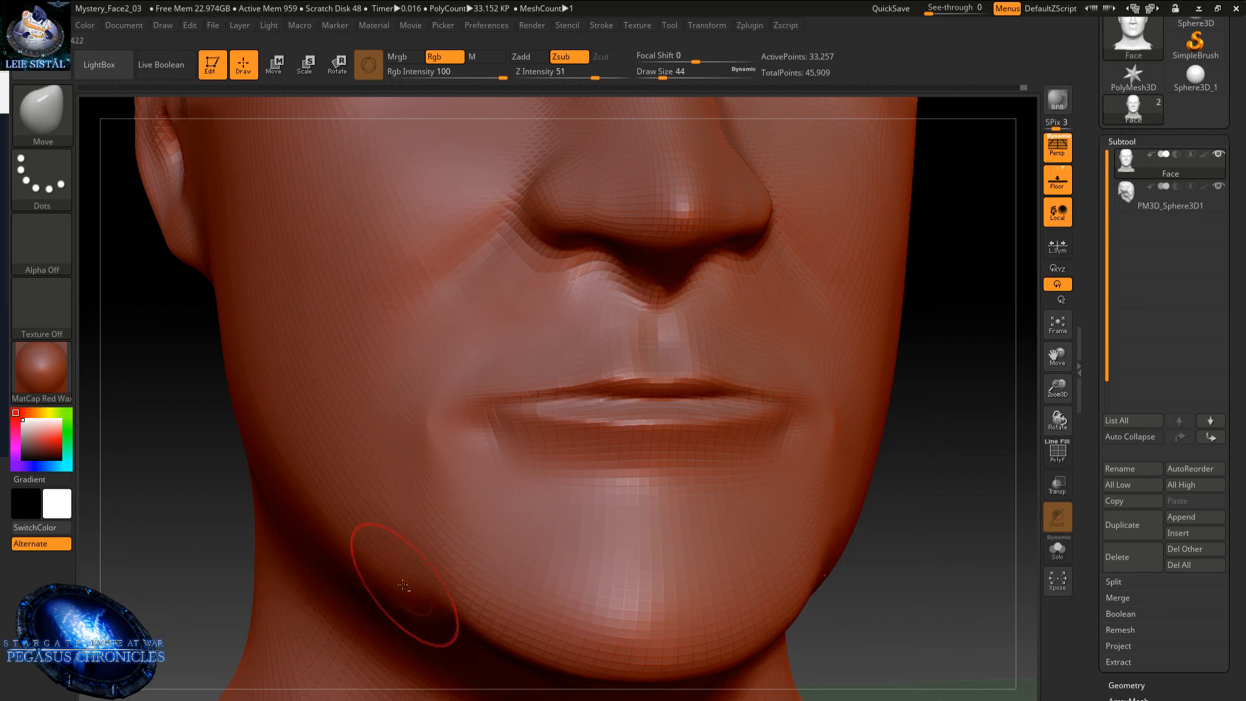
{"action": "key", "text": "shift"}
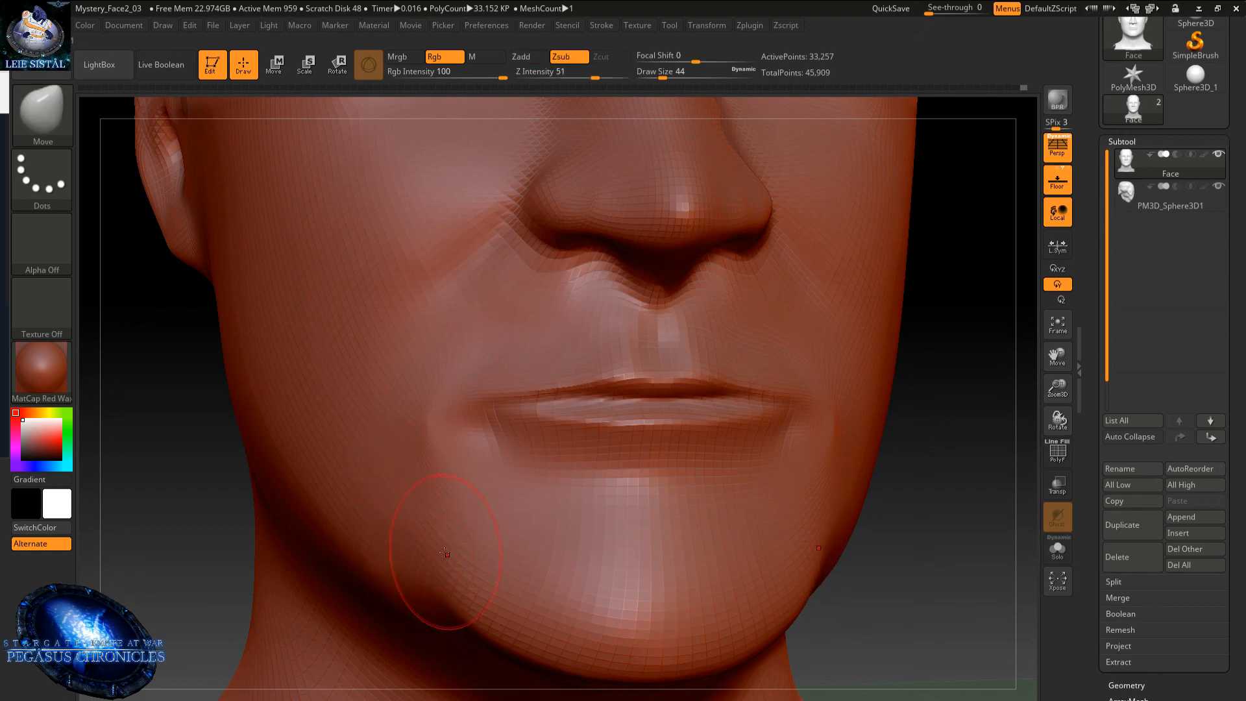
{"action": "mouse_move", "coordinate": [443, 534]}
{"action": "left_mouse_down", "text": "shift"}
{"action": "mouse_move", "coordinate": [448, 467]}
{"action": "mouse_move", "coordinate": [416, 412]}
{"action": "left_mouse_up", "text": "shift"}
{"action": "mouse_move", "coordinate": [432, 510]}
{"action": "right_mouse_down", "text": "ctrl"}
{"action": "mouse_move", "coordinate": [401, 352]}
{"action": "mouse_move", "coordinate": [383, 415]}
{"action": "mouse_move", "coordinate": [395, 467]}
{"action": "right_mouse_up", "text": "ctrl"}
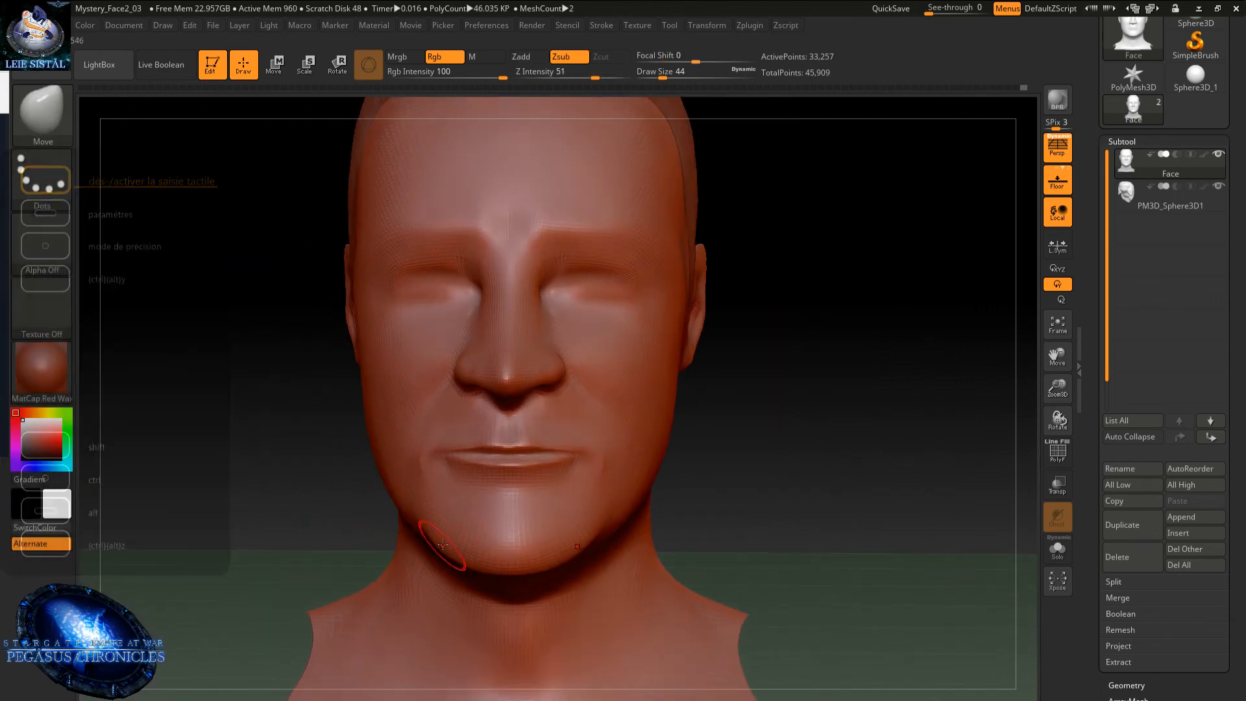
- Reshape the jawline beside the chin and the chin's lower edge with the Move brush for a narrower chin
{"action": "mouse_move", "coordinate": [442, 546]}
{"action": "left_mouse_down"}
{"action": "mouse_move", "coordinate": [456, 570]}
{"action": "mouse_move", "coordinate": [508, 555]}
{"action": "mouse_move", "coordinate": [504, 568]}
{"action": "mouse_move", "coordinate": [514, 531]}
{"action": "left_mouse_up"}
{"action": "mouse_move", "coordinate": [509, 543]}
{"action": "right_mouse_down"}
{"action": "mouse_move", "coordinate": [551, 541]}
{"action": "mouse_move", "coordinate": [545, 521]}
{"action": "mouse_move", "coordinate": [564, 519]}
{"action": "right_mouse_up"}
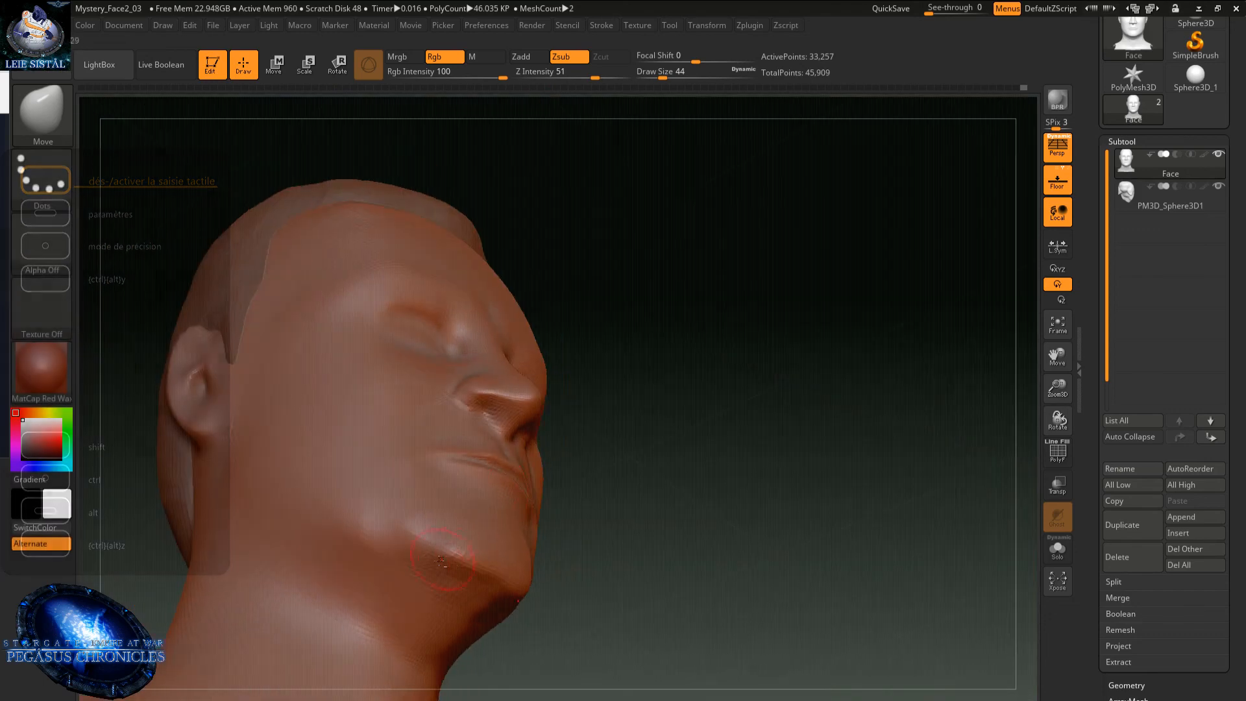
{"action": "key", "text": "shift"}
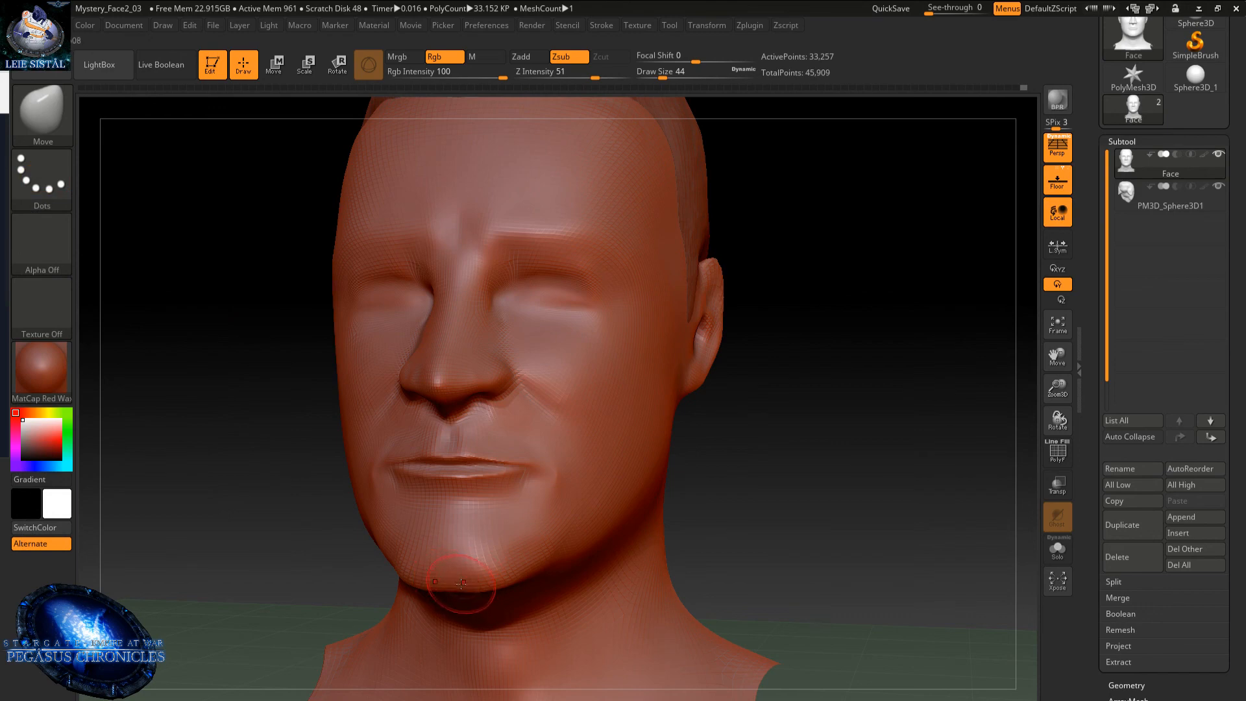
{"action": "left_click_drag", "start_coordinate": [475, 586], "coordinate": [476, 585]}
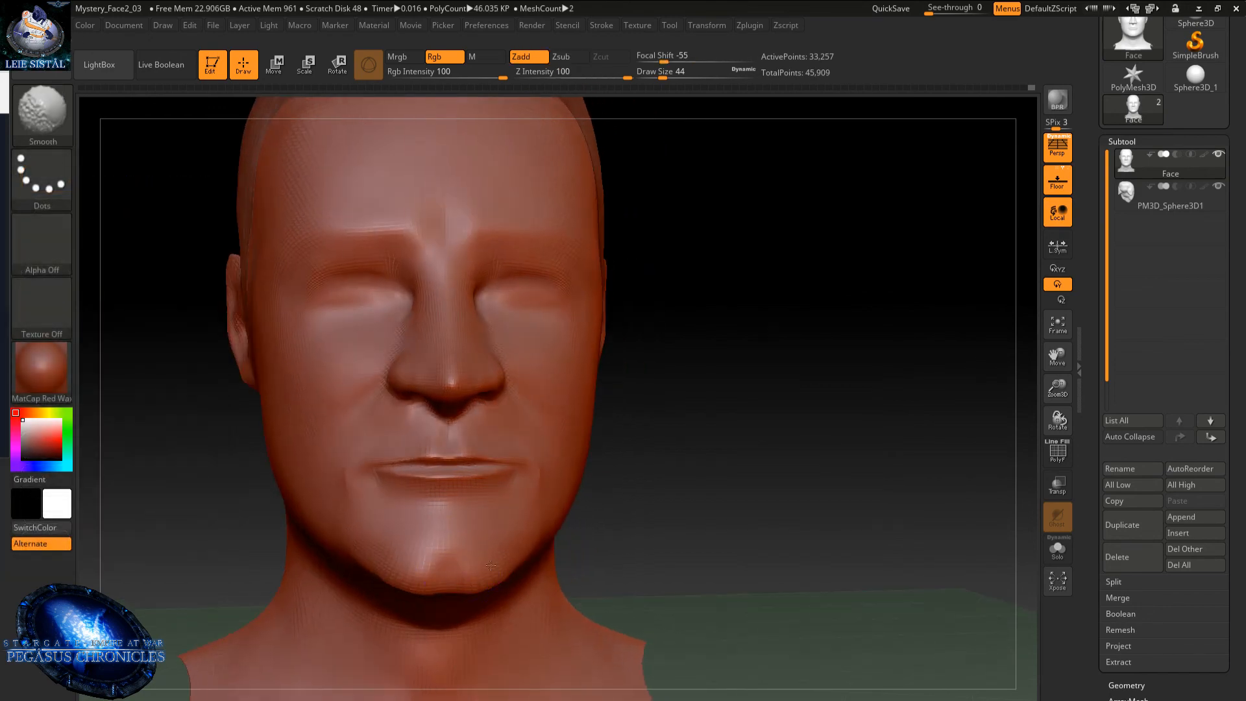
- Smooth the front of the chin from side to side below the lower lip
{"action": "left_click_drag", "start_coordinate": [400, 554], "coordinate": [495, 552], "text": "shift"}
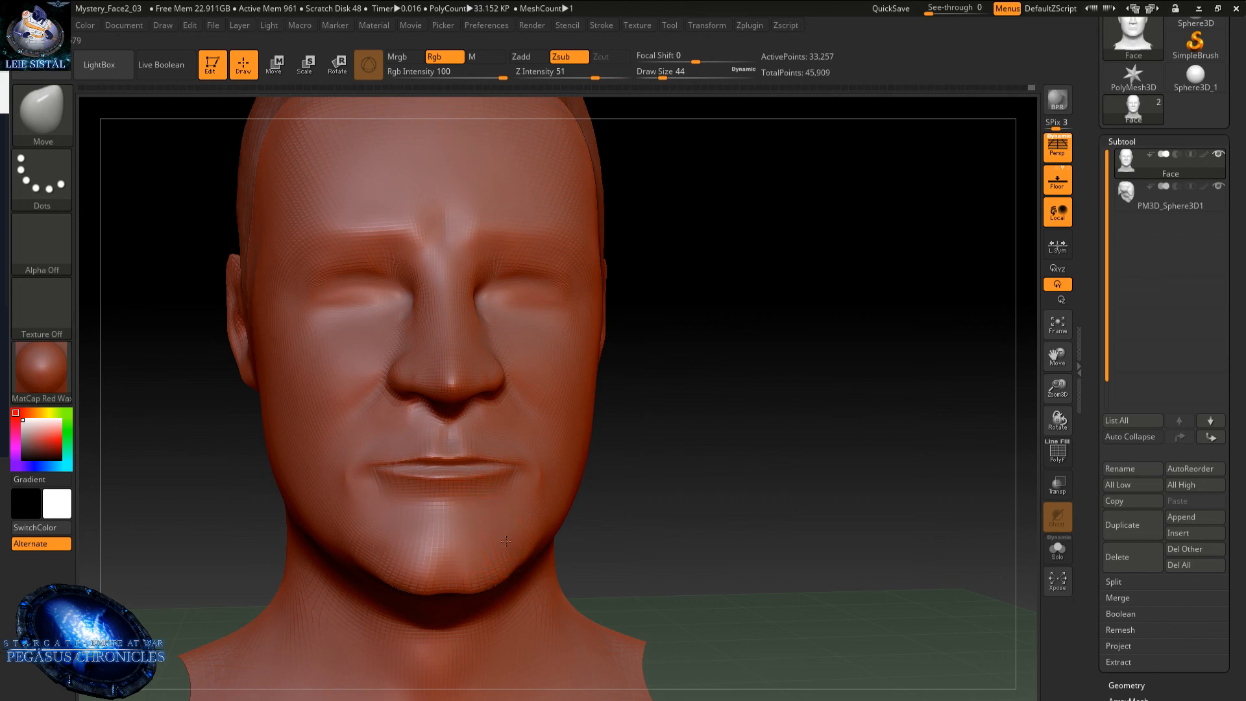
{"action": "mouse_move", "coordinate": [509, 538]}
{"action": "right_mouse_down"}
{"action": "mouse_move", "coordinate": [409, 534]}
{"action": "mouse_move", "coordinate": [486, 595]}
{"action": "right_mouse_up"}
{"action": "key", "text": "shift"}
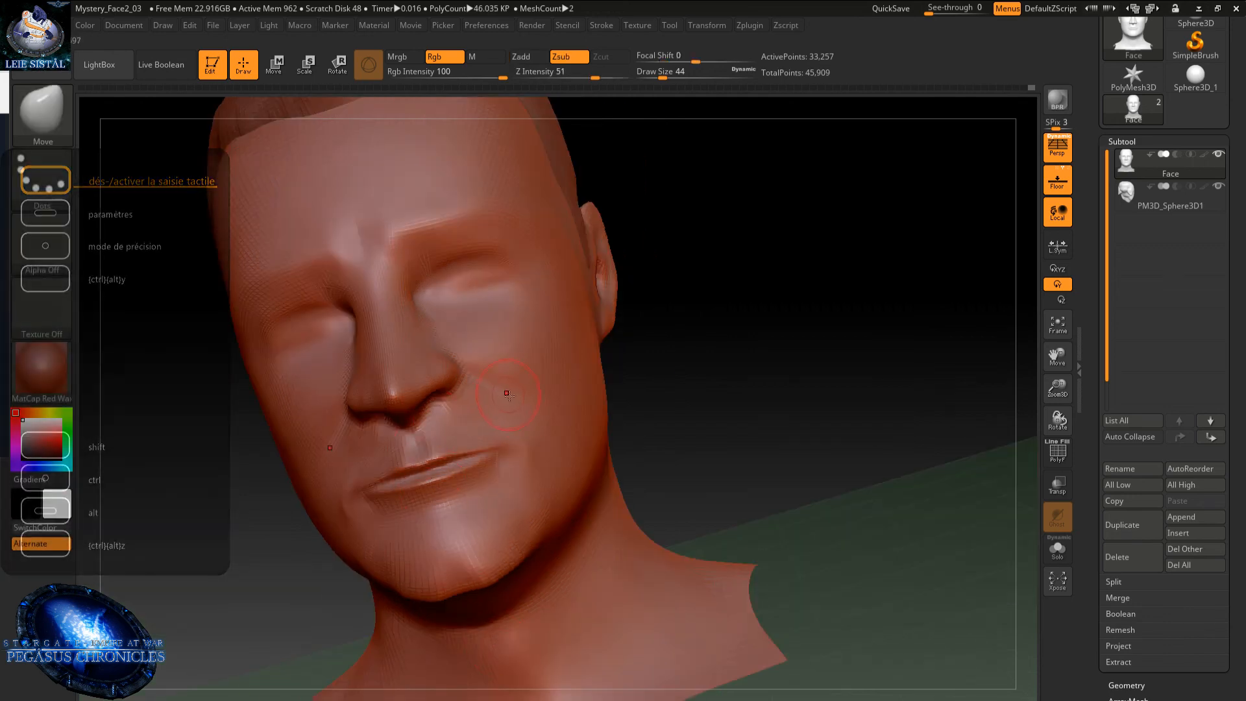
{"action": "right_click_drag", "start_coordinate": [506, 392], "coordinate": [487, 524]}
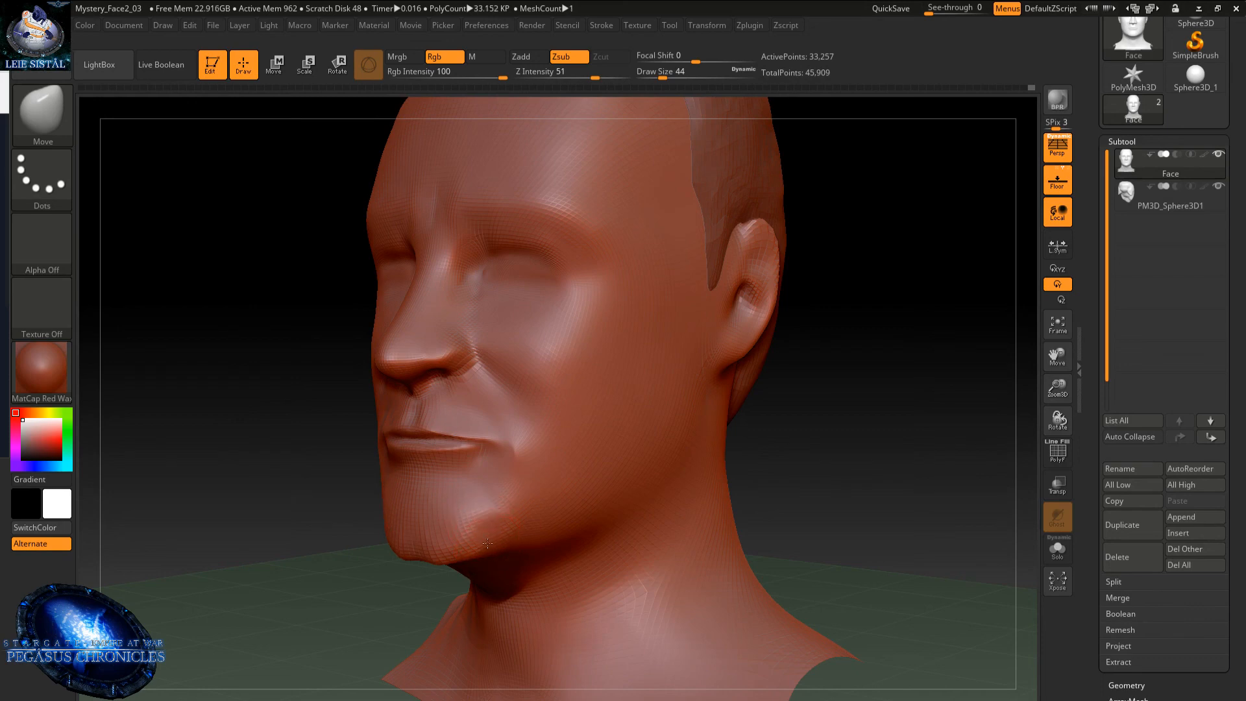
{"action": "right_click_drag", "start_coordinate": [483, 522], "coordinate": [773, 309]}
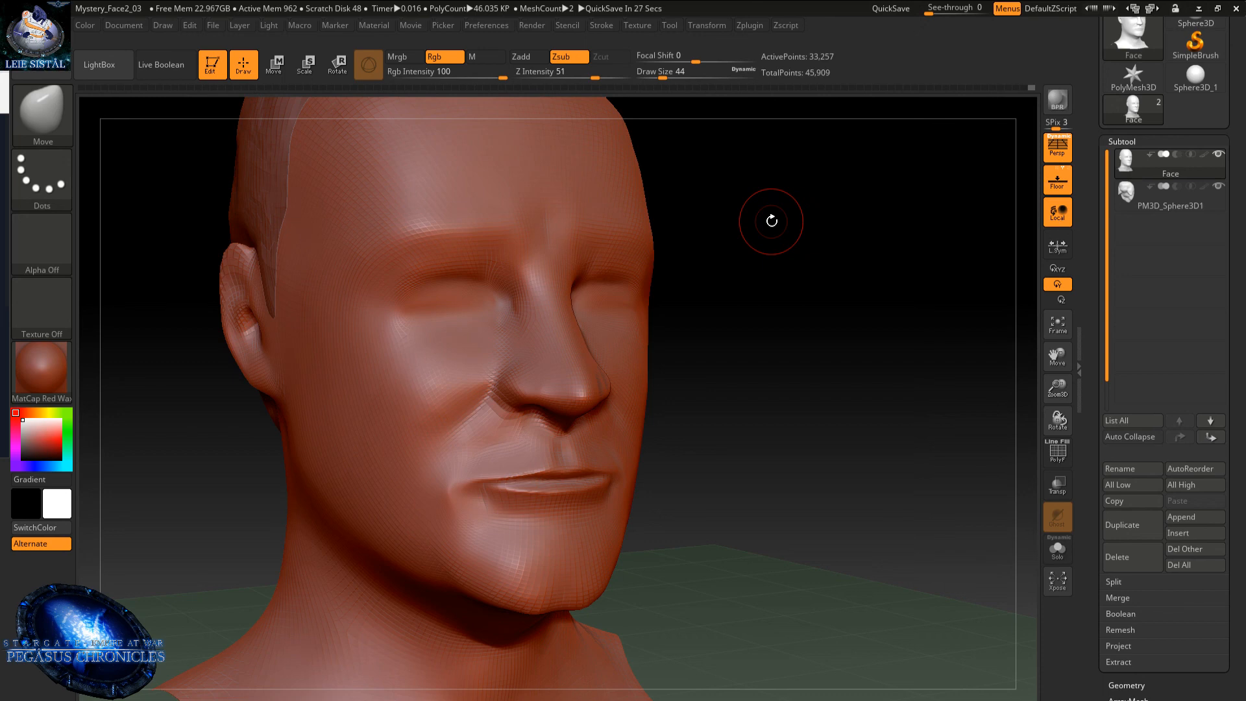
- Reshape the inner eye corner and the inner end of the brow beside the nose bridge with the Move brush
{"action": "right_click_drag", "start_coordinate": [505, 323], "coordinate": [389, 305]}
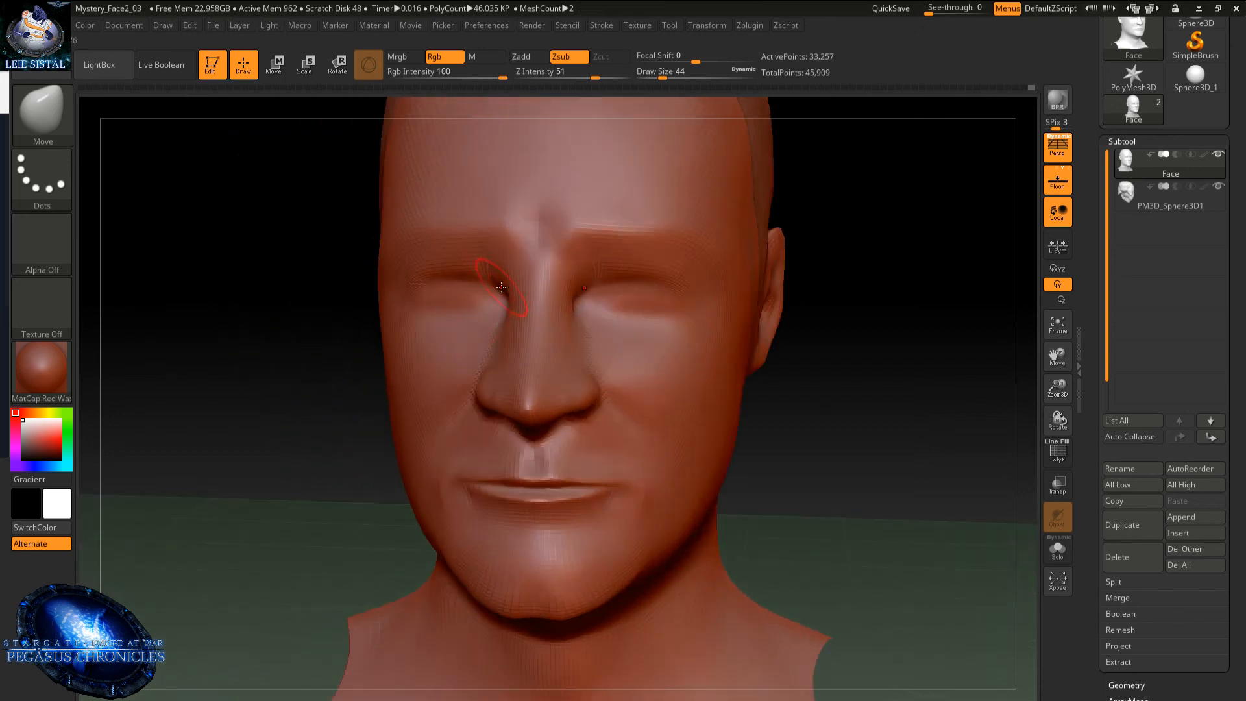
{"action": "left_click_drag", "start_coordinate": [508, 287], "coordinate": [509, 284]}
{"action": "right_click_drag", "start_coordinate": [510, 284], "coordinate": [610, 279]}
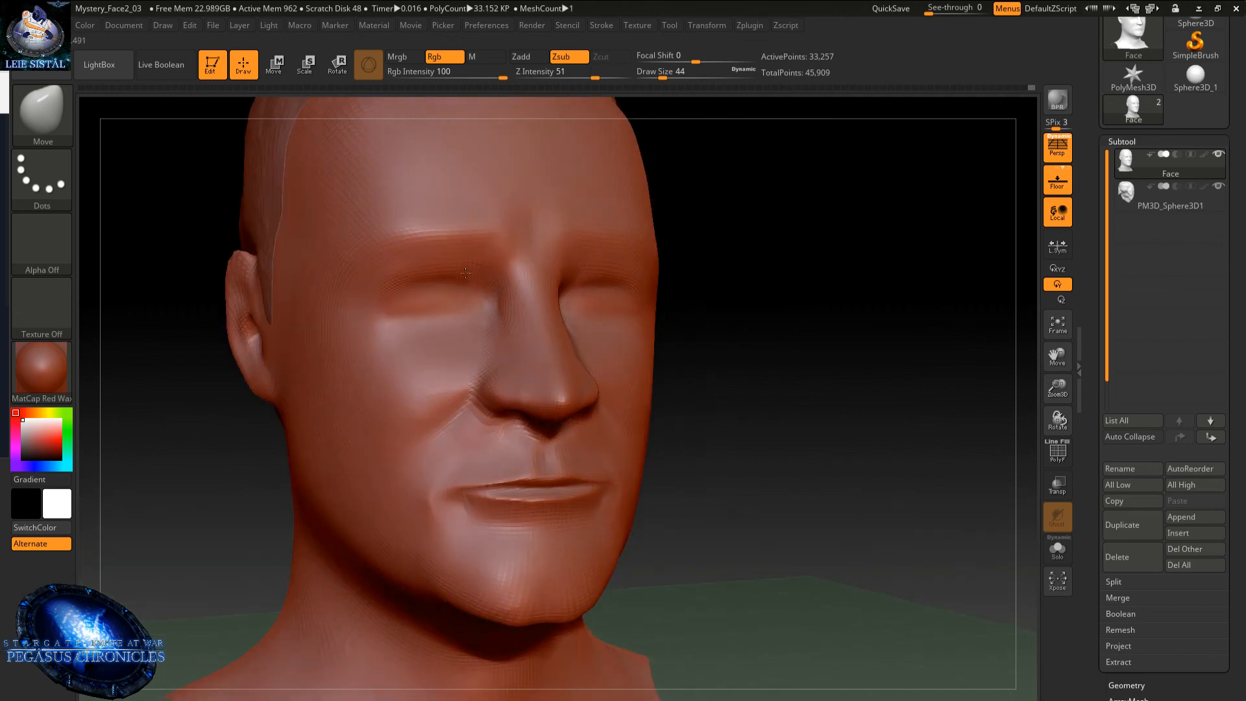
{"action": "mouse_move", "coordinate": [465, 273]}
{"action": "right_mouse_down"}
{"action": "mouse_move", "coordinate": [489, 277]}
{"action": "mouse_move", "coordinate": [453, 284]}
{"action": "mouse_move", "coordinate": [453, 265]}
{"action": "mouse_move", "coordinate": [488, 244]}
{"action": "mouse_move", "coordinate": [584, 226]}
{"action": "right_mouse_up"}
{"action": "left_click_drag", "start_coordinate": [470, 249], "coordinate": [456, 251]}
{"action": "right_click_drag", "start_coordinate": [506, 235], "coordinate": [473, 263]}
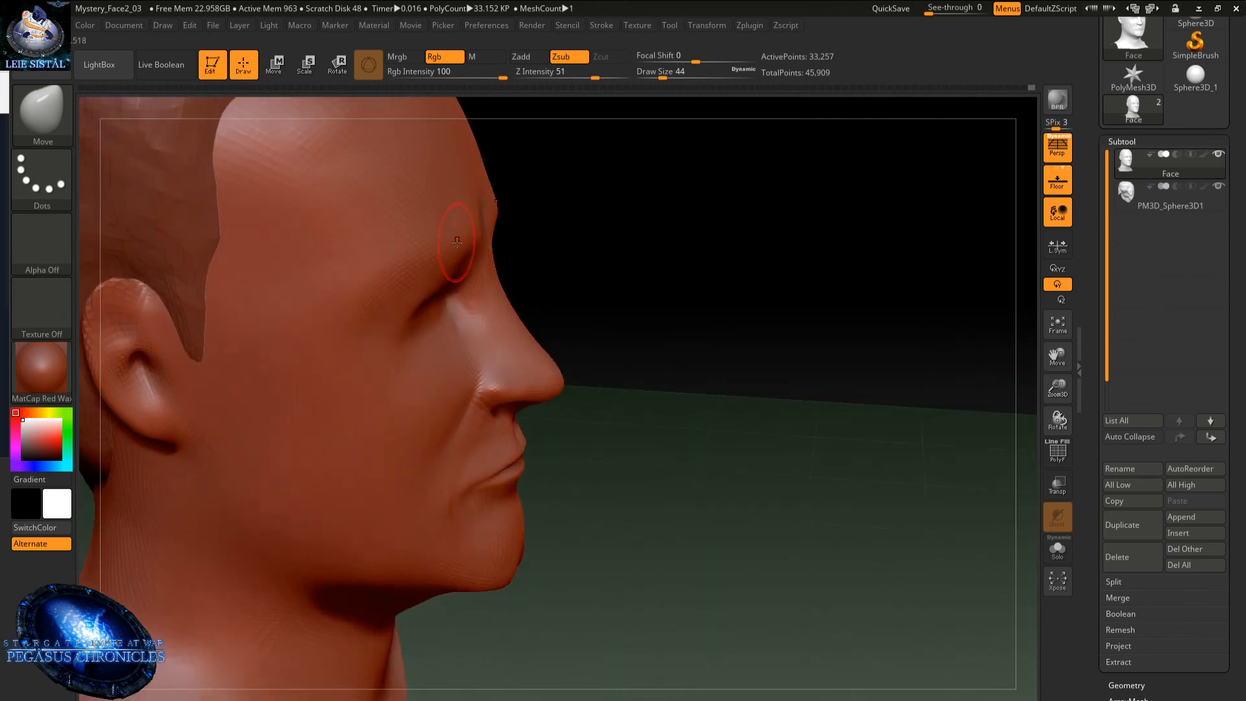
{"action": "left_click_drag", "start_coordinate": [472, 264], "coordinate": [469, 244]}
{"action": "right_click_drag", "start_coordinate": [469, 243], "coordinate": [443, 238]}
- Refine the outer brow ridge and smooth the forehead just above it
{"action": "mouse_move", "coordinate": [370, 289]}
{"action": "right_mouse_down"}
{"action": "mouse_move", "coordinate": [389, 286]}
{"action": "mouse_move", "coordinate": [334, 305]}
{"action": "right_mouse_up"}
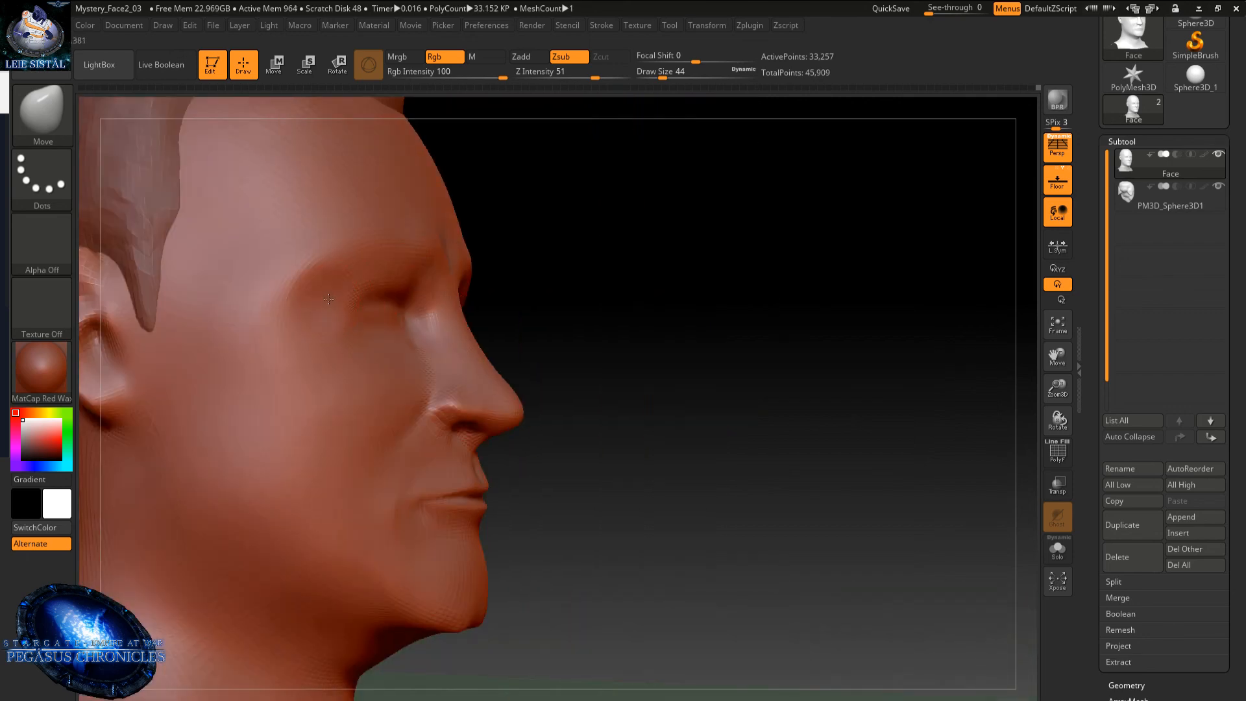
{"action": "right_click_drag", "start_coordinate": [310, 290], "coordinate": [328, 256]}
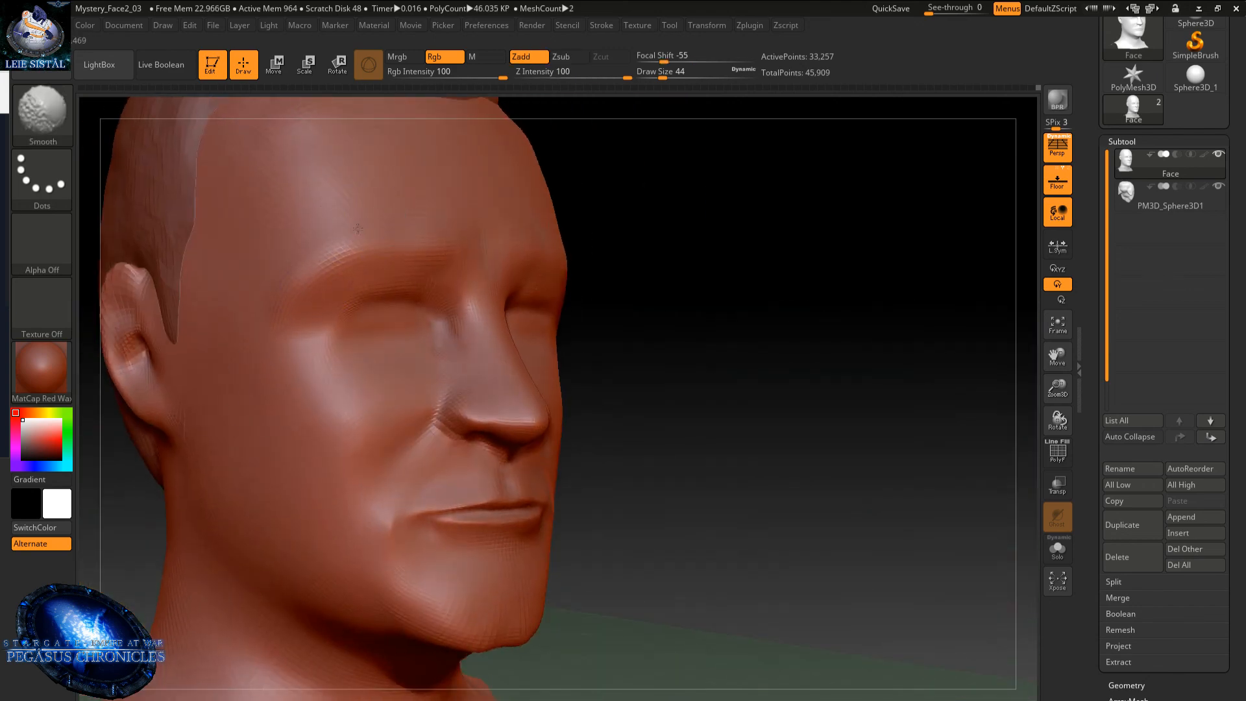
{"action": "right_click_drag", "start_coordinate": [292, 278], "coordinate": [306, 301]}
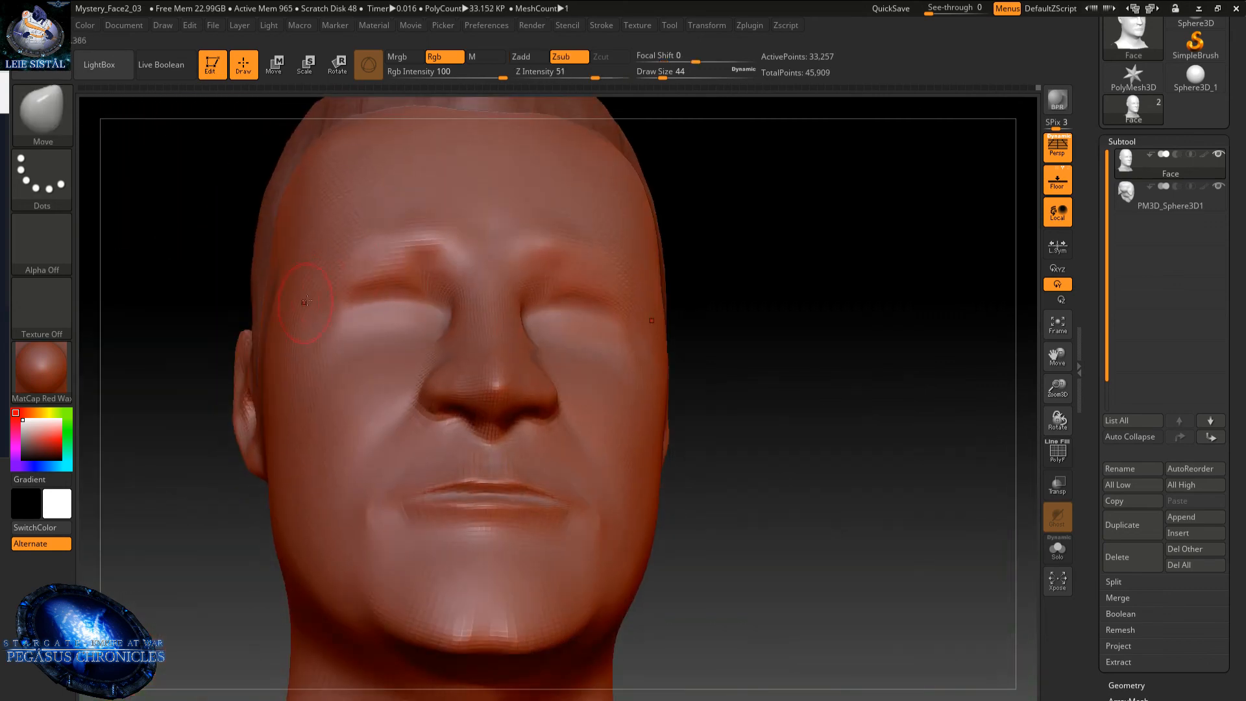
{"action": "right_click_drag", "start_coordinate": [375, 258], "coordinate": [355, 288]}
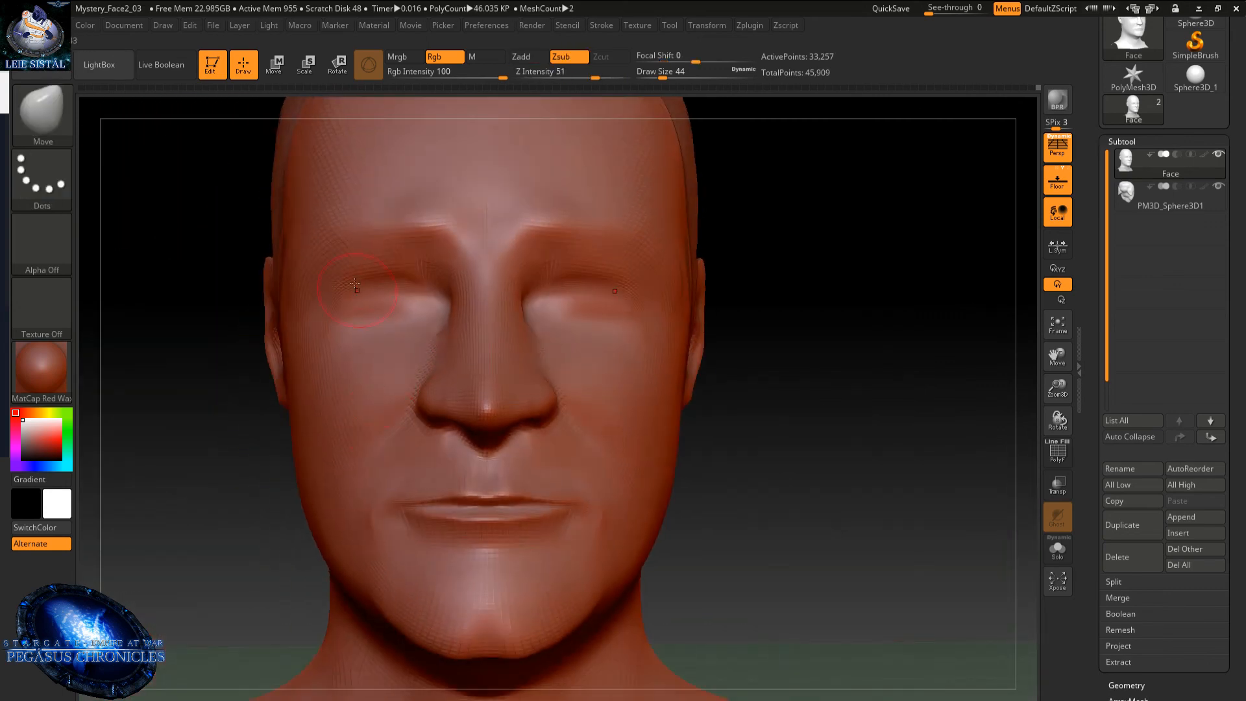
{"action": "mouse_move", "coordinate": [325, 383]}
{"action": "right_mouse_down", "text": "ctrl"}
{"action": "mouse_move", "coordinate": [333, 306]}
{"action": "mouse_move", "coordinate": [364, 378]}
{"action": "mouse_move", "coordinate": [395, 366]}
{"action": "right_mouse_up", "text": "ctrl"}
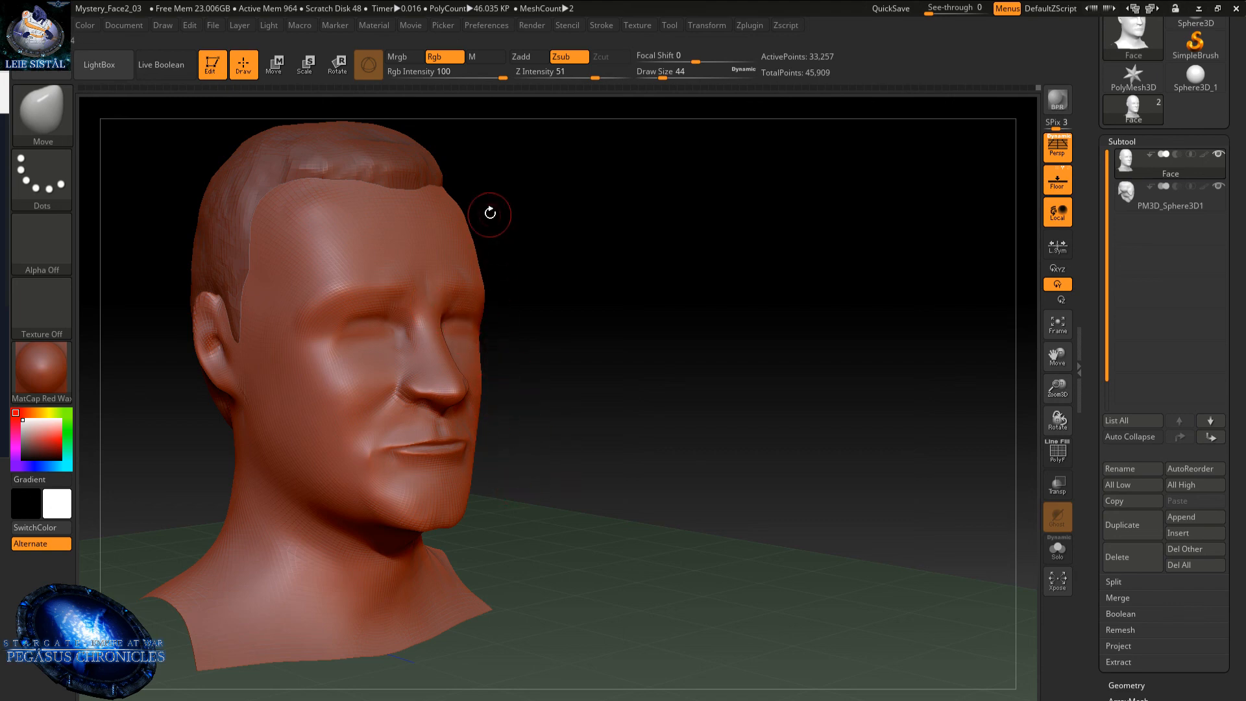
{"action": "right_click_drag", "start_coordinate": [489, 212], "coordinate": [492, 416]}
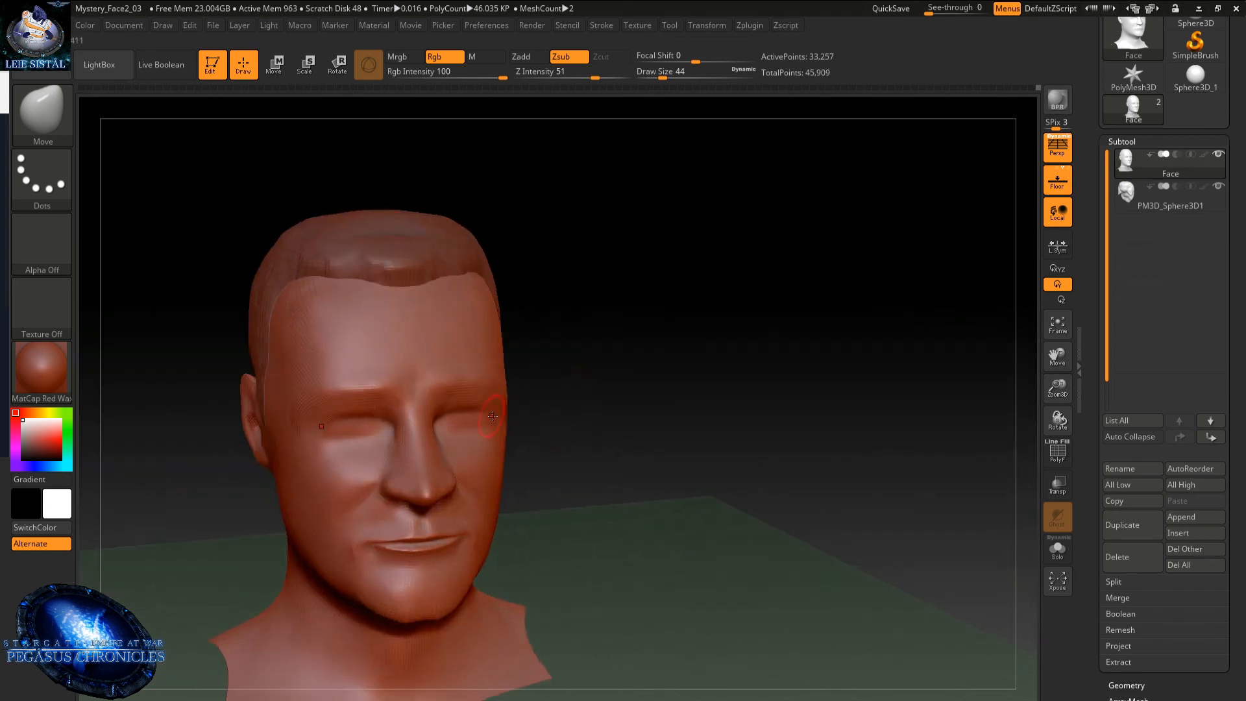
{"action": "right_click_drag", "start_coordinate": [487, 495], "coordinate": [383, 312]}
- Smooth the temple between the outer end of the brow and the hairline
{"action": "key", "text": "shift"}
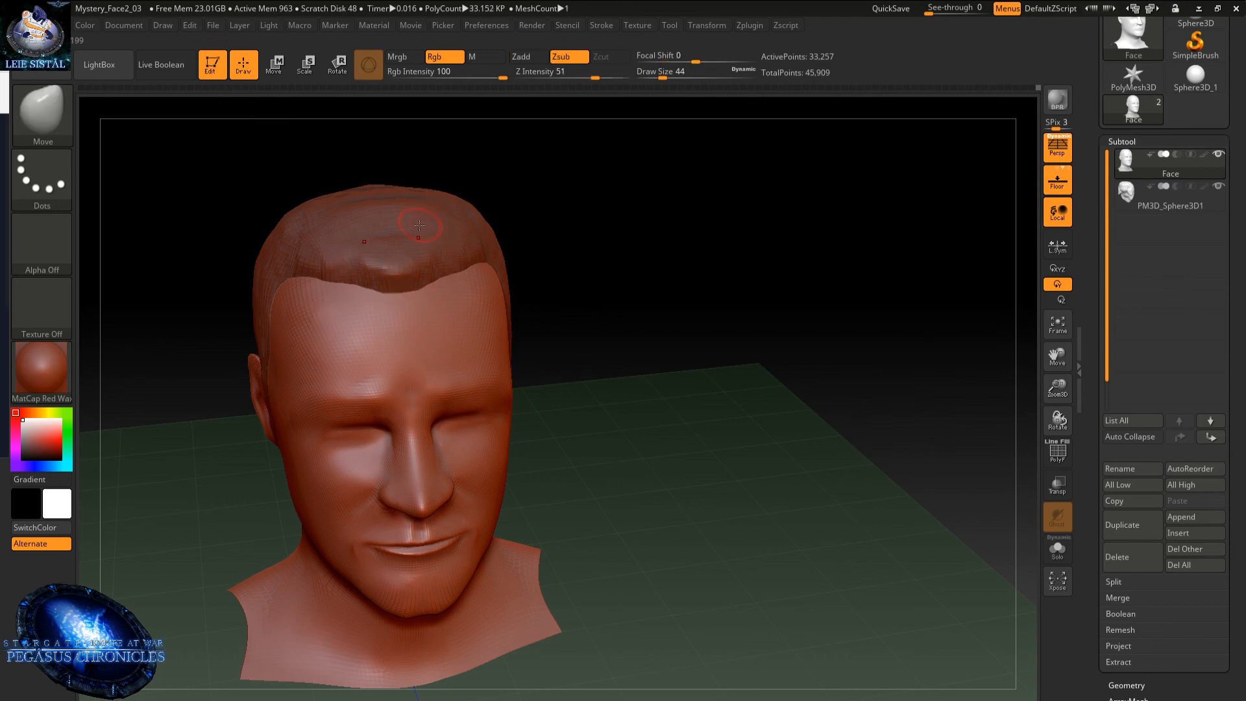
{"action": "key", "text": "shift"}
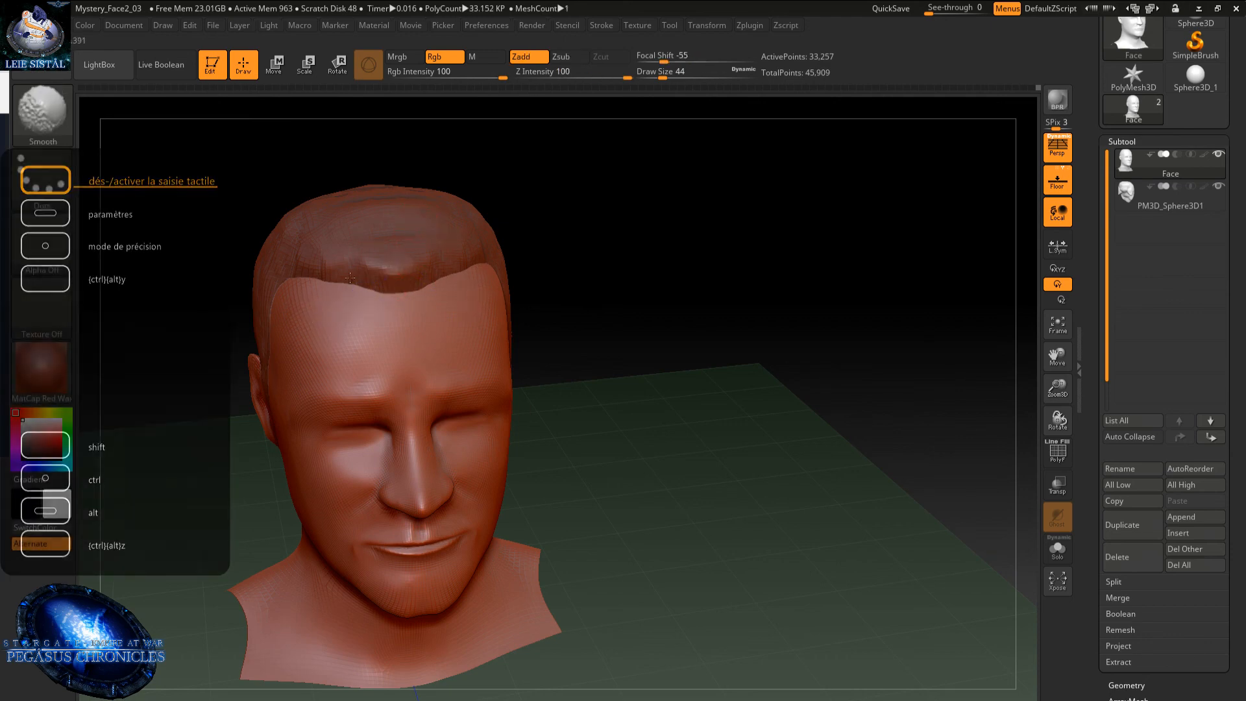
{"action": "mouse_move", "coordinate": [350, 278]}
{"action": "right_mouse_down"}
{"action": "mouse_move", "coordinate": [337, 314]}
{"action": "mouse_move", "coordinate": [297, 302]}
{"action": "mouse_move", "coordinate": [336, 272]}
{"action": "right_mouse_up"}
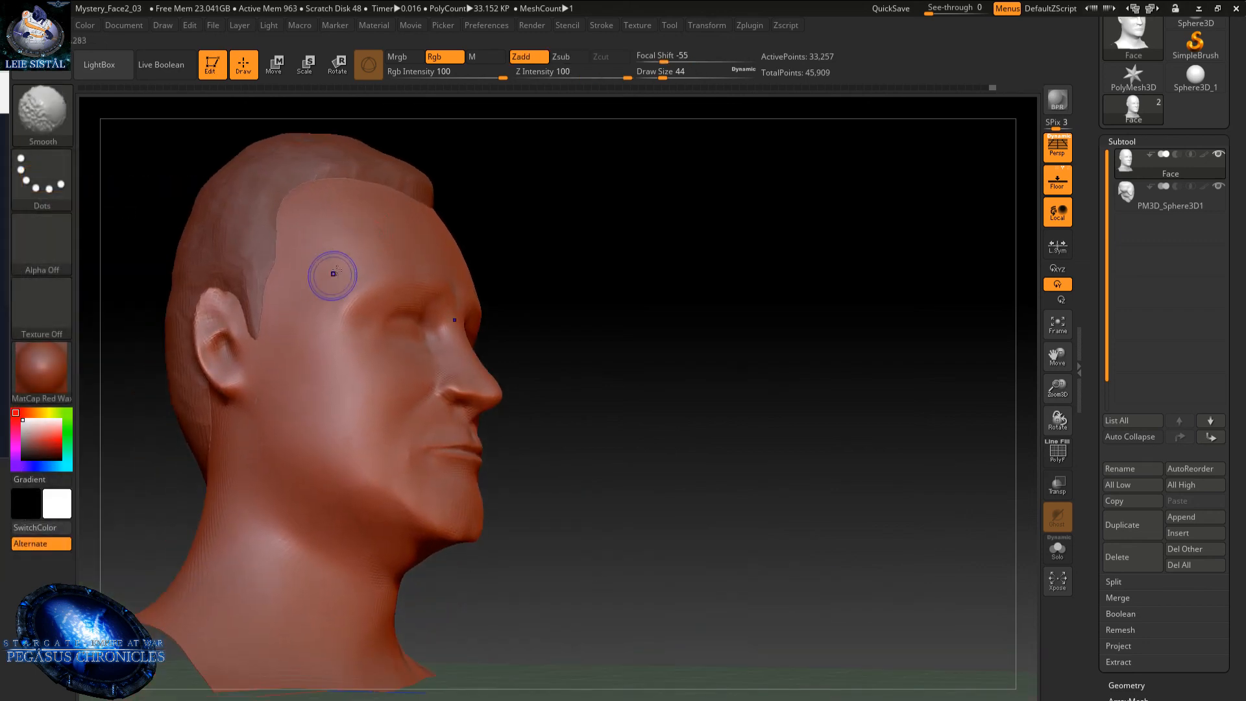
{"action": "key", "text": "alt"}
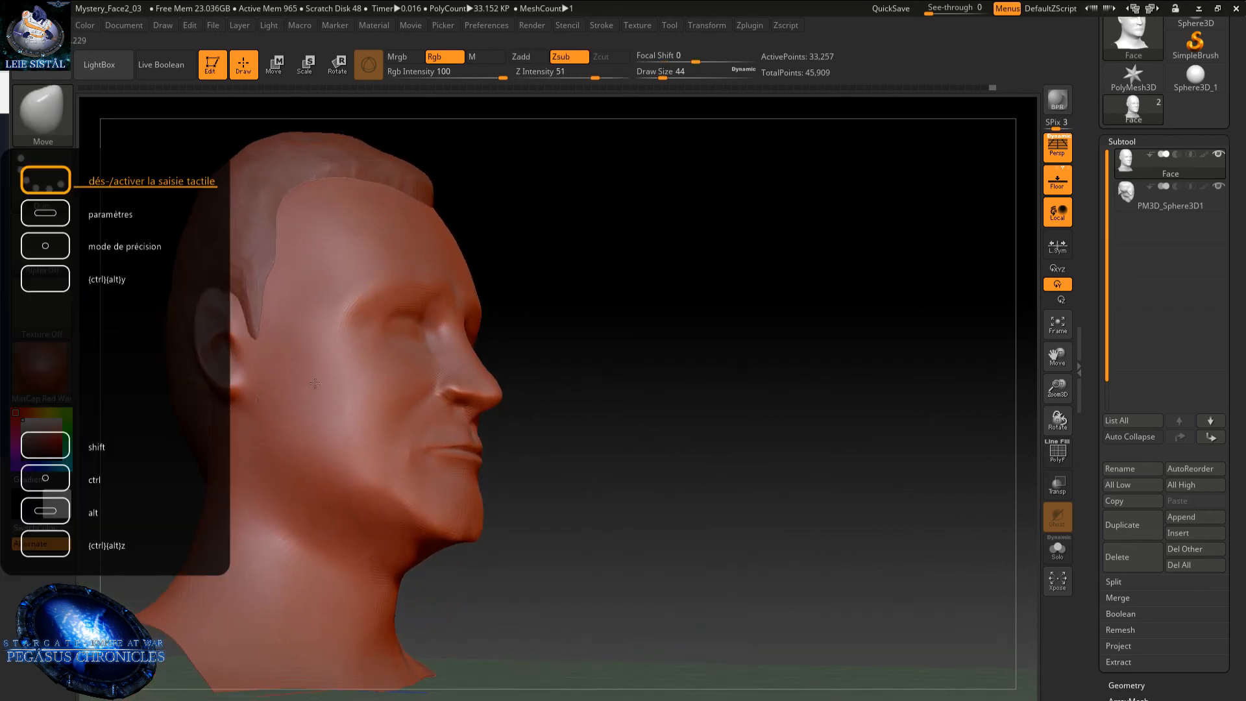
{"action": "right_click_drag", "start_coordinate": [314, 384], "coordinate": [374, 325]}
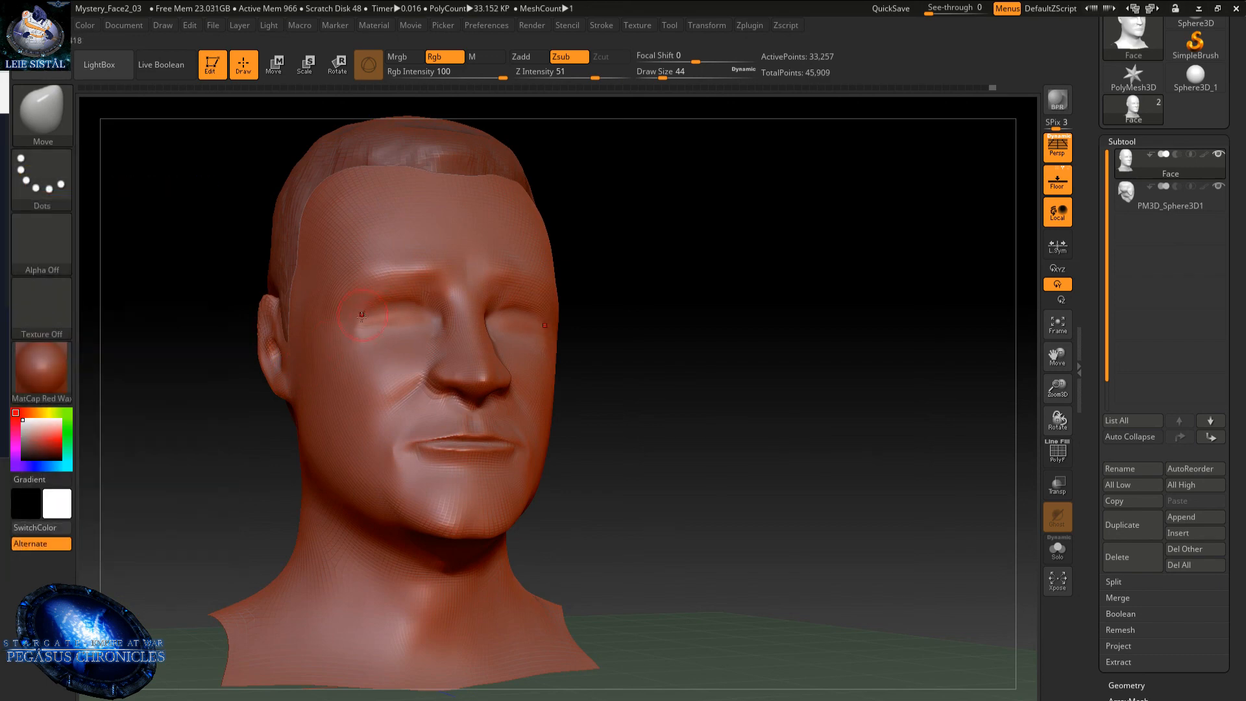
- Smooth the outer eye corner and the outer part of the brow from the front
{"action": "key", "text": "shift"}
{"action": "right_click_drag", "start_coordinate": [367, 353], "coordinate": [363, 312], "text": "shift"}
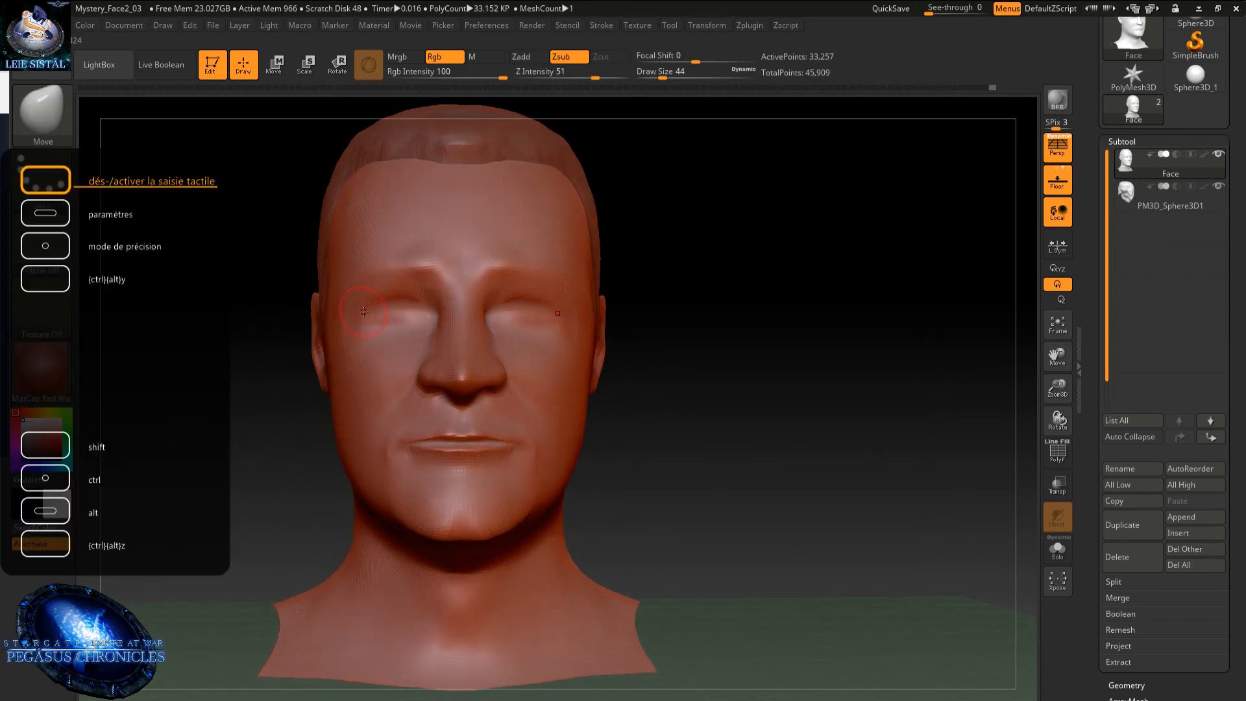
{"action": "key", "text": "shift"}
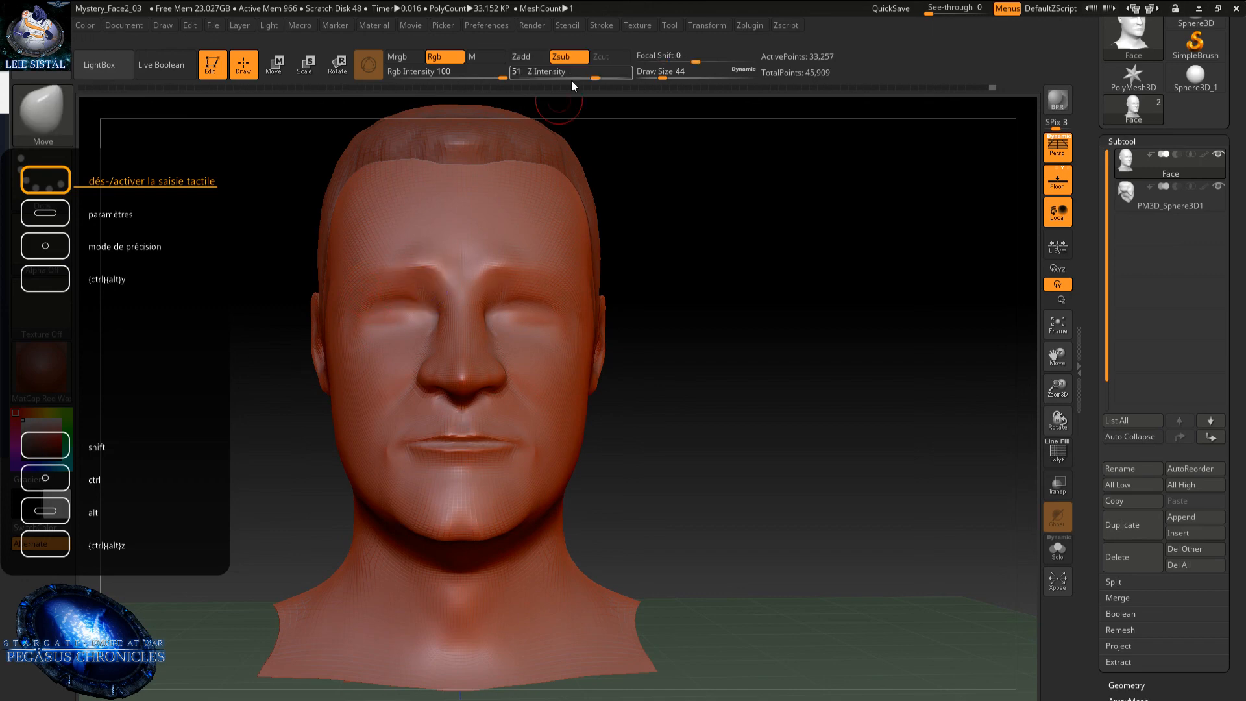
{"action": "key", "text": "shift"}
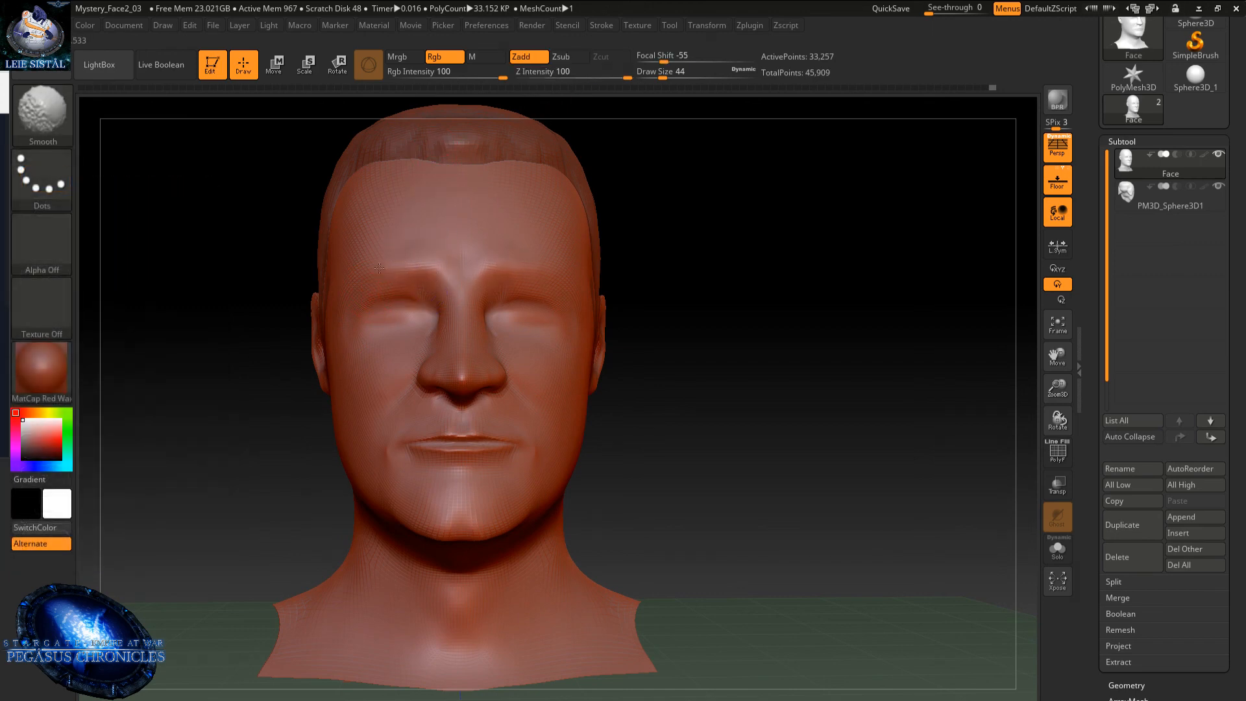
{"action": "key", "text": "shift"}
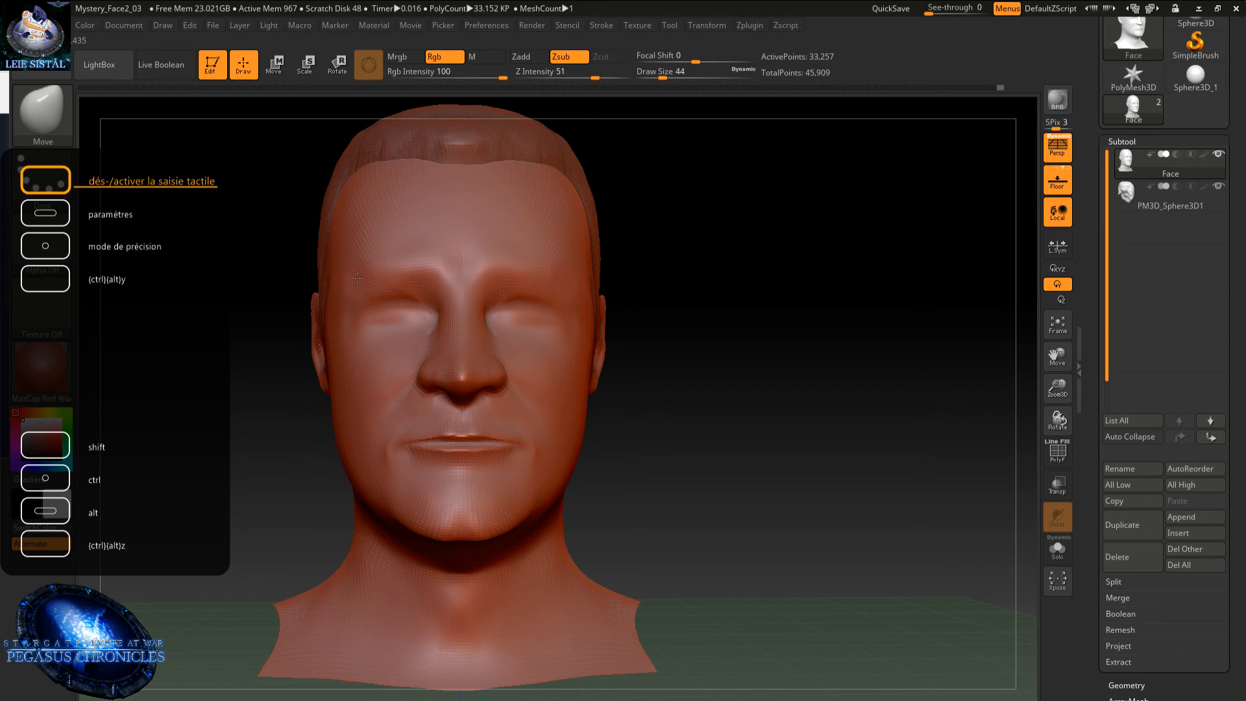
{"action": "key", "text": "shift"}
{"action": "mouse_move", "coordinate": [316, 328]}
{"action": "right_mouse_down"}
{"action": "mouse_move", "coordinate": [506, 369]}
{"action": "mouse_move", "coordinate": [369, 402]}
{"action": "mouse_move", "coordinate": [383, 399]}
{"action": "right_mouse_up"}
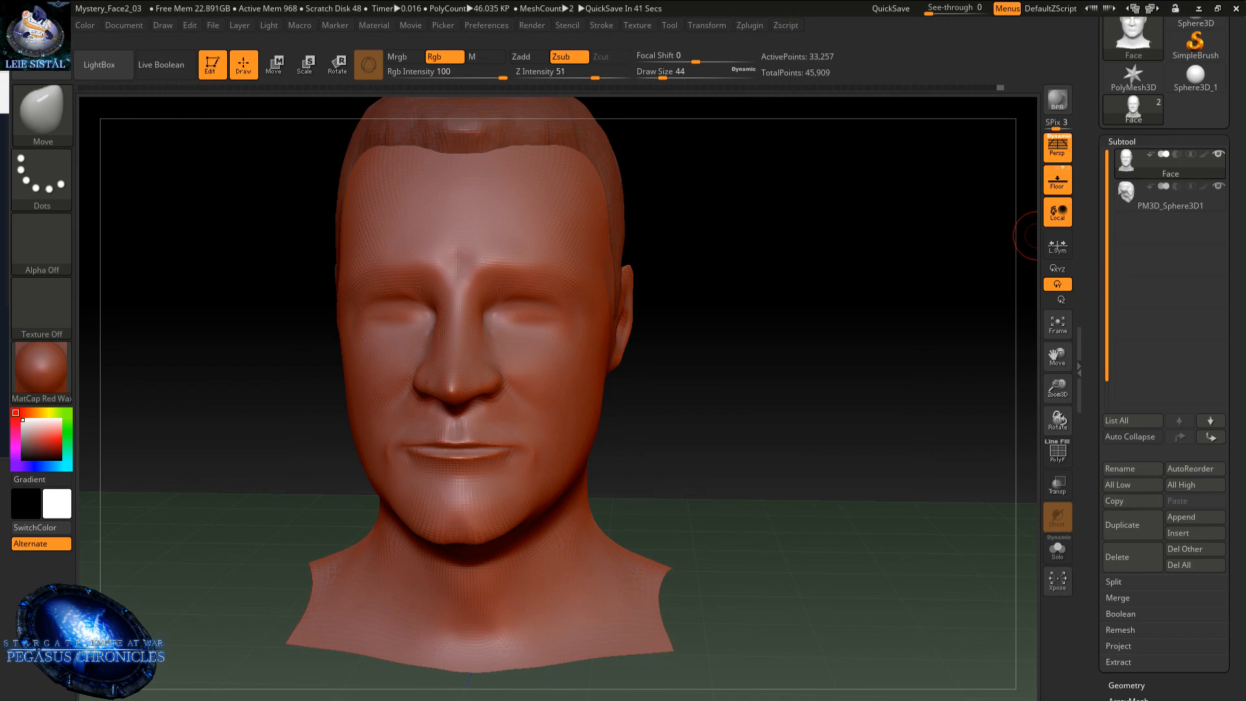
{"action": "key", "text": "super+d"}
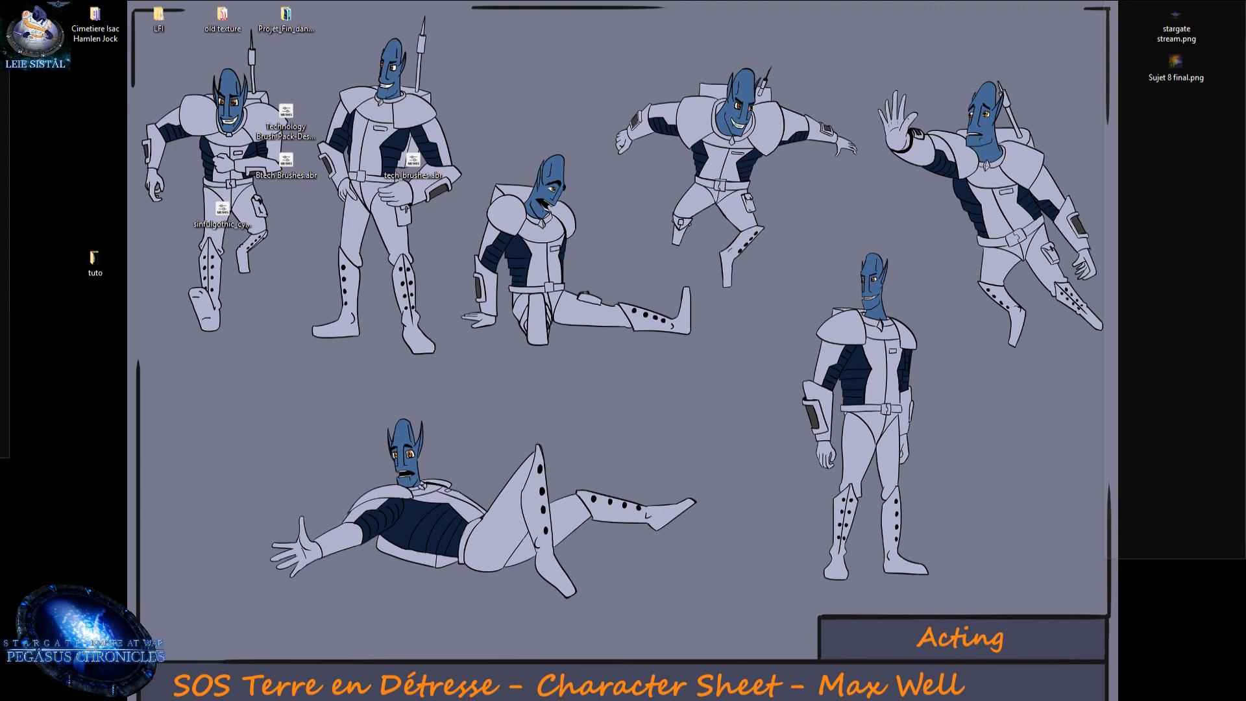
{"action": "key", "text": "super+d"}
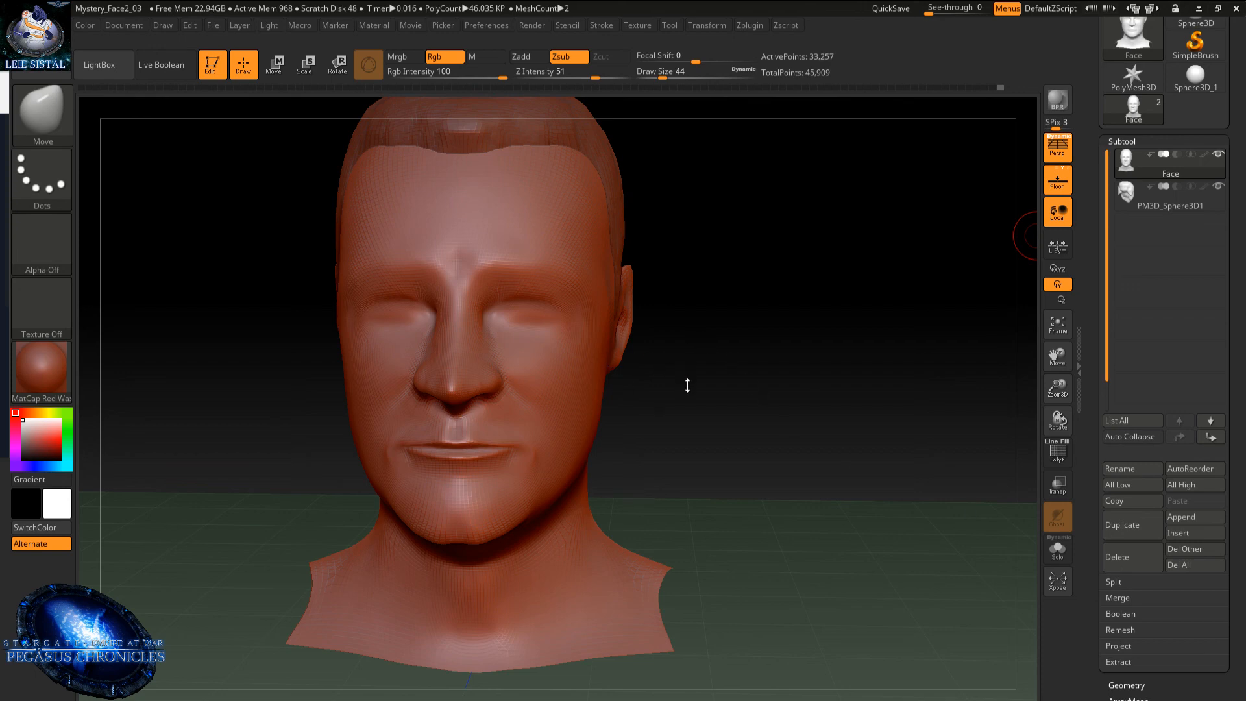
{"action": "left_click_drag", "start_coordinate": [695, 389], "coordinate": [807, 431], "text": "alt"}
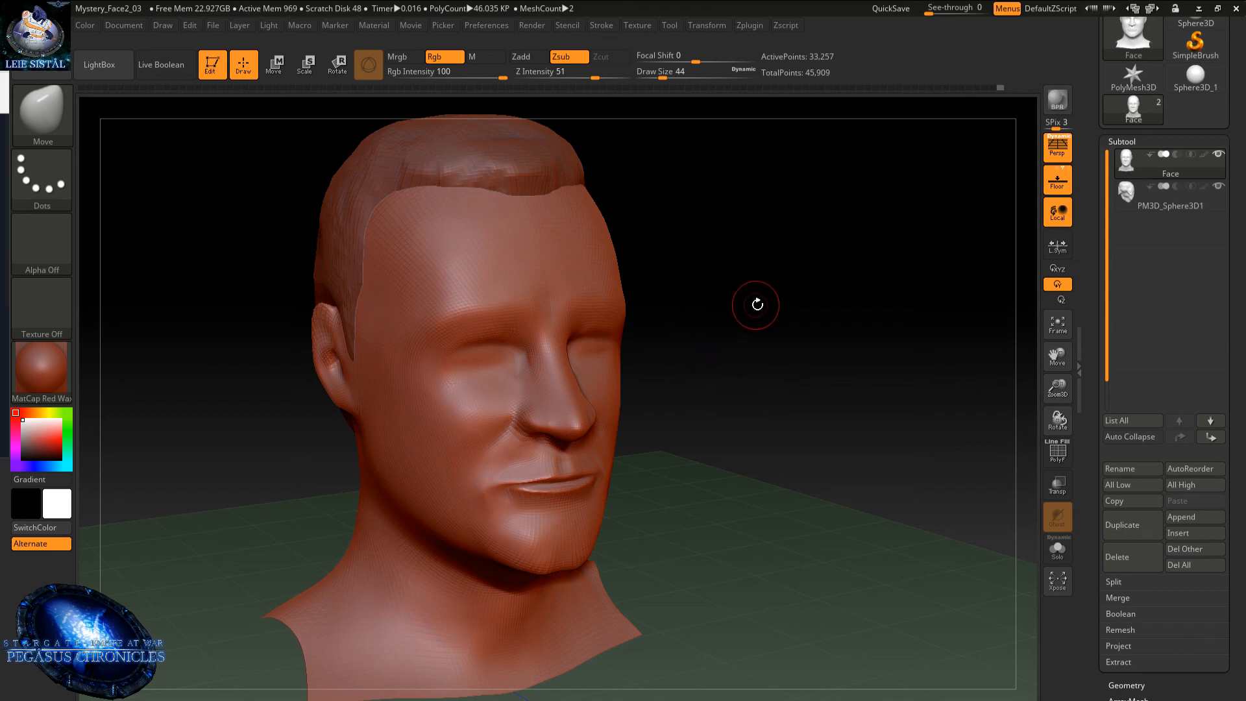
{"action": "left_click_drag", "start_coordinate": [777, 316], "coordinate": [804, 324], "text": "alt"}
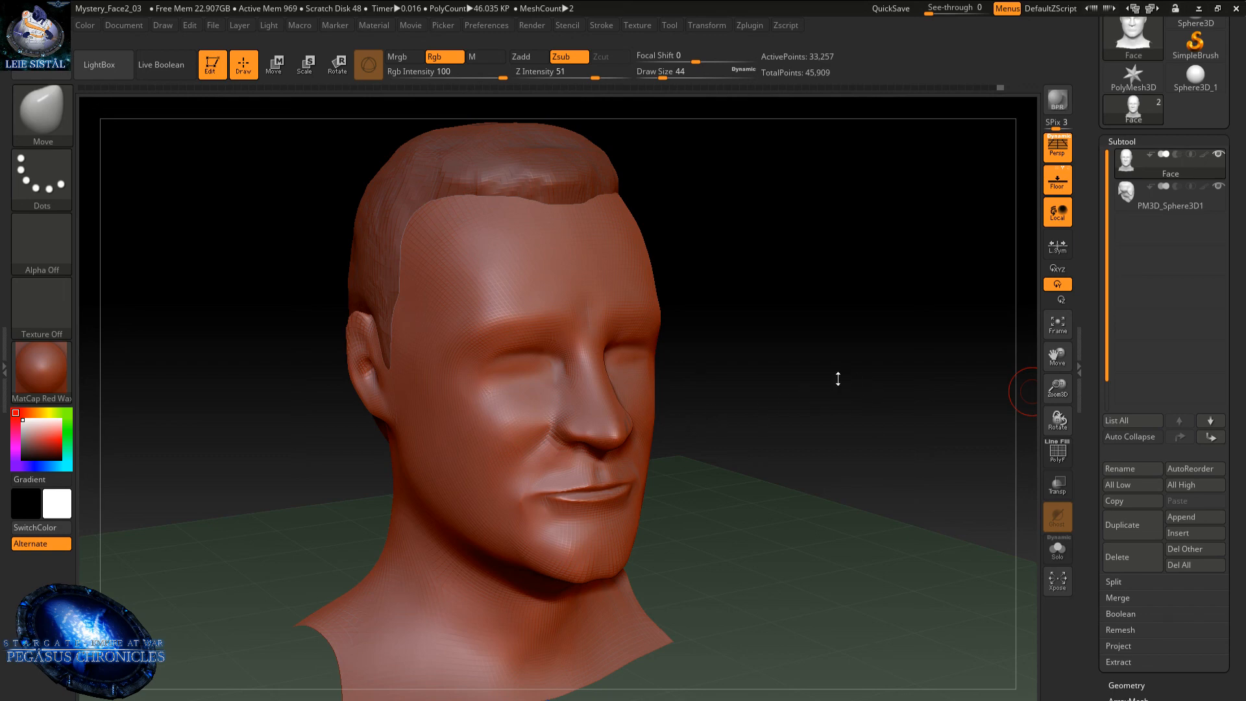
{"action": "left_click_drag", "start_coordinate": [820, 392], "coordinate": [842, 341]}
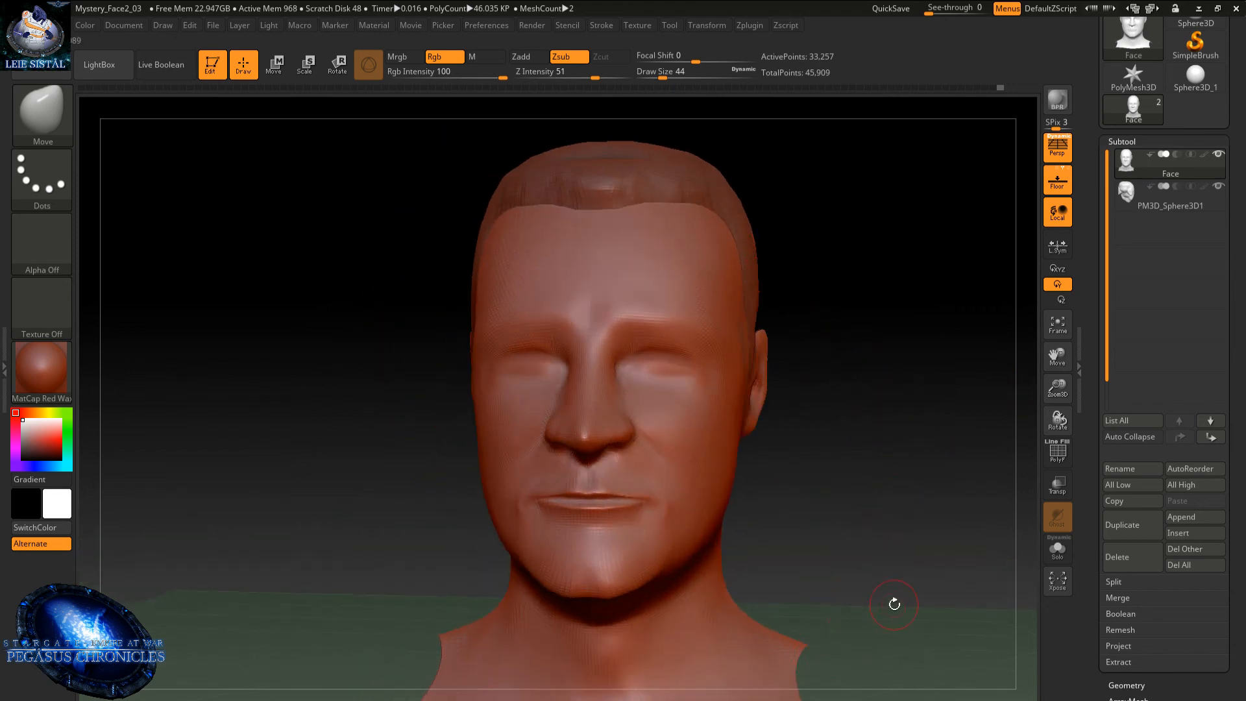
{"action": "left_click_drag", "start_coordinate": [878, 524], "coordinate": [821, 544]}
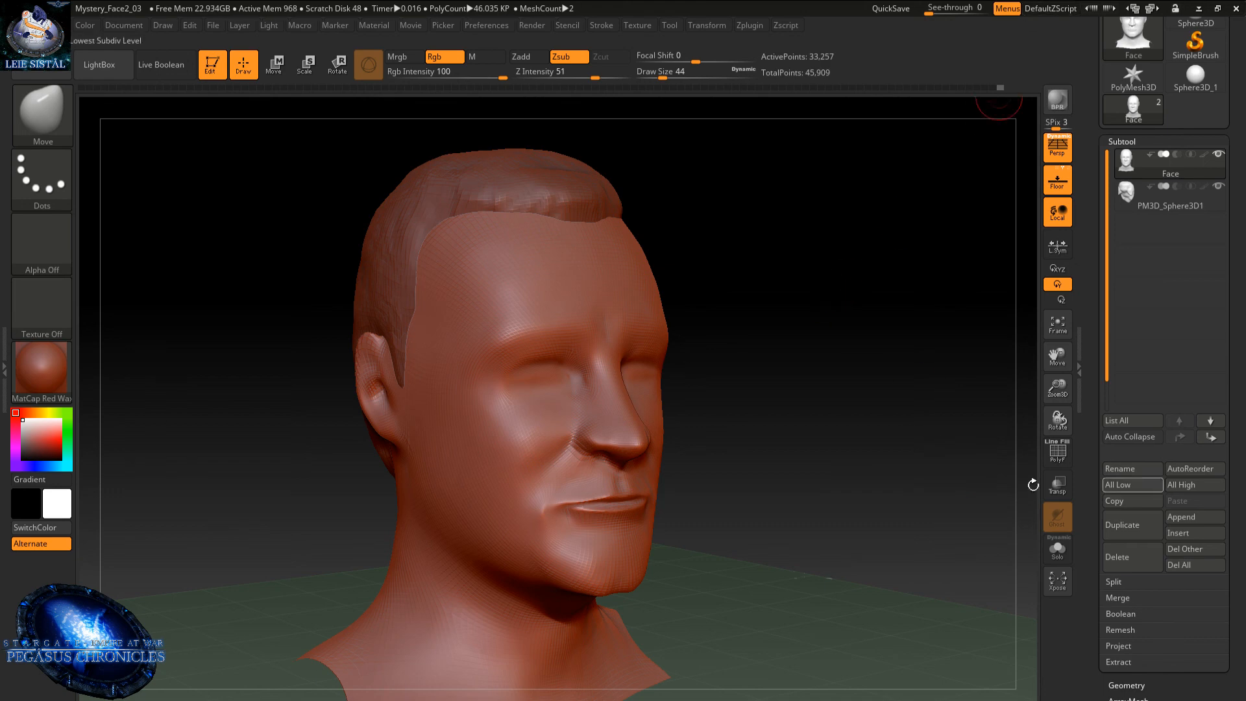
- Save the project as a new incremental version named Mystery_Face2_04.ZPR in the Bureau folder
{"action": "left_click", "coordinate": [208, 28]}
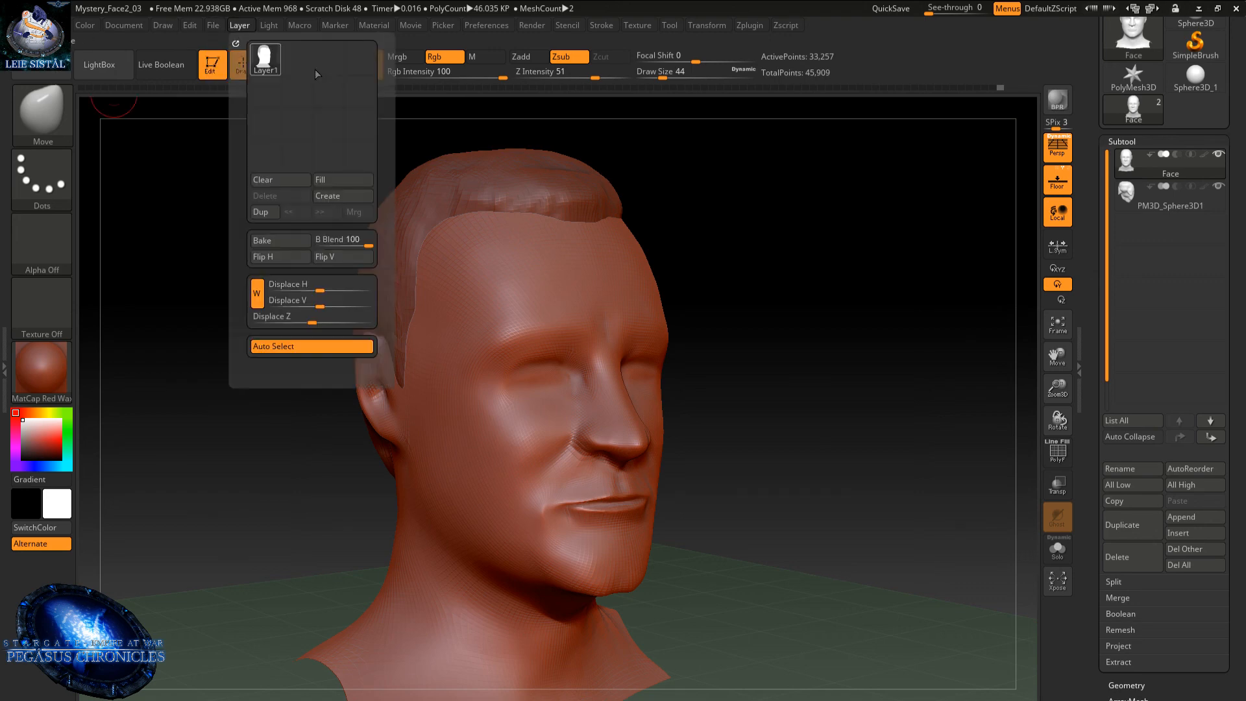
{"action": "mouse_move", "coordinate": [233, 28]}
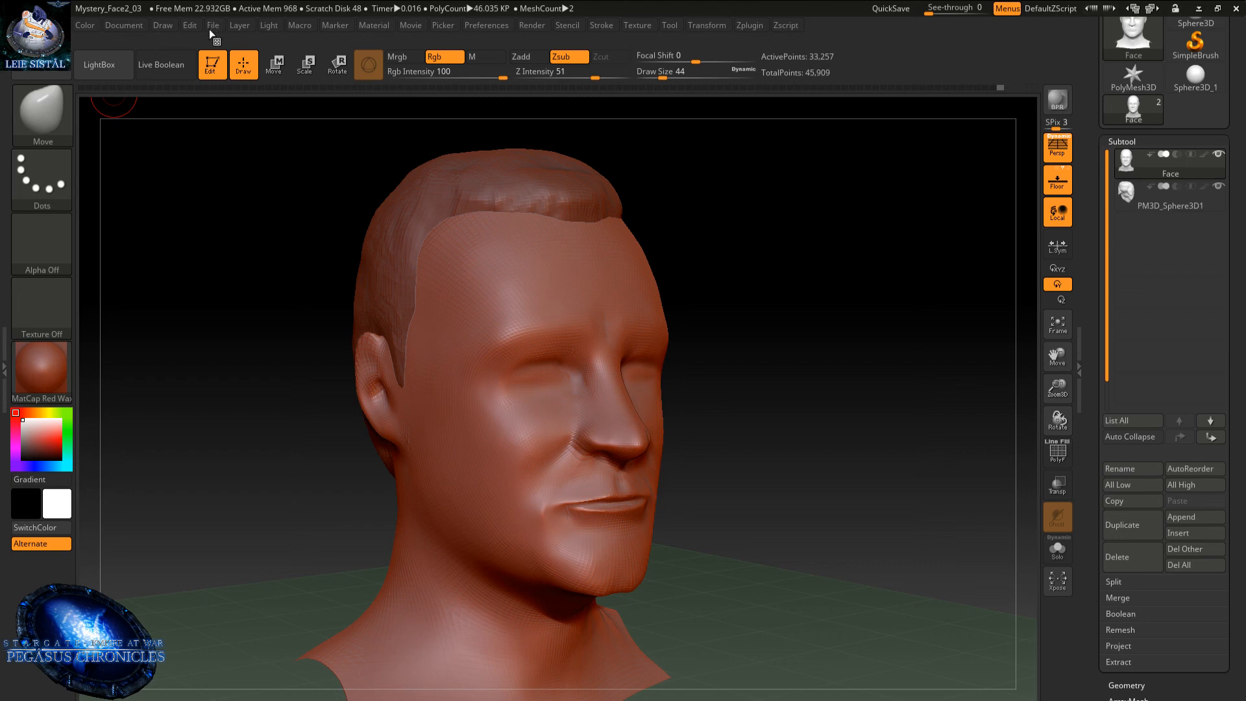
{"action": "left_click", "coordinate": [212, 26]}
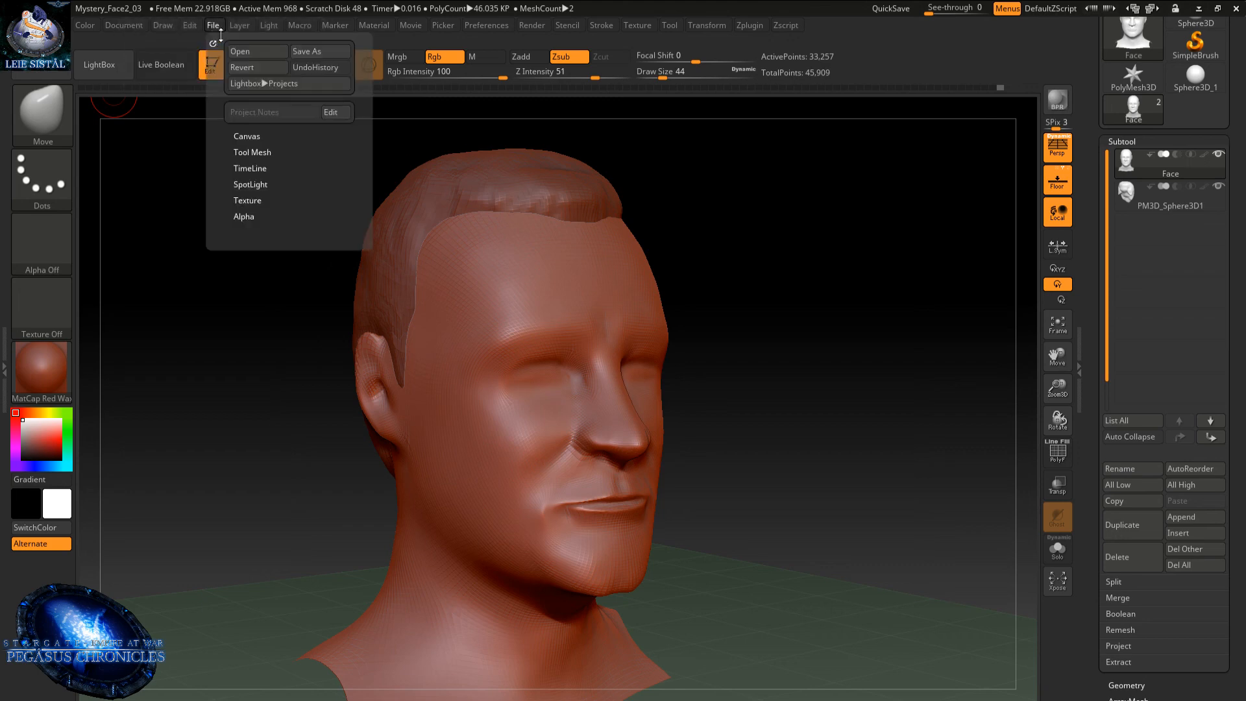
{"action": "left_click", "coordinate": [317, 55]}
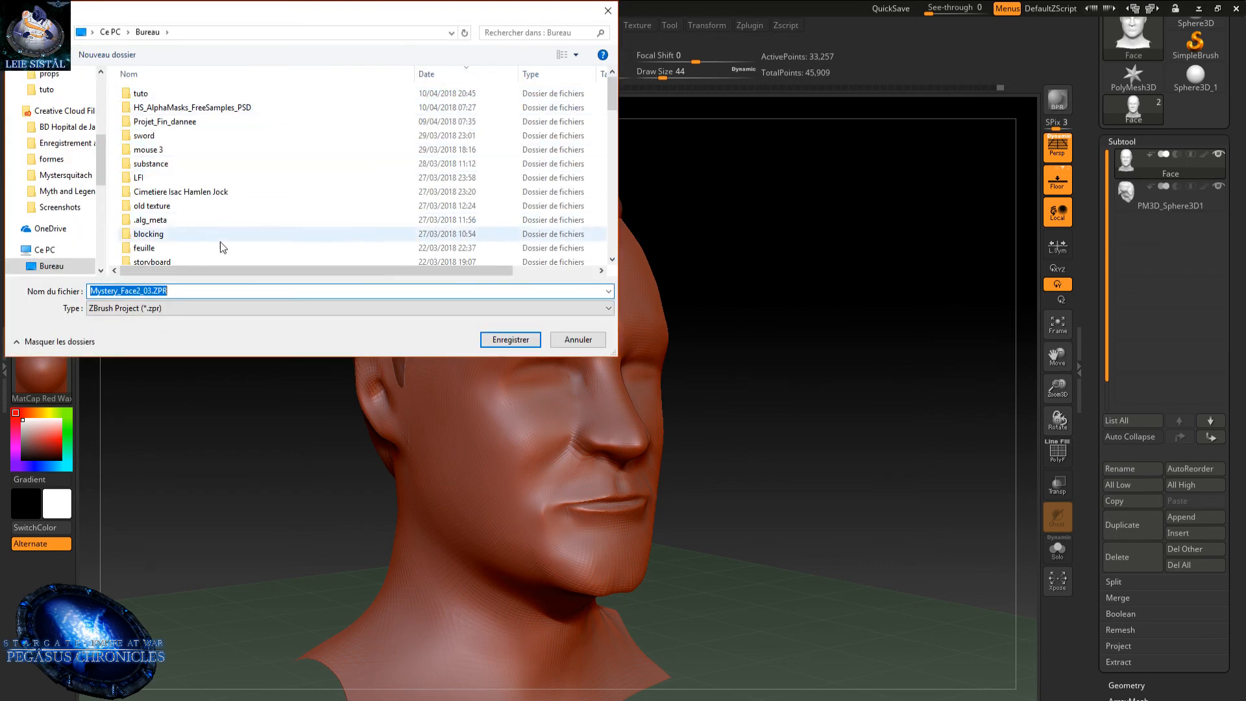
{"action": "left_click", "coordinate": [153, 290]}
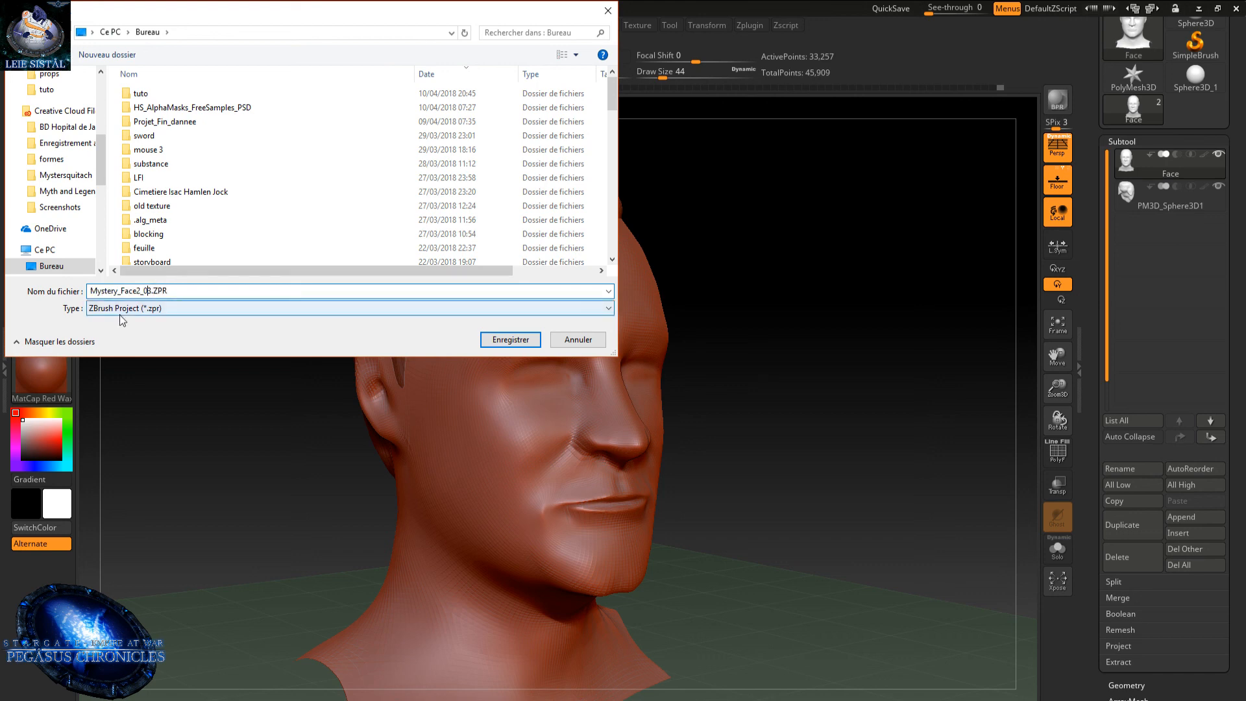
{"action": "key", "text": "BackSpace"}
{"action": "type", "text": "4"}
{"action": "key", "text": "Return"}
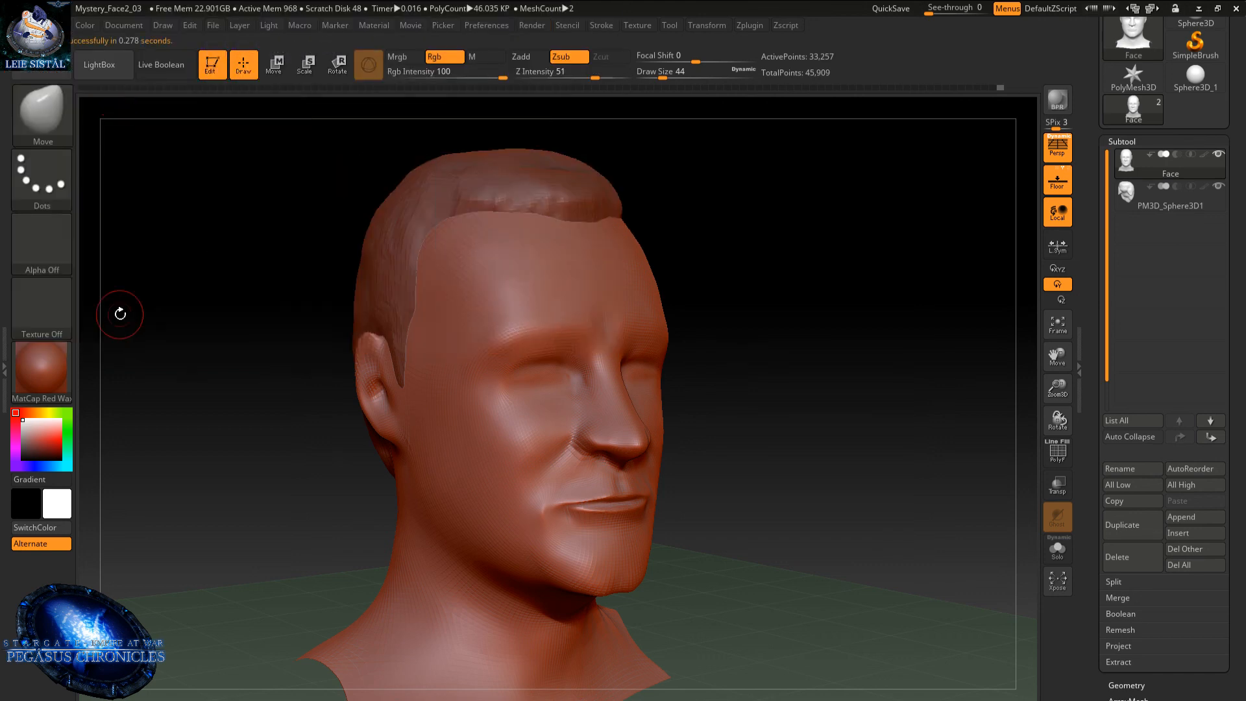